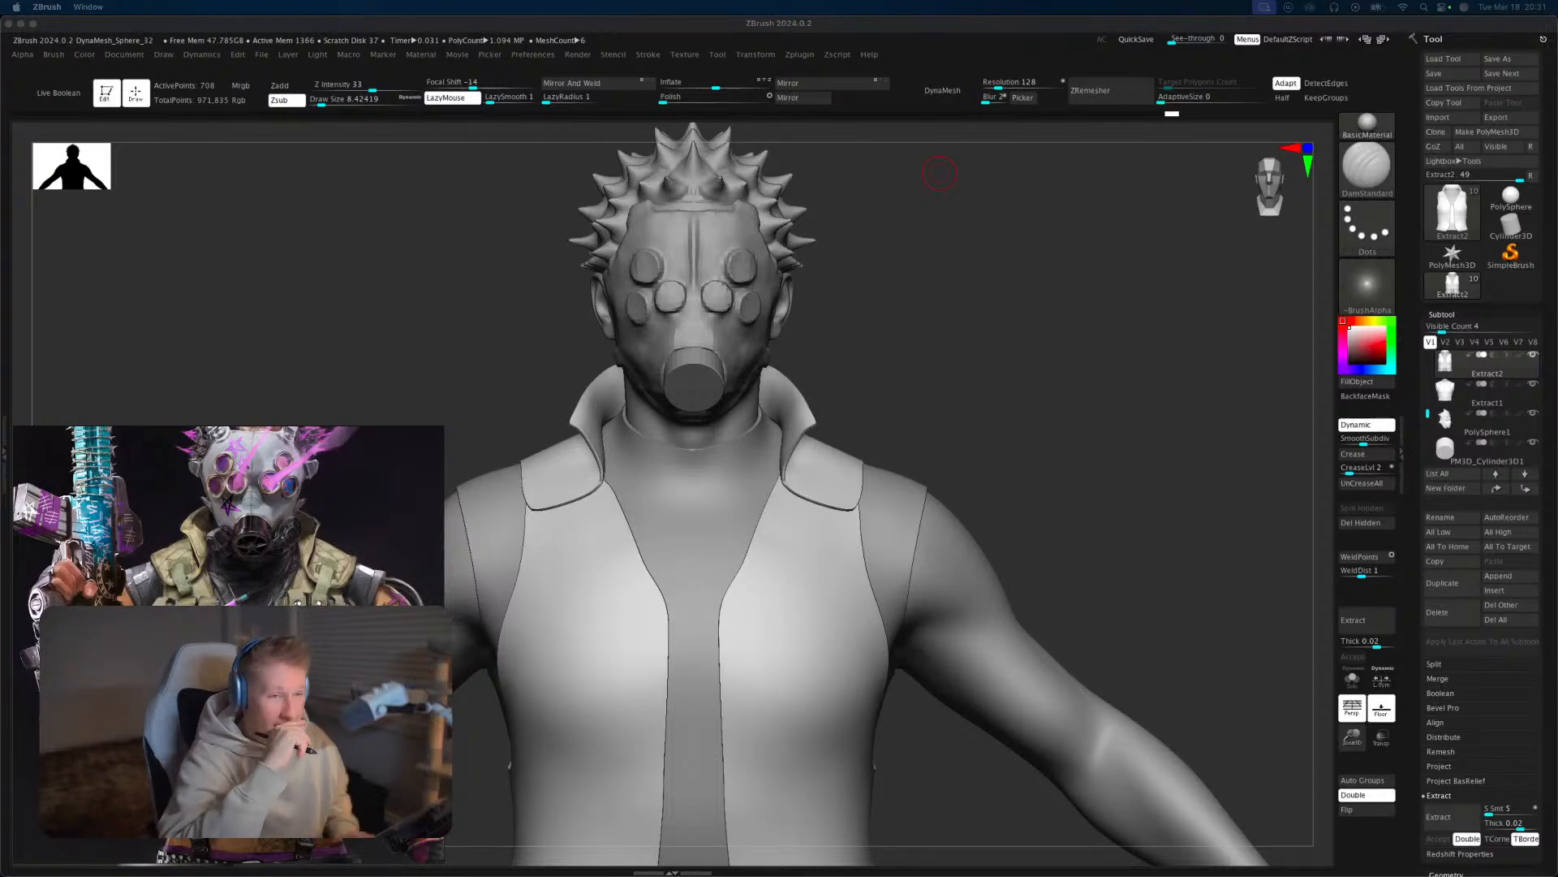
pyautogui.moveTo(1113, 494); pyautogui.dragTo(1133, 493)
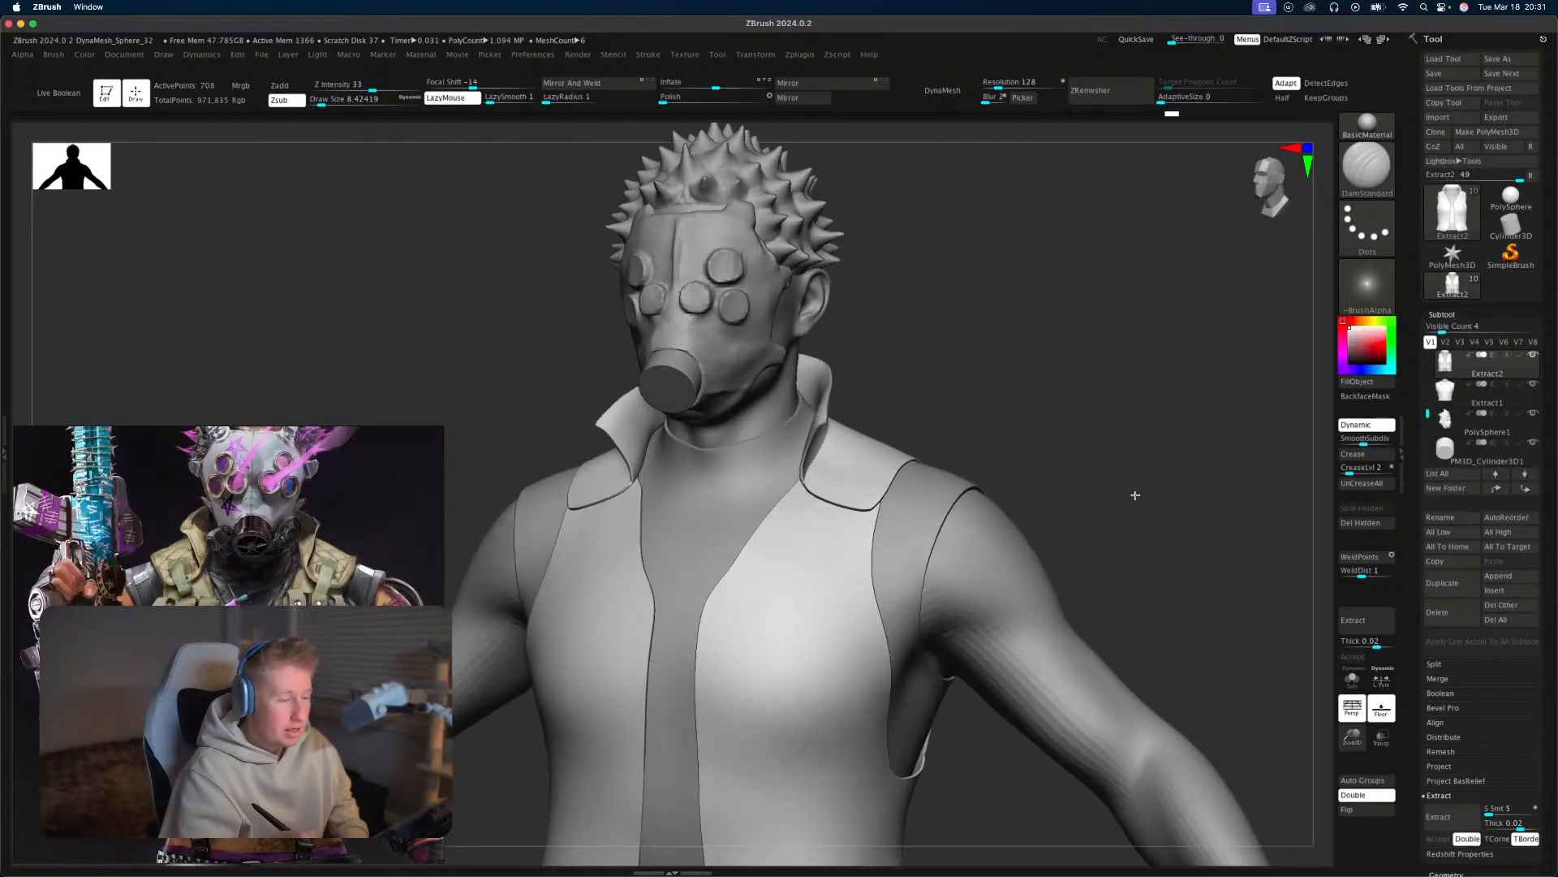
pyautogui.moveTo(1096, 444)
pyautogui.keyDown('shift'); pyautogui.mouseDown()
pyautogui.moveTo(1133, 563)
pyautogui.moveTo(1092, 568)
pyautogui.moveTo(1084, 438)
pyautogui.mouseUp(); pyautogui.keyUp('shift')
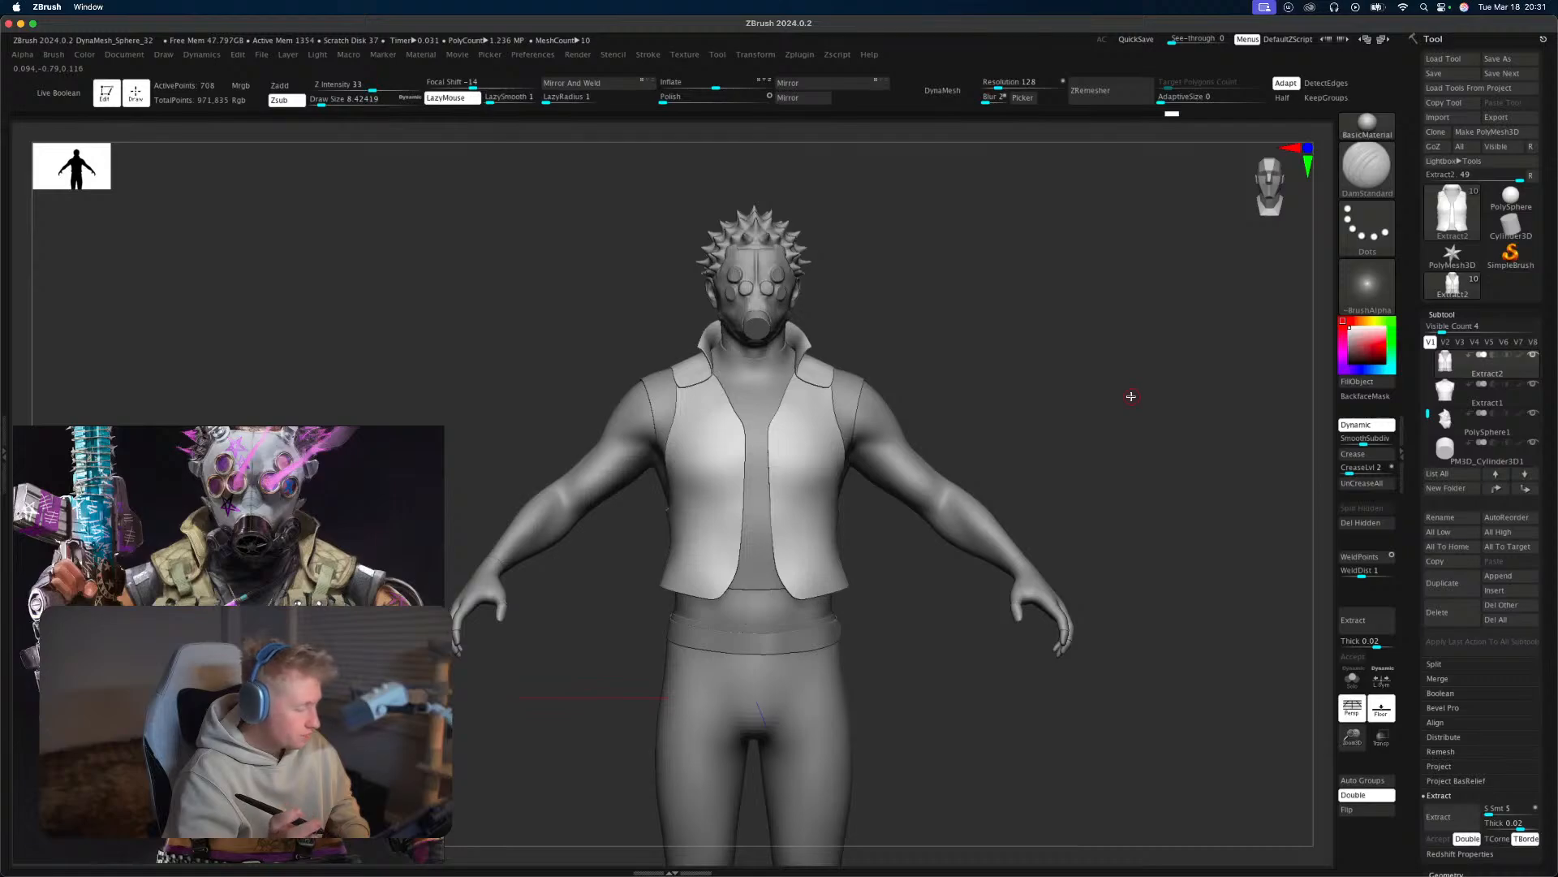
pyautogui.keyDown('alt'); pyautogui.moveTo(1085, 499); pyautogui.dragTo(1107, 530); pyautogui.keyUp('alt')
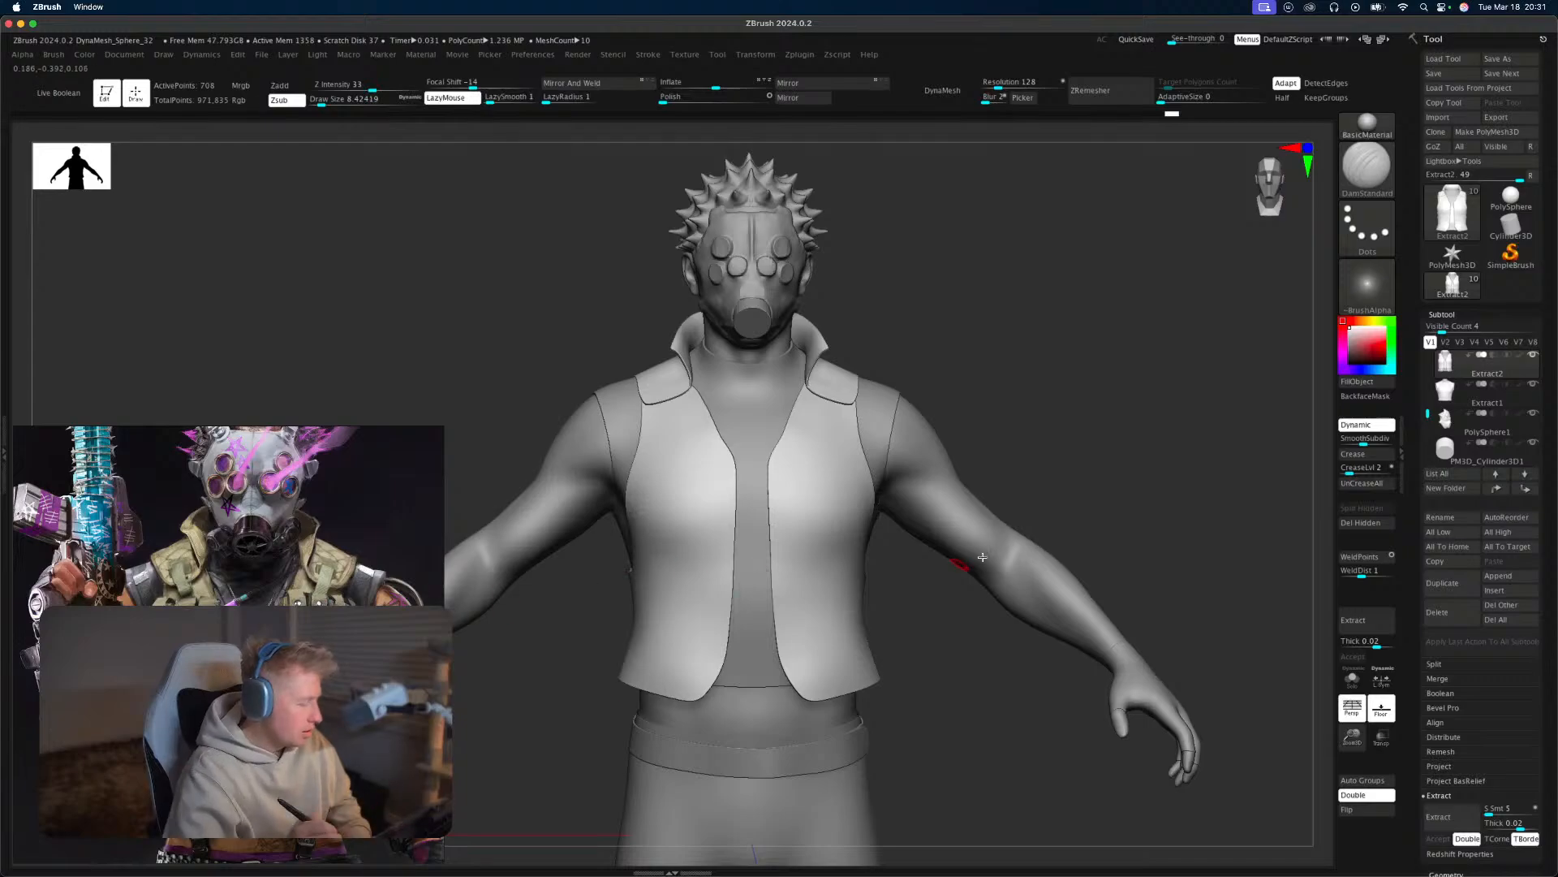
pyautogui.moveTo(1184, 506); pyautogui.dragTo(1109, 451)
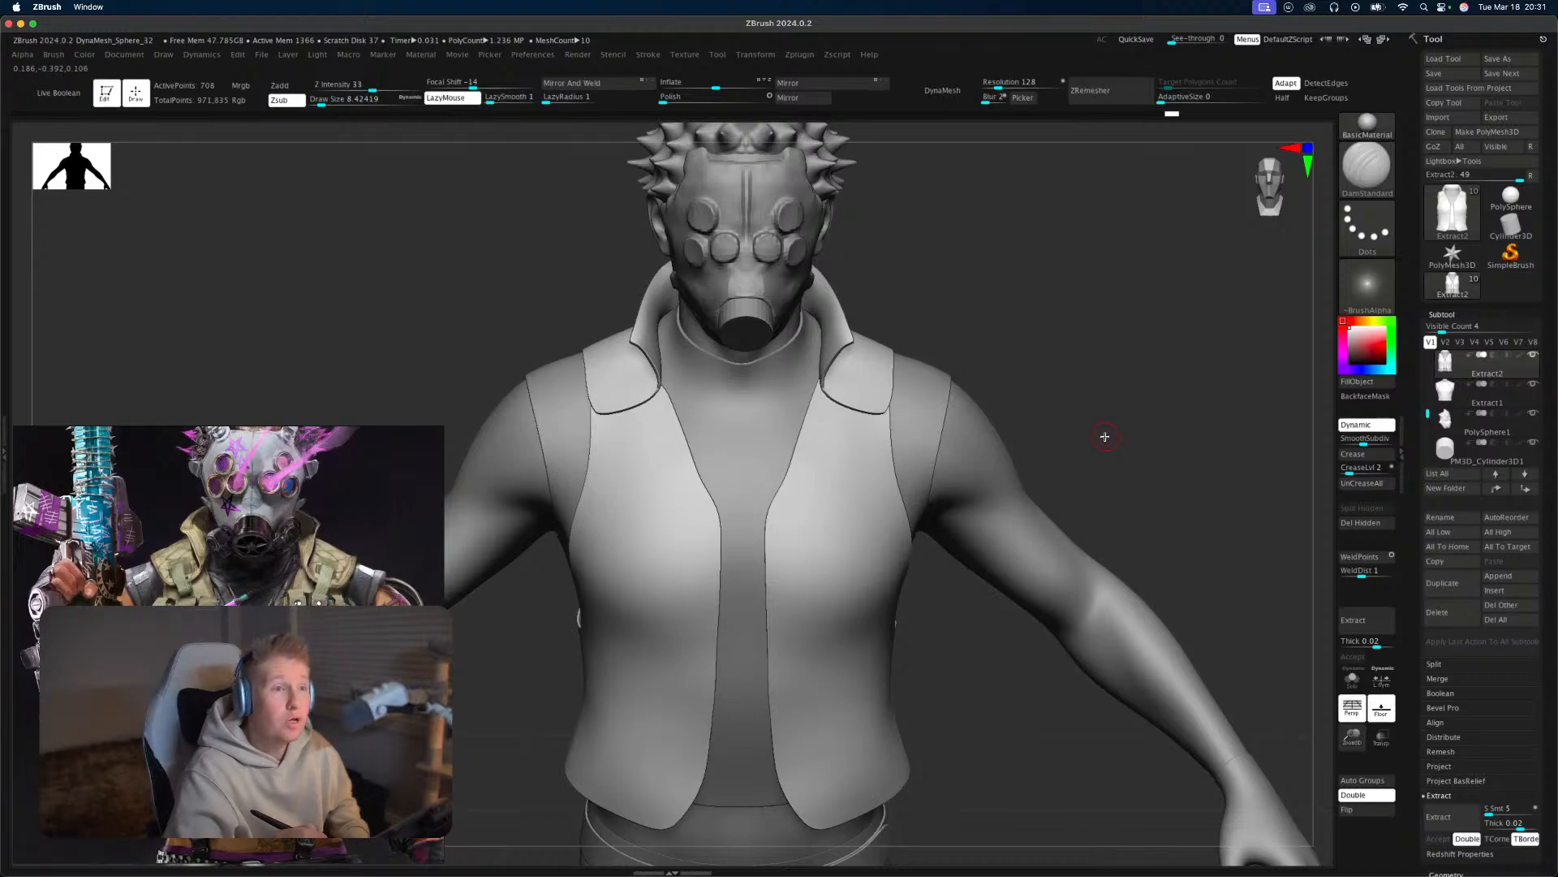
pyautogui.moveTo(1113, 436); pyautogui.dragTo(1129, 434)
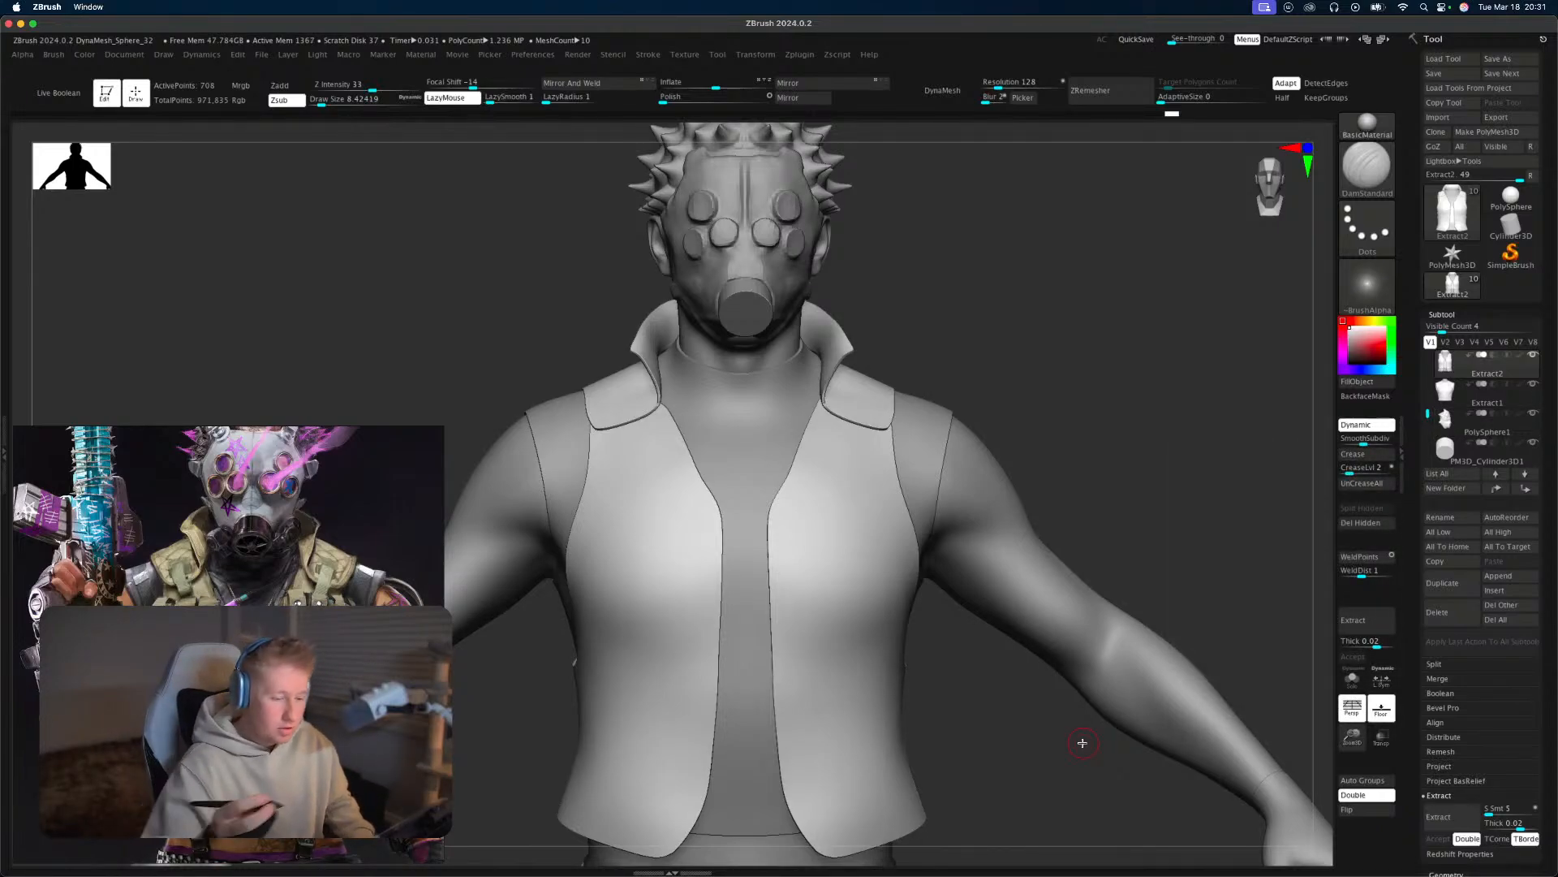
# Make the undershirt beneath the vest the active subtool and isolate it in Solo mode.
pyautogui.keyDown('alt'); pyautogui.moveTo(1162, 499); pyautogui.dragTo(1155, 501); pyautogui.keyUp('alt')
pyautogui.moveTo(1203, 551)
pyautogui.keyDown('alt'); pyautogui.mouseDown()
pyautogui.moveTo(1193, 533)
pyautogui.moveTo(1210, 508)
pyautogui.moveTo(1231, 556)
pyautogui.mouseUp(); pyautogui.keyUp('alt')
pyautogui.keyDown('alt'); pyautogui.moveTo(1246, 492); pyautogui.dragTo(1171, 540); pyautogui.keyUp('alt')
pyautogui.keyDown('alt'); pyautogui.click(1168, 541); pyautogui.keyUp('alt')
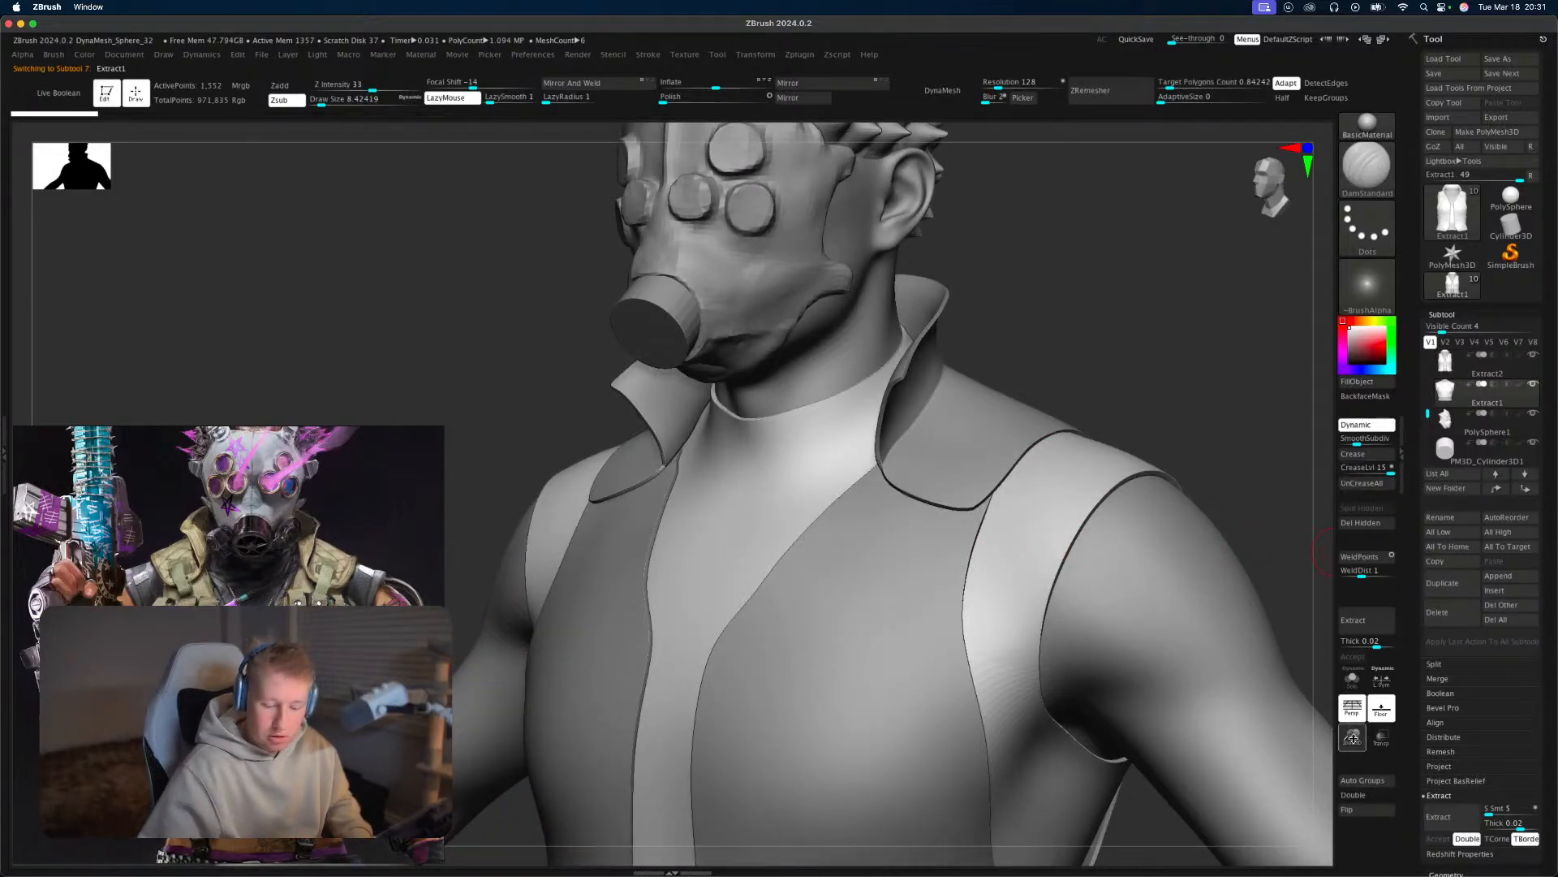
pyautogui.click(1352, 678)
pyautogui.moveTo(1089, 382); pyautogui.dragTo(1009, 441)
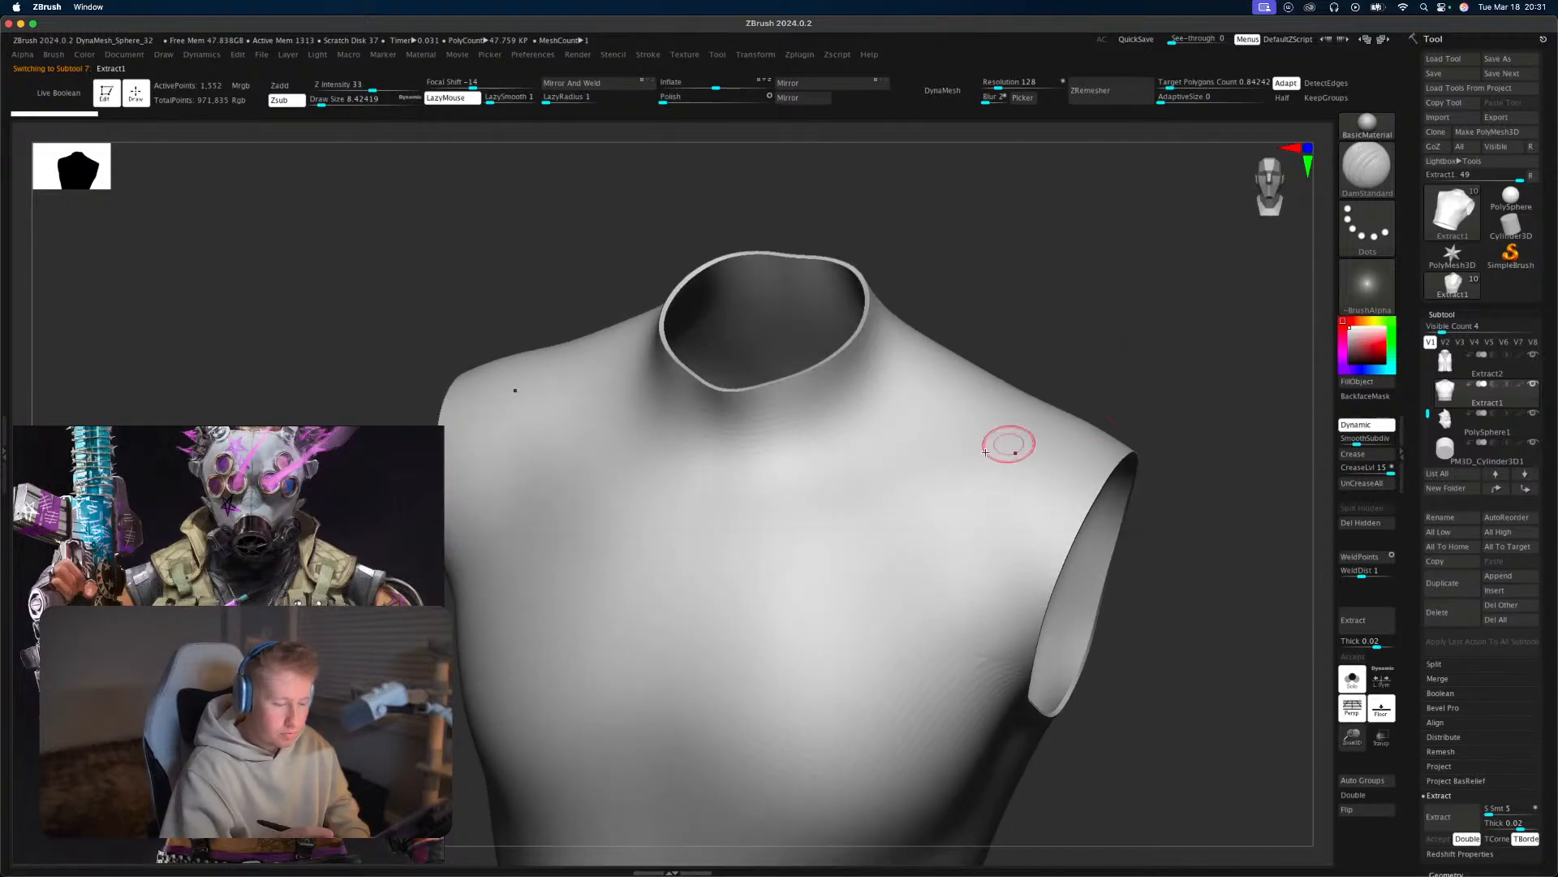
# Switch the masking brush to MaskPen and paint a symmetrical strap-shaped mask from each shoulder down onto the chest.
pyautogui.press('ctrl')
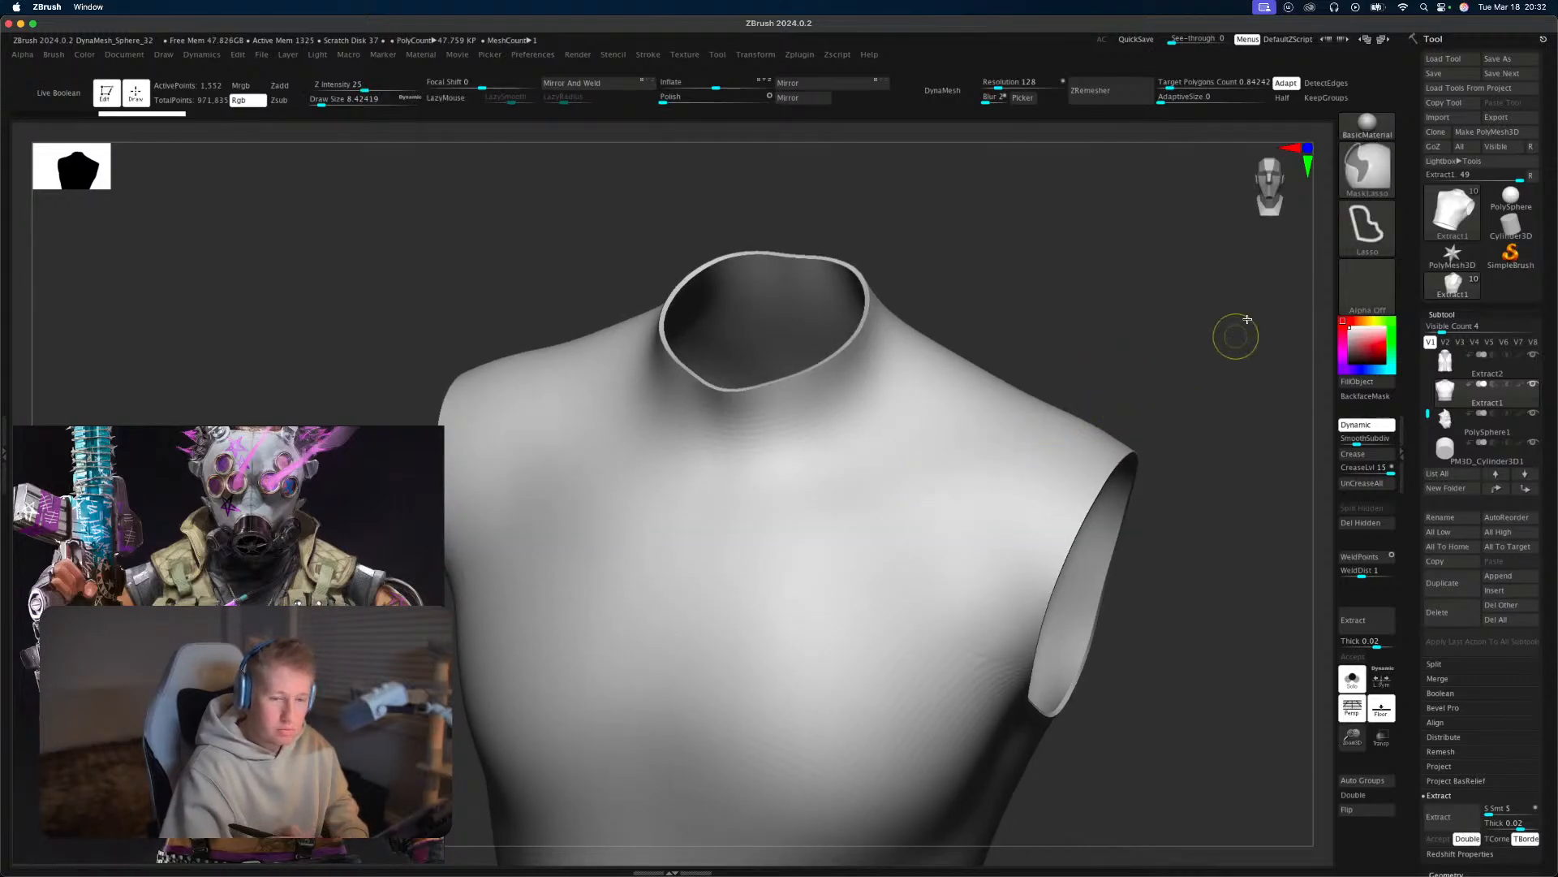
pyautogui.click(1367, 166)
pyautogui.click(297, 180)
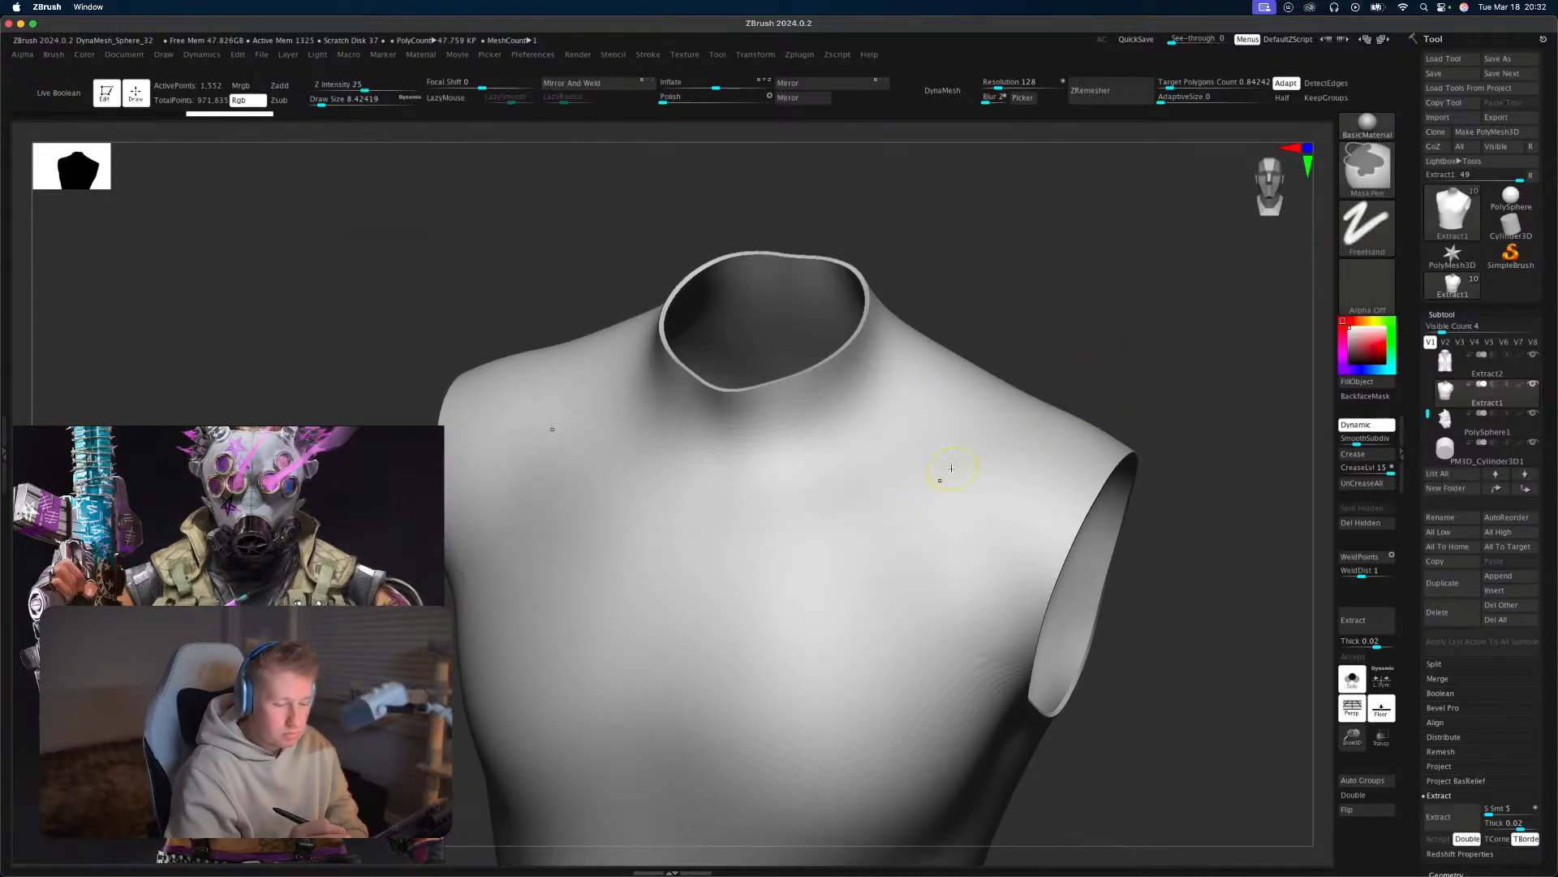
pyautogui.press('s')
pyautogui.moveTo(953, 467); pyautogui.dragTo(909, 539)
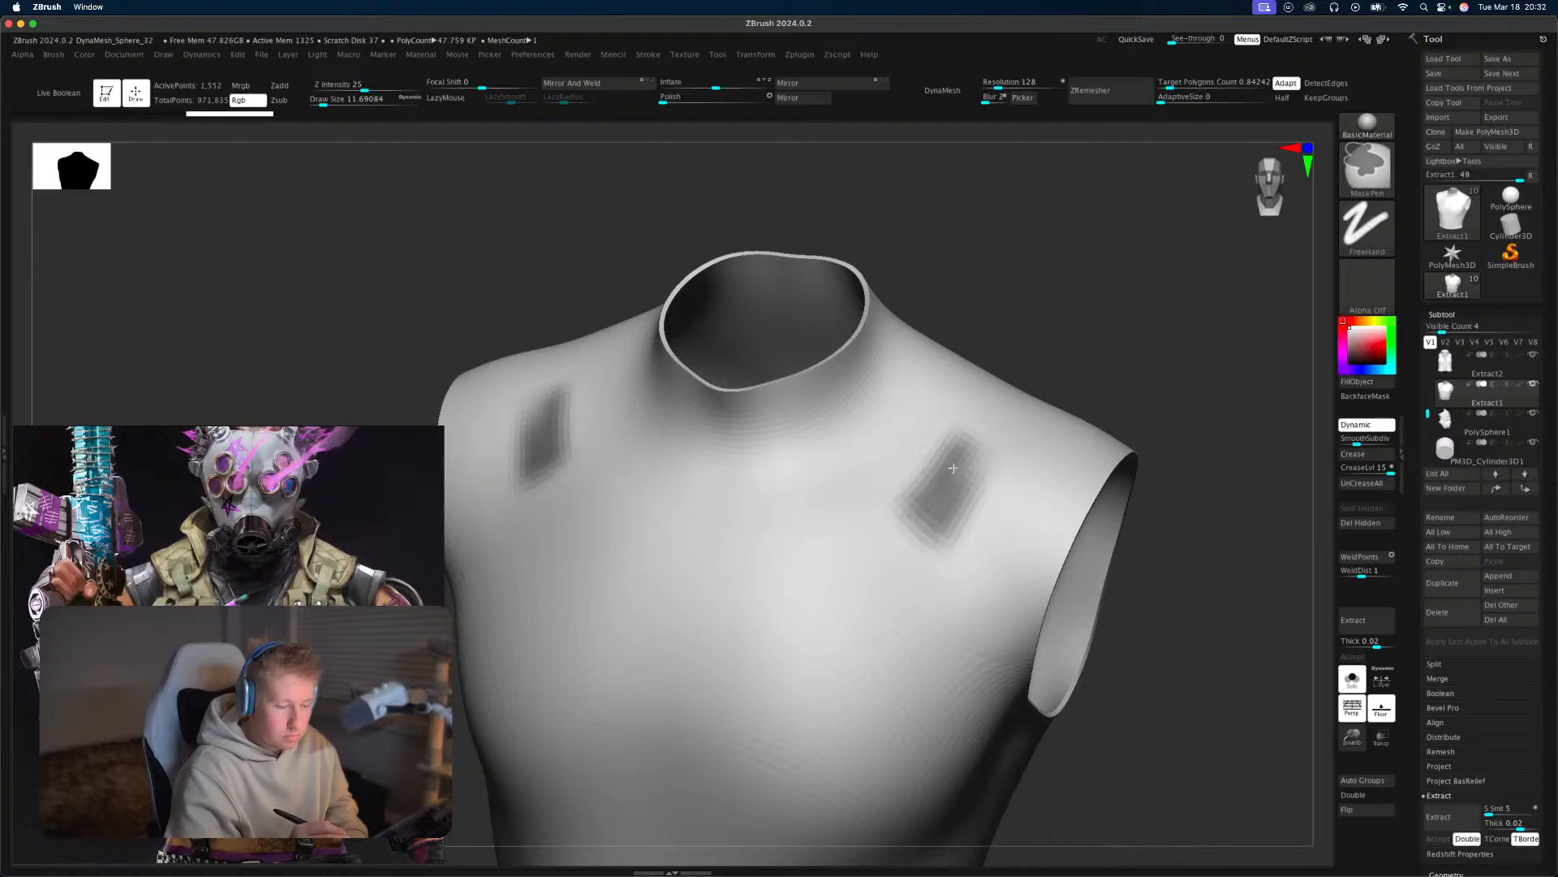
pyautogui.keyDown('ctrl'); pyautogui.moveTo(986, 418); pyautogui.dragTo(906, 551); pyautogui.keyUp('ctrl')
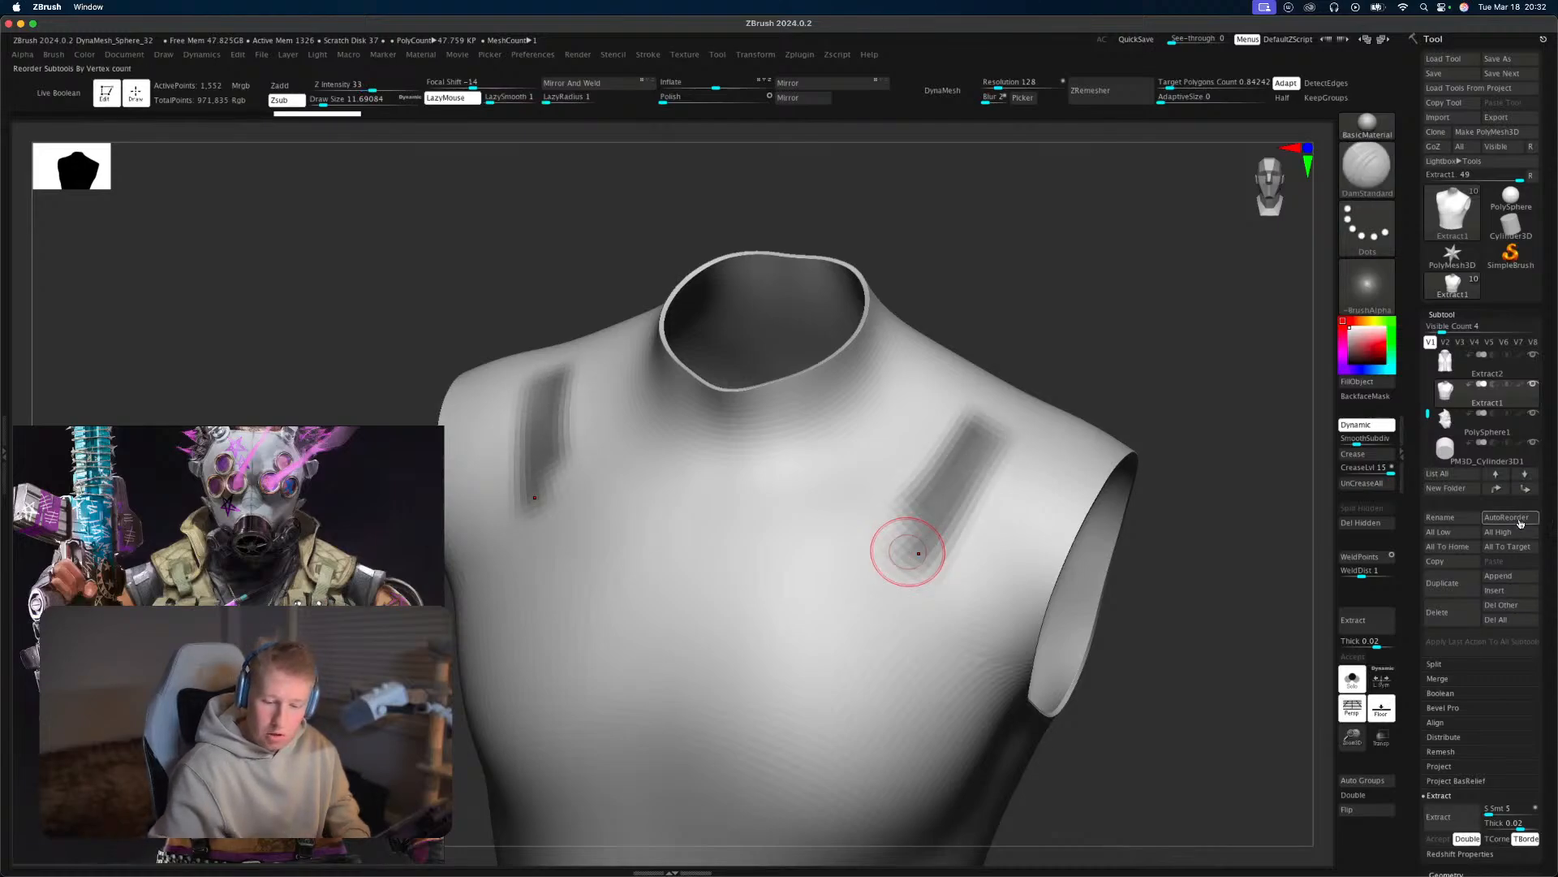
# Extract the masked shoulder strips from the undershirt as a new subtool and accept the result.
pyautogui.moveTo(1194, 747)
pyautogui.mouseDown()
pyautogui.moveTo(1106, 647)
pyautogui.moveTo(1209, 711)
pyautogui.moveTo(1185, 722)
pyautogui.mouseUp()
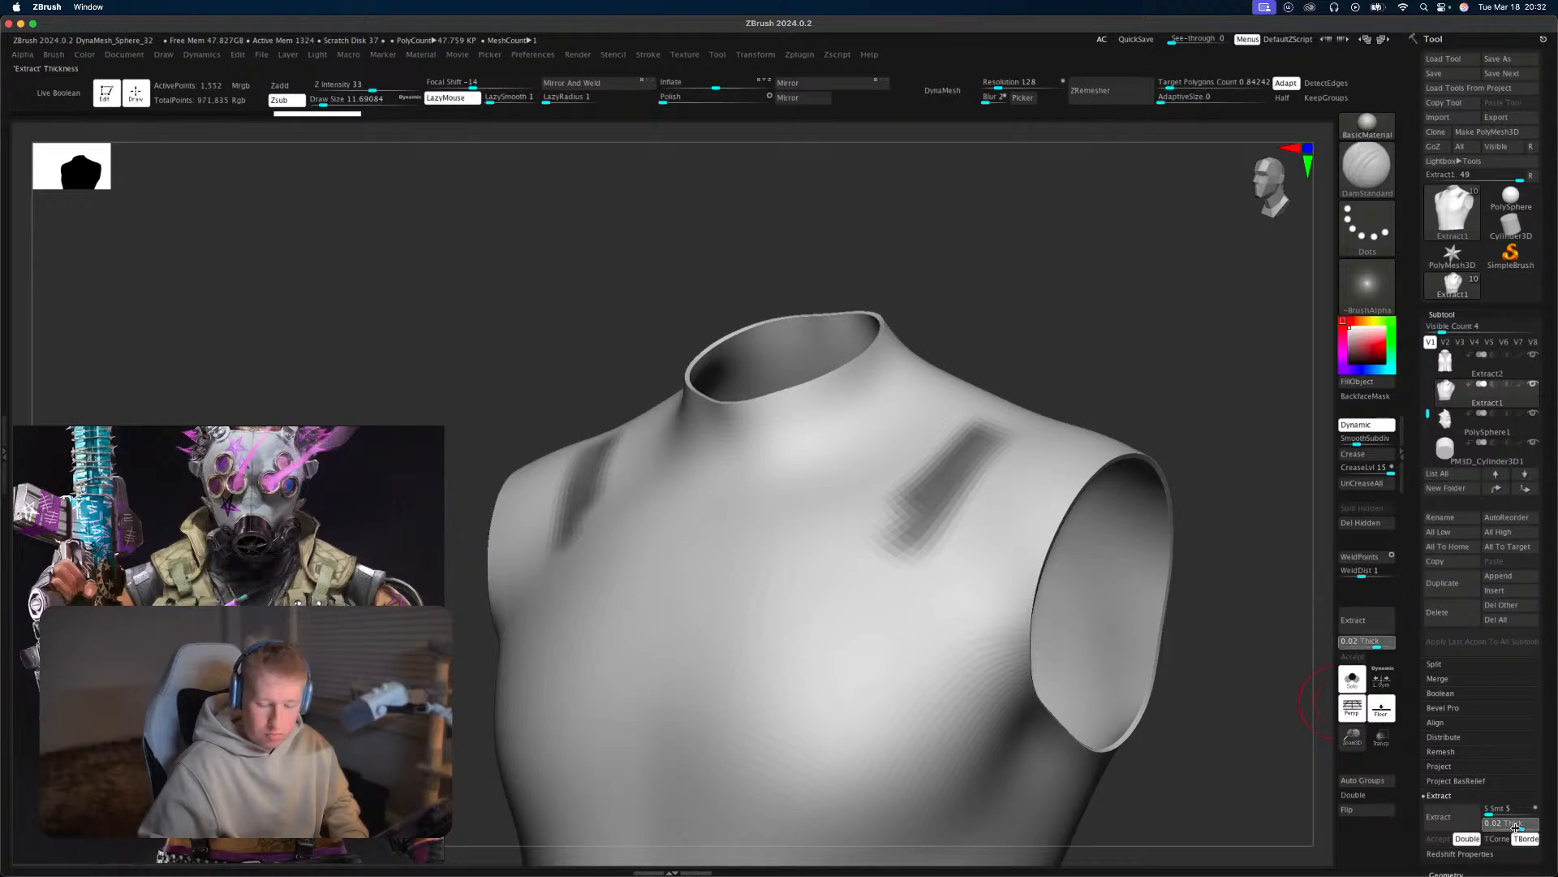
pyautogui.press('Return')
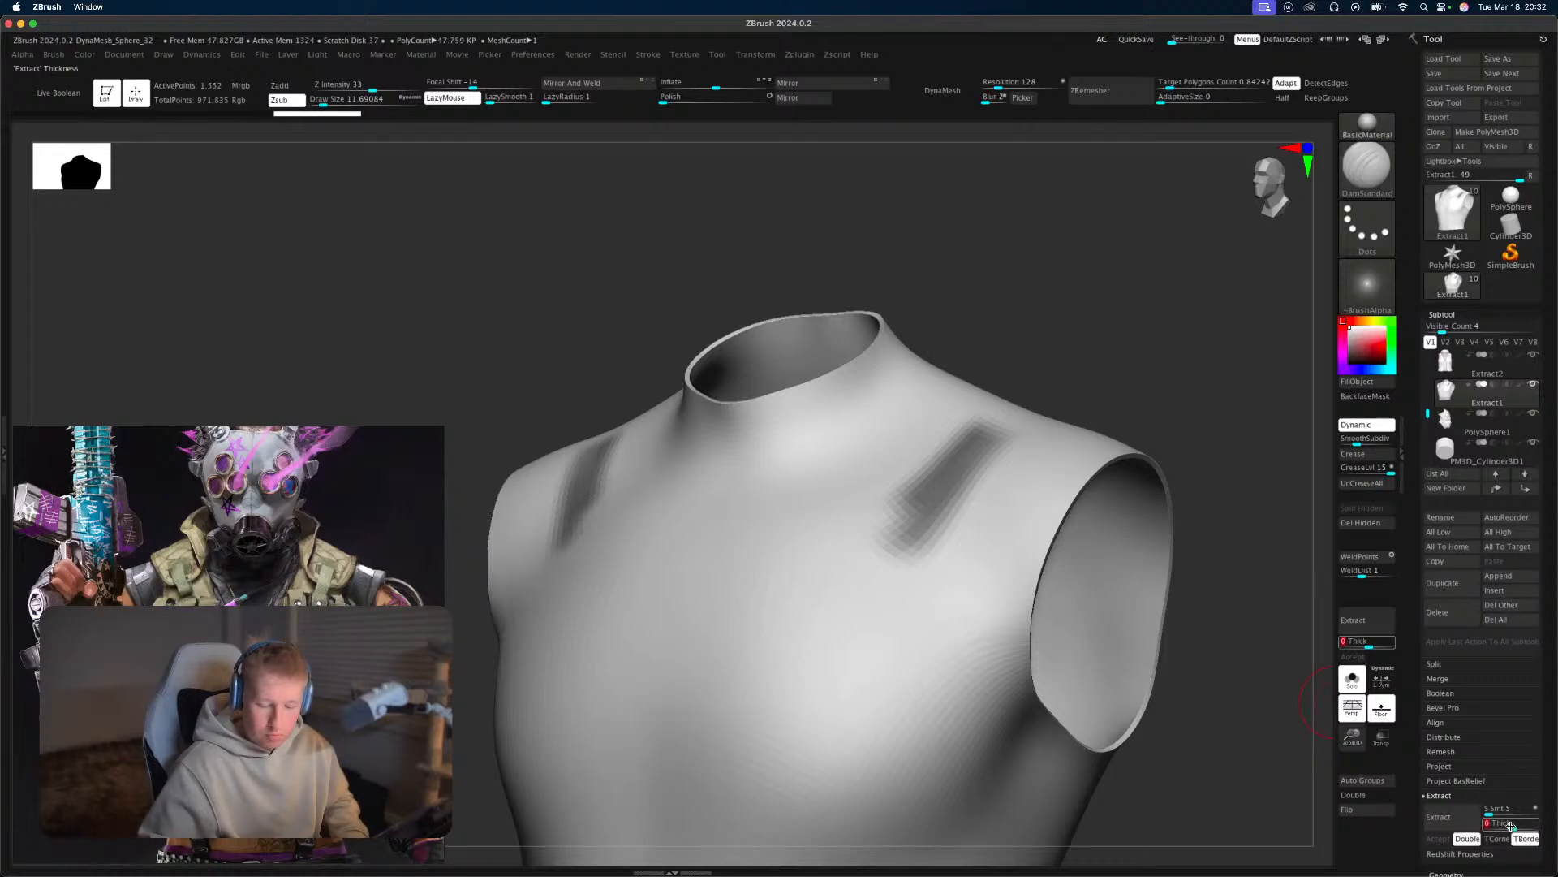
pyautogui.click(1451, 823)
pyautogui.click(1438, 839)
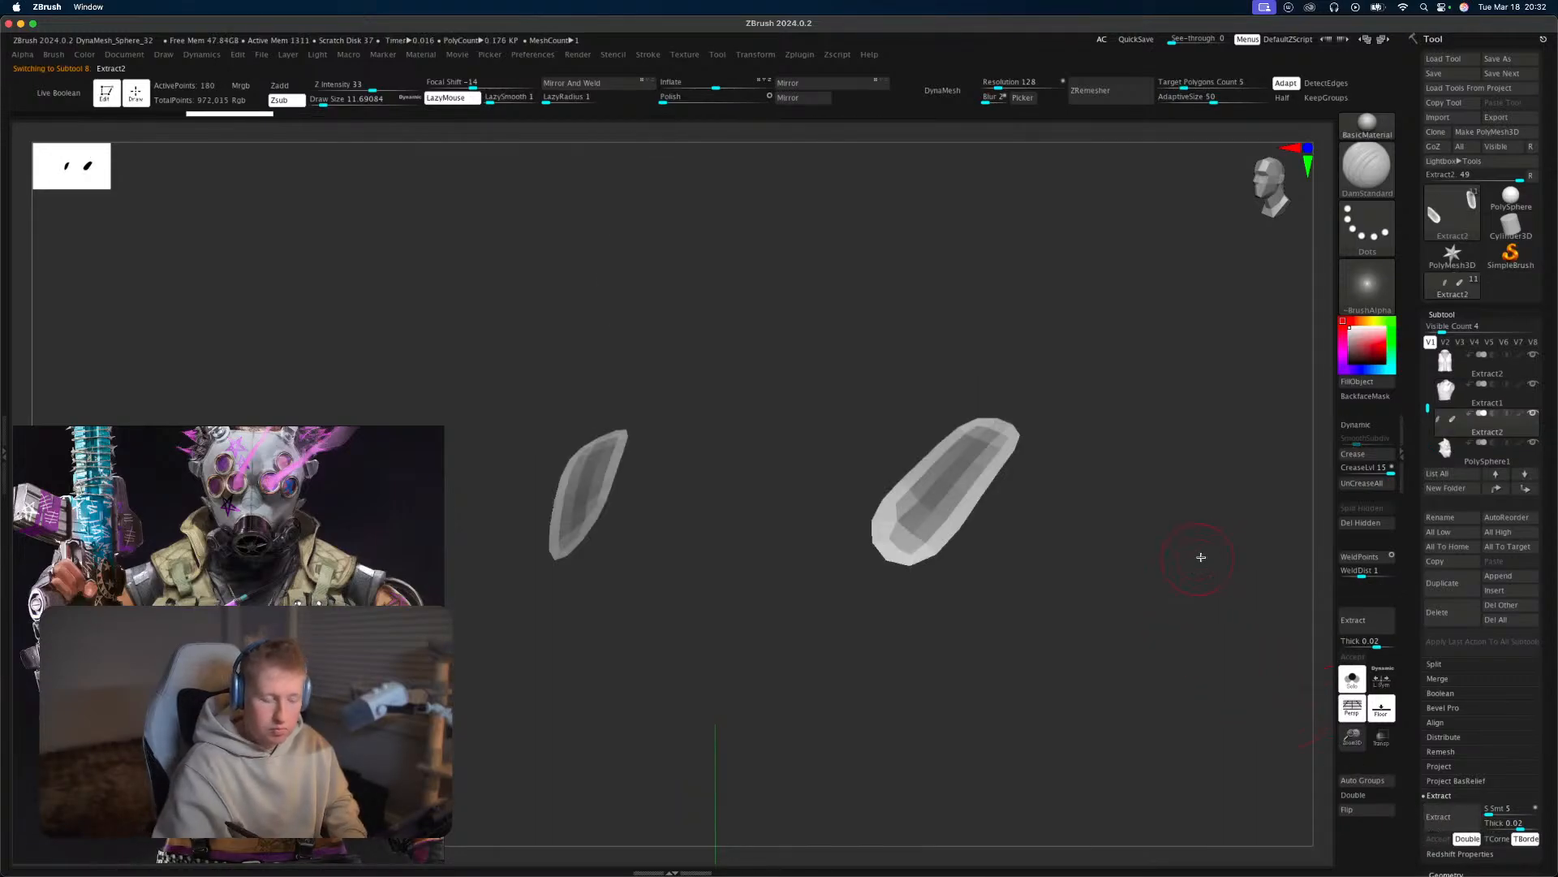
# Reduce the extracted strips to a single polygroup by deleting their hidden faces, and turn Solo mode off.
pyautogui.moveTo(1200, 549)
pyautogui.mouseDown()
pyautogui.moveTo(1152, 543)
pyautogui.moveTo(1160, 523)
pyautogui.moveTo(1241, 589)
pyautogui.moveTo(1144, 540)
pyautogui.moveTo(1190, 535)
pyautogui.moveTo(1176, 546)
pyautogui.moveTo(1155, 508)
pyautogui.moveTo(1249, 574)
pyautogui.moveTo(1410, 578)
pyautogui.mouseUp()
pyautogui.hotkey('ctrl', 'shift')
pyautogui.click(1372, 523)
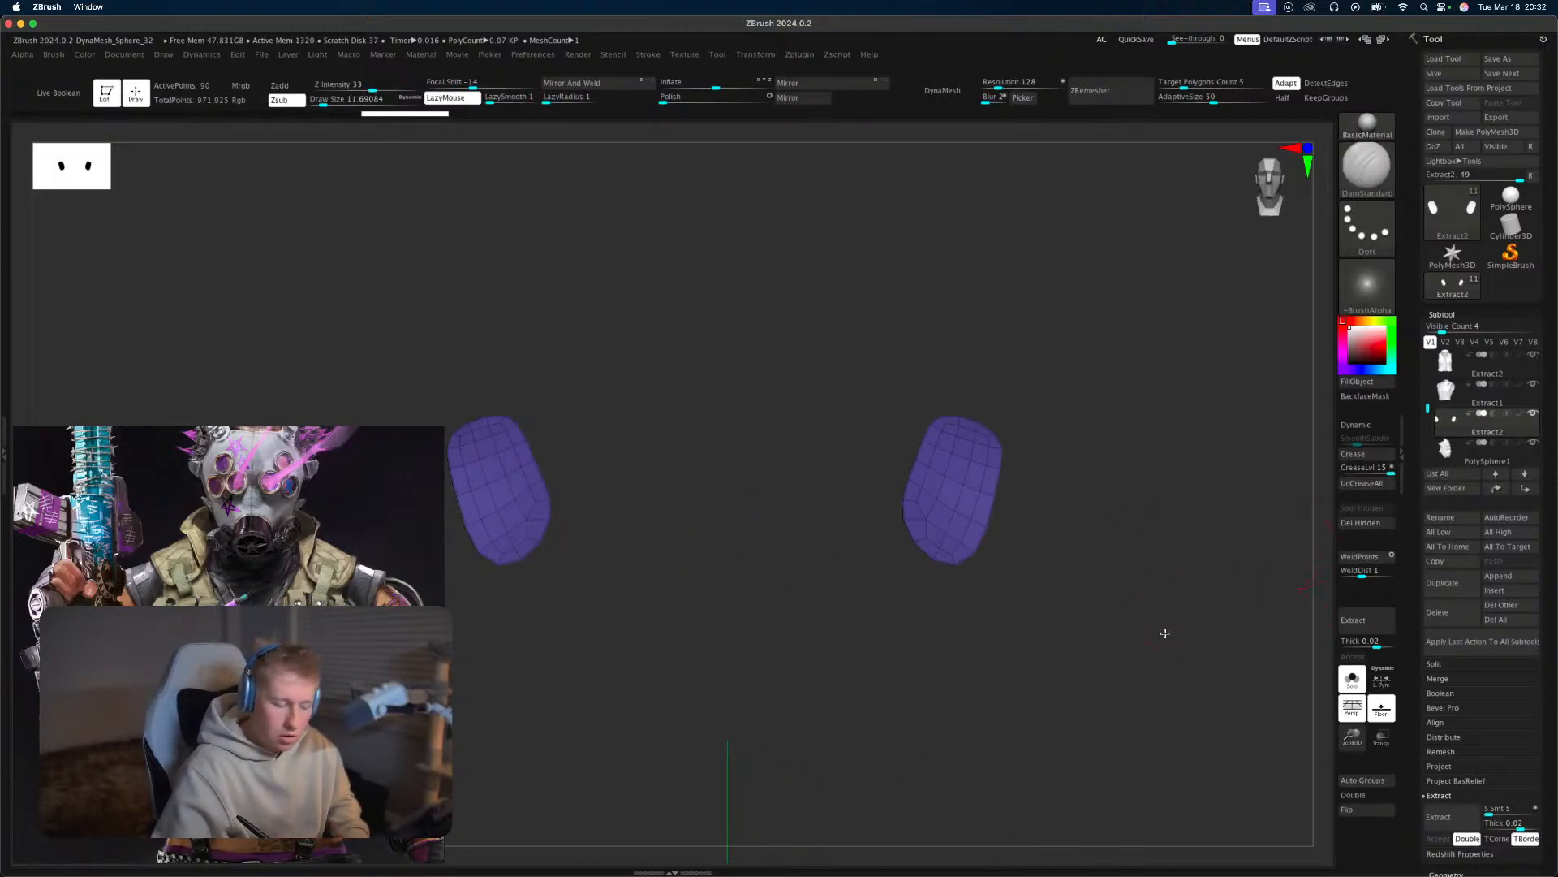
pyautogui.moveTo(1165, 633); pyautogui.dragTo(1154, 626)
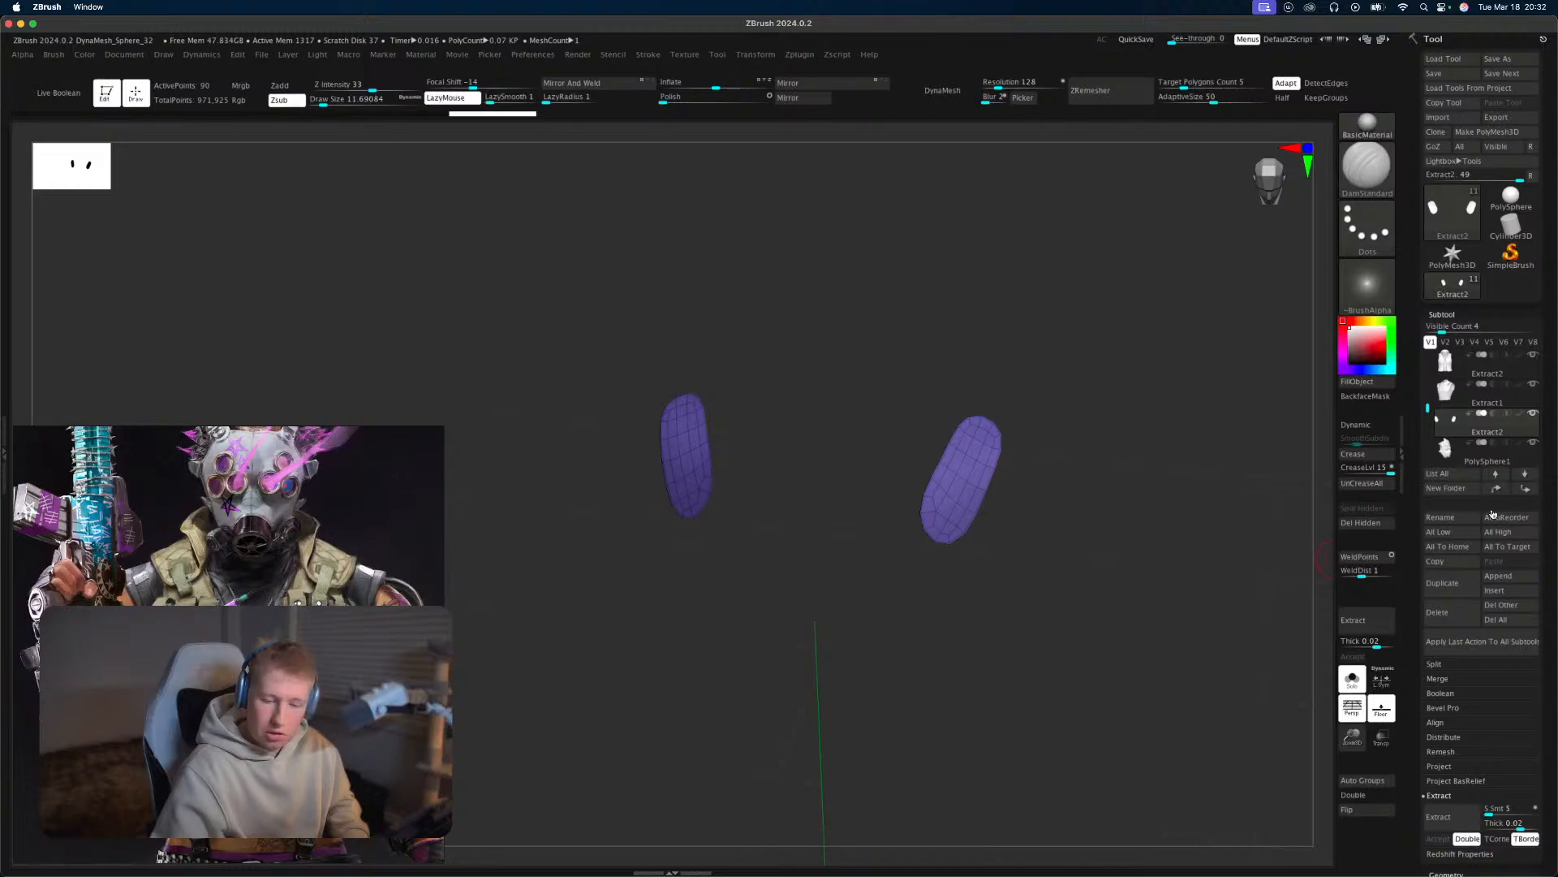
pyautogui.click(1358, 694)
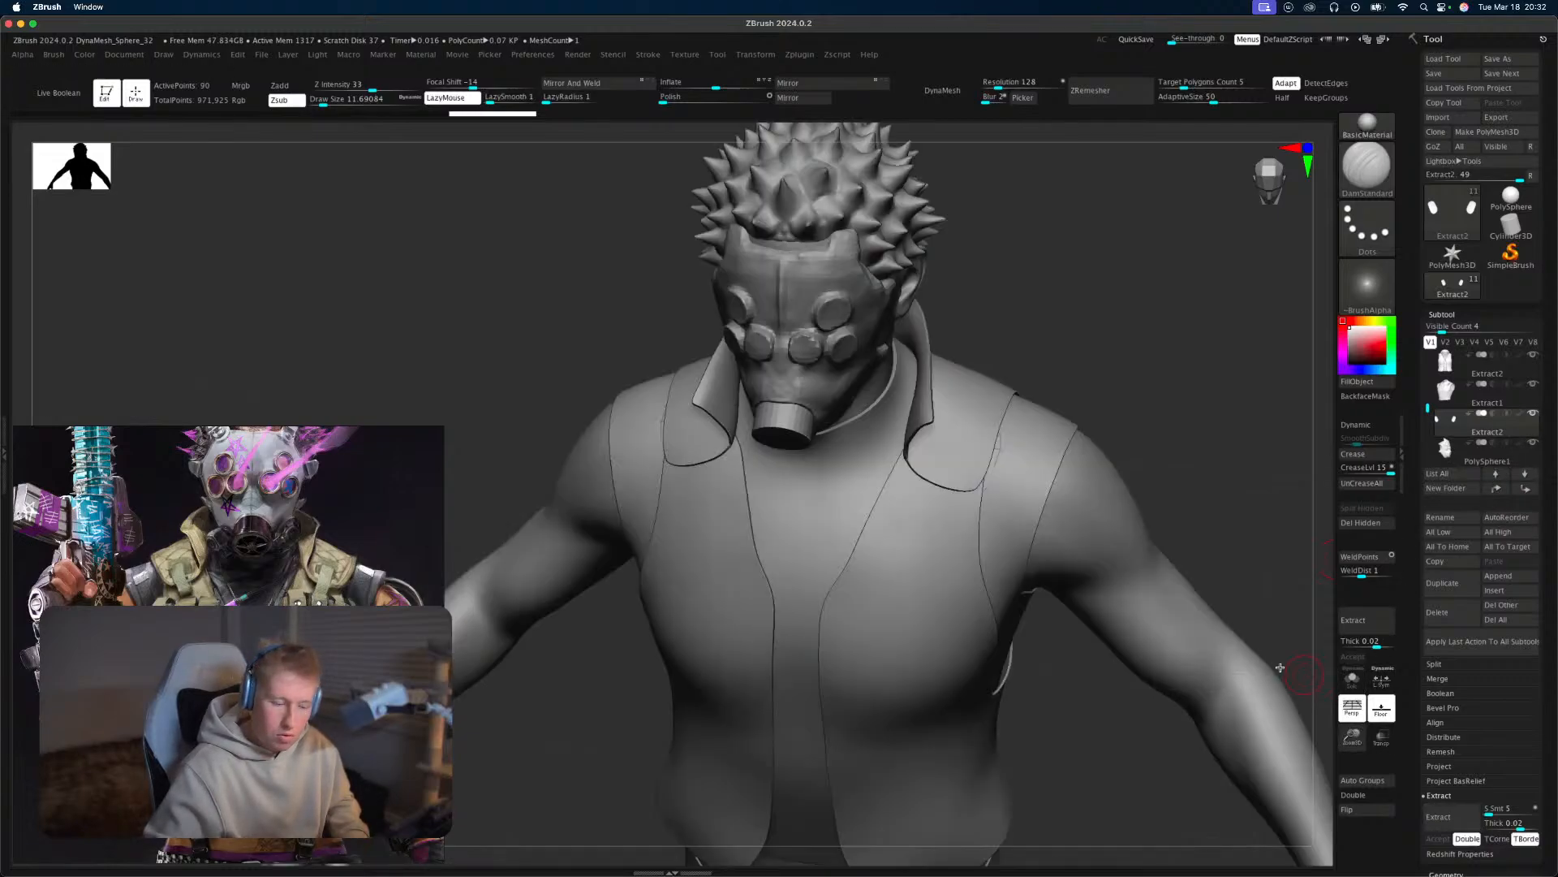
# Inflate the strips so that they rise above the vest surface.
pyautogui.moveTo(1254, 531); pyautogui.dragTo(1248, 528)
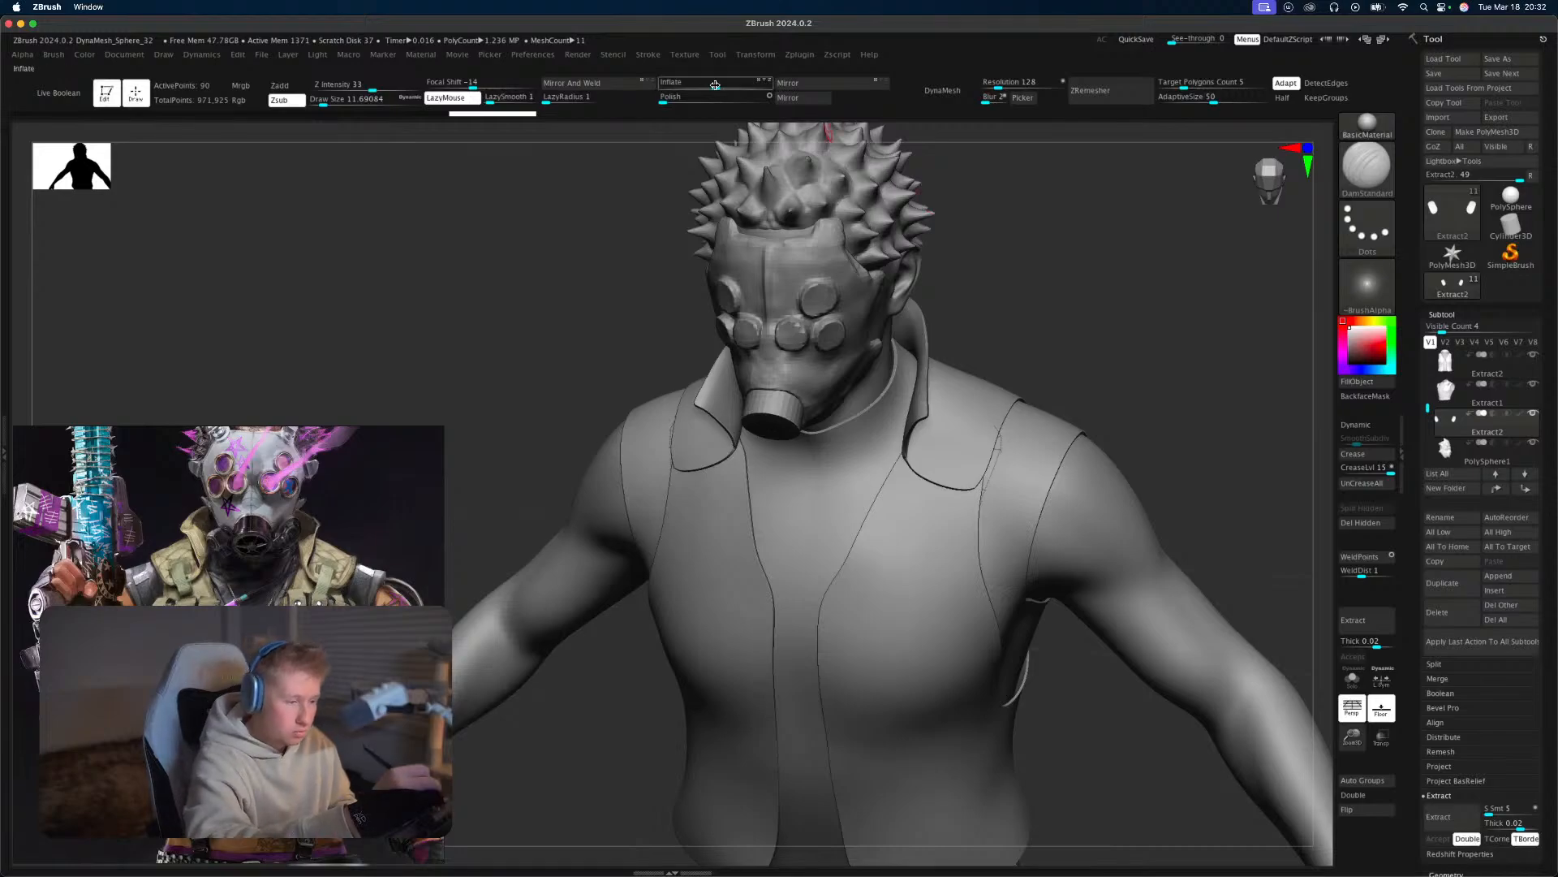
pyautogui.moveTo(714, 85); pyautogui.dragTo(722, 84)
pyautogui.moveTo(1180, 463); pyautogui.dragTo(1202, 476)
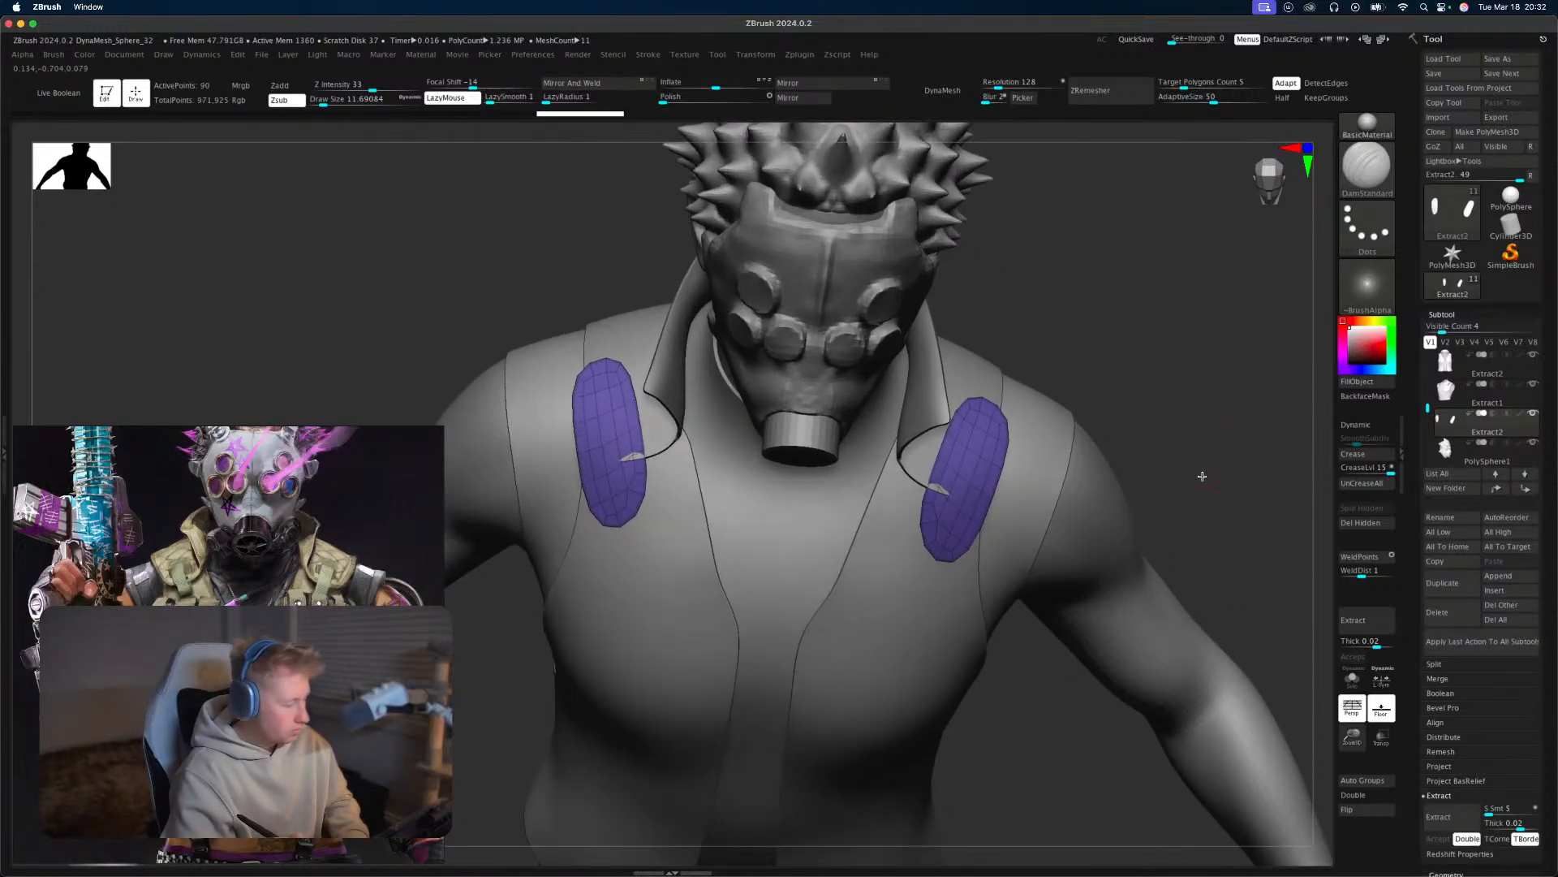
# Reshape both shoulder strips symmetrically with a large Move brush, making them narrower and shifting them inward toward the collar.
pyautogui.press('b')
pyautogui.press('m')
pyautogui.press('v')
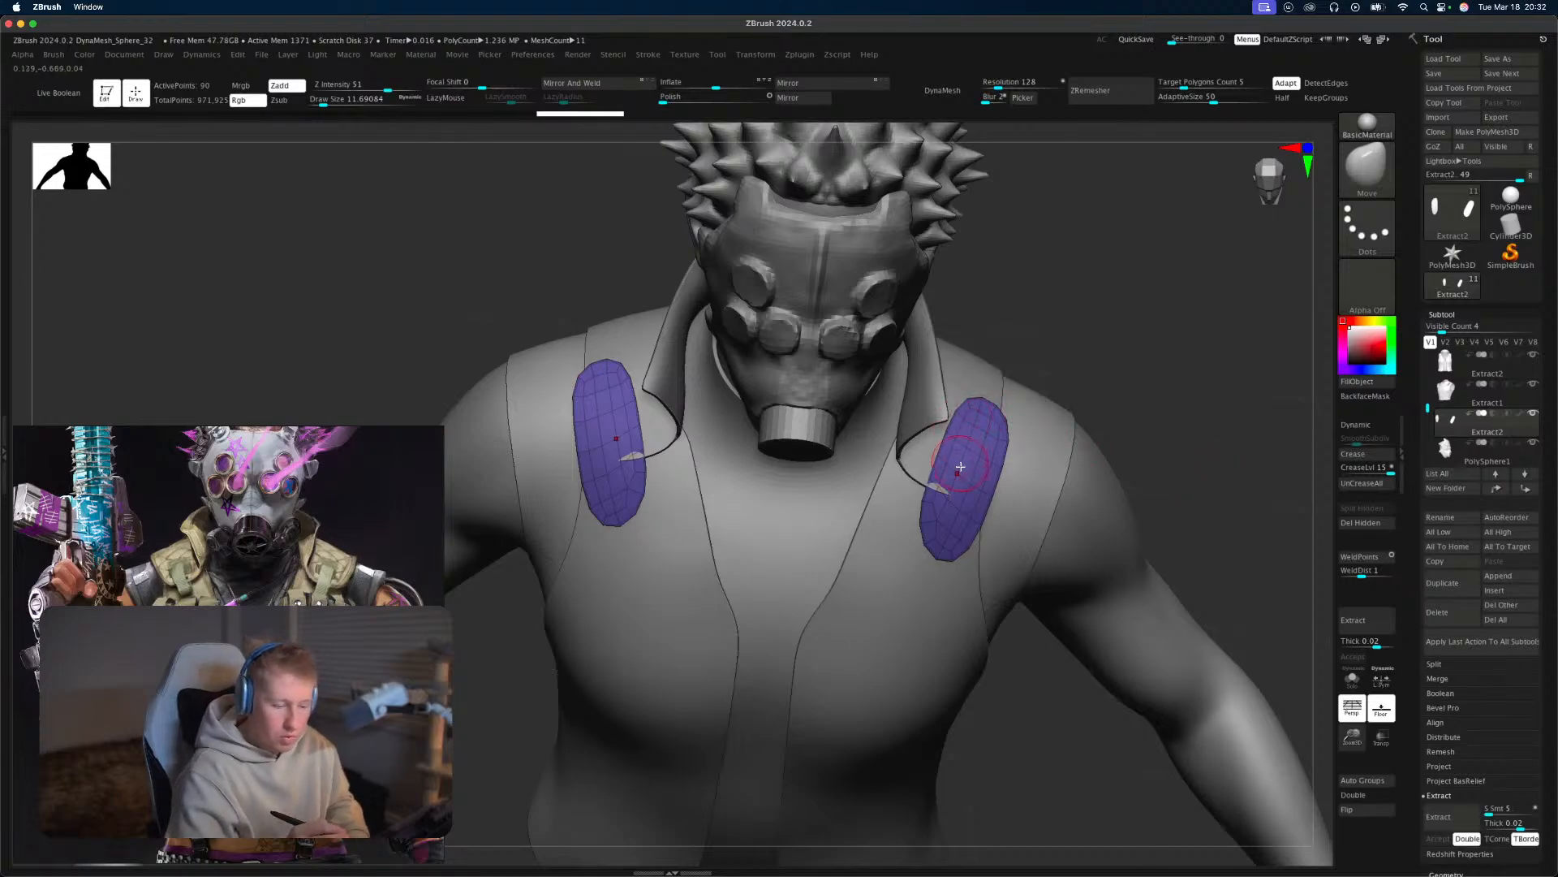
pyautogui.press('s')
pyautogui.moveTo(960, 467); pyautogui.dragTo(970, 467)
pyautogui.moveTo(949, 525); pyautogui.dragTo(941, 539)
pyautogui.moveTo(998, 438)
pyautogui.mouseDown()
pyautogui.moveTo(965, 411)
pyautogui.moveTo(977, 463)
pyautogui.moveTo(970, 423)
pyautogui.mouseUp()
pyautogui.moveTo(984, 504); pyautogui.dragTo(967, 513)
pyautogui.moveTo(971, 532)
pyautogui.mouseDown()
pyautogui.moveTo(945, 538)
pyautogui.moveTo(957, 504)
pyautogui.mouseUp()
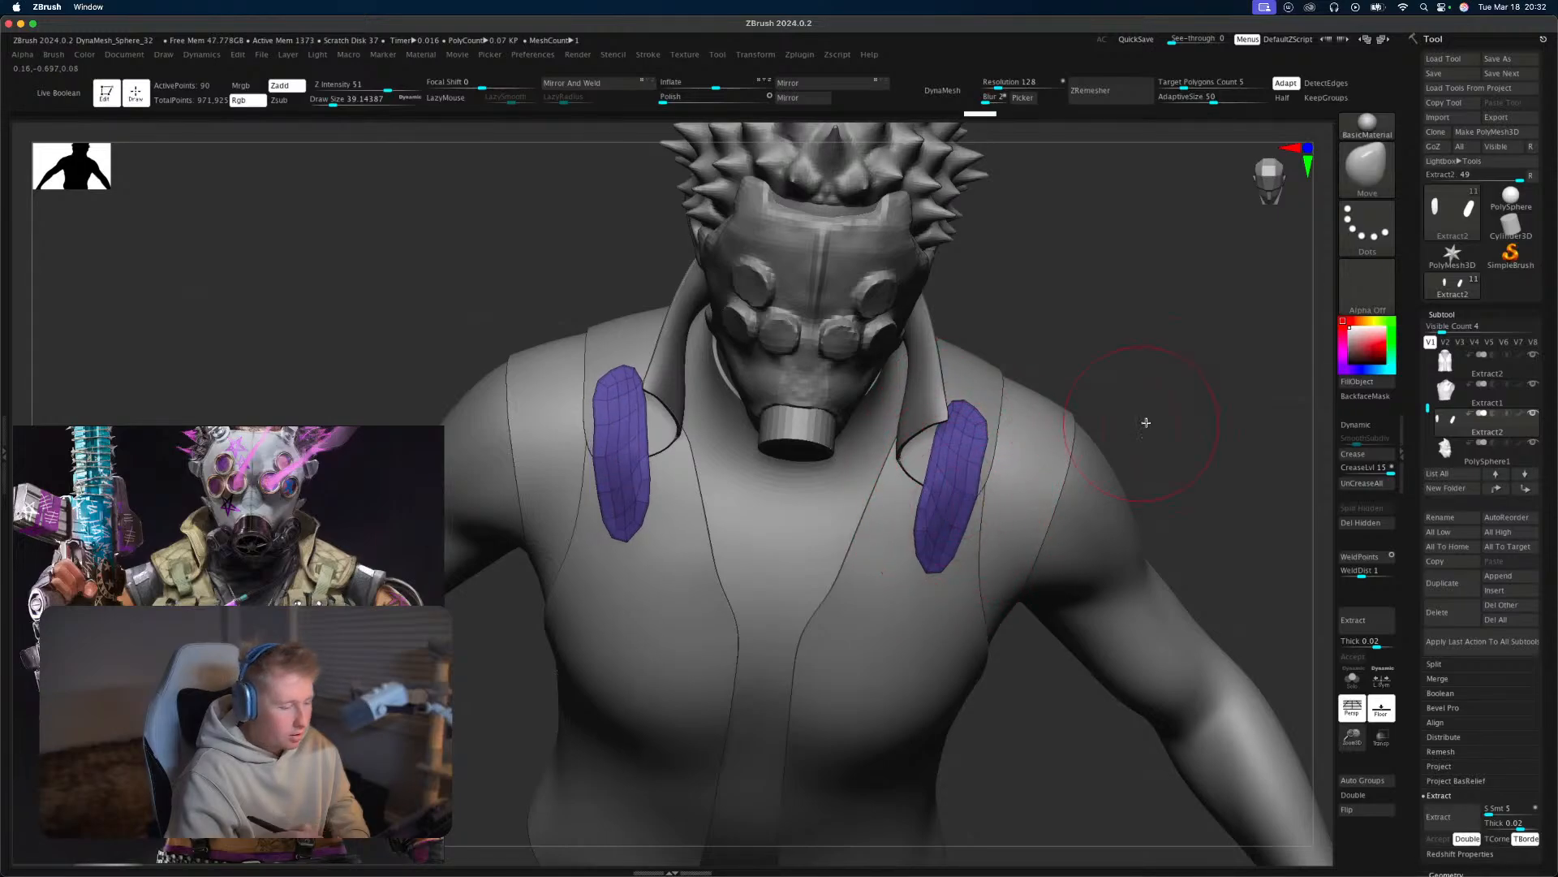
# Square off the rounded lower and upper ends of the strips with a smaller Move brush.
pyautogui.moveTo(1144, 424)
pyautogui.mouseDown()
pyautogui.moveTo(893, 414)
pyautogui.moveTo(1155, 382)
pyautogui.moveTo(1130, 403)
pyautogui.moveTo(1152, 411)
pyautogui.moveTo(987, 476)
pyautogui.mouseUp()
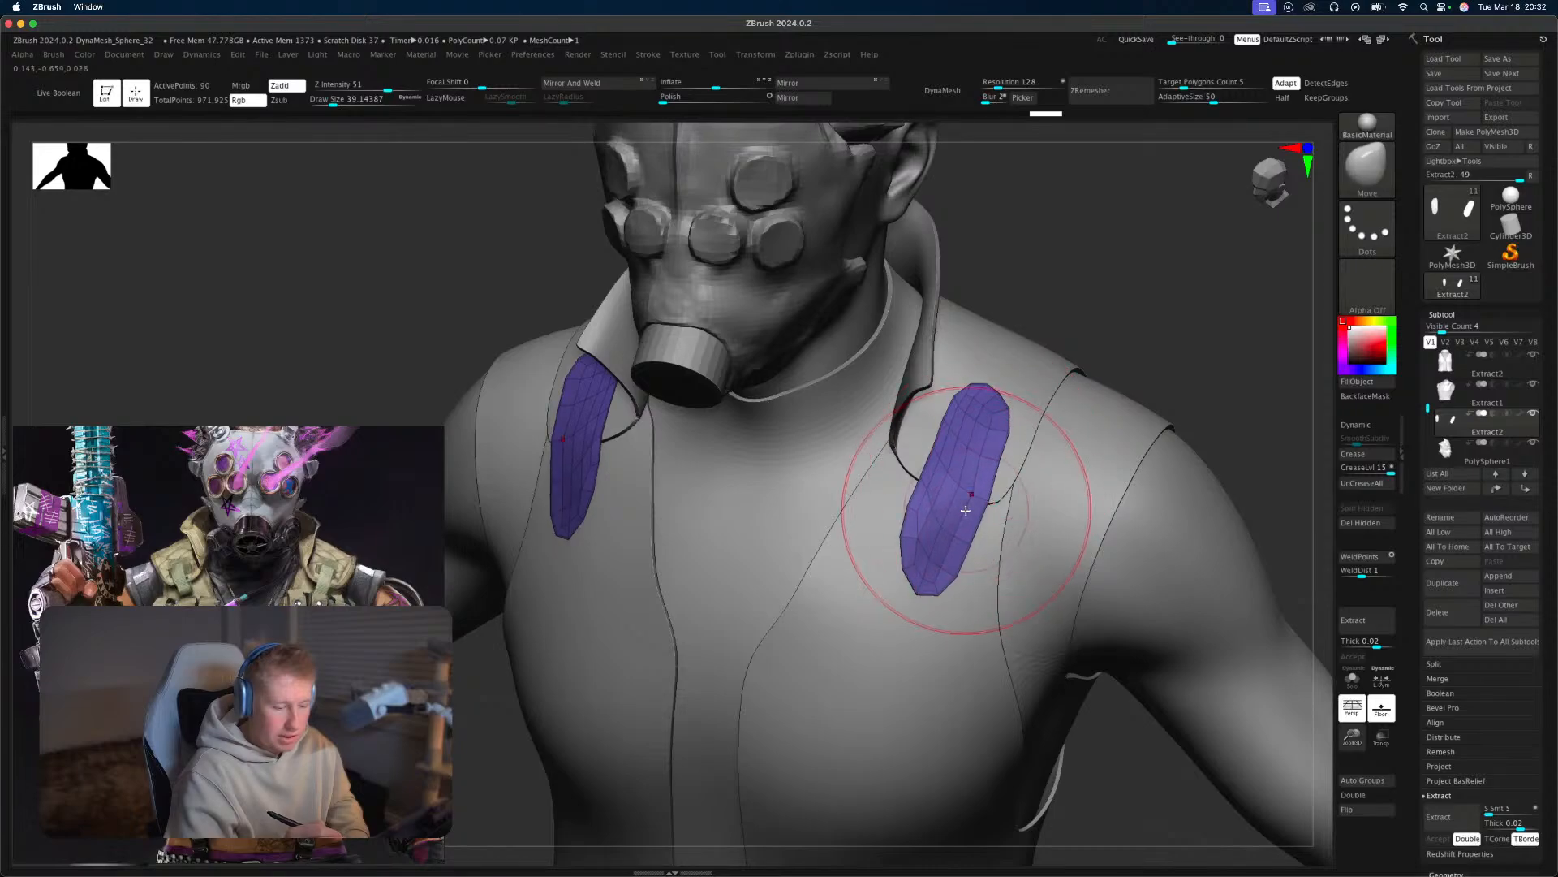
pyautogui.press('[')
pyautogui.press('[')
pyautogui.moveTo(888, 573)
pyautogui.mouseDown()
pyautogui.moveTo(891, 547)
pyautogui.moveTo(890, 573)
pyautogui.mouseUp()
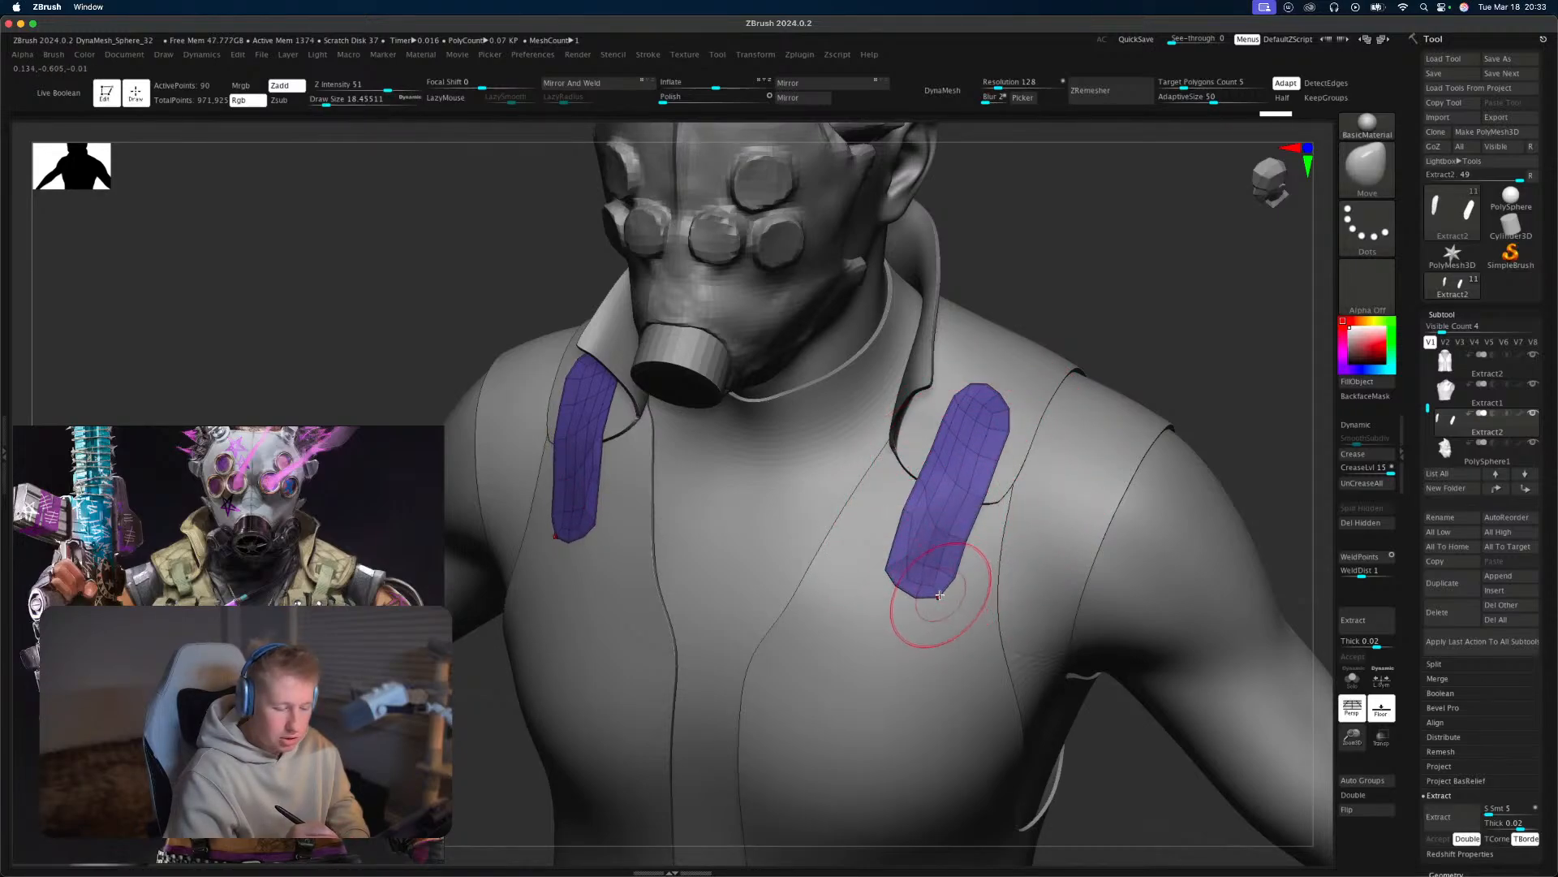
pyautogui.press('[')
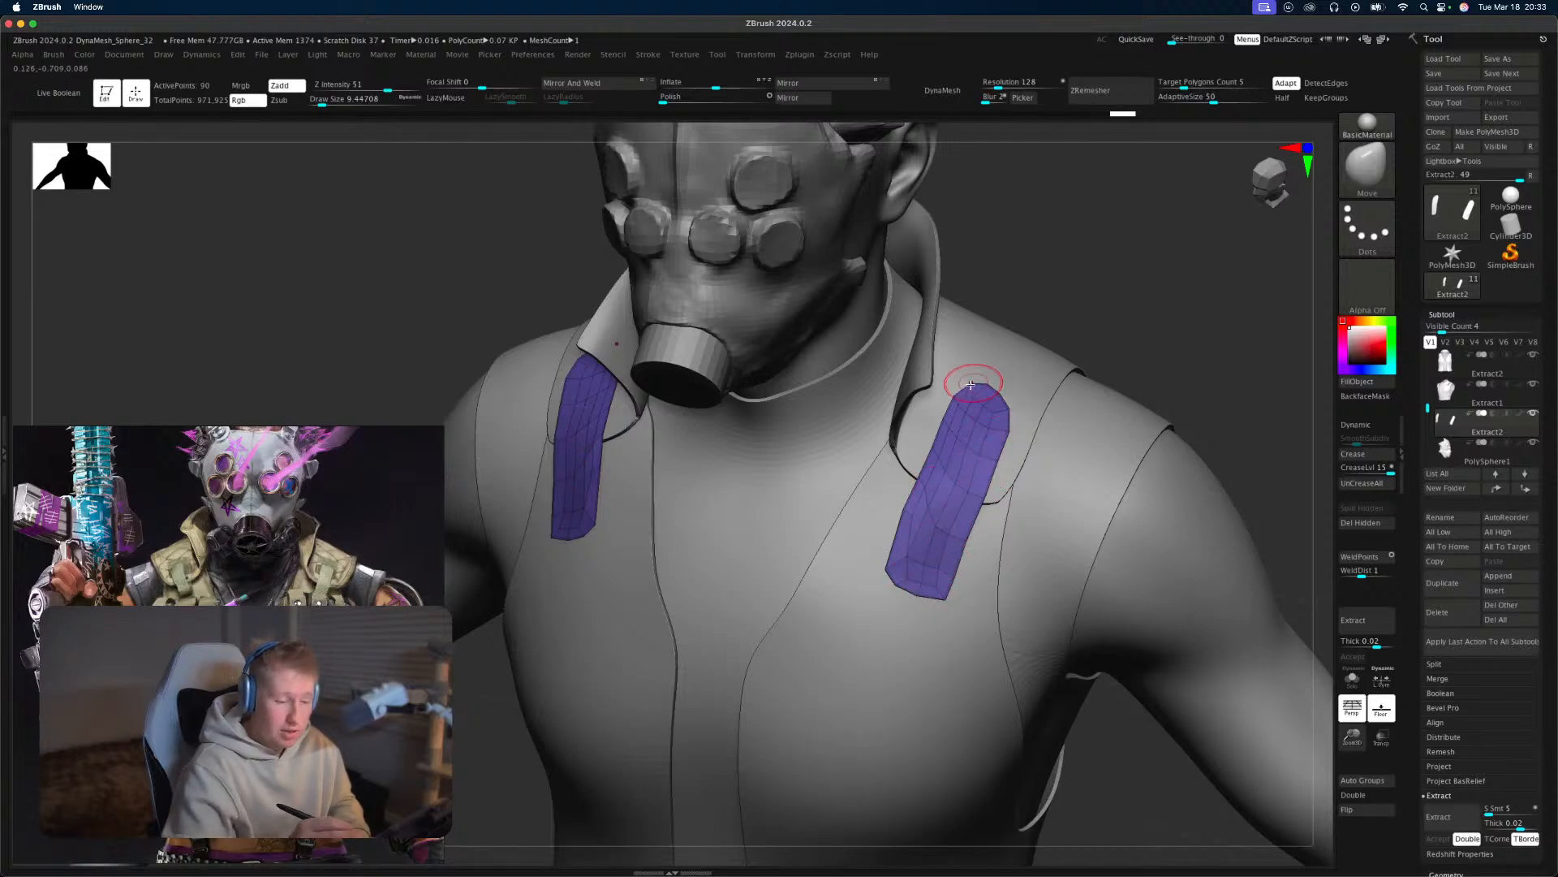
pyautogui.moveTo(995, 393); pyautogui.dragTo(1009, 404)
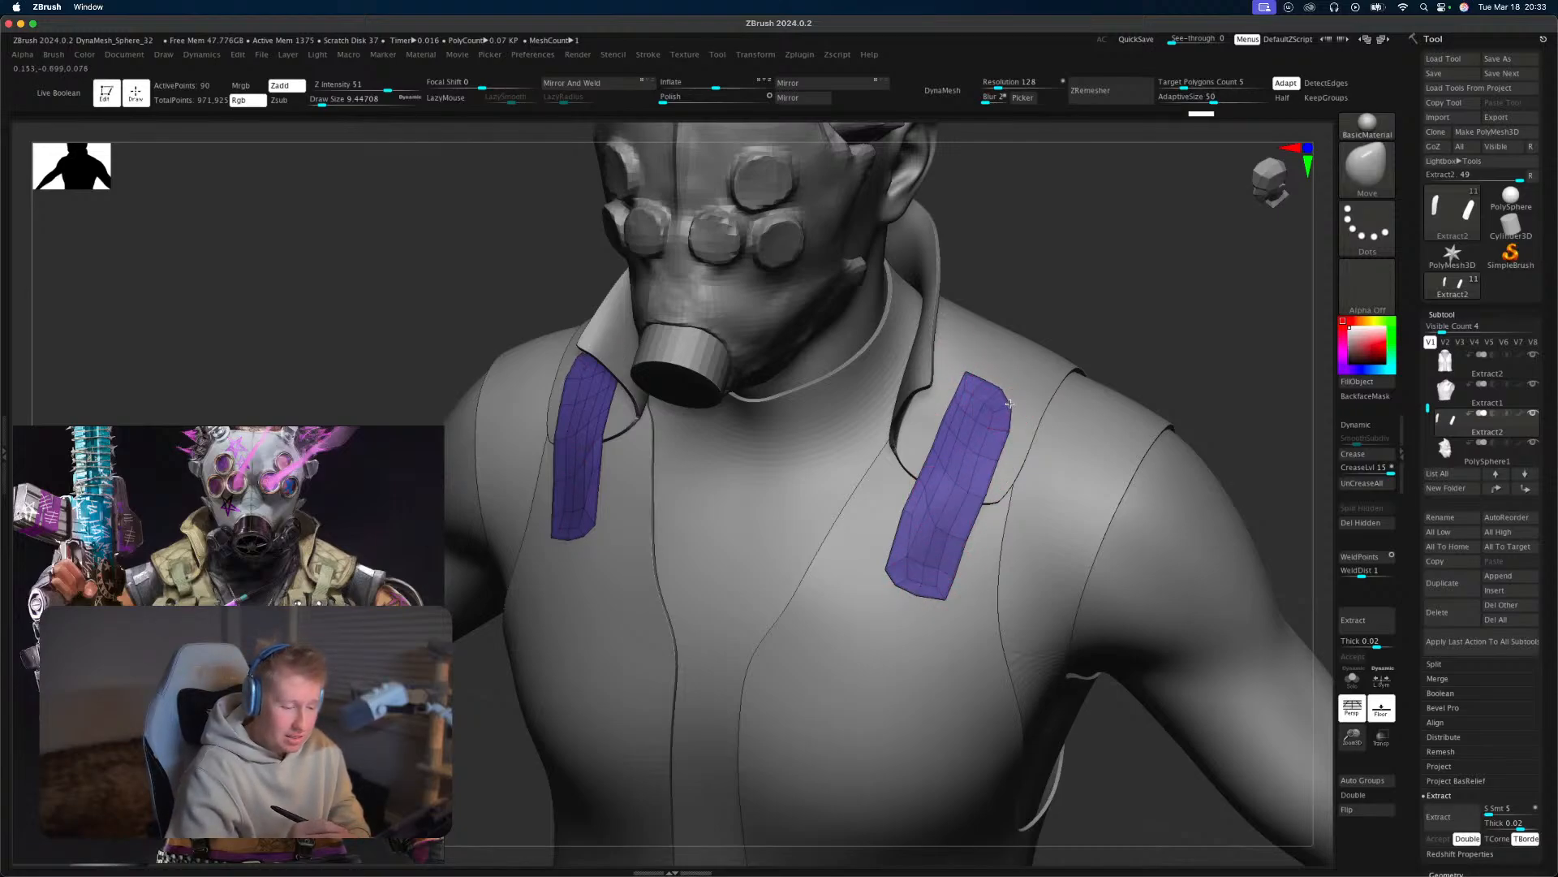
pyautogui.moveTo(1187, 405)
pyautogui.mouseDown()
pyautogui.moveTo(1138, 372)
pyautogui.moveTo(1196, 414)
pyautogui.mouseUp()
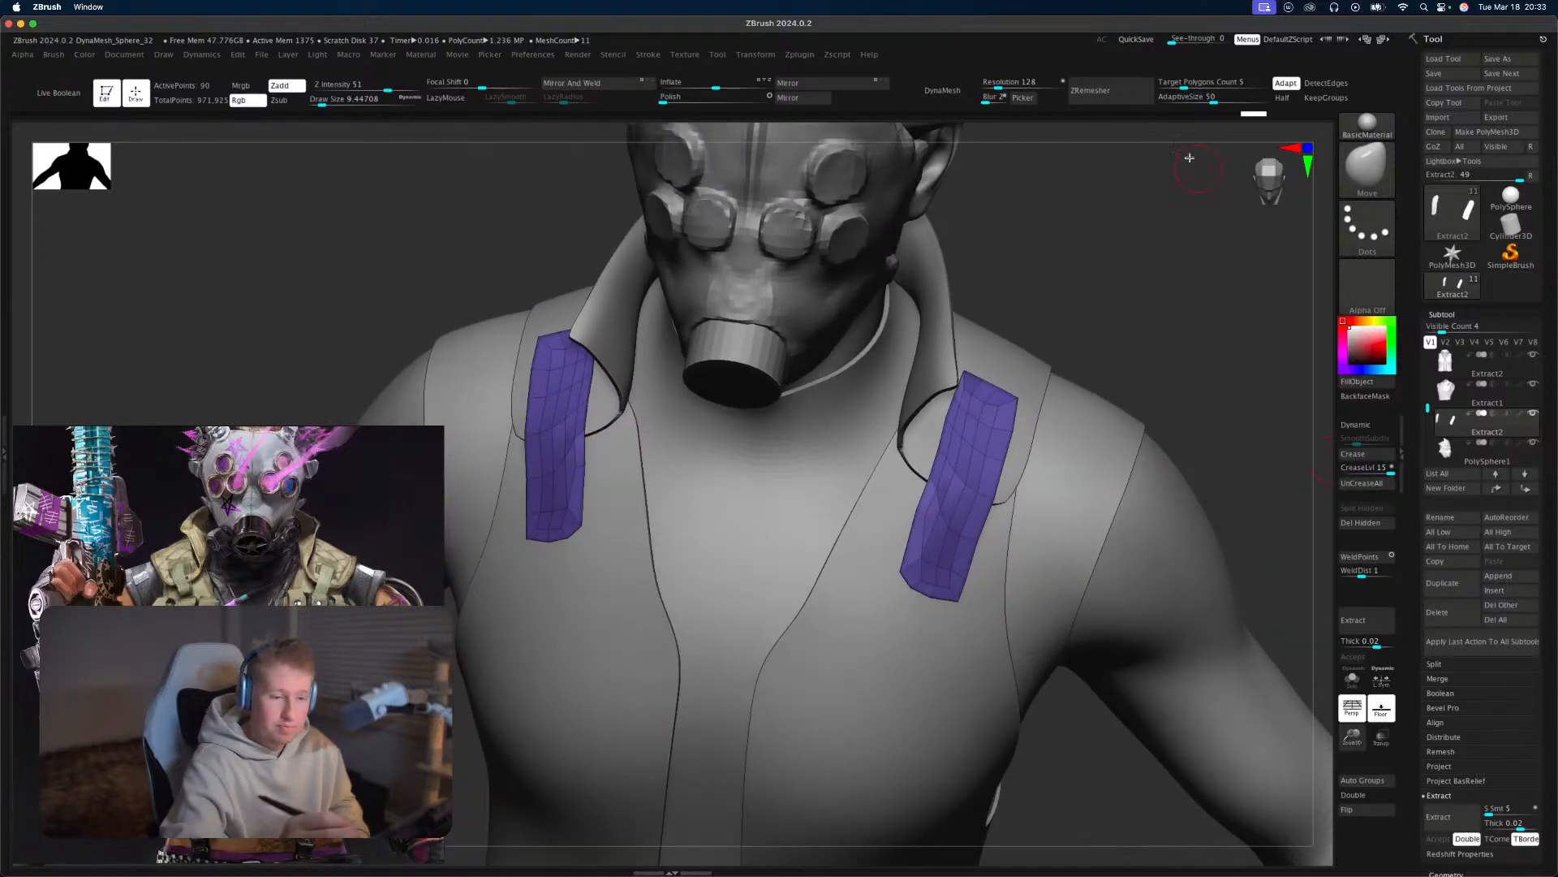
# ZRemesh the strips repeatedly into a clean, coarse quad grid using a minimal Target Polygons Count and the Half option.
pyautogui.moveTo(1193, 88); pyautogui.dragTo(1159, 88)
pyautogui.click(1114, 91)
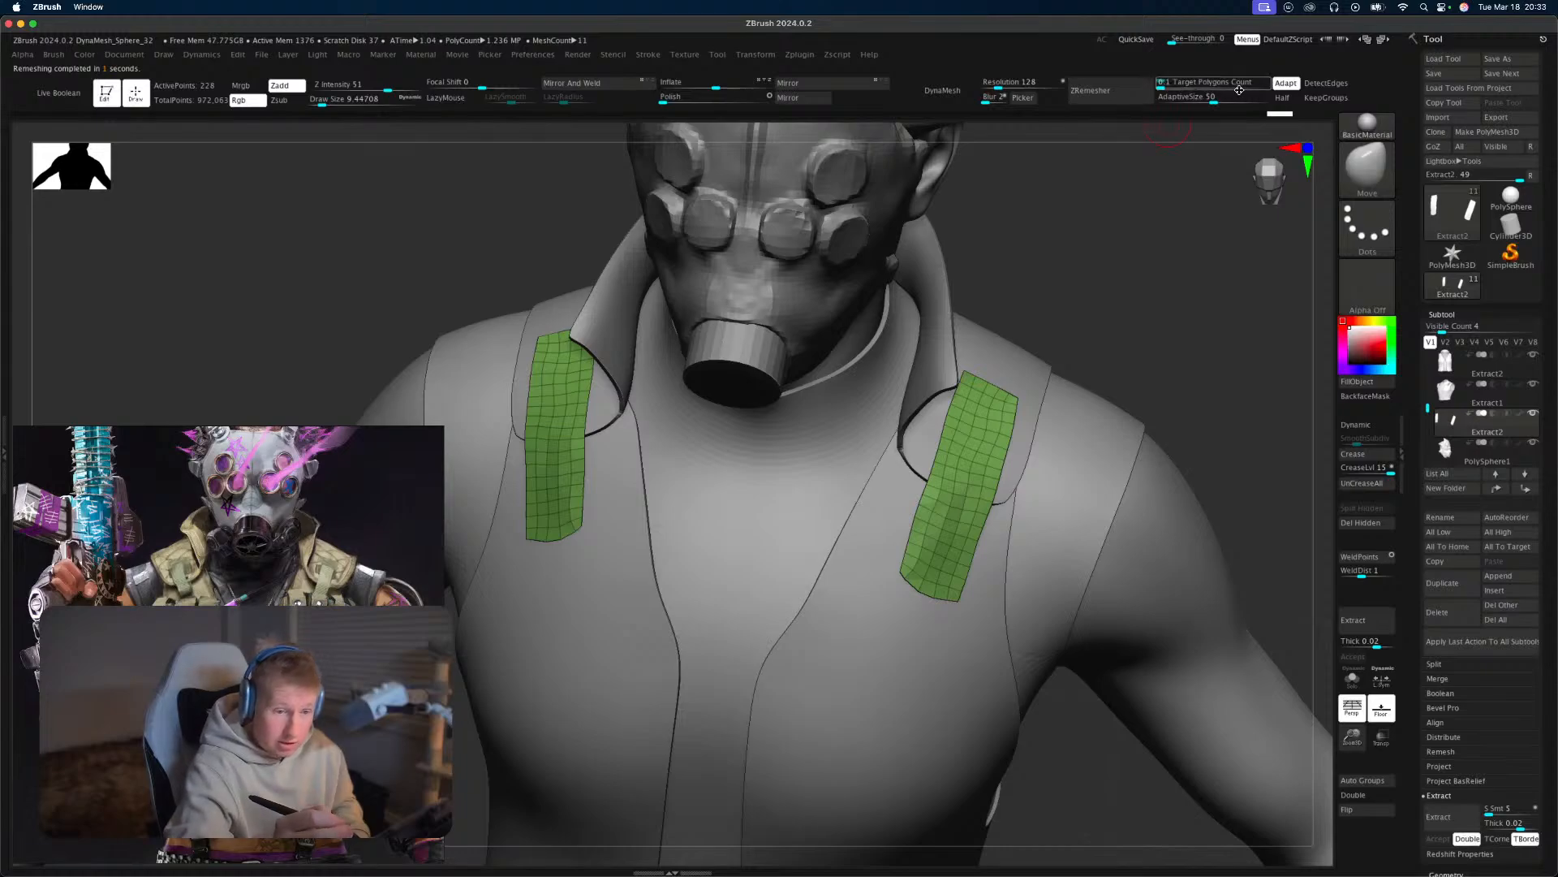
pyautogui.click(1286, 98)
pyautogui.click(1125, 91)
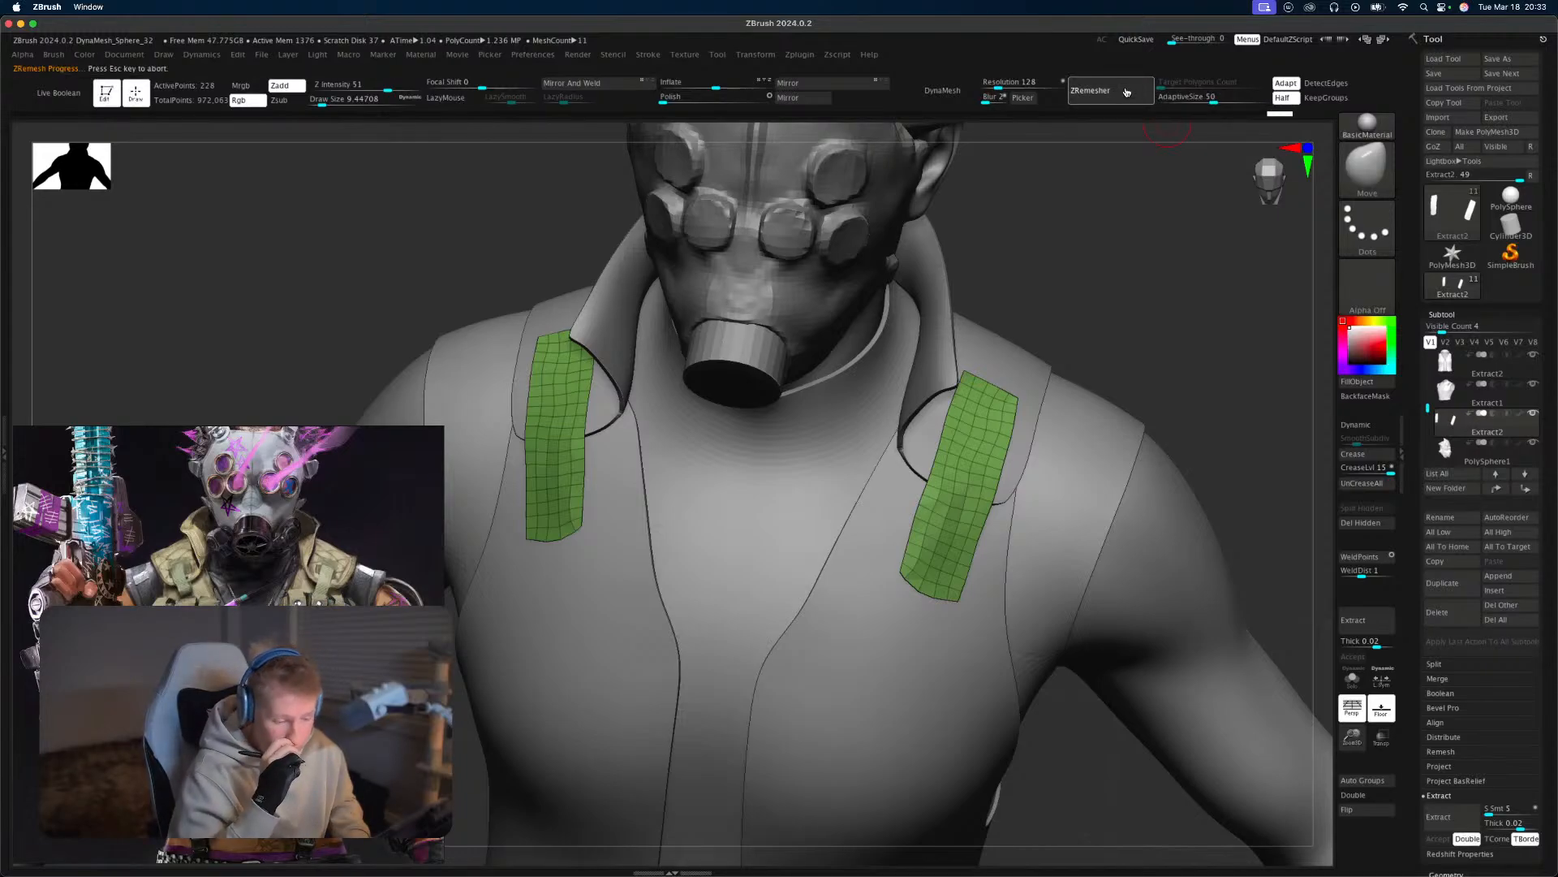
pyautogui.click(1126, 97)
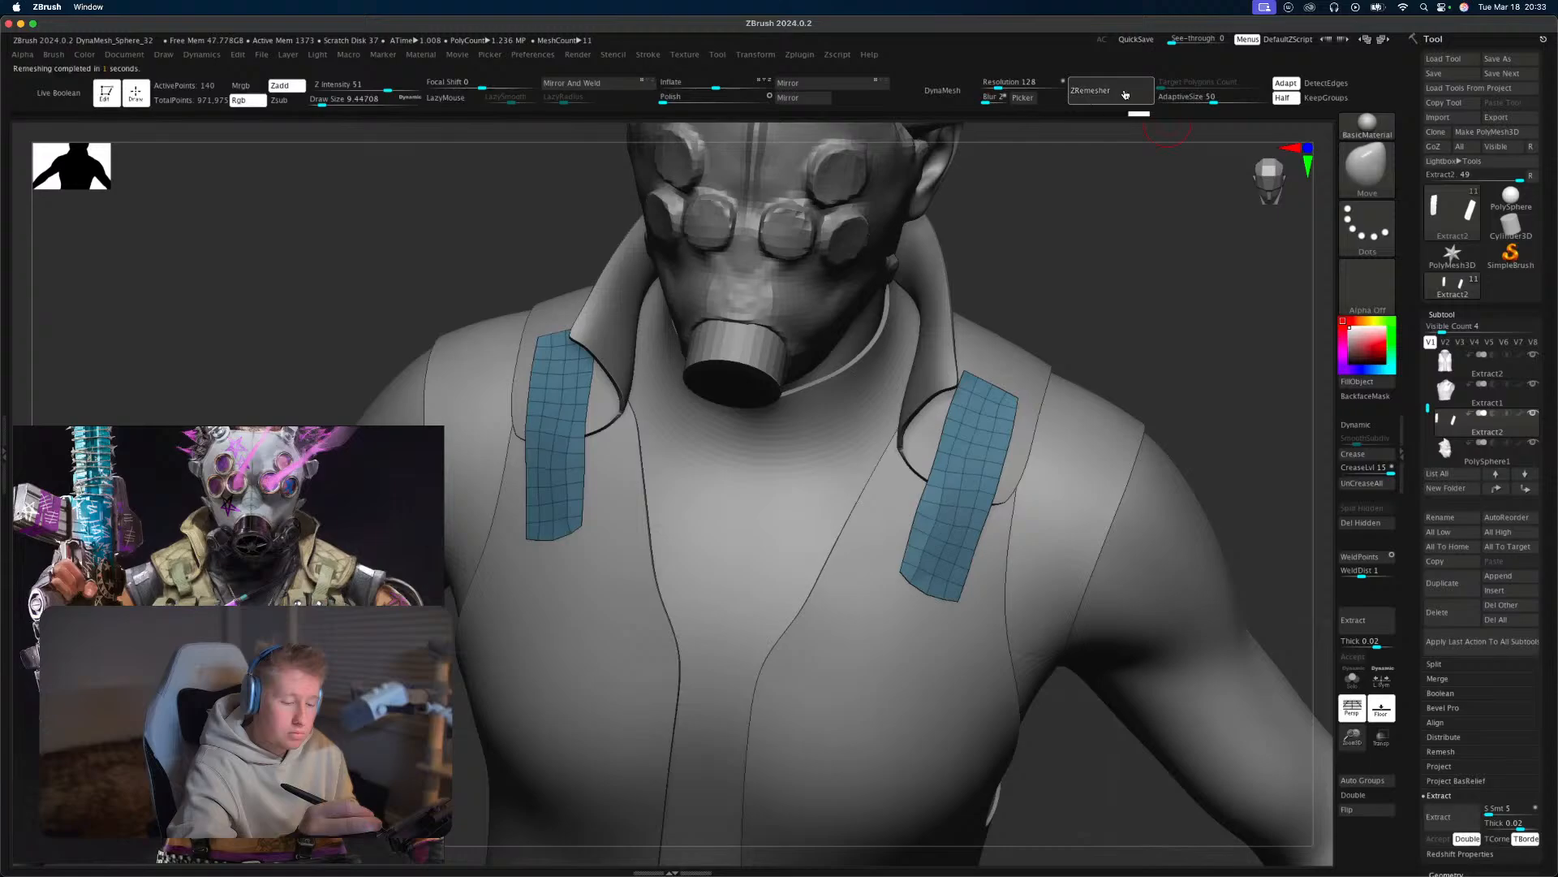
pyautogui.click(1125, 94)
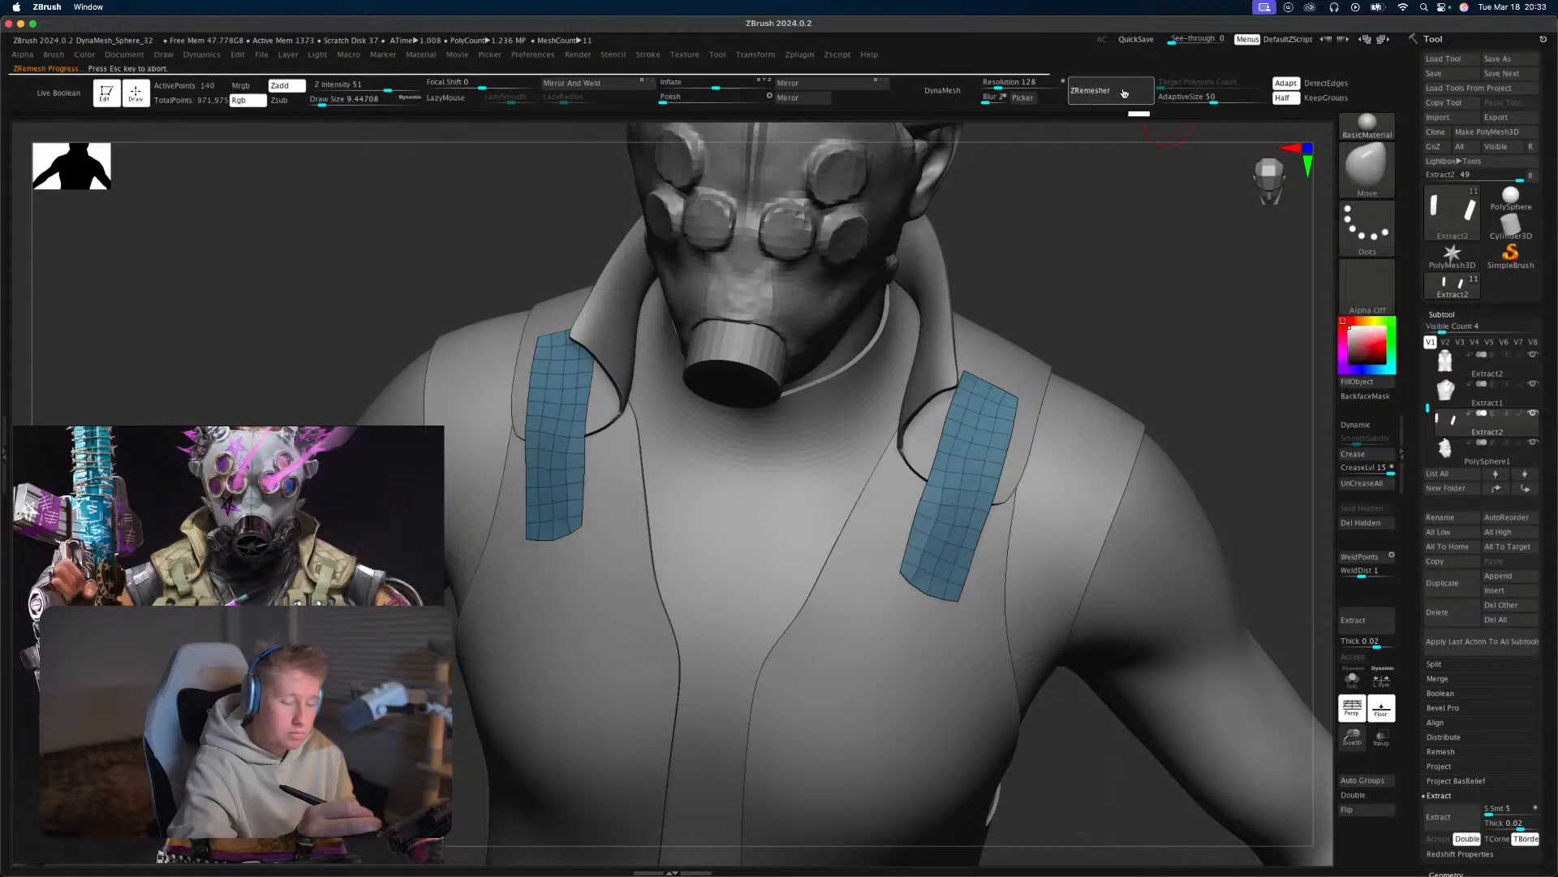
pyautogui.click(1287, 97)
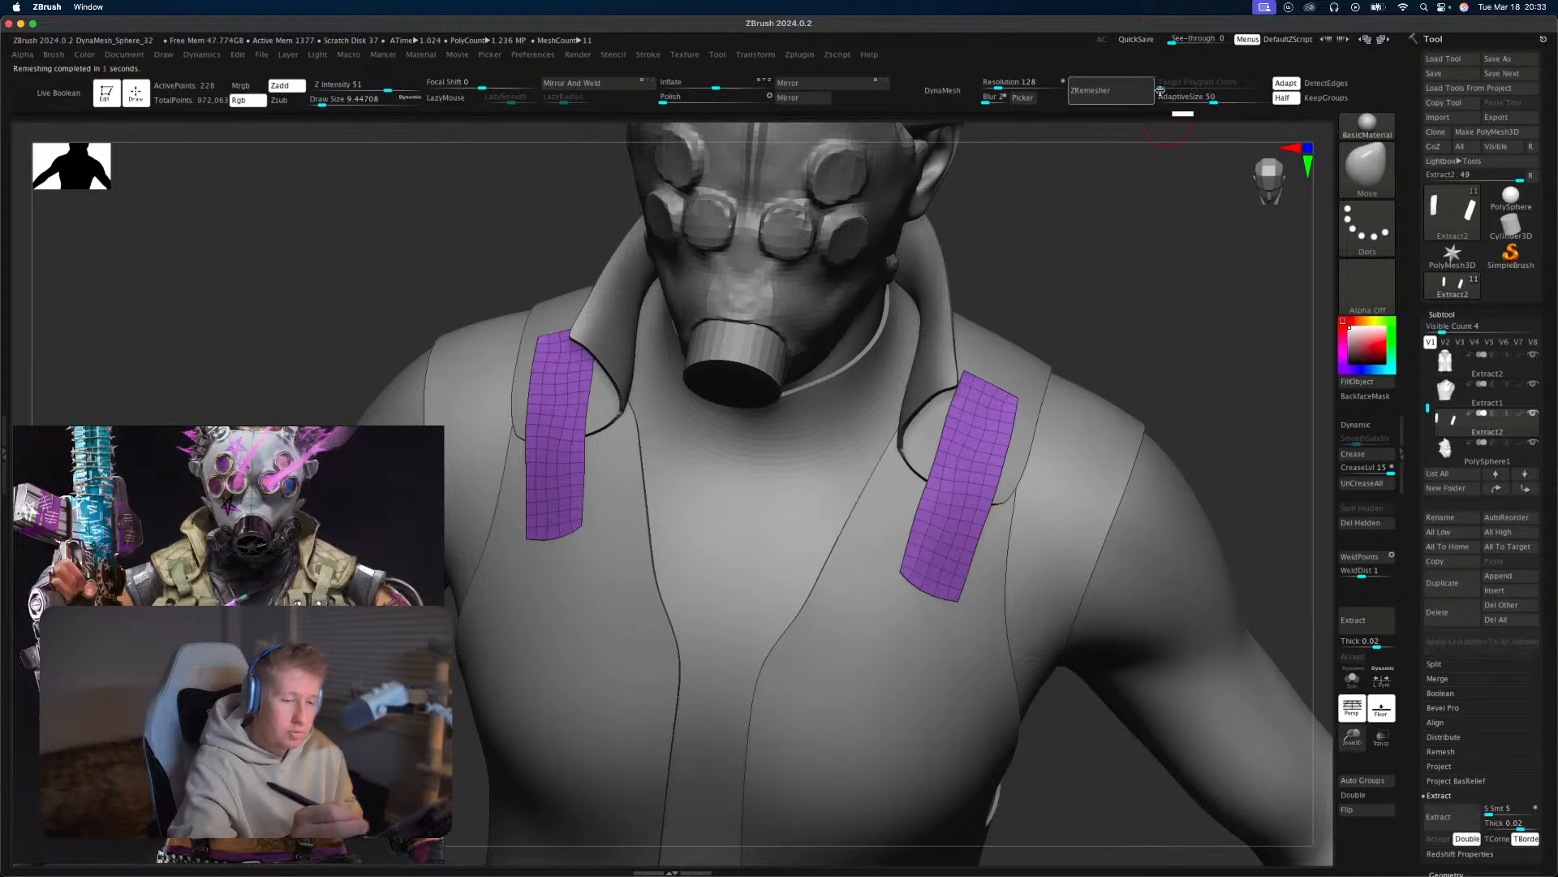
# Set the ZModeler edge action to Delete with EdgeLoop Complete and remove lengthwise edge loops from the strips.
pyautogui.moveTo(1214, 375); pyautogui.dragTo(1221, 400)
pyautogui.press('b')
pyautogui.press('z')
pyautogui.press('m')
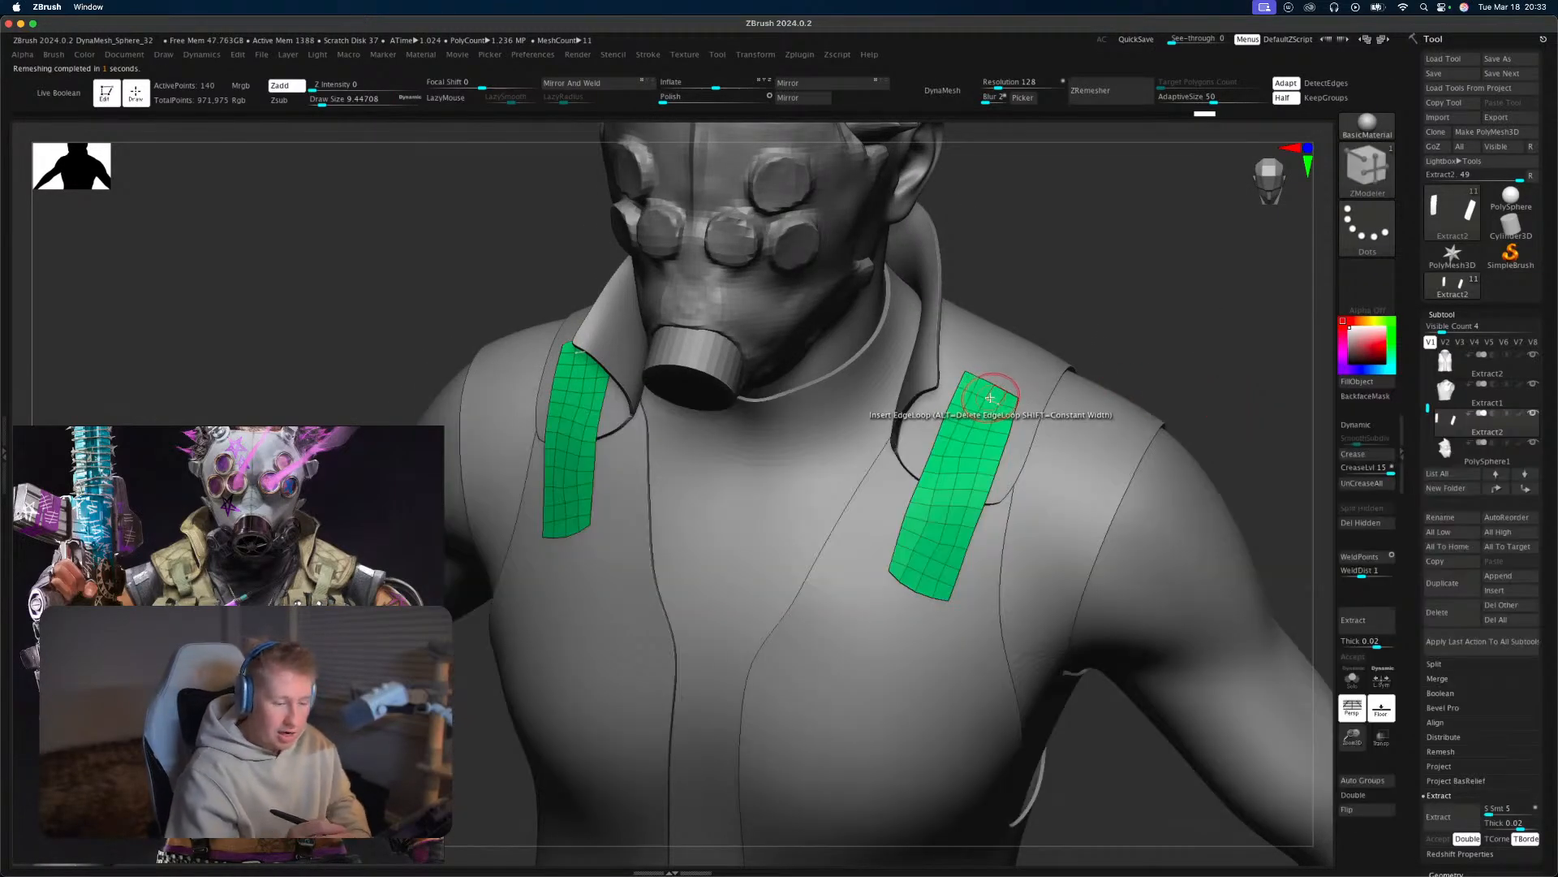
pyautogui.press('space')
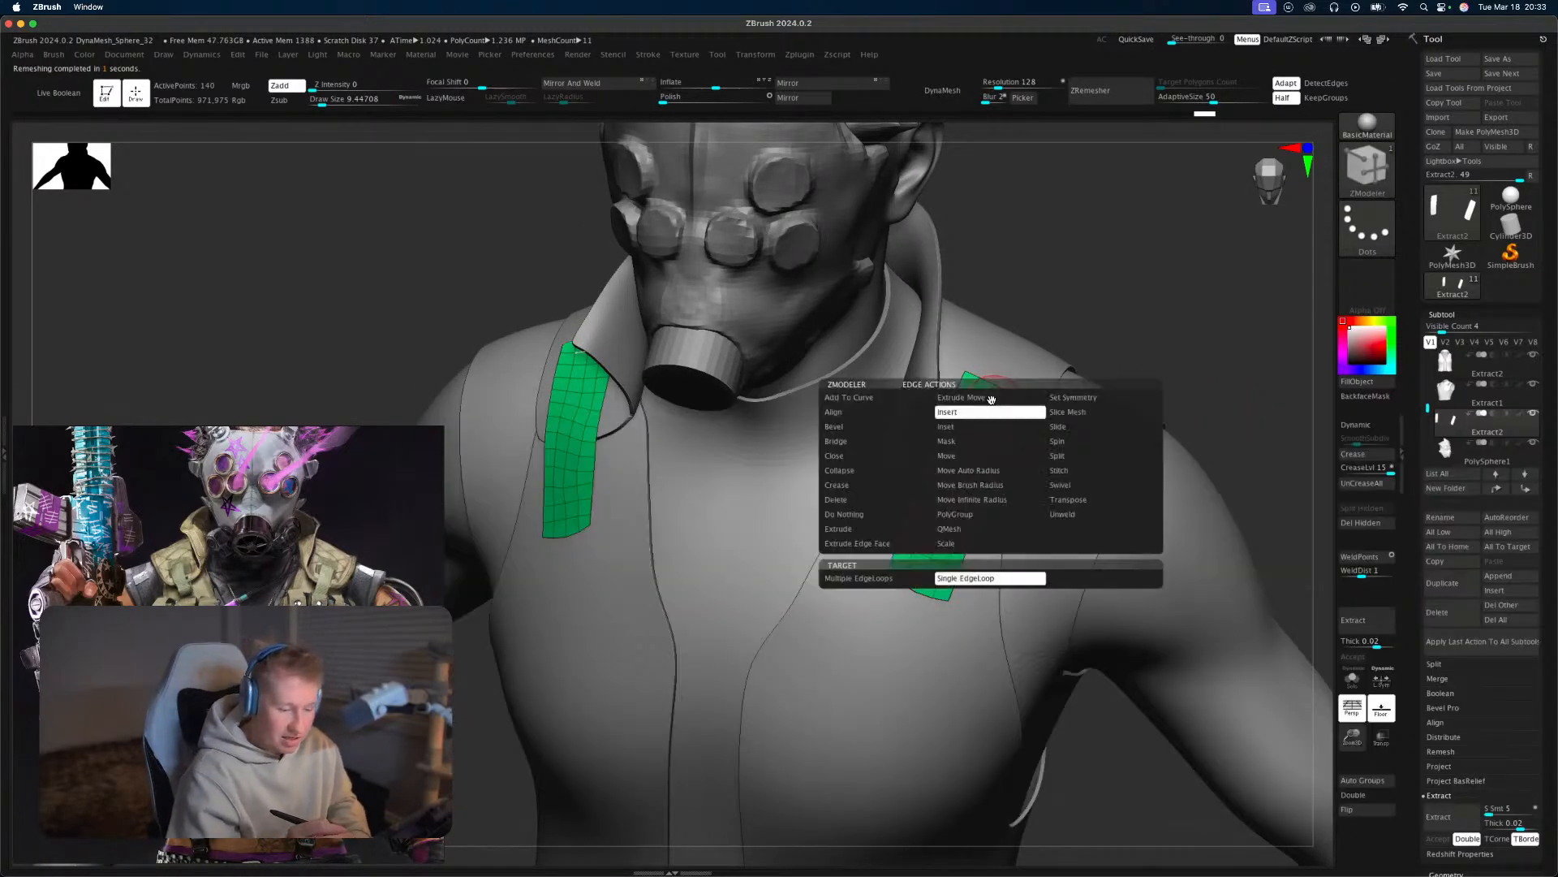
pyautogui.click(886, 499)
pyautogui.click(973, 578)
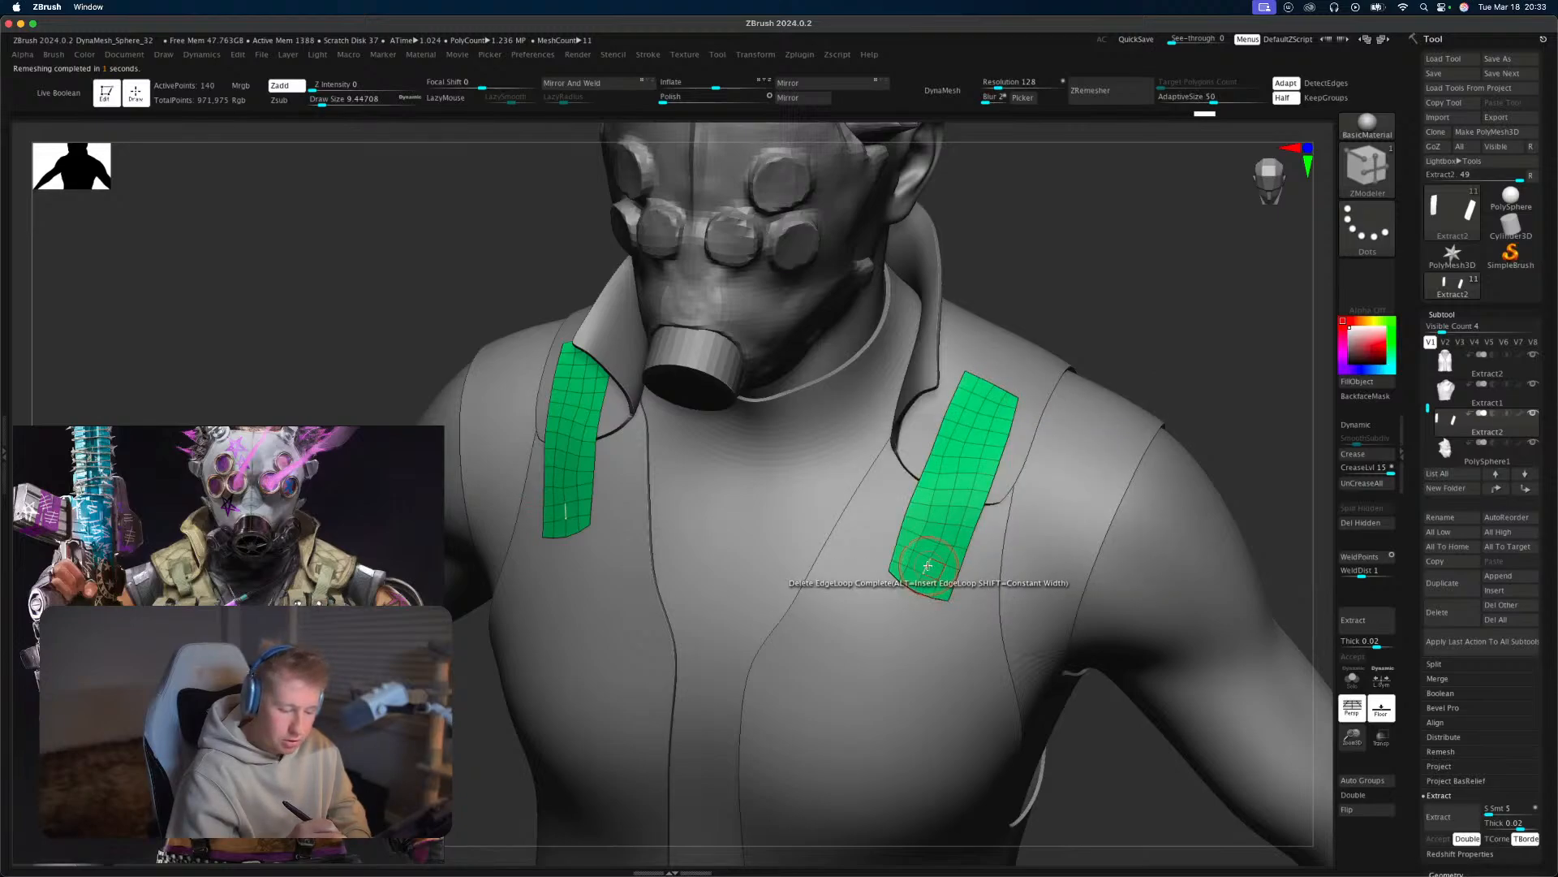
pyautogui.click(928, 565)
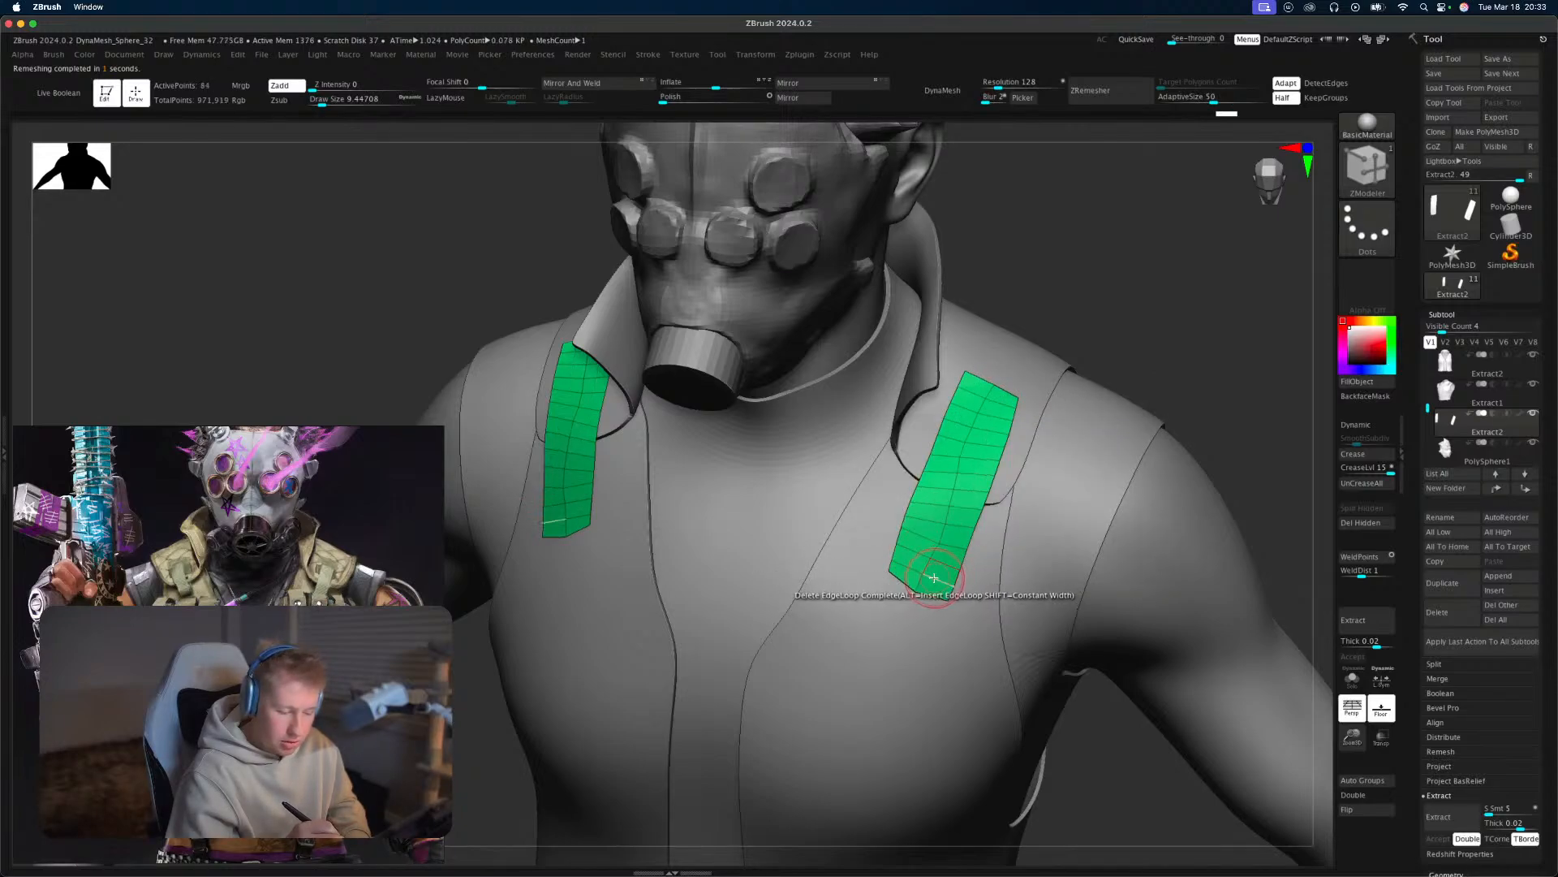
# Delete crosswise edge loops from both strips, keeping the central lengthwise loop and a coarse grid of larger quads.
pyautogui.click(957, 520)
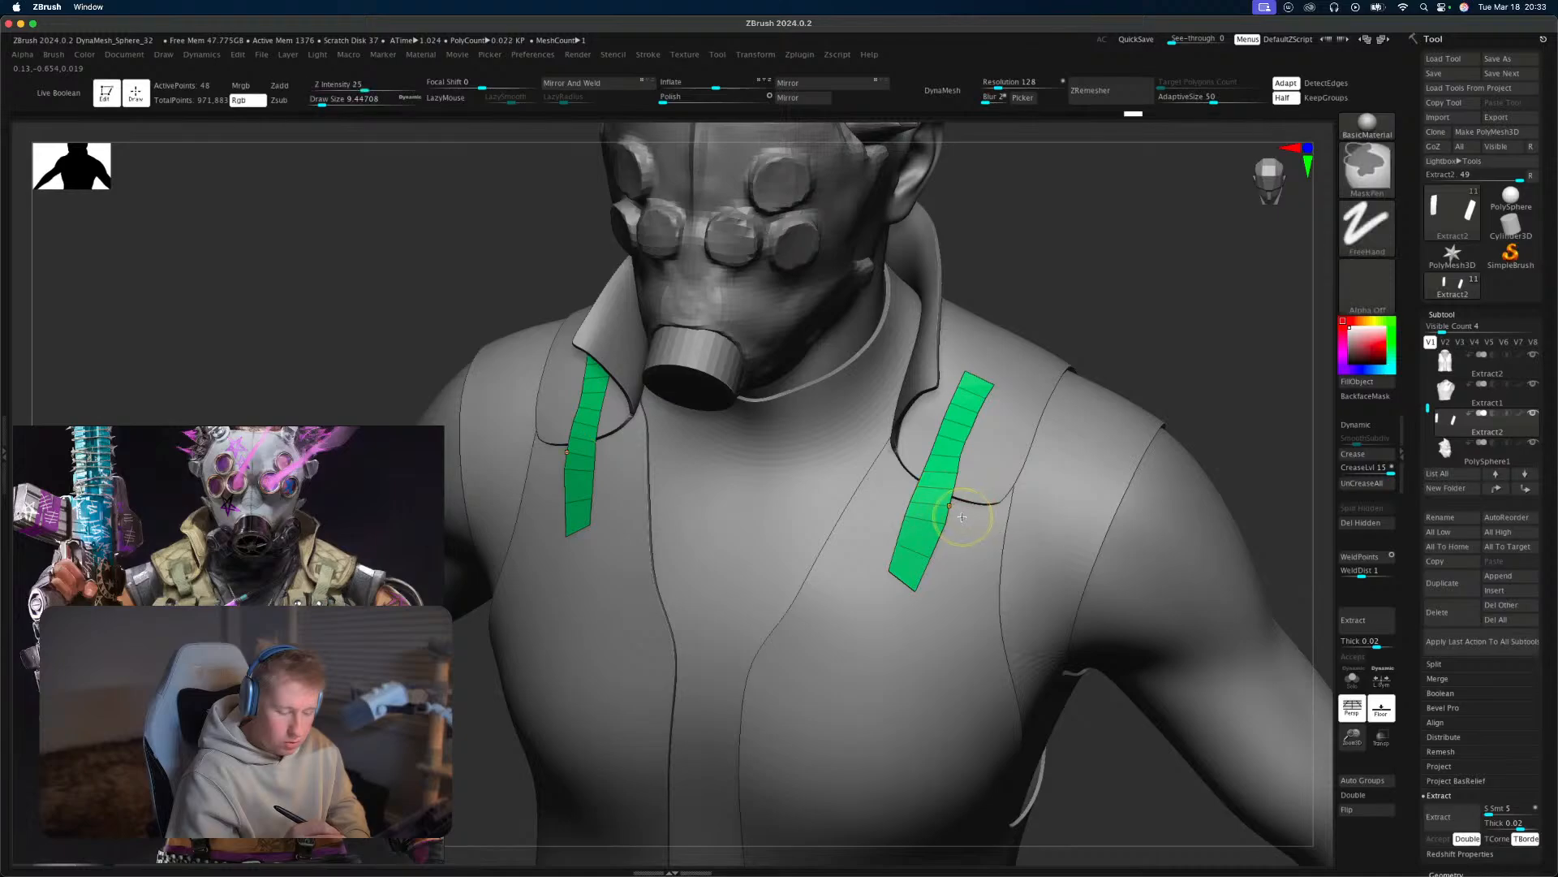
pyautogui.click(958, 526)
pyautogui.click(972, 494)
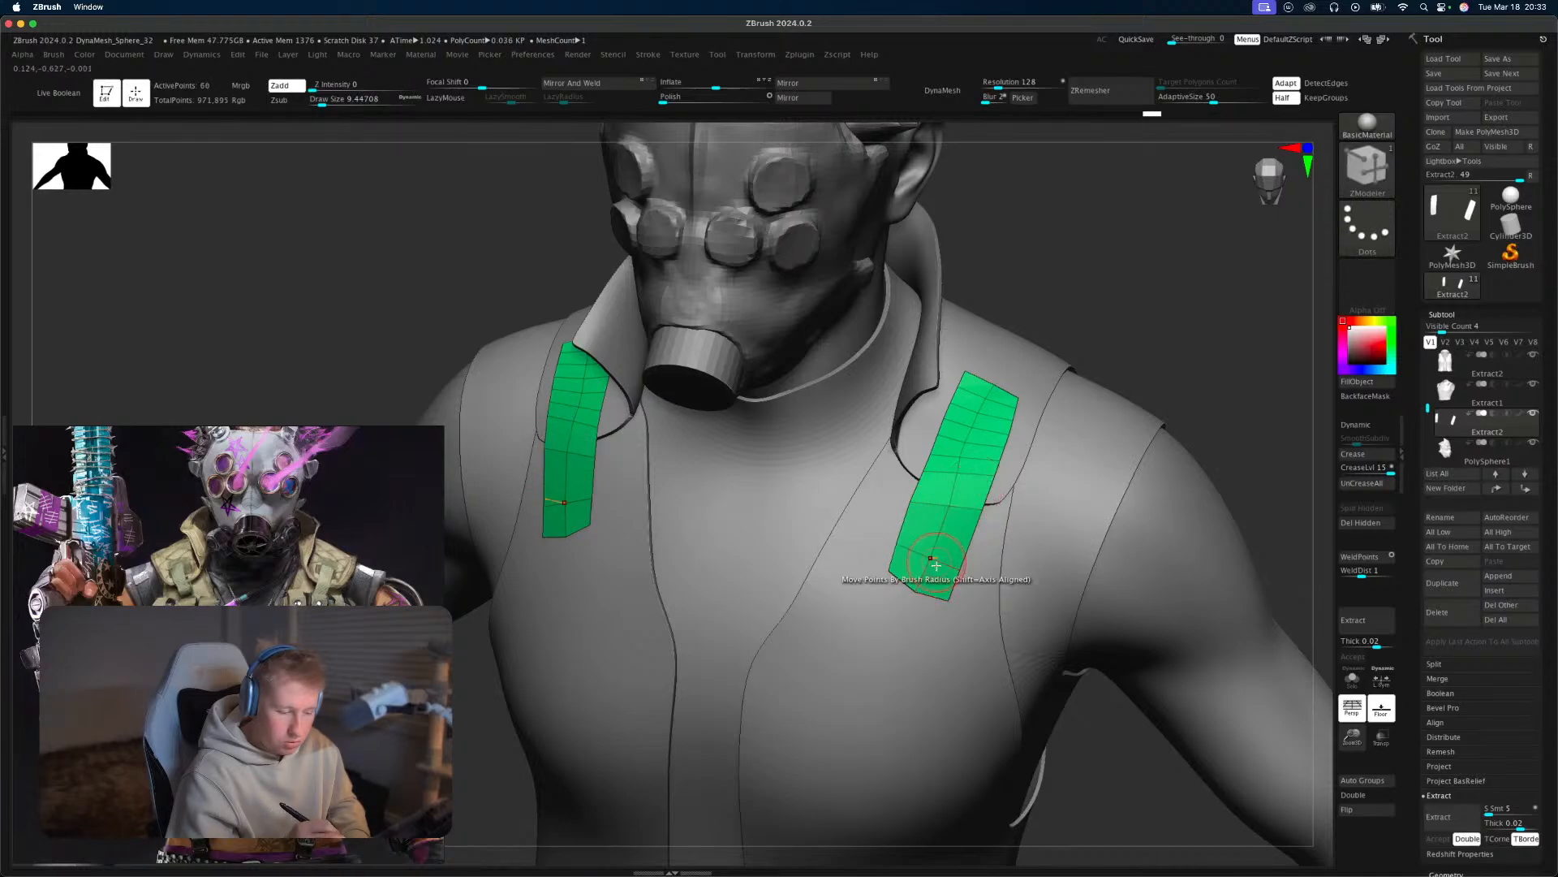
pyautogui.press('ctrl')
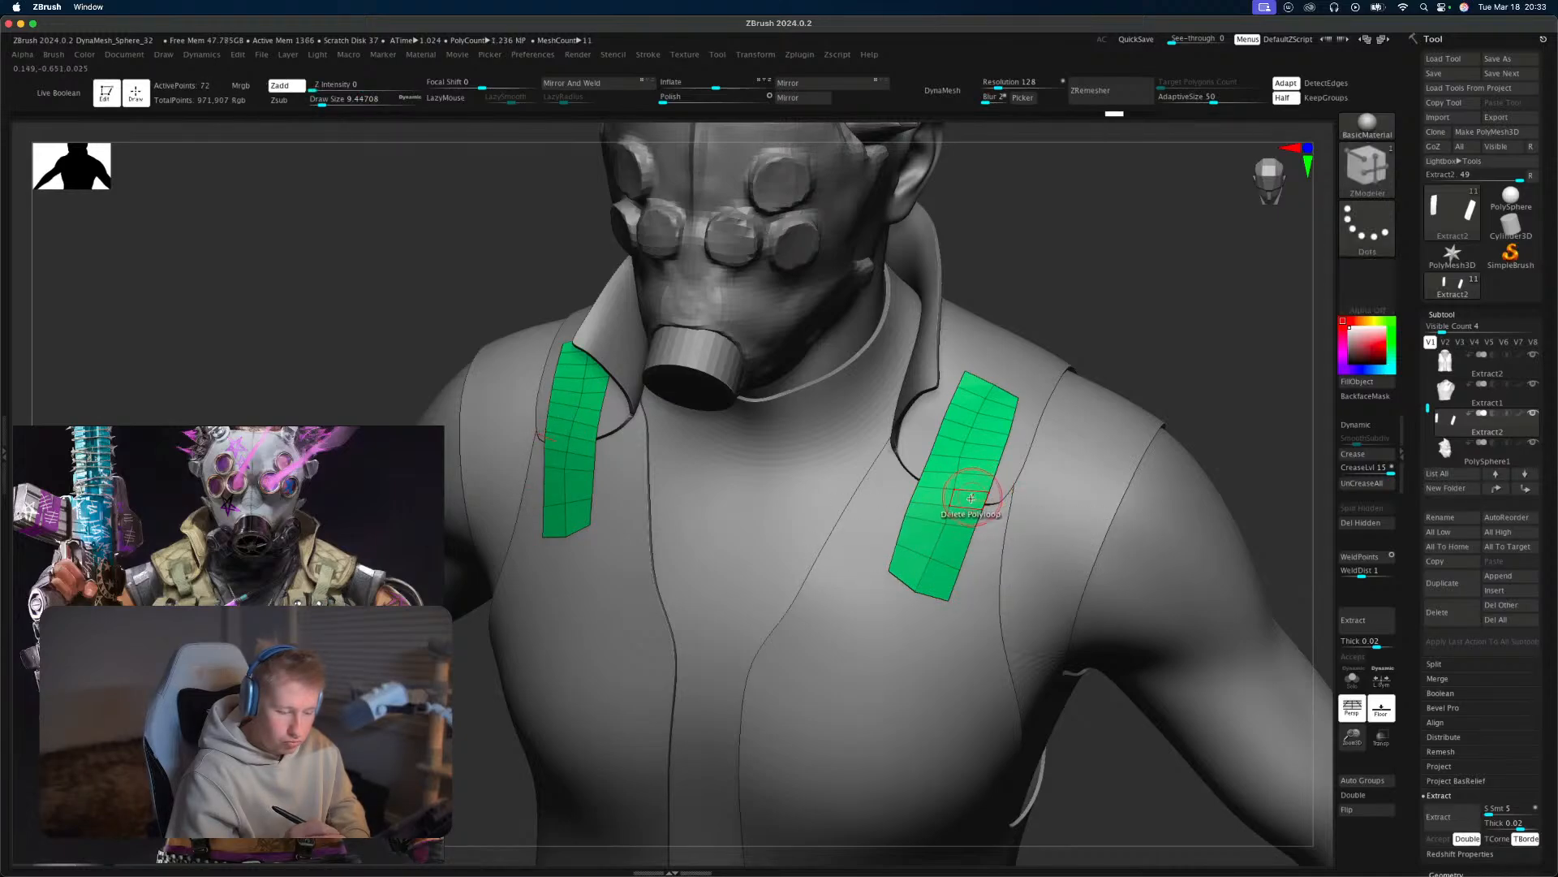
pyautogui.click(966, 507)
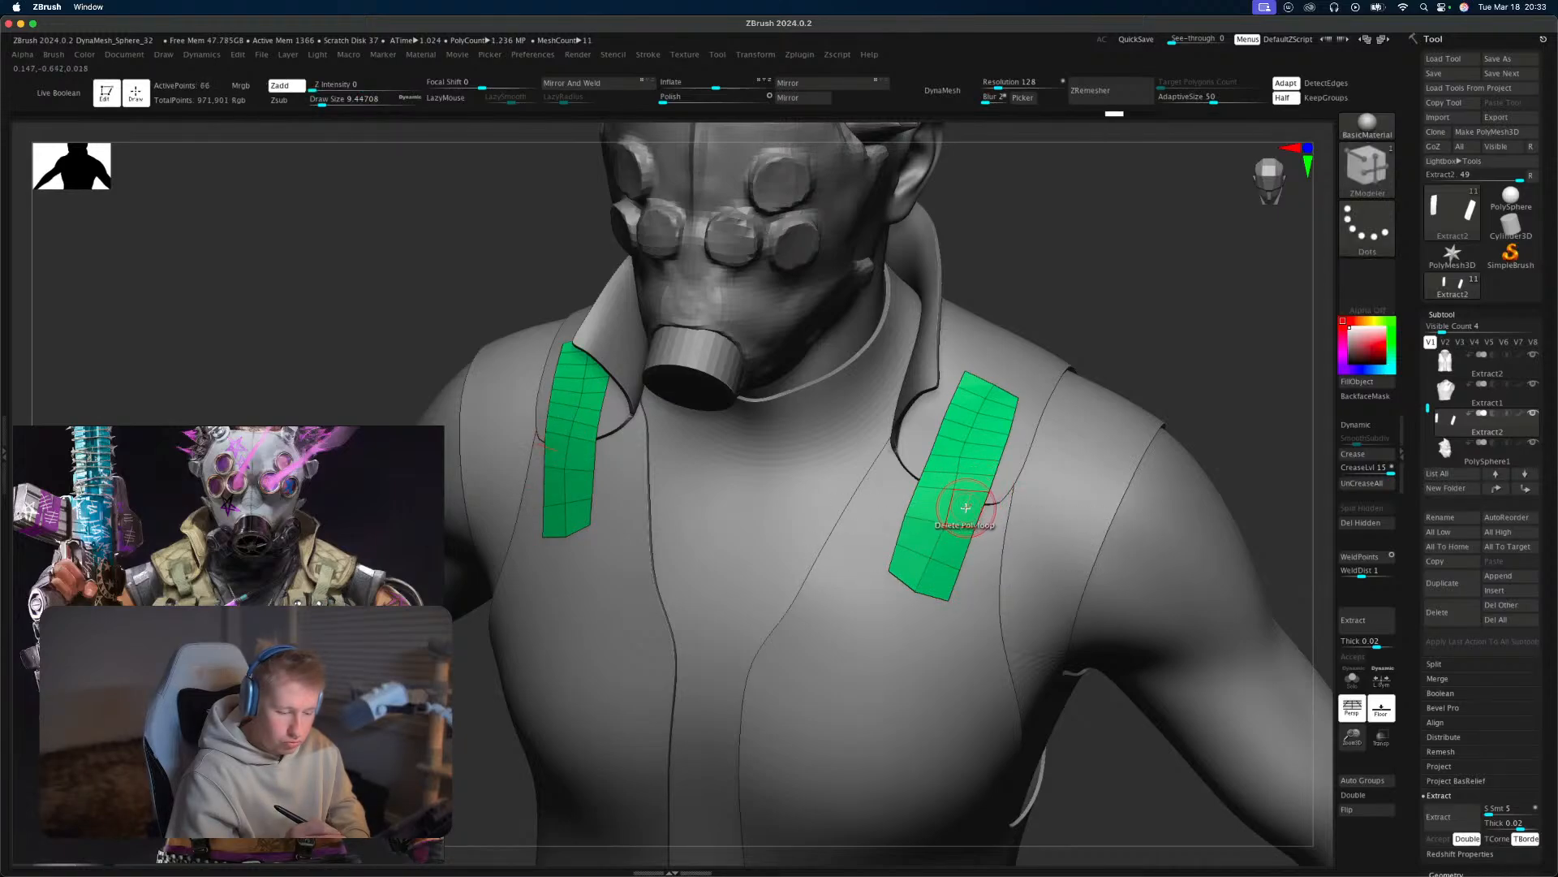
pyautogui.click(997, 417)
pyautogui.moveTo(1078, 347); pyautogui.dragTo(1194, 340)
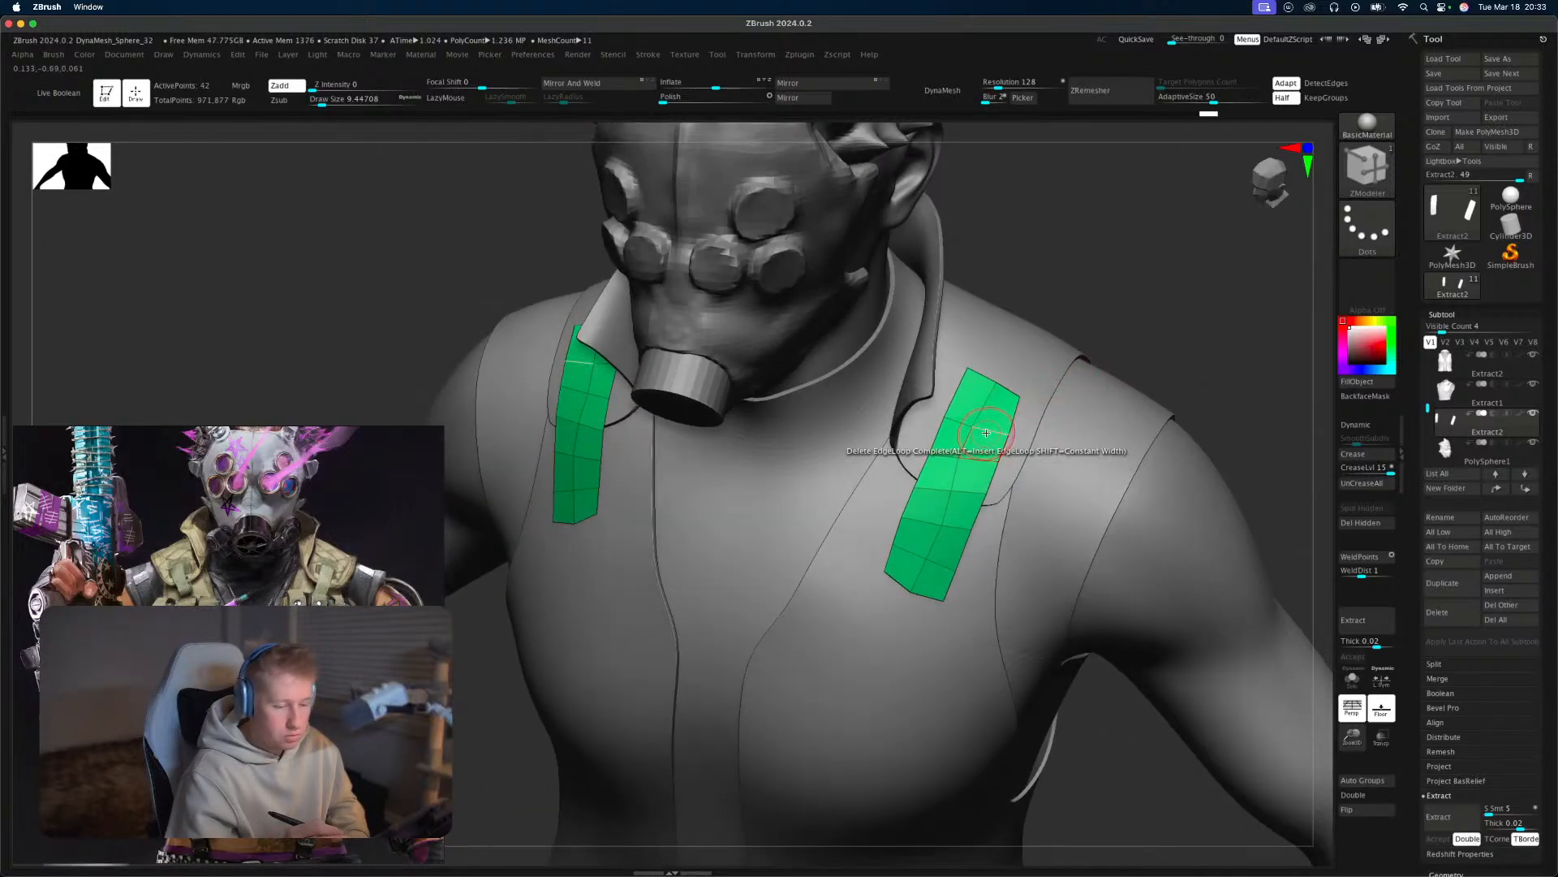
# Set the ZModeler edge action to Slide with EdgeLoop Complete and slide the edge at the strip's lower end.
pyautogui.press('space')
pyautogui.click(1101, 463)
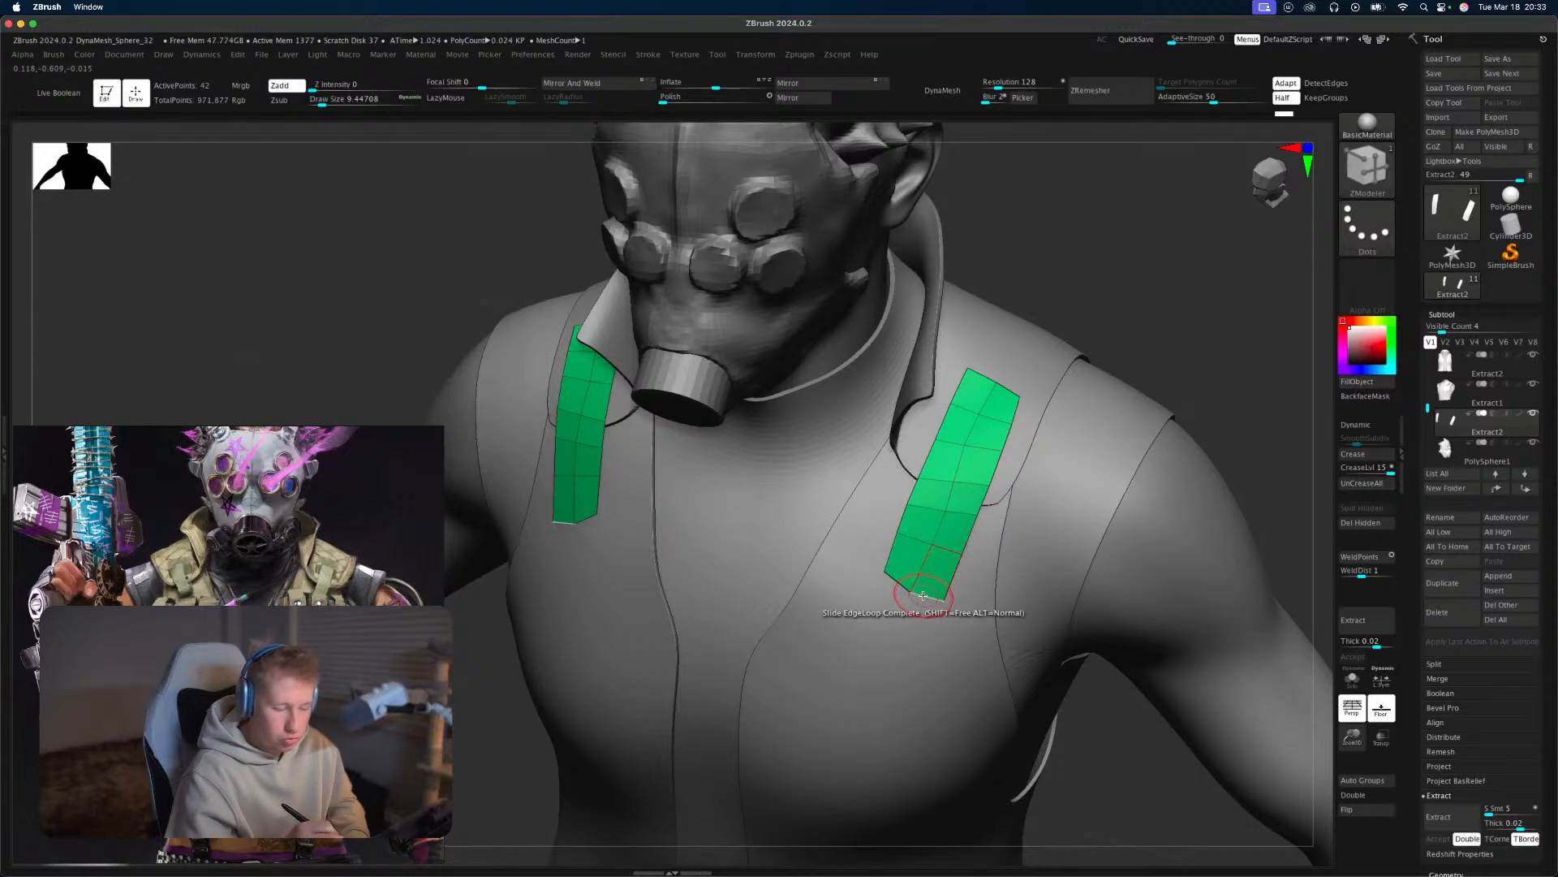
pyautogui.moveTo(925, 596)
pyautogui.mouseDown()
pyautogui.moveTo(942, 563)
pyautogui.moveTo(934, 586)
pyautogui.mouseUp()
# Square off the ends of both strips with the Move brush and adjust their lower section to follow the torso.
pyautogui.press('b')
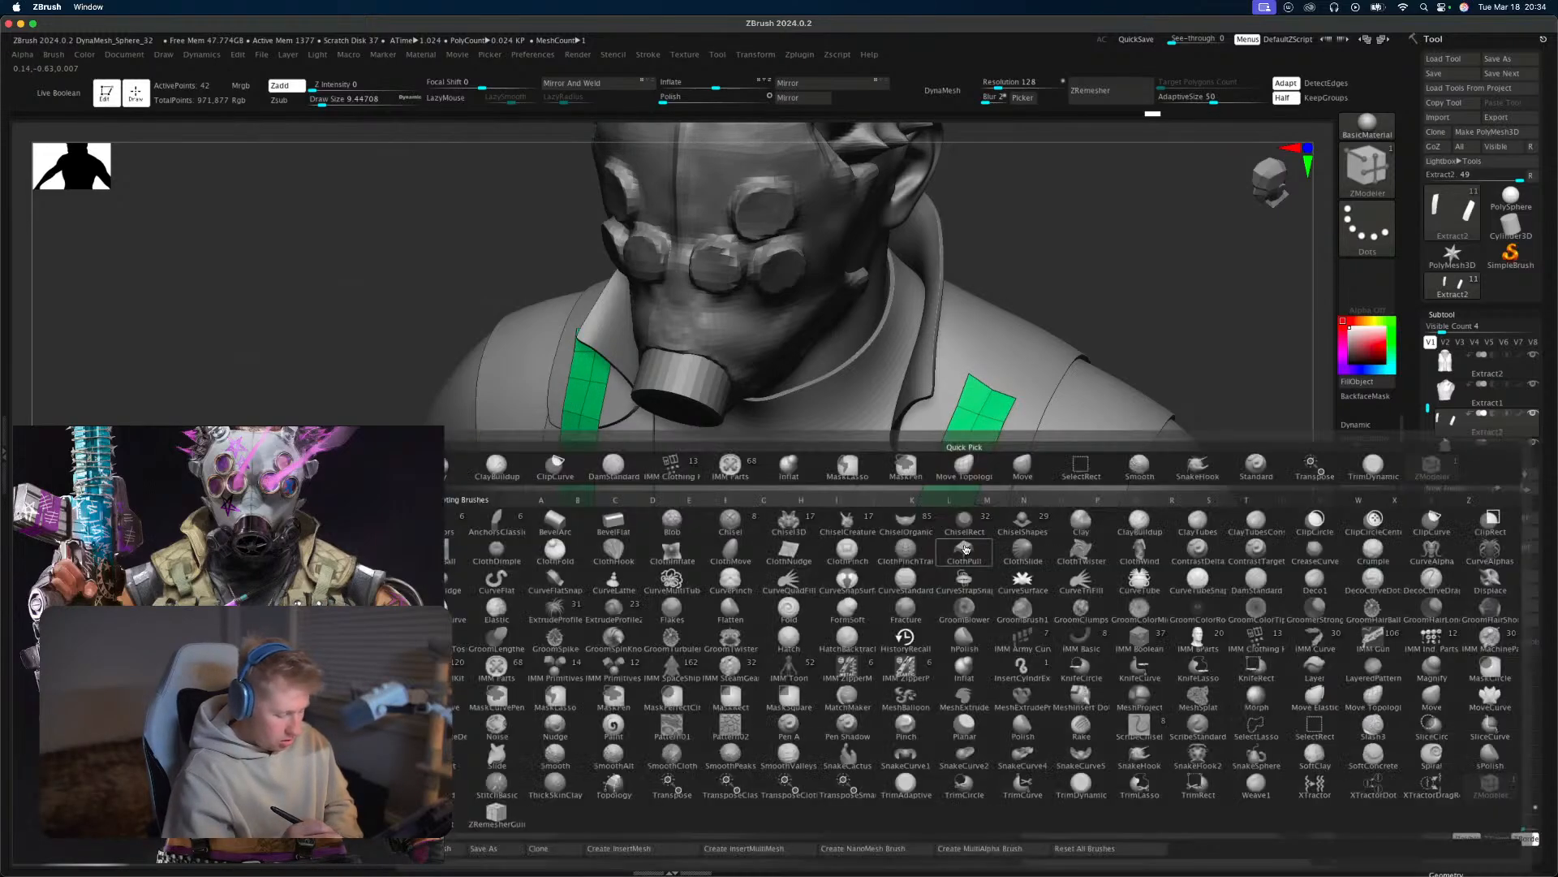
pyautogui.press('m')
pyautogui.press('v')
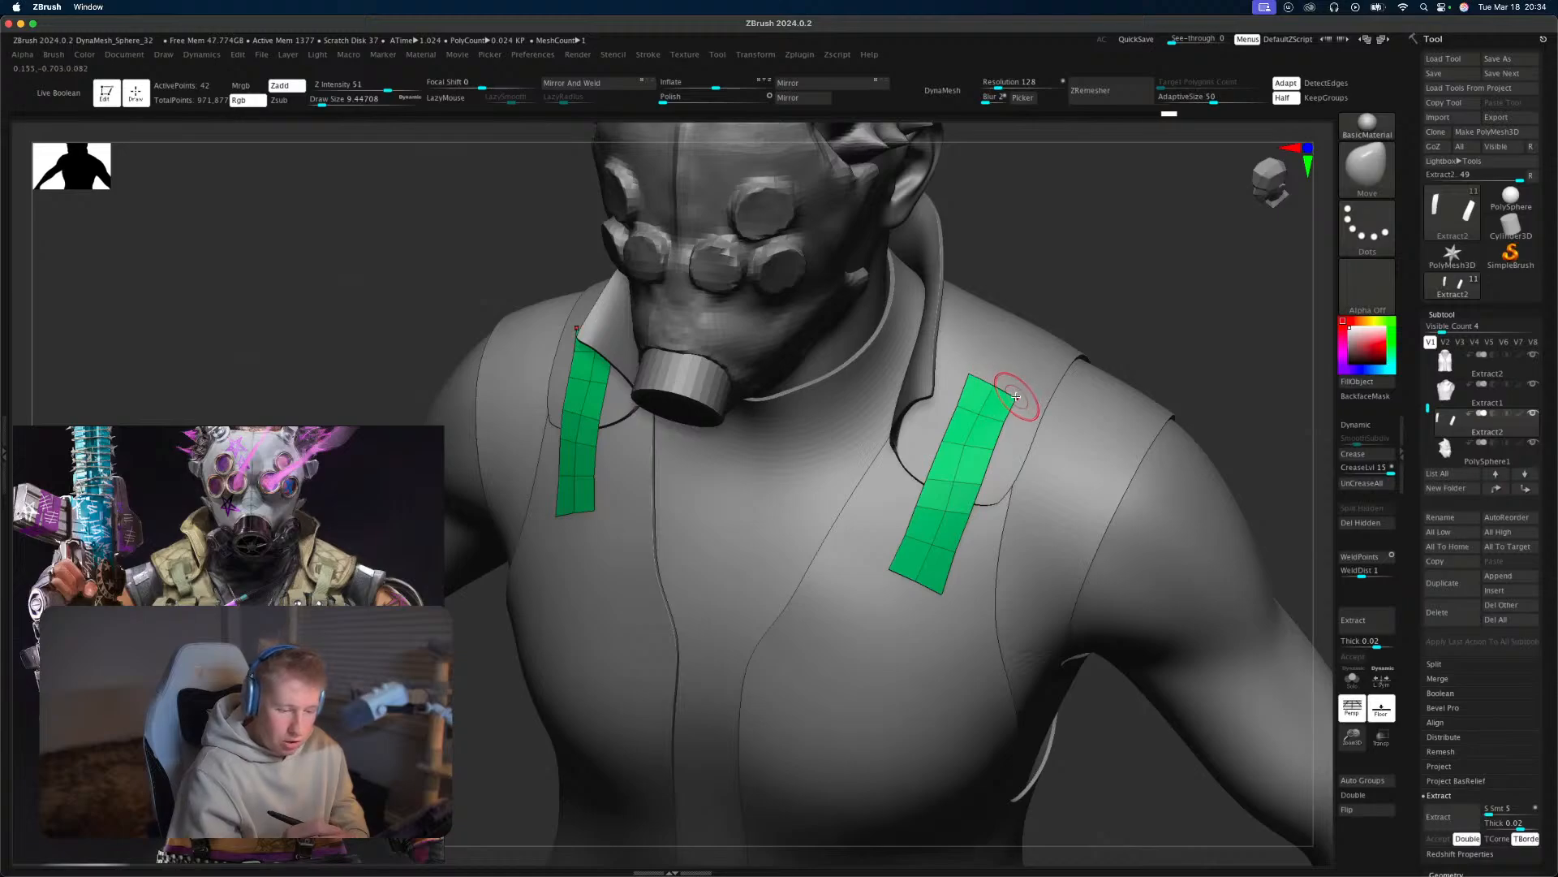
pyautogui.moveTo(1147, 320)
pyautogui.mouseDown()
pyautogui.moveTo(1110, 292)
pyautogui.moveTo(1134, 285)
pyautogui.moveTo(1141, 324)
pyautogui.moveTo(1204, 362)
pyautogui.moveTo(1185, 367)
pyautogui.mouseUp()
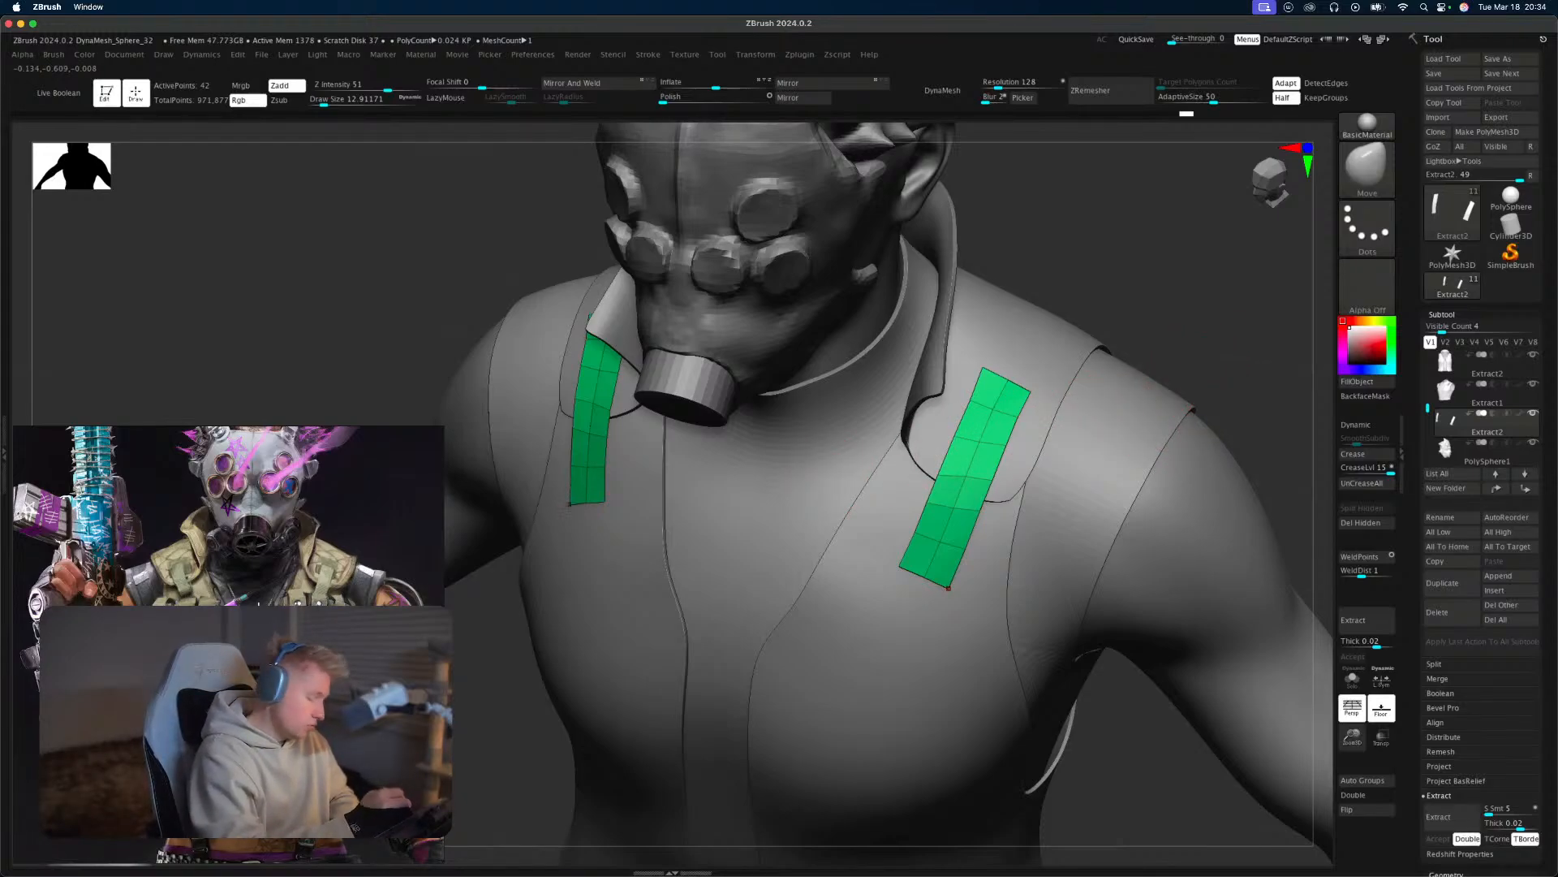
pyautogui.moveTo(1183, 348); pyautogui.dragTo(1248, 376)
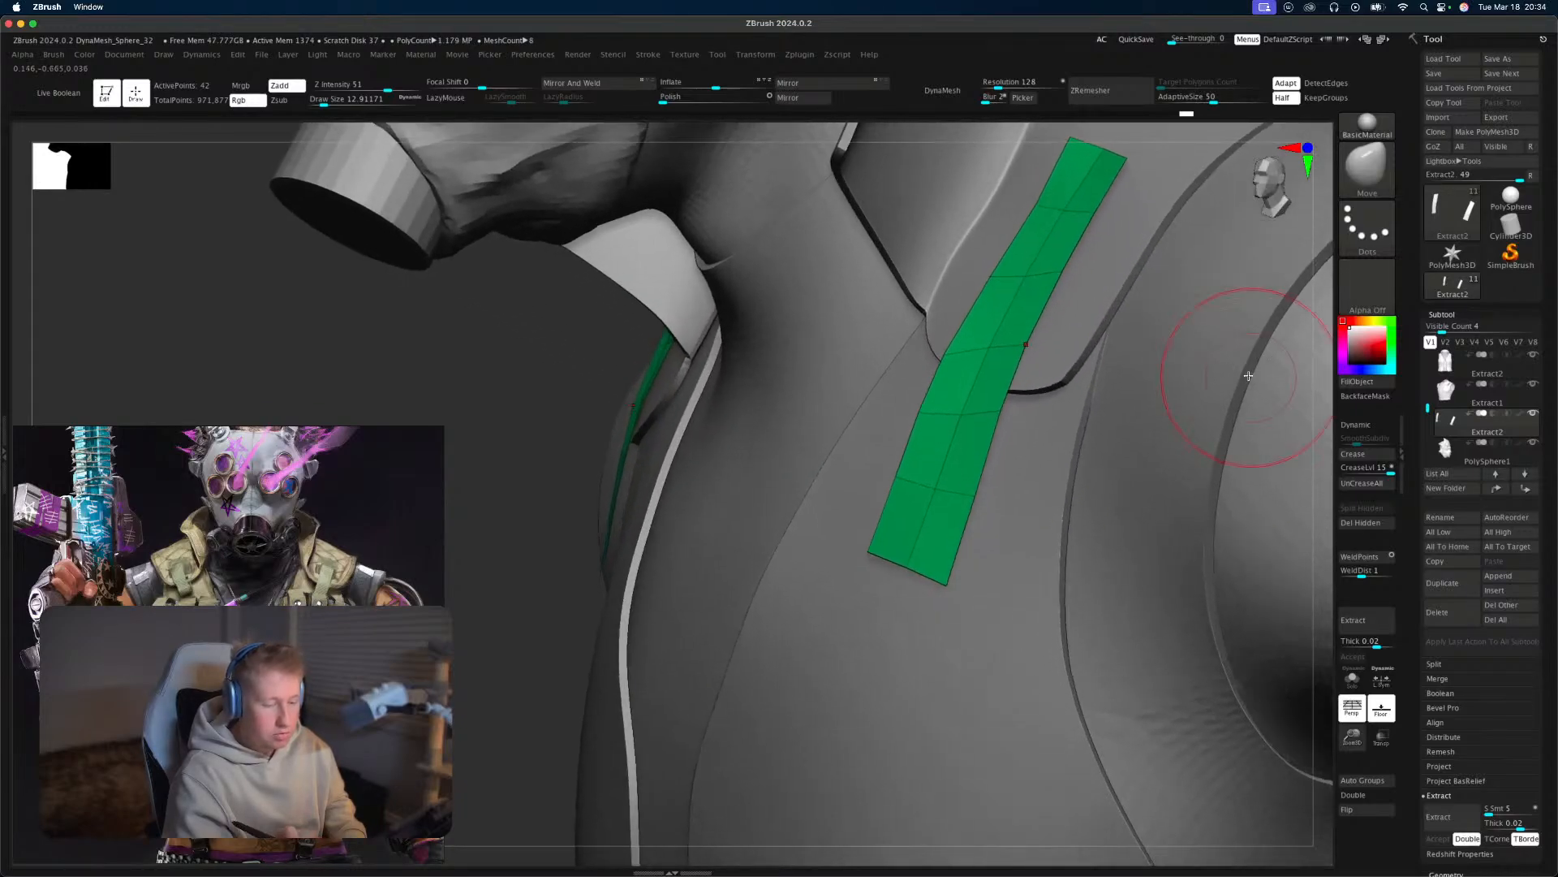
pyautogui.keyDown('alt'); pyautogui.moveTo(995, 449); pyautogui.dragTo(877, 546); pyautogui.keyUp('alt')
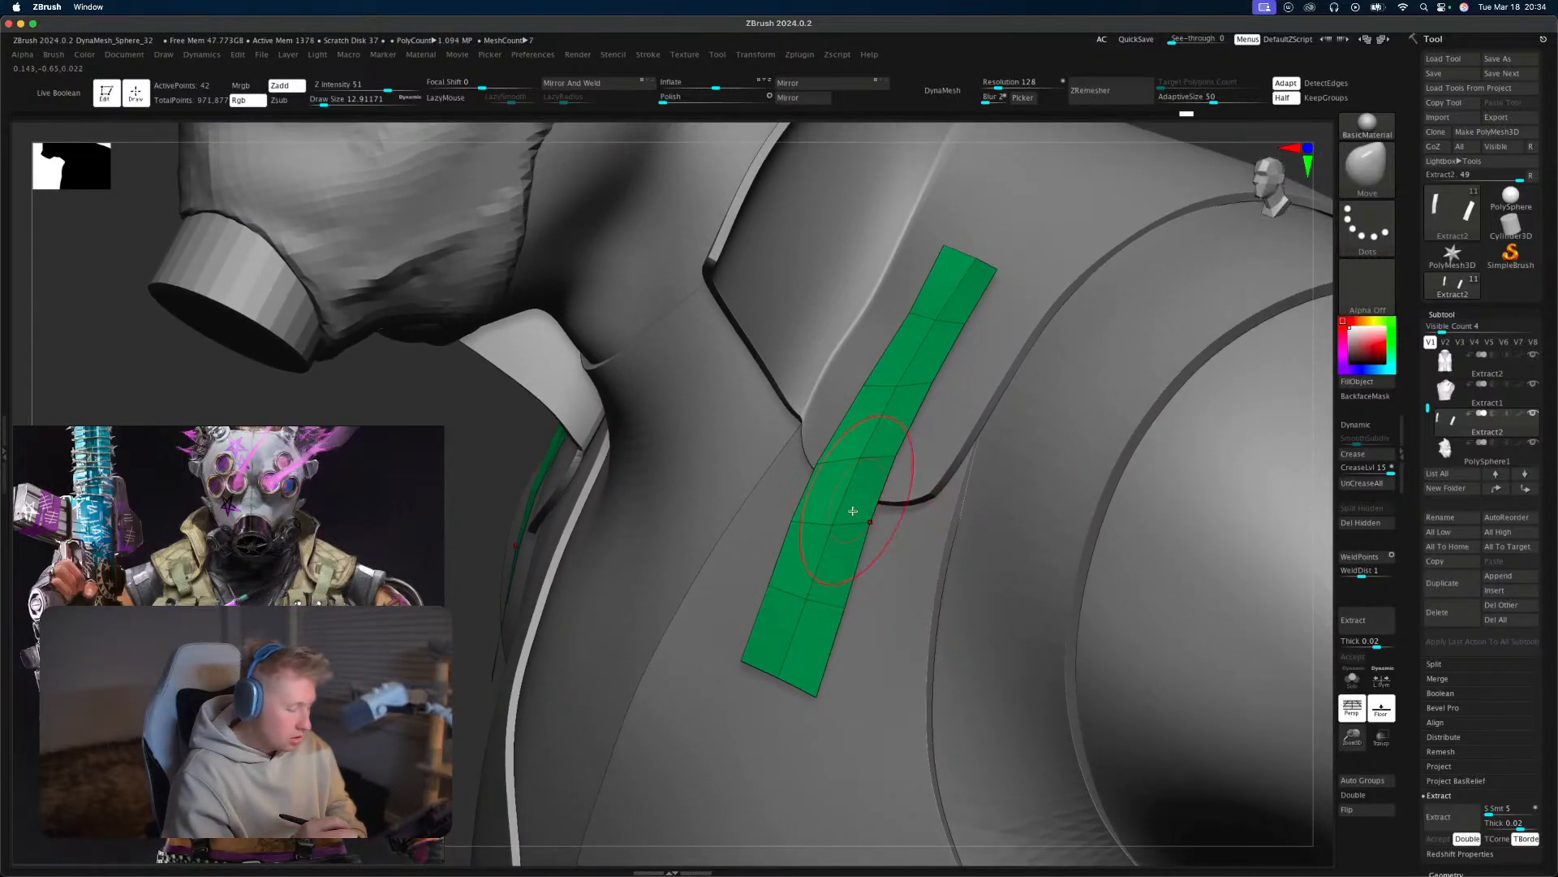
pyautogui.moveTo(817, 567)
pyautogui.mouseDown()
pyautogui.moveTo(852, 612)
pyautogui.moveTo(846, 574)
pyautogui.mouseUp()
# Return to ZModeler and delete the lowest polyloop from both strips to shorten them.
pyautogui.press('b')
pyautogui.press('z')
pyautogui.press('m')
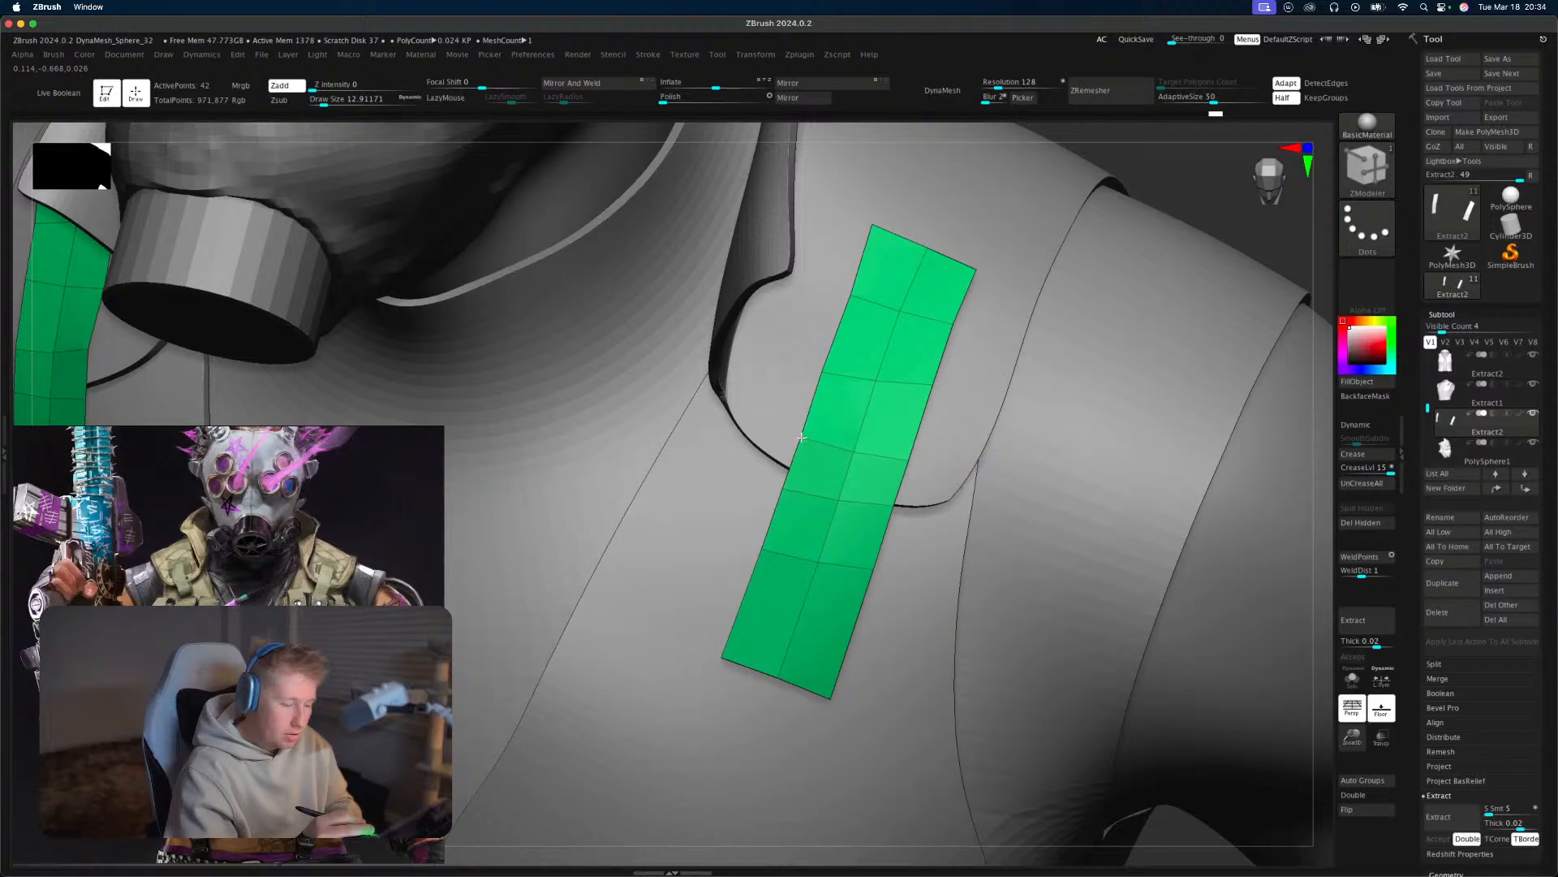
pyautogui.press('space')
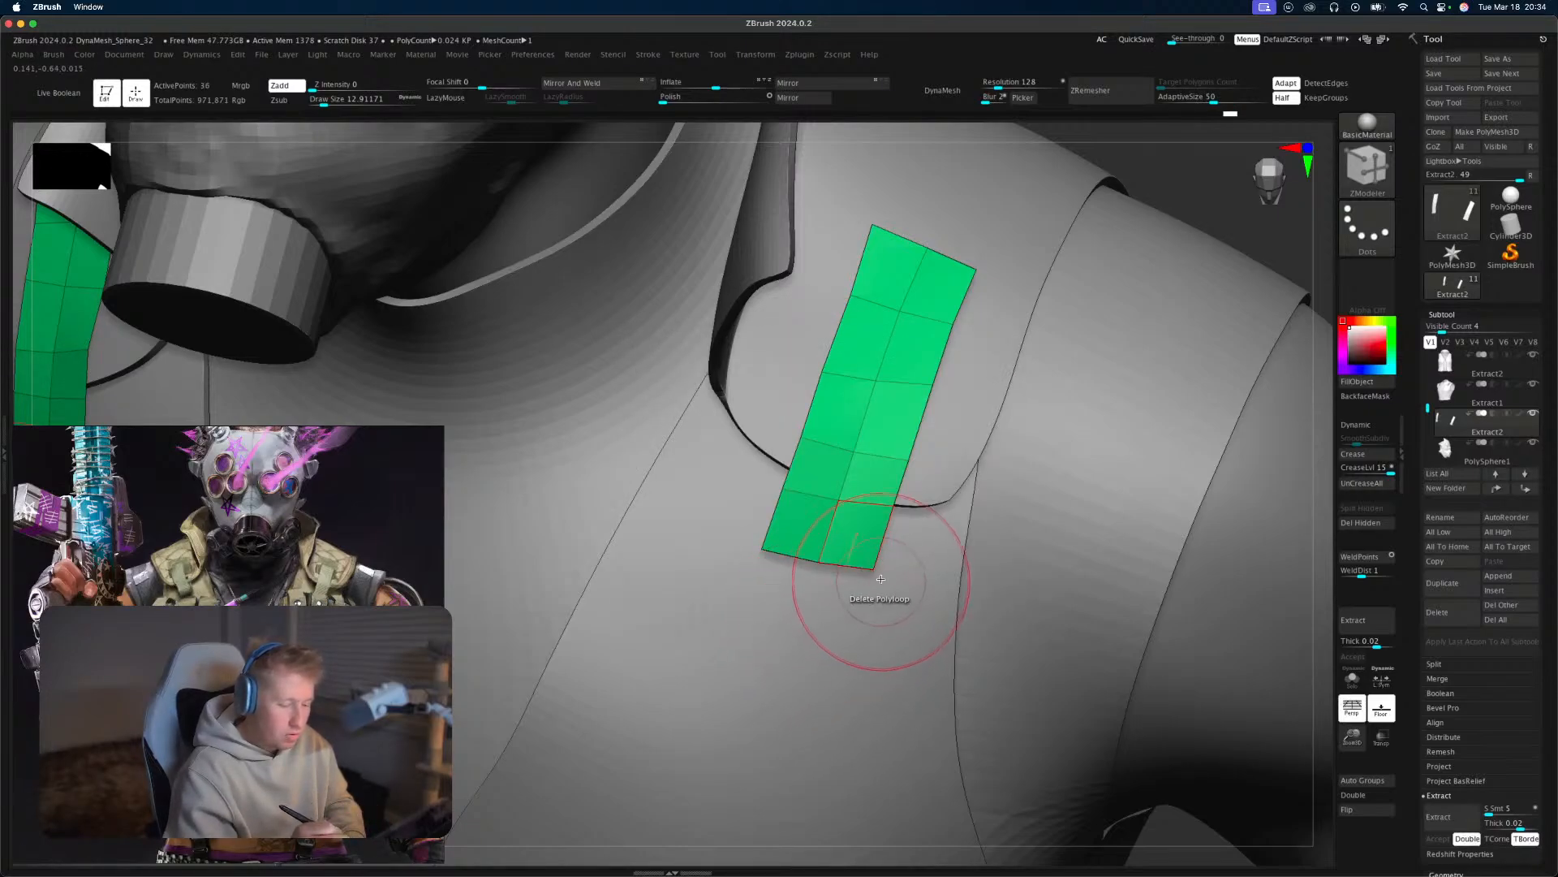
pyautogui.moveTo(880, 578); pyautogui.dragTo(861, 455, button='right')
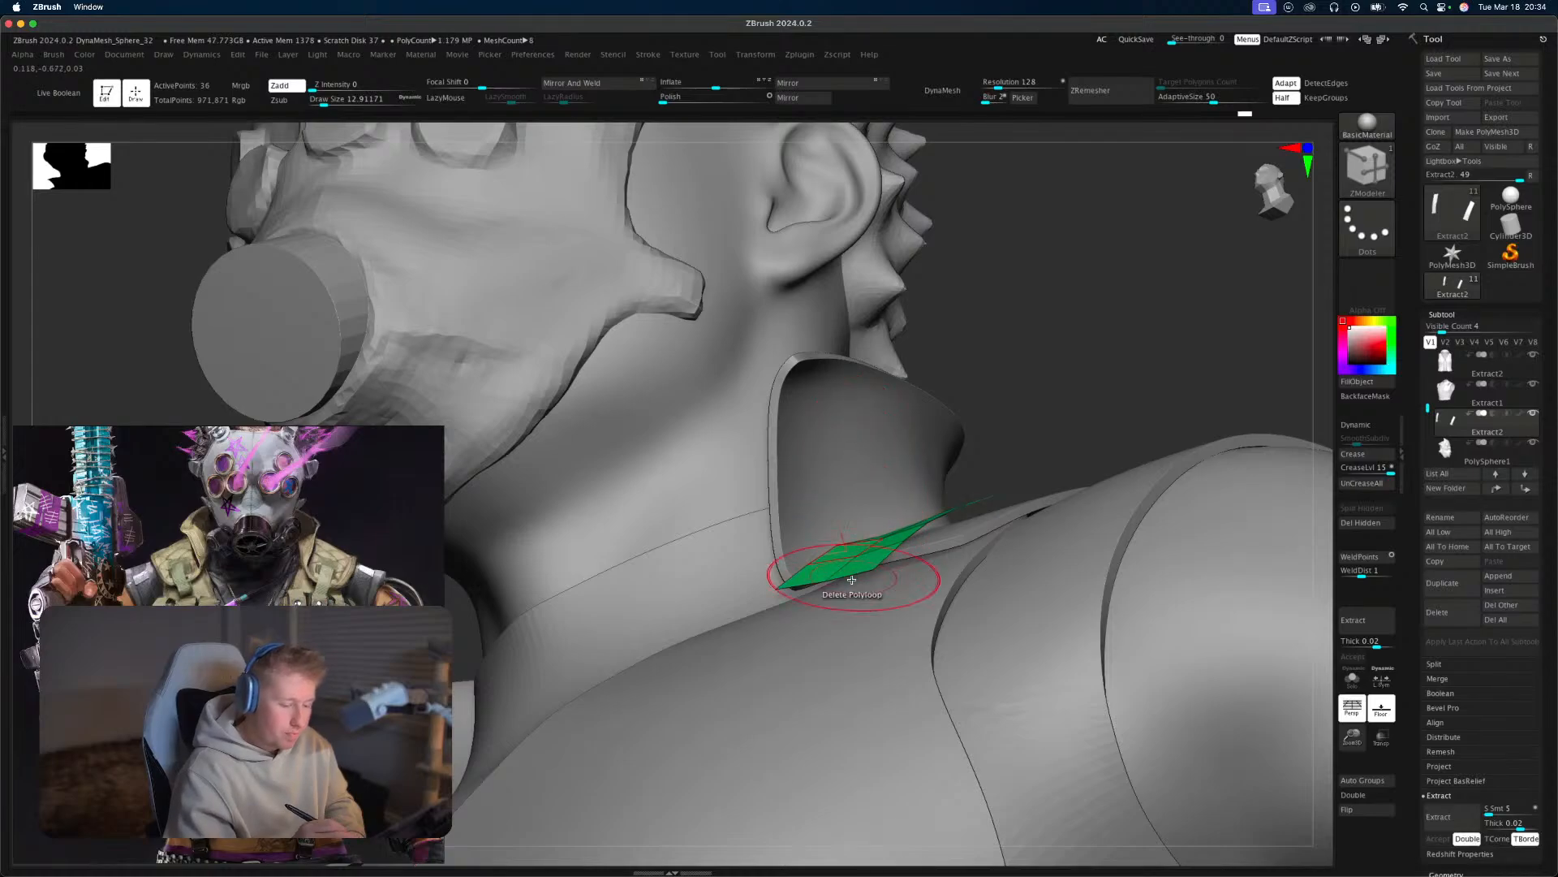
# Set the ZModeler edge action to Extrude with the EdgeLoop target and extrude the strips' lower edge downward as thickness.
pyautogui.press('space')
pyautogui.click(767, 581)
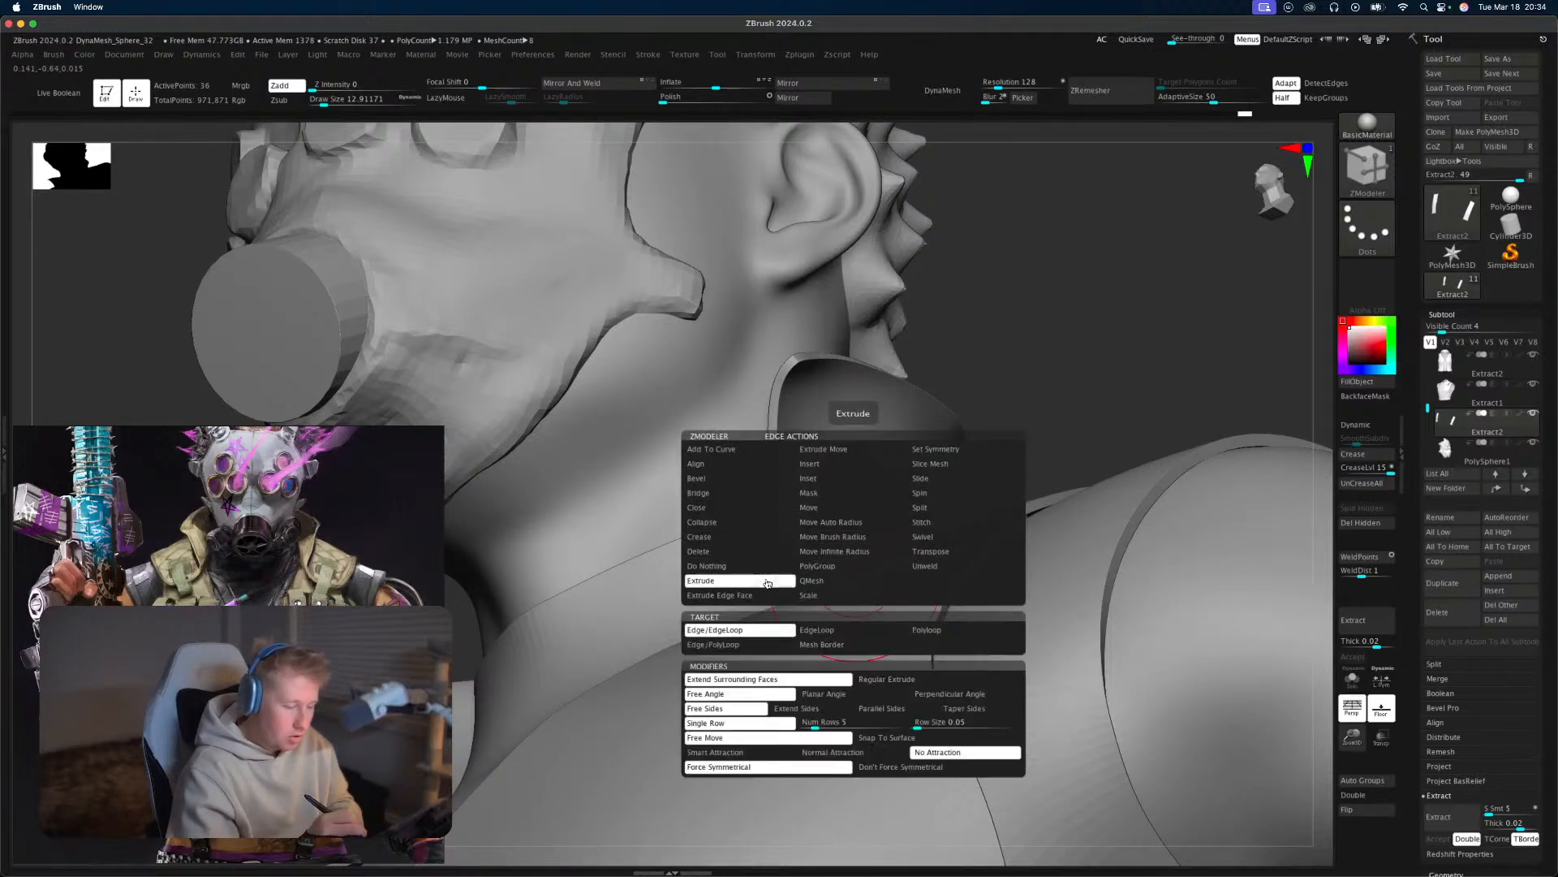
pyautogui.click(822, 631)
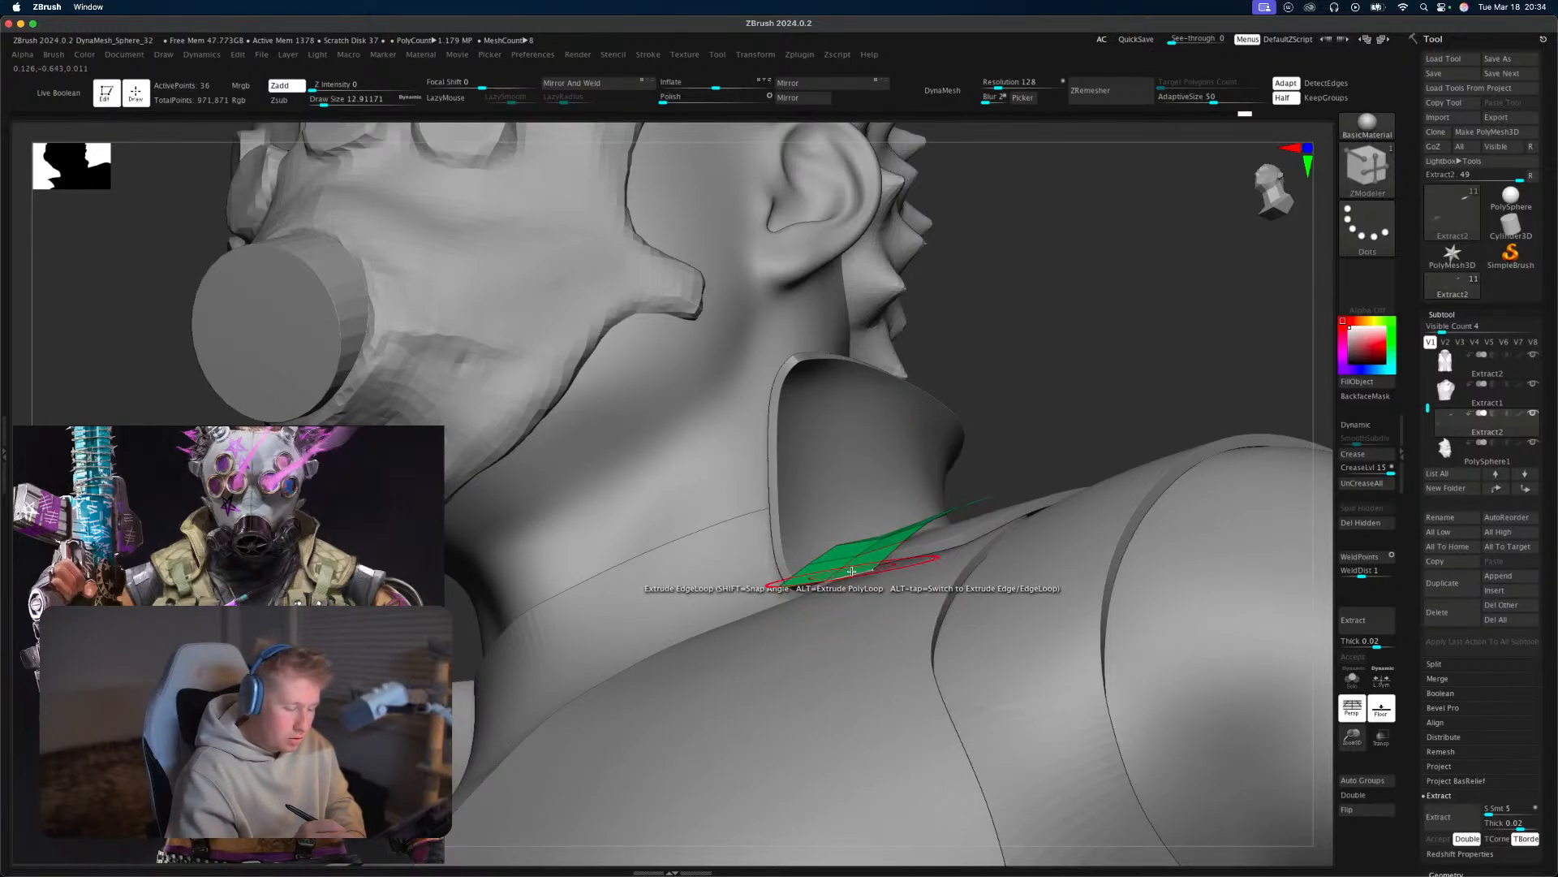
pyautogui.moveTo(932, 557); pyautogui.dragTo(905, 600, button='right')
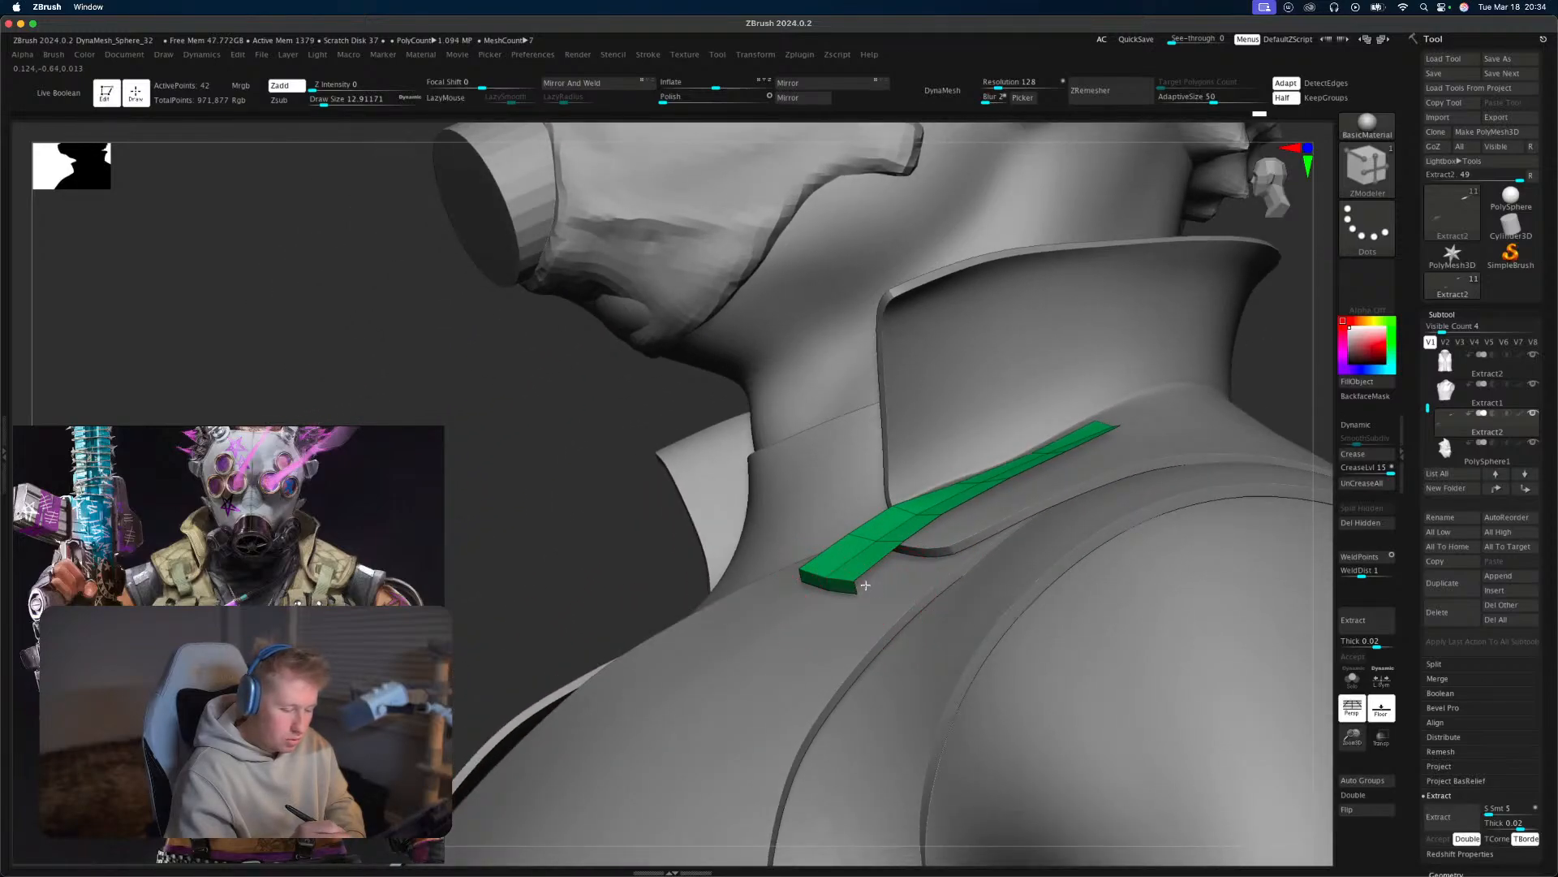
# Turn on double-sided display and extrude the lower edge again, folding it back underneath the strap.
pyautogui.click(1367, 795)
pyautogui.moveTo(966, 573); pyautogui.dragTo(901, 584, button='right')
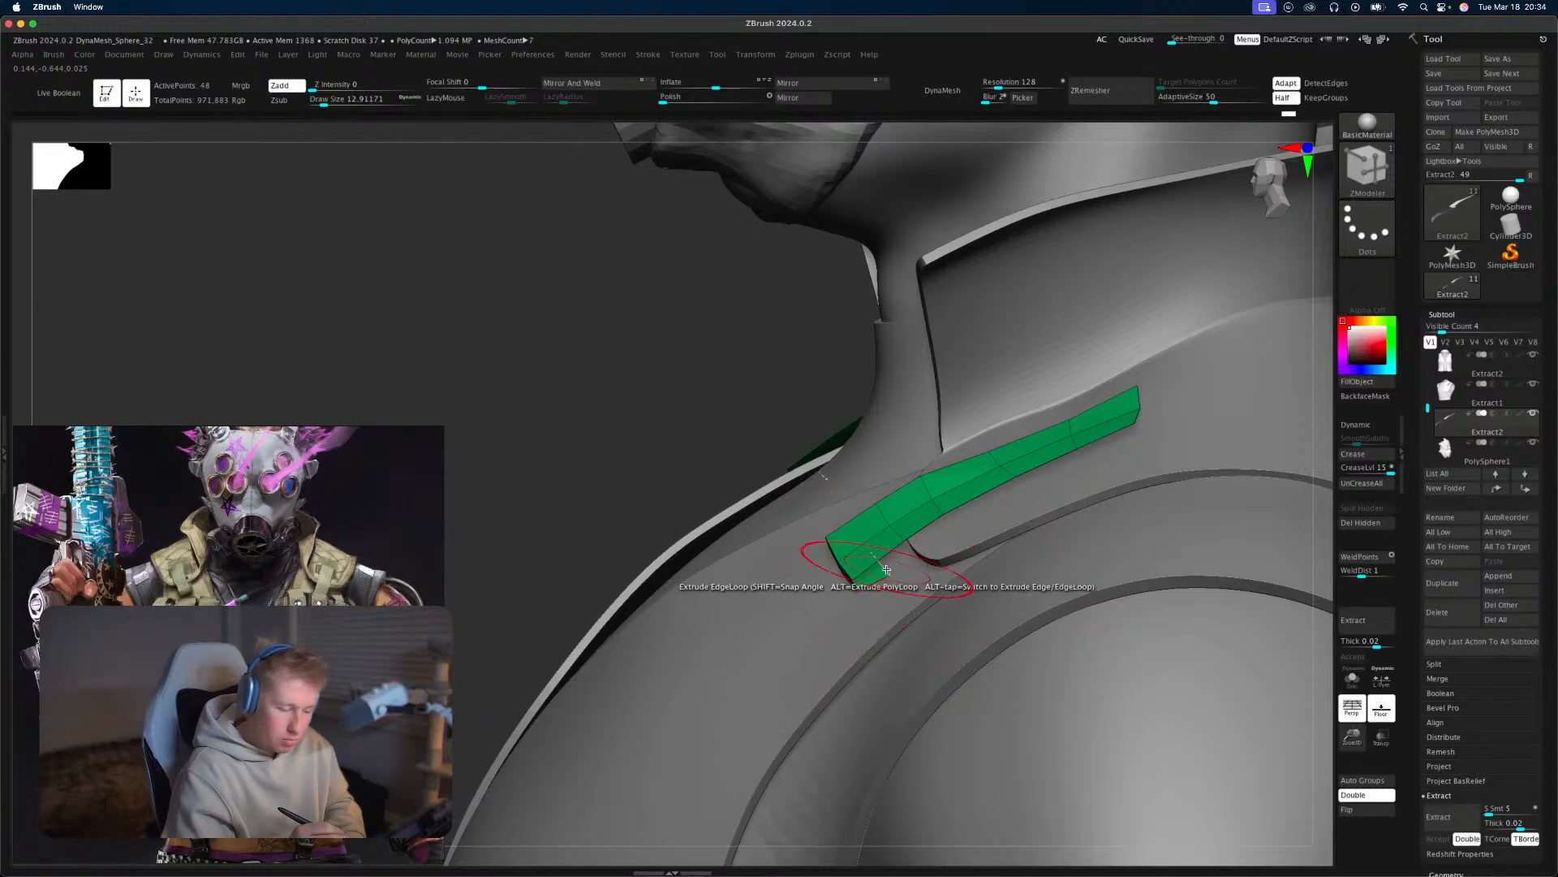
pyautogui.moveTo(886, 570); pyautogui.dragTo(898, 564)
pyautogui.moveTo(934, 549)
pyautogui.mouseDown(button='right')
pyautogui.moveTo(1033, 557)
pyautogui.moveTo(1001, 650)
pyautogui.moveTo(987, 636)
pyautogui.mouseUp(button='right')
# Adjust the folded lower end with the Move Topological brush at size about 5, then the upper ends at size about 13.
pyautogui.press('b')
pyautogui.press('m')
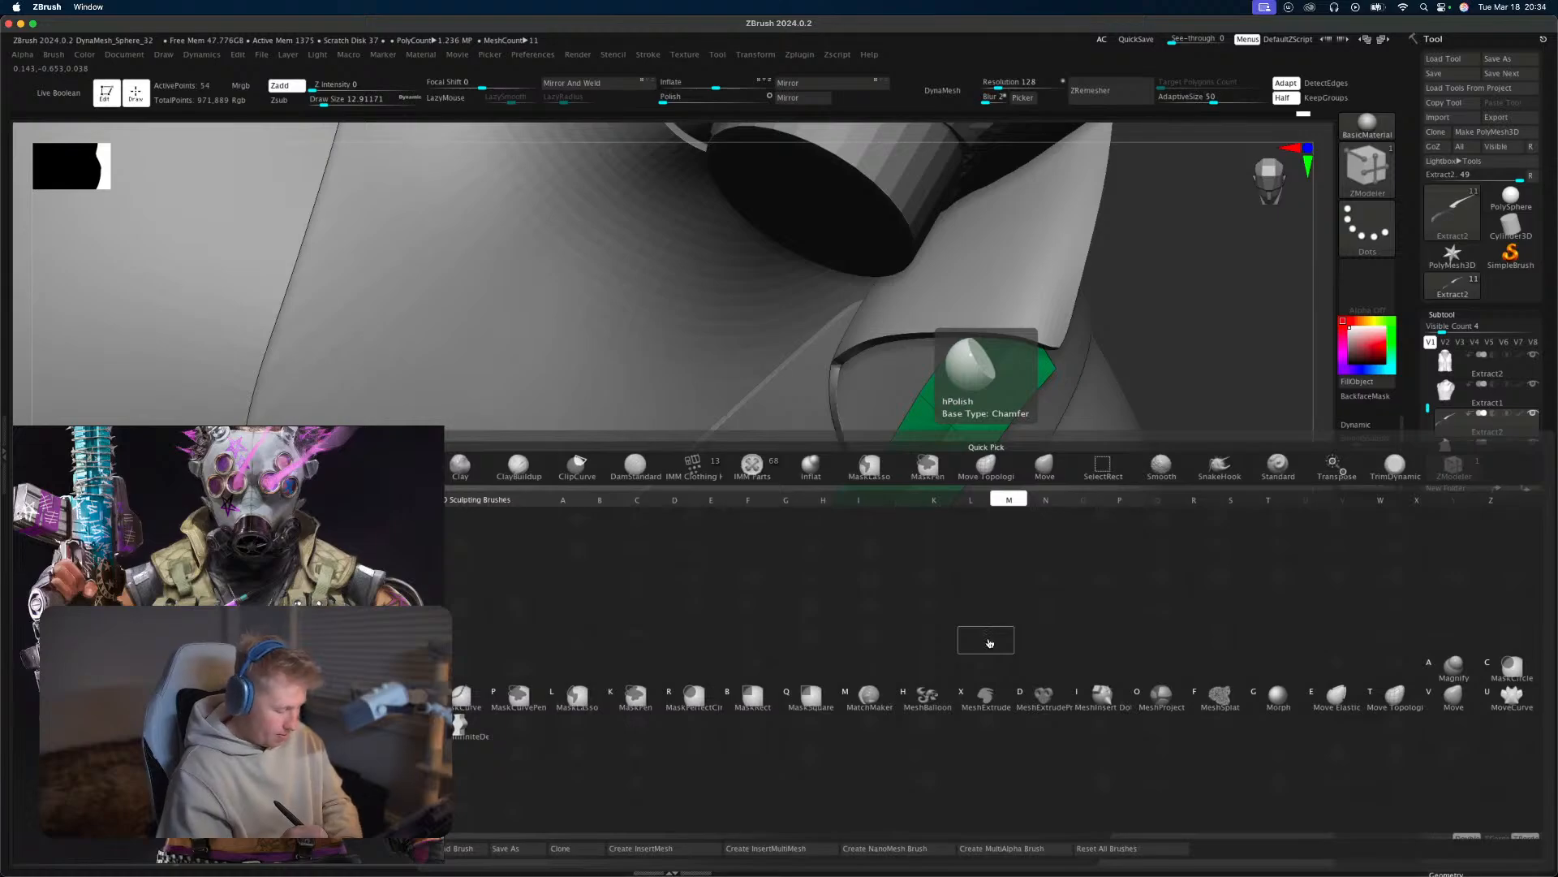
pyautogui.press('t')
pyautogui.press('s')
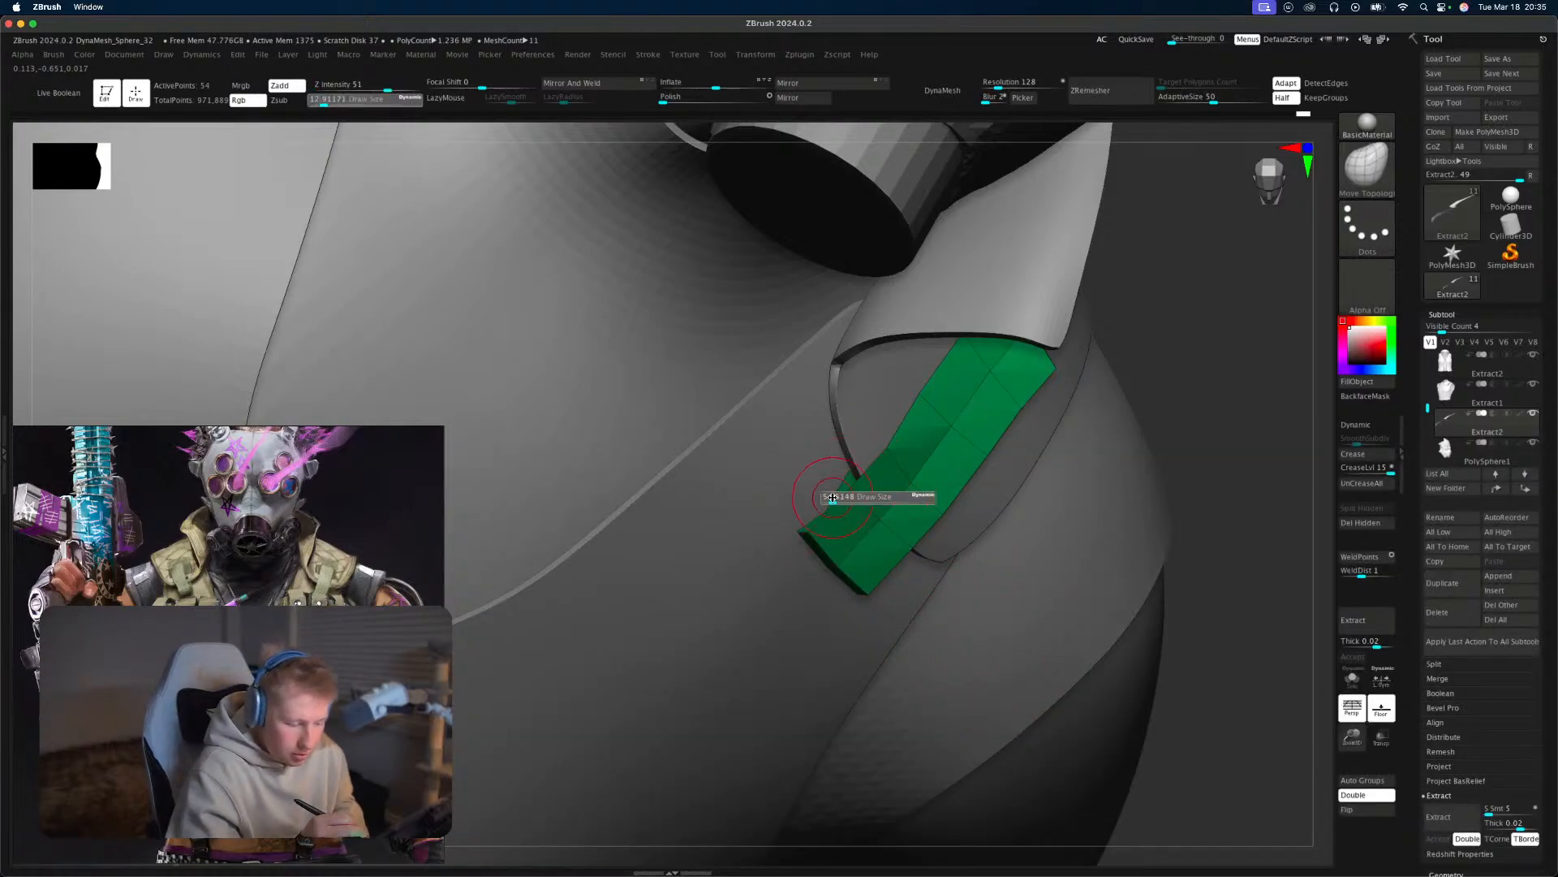
pyautogui.moveTo(832, 498); pyautogui.dragTo(825, 506)
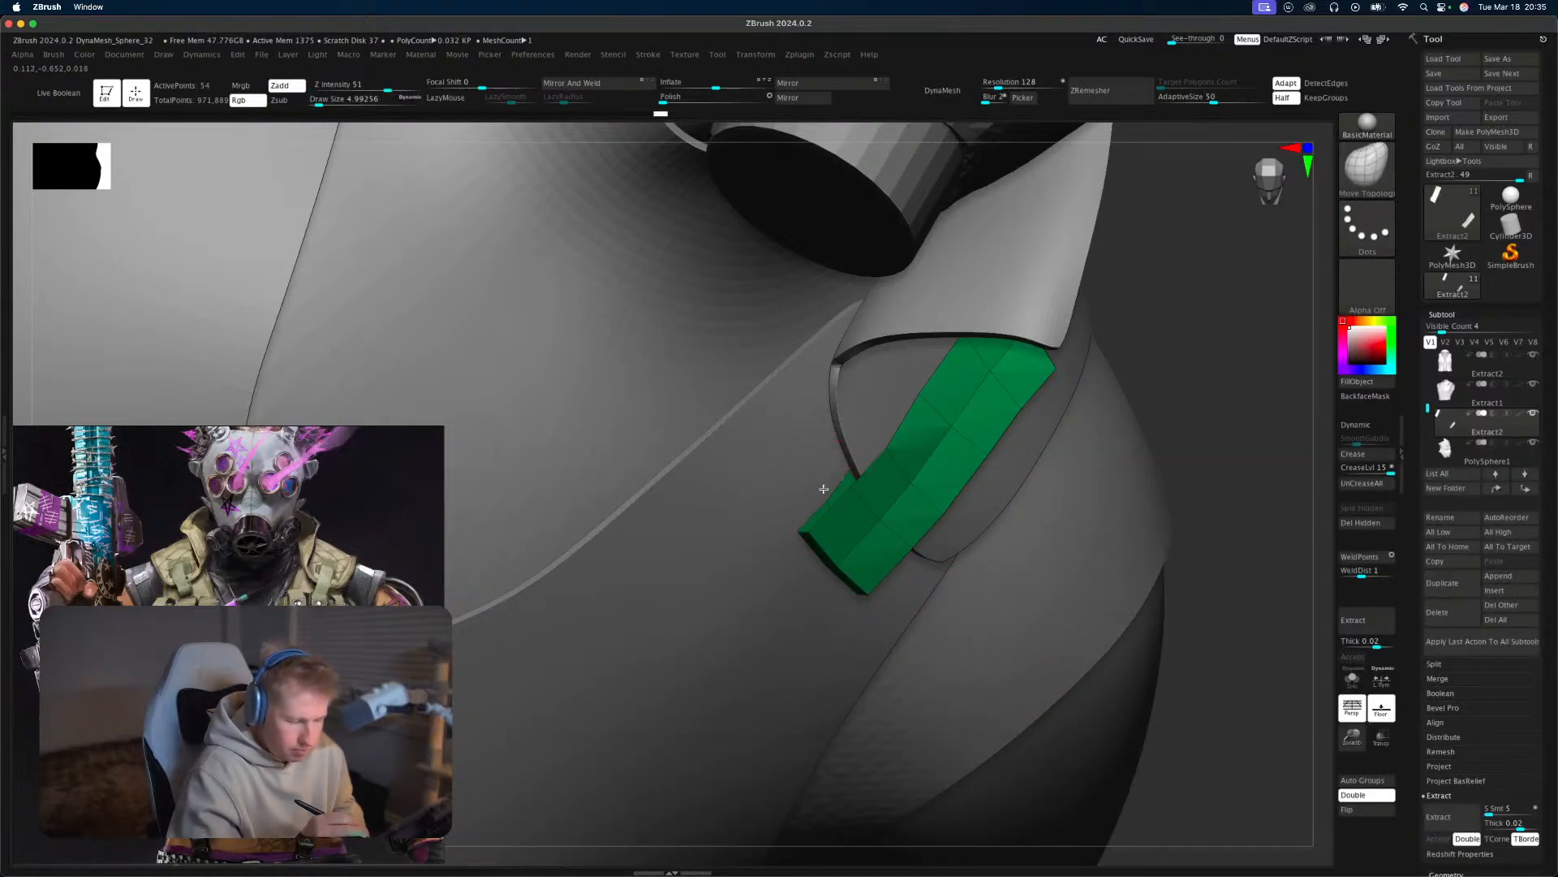
pyautogui.moveTo(852, 461); pyautogui.dragTo(917, 464, button='right')
pyautogui.rightClick(883, 617)
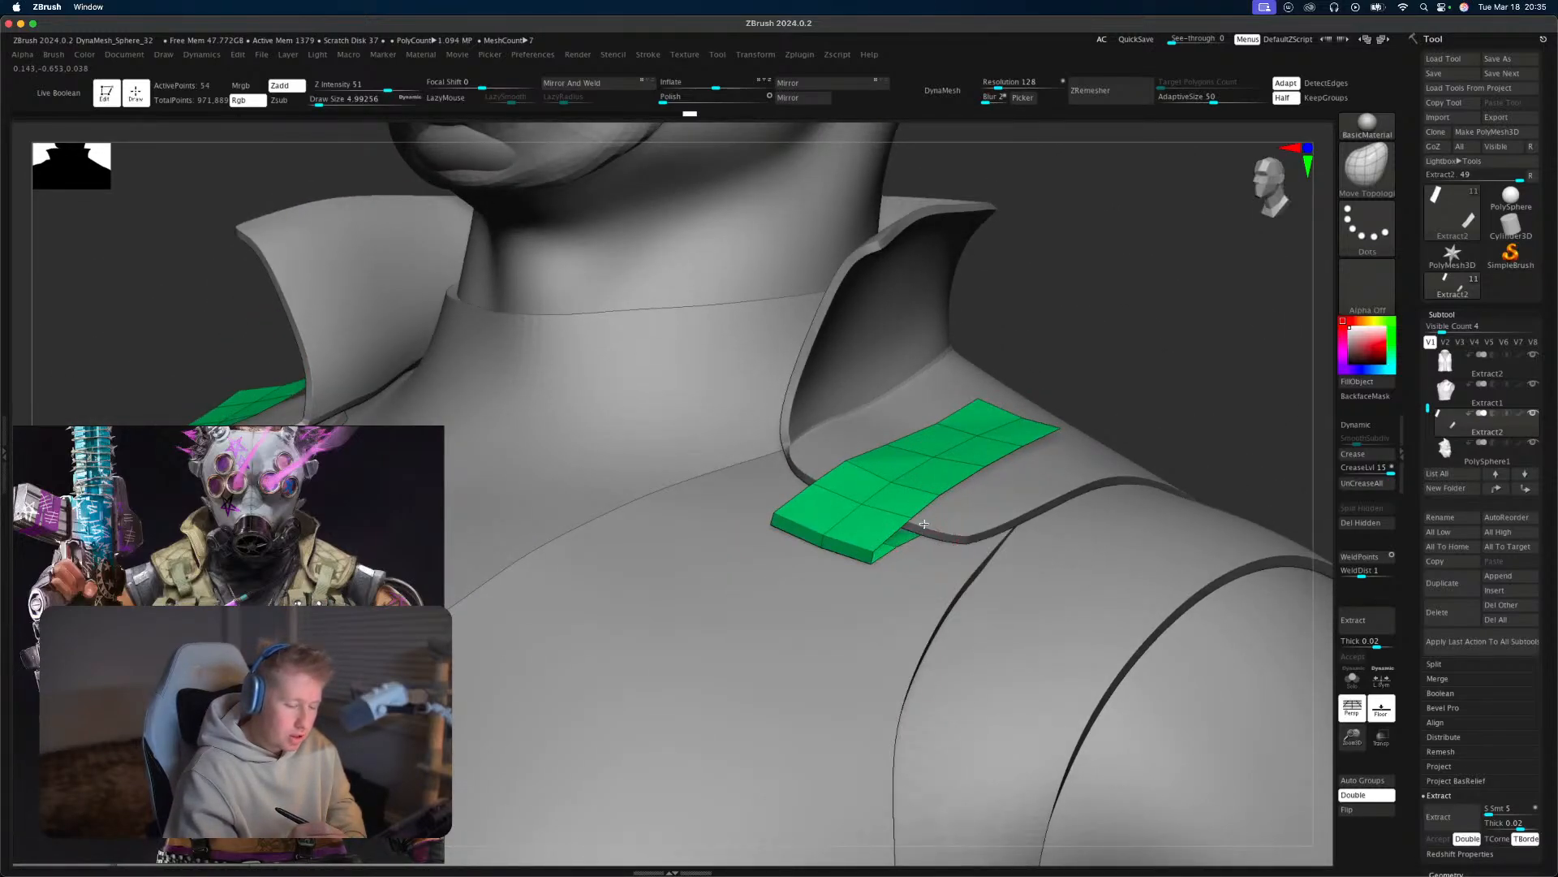
pyautogui.moveTo(924, 523); pyautogui.dragTo(1061, 469, button='right')
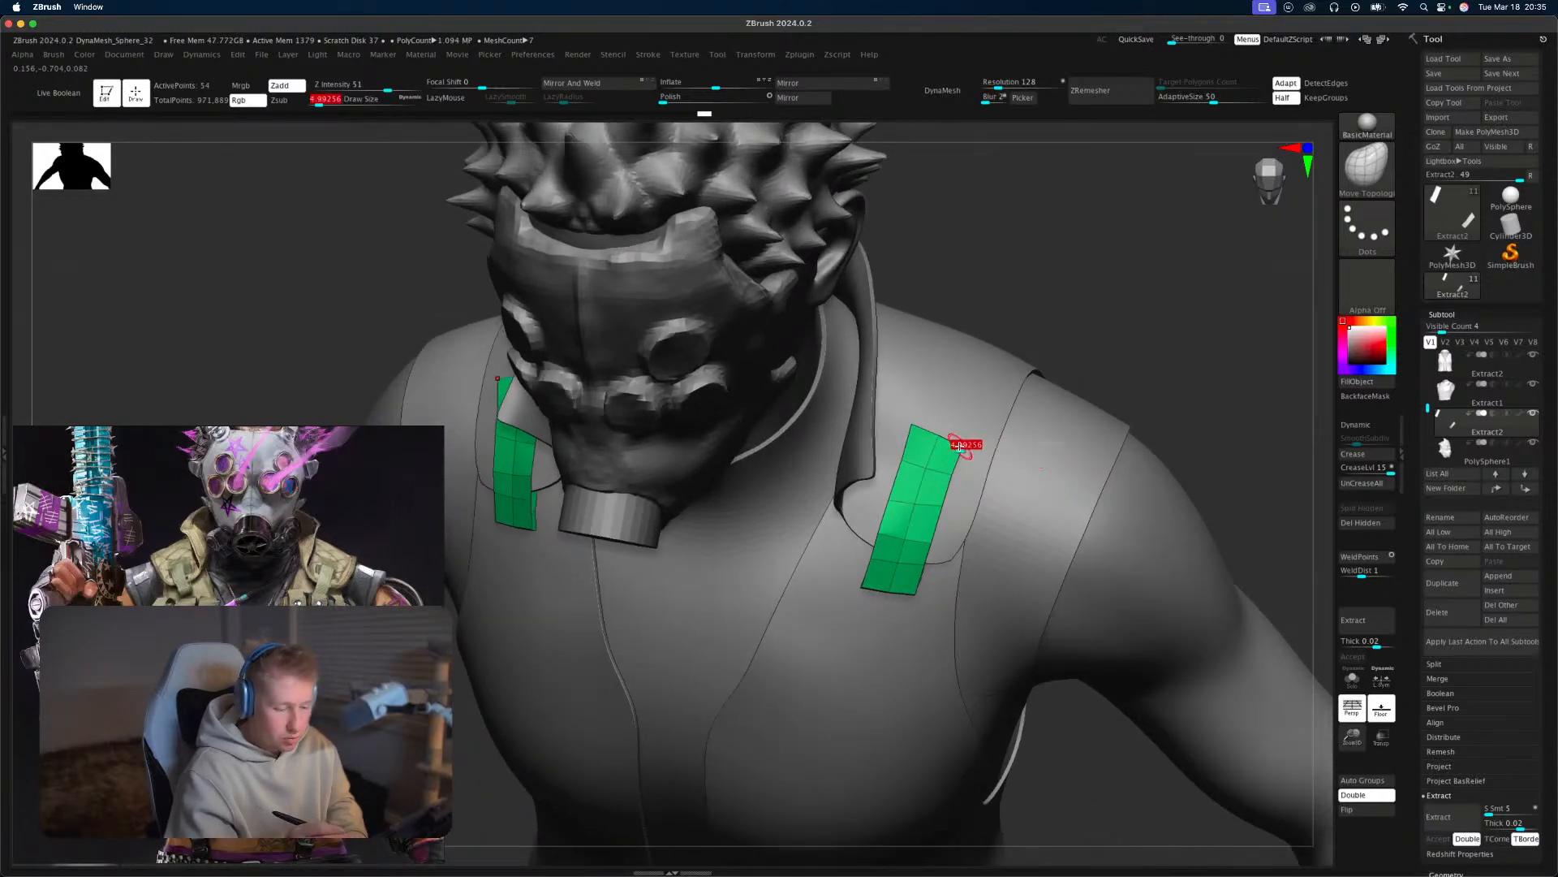
pyautogui.moveTo(959, 446); pyautogui.dragTo(1021, 442)
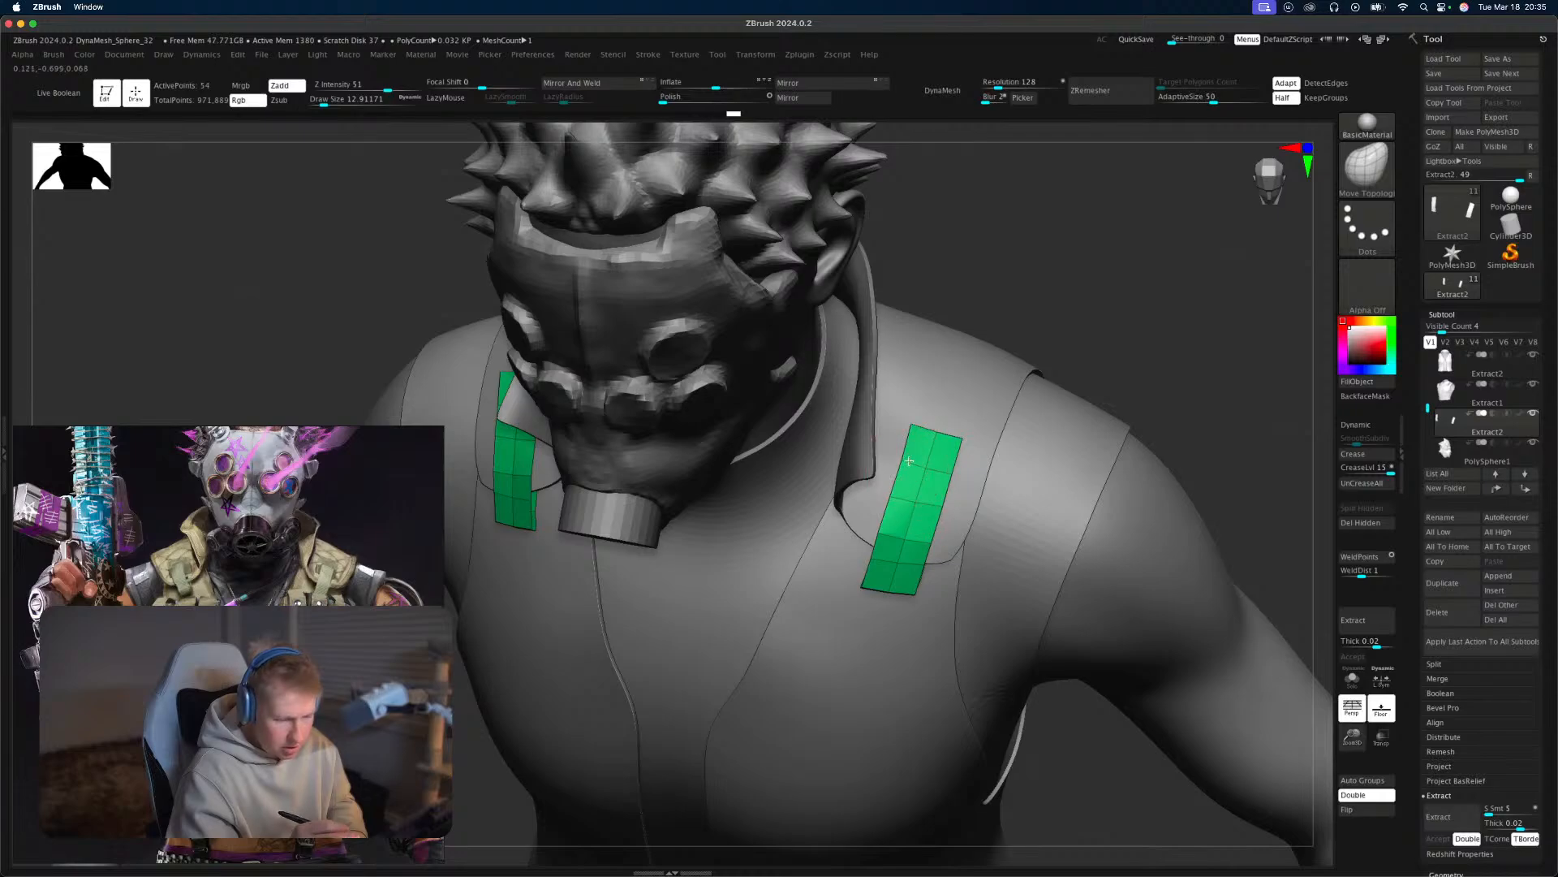
pyautogui.moveTo(977, 439)
pyautogui.mouseDown(button='right')
pyautogui.moveTo(1148, 376)
pyautogui.moveTo(1114, 417)
pyautogui.moveTo(1099, 376)
pyautogui.moveTo(1159, 438)
pyautogui.moveTo(1133, 389)
pyautogui.moveTo(1151, 411)
pyautogui.moveTo(1142, 474)
pyautogui.moveTo(980, 481)
pyautogui.mouseUp(button='right')
# Delete the two uppermost polyloops from both strips with ZModeler to shorten them.
pyautogui.press('b')
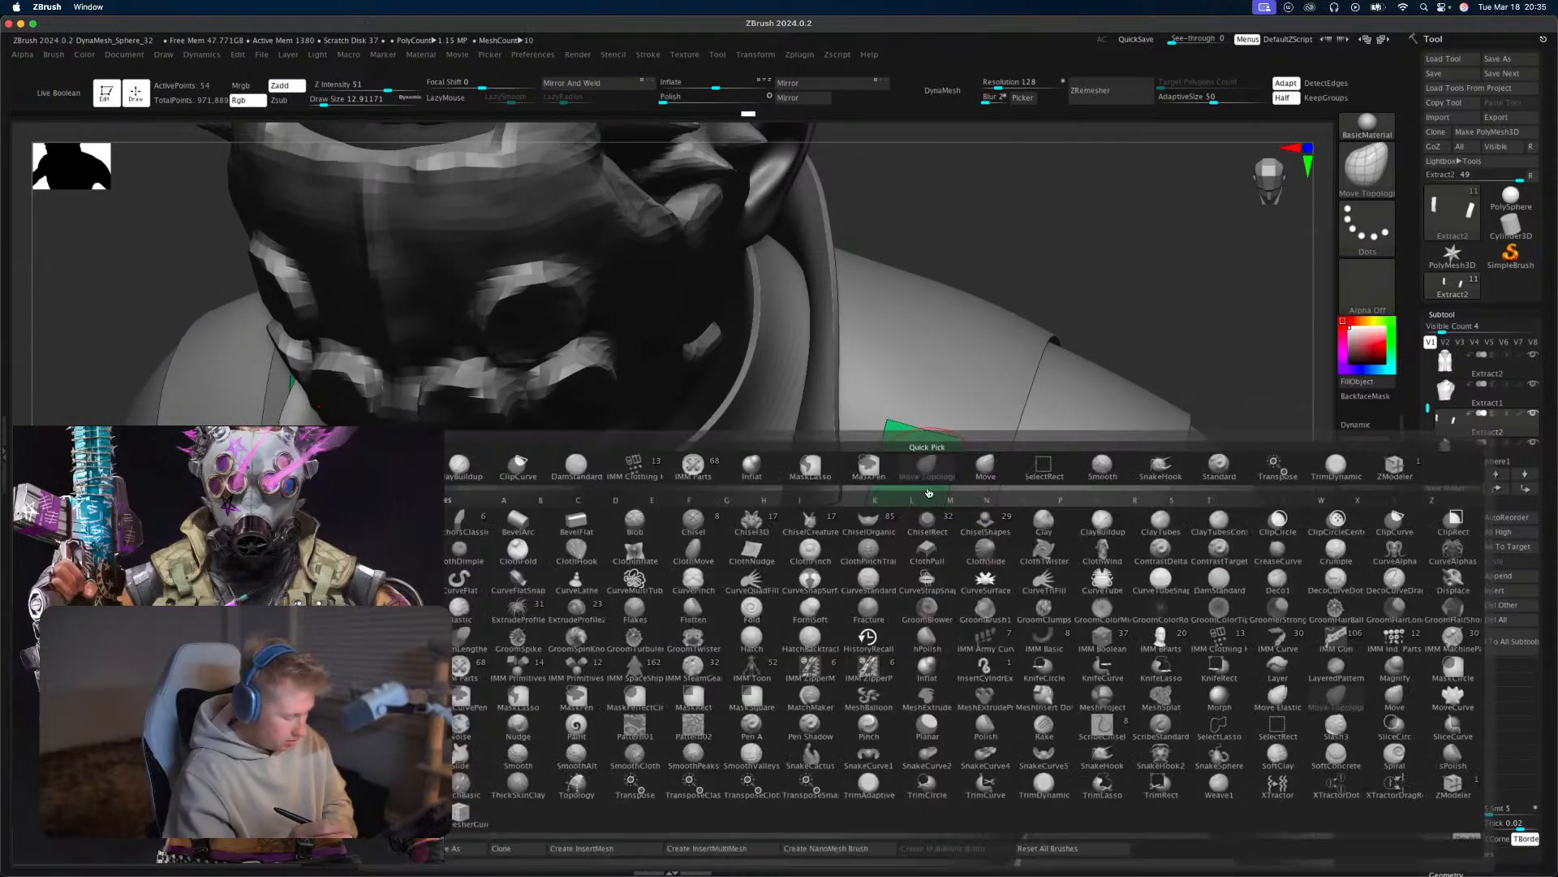
pyautogui.press('z')
pyautogui.press('m')
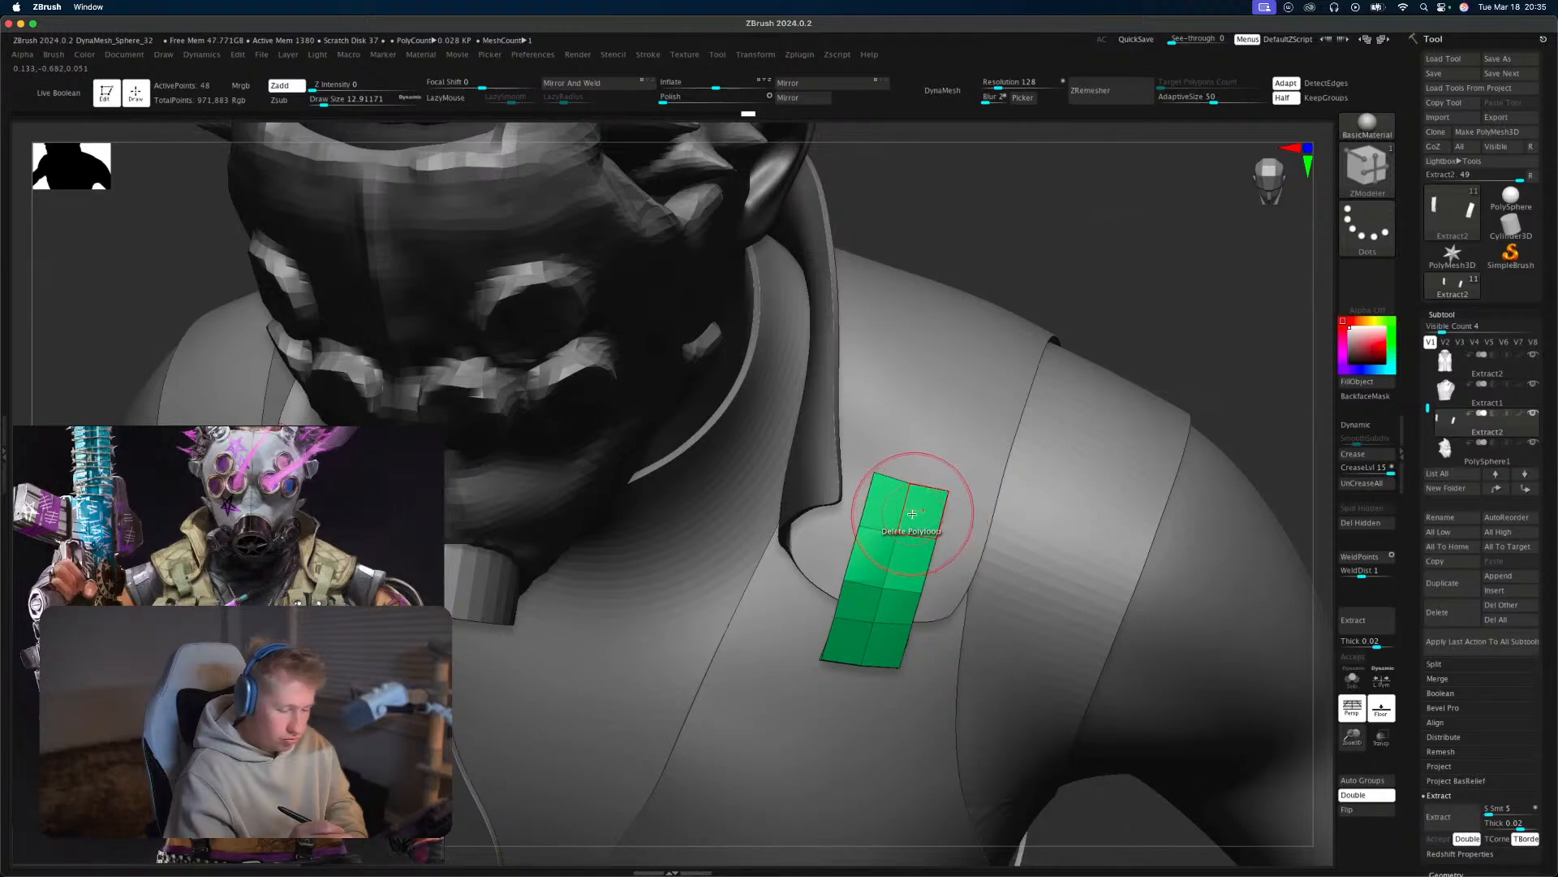
pyautogui.click(912, 512)
pyautogui.moveTo(1153, 418); pyautogui.dragTo(1155, 404, button='right')
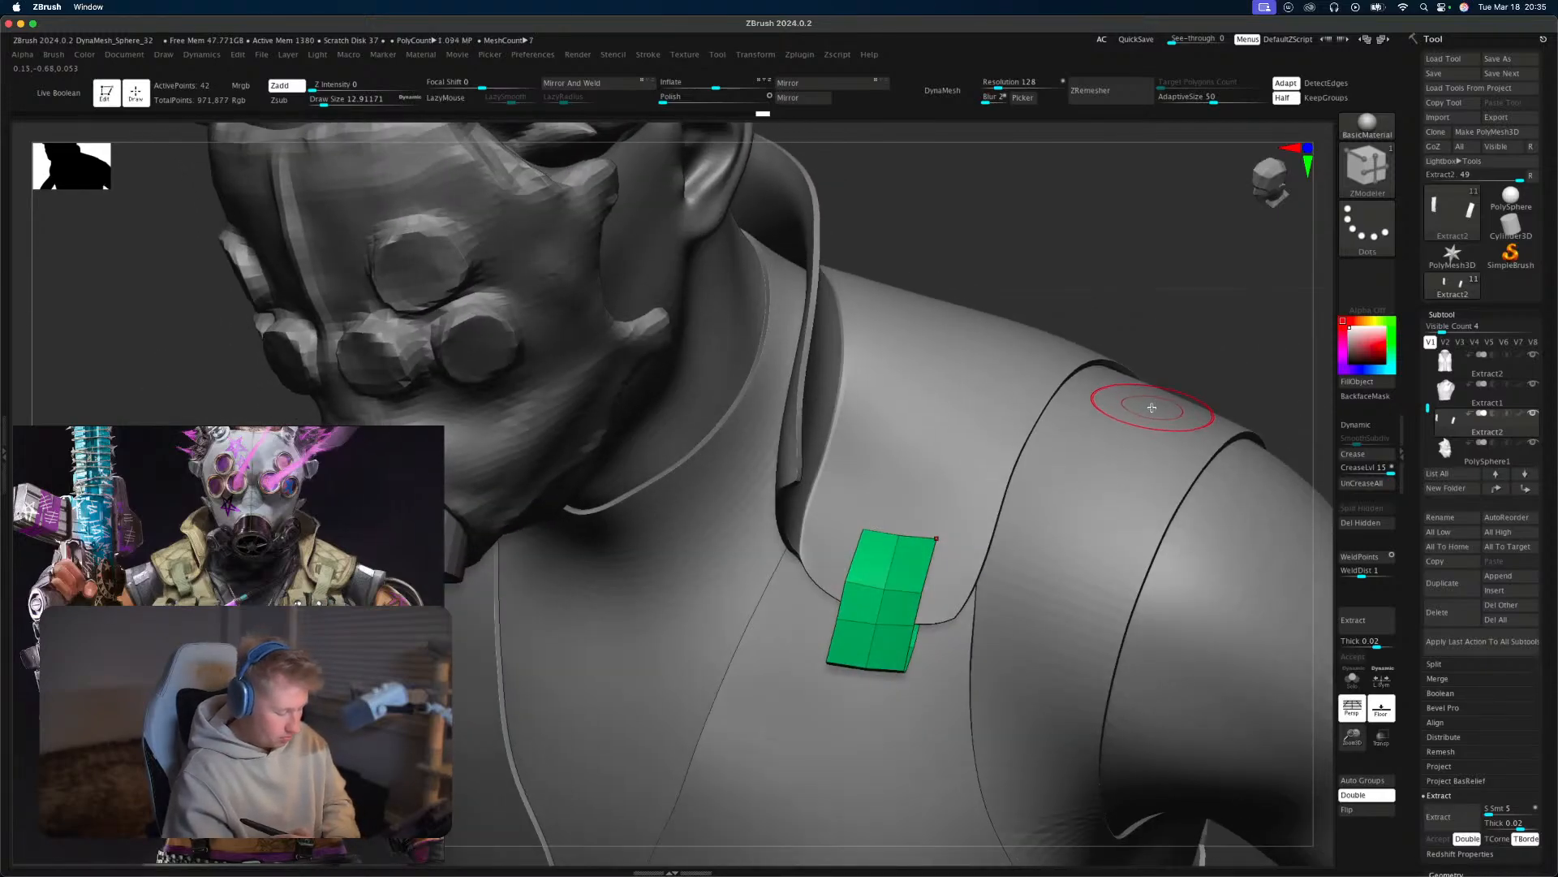
# Lengthen and straighten the upper ends of the shortened strips with the Move brush.
pyautogui.press('b')
pyautogui.press('m')
pyautogui.press('v')
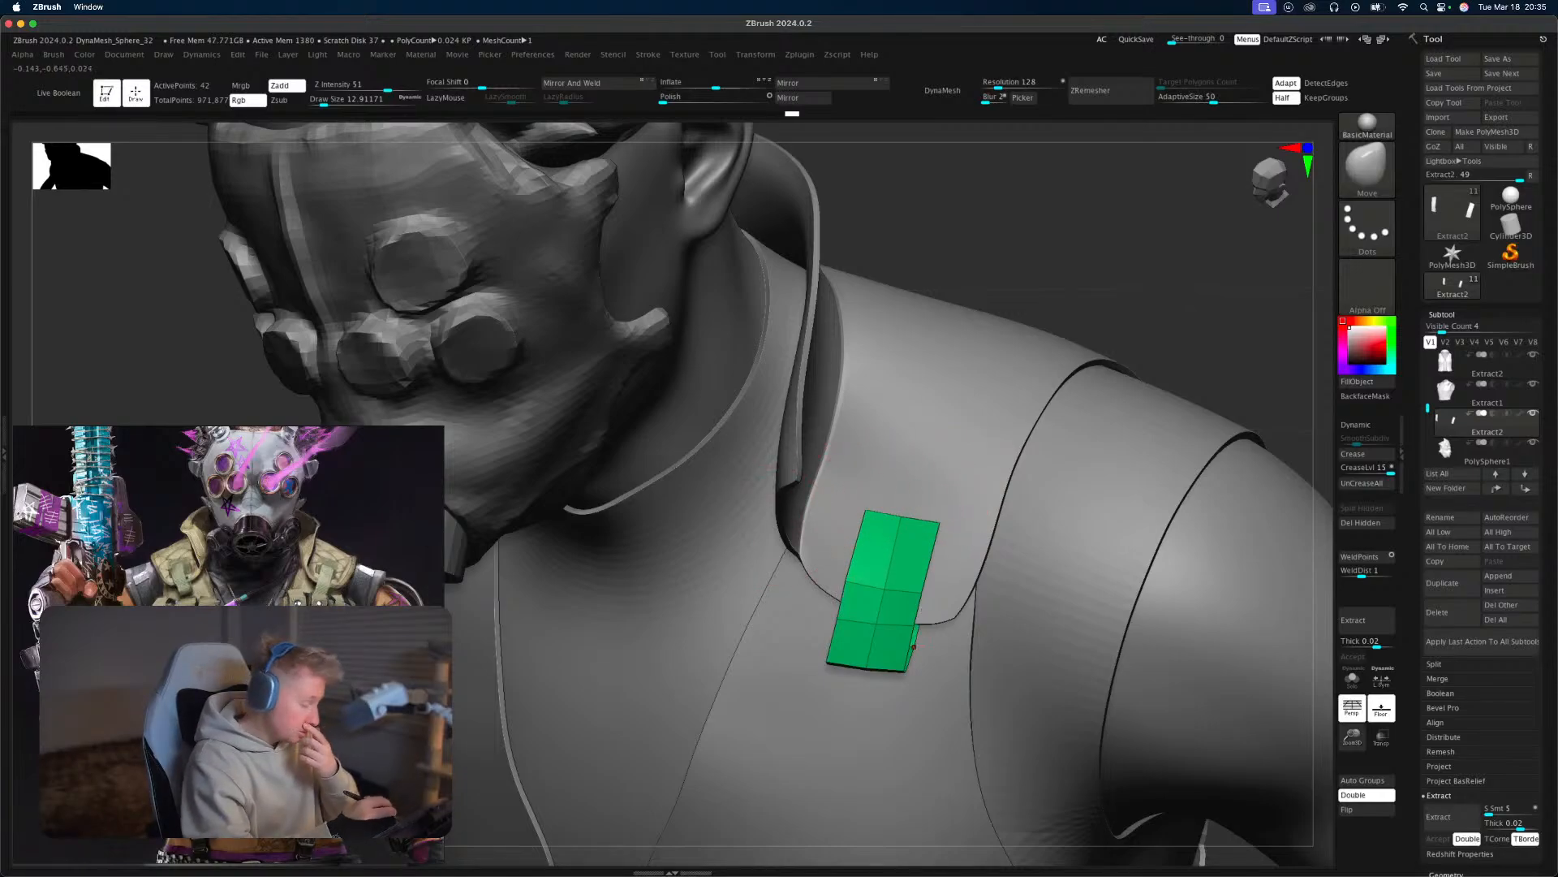
pyautogui.moveTo(1078, 446); pyautogui.dragTo(1166, 351, button='right')
# Set the ZModeler edge action to Insert with Single EdgeLoop and add a loop along the middle of the lower fold.
pyautogui.moveTo(1021, 575)
pyautogui.mouseDown(button='right')
pyautogui.moveTo(992, 502)
pyautogui.moveTo(926, 556)
pyautogui.moveTo(862, 551)
pyautogui.moveTo(871, 564)
pyautogui.mouseUp(button='right')
pyautogui.press('b')
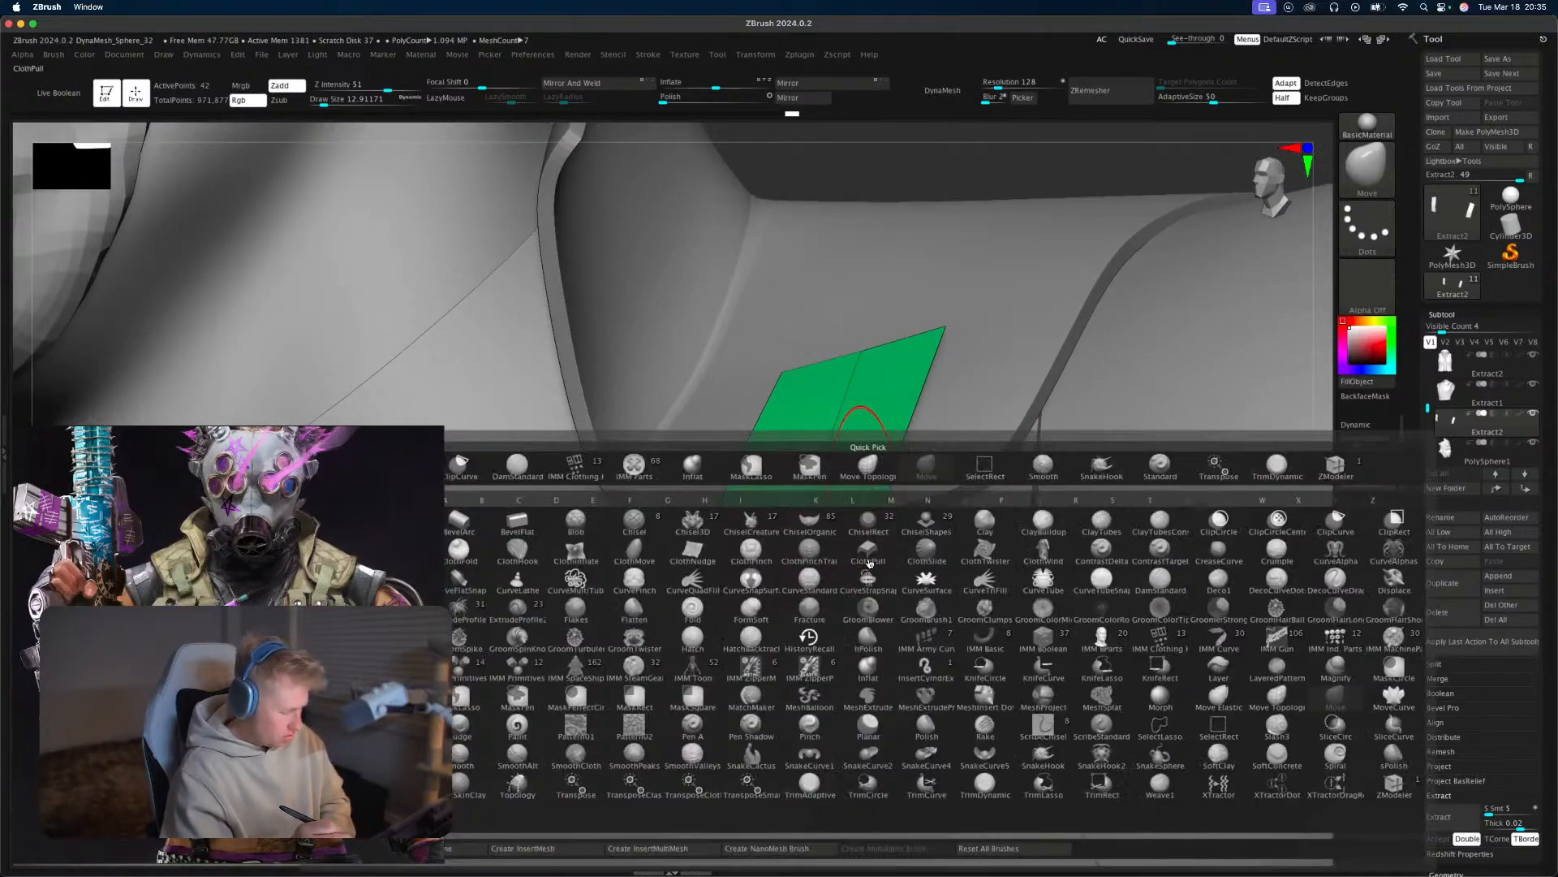
pyautogui.press('z')
pyautogui.press('m')
pyautogui.press('space')
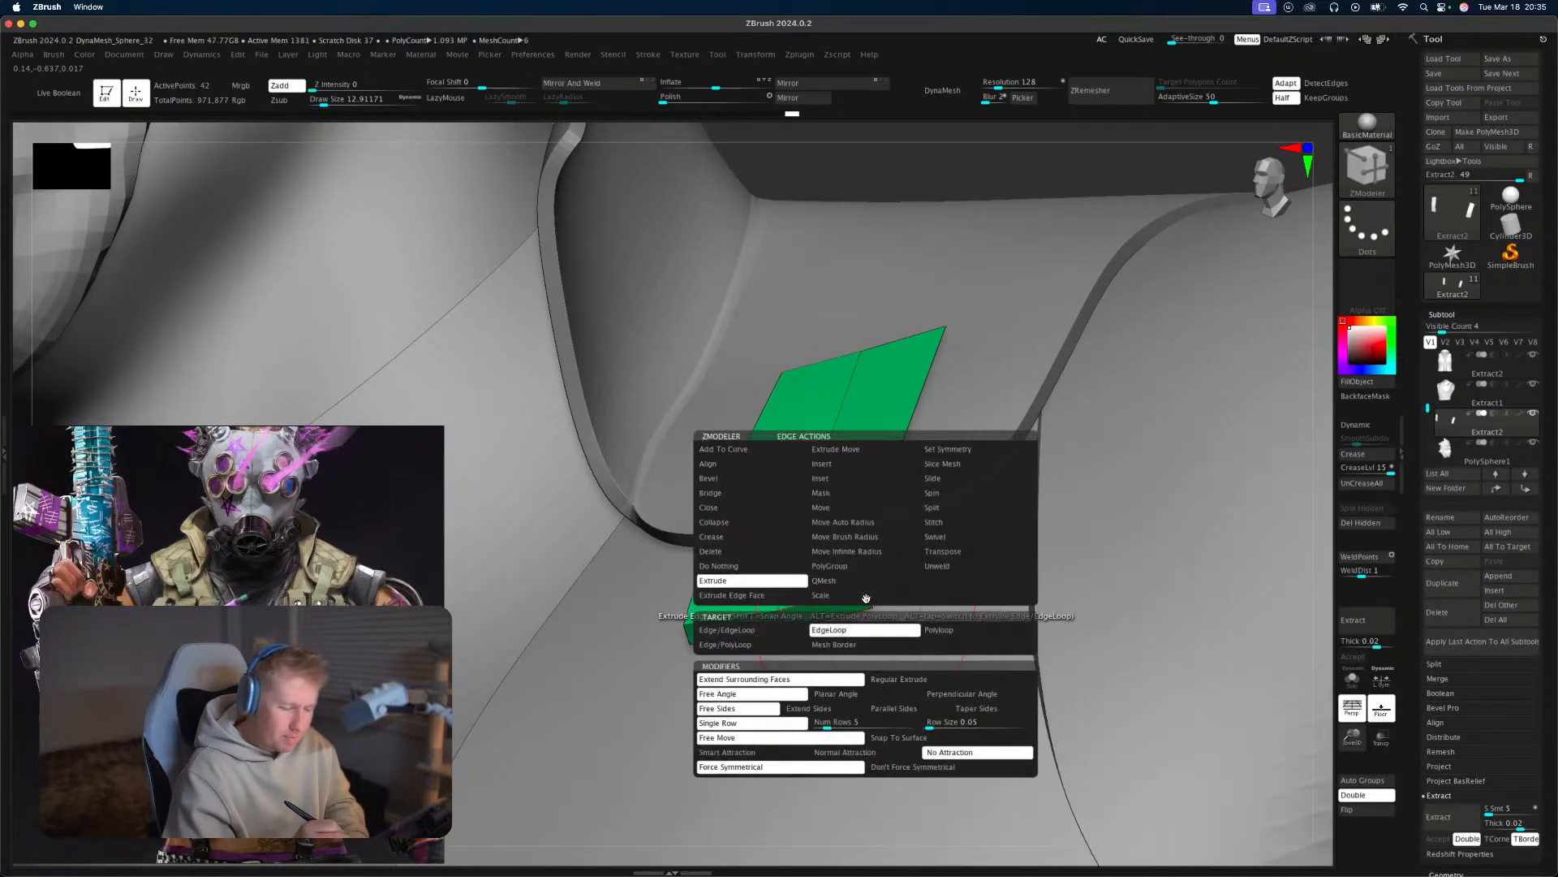
pyautogui.click(871, 464)
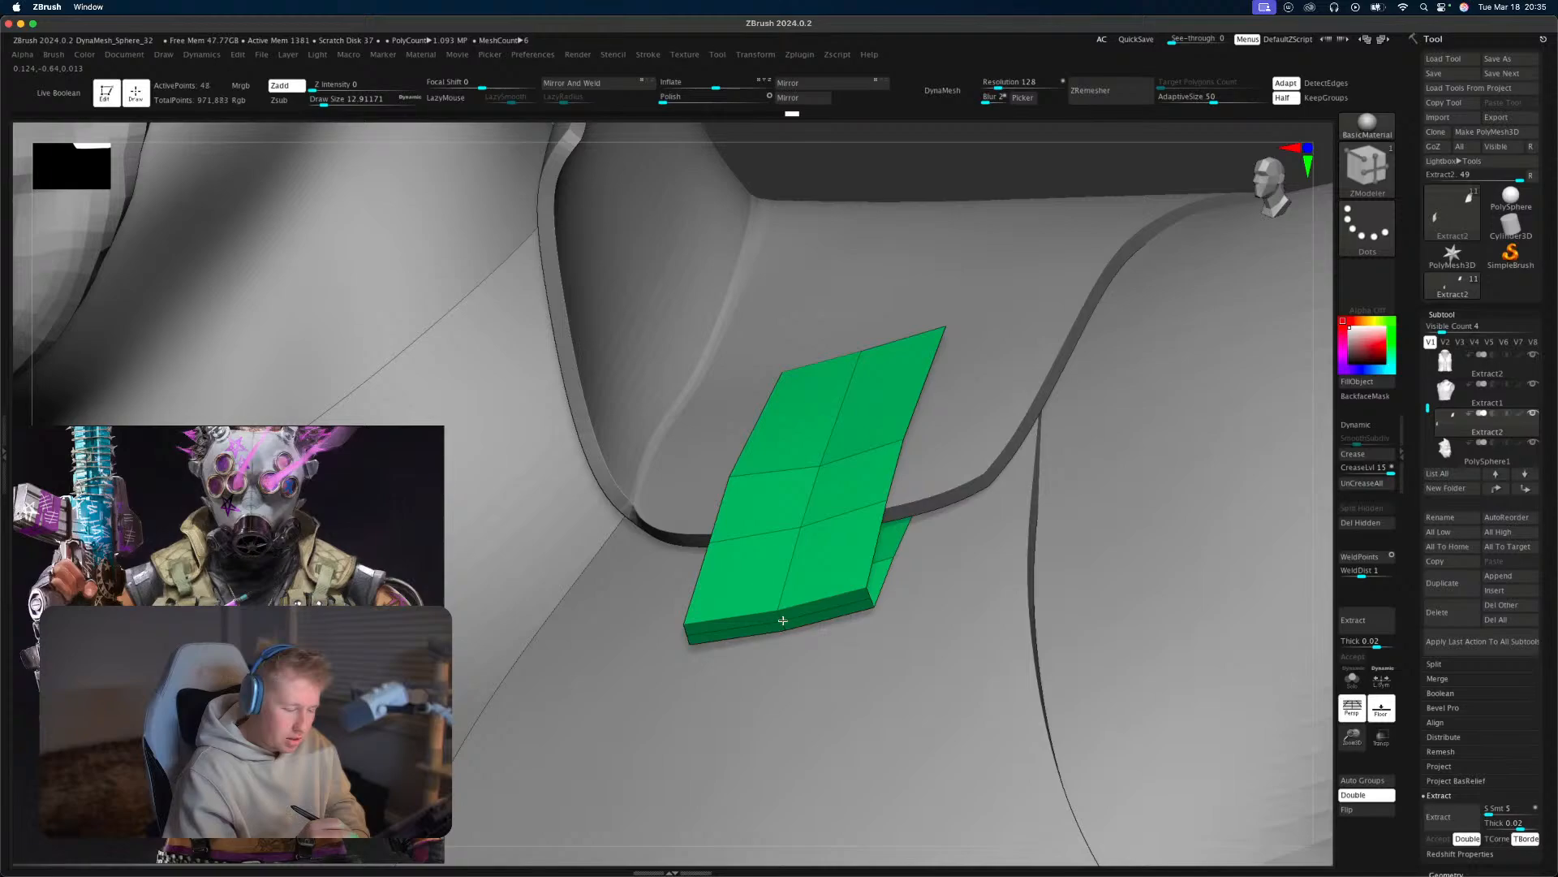
pyautogui.moveTo(801, 612); pyautogui.dragTo(779, 628, button='right')
# Set the ZModeler edge action to Move and reposition the inserted edge on the strap's lower fold.
pyautogui.press('space')
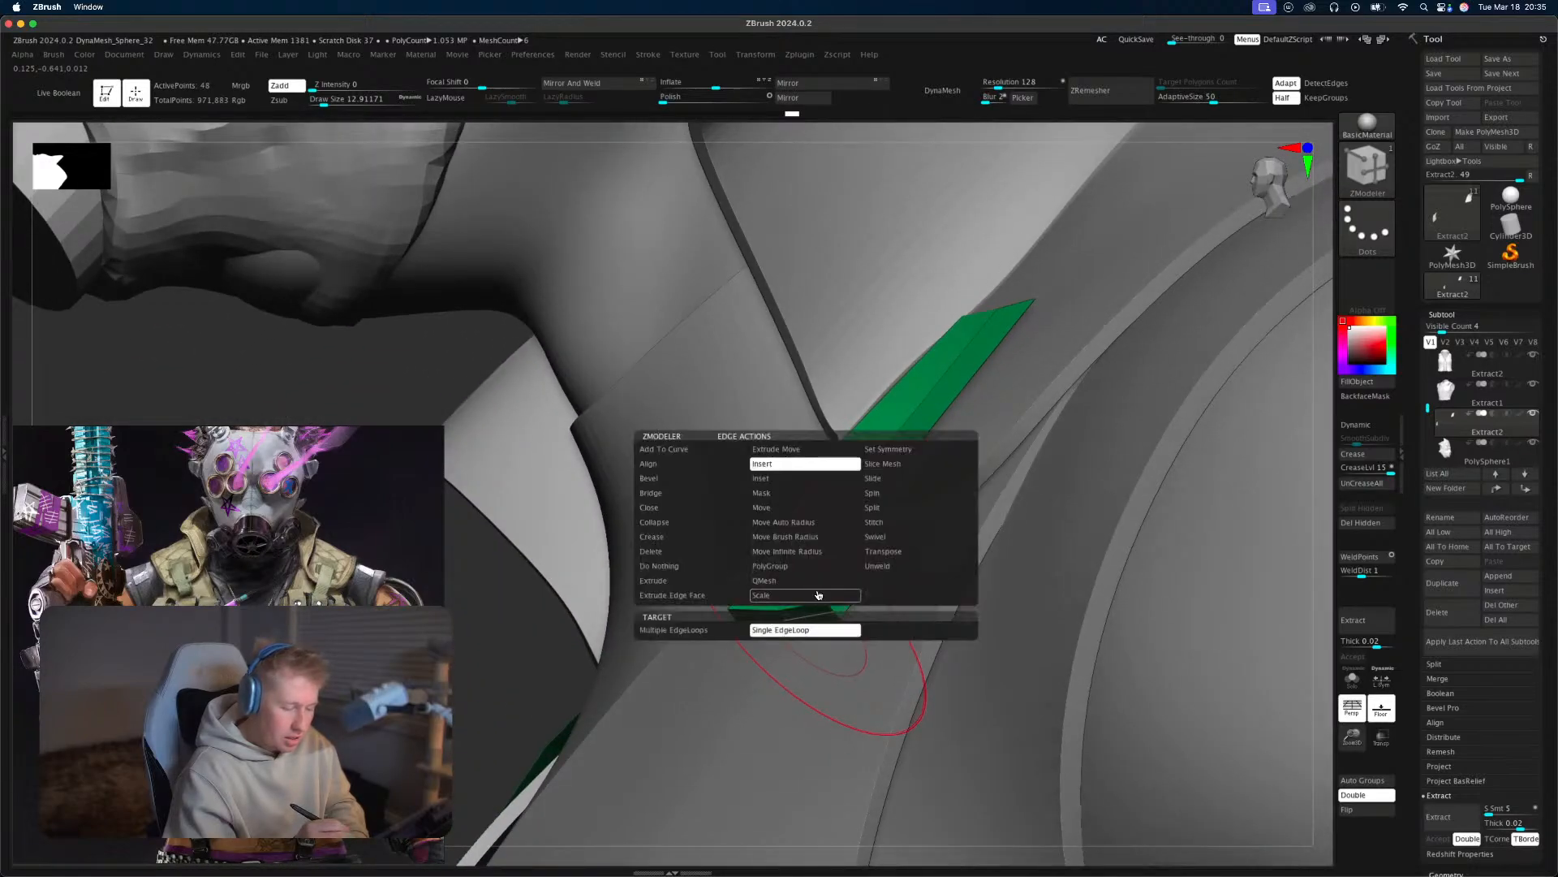
pyautogui.click(820, 507)
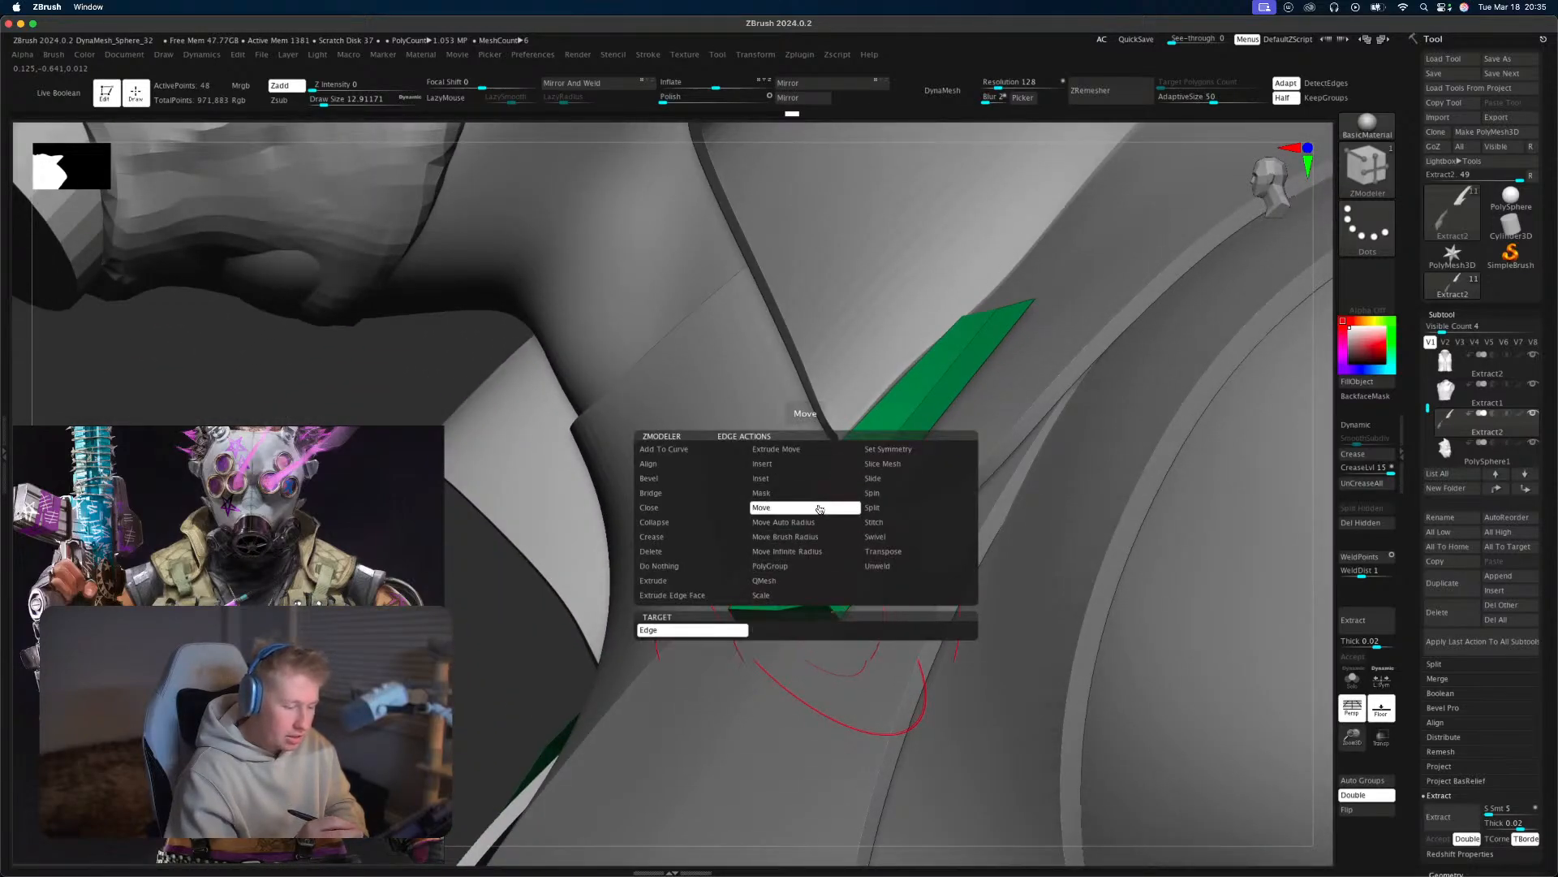
pyautogui.moveTo(802, 618); pyautogui.dragTo(738, 628)
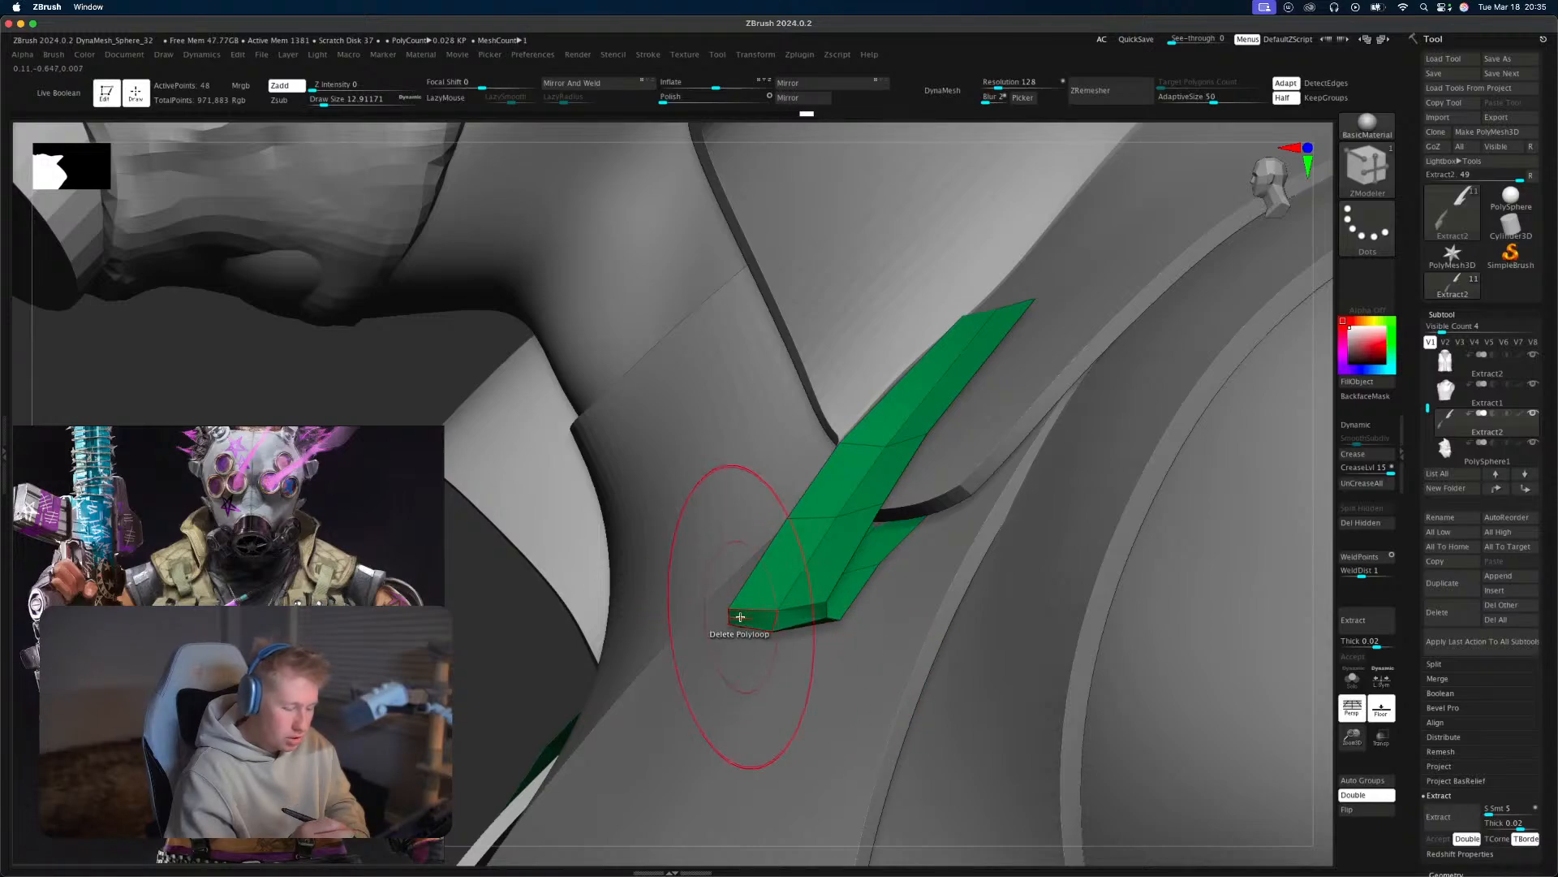
pyautogui.moveTo(856, 604)
pyautogui.mouseDown(button='right')
pyautogui.moveTo(884, 645)
pyautogui.moveTo(897, 598)
pyautogui.mouseUp(button='right')
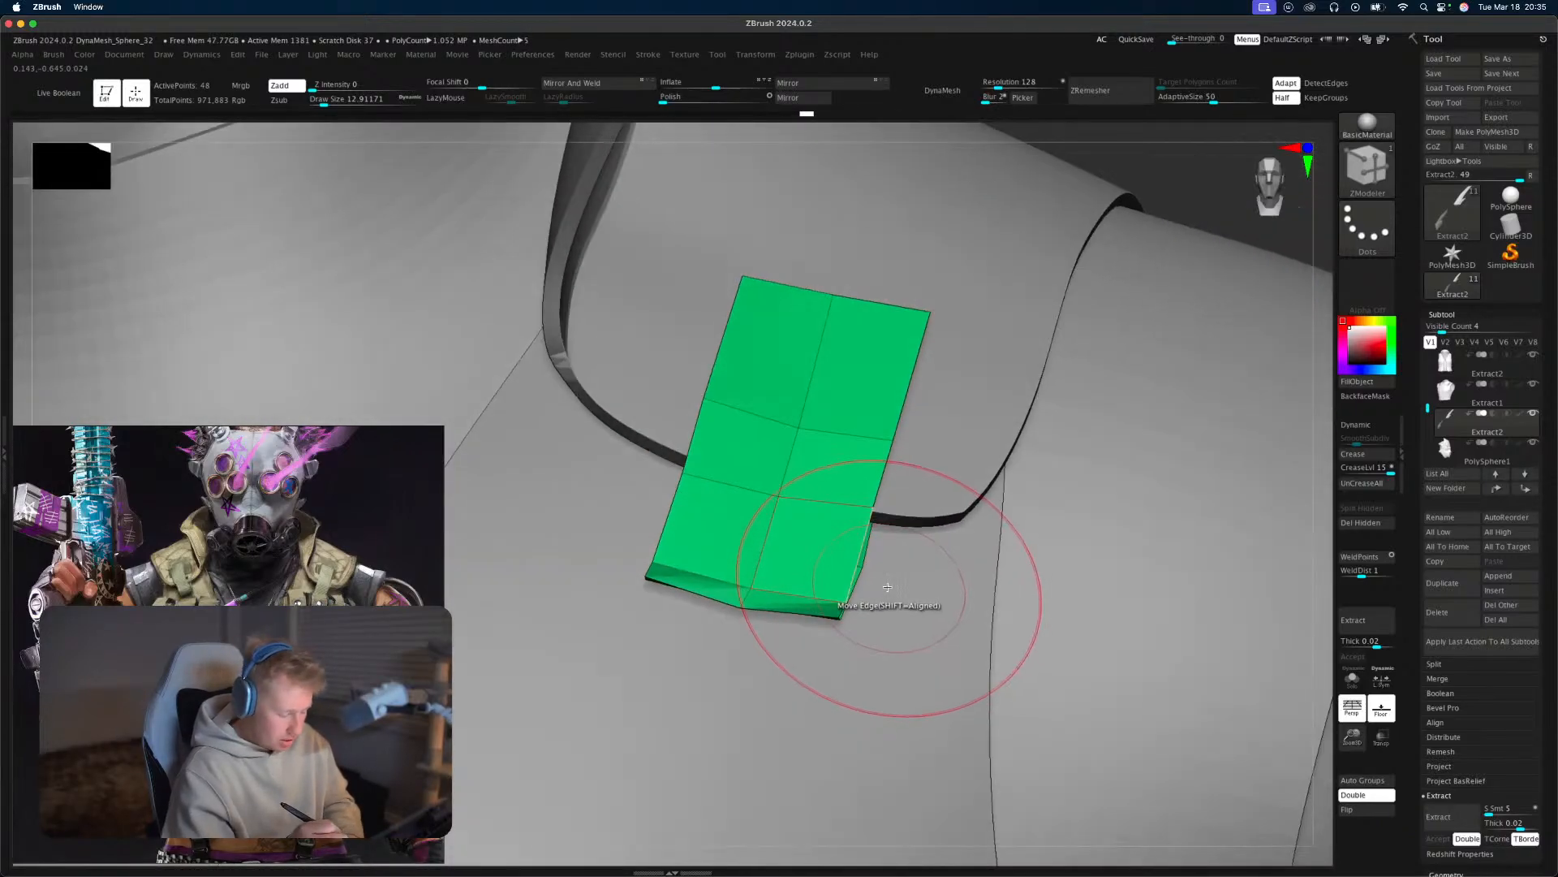
# Even out the corners of the lower fold with the Move Topological brush at size about 2, then raise the size to about 10.5.
pyautogui.press('b')
pyautogui.press('m')
pyautogui.press('t')
pyautogui.press('s')
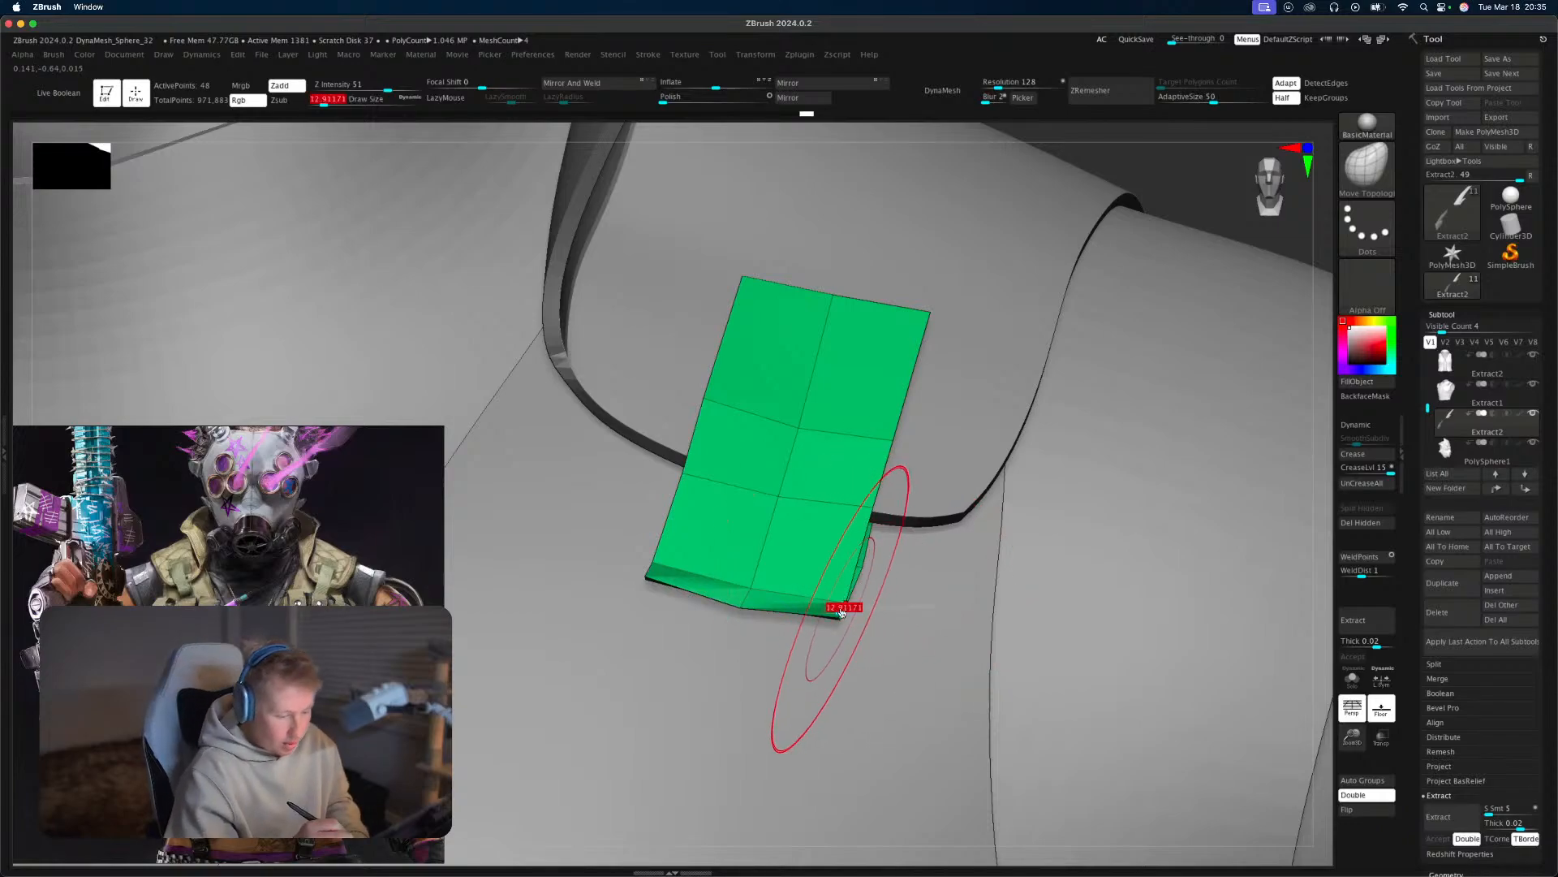
pyautogui.moveTo(840, 609); pyautogui.dragTo(838, 617)
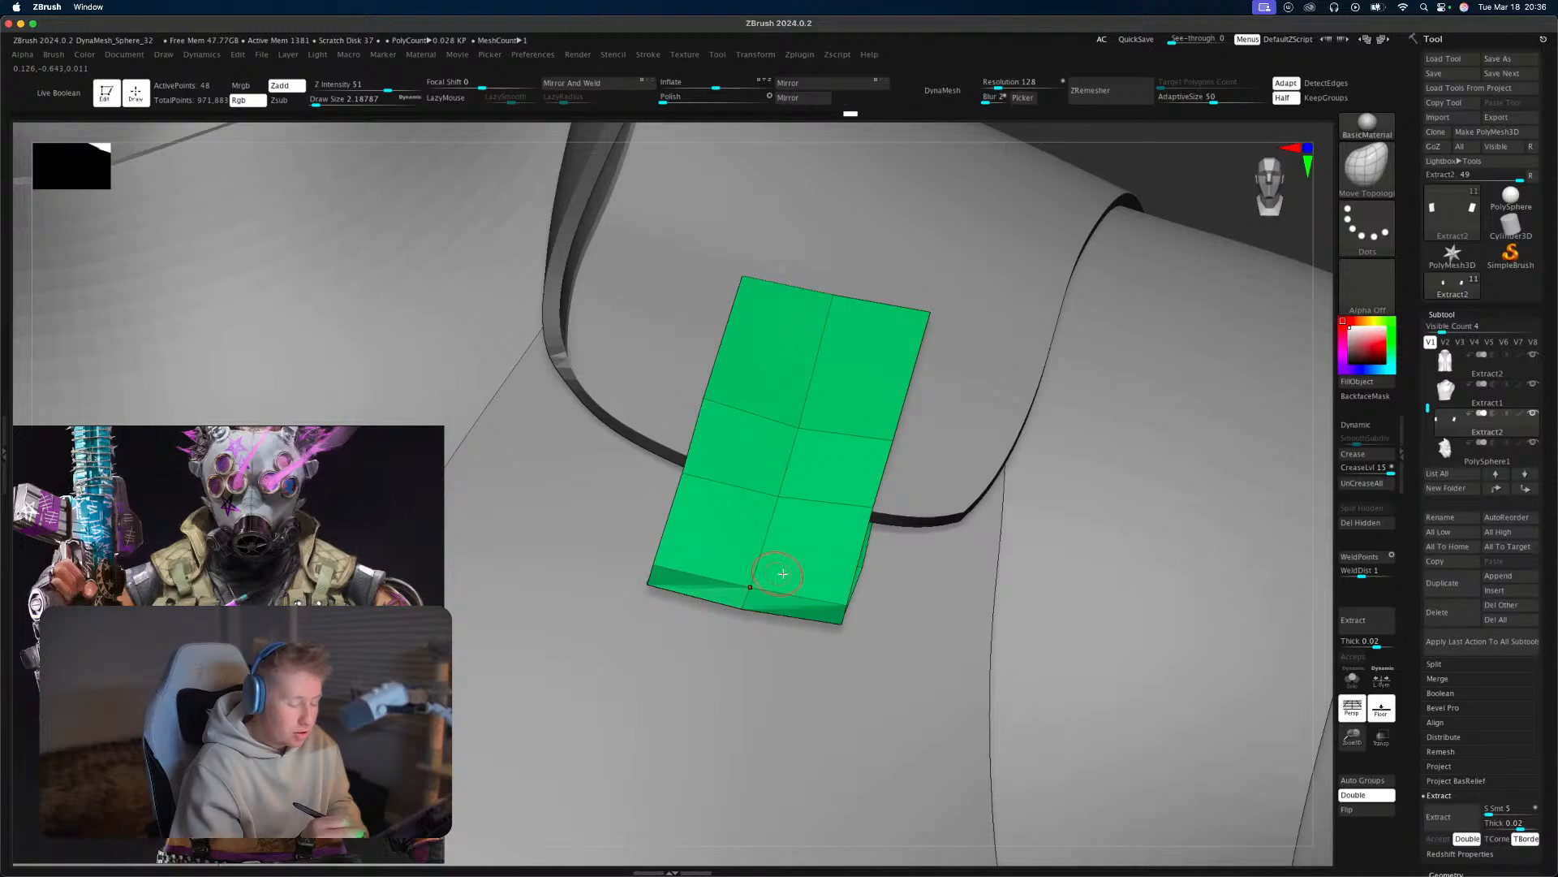
pyautogui.moveTo(783, 574); pyautogui.dragTo(823, 577, button='right')
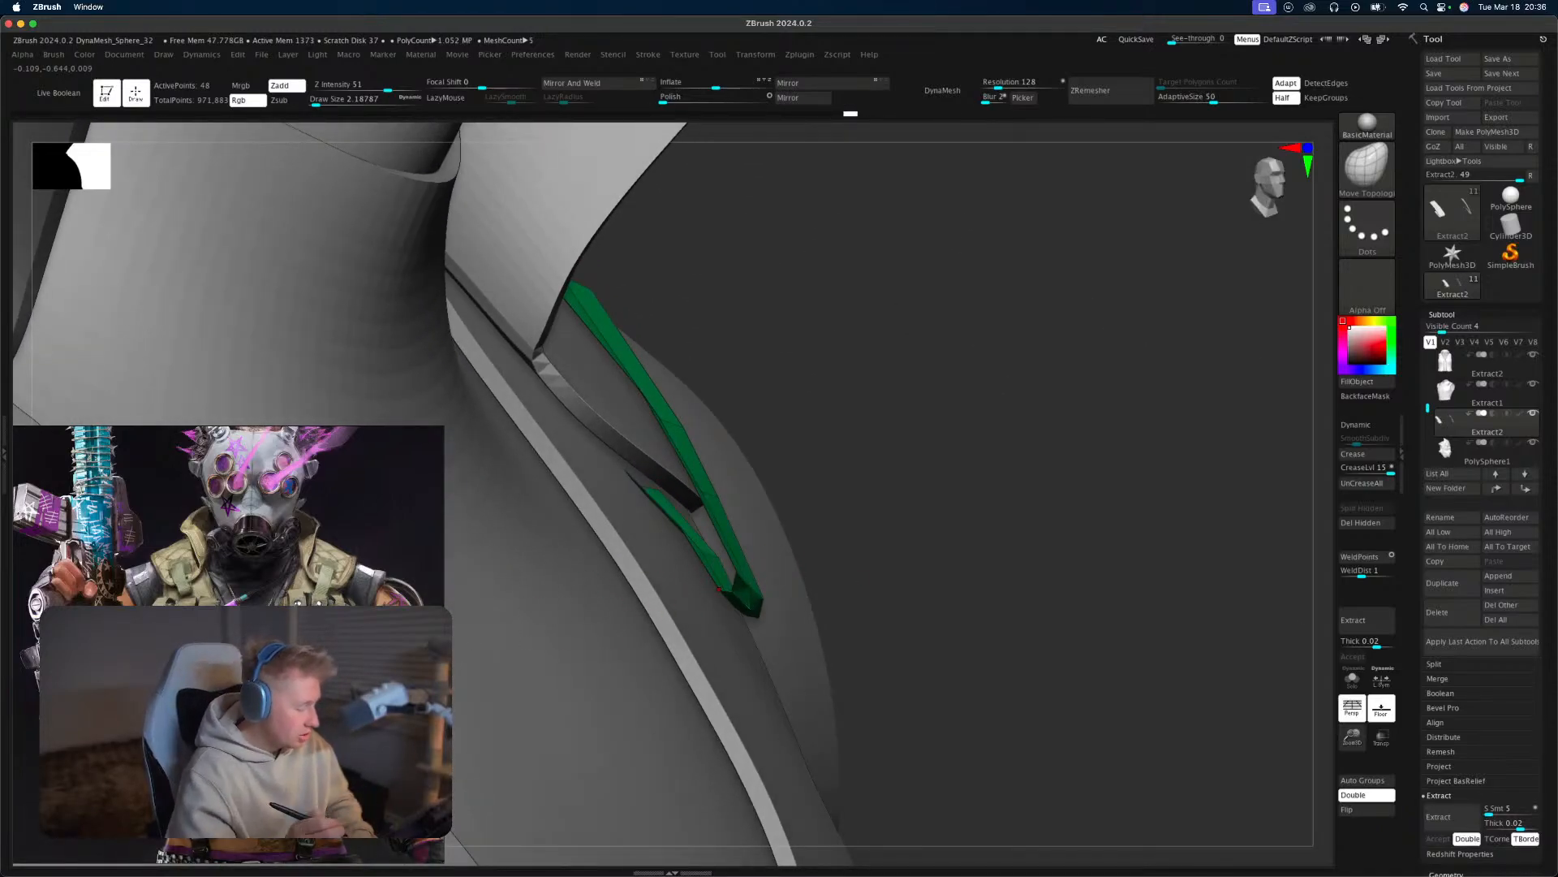
pyautogui.moveTo(962, 520)
pyautogui.mouseDown(button='right')
pyautogui.moveTo(974, 536)
pyautogui.moveTo(901, 556)
pyautogui.moveTo(883, 530)
pyautogui.moveTo(932, 577)
pyautogui.moveTo(891, 438)
pyautogui.moveTo(878, 489)
pyautogui.moveTo(883, 454)
pyautogui.mouseUp(button='right')
pyautogui.press('s')
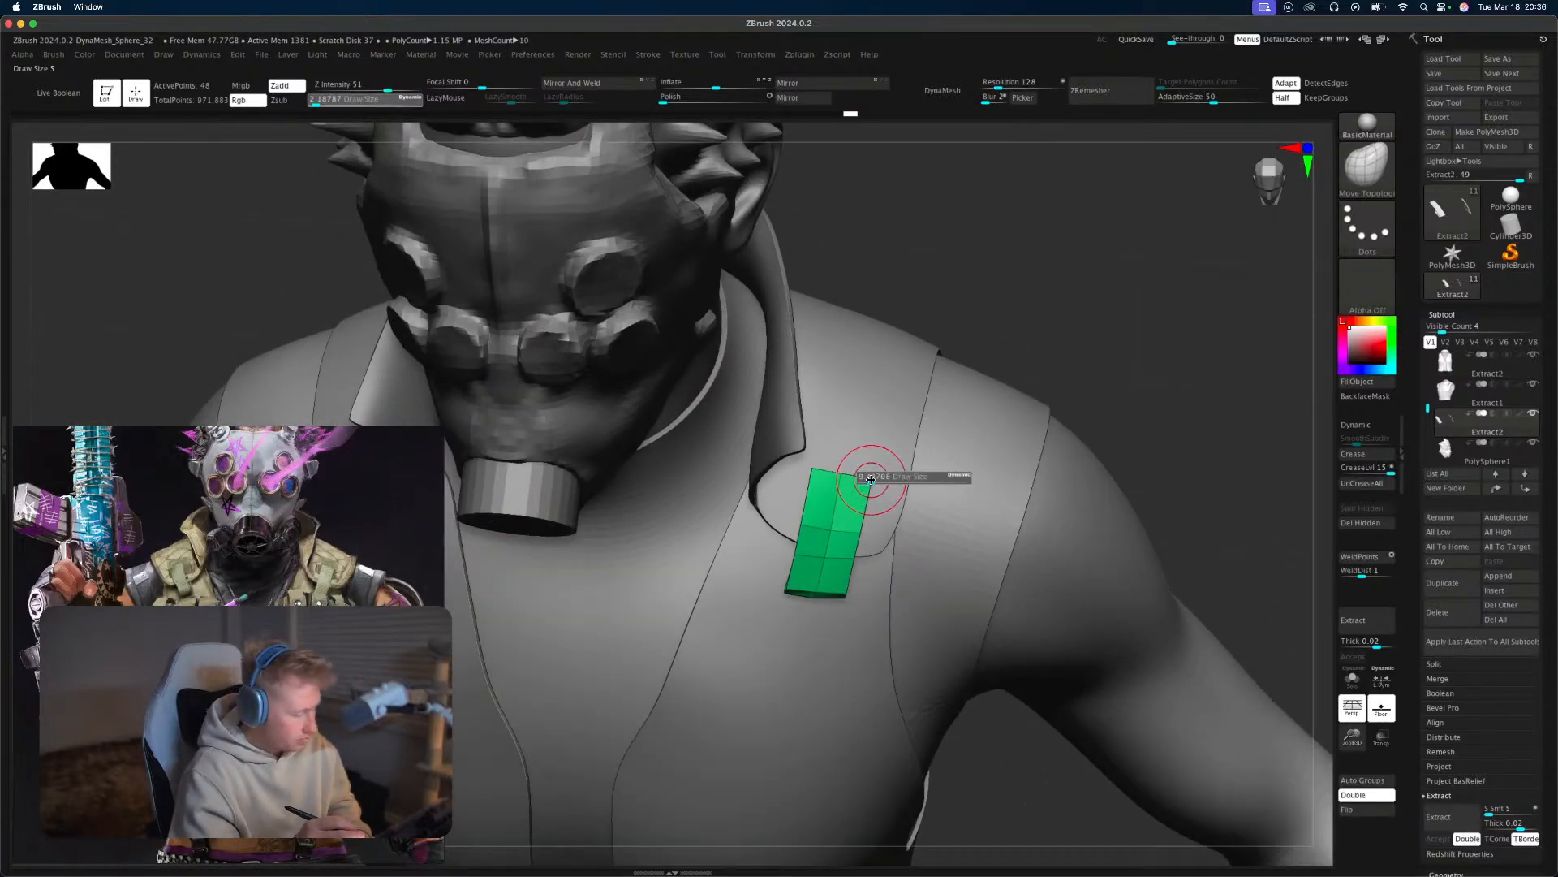
pyautogui.moveTo(870, 480); pyautogui.dragTo(873, 465)
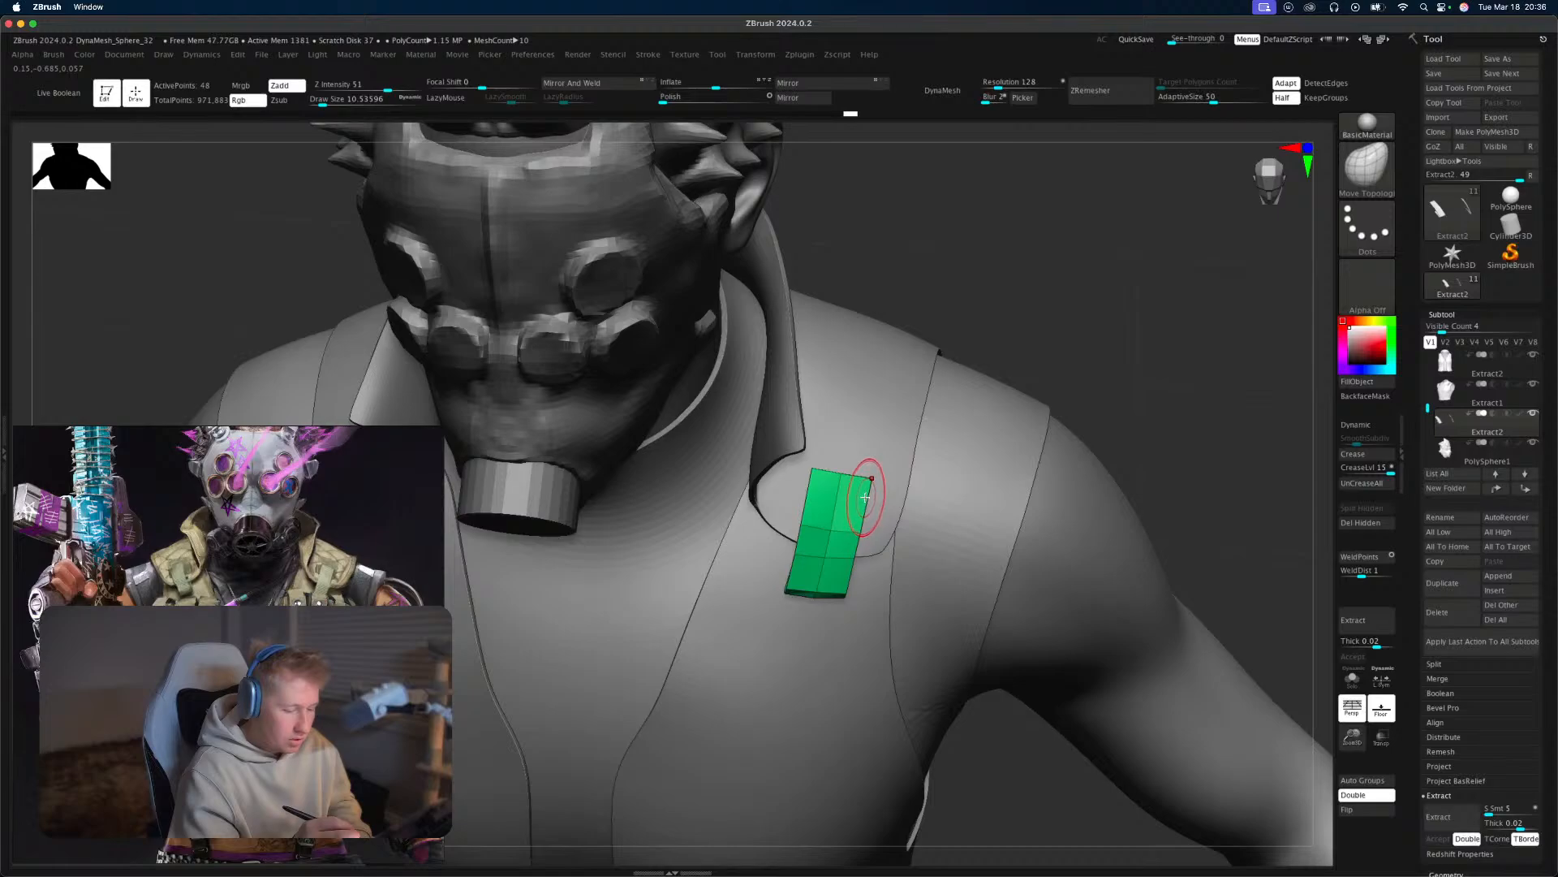
# Try to narrow the straps by sliding their side edges with the ZModeler edge action Slide and target EdgeLoop Partial.
pyautogui.press('b')
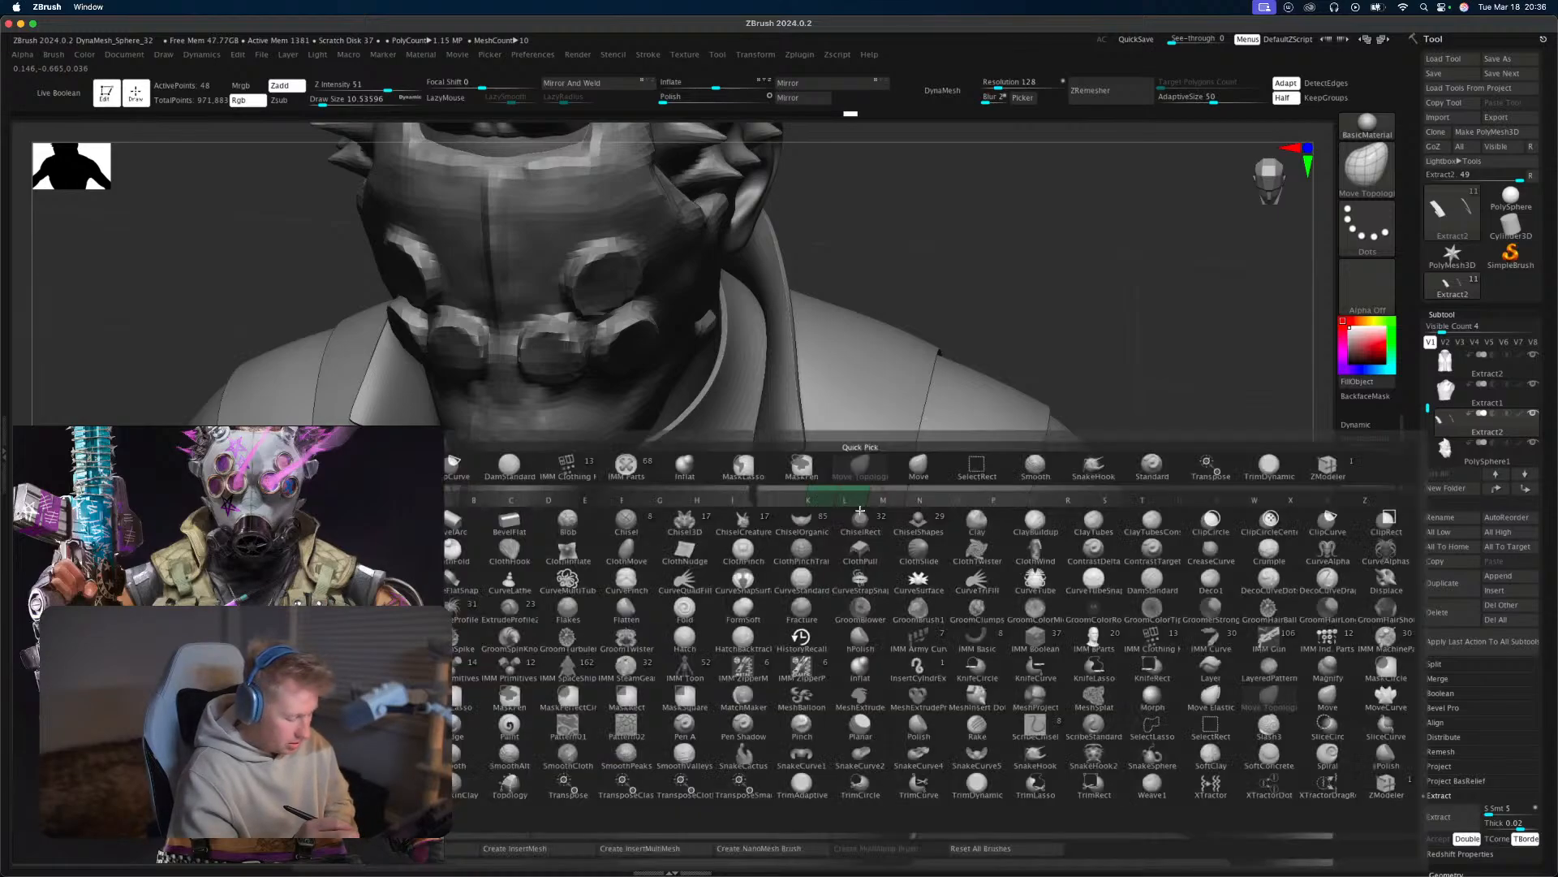
pyautogui.press('z')
pyautogui.press('m')
pyautogui.press('space')
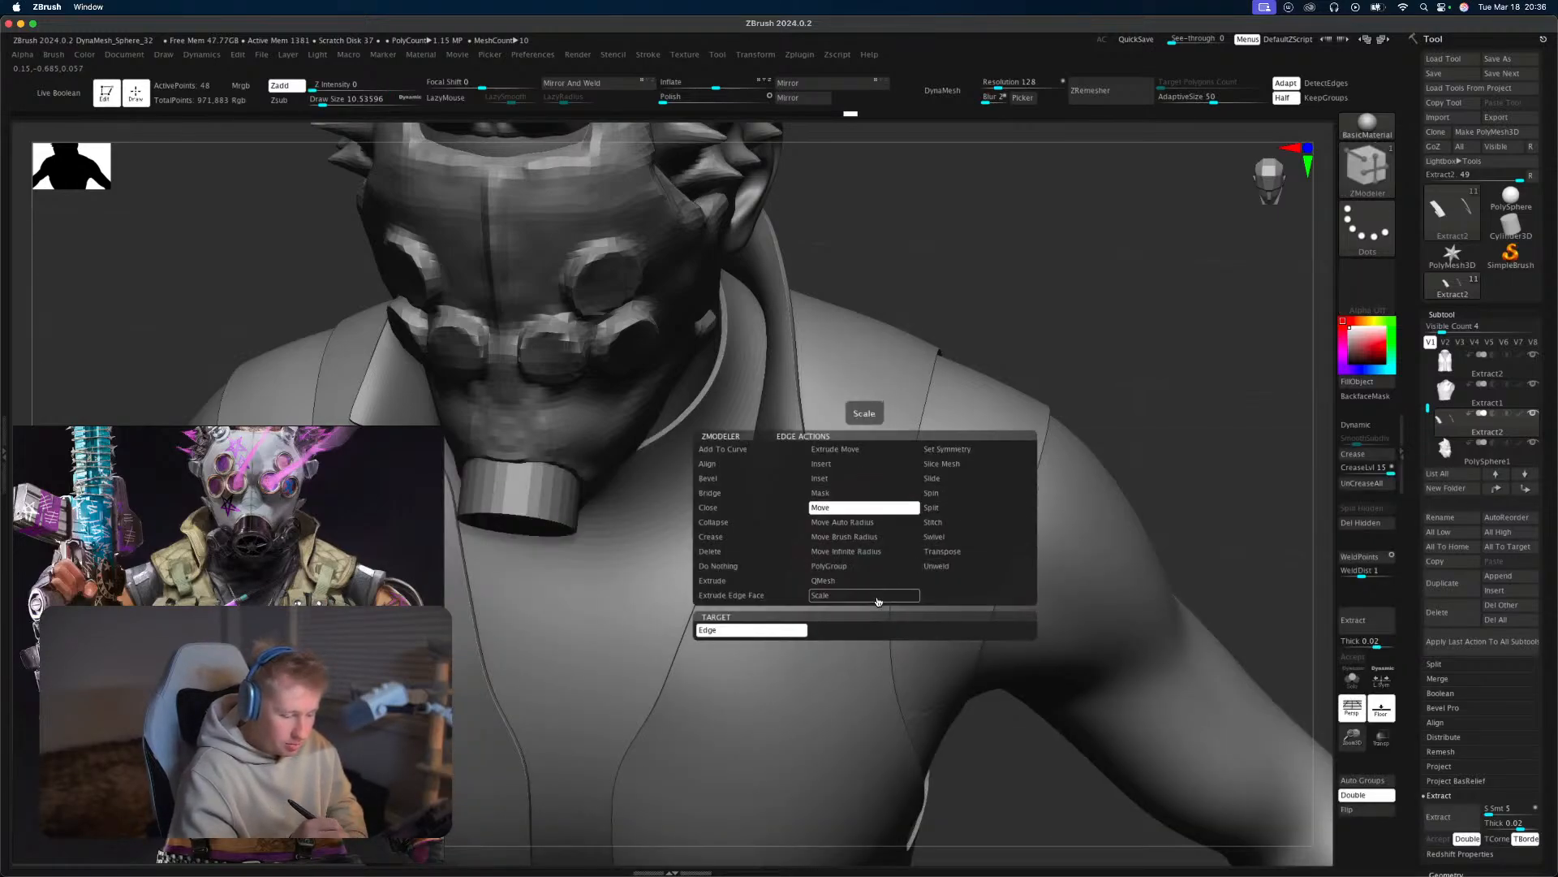
pyautogui.click(977, 486)
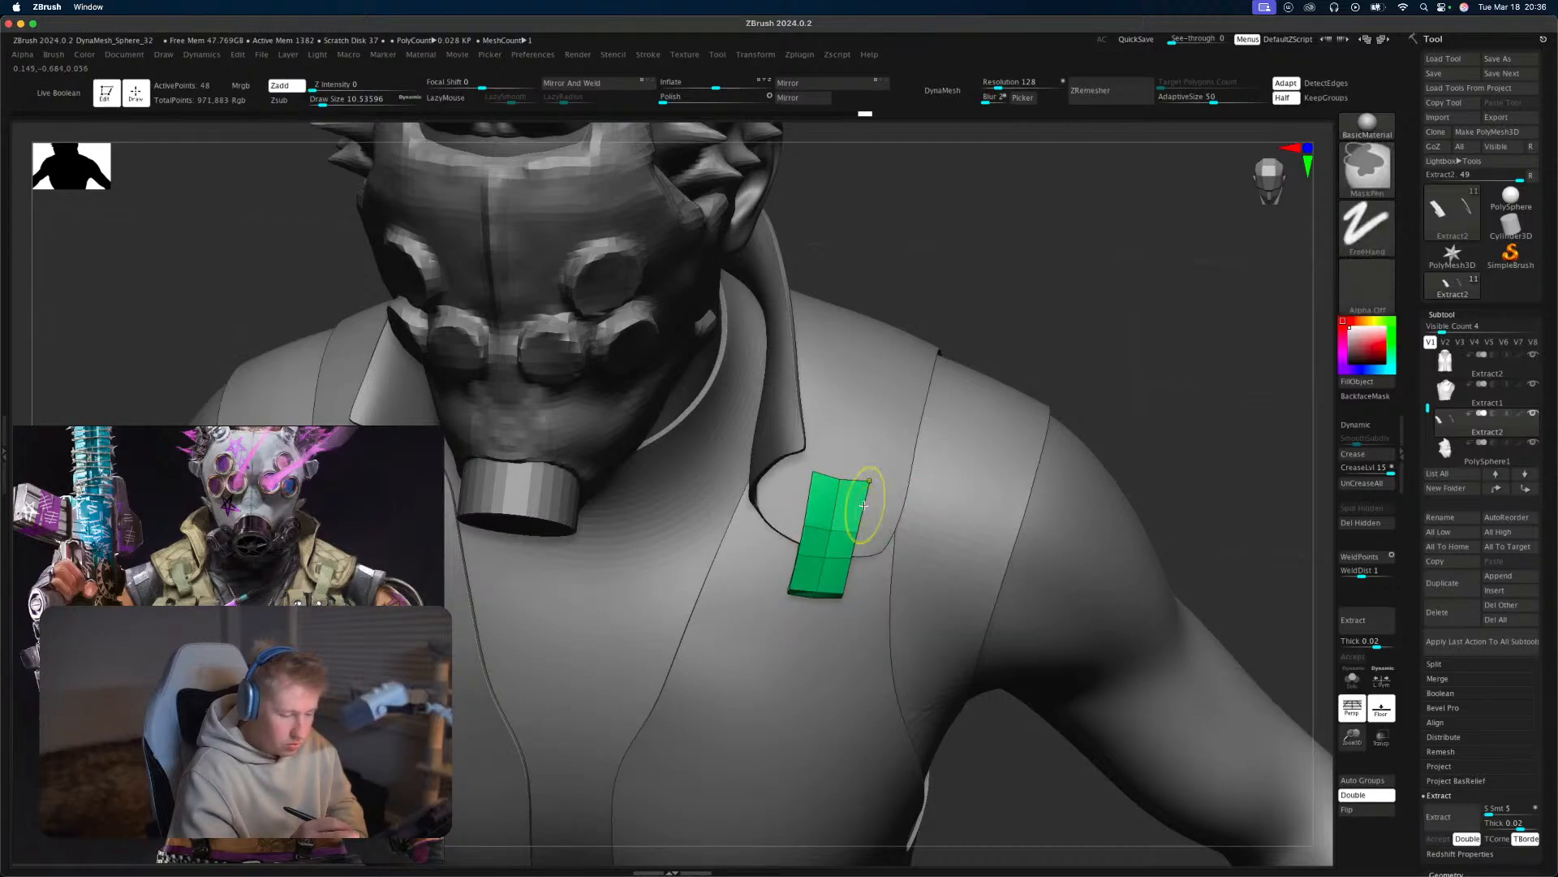
pyautogui.press('space')
pyautogui.click(926, 629)
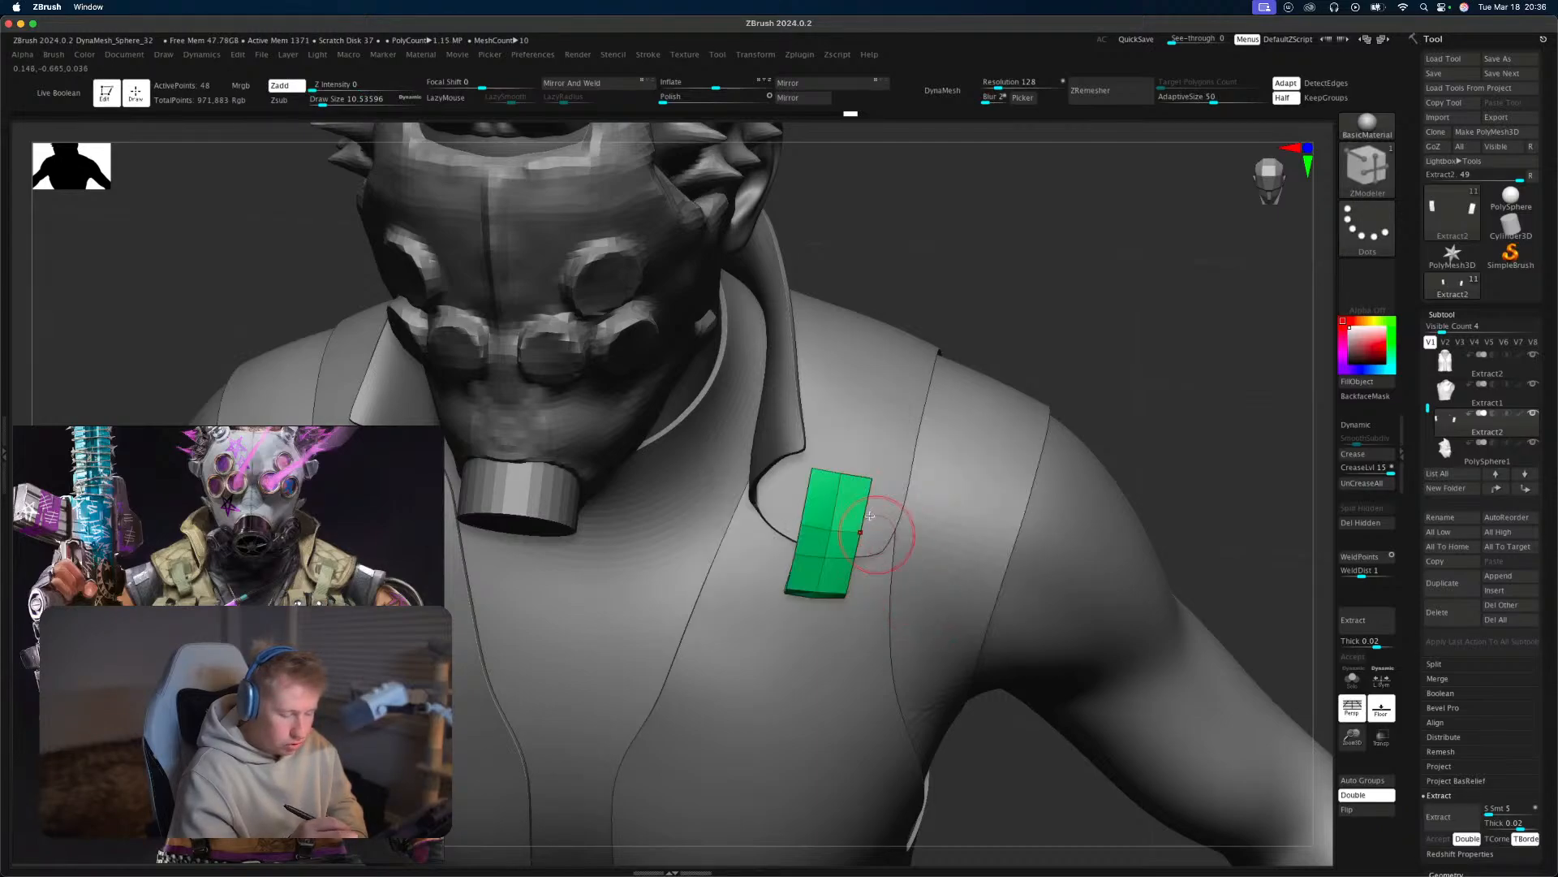
pyautogui.moveTo(861, 503); pyautogui.dragTo(851, 507)
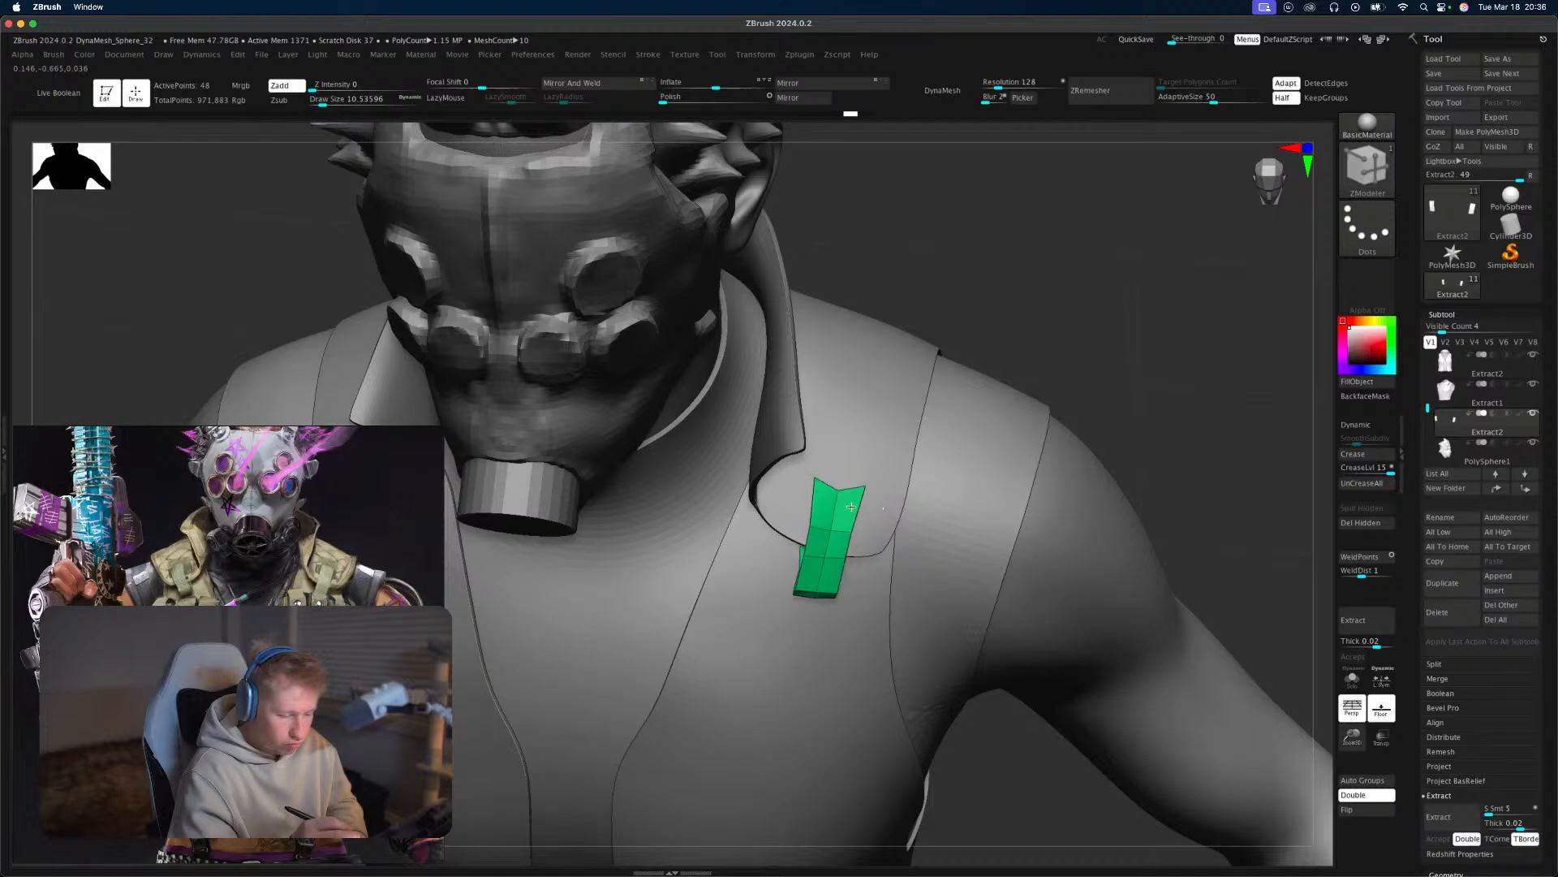
# Set the ZModeler edge action to Mask with EdgeLoop Complete and isolate the straps' outer side edge with an inverted mask.
pyautogui.press('space')
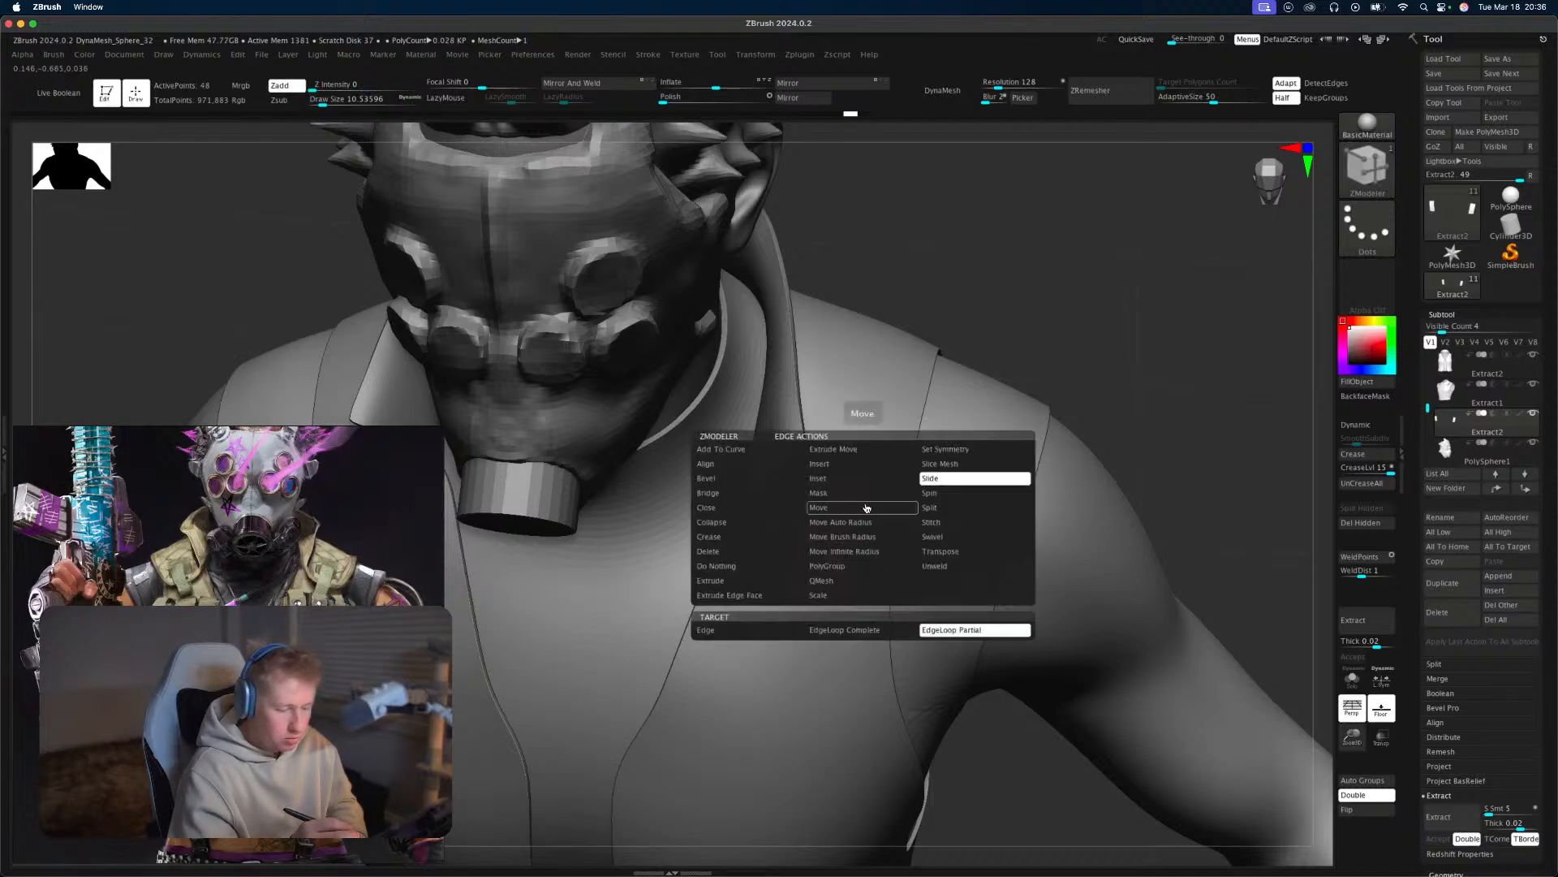
pyautogui.click(865, 495)
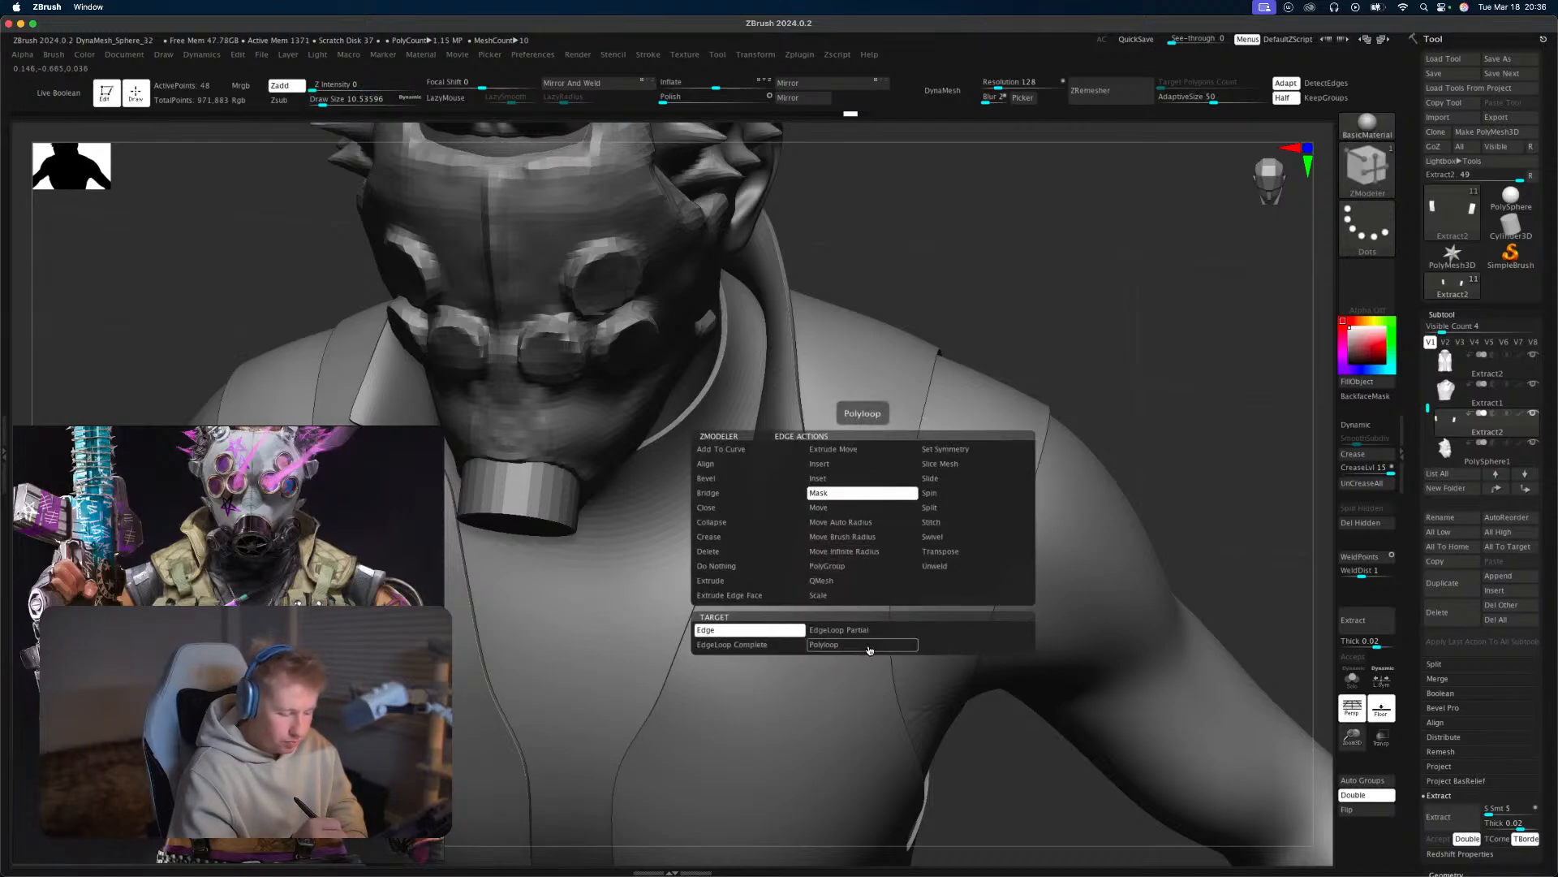
pyautogui.click(784, 641)
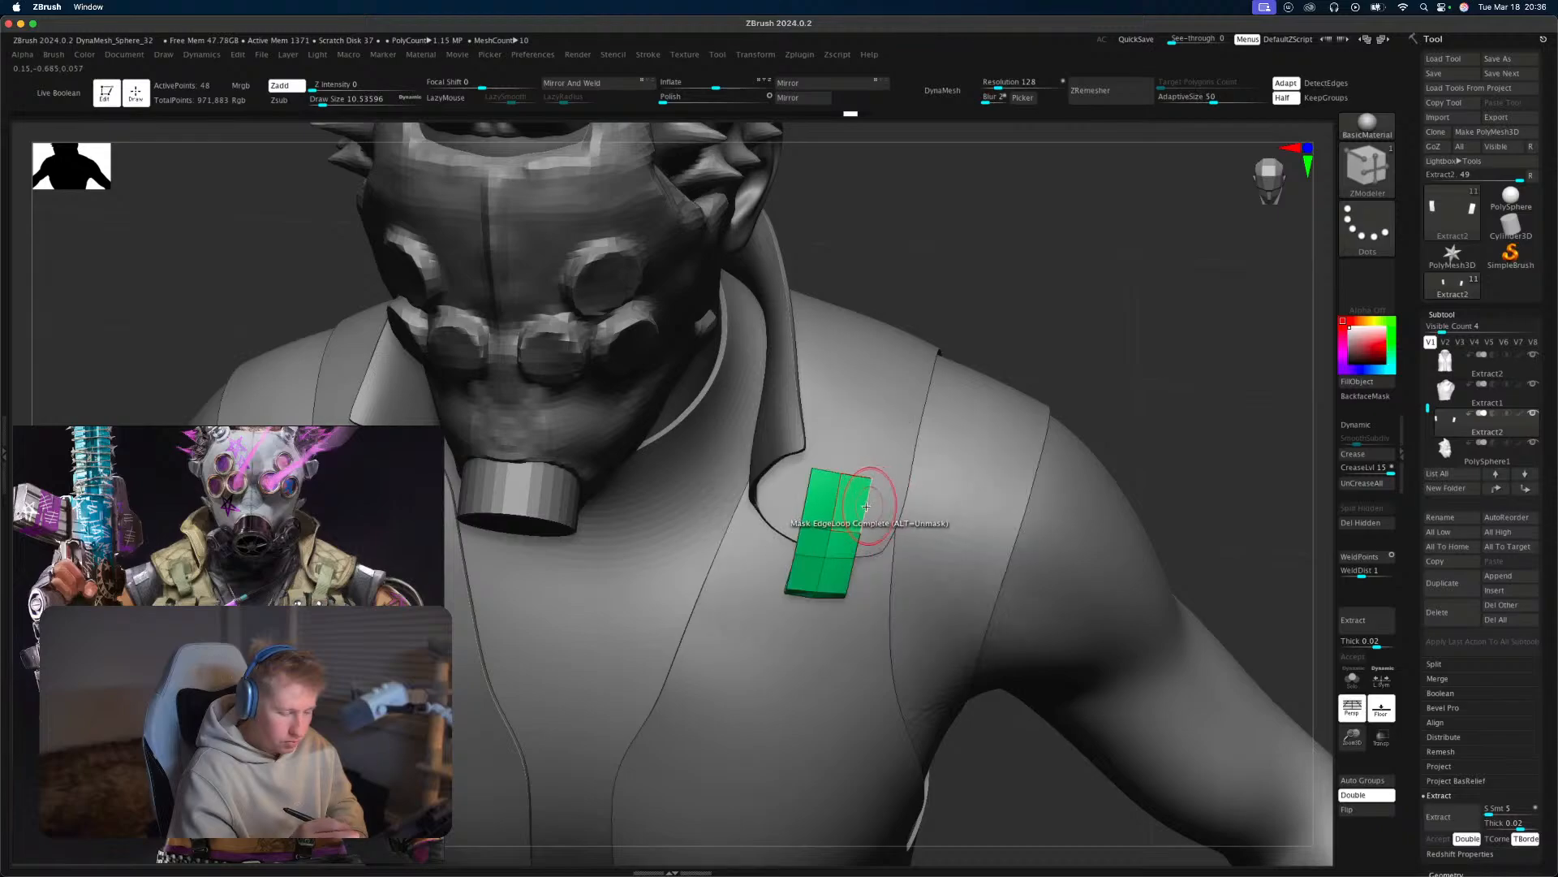
pyautogui.click(867, 523)
pyautogui.press('w')
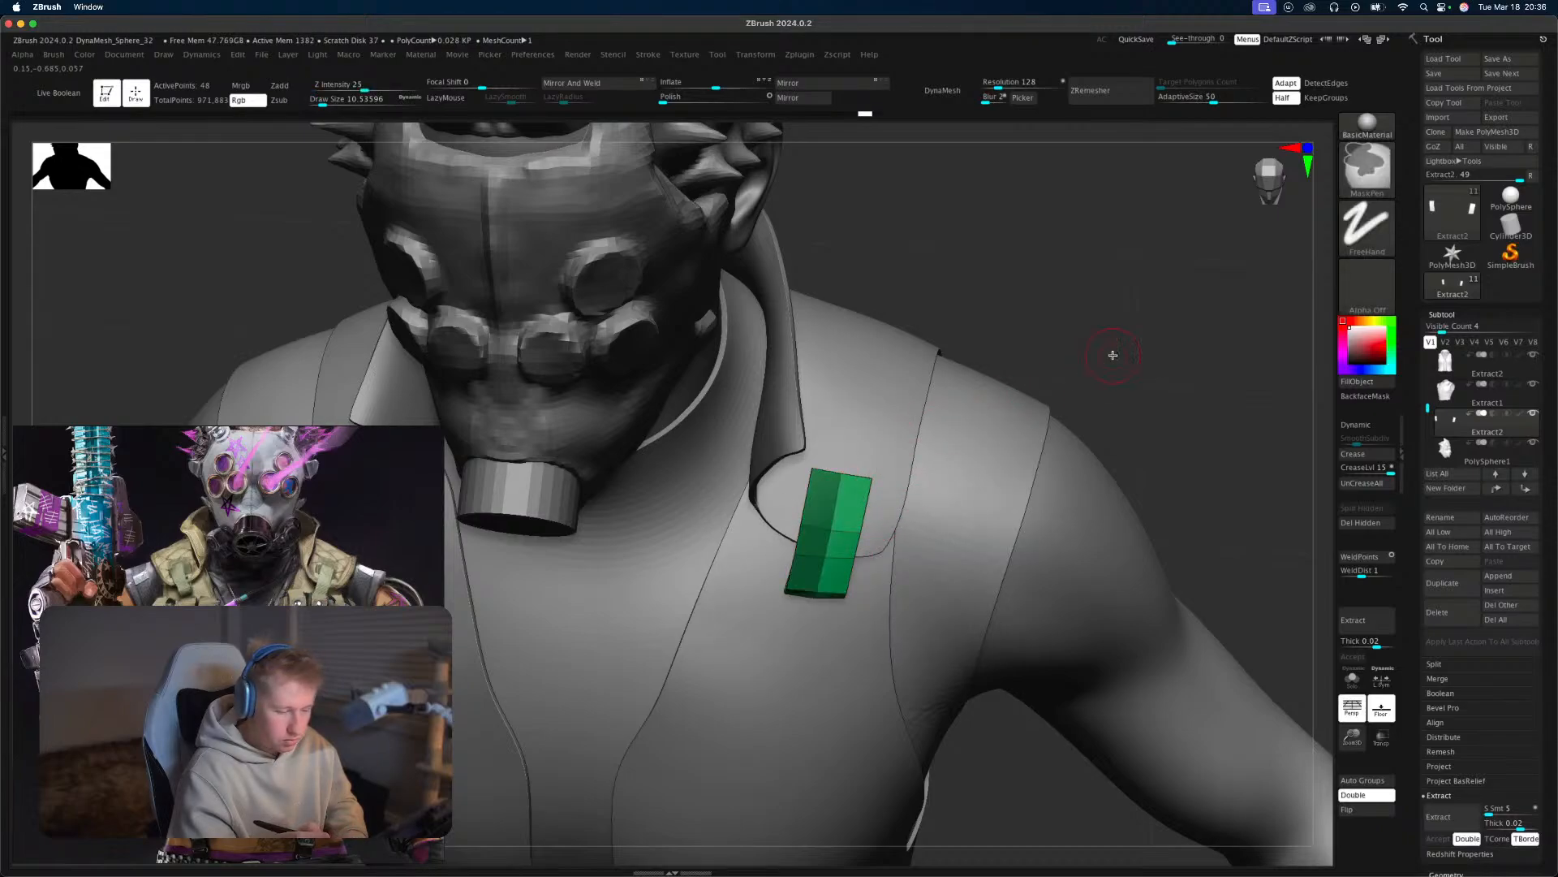
pyautogui.click(858, 544)
pyautogui.press('super+z')
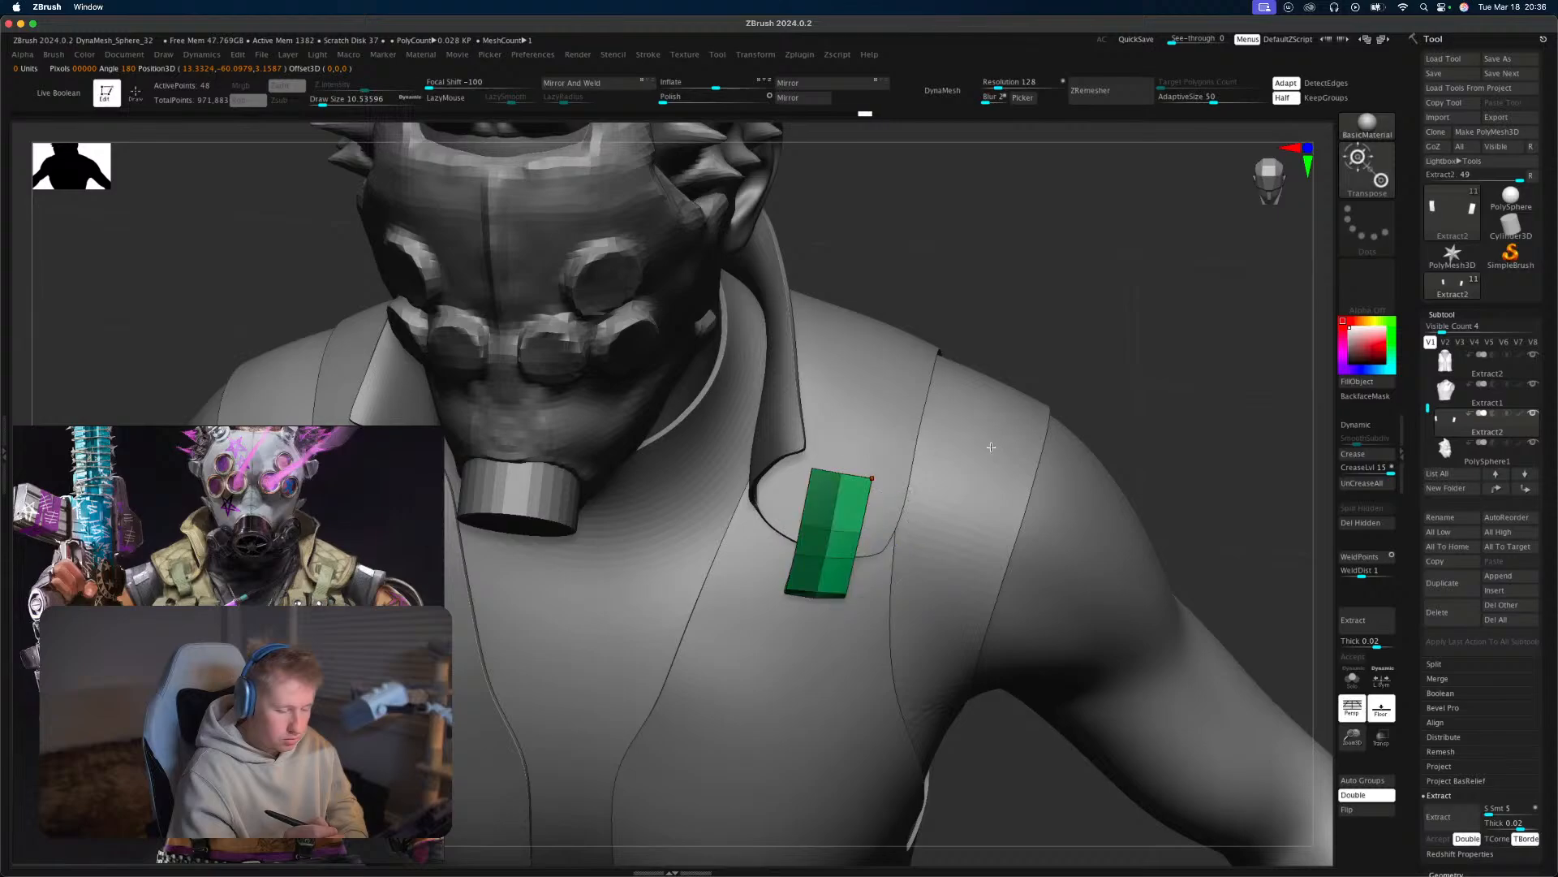
# Move the straps' unmasked outer side edges inward along the X axis with the gizmo.
pyautogui.moveTo(933, 481); pyautogui.dragTo(947, 411, button='right')
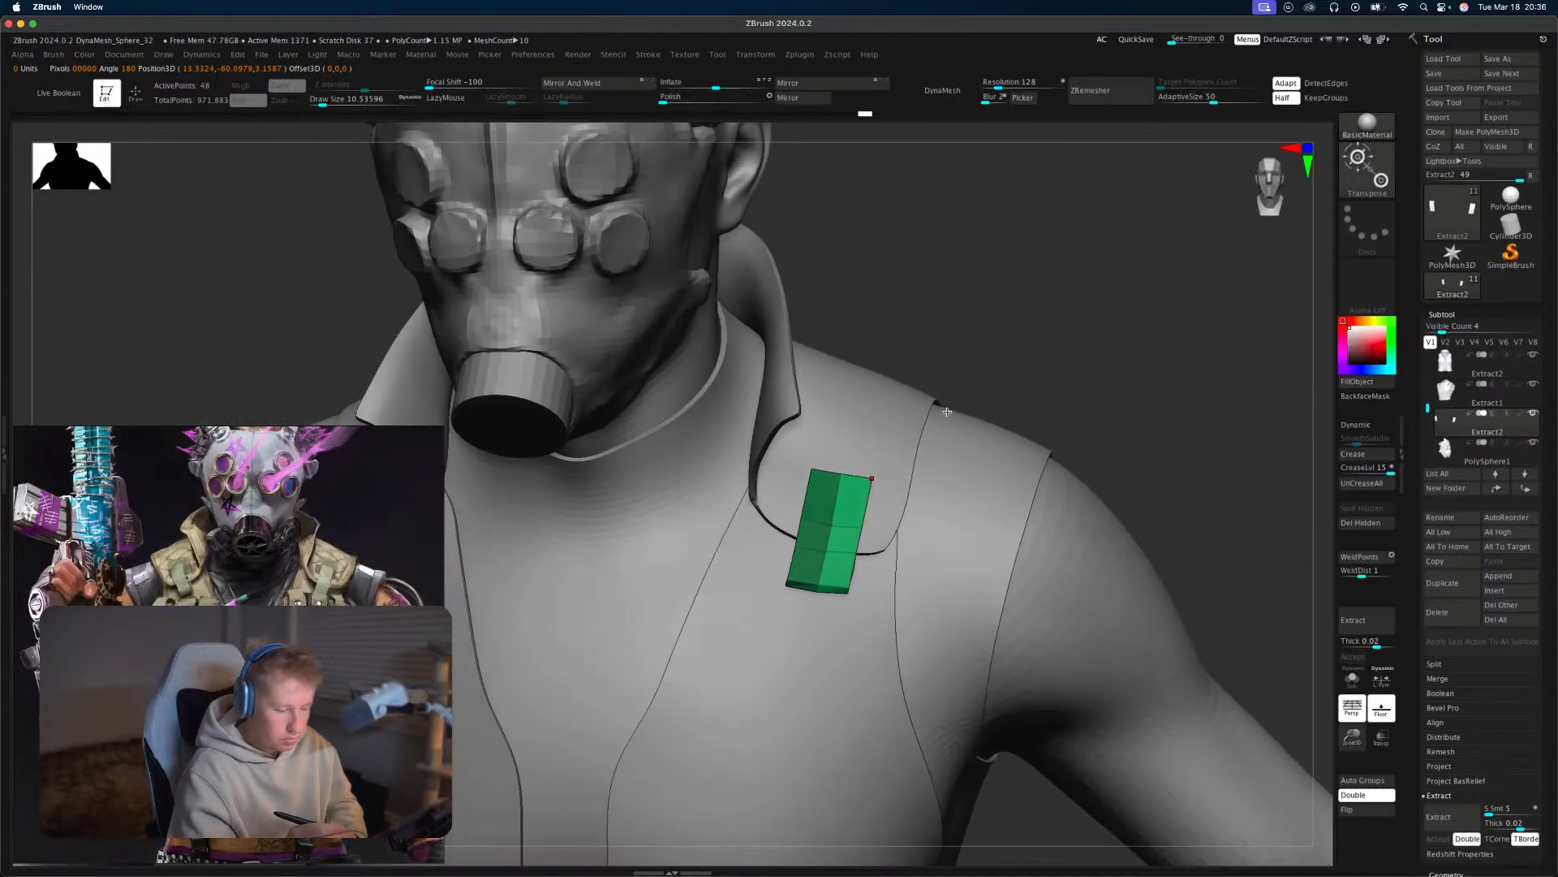
pyautogui.keyDown('ctrl'); pyautogui.moveTo(1090, 416); pyautogui.dragTo(991, 282, button='right'); pyautogui.keyUp('ctrl')
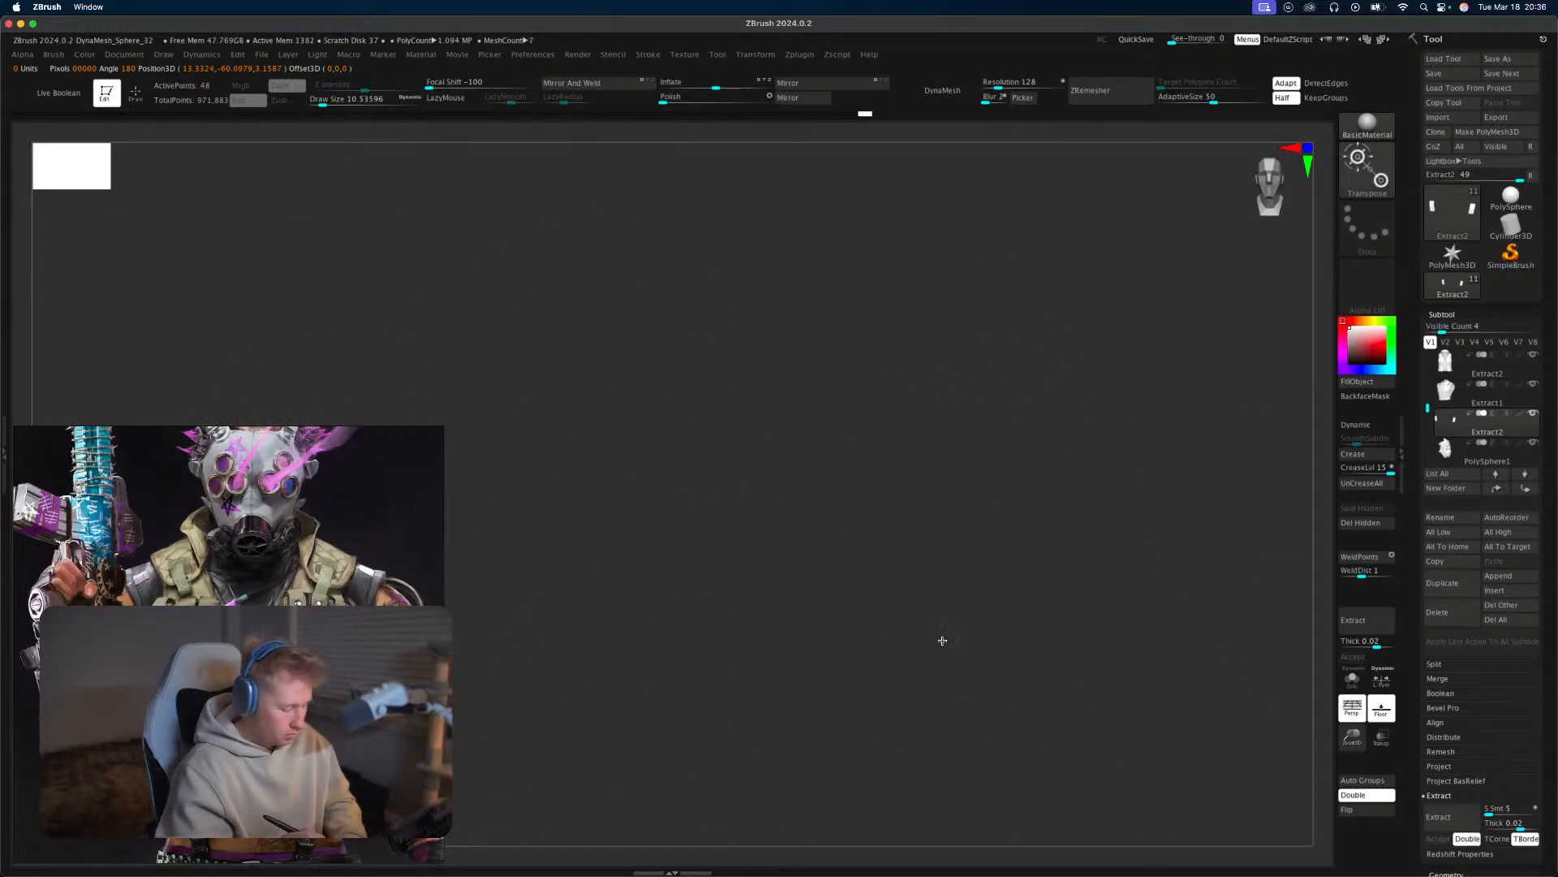
pyautogui.press('f')
pyautogui.press('f')
pyautogui.press('super+shift+z')
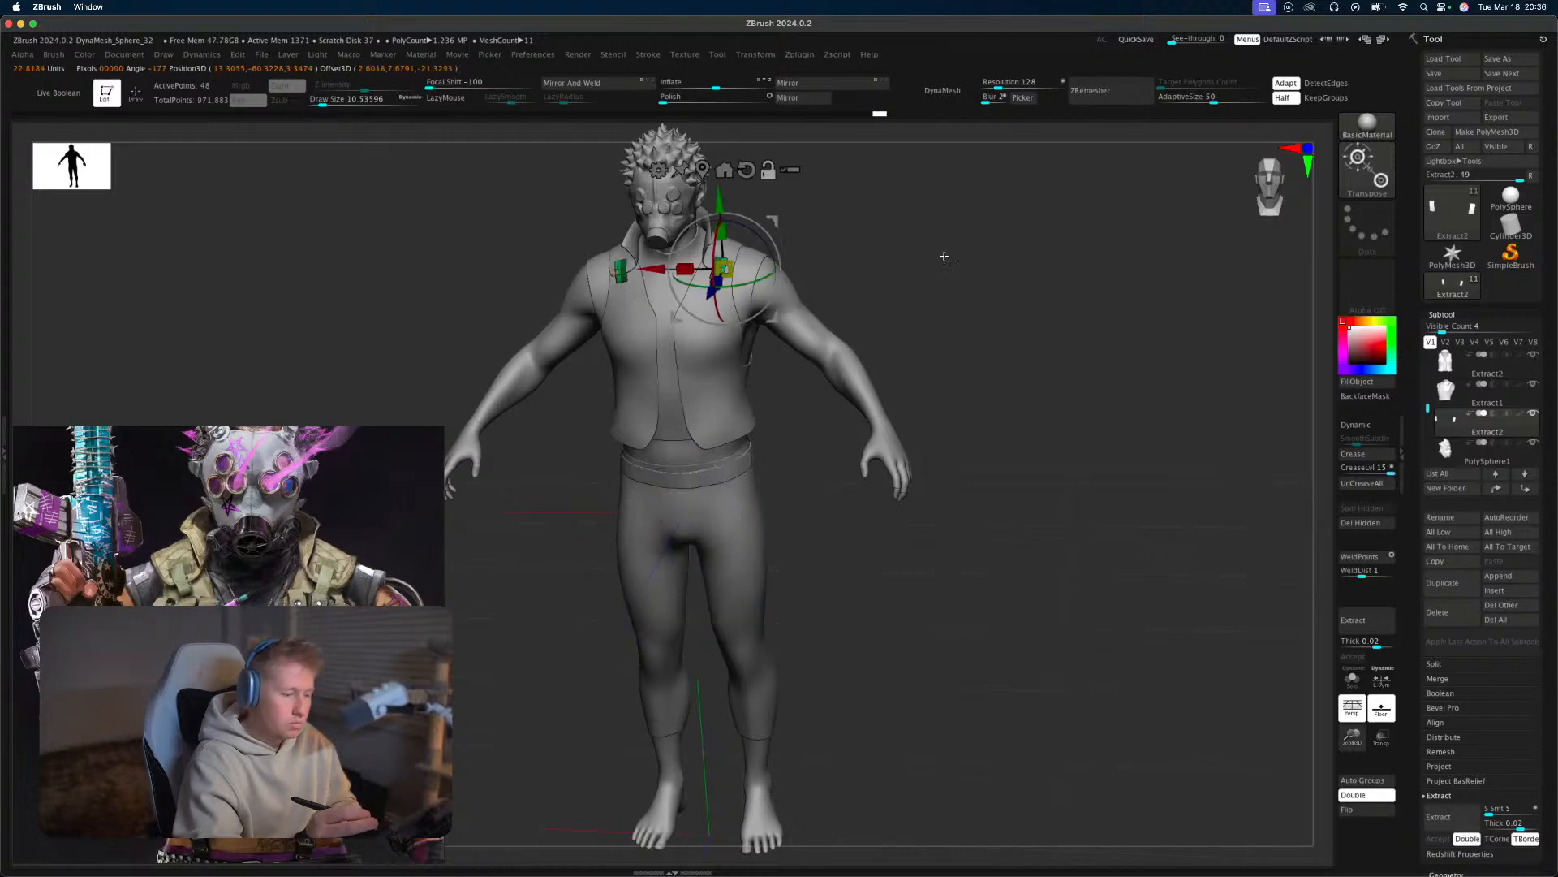
pyautogui.keyDown('ctrl'); pyautogui.moveTo(942, 254); pyautogui.dragTo(885, 331, button='right'); pyautogui.keyUp('ctrl')
pyautogui.moveTo(652, 269); pyautogui.dragTo(650, 269)
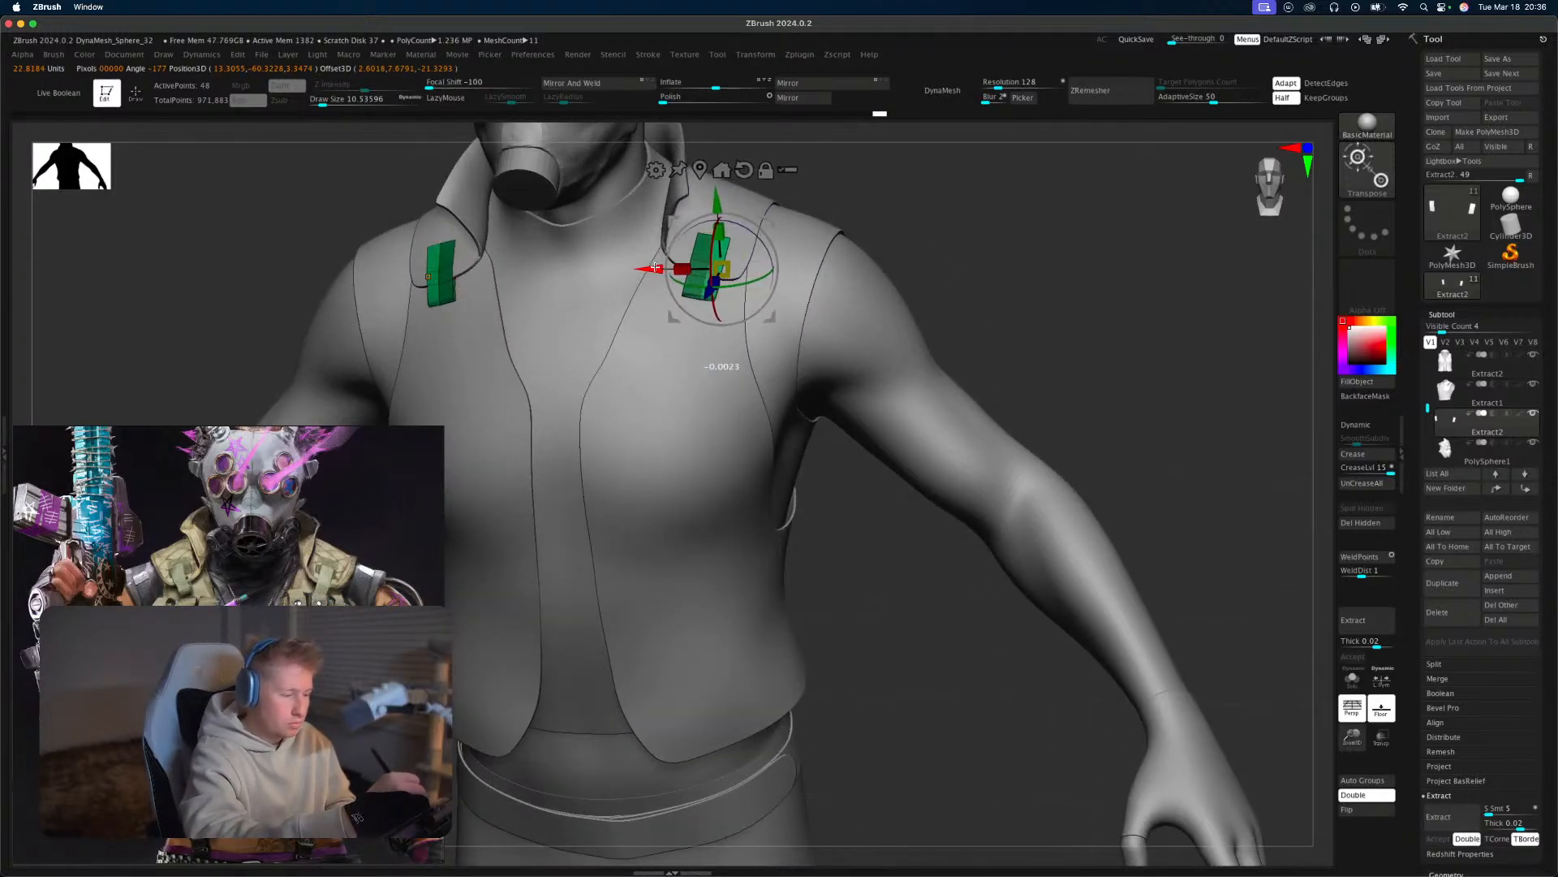
# Invert the mask, add the middle edge loop to it and move the neck-side edges inward to narrow the straps.
pyautogui.press('q')
pyautogui.keyDown('ctrl'); pyautogui.moveTo(966, 231); pyautogui.dragTo(1074, 649, button='right'); pyautogui.keyUp('ctrl')
pyautogui.keyDown('ctrl'); pyautogui.click(1260, 382); pyautogui.keyUp('ctrl')
pyautogui.press('w')
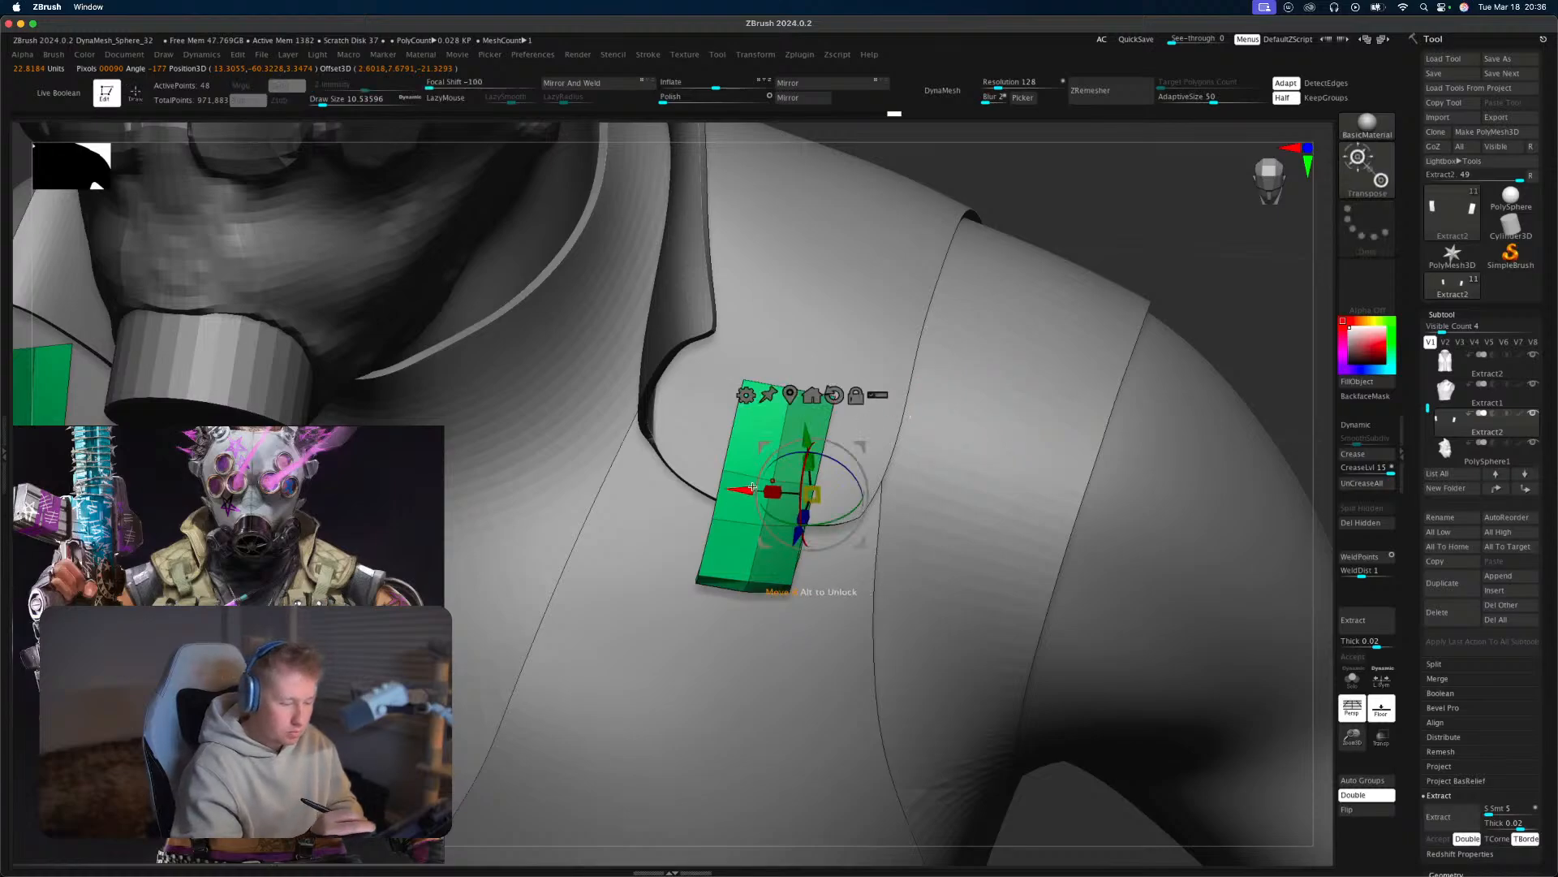
pyautogui.moveTo(751, 491); pyautogui.dragTo(746, 491)
pyautogui.press('q')
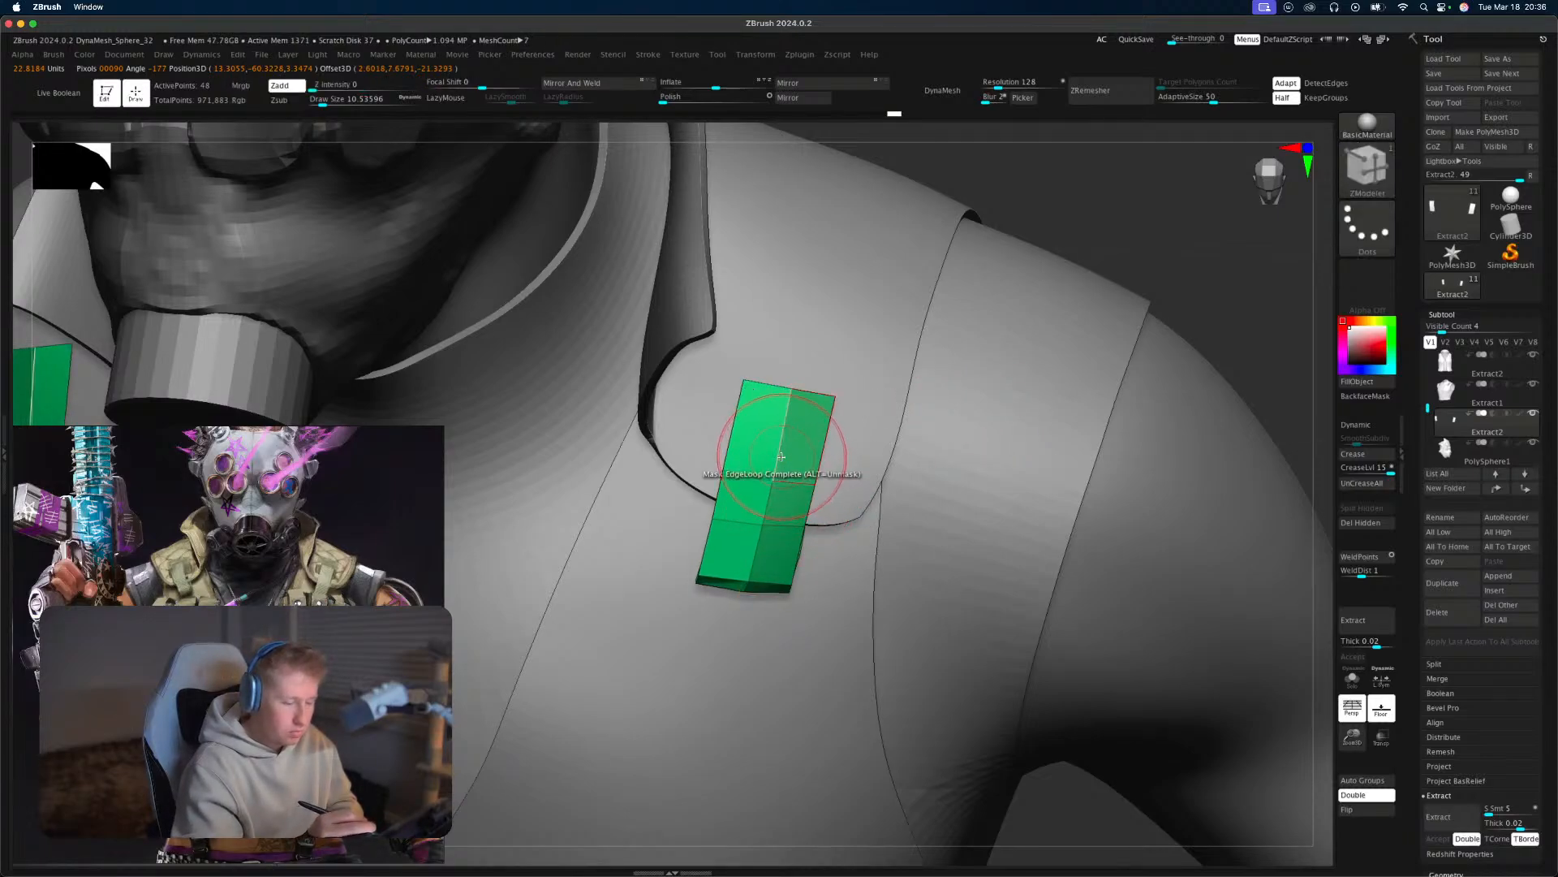
pyautogui.click(780, 455)
pyautogui.press('w')
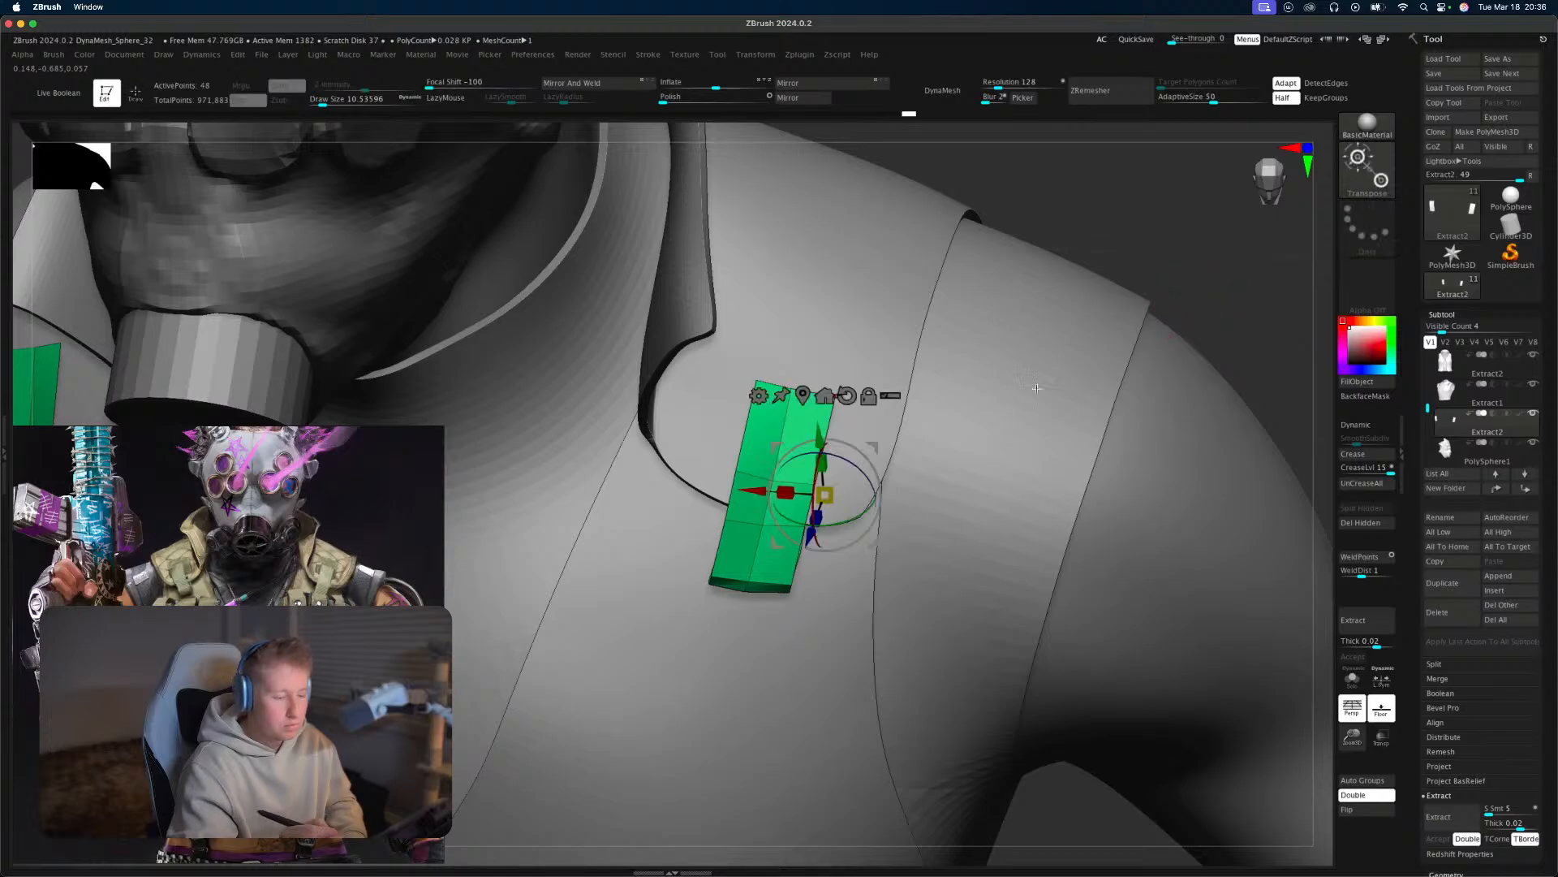
pyautogui.keyDown('ctrl'); pyautogui.moveTo(779, 484); pyautogui.dragTo(912, 357, button='right'); pyautogui.keyUp('ctrl')
pyautogui.press('q')
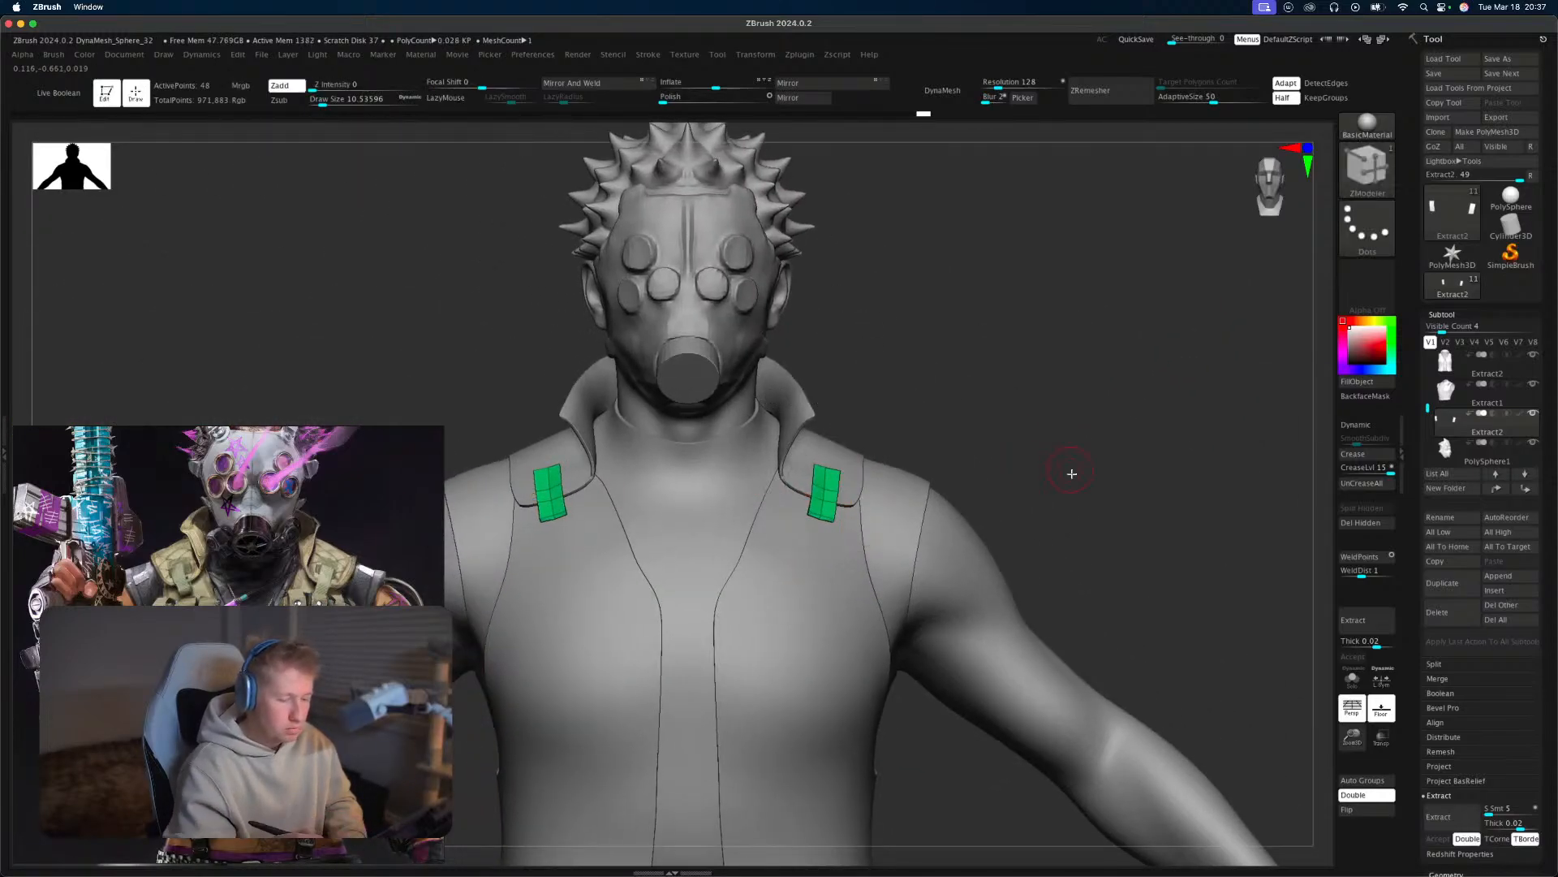
# Switch to the Move brush and enable Dynamic Subdivision on the straps with a crease level of 2.
pyautogui.keyDown('ctrl'); pyautogui.moveTo(1085, 479); pyautogui.dragTo(1140, 424, button='right'); pyautogui.keyUp('ctrl')
pyautogui.press('b')
pyautogui.press('m')
pyautogui.press('v')
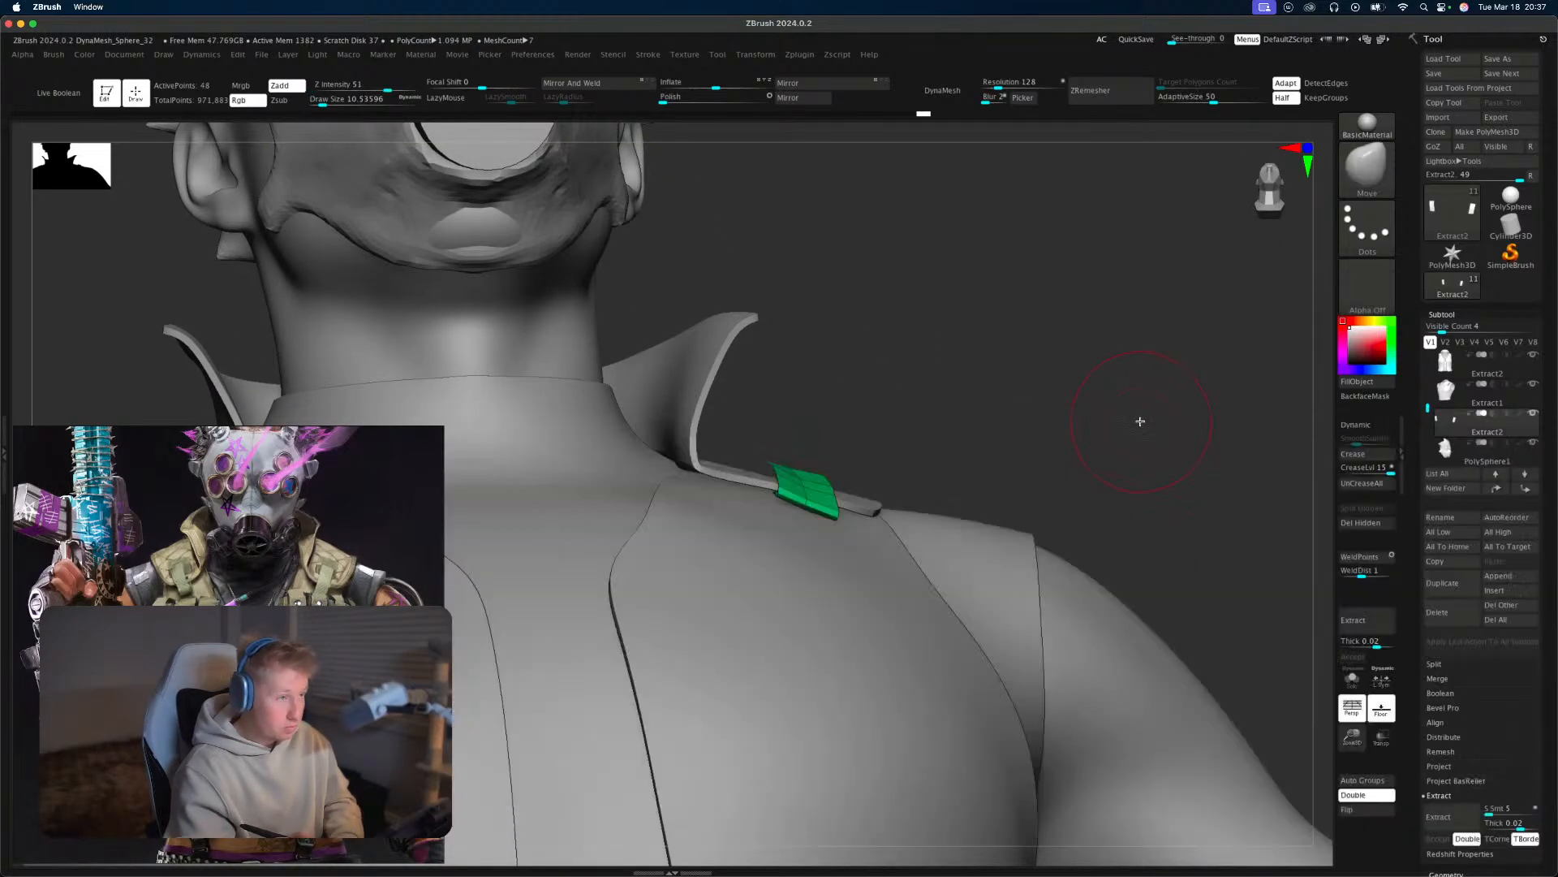
pyautogui.moveTo(1045, 420)
pyautogui.mouseDown(button='right')
pyautogui.moveTo(1008, 435)
pyautogui.moveTo(974, 400)
pyautogui.moveTo(897, 427)
pyautogui.moveTo(914, 436)
pyautogui.mouseUp(button='right')
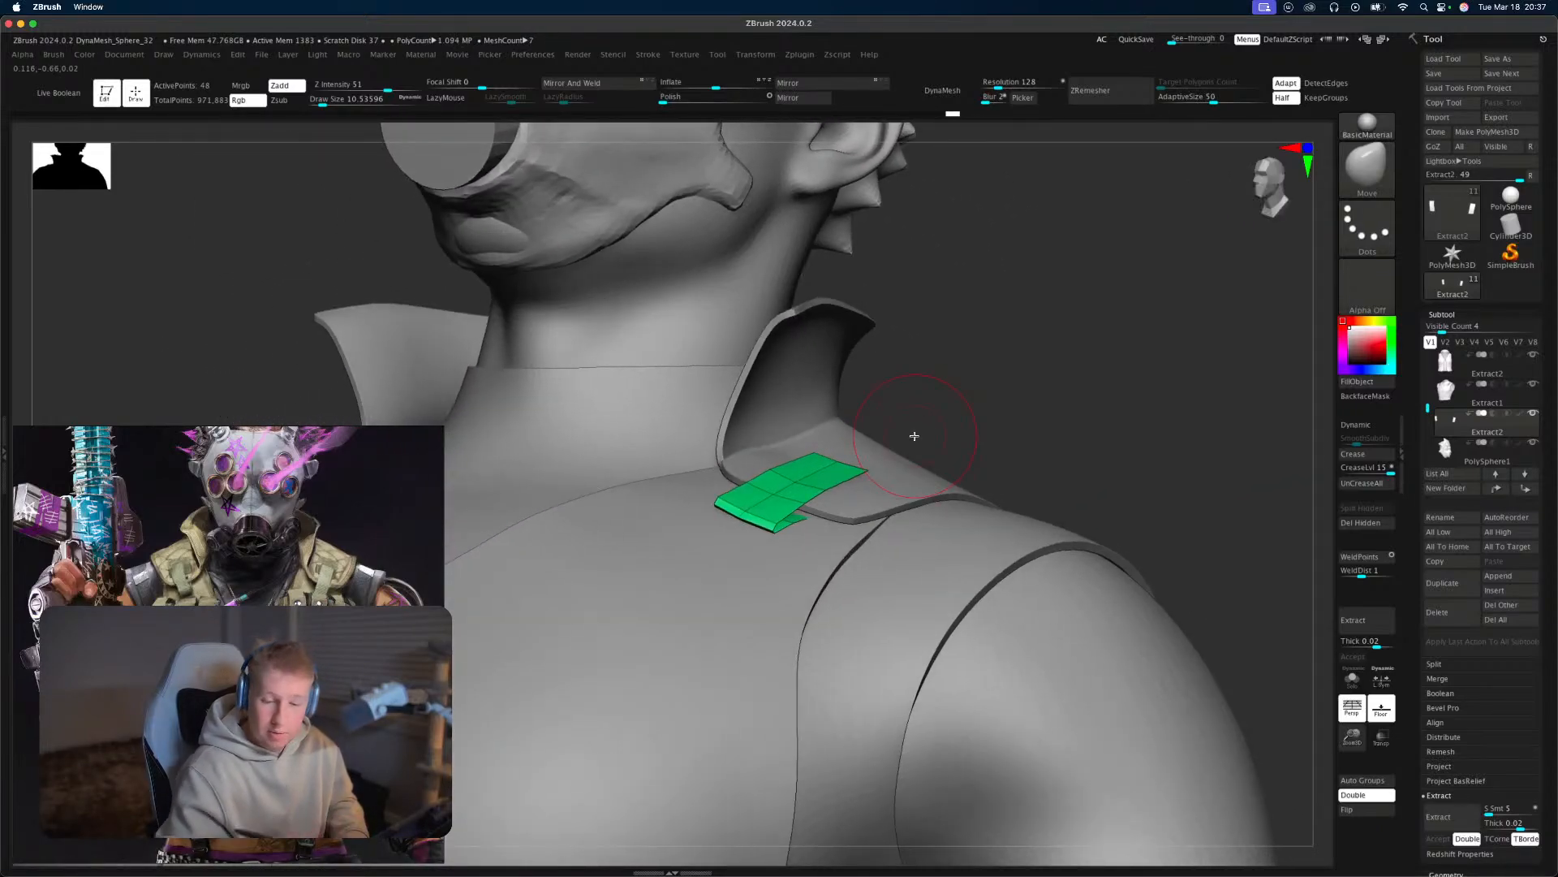
pyautogui.press('d')
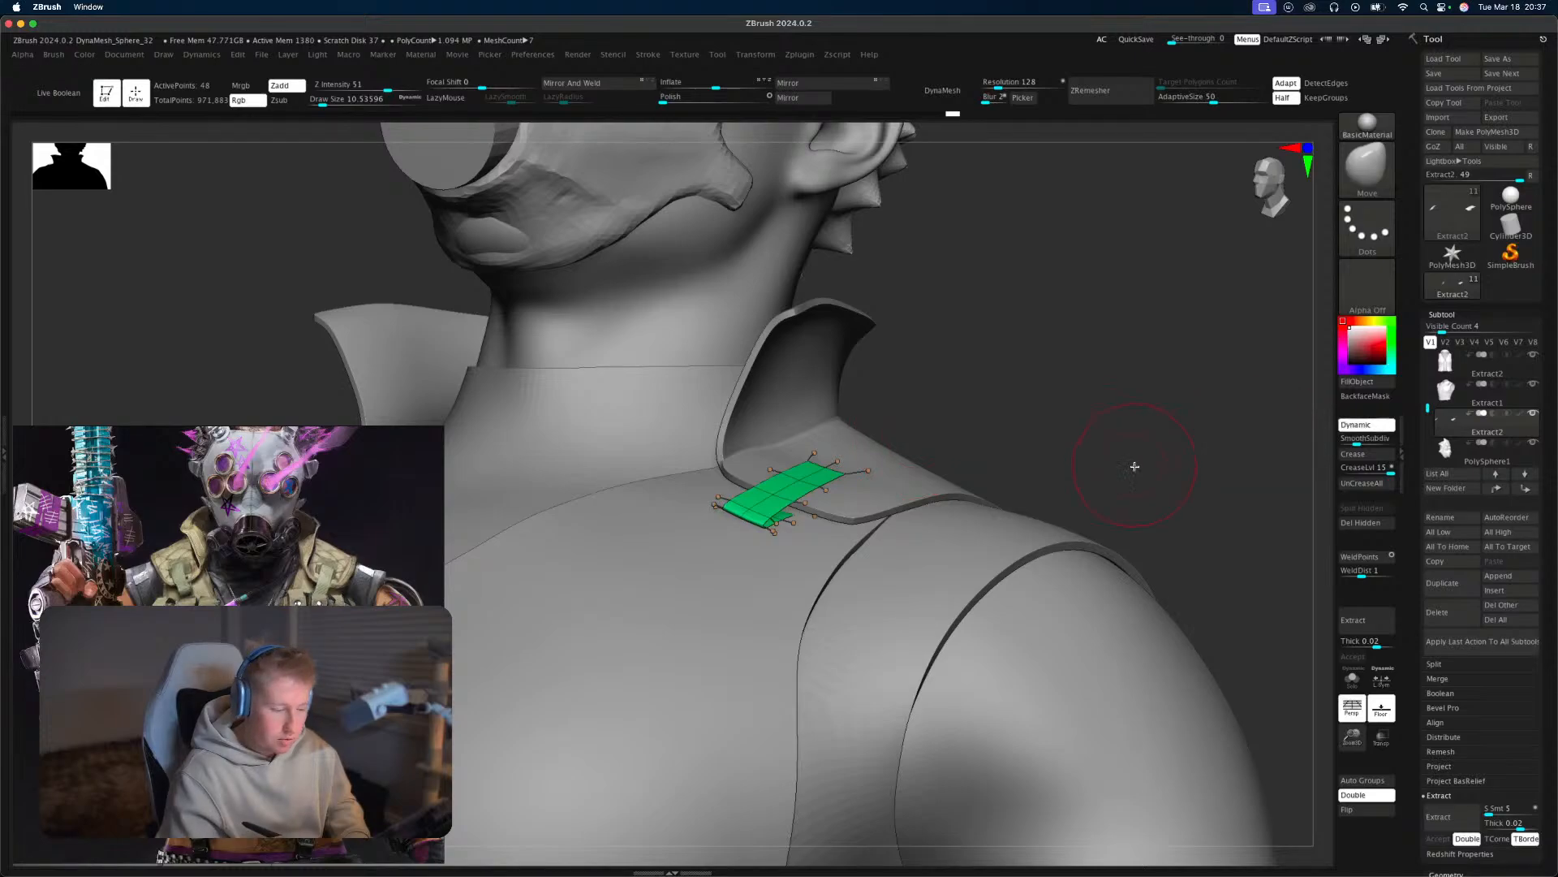
pyautogui.moveTo(1135, 467)
pyautogui.mouseDown(button='right')
pyautogui.moveTo(1137, 522)
pyautogui.moveTo(1152, 489)
pyautogui.mouseUp(button='right')
pyautogui.moveTo(1363, 469); pyautogui.dragTo(1349, 469)
pyautogui.moveTo(1260, 461); pyautogui.dragTo(1256, 411, button='right')
# Set the straps' Dynamic Subdiv thickness to 0.001.
pyautogui.scroll(-10, 1518, 487)
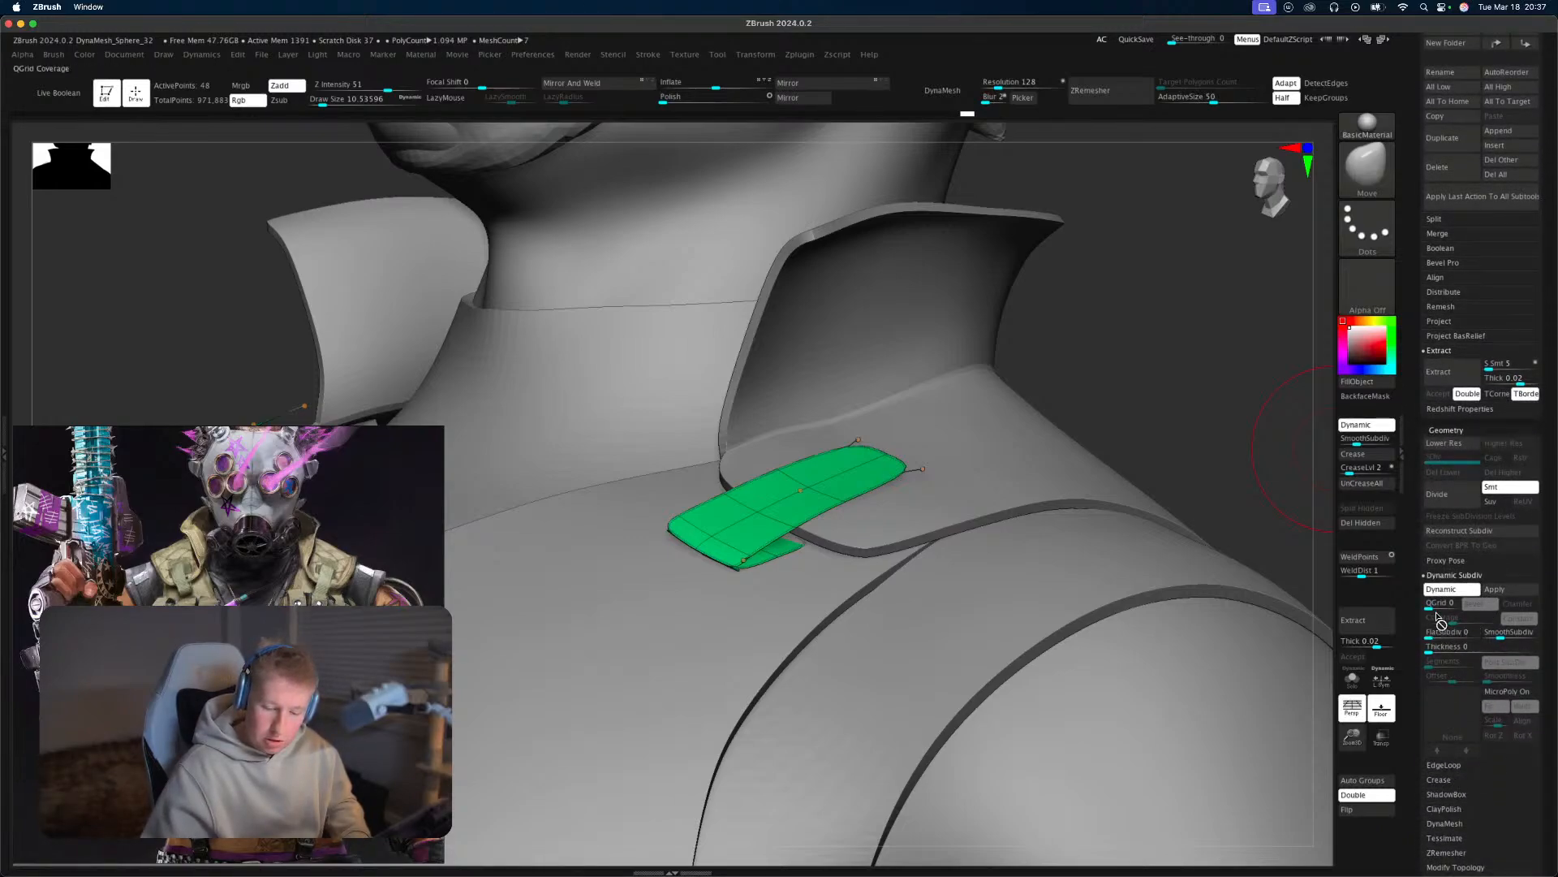
pyautogui.click(1430, 651)
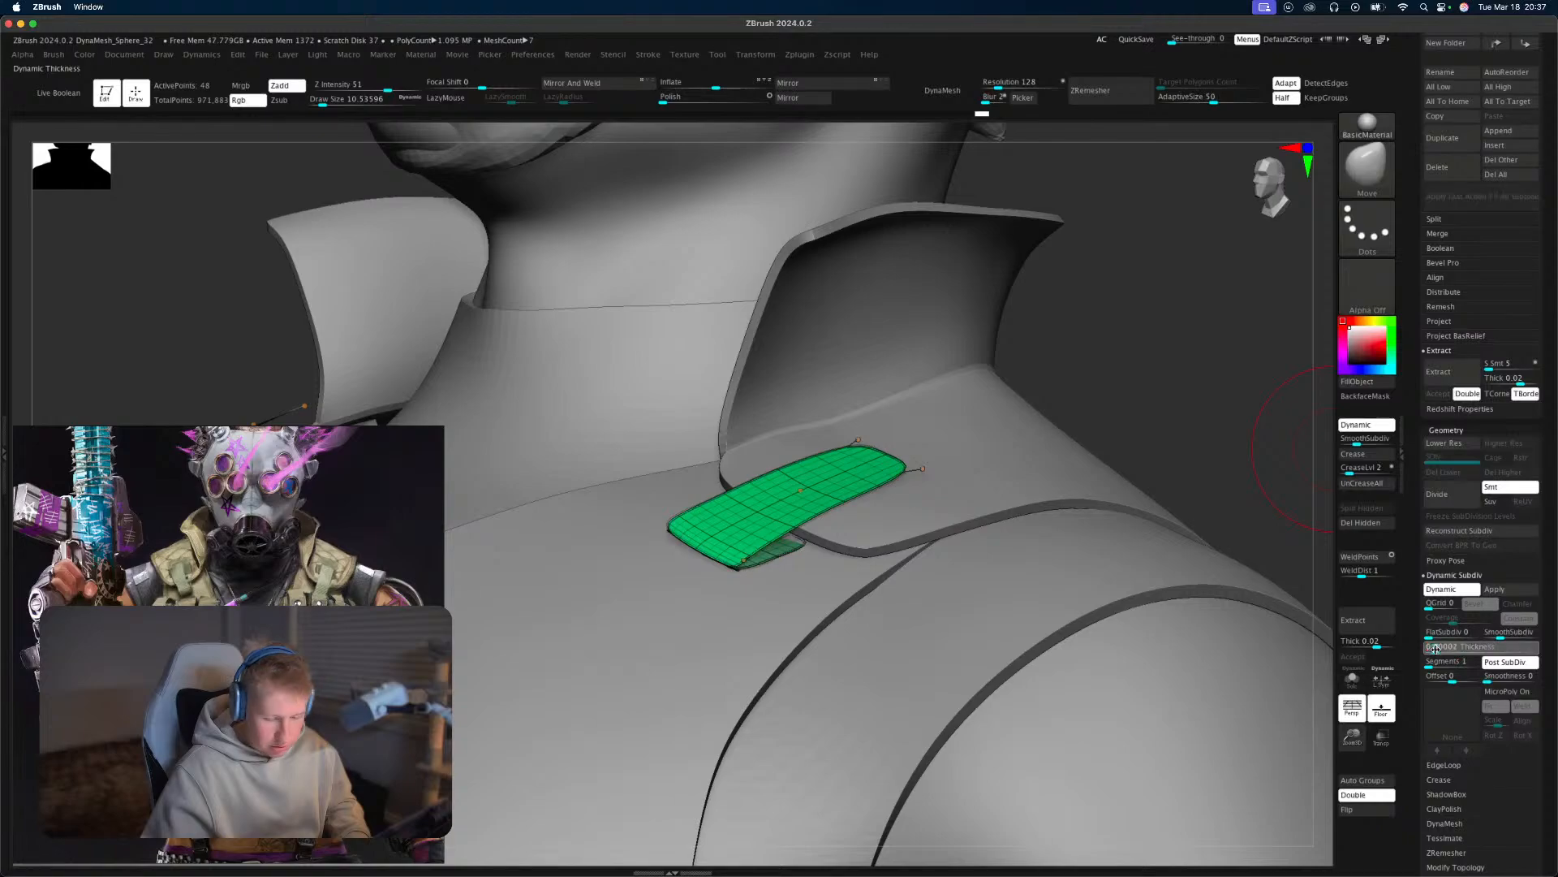
pyautogui.moveTo(1446, 655); pyautogui.dragTo(1447, 654)
pyautogui.click(1447, 653)
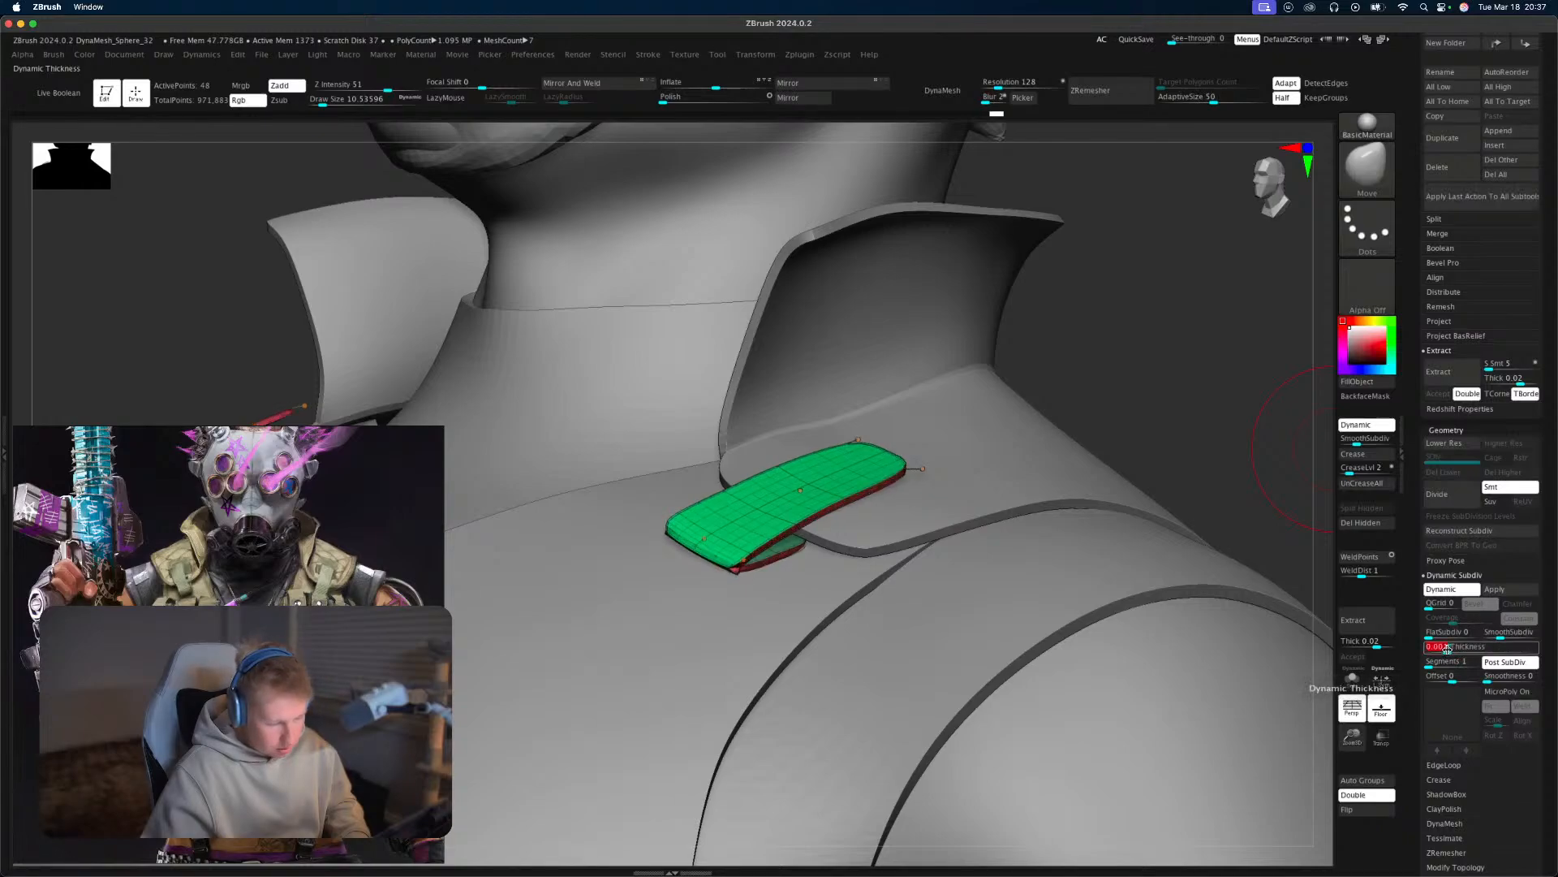
# Switch to the ZModeler brush and set its edge action to Crease with the single Edge target for the straps.
pyautogui.moveTo(1278, 524); pyautogui.dragTo(1036, 421, button='right')
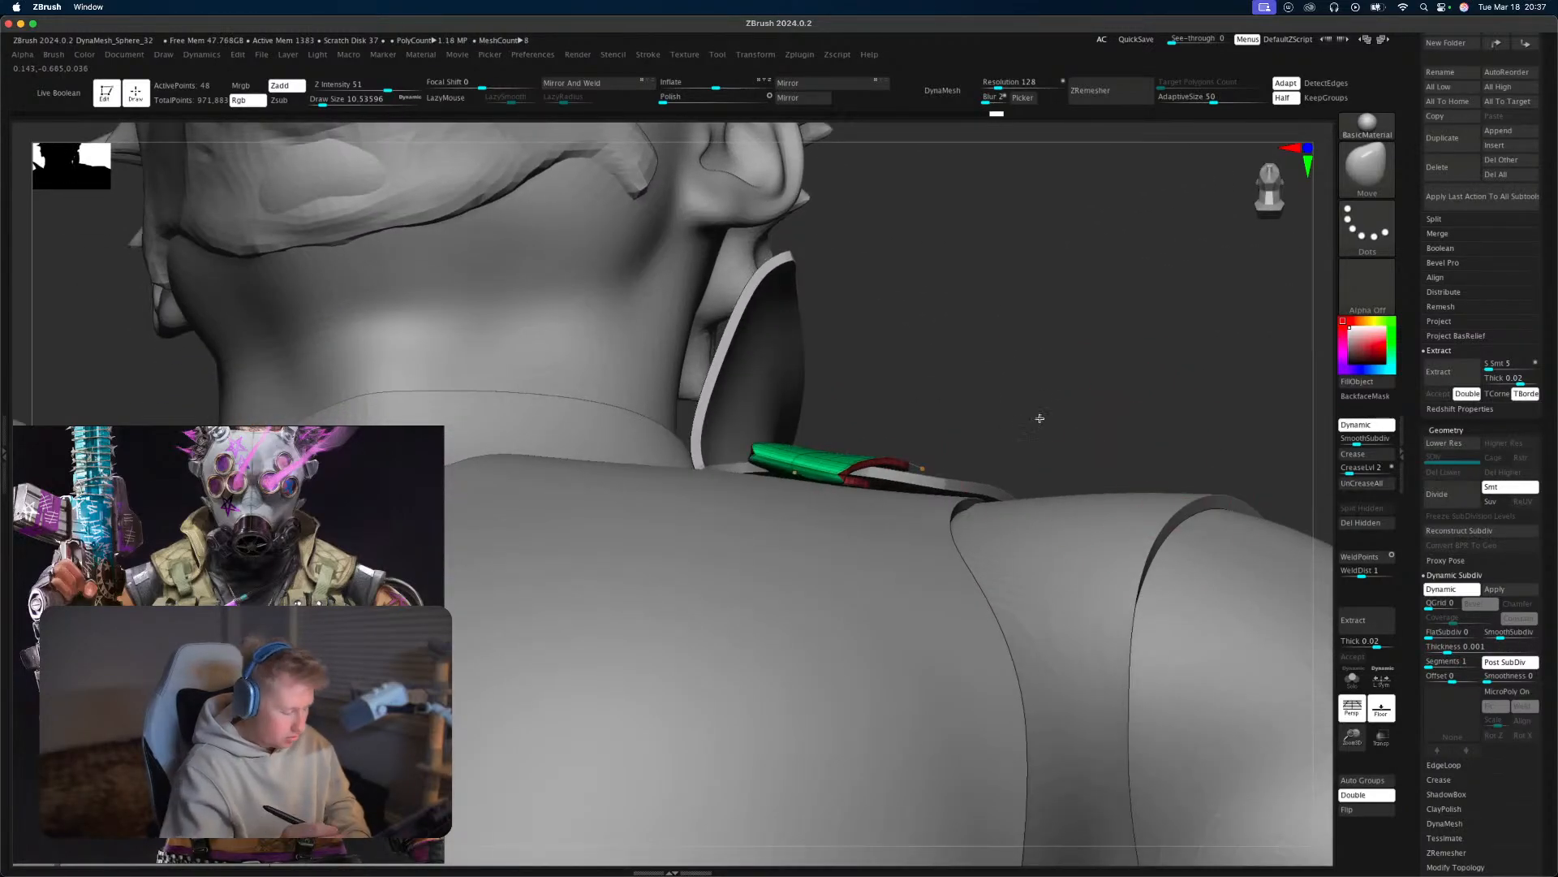
pyautogui.press('space')
pyautogui.press('b')
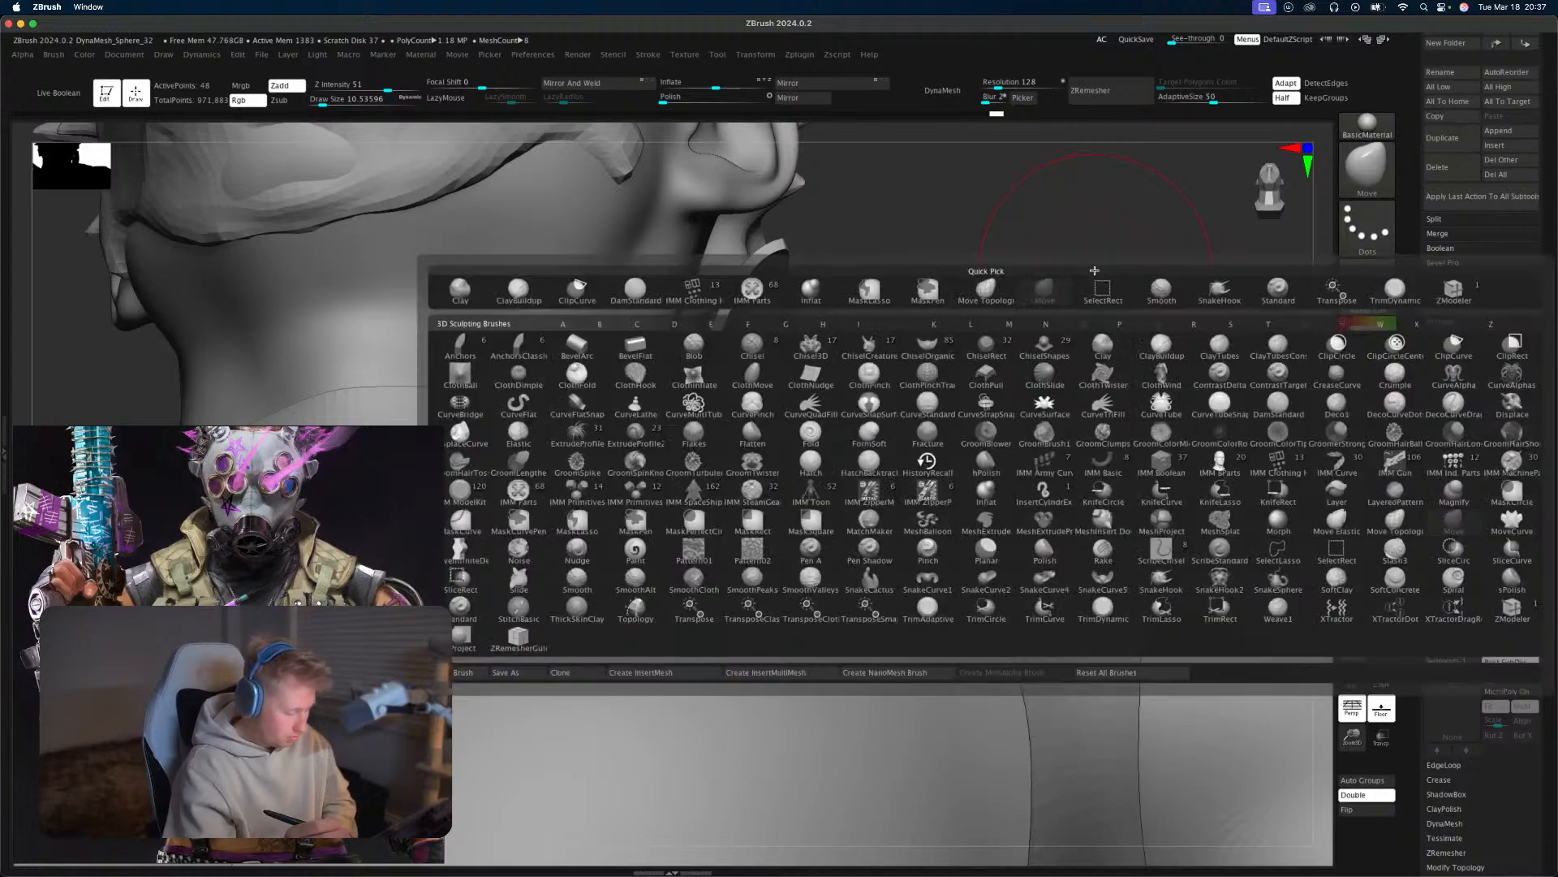
pyautogui.press('z')
pyautogui.press('m')
pyautogui.press('space')
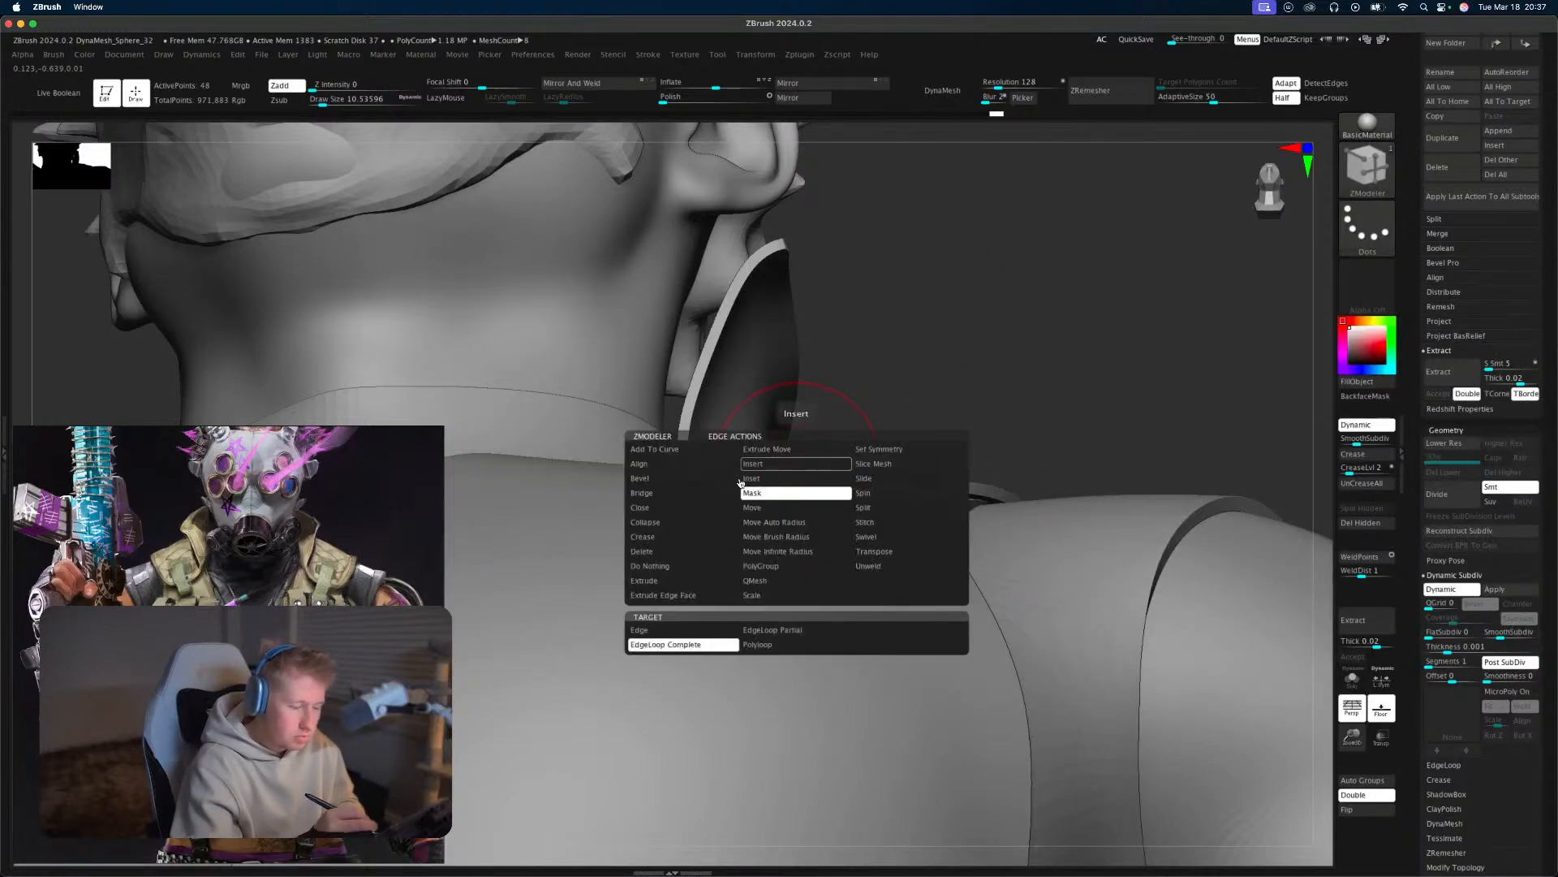
pyautogui.click(682, 535)
pyautogui.click(682, 626)
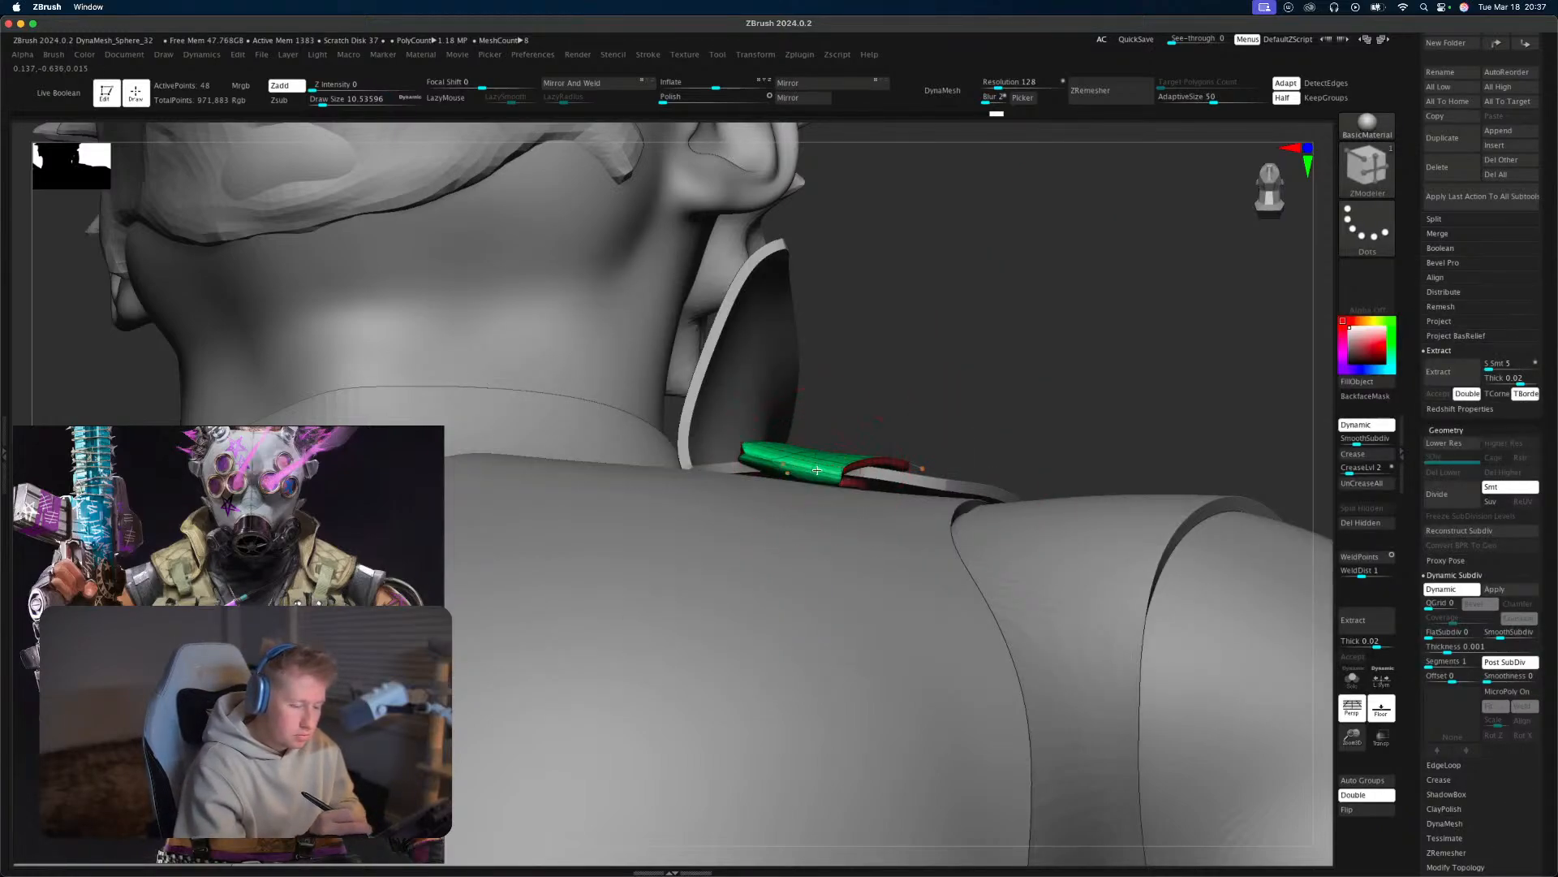
pyautogui.moveTo(816, 470); pyautogui.dragTo(943, 396, button='right')
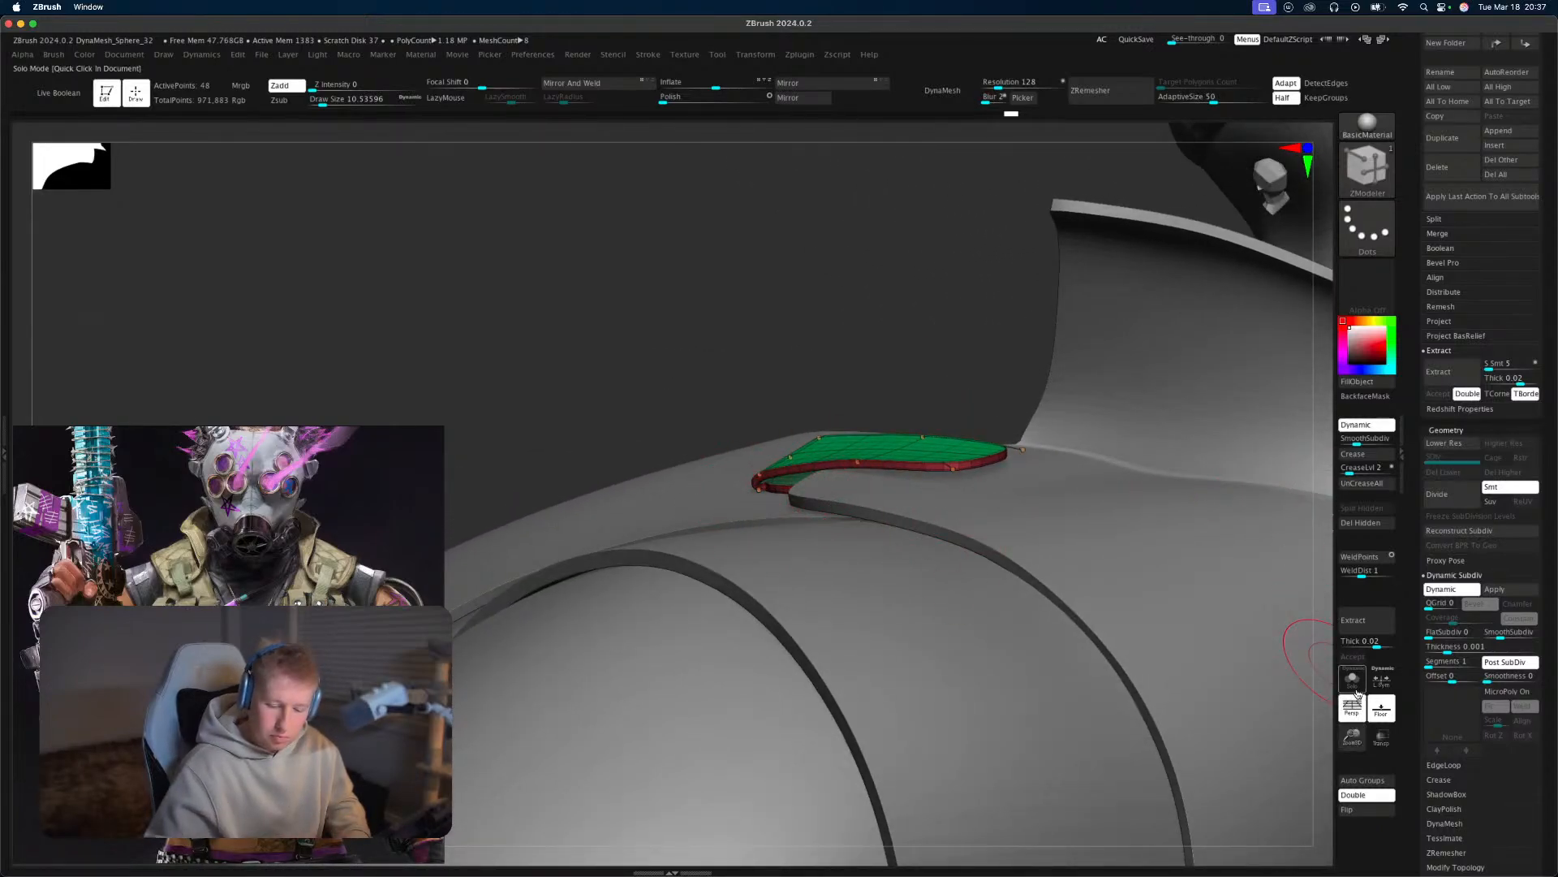
# Isolate the straps with the polyframe hidden to check their shape, and show the rest of the character again.
pyautogui.click(1353, 682)
pyautogui.moveTo(1200, 626); pyautogui.dragTo(1184, 410, button='right')
pyautogui.hotkey('shift', 'f')
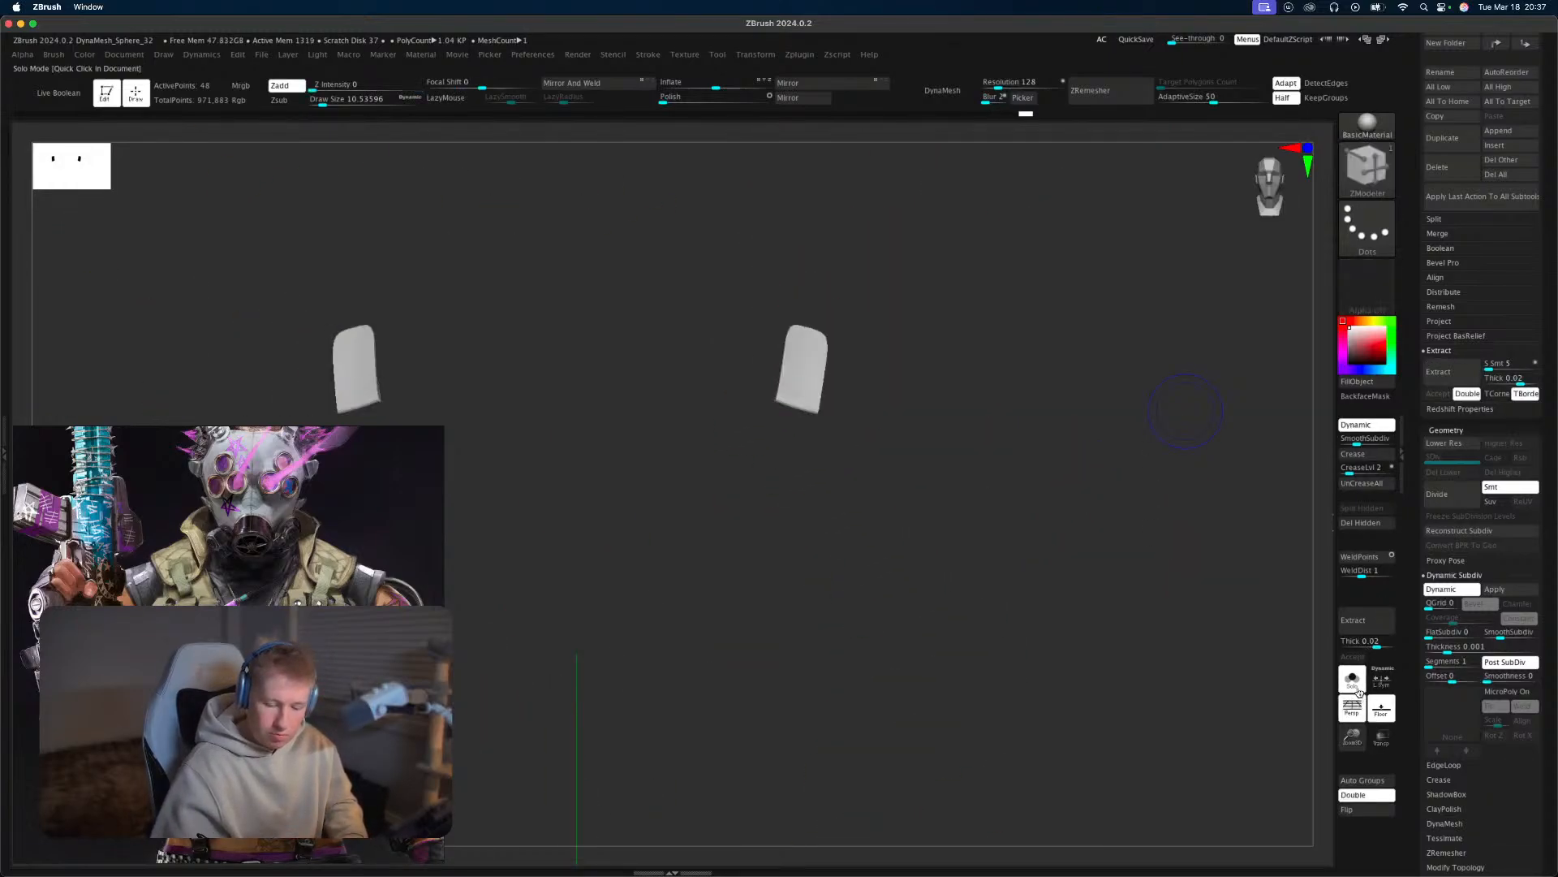
pyautogui.click(1355, 685)
pyautogui.press('f')
pyautogui.moveTo(1074, 358); pyautogui.dragTo(1280, 841, button='right')
pyautogui.keyDown('alt'); pyautogui.moveTo(1058, 543); pyautogui.dragTo(984, 672, button='right'); pyautogui.keyUp('alt')
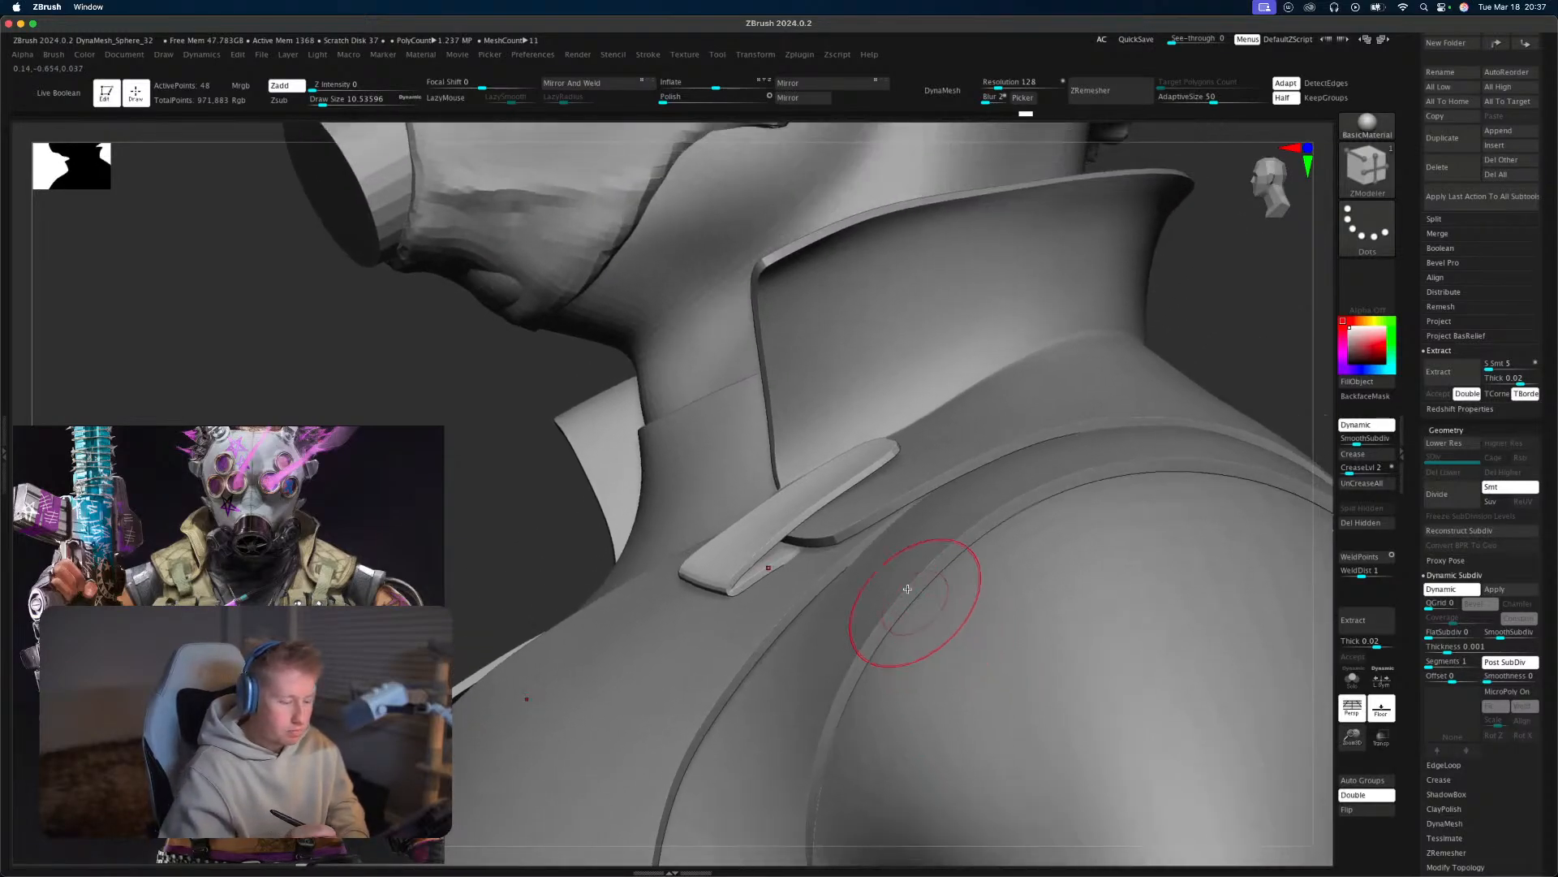
# Switch to the Move brush, enlarge its draw size and lower the straps' upper ends toward the shoulder surface.
pyautogui.moveTo(911, 592); pyautogui.dragTo(897, 582, button='right')
pyautogui.press('b')
pyautogui.press('m')
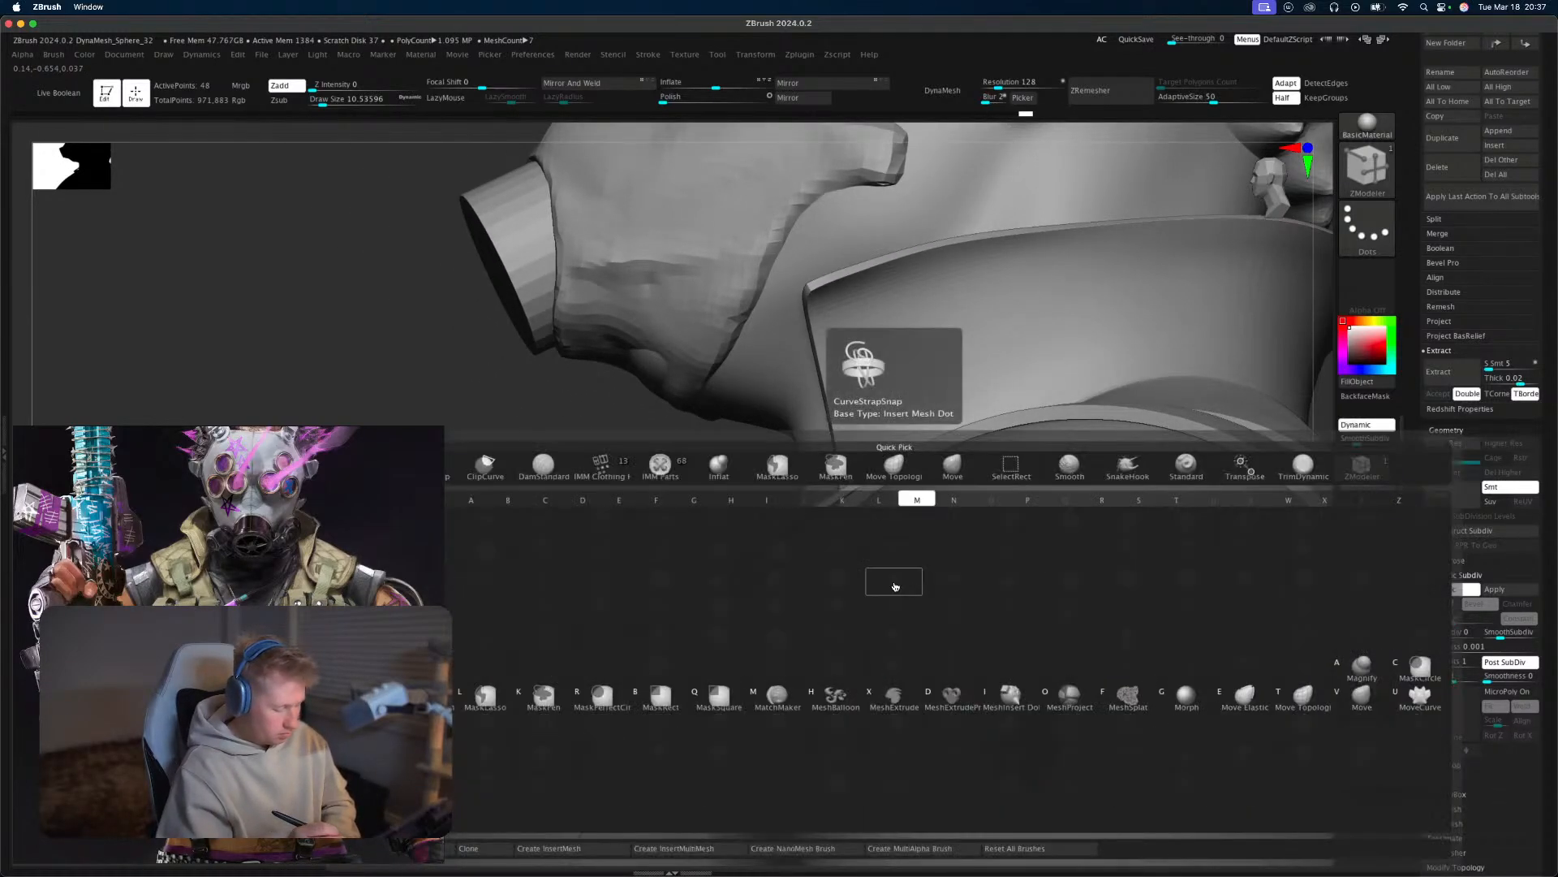
pyautogui.press('v')
pyautogui.moveTo(885, 460); pyautogui.dragTo(900, 469, button='right')
pyautogui.press('space')
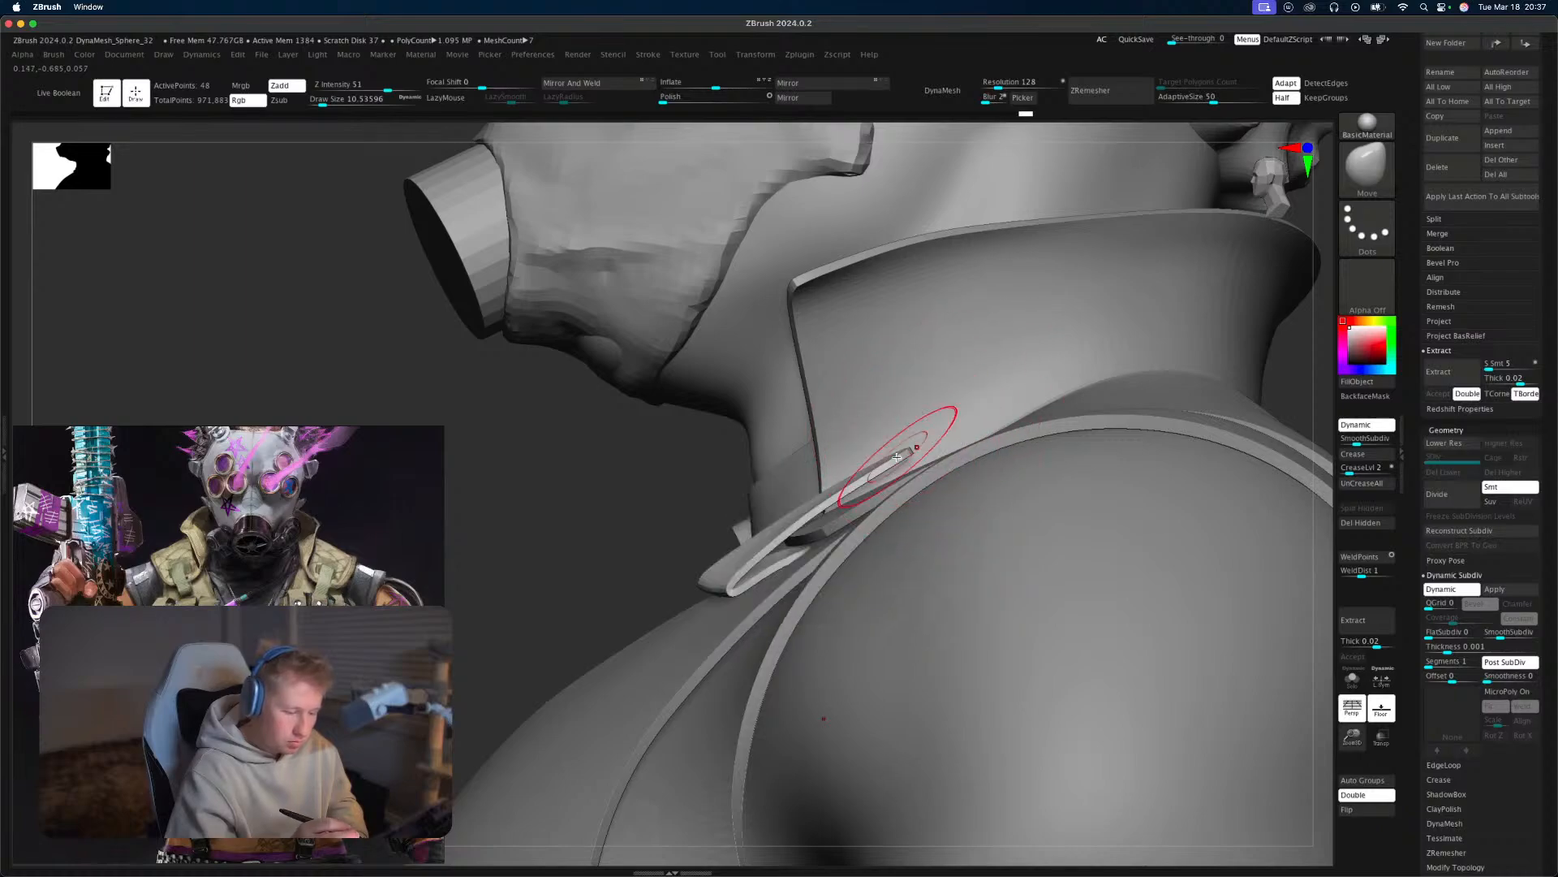
pyautogui.press('s')
pyautogui.moveTo(898, 456); pyautogui.dragTo(913, 501)
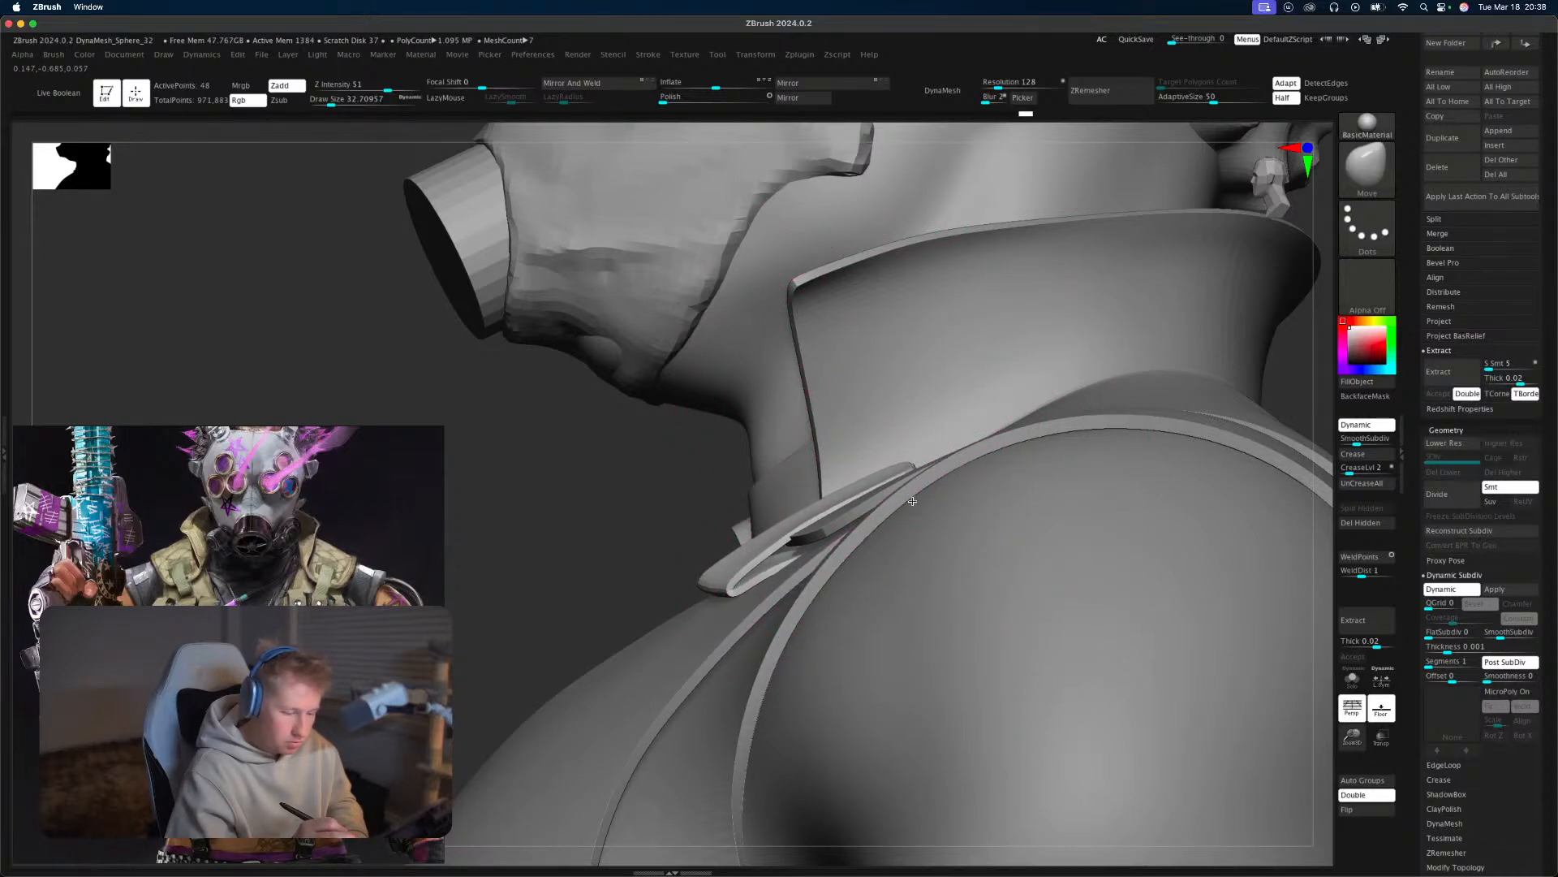
# Reduce the Move brush's draw size to about 14 and adjust how the straps' folded part sits on the shoulder.
pyautogui.moveTo(806, 533); pyautogui.dragTo(813, 483, button='right')
pyautogui.press('s')
pyautogui.moveTo(736, 574); pyautogui.dragTo(726, 575)
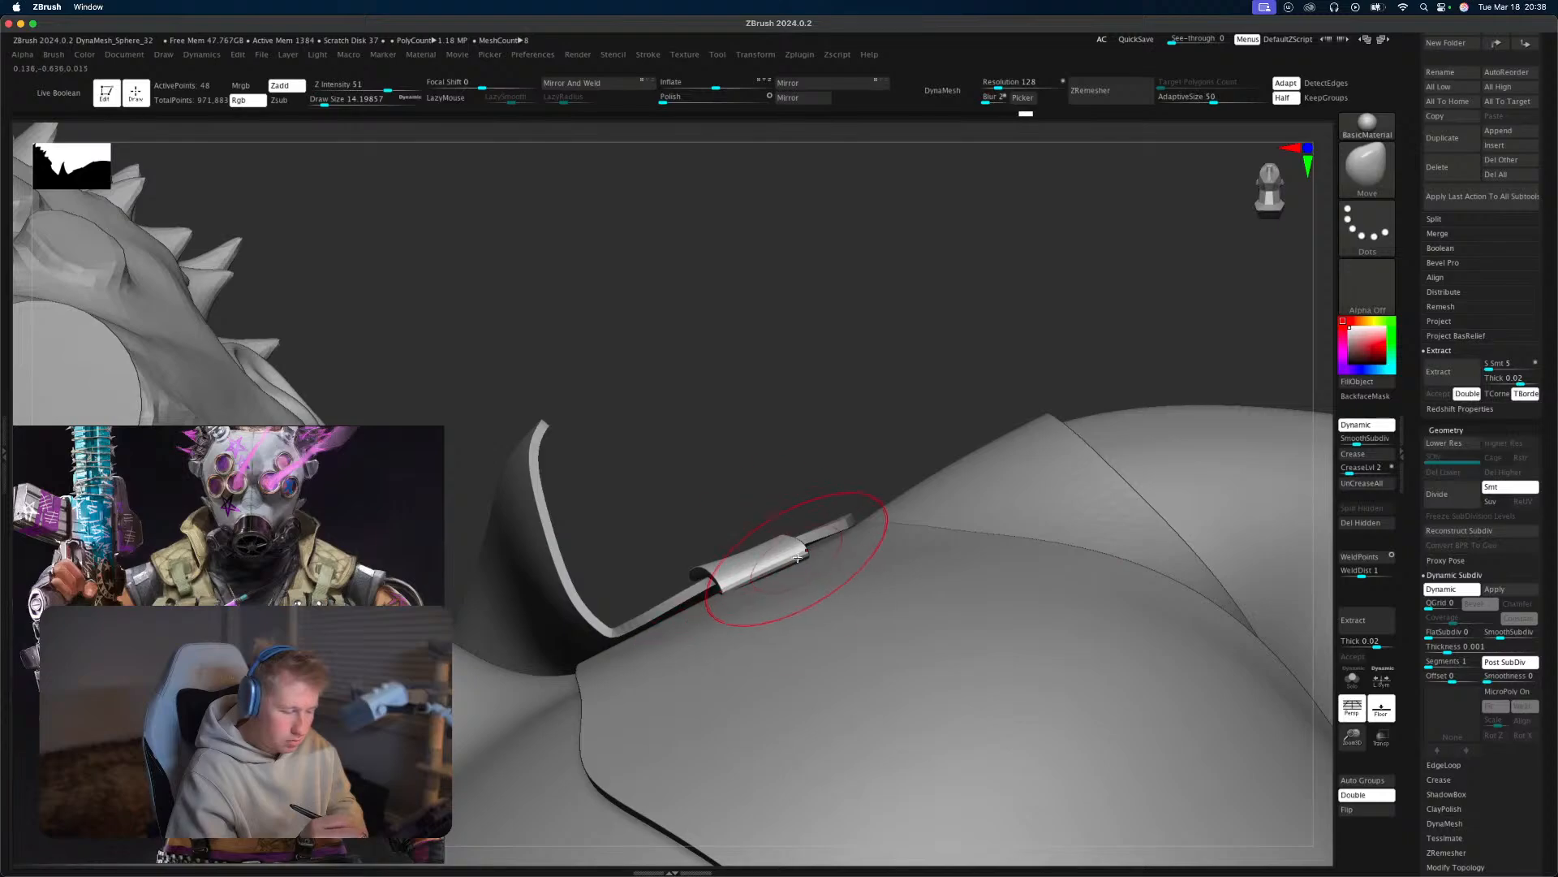
pyautogui.moveTo(737, 581)
pyautogui.mouseDown(button='right')
pyautogui.moveTo(752, 555)
pyautogui.moveTo(721, 547)
pyautogui.mouseUp(button='right')
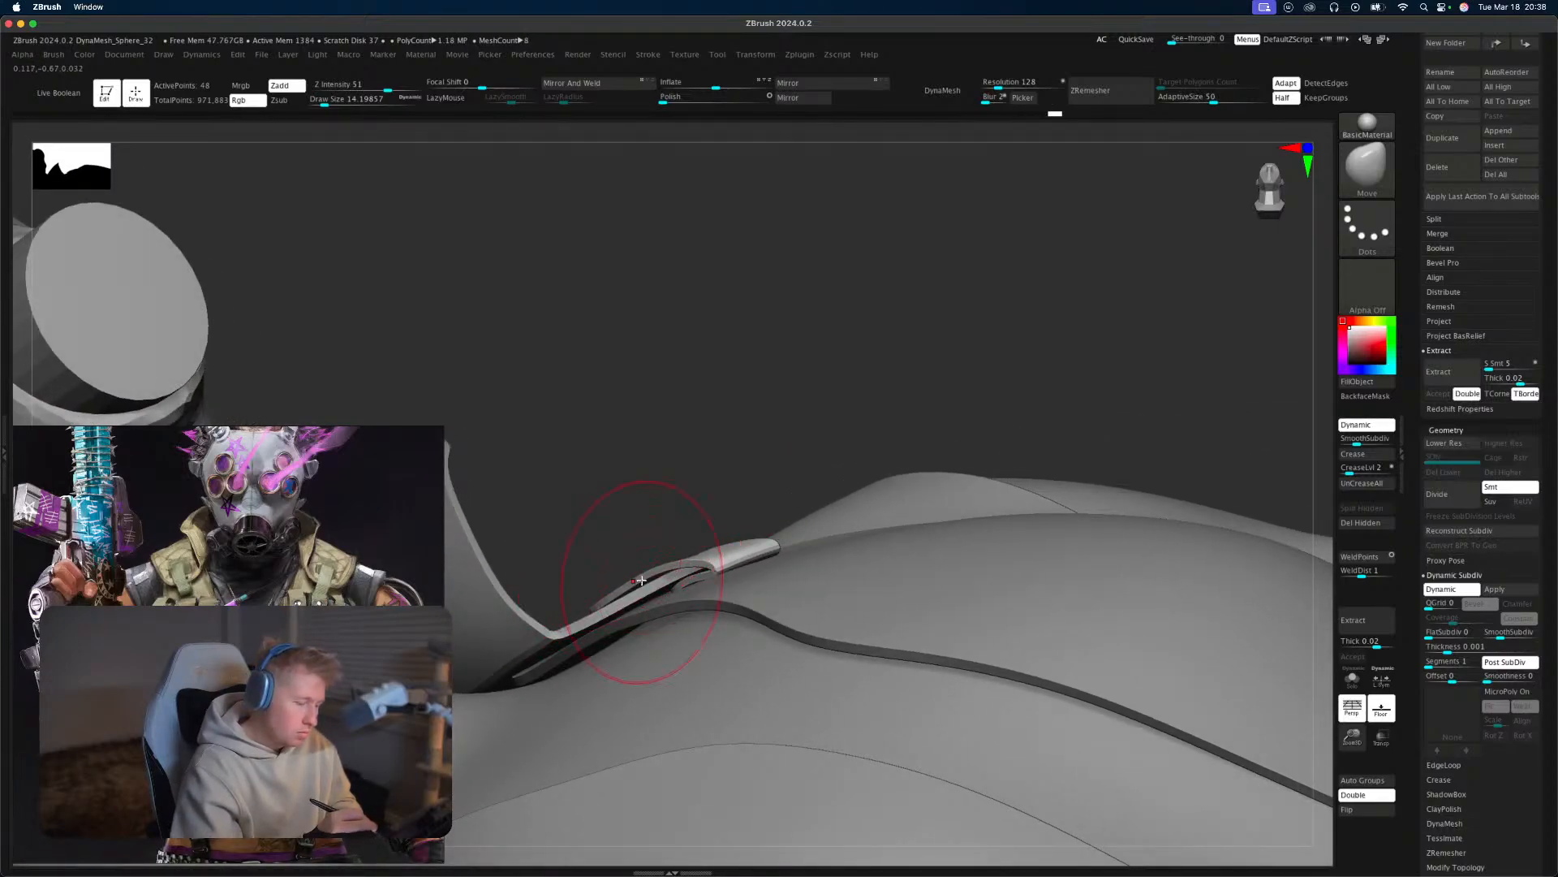
pyautogui.moveTo(854, 409); pyautogui.dragTo(817, 497, button='right')
pyautogui.moveTo(913, 280)
pyautogui.mouseDown(button='right')
pyautogui.moveTo(946, 309)
pyautogui.moveTo(941, 459)
pyautogui.moveTo(873, 421)
pyautogui.mouseUp(button='right')
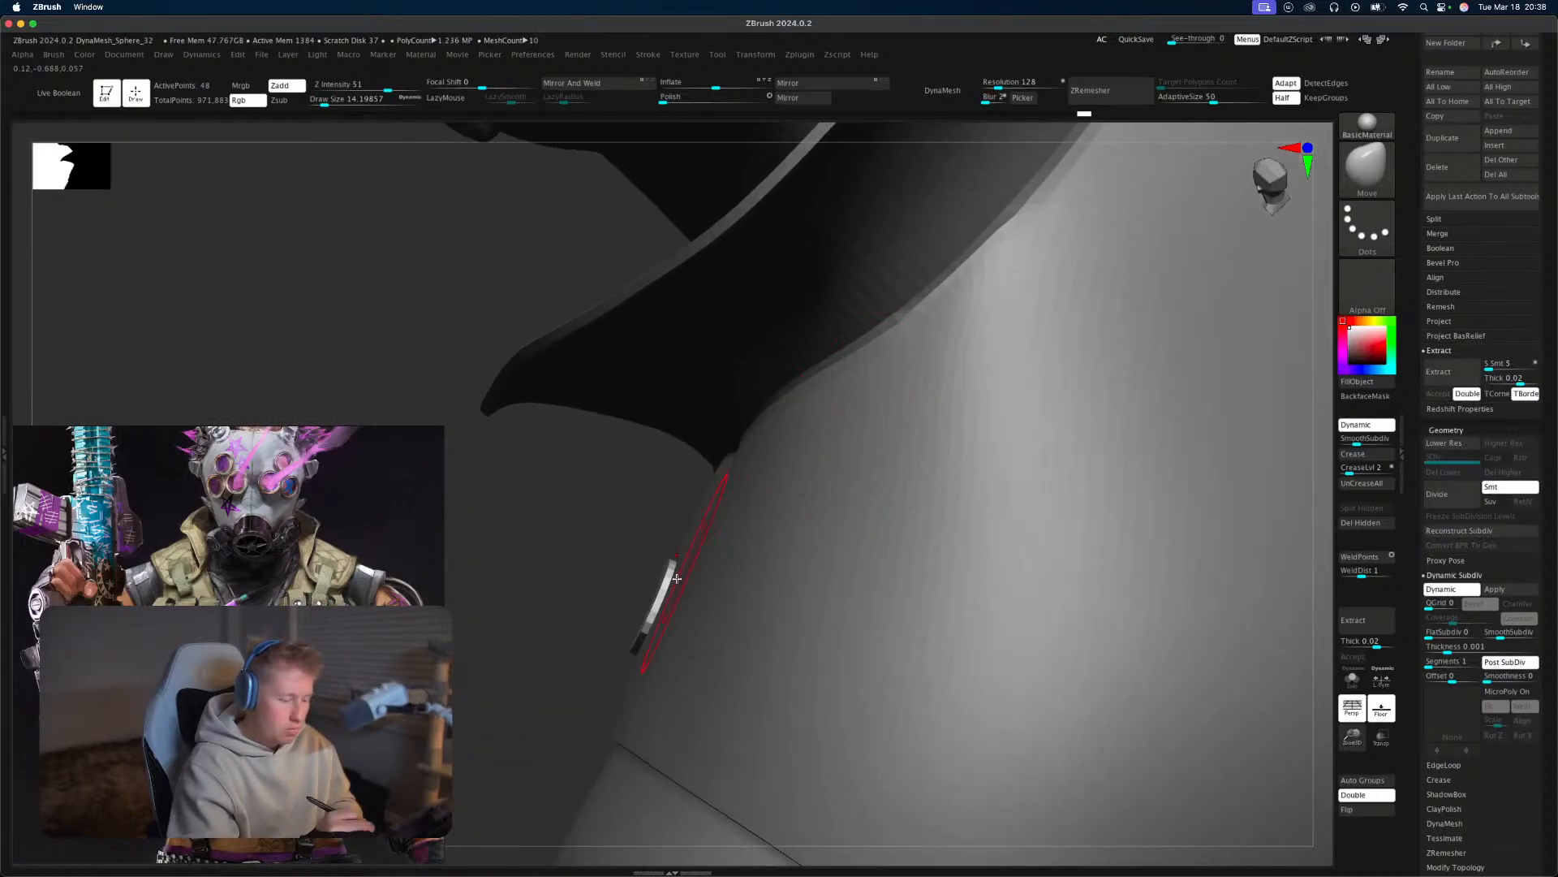
# Select the vest subtool and nudge the front opening's edges slightly inward at the chest with the Move brush.
pyautogui.keyDown('ctrl'); pyautogui.moveTo(623, 548); pyautogui.dragTo(1056, 577, button='right'); pyautogui.keyUp('ctrl')
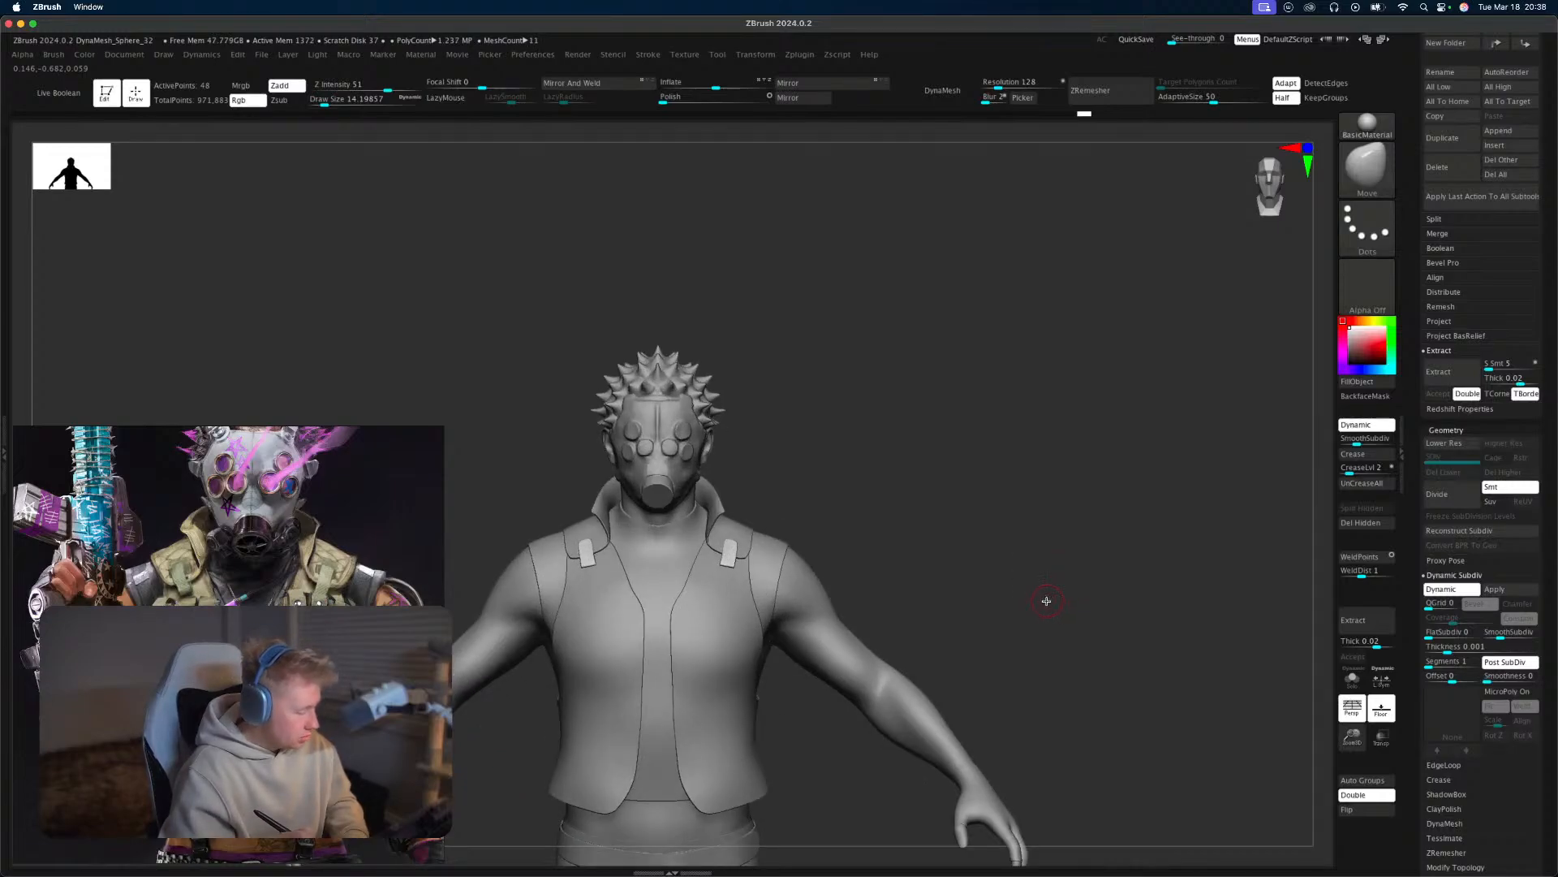
pyautogui.moveTo(1034, 605); pyautogui.dragTo(784, 588, button='right')
pyautogui.keyDown('alt'); pyautogui.click(661, 634); pyautogui.keyUp('alt')
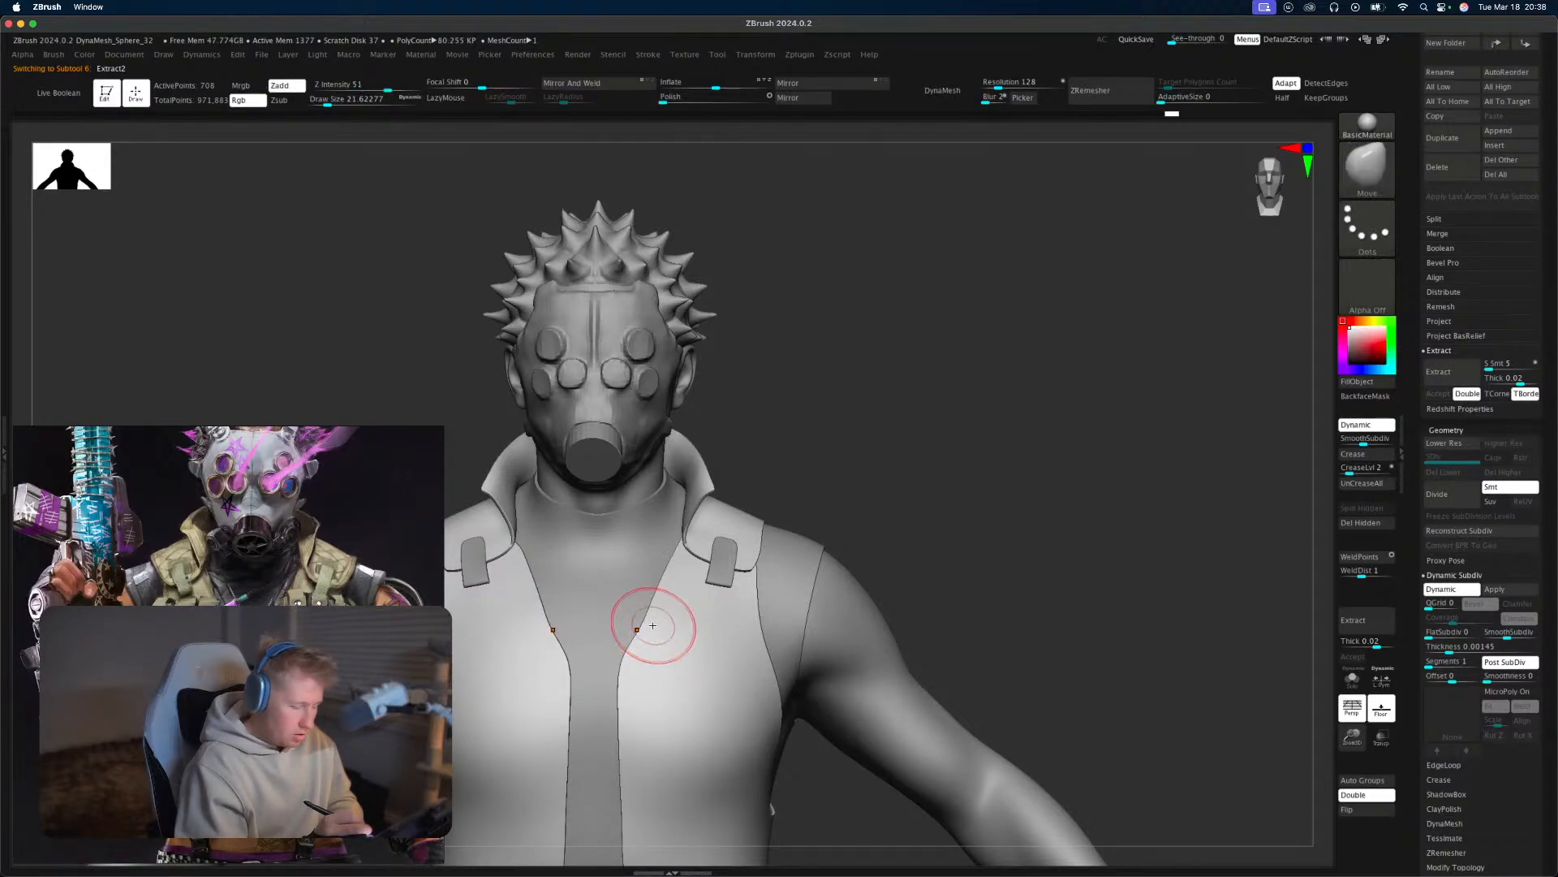
pyautogui.keyDown('ctrl'); pyautogui.moveTo(647, 626); pyautogui.dragTo(642, 588, button='right'); pyautogui.keyUp('ctrl')
pyautogui.moveTo(642, 587)
pyautogui.keyDown('alt'); pyautogui.mouseDown(button='right')
pyautogui.moveTo(801, 624)
pyautogui.moveTo(820, 708)
pyautogui.mouseUp(button='right'); pyautogui.keyUp('alt')
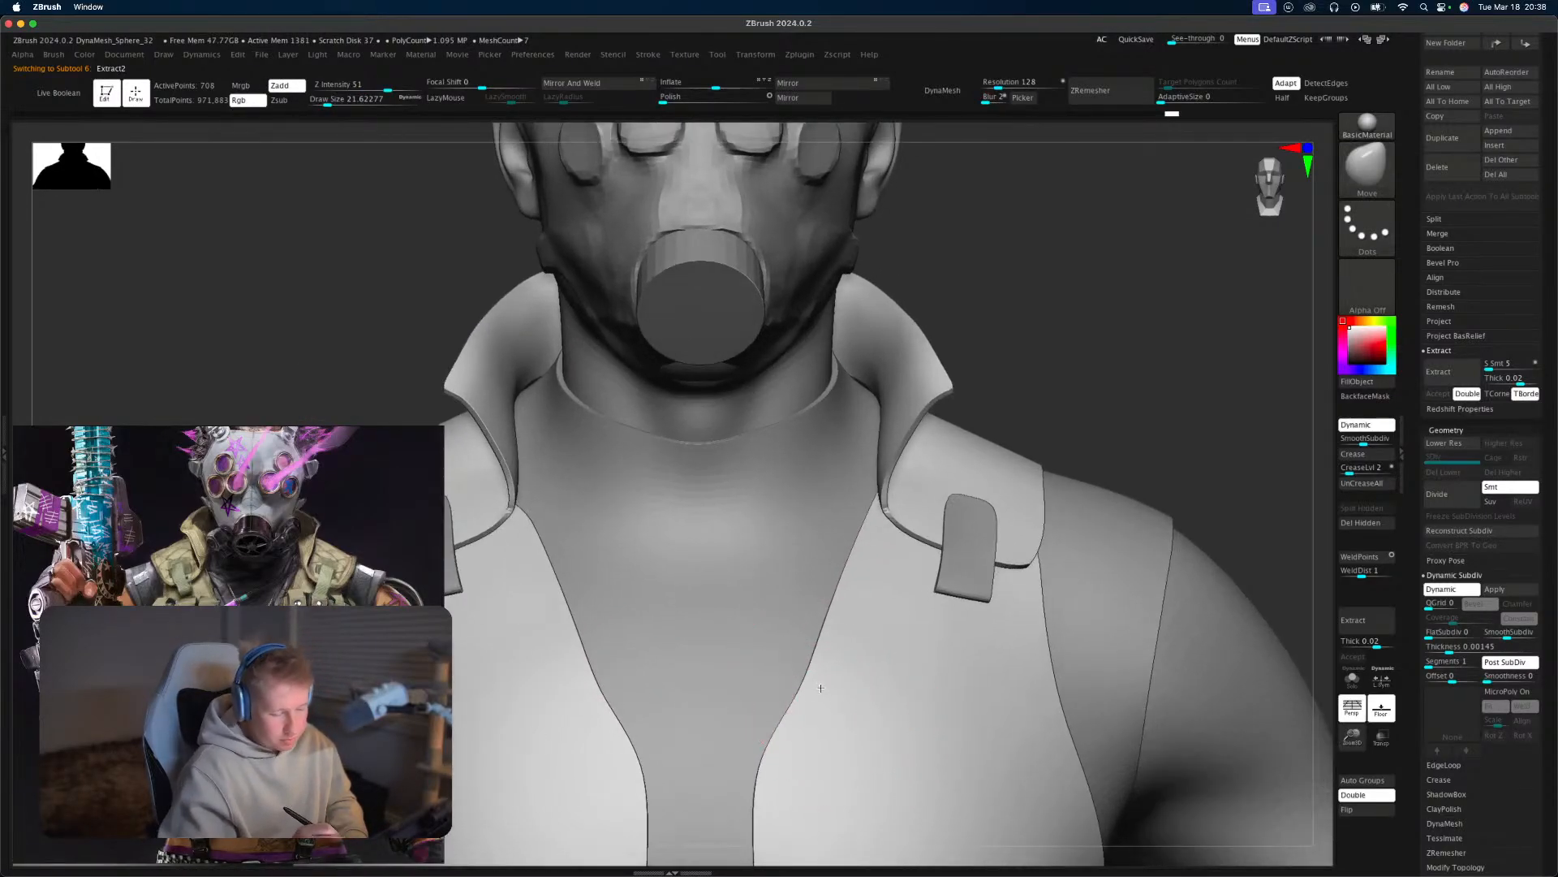
pyautogui.moveTo(818, 703); pyautogui.dragTo(795, 687)
pyautogui.moveTo(937, 582); pyautogui.dragTo(1202, 436, button='right')
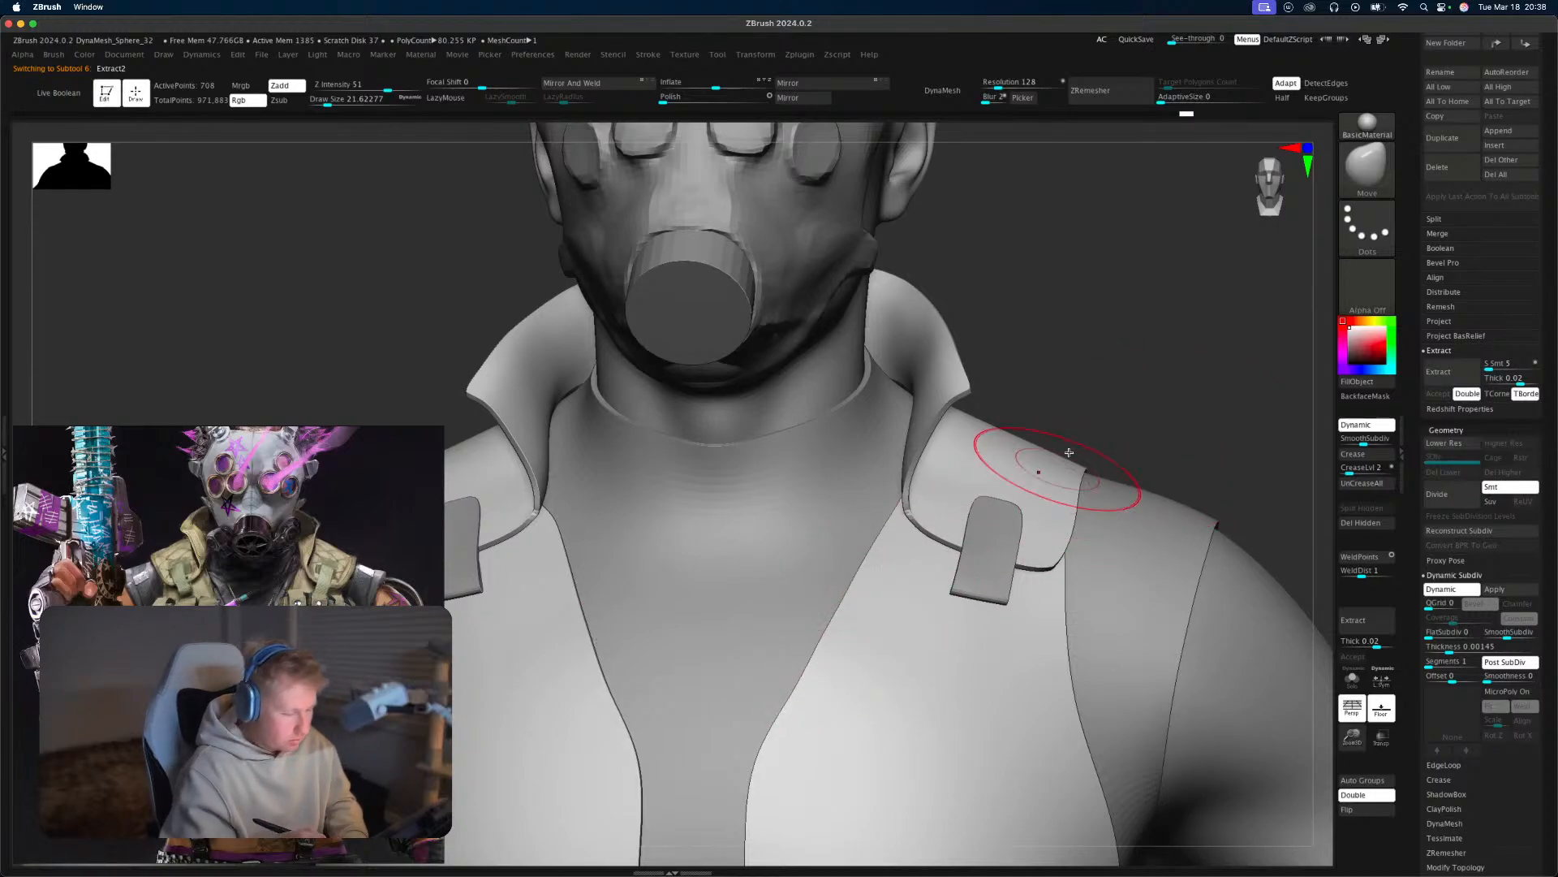
pyautogui.moveTo(1047, 448)
pyautogui.keyDown('ctrl'); pyautogui.mouseDown(button='right')
pyautogui.moveTo(1099, 338)
pyautogui.moveTo(1097, 252)
pyautogui.mouseUp(button='right'); pyautogui.keyUp('ctrl')
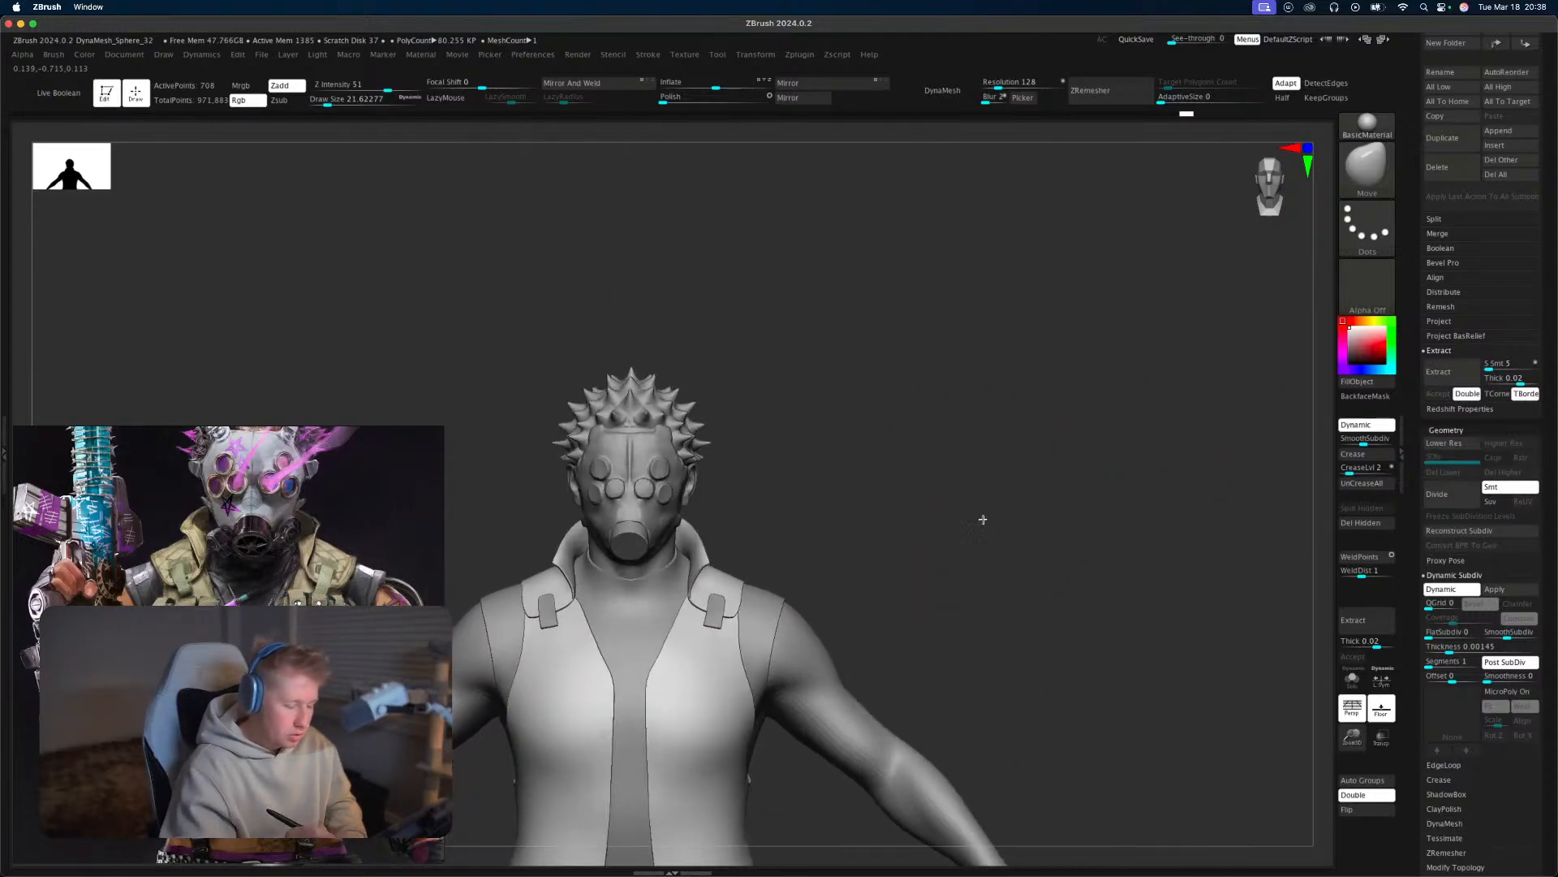
pyautogui.keyDown('ctrl'); pyautogui.moveTo(983, 519); pyautogui.dragTo(1105, 481, button='right'); pyautogui.keyUp('ctrl')
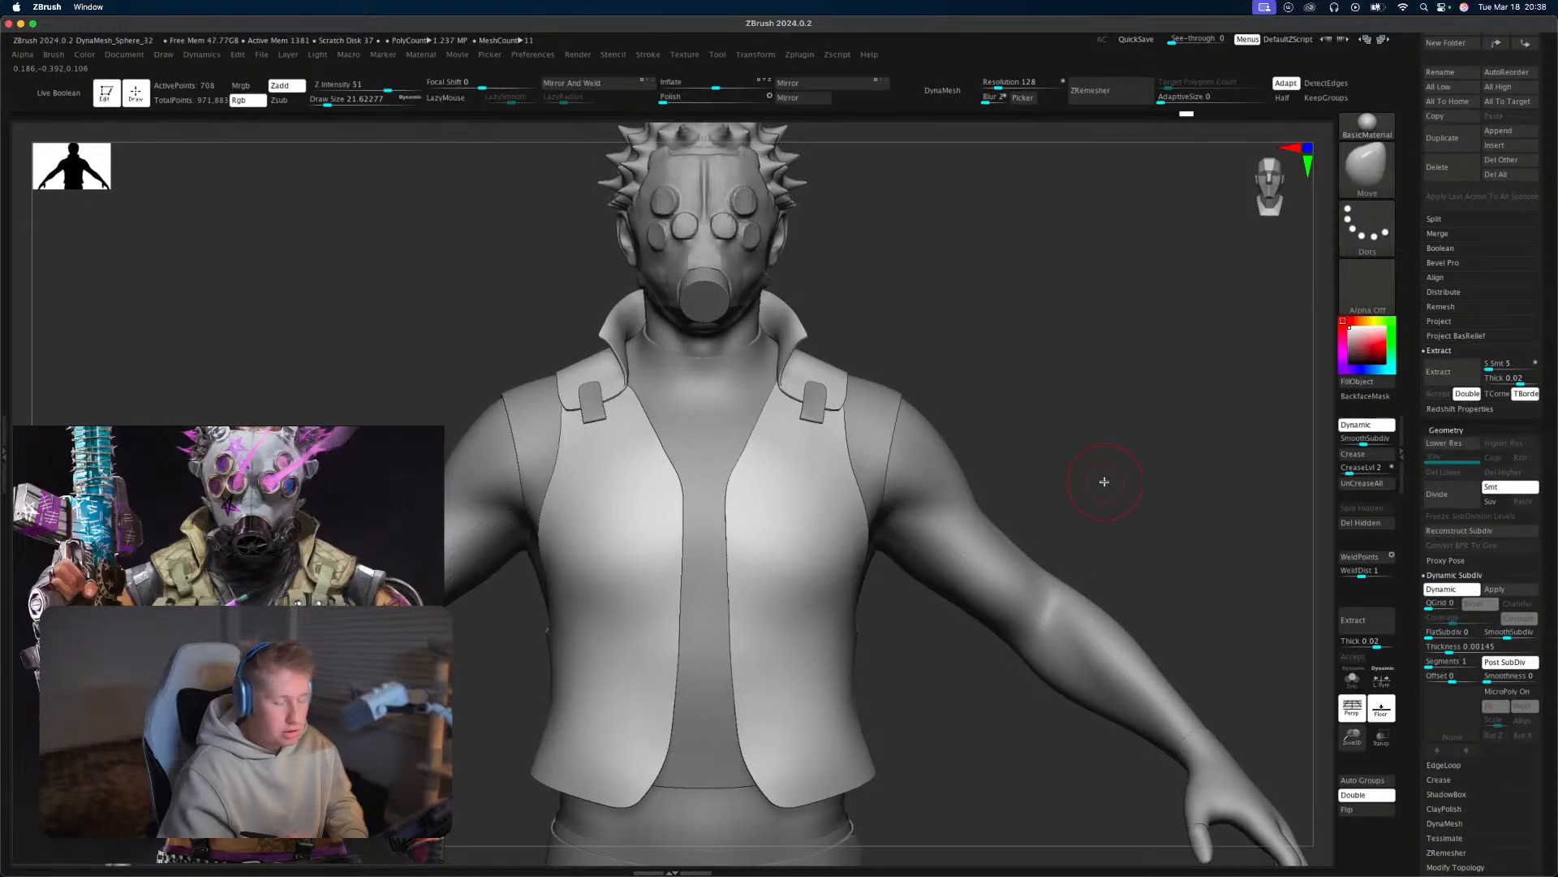
# Insert a PolyMesh3D star as a new subtool.
pyautogui.click(1528, 138)
pyautogui.click(1528, 138)
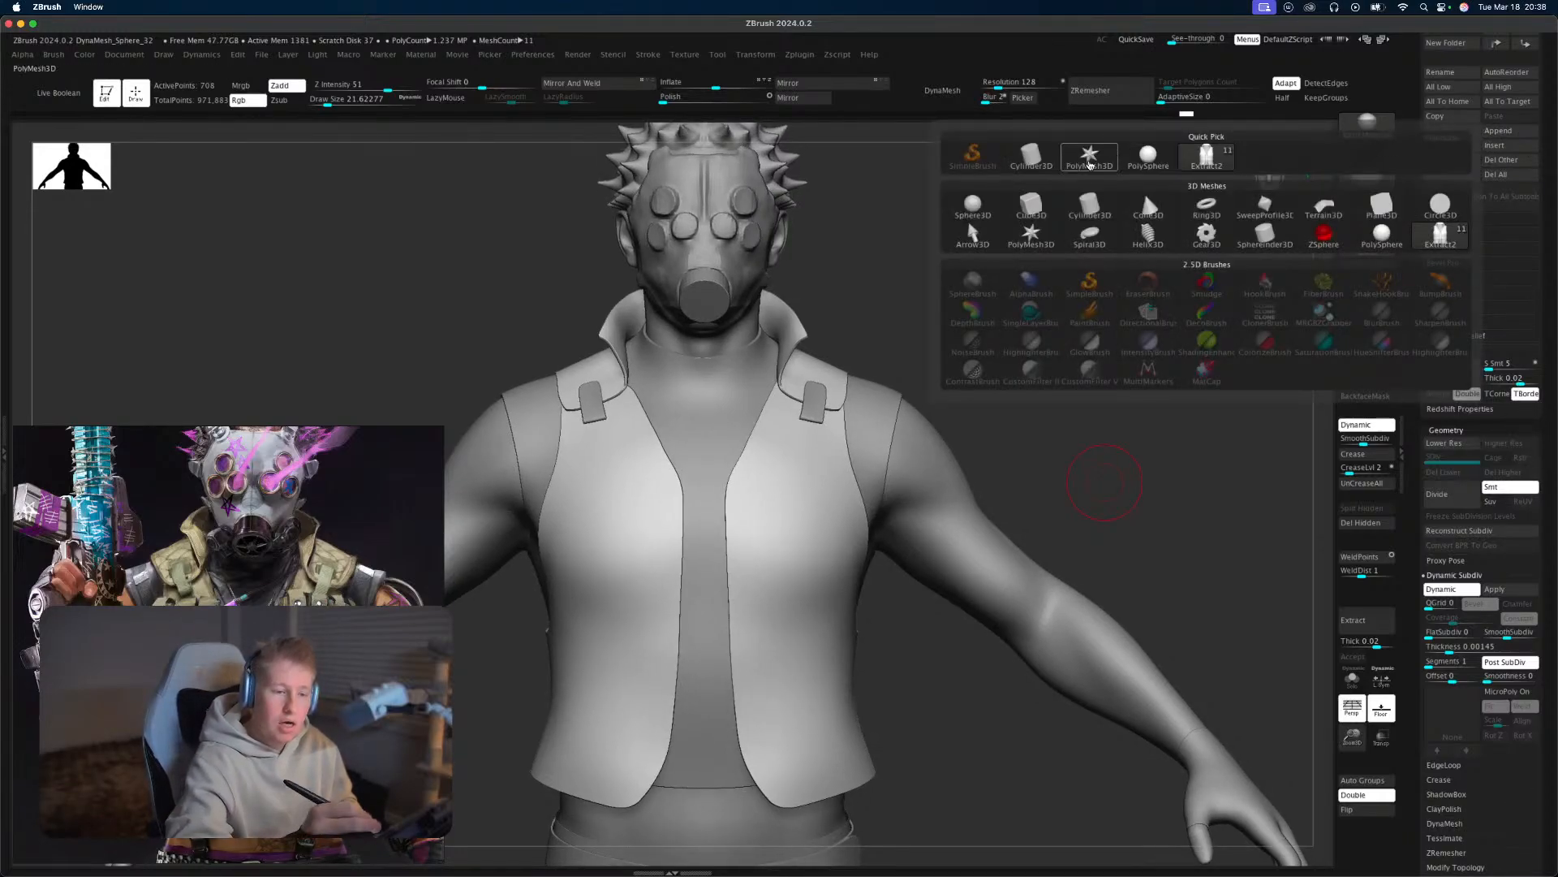
pyautogui.click(1088, 160)
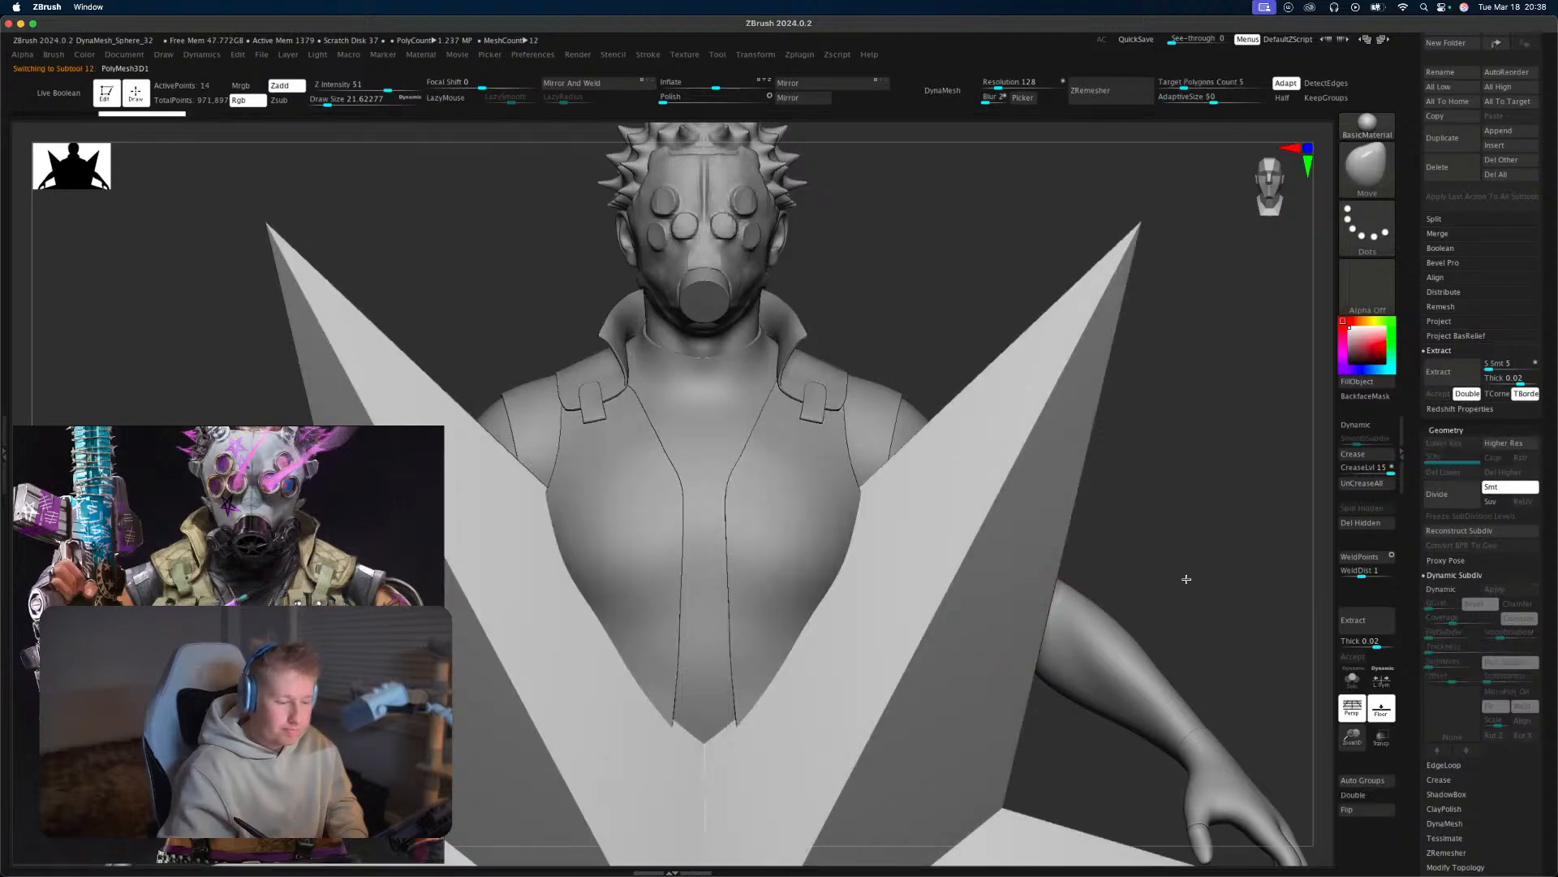
# Initialize the star as a QCube with X, Y and Z resolution set to 1.
pyautogui.keyDown('ctrl'); pyautogui.moveTo(1186, 579); pyautogui.dragTo(1159, 592, button='right'); pyautogui.keyUp('ctrl')
pyautogui.keyDown('alt'); pyautogui.moveTo(1159, 592); pyautogui.dragTo(1179, 479, button='right'); pyautogui.keyUp('alt')
pyautogui.scroll(-10, 1542, 569)
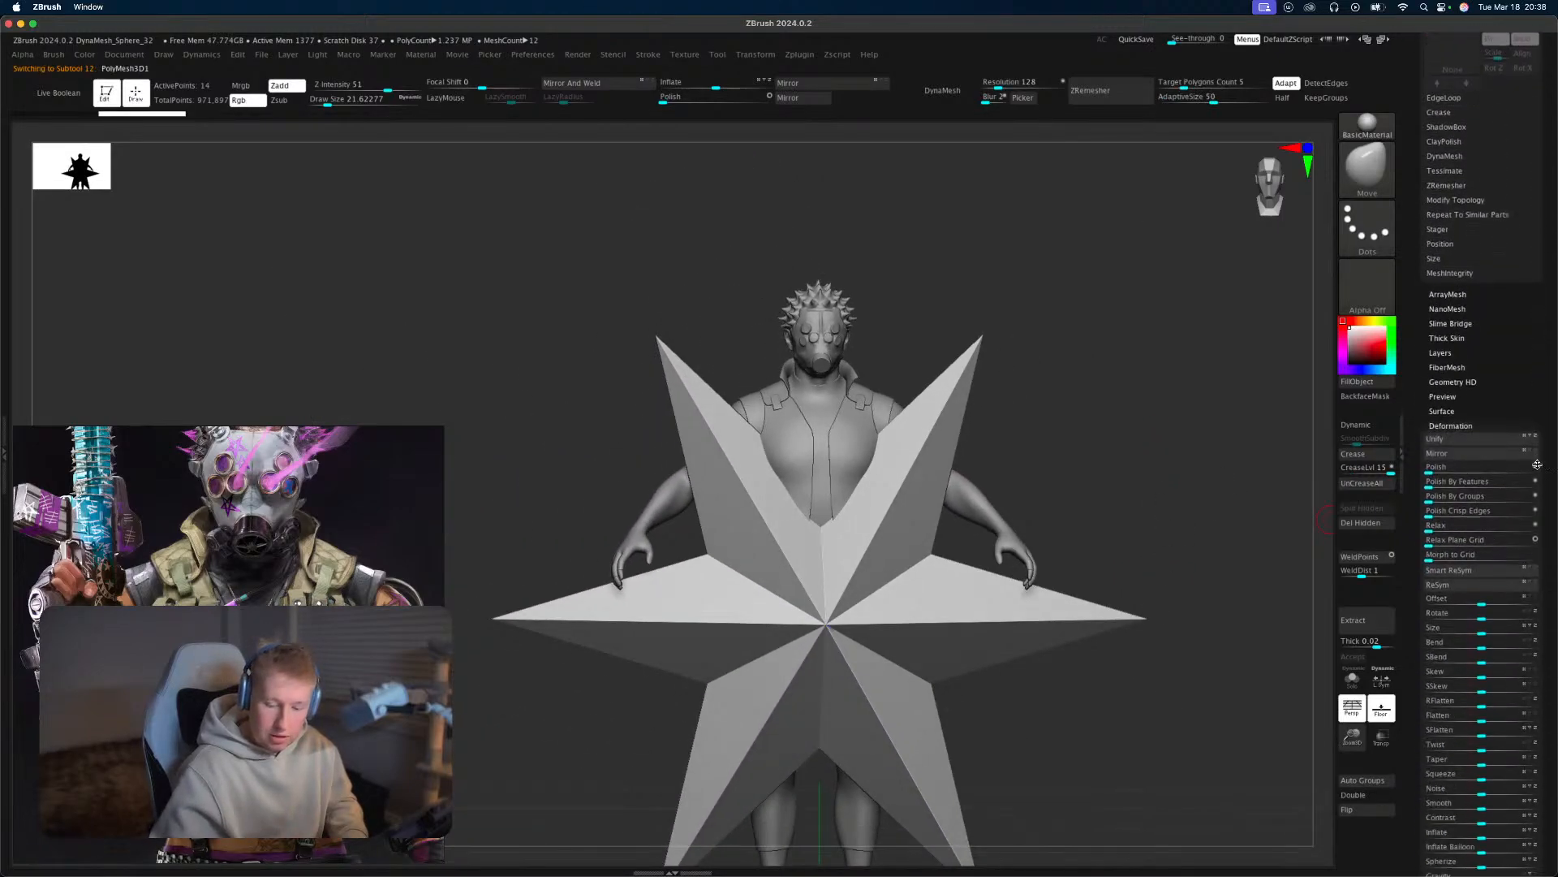
pyautogui.click(1451, 465)
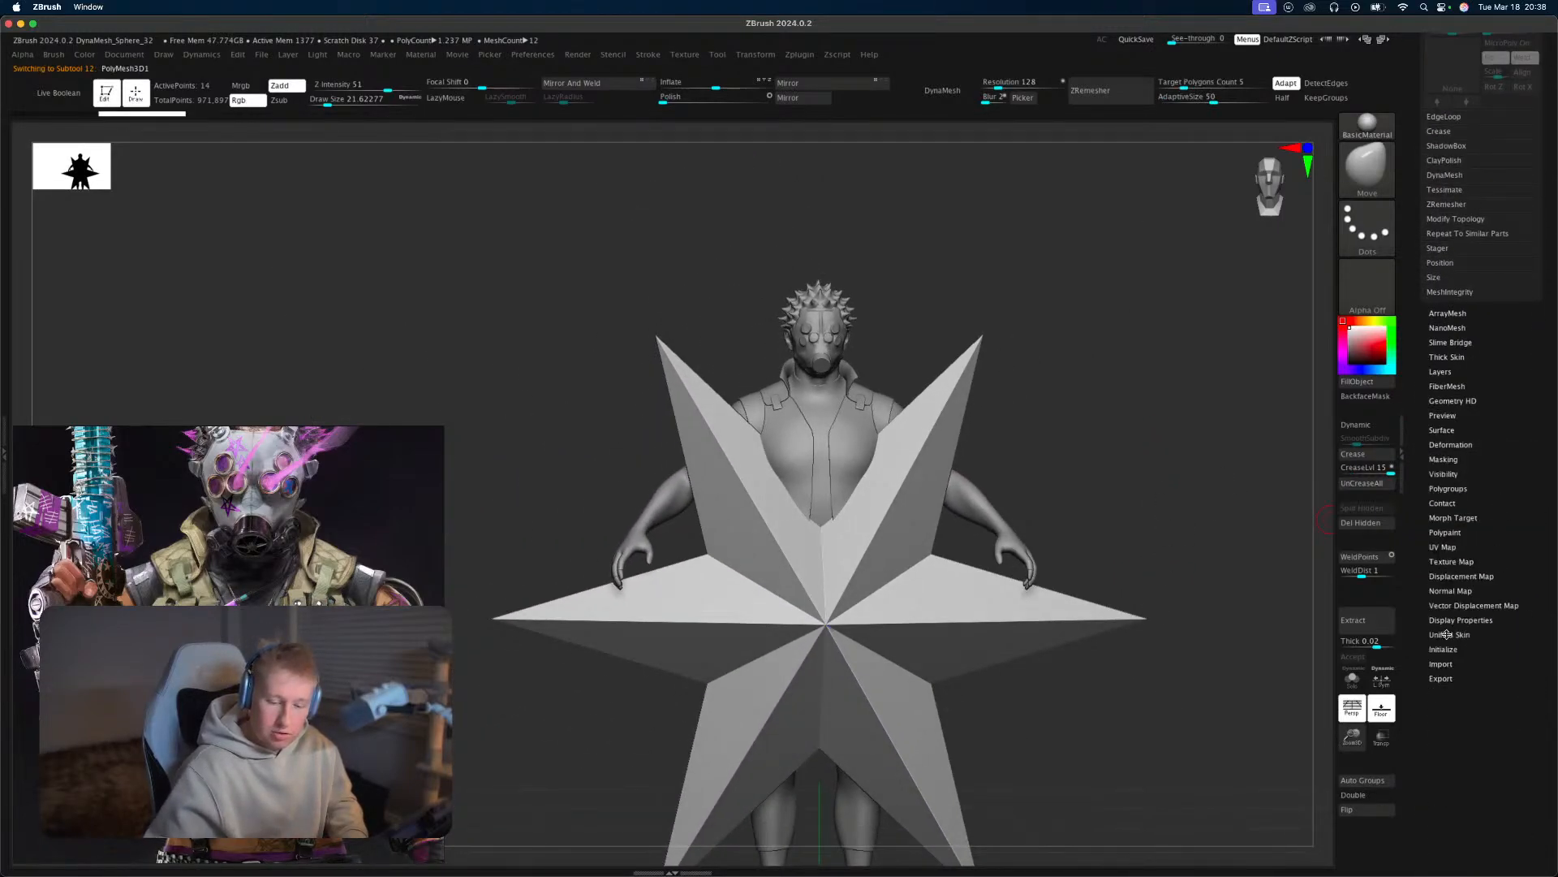
pyautogui.click(1447, 649)
pyautogui.click(1439, 691)
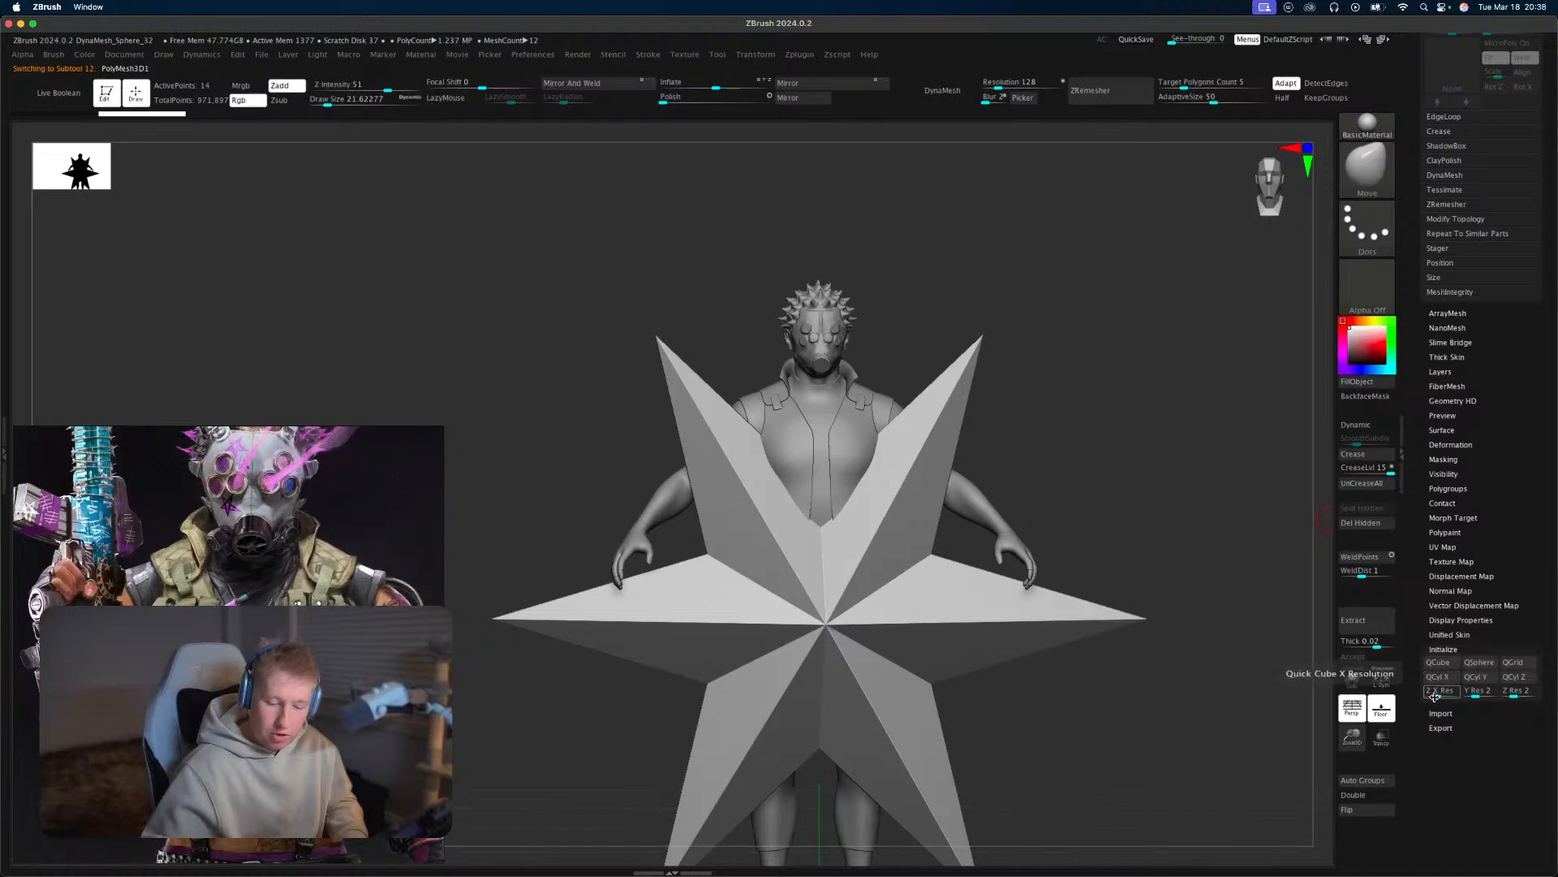
pyautogui.write('1')
pyautogui.click(1500, 696)
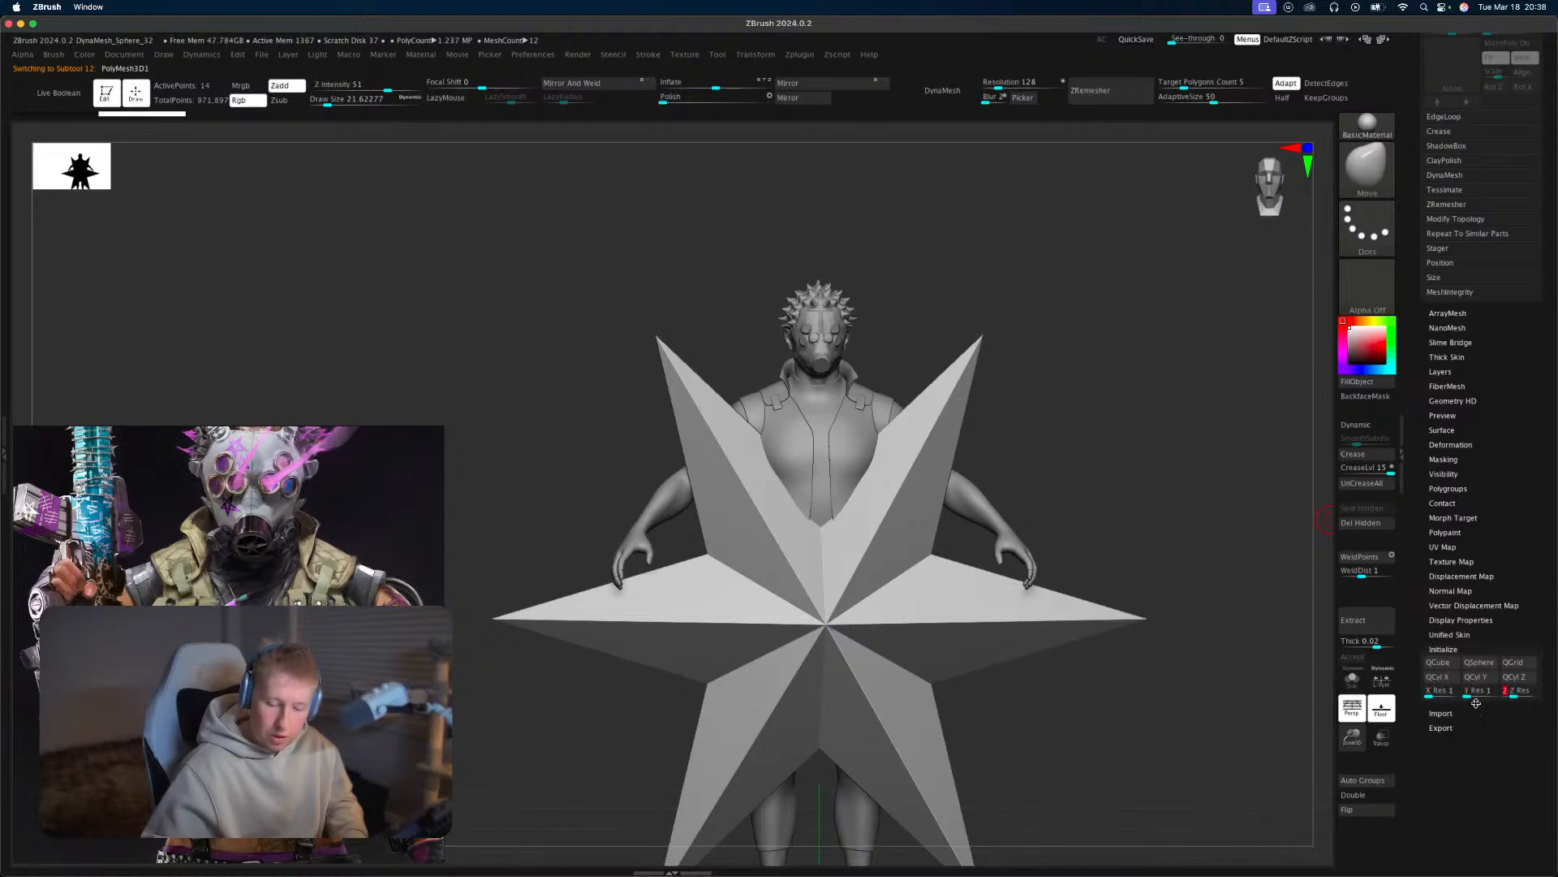
pyautogui.click(1443, 662)
# Show the polyframe, put the whole cube into a single polygroup and activate the transform gizmo.
pyautogui.moveTo(1299, 697); pyautogui.dragTo(1147, 653)
pyautogui.hotkey('shift', 'f')
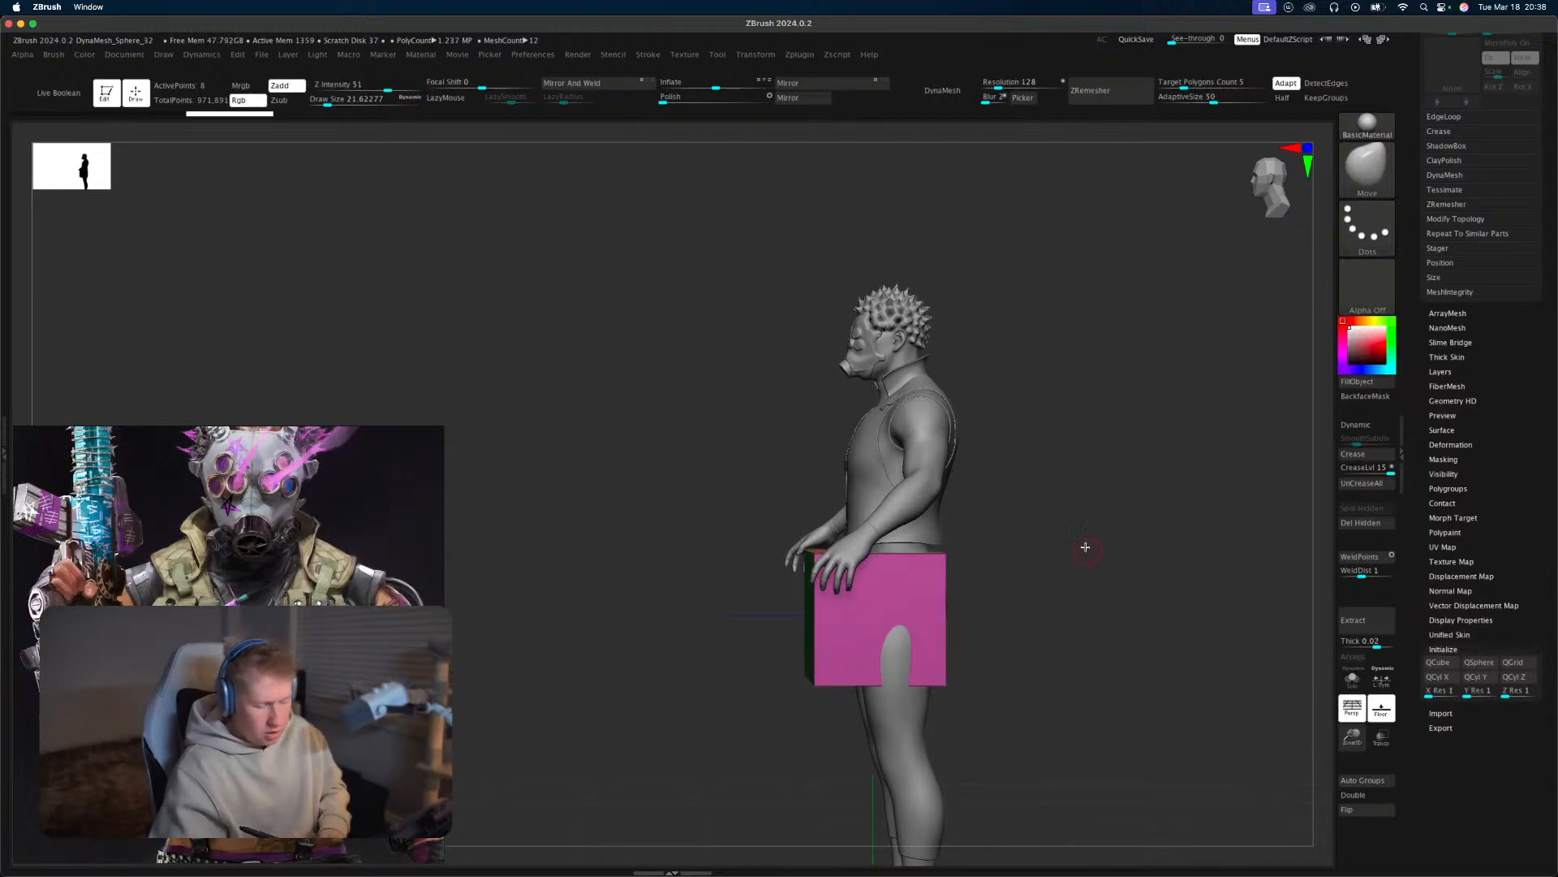
pyautogui.moveTo(1085, 547)
pyautogui.mouseDown()
pyautogui.moveTo(1088, 629)
pyautogui.moveTo(1176, 629)
pyautogui.moveTo(1123, 661)
pyautogui.moveTo(1135, 643)
pyautogui.moveTo(1095, 605)
pyautogui.moveTo(1026, 637)
pyautogui.moveTo(913, 604)
pyautogui.mouseUp()
pyautogui.hotkey('ctrl', 'w')
pyautogui.press('w')
# Raise the cube to chest height in front of the character and flatten it into a thin block.
pyautogui.moveTo(820, 674); pyautogui.dragTo(819, 383)
pyautogui.moveTo(1023, 454); pyautogui.dragTo(1123, 490)
pyautogui.moveTo(781, 450); pyautogui.dragTo(1040, 430)
pyautogui.moveTo(1055, 390); pyautogui.dragTo(1147, 440)
pyautogui.moveTo(823, 450); pyautogui.dragTo(767, 459)
pyautogui.moveTo(891, 485); pyautogui.dragTo(1176, 509)
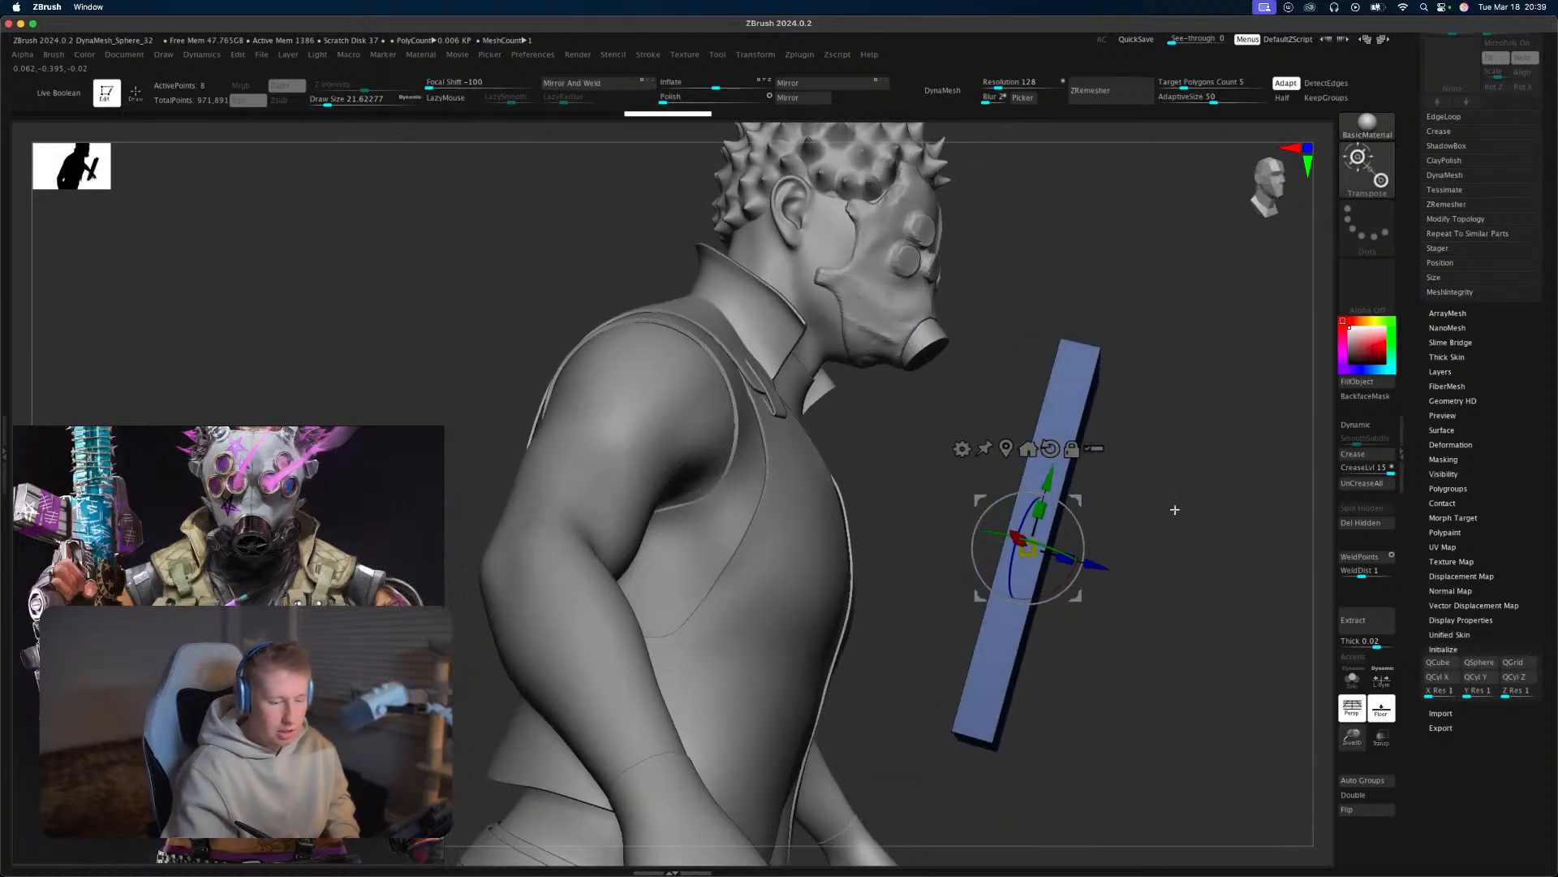
# Adjust the block's depth, shorten and narrow it along its axes, and scale it down uniformly to a small upright box.
pyautogui.moveTo(1065, 559); pyautogui.dragTo(1092, 565)
pyautogui.moveTo(1040, 510); pyautogui.dragTo(1015, 610)
pyautogui.moveTo(1204, 557); pyautogui.dragTo(1122, 566)
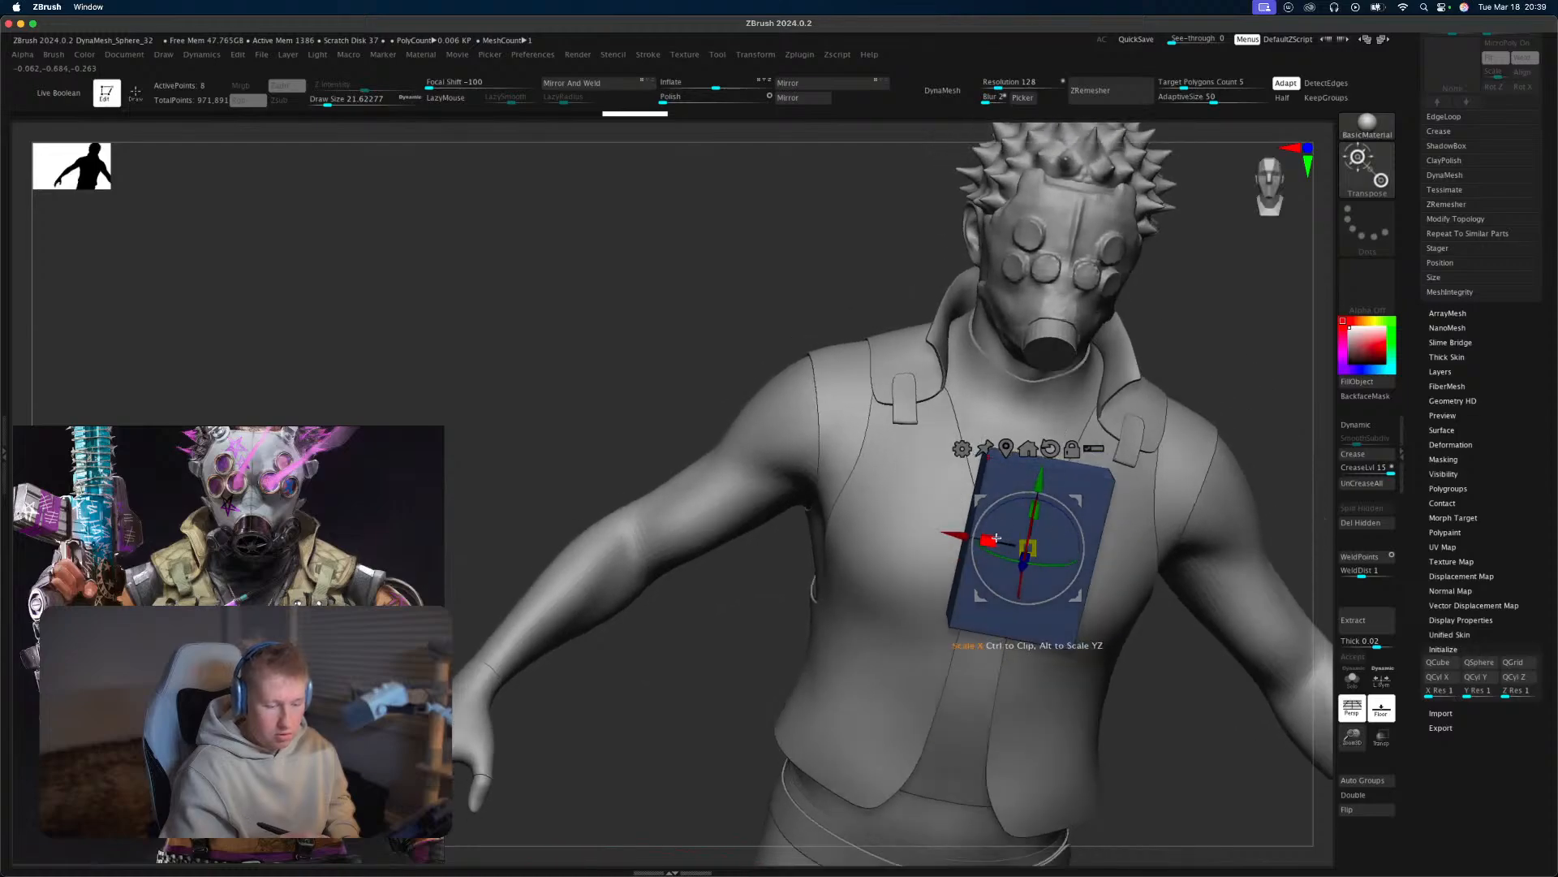
pyautogui.moveTo(989, 540); pyautogui.dragTo(1034, 515)
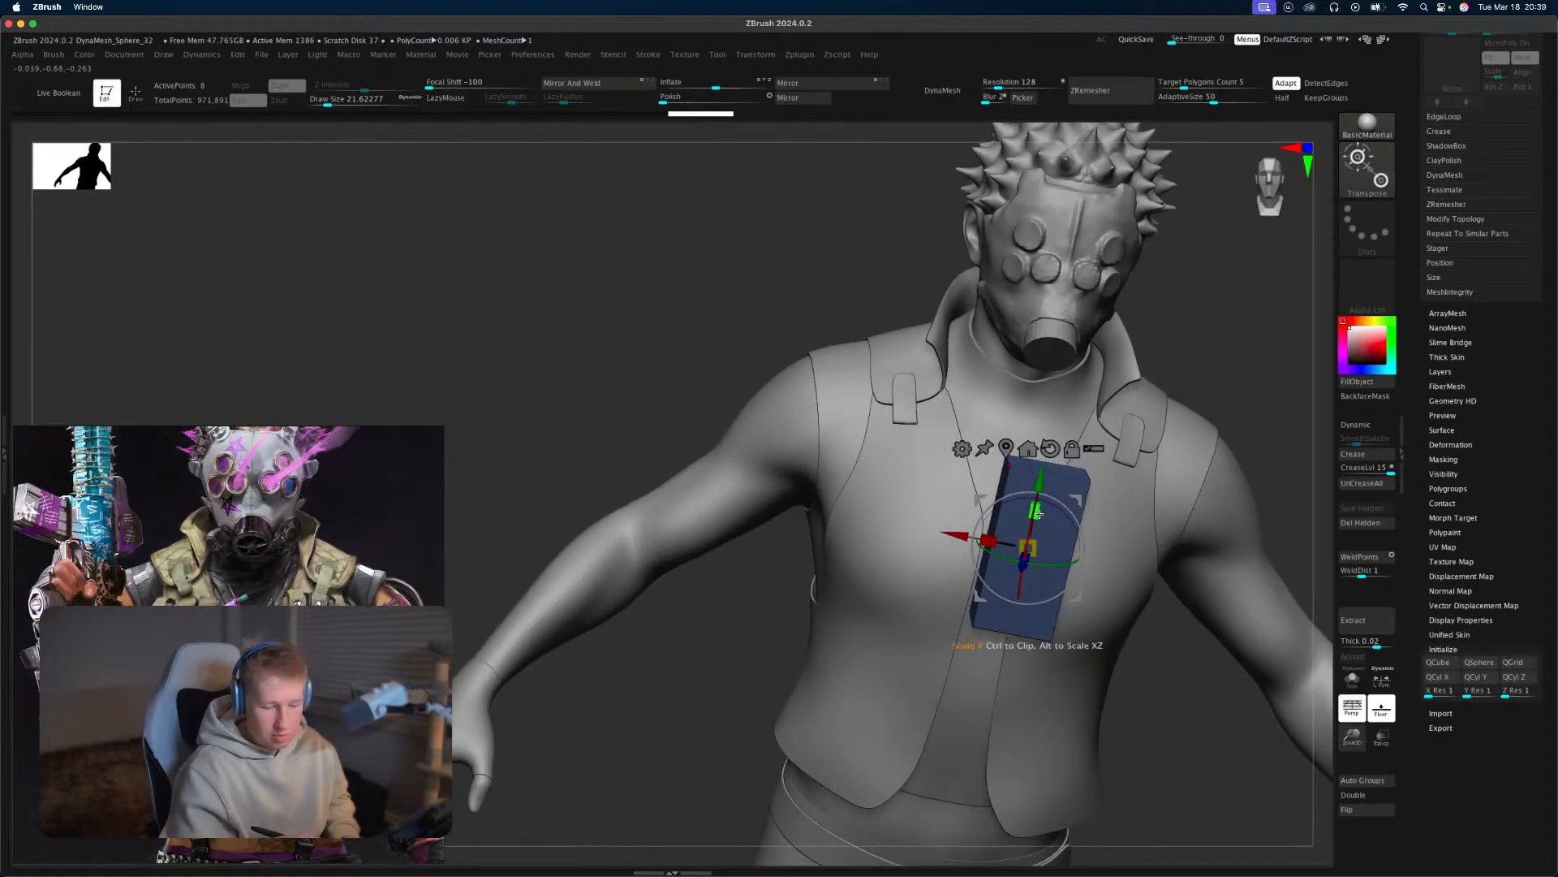
pyautogui.keyDown('shift'); pyautogui.moveTo(1236, 440); pyautogui.dragTo(960, 414); pyautogui.keyUp('shift')
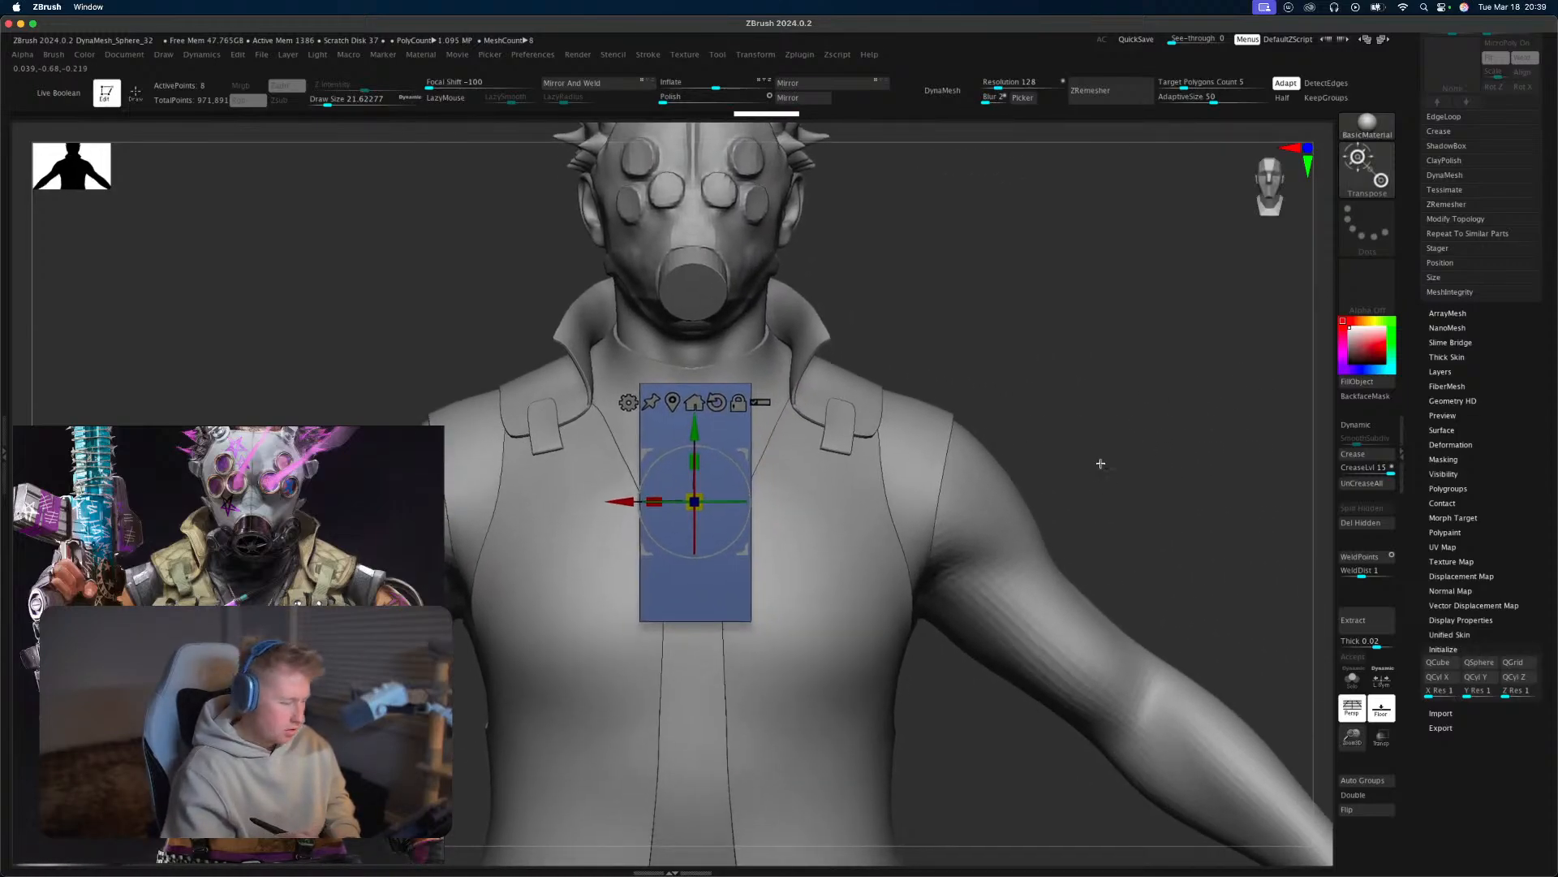
pyautogui.moveTo(1101, 462)
pyautogui.keyDown('alt'); pyautogui.mouseDown()
pyautogui.moveTo(1037, 467)
pyautogui.moveTo(1116, 485)
pyautogui.mouseUp(); pyautogui.keyUp('alt')
pyautogui.moveTo(706, 501); pyautogui.dragTo(684, 519)
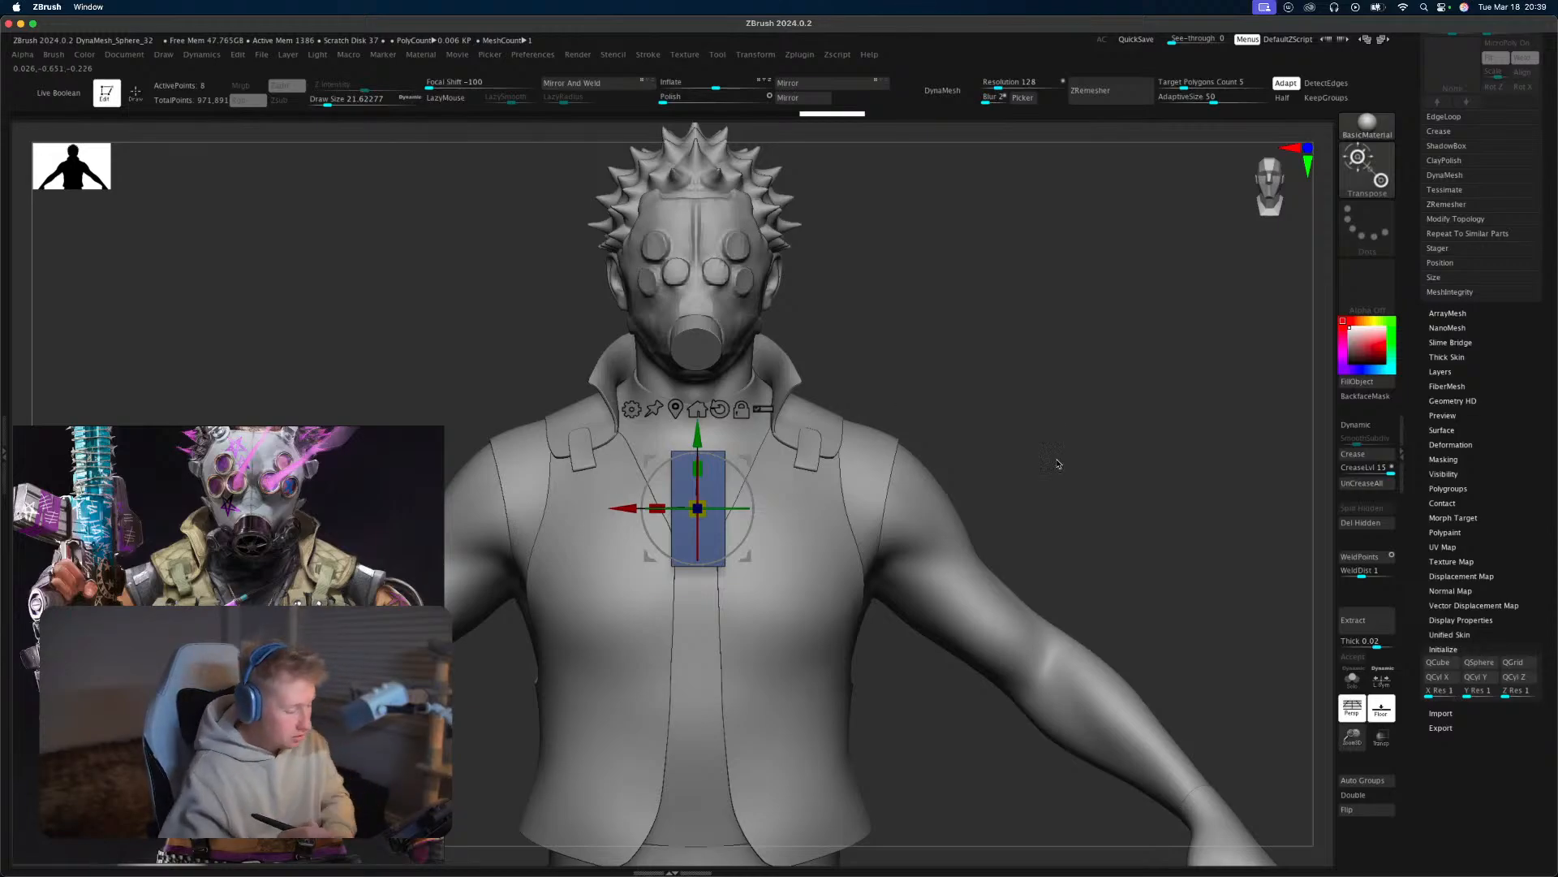
# Move the block back along the Z axis until it sits against the front of the chest.
pyautogui.moveTo(1057, 464); pyautogui.dragTo(1052, 634)
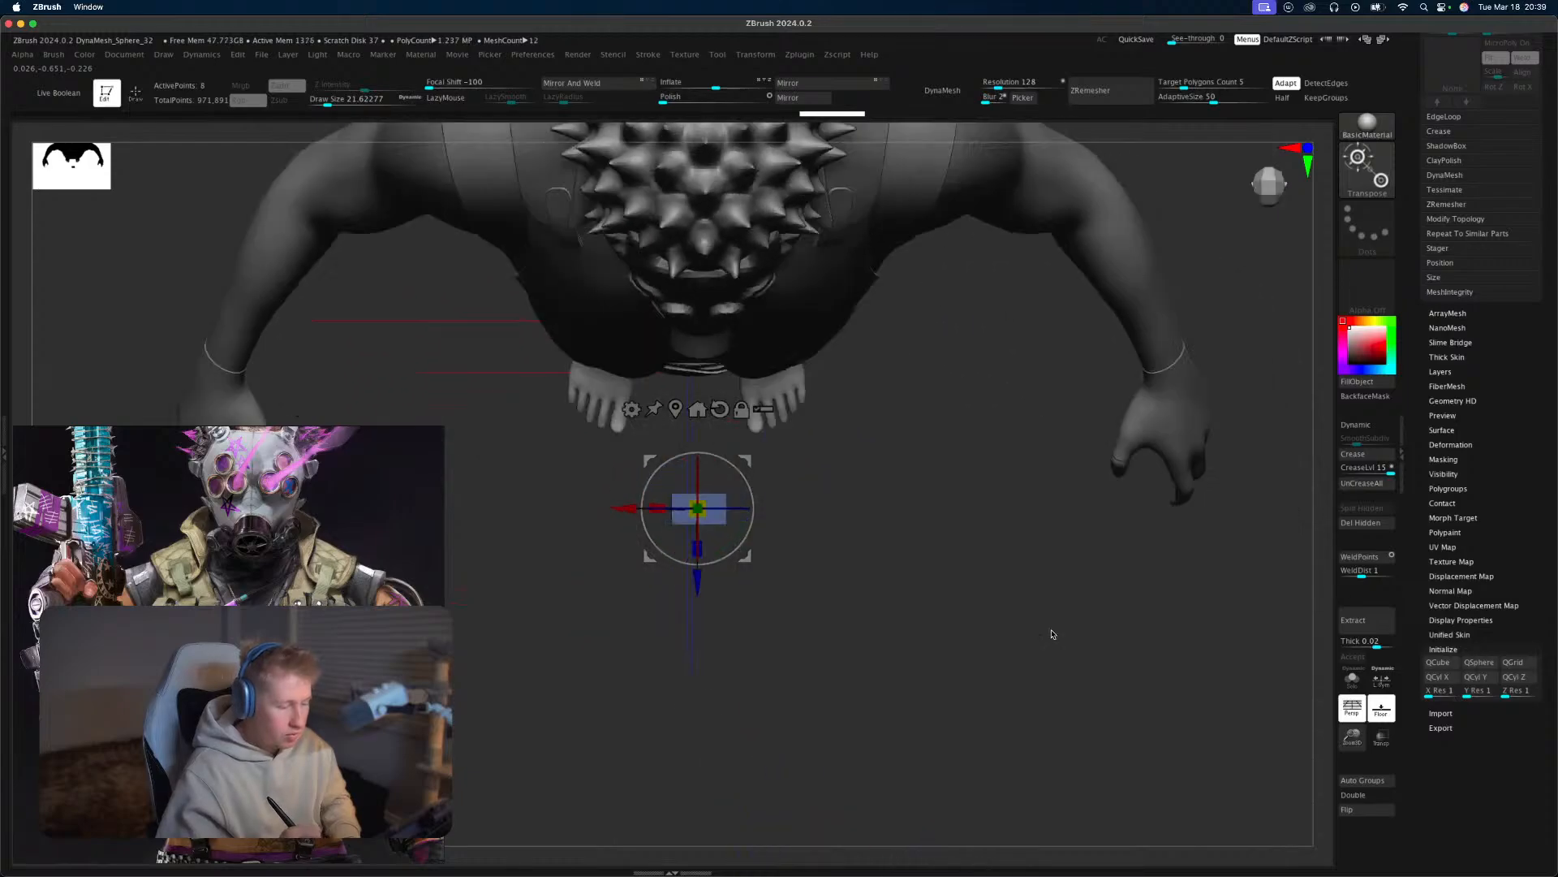
pyautogui.moveTo(700, 585); pyautogui.dragTo(702, 372)
pyautogui.moveTo(909, 512); pyautogui.dragTo(1007, 507)
pyautogui.keyDown('alt'); pyautogui.moveTo(1039, 615); pyautogui.dragTo(945, 627); pyautogui.keyUp('alt')
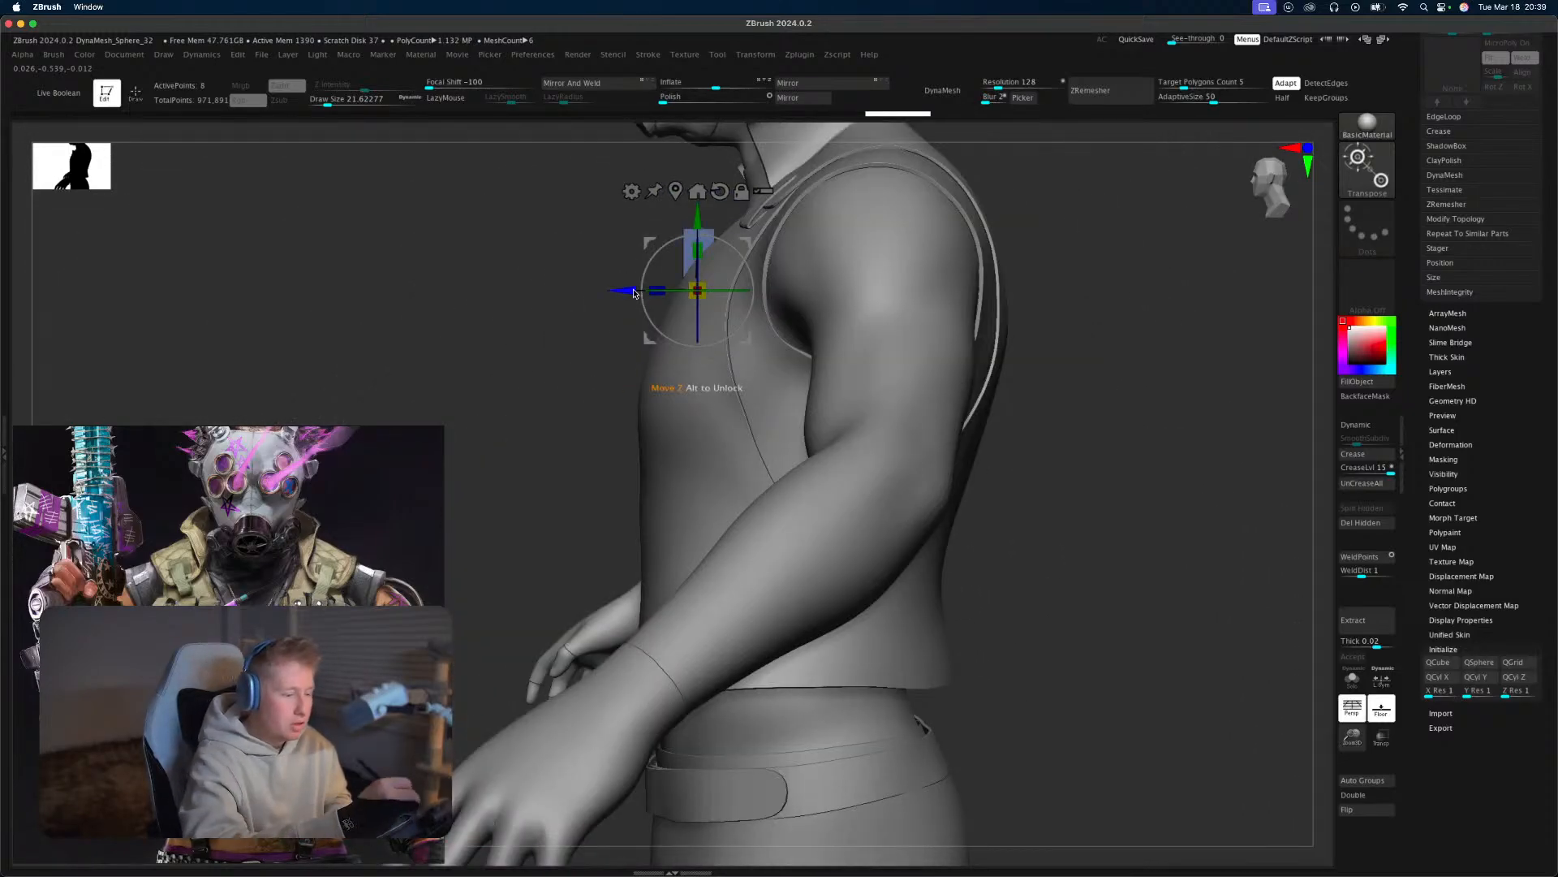
pyautogui.moveTo(635, 293); pyautogui.dragTo(590, 323)
# Shift the block sideways along the X axis onto one side of the vest, beneath the shoulder strap.
pyautogui.moveTo(1034, 315); pyautogui.dragTo(1085, 466)
pyautogui.moveTo(1106, 408); pyautogui.dragTo(750, 426)
pyautogui.moveTo(548, 419); pyautogui.dragTo(644, 423)
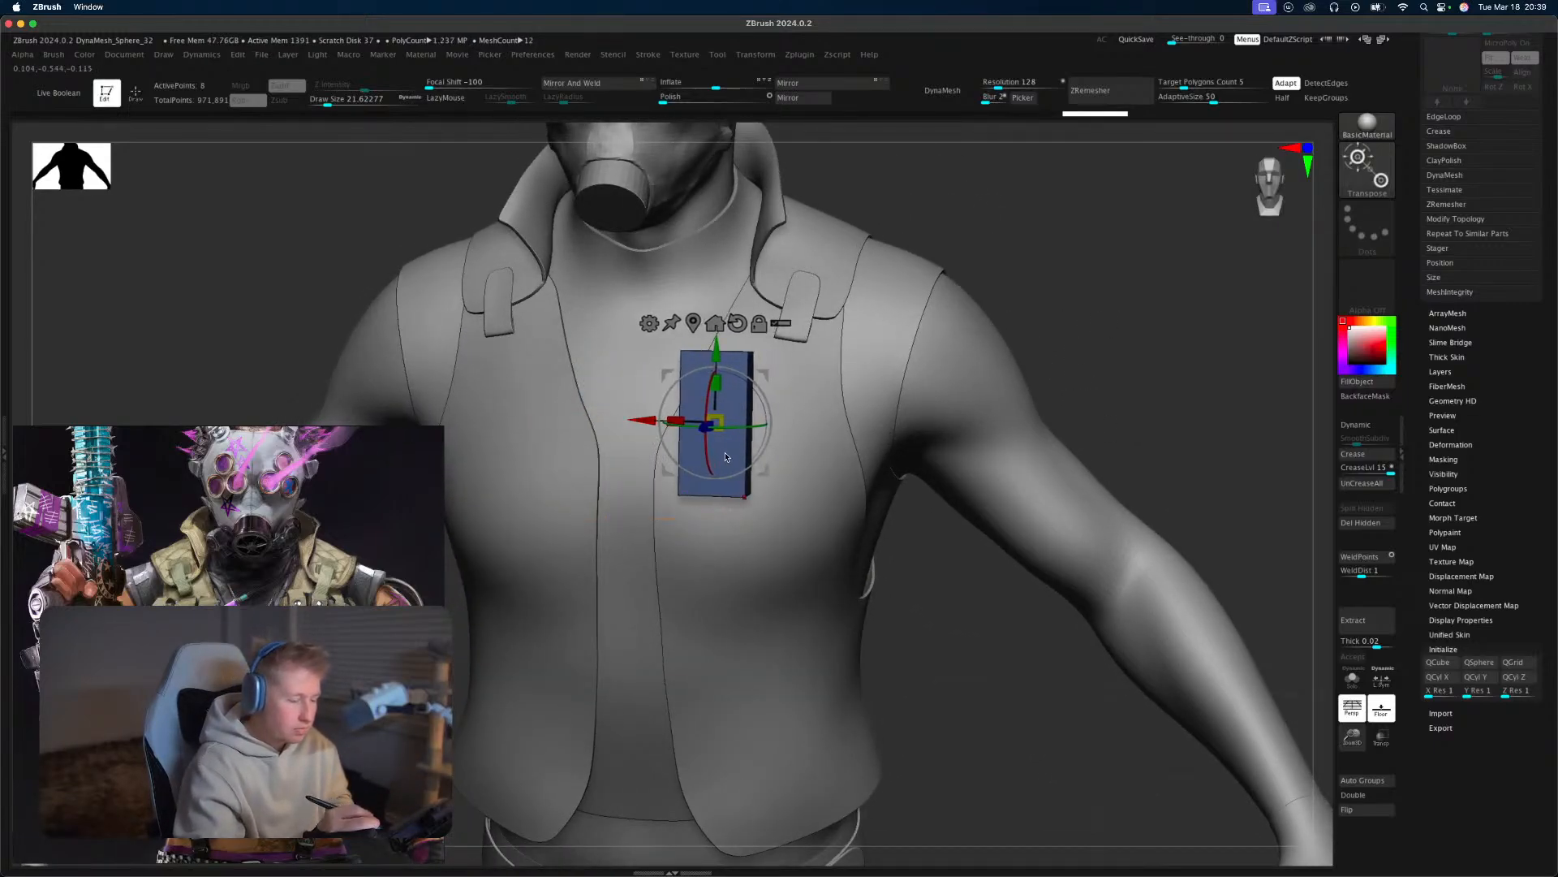
pyautogui.moveTo(1071, 398); pyautogui.dragTo(1189, 357)
pyautogui.moveTo(748, 407); pyautogui.dragTo(703, 440)
pyautogui.moveTo(982, 406); pyautogui.dragTo(978, 478)
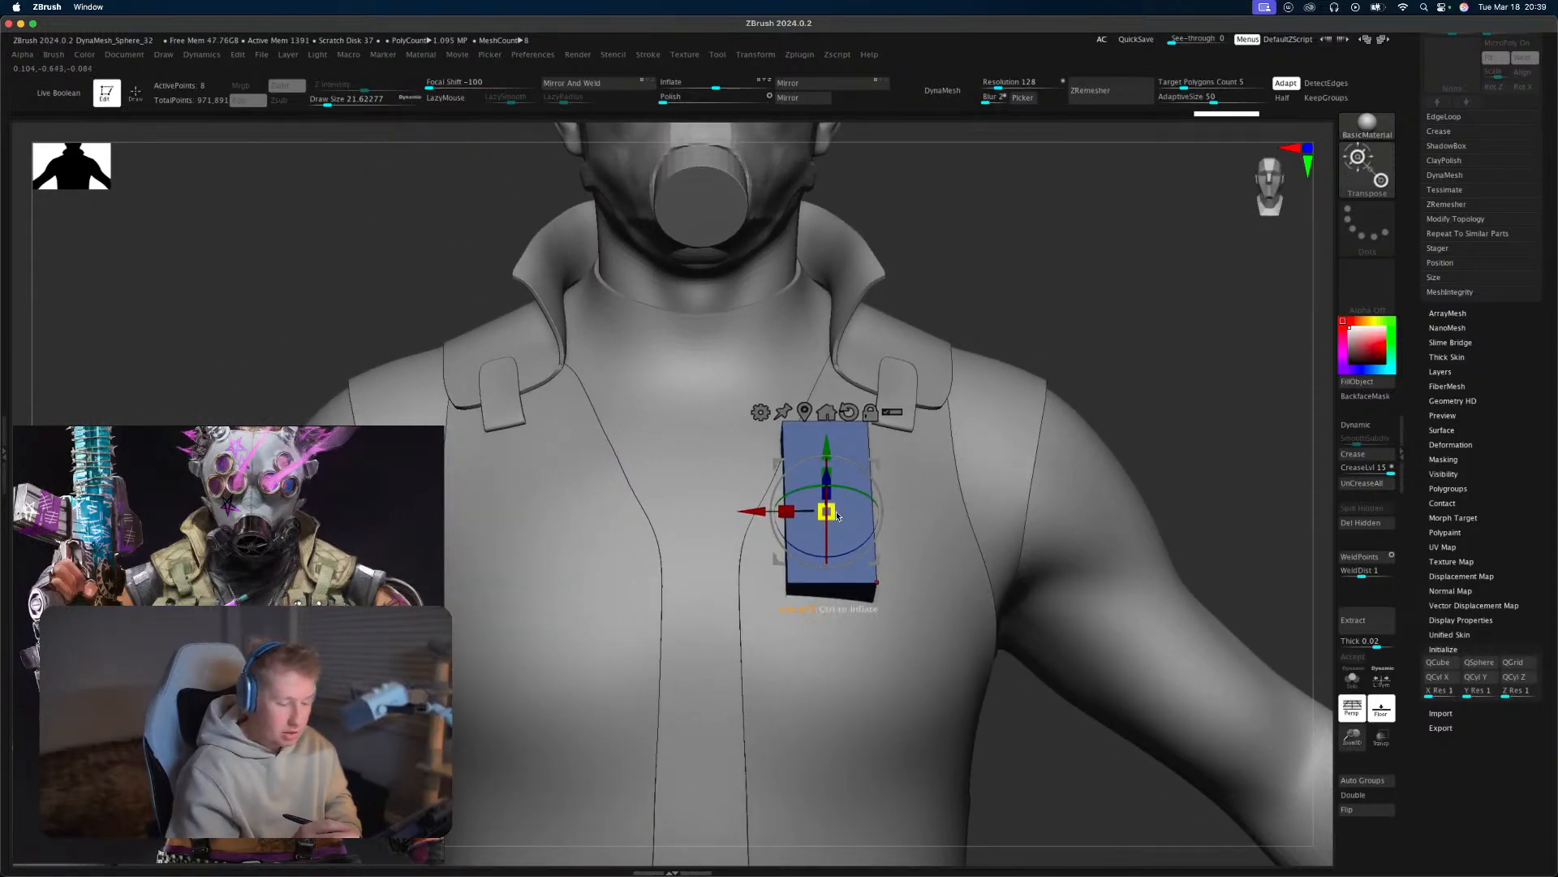
# Scale the block down uniformly and shift it along the X axis beside the vest's front opening.
pyautogui.moveTo(826, 511); pyautogui.dragTo(790, 572)
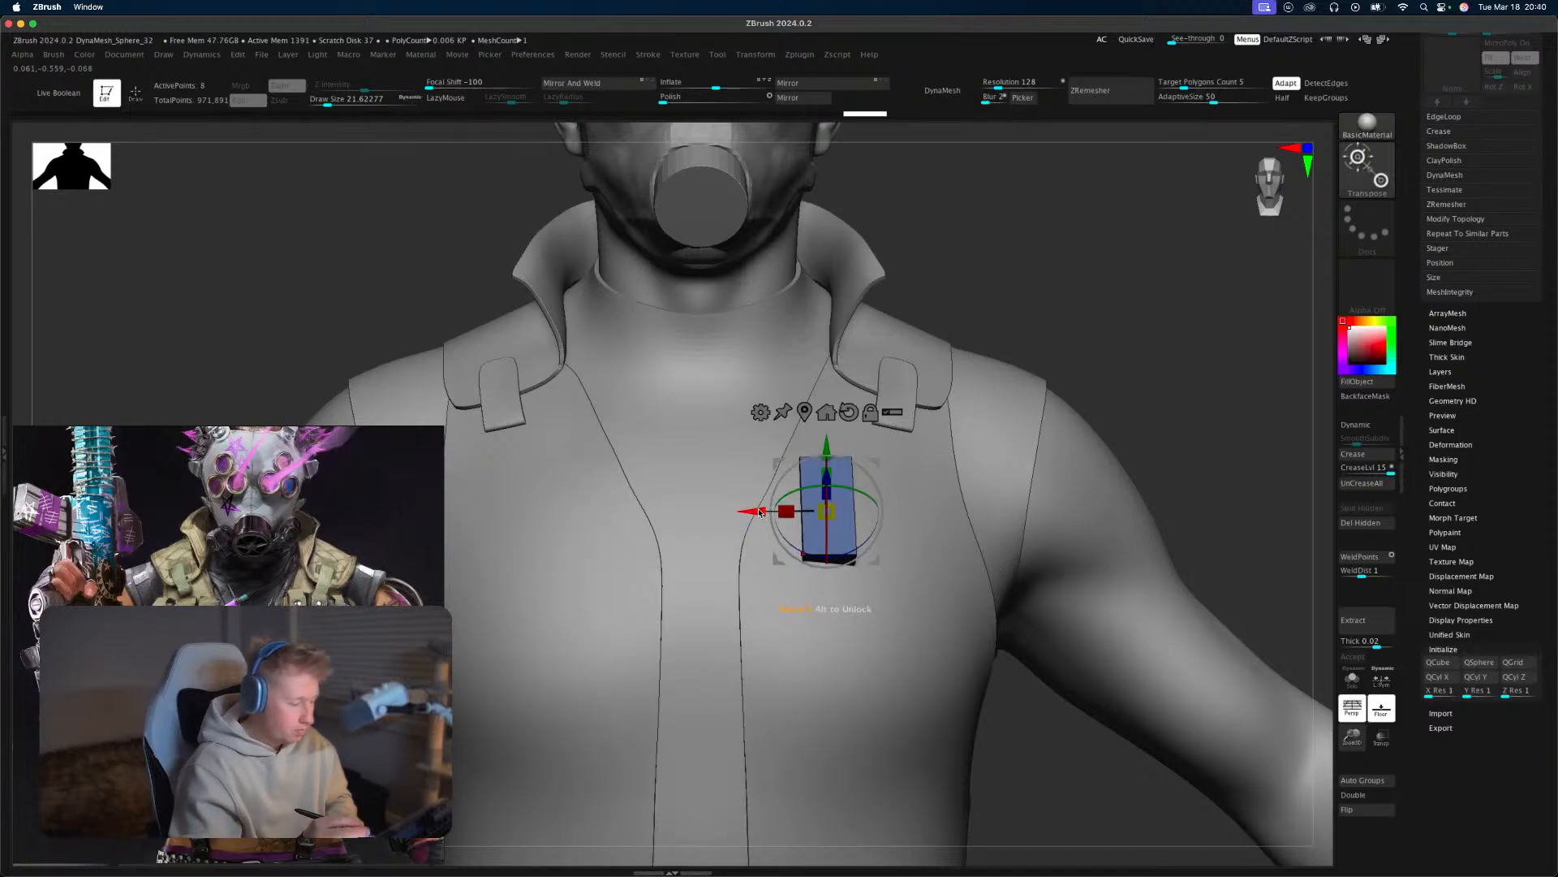
pyautogui.moveTo(761, 510); pyautogui.dragTo(717, 509)
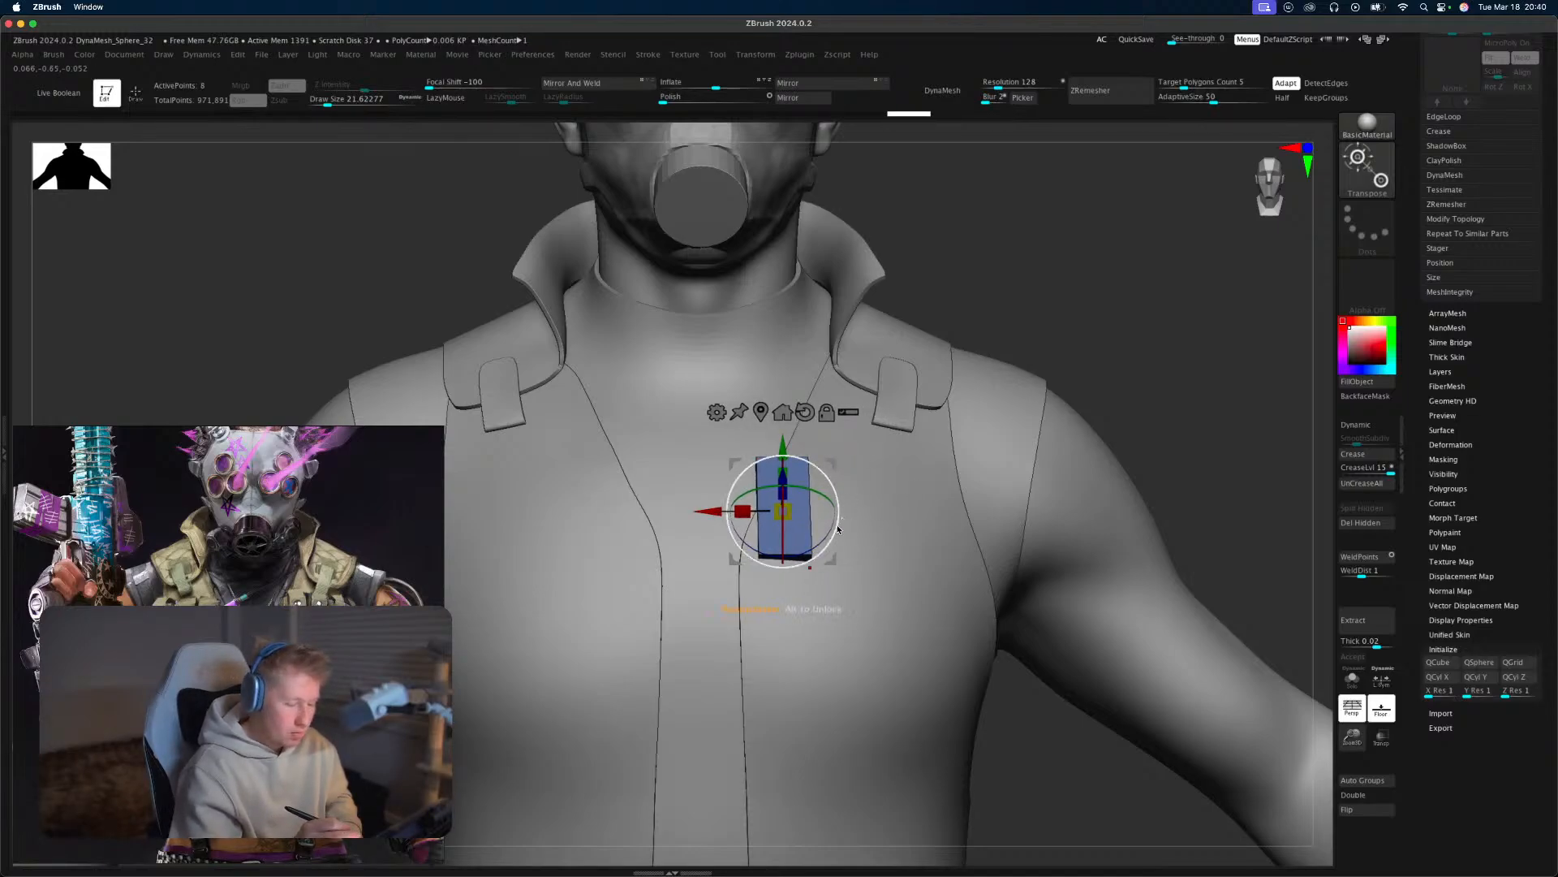
# Tilt the block slightly toward the angle of the vest's front edge and adjust its depth along the Z axis against the chest.
pyautogui.moveTo(838, 526); pyautogui.dragTo(829, 537)
pyautogui.moveTo(836, 529); pyautogui.dragTo(657, 527, button='right')
pyautogui.moveTo(702, 468); pyautogui.dragTo(691, 461)
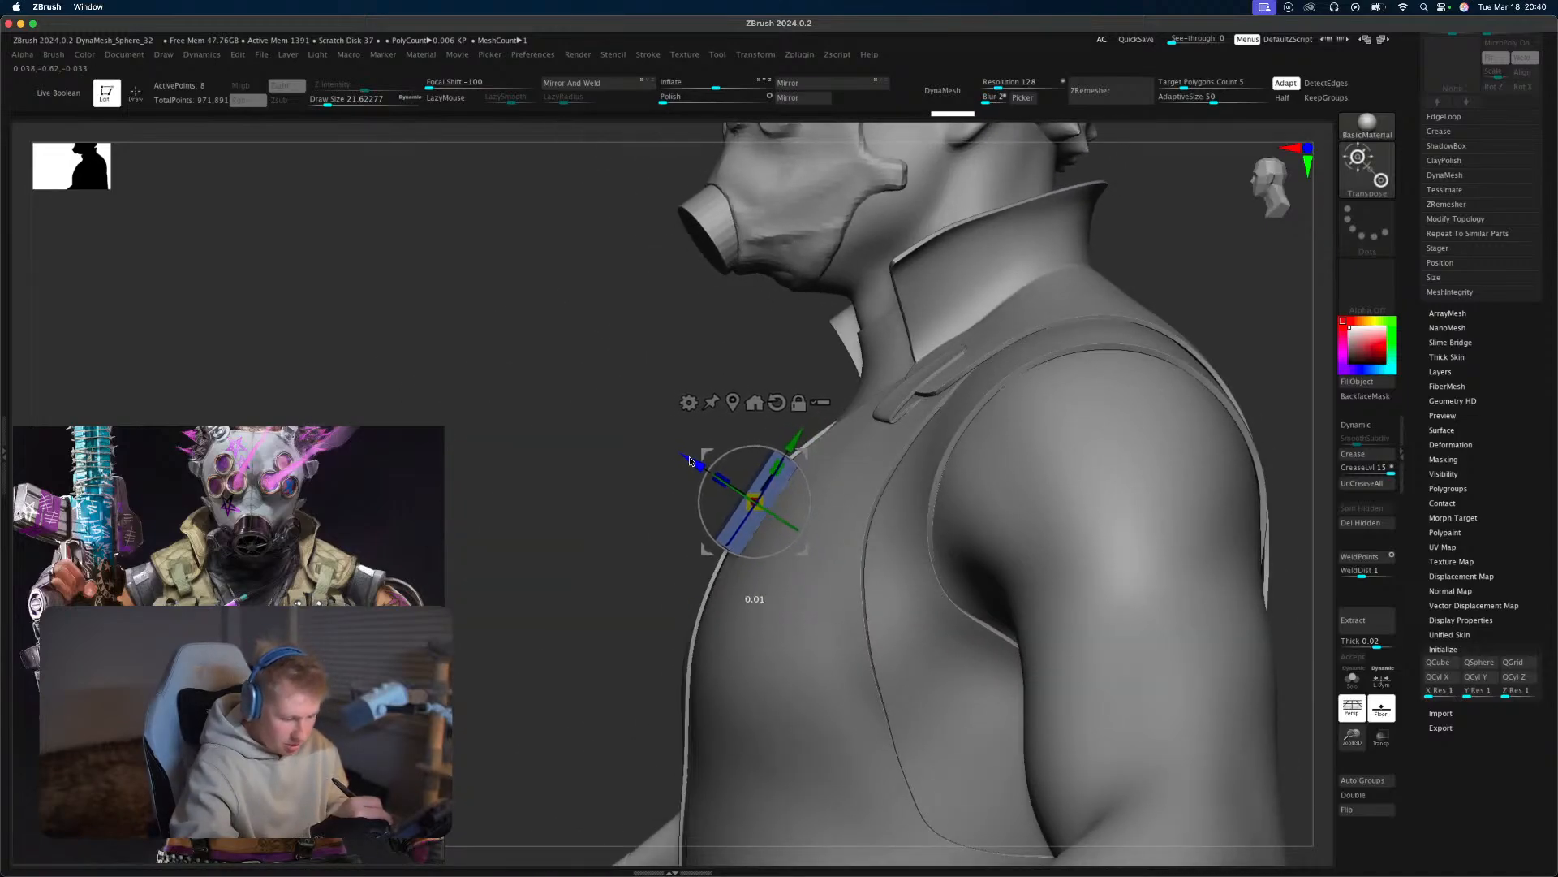
pyautogui.press('q')
pyautogui.moveTo(800, 479)
pyautogui.mouseDown(button='right')
pyautogui.moveTo(988, 542)
pyautogui.moveTo(1120, 414)
pyautogui.moveTo(1112, 499)
pyautogui.moveTo(1127, 435)
pyautogui.moveTo(1144, 442)
pyautogui.moveTo(811, 549)
pyautogui.mouseUp(button='right')
pyautogui.press('w')
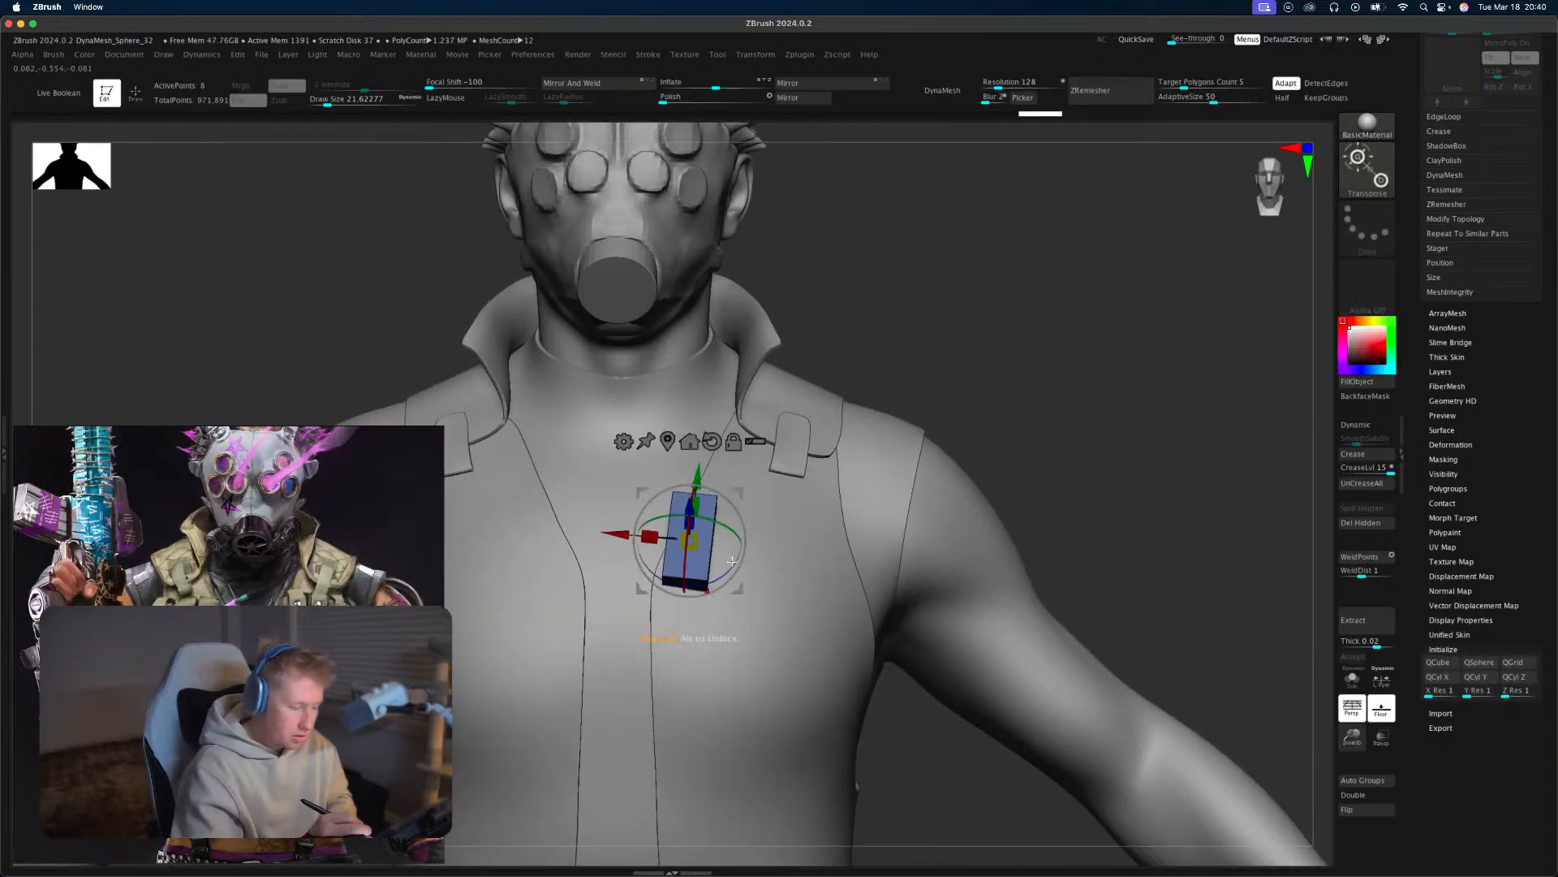
pyautogui.press('q')
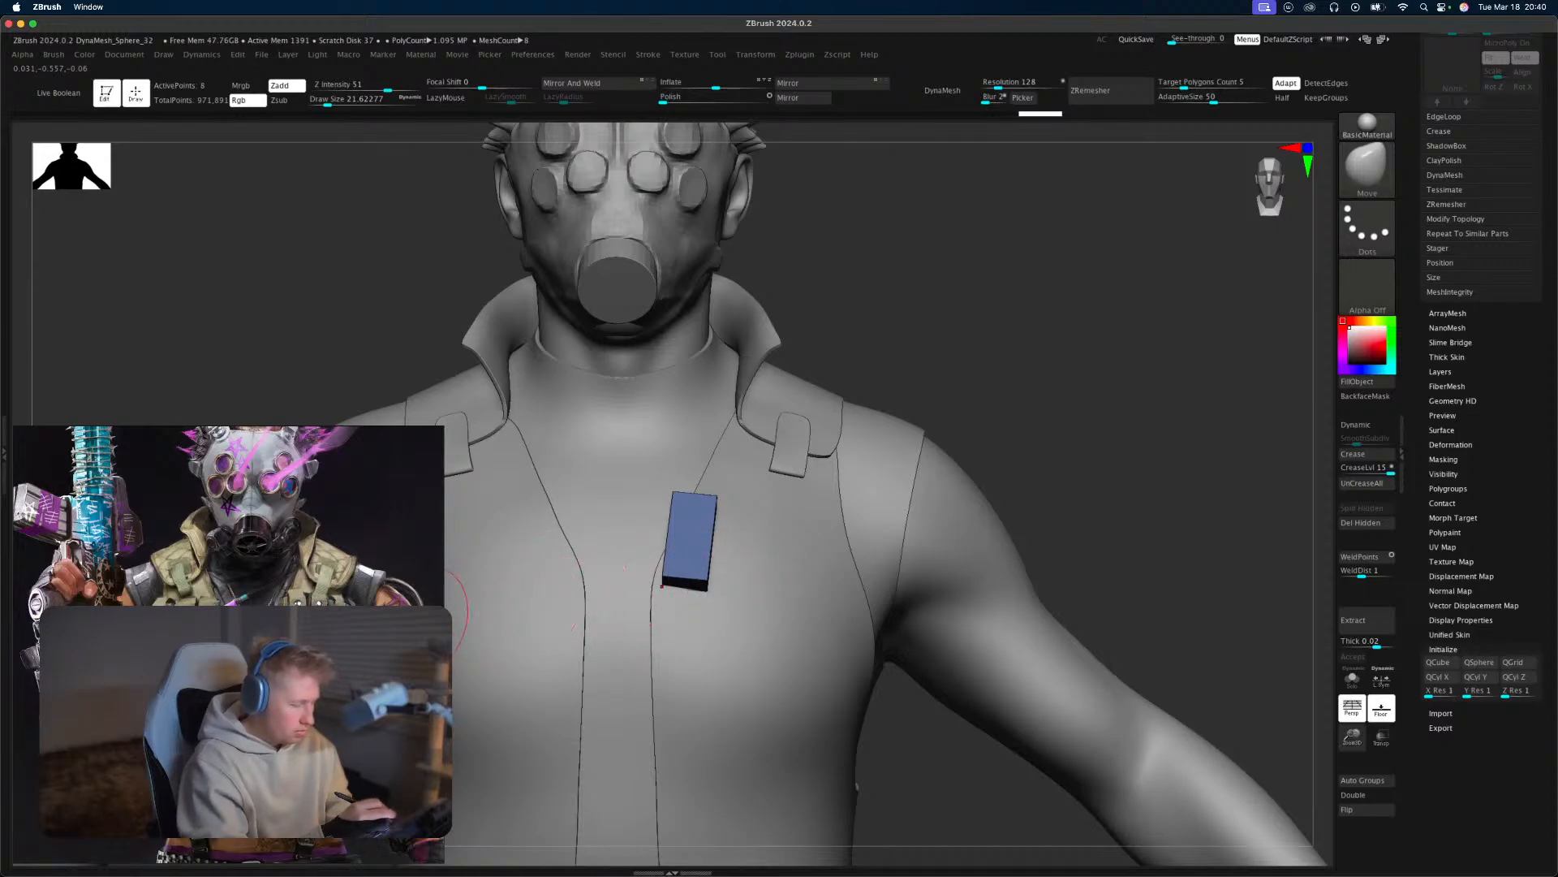
# Duplicate the block along the X axis to place a second block right beside it on the shoulder side.
pyautogui.moveTo(606, 579)
pyautogui.keyDown('alt'); pyautogui.mouseDown(button='right')
pyautogui.moveTo(620, 702)
pyautogui.moveTo(665, 752)
pyautogui.moveTo(655, 702)
pyautogui.mouseUp(button='right'); pyautogui.keyUp('alt')
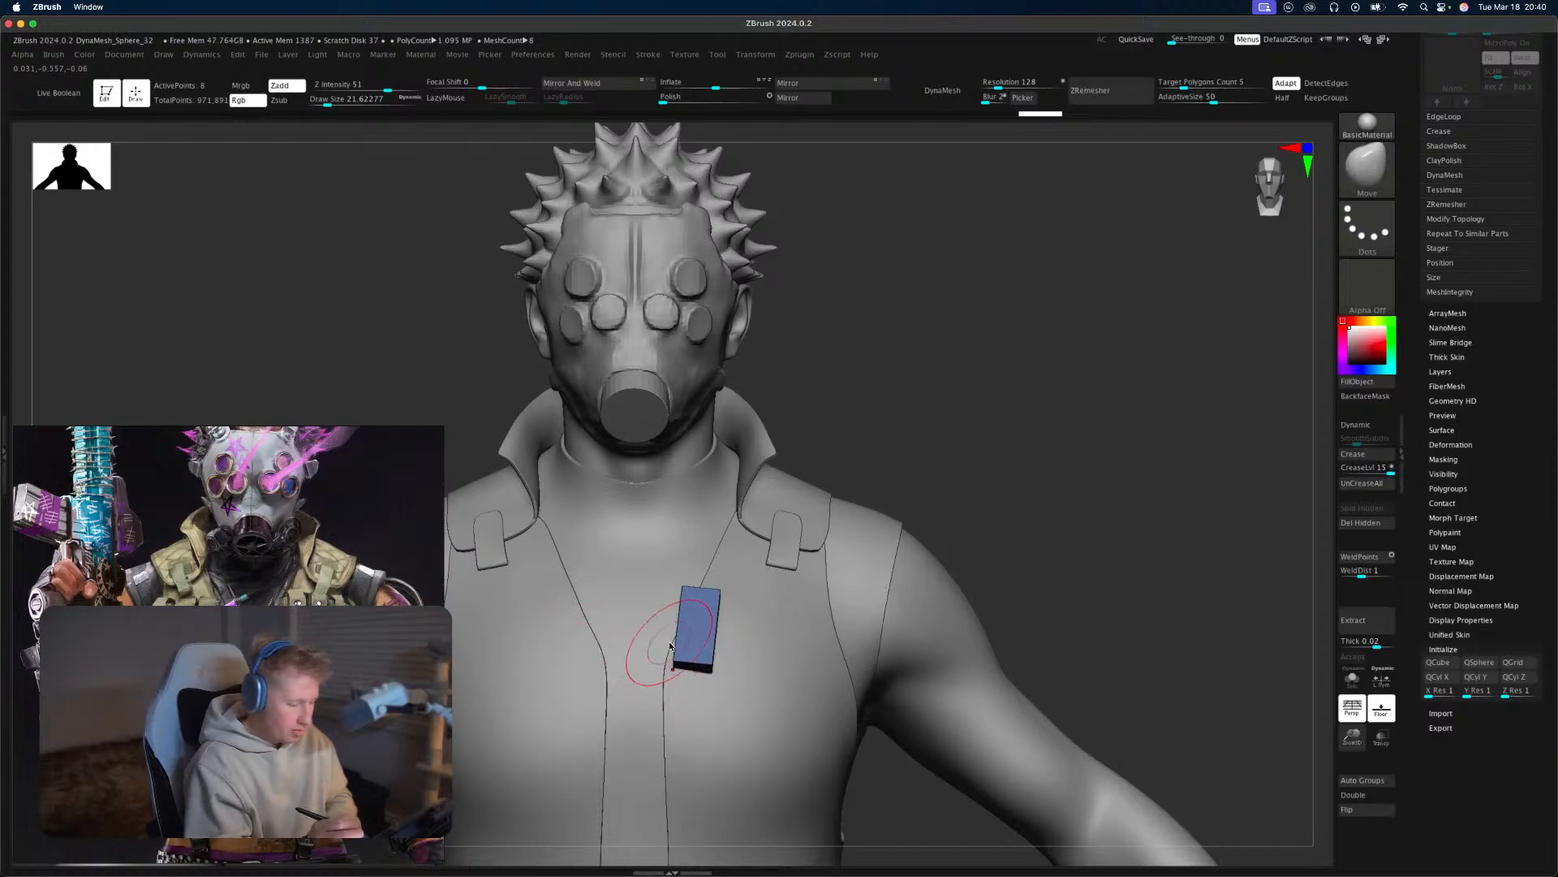
pyautogui.keyDown('ctrl'); pyautogui.moveTo(990, 501); pyautogui.dragTo(967, 598, button='right'); pyautogui.keyUp('ctrl')
pyautogui.press('w')
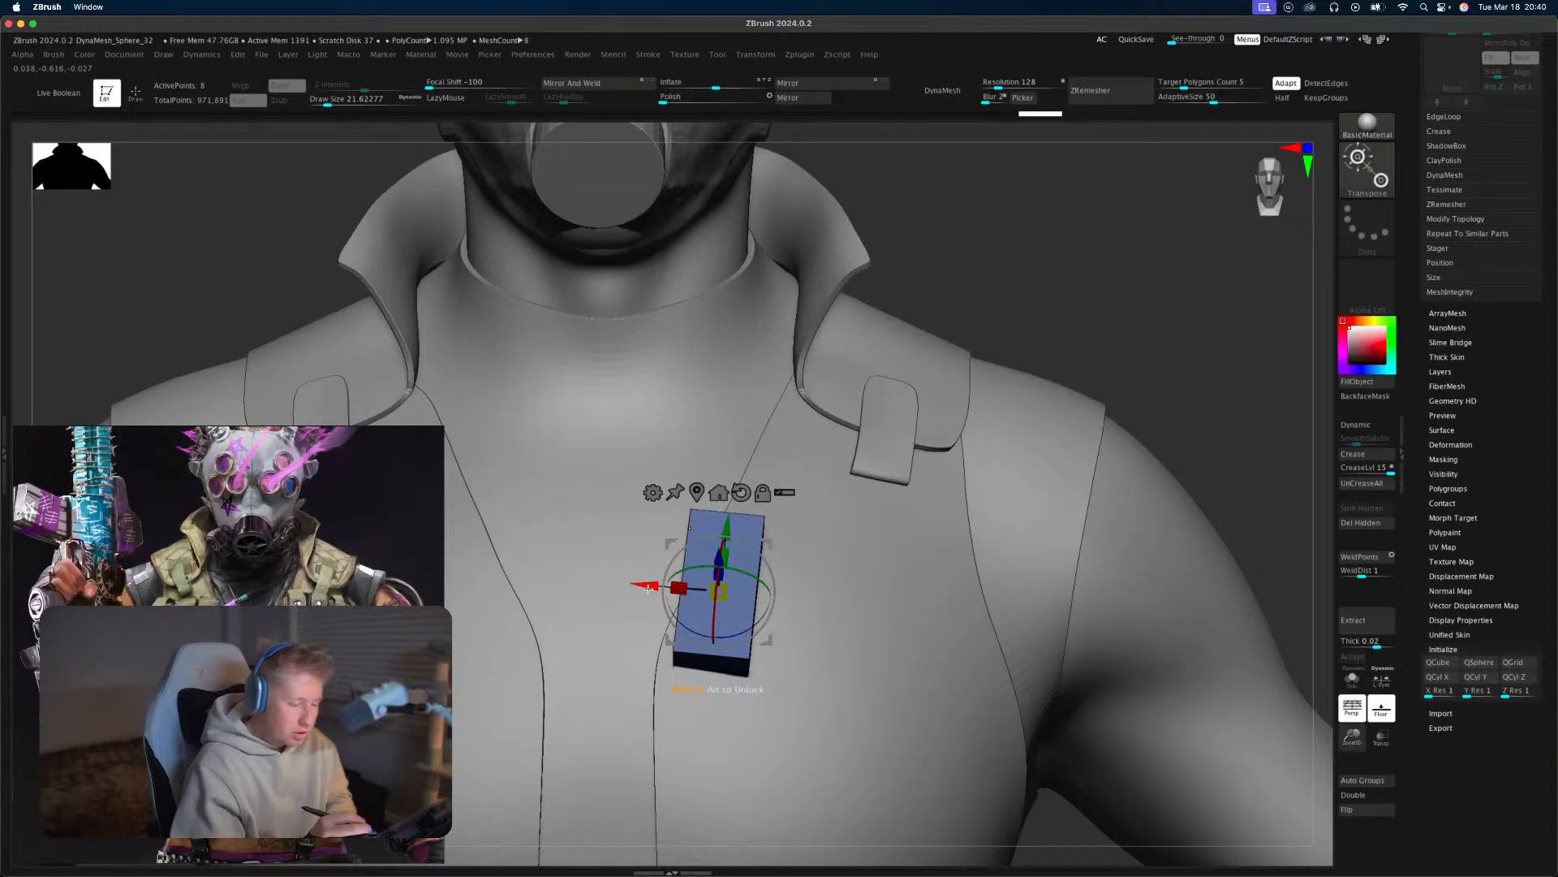
pyautogui.keyDown('ctrl'); pyautogui.moveTo(648, 585); pyautogui.dragTo(723, 605); pyautogui.keyUp('ctrl')
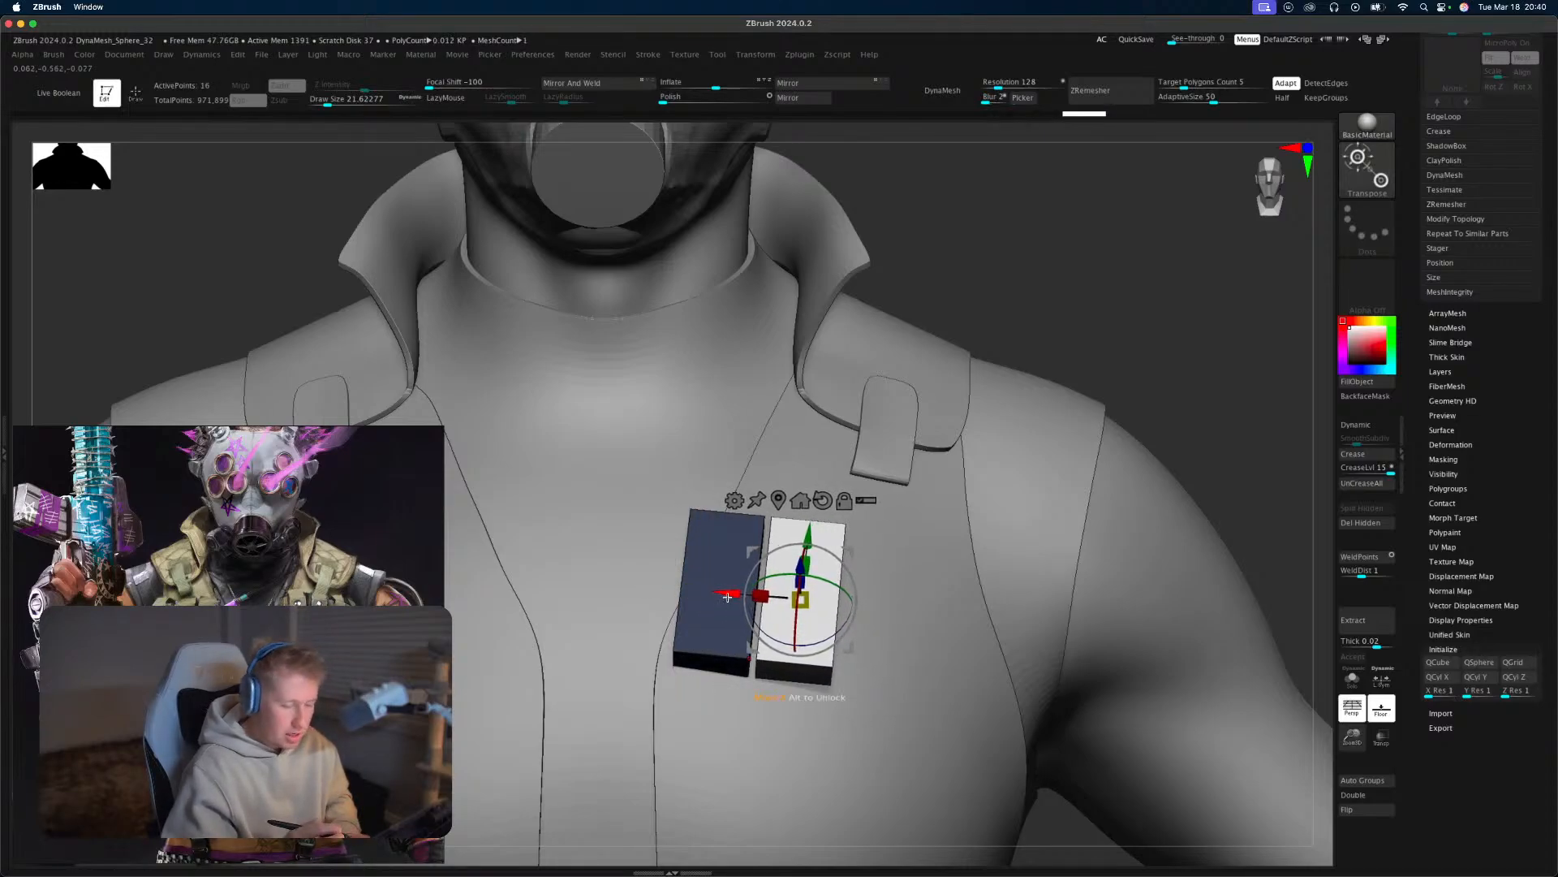
# Rotate the second block to follow the chest's curvature and move it in against the vest.
pyautogui.moveTo(898, 568); pyautogui.dragTo(886, 492, button='right')
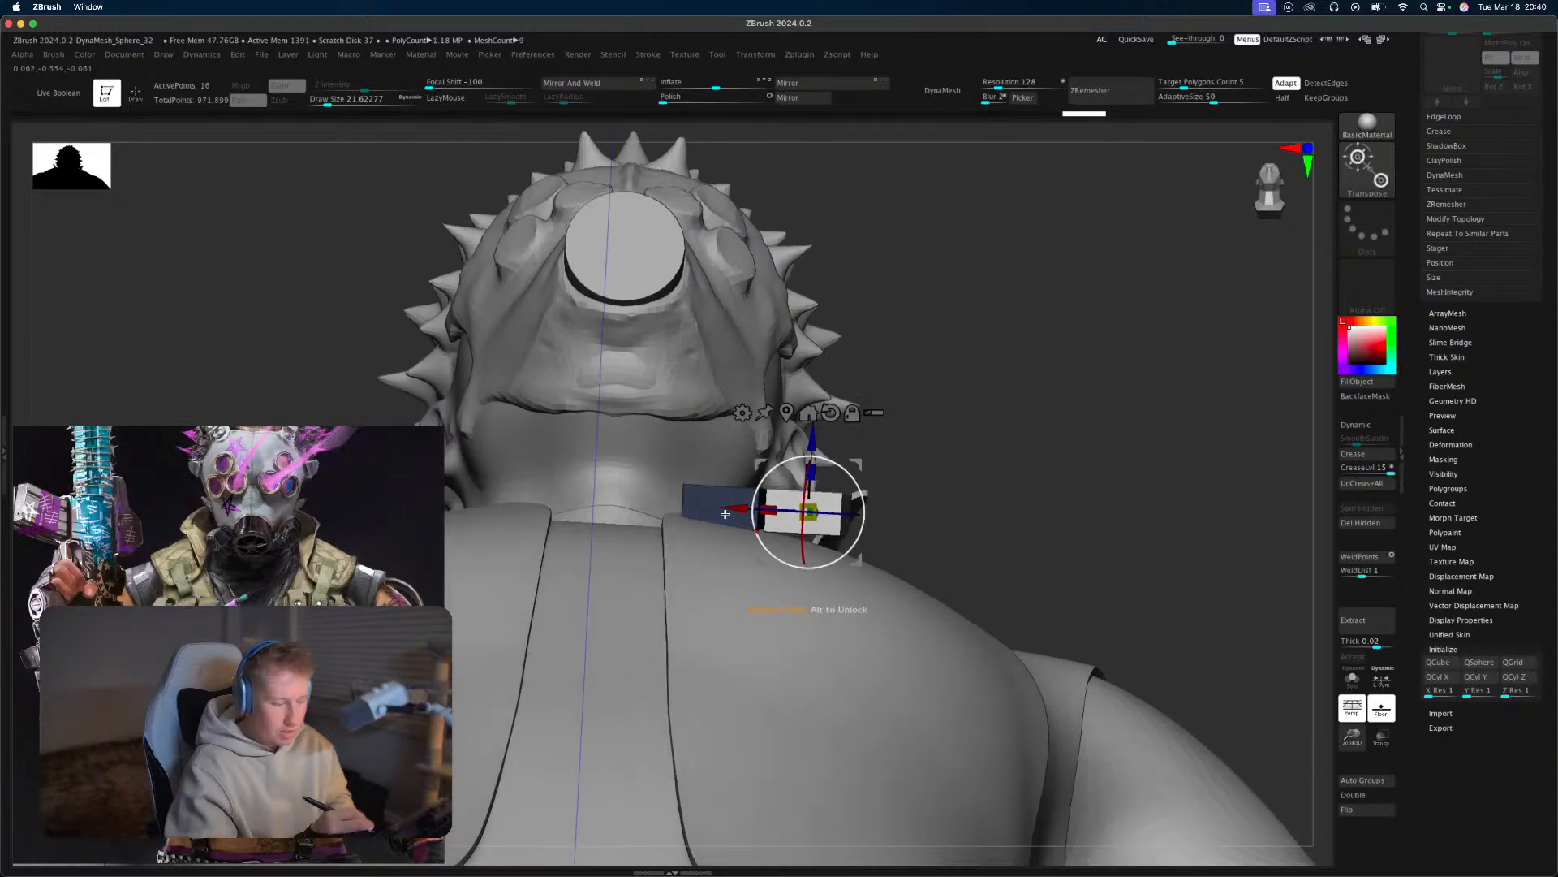
pyautogui.moveTo(859, 491); pyautogui.dragTo(860, 499)
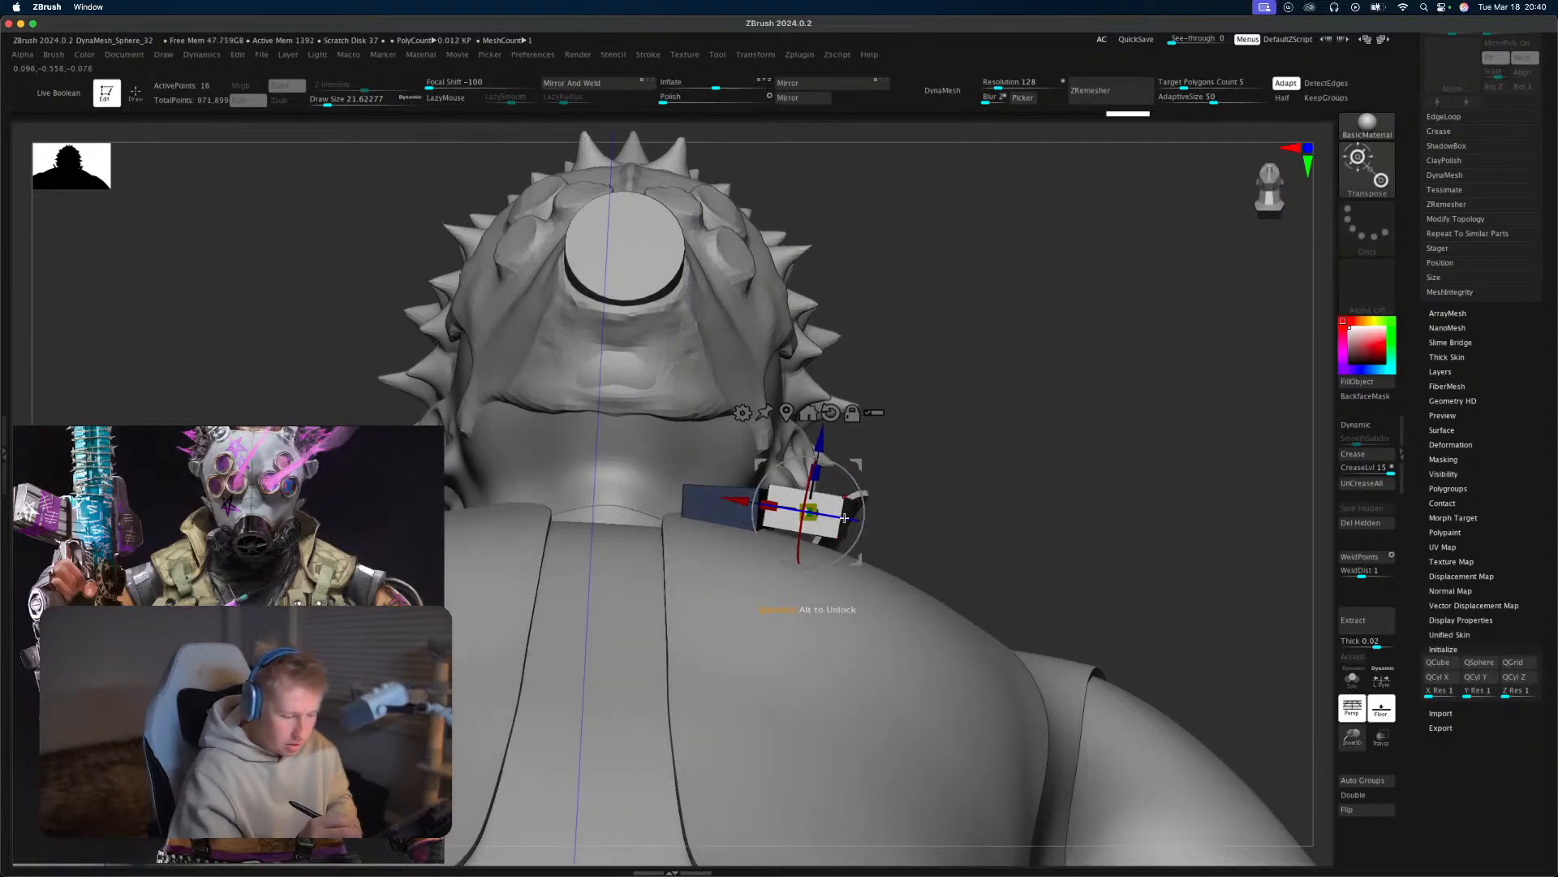
pyautogui.moveTo(819, 441); pyautogui.dragTo(817, 450)
pyautogui.moveTo(855, 506); pyautogui.dragTo(856, 511)
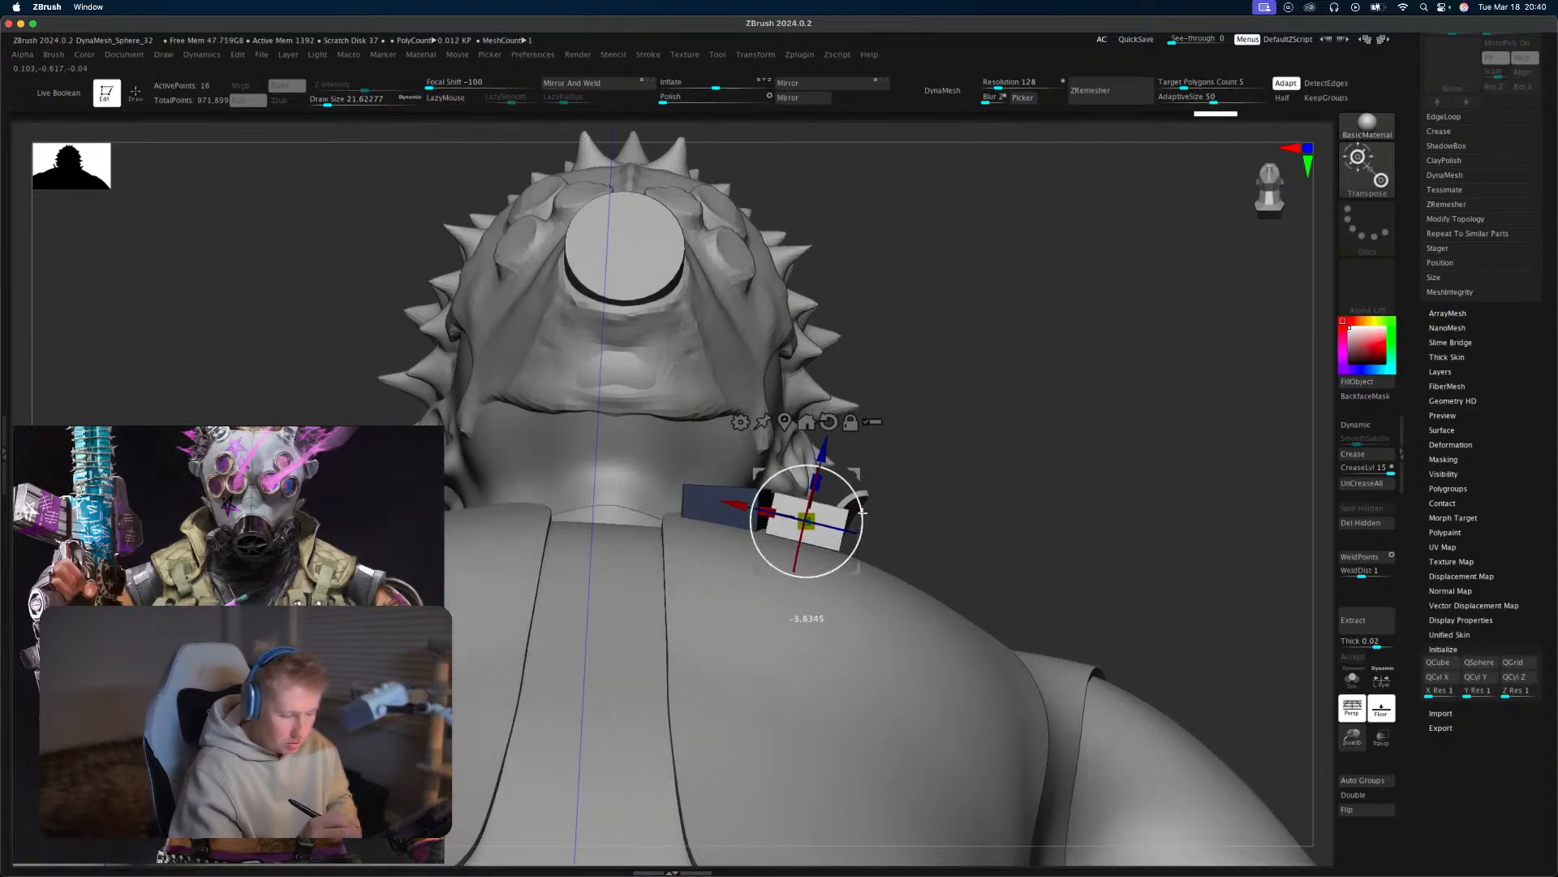
pyautogui.moveTo(1063, 398); pyautogui.dragTo(789, 632, button='right')
pyautogui.moveTo(750, 549); pyautogui.dragTo(745, 544)
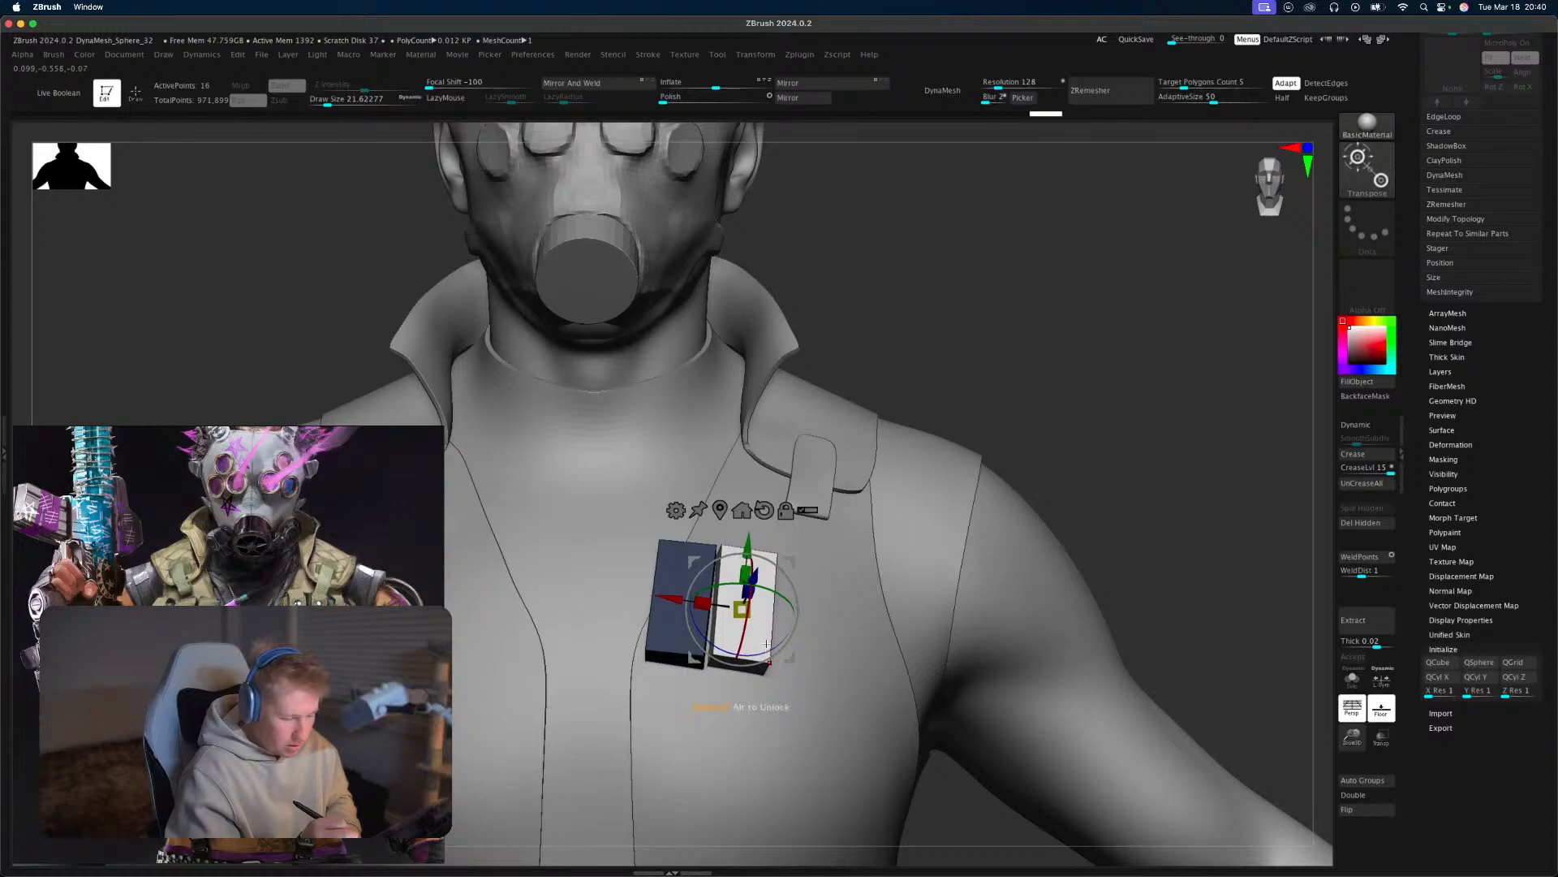
# Duplicate the second block about 0.036 along the X axis as a third block and angle it to the chest's curve.
pyautogui.moveTo(767, 643); pyautogui.dragTo(796, 549, button='right')
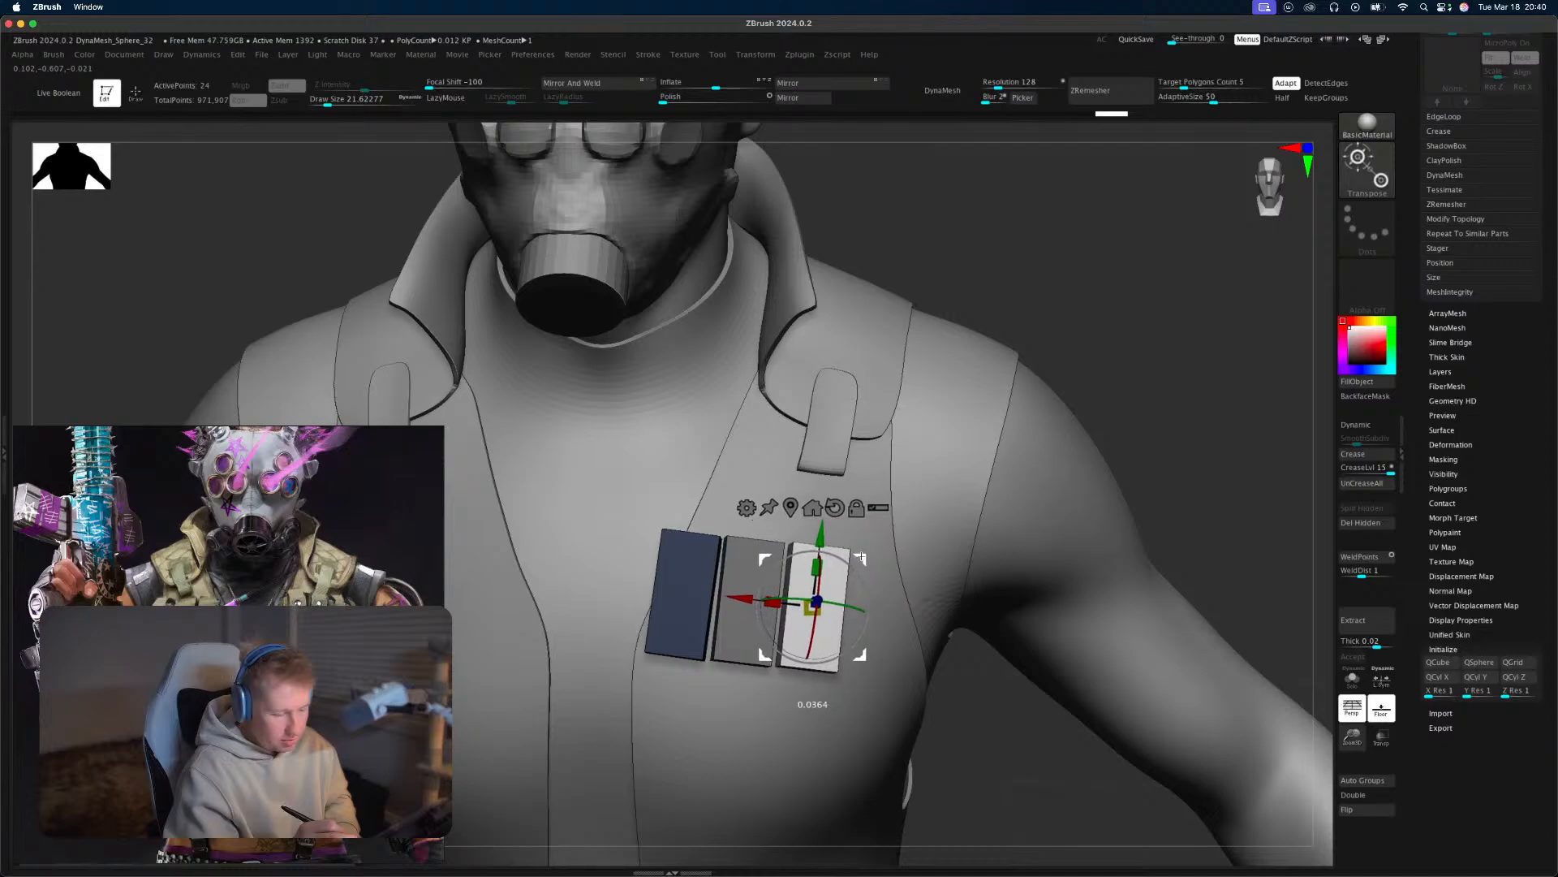
pyautogui.moveTo(860, 558); pyautogui.dragTo(832, 464, button='right')
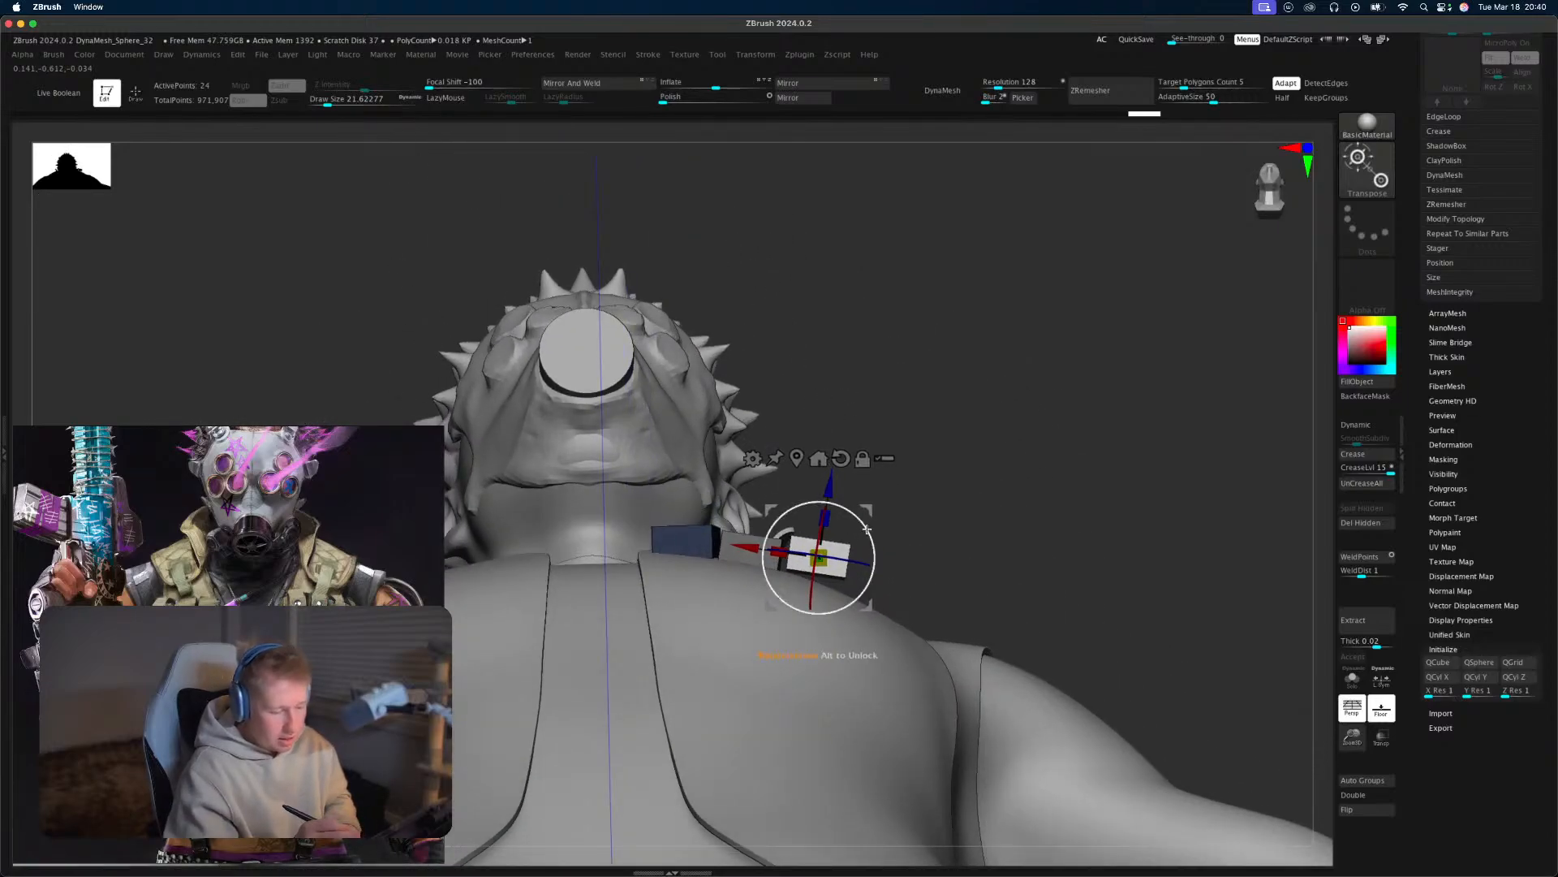
pyautogui.press('q')
pyautogui.moveTo(990, 438)
pyautogui.mouseDown(button='right')
pyautogui.moveTo(922, 479)
pyautogui.moveTo(880, 453)
pyautogui.moveTo(942, 411)
pyautogui.moveTo(848, 496)
pyautogui.moveTo(974, 455)
pyautogui.moveTo(1044, 486)
pyautogui.moveTo(1088, 372)
pyautogui.moveTo(1070, 476)
pyautogui.moveTo(1079, 422)
pyautogui.moveTo(1112, 427)
pyautogui.moveTo(1108, 455)
pyautogui.moveTo(1120, 389)
pyautogui.moveTo(1114, 418)
pyautogui.mouseUp(button='right')
pyautogui.press('w')
pyautogui.press('q')
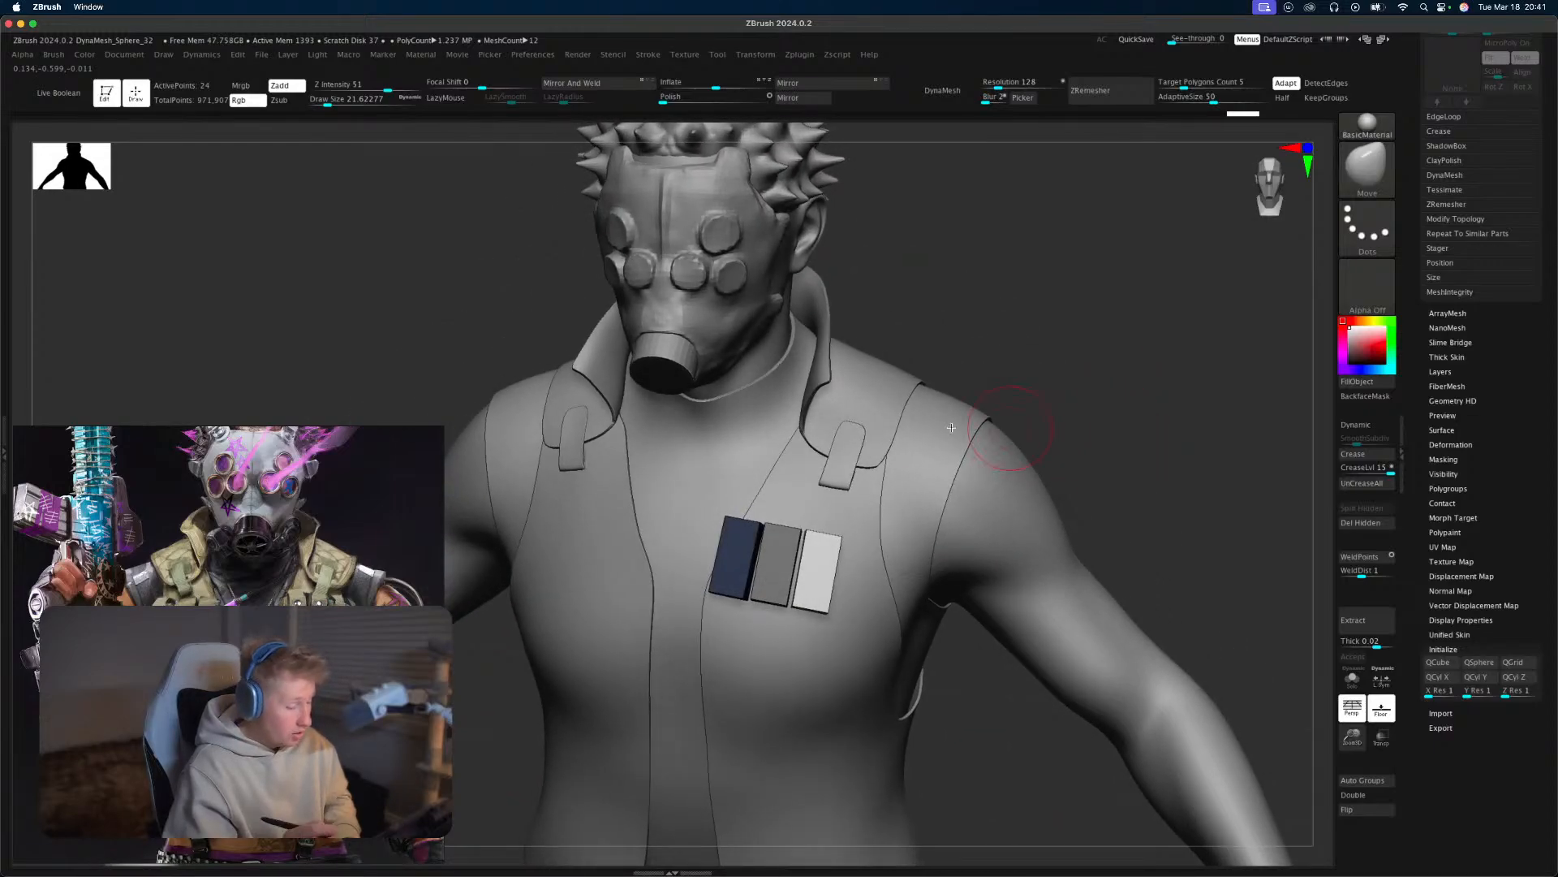
# Duplicate the third block about 0.038 outward as a fourth, rotate it to the chest's curve, and push it in against the vest.
pyautogui.press('ctrl')
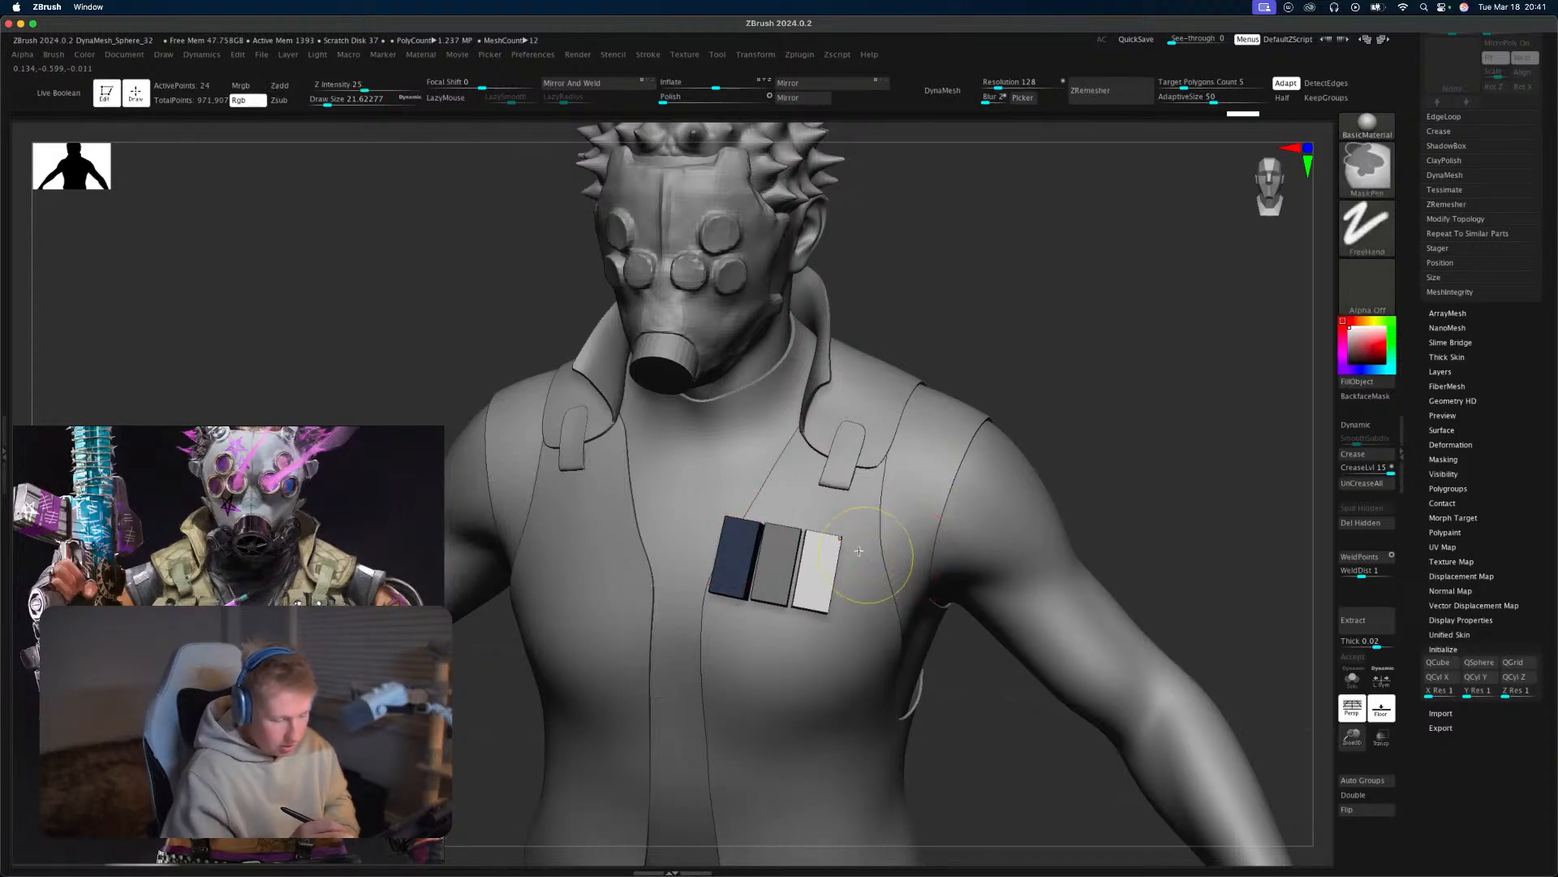
pyautogui.press('w')
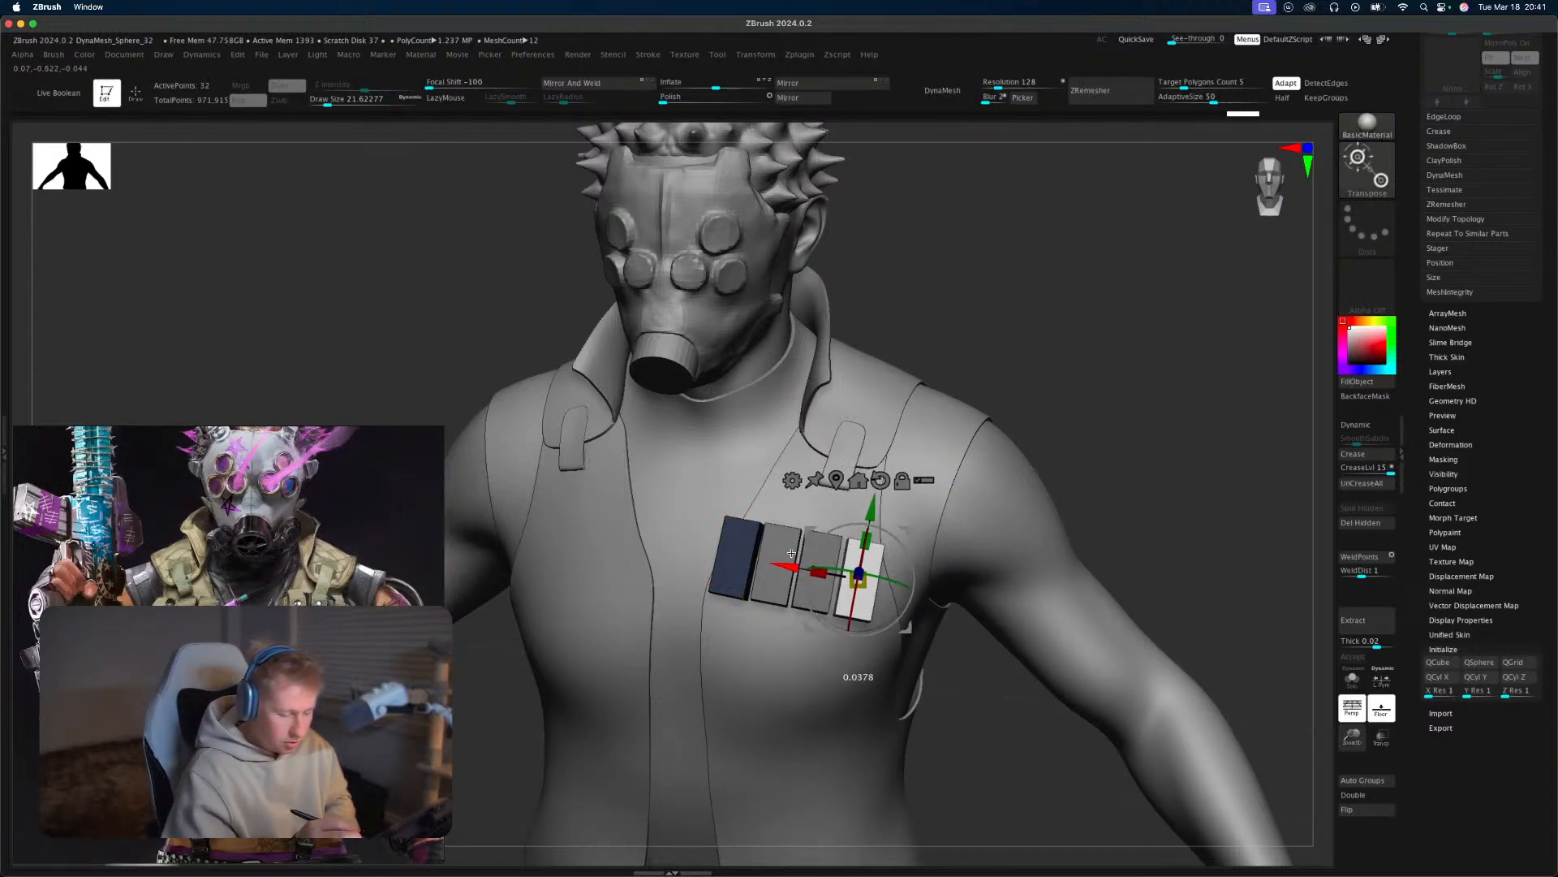
pyautogui.moveTo(1088, 487); pyautogui.dragTo(1171, 259)
pyautogui.moveTo(883, 511); pyautogui.dragTo(877, 523)
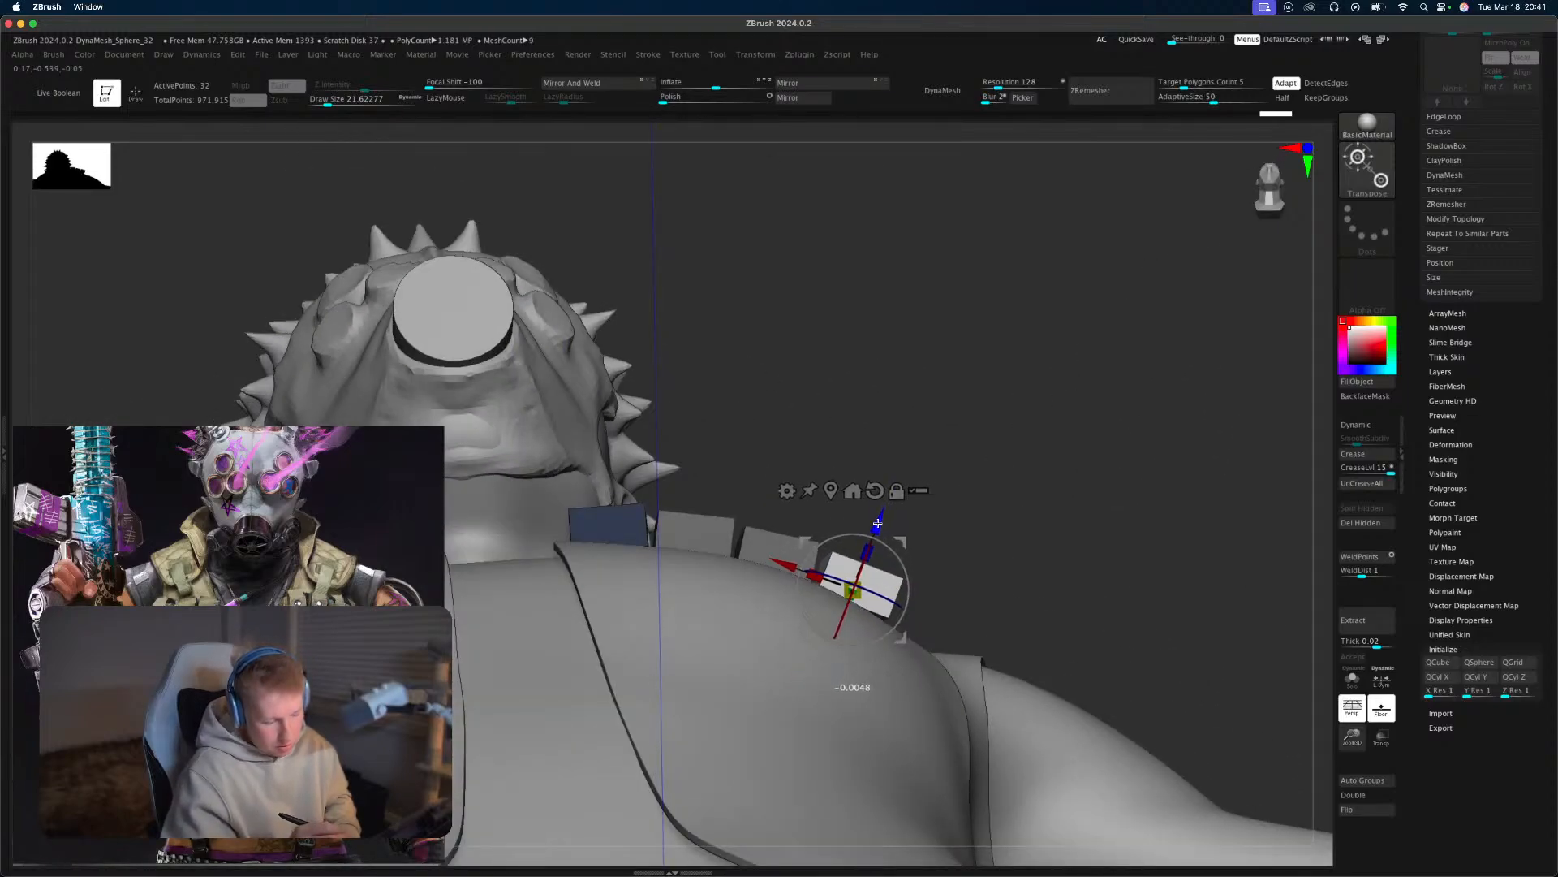
# Clear the mask from the row of blocks and assign each block its own polygroup with Auto Groups.
pyautogui.press('q')
pyautogui.moveTo(1042, 472)
pyautogui.mouseDown()
pyautogui.moveTo(963, 463)
pyautogui.moveTo(956, 482)
pyautogui.moveTo(1088, 406)
pyautogui.moveTo(1040, 574)
pyautogui.mouseUp()
pyautogui.moveTo(1074, 457)
pyautogui.mouseDown()
pyautogui.moveTo(1057, 602)
pyautogui.moveTo(1107, 439)
pyautogui.moveTo(1146, 546)
pyautogui.mouseUp()
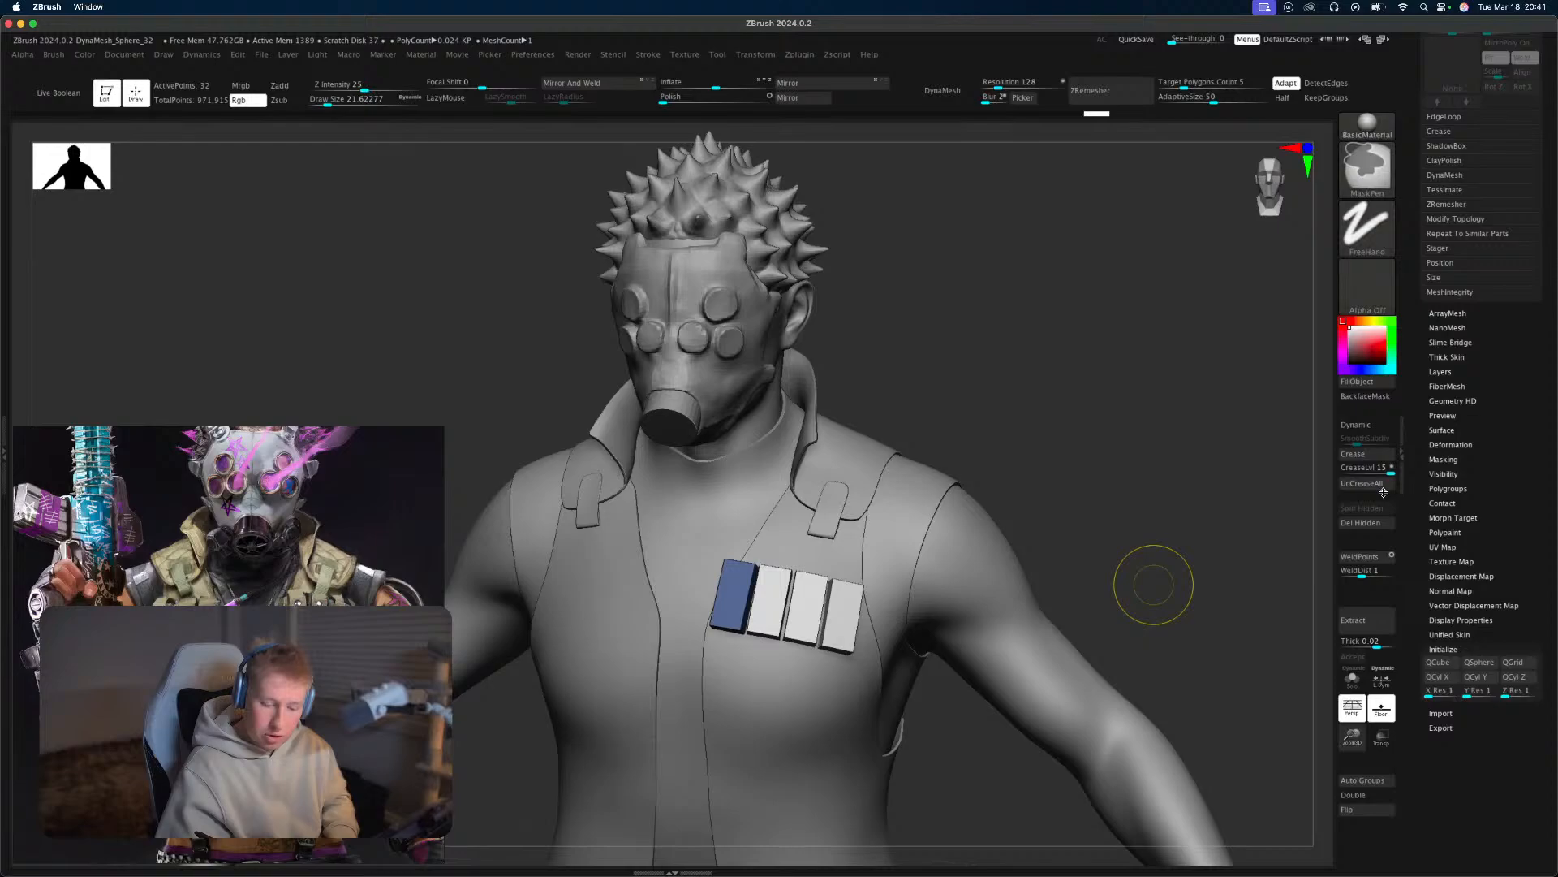
pyautogui.click(1364, 780)
# Raise the row of four blocks along the Y axis toward the shoulder strap, fine-tuning its height just below the strap.
pyautogui.moveTo(1197, 552); pyautogui.dragTo(1123, 496)
pyautogui.keyDown('shift'); pyautogui.moveTo(1131, 437); pyautogui.dragTo(1137, 462); pyautogui.keyUp('shift')
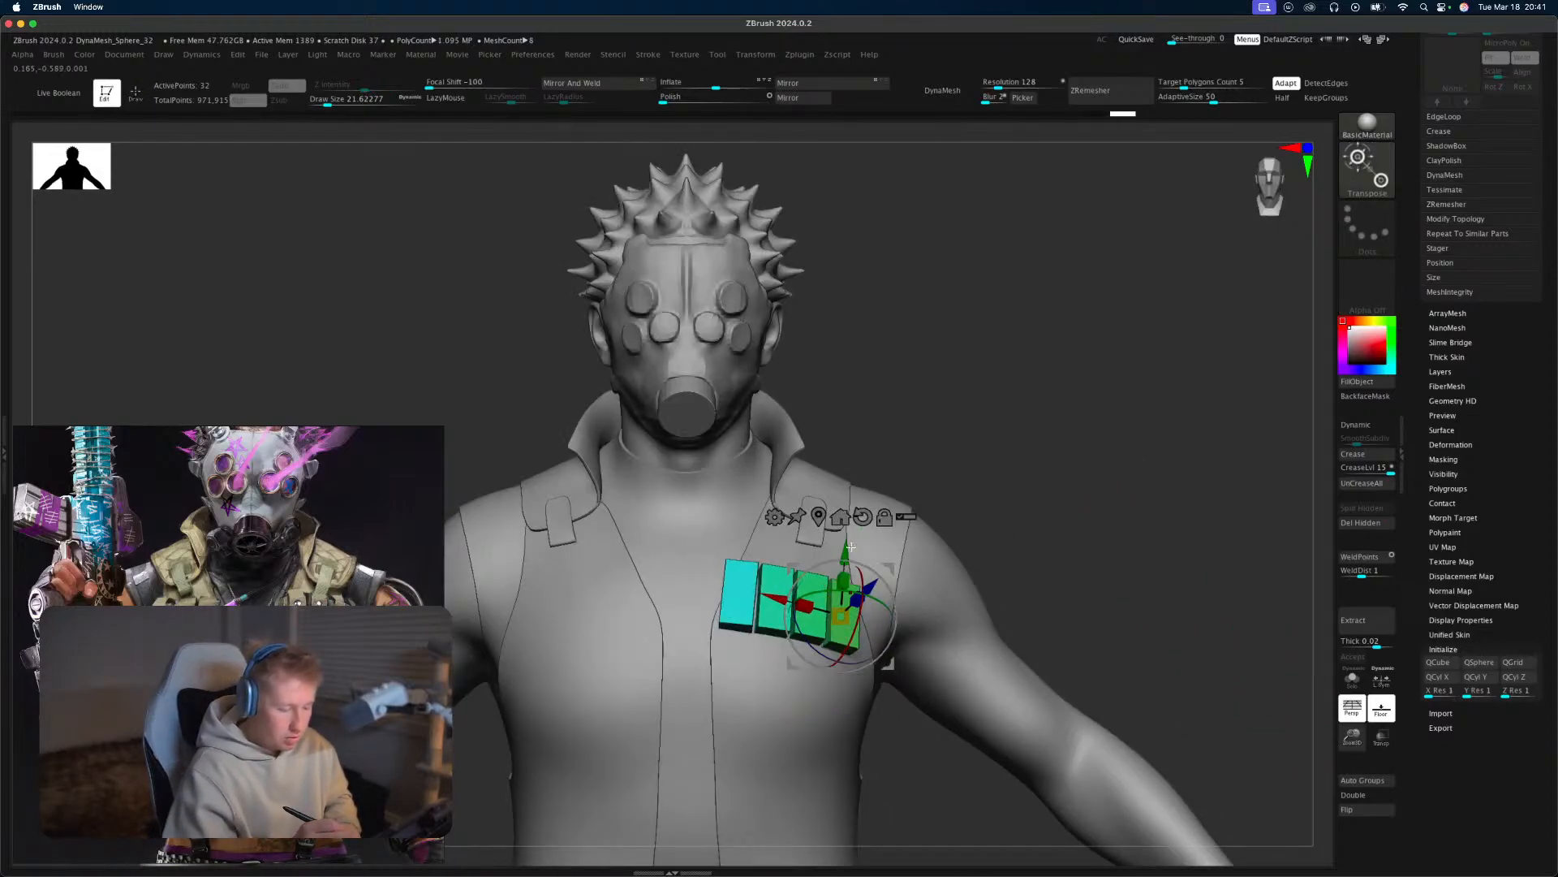
pyautogui.moveTo(850, 547); pyautogui.dragTo(861, 518)
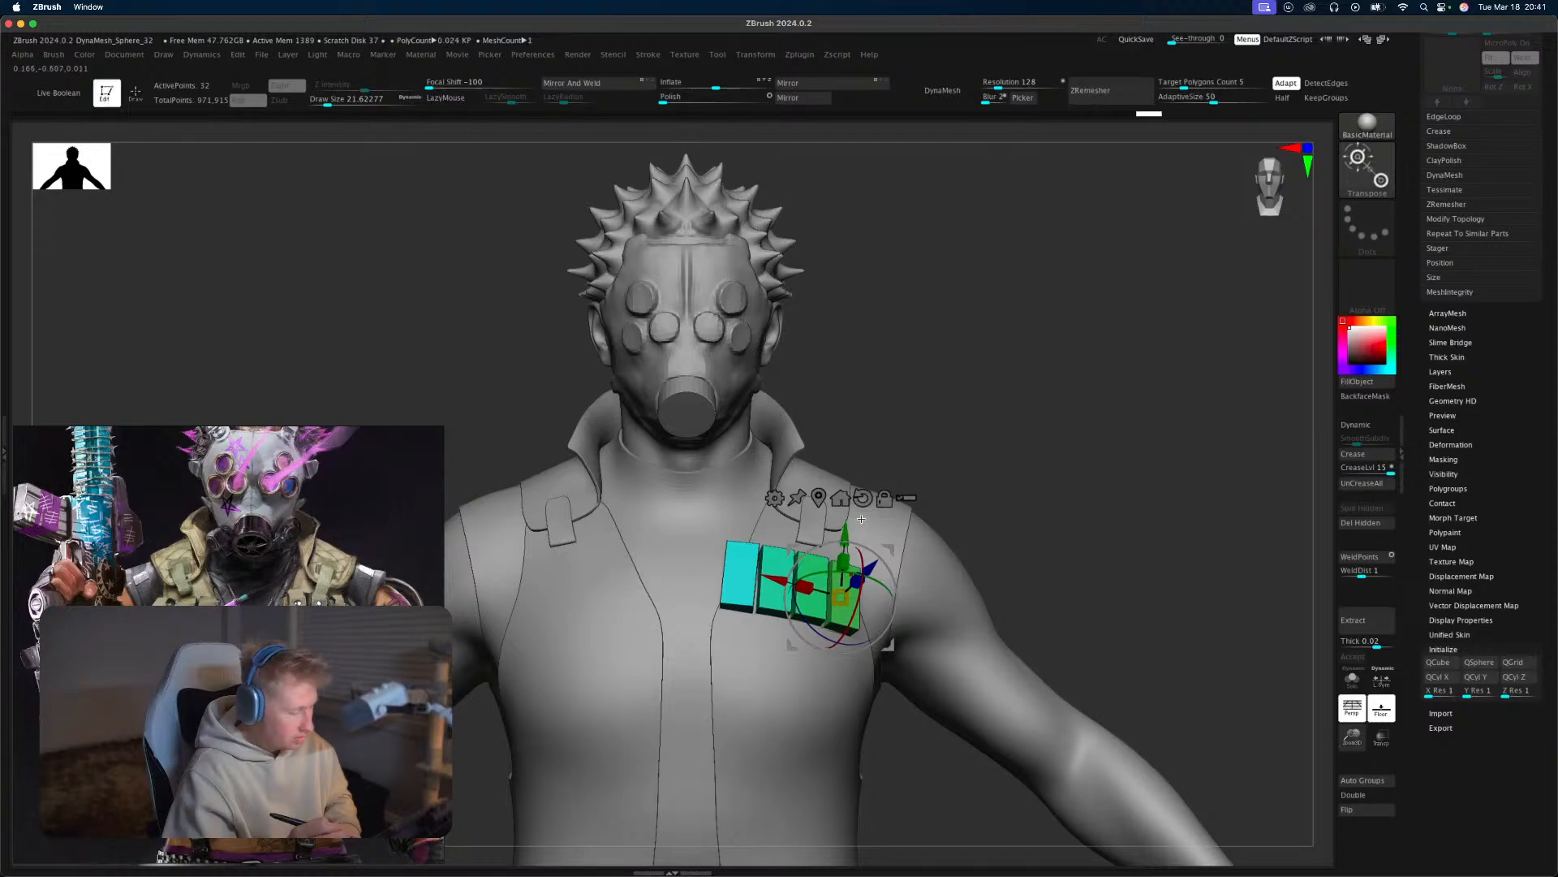
pyautogui.press('q')
pyautogui.moveTo(1058, 452)
pyautogui.mouseDown()
pyautogui.moveTo(1046, 499)
pyautogui.moveTo(1047, 456)
pyautogui.moveTo(1055, 470)
pyautogui.moveTo(886, 481)
pyautogui.mouseUp()
pyautogui.press('w')
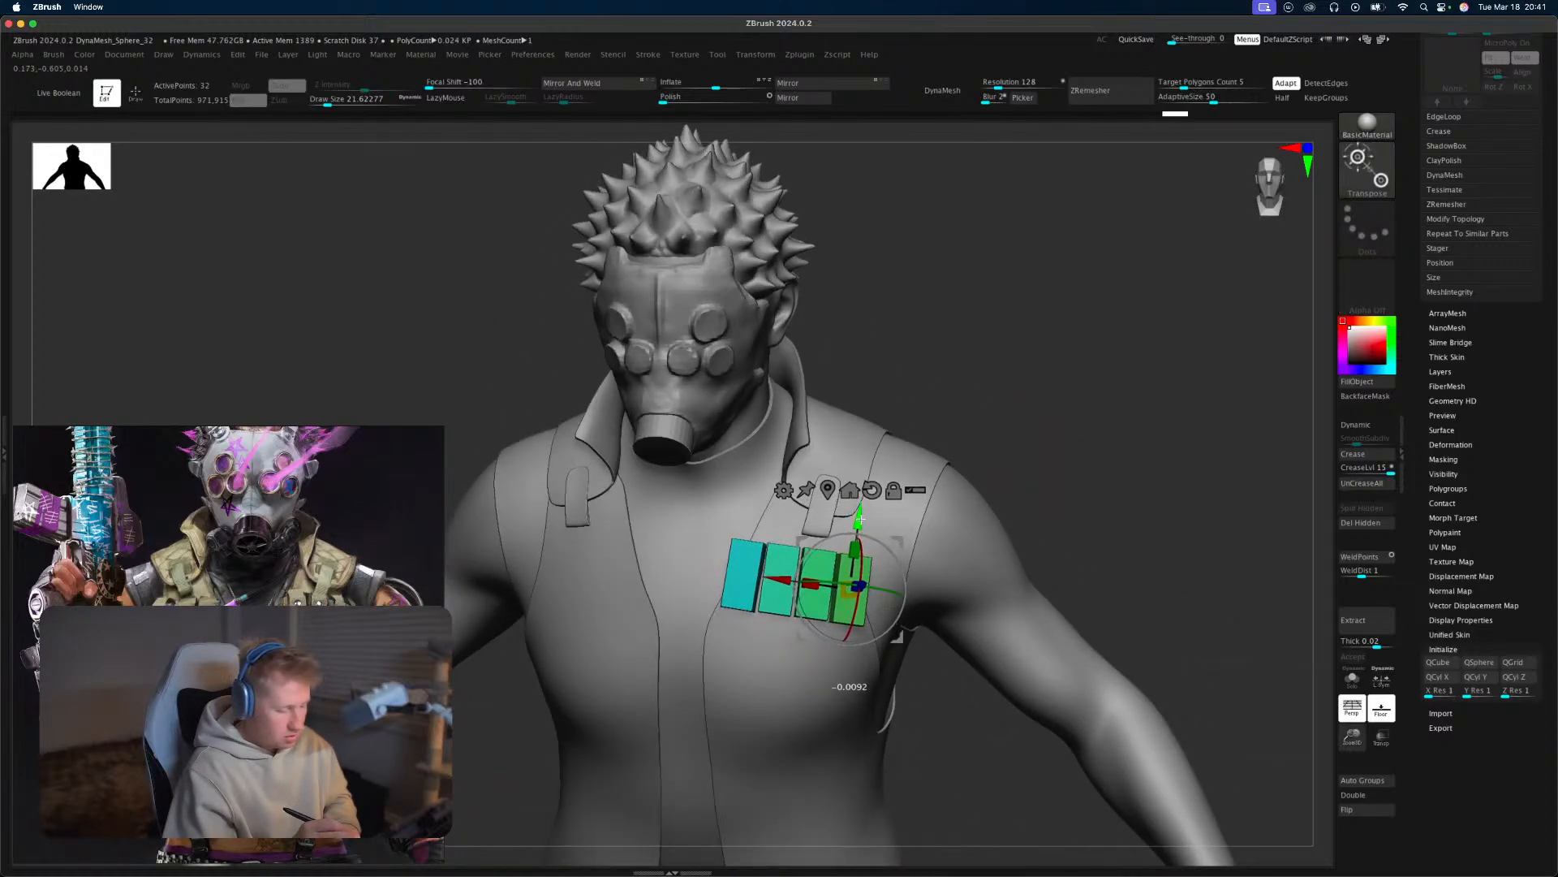
pyautogui.press('q')
# Switch to the shoulder strap subtool and pull its lower end down toward the blocks with the Move brush.
pyautogui.keyDown('alt'); pyautogui.click(821, 516); pyautogui.keyUp('alt')
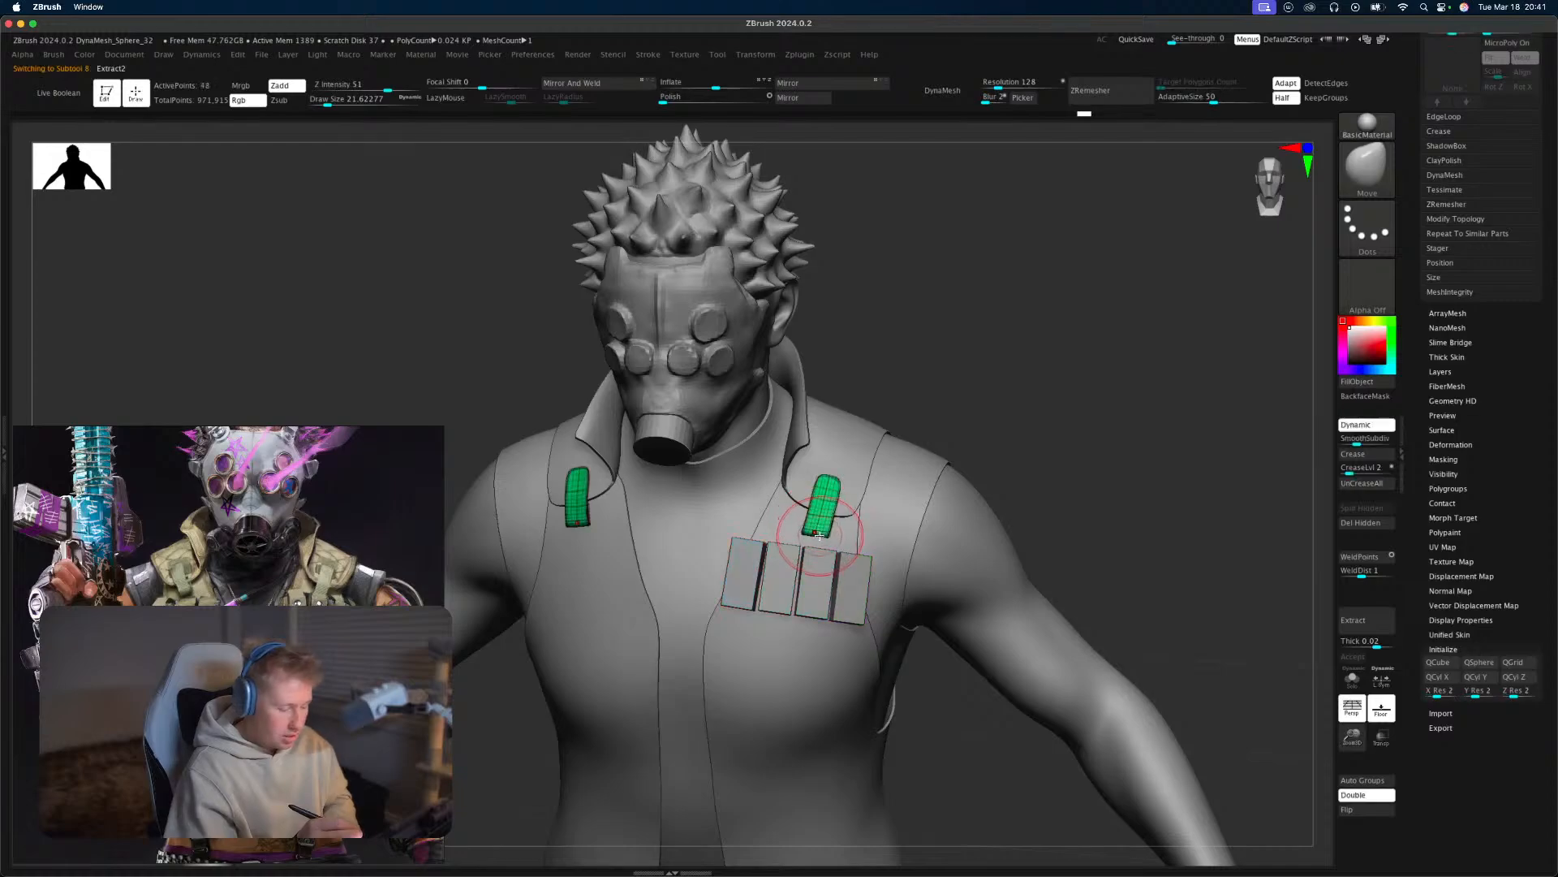
pyautogui.press('b')
pyautogui.press('m')
pyautogui.press('v')
pyautogui.press('s')
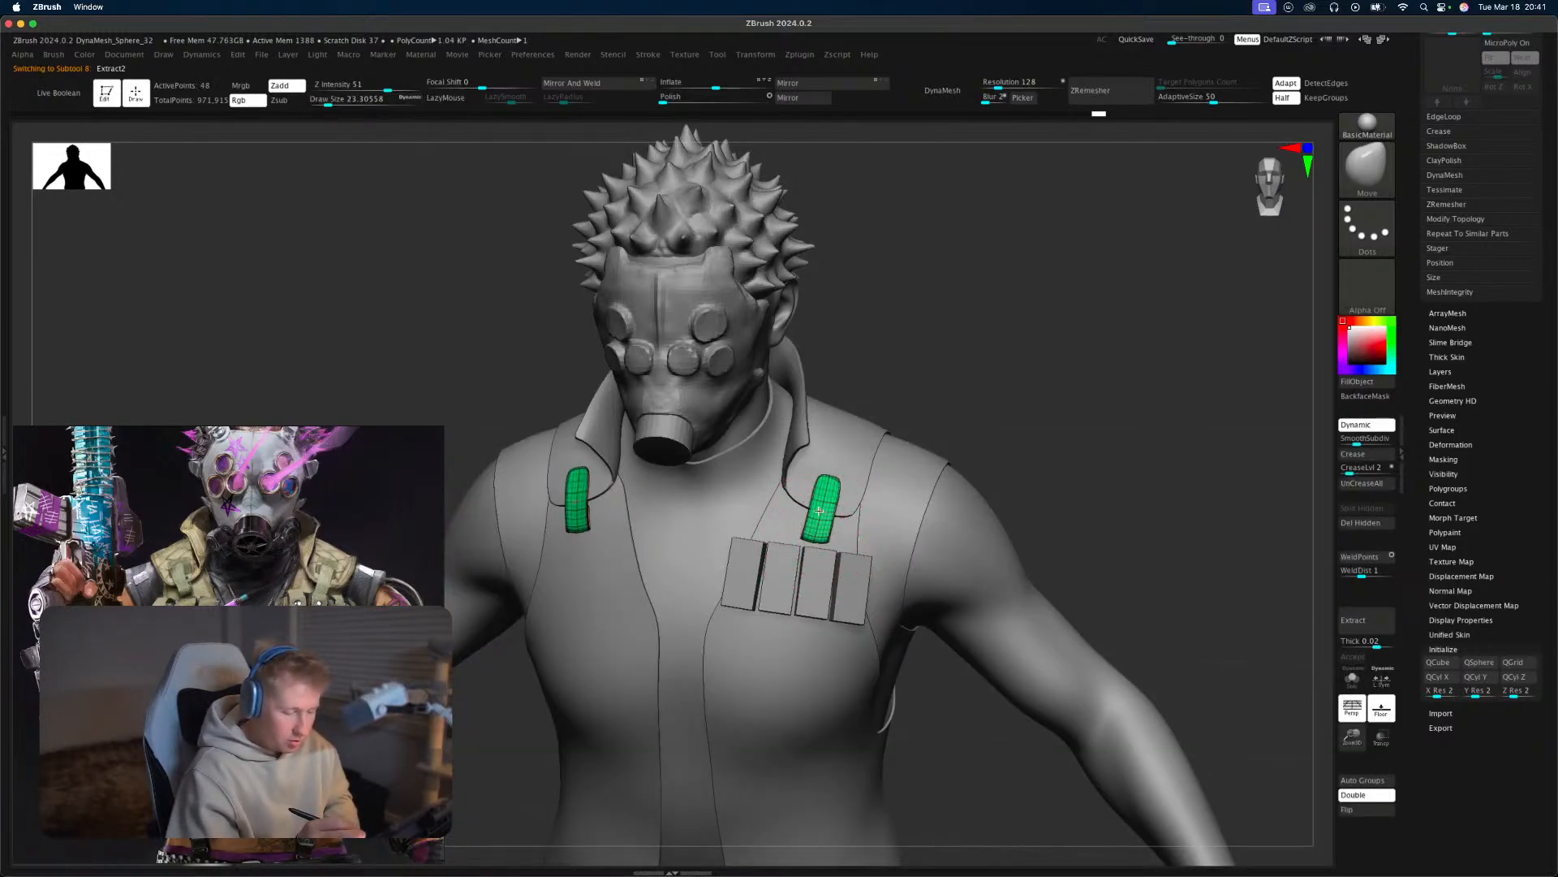
# Reselect the block subtool and mask the three outer blocks, leaving only the block nearest the vest opening unmasked.
pyautogui.moveTo(1065, 459)
pyautogui.mouseDown()
pyautogui.moveTo(1061, 477)
pyautogui.moveTo(1092, 445)
pyautogui.moveTo(1020, 436)
pyautogui.moveTo(1099, 460)
pyautogui.moveTo(1099, 411)
pyautogui.moveTo(1016, 392)
pyautogui.moveTo(1005, 466)
pyautogui.moveTo(1044, 501)
pyautogui.moveTo(963, 532)
pyautogui.moveTo(1061, 462)
pyautogui.mouseUp()
pyautogui.keyDown('alt'); pyautogui.click(866, 557); pyautogui.keyUp('alt')
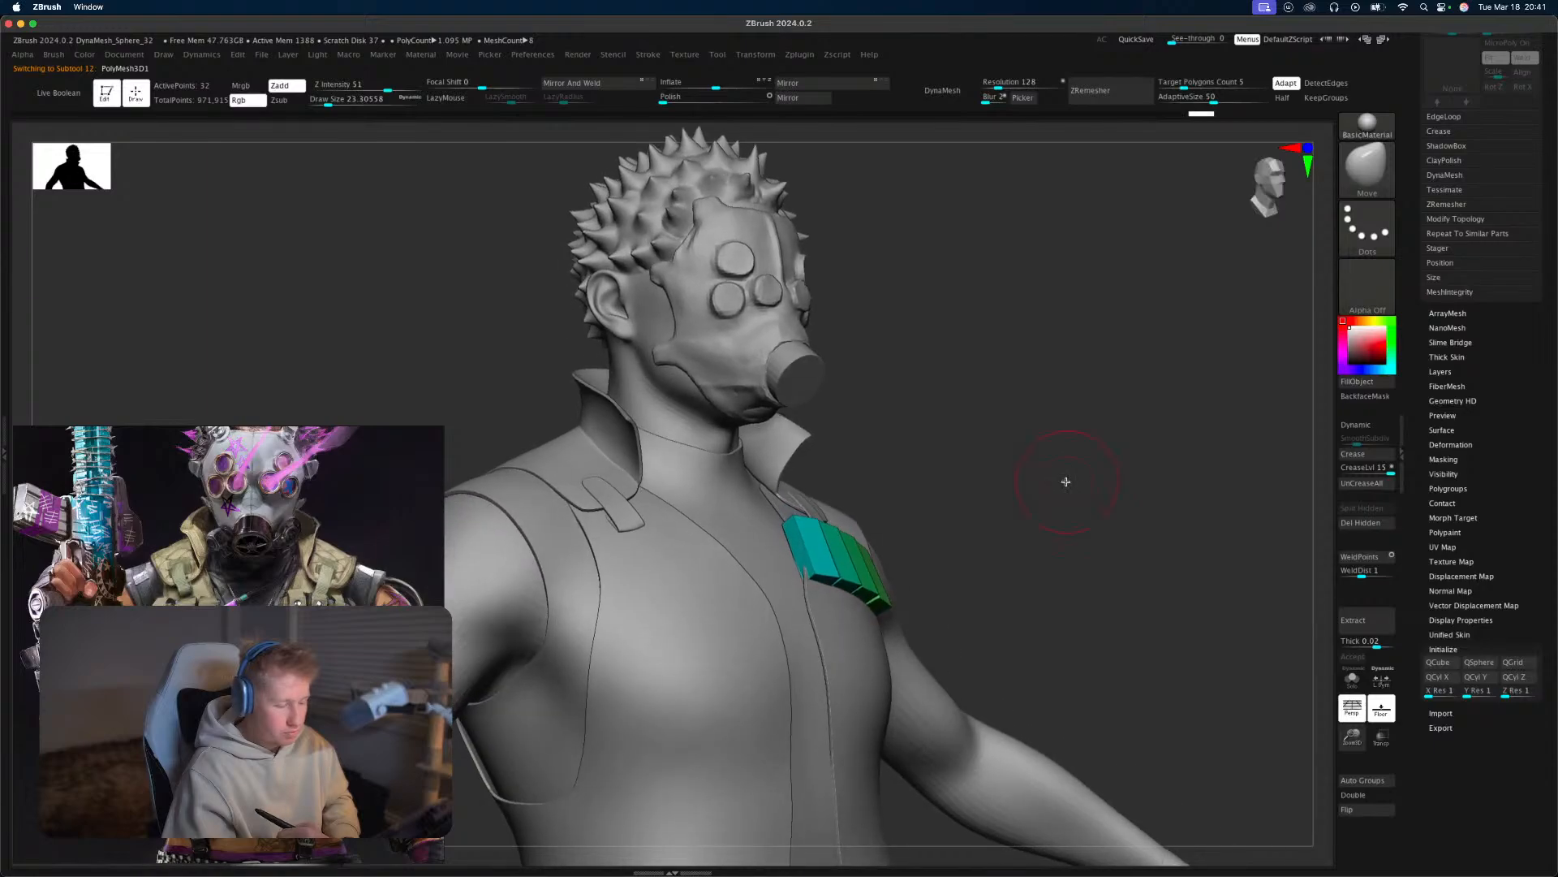
pyautogui.hotkey('ctrl', 'shift')
pyautogui.press('ctrl')
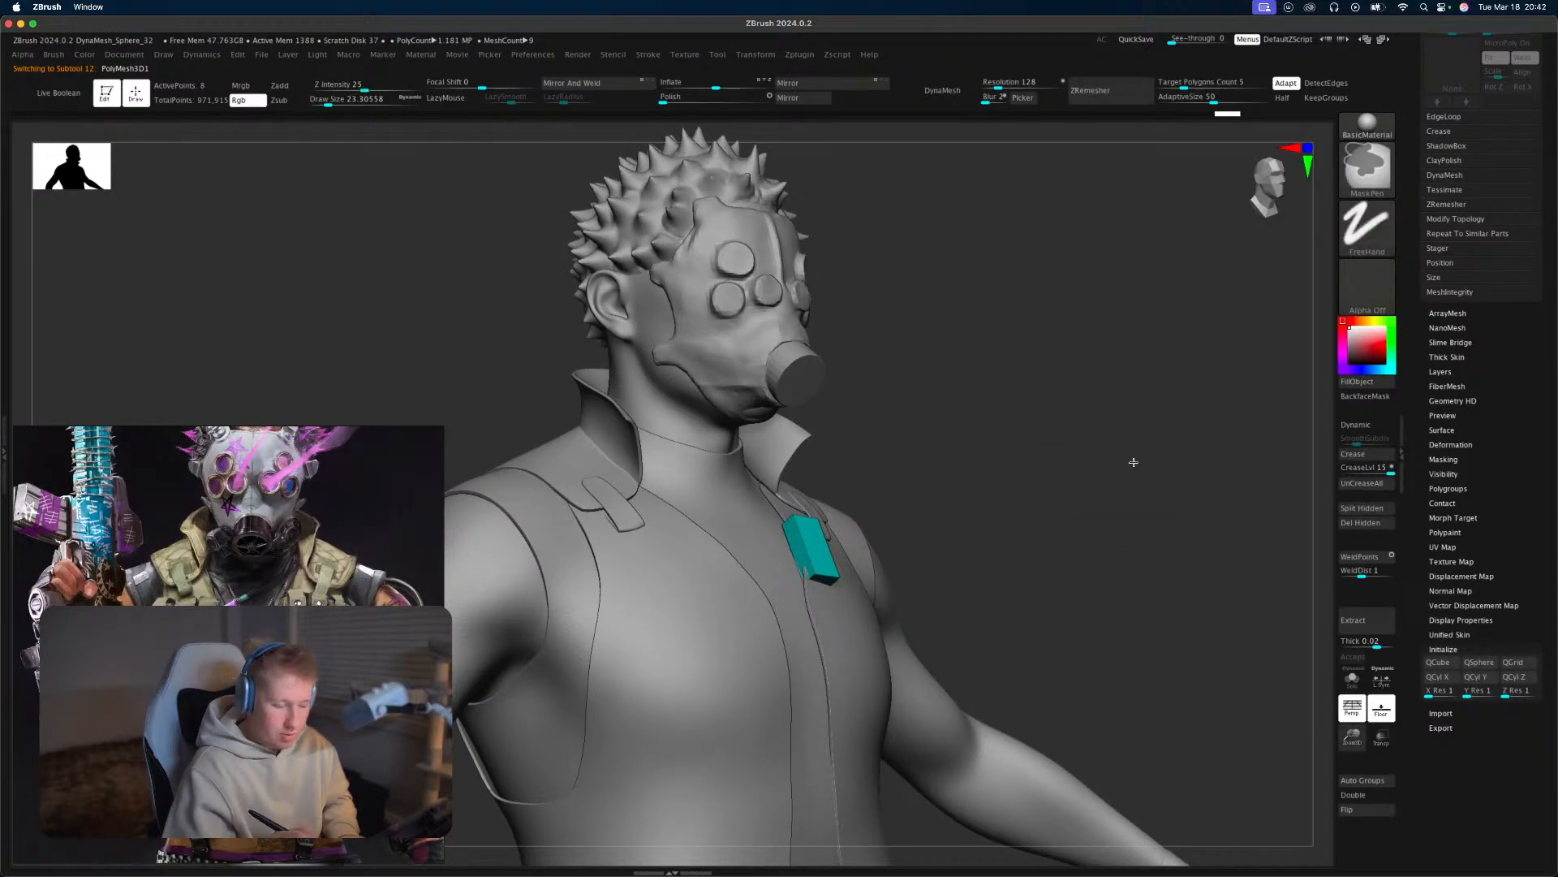
pyautogui.press('w')
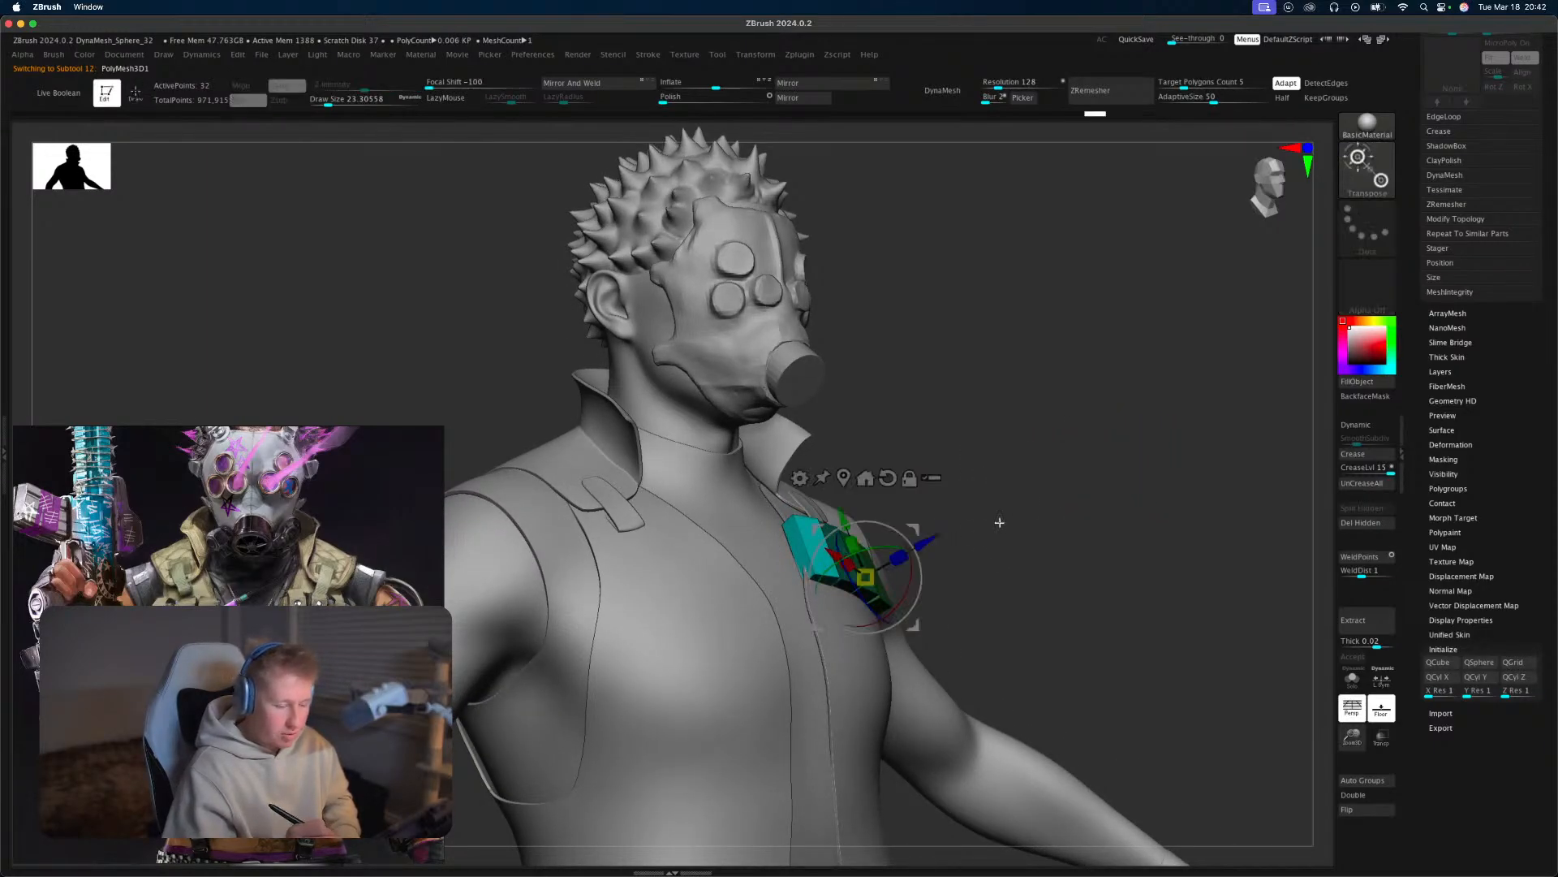
# Rotate the unmasked block to match the chest's slope and curve, and adjust its distance from the vest surface.
pyautogui.moveTo(999, 521); pyautogui.dragTo(962, 543)
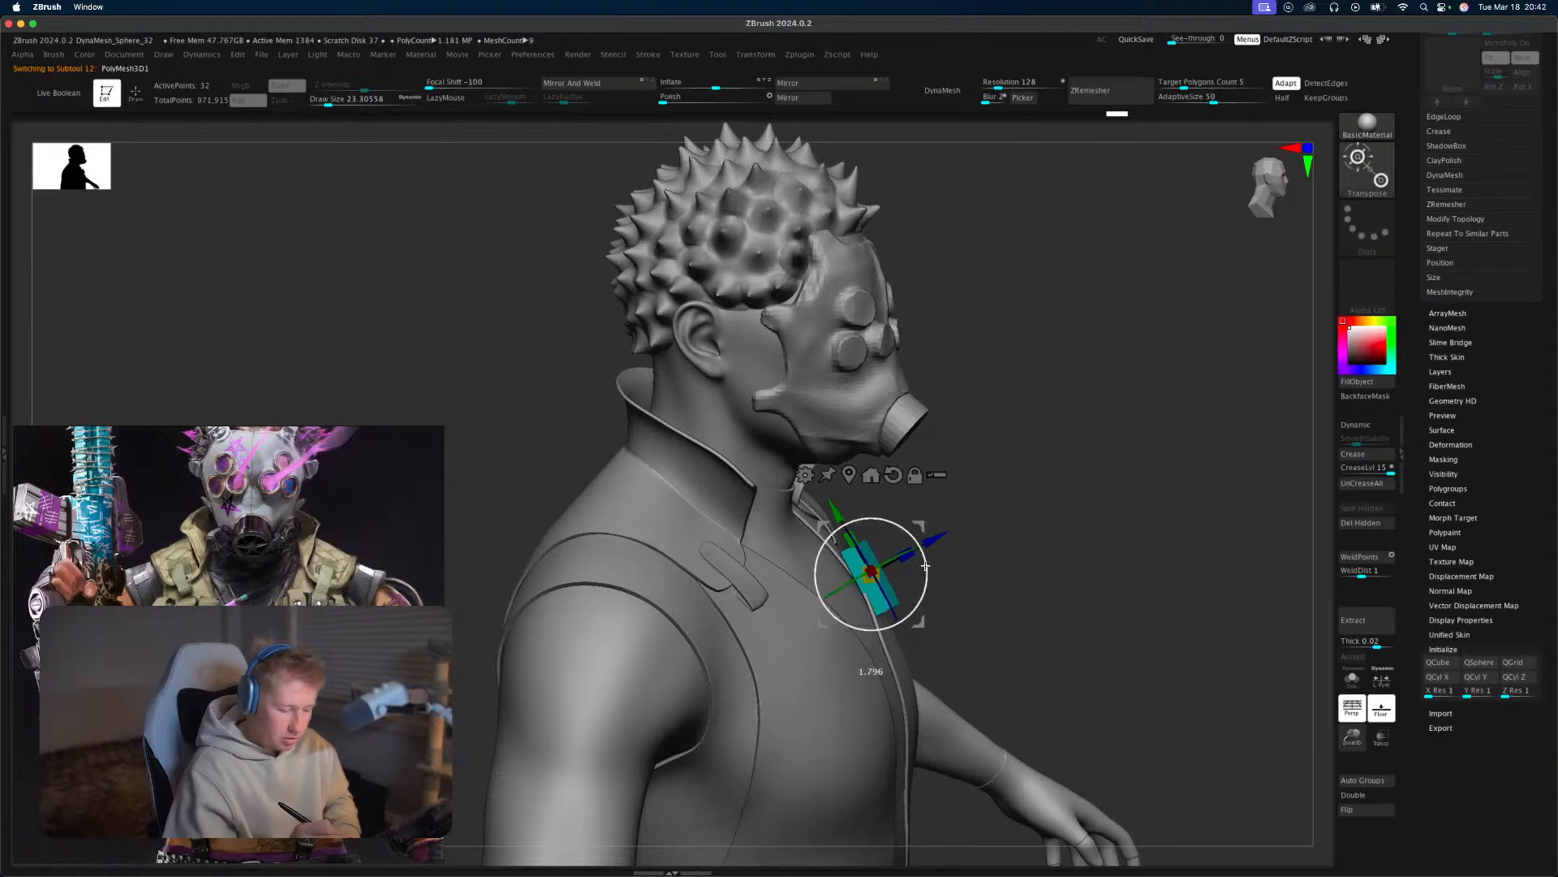
pyautogui.press('q')
pyautogui.moveTo(1128, 524)
pyautogui.mouseDown()
pyautogui.moveTo(1022, 518)
pyautogui.moveTo(1096, 470)
pyautogui.moveTo(998, 464)
pyautogui.moveTo(1109, 439)
pyautogui.moveTo(1172, 539)
pyautogui.moveTo(1162, 560)
pyautogui.mouseUp()
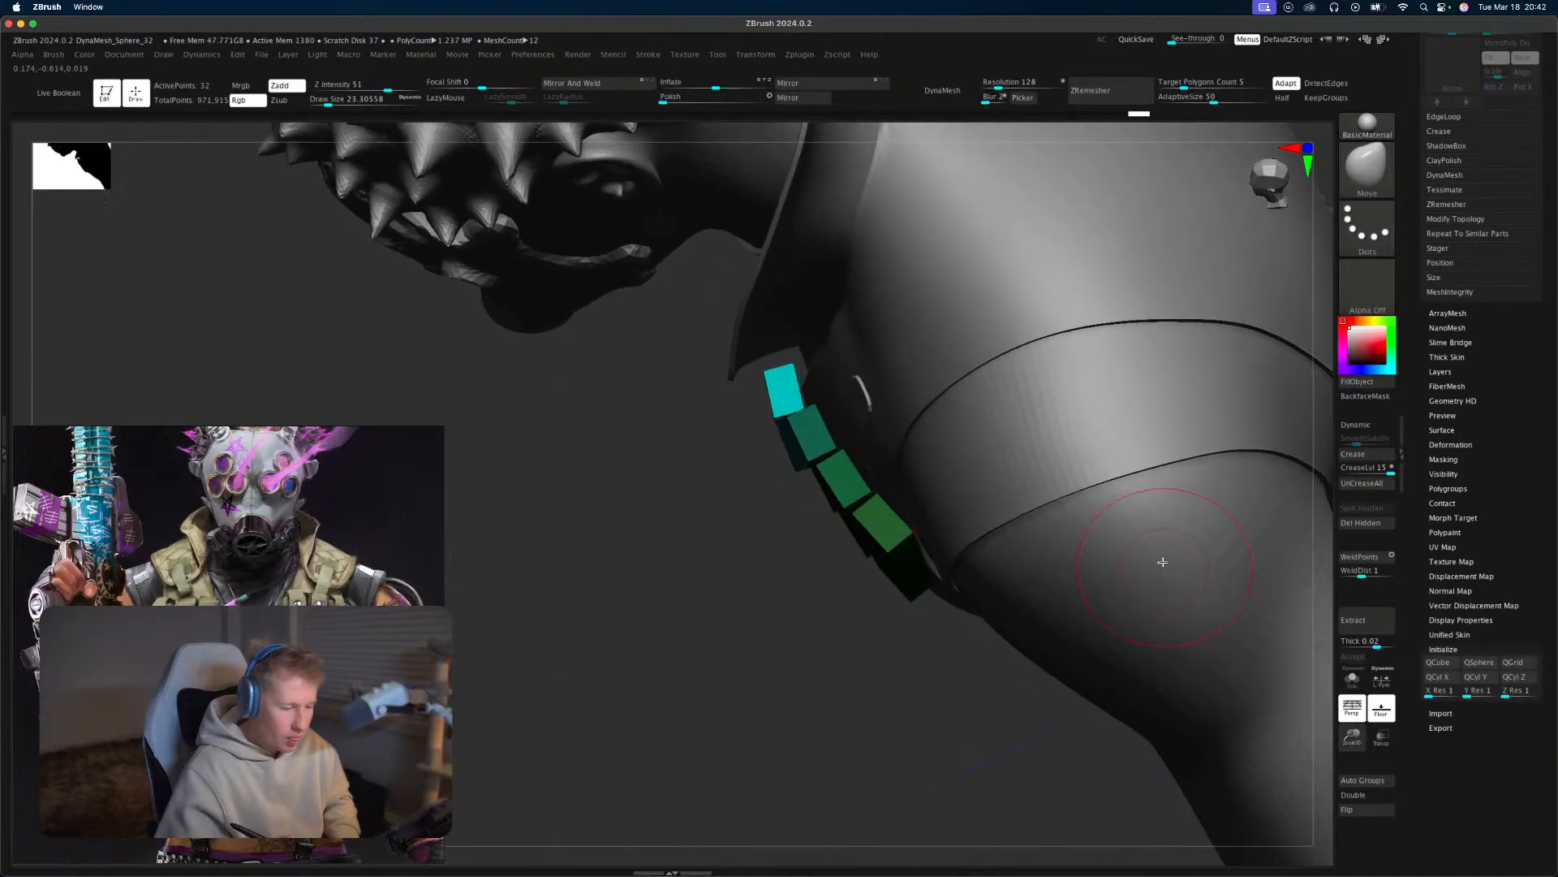
pyautogui.press('w')
pyautogui.click(802, 379)
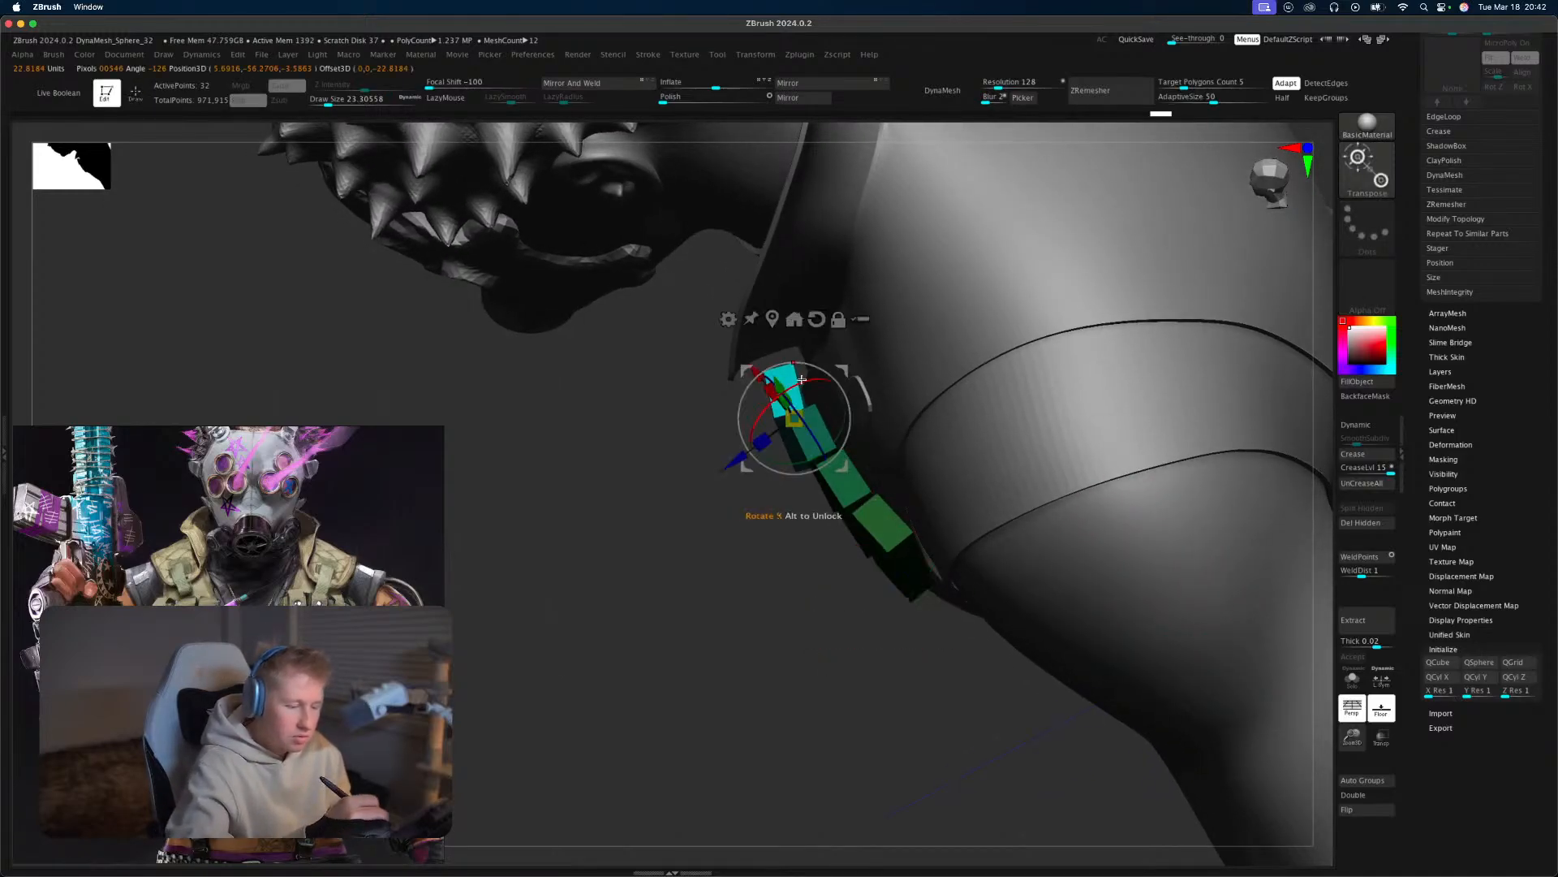
pyautogui.moveTo(811, 380); pyautogui.dragTo(814, 381)
pyautogui.press('q')
pyautogui.moveTo(825, 386)
pyautogui.mouseDown(button='right')
pyautogui.moveTo(911, 444)
pyautogui.moveTo(897, 511)
pyautogui.moveTo(858, 556)
pyautogui.moveTo(925, 522)
pyautogui.moveTo(924, 443)
pyautogui.moveTo(932, 473)
pyautogui.mouseUp(button='right')
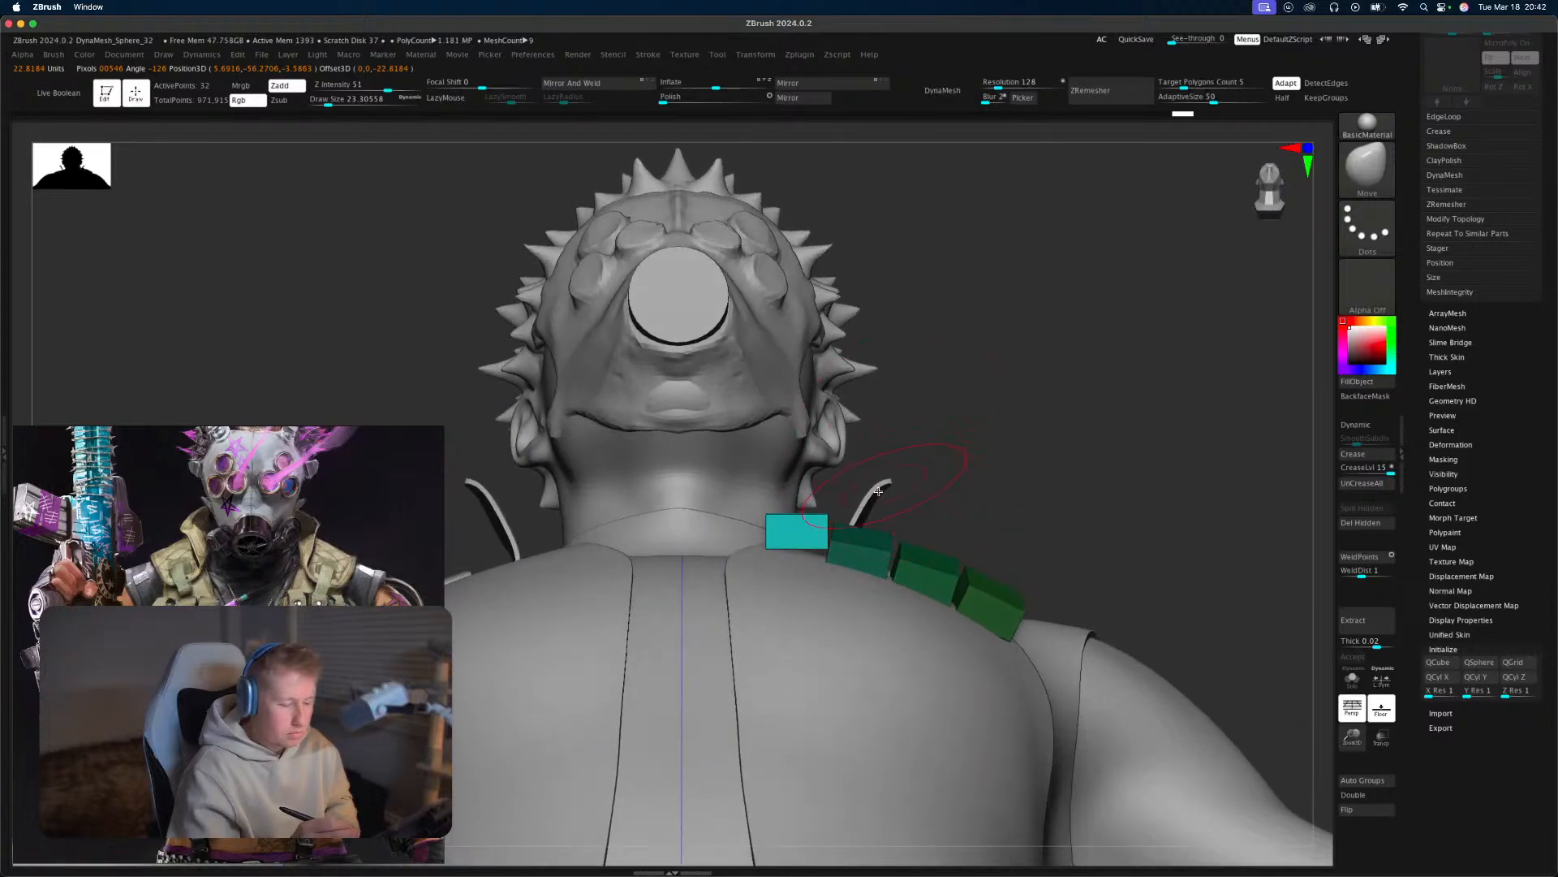
pyautogui.press('w')
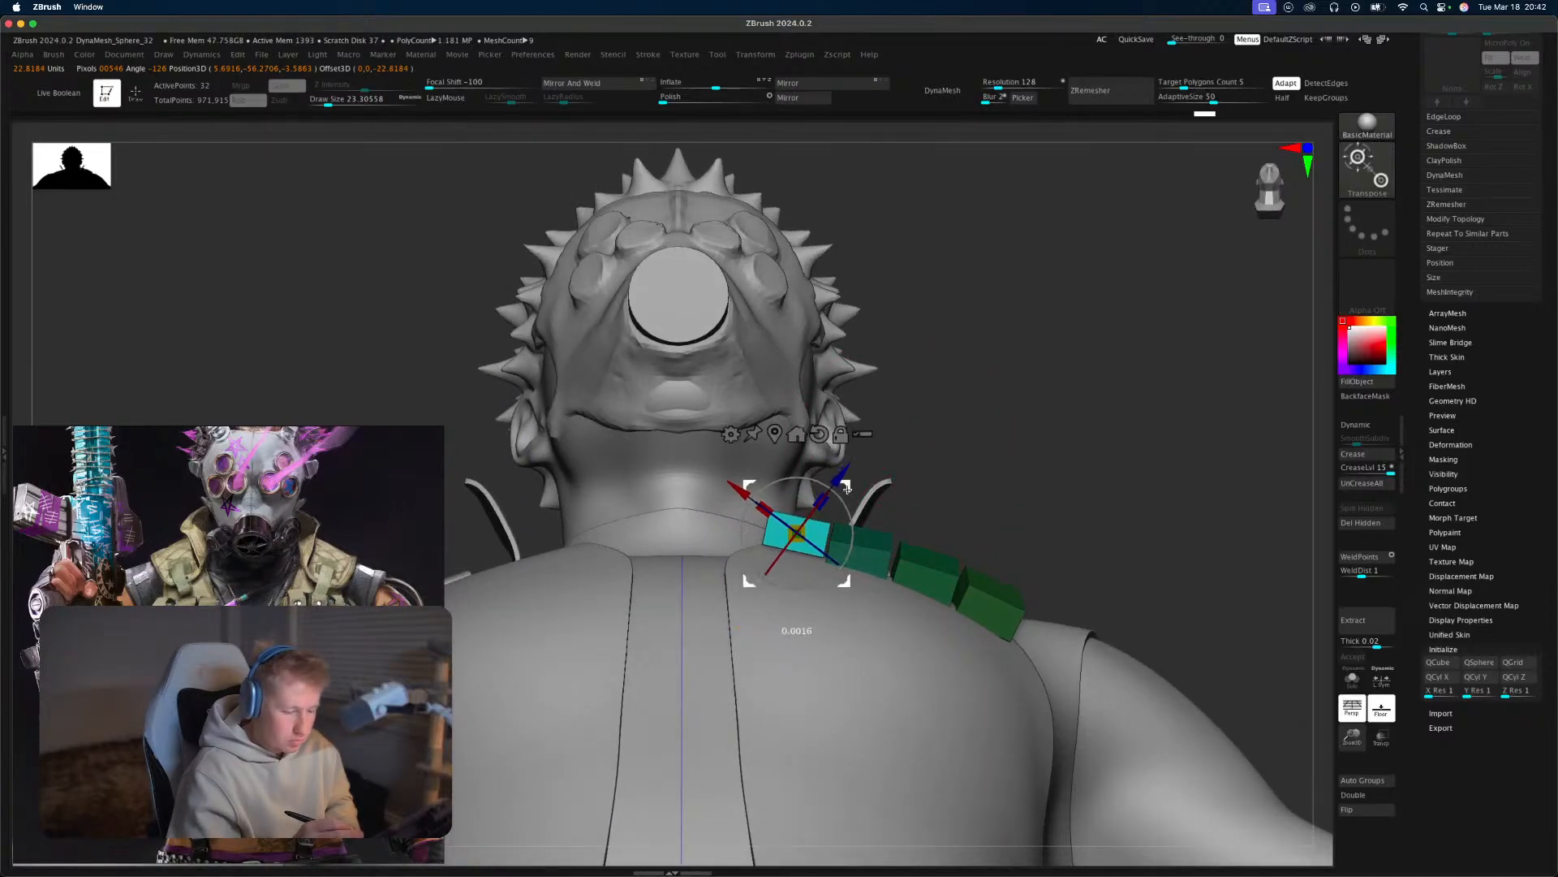
# Rotate the block nearest the vest opening by about 8 degrees to refine its alignment with the row.
pyautogui.press('q')
pyautogui.moveTo(918, 451)
pyautogui.mouseDown(button='right')
pyautogui.moveTo(1092, 452)
pyautogui.moveTo(1049, 469)
pyautogui.moveTo(1074, 511)
pyautogui.moveTo(1151, 545)
pyautogui.moveTo(1120, 508)
pyautogui.mouseUp(button='right')
pyautogui.press('w')
pyautogui.press('q')
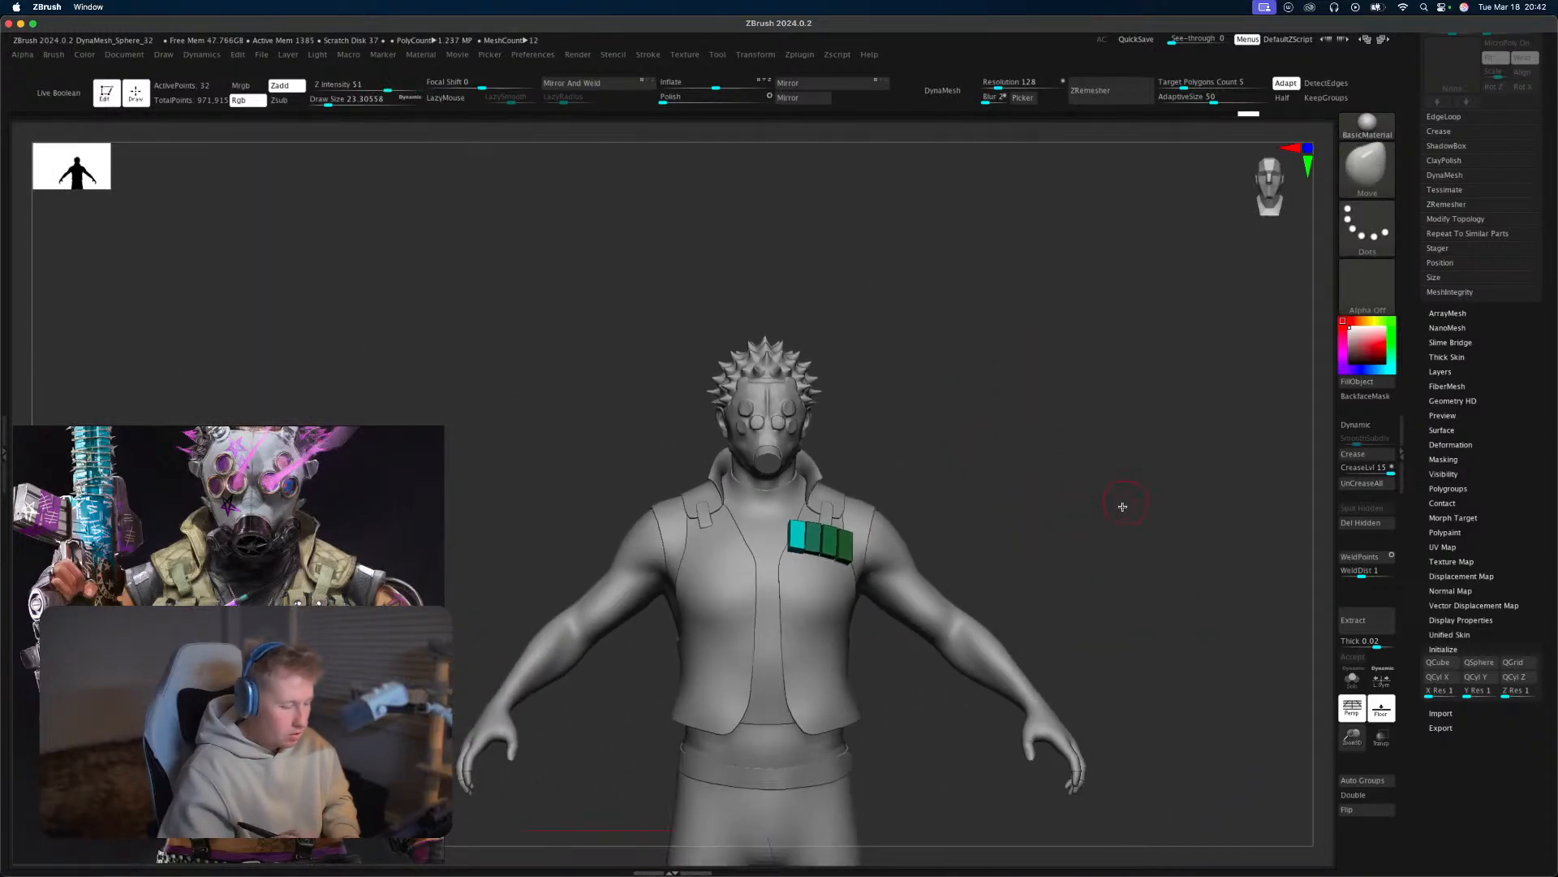
pyautogui.press('w')
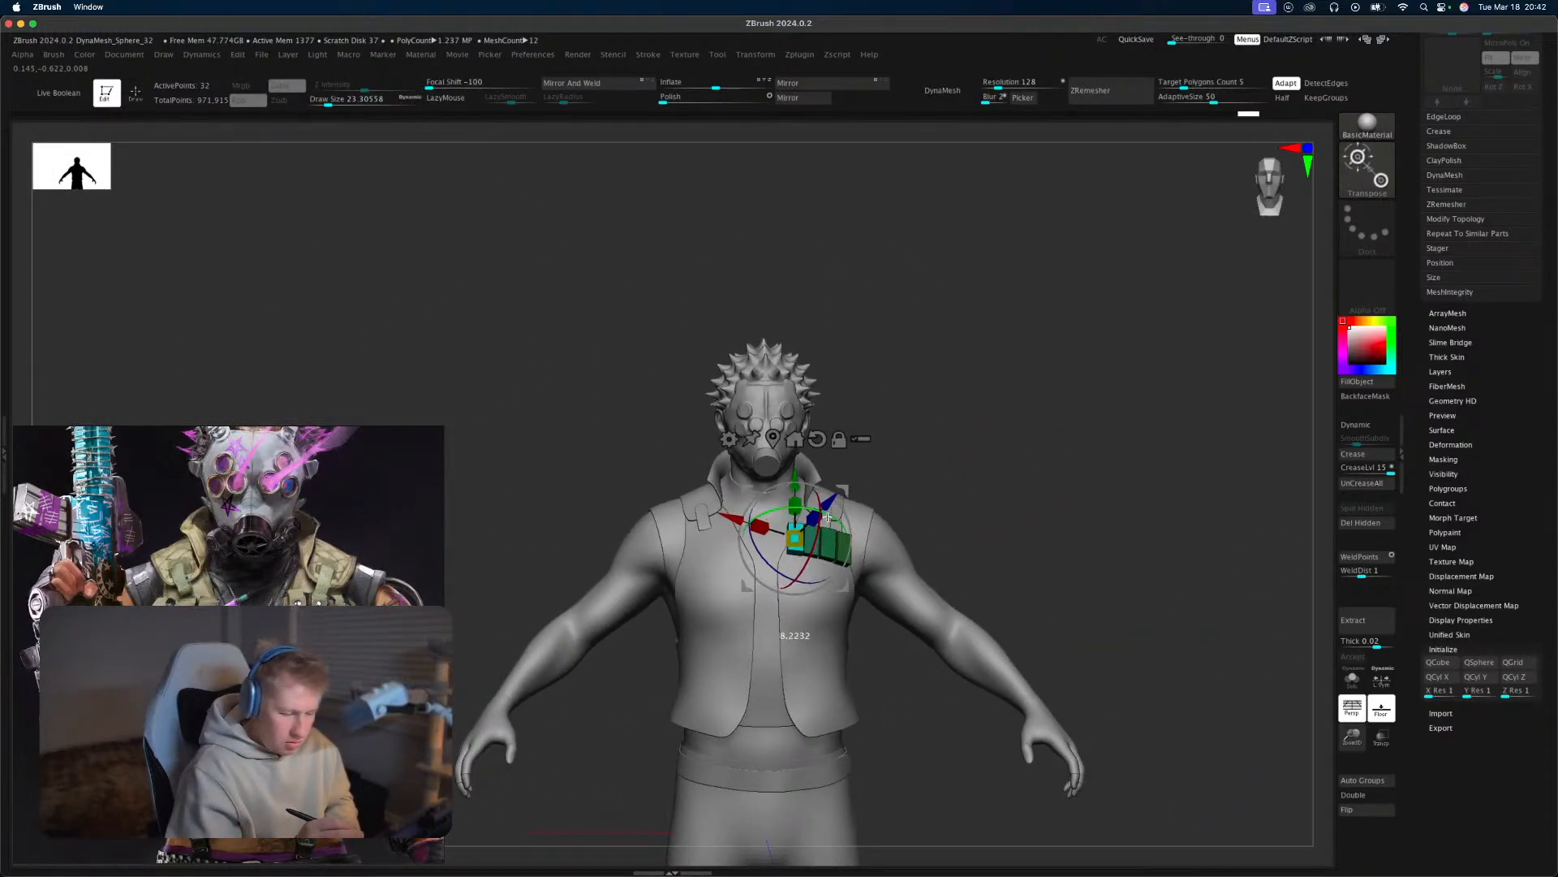
pyautogui.press('q')
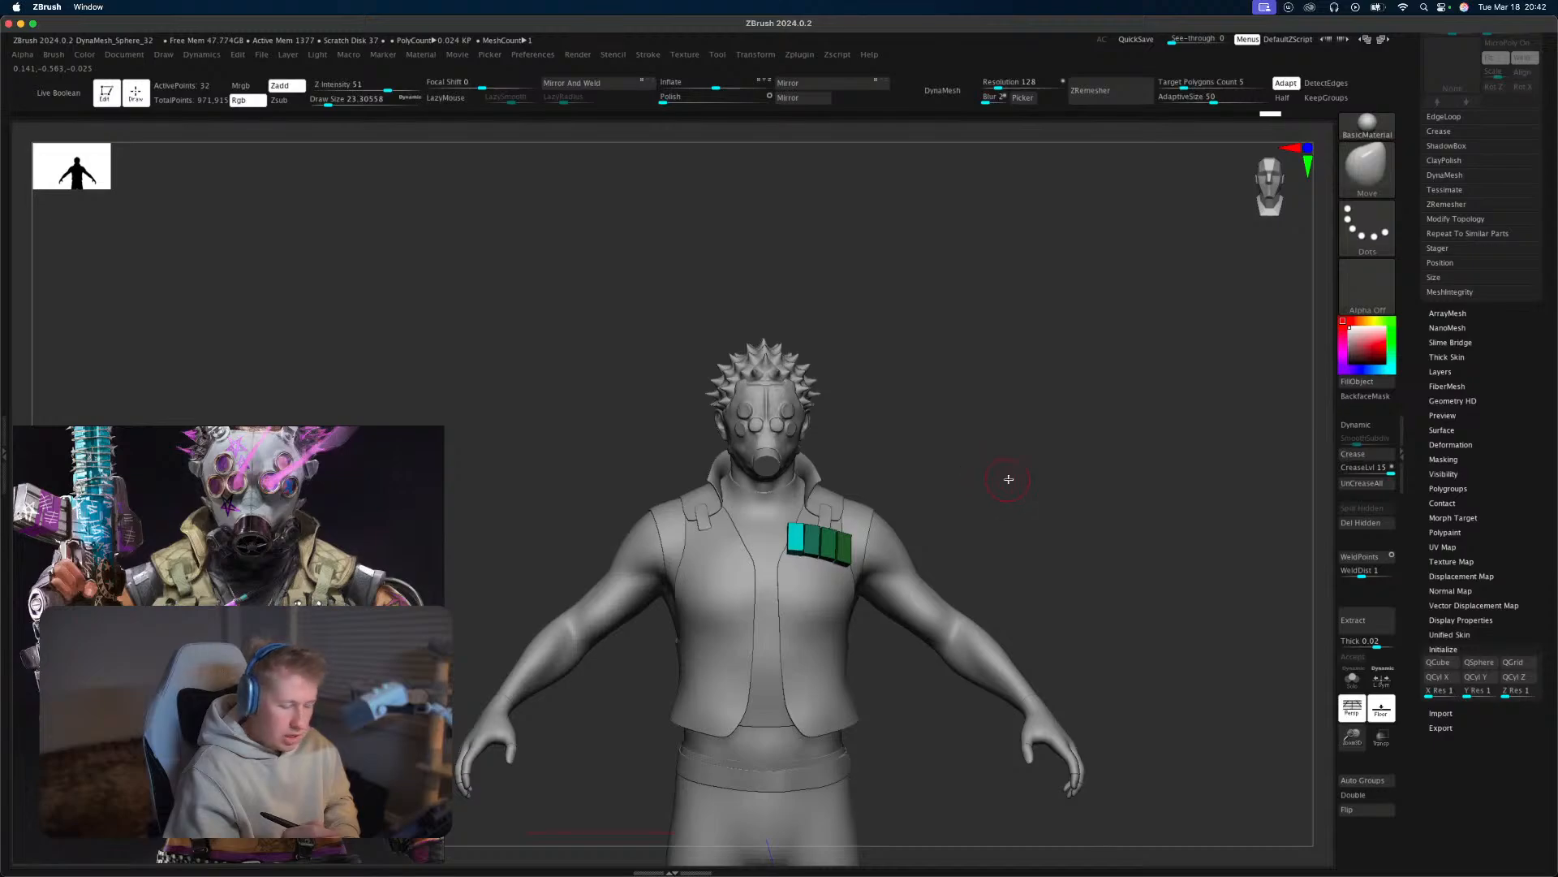
# Duplicate the row of four chest blocks and move the copy straight down to form a second row.
pyautogui.moveTo(1009, 479)
pyautogui.mouseDown(button='right')
pyautogui.moveTo(1050, 563)
pyautogui.moveTo(1066, 411)
pyautogui.moveTo(1075, 441)
pyautogui.mouseUp(button='right')
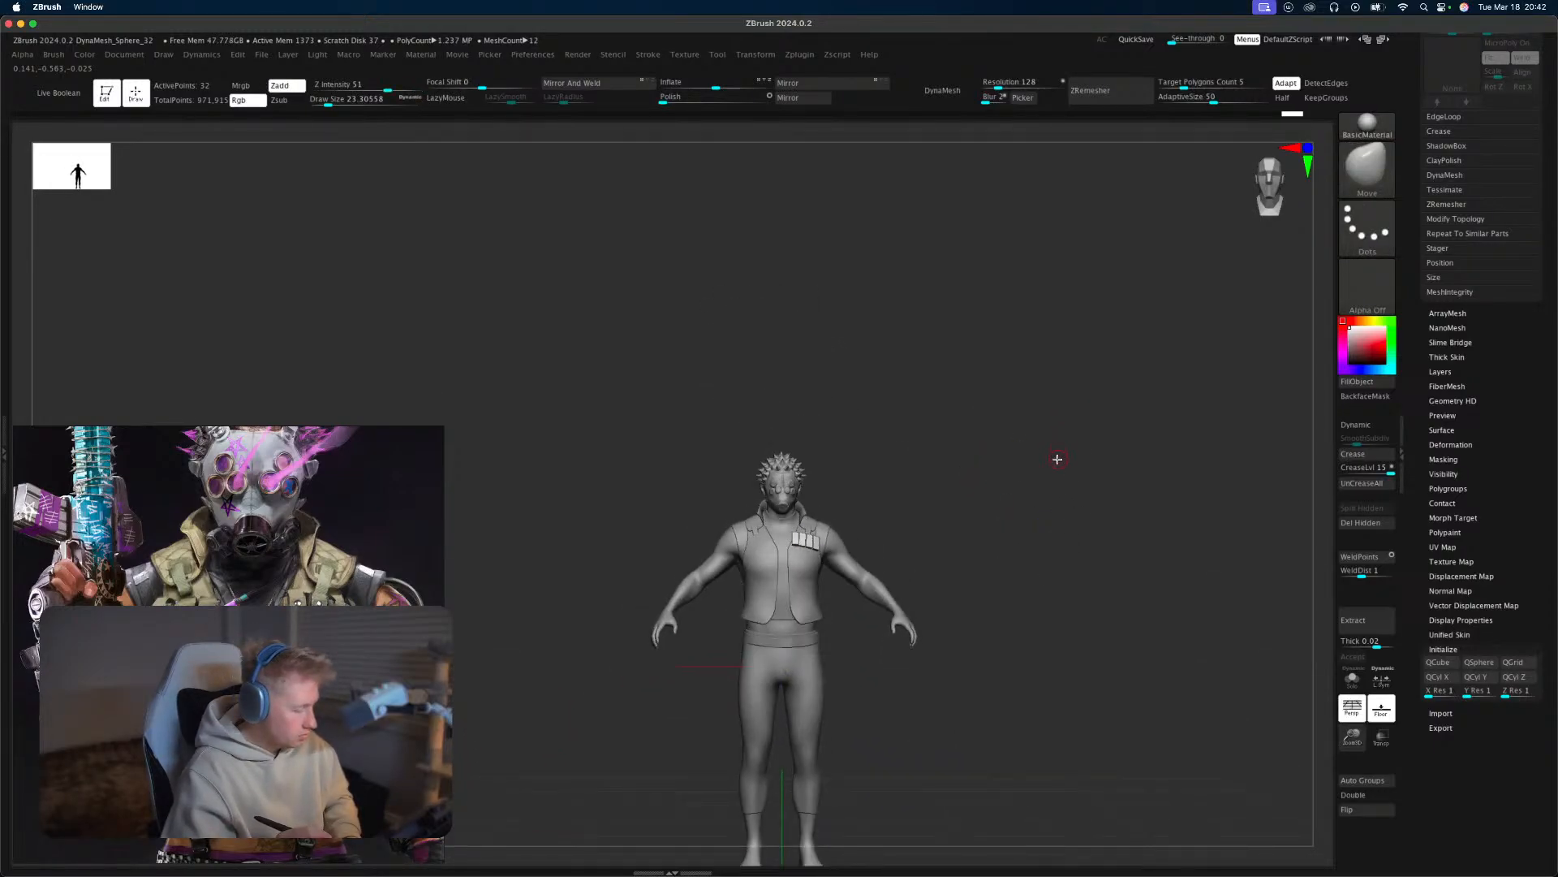
pyautogui.moveTo(1053, 480); pyautogui.dragTo(1115, 594, button='right')
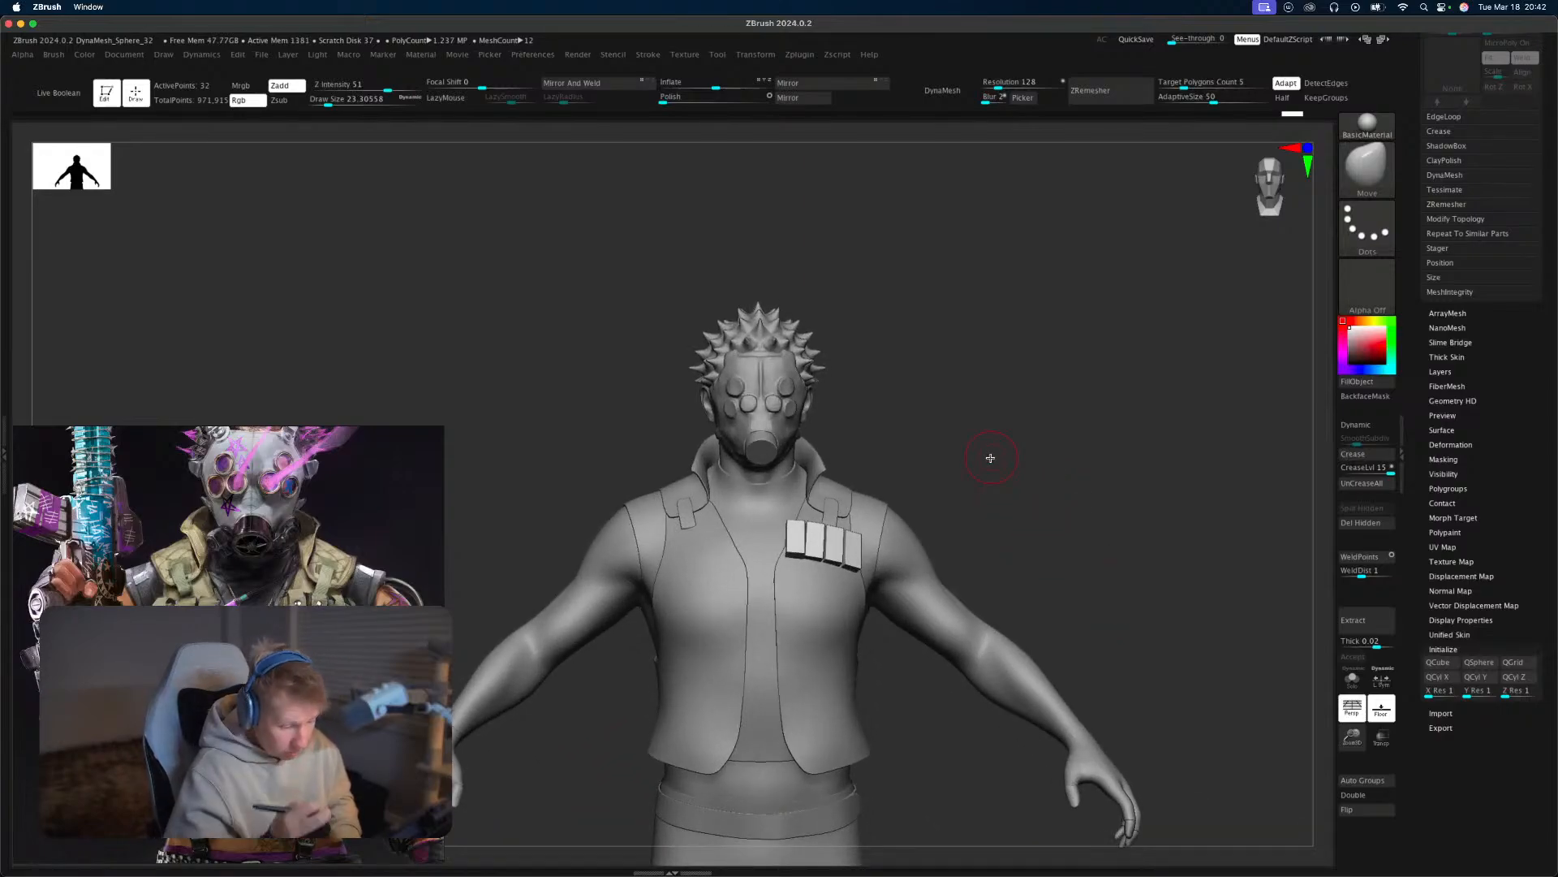
pyautogui.press('w')
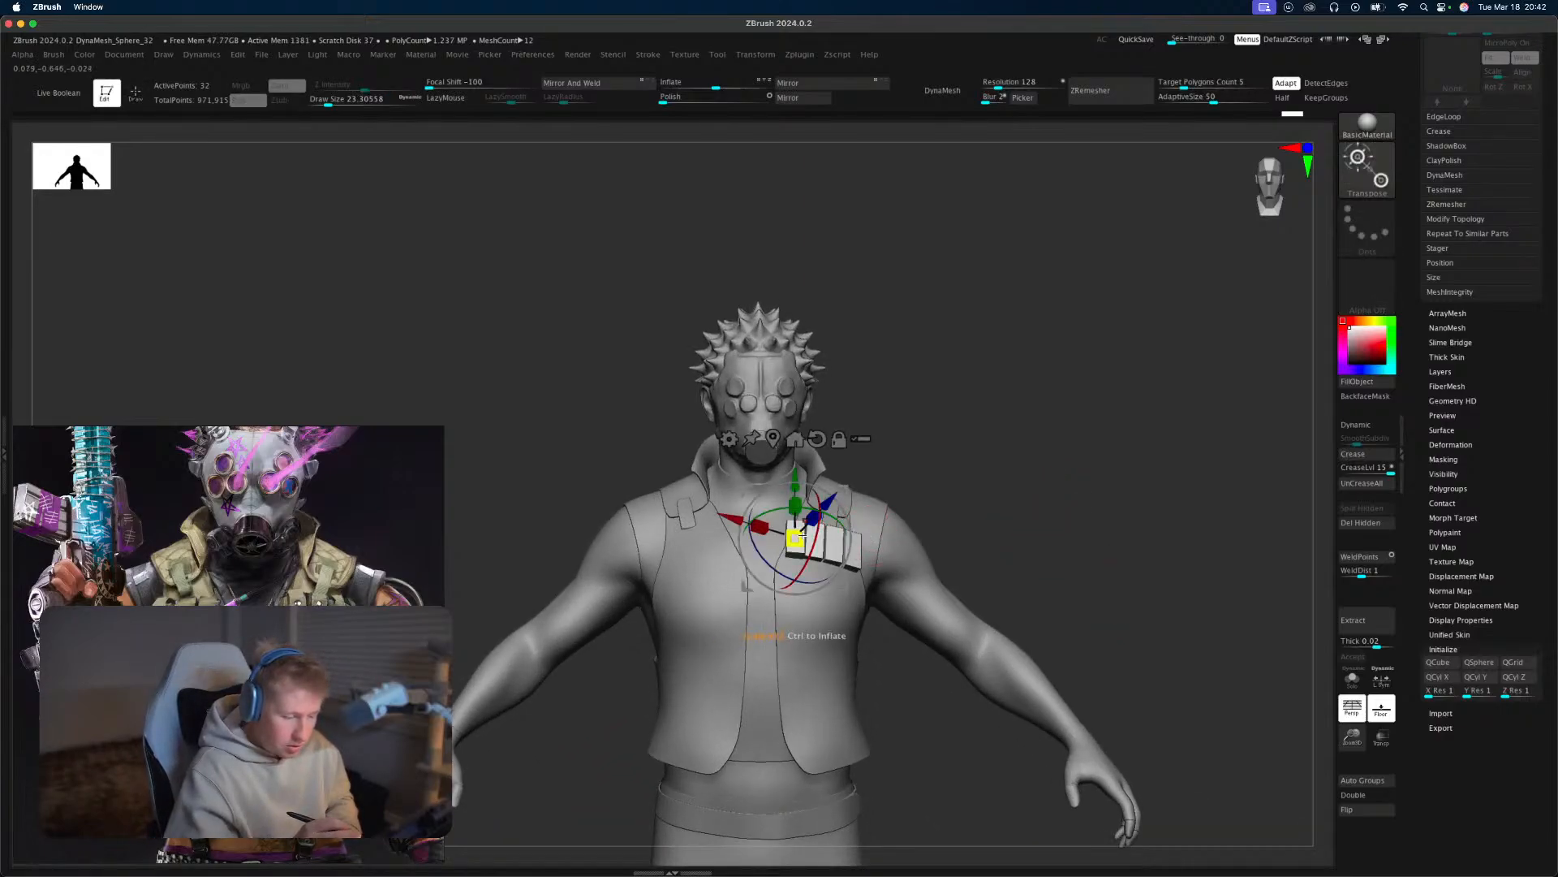
pyautogui.press('q')
pyautogui.moveTo(1074, 455)
pyautogui.mouseDown()
pyautogui.moveTo(1040, 442)
pyautogui.moveTo(997, 489)
pyautogui.moveTo(1044, 470)
pyautogui.moveTo(991, 479)
pyautogui.mouseUp()
pyautogui.press('w')
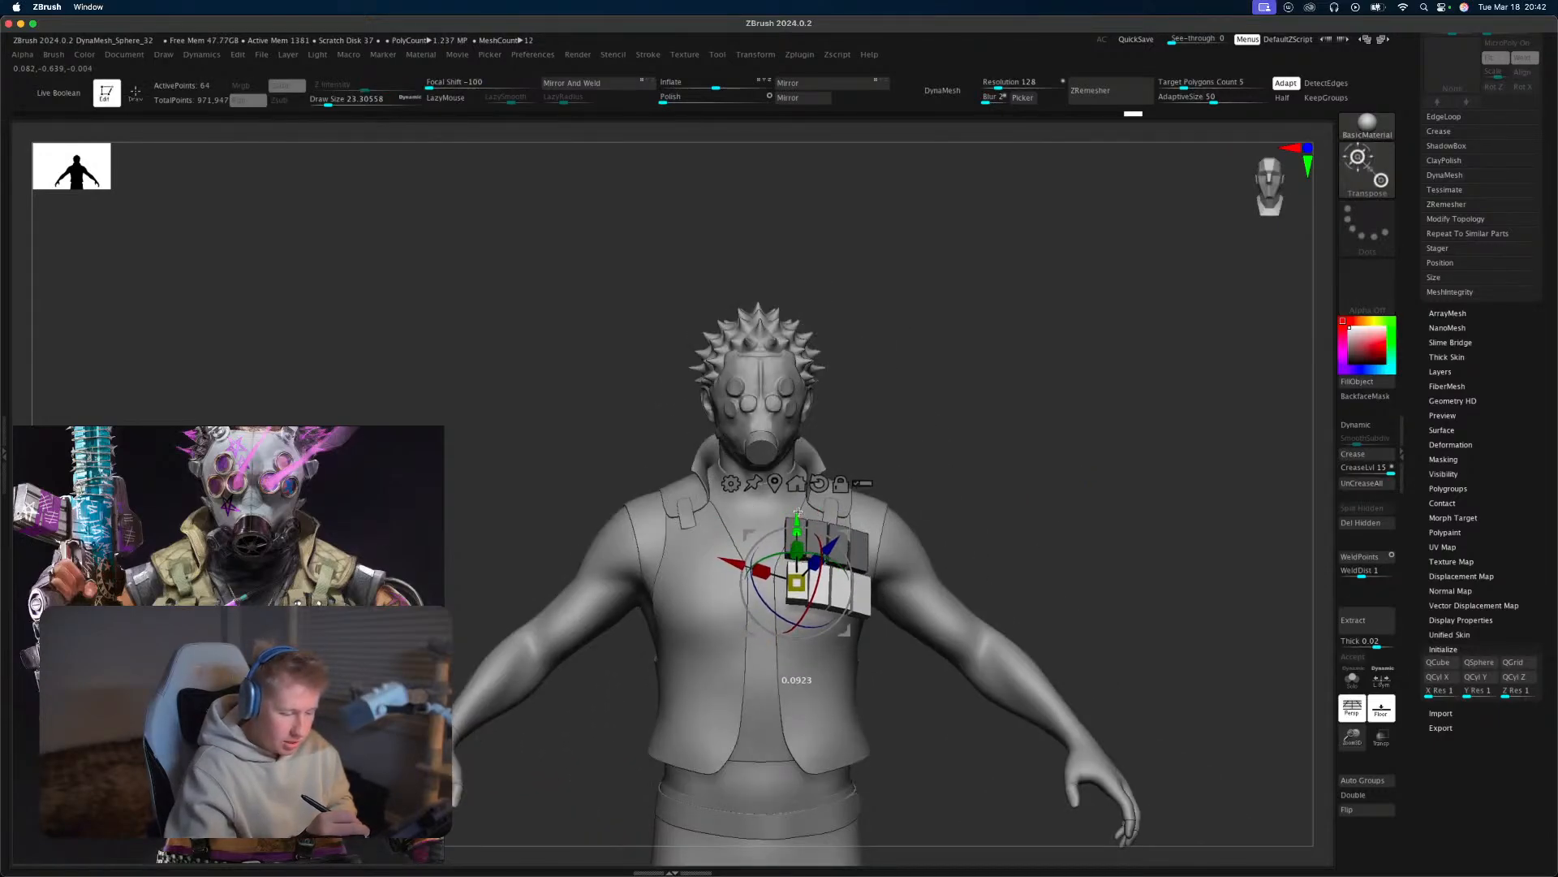
pyautogui.moveTo(1017, 485); pyautogui.dragTo(850, 537)
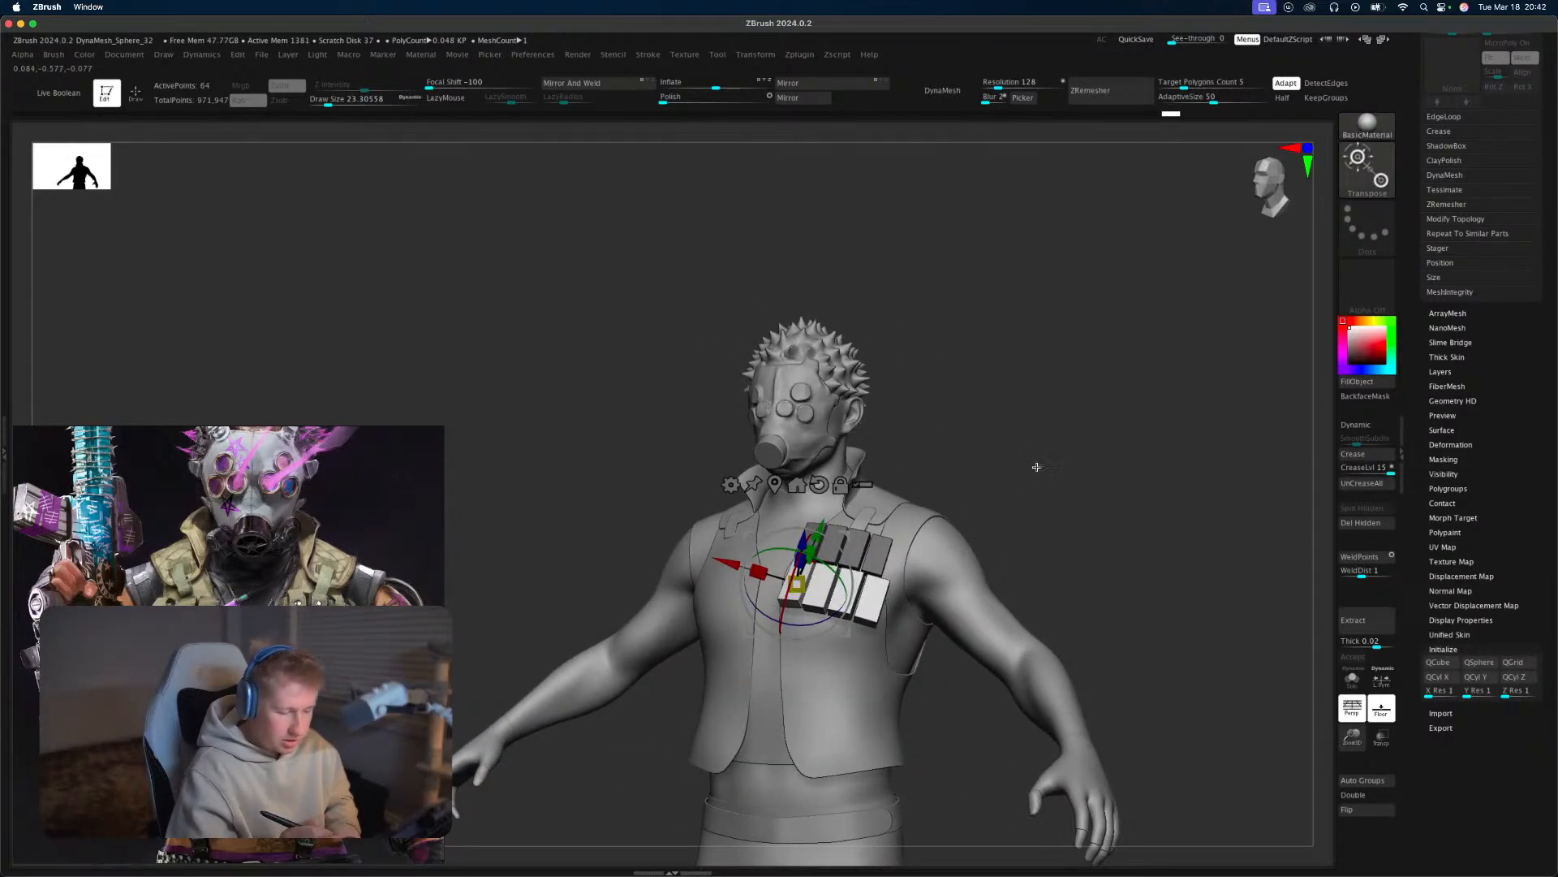
# Rotate the lower row of blocks by about 4 degrees and position it against the chest, slightly enlarged.
pyautogui.moveTo(1037, 467); pyautogui.dragTo(858, 543)
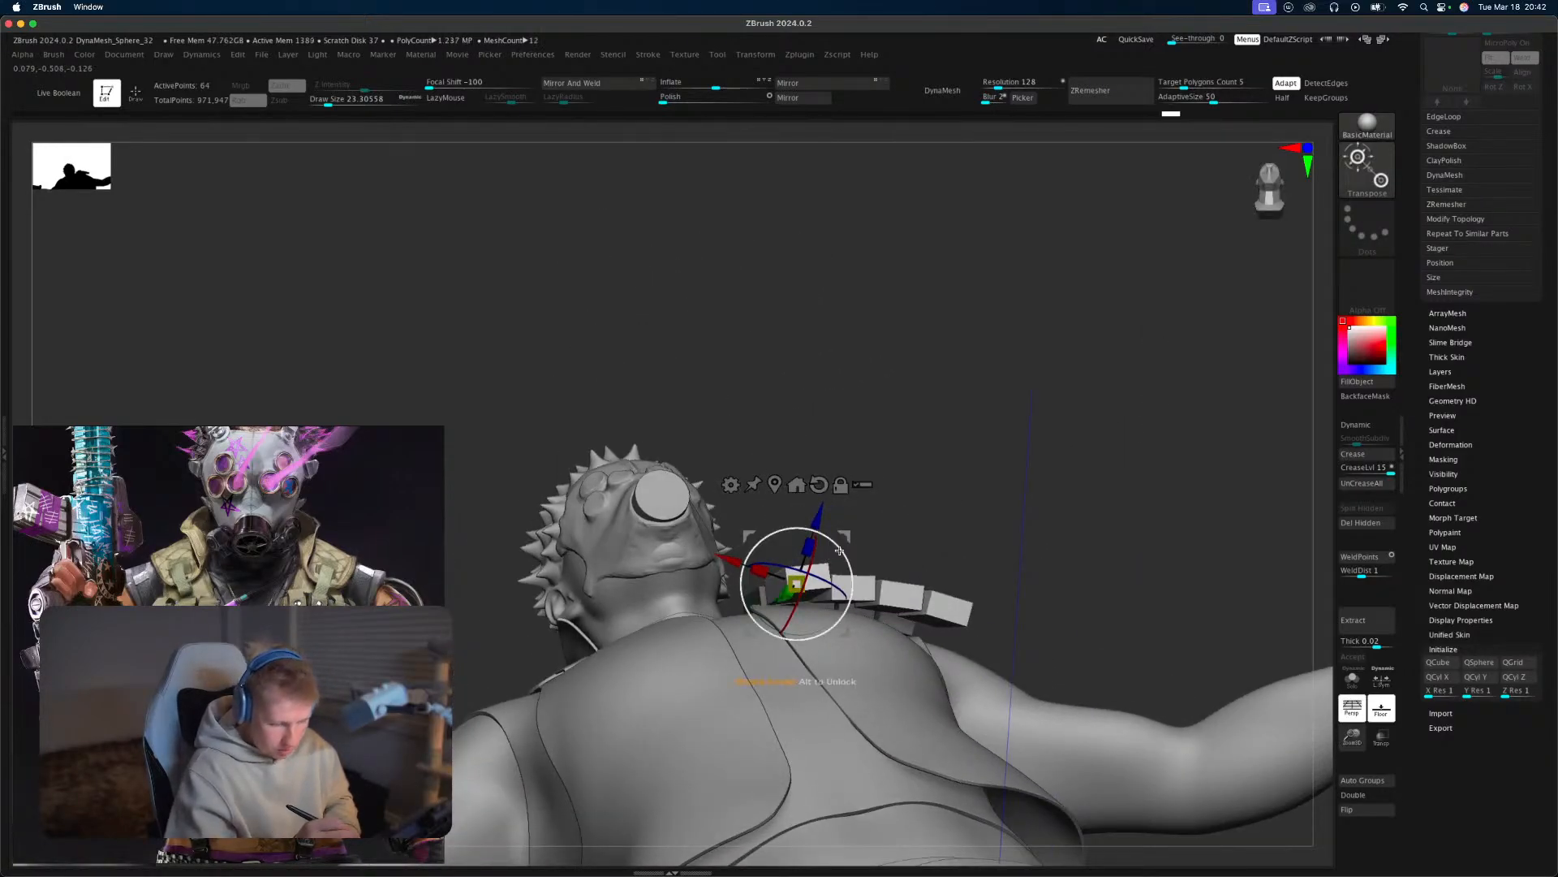
pyautogui.moveTo(983, 528); pyautogui.dragTo(937, 545)
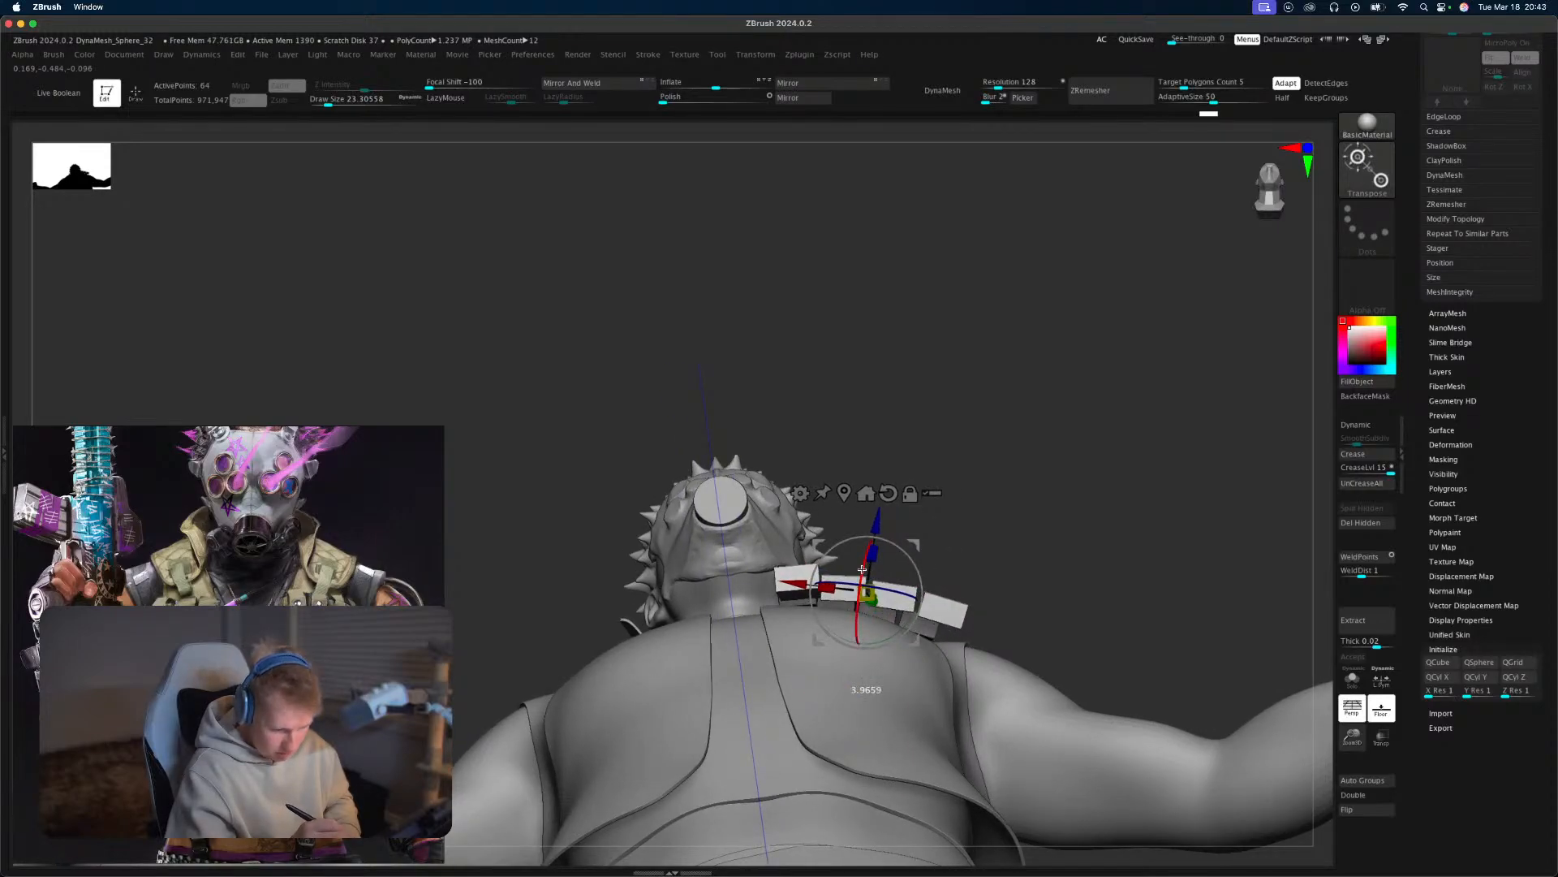
pyautogui.press('q')
pyautogui.moveTo(974, 495)
pyautogui.mouseDown()
pyautogui.moveTo(1040, 592)
pyautogui.moveTo(1155, 466)
pyautogui.moveTo(1172, 411)
pyautogui.moveTo(1101, 428)
pyautogui.moveTo(1103, 495)
pyautogui.moveTo(1079, 508)
pyautogui.moveTo(1064, 466)
pyautogui.moveTo(1103, 474)
pyautogui.moveTo(1177, 590)
pyautogui.mouseUp()
pyautogui.press('w')
pyautogui.press('q')
# Clear the mask and assign a separate polygroup to each of the blocks.
pyautogui.press('ctrl')
pyautogui.press('ctrl')
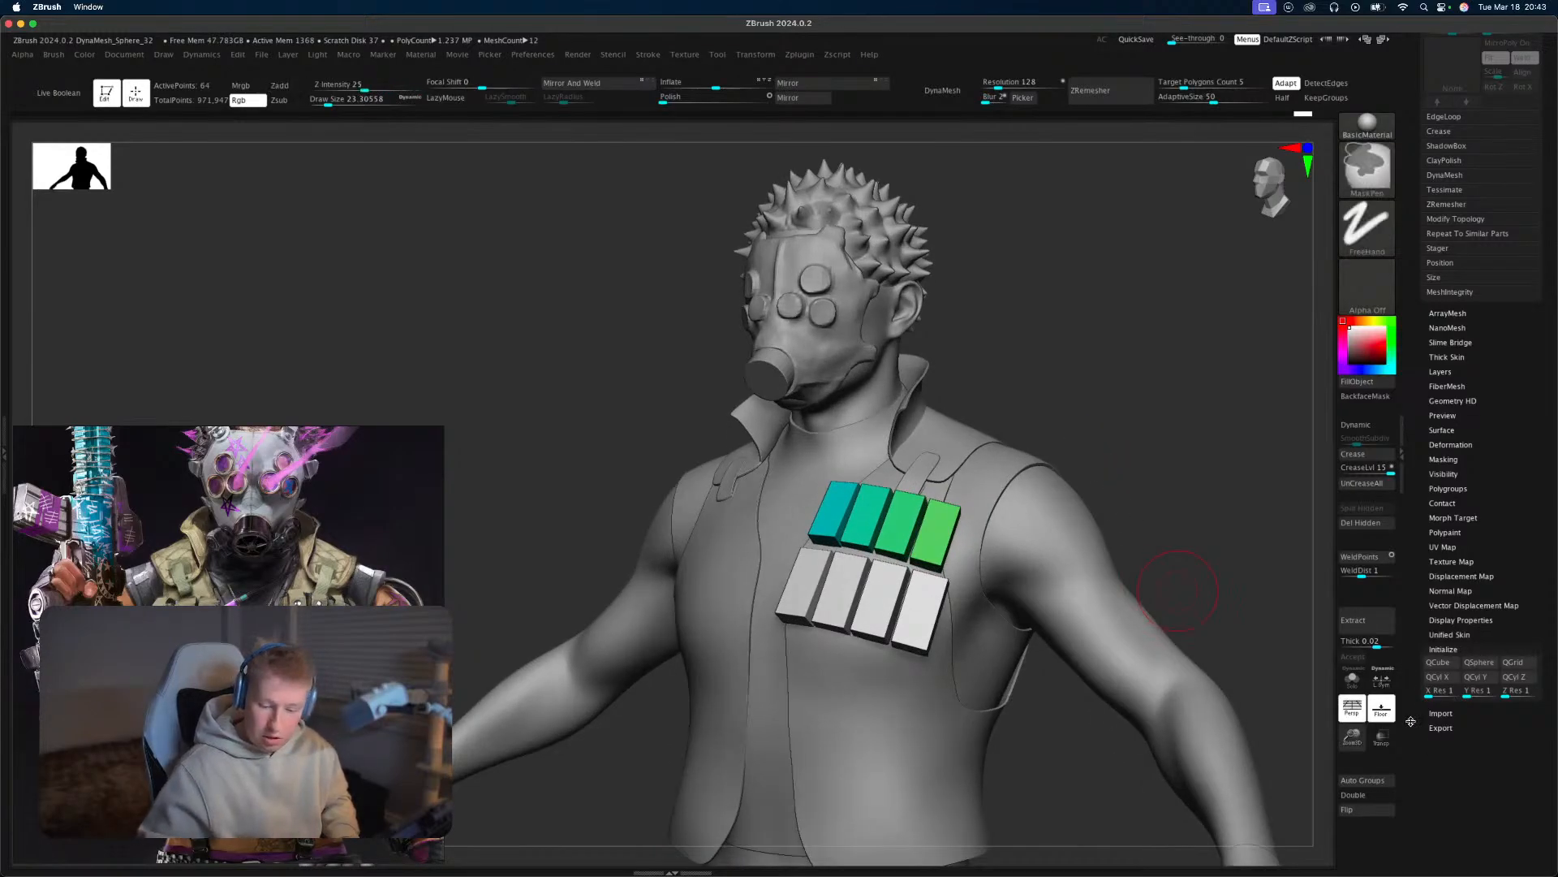
pyautogui.click(1373, 784)
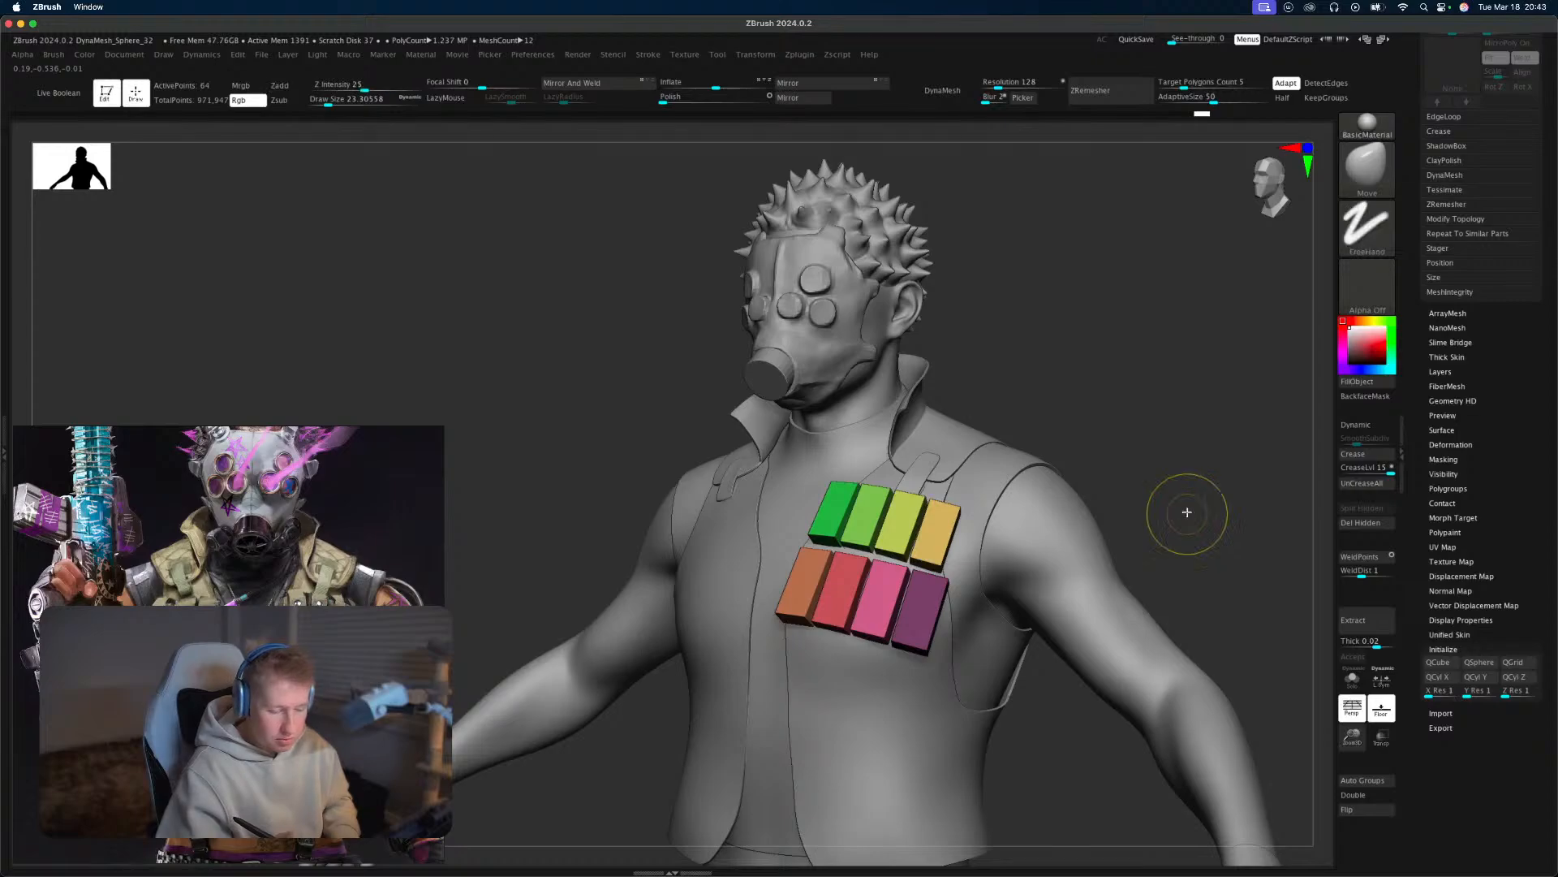
# Isolate the outermost block of the lower row, rotate it by about 6 degrees to follow the chest, and clear the mask.
pyautogui.press('w')
pyautogui.keyDown('alt'); pyautogui.click(834, 511); pyautogui.keyUp('alt')
pyautogui.keyDown('alt'); pyautogui.moveTo(1128, 406); pyautogui.dragTo(1220, 341); pyautogui.keyUp('alt')
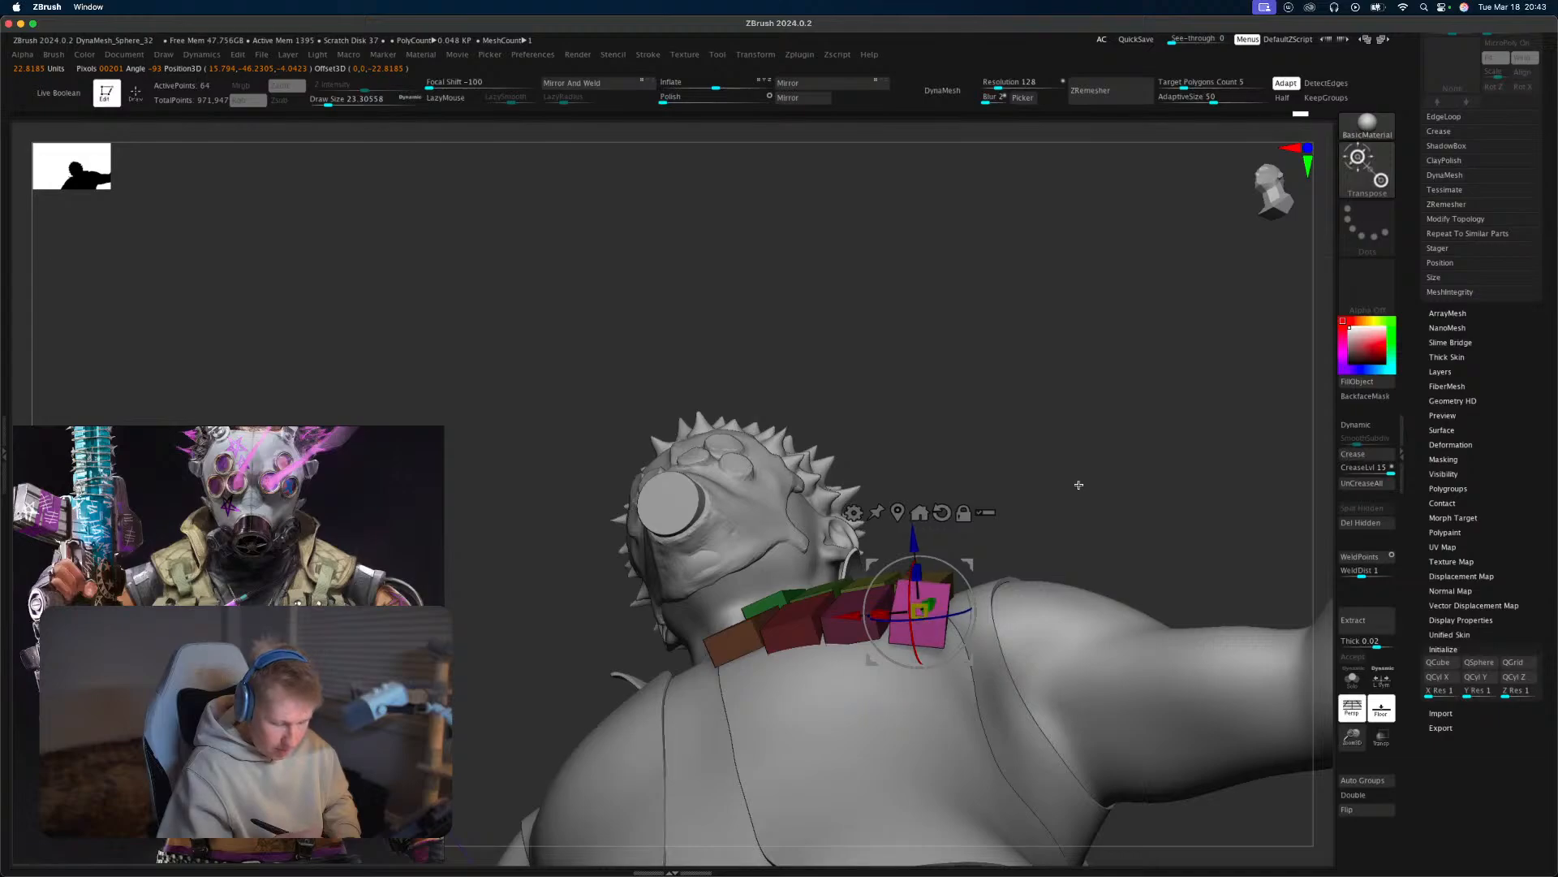
pyautogui.moveTo(1078, 485); pyautogui.dragTo(964, 481)
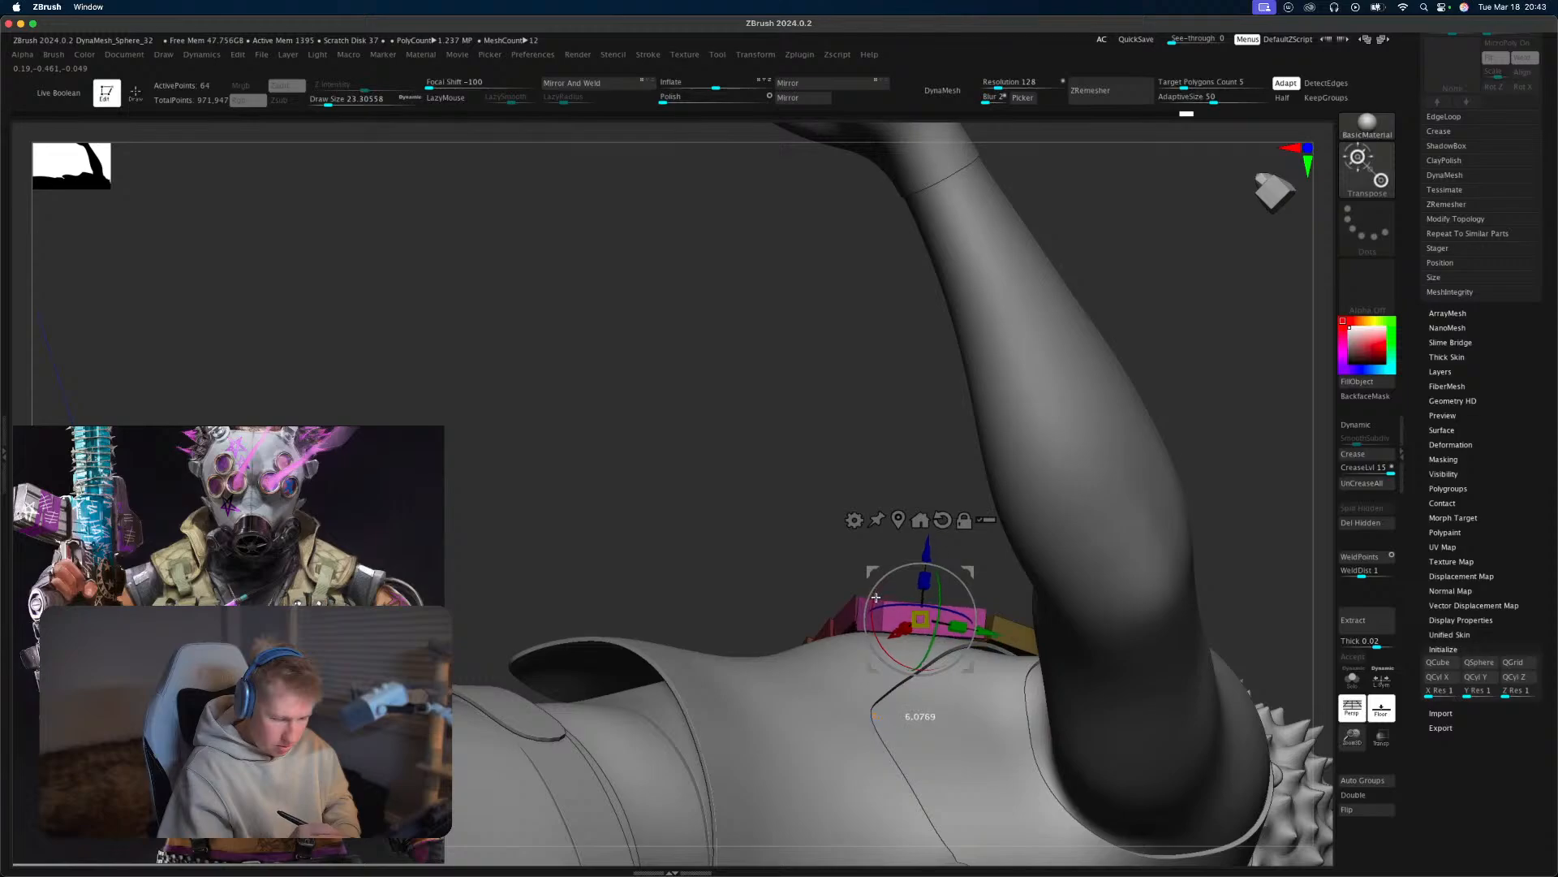
pyautogui.press('q')
pyautogui.moveTo(901, 532)
pyautogui.mouseDown()
pyautogui.moveTo(936, 528)
pyautogui.moveTo(977, 644)
pyautogui.moveTo(1106, 470)
pyautogui.moveTo(1032, 545)
pyautogui.moveTo(1089, 479)
pyautogui.moveTo(1151, 449)
pyautogui.mouseUp()
pyautogui.keyDown('ctrl'); pyautogui.click(1144, 439); pyautogui.keyUp('ctrl')
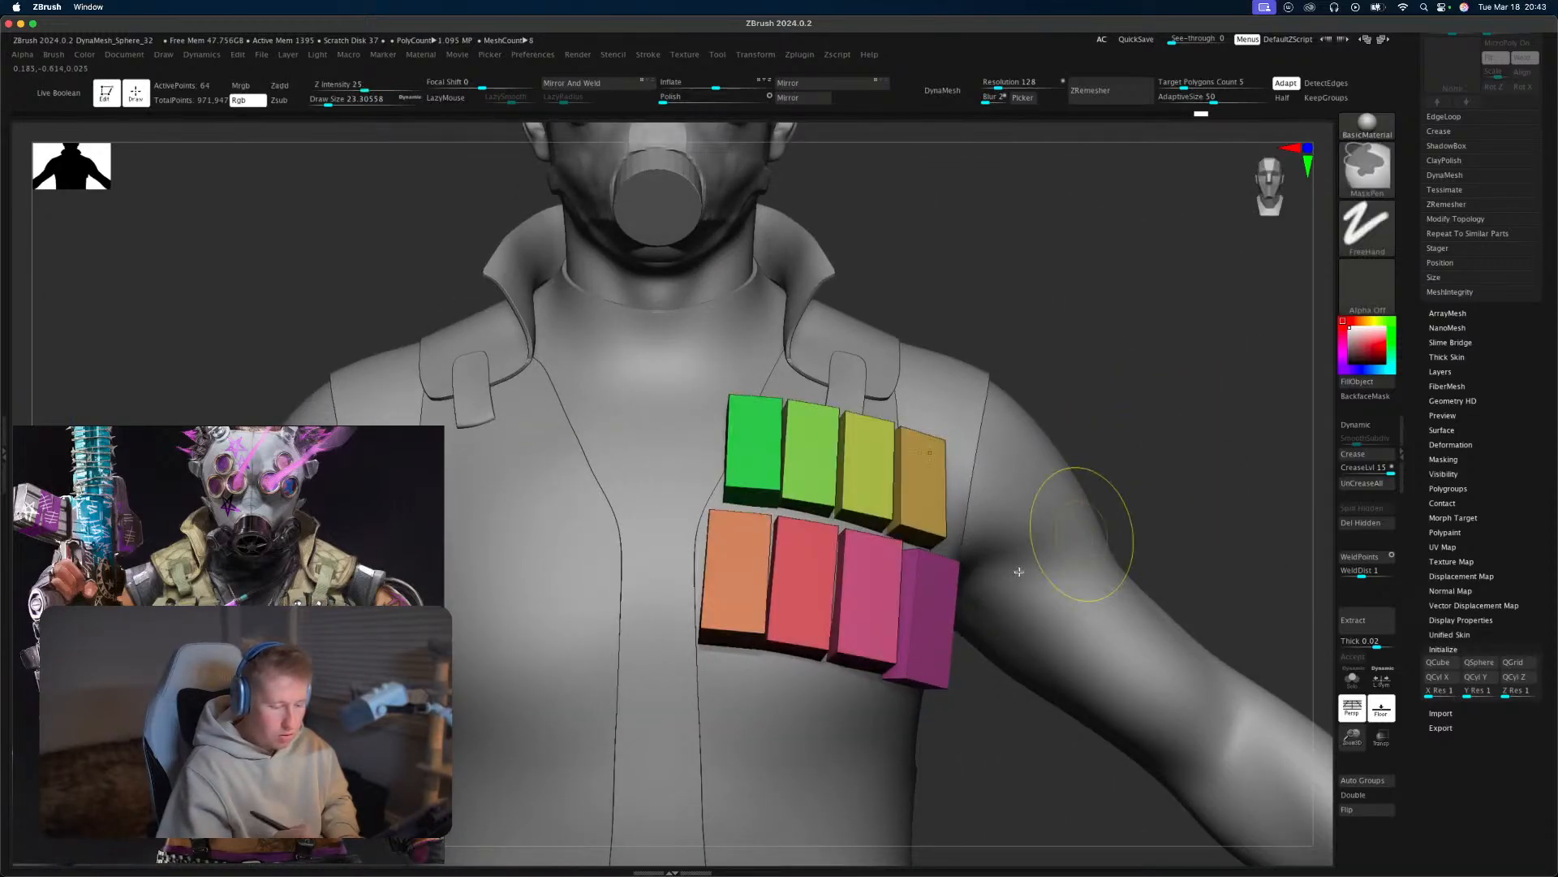
# Mask everything except the third block of the lower row, counted from the vest opening, and centre the gizmo on it.
pyautogui.keyDown('ctrl'); pyautogui.keyDown('shift'); pyautogui.click(893, 647); pyautogui.keyUp('shift'); pyautogui.keyUp('ctrl')
pyautogui.keyDown('ctrl'); pyautogui.click(1148, 445); pyautogui.keyUp('ctrl')
pyautogui.keyDown('ctrl'); pyautogui.keyDown('shift'); pyautogui.click(1150, 449); pyautogui.keyUp('shift'); pyautogui.keyUp('ctrl')
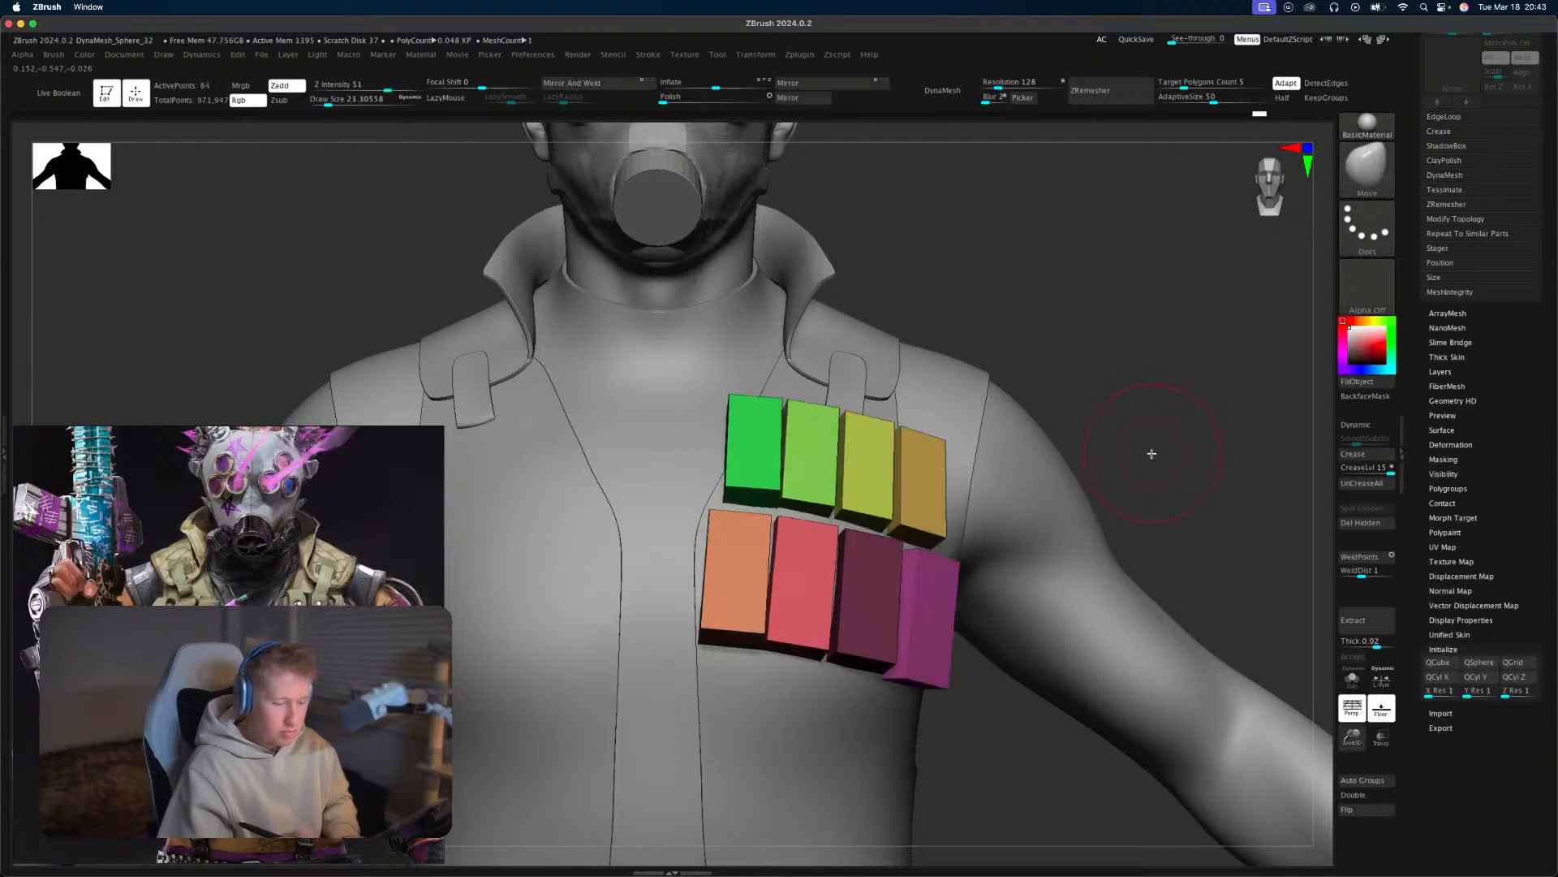
pyautogui.keyDown('ctrl'); pyautogui.click(1157, 438); pyautogui.keyUp('ctrl')
pyautogui.moveTo(1158, 438); pyautogui.dragTo(1107, 449)
pyautogui.press('w')
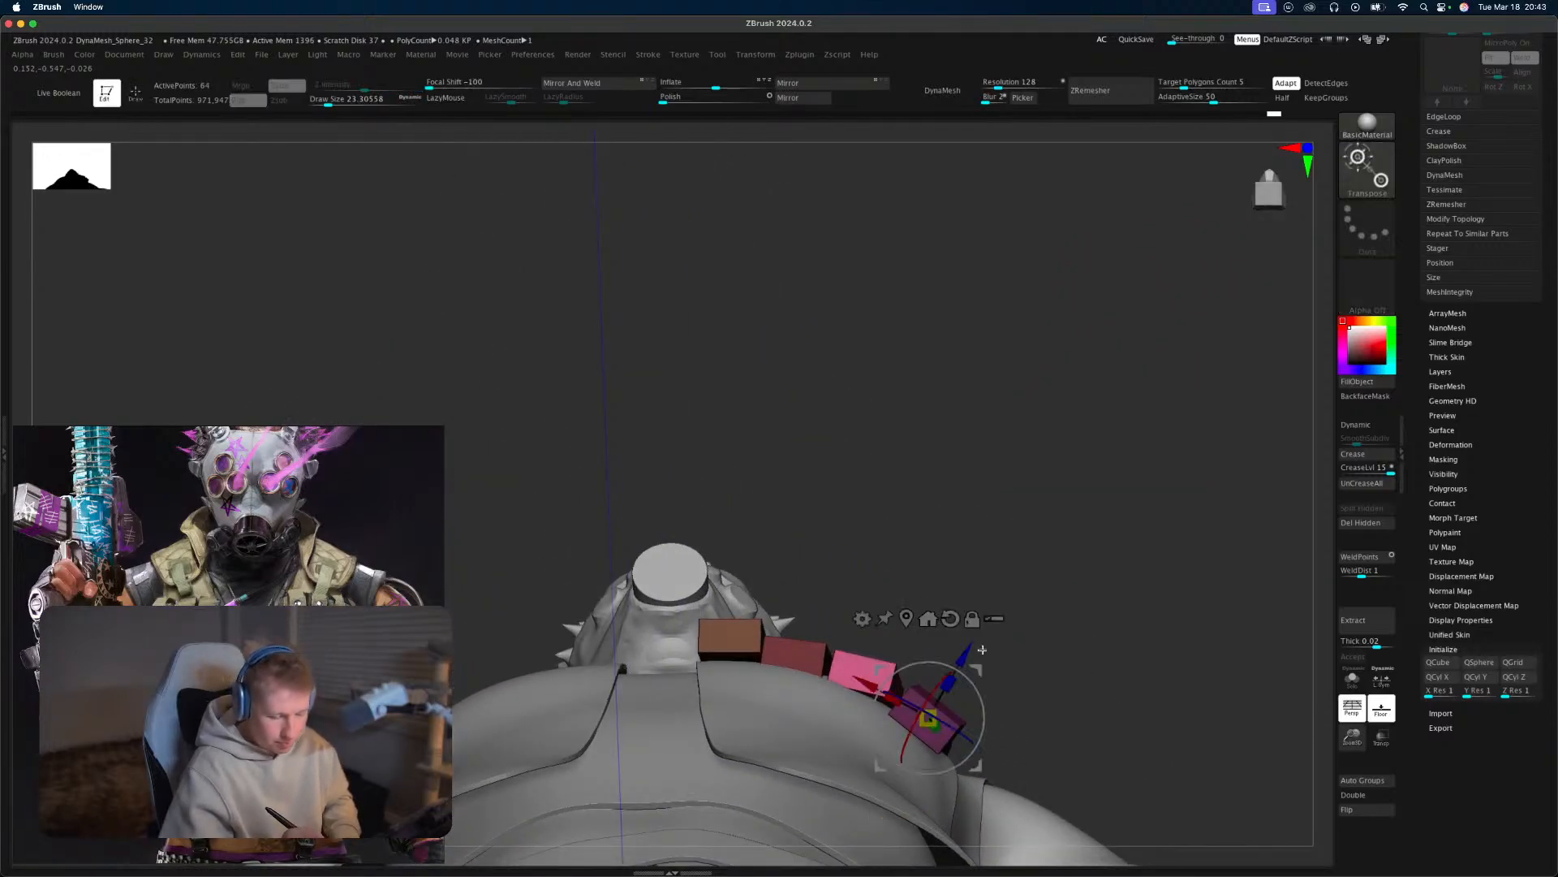
pyautogui.click(938, 620)
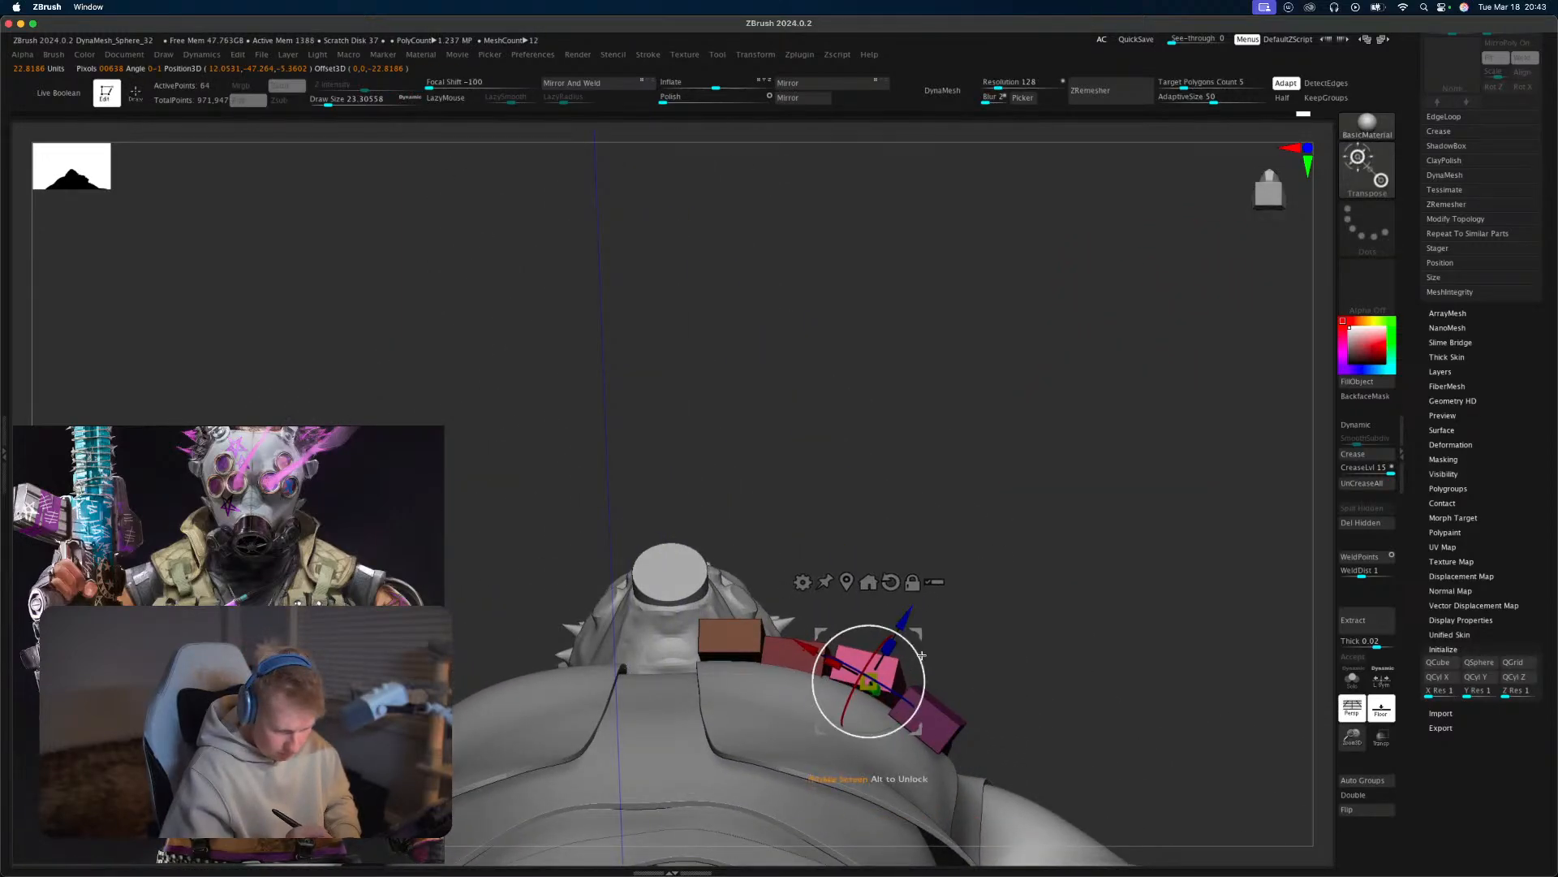
# Rotate the third lower block by about 3 degrees and fit it to the curve of the chest.
pyautogui.press('q')
pyautogui.moveTo(1007, 562)
pyautogui.mouseDown()
pyautogui.moveTo(1023, 720)
pyautogui.moveTo(1054, 720)
pyautogui.moveTo(1047, 556)
pyautogui.moveTo(1019, 449)
pyautogui.mouseUp()
pyautogui.press('w')
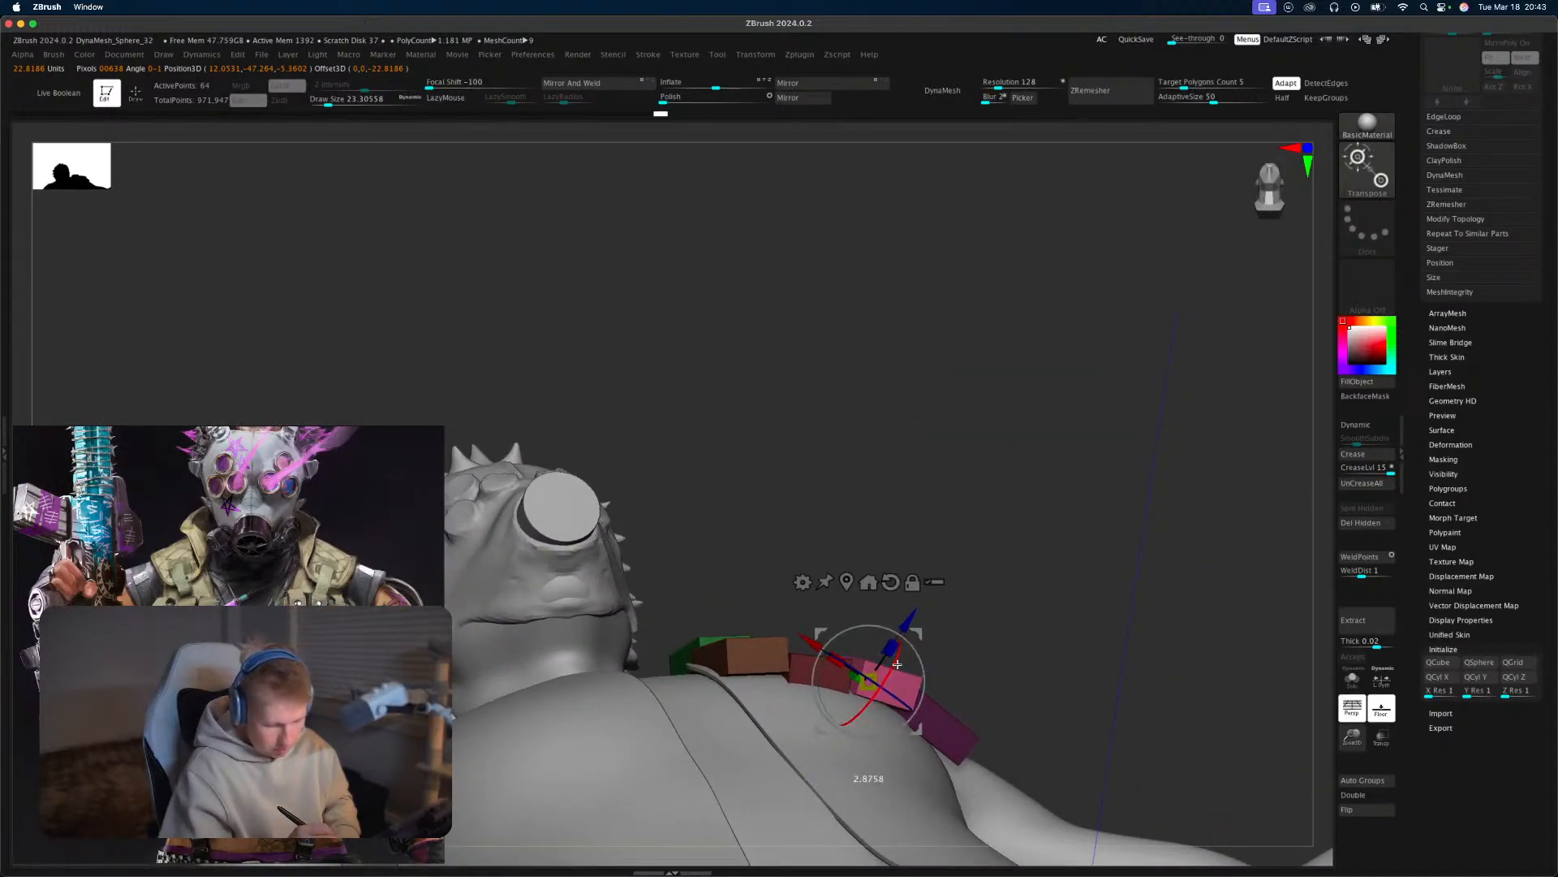
pyautogui.press('q')
pyautogui.moveTo(905, 649)
pyautogui.mouseDown()
pyautogui.moveTo(1054, 724)
pyautogui.moveTo(1054, 676)
pyautogui.mouseUp()
pyautogui.press('w')
pyautogui.press('q')
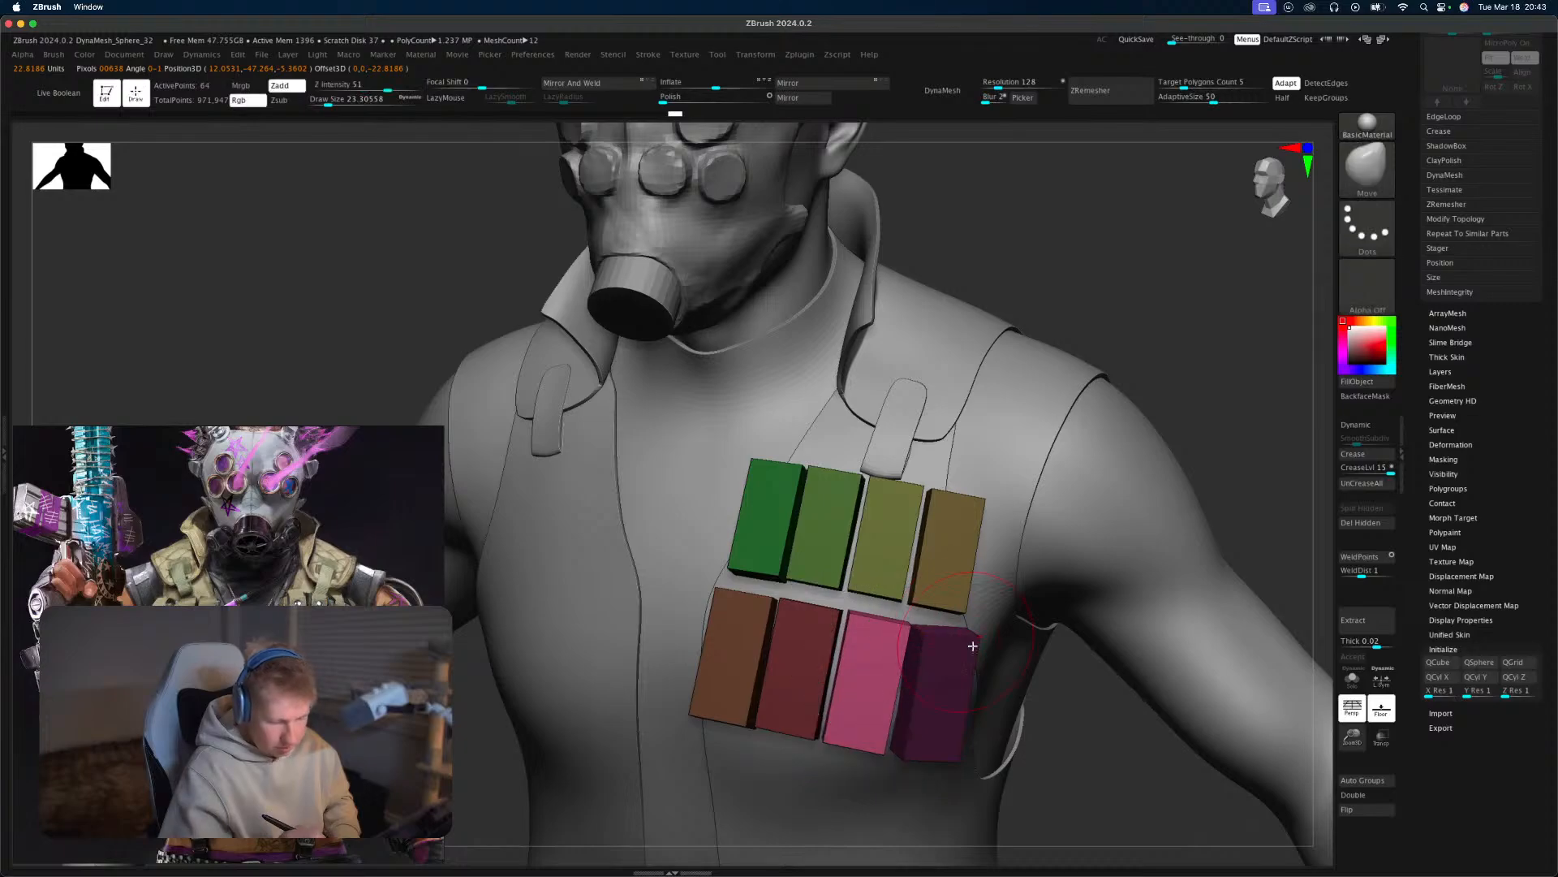
# Mask all blocks except the second one of the lower row and centre the gizmo on it.
pyautogui.moveTo(1079, 767)
pyautogui.keyDown('alt'); pyautogui.mouseDown()
pyautogui.moveTo(1103, 547)
pyautogui.moveTo(1120, 563)
pyautogui.moveTo(1118, 509)
pyautogui.moveTo(1076, 497)
pyautogui.mouseUp(); pyautogui.keyUp('alt')
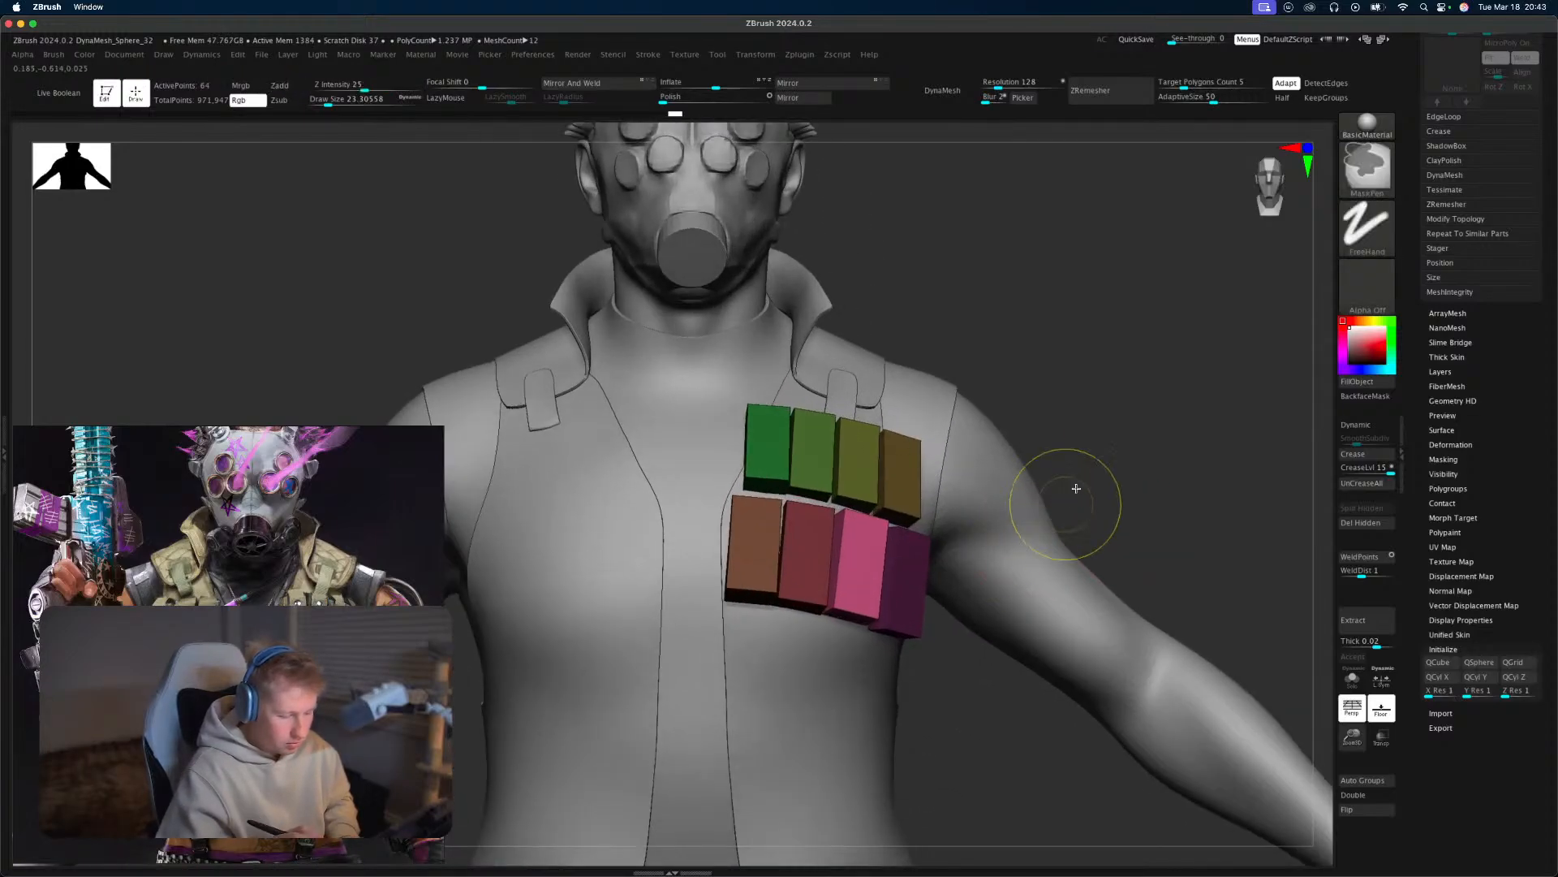
pyautogui.keyDown('ctrl'); pyautogui.keyDown('shift'); pyautogui.click(818, 588); pyautogui.keyUp('shift'); pyautogui.keyUp('ctrl')
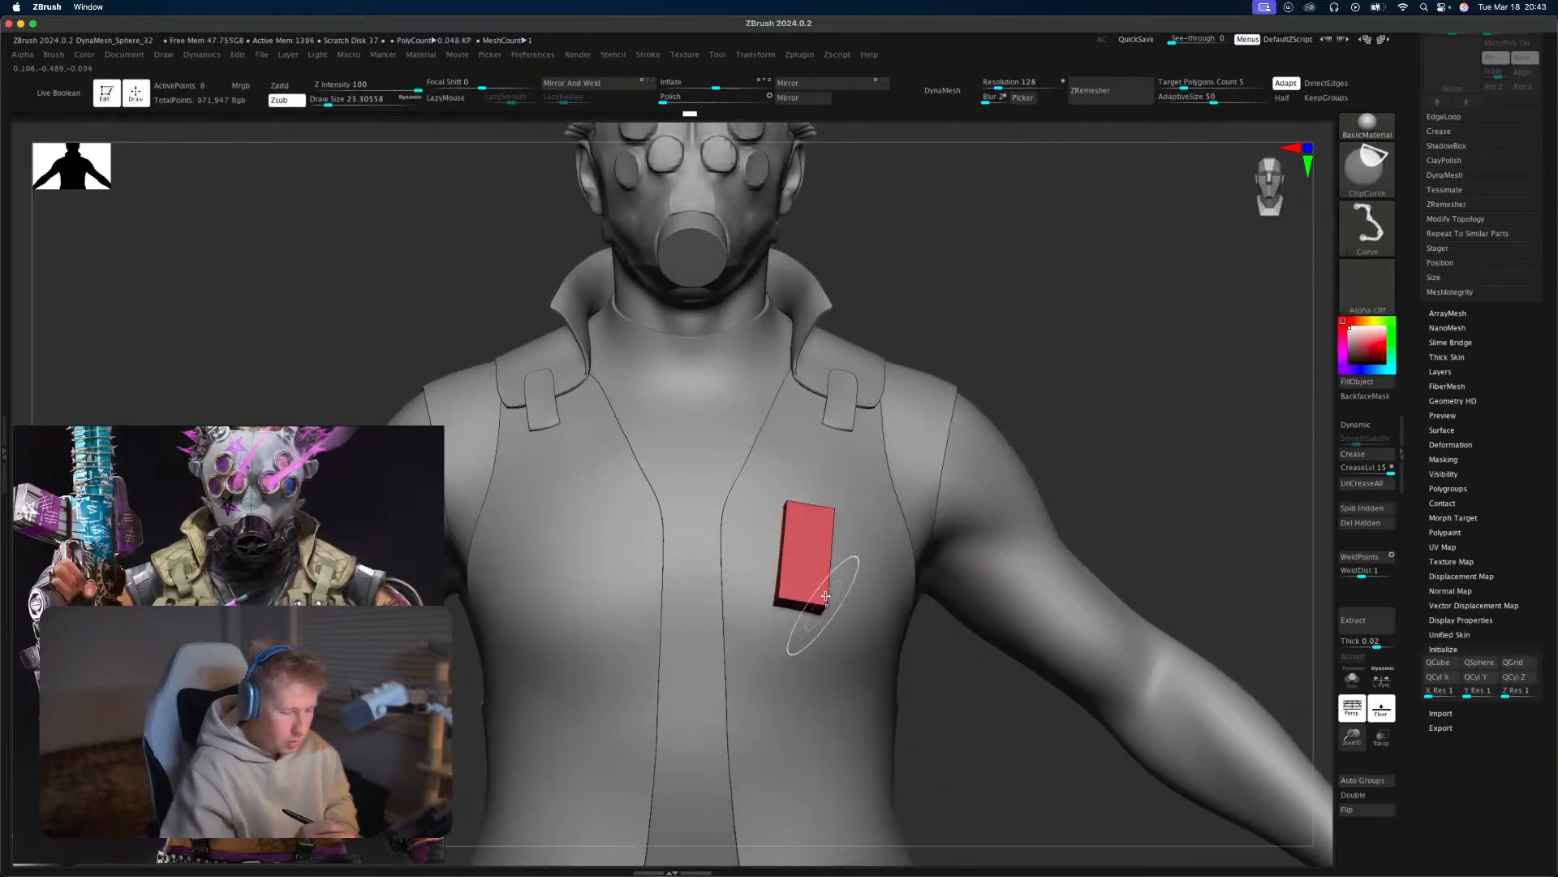
pyautogui.keyDown('ctrl'); pyautogui.keyDown('shift'); pyautogui.click(1155, 478); pyautogui.keyUp('shift'); pyautogui.keyUp('ctrl')
pyautogui.keyDown('ctrl'); pyautogui.click(1168, 487); pyautogui.keyUp('ctrl')
pyautogui.press('w')
pyautogui.moveTo(1168, 488); pyautogui.dragTo(1159, 414)
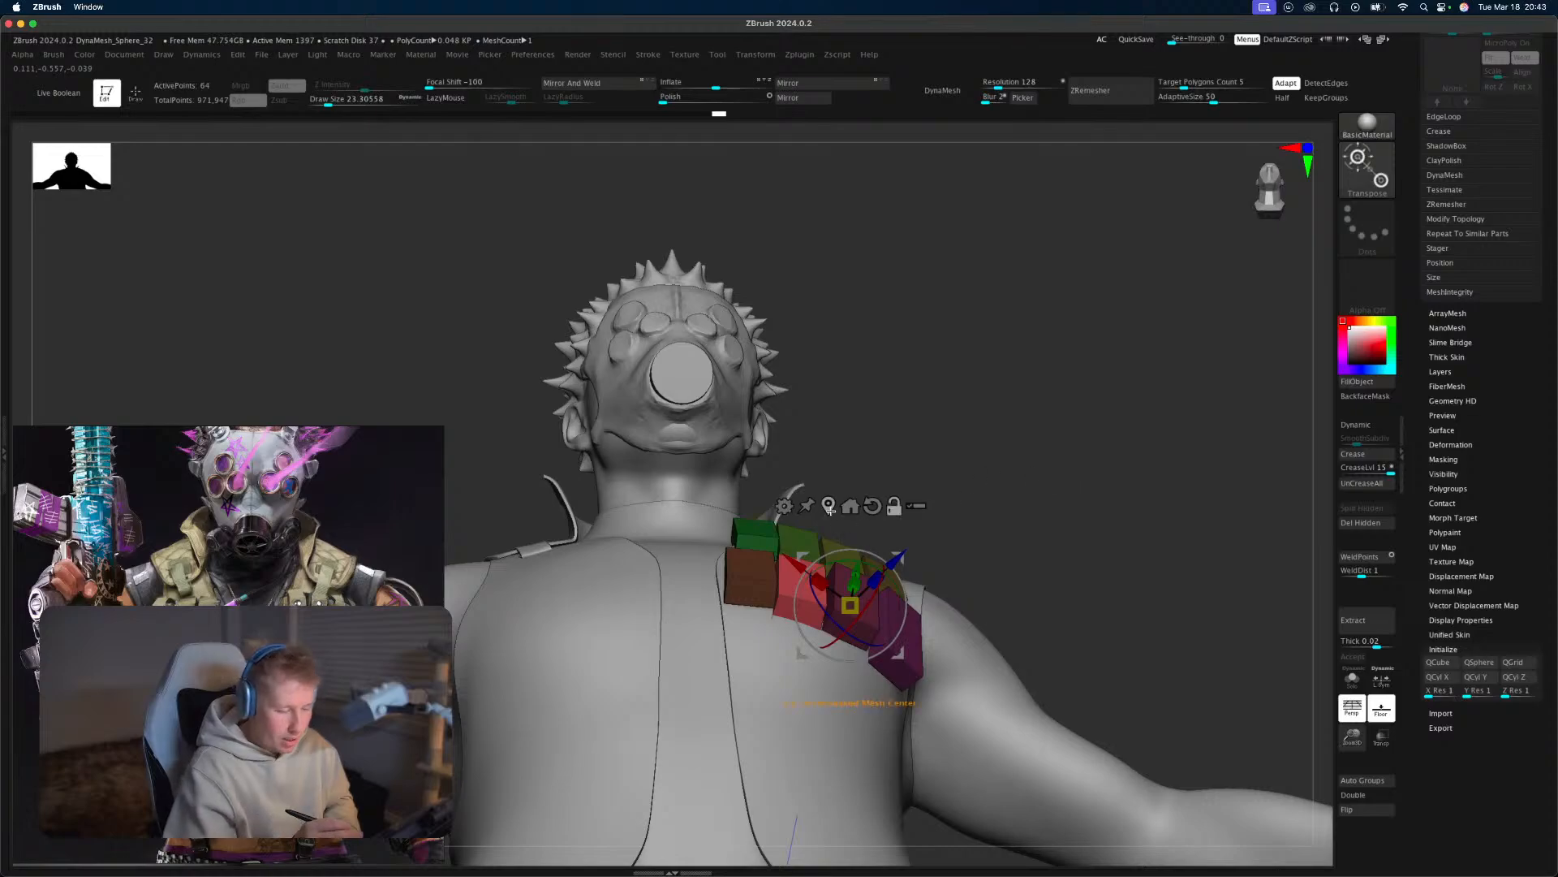
# Fit the second lower block to the chest surface and adjust its distance from the vest.
pyautogui.moveTo(995, 452)
pyautogui.mouseDown()
pyautogui.moveTo(856, 543)
pyautogui.moveTo(1009, 660)
pyautogui.moveTo(1036, 630)
pyautogui.moveTo(1058, 689)
pyautogui.mouseUp()
pyautogui.press('q')
pyautogui.press('w')
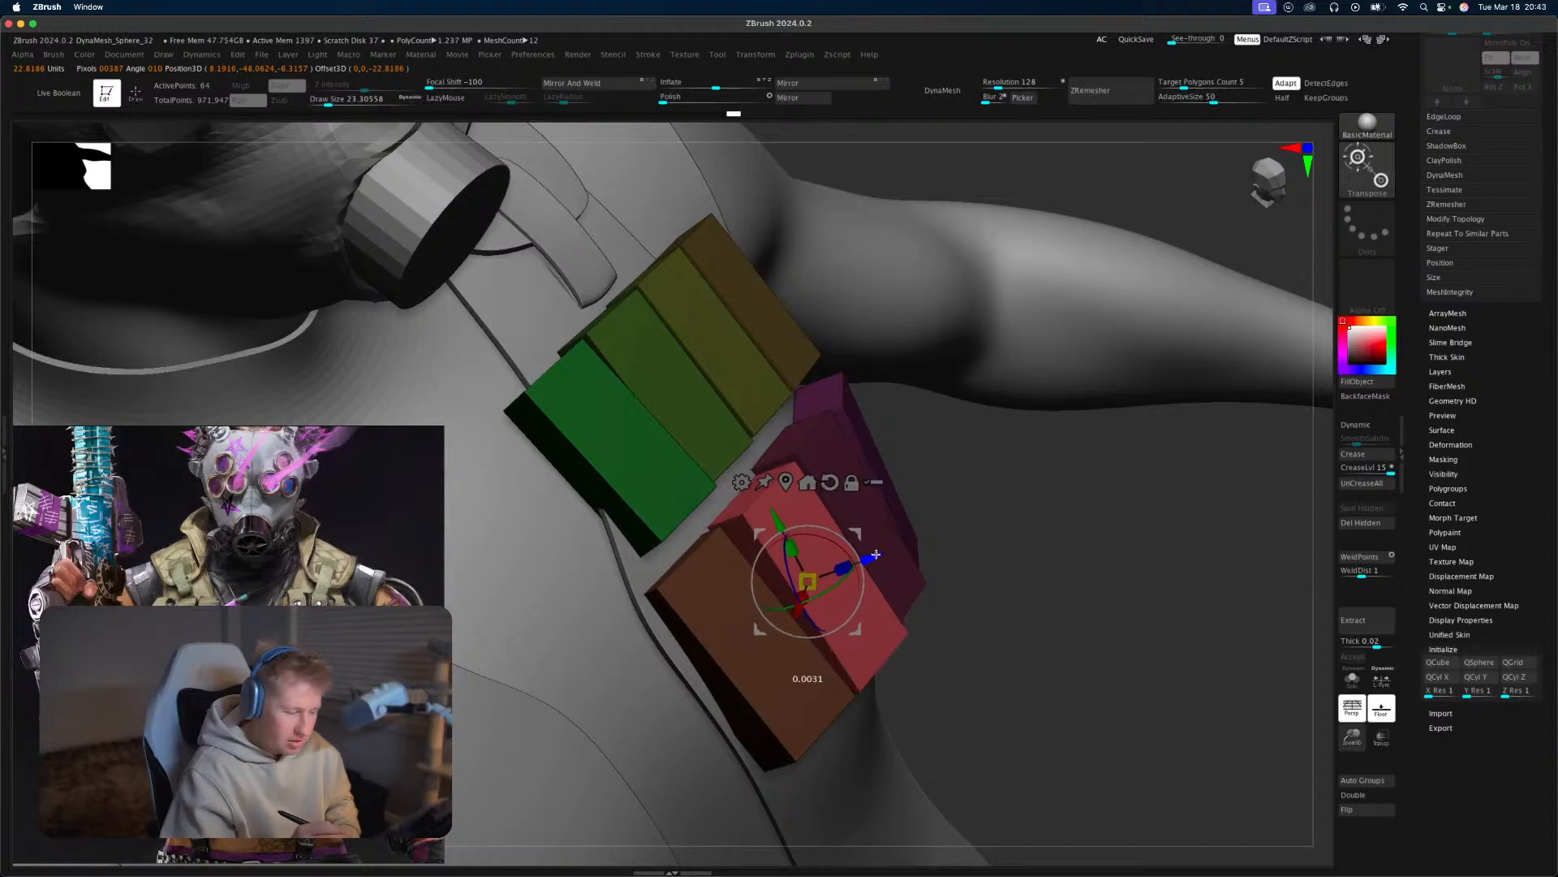
pyautogui.press('q')
pyautogui.moveTo(986, 597); pyautogui.dragTo(1019, 463)
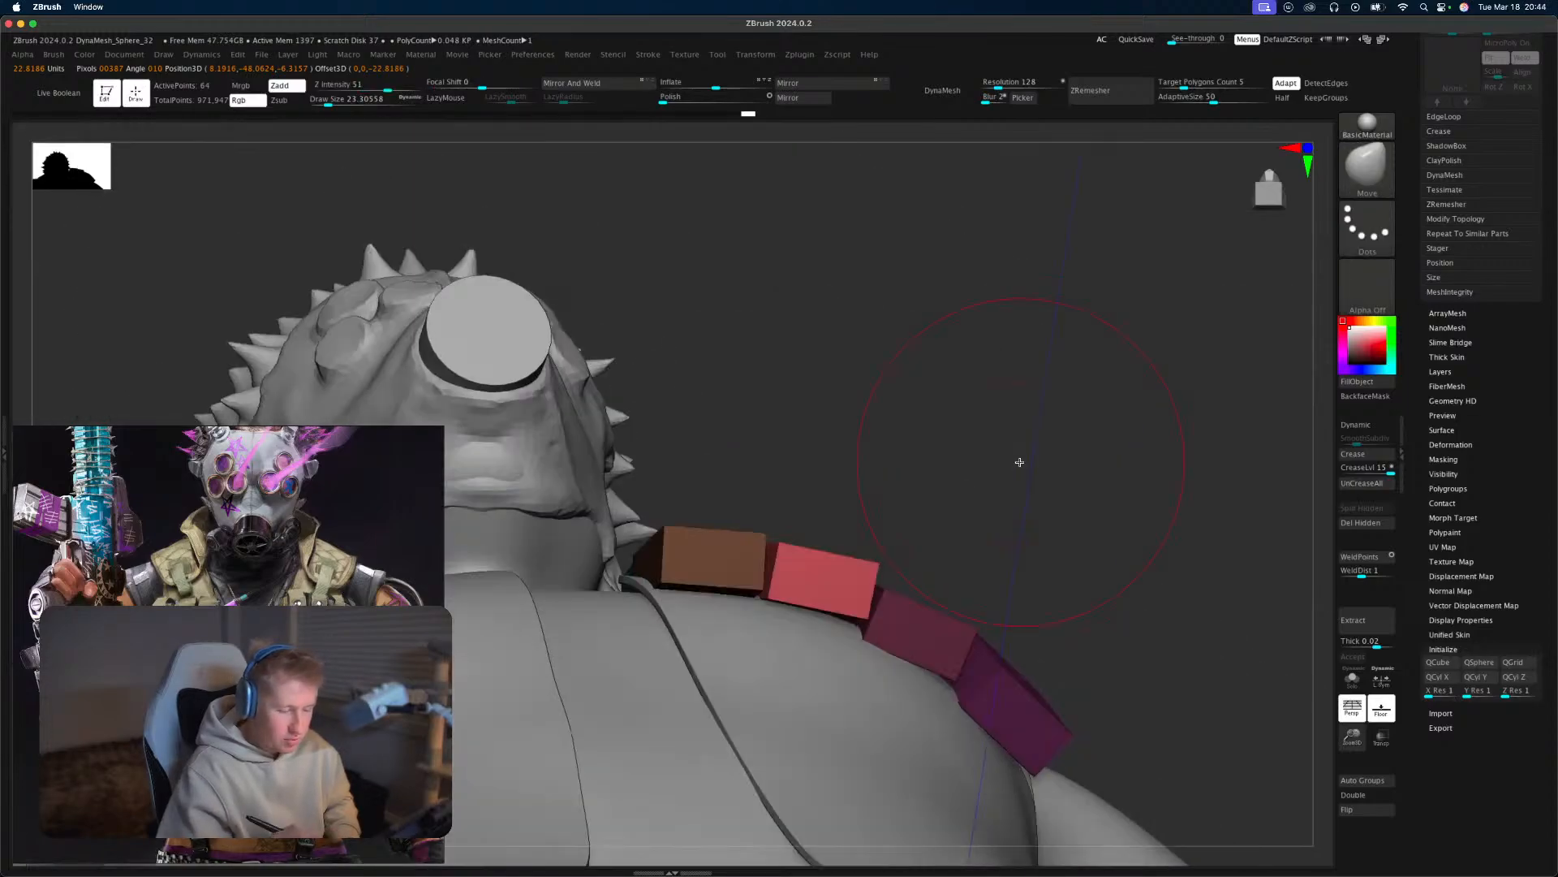
pyautogui.moveTo(1130, 477)
pyautogui.mouseDown()
pyautogui.moveTo(1116, 466)
pyautogui.moveTo(1127, 790)
pyautogui.moveTo(1154, 504)
pyautogui.moveTo(1144, 521)
pyautogui.moveTo(1176, 512)
pyautogui.mouseUp()
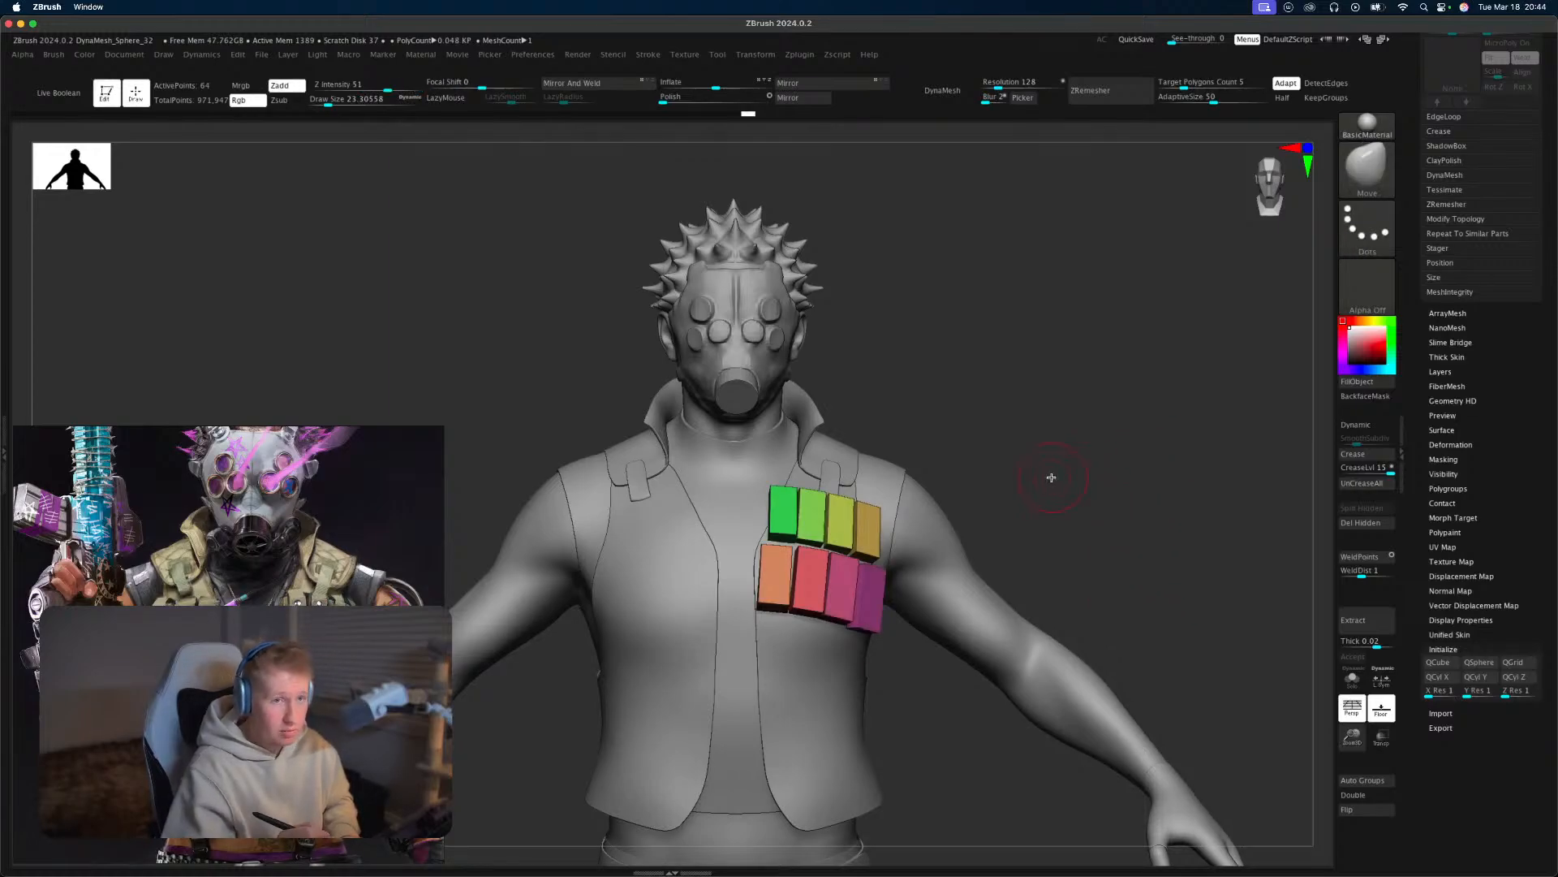
# Isolate the lower block nearest the vest opening and tilt and shift it to match the chest's slope.
pyautogui.moveTo(1063, 511)
pyautogui.mouseDown()
pyautogui.moveTo(1092, 510)
pyautogui.moveTo(1094, 486)
pyautogui.moveTo(1095, 515)
pyautogui.moveTo(1052, 495)
pyautogui.mouseUp()
pyautogui.keyDown('ctrl'); pyautogui.keyDown('shift'); pyautogui.click(1093, 512); pyautogui.keyUp('shift'); pyautogui.keyUp('ctrl')
pyautogui.press('w')
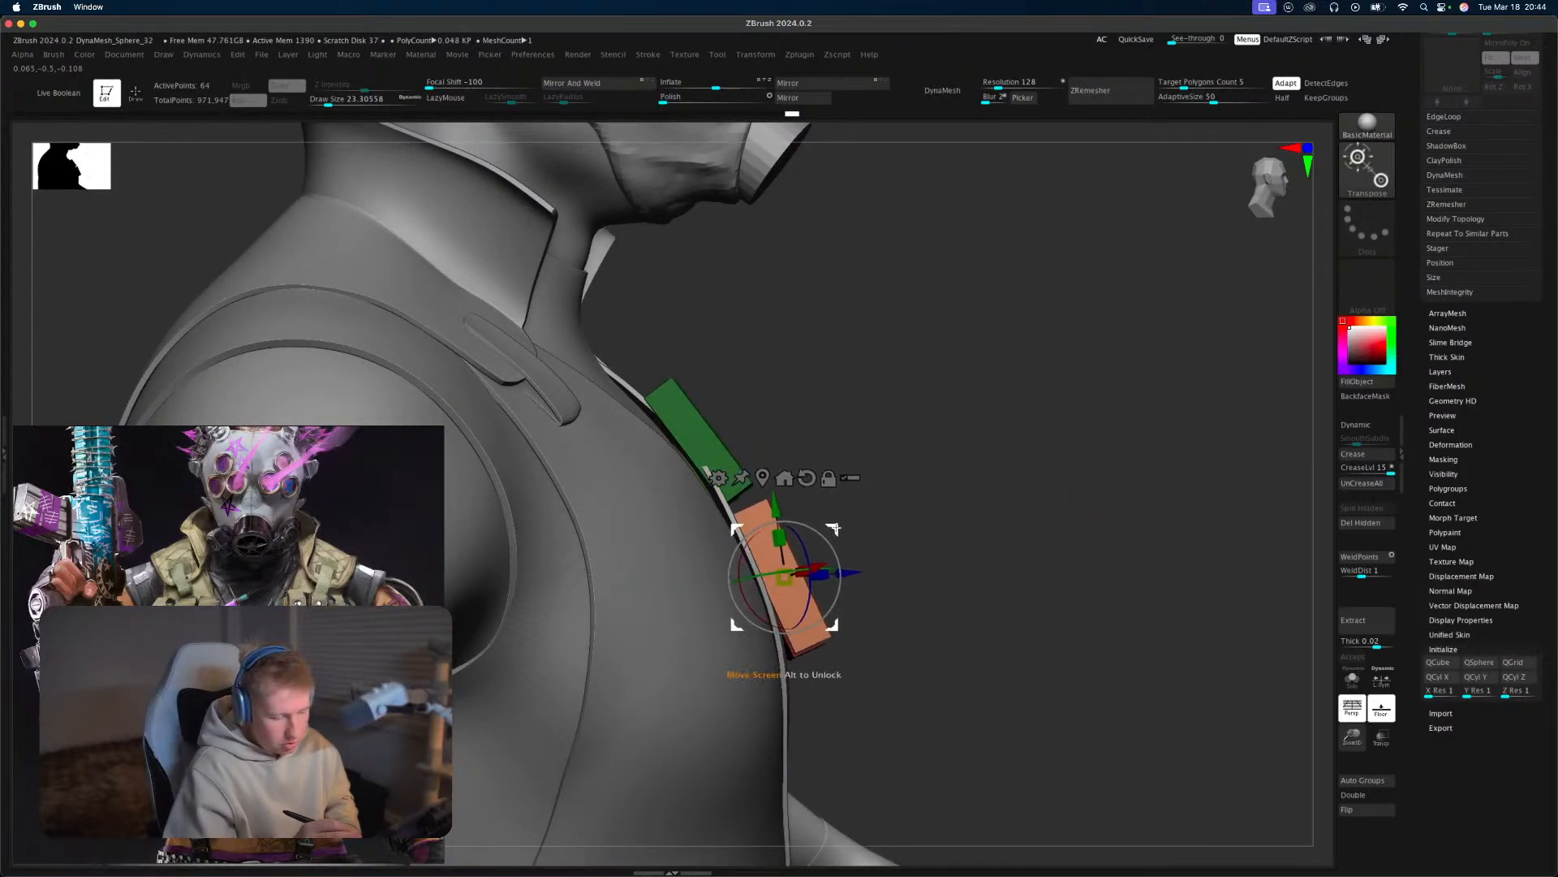
pyautogui.press('q')
pyautogui.keyDown('alt'); pyautogui.moveTo(1013, 565); pyautogui.dragTo(1009, 526); pyautogui.keyUp('alt')
pyautogui.press('w')
pyautogui.moveTo(836, 555); pyautogui.dragTo(834, 547)
pyautogui.press('q')
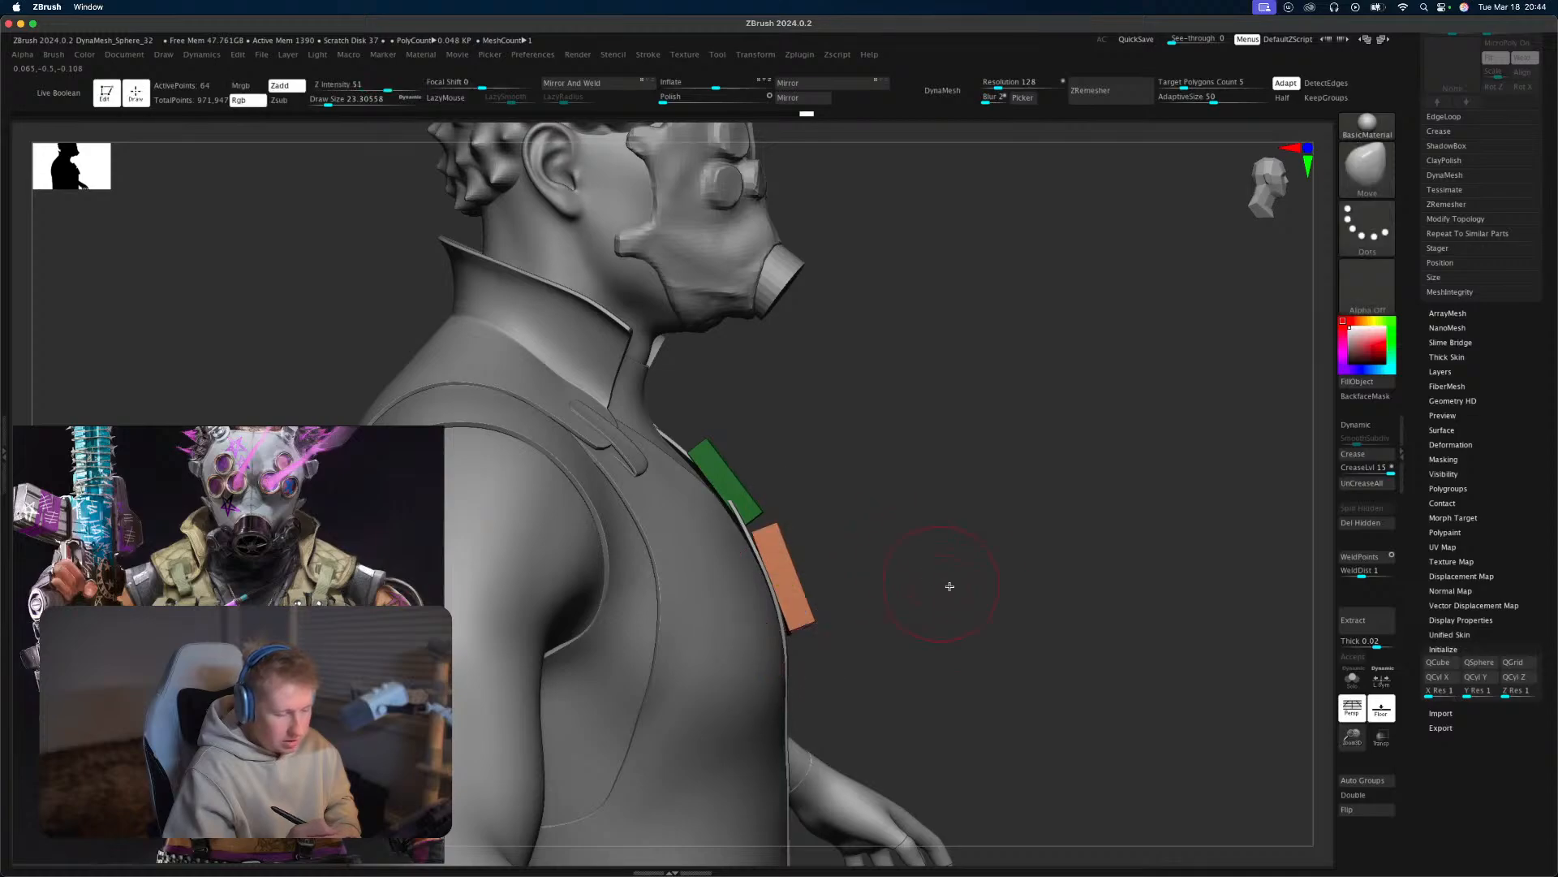
# Fine-tune the height of the lower block nearest the vest opening, clear the mask, and turn off the polyframe display.
pyautogui.moveTo(950, 585)
pyautogui.keyDown('alt'); pyautogui.mouseDown()
pyautogui.moveTo(1058, 514)
pyautogui.moveTo(1034, 518)
pyautogui.moveTo(1058, 485)
pyautogui.mouseUp(); pyautogui.keyUp('alt')
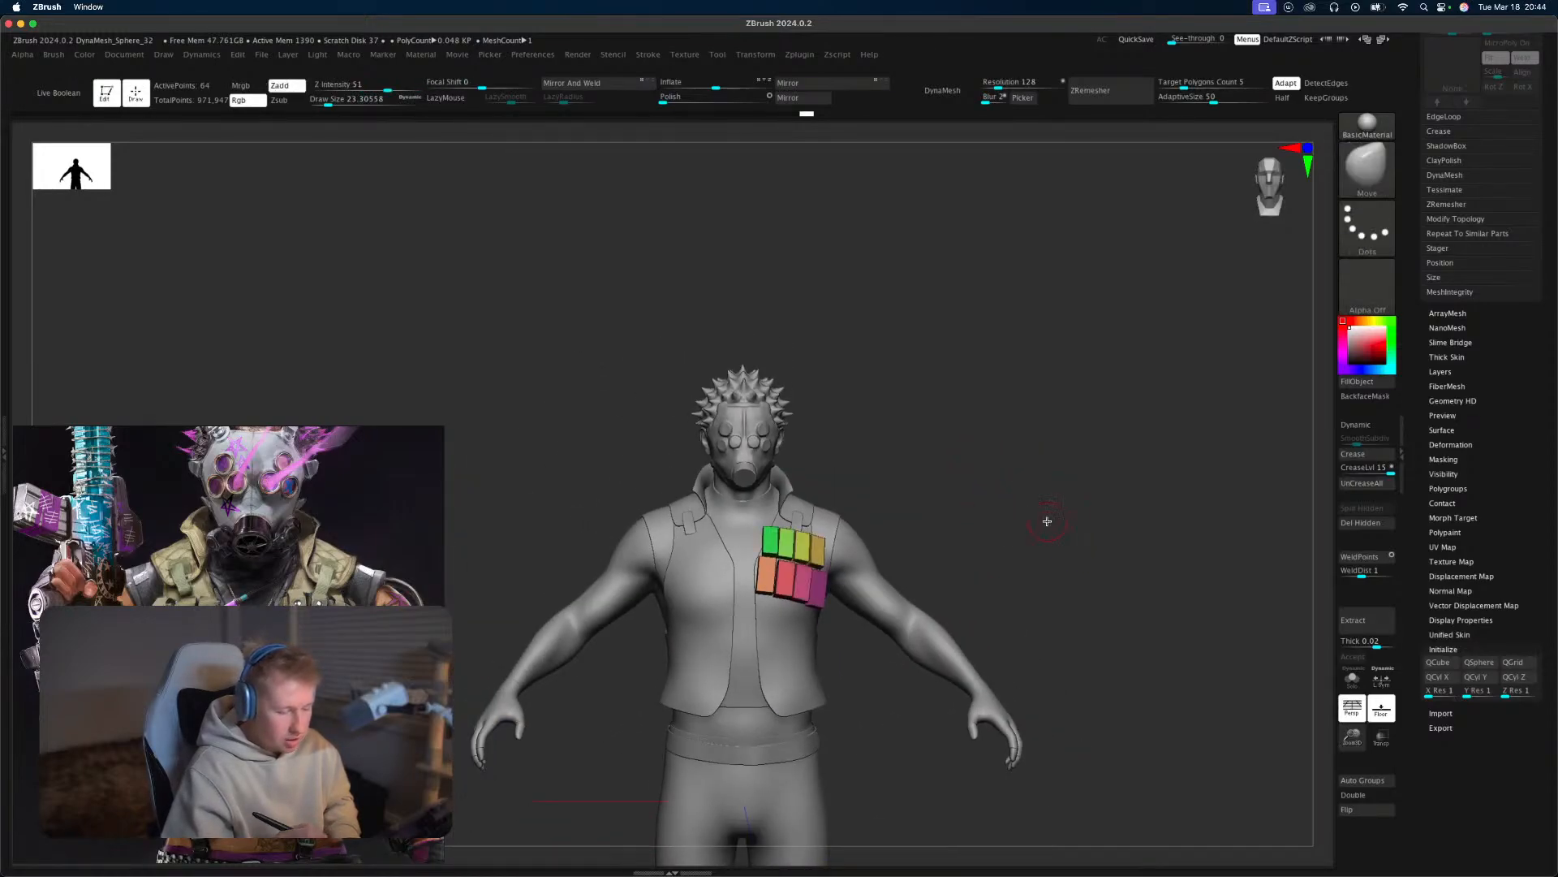
pyautogui.press('w')
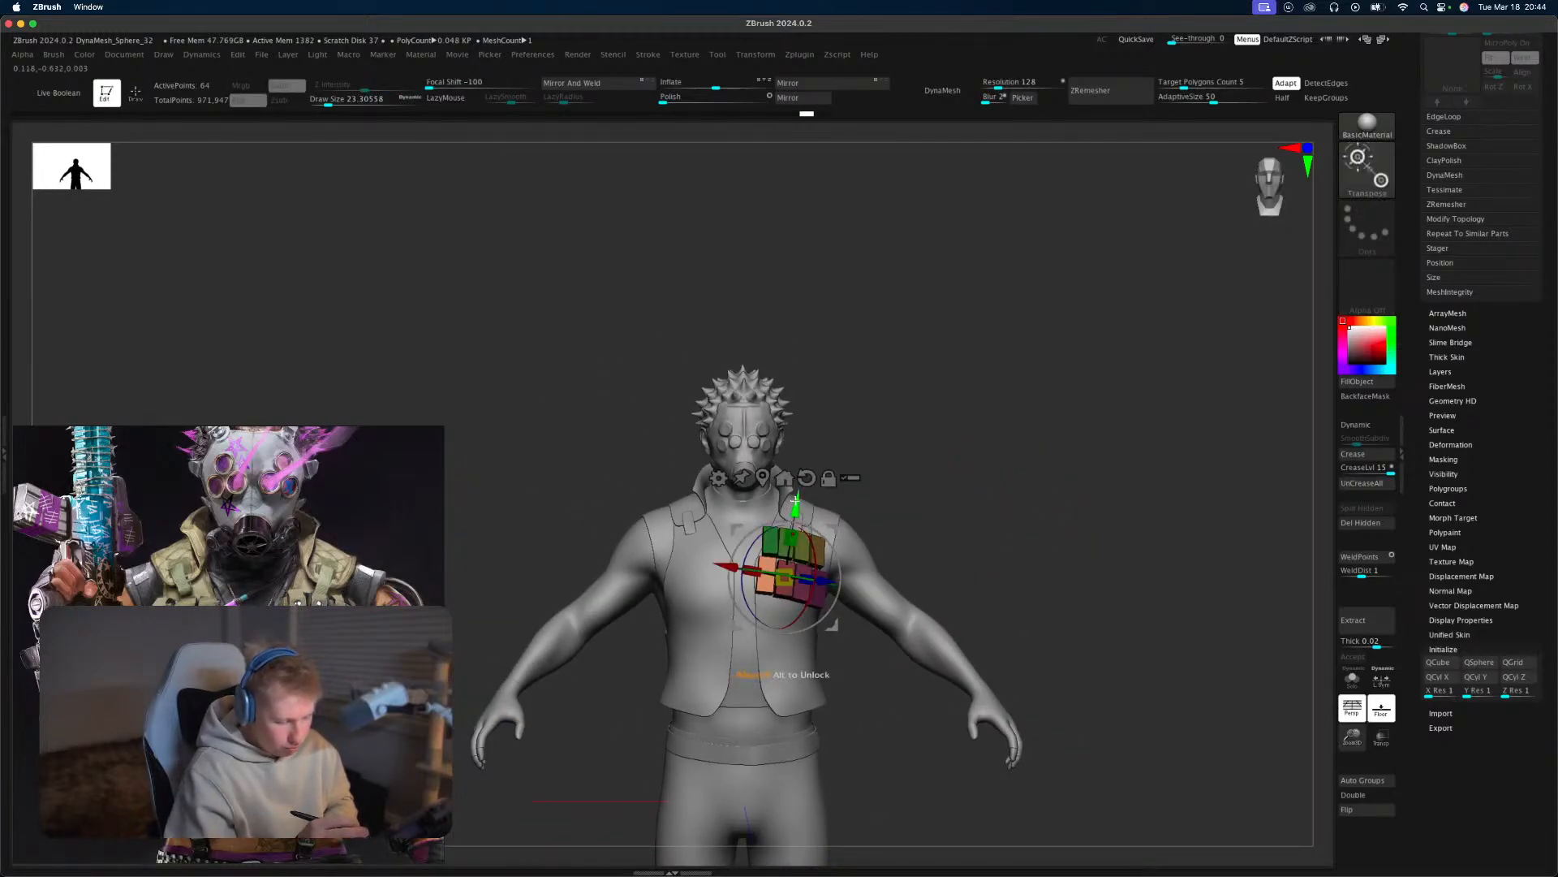
pyautogui.moveTo(796, 508); pyautogui.dragTo(798, 507)
pyautogui.press('q')
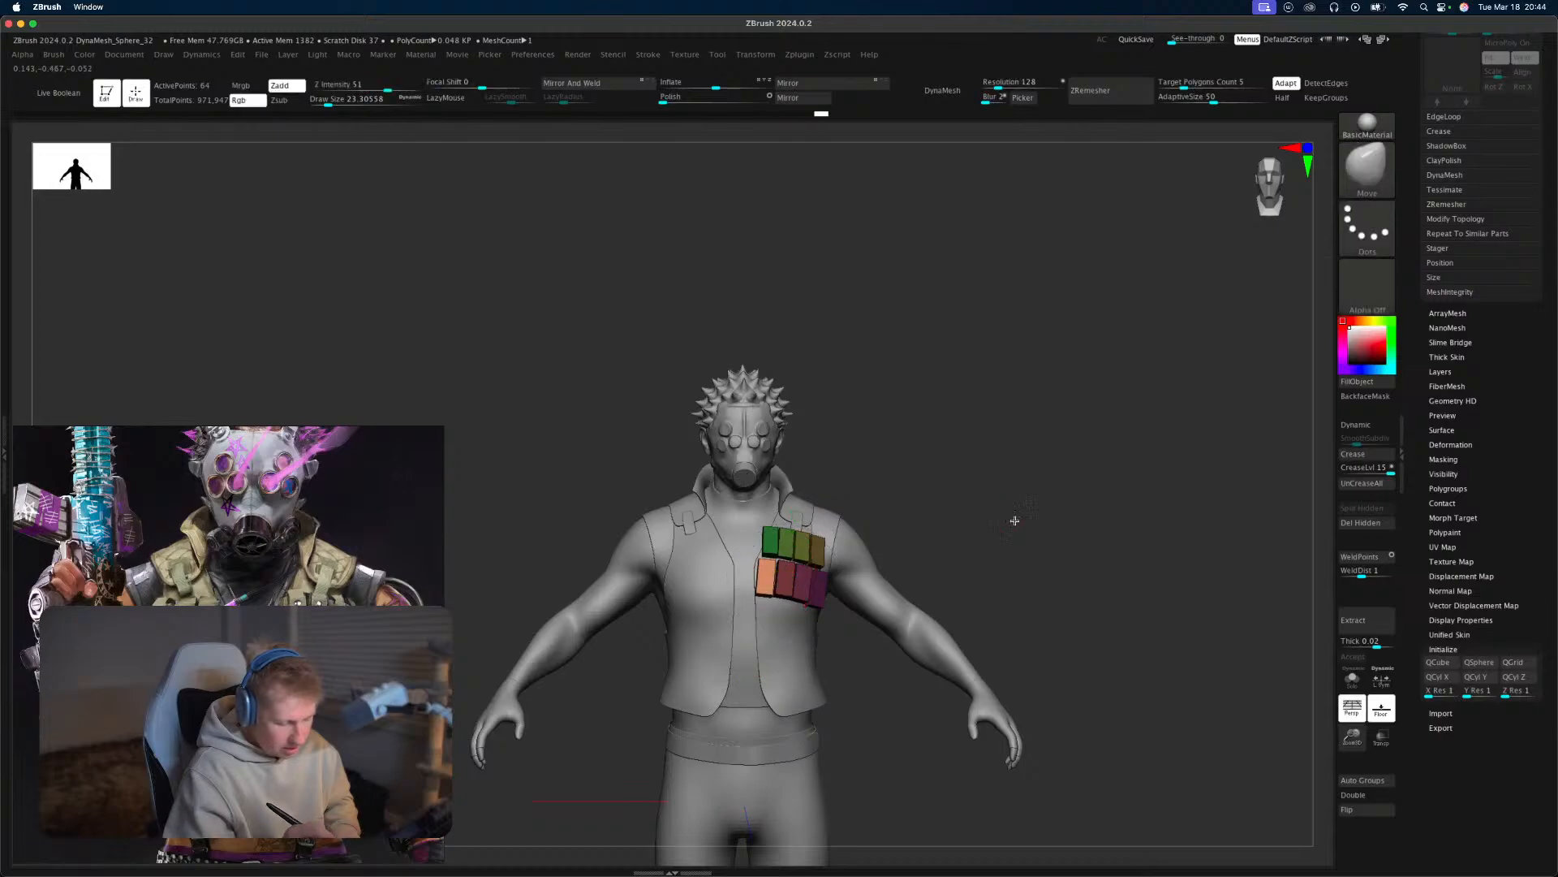
pyautogui.keyDown('shift'); pyautogui.moveTo(1015, 521); pyautogui.dragTo(943, 515); pyautogui.keyUp('shift')
pyautogui.keyDown('shift'); pyautogui.moveTo(1043, 520); pyautogui.dragTo(1113, 514); pyautogui.keyUp('shift')
pyautogui.keyDown('ctrl'); pyautogui.moveTo(1073, 637); pyautogui.dragTo(1100, 490); pyautogui.keyUp('ctrl')
pyautogui.hotkey('shift', 'f')
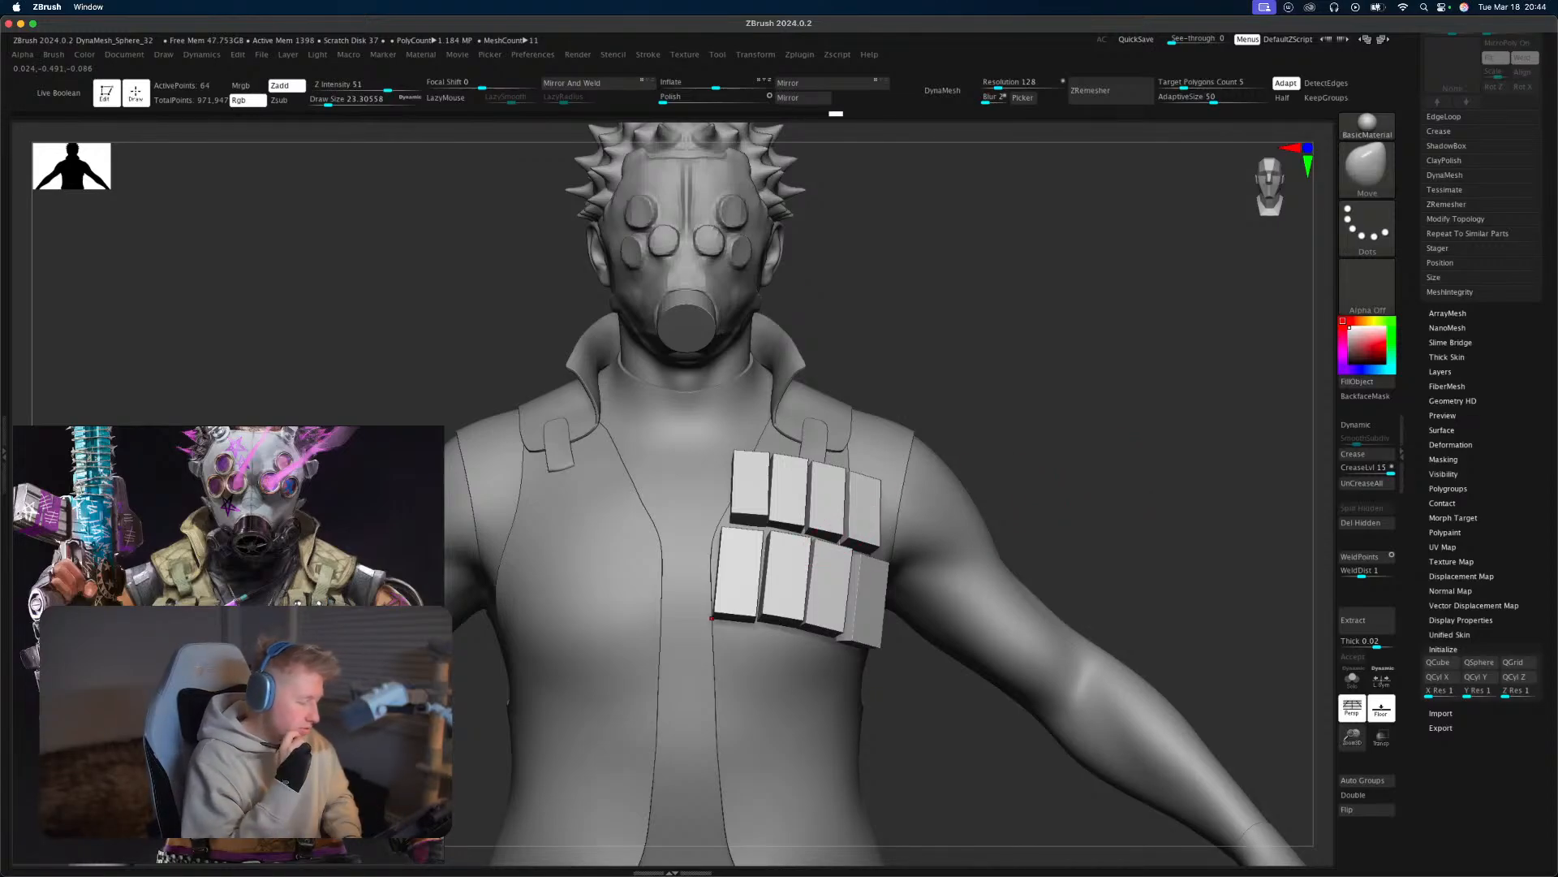
# Select the vest subtool and adjust its front edge beside the blocks with the Move Topological brush at draw size about 15.6.
pyautogui.keyDown('alt'); pyautogui.click(768, 440); pyautogui.keyUp('alt')
pyautogui.moveTo(974, 373)
pyautogui.mouseDown()
pyautogui.moveTo(986, 422)
pyautogui.moveTo(966, 451)
pyautogui.moveTo(946, 446)
pyautogui.moveTo(978, 434)
pyautogui.mouseUp()
pyautogui.press('b')
pyautogui.press('m')
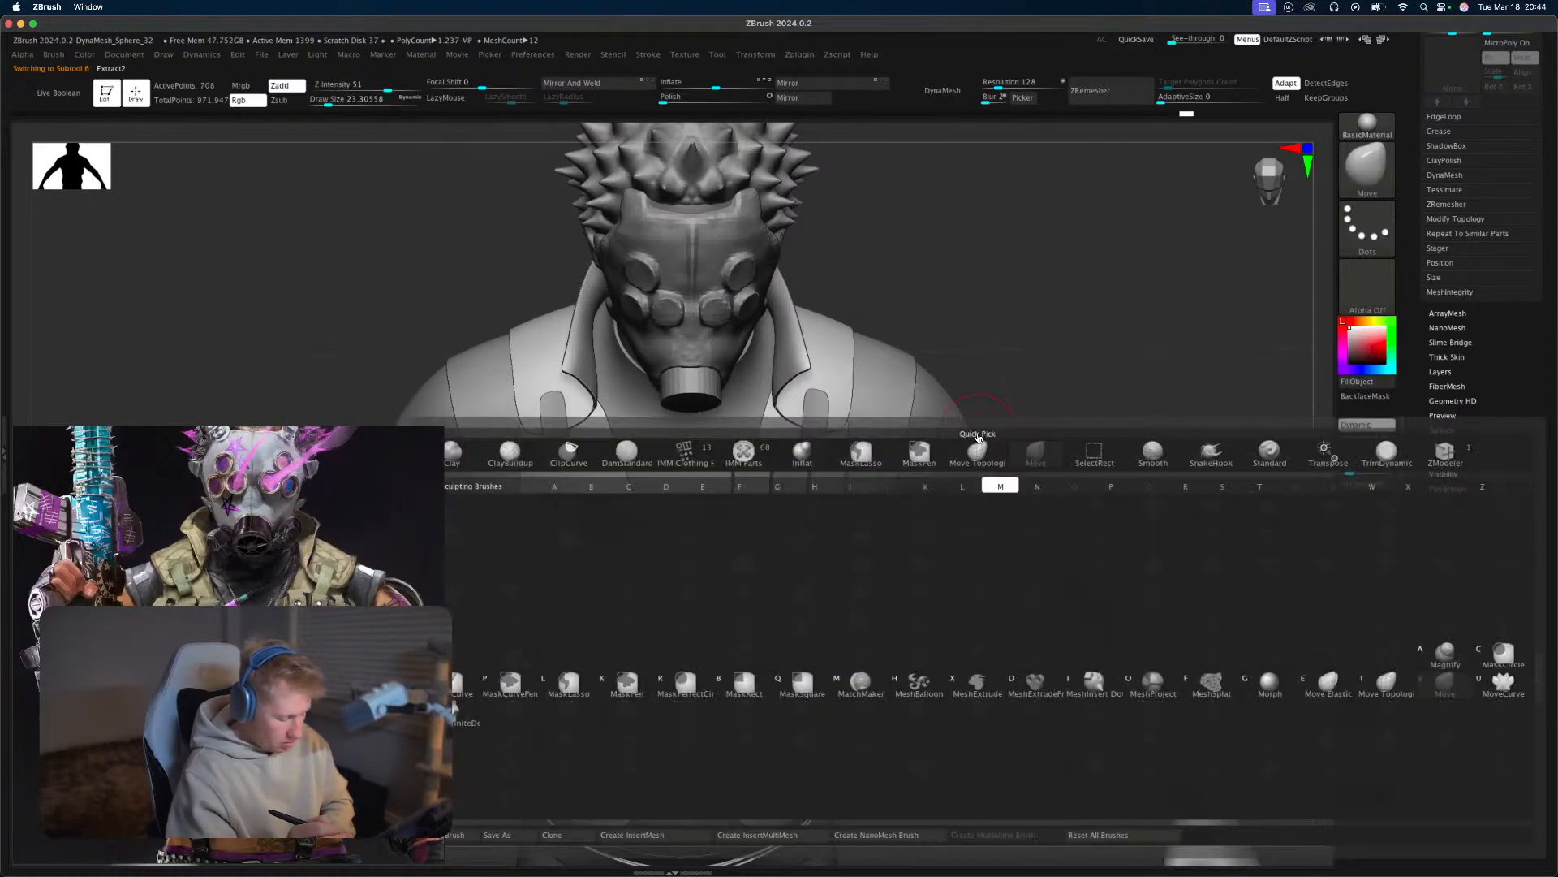
pyautogui.press('t')
pyautogui.press(']')
pyautogui.press(']')
pyautogui.press(']')
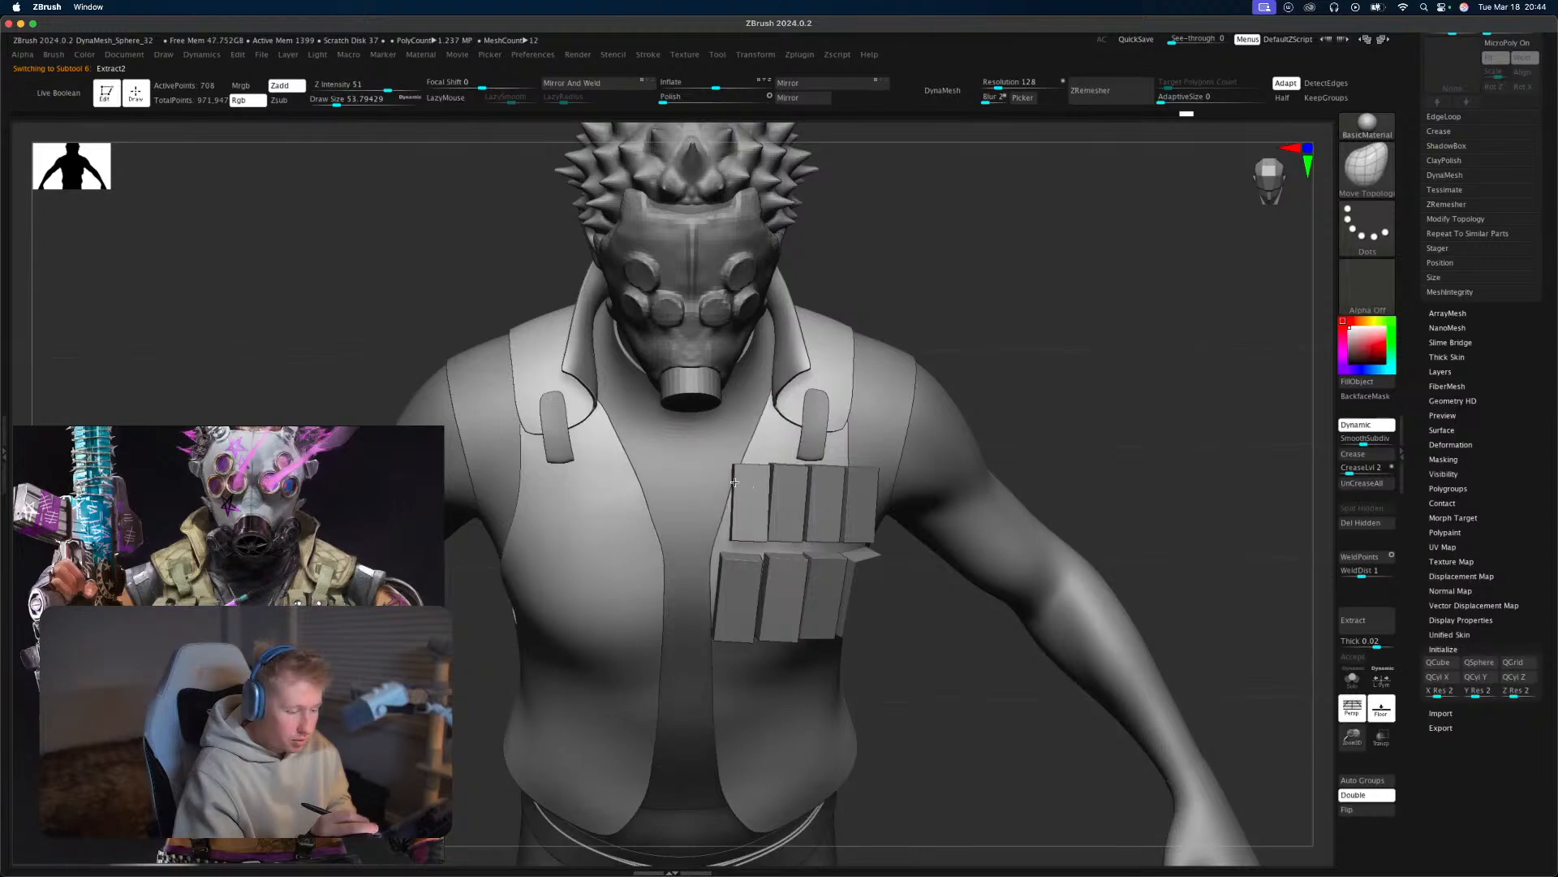
pyautogui.press('s')
pyautogui.moveTo(739, 510); pyautogui.dragTo(728, 518)
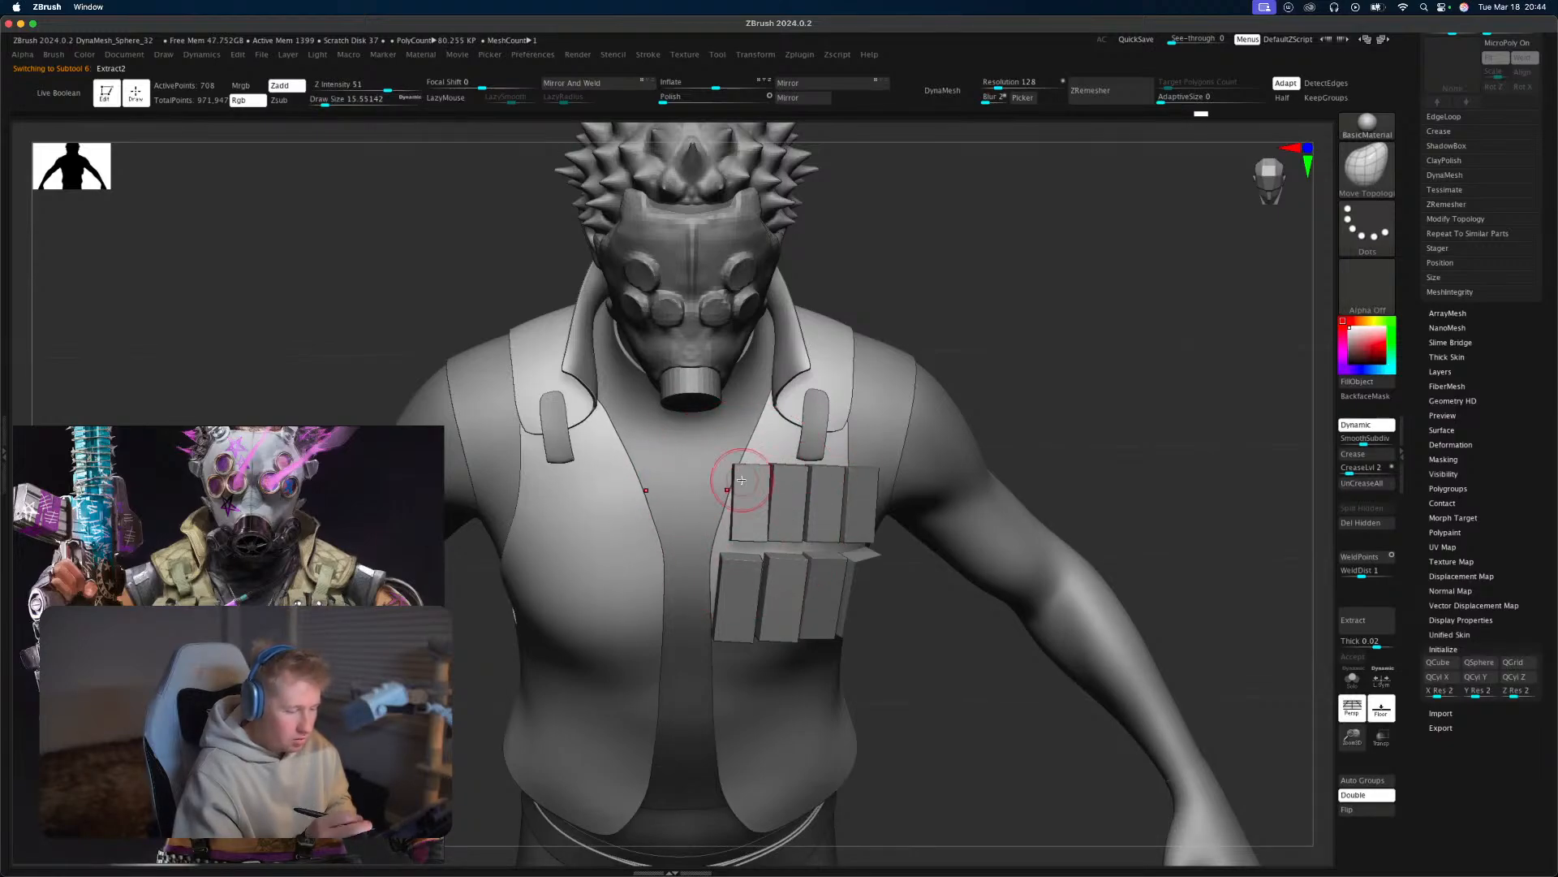
pyautogui.moveTo(1116, 456)
pyautogui.mouseDown()
pyautogui.moveTo(1122, 369)
pyautogui.moveTo(1076, 459)
pyautogui.moveTo(1109, 445)
pyautogui.moveTo(1120, 495)
pyautogui.moveTo(1117, 460)
pyautogui.moveTo(1044, 490)
pyautogui.moveTo(1057, 460)
pyautogui.moveTo(1162, 652)
pyautogui.mouseUp()
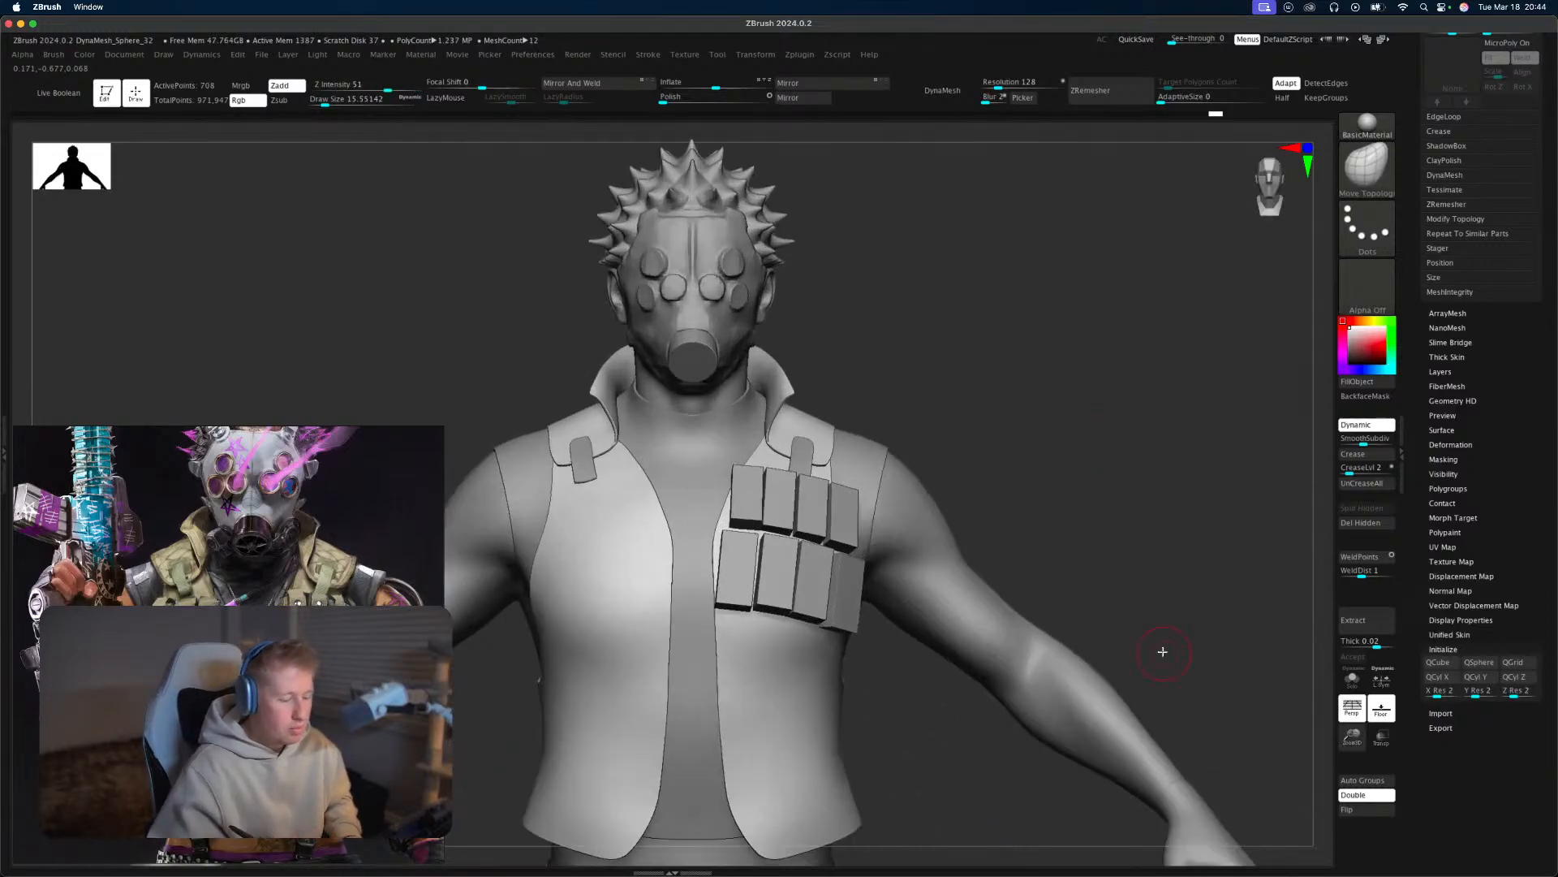
# Select the chest pouches and mirror them across the X axis to the other side of the vest, merged into one subtool.
pyautogui.keyDown('alt'); pyautogui.click(846, 529); pyautogui.keyUp('alt')
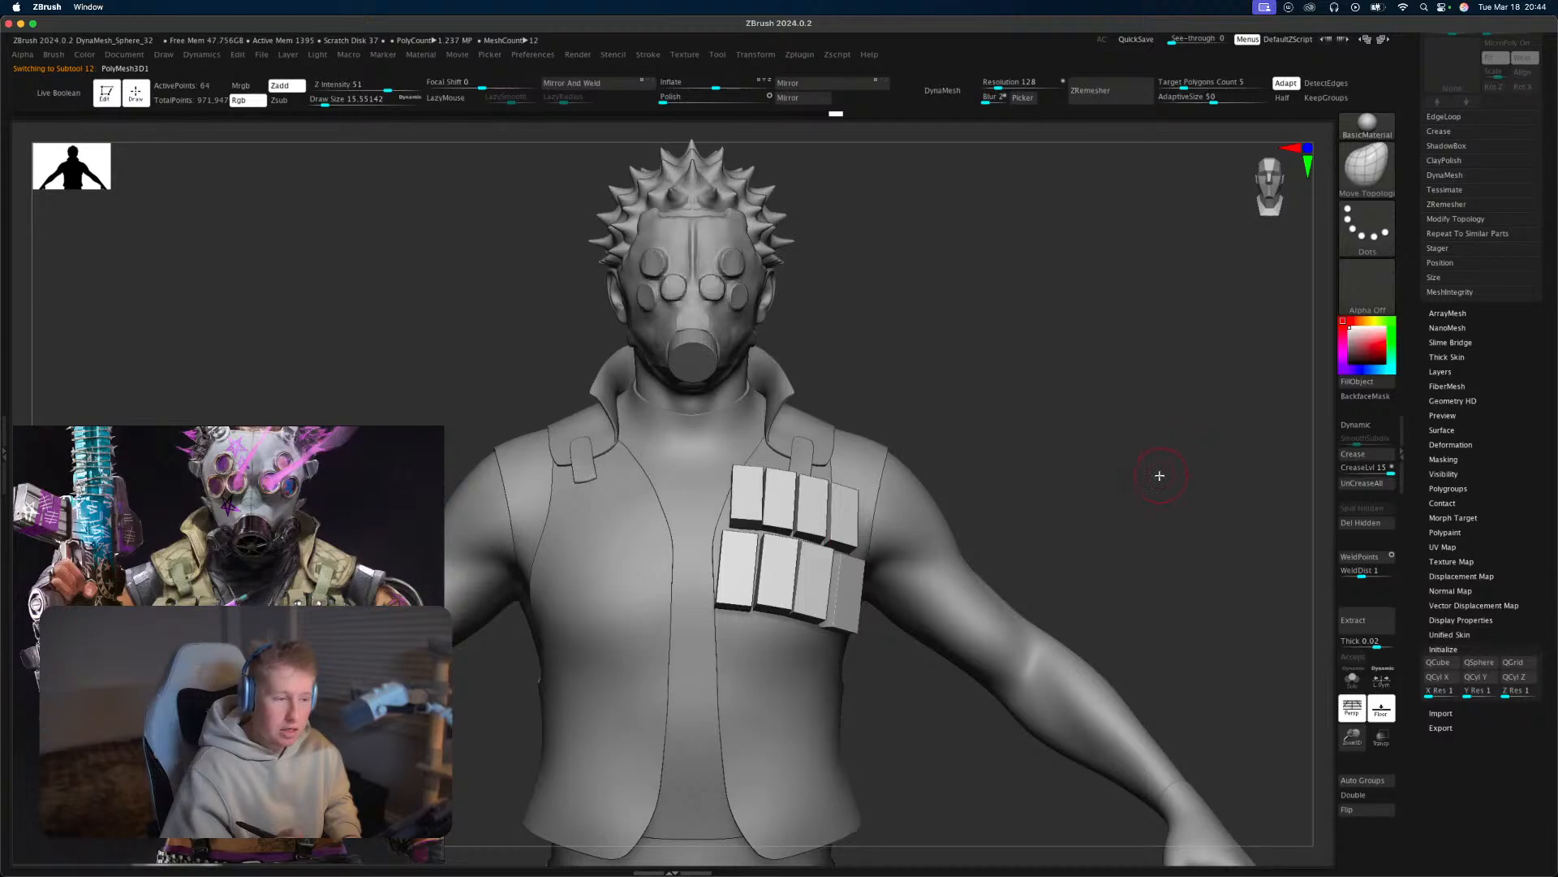
pyautogui.click(799, 101)
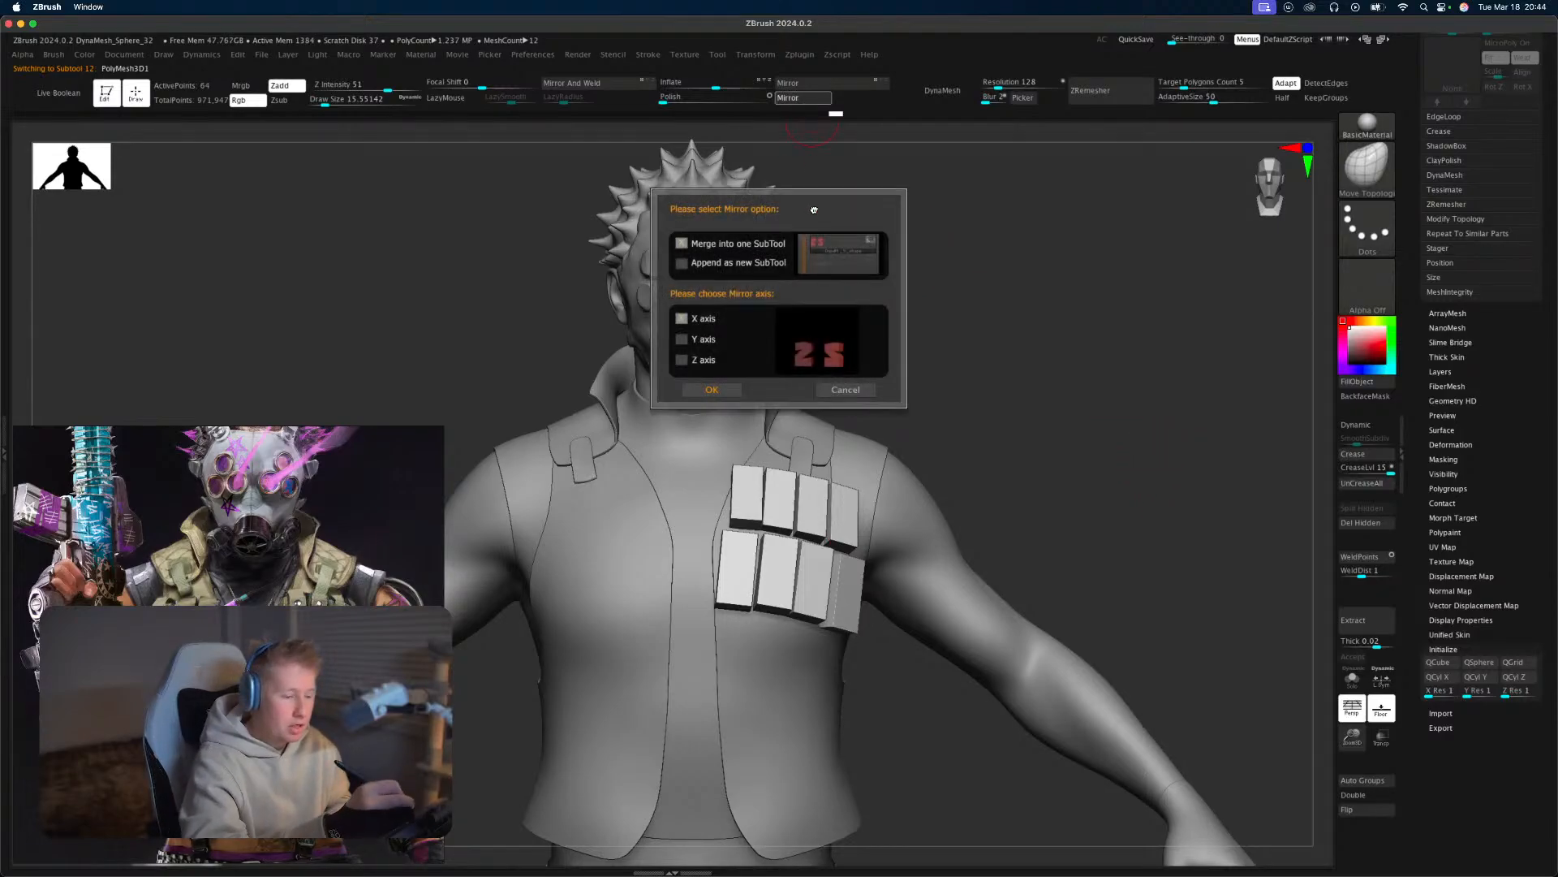
pyautogui.click(731, 397)
pyautogui.moveTo(1012, 500)
pyautogui.keyDown('alt'); pyautogui.mouseDown()
pyautogui.moveTo(1090, 490)
pyautogui.moveTo(1057, 578)
pyautogui.moveTo(1117, 500)
pyautogui.moveTo(1060, 592)
pyautogui.moveTo(1117, 470)
pyautogui.moveTo(1171, 550)
pyautogui.moveTo(1177, 625)
pyautogui.mouseUp(); pyautogui.keyUp('alt')
pyautogui.hotkey('shift', 'f')
pyautogui.hotkey('shift', 'f')
pyautogui.moveTo(1177, 625)
pyautogui.mouseDown()
pyautogui.moveTo(1113, 612)
pyautogui.moveTo(1176, 606)
pyautogui.mouseUp()
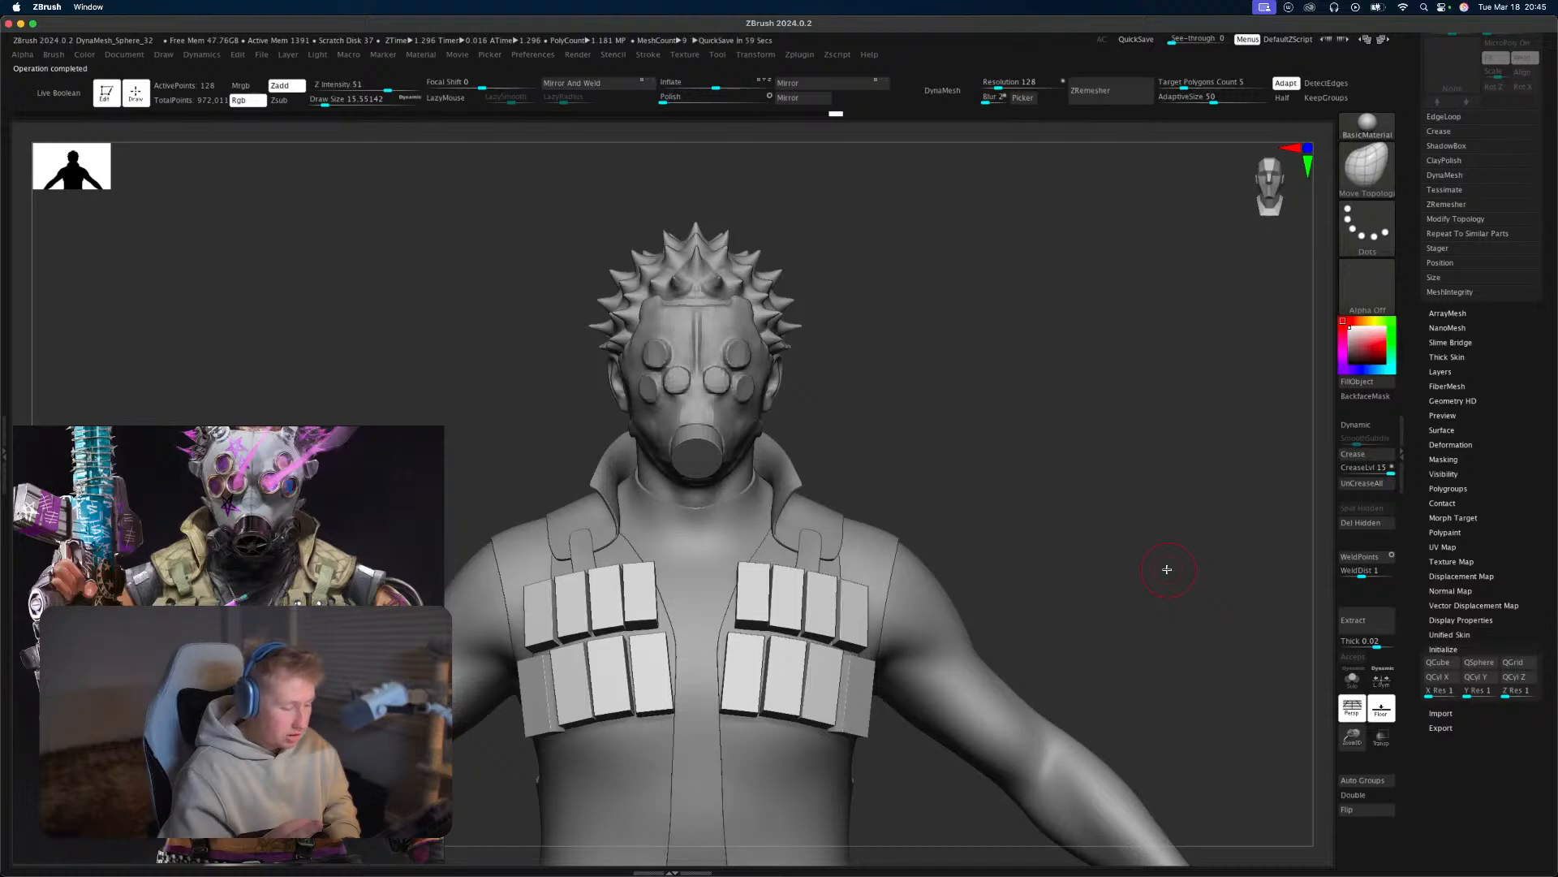
# Select the vest subtool and refine its front edge beside the upper pouches with the Move Topological brush.
pyautogui.keyDown('alt'); pyautogui.moveTo(1003, 406); pyautogui.dragTo(1006, 500); pyautogui.keyUp('alt')
pyautogui.keyDown('alt'); pyautogui.click(703, 483); pyautogui.keyUp('alt')
pyautogui.keyDown('alt'); pyautogui.moveTo(958, 387); pyautogui.dragTo(1079, 477); pyautogui.keyUp('alt')
pyautogui.press('b')
pyautogui.click(987, 467)
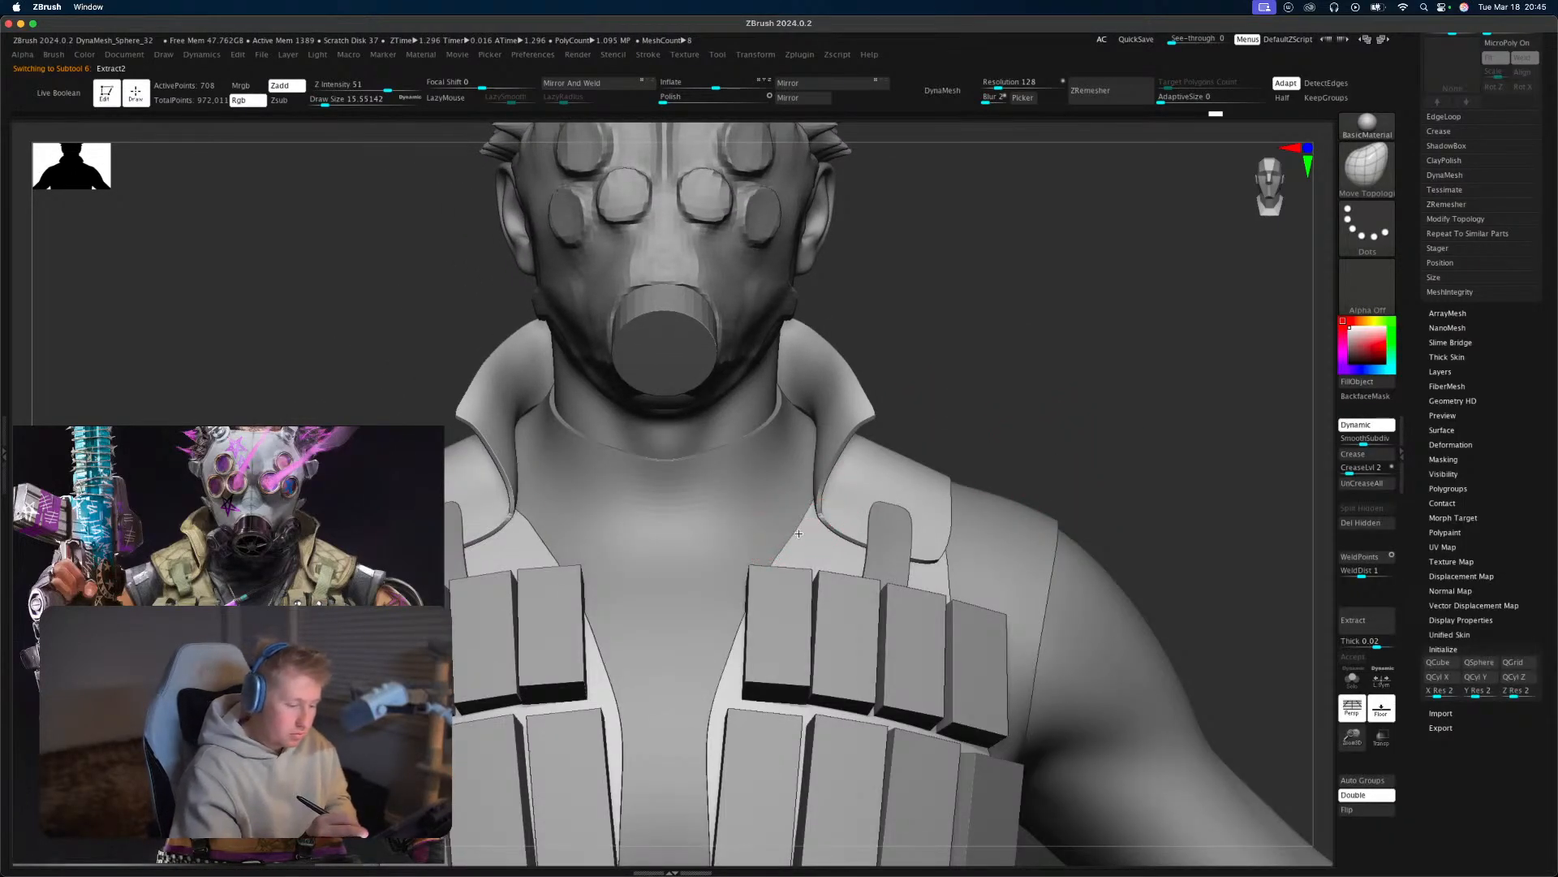
pyautogui.moveTo(776, 561); pyautogui.dragTo(775, 562)
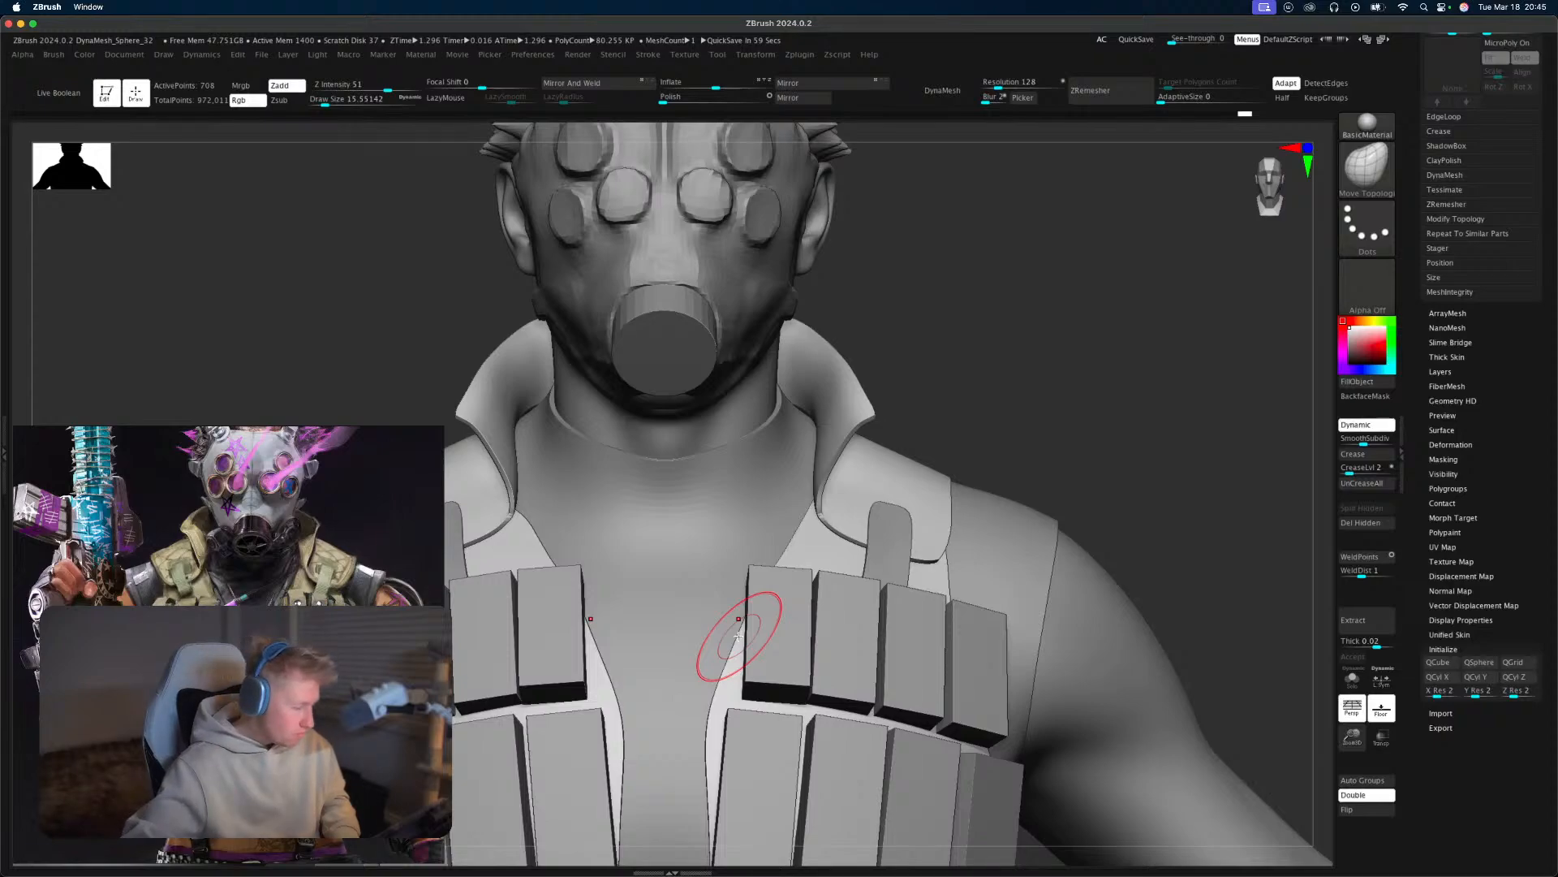
pyautogui.keyDown('alt'); pyautogui.moveTo(1151, 520); pyautogui.dragTo(1103, 457); pyautogui.keyUp('alt')
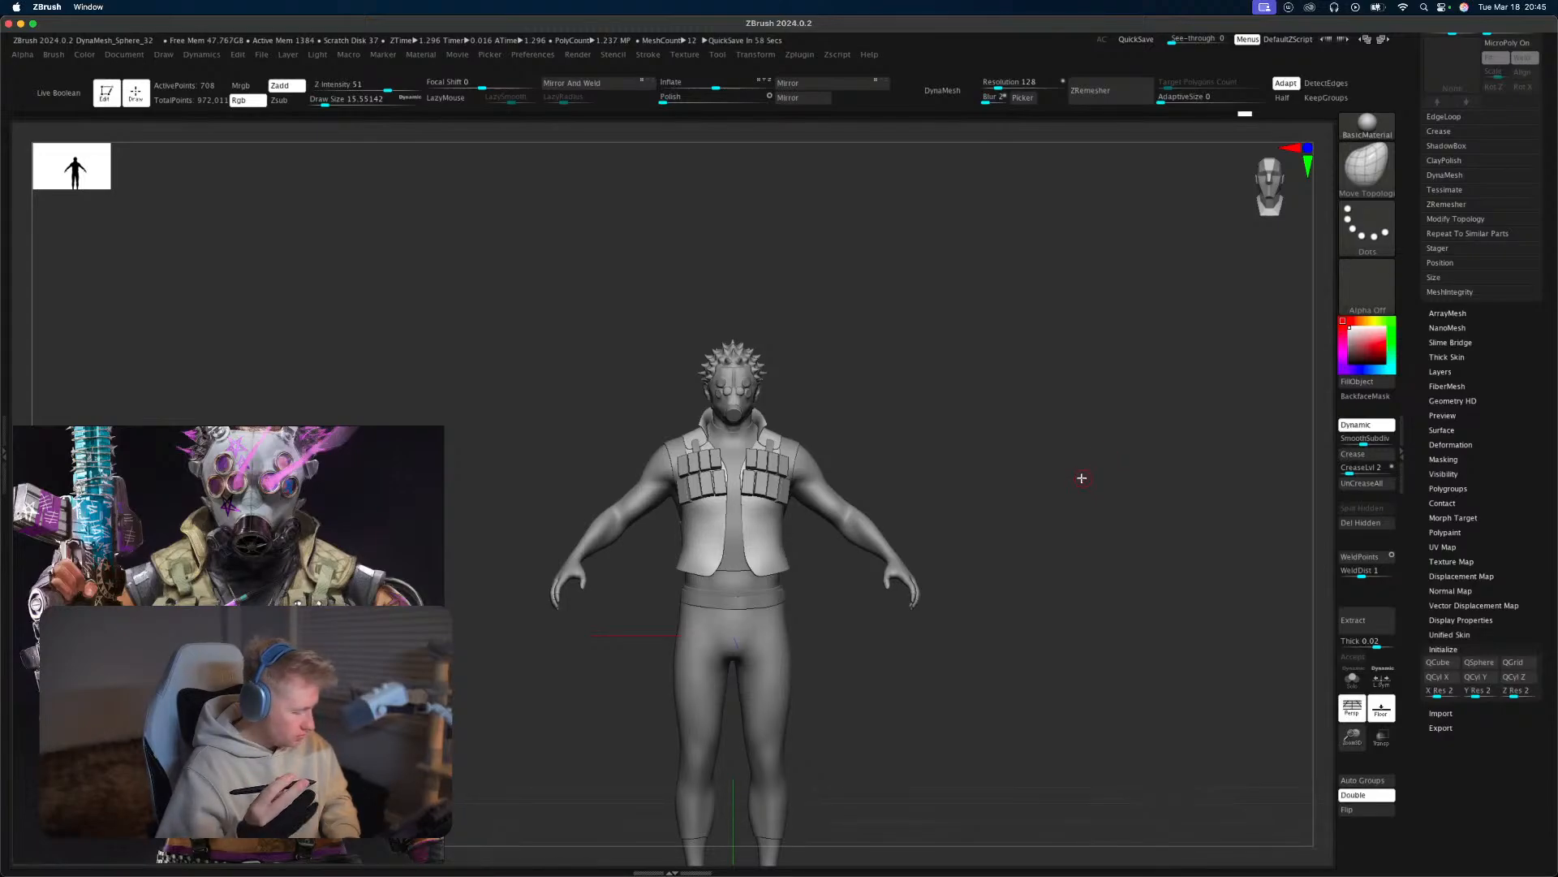
pyautogui.keyDown('alt'); pyautogui.moveTo(1081, 478); pyautogui.dragTo(1088, 777); pyautogui.keyUp('alt')
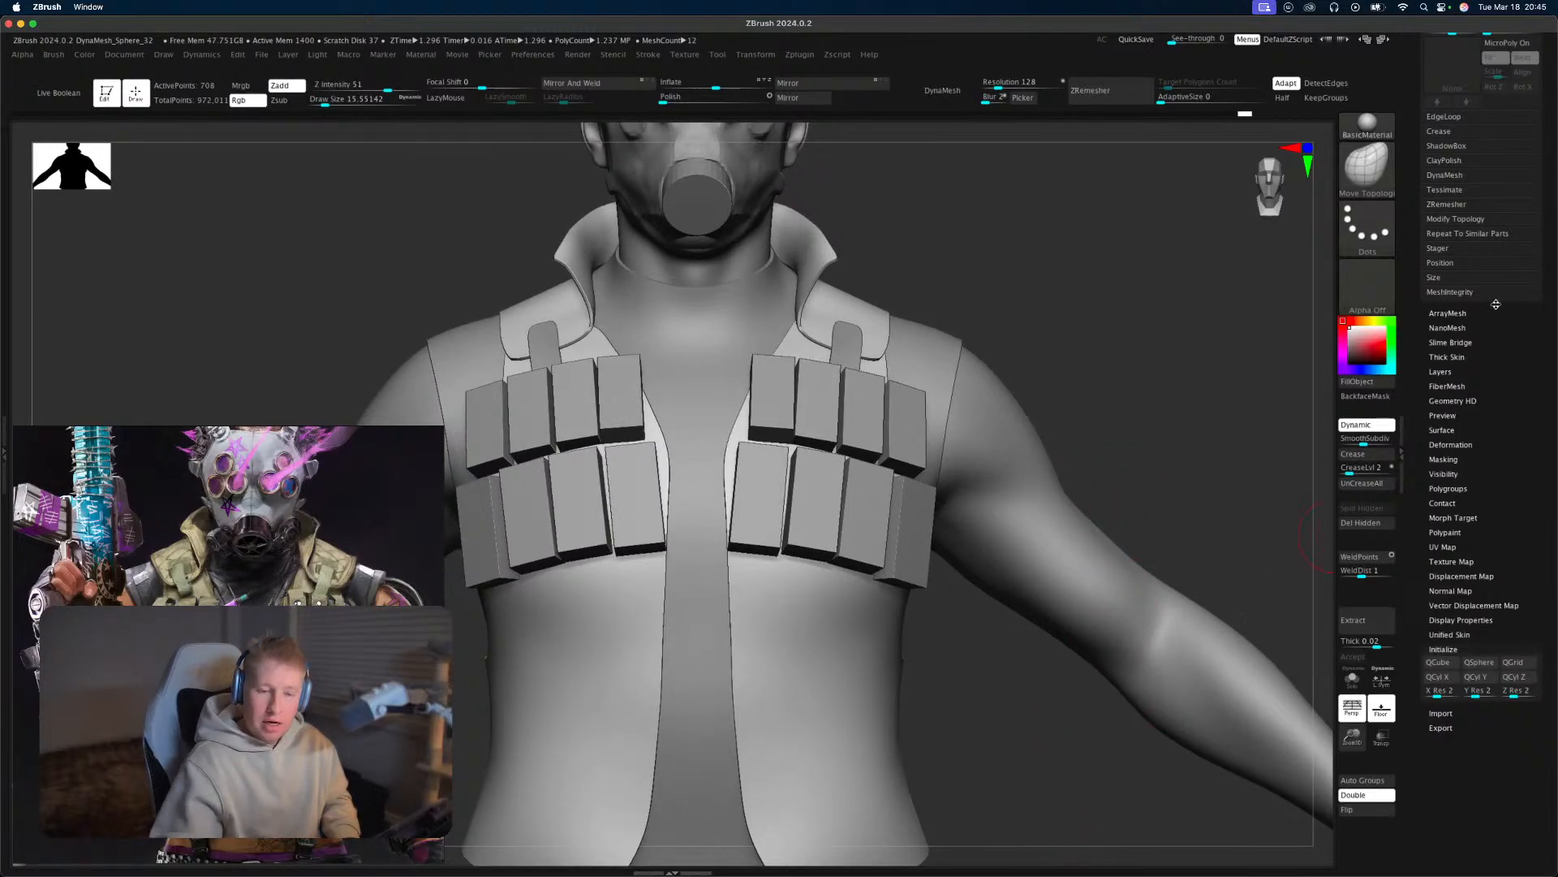
# Enlarge the Move Topological brush to a draw size of about 34.8 and pull the vest's lower front edges outward.
pyautogui.scroll(10, 1478, 284)
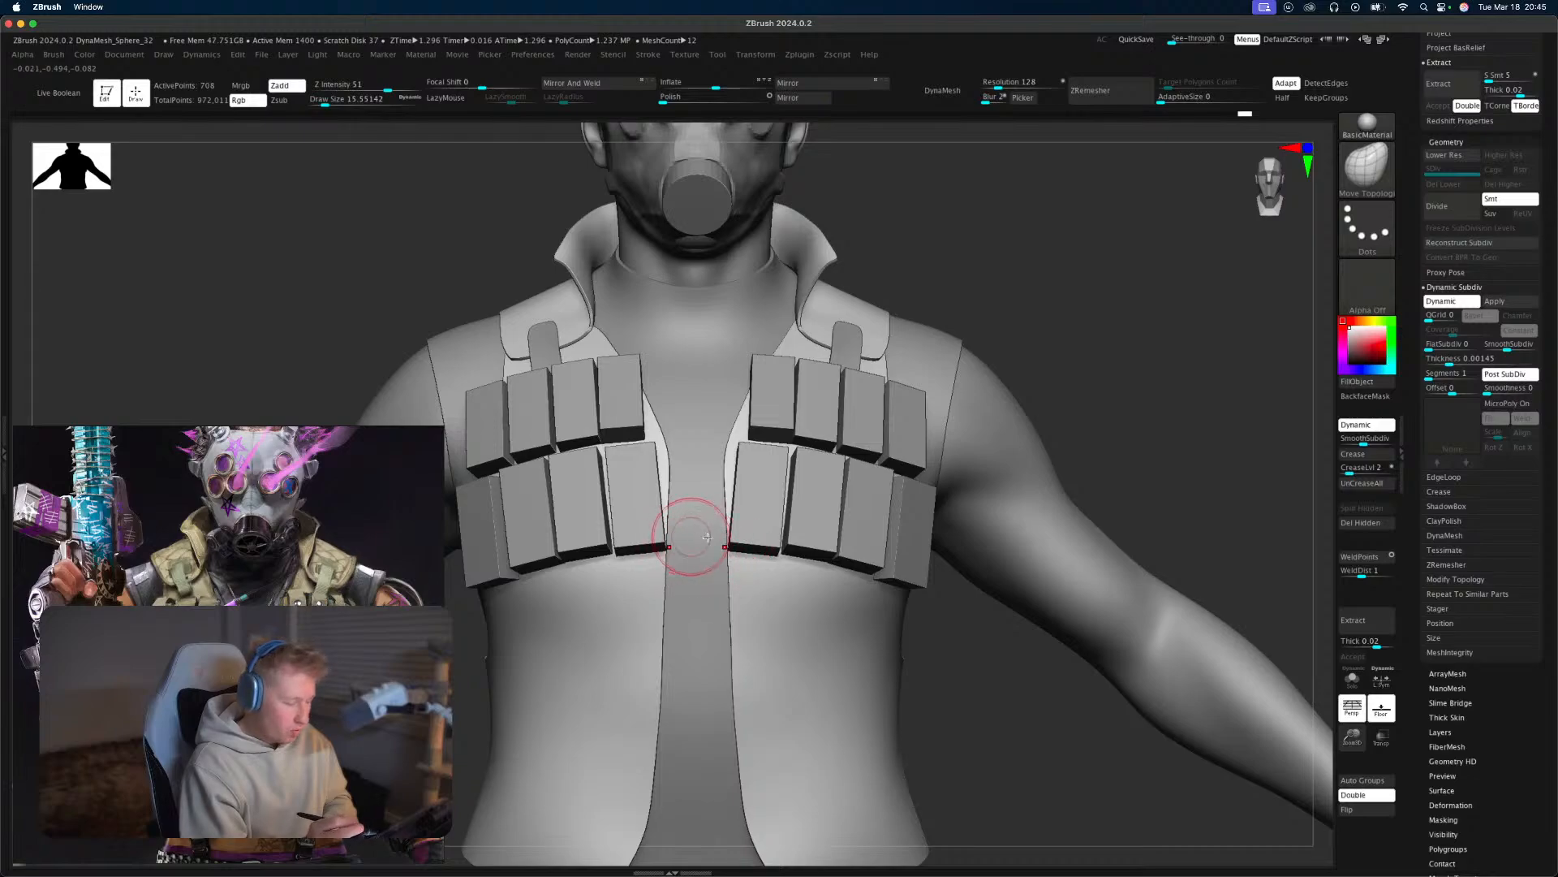
pyautogui.keyDown('alt'); pyautogui.moveTo(961, 722); pyautogui.dragTo(945, 552); pyautogui.keyUp('alt')
pyautogui.press('b')
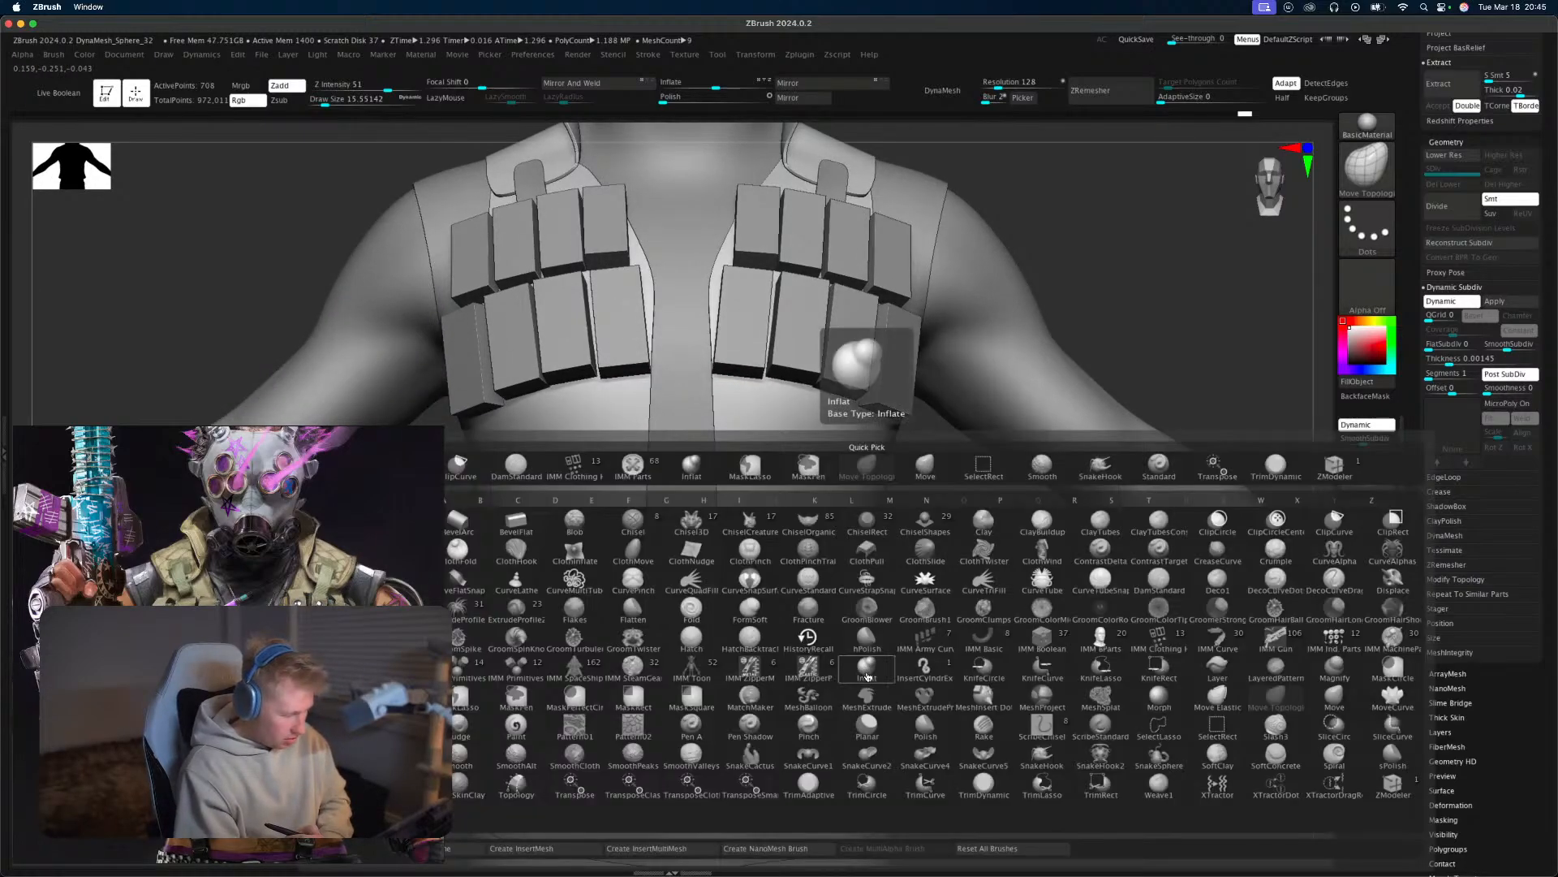
pyautogui.press('Escape')
pyautogui.press('b')
pyautogui.press('m')
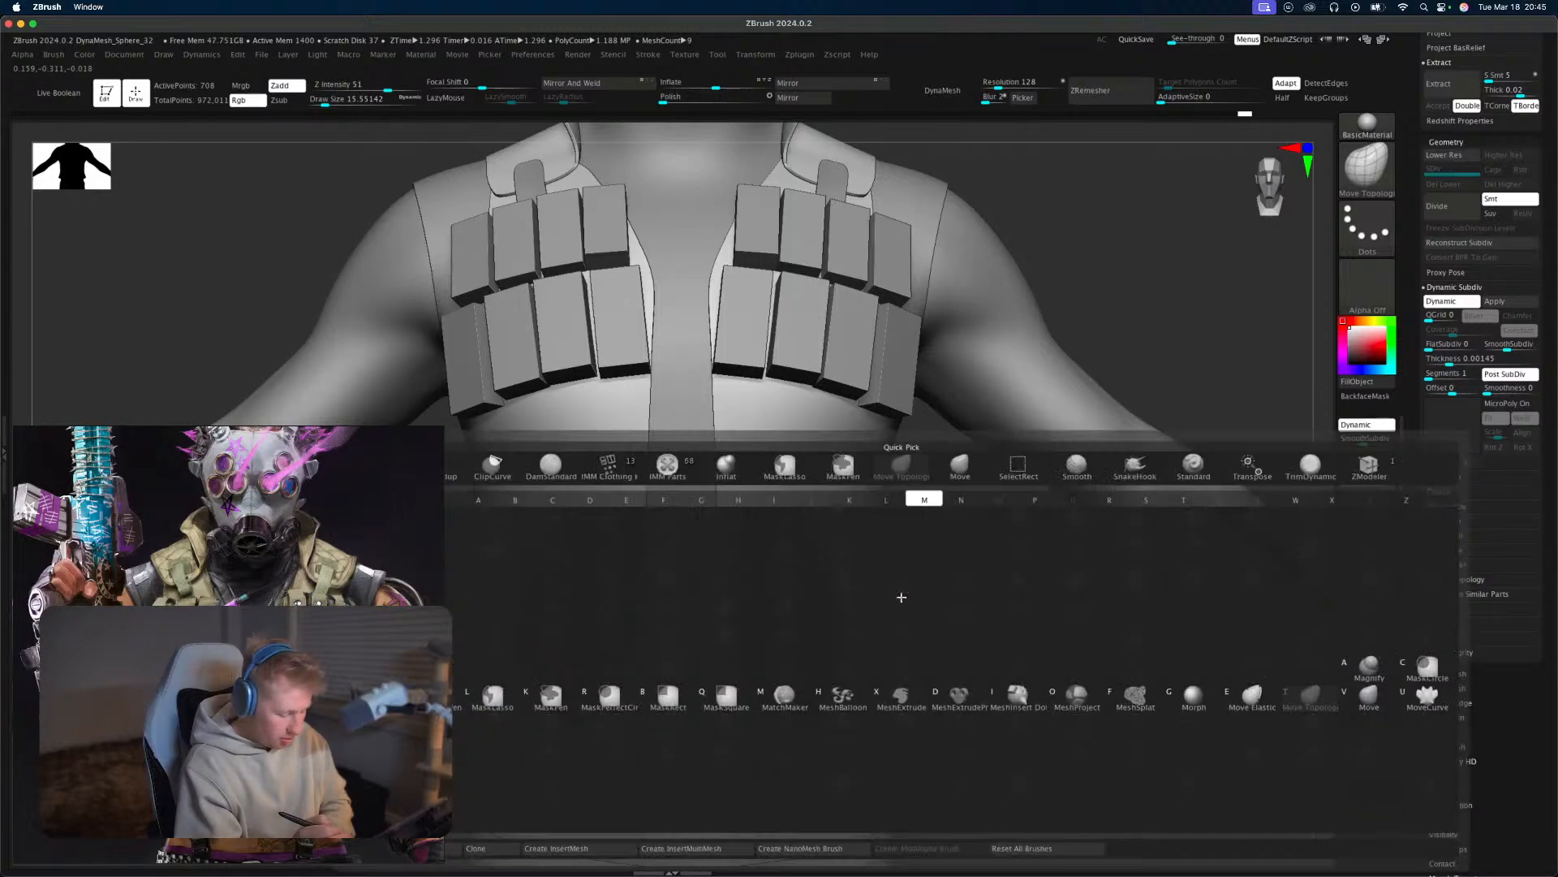
pyautogui.press('t')
pyautogui.press('s')
pyautogui.moveTo(798, 650); pyautogui.dragTo(813, 652)
pyautogui.moveTo(749, 686)
pyautogui.mouseDown()
pyautogui.moveTo(786, 658)
pyautogui.moveTo(748, 631)
pyautogui.moveTo(765, 590)
pyautogui.mouseUp()
pyautogui.press('s')
pyautogui.press('s')
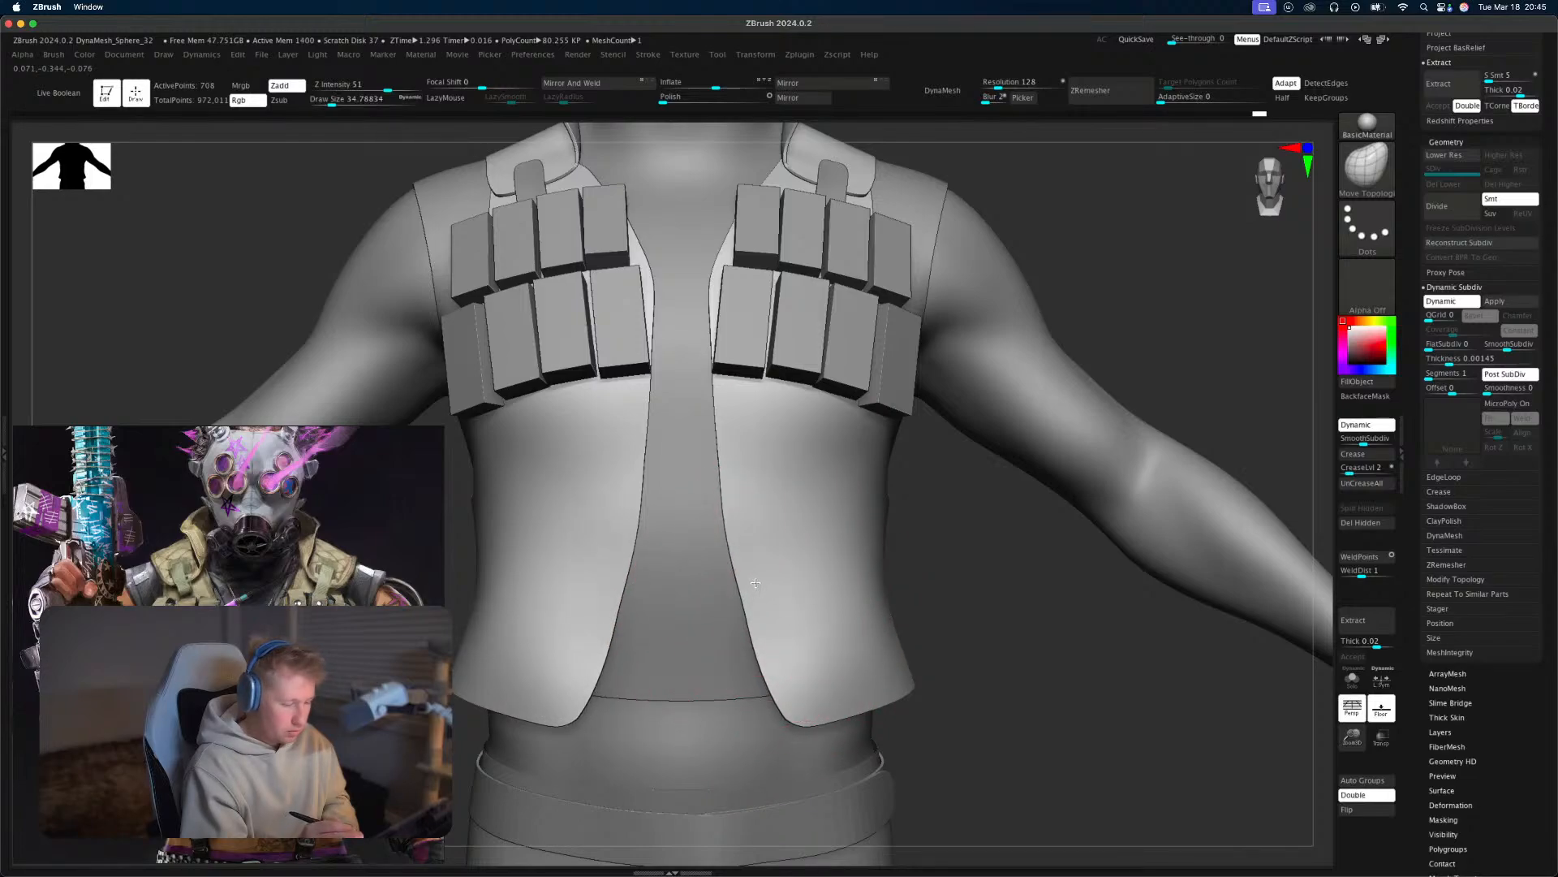
pyautogui.moveTo(939, 588); pyautogui.dragTo(991, 499, button='right')
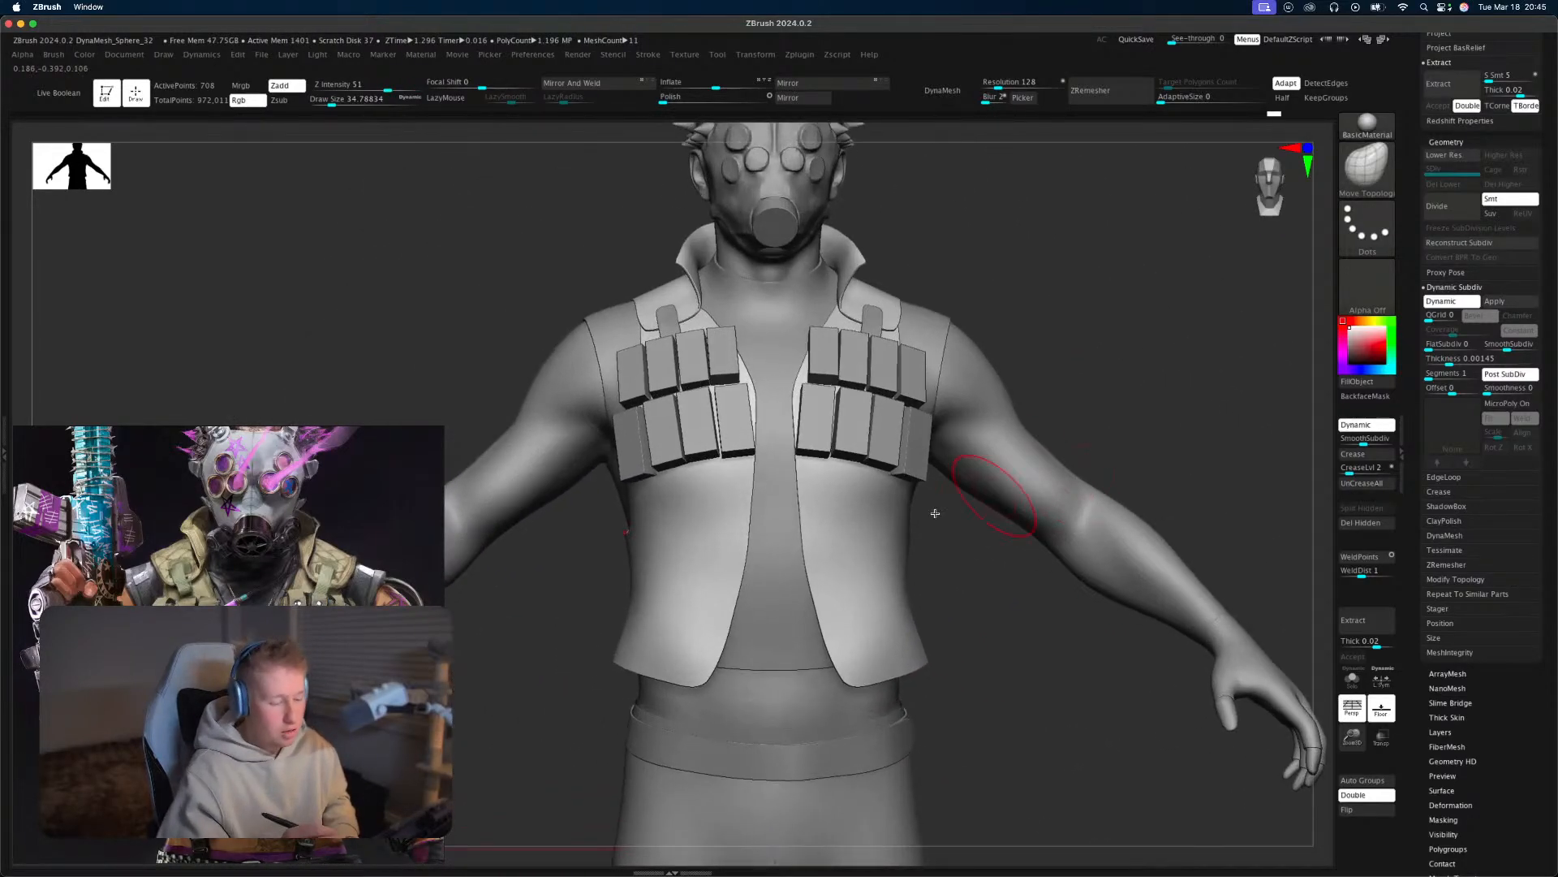
pyautogui.keyDown('ctrl'); pyautogui.moveTo(1161, 477); pyautogui.dragTo(1087, 505, button='right'); pyautogui.keyUp('ctrl')
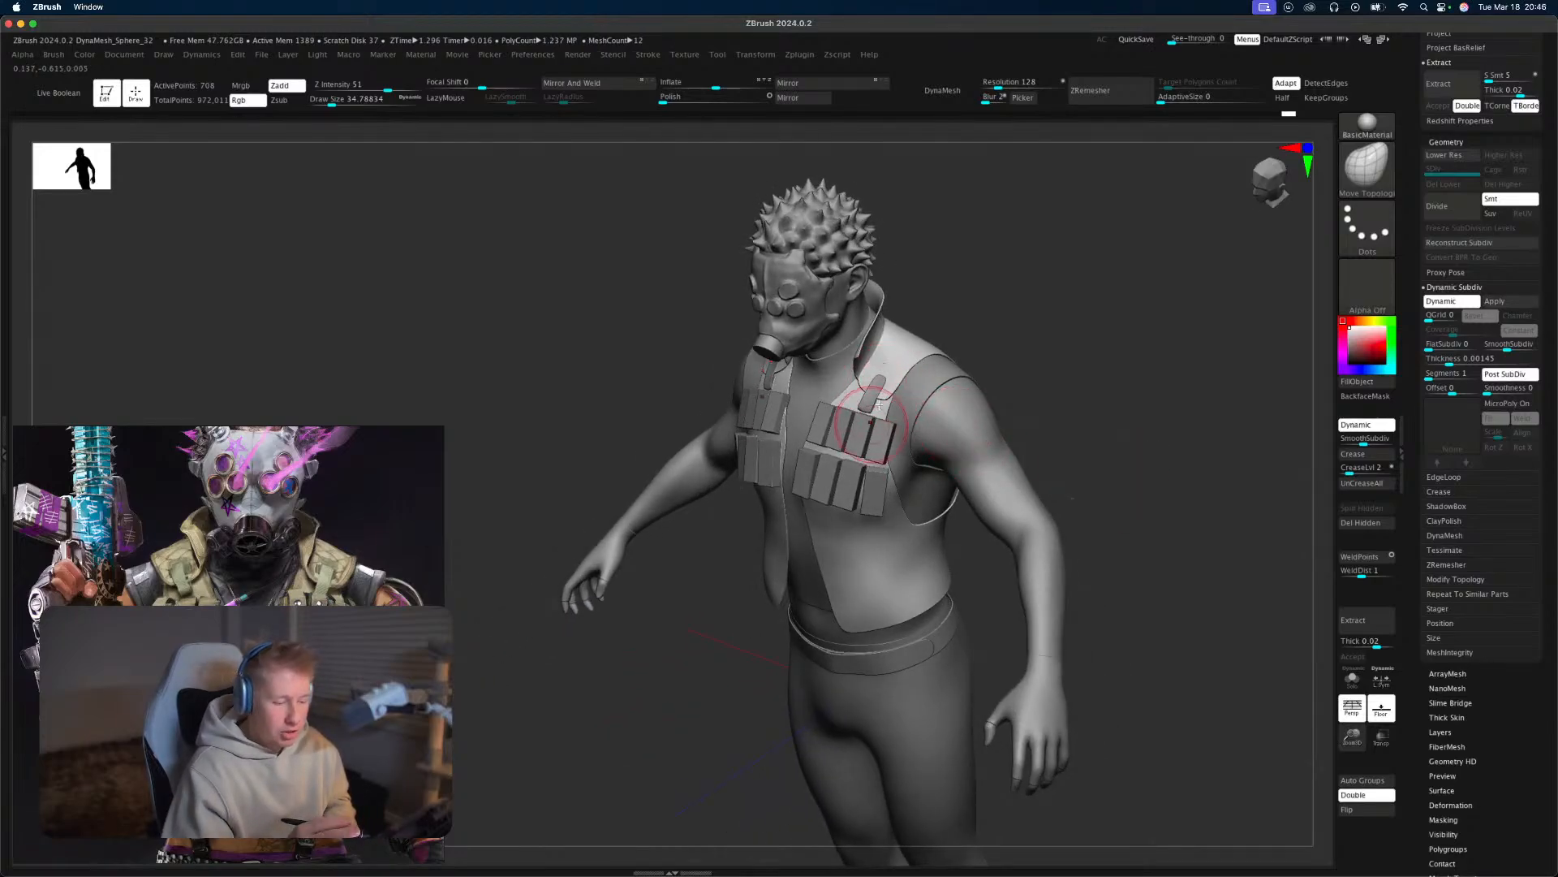
pyautogui.moveTo(1046, 377); pyautogui.dragTo(1102, 492, button='right')
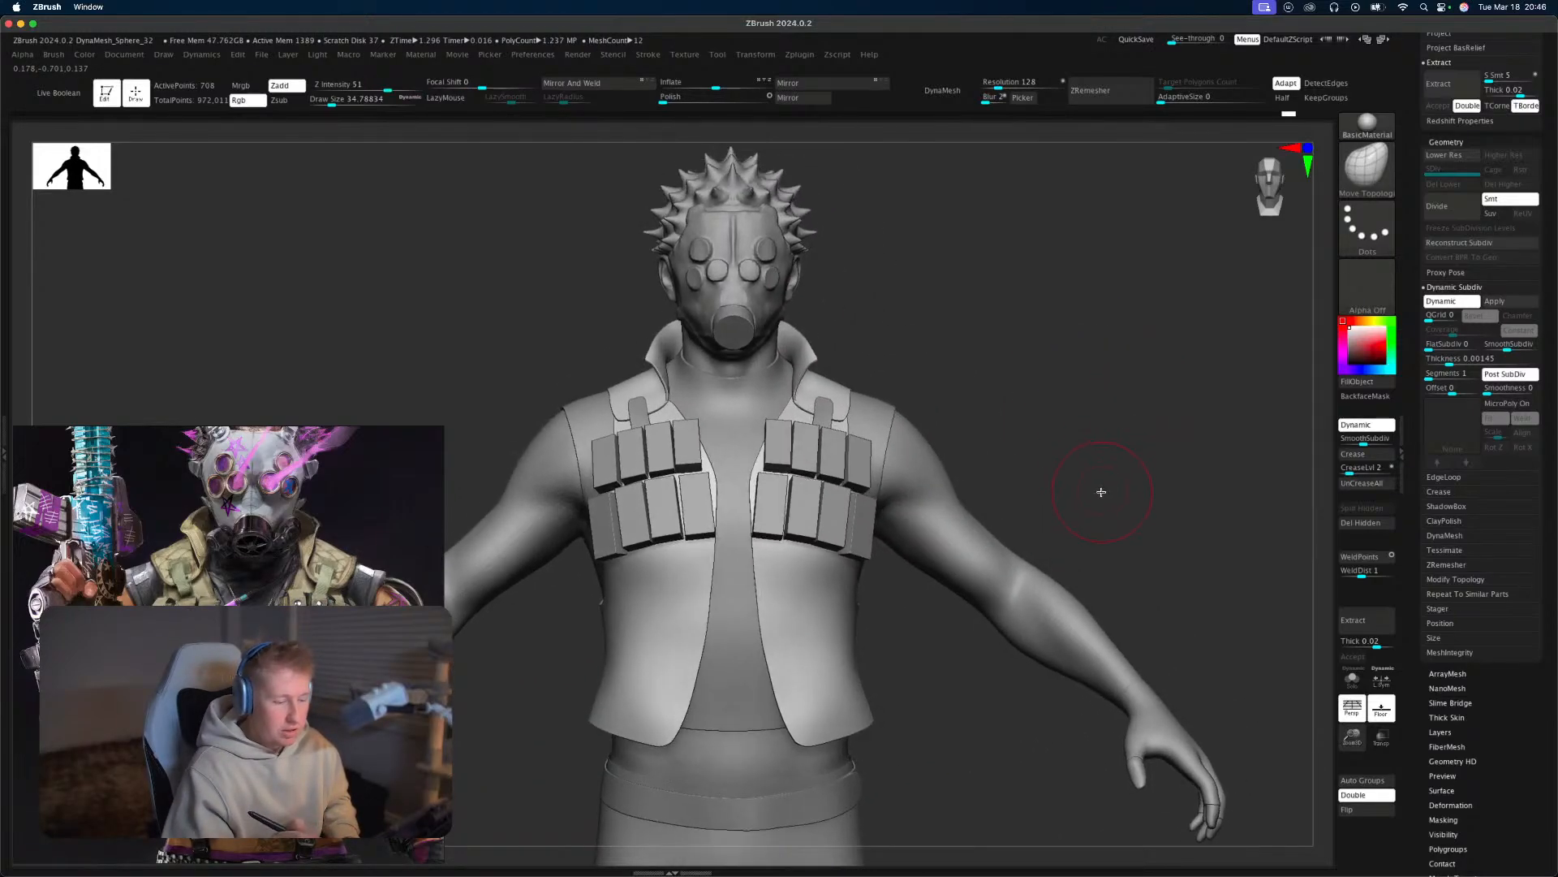
# Append a PolyMesh3D subtool and initialize it as a QCube with X, Y and Z resolution 1.
pyautogui.scroll(6, 1511, 320)
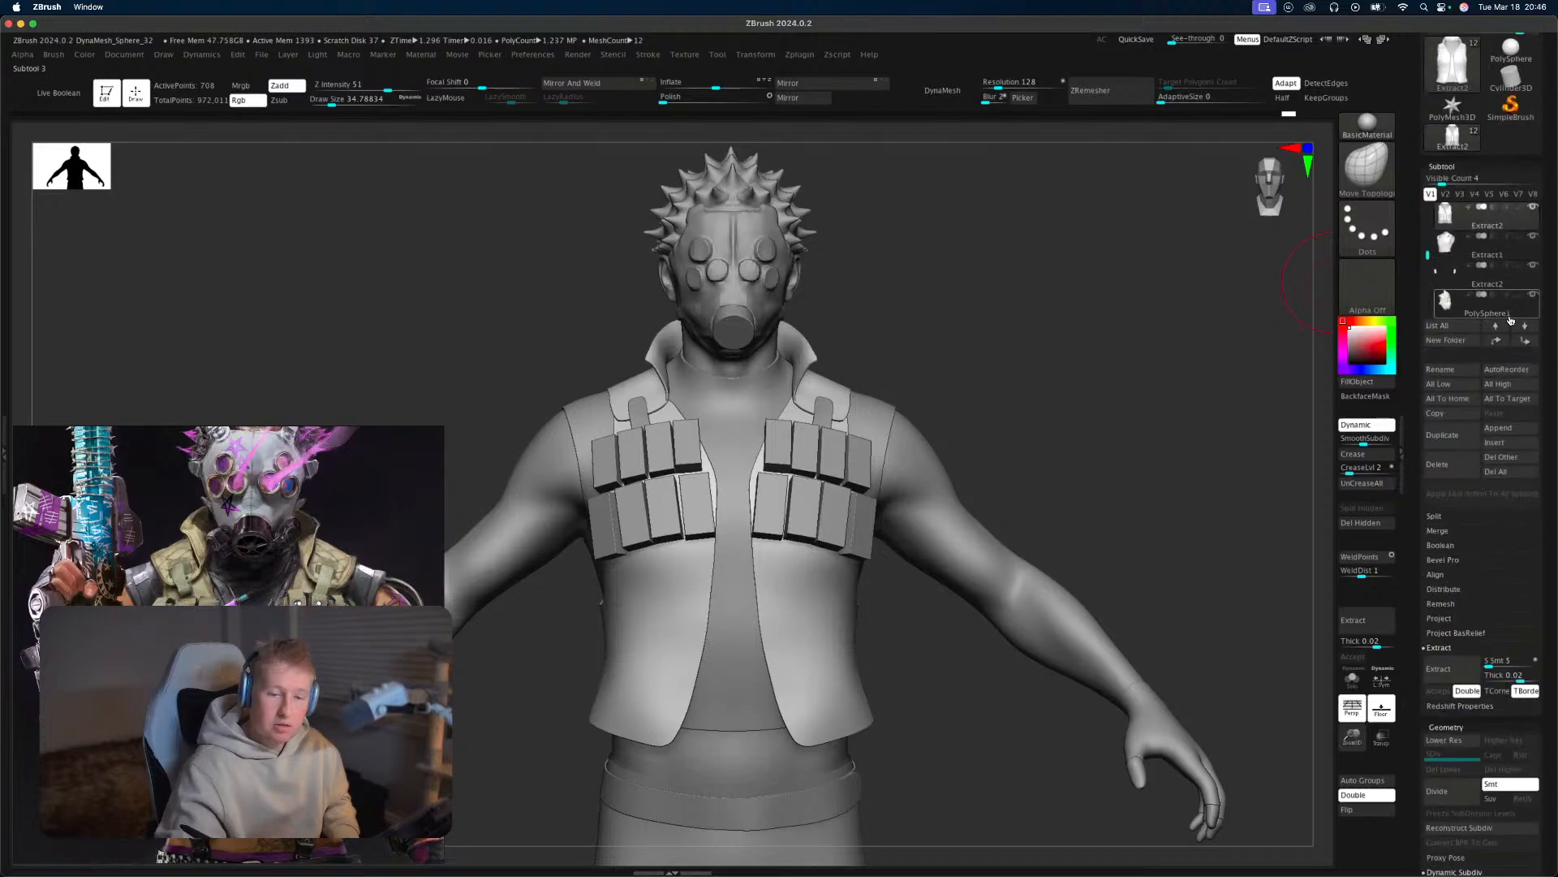
pyautogui.click(1507, 428)
pyautogui.click(1089, 452)
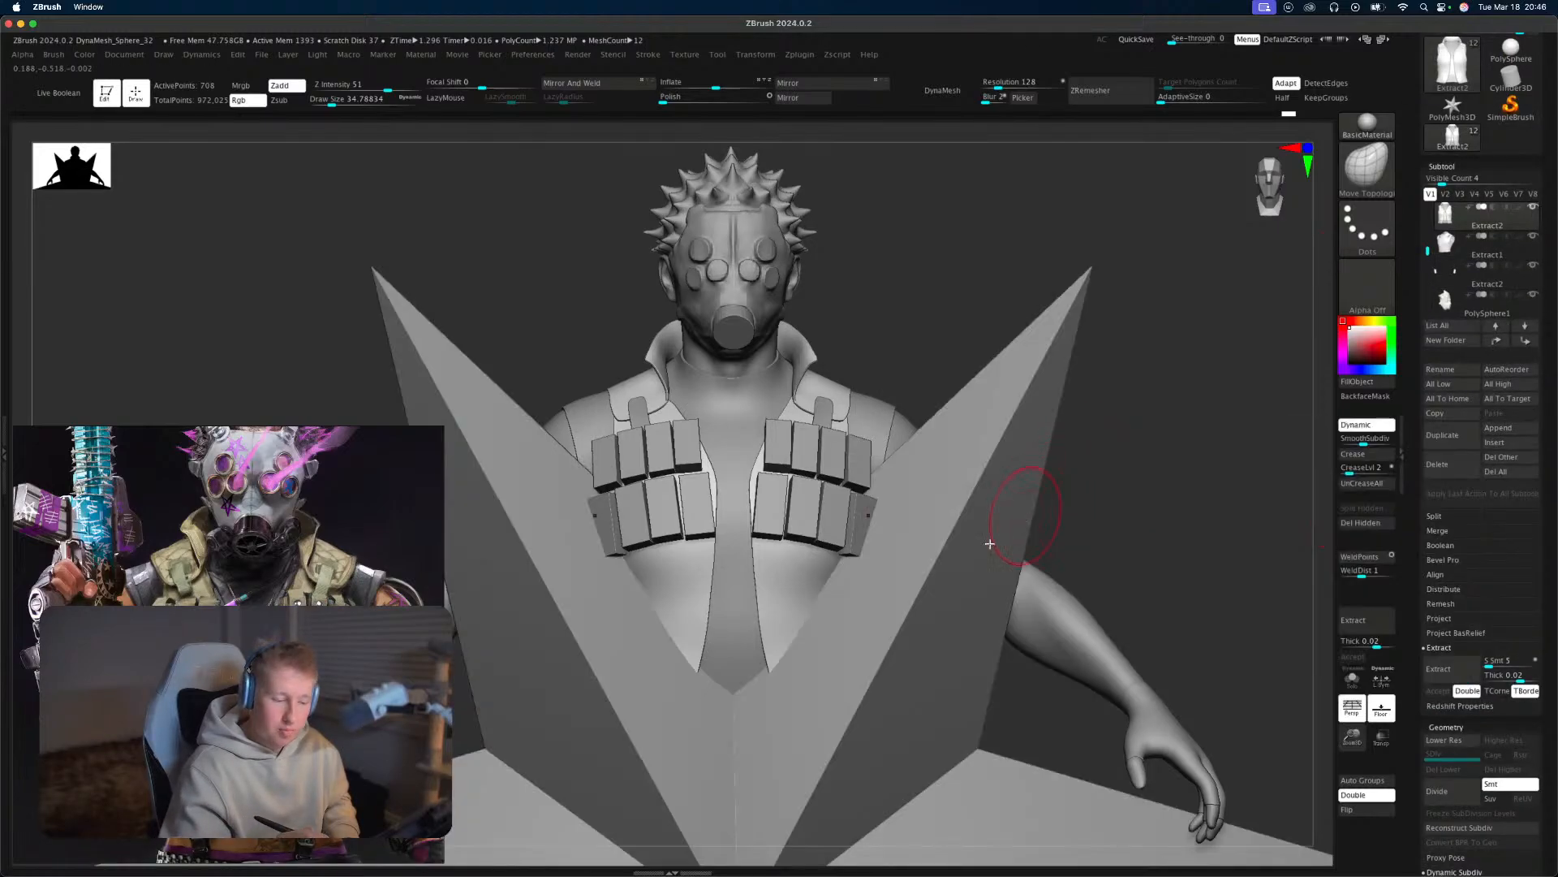
pyautogui.scroll(-6, 1544, 543)
pyautogui.scroll(-5, 1544, 544)
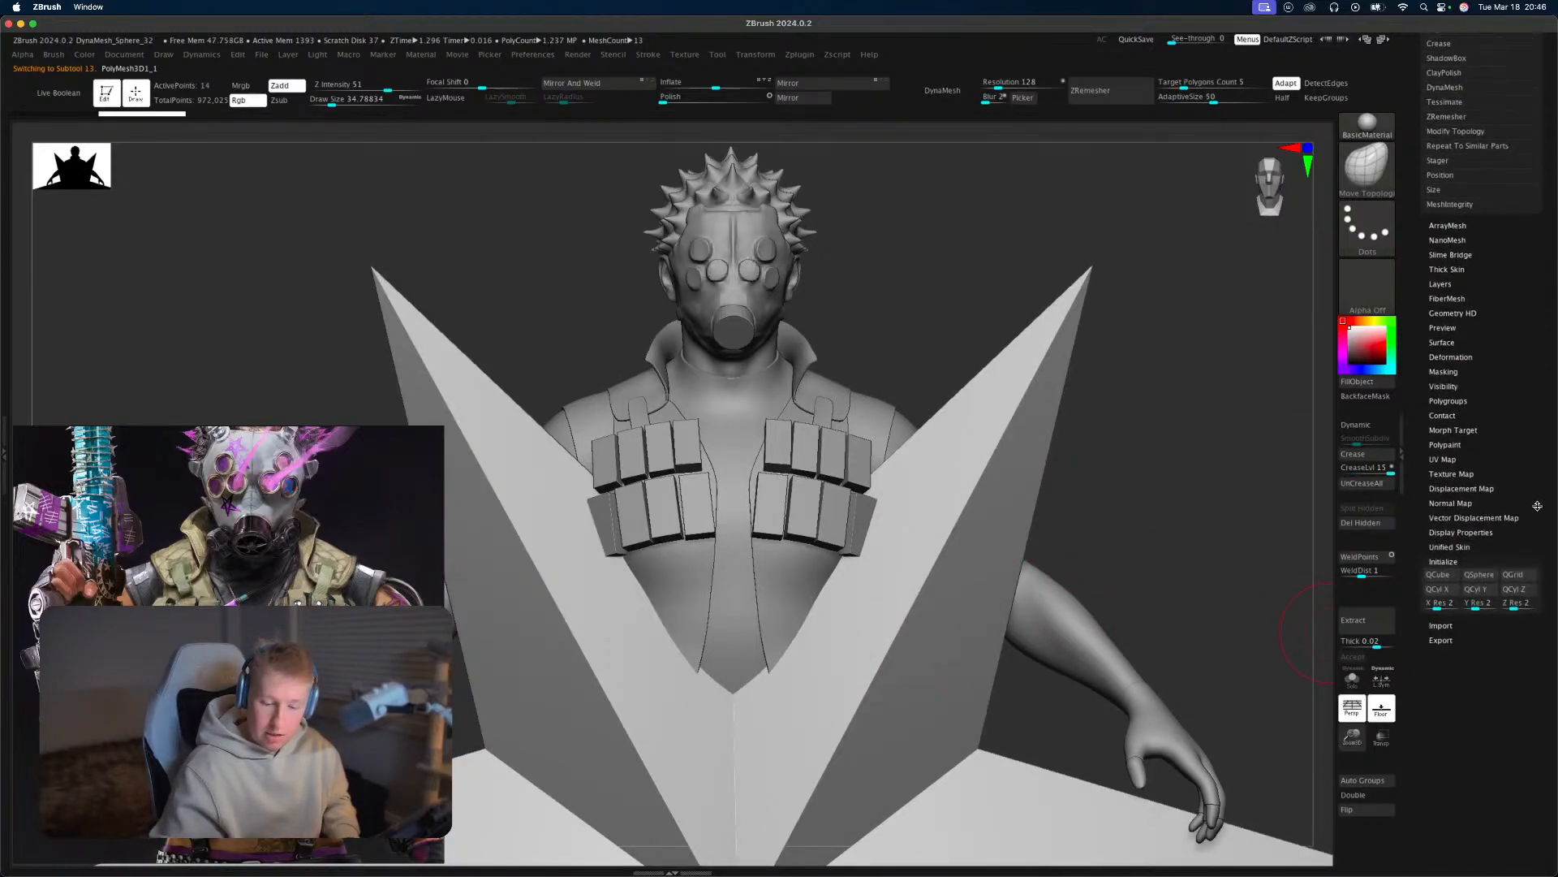
pyautogui.click(1438, 571)
# Turn on the polyframe display, isolate the cube's front face with a rectangular selection, and delete the hidden faces.
pyautogui.keyDown('alt'); pyautogui.moveTo(1222, 626); pyautogui.dragTo(1122, 540); pyautogui.keyUp('alt')
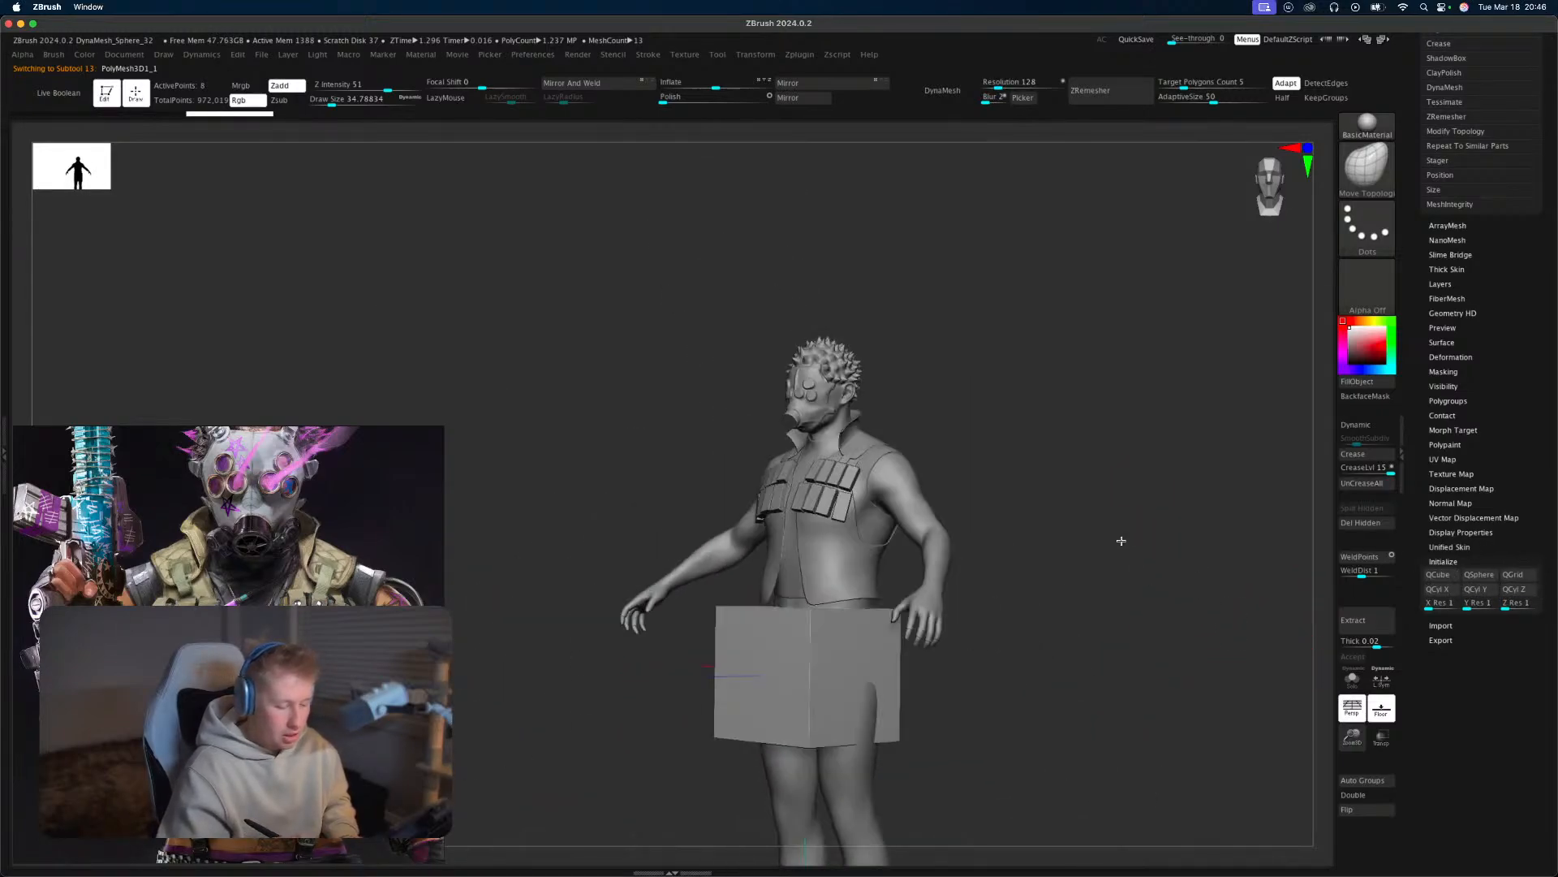
pyautogui.hotkey('shift', 'f')
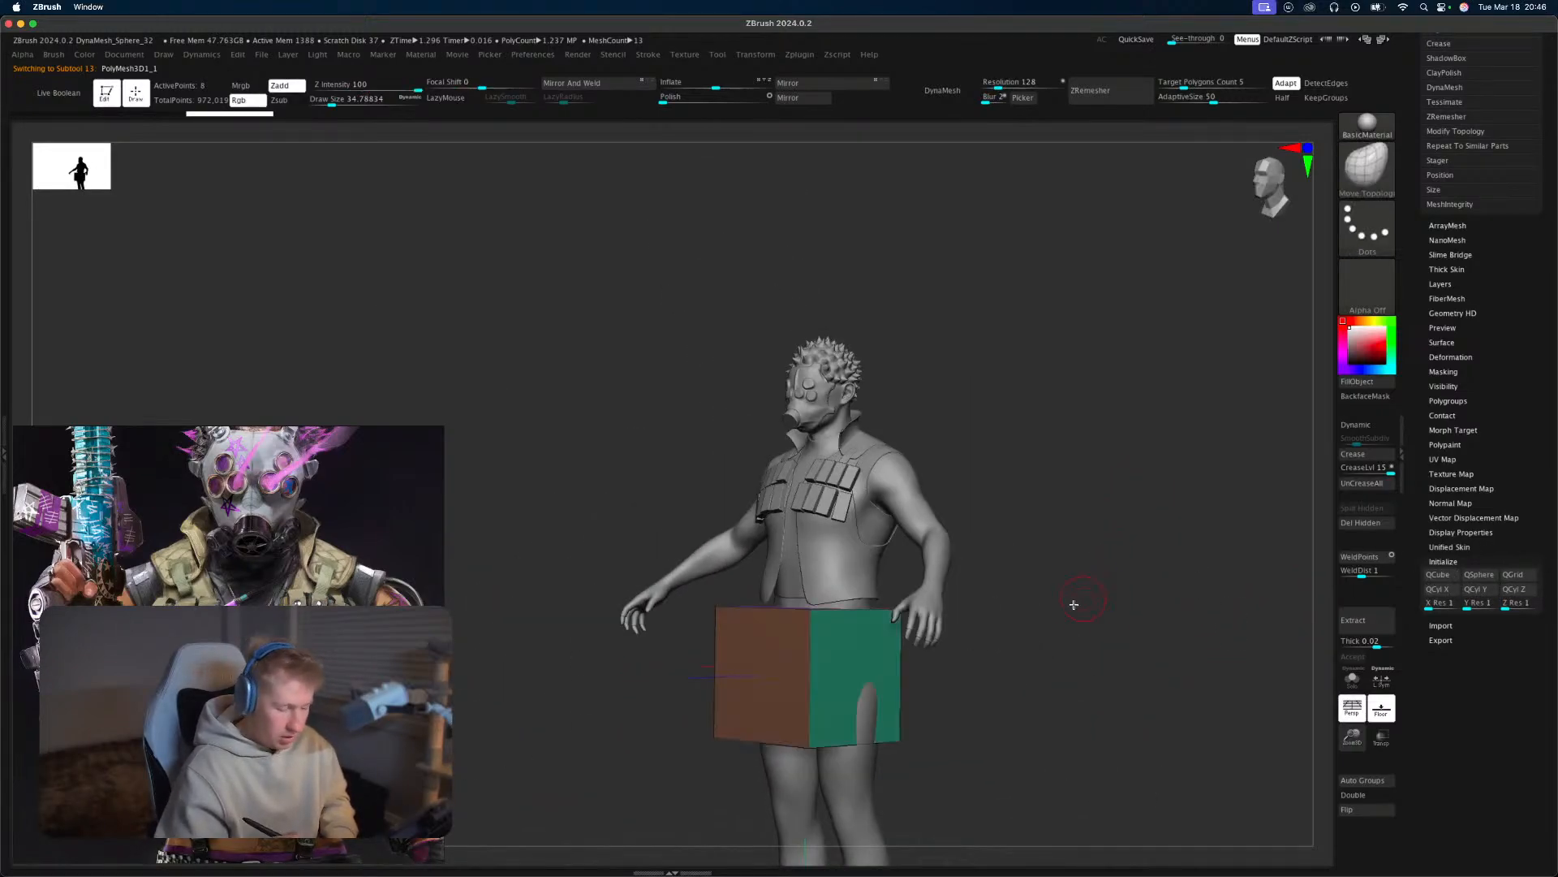
pyautogui.moveTo(1099, 581)
pyautogui.mouseDown()
pyautogui.moveTo(1078, 562)
pyautogui.moveTo(1113, 592)
pyautogui.moveTo(1036, 524)
pyautogui.moveTo(970, 526)
pyautogui.mouseUp()
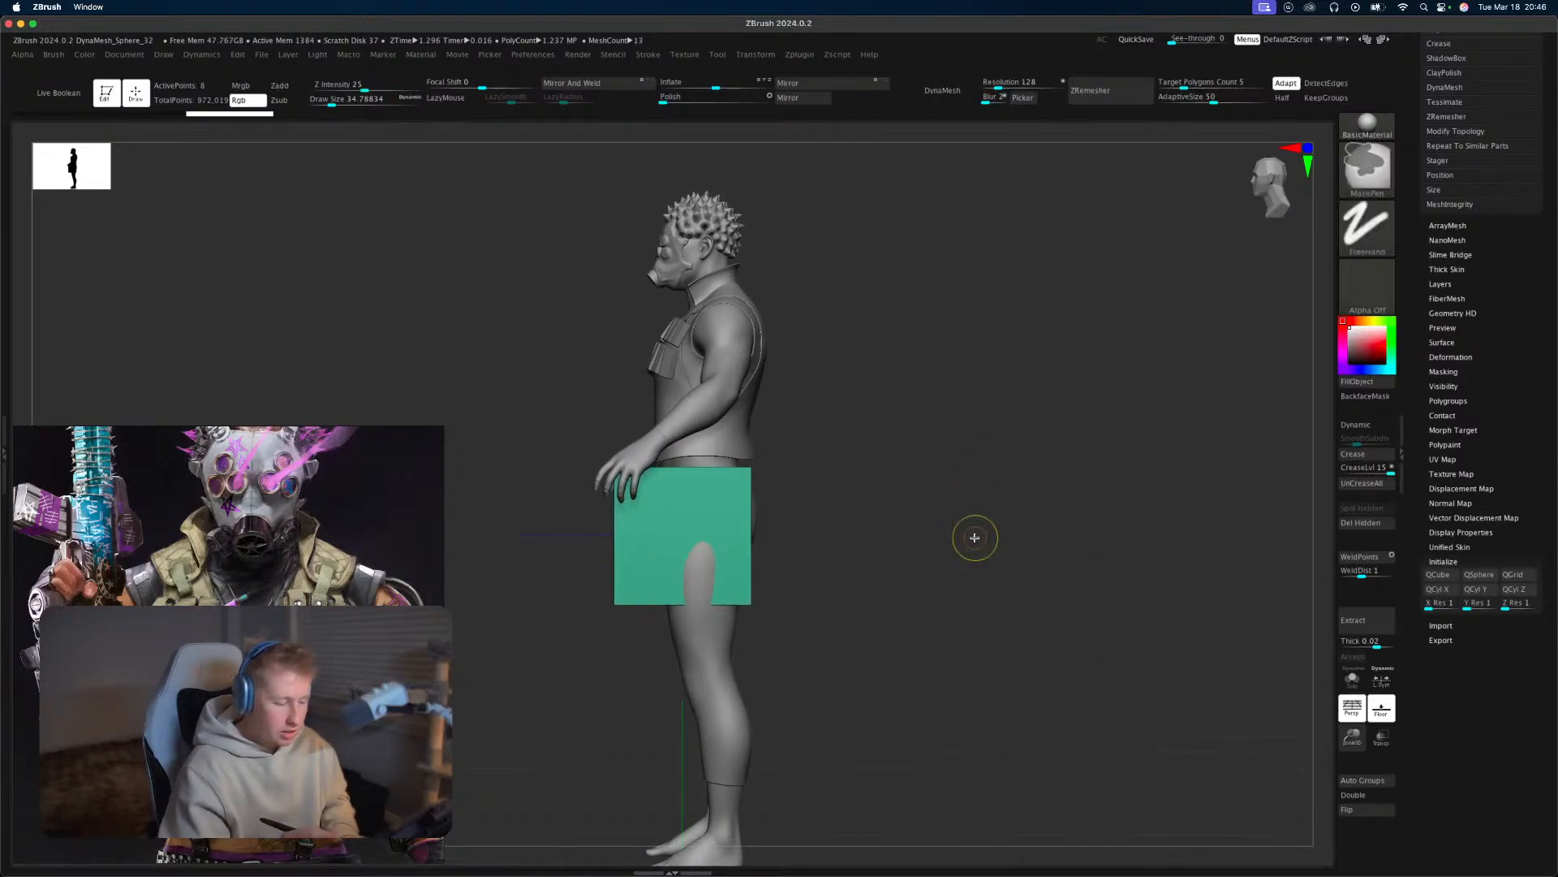
pyautogui.keyDown('ctrl'); pyautogui.keyDown('shift'); pyautogui.moveTo(1027, 327); pyautogui.dragTo(702, 734); pyautogui.keyUp('shift'); pyautogui.keyUp('ctrl')
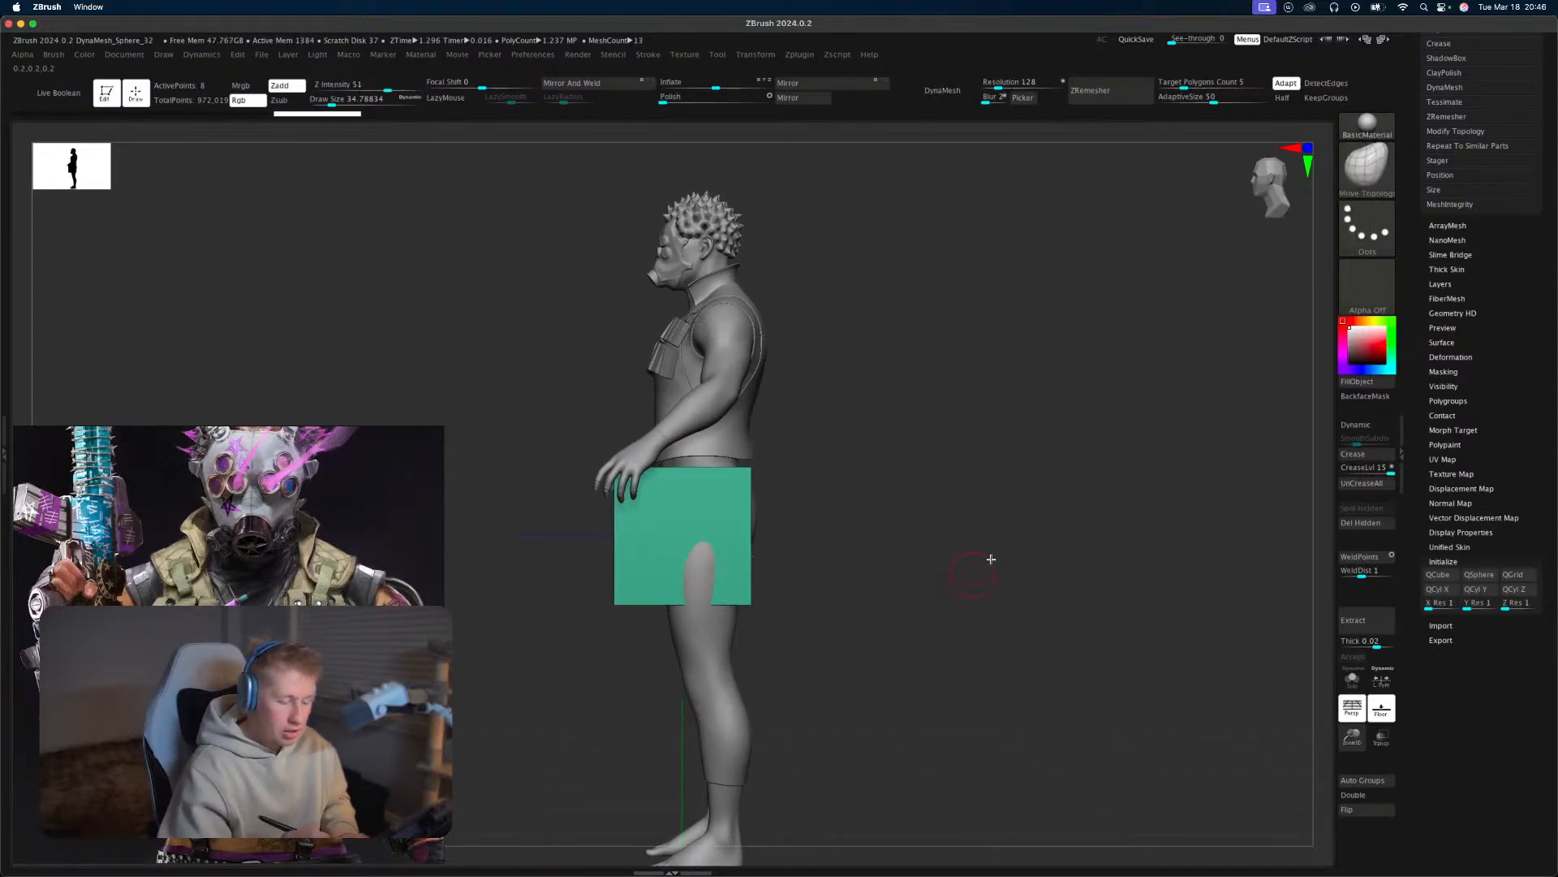
pyautogui.click(1377, 165)
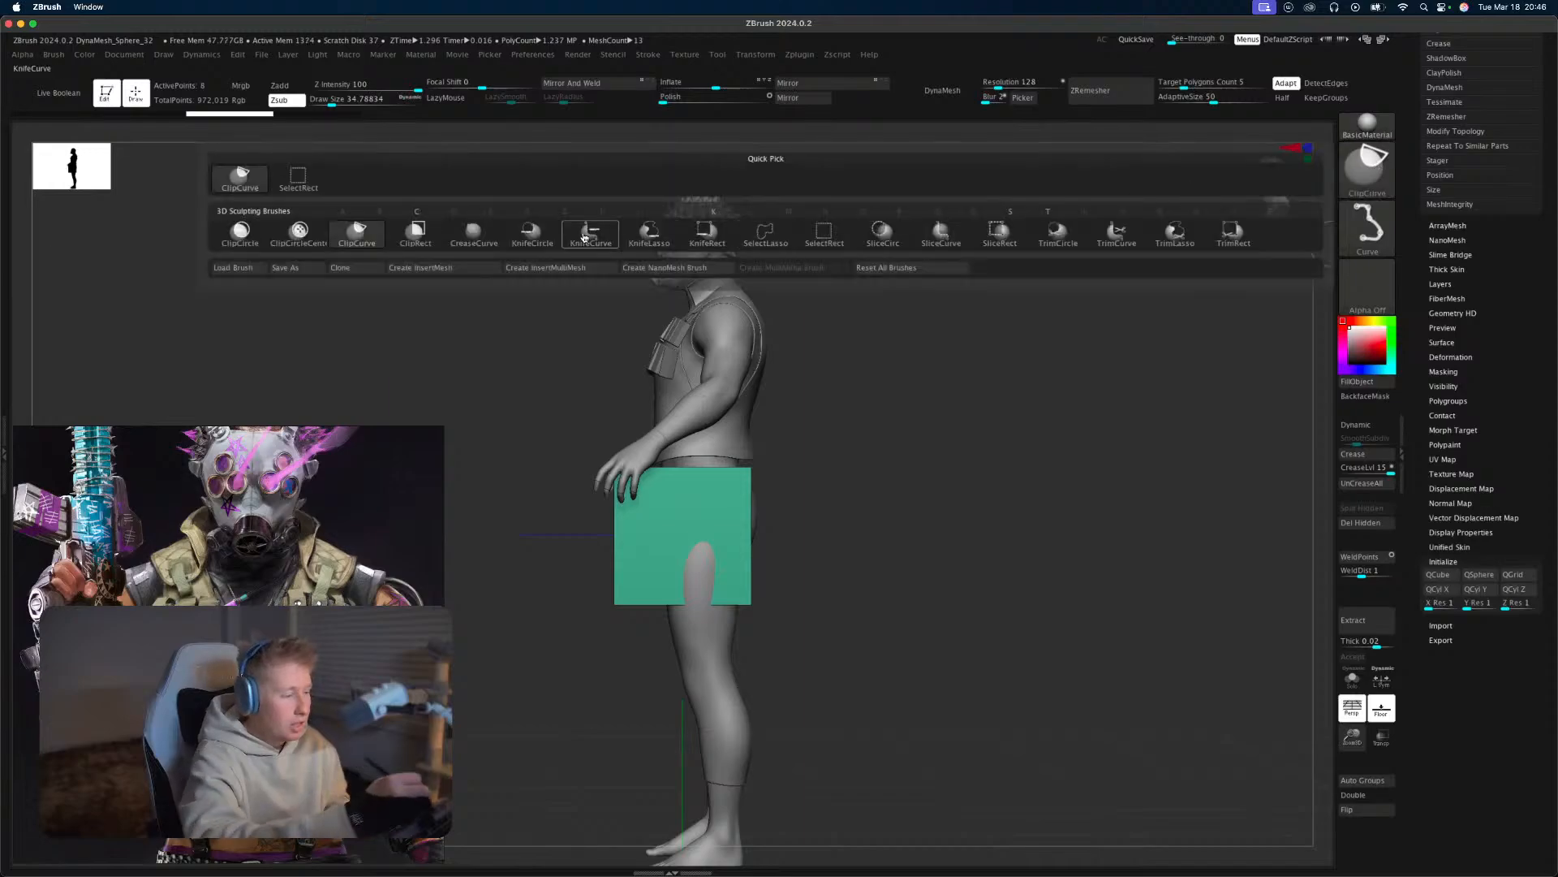
pyautogui.keyDown('ctrl'); pyautogui.keyDown('shift'); pyautogui.moveTo(893, 365); pyautogui.dragTo(677, 780); pyautogui.keyUp('shift'); pyautogui.keyUp('ctrl')
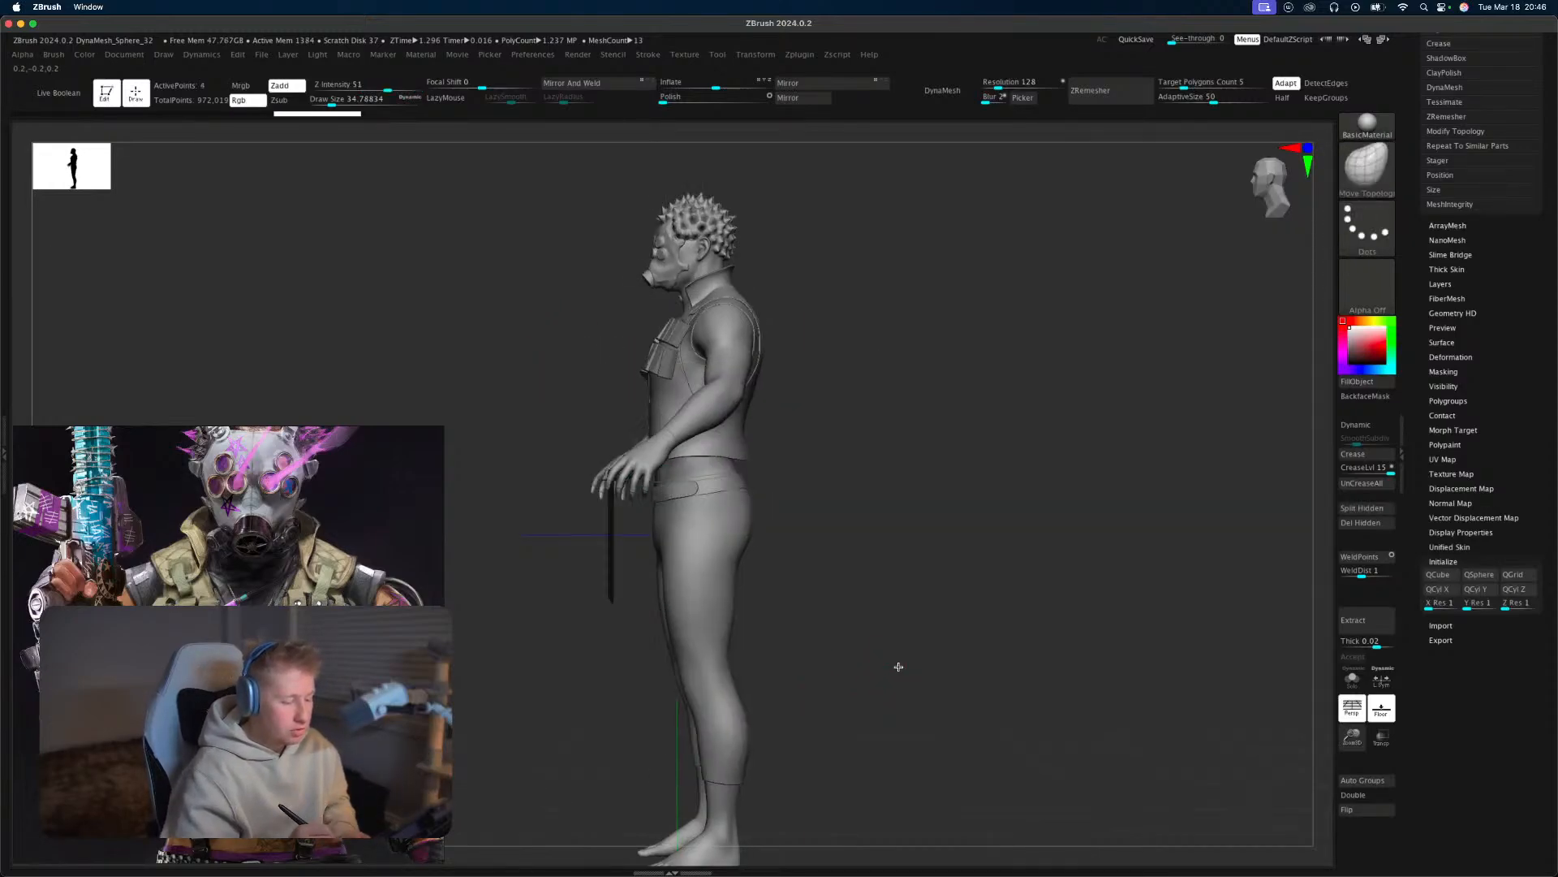
pyautogui.moveTo(898, 661)
pyautogui.mouseDown()
pyautogui.moveTo(1012, 643)
pyautogui.moveTo(955, 631)
pyautogui.mouseUp()
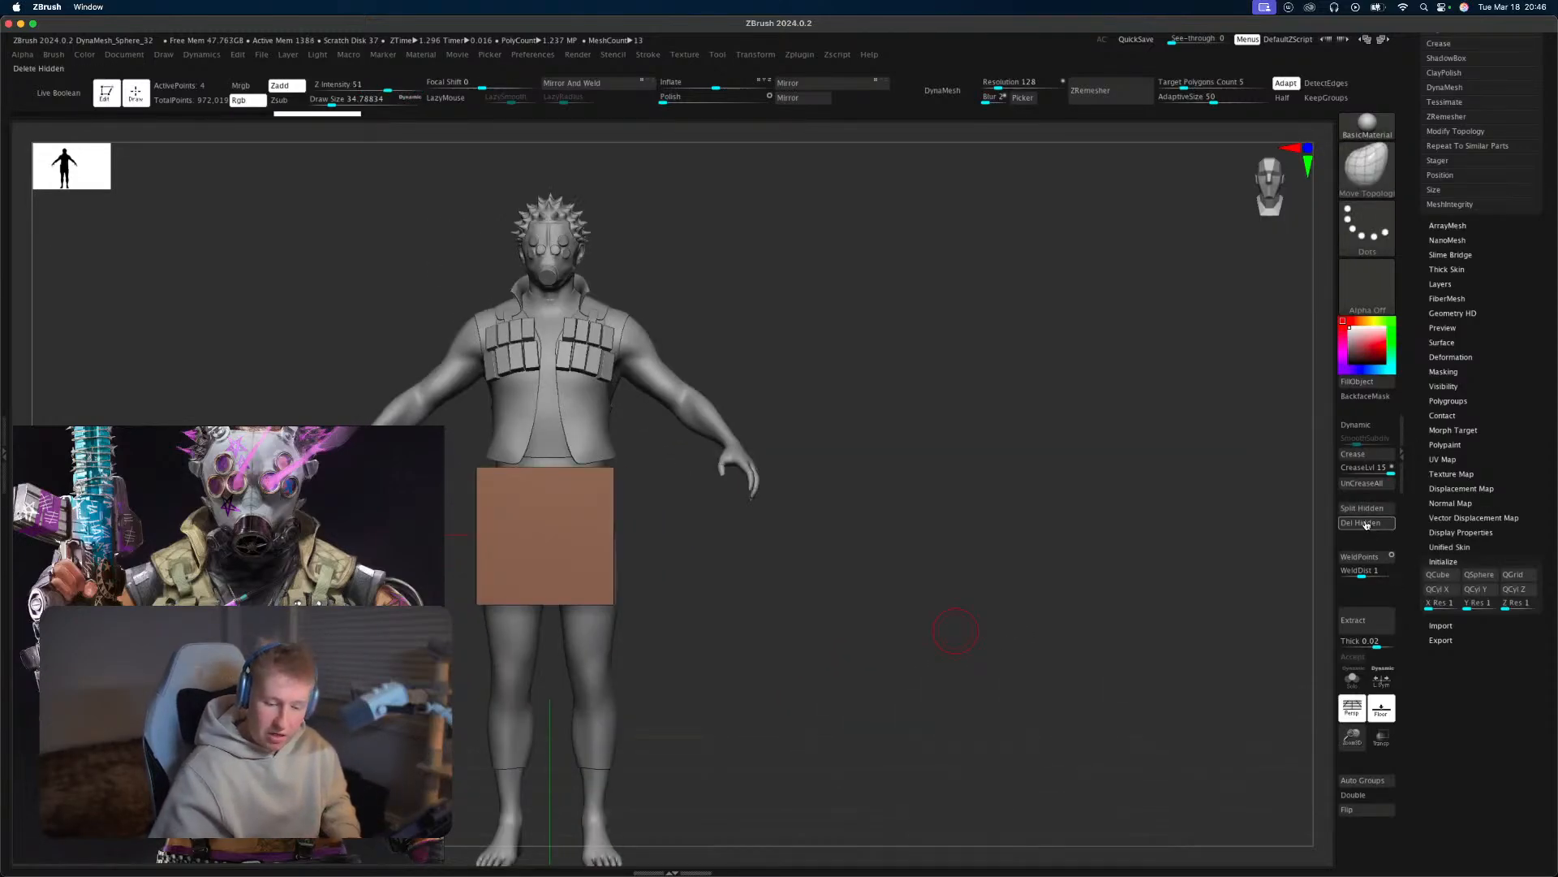
# Scale the remaining plane down, raise it to chest height, and move it back toward the vest.
pyautogui.keyDown('alt'); pyautogui.moveTo(853, 627); pyautogui.dragTo(907, 633); pyautogui.keyUp('alt')
pyautogui.press('w')
pyautogui.click(593, 563)
pyautogui.moveTo(772, 591); pyautogui.dragTo(916, 860)
pyautogui.moveTo(1050, 519); pyautogui.dragTo(1050, 382)
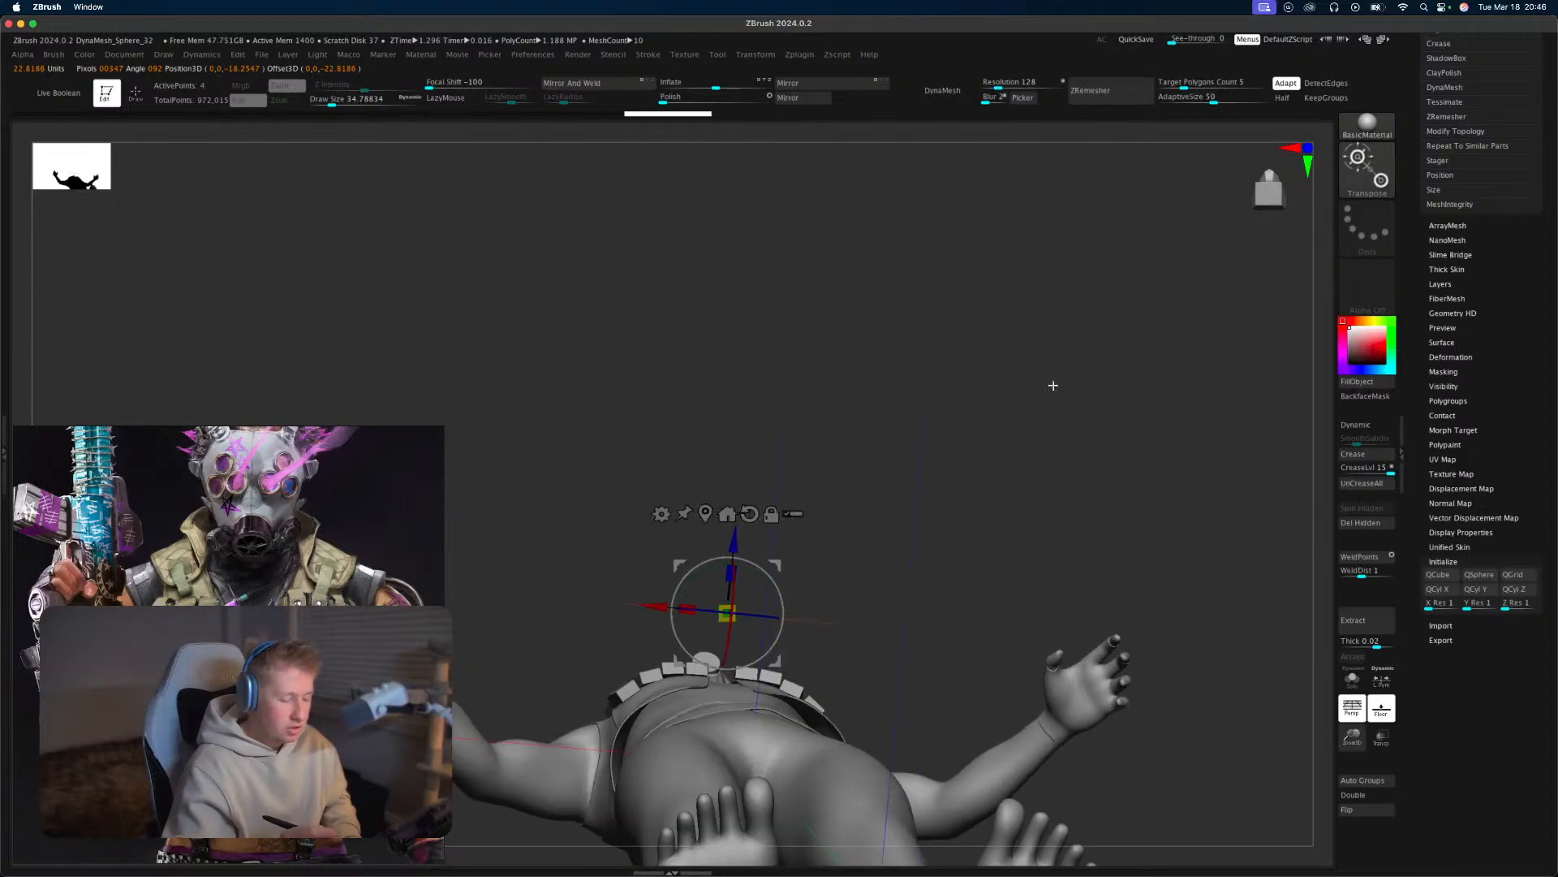
pyautogui.moveTo(797, 596); pyautogui.dragTo(799, 595)
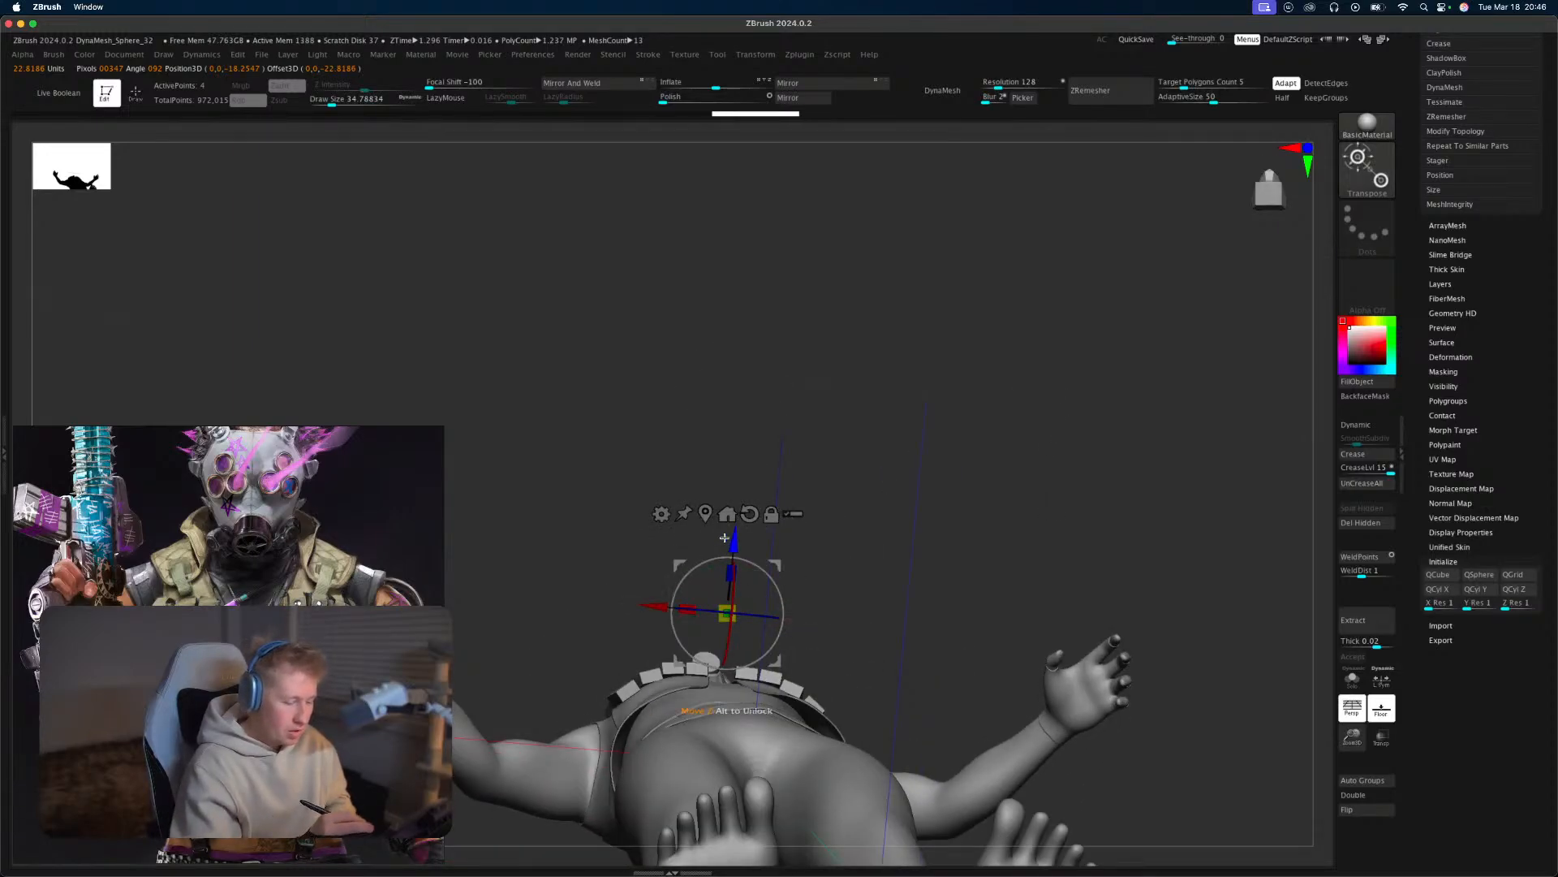
pyautogui.moveTo(735, 540); pyautogui.dragTo(728, 618)
pyautogui.press('q')
pyautogui.moveTo(913, 479)
pyautogui.mouseDown()
pyautogui.moveTo(915, 549)
pyautogui.moveTo(1089, 558)
pyautogui.mouseUp()
pyautogui.press('w')
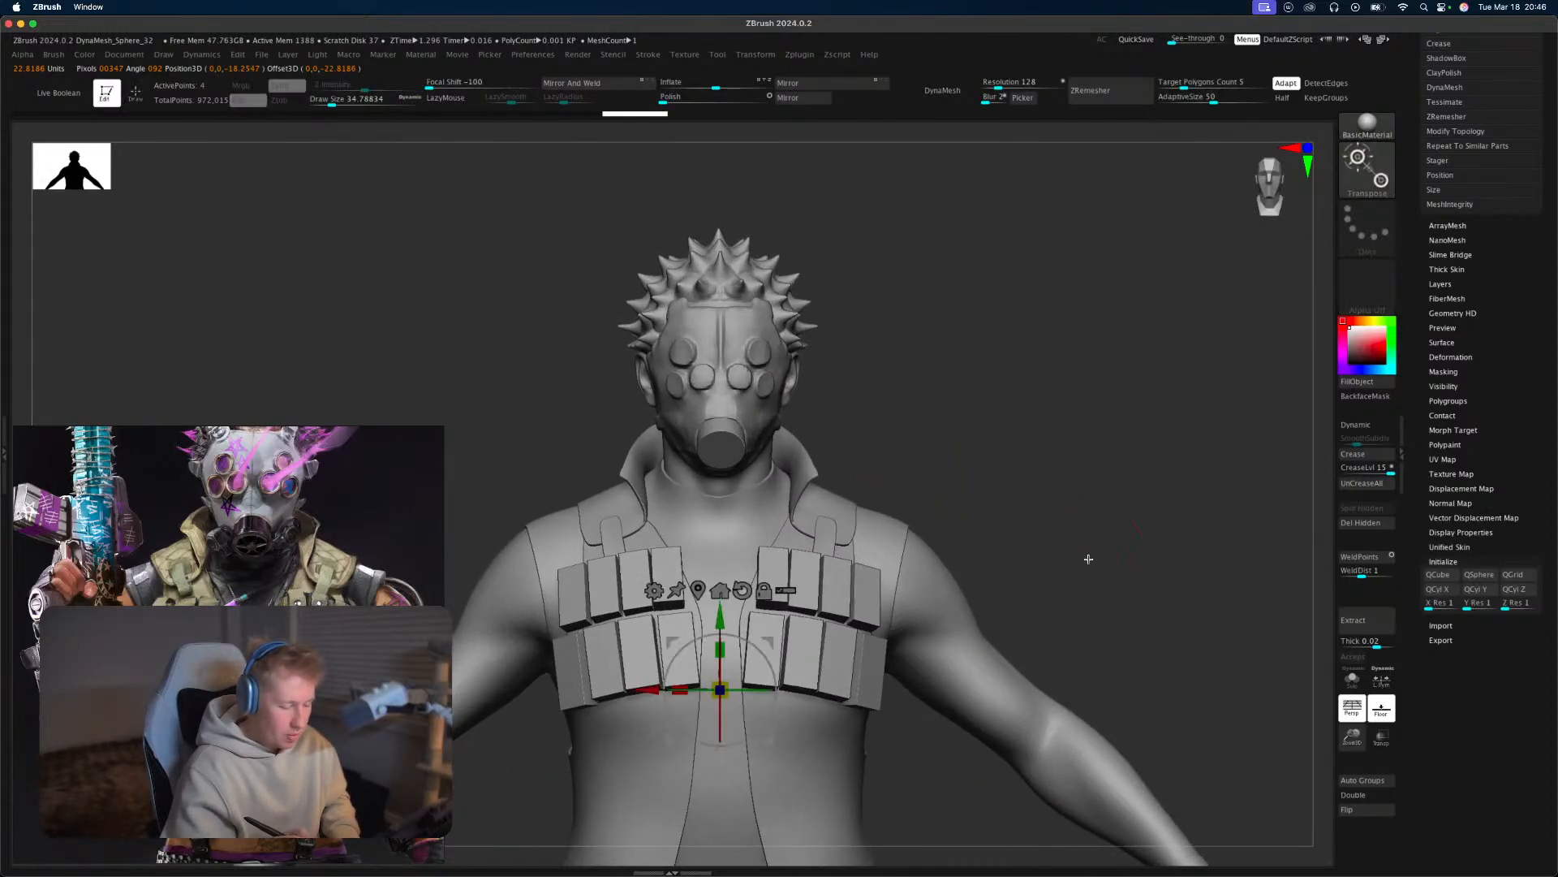
# Position the plane just below the innermost lower pouches and widen it into a horizontal strip bridging the vest opening.
pyautogui.moveTo(1015, 487); pyautogui.dragTo(925, 544)
pyautogui.moveTo(696, 714); pyautogui.dragTo(689, 720)
pyautogui.press('q')
pyautogui.moveTo(860, 568)
pyautogui.mouseDown()
pyautogui.moveTo(962, 520)
pyautogui.moveTo(899, 507)
pyautogui.mouseUp()
pyautogui.press('w')
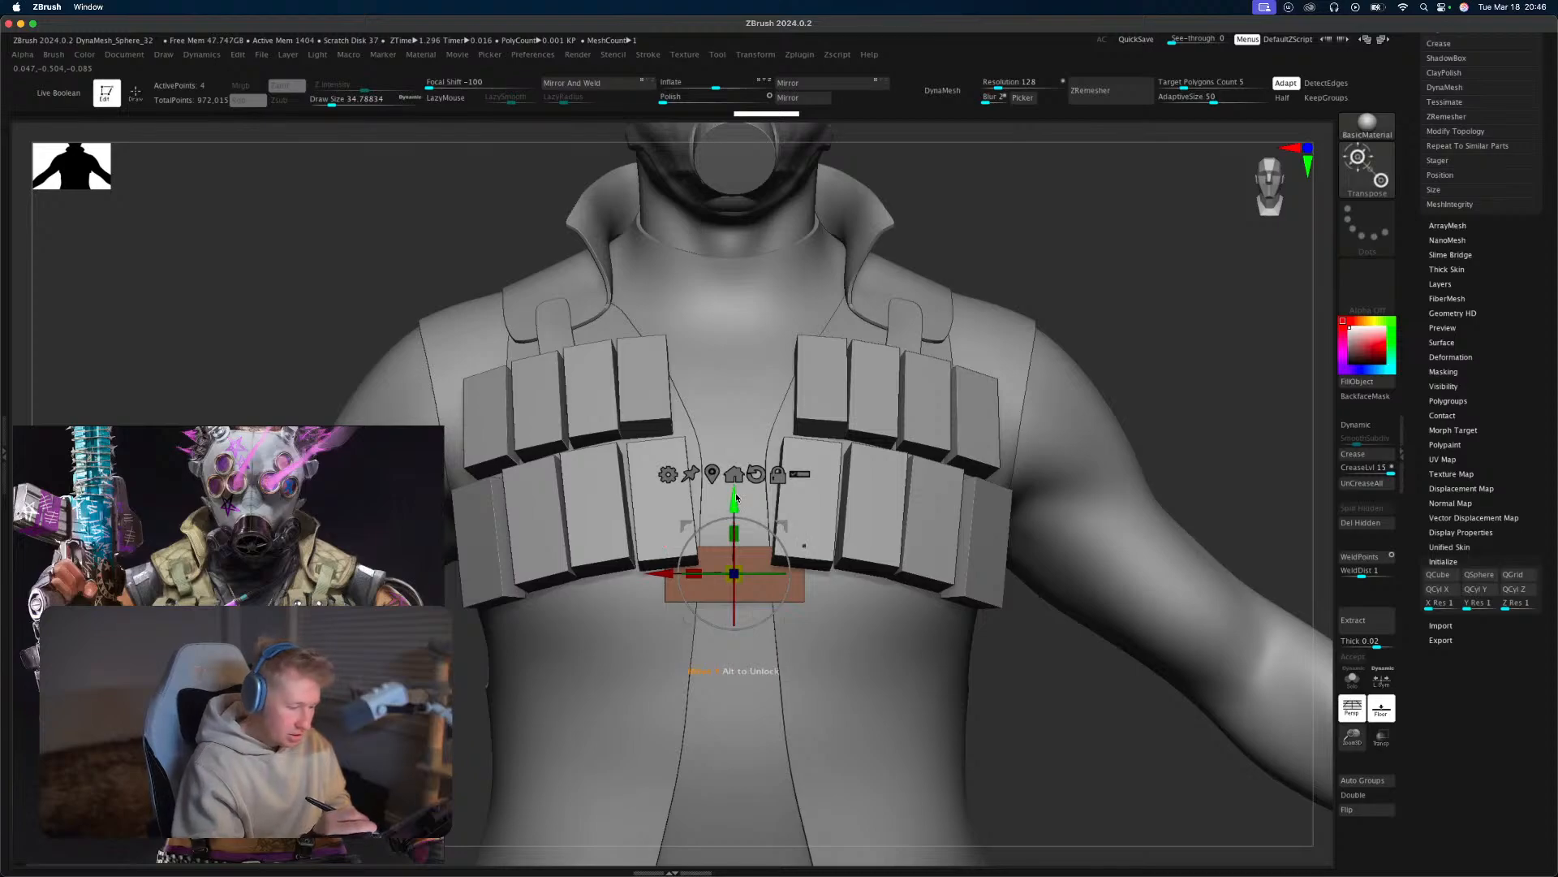
pyautogui.moveTo(737, 497); pyautogui.dragTo(739, 519)
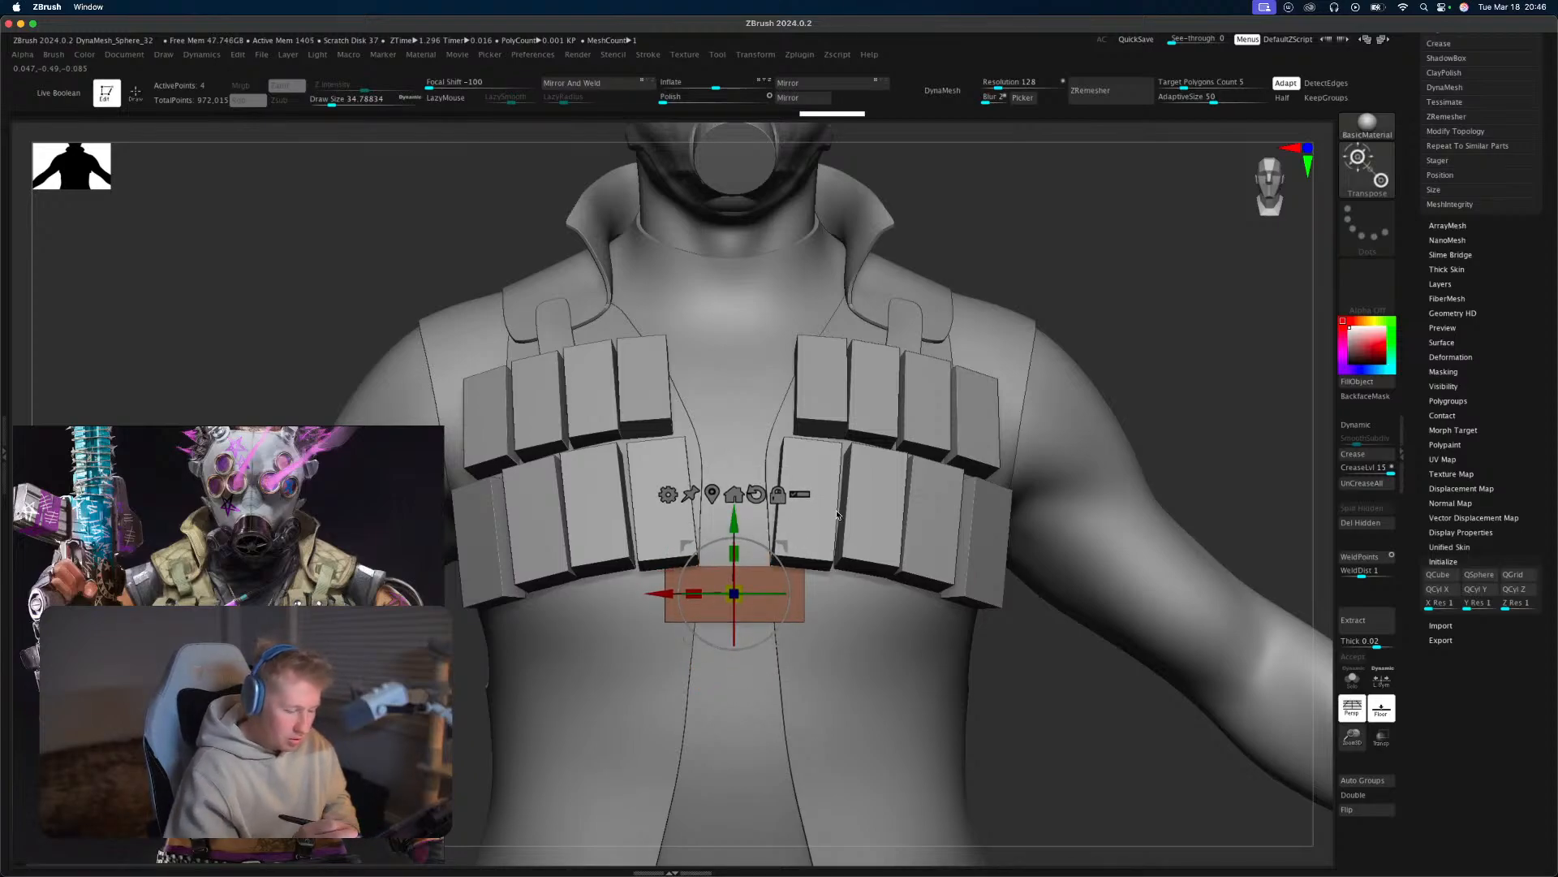
pyautogui.moveTo(838, 515); pyautogui.dragTo(799, 463)
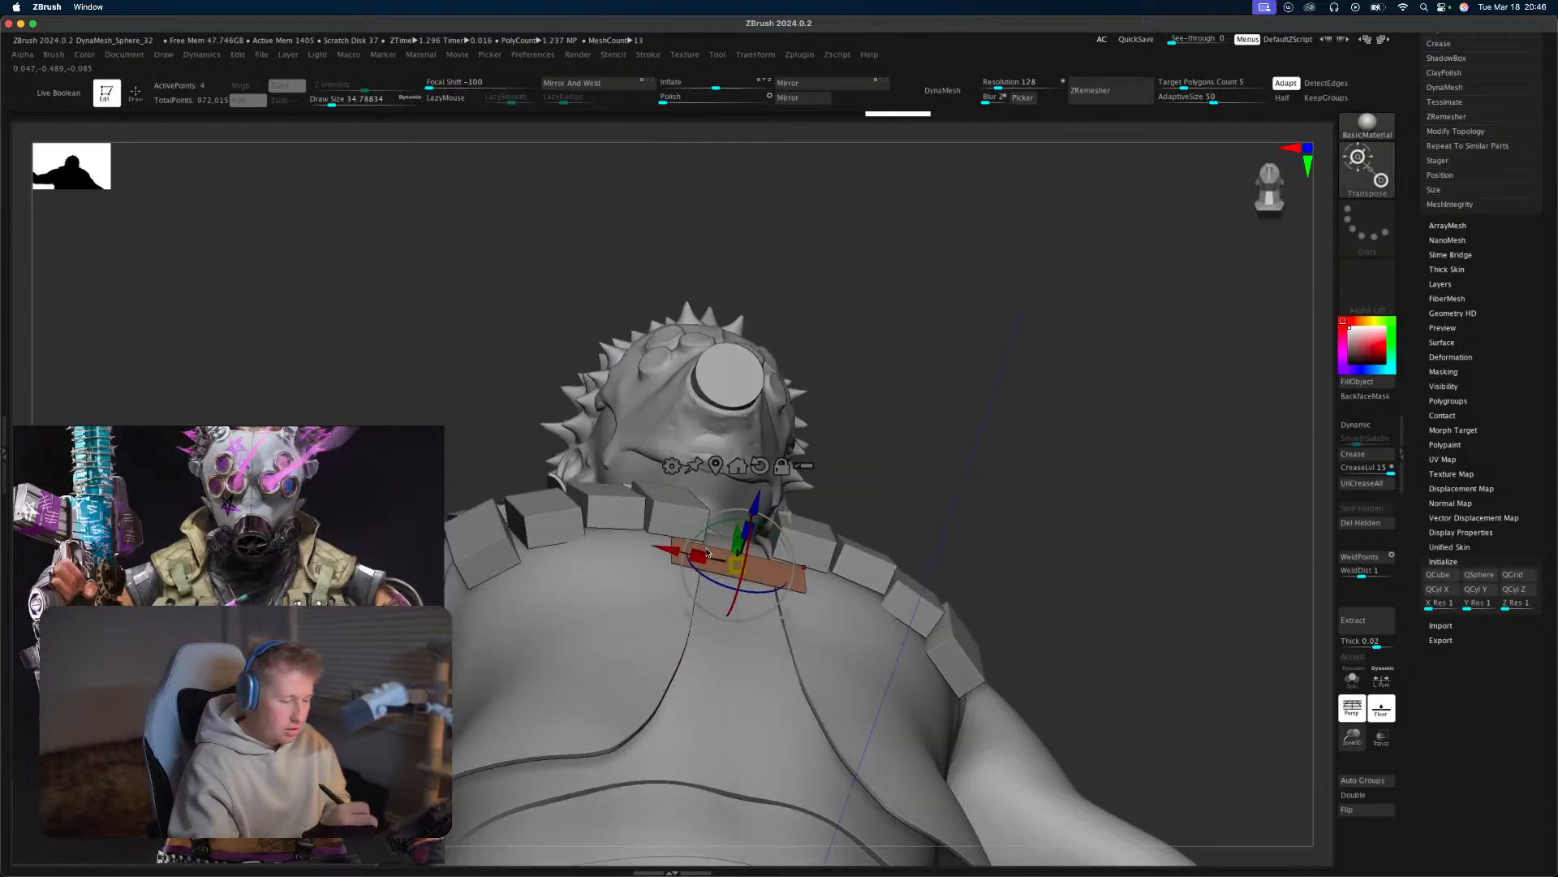
pyautogui.moveTo(686, 551); pyautogui.dragTo(678, 549)
pyautogui.press('q')
pyautogui.keyDown('shift'); pyautogui.moveTo(1033, 377); pyautogui.dragTo(1037, 424); pyautogui.keyUp('shift')
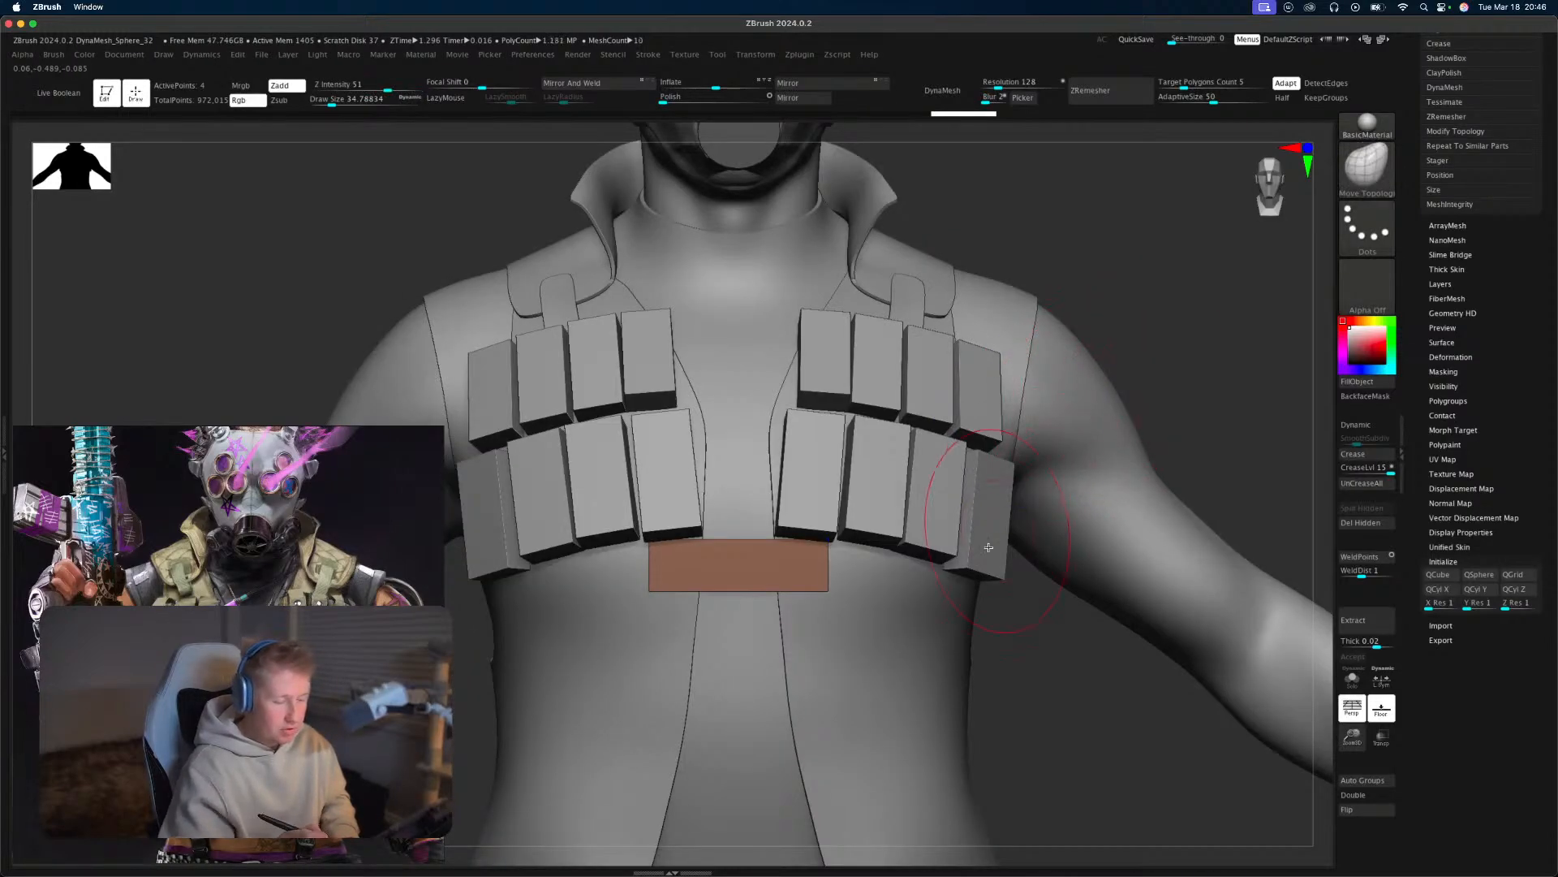
# Use the ZModeler edge Insert action to add two vertical and two horizontal edge loops to the strip.
pyautogui.moveTo(987, 546)
pyautogui.keyDown('alt'); pyautogui.mouseDown()
pyautogui.moveTo(975, 639)
pyautogui.moveTo(1030, 512)
pyautogui.mouseUp(); pyautogui.keyUp('alt')
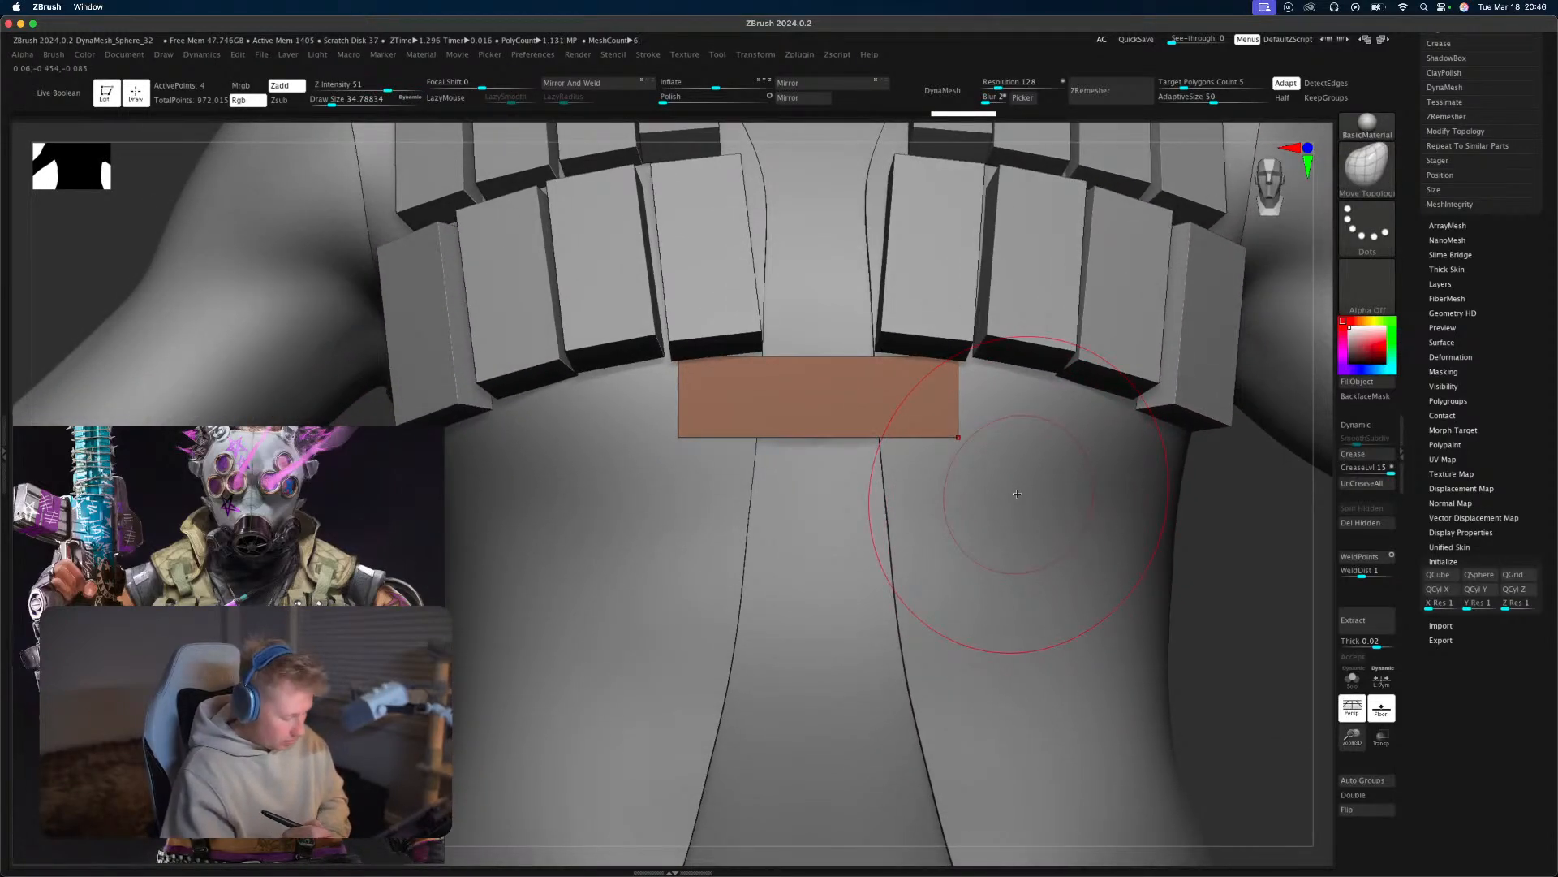
pyautogui.press('b')
pyautogui.press('z')
pyautogui.press('m')
pyautogui.press('space')
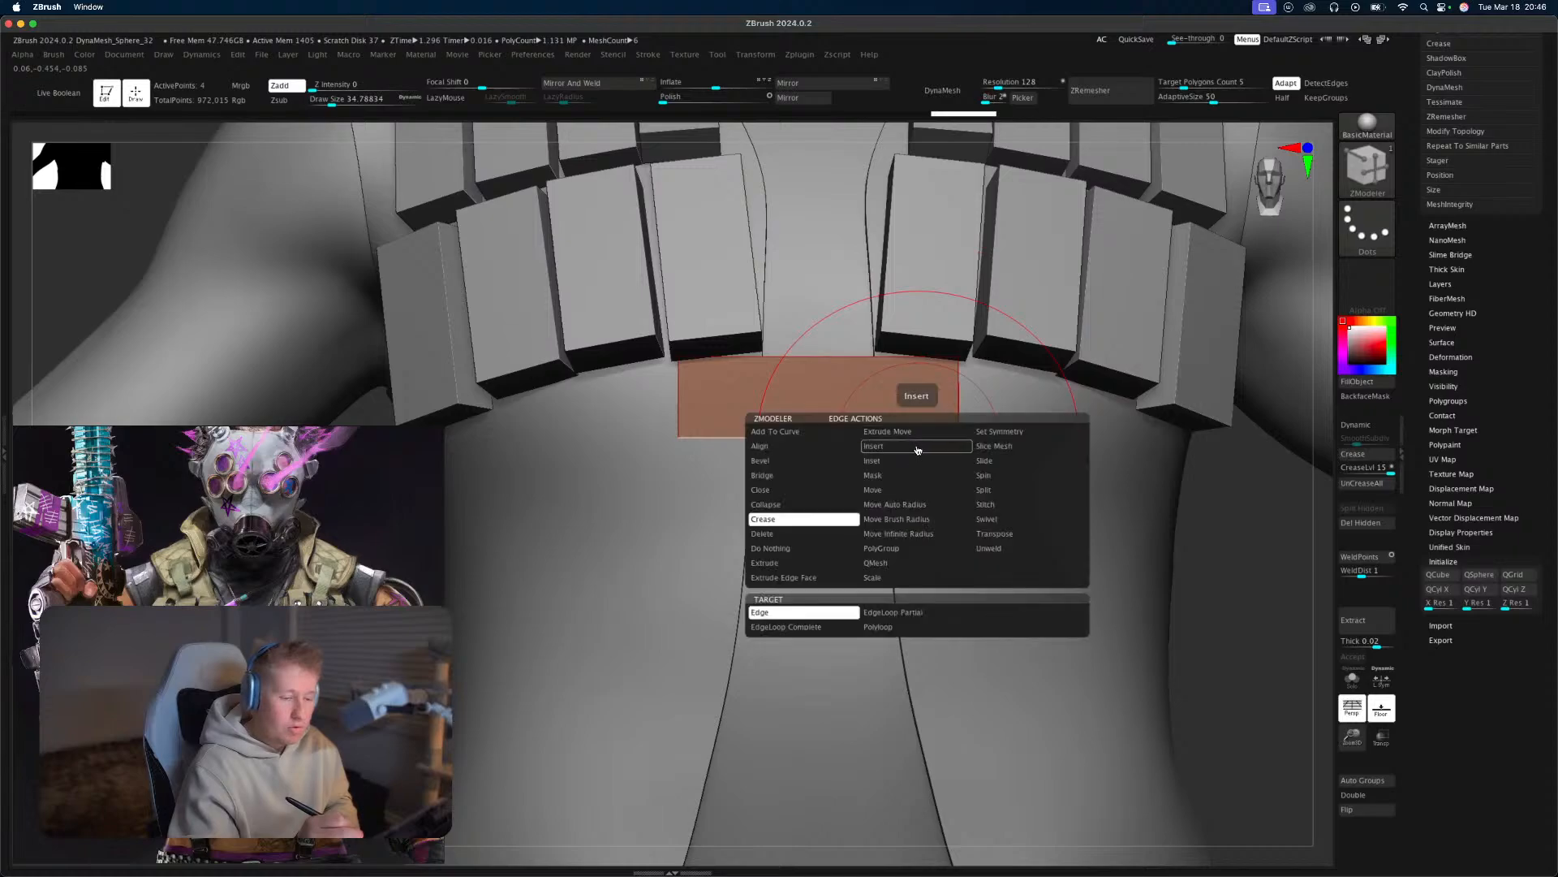
pyautogui.click(917, 451)
pyautogui.click(834, 612)
pyautogui.moveTo(895, 438); pyautogui.dragTo(931, 437)
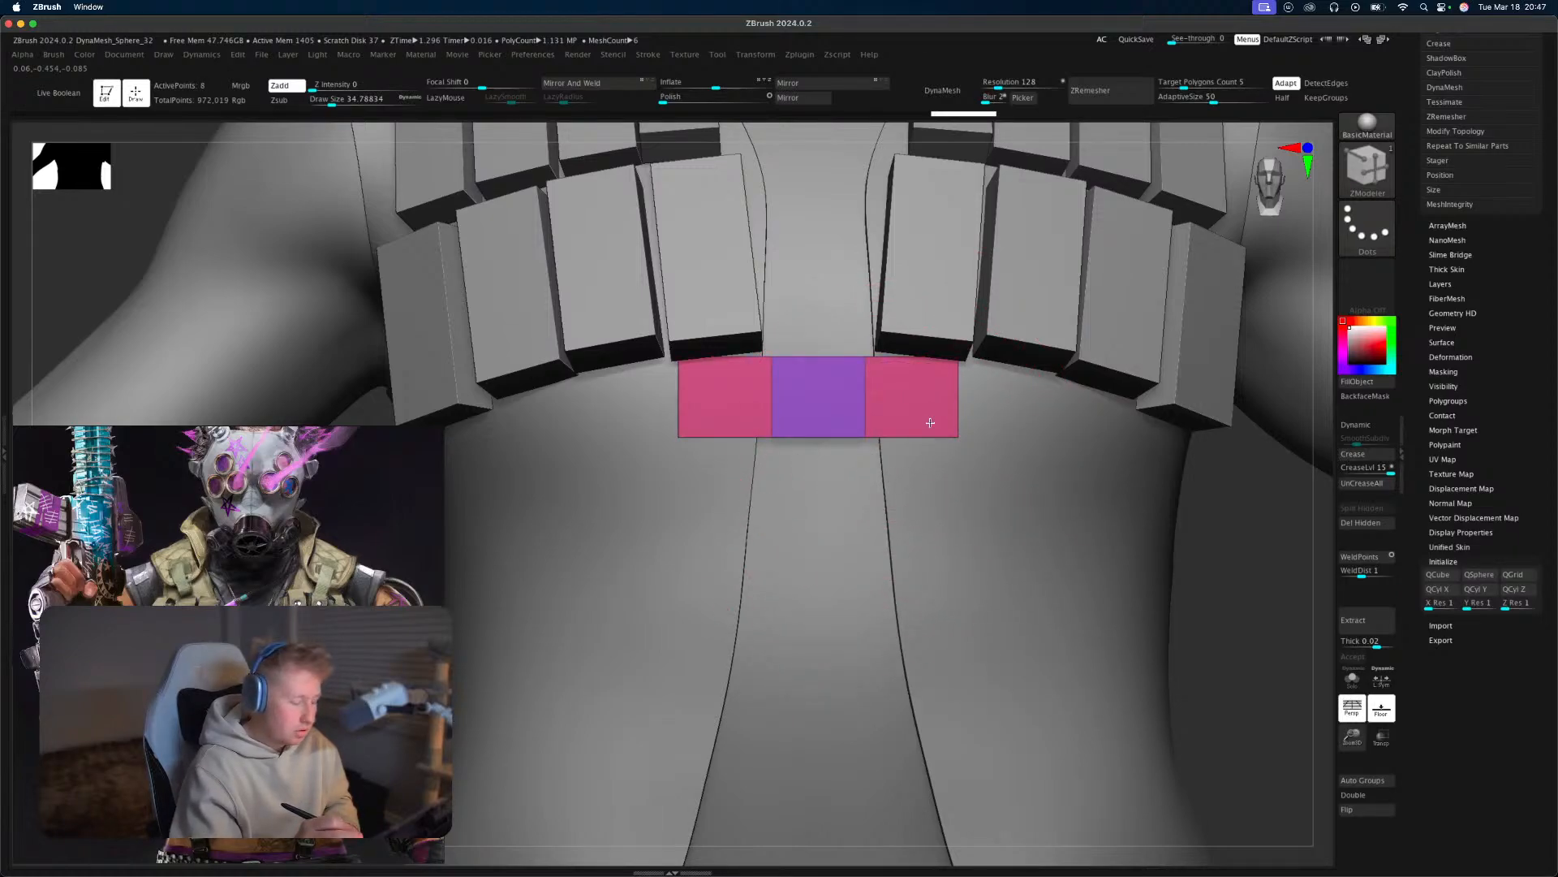
pyautogui.moveTo(953, 396); pyautogui.dragTo(951, 430)
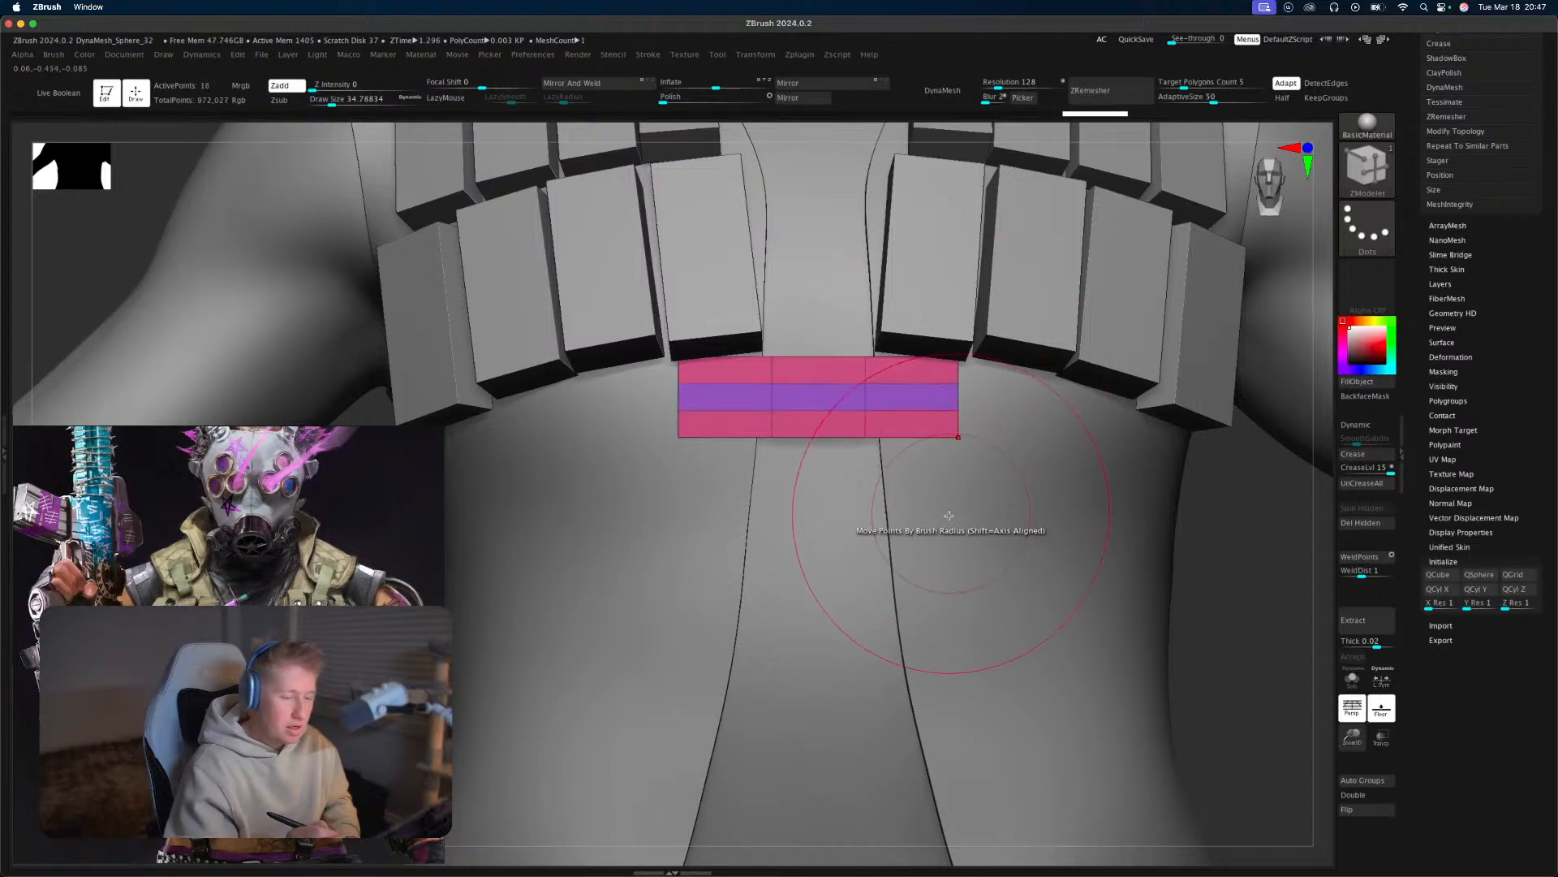
# Undo the two horizontal edge loops and insert a single one along the middle of the strip.
pyautogui.press('super+z')
pyautogui.click(958, 397)
pyautogui.moveTo(951, 345); pyautogui.dragTo(931, 401, button='right')
# Switch to the Move brush and reduce the draw size to about 15.6.
pyautogui.press('b')
pyautogui.press('m')
pyautogui.press('v')
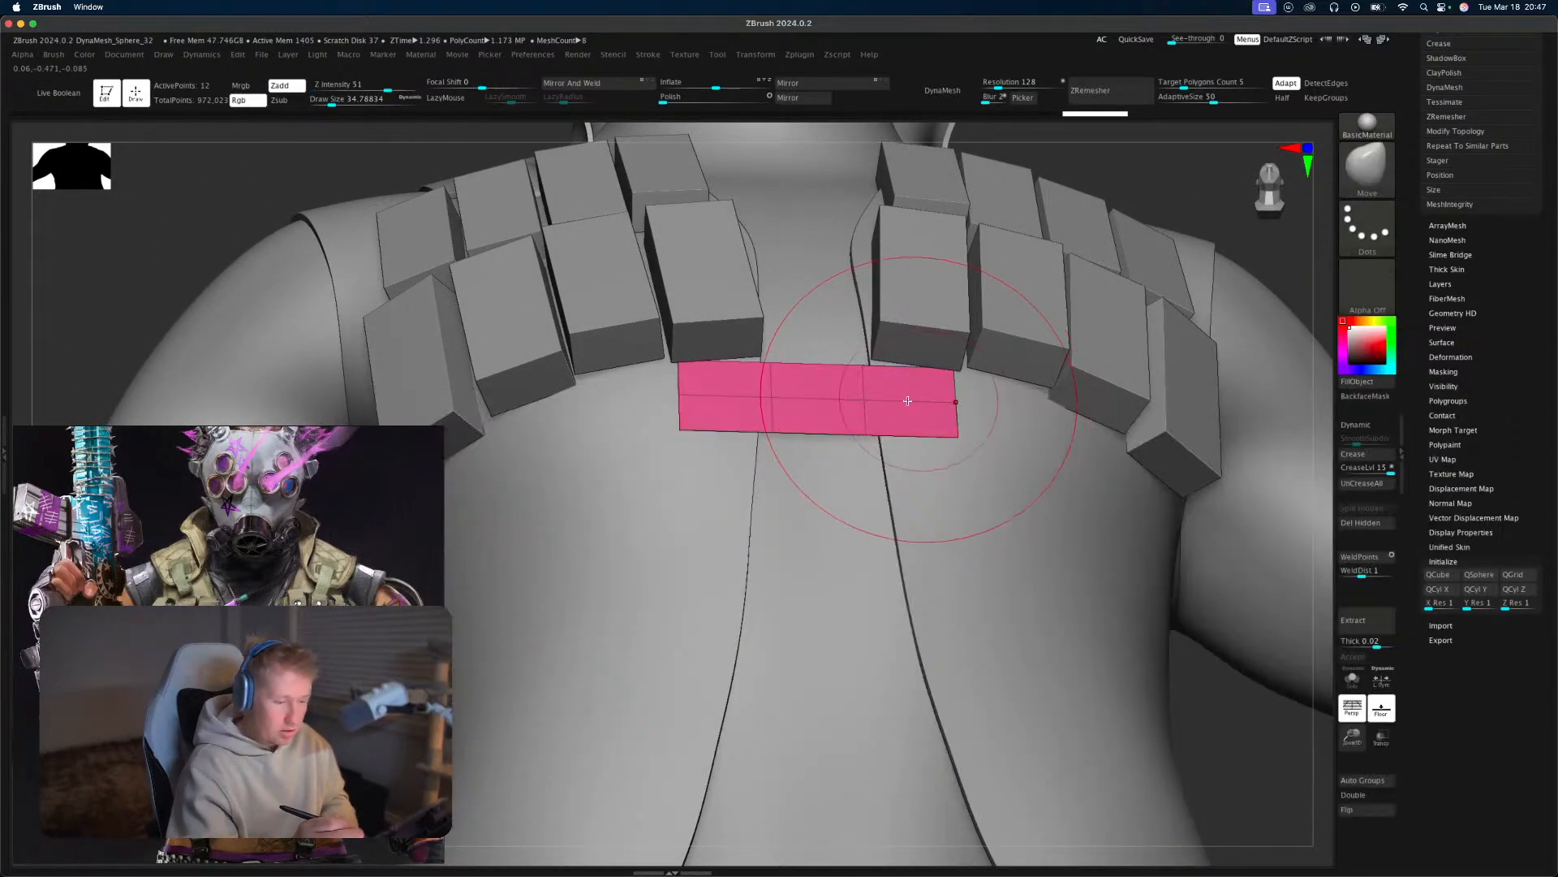
pyautogui.press('ctrl')
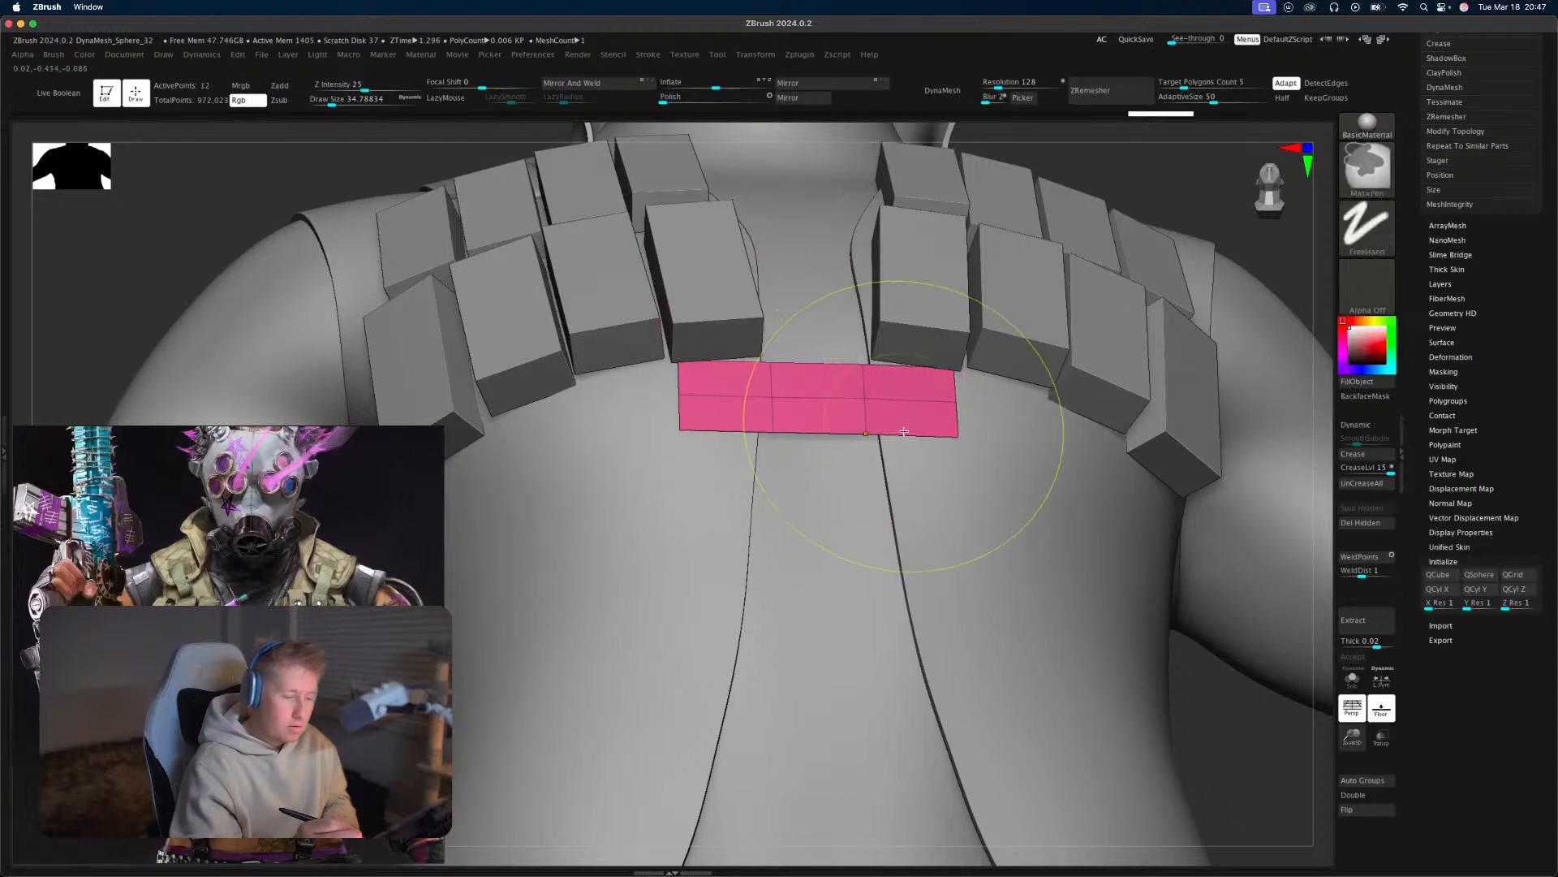
pyautogui.press('s')
pyautogui.moveTo(889, 410); pyautogui.dragTo(876, 405)
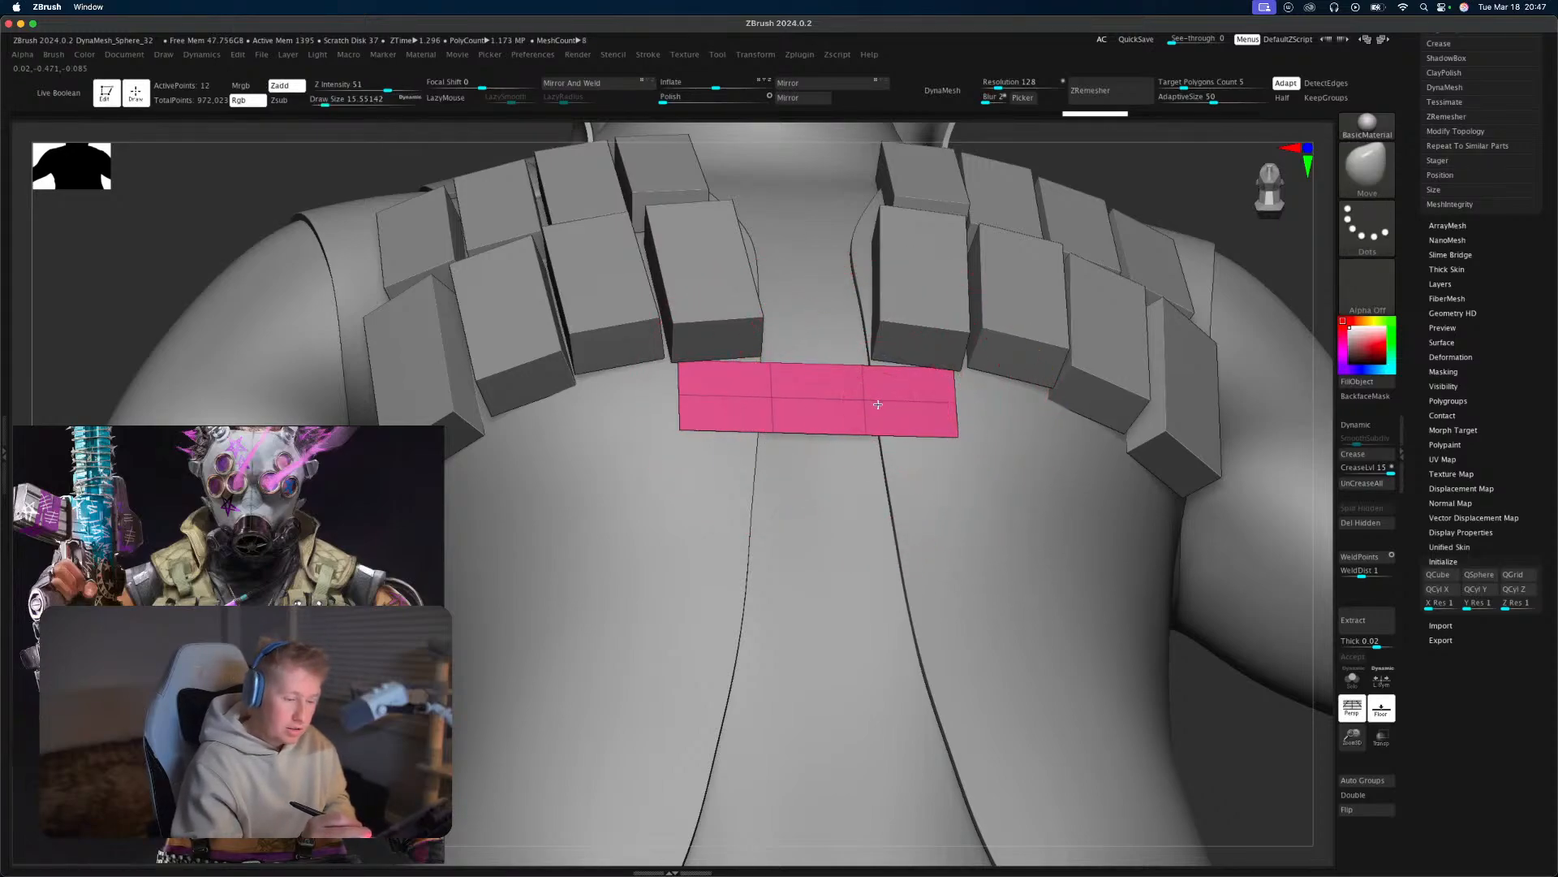
# Mask the strip's centre section, move its two ends back toward the vest, and clear the mask.
pyautogui.moveTo(889, 409); pyautogui.dragTo(1113, 473, button='right')
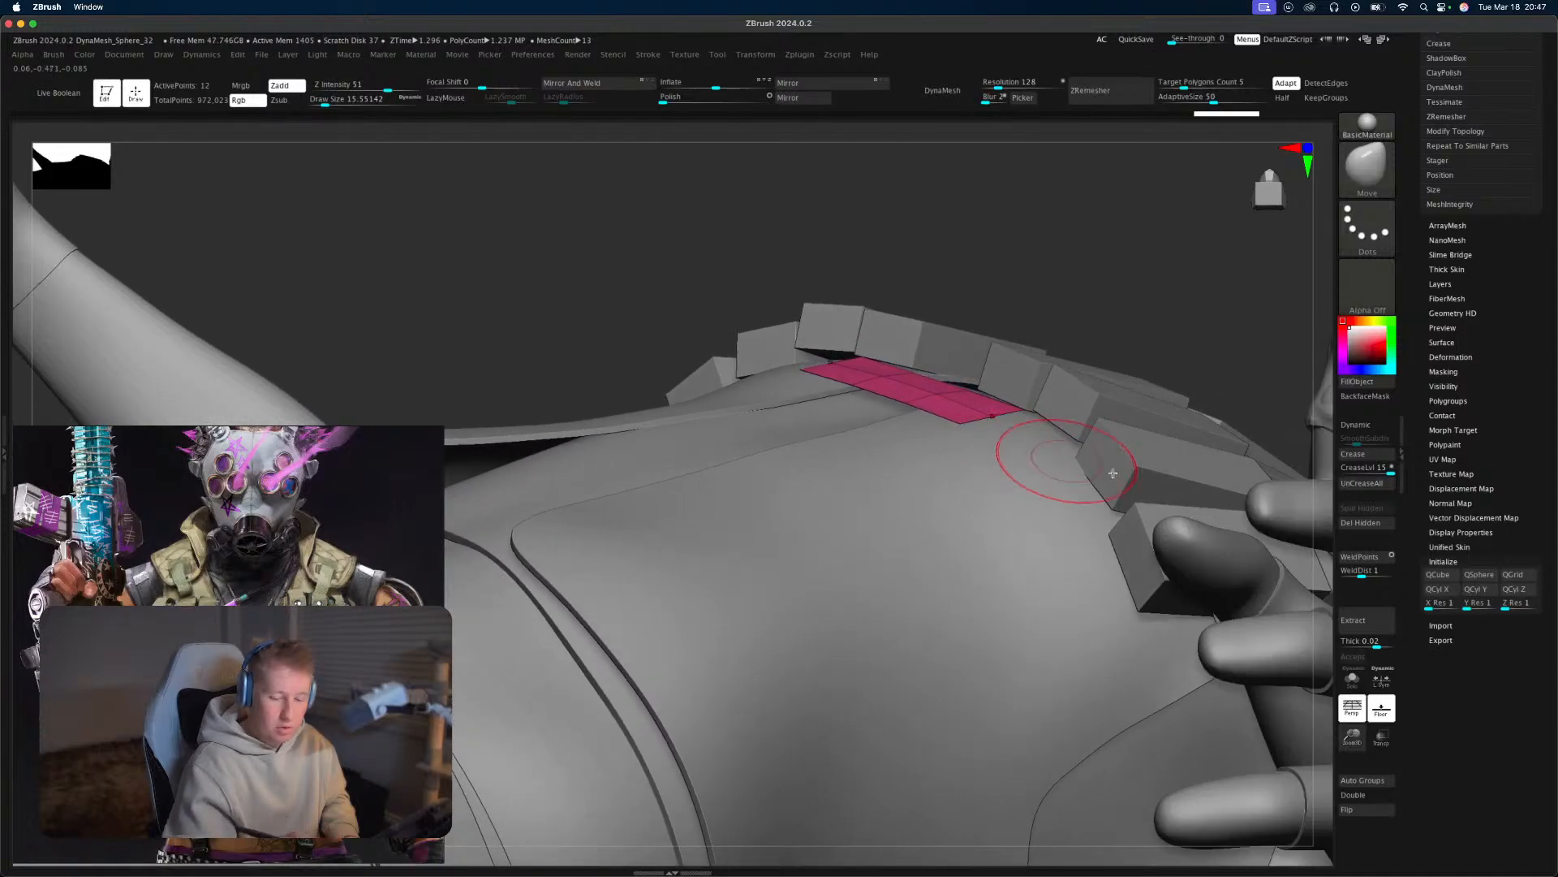
pyautogui.moveTo(1280, 686); pyautogui.dragTo(1130, 349, button='right')
pyautogui.keyDown('ctrl'); pyautogui.moveTo(1163, 327); pyautogui.dragTo(1023, 539); pyautogui.keyUp('ctrl')
pyautogui.press('w')
pyautogui.moveTo(941, 327); pyautogui.dragTo(941, 333)
pyautogui.press('q')
pyautogui.moveTo(1128, 187); pyautogui.dragTo(1113, 352, button='right')
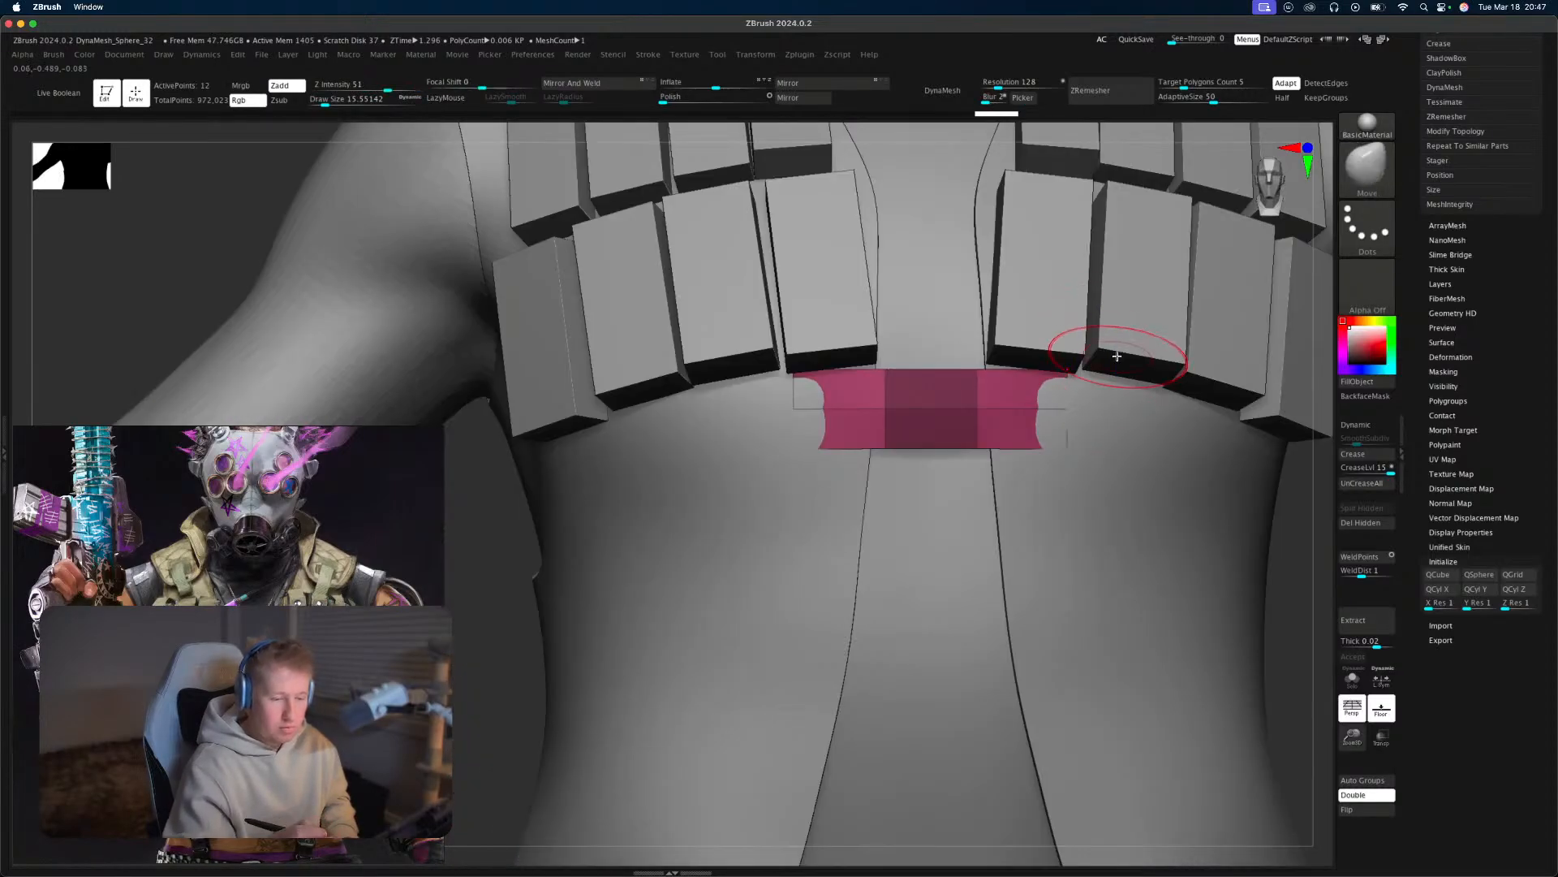
pyautogui.moveTo(1103, 455)
pyautogui.keyDown('ctrl'); pyautogui.mouseDown(button='right')
pyautogui.moveTo(1107, 441)
pyautogui.moveTo(895, 594)
pyautogui.mouseUp(button='right'); pyautogui.keyUp('ctrl')
pyautogui.keyDown('ctrl'); pyautogui.moveTo(1254, 351); pyautogui.dragTo(1266, 344); pyautogui.keyUp('ctrl')
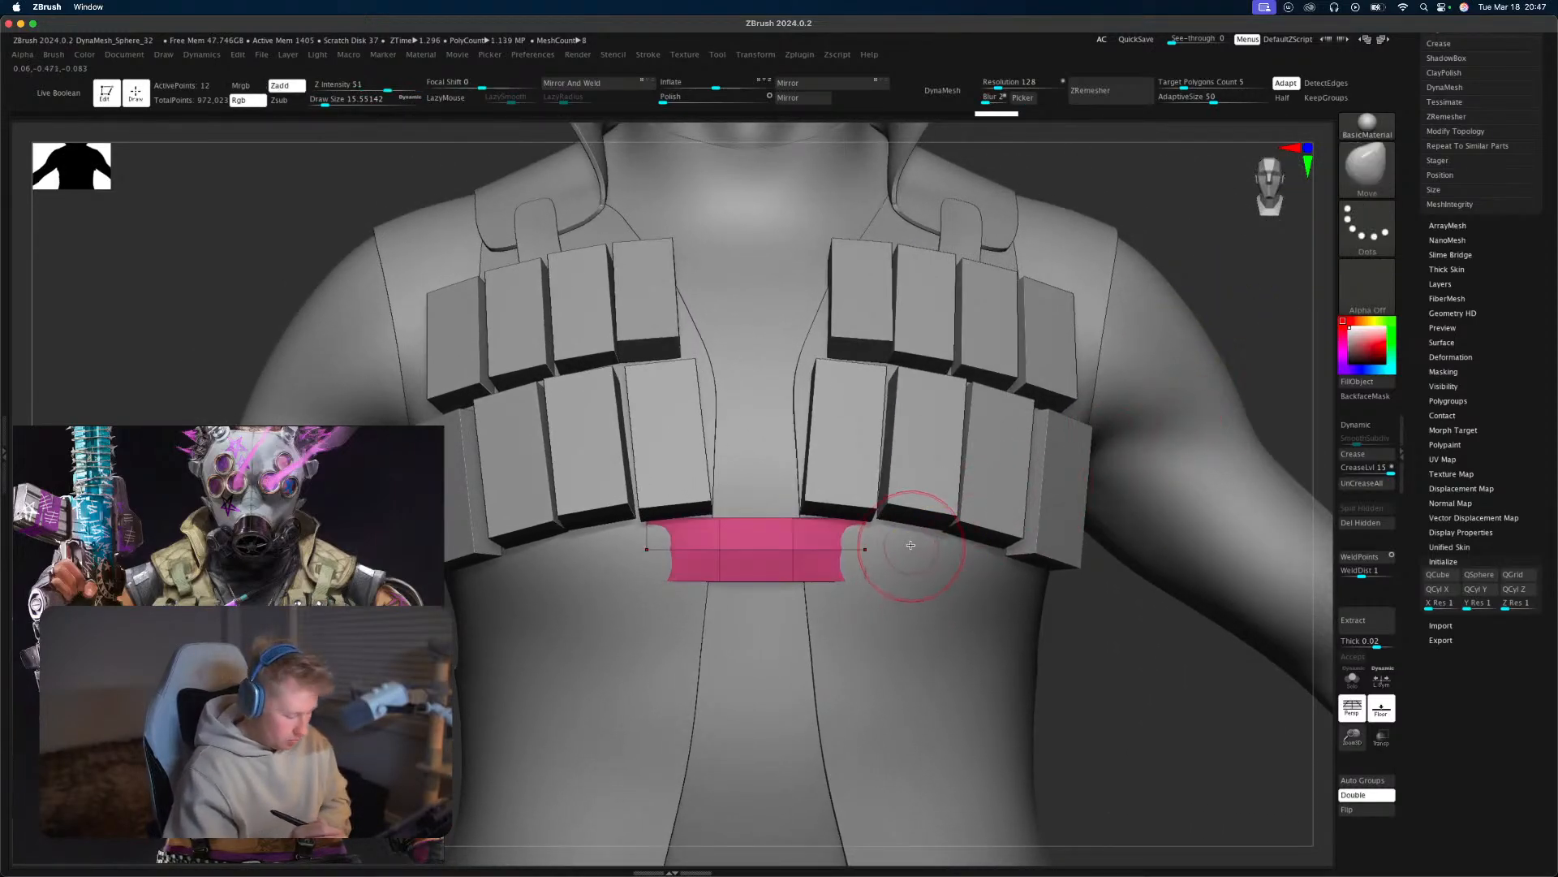
# Use the ZModeler edge Insert action with the Single EdgeLoop target to add a vertical loop near each end of the strip.
pyautogui.press('b')
pyautogui.press('z')
pyautogui.press('m')
pyautogui.press('space')
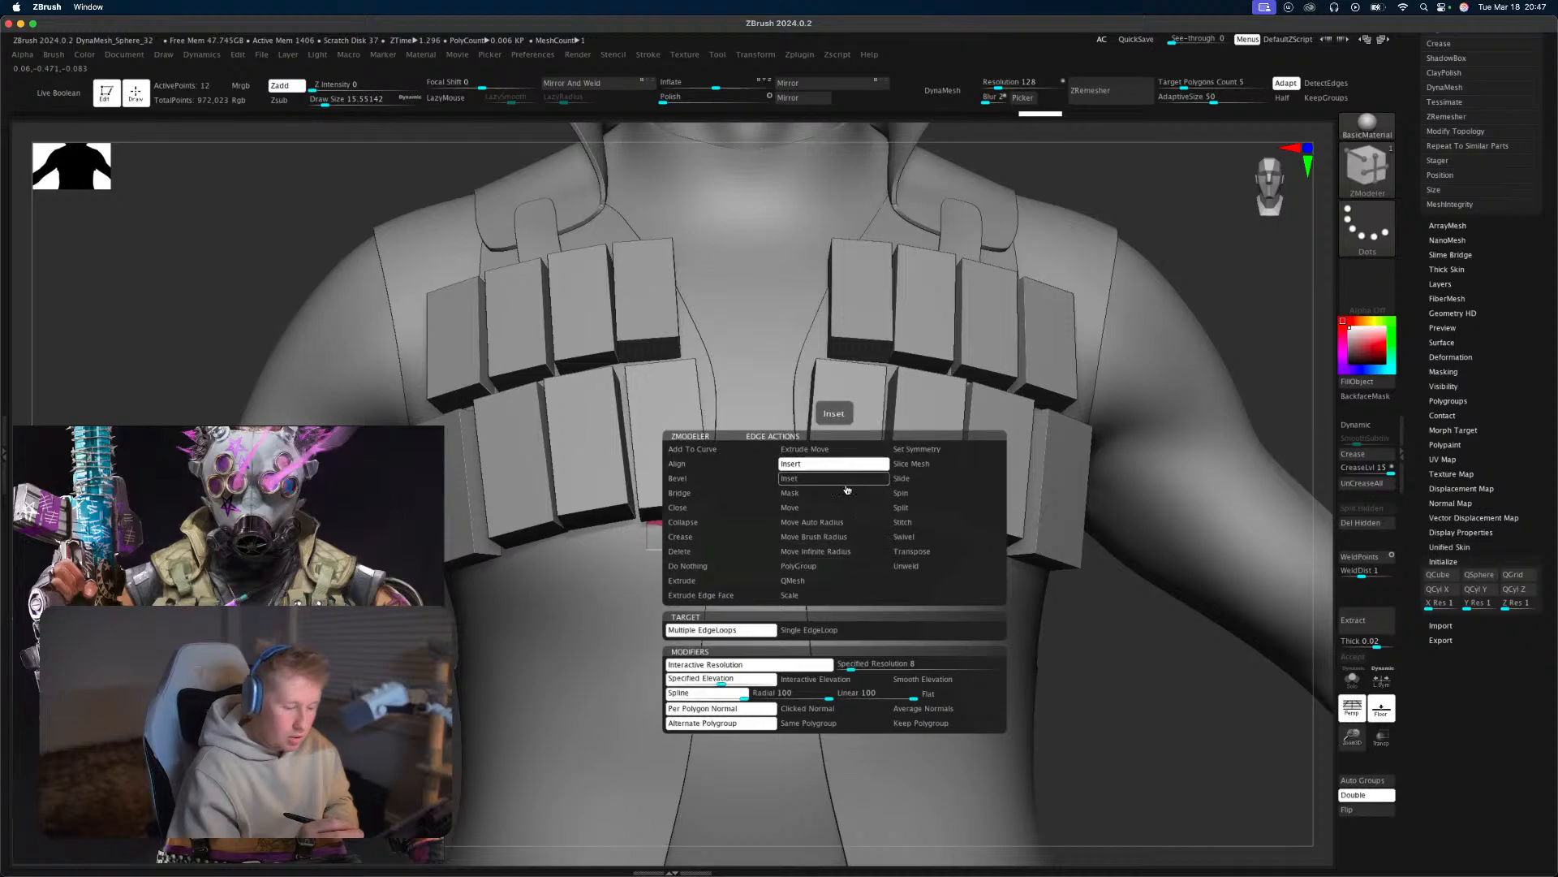
pyautogui.click(814, 631)
pyautogui.click(841, 551)
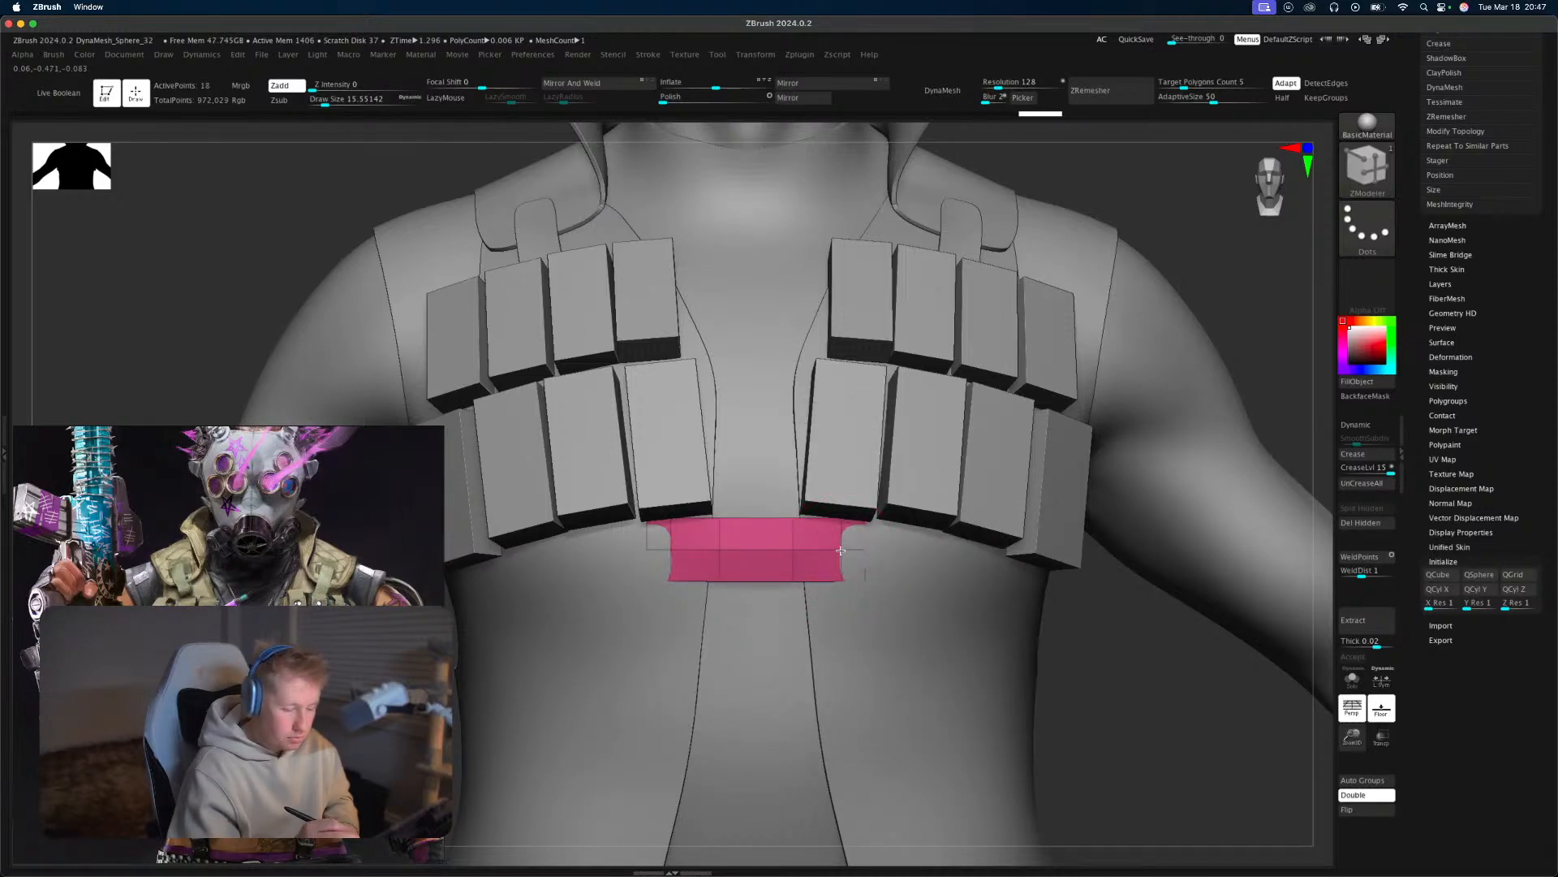
pyautogui.click(839, 538)
# Mask the strip's middle, reposition its outer ends so they sit in front of the vest, and clear the mask.
pyautogui.moveTo(1110, 645)
pyautogui.keyDown('ctrl'); pyautogui.mouseDown()
pyautogui.moveTo(1146, 736)
pyautogui.moveTo(851, 590)
pyautogui.mouseUp(); pyautogui.keyUp('ctrl')
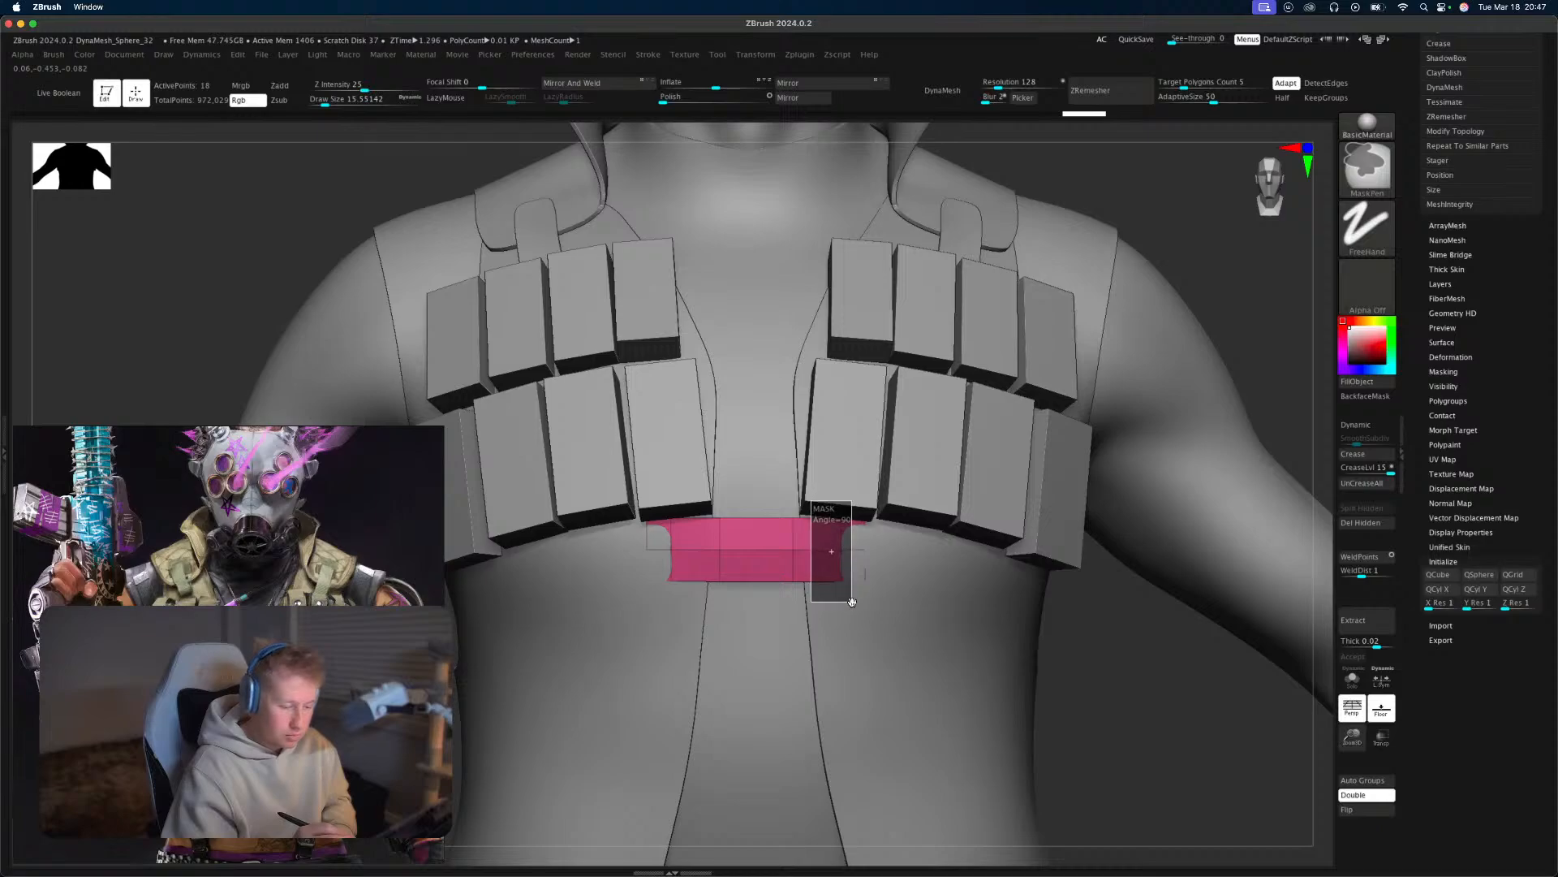
pyautogui.press('w')
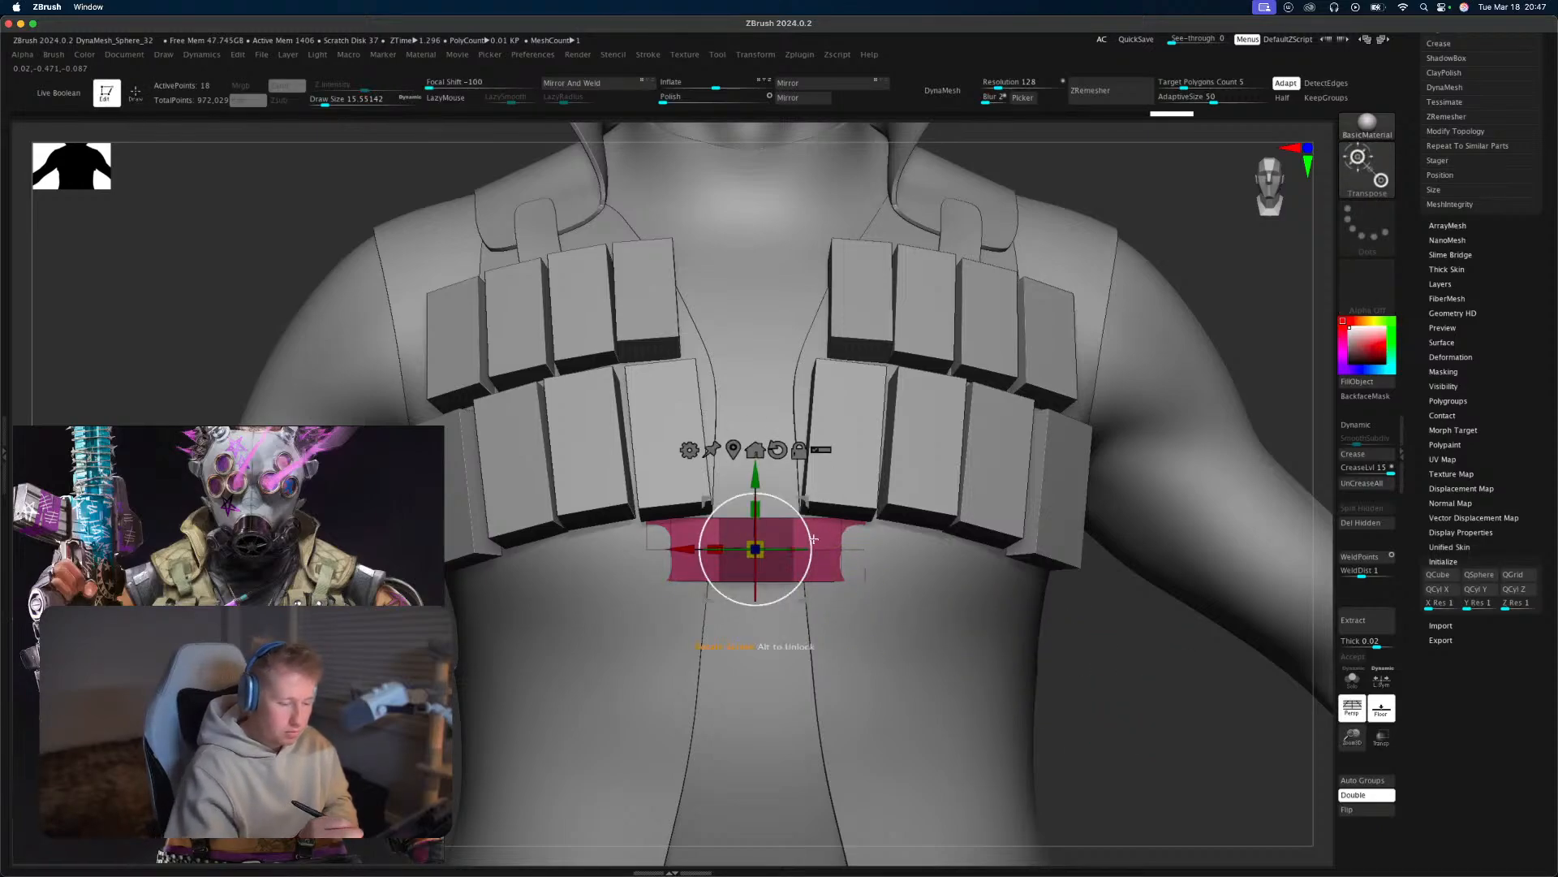
pyautogui.moveTo(814, 538); pyautogui.dragTo(735, 558)
pyautogui.press('q')
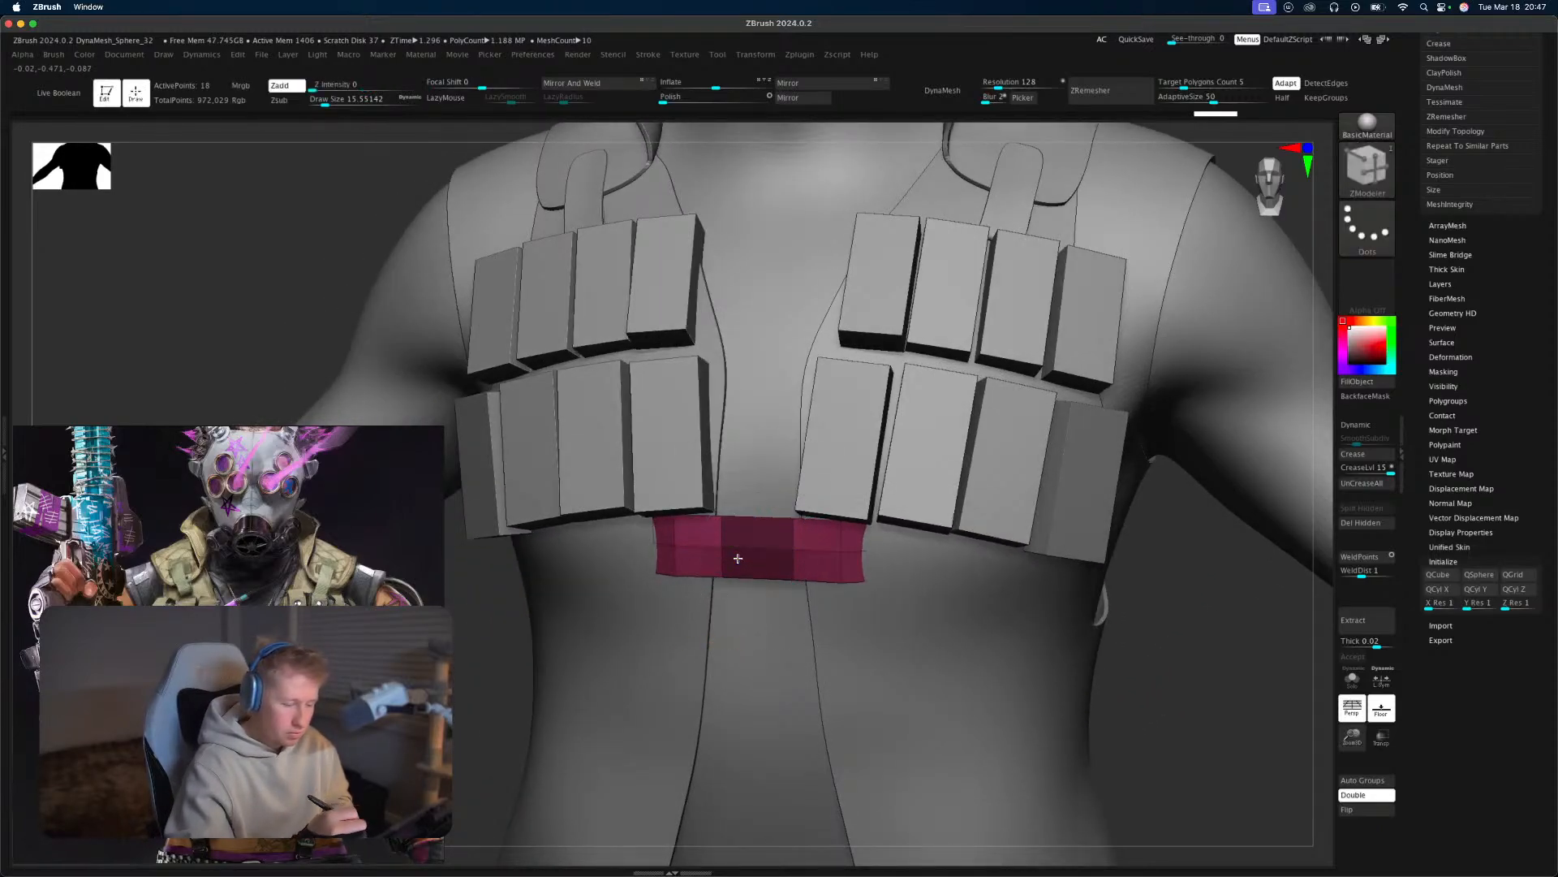
pyautogui.keyDown('ctrl'); pyautogui.moveTo(1169, 685); pyautogui.dragTo(1187, 704); pyautogui.keyUp('ctrl')
# Replace the off-centre vertical edge loop with one through the strip's exact centre, using the Insert action's Multiple EdgeLoops target.
pyautogui.moveTo(1177, 690)
pyautogui.mouseDown()
pyautogui.moveTo(1210, 658)
pyautogui.moveTo(1207, 577)
pyautogui.mouseUp()
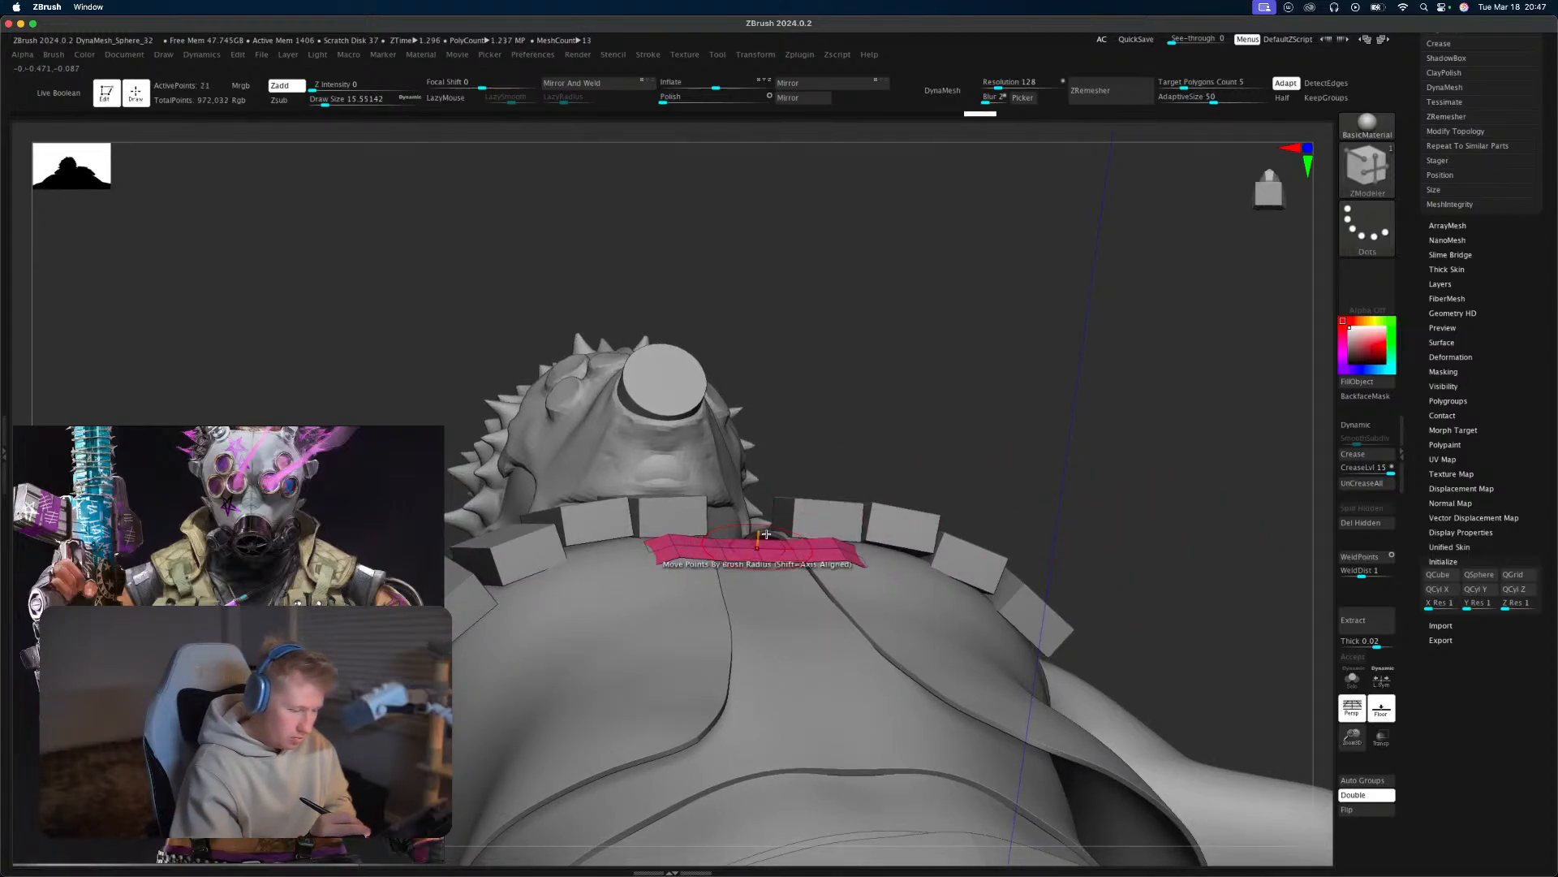
pyautogui.keyDown('shift'); pyautogui.moveTo(1006, 434); pyautogui.dragTo(1003, 495); pyautogui.keyUp('shift')
pyautogui.hotkey('ctrl', 'z')
pyautogui.press('space')
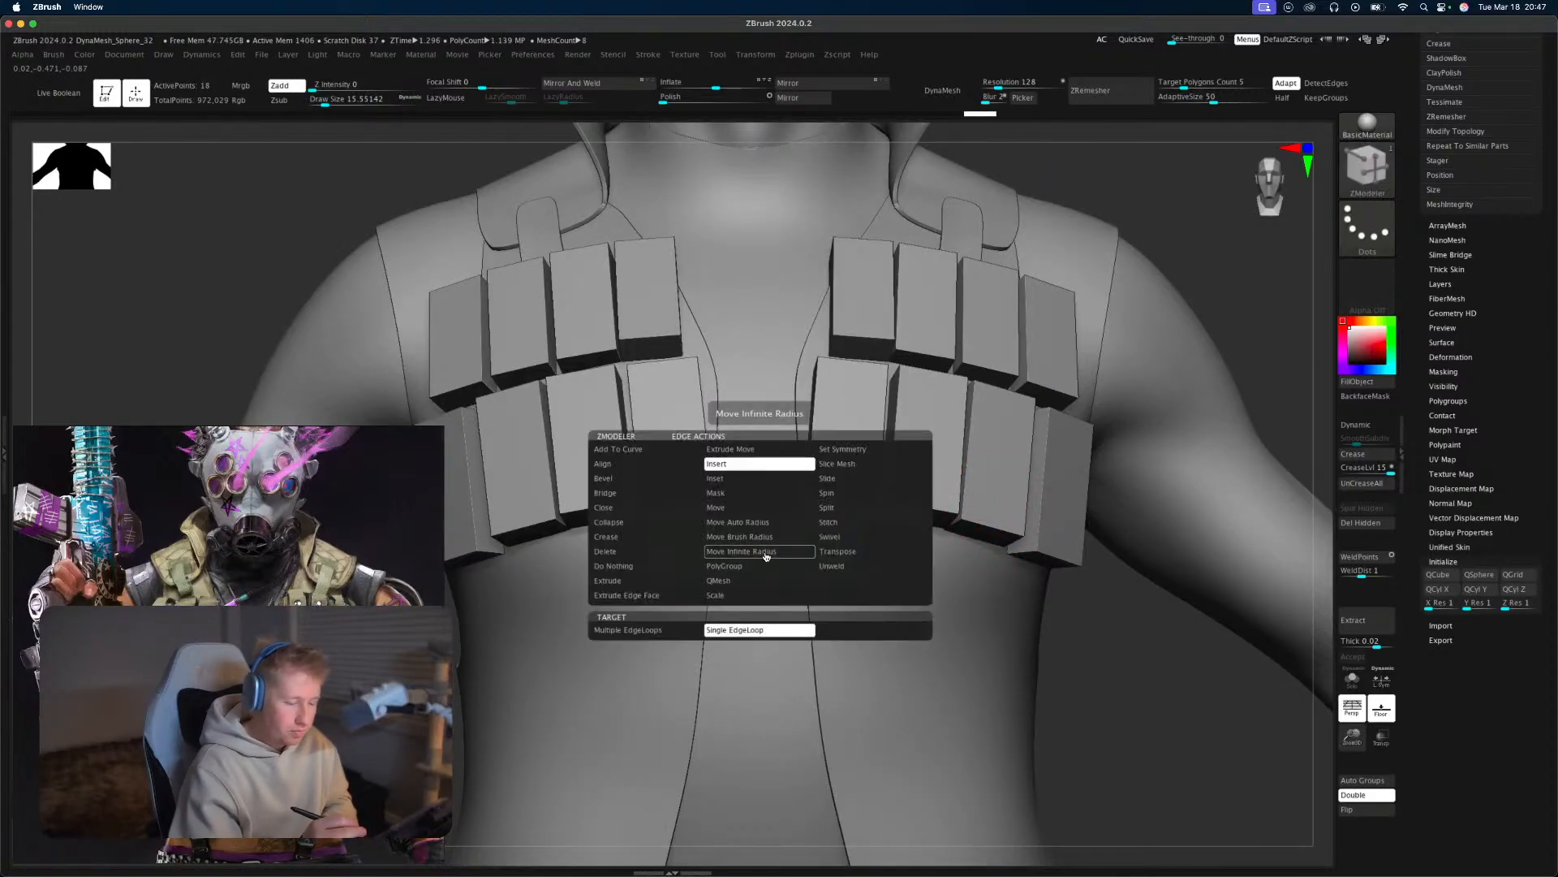
pyautogui.click(765, 552)
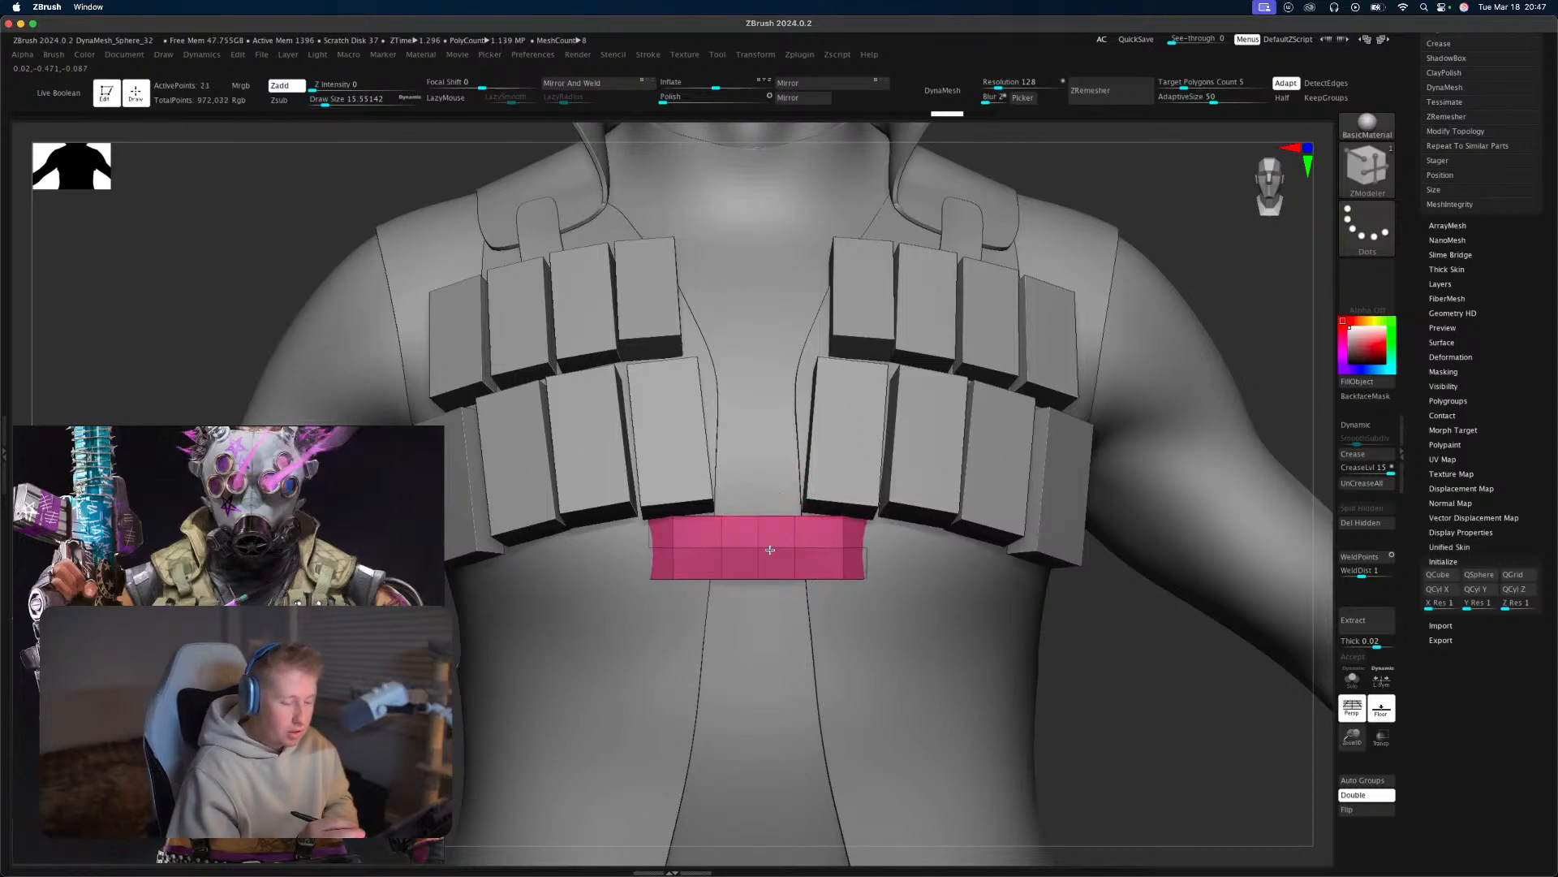
pyautogui.click(780, 557)
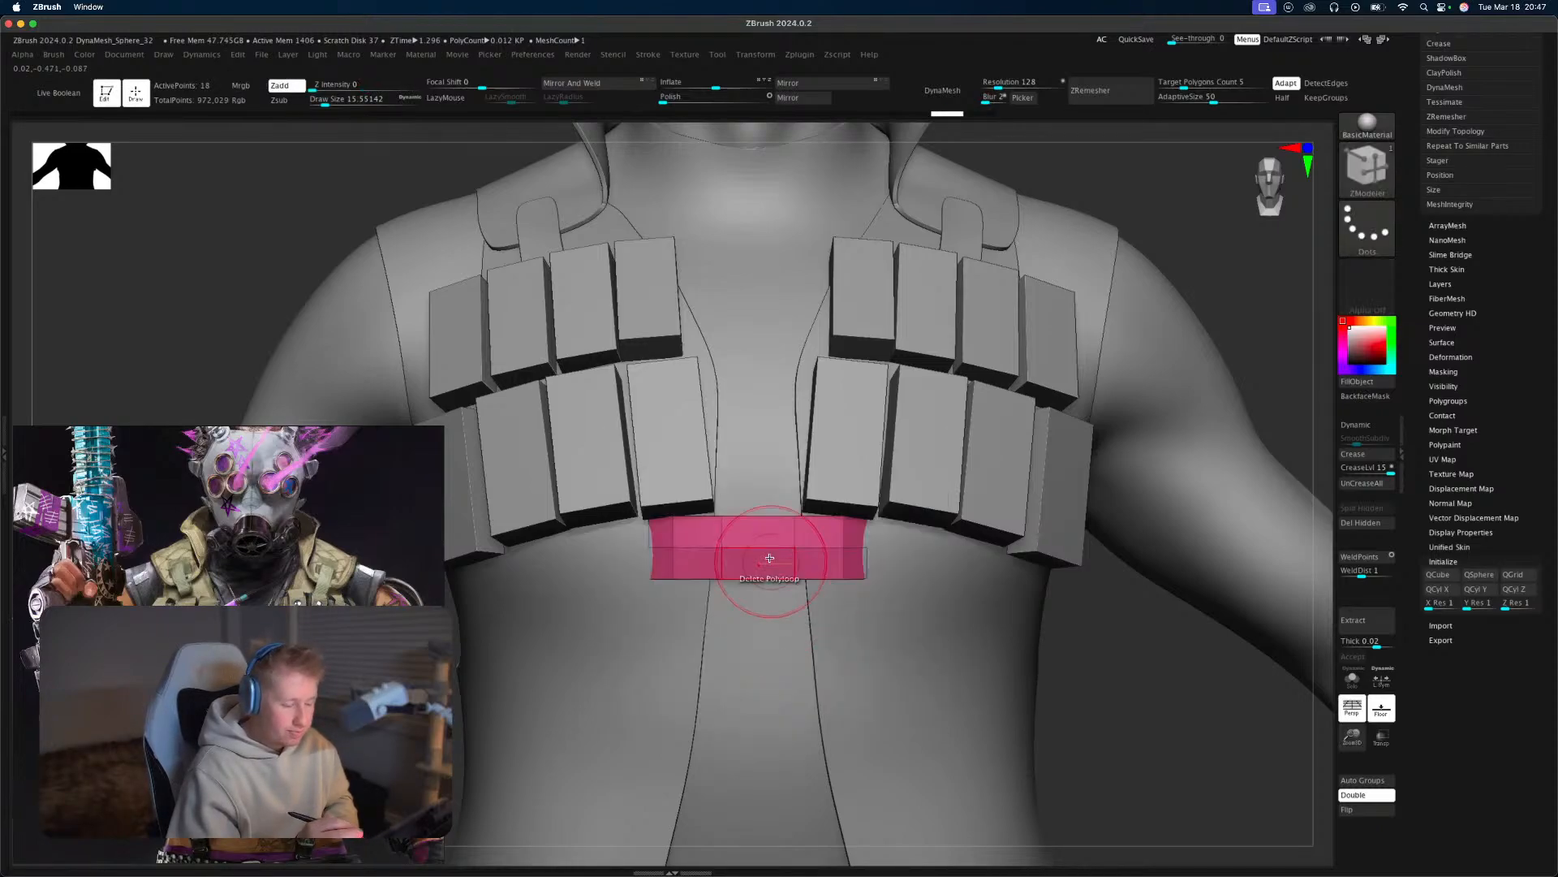
pyautogui.press('space')
pyautogui.click(763, 642)
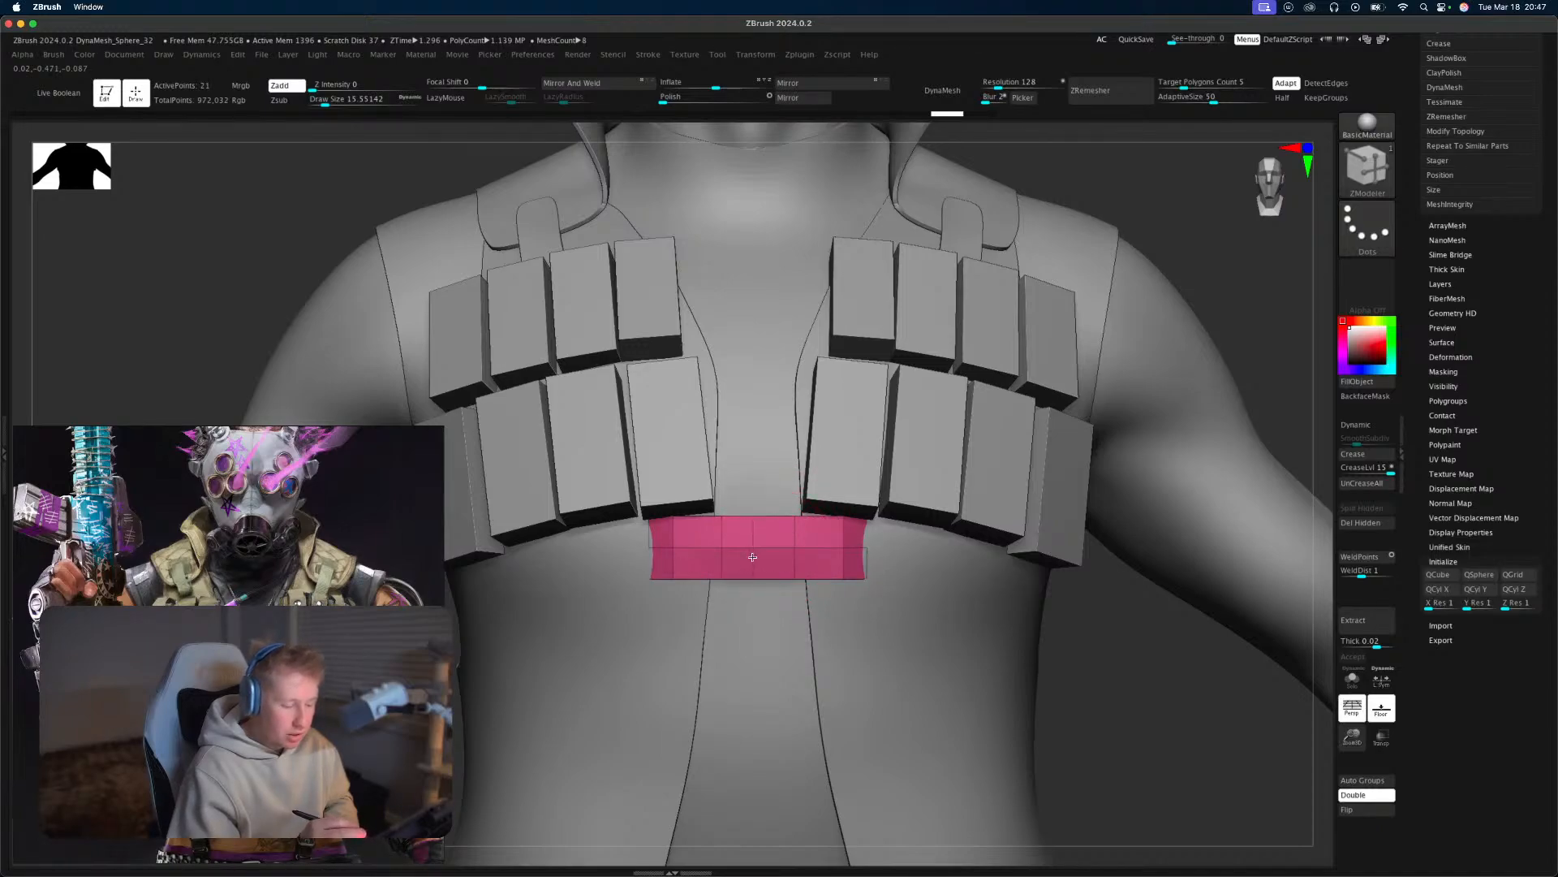
pyautogui.press('ctrl')
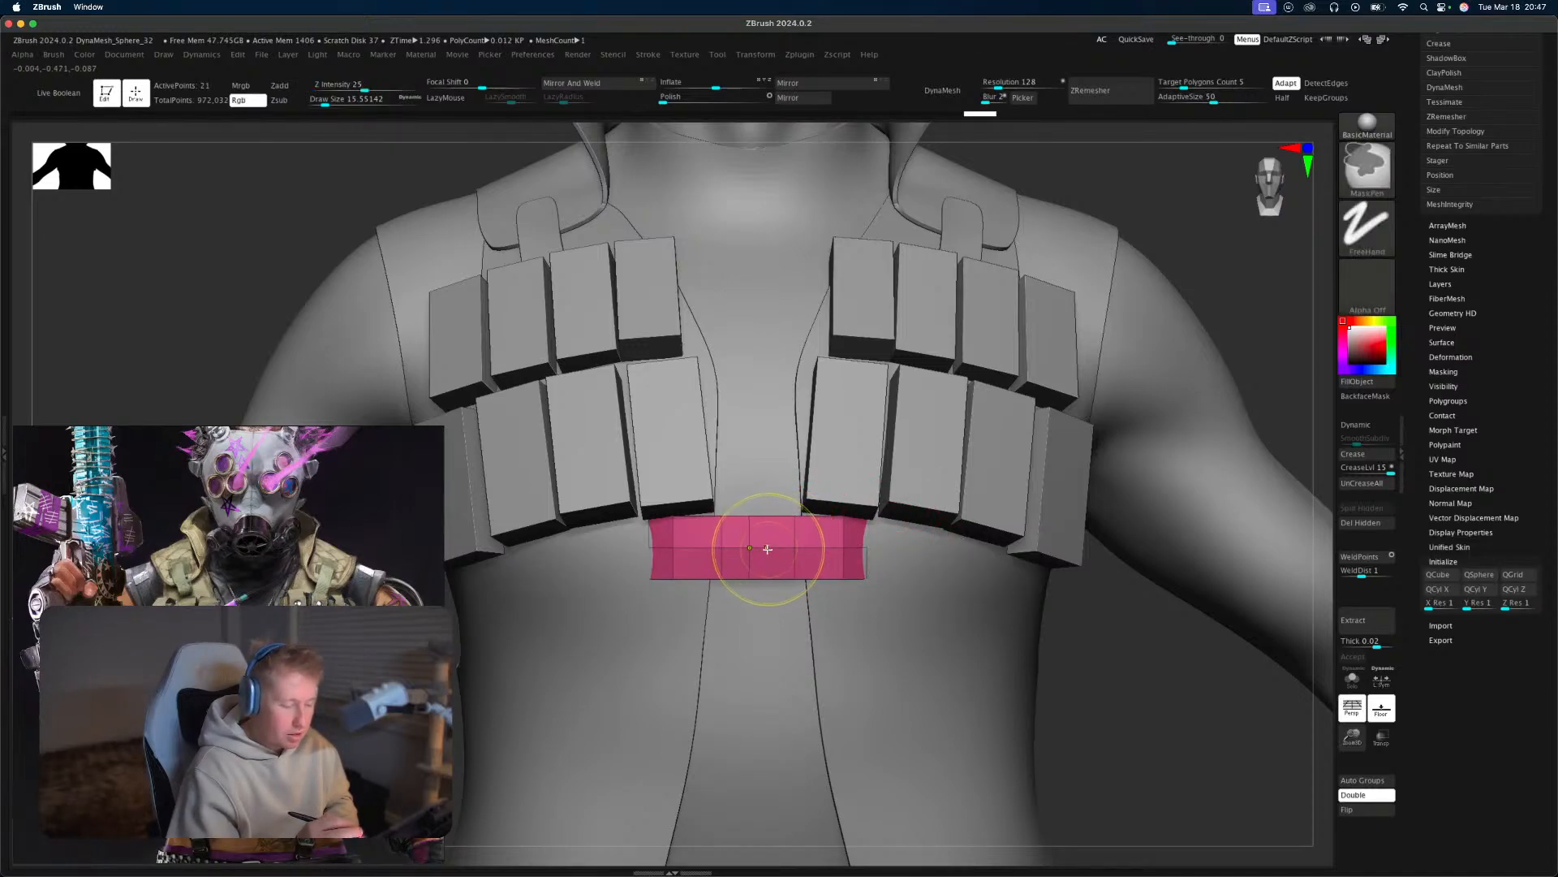
pyautogui.press('space')
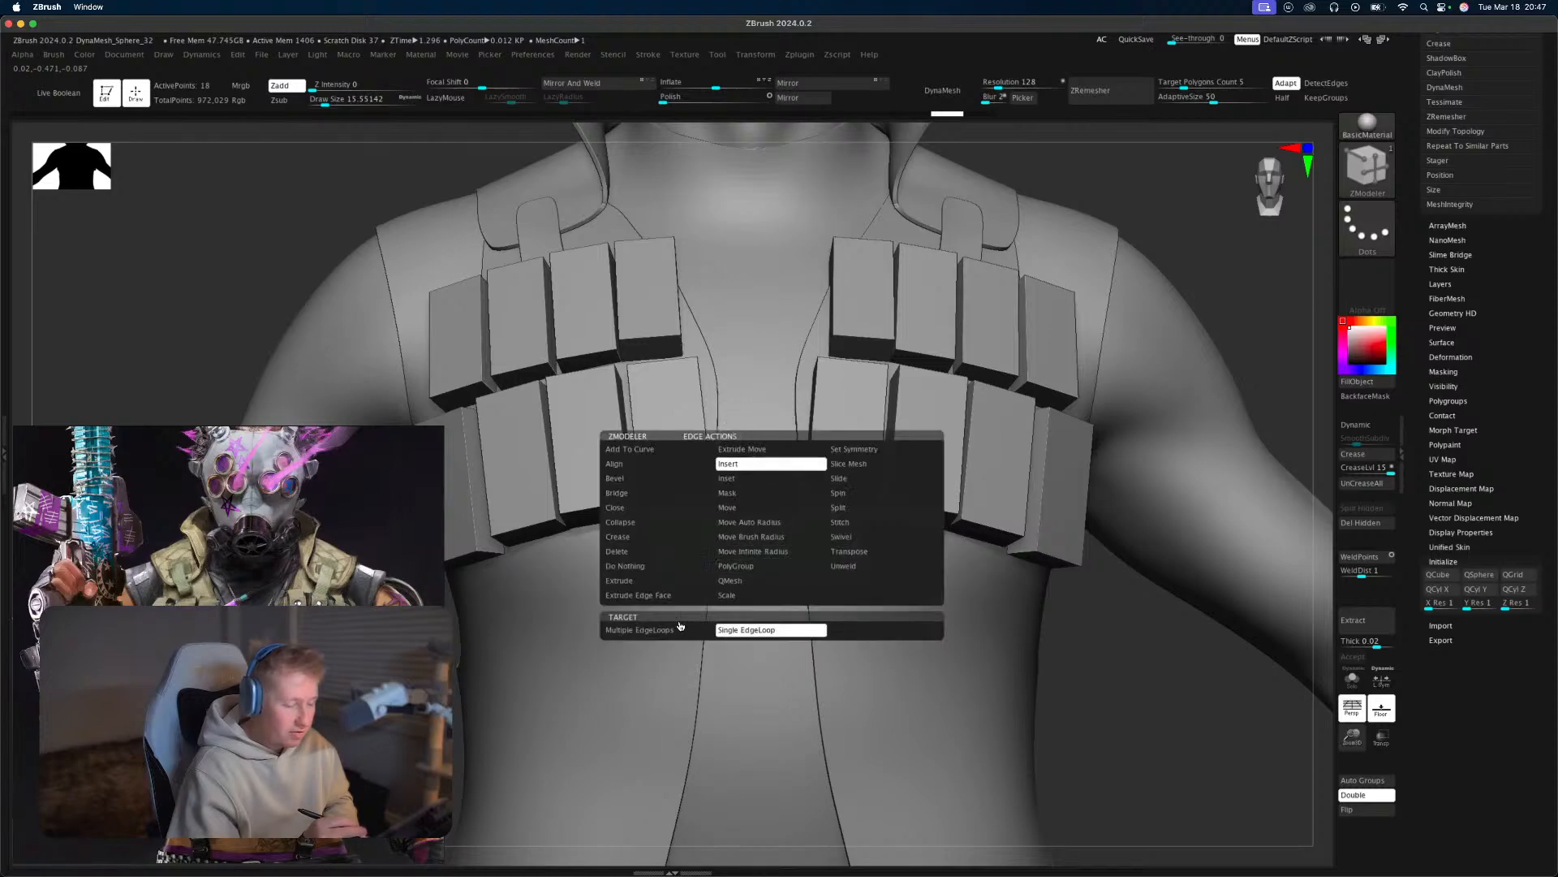
pyautogui.click(678, 628)
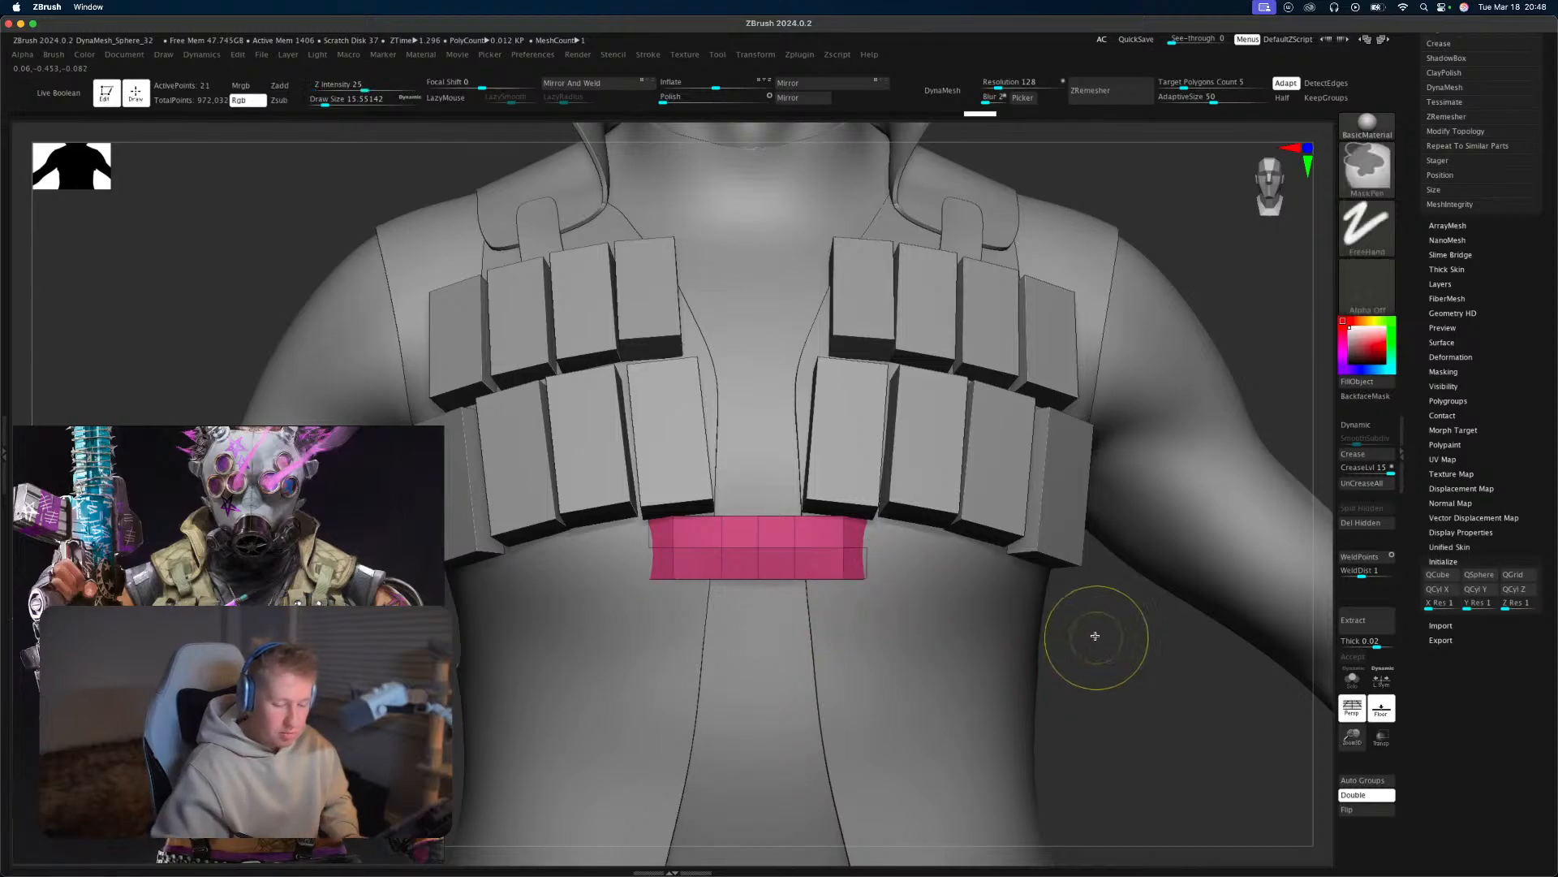
# Mask the strip's side sections and move its centre loop forward, away from the chest.
pyautogui.moveTo(1097, 635)
pyautogui.keyDown('ctrl'); pyautogui.mouseDown()
pyautogui.moveTo(1127, 777)
pyautogui.moveTo(770, 599)
pyautogui.mouseUp(); pyautogui.keyUp('ctrl')
pyautogui.keyDown('ctrl'); pyautogui.click(1108, 667); pyautogui.keyUp('ctrl')
pyautogui.moveTo(1102, 664); pyautogui.dragTo(1086, 507)
pyautogui.press('w')
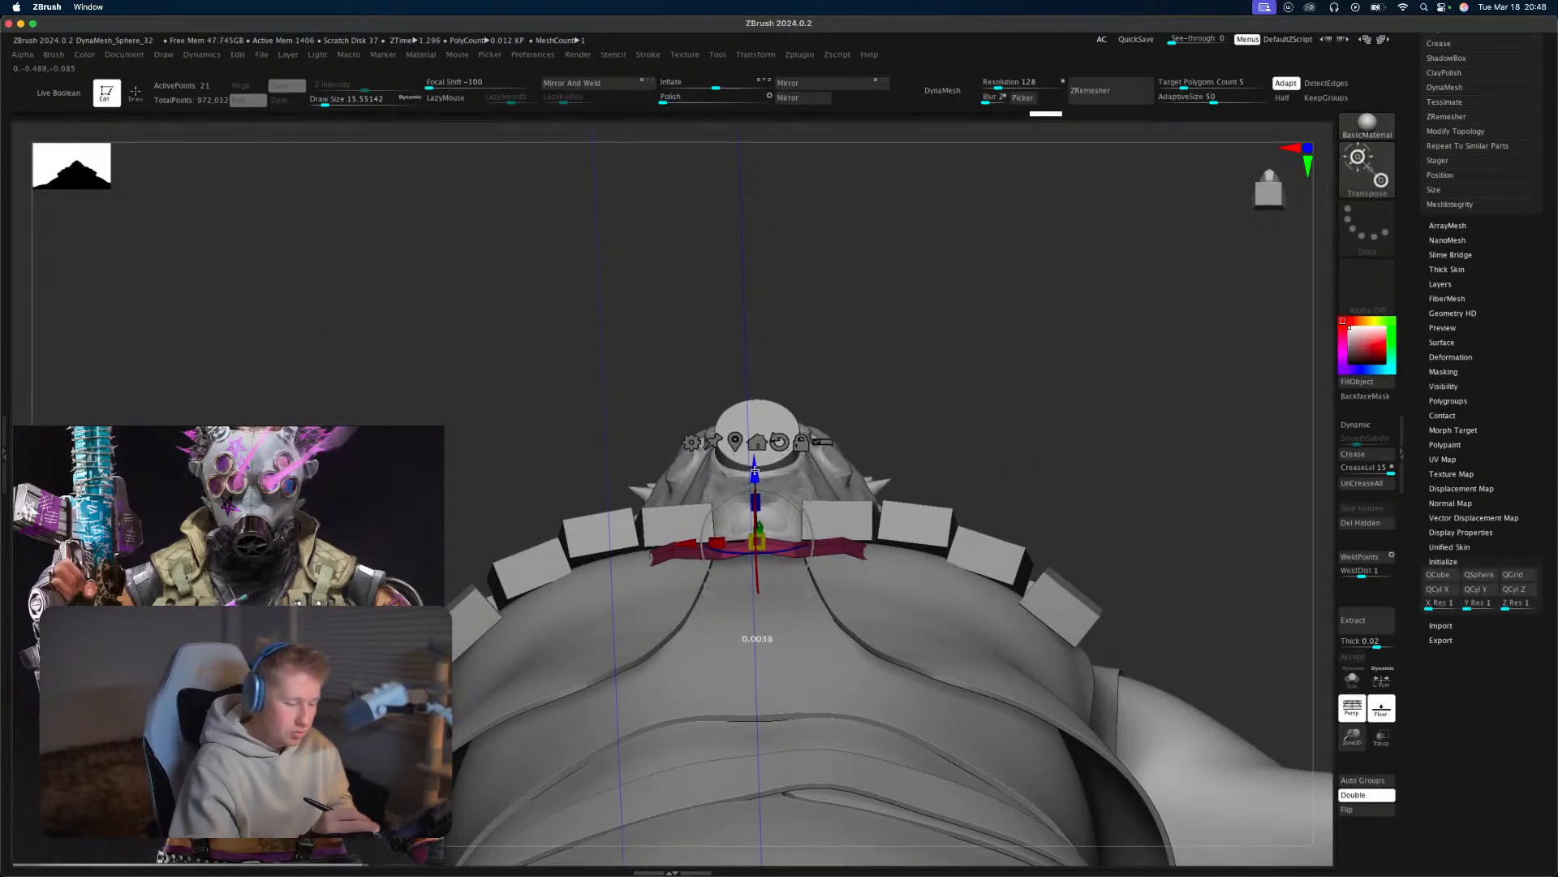
pyautogui.press('q')
# Isolate the strip's outer sections with a mask and push them slightly back toward the vest.
pyautogui.moveTo(904, 366)
pyautogui.keyDown('ctrl'); pyautogui.mouseDown()
pyautogui.moveTo(1010, 487)
pyautogui.moveTo(797, 601)
pyautogui.moveTo(816, 602)
pyautogui.mouseUp(); pyautogui.keyUp('ctrl')
pyautogui.press('w')
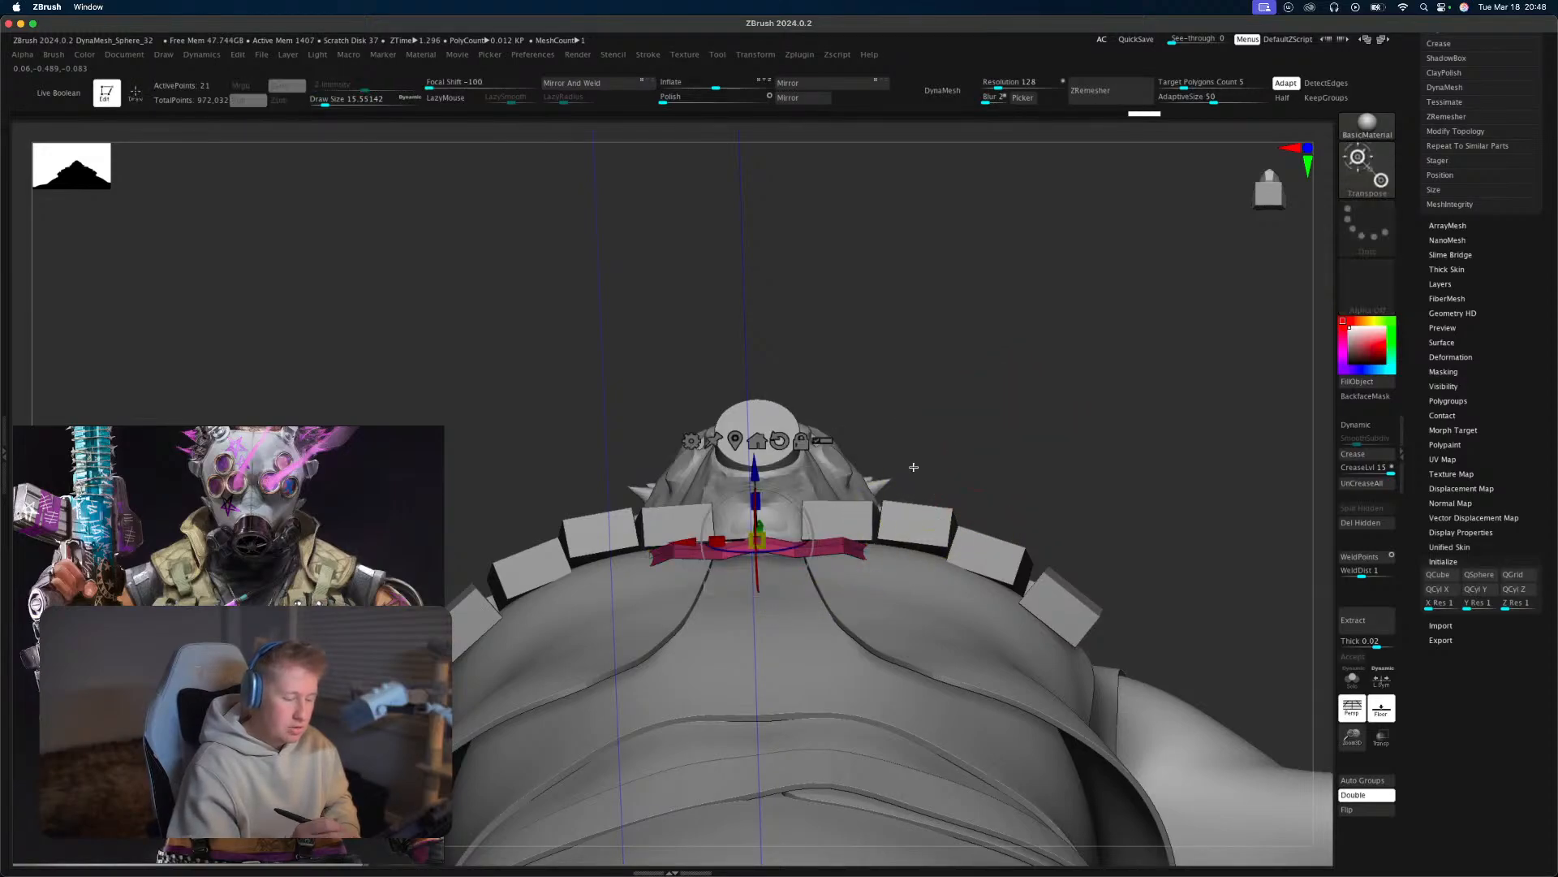
pyautogui.press('q')
pyautogui.moveTo(990, 383)
pyautogui.mouseDown()
pyautogui.moveTo(987, 352)
pyautogui.moveTo(984, 363)
pyautogui.mouseUp()
pyautogui.moveTo(716, 428)
pyautogui.keyDown('ctrl'); pyautogui.mouseDown()
pyautogui.moveTo(804, 562)
pyautogui.moveTo(777, 557)
pyautogui.mouseUp(); pyautogui.keyUp('ctrl')
pyautogui.press('w')
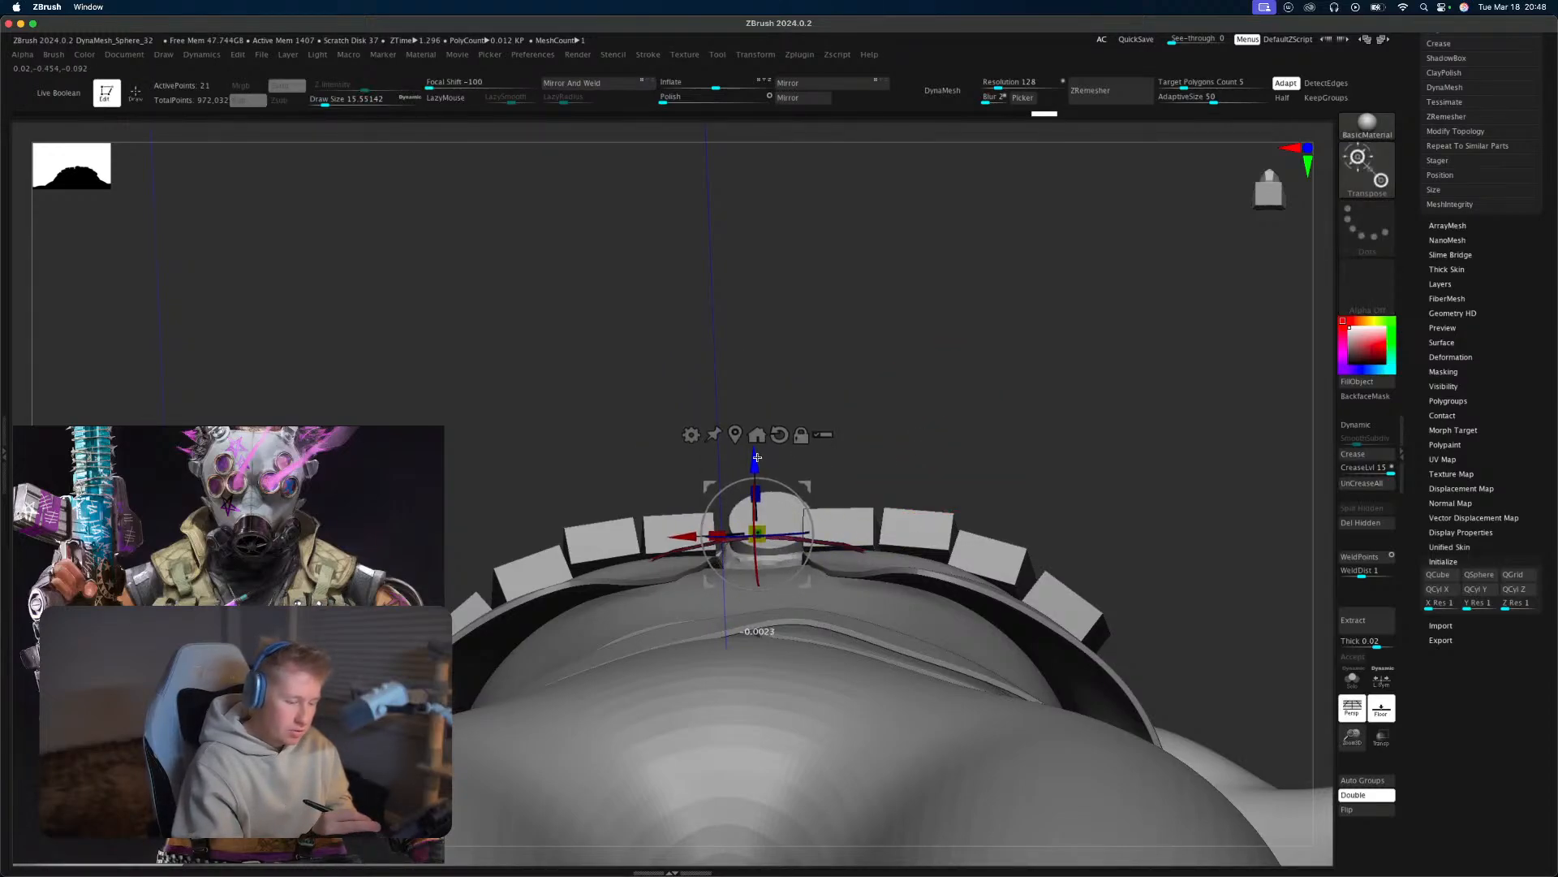
pyautogui.press('q')
# Mask a wider central area of the strip and push only its ends back to follow the chest's curve.
pyautogui.keyDown('ctrl'); pyautogui.moveTo(708, 412); pyautogui.dragTo(802, 568); pyautogui.keyUp('ctrl')
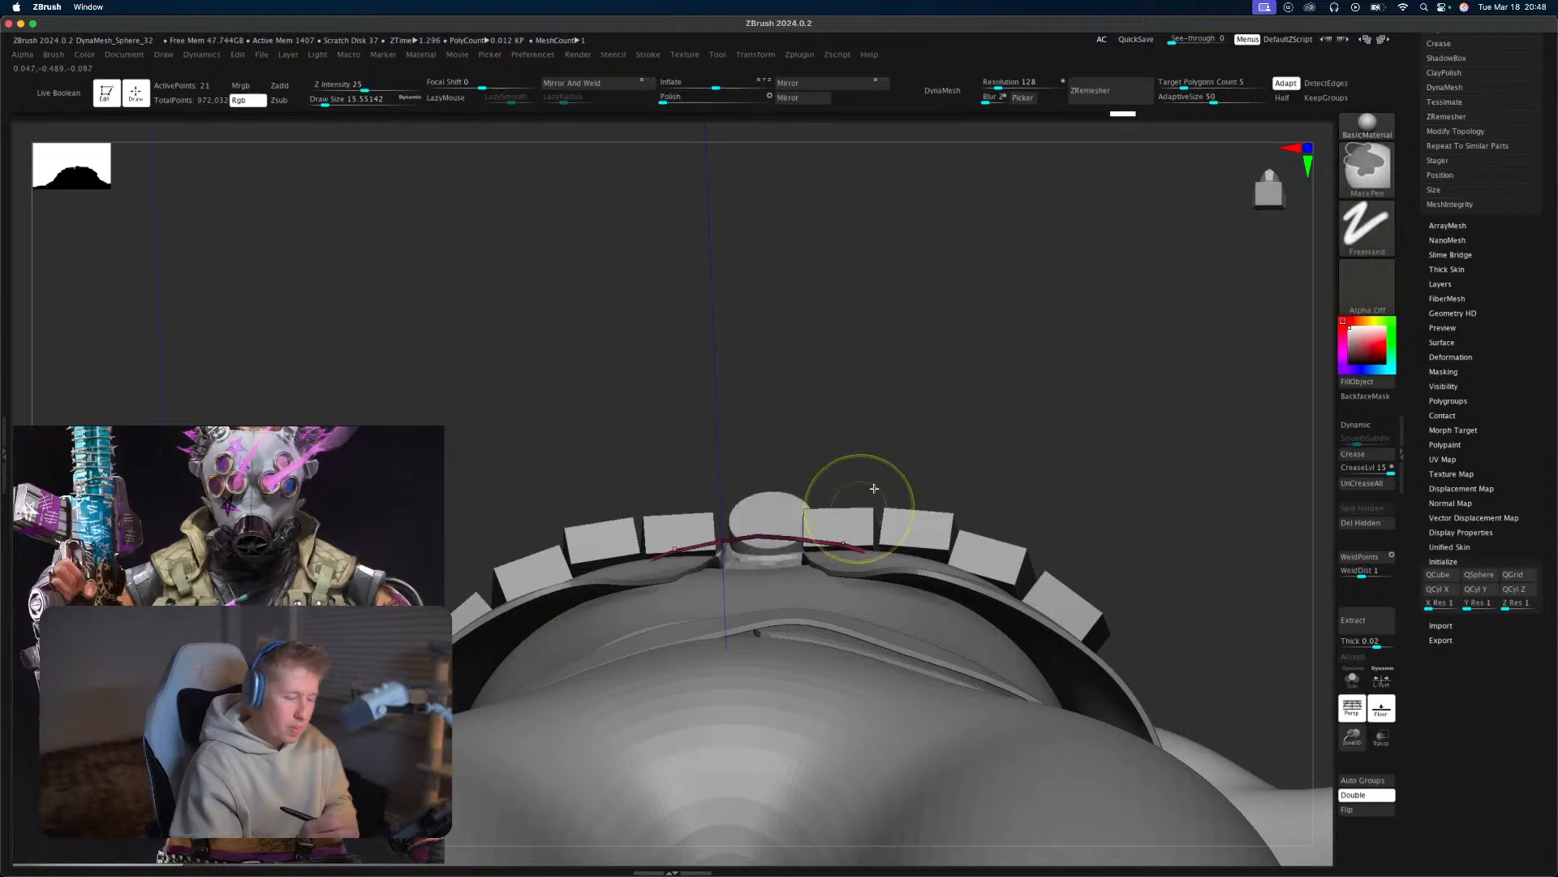
pyautogui.press('w')
pyautogui.moveTo(753, 466); pyautogui.dragTo(754, 468)
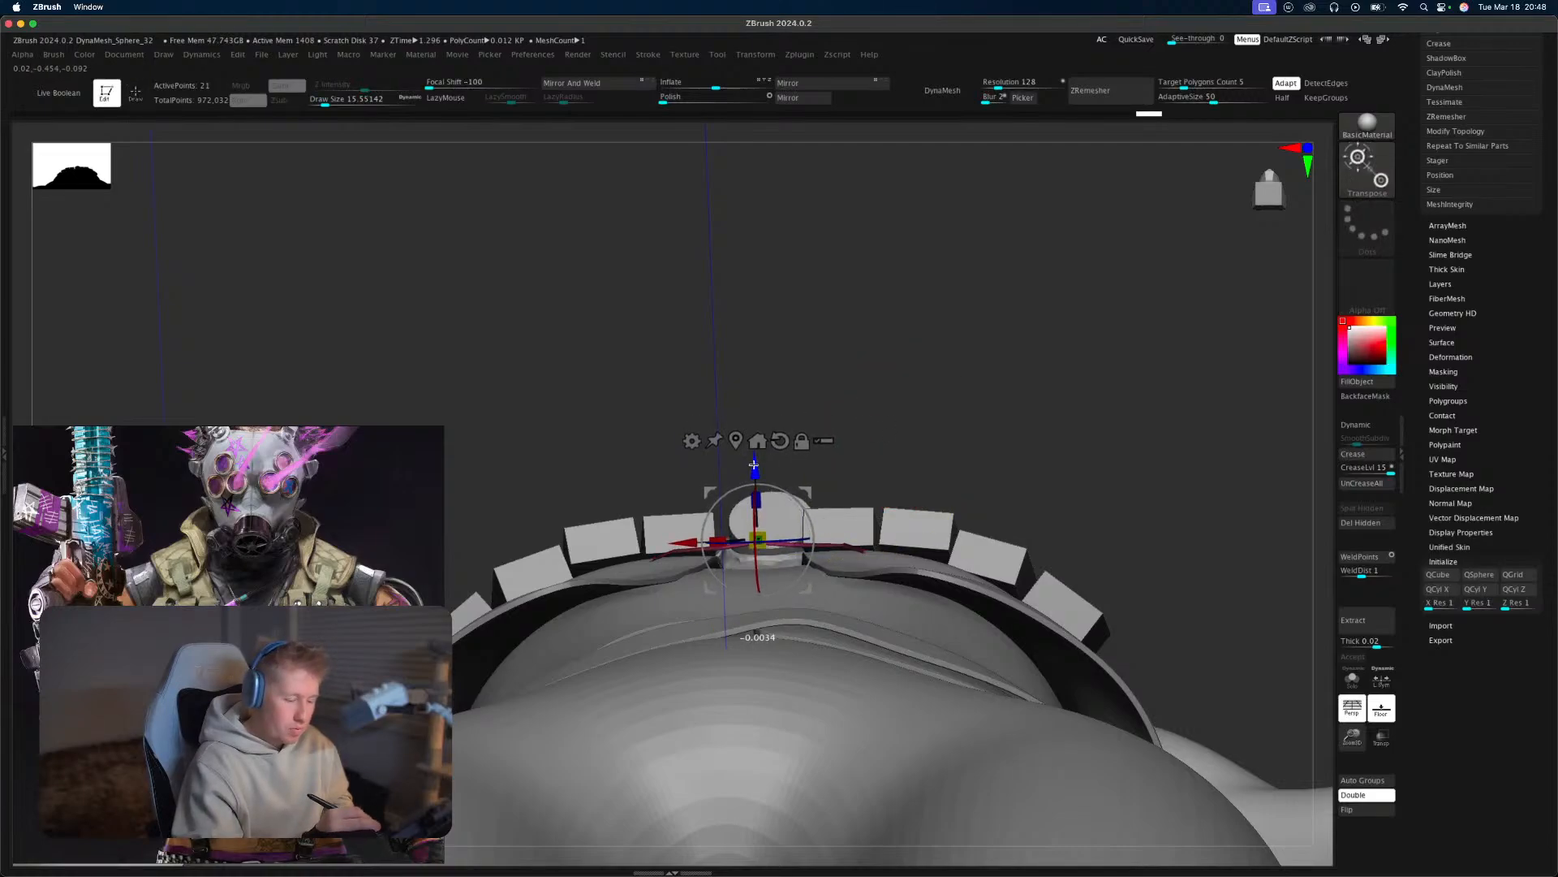
pyautogui.press('q')
# Set the strip's crease level to 2 and turn on dynamic subdivision.
pyautogui.moveTo(904, 352)
pyautogui.mouseDown()
pyautogui.moveTo(1061, 469)
pyautogui.moveTo(1065, 649)
pyautogui.moveTo(1031, 527)
pyautogui.mouseUp()
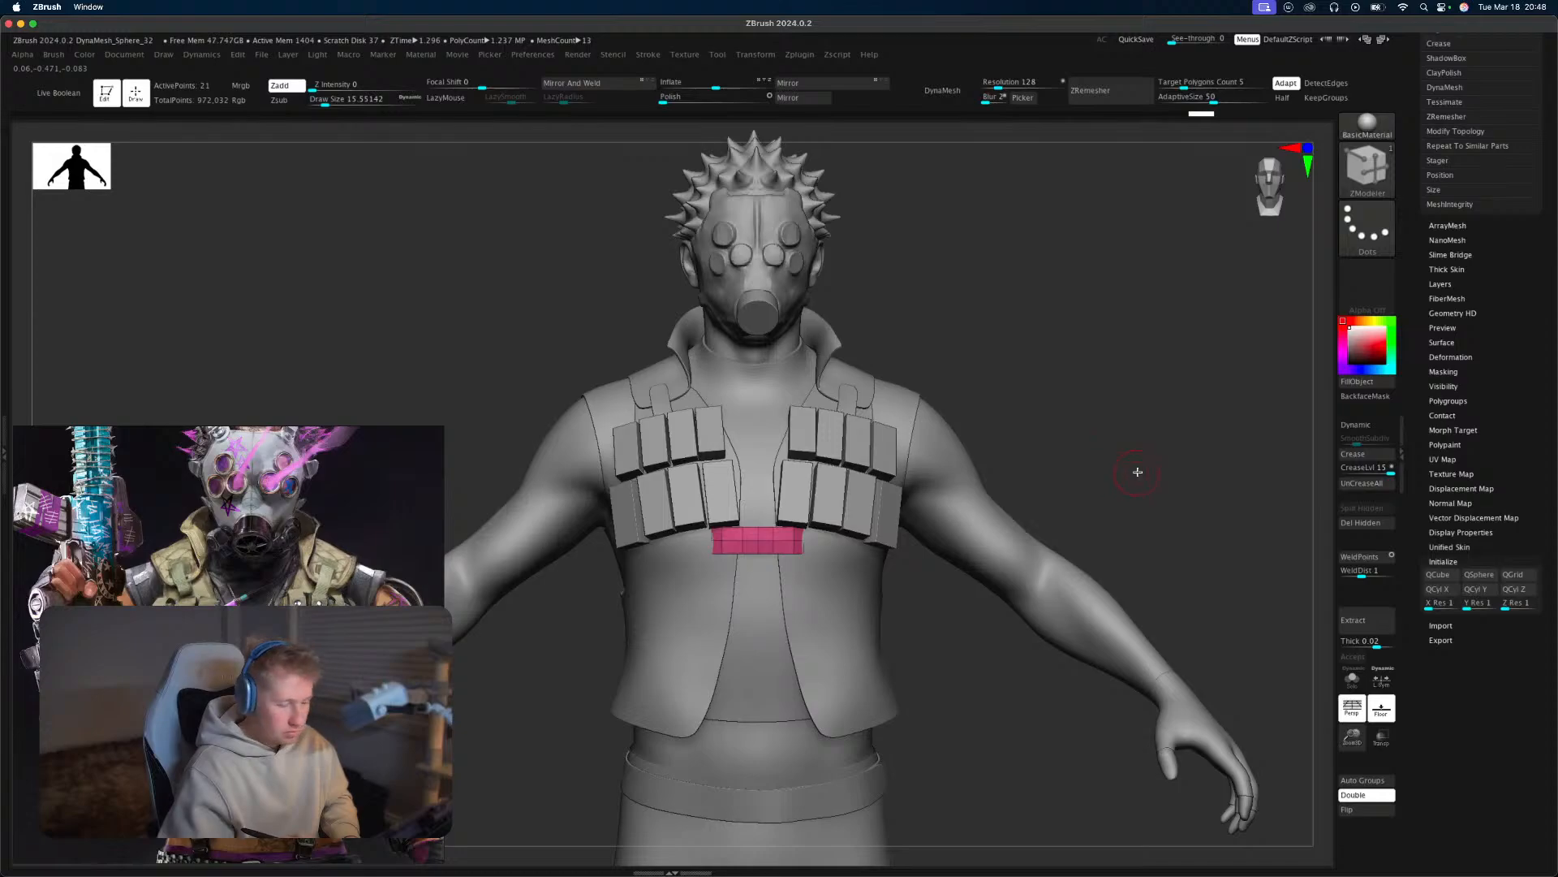
pyautogui.moveTo(1137, 471); pyautogui.dragTo(1155, 442)
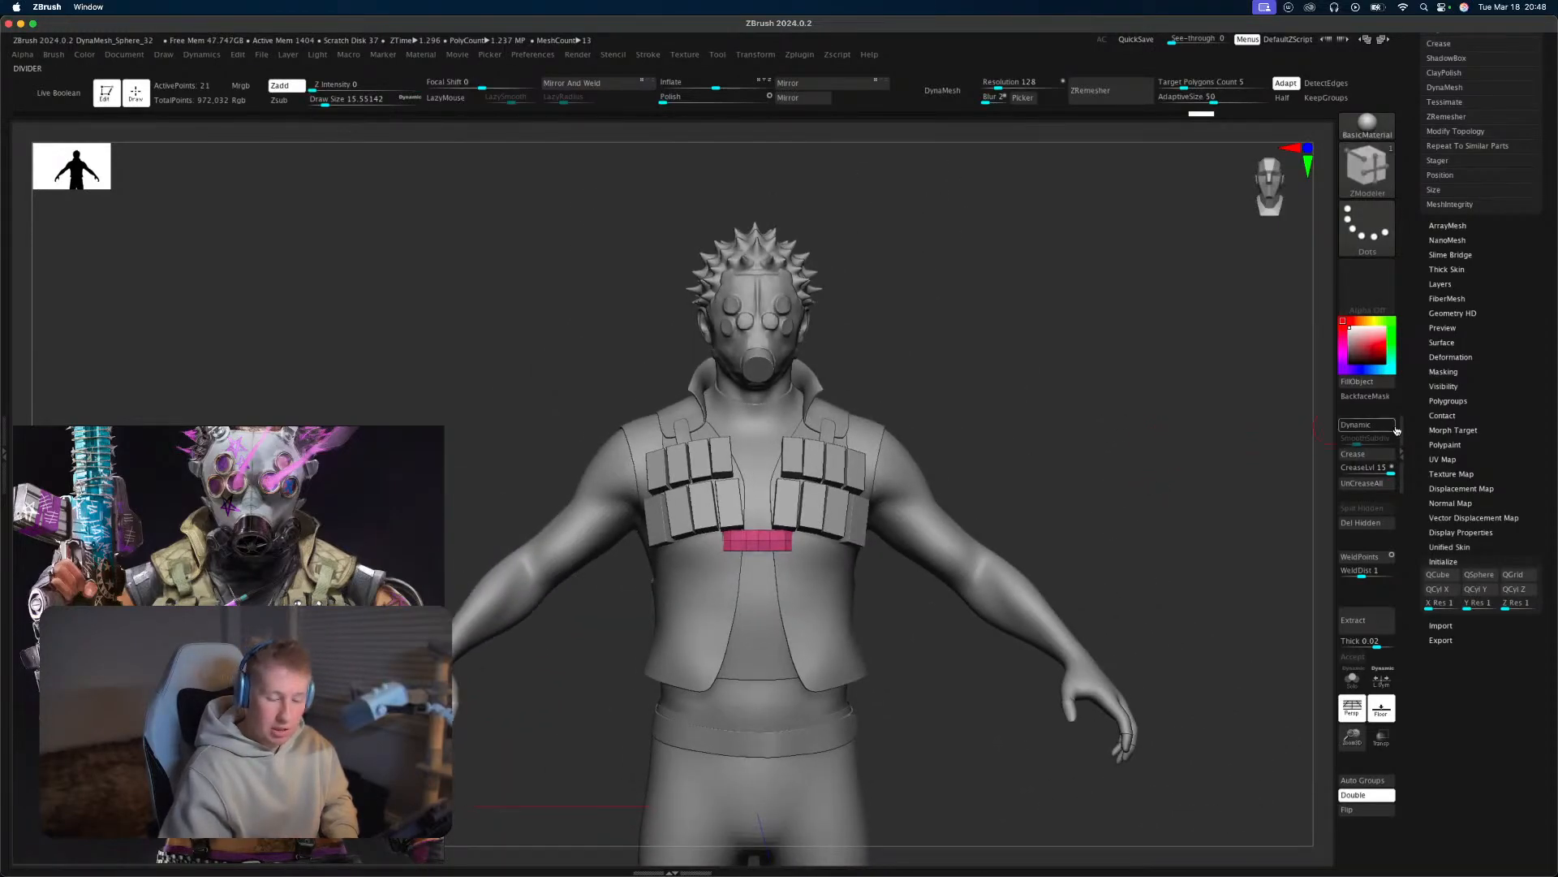
pyautogui.press('Return')
pyautogui.click(1350, 472)
pyautogui.write('2')
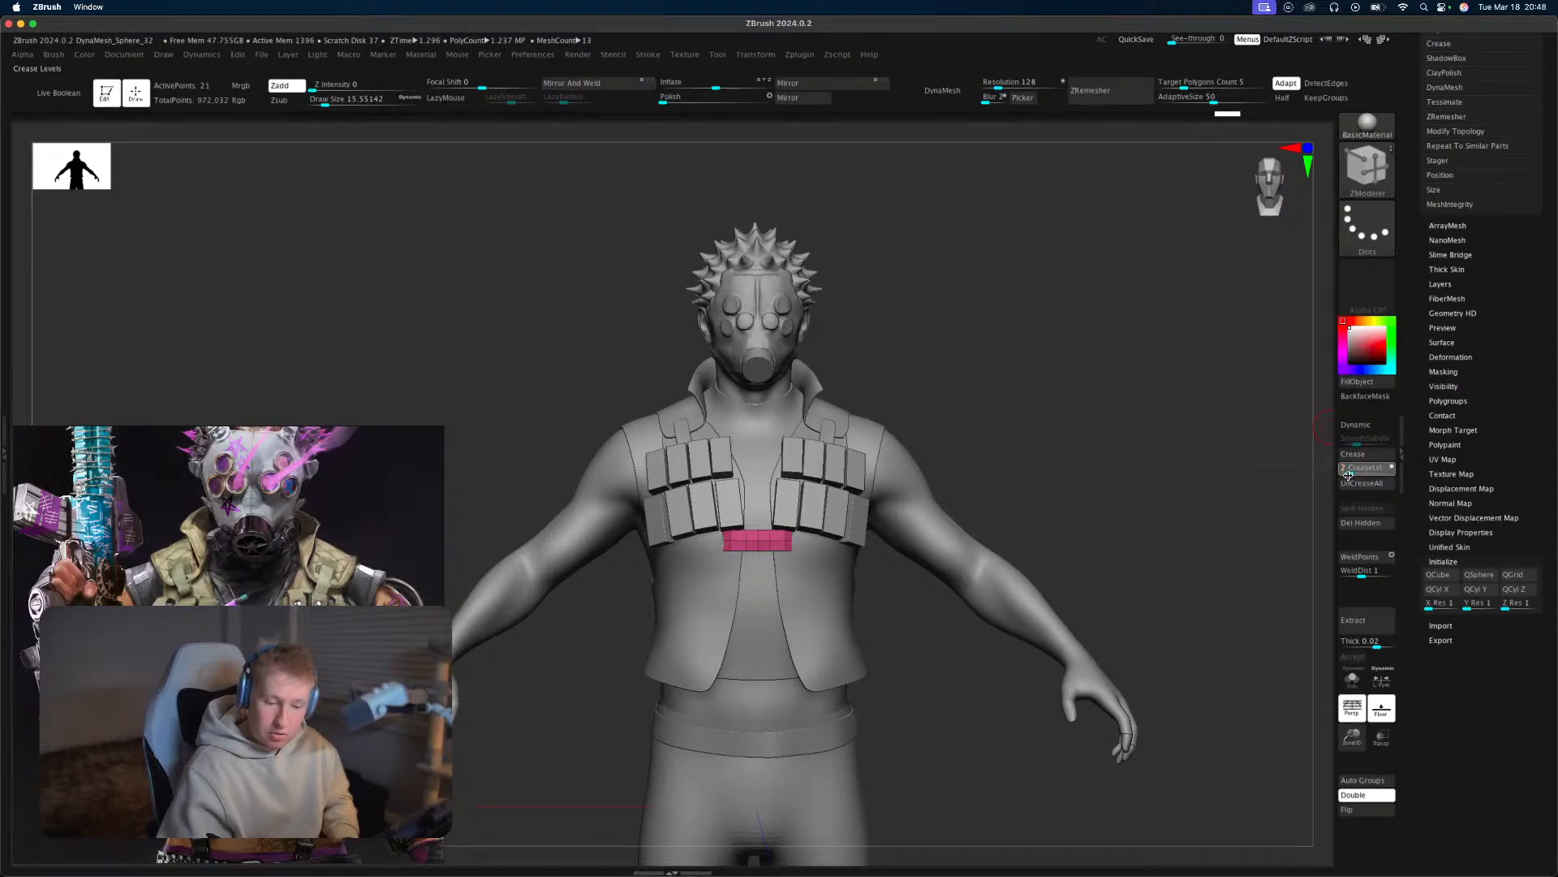
pyautogui.press('Return')
pyautogui.click(1393, 421)
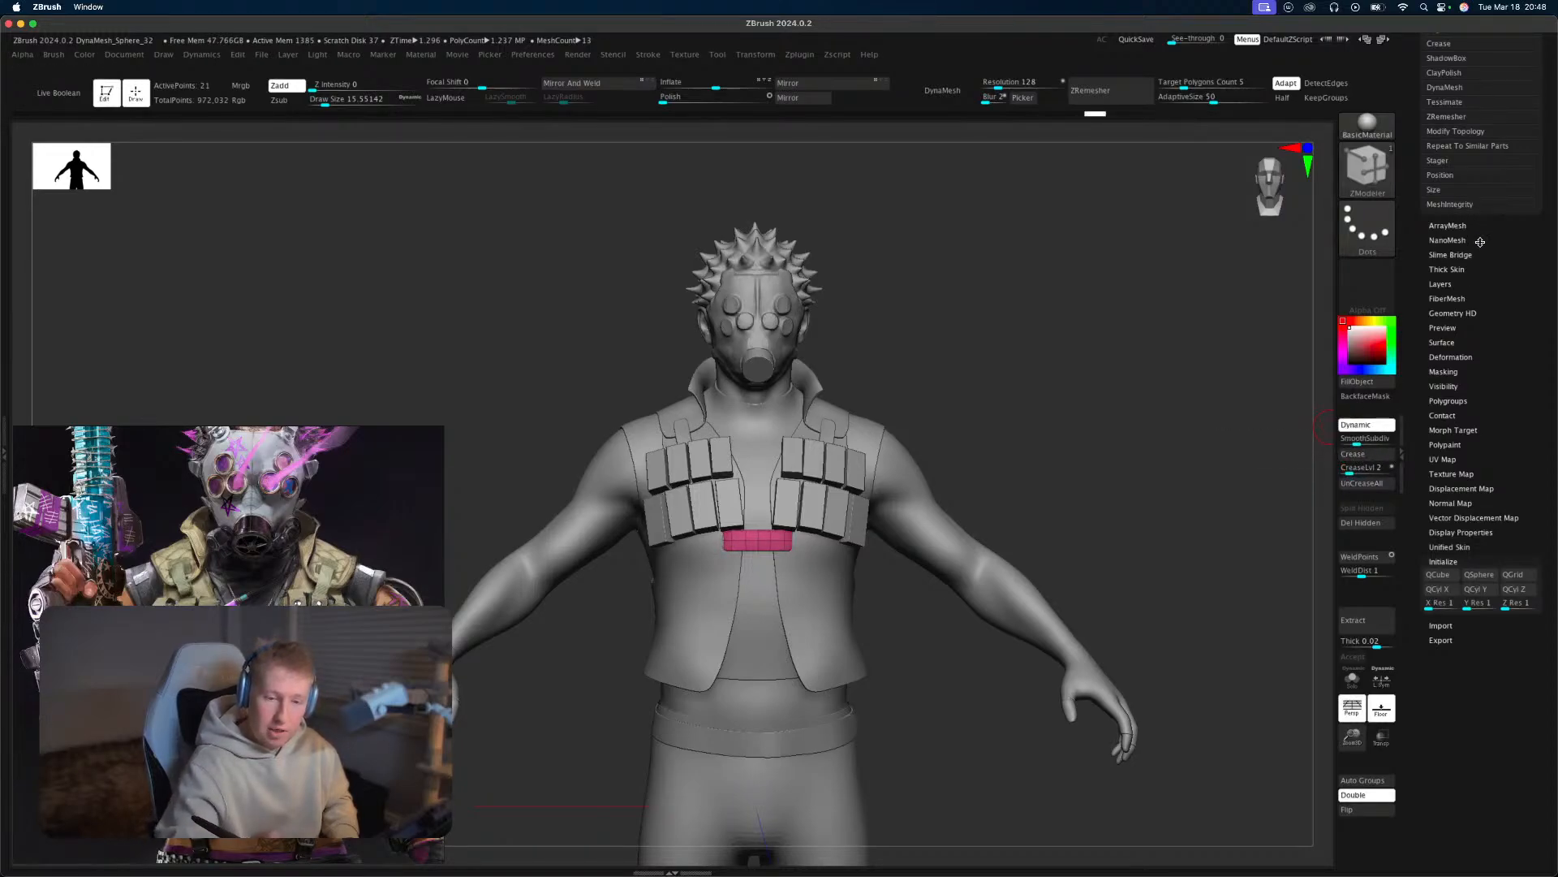
# Give the strip a dynamic subdivision thickness of 0.00114.
pyautogui.scroll(10, 1480, 241)
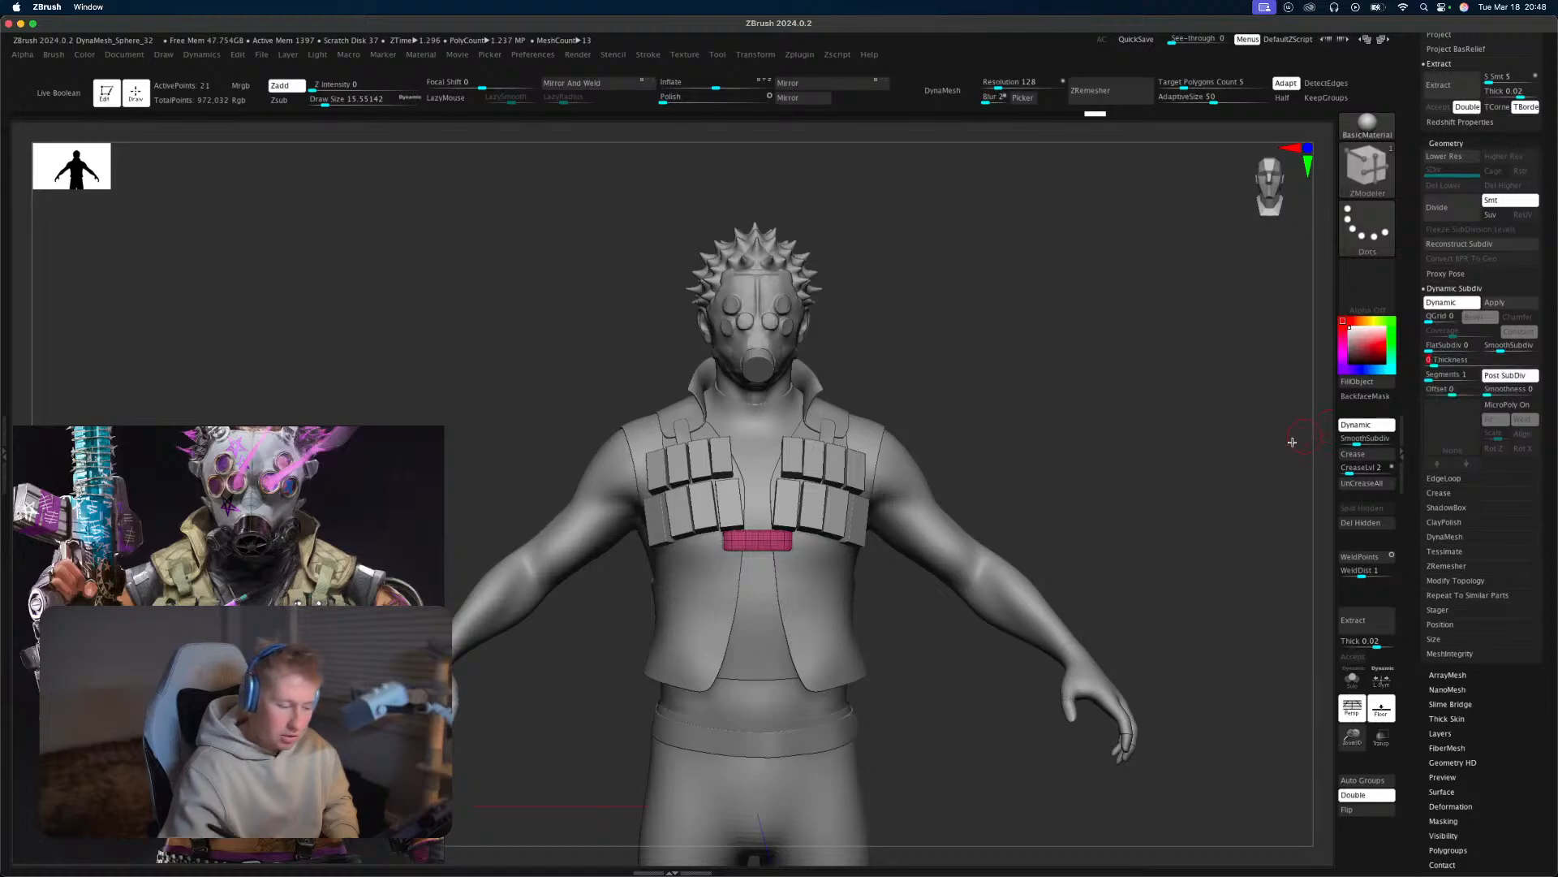
pyautogui.moveTo(1292, 442); pyautogui.dragTo(1254, 563)
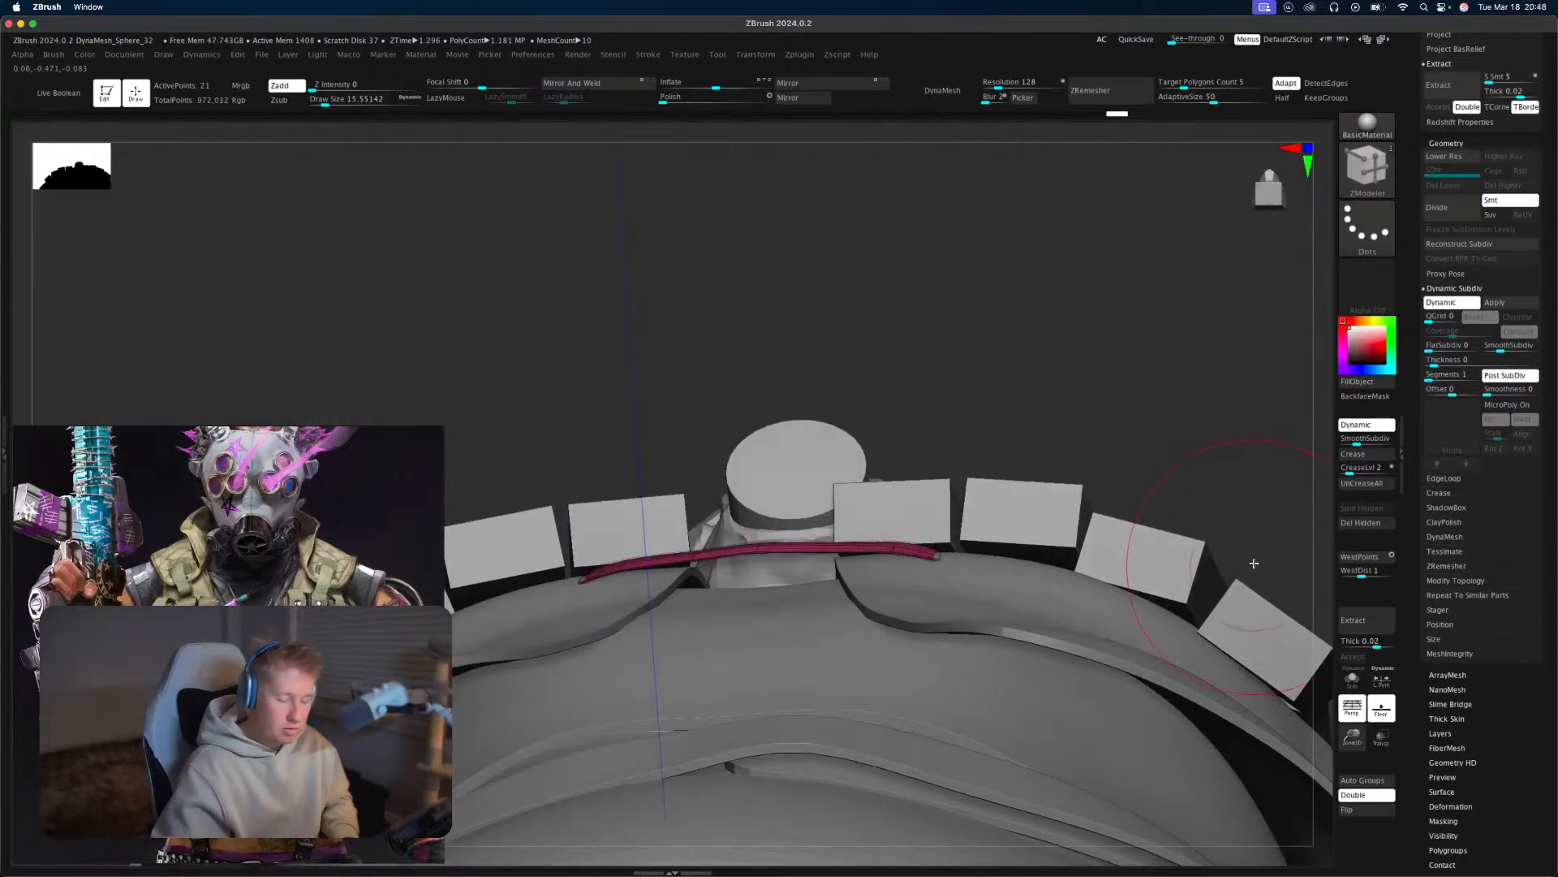
pyautogui.moveTo(1439, 362); pyautogui.dragTo(1448, 362)
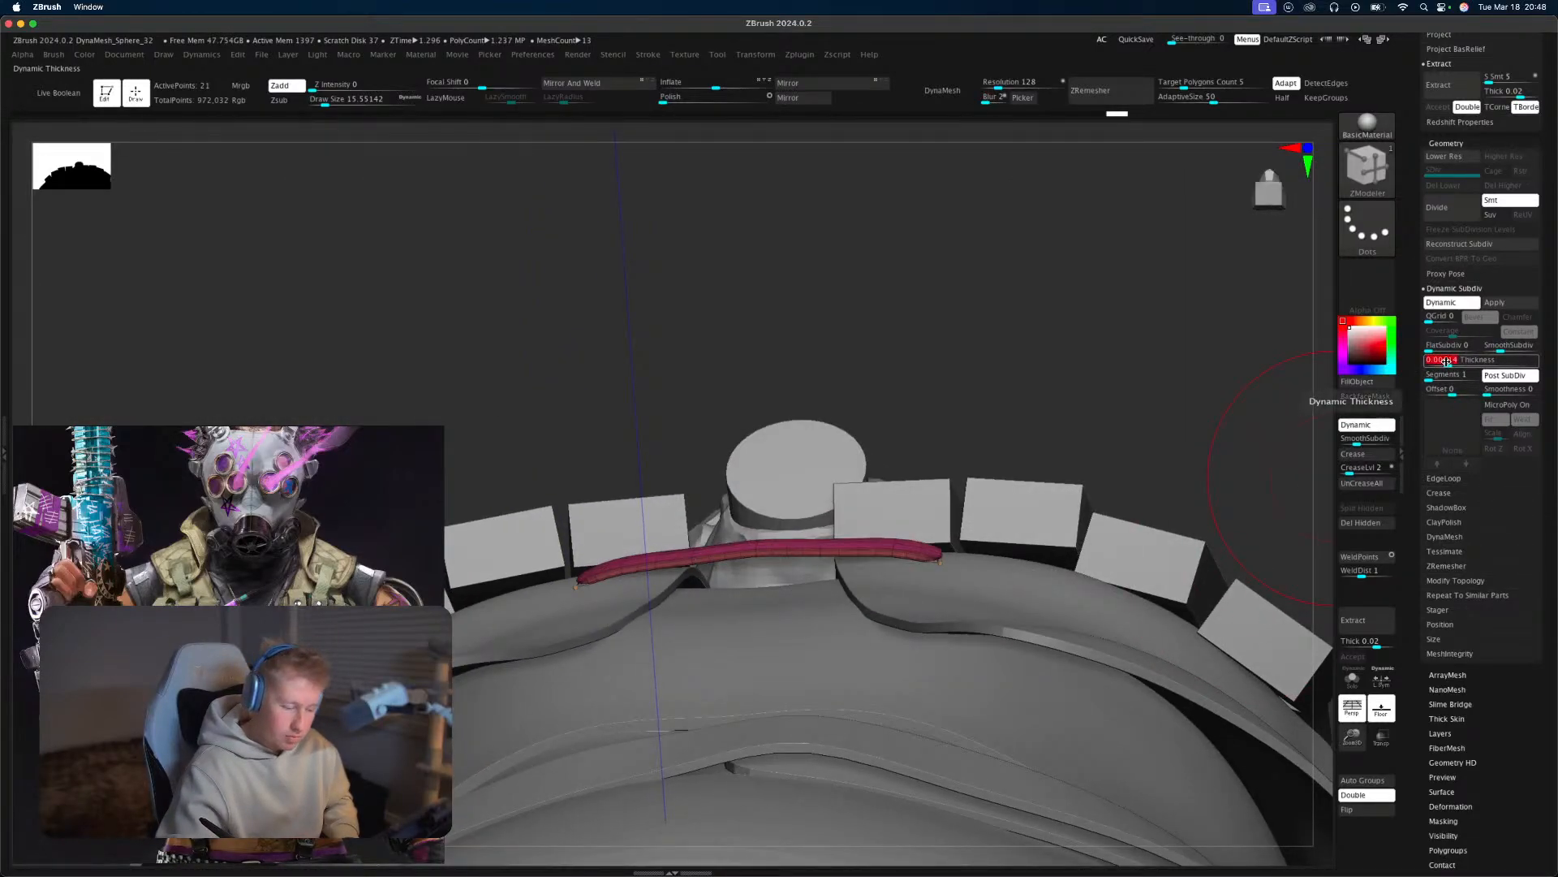
pyautogui.moveTo(1169, 382); pyautogui.dragTo(1037, 413)
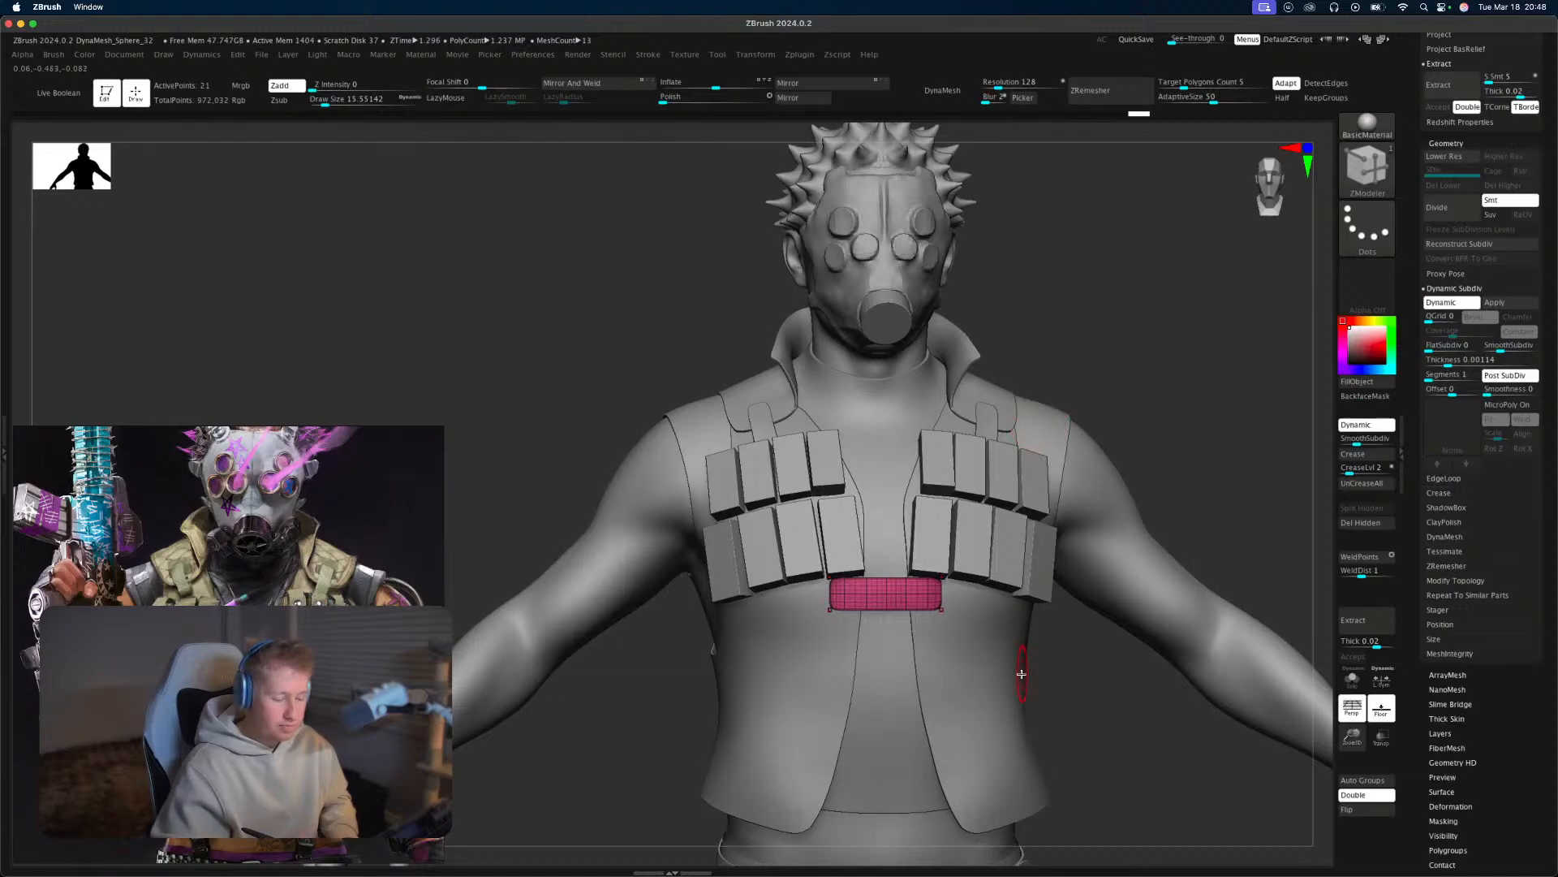
# Turn off the polyframe display and scale the strip's height down slightly.
pyautogui.hotkey('shift', 'f')
pyautogui.keyDown('alt'); pyautogui.moveTo(1092, 700); pyautogui.dragTo(1210, 625); pyautogui.keyUp('alt')
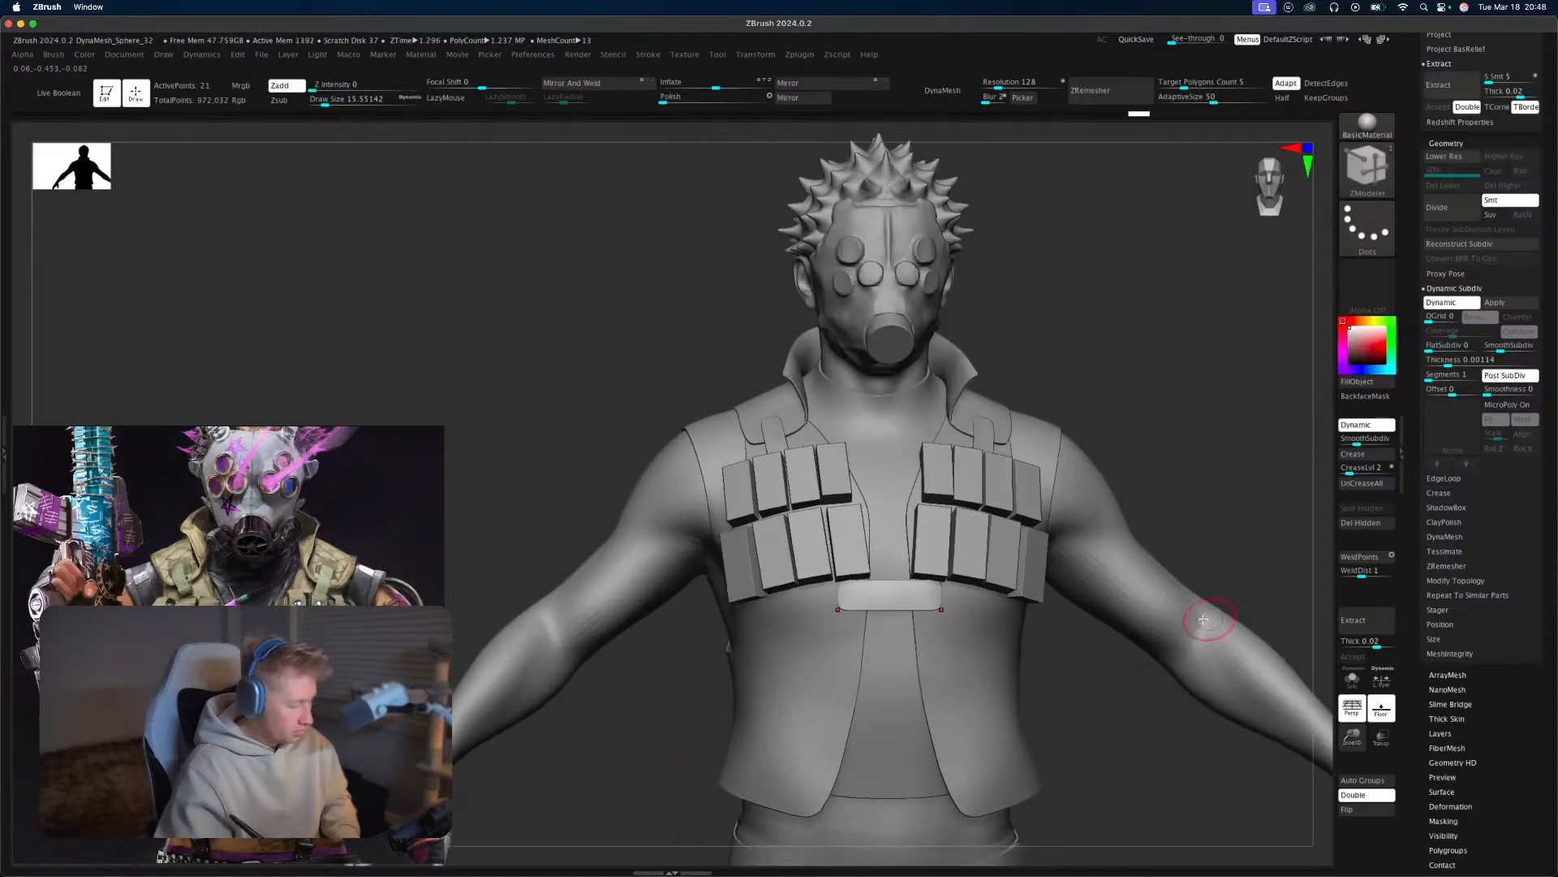
pyautogui.press('w')
pyautogui.moveTo(892, 553); pyautogui.dragTo(893, 558)
pyautogui.press('q')
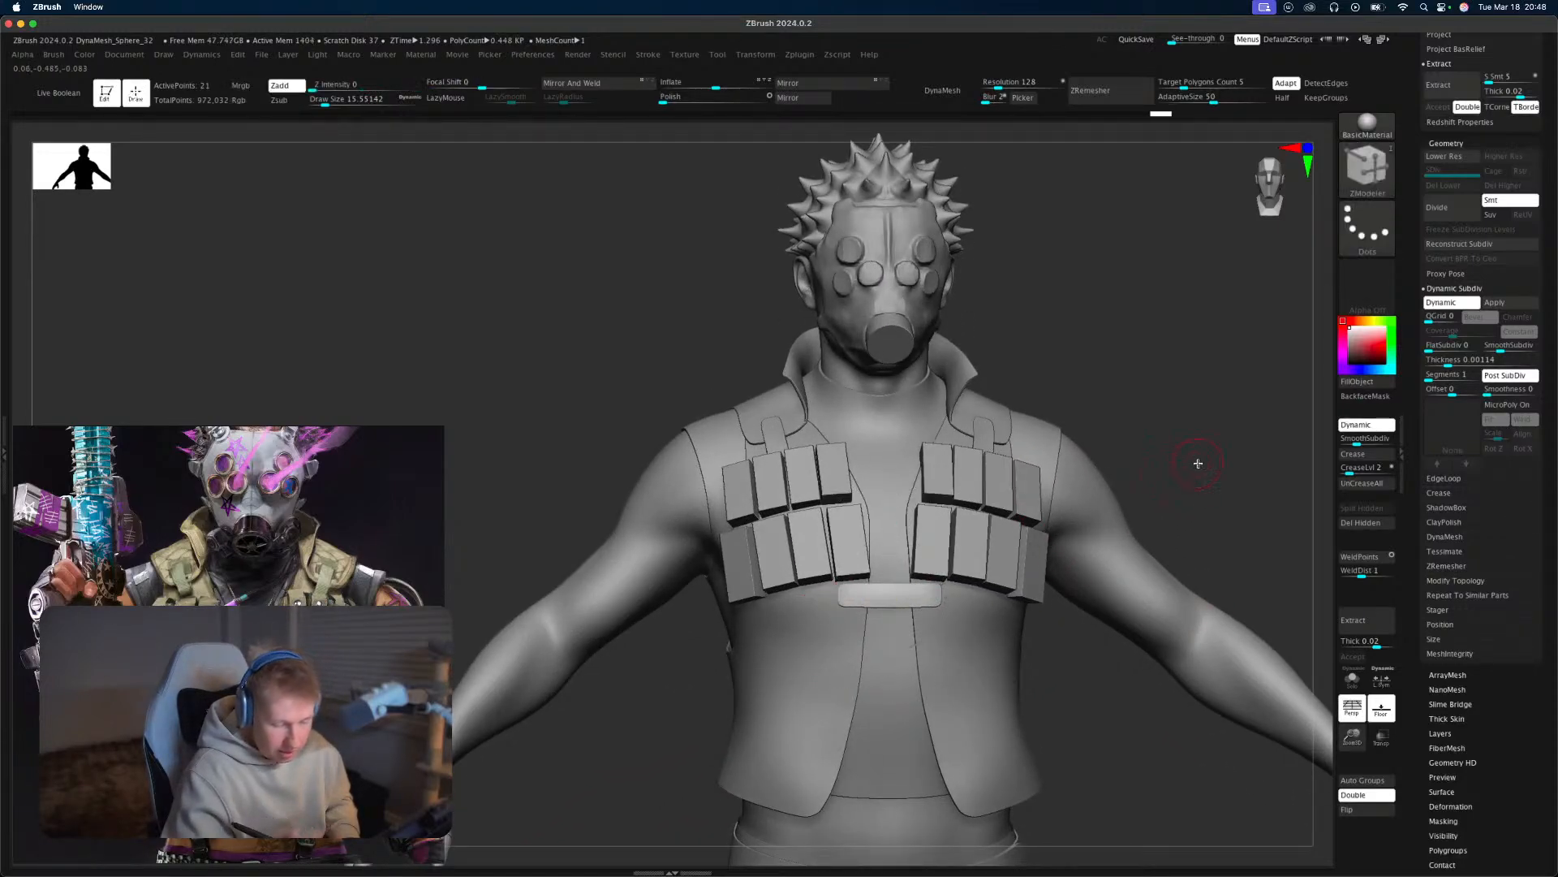
# Duplicate the strap and place the copy lower across the vest opening, at about waist height.
pyautogui.moveTo(1196, 462)
pyautogui.mouseDown()
pyautogui.moveTo(1137, 442)
pyautogui.moveTo(1173, 357)
pyautogui.mouseUp()
pyautogui.press('w')
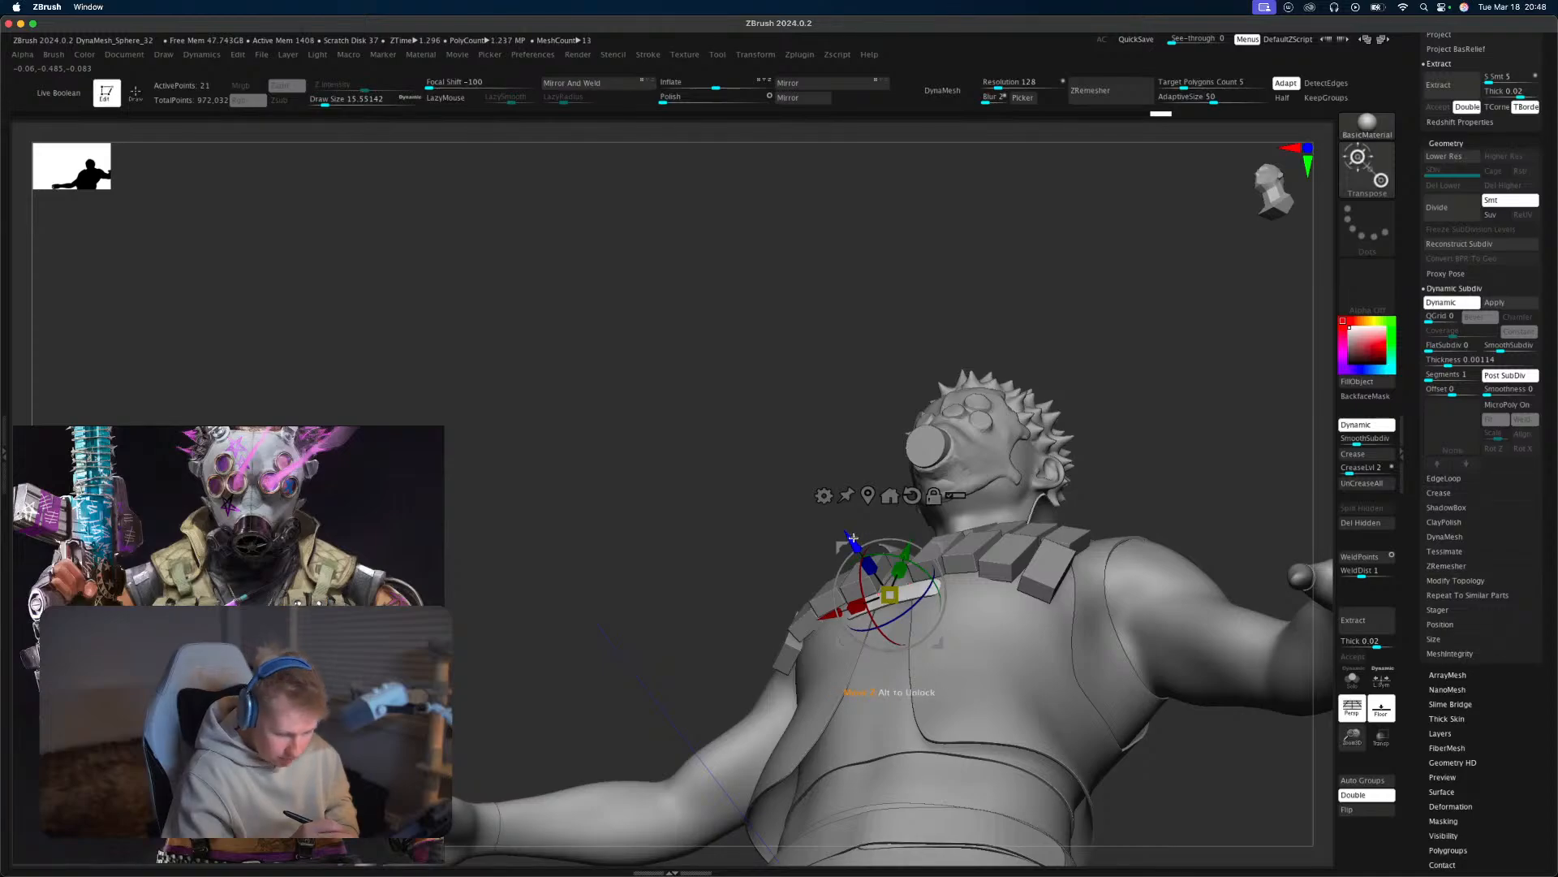
pyautogui.press('q')
pyautogui.moveTo(1157, 453)
pyautogui.mouseDown()
pyautogui.moveTo(1127, 396)
pyautogui.moveTo(1158, 498)
pyautogui.moveTo(1141, 440)
pyautogui.moveTo(1147, 451)
pyautogui.moveTo(1099, 442)
pyautogui.mouseUp()
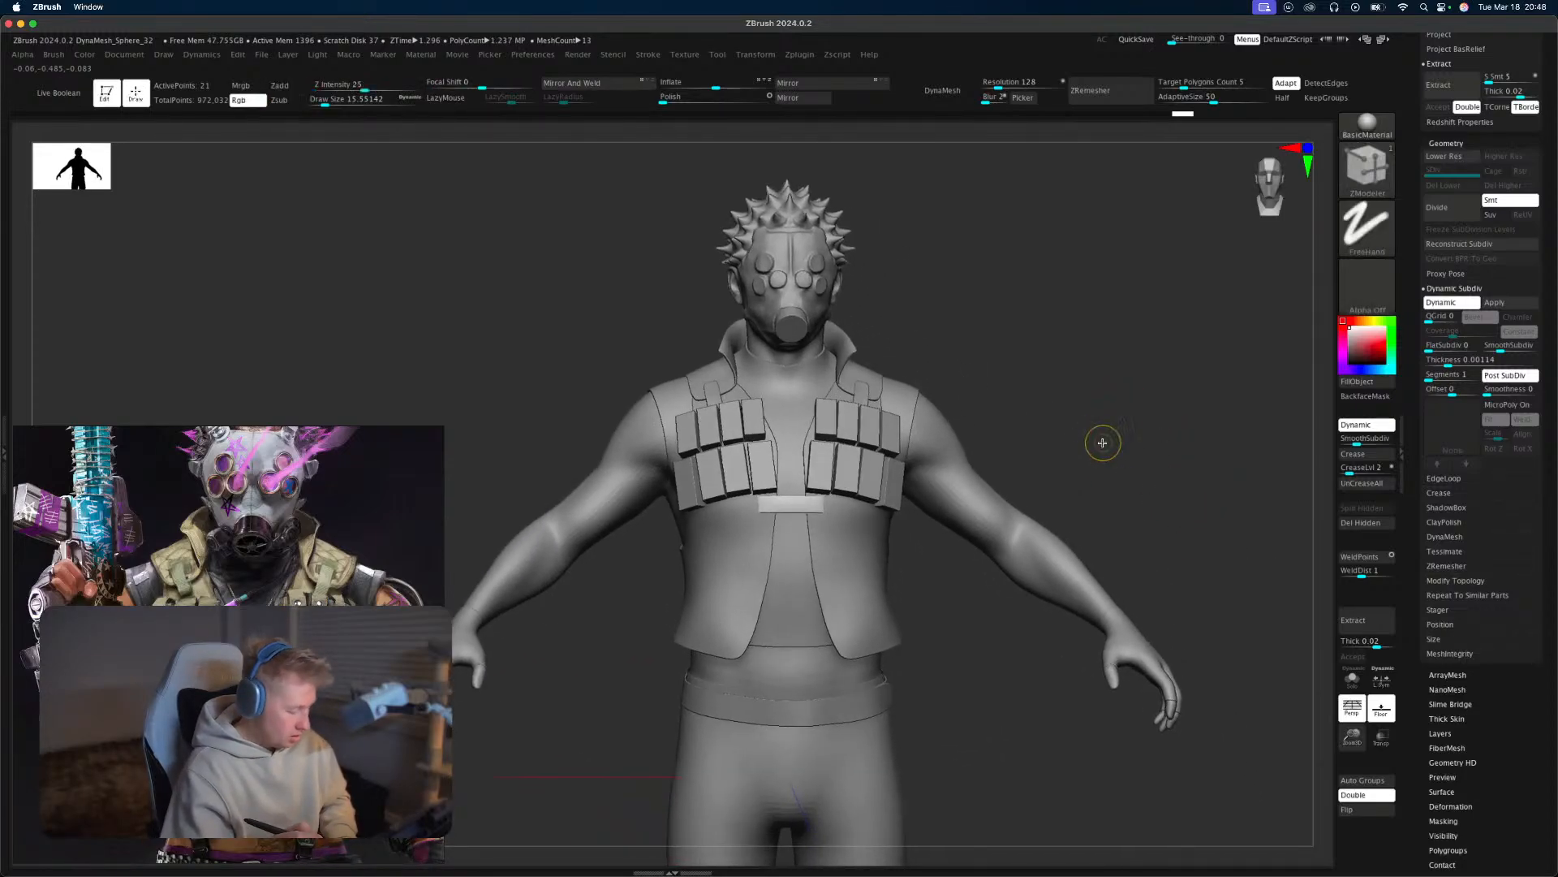
pyautogui.press('w')
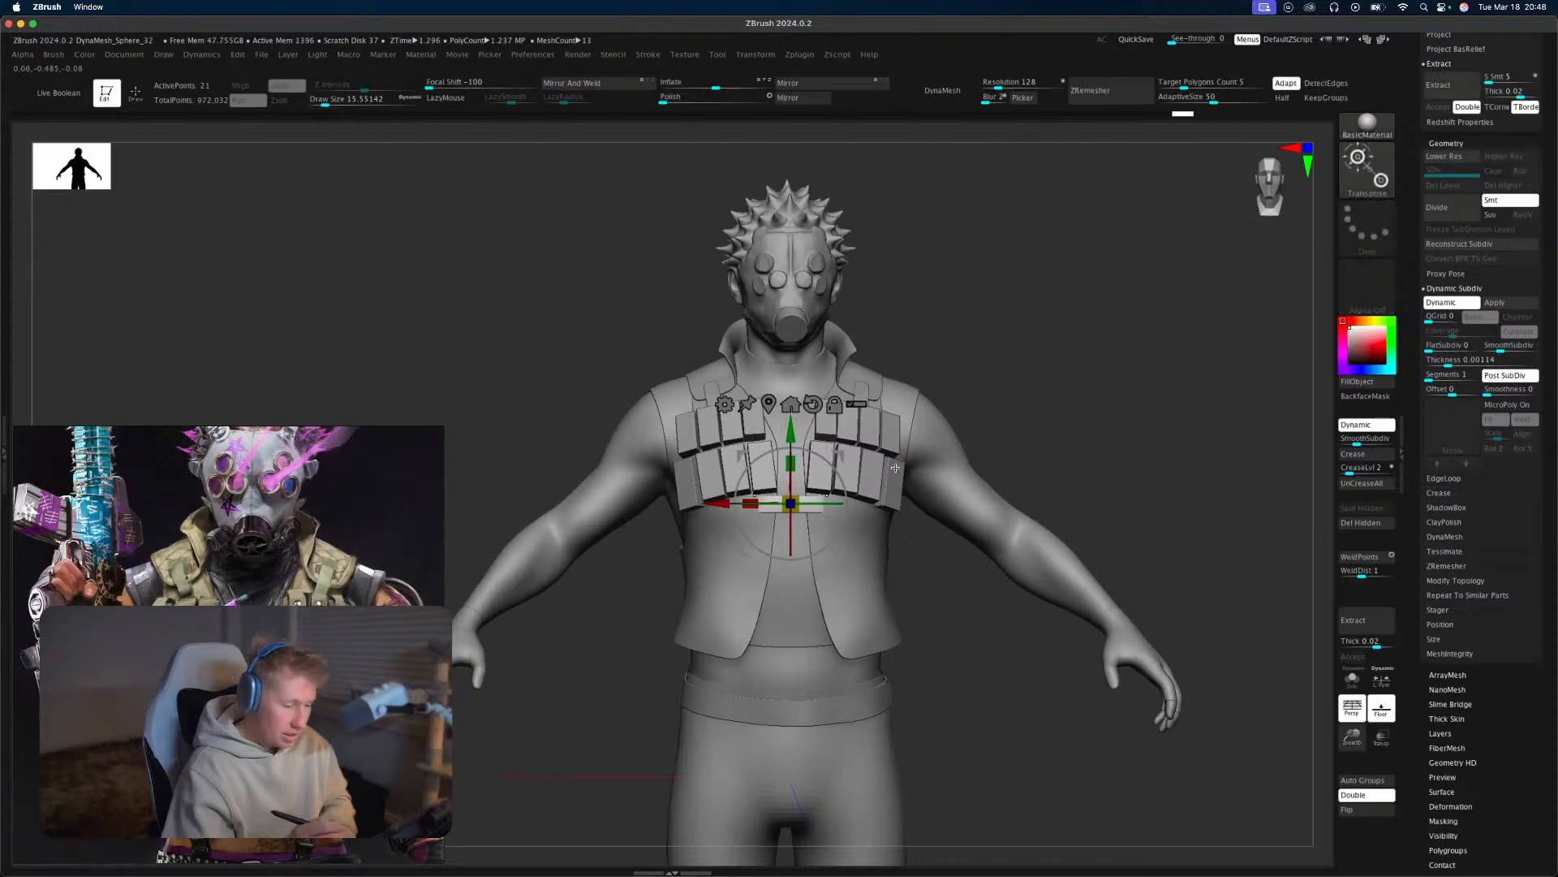
pyautogui.keyDown('alt'); pyautogui.moveTo(802, 430); pyautogui.dragTo(803, 510); pyautogui.keyUp('alt')
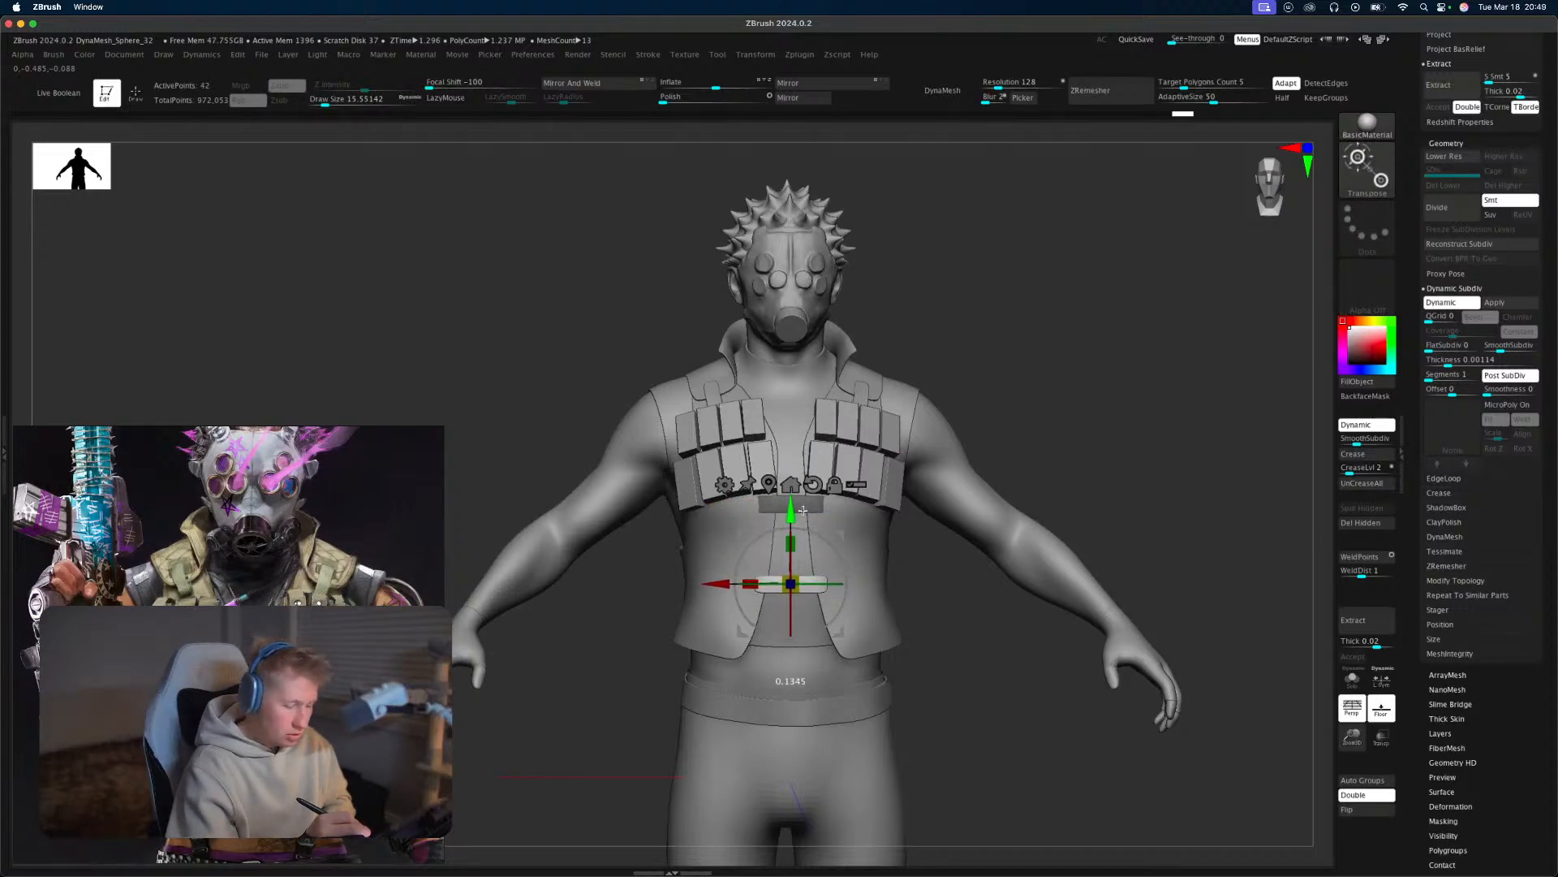
pyautogui.moveTo(978, 650); pyautogui.dragTo(901, 625)
pyautogui.moveTo(791, 511); pyautogui.dragTo(791, 515)
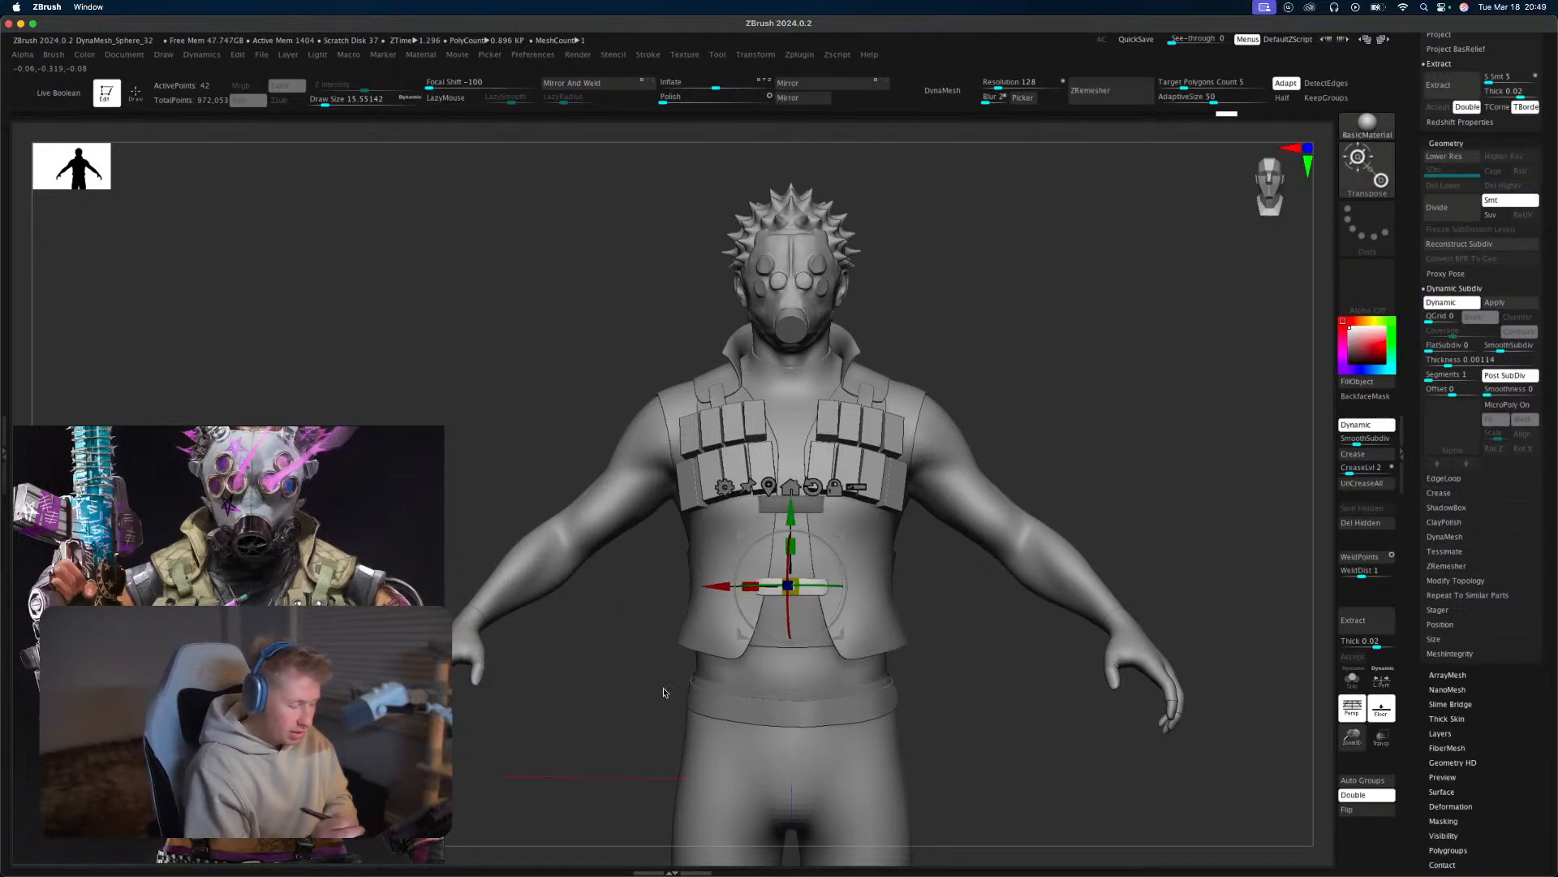
# Examine the placement of both straps across the vest opening from close up and from other angles.
pyautogui.press('q')
pyautogui.keyDown('alt'); pyautogui.moveTo(950, 676); pyautogui.dragTo(878, 598); pyautogui.keyUp('alt')
pyautogui.press('w')
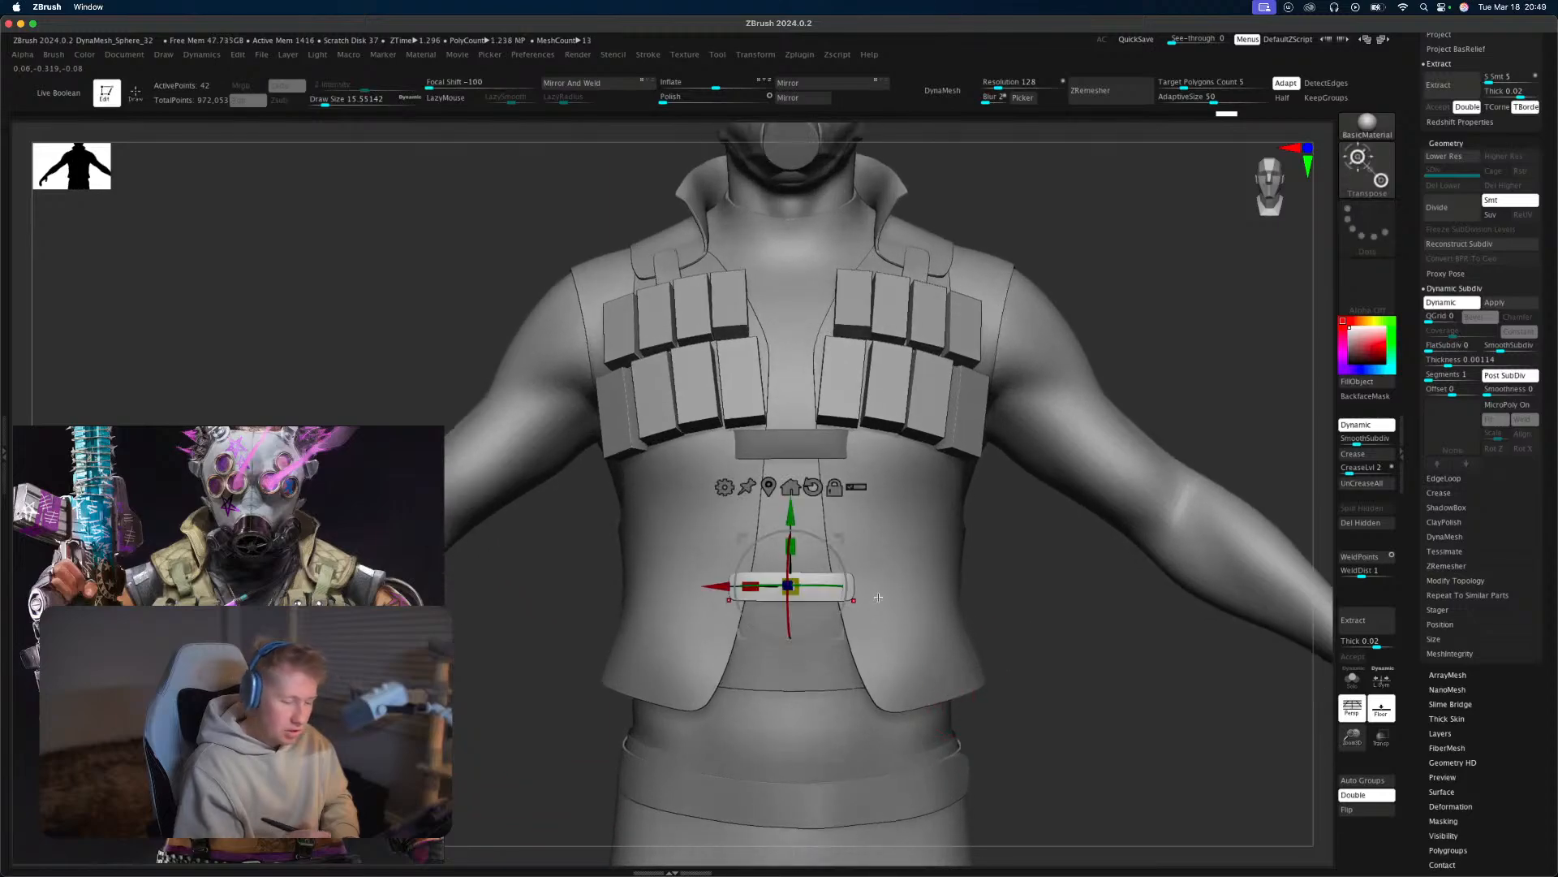
pyautogui.press('q')
pyautogui.moveTo(1051, 633)
pyautogui.mouseDown()
pyautogui.moveTo(1074, 490)
pyautogui.moveTo(961, 527)
pyautogui.moveTo(988, 455)
pyautogui.moveTo(1020, 449)
pyautogui.moveTo(999, 431)
pyautogui.moveTo(1026, 476)
pyautogui.moveTo(987, 539)
pyautogui.mouseUp()
pyautogui.press('w')
pyautogui.press('q')
pyautogui.moveTo(987, 601)
pyautogui.keyDown('alt'); pyautogui.mouseDown()
pyautogui.moveTo(996, 351)
pyautogui.moveTo(1079, 514)
pyautogui.moveTo(1171, 529)
pyautogui.mouseUp(); pyautogui.keyUp('alt')
pyautogui.moveTo(1183, 433)
pyautogui.keyDown('shift'); pyautogui.mouseDown()
pyautogui.moveTo(1176, 633)
pyautogui.moveTo(1207, 689)
pyautogui.moveTo(1250, 598)
pyautogui.moveTo(1186, 596)
pyautogui.moveTo(1169, 779)
pyautogui.moveTo(1012, 685)
pyautogui.moveTo(998, 775)
pyautogui.mouseUp(); pyautogui.keyUp('shift')
# Select the vest and reshape its lower front hem with a large Move Topological brush, adjusting the brush size between strokes.
pyautogui.keyDown('alt'); pyautogui.click(871, 663); pyautogui.keyUp('alt')
pyautogui.press('b')
pyautogui.press('m')
pyautogui.press('t')
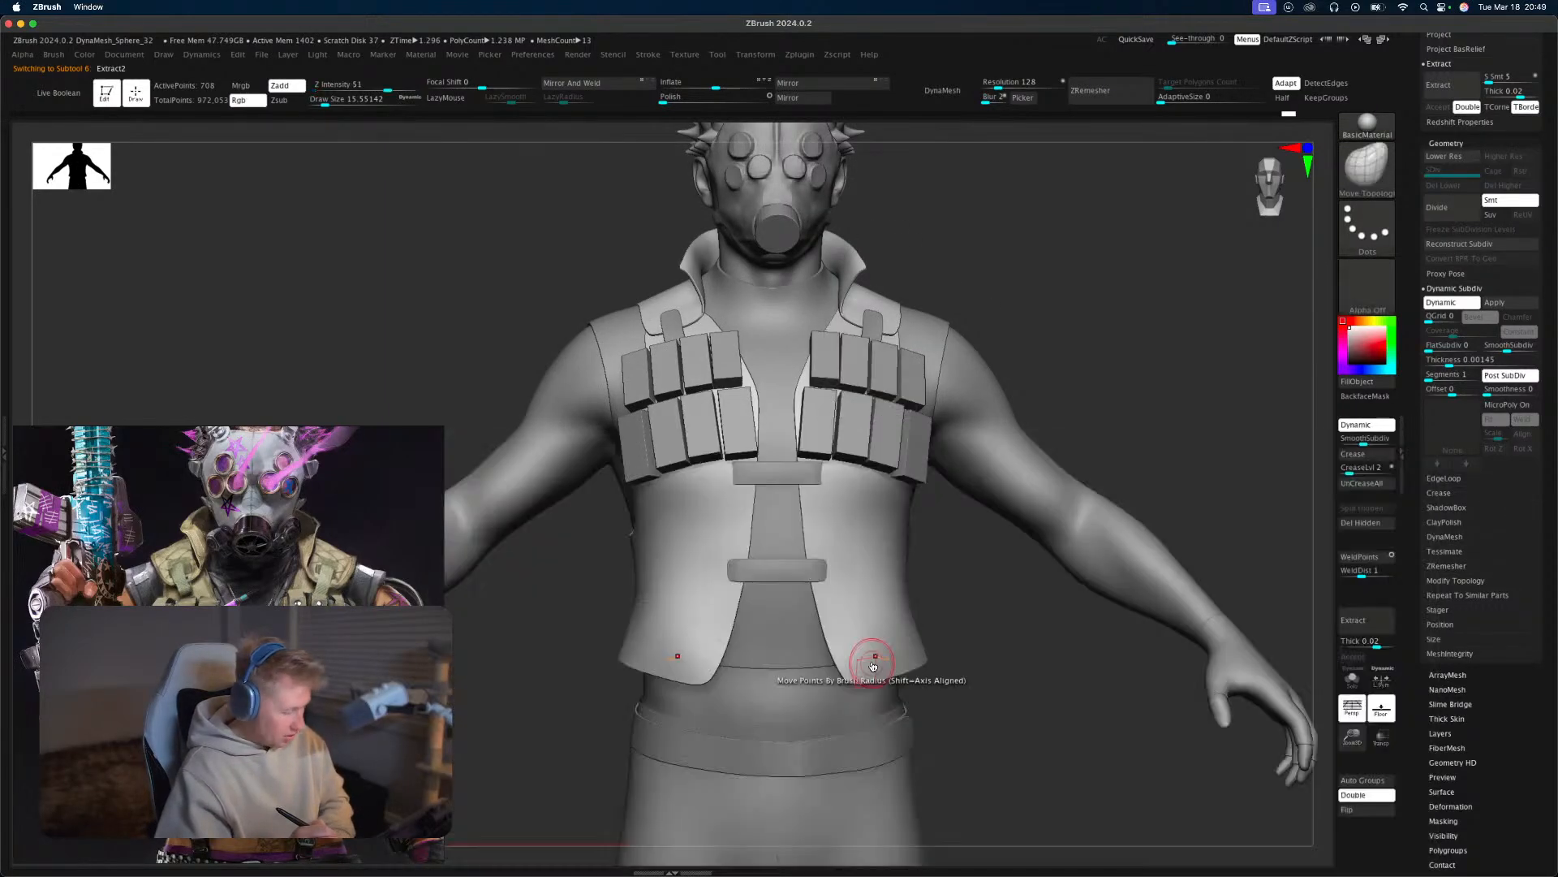
pyautogui.press('s')
pyautogui.moveTo(887, 661); pyautogui.dragTo(894, 661)
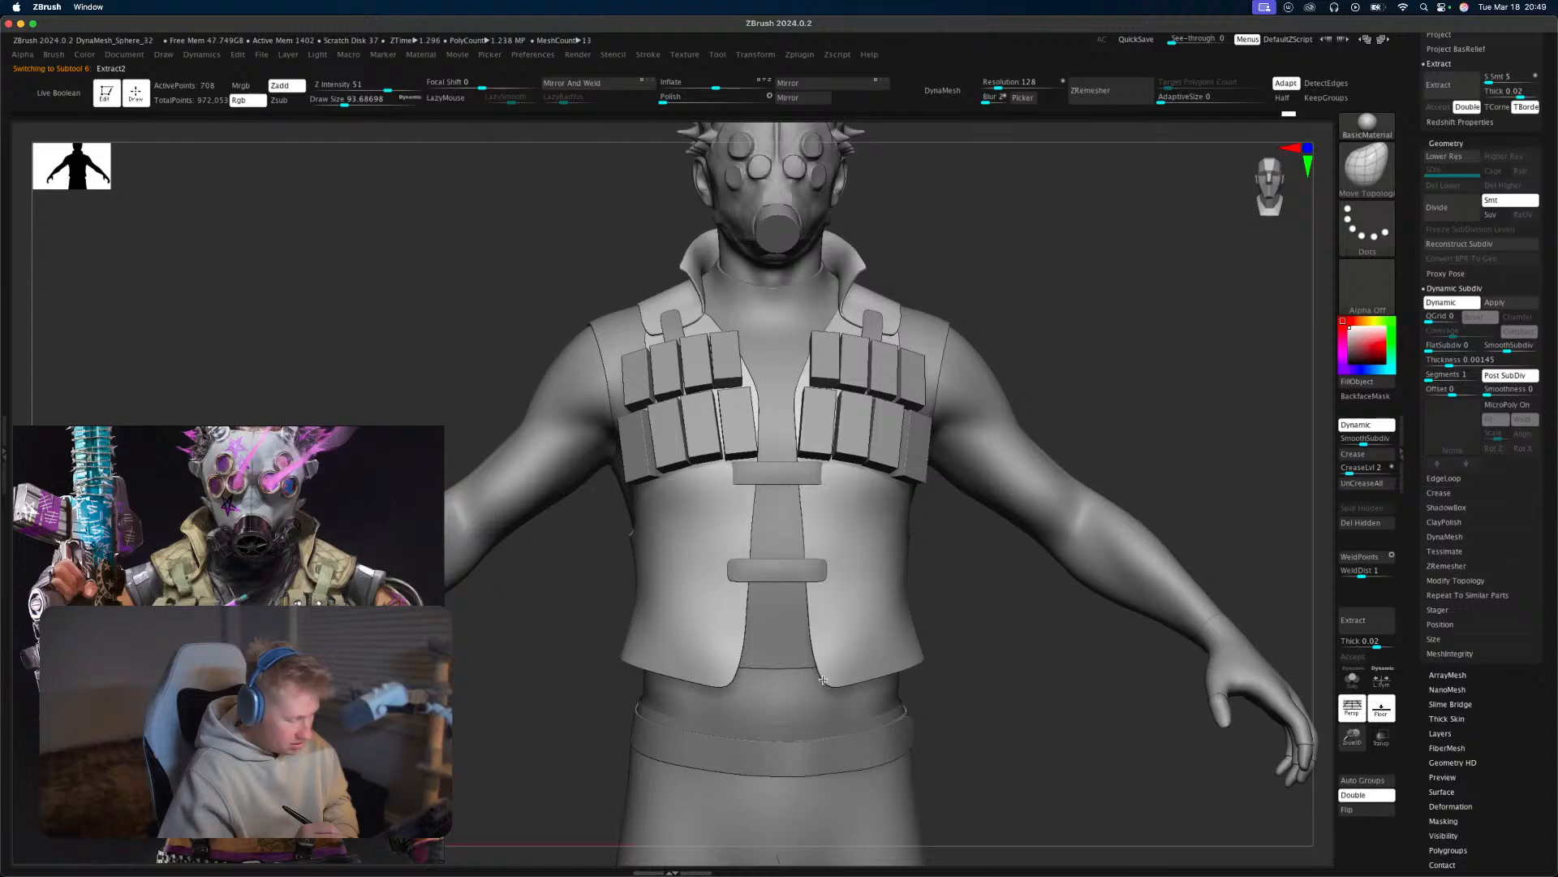
pyautogui.moveTo(824, 680)
pyautogui.mouseDown()
pyautogui.moveTo(985, 720)
pyautogui.moveTo(996, 511)
pyautogui.moveTo(977, 625)
pyautogui.mouseUp()
pyautogui.press('s')
pyautogui.moveTo(895, 719); pyautogui.dragTo(930, 728)
pyautogui.press('s')
pyautogui.moveTo(966, 560)
pyautogui.mouseDown()
pyautogui.moveTo(987, 660)
pyautogui.moveTo(1066, 558)
pyautogui.moveTo(1082, 486)
pyautogui.moveTo(877, 626)
pyautogui.moveTo(803, 649)
pyautogui.moveTo(867, 637)
pyautogui.mouseUp()
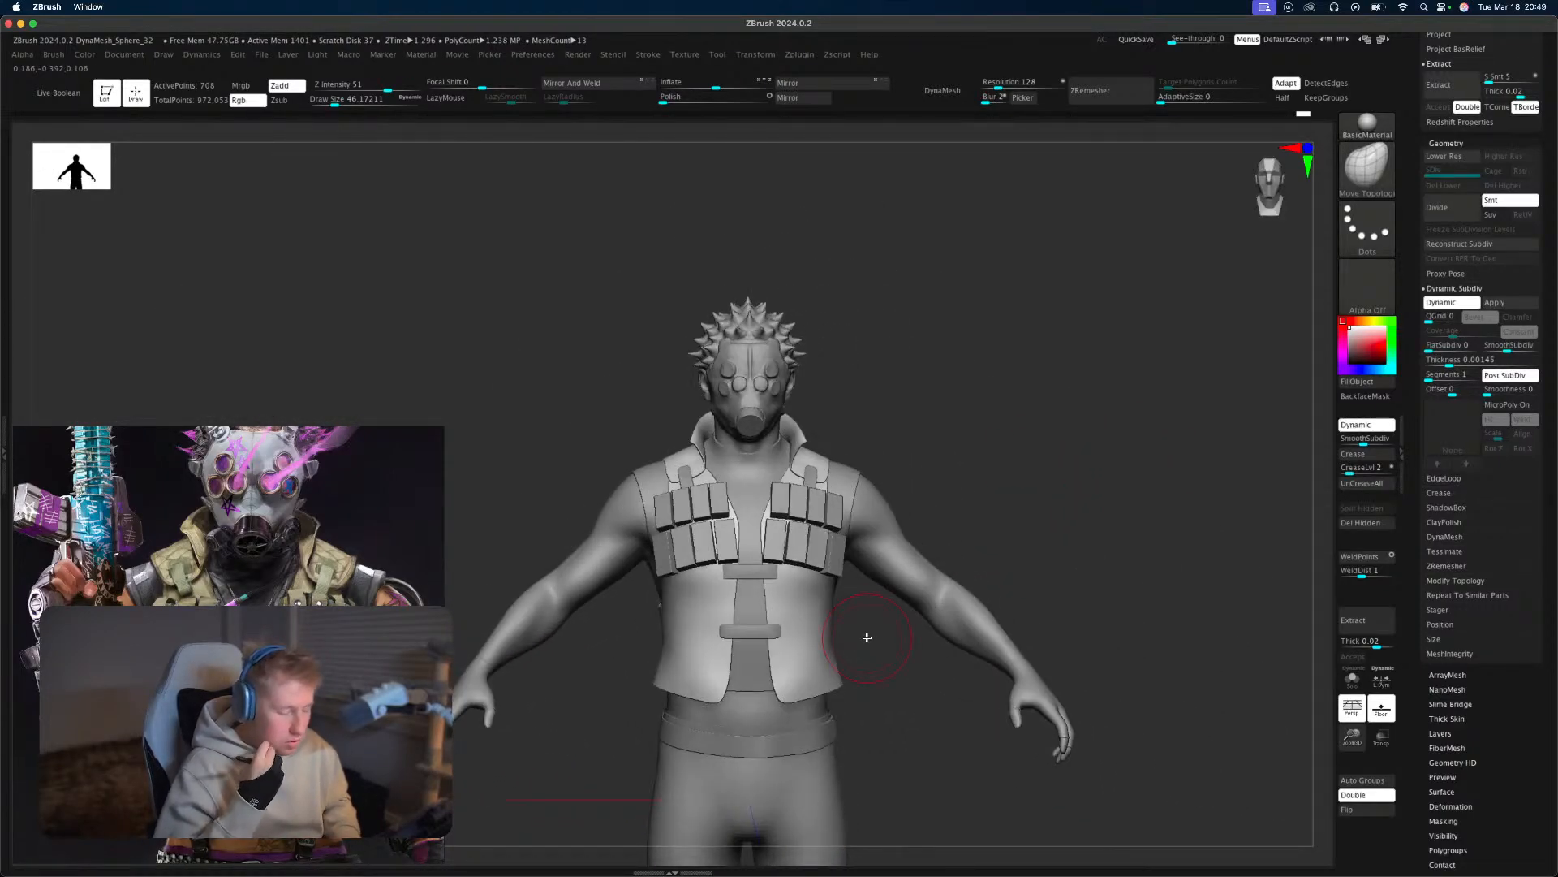
# Review the figure's proportions and the layout of vest, pouches and straps from the front and the side.
pyautogui.moveTo(1074, 519)
pyautogui.mouseDown()
pyautogui.moveTo(1053, 546)
pyautogui.moveTo(1071, 536)
pyautogui.mouseUp()
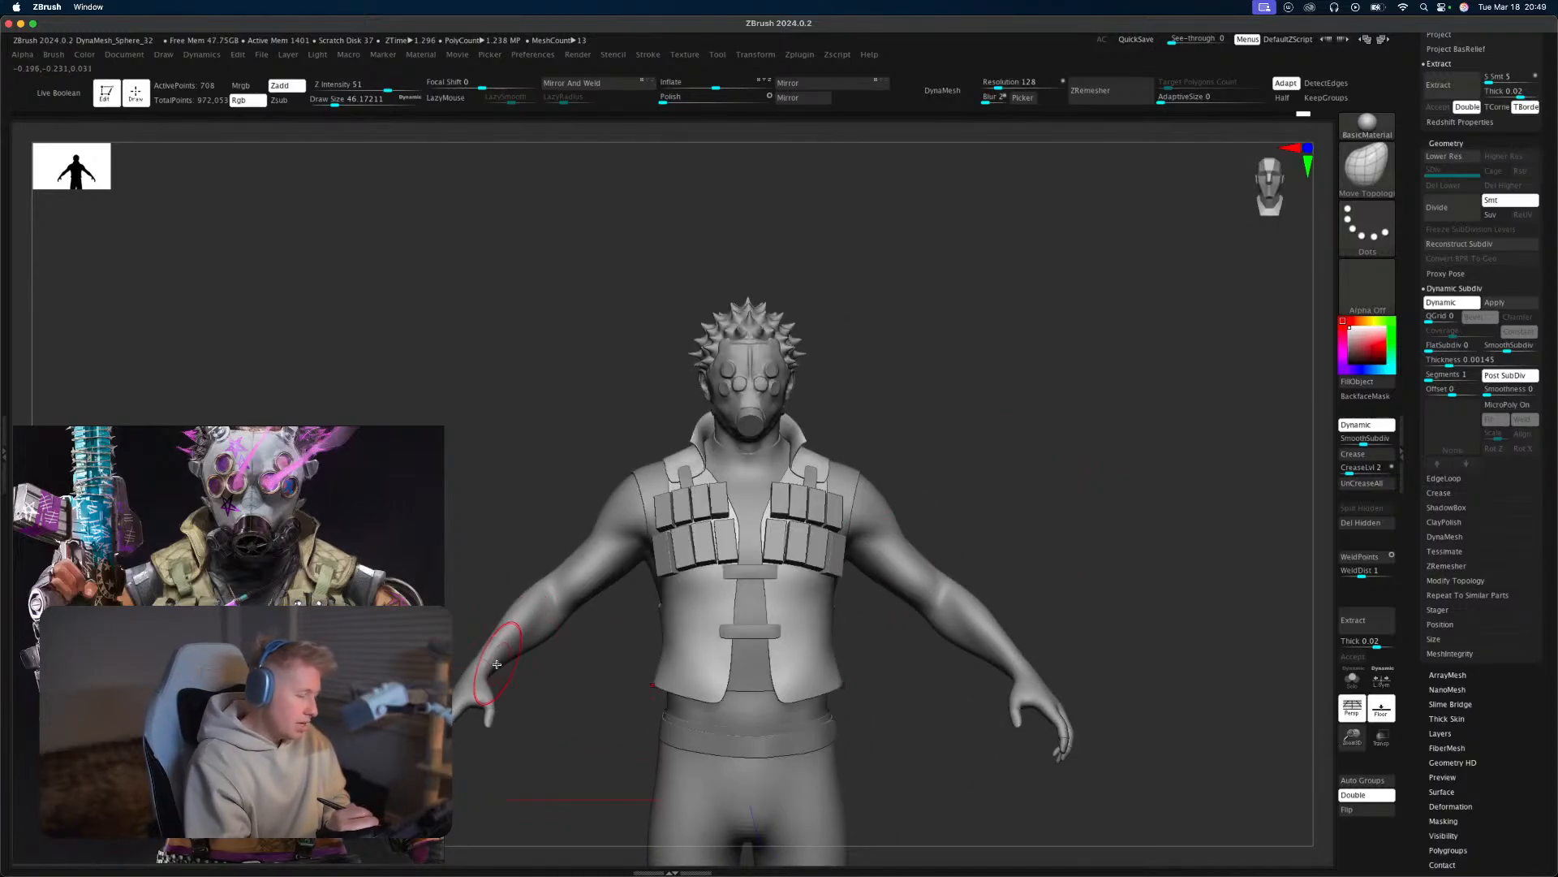
pyautogui.keyDown('alt'); pyautogui.moveTo(573, 738); pyautogui.dragTo(629, 821); pyautogui.keyUp('alt')
pyautogui.keyDown('alt'); pyautogui.moveTo(914, 568); pyautogui.dragTo(1018, 788); pyautogui.keyUp('alt')
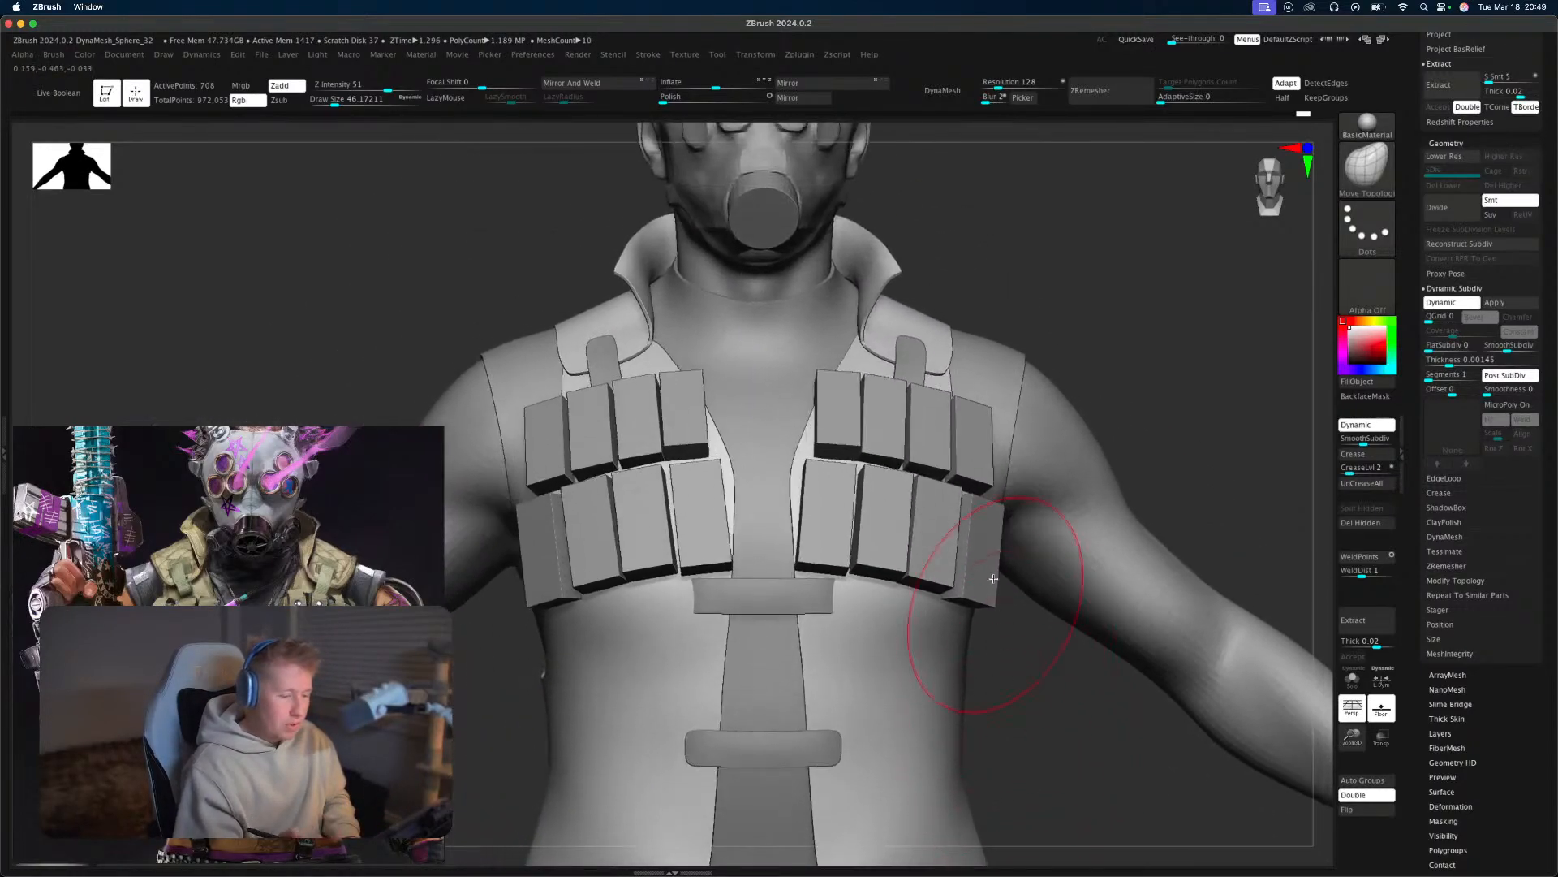
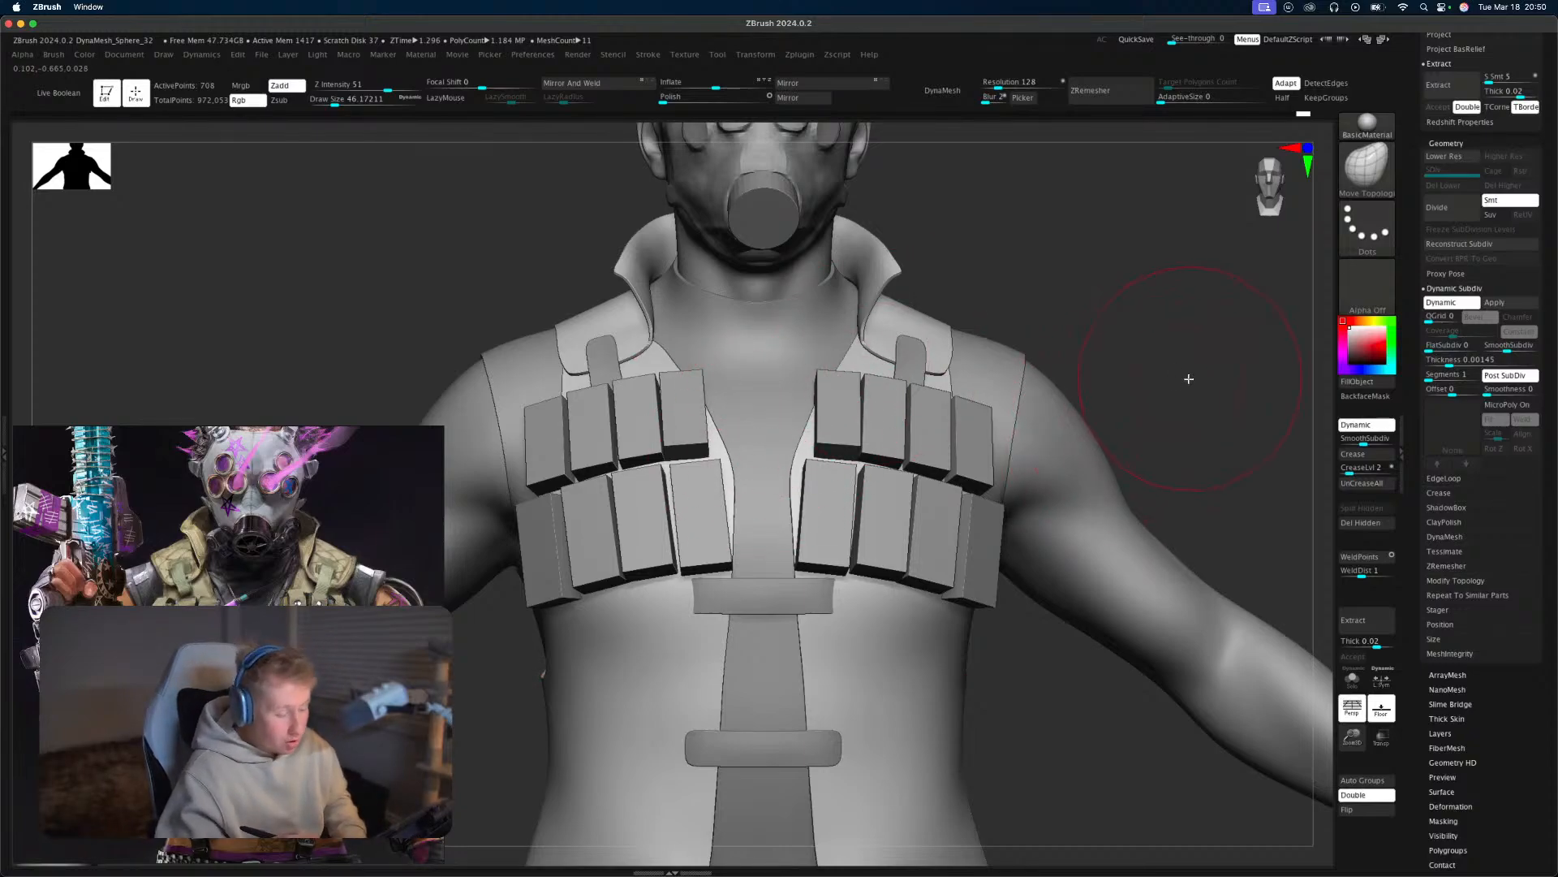
pyautogui.moveTo(1189, 379)
pyautogui.mouseDown()
pyautogui.moveTo(1203, 390)
pyautogui.moveTo(1189, 394)
pyautogui.mouseUp()
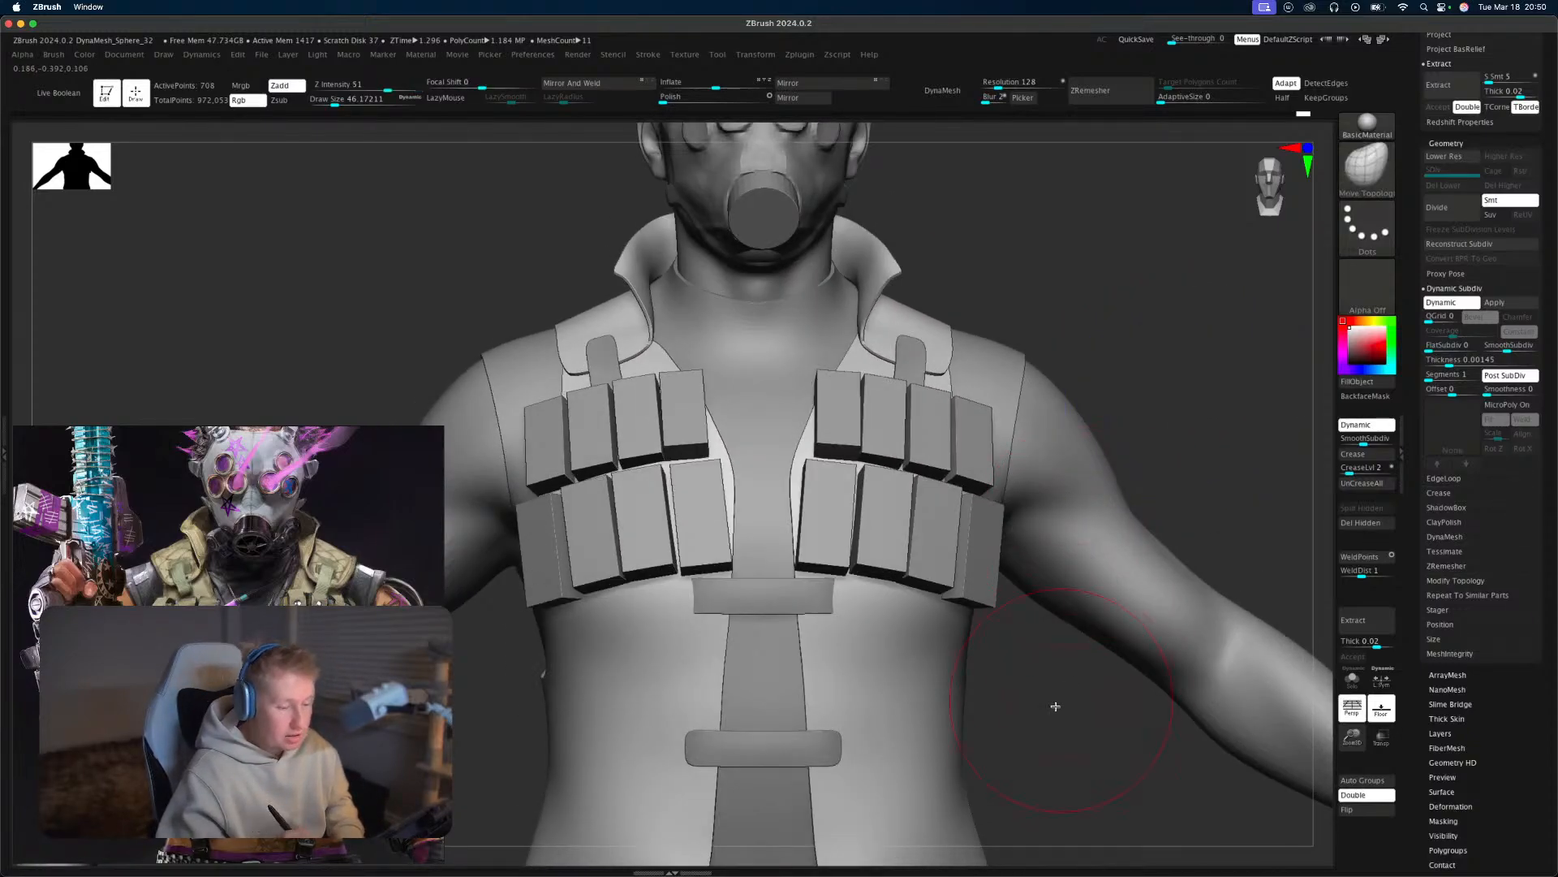
pyautogui.keyDown('alt'); pyautogui.moveTo(1193, 495); pyautogui.dragTo(1206, 373); pyautogui.keyUp('alt')
pyautogui.moveTo(1215, 464); pyautogui.dragTo(1156, 415)
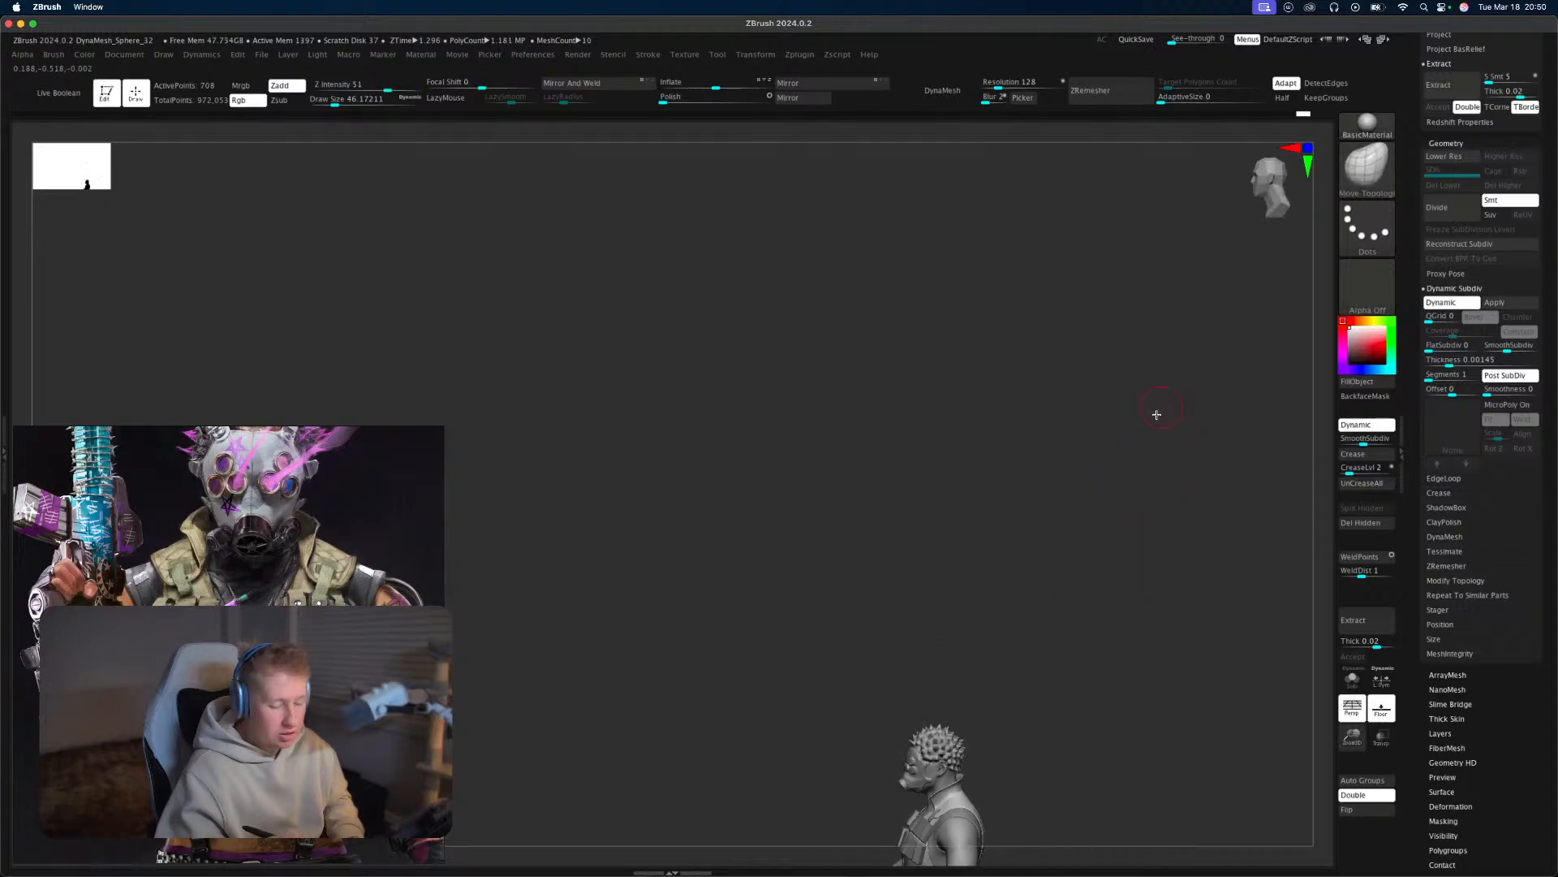
pyautogui.keyDown('alt'); pyautogui.moveTo(1128, 799); pyautogui.dragTo(1071, 414); pyautogui.keyUp('alt')
pyautogui.keyDown('shift'); pyautogui.moveTo(1082, 515); pyautogui.dragTo(1186, 487); pyautogui.keyUp('shift')
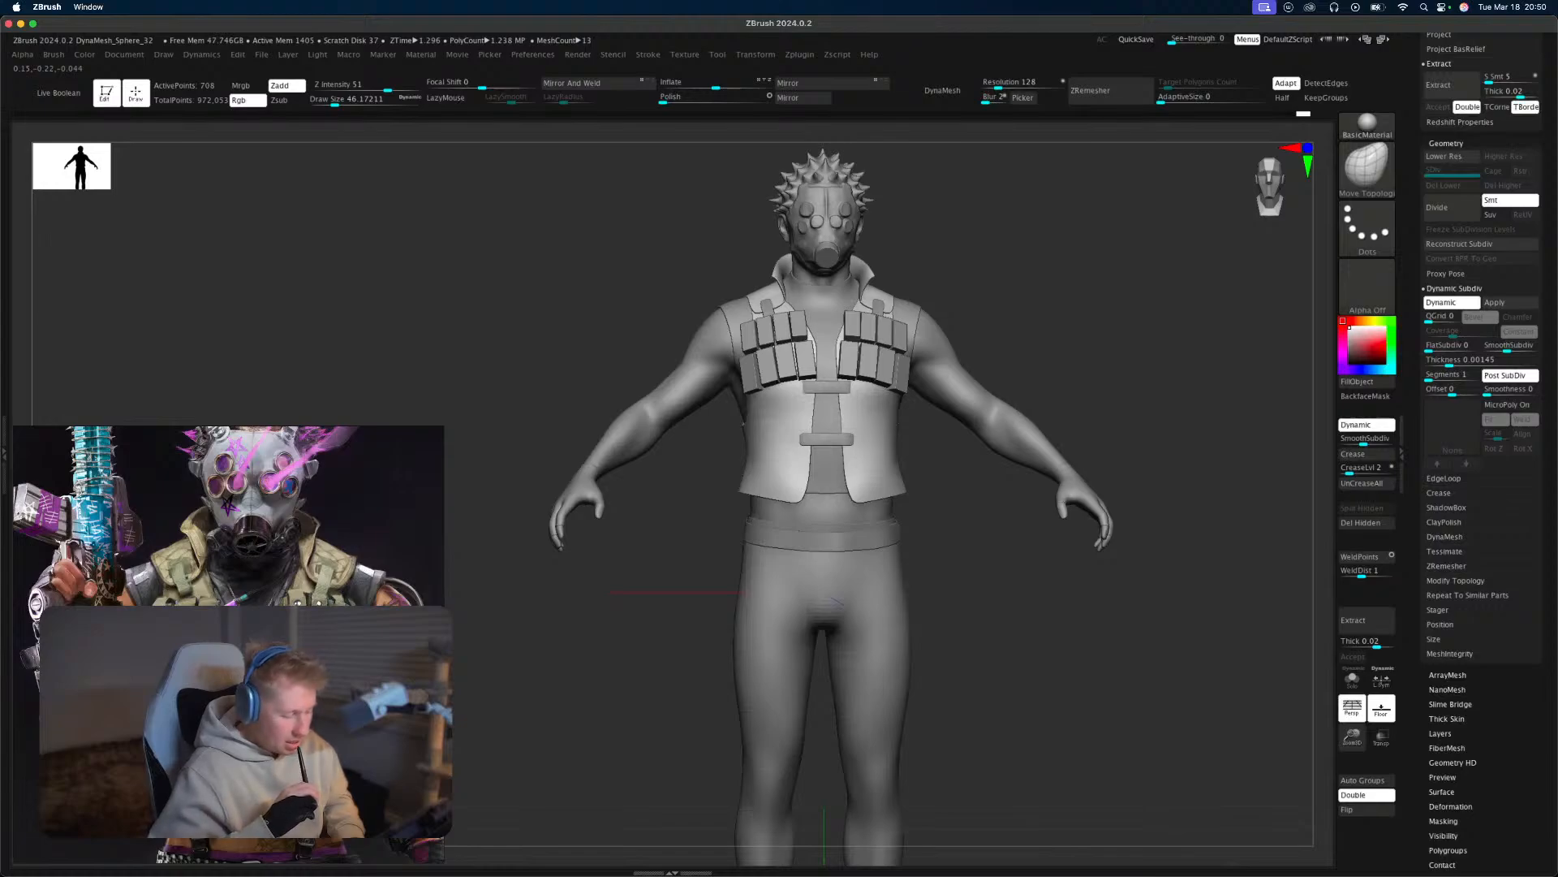
pyautogui.moveTo(1136, 651)
pyautogui.mouseDown()
pyautogui.moveTo(1148, 655)
pyautogui.moveTo(1131, 637)
pyautogui.mouseUp()
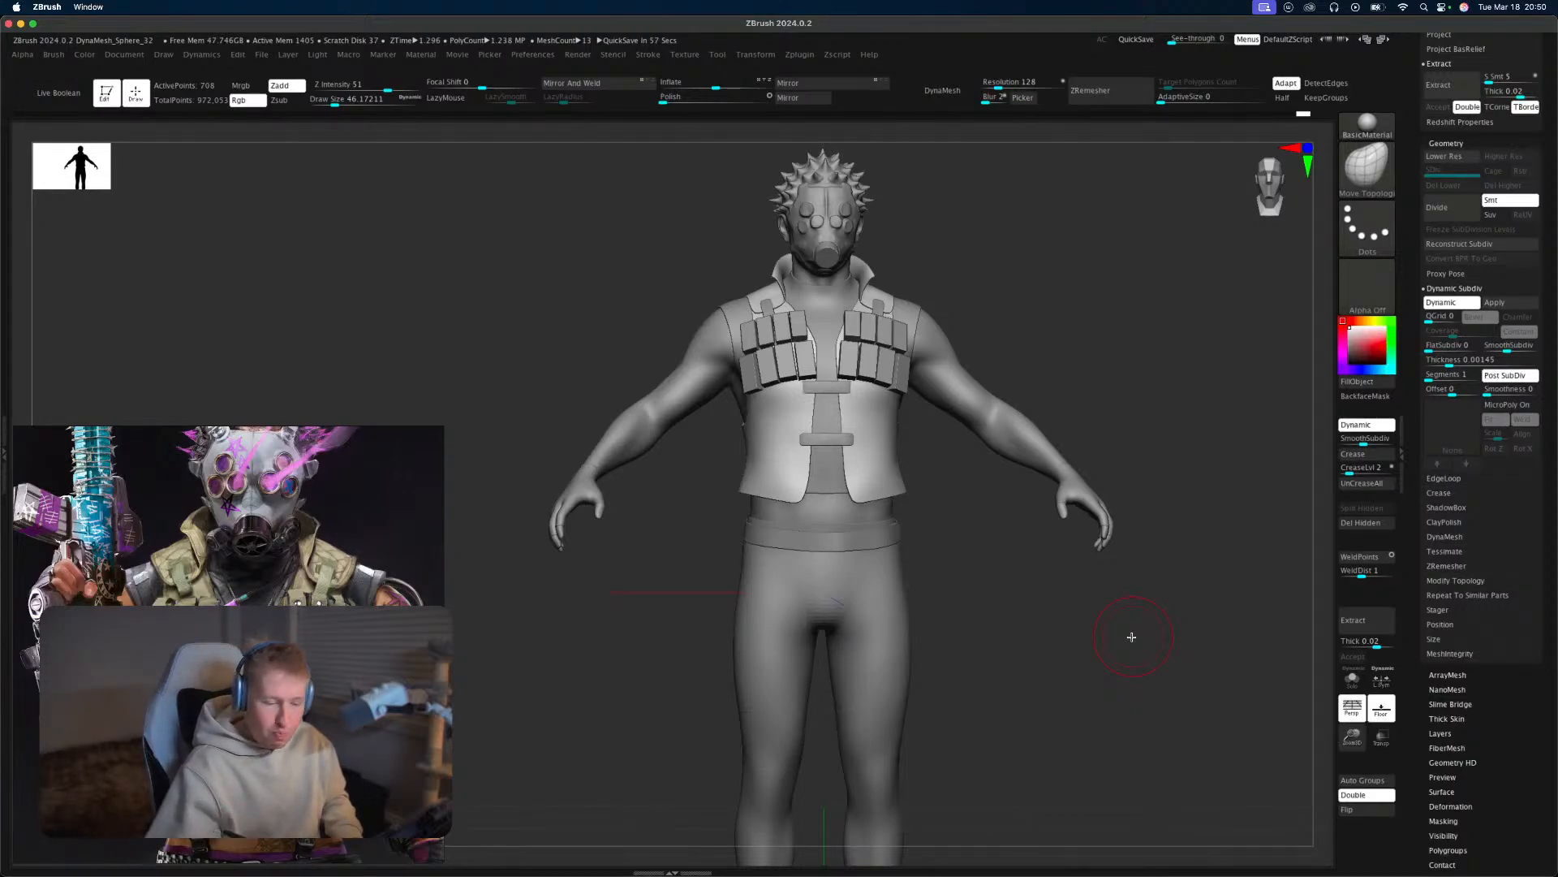
pyautogui.moveTo(1071, 672); pyautogui.dragTo(1067, 689)
pyautogui.keyDown('alt'); pyautogui.moveTo(1067, 689); pyautogui.dragTo(1109, 722); pyautogui.keyUp('alt')
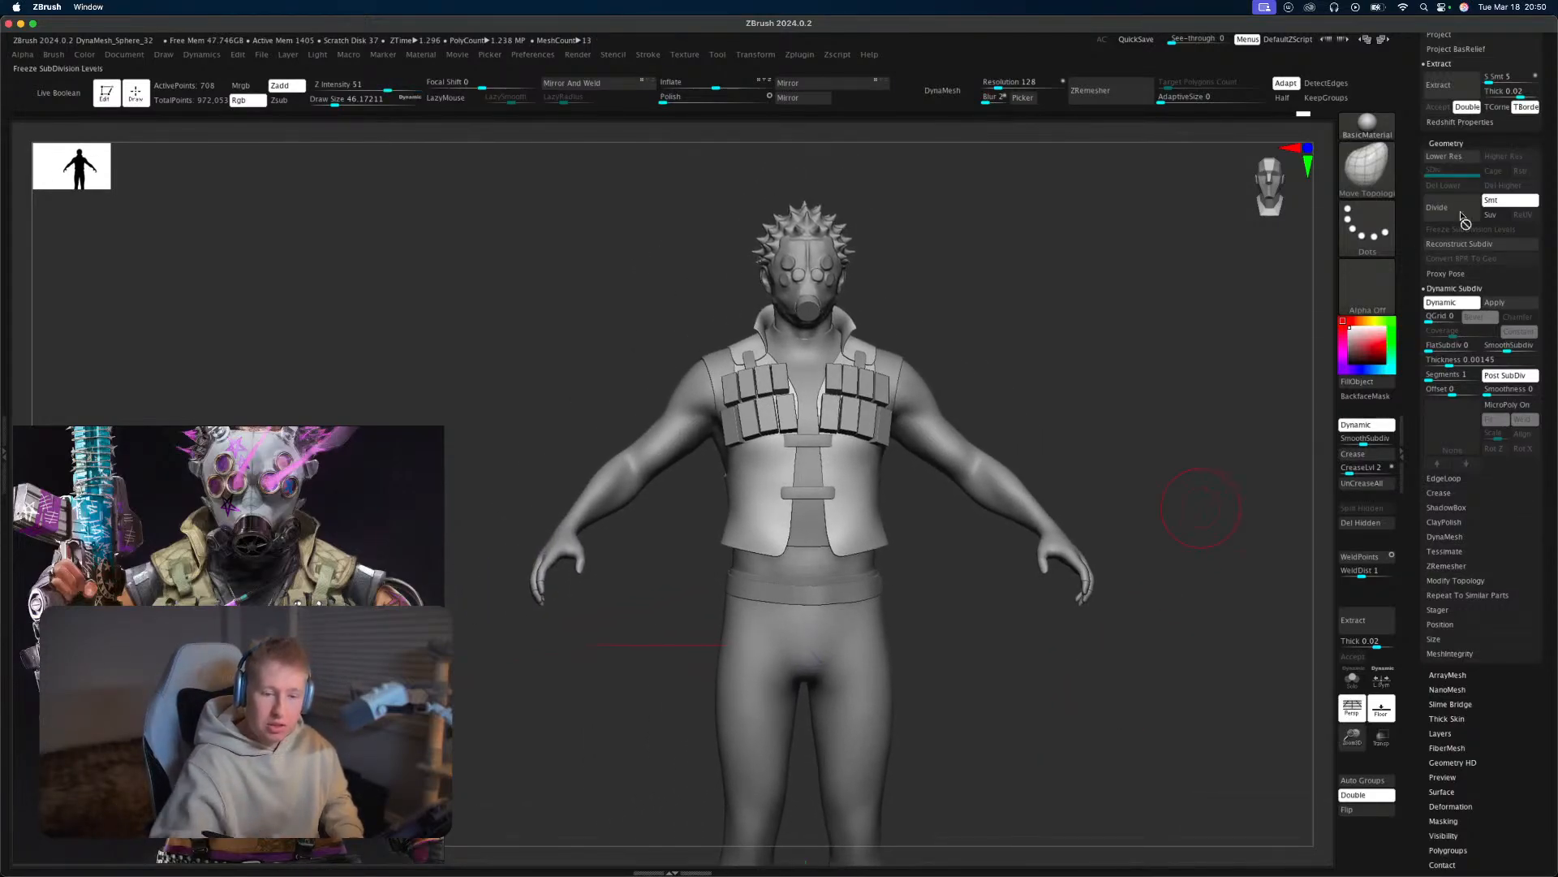
# Append a Cylinder3D as a new subtool and isolate it with Solo.
pyautogui.scroll(10, 1477, 243)
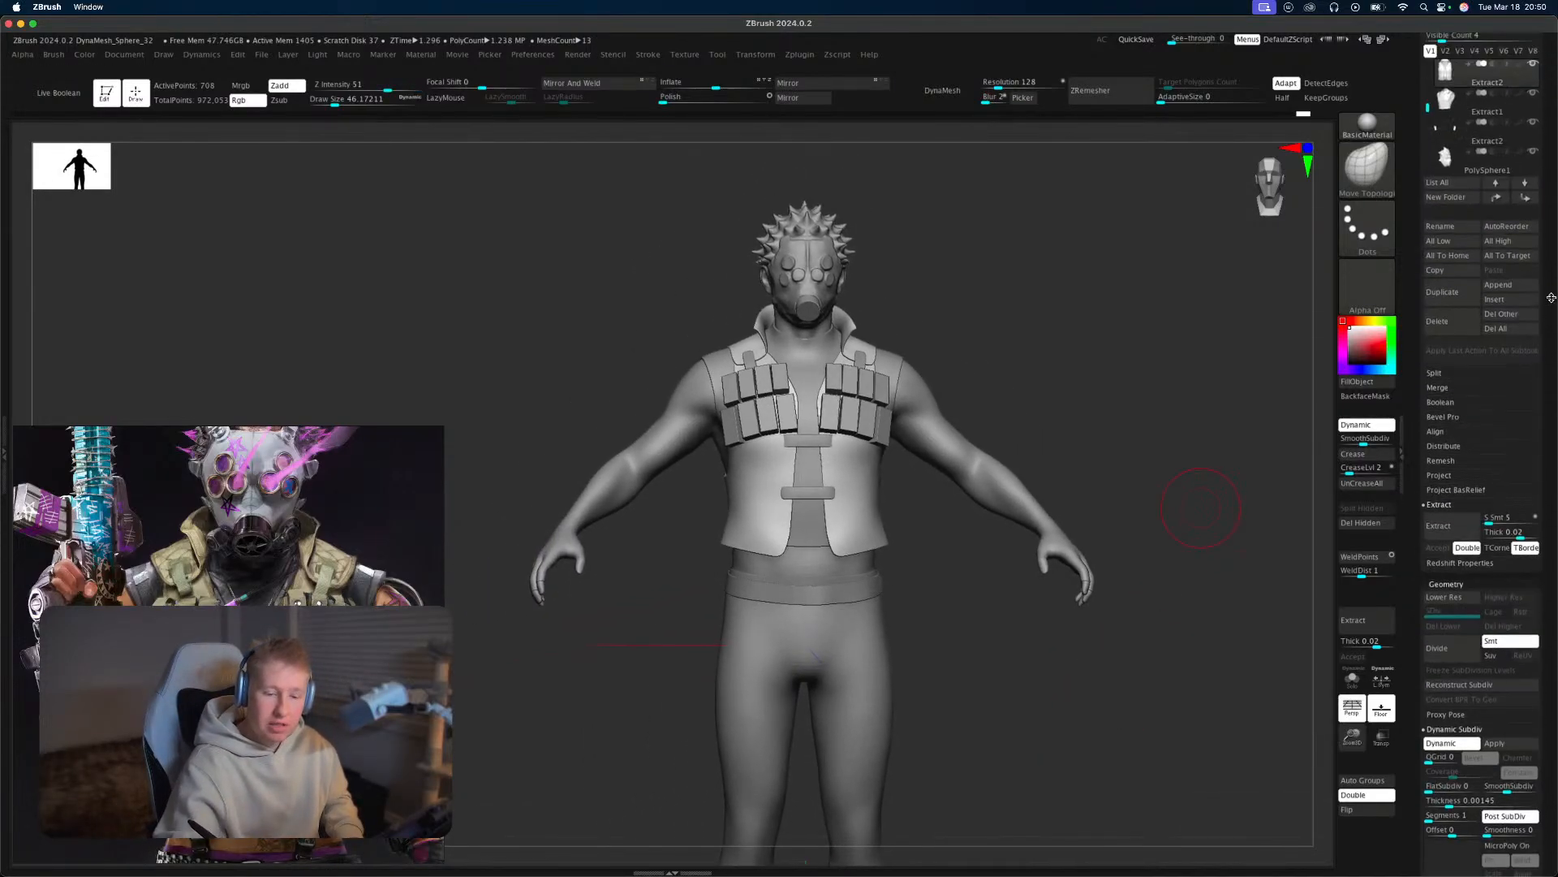
pyautogui.click(1510, 290)
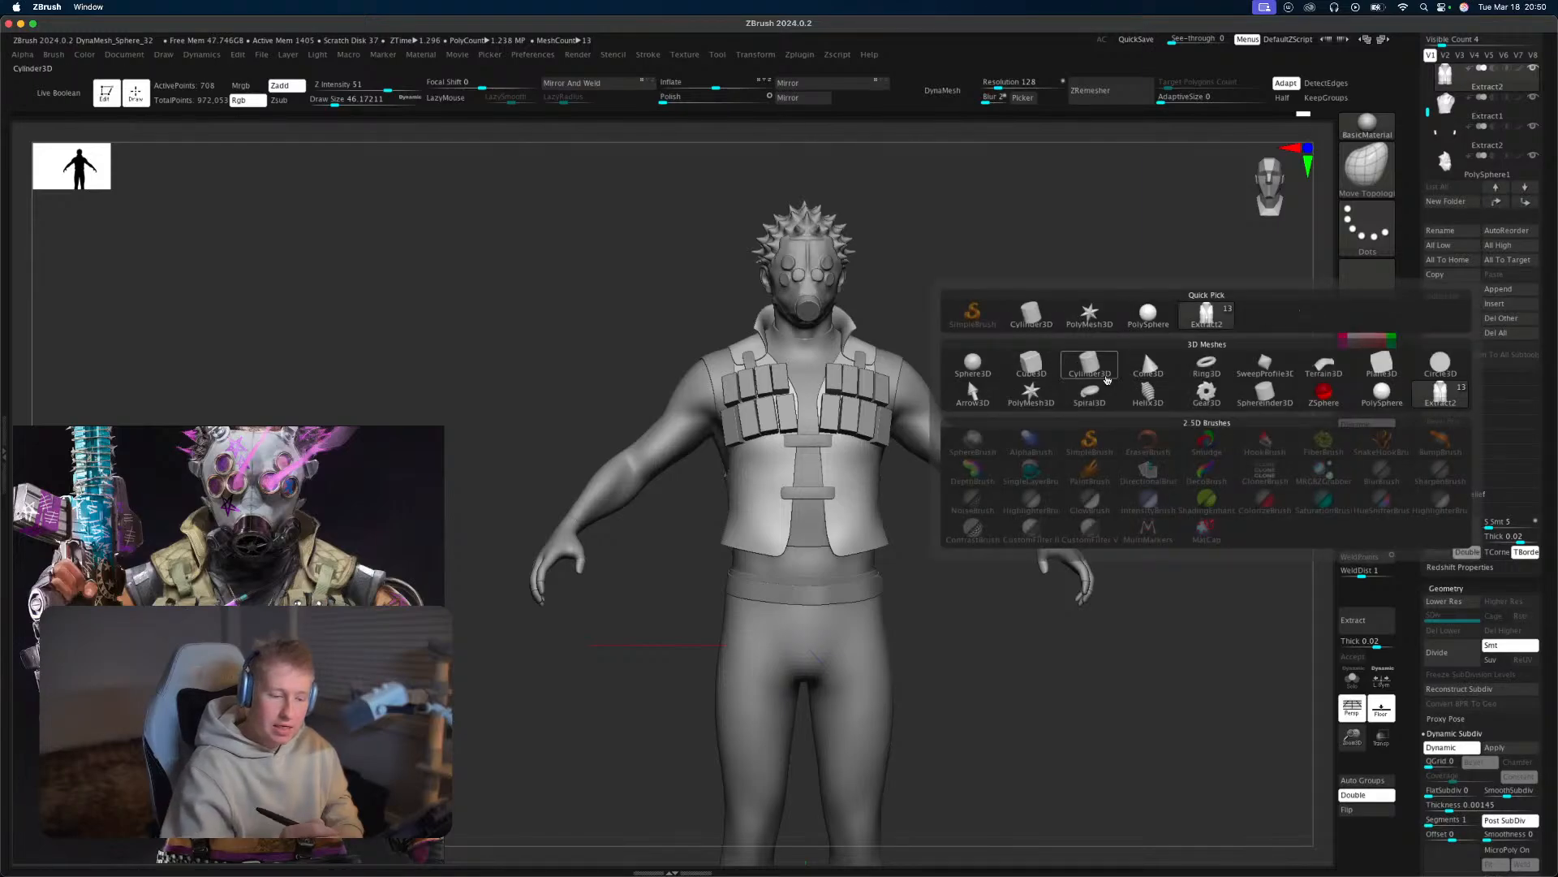
pyautogui.click(1106, 379)
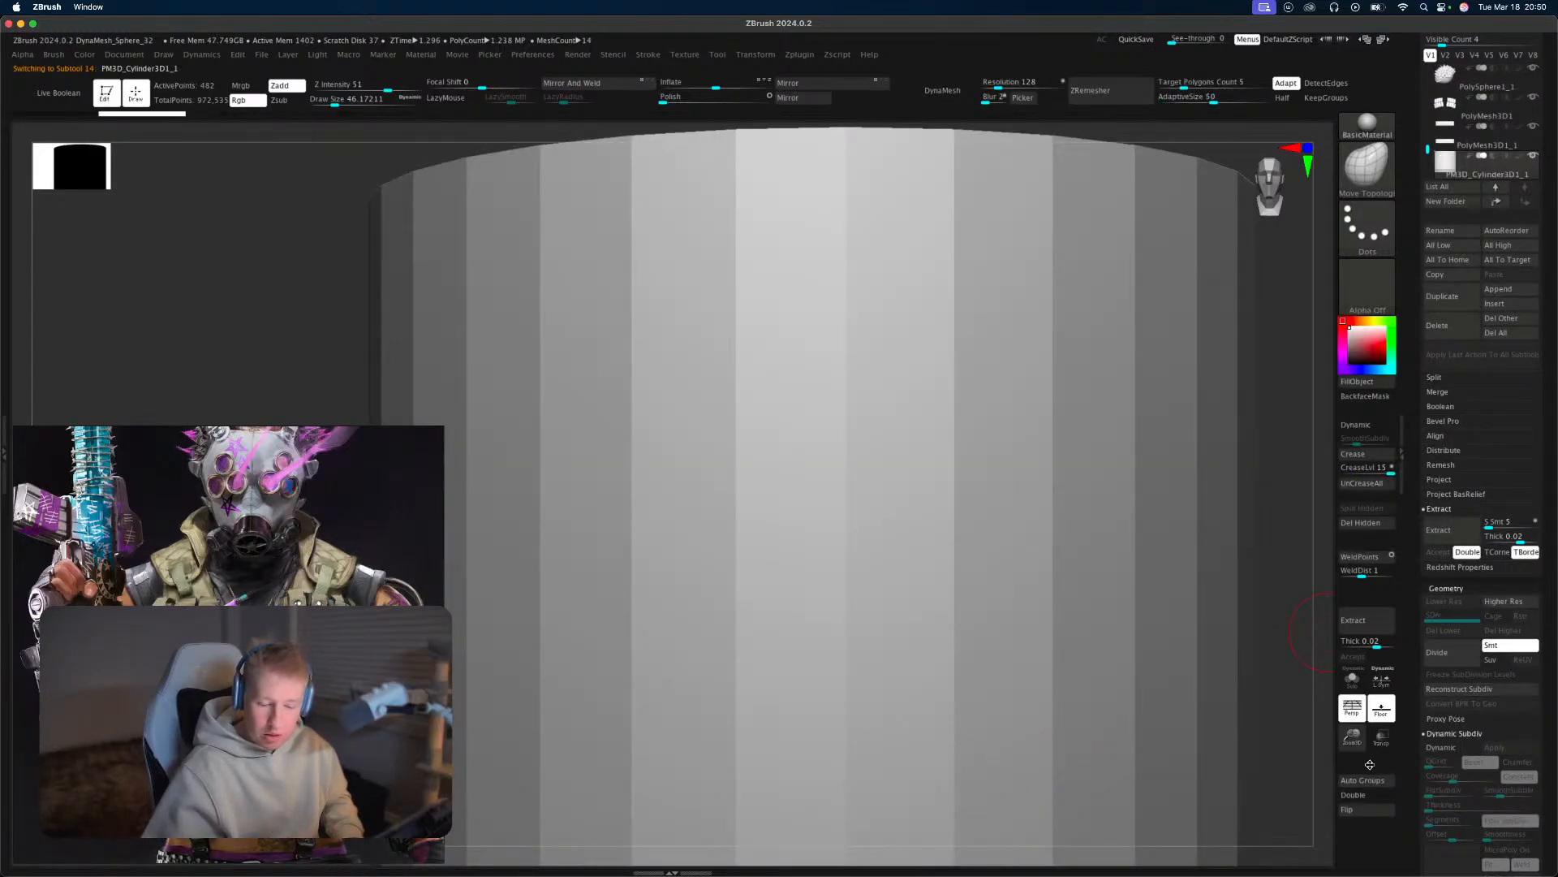
pyautogui.click(1352, 678)
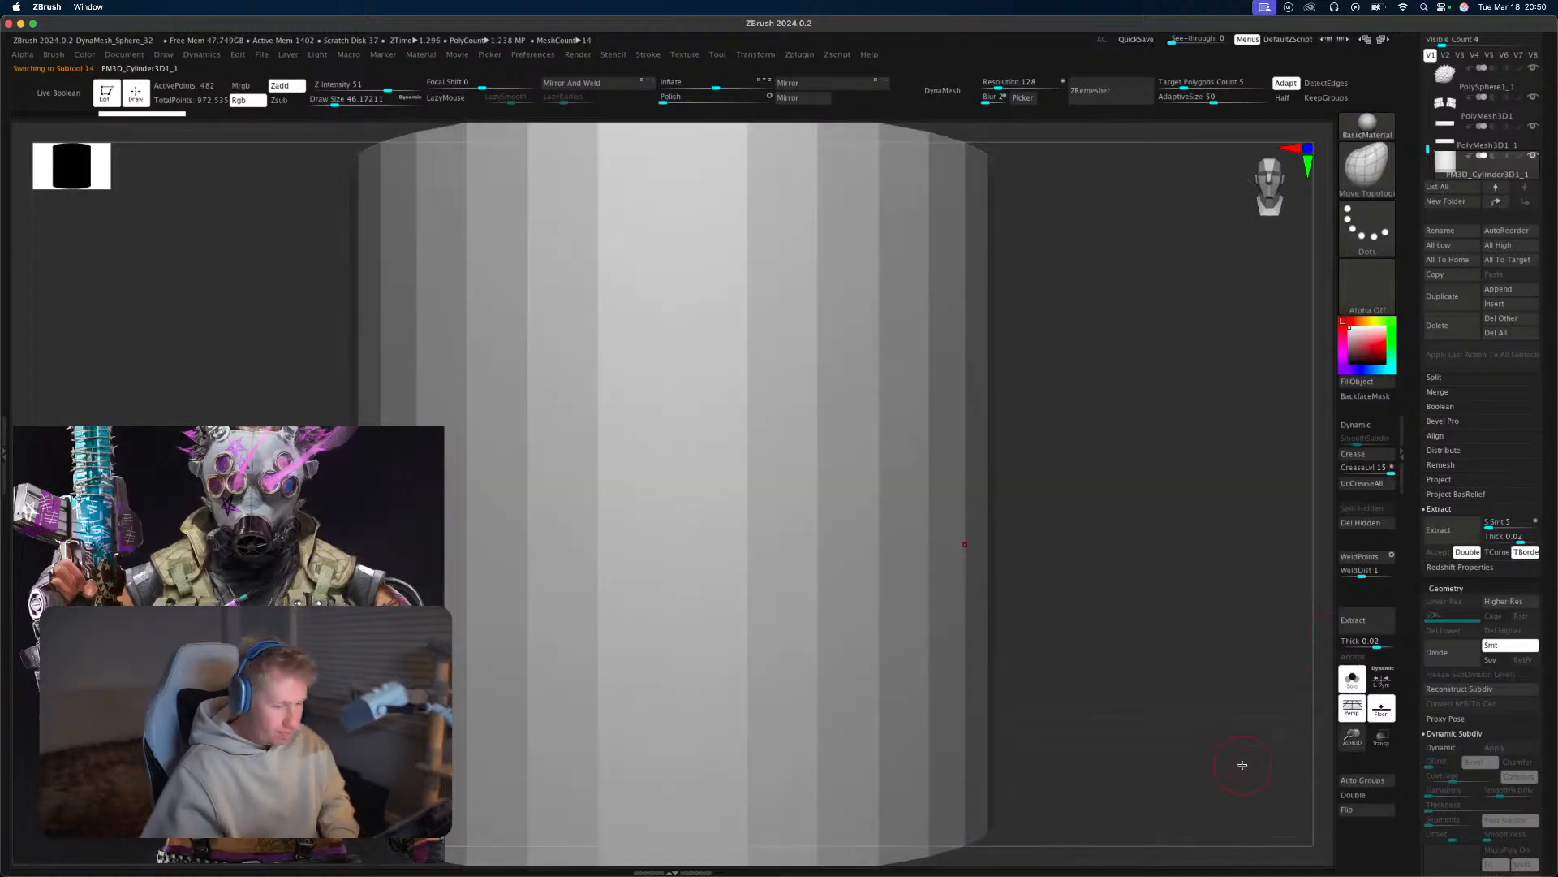
pyautogui.keyDown('alt'); pyautogui.moveTo(1243, 764); pyautogui.dragTo(1096, 676); pyautogui.keyUp('alt')
# Scale the cylinder's width and depth down to make a slim upright rod, keeping its height.
pyautogui.press('w')
pyautogui.moveTo(887, 553); pyautogui.dragTo(951, 573)
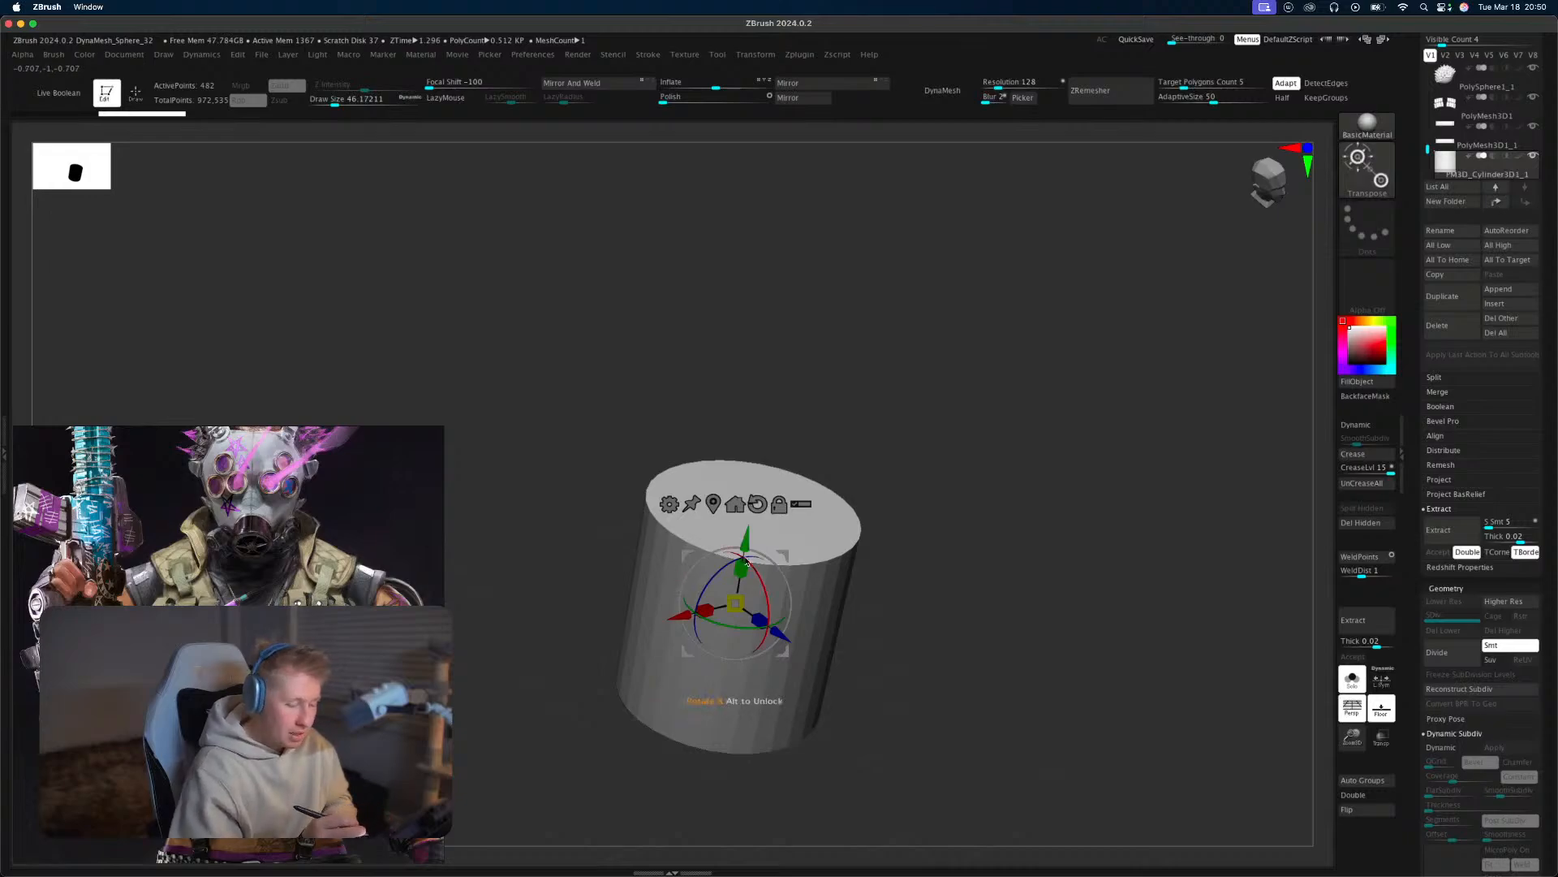
pyautogui.keyDown('ctrl'); pyautogui.moveTo(743, 573); pyautogui.dragTo(971, 427); pyautogui.keyUp('ctrl')
pyautogui.hotkey('ctrl', 'z')
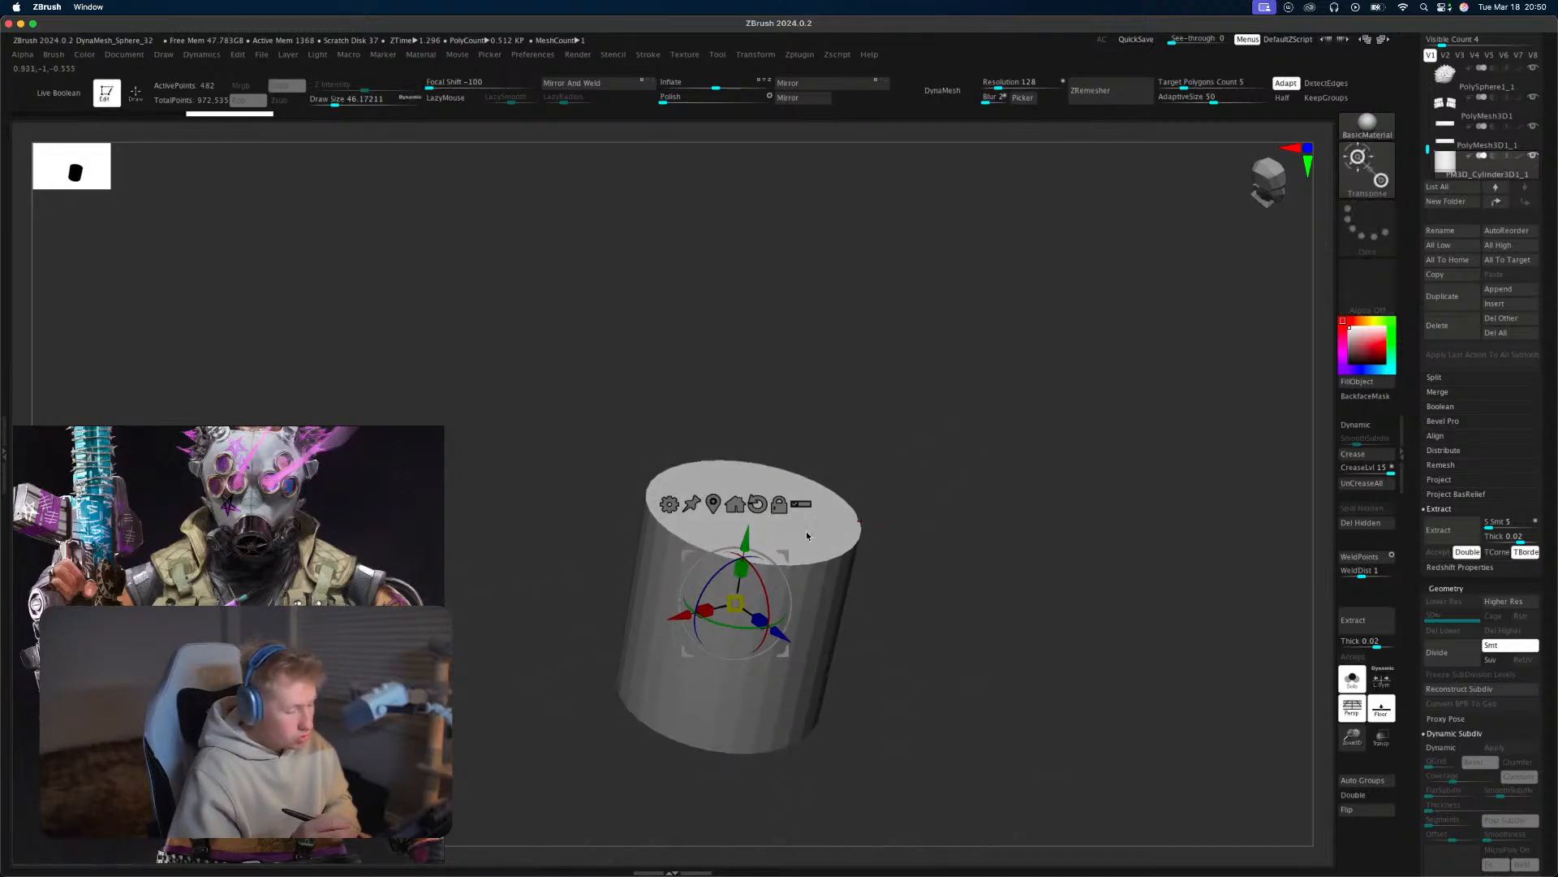
pyautogui.keyDown('alt'); pyautogui.moveTo(743, 573); pyautogui.dragTo(748, 679); pyautogui.keyUp('alt')
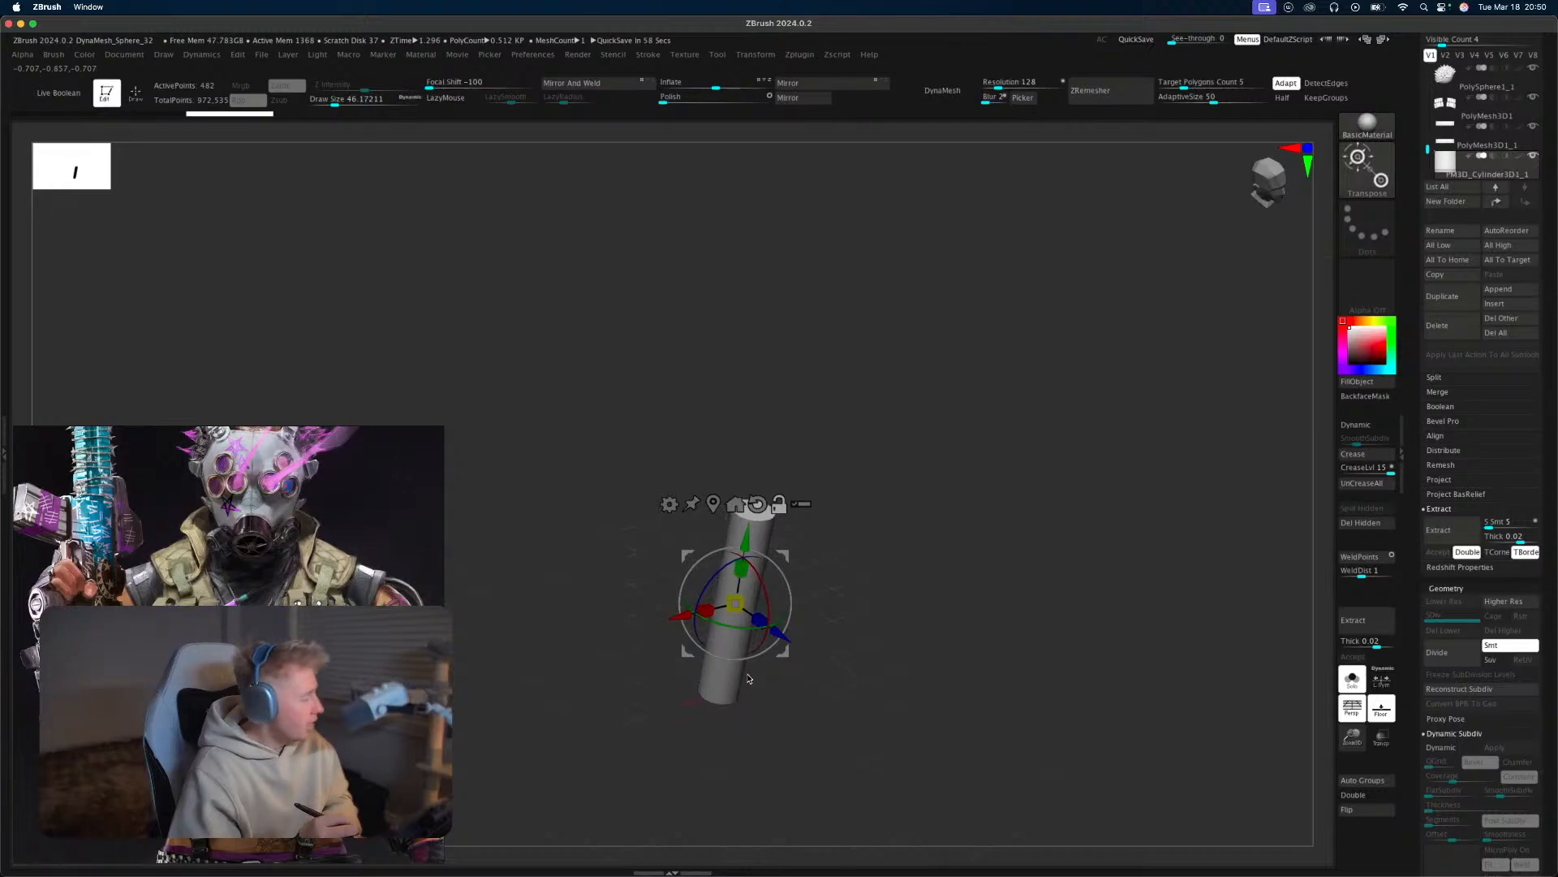
pyautogui.keyDown('shift'); pyautogui.moveTo(946, 545); pyautogui.dragTo(957, 536); pyautogui.keyUp('shift')
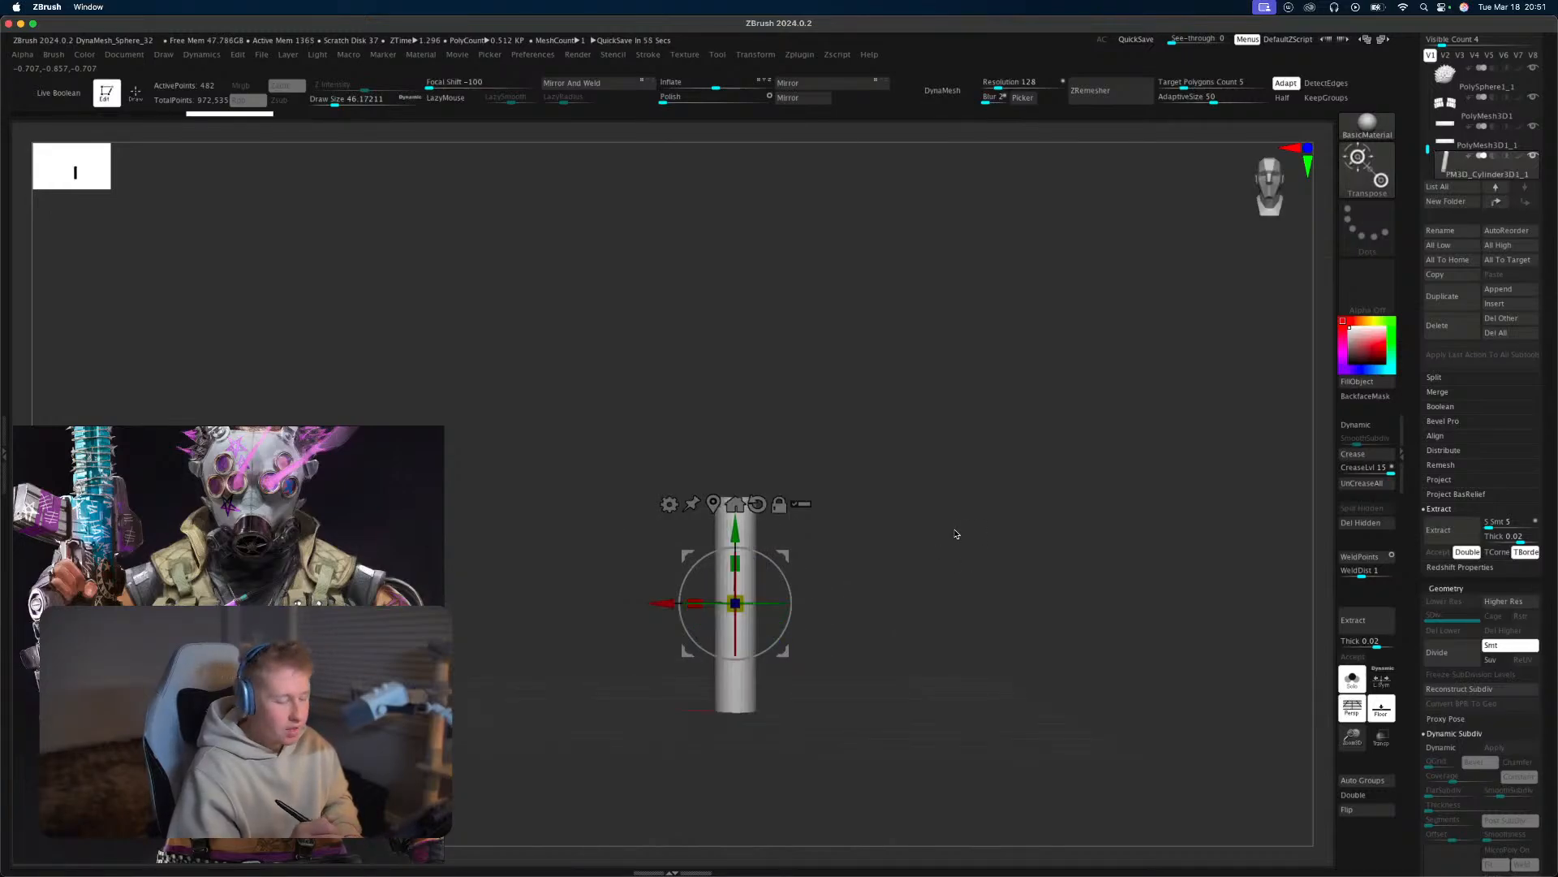
pyautogui.hotkey('ctrl', 'z')
pyautogui.moveTo(982, 587); pyautogui.dragTo(1024, 597)
pyautogui.keyDown('alt'); pyautogui.moveTo(740, 569); pyautogui.dragTo(748, 636); pyautogui.keyUp('alt')
pyautogui.moveTo(878, 568); pyautogui.dragTo(841, 533)
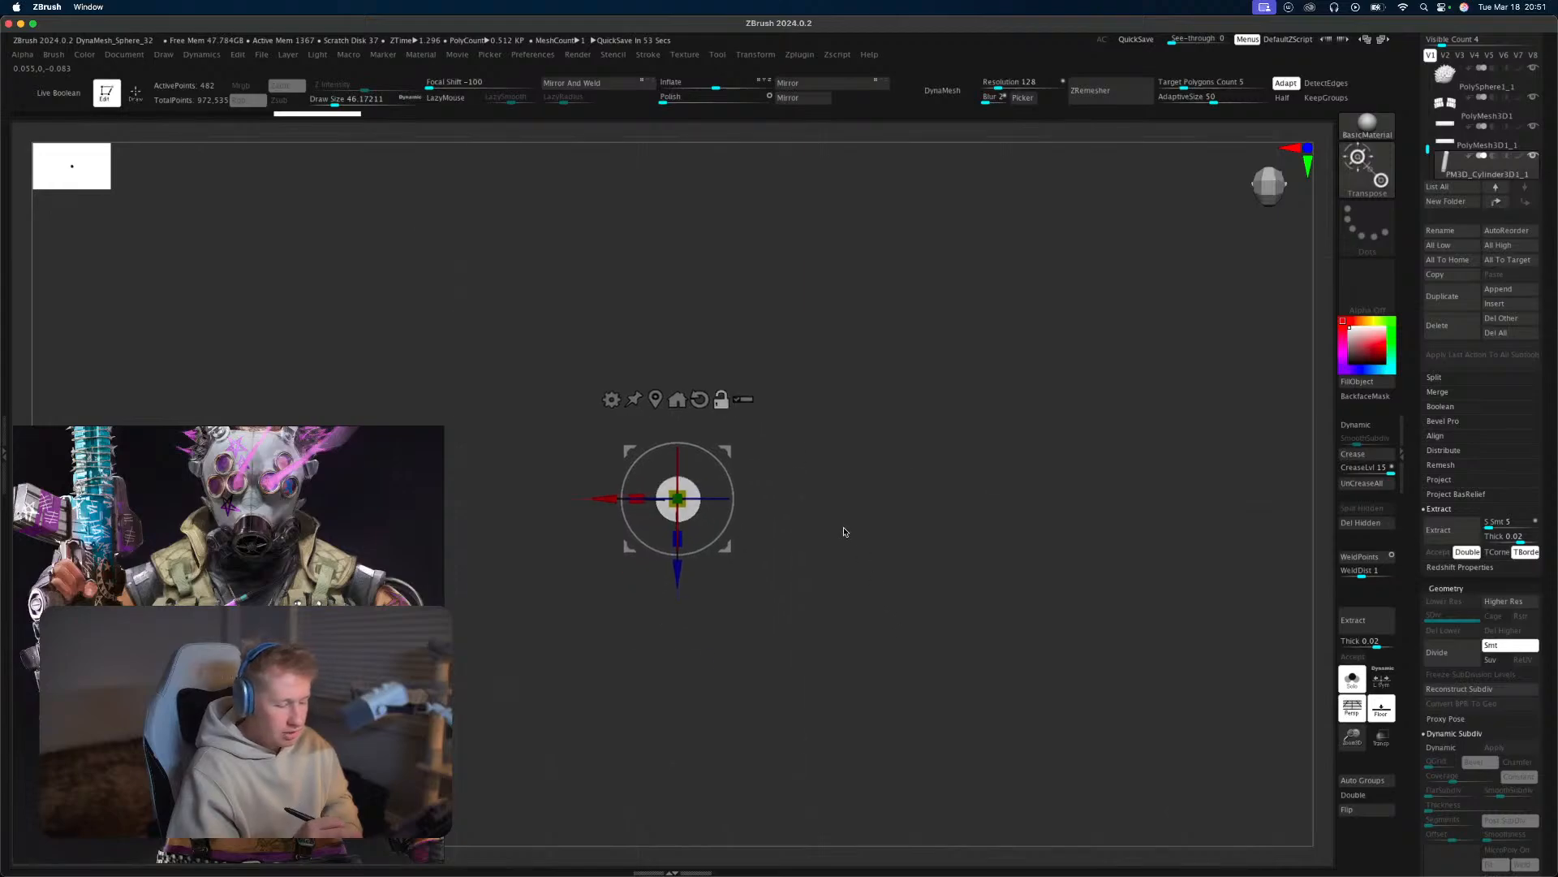
pyautogui.moveTo(887, 581)
pyautogui.keyDown('alt'); pyautogui.mouseDown()
pyautogui.moveTo(866, 581)
pyautogui.moveTo(898, 573)
pyautogui.moveTo(914, 589)
pyautogui.mouseUp(); pyautogui.keyUp('alt')
# Turn off perspective and duplicate the rod along its depth axis to form a row of three touching rods.
pyautogui.click(1352, 706)
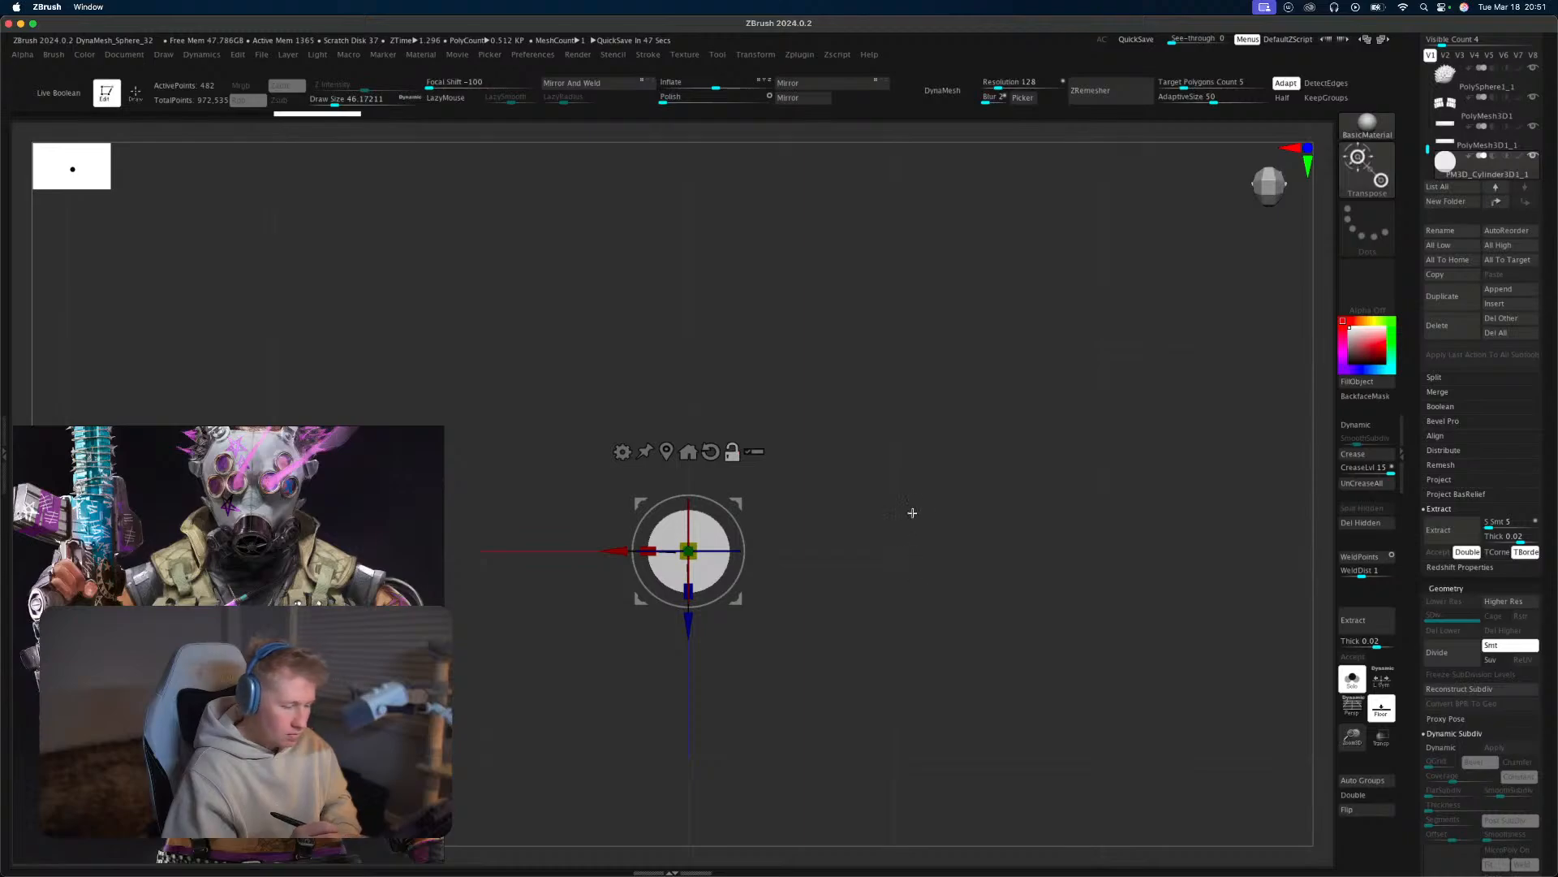
pyautogui.press('ctrl')
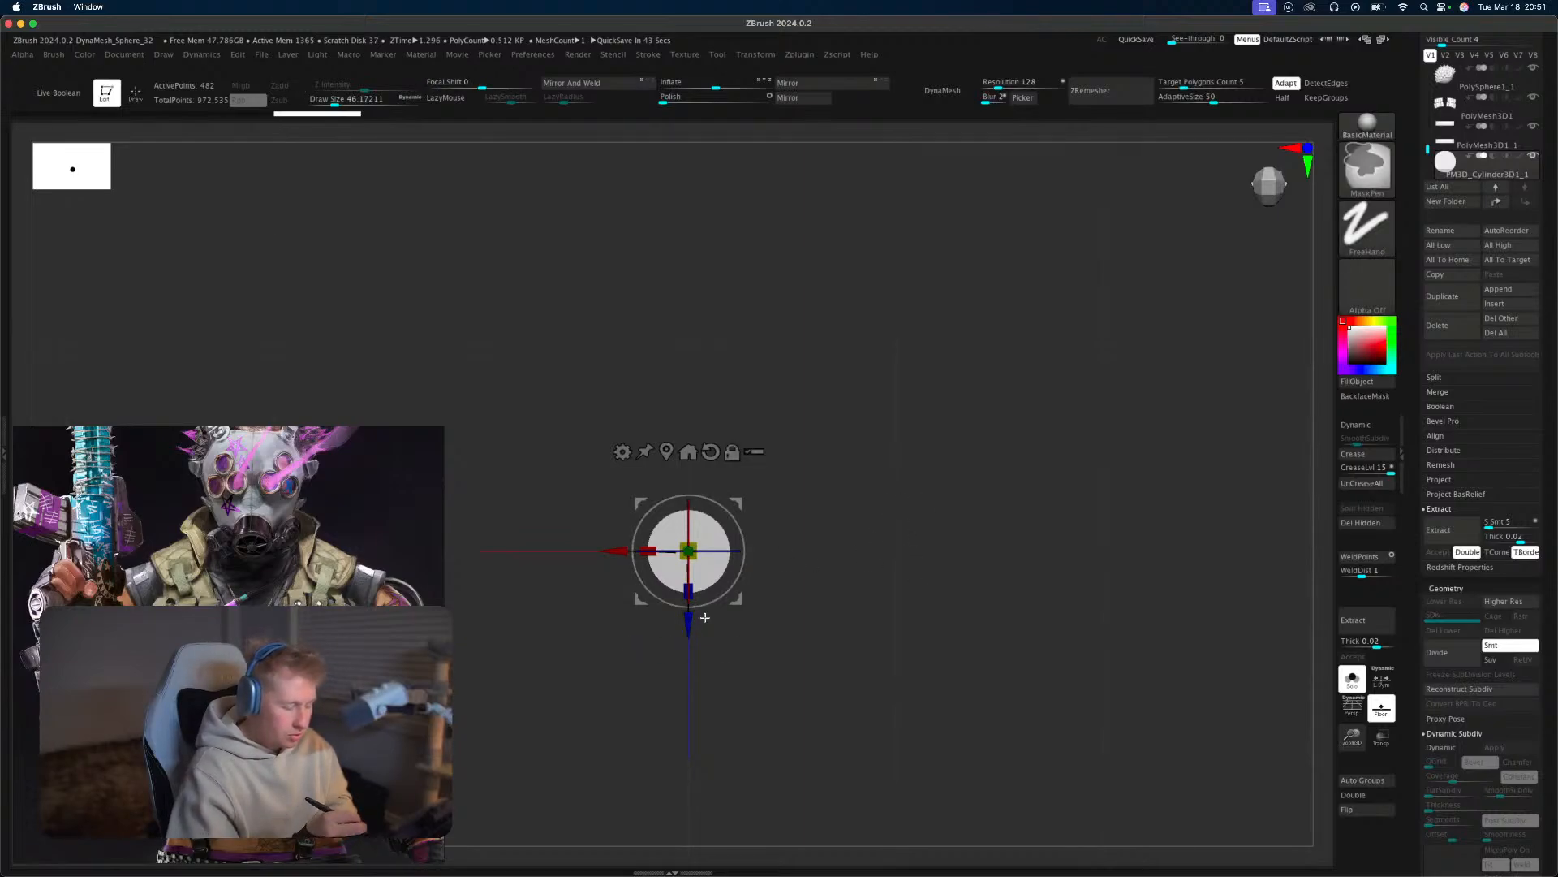
pyautogui.keyDown('ctrl'); pyautogui.moveTo(689, 631); pyautogui.dragTo(697, 708); pyautogui.keyUp('ctrl')
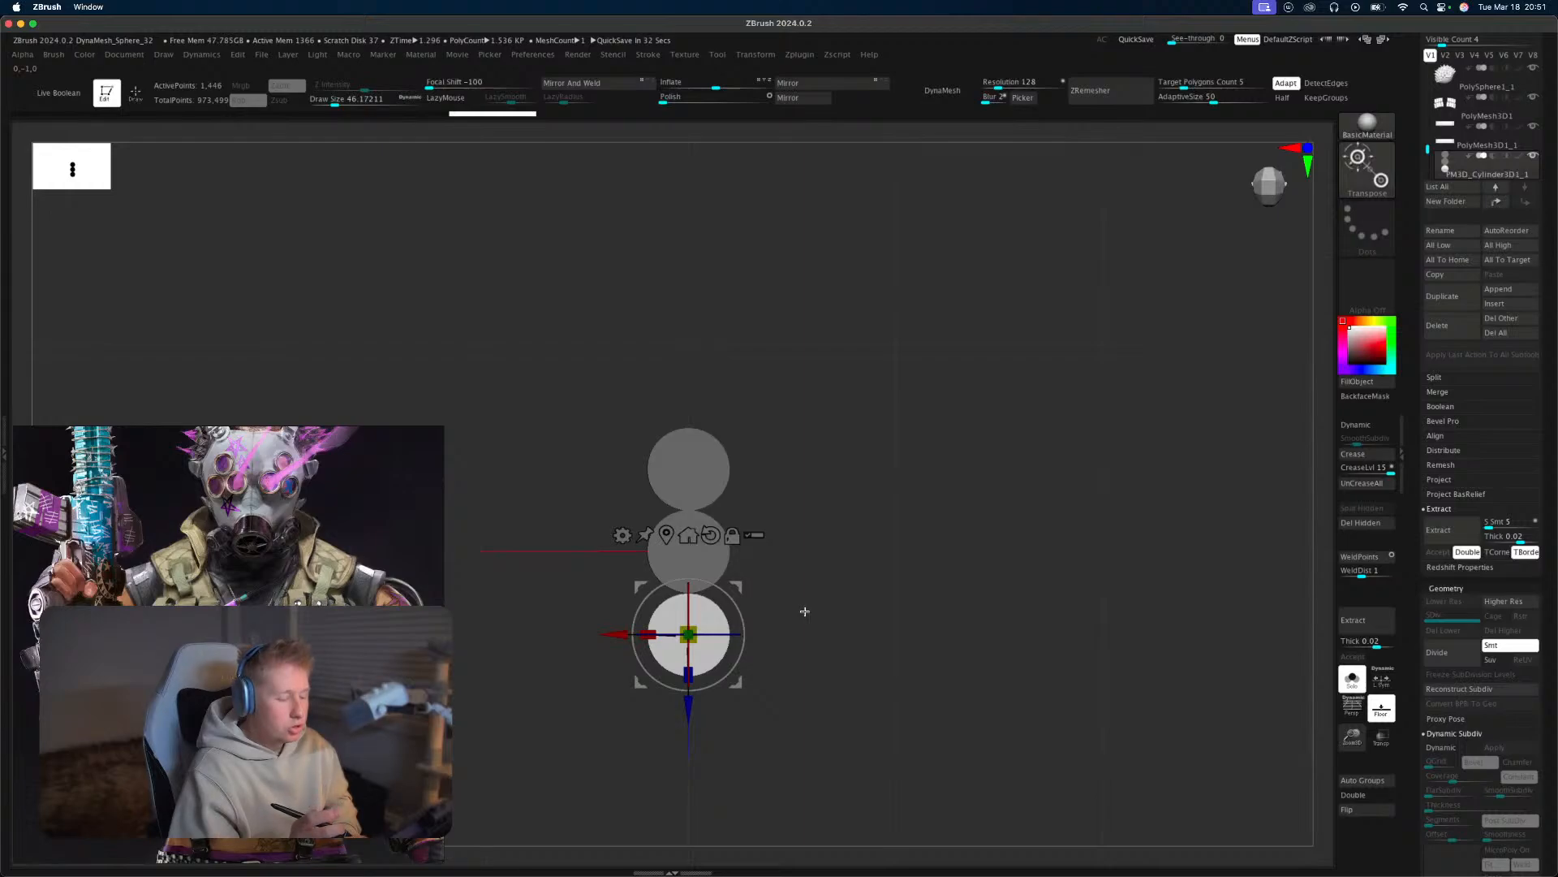
# Duplicate two more rods into a second row nested in the gaps beside the first three.
pyautogui.press('ctrl')
pyautogui.keyDown('ctrl'); pyautogui.moveTo(746, 586); pyautogui.dragTo(811, 461); pyautogui.keyUp('ctrl')
pyautogui.moveTo(878, 552); pyautogui.dragTo(901, 487)
pyautogui.keyDown('alt'); pyautogui.moveTo(901, 487); pyautogui.dragTo(920, 552); pyautogui.keyUp('alt')
pyautogui.moveTo(920, 552)
pyautogui.mouseDown()
pyautogui.moveTo(926, 578)
pyautogui.moveTo(947, 547)
pyautogui.moveTo(949, 616)
pyautogui.moveTo(897, 539)
pyautogui.moveTo(956, 484)
pyautogui.moveTo(946, 605)
pyautogui.mouseUp()
pyautogui.moveTo(946, 547); pyautogui.dragTo(955, 621)
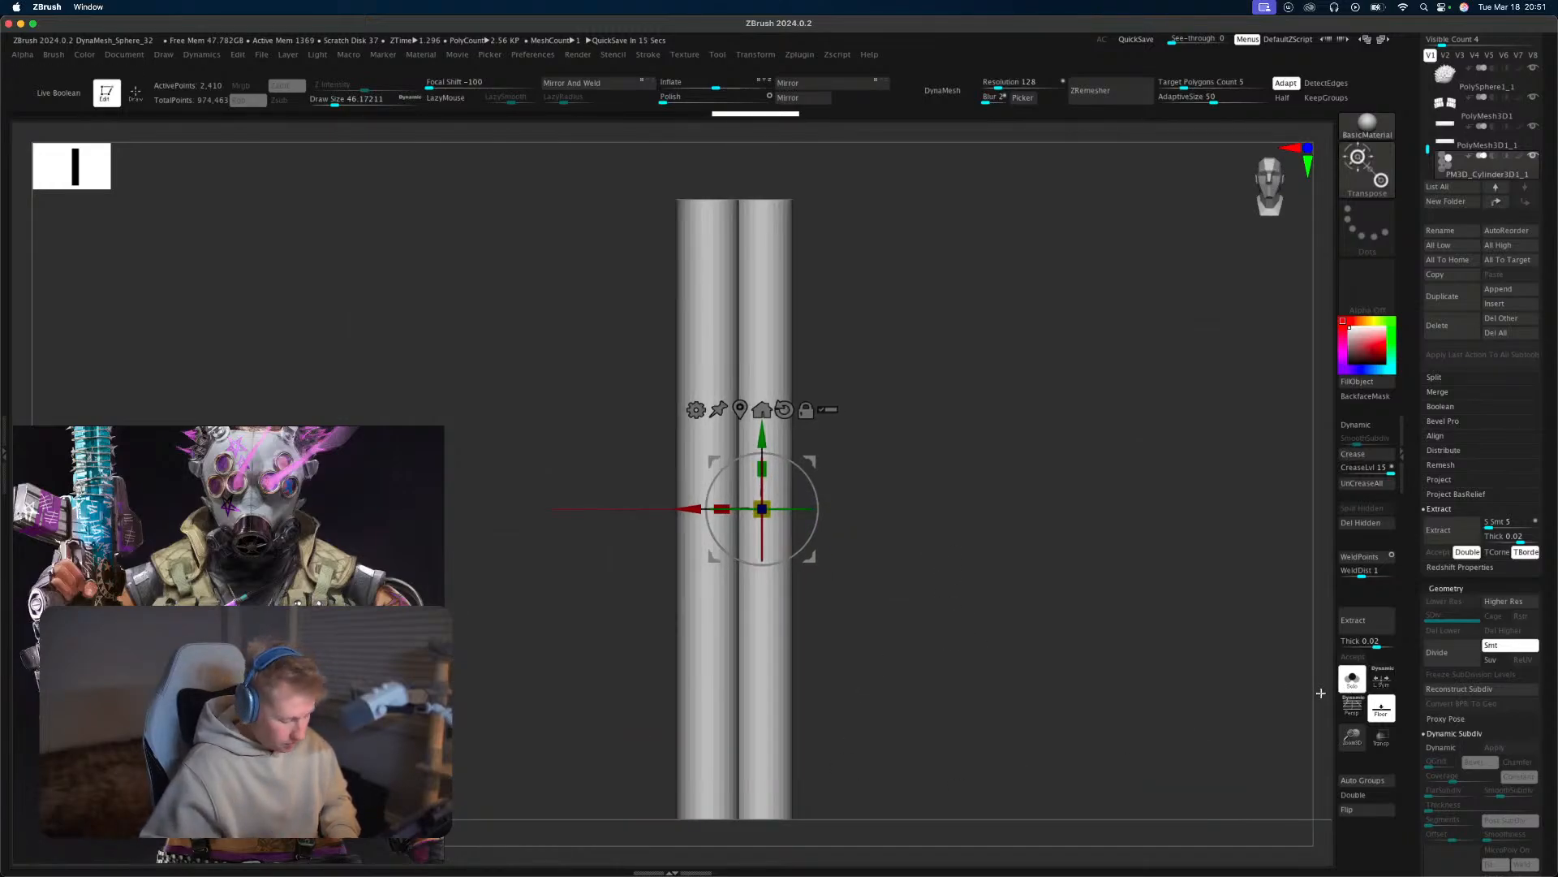
# Assign each rod its own polygroup with Auto Groups and turn on the polyframe display.
pyautogui.click(1368, 780)
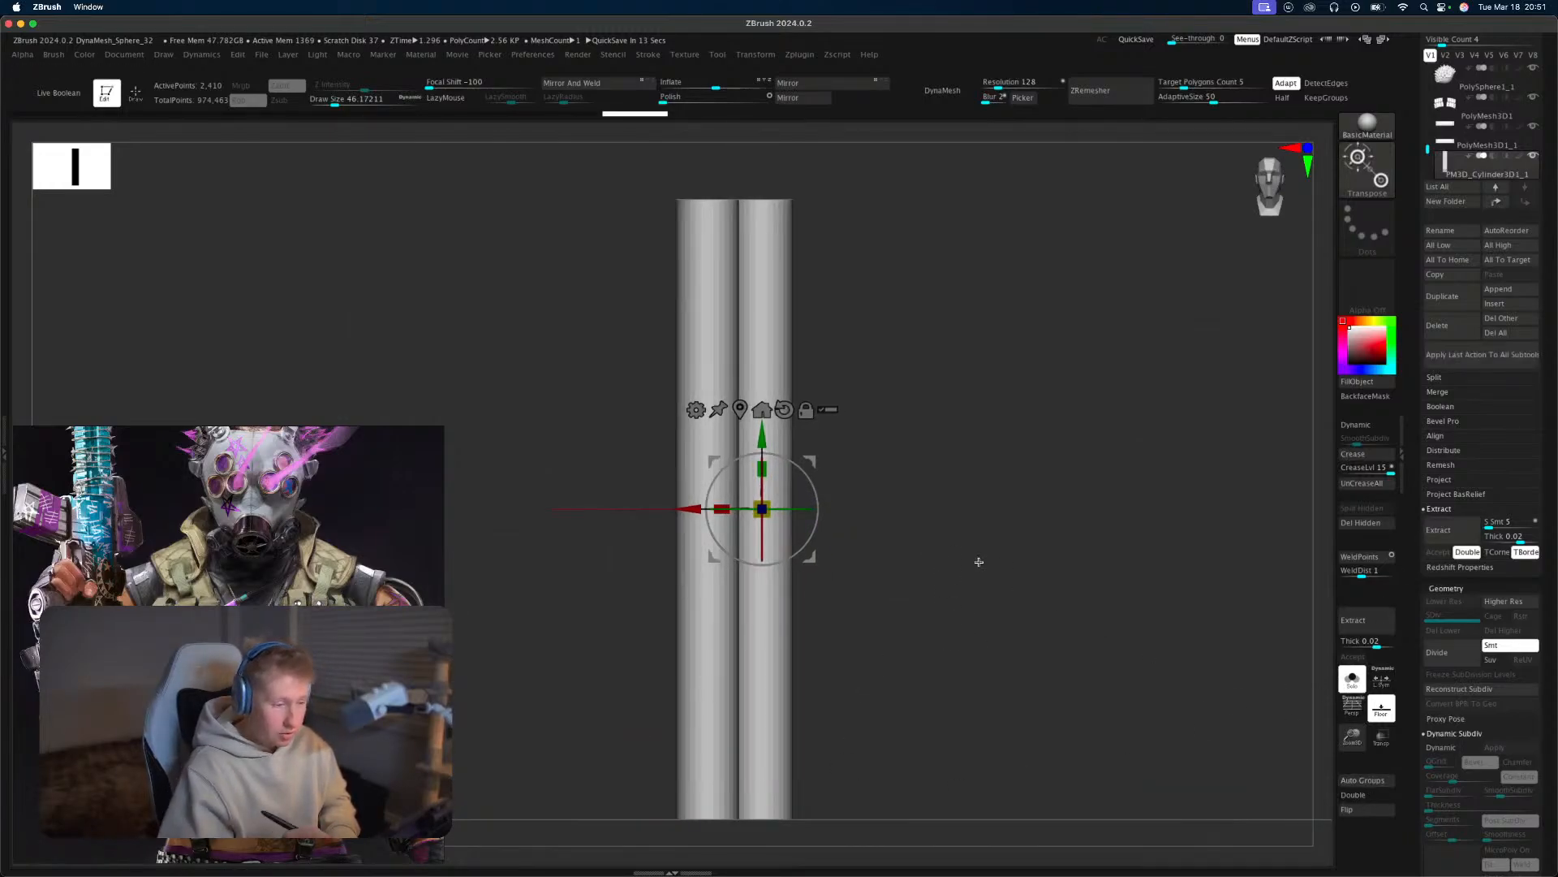
pyautogui.moveTo(977, 560); pyautogui.dragTo(987, 687)
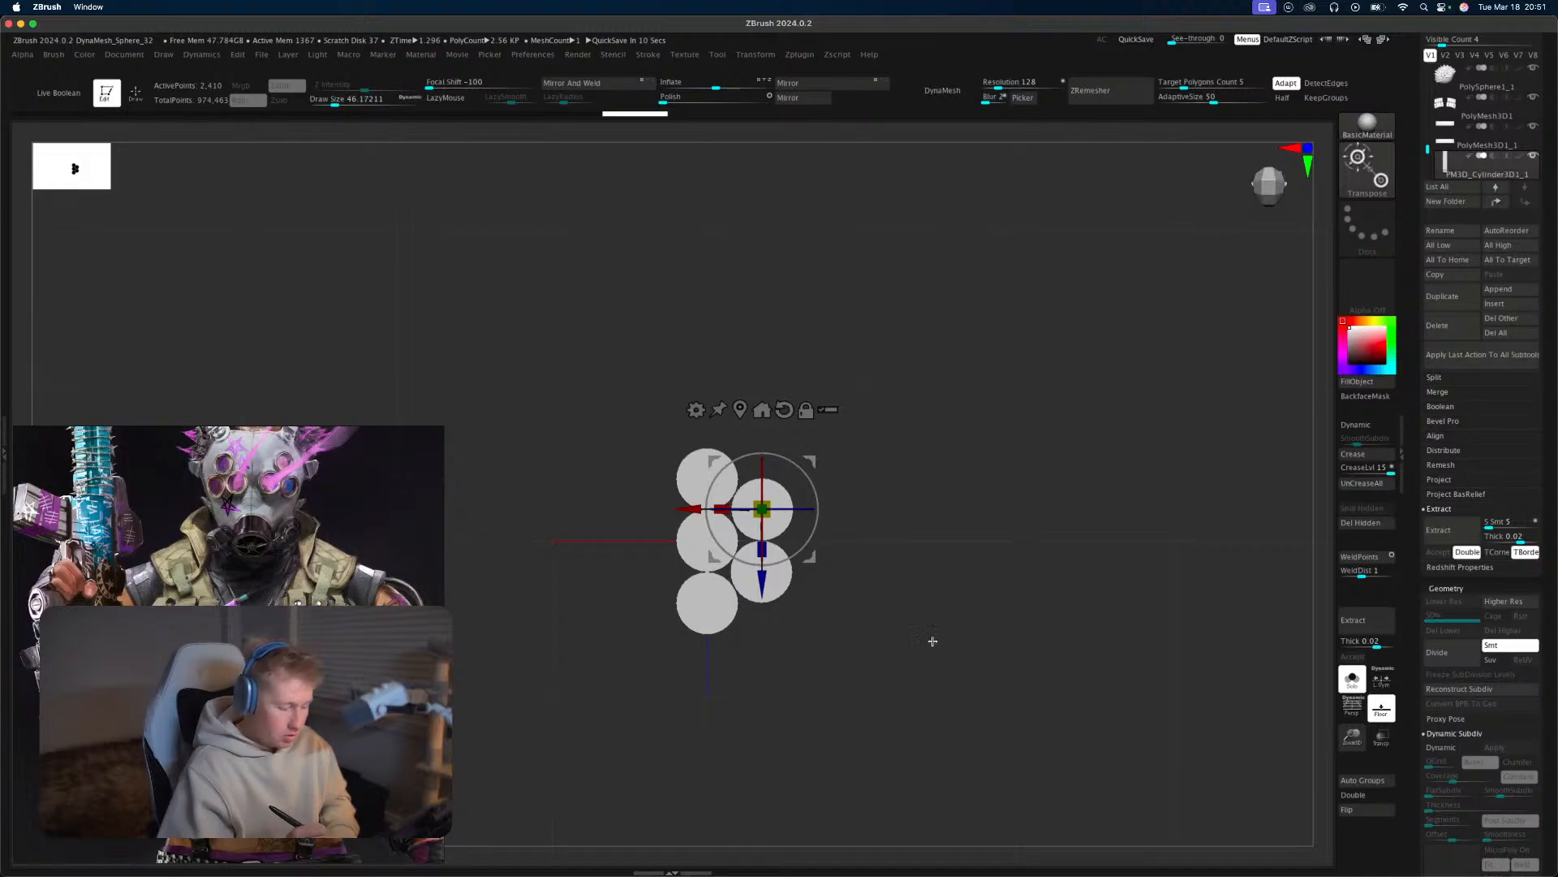
pyautogui.hotkey('shift', 'f')
pyautogui.keyDown('alt'); pyautogui.moveTo(930, 644); pyautogui.dragTo(956, 677); pyautogui.keyUp('alt')
pyautogui.keyDown('ctrl'); pyautogui.click(813, 644); pyautogui.keyUp('ctrl')
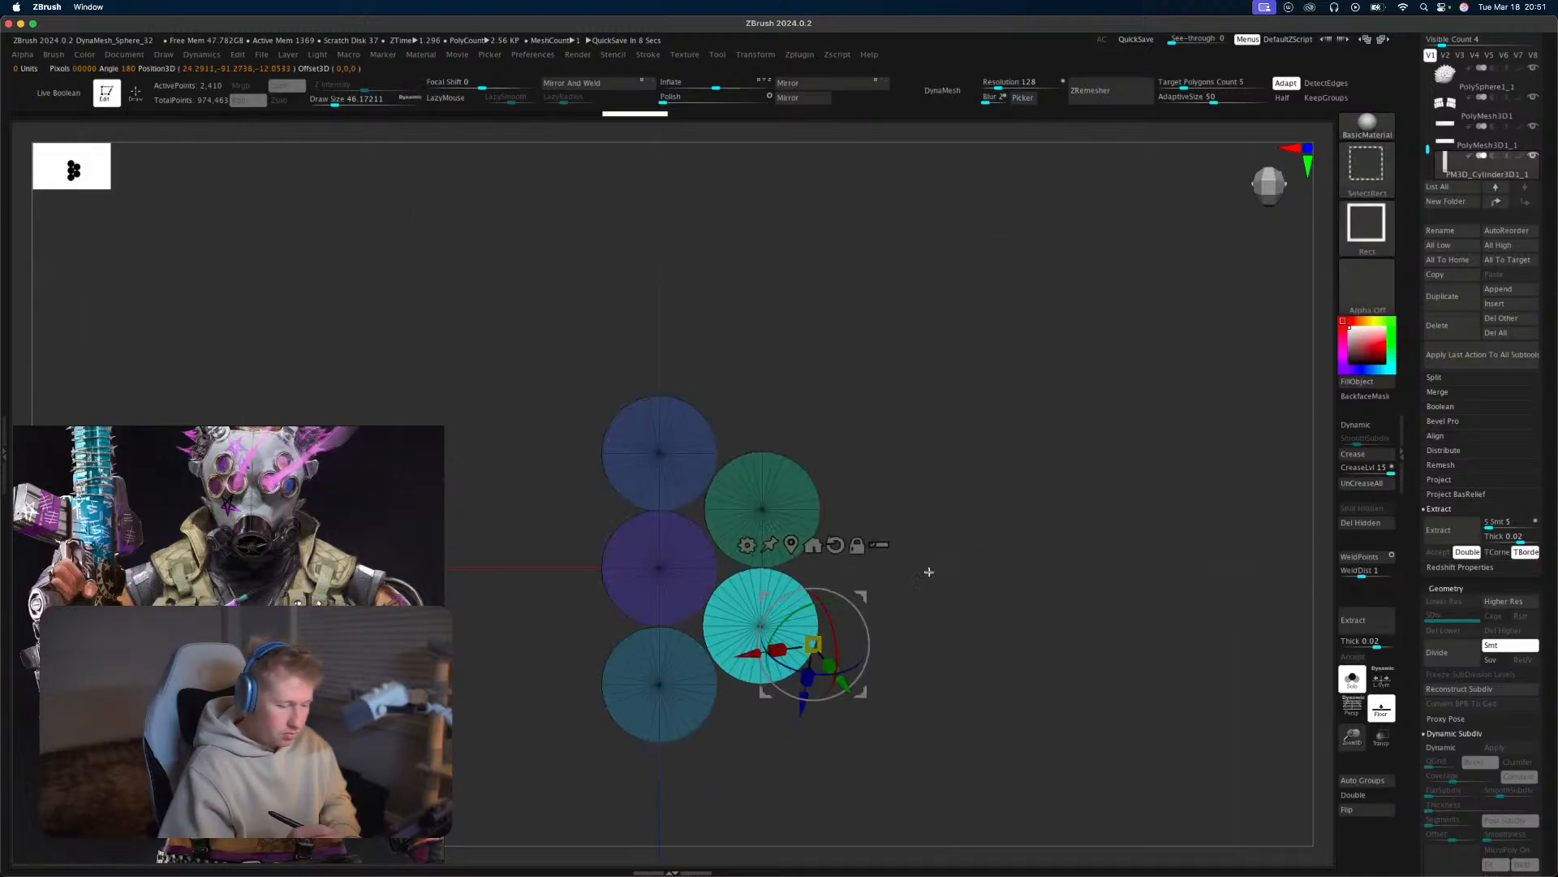
# Hide the two rods of the second row so only the first row of three rods is shown.
pyautogui.press('q')
pyautogui.keyDown('ctrl'); pyautogui.keyDown('shift'); pyautogui.click(796, 627); pyautogui.keyUp('shift'); pyautogui.keyUp('ctrl')
pyautogui.keyDown('ctrl'); pyautogui.keyDown('shift'); pyautogui.moveTo(984, 536); pyautogui.dragTo(925, 567); pyautogui.keyUp('shift'); pyautogui.keyUp('ctrl')
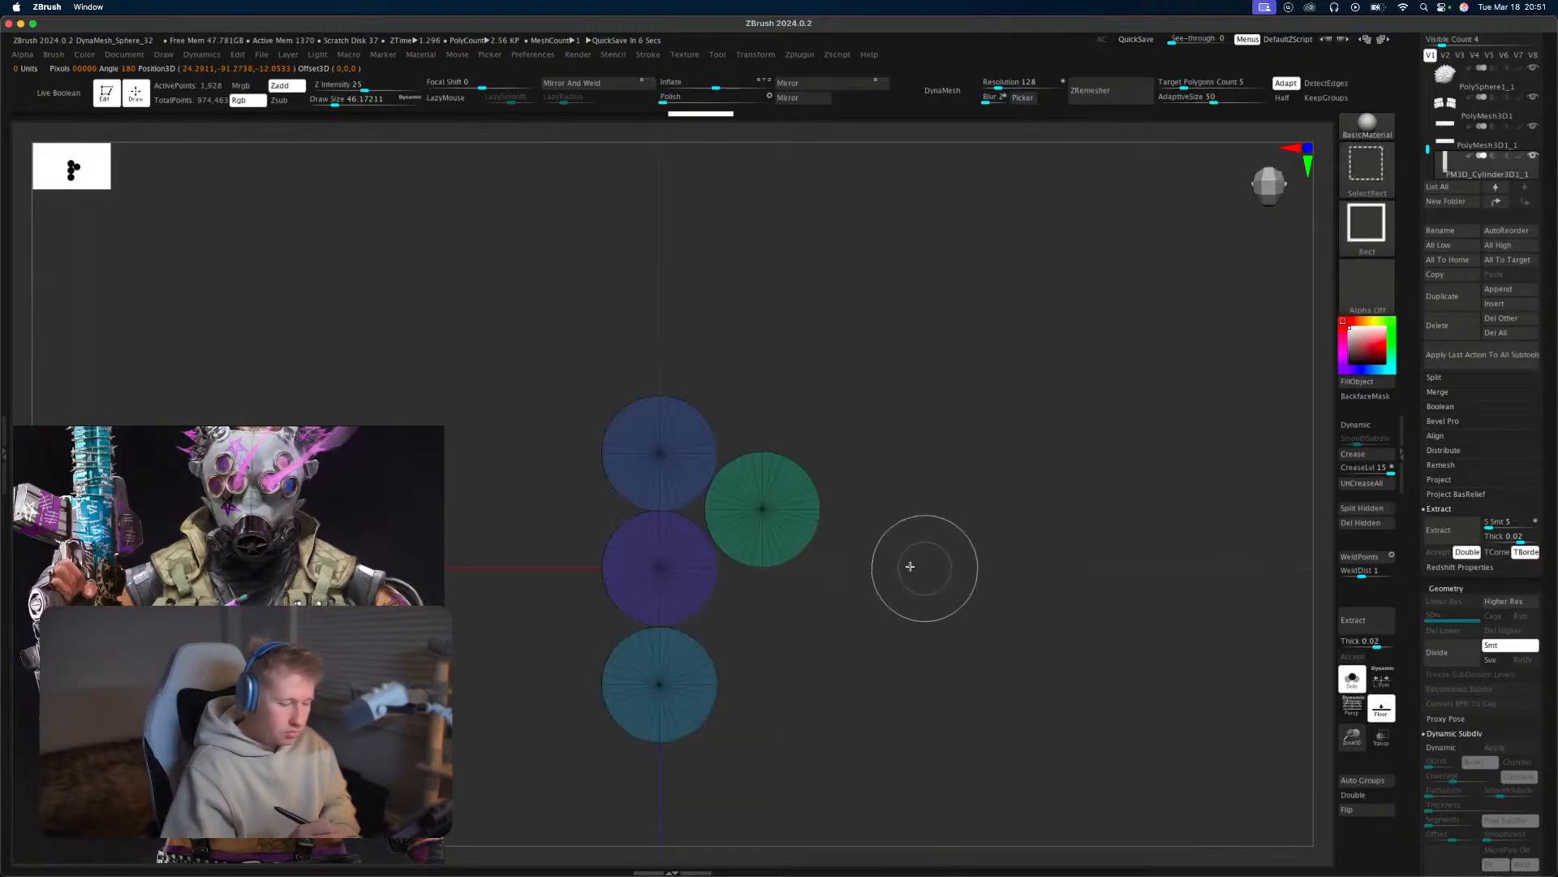
pyautogui.keyDown('ctrl'); pyautogui.keyDown('shift'); pyautogui.click(812, 524); pyautogui.keyUp('shift'); pyautogui.keyUp('ctrl')
pyautogui.keyDown('ctrl'); pyautogui.keyDown('shift'); pyautogui.click(1098, 556); pyautogui.keyUp('shift'); pyautogui.keyUp('ctrl')
pyautogui.keyDown('ctrl'); pyautogui.click(1106, 546); pyautogui.keyUp('ctrl')
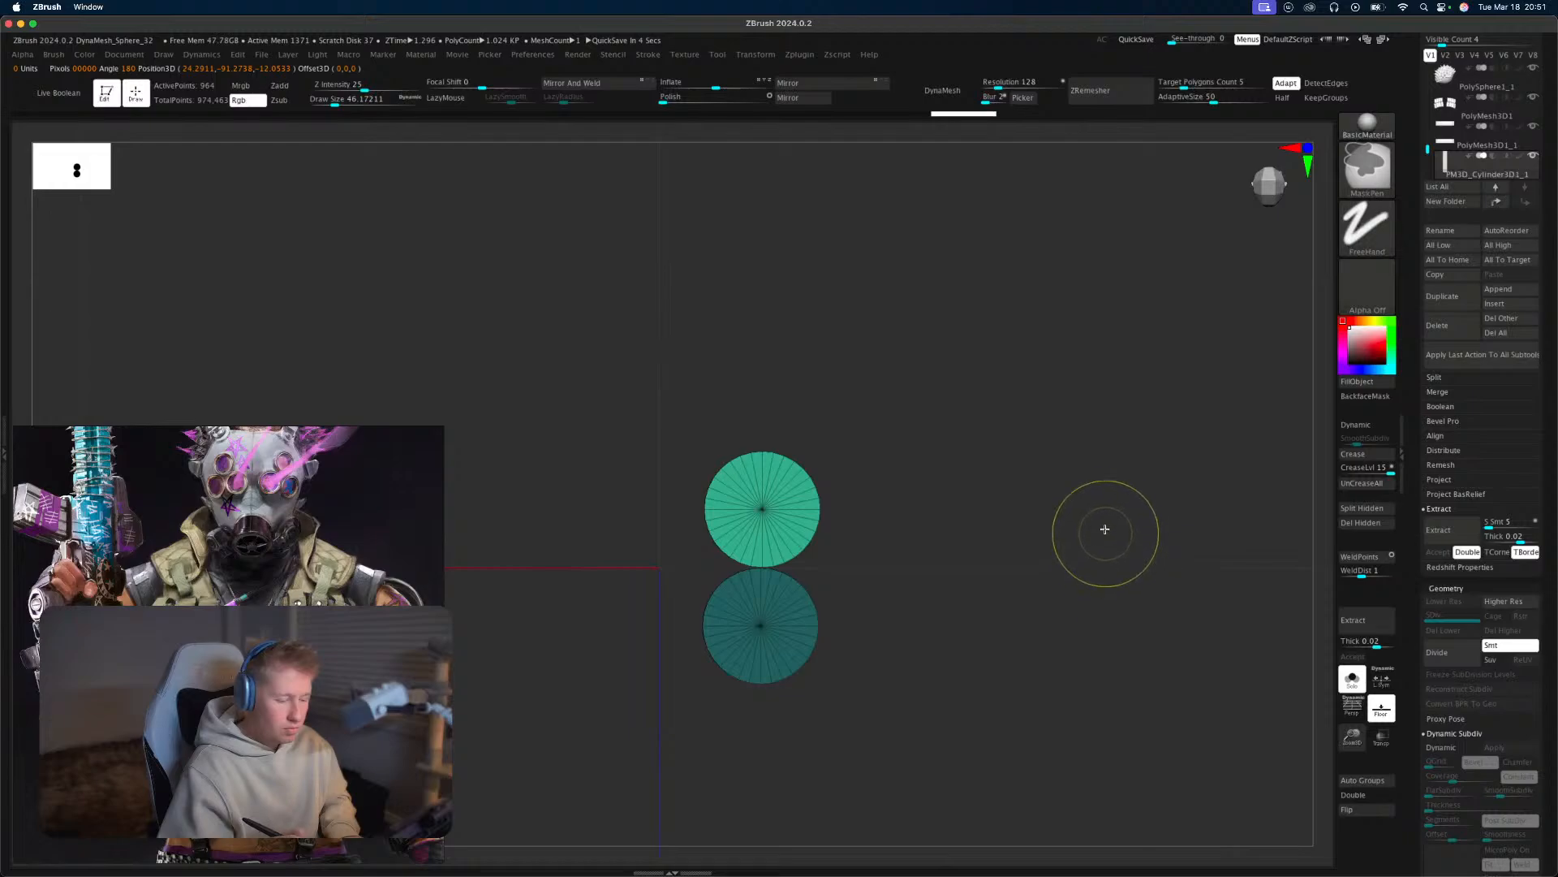
pyautogui.keyDown('ctrl'); pyautogui.moveTo(1104, 529); pyautogui.dragTo(1109, 551); pyautogui.keyUp('ctrl')
pyautogui.keyDown('ctrl'); pyautogui.click(1108, 549); pyautogui.keyUp('ctrl')
pyautogui.keyDown('ctrl'); pyautogui.keyDown('shift'); pyautogui.click(1110, 548); pyautogui.keyUp('shift'); pyautogui.keyUp('ctrl')
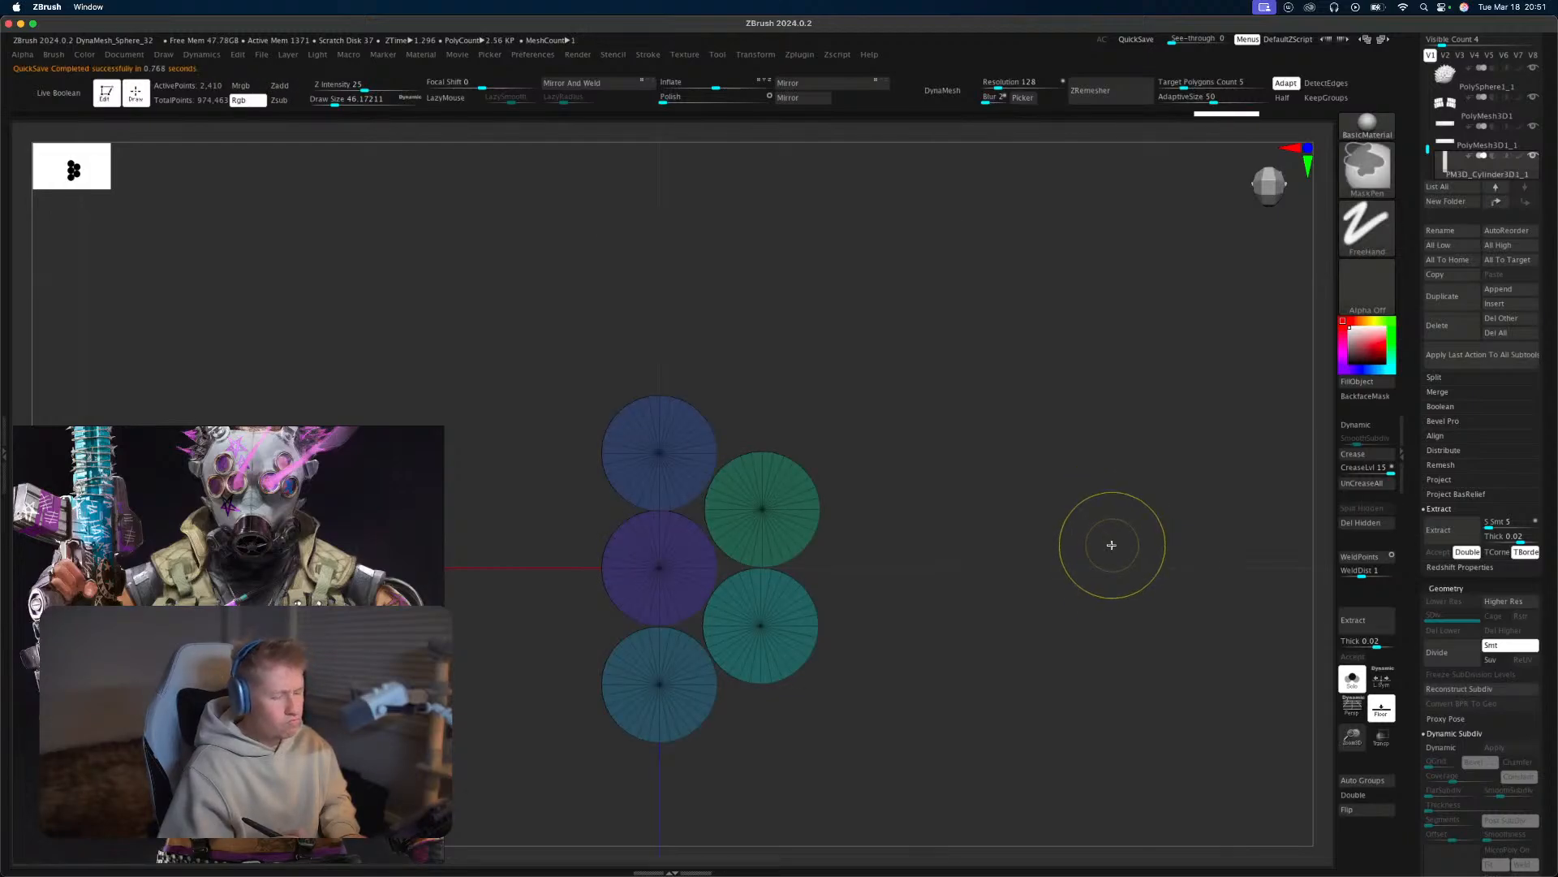
pyautogui.keyDown('ctrl'); pyautogui.keyDown('shift'); pyautogui.click(1112, 545); pyautogui.keyUp('shift'); pyautogui.keyUp('ctrl')
pyautogui.keyDown('ctrl'); pyautogui.keyDown('shift'); pyautogui.click(1112, 542); pyautogui.keyUp('shift'); pyautogui.keyUp('ctrl')
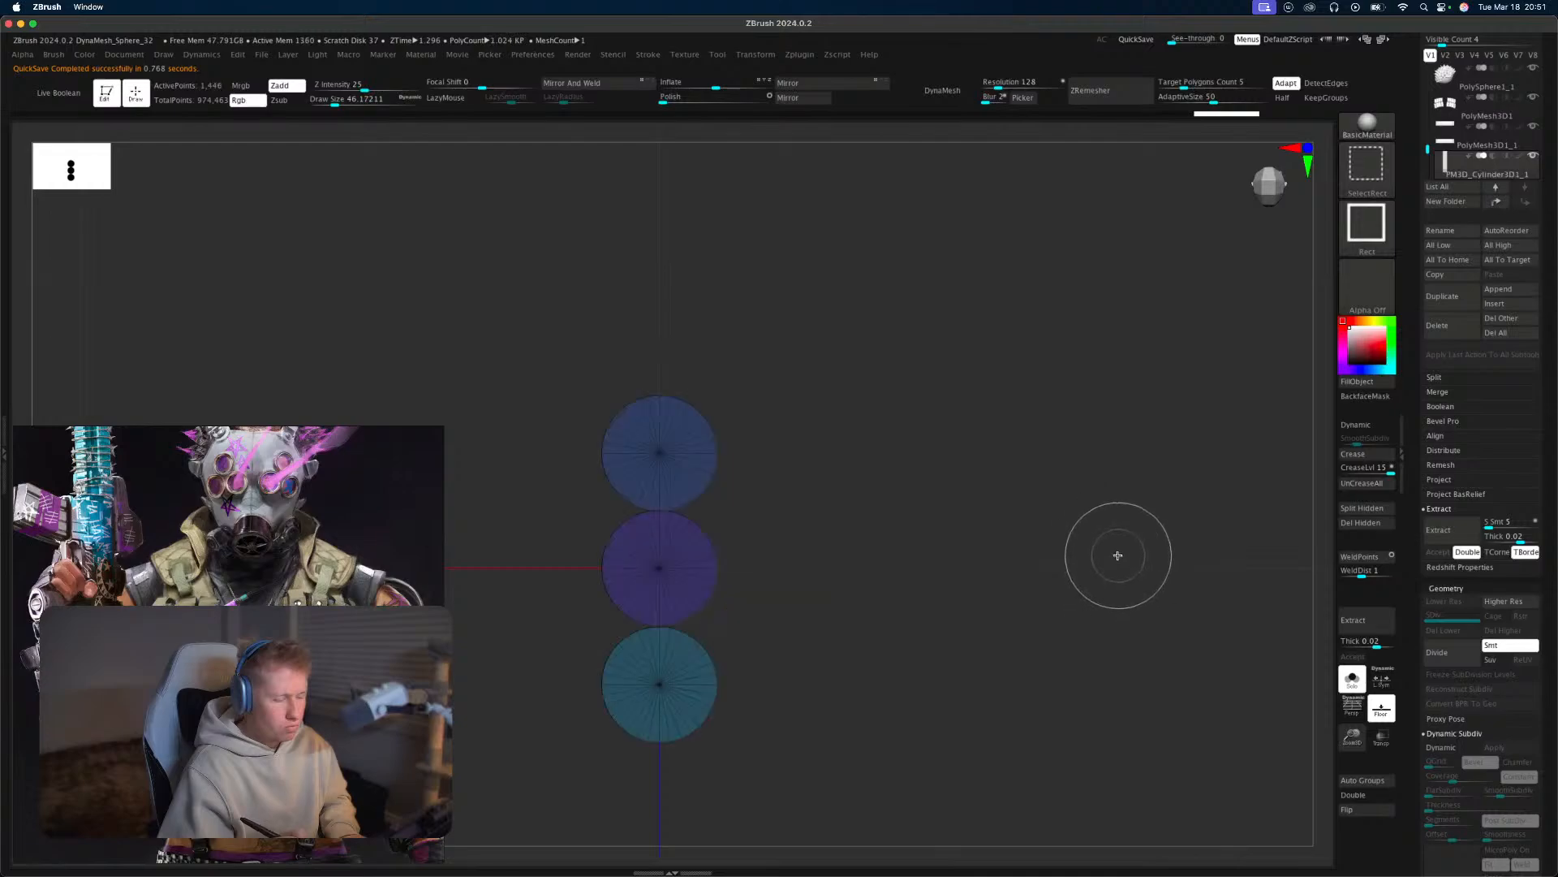
# Mask the three first-row rods and show the whole bundle again with the two second-row rods unmasked.
pyautogui.keyDown('ctrl'); pyautogui.keyDown('shift'); pyautogui.click(1115, 530); pyautogui.keyUp('shift'); pyautogui.keyUp('ctrl')
pyautogui.keyDown('ctrl'); pyautogui.click(1121, 542); pyautogui.keyUp('ctrl')
pyautogui.keyDown('ctrl'); pyautogui.keyDown('shift'); pyautogui.click(1123, 546); pyautogui.keyUp('shift'); pyautogui.keyUp('ctrl')
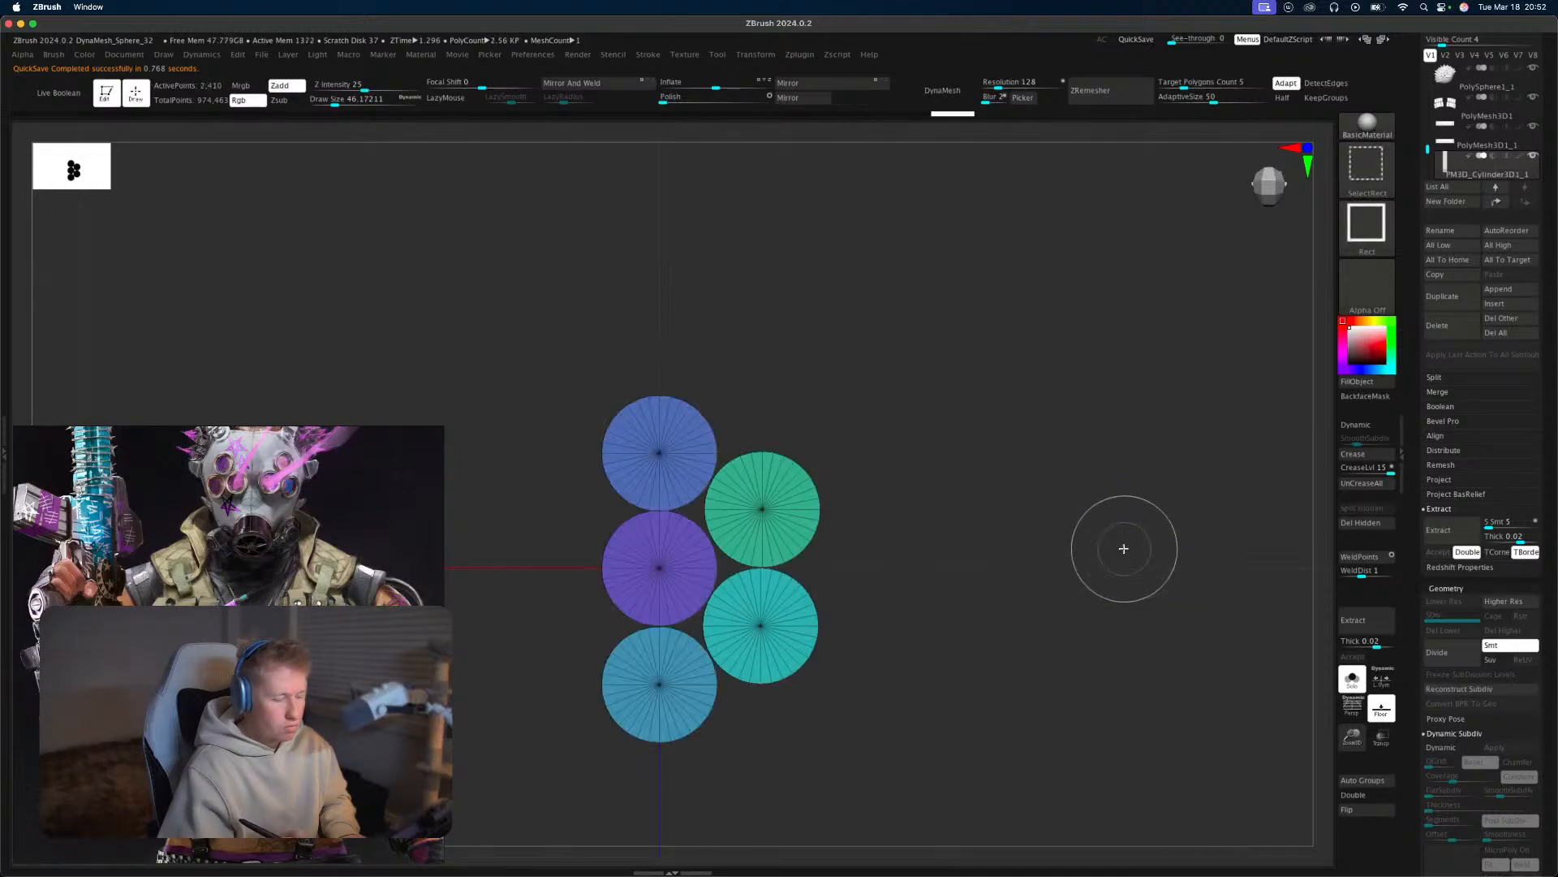
pyautogui.keyDown('ctrl'); pyautogui.keyDown('shift'); pyautogui.click(1123, 545); pyautogui.keyUp('shift'); pyautogui.keyUp('ctrl')
pyautogui.keyDown('ctrl'); pyautogui.keyDown('shift'); pyautogui.click(1121, 548); pyautogui.keyUp('shift'); pyautogui.keyUp('ctrl')
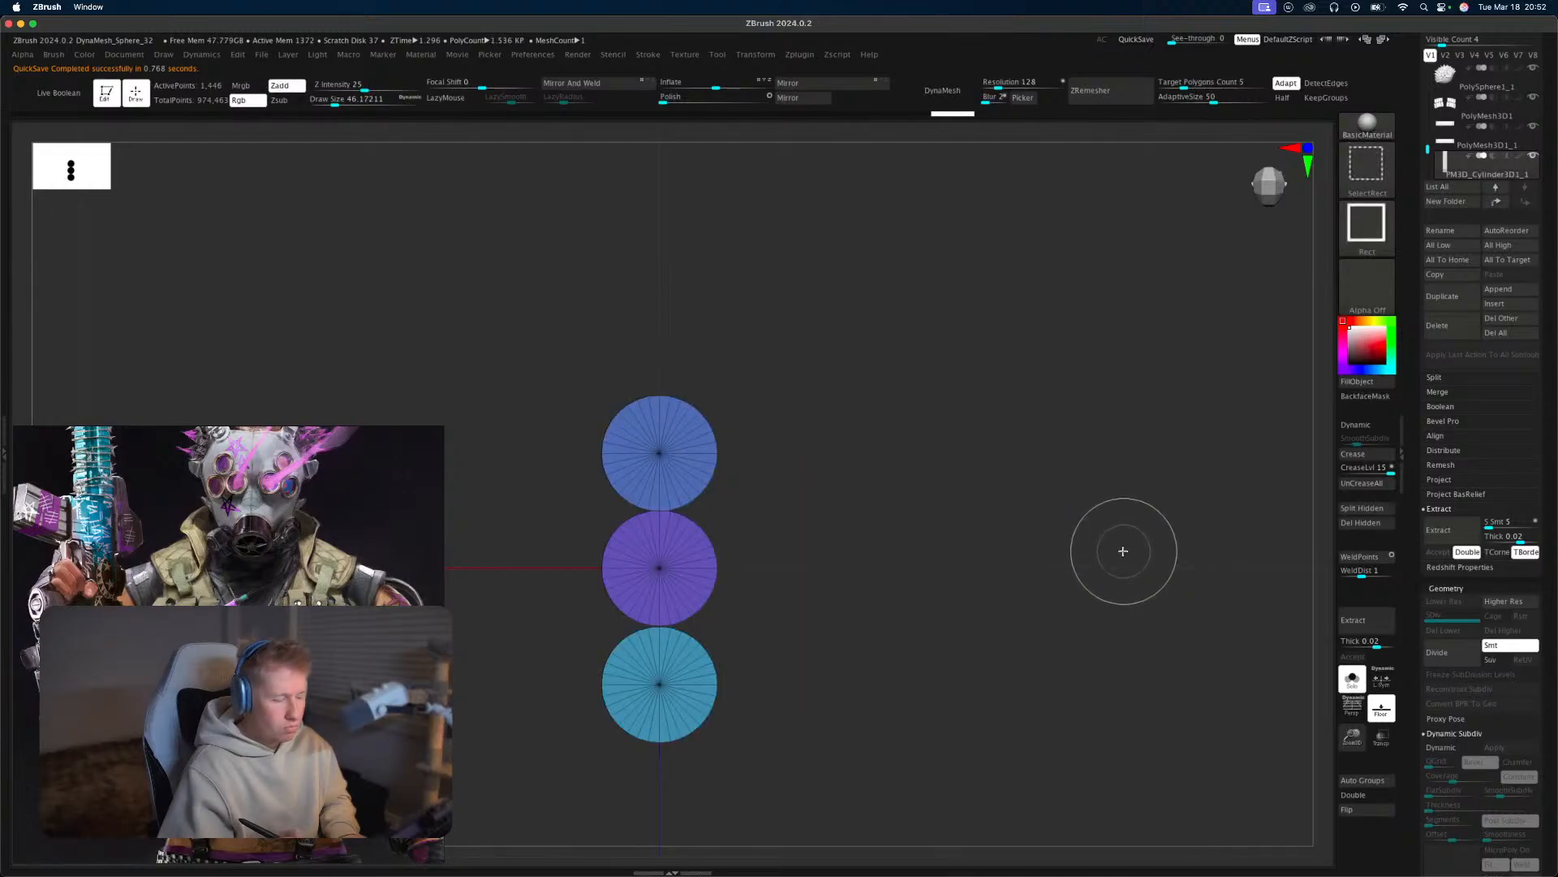
pyautogui.keyDown('ctrl'); pyautogui.click(1123, 543); pyautogui.keyUp('ctrl')
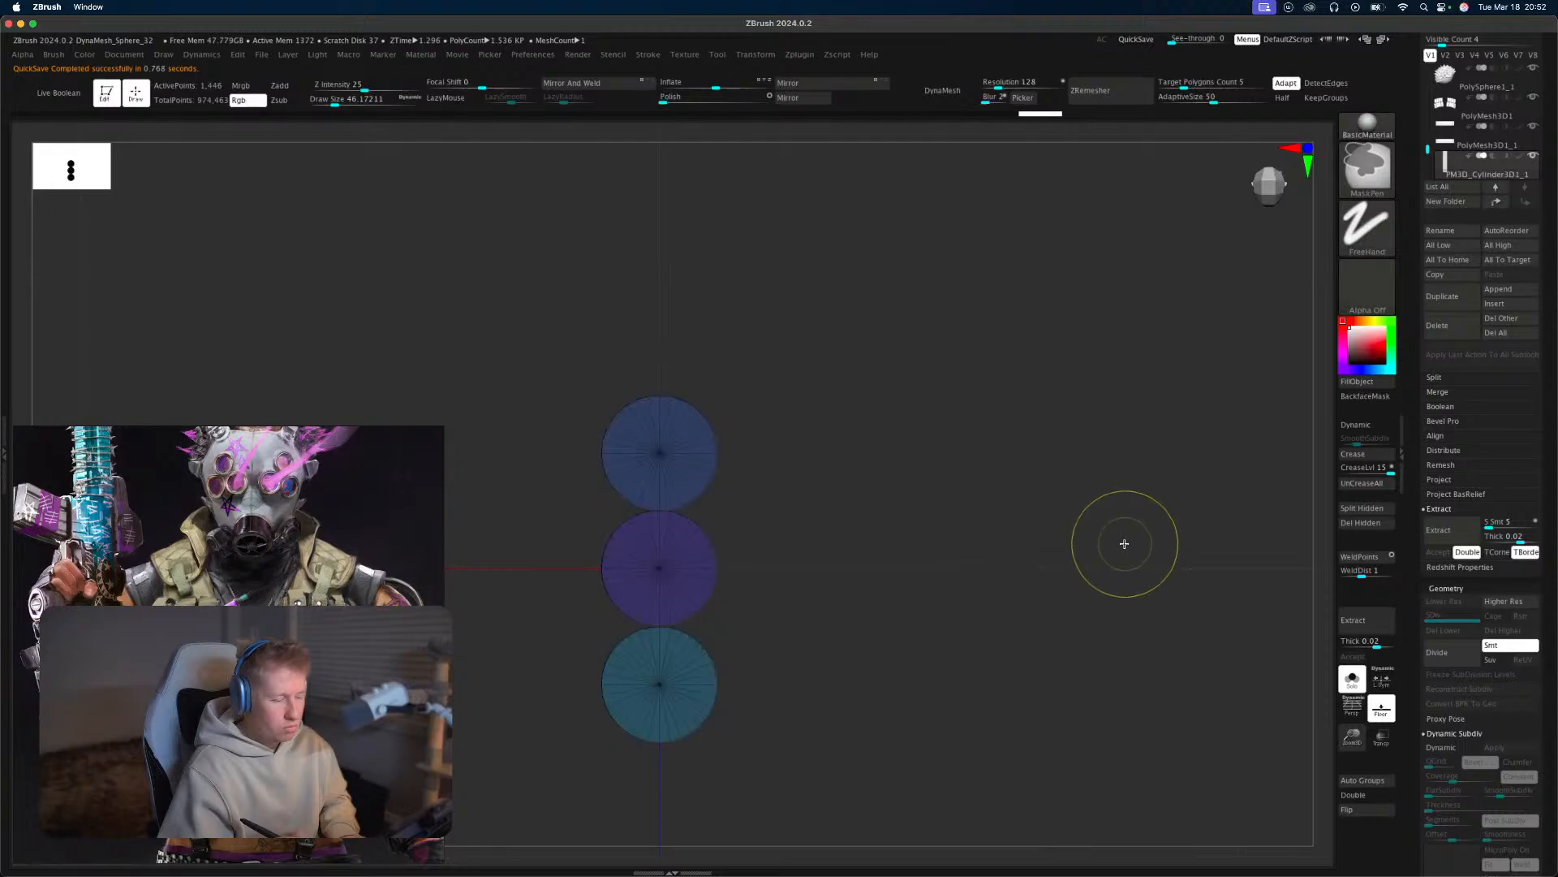
pyautogui.keyDown('ctrl'); pyautogui.keyDown('shift'); pyautogui.click(1122, 542); pyautogui.keyUp('shift'); pyautogui.keyUp('ctrl')
# Duplicate the two unmasked rods across to the opposite side of the middle row to form a seven-rod hexagonal bundle.
pyautogui.press('w')
pyautogui.keyDown('alt'); pyautogui.moveTo(1020, 568); pyautogui.dragTo(1094, 529); pyautogui.keyUp('alt')
pyautogui.click(866, 507)
pyautogui.click(856, 430)
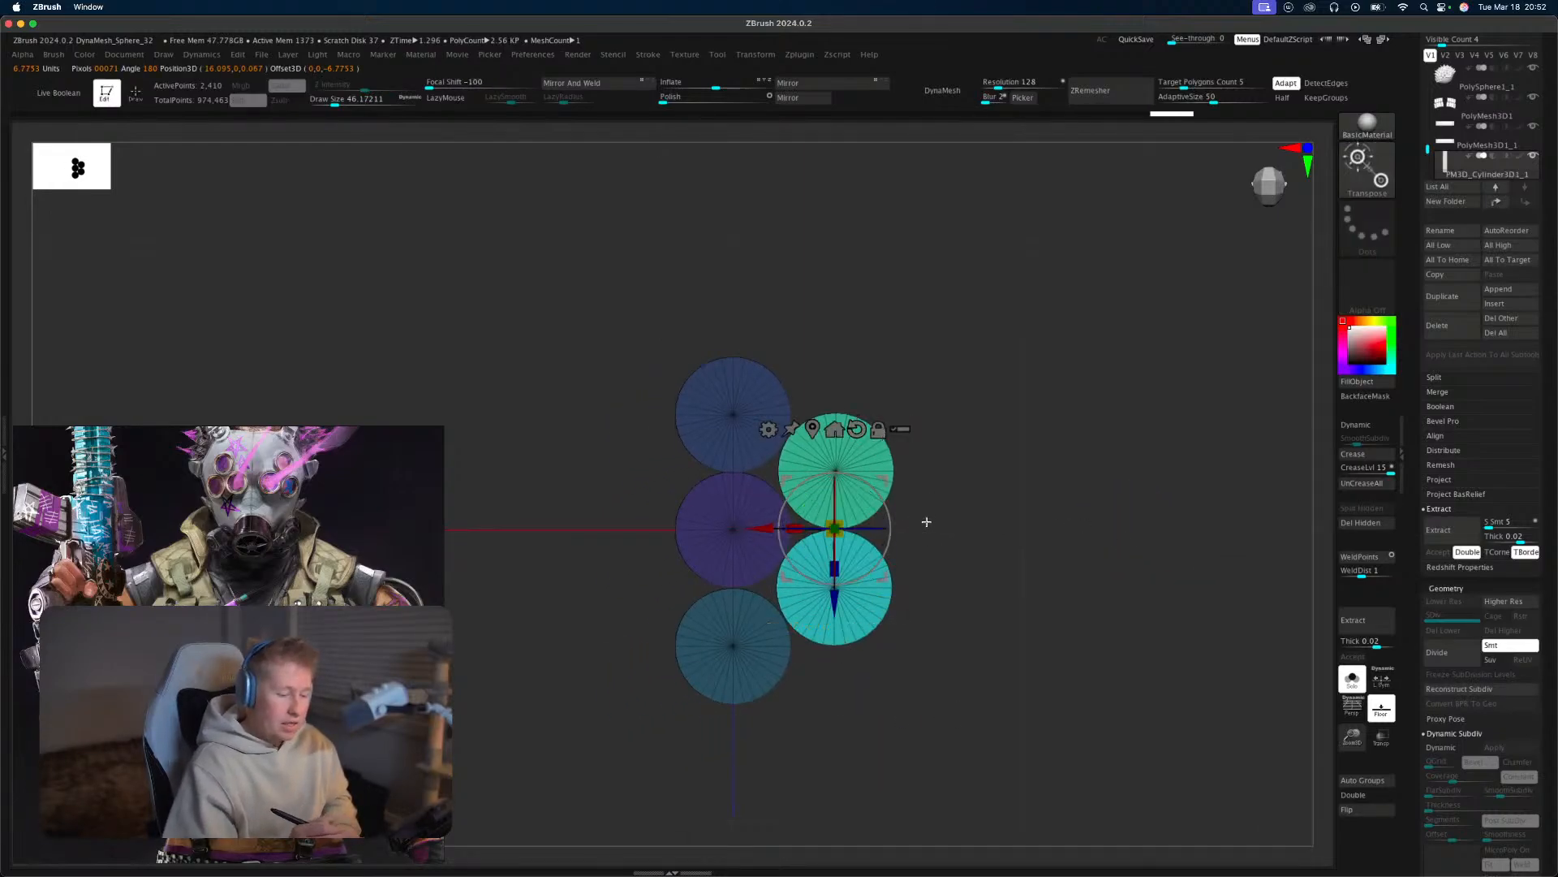
pyautogui.keyDown('alt'); pyautogui.moveTo(908, 529); pyautogui.dragTo(956, 538); pyautogui.keyUp('alt')
pyautogui.keyDown('ctrl'); pyautogui.moveTo(814, 528); pyautogui.dragTo(610, 529); pyautogui.keyUp('ctrl')
pyautogui.keyDown('ctrl'); pyautogui.moveTo(611, 634); pyautogui.dragTo(609, 635); pyautogui.keyUp('ctrl')
pyautogui.press('q')
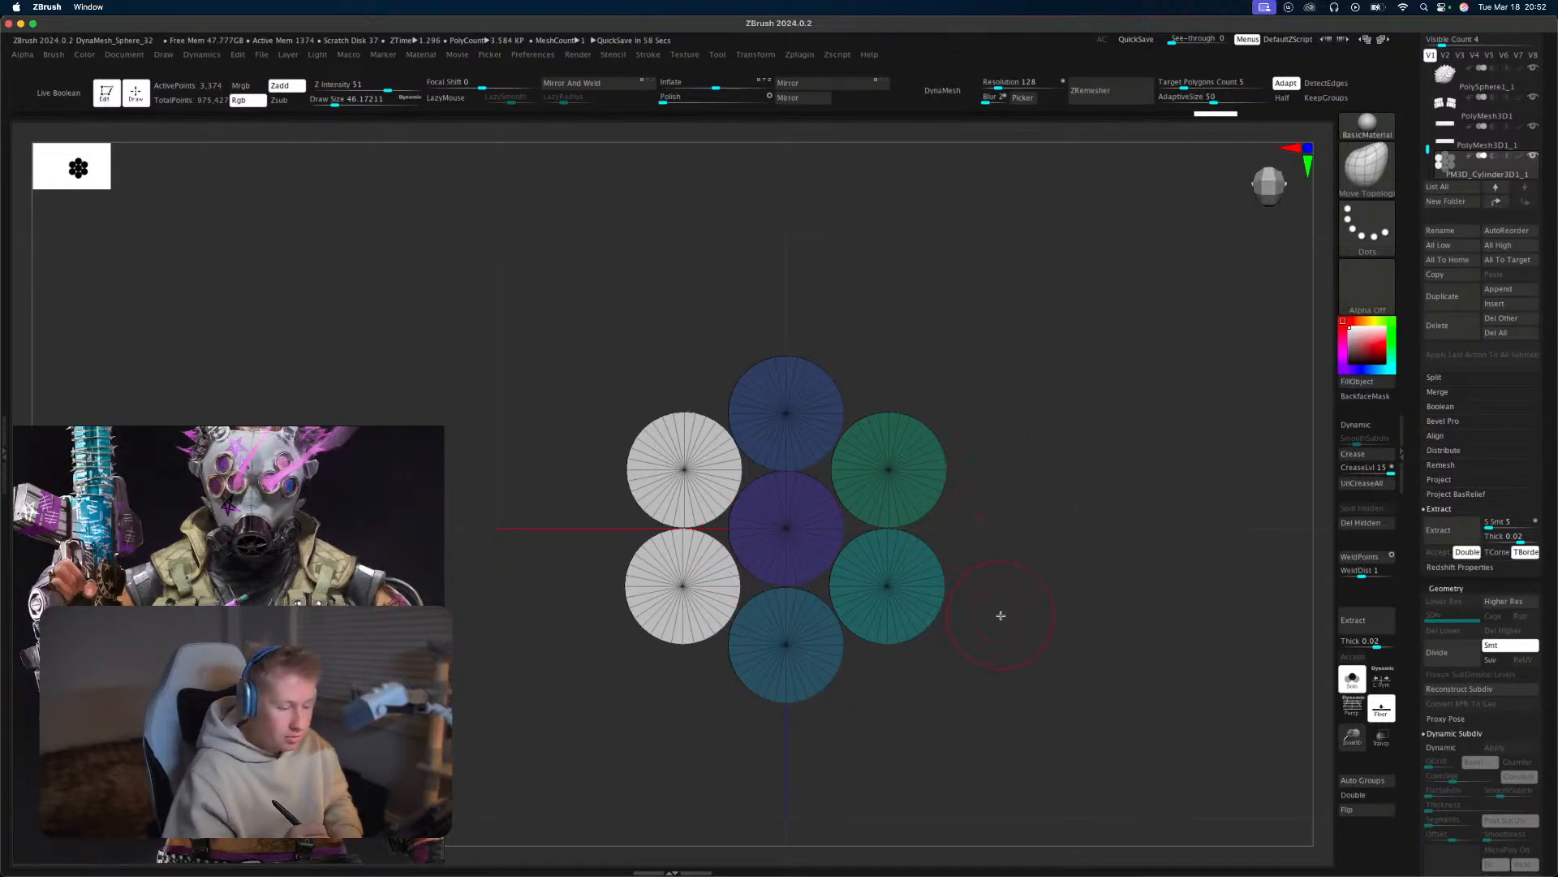
# Center the gizmo on the seven-rod bundle, scale its height down, and turn off the polyframe display.
pyautogui.moveTo(1001, 615); pyautogui.dragTo(946, 559)
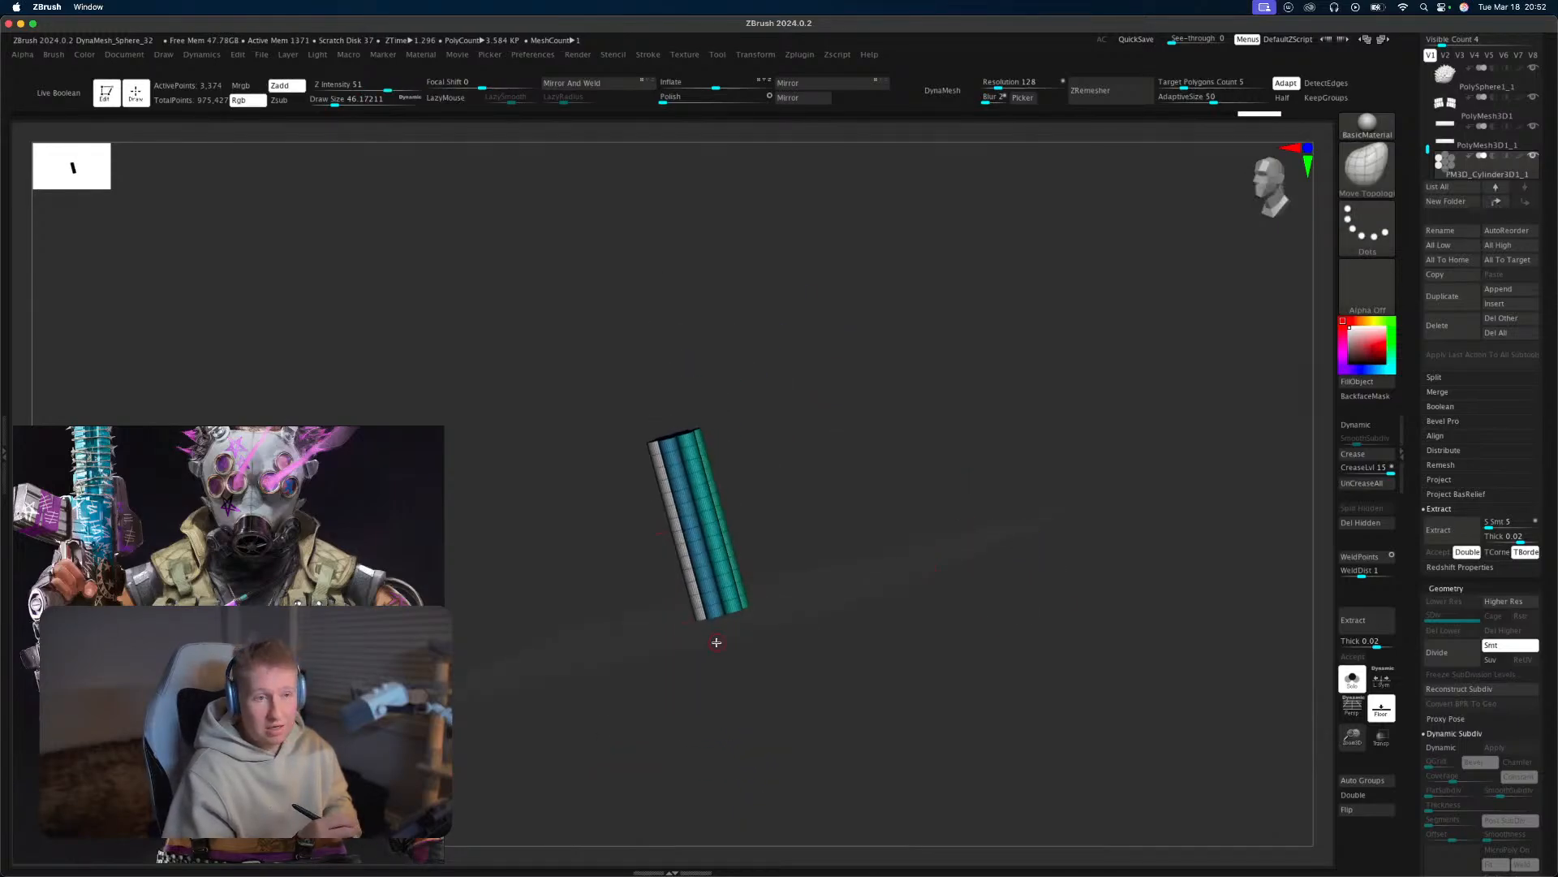
pyautogui.moveTo(770, 659); pyautogui.dragTo(898, 612)
pyautogui.press('w')
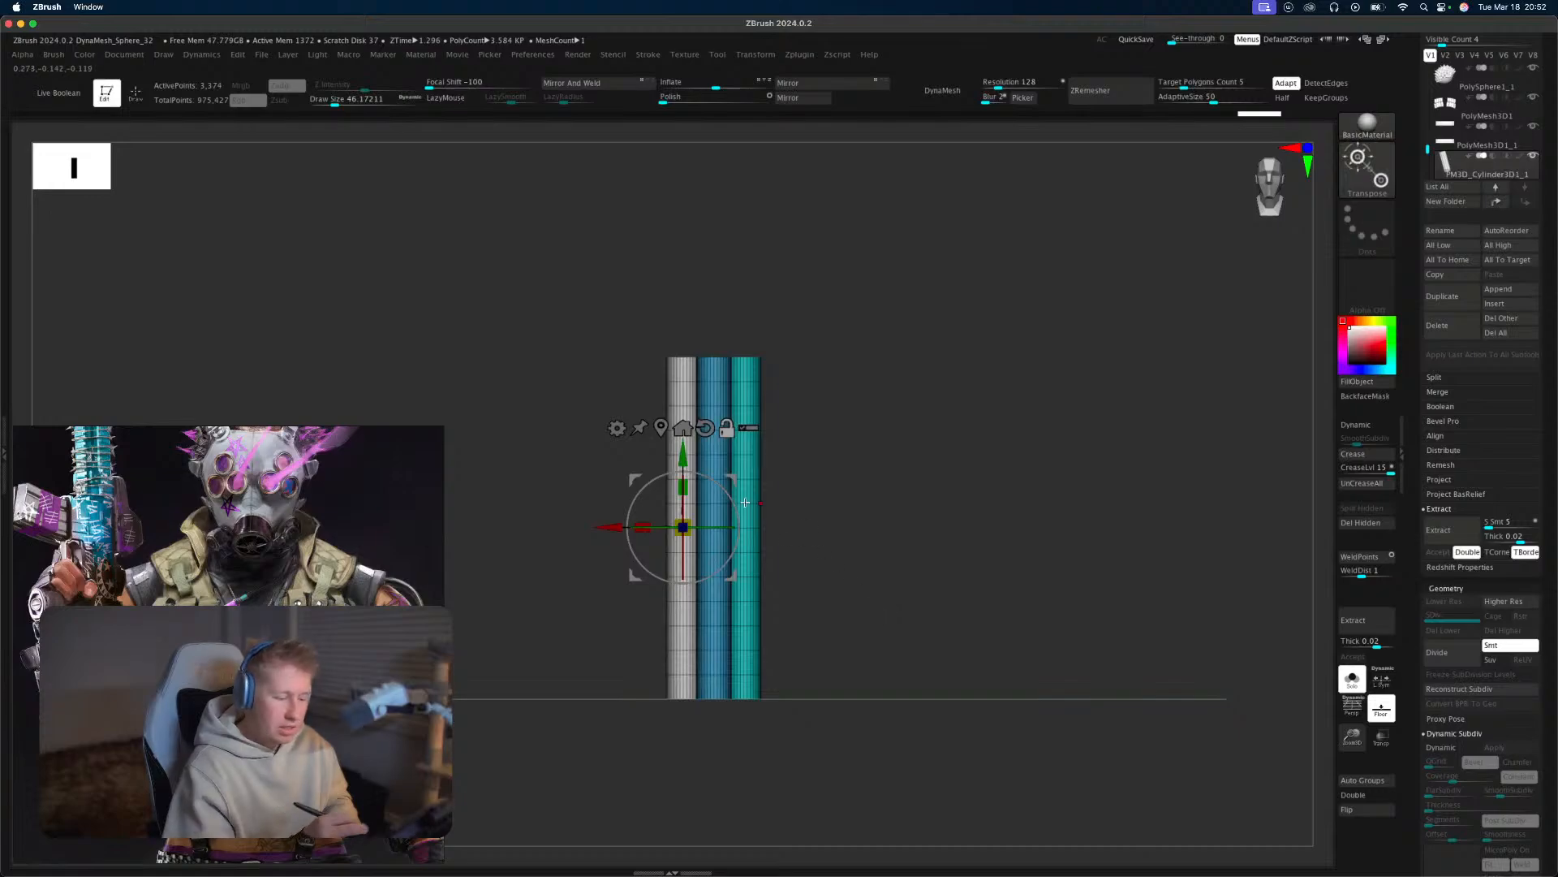
pyautogui.keyDown('alt'); pyautogui.click(662, 428); pyautogui.keyUp('alt')
pyautogui.moveTo(880, 540)
pyautogui.mouseDown()
pyautogui.moveTo(901, 563)
pyautogui.moveTo(939, 566)
pyautogui.moveTo(909, 545)
pyautogui.mouseUp()
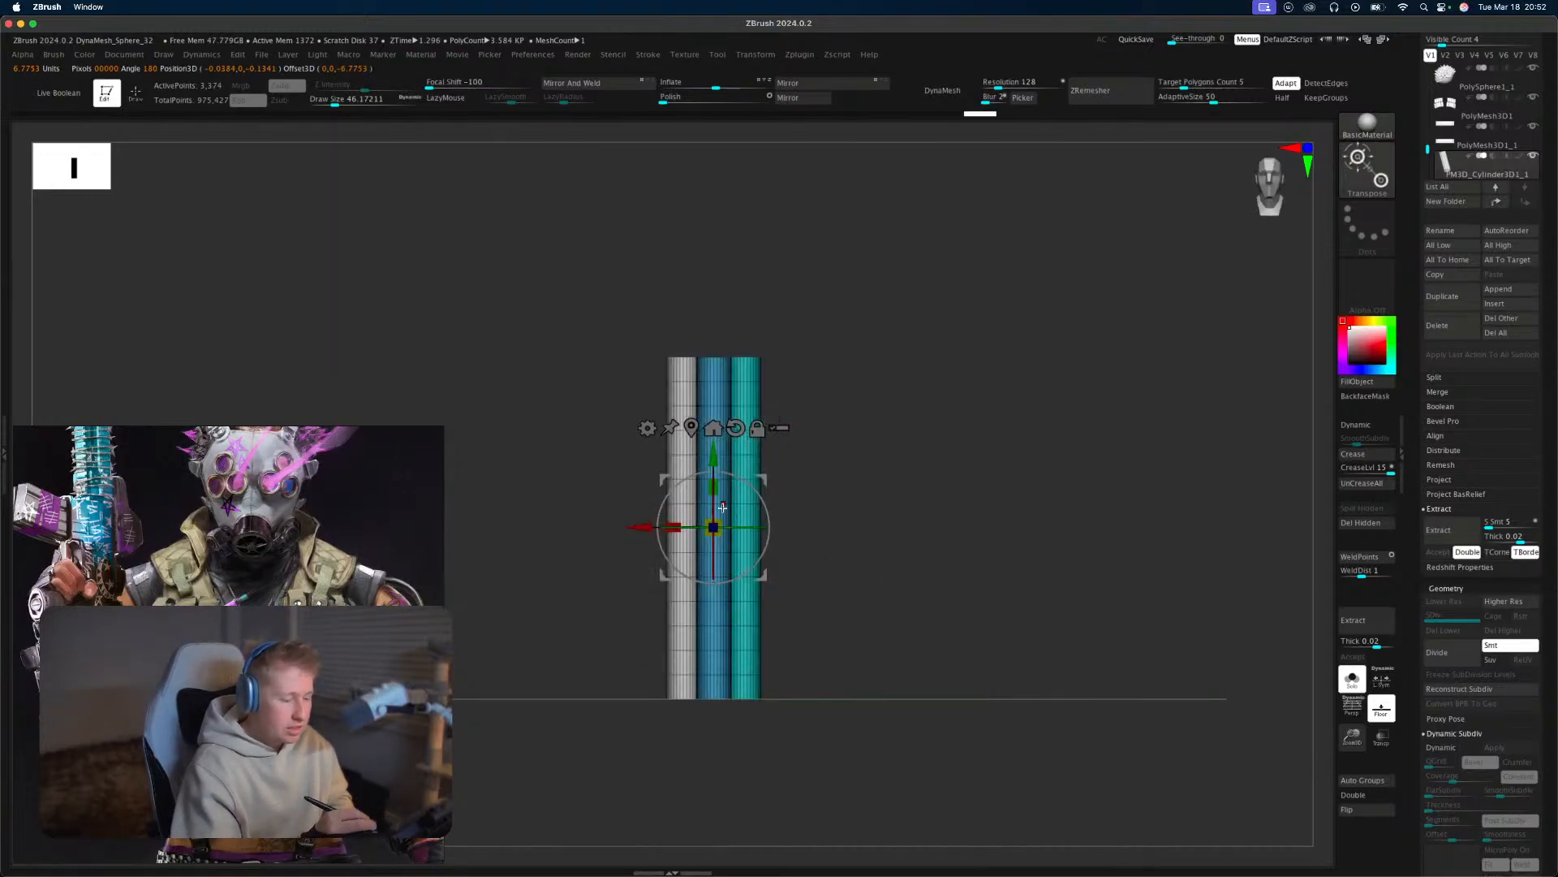
pyautogui.moveTo(714, 488); pyautogui.dragTo(720, 522)
pyautogui.press('q')
pyautogui.hotkey('shift', 'f')
# Try raising one outer rod slightly above the others by masking the remaining six rods.
pyautogui.moveTo(894, 567)
pyautogui.keyDown('shift'); pyautogui.mouseDown()
pyautogui.moveTo(893, 636)
pyautogui.moveTo(897, 539)
pyautogui.moveTo(960, 546)
pyautogui.moveTo(982, 664)
pyautogui.mouseUp(); pyautogui.keyUp('shift')
pyautogui.keyDown('alt'); pyautogui.moveTo(950, 611); pyautogui.dragTo(968, 754); pyautogui.keyUp('alt')
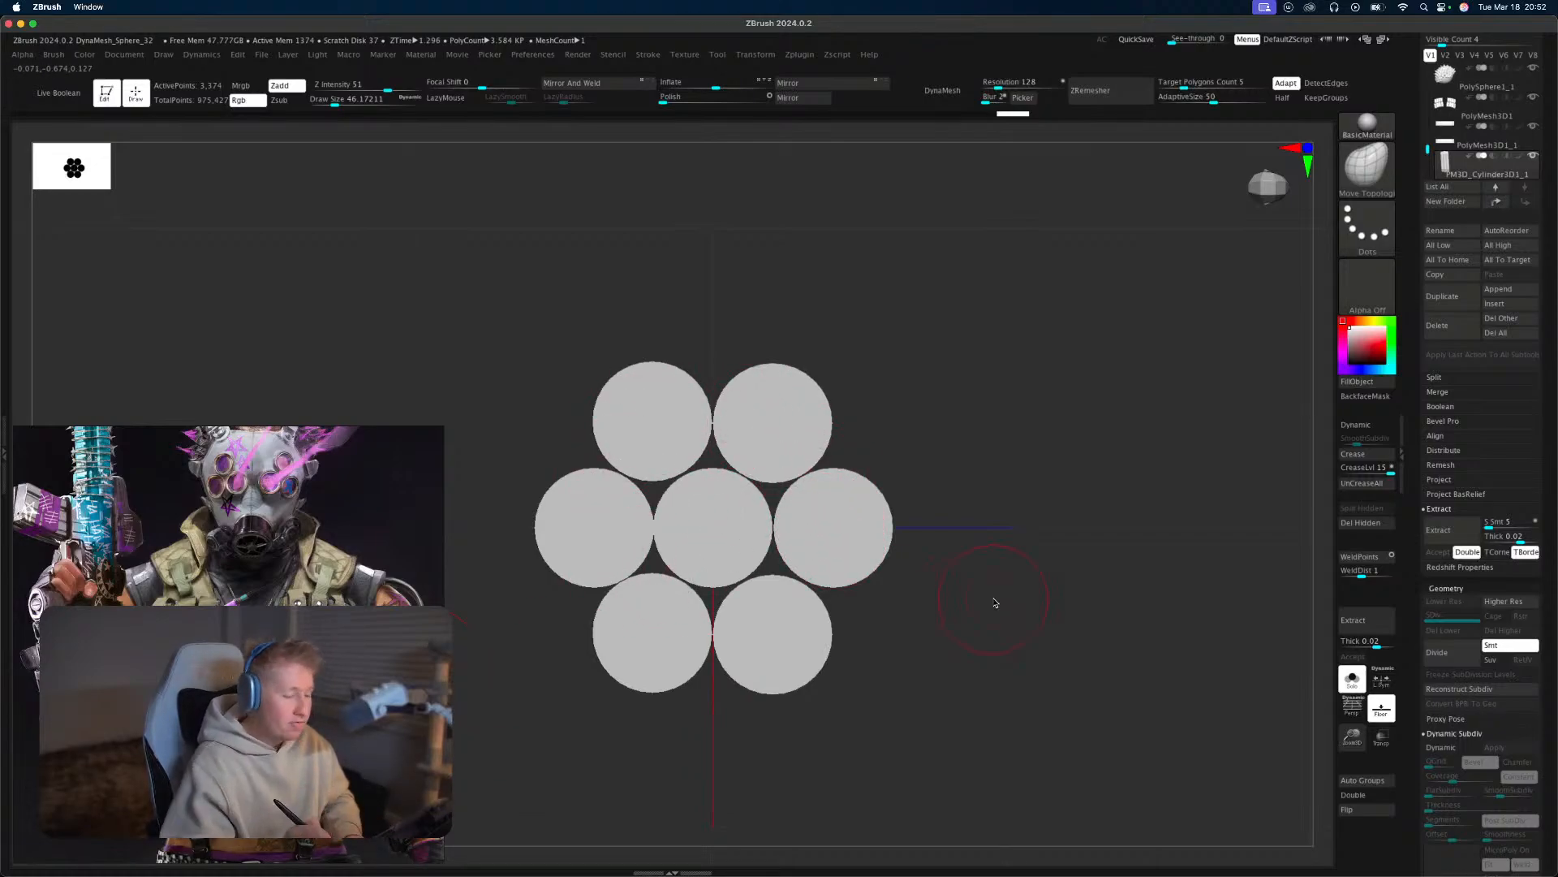
pyautogui.keyDown('shift'); pyautogui.moveTo(995, 603); pyautogui.dragTo(1007, 782); pyautogui.keyUp('shift')
pyautogui.moveTo(935, 545); pyautogui.dragTo(965, 581)
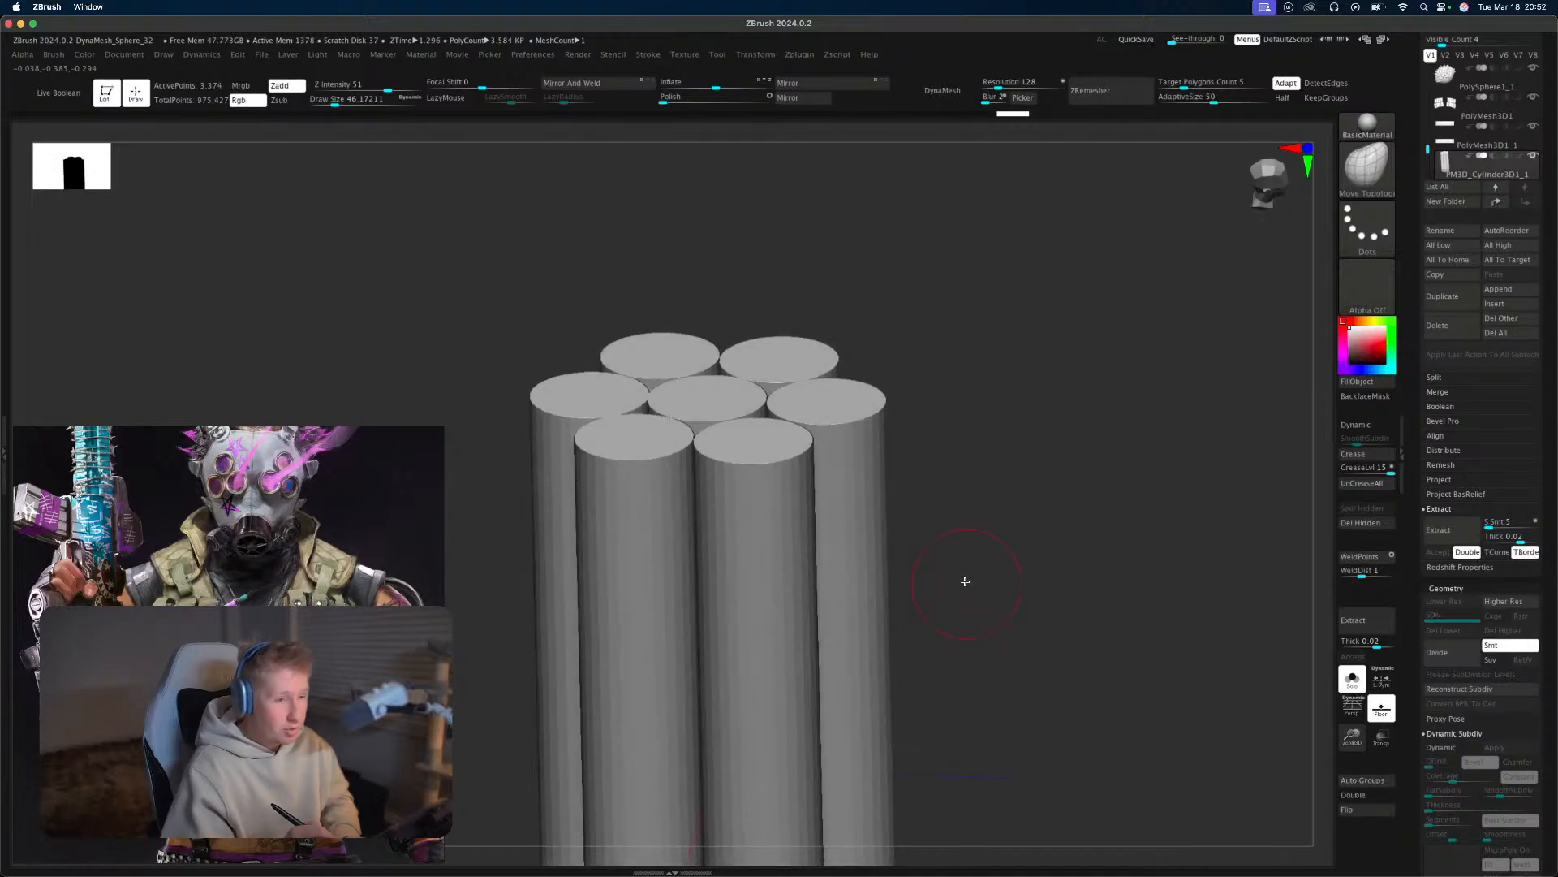
pyautogui.hotkey('shift', 'f')
pyautogui.hotkey('shift', 'f')
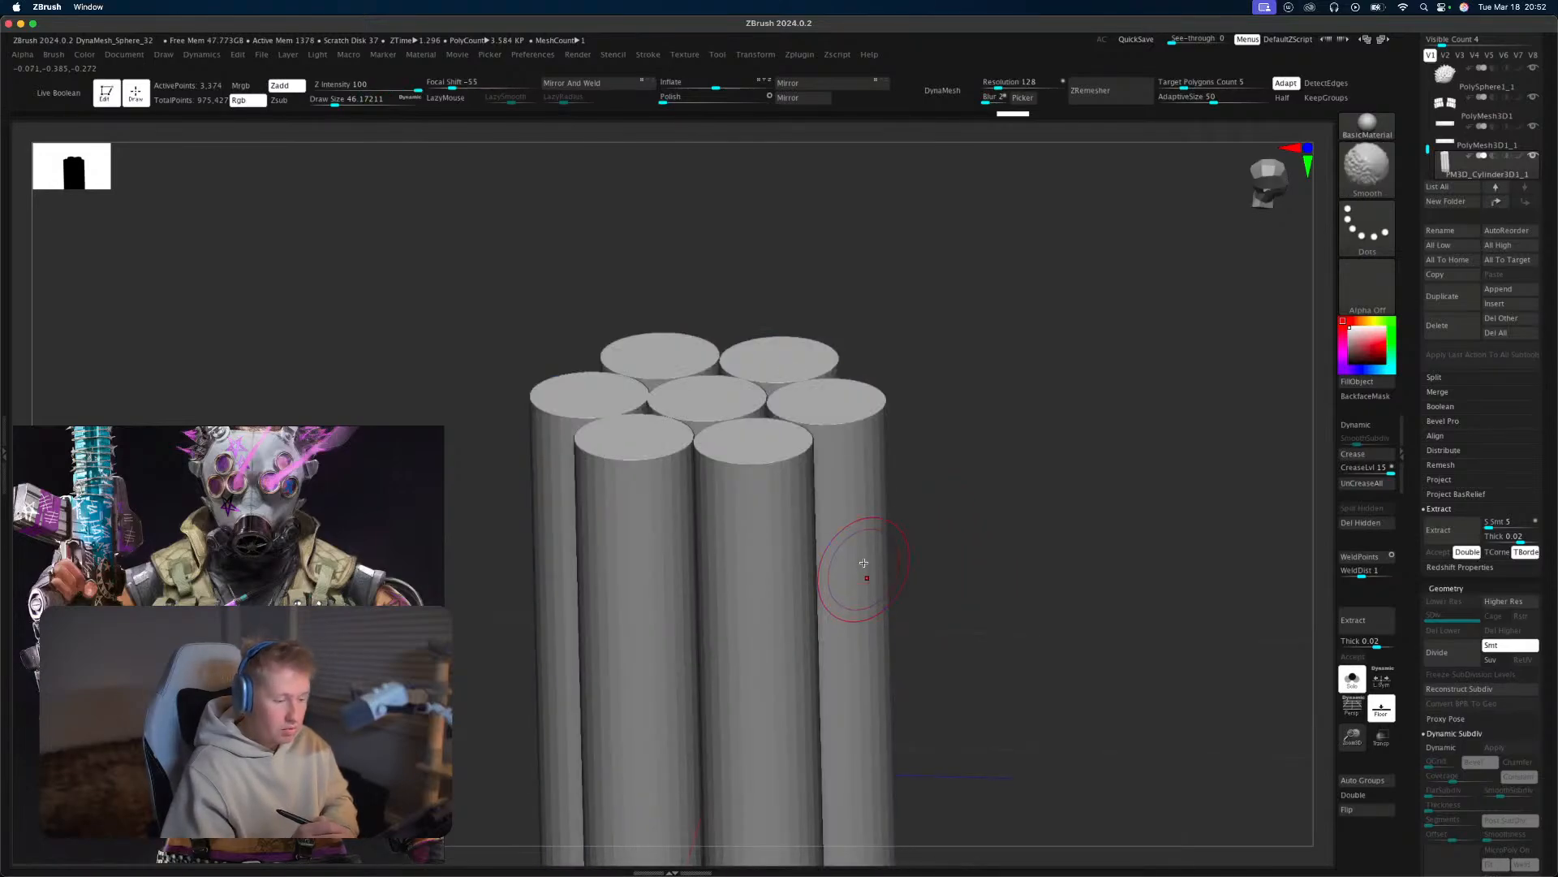
pyautogui.keyDown('ctrl'); pyautogui.keyDown('shift'); pyautogui.click(888, 422); pyautogui.keyUp('shift'); pyautogui.keyUp('ctrl')
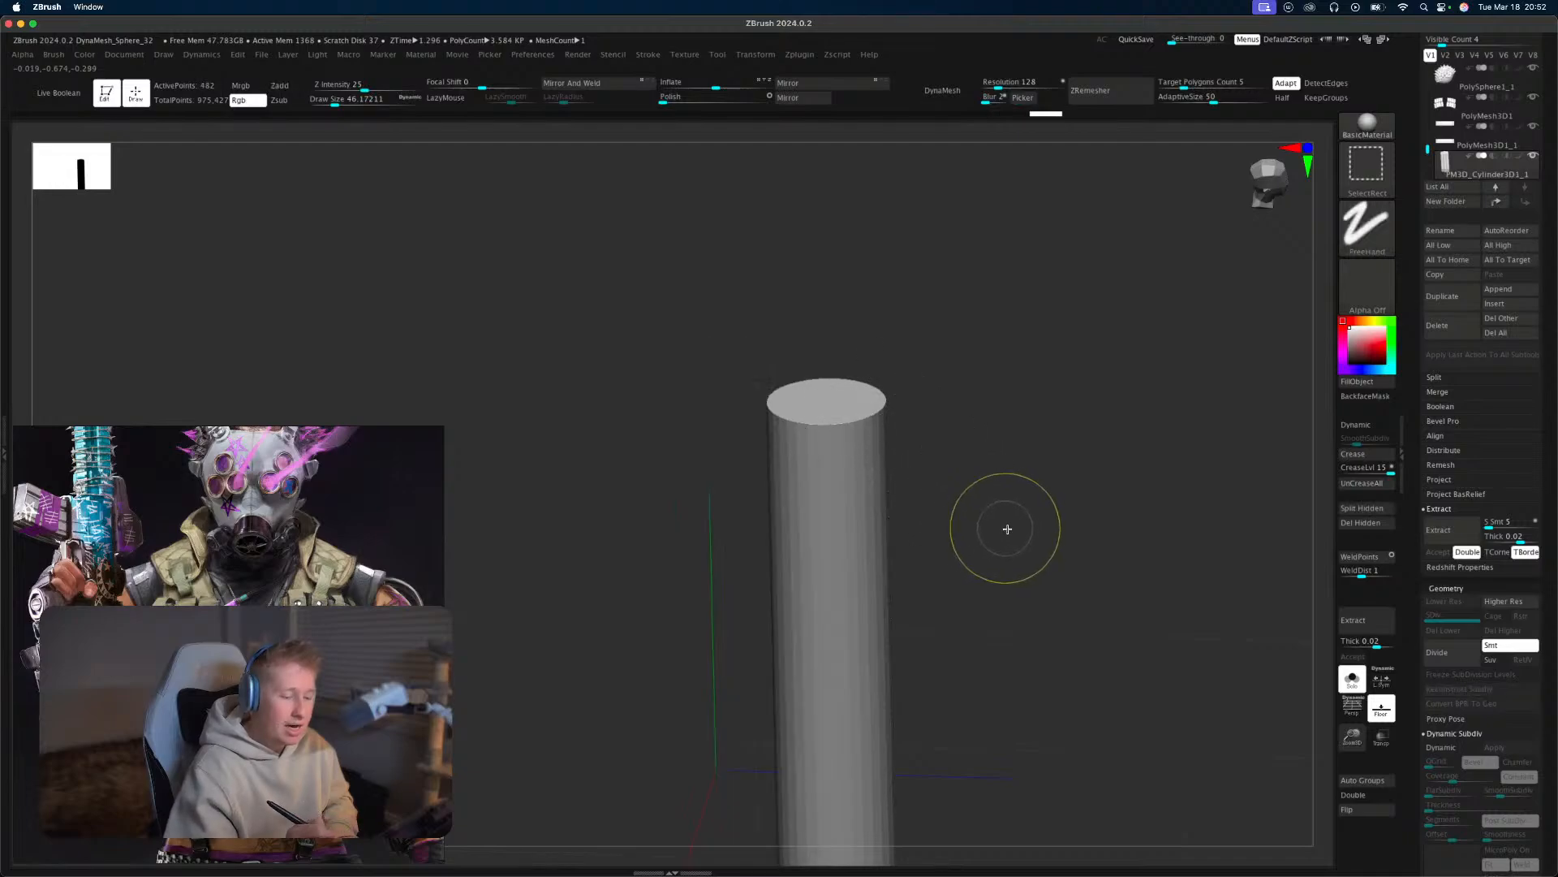
pyautogui.keyDown('ctrl'); pyautogui.keyDown('shift'); pyautogui.click(1018, 546); pyautogui.keyUp('shift'); pyautogui.keyUp('ctrl')
pyautogui.press('w')
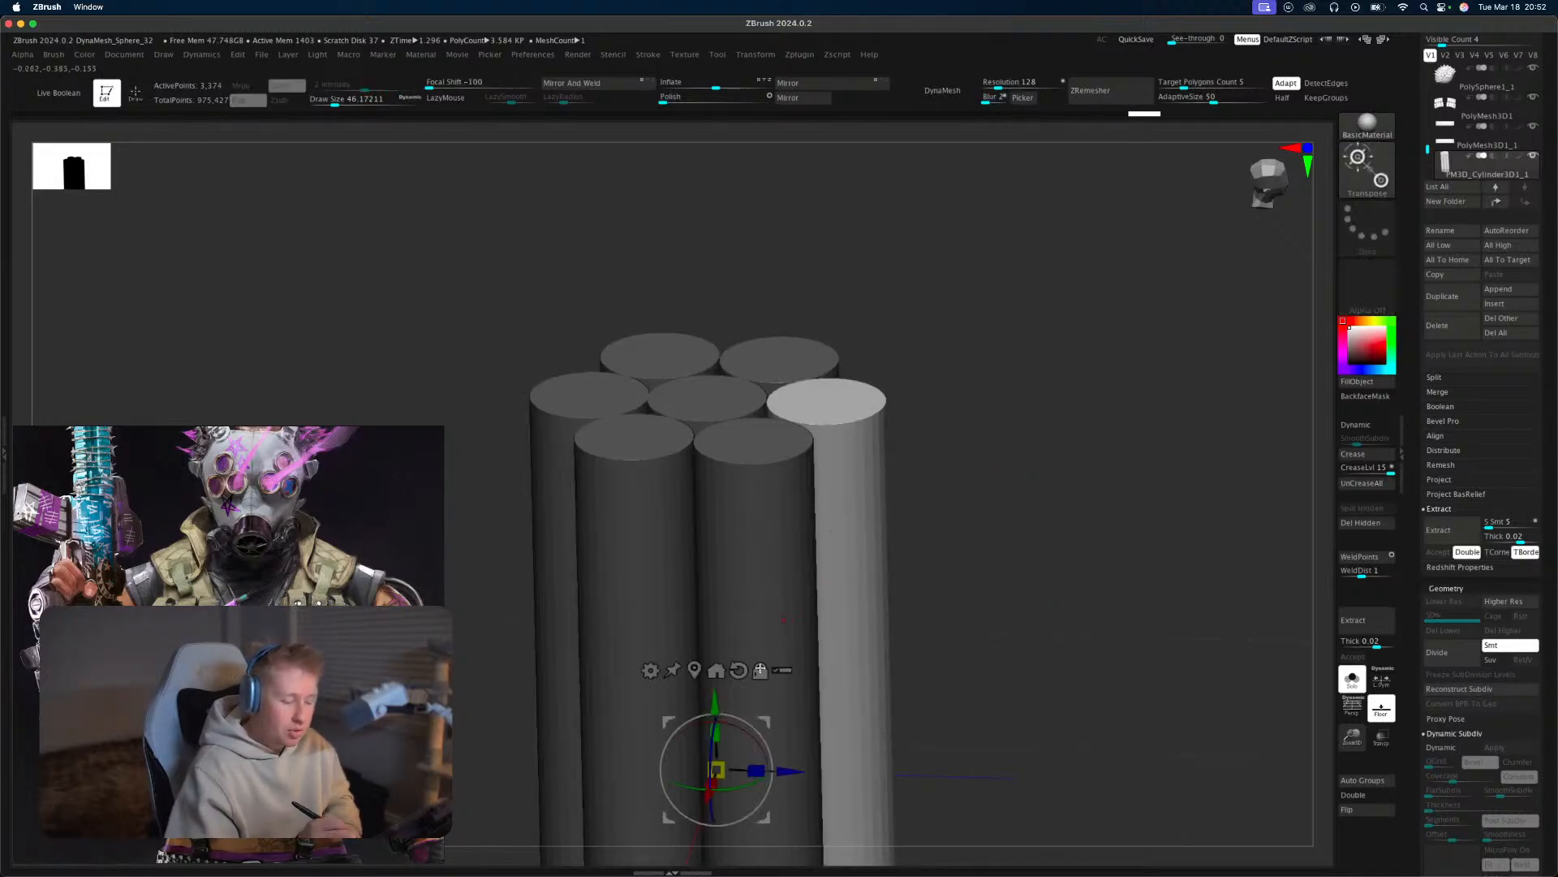
pyautogui.moveTo(716, 708); pyautogui.dragTo(717, 705)
pyautogui.press('q')
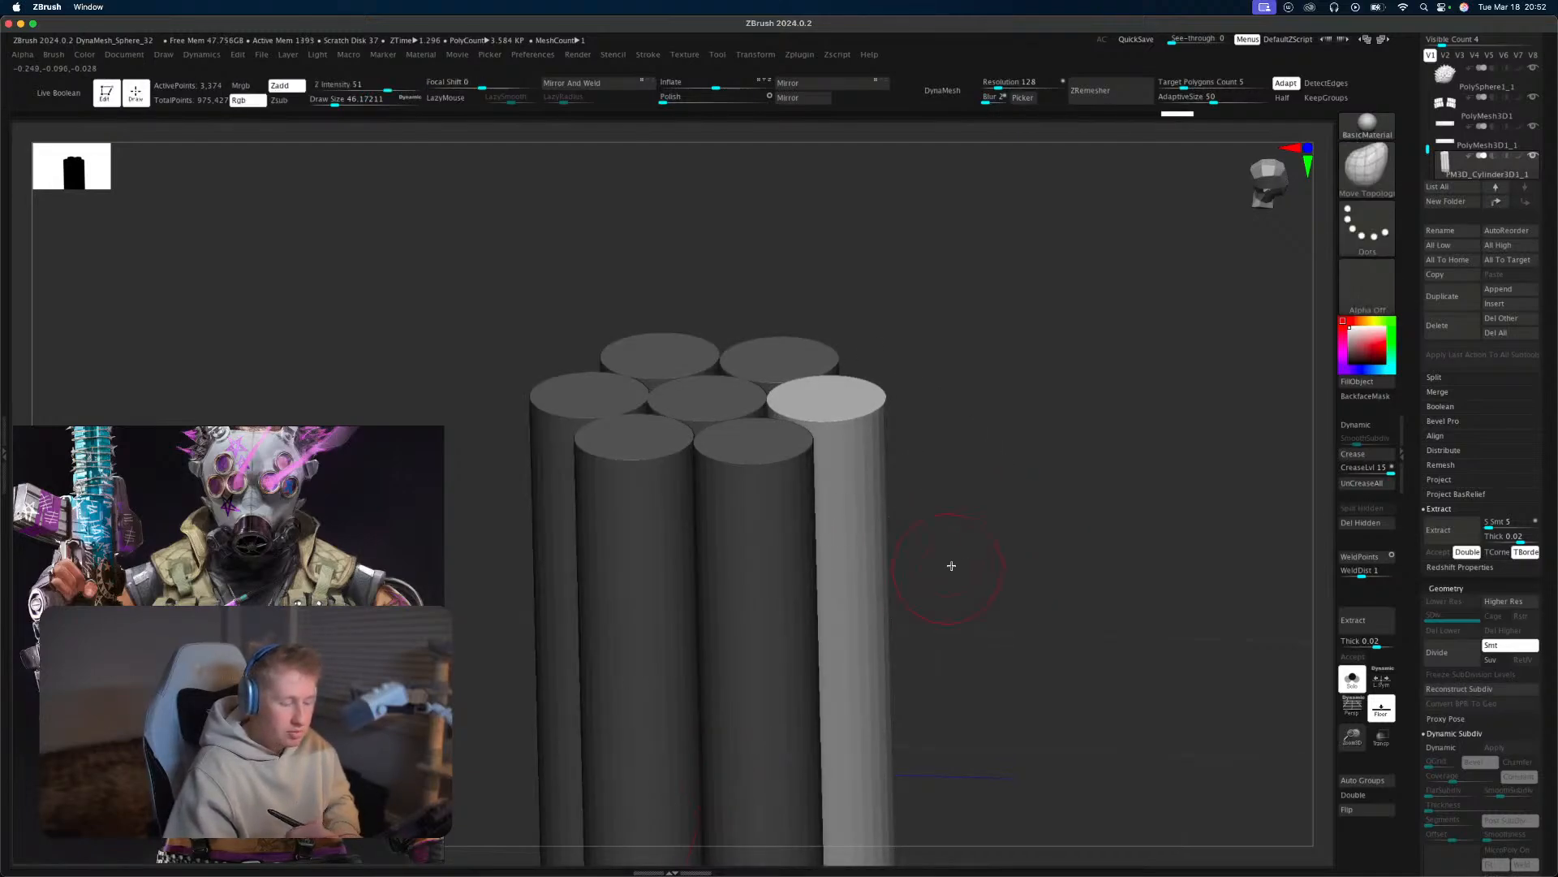
pyautogui.moveTo(949, 563)
pyautogui.mouseDown()
pyautogui.moveTo(1033, 567)
pyautogui.moveTo(1034, 543)
pyautogui.moveTo(986, 604)
pyautogui.moveTo(1033, 563)
pyautogui.moveTo(1013, 477)
pyautogui.mouseUp()
pyautogui.moveTo(1024, 560); pyautogui.dragTo(1093, 617)
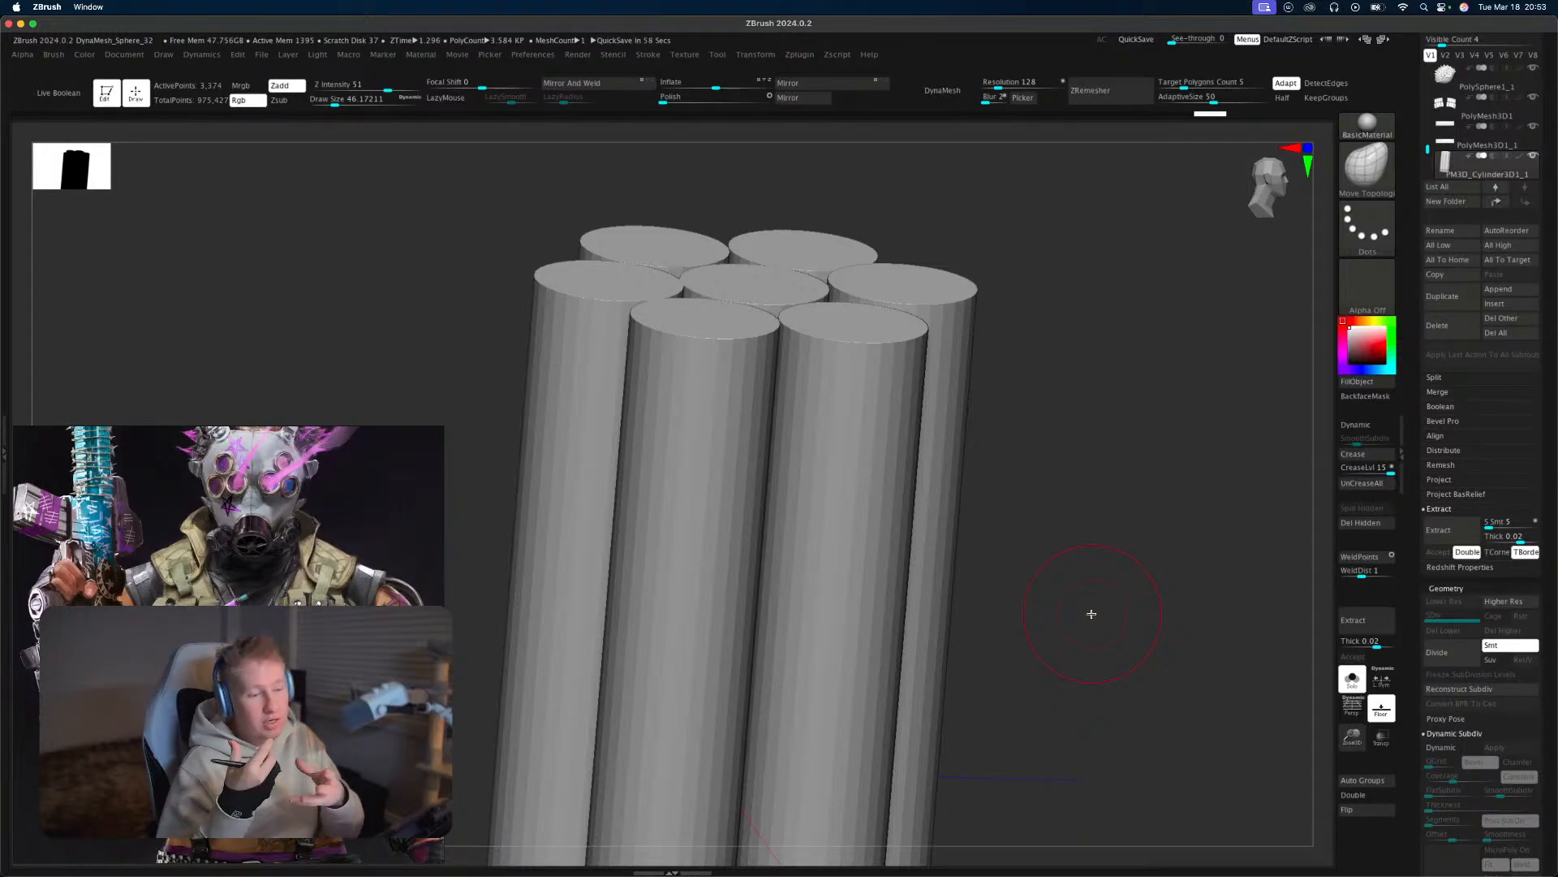
# Undo the height offset of the outer rod.
pyautogui.press('ctrl')
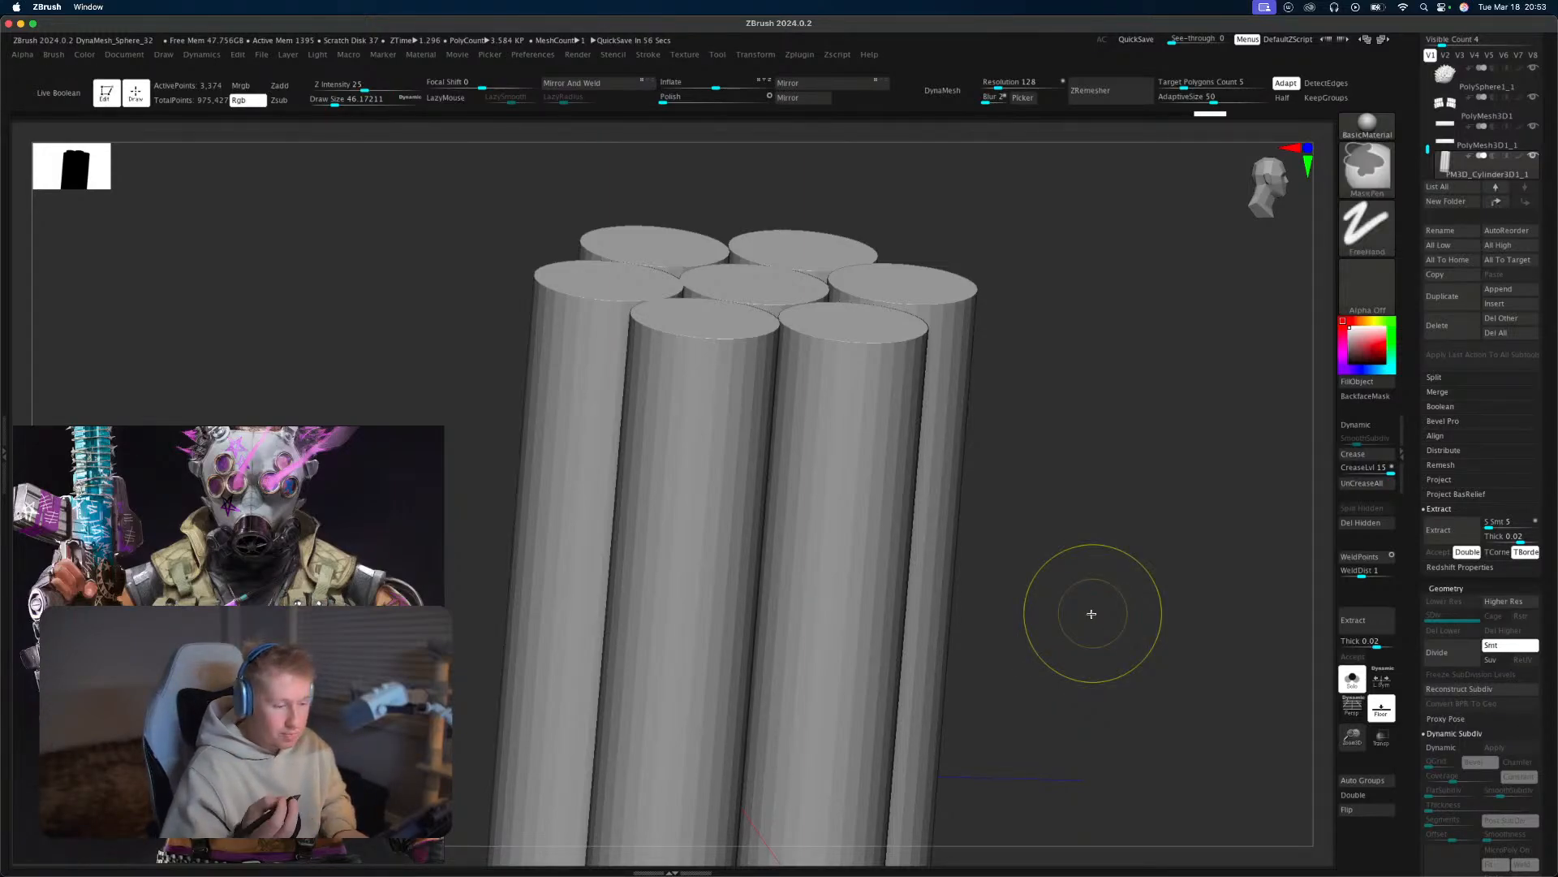
pyautogui.hotkey('ctrl', 'z')
pyautogui.hotkey('ctrl', 'z')
# Turn off Solo mode to show the full character and scale the rod bundle down uniformly to accessory size.
pyautogui.moveTo(1103, 574)
pyautogui.keyDown('shift'); pyautogui.mouseDown()
pyautogui.moveTo(1093, 470)
pyautogui.moveTo(1064, 584)
pyautogui.moveTo(1064, 567)
pyautogui.mouseUp(); pyautogui.keyUp('shift')
pyautogui.moveTo(1036, 788)
pyautogui.keyDown('alt'); pyautogui.mouseDown()
pyautogui.moveTo(1056, 530)
pyautogui.moveTo(957, 695)
pyautogui.moveTo(1016, 648)
pyautogui.moveTo(995, 706)
pyautogui.moveTo(963, 730)
pyautogui.moveTo(1050, 697)
pyautogui.moveTo(1049, 664)
pyautogui.mouseUp(); pyautogui.keyUp('alt')
pyautogui.moveTo(977, 541)
pyautogui.mouseDown()
pyautogui.moveTo(950, 563)
pyautogui.moveTo(860, 564)
pyautogui.moveTo(982, 563)
pyautogui.moveTo(960, 545)
pyautogui.moveTo(991, 650)
pyautogui.moveTo(1038, 625)
pyautogui.mouseUp()
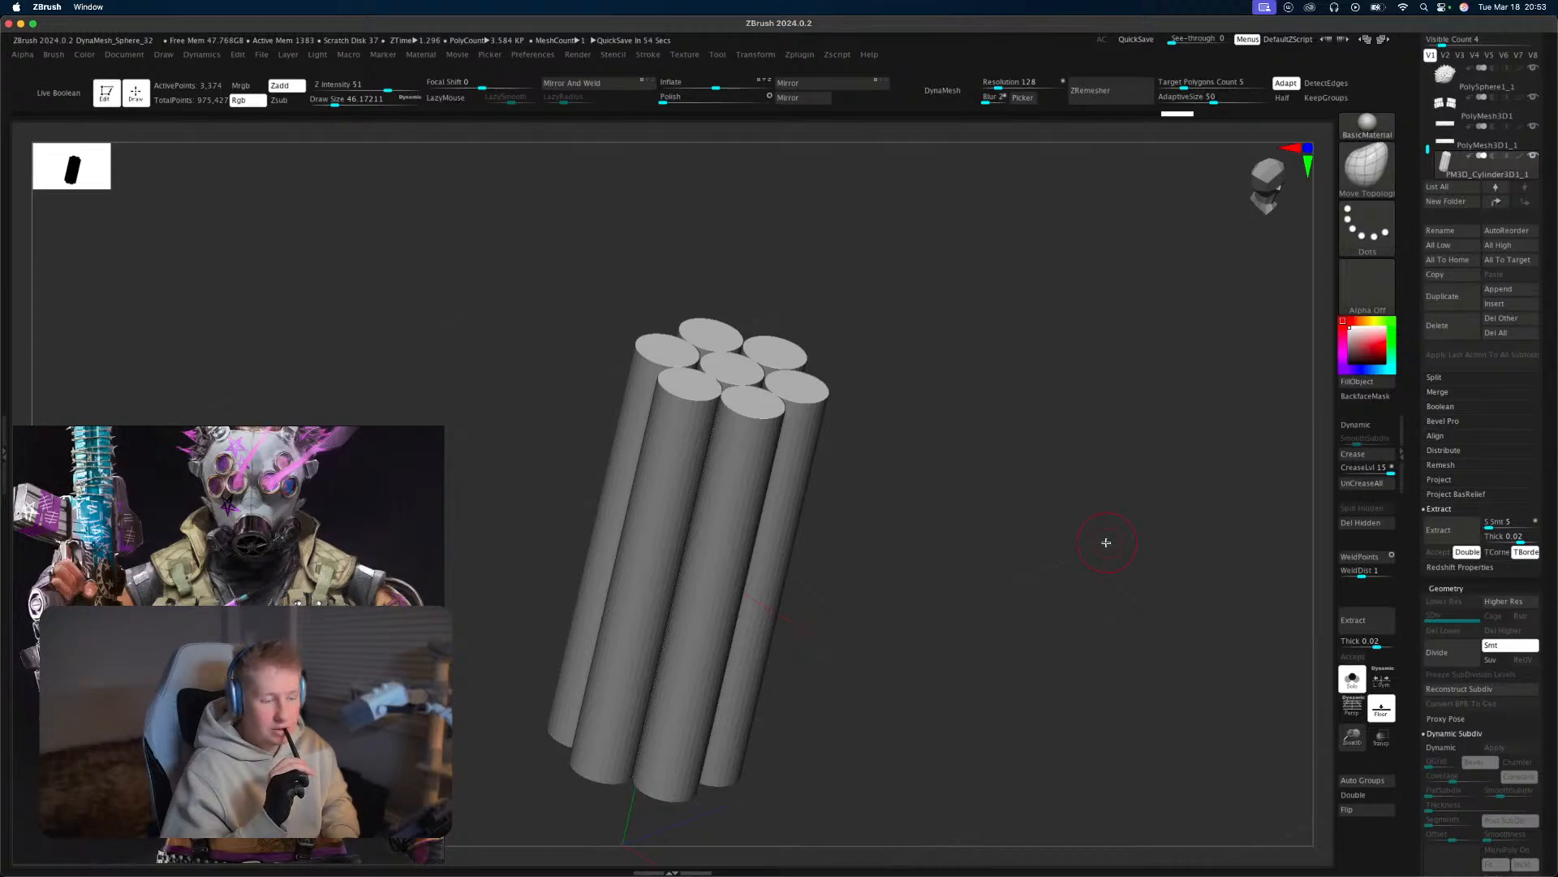
pyautogui.keyDown('shift'); pyautogui.moveTo(1106, 543); pyautogui.dragTo(1019, 452); pyautogui.keyUp('shift')
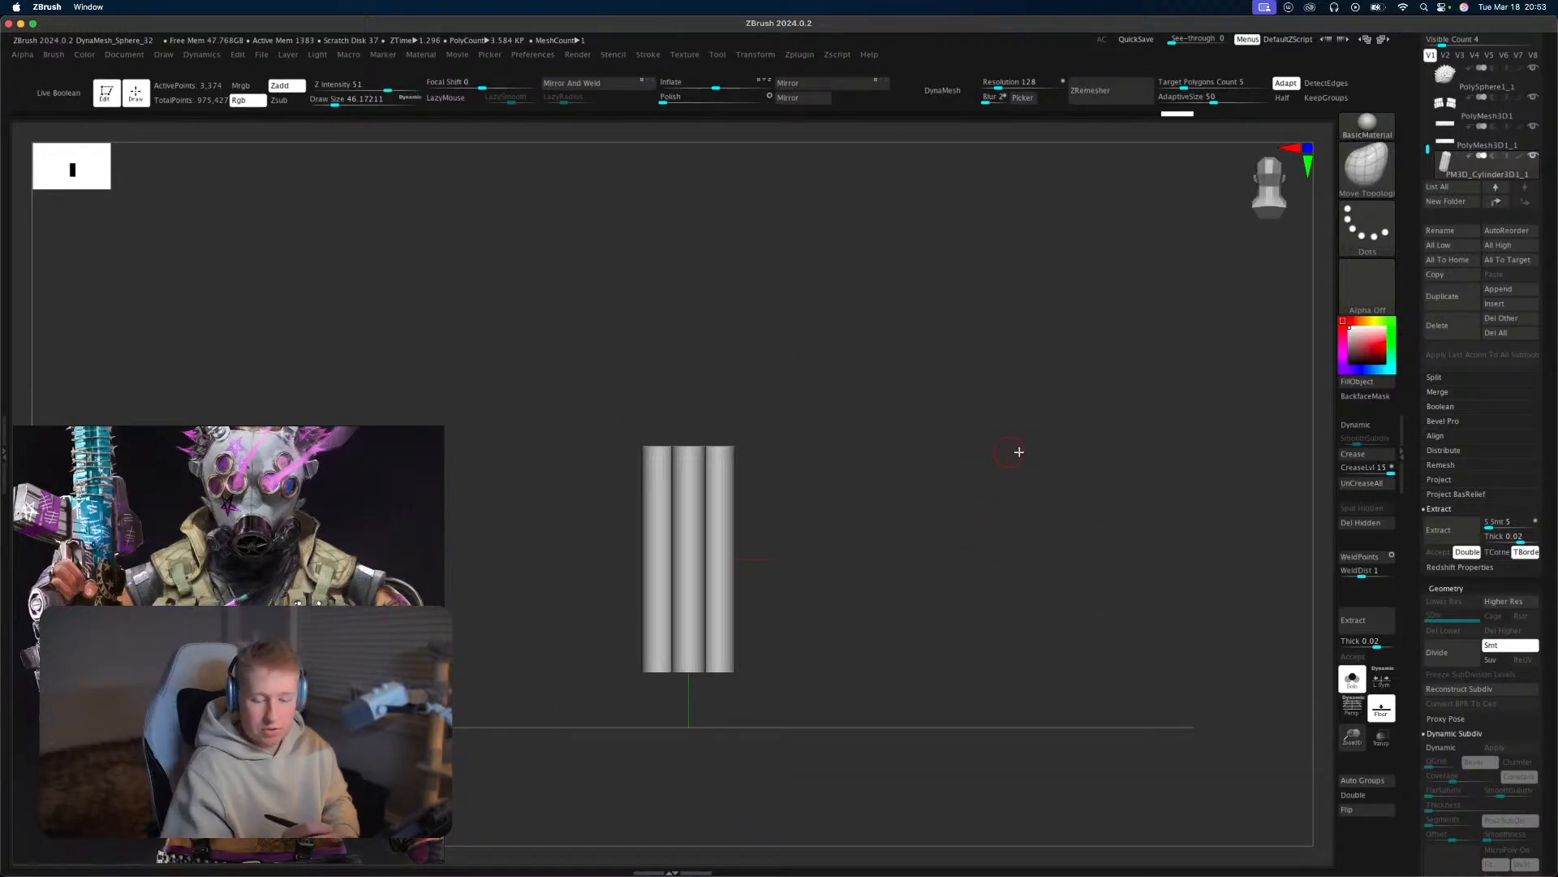
pyautogui.click(1365, 680)
pyautogui.press('w')
pyautogui.keyDown('shift'); pyautogui.moveTo(877, 511); pyautogui.dragTo(991, 568); pyautogui.keyUp('shift')
pyautogui.keyDown('alt'); pyautogui.moveTo(992, 569); pyautogui.dragTo(984, 659); pyautogui.keyUp('alt')
pyautogui.moveTo(688, 558); pyautogui.dragTo(612, 666)
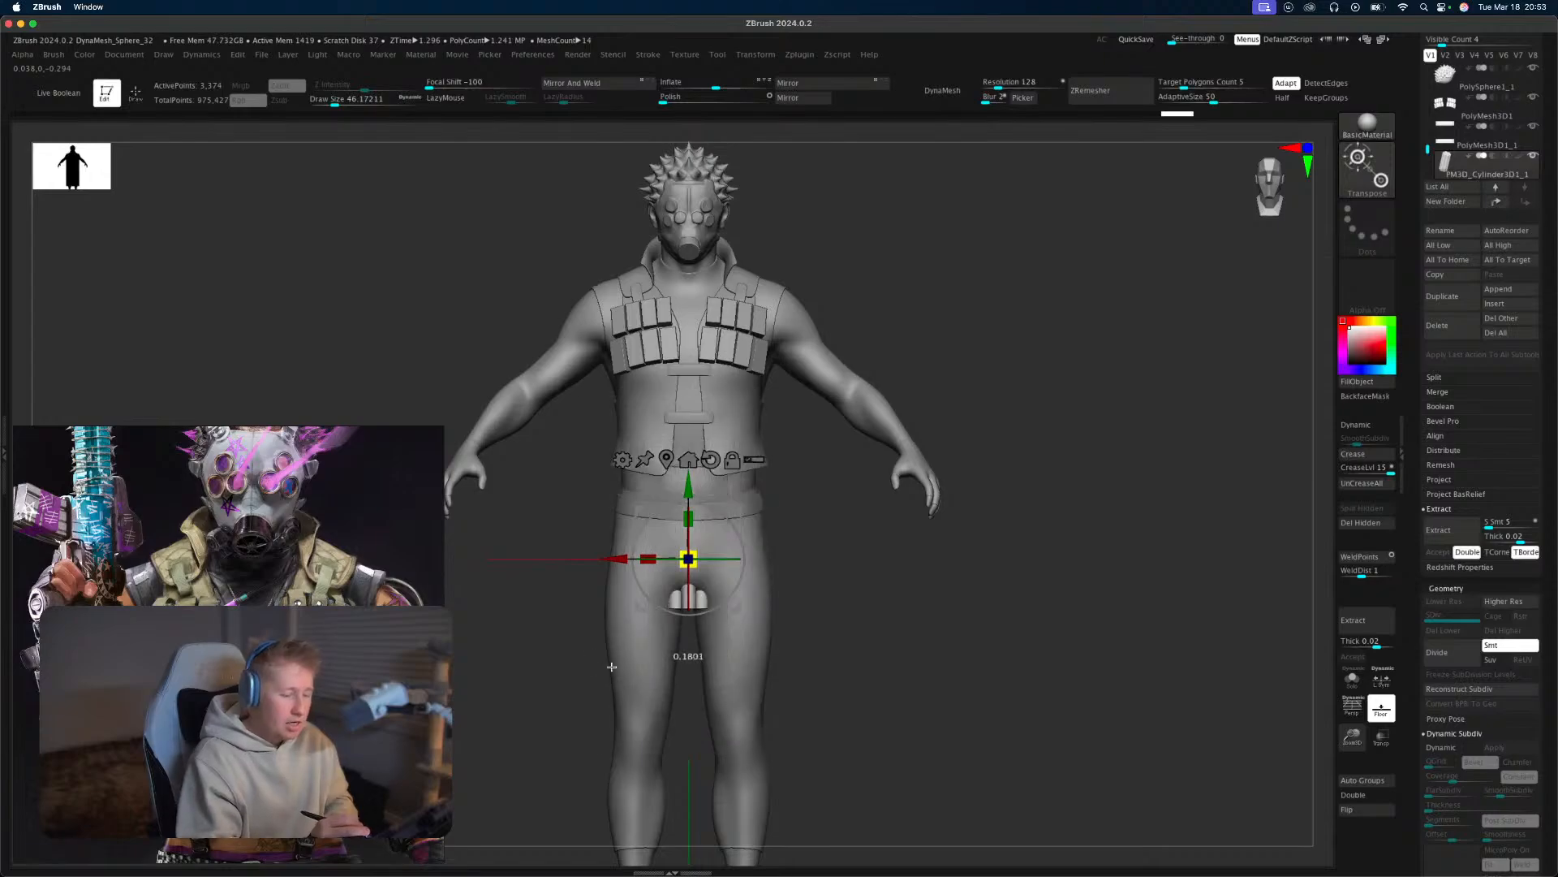
# Move the bundle out in front of the body and up to the character's left lower vest panel, tilting it sideways.
pyautogui.keyDown('shift'); pyautogui.moveTo(852, 587); pyautogui.dragTo(625, 568); pyautogui.keyUp('shift')
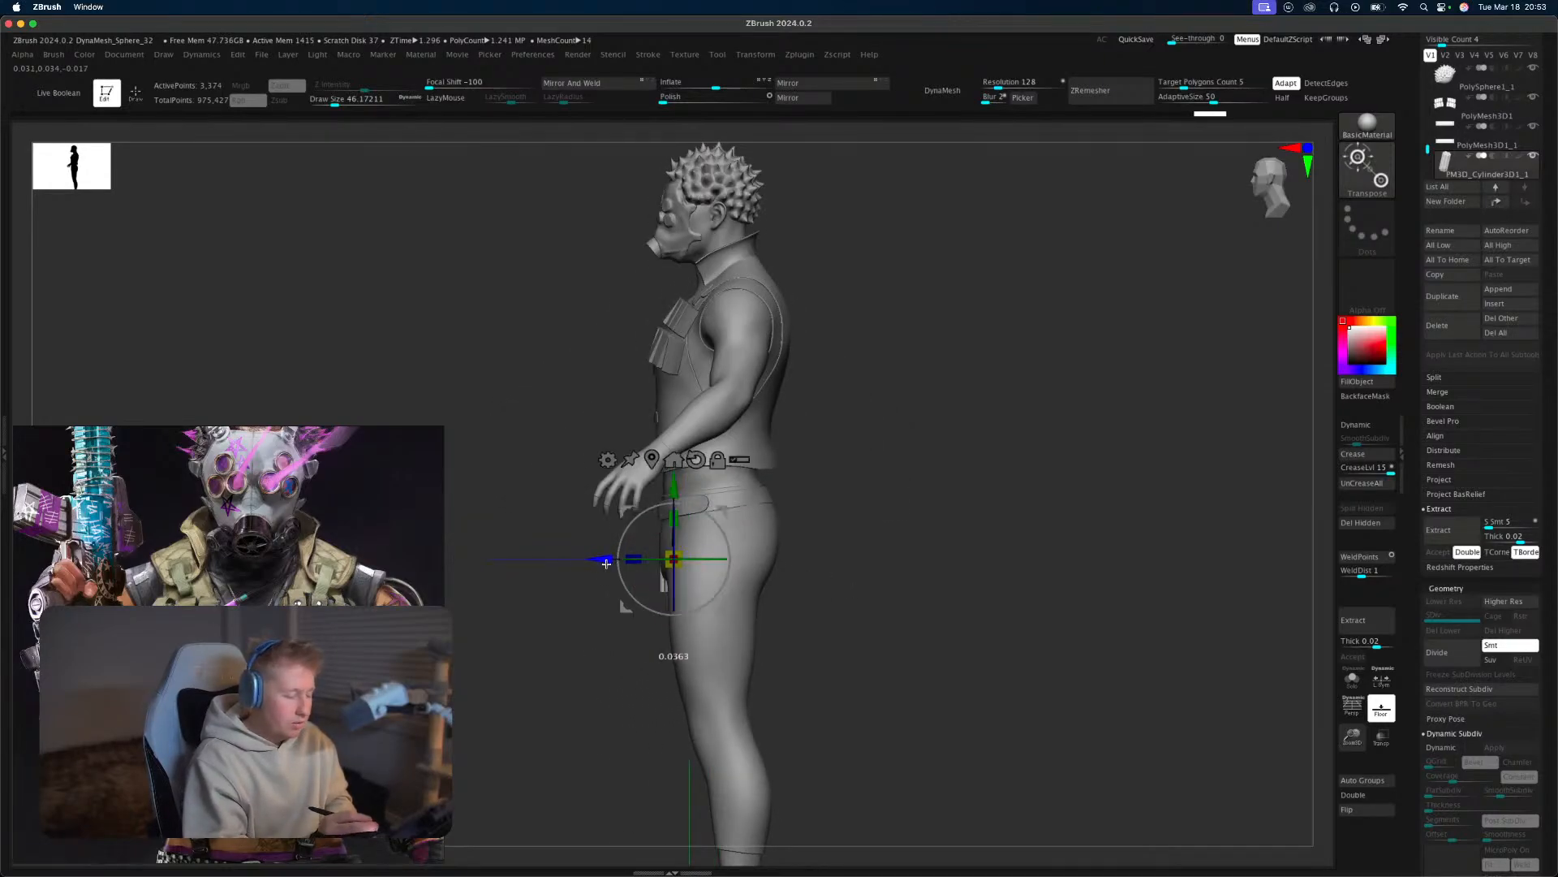
pyautogui.keyDown('shift'); pyautogui.moveTo(799, 568); pyautogui.dragTo(932, 740); pyautogui.keyUp('shift')
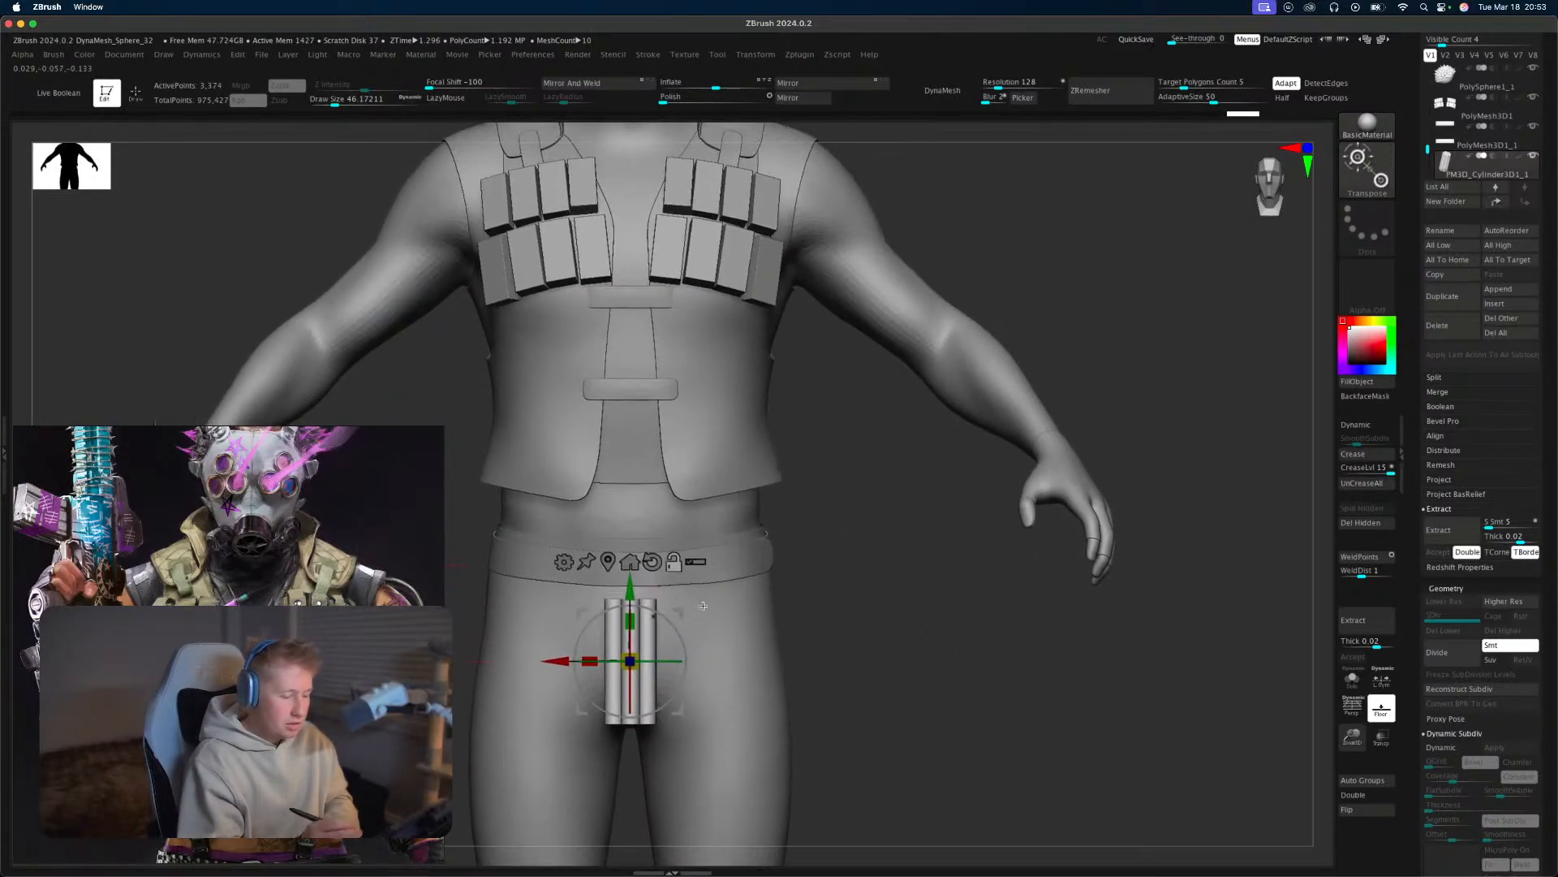
pyautogui.moveTo(634, 575); pyautogui.dragTo(667, 375)
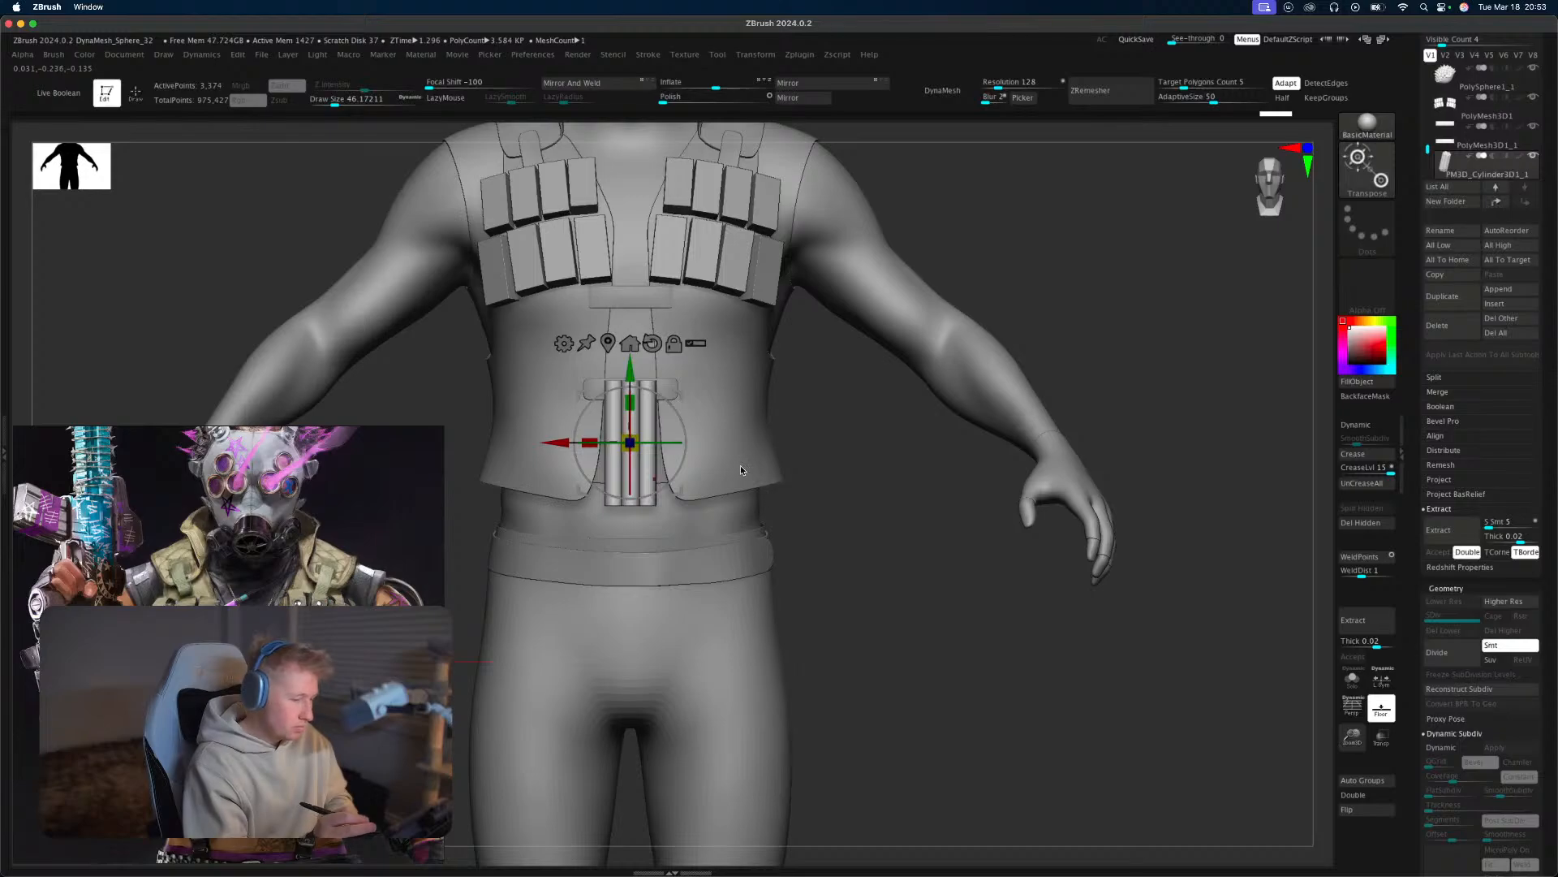
pyautogui.moveTo(636, 439); pyautogui.dragTo(764, 369)
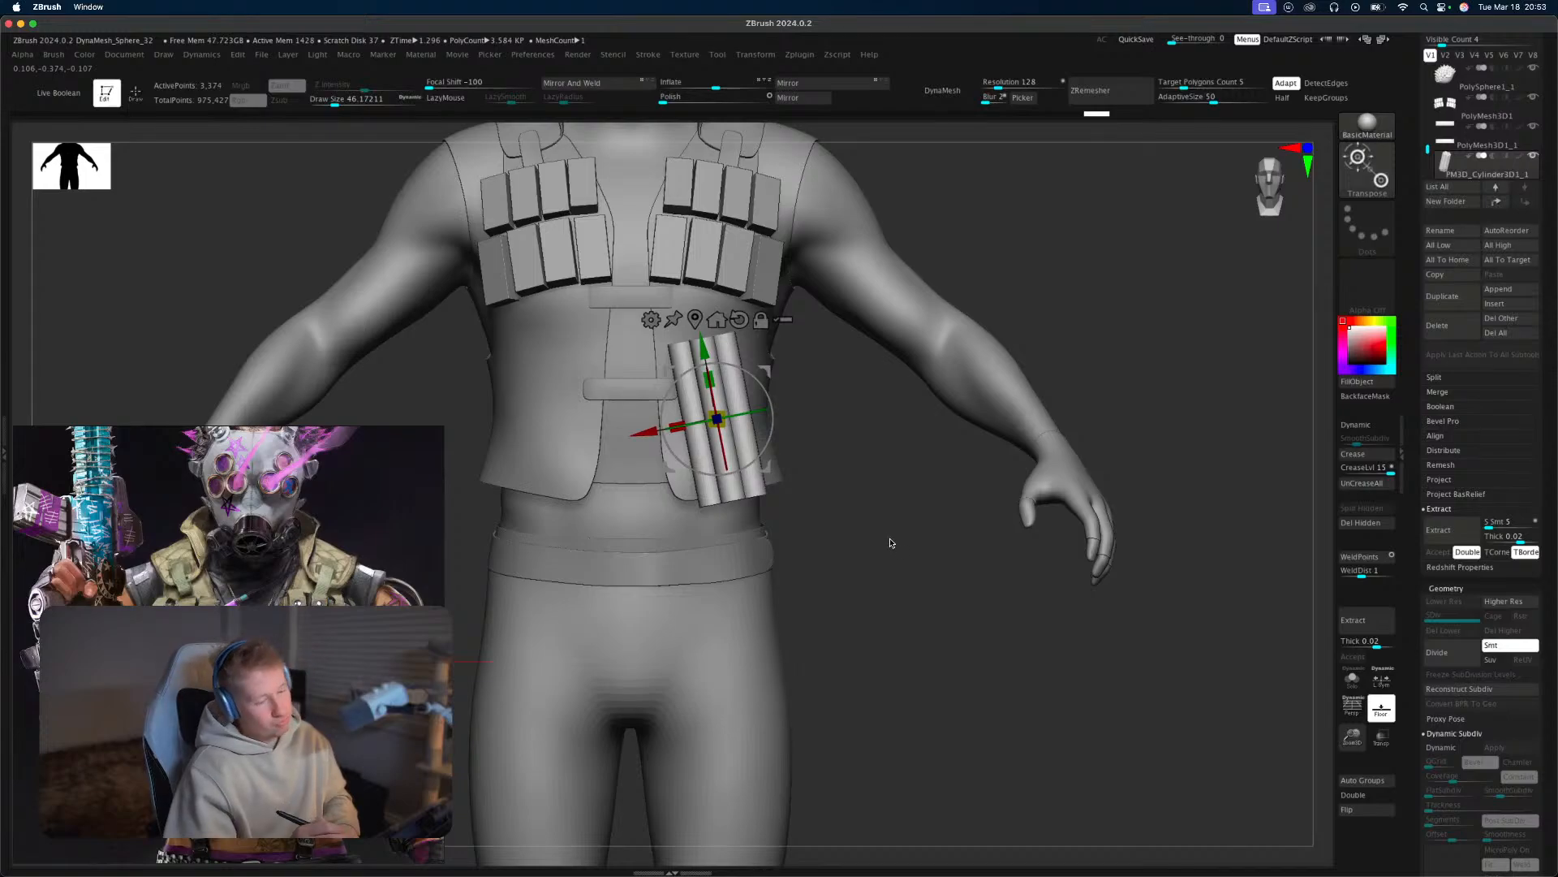
# Fine-tune the rod bundle's overall size and stretch it slightly along its length.
pyautogui.moveTo(890, 543)
pyautogui.mouseDown()
pyautogui.moveTo(939, 591)
pyautogui.moveTo(925, 609)
pyautogui.moveTo(909, 560)
pyautogui.mouseUp()
pyautogui.moveTo(720, 395); pyautogui.dragTo(720, 395)
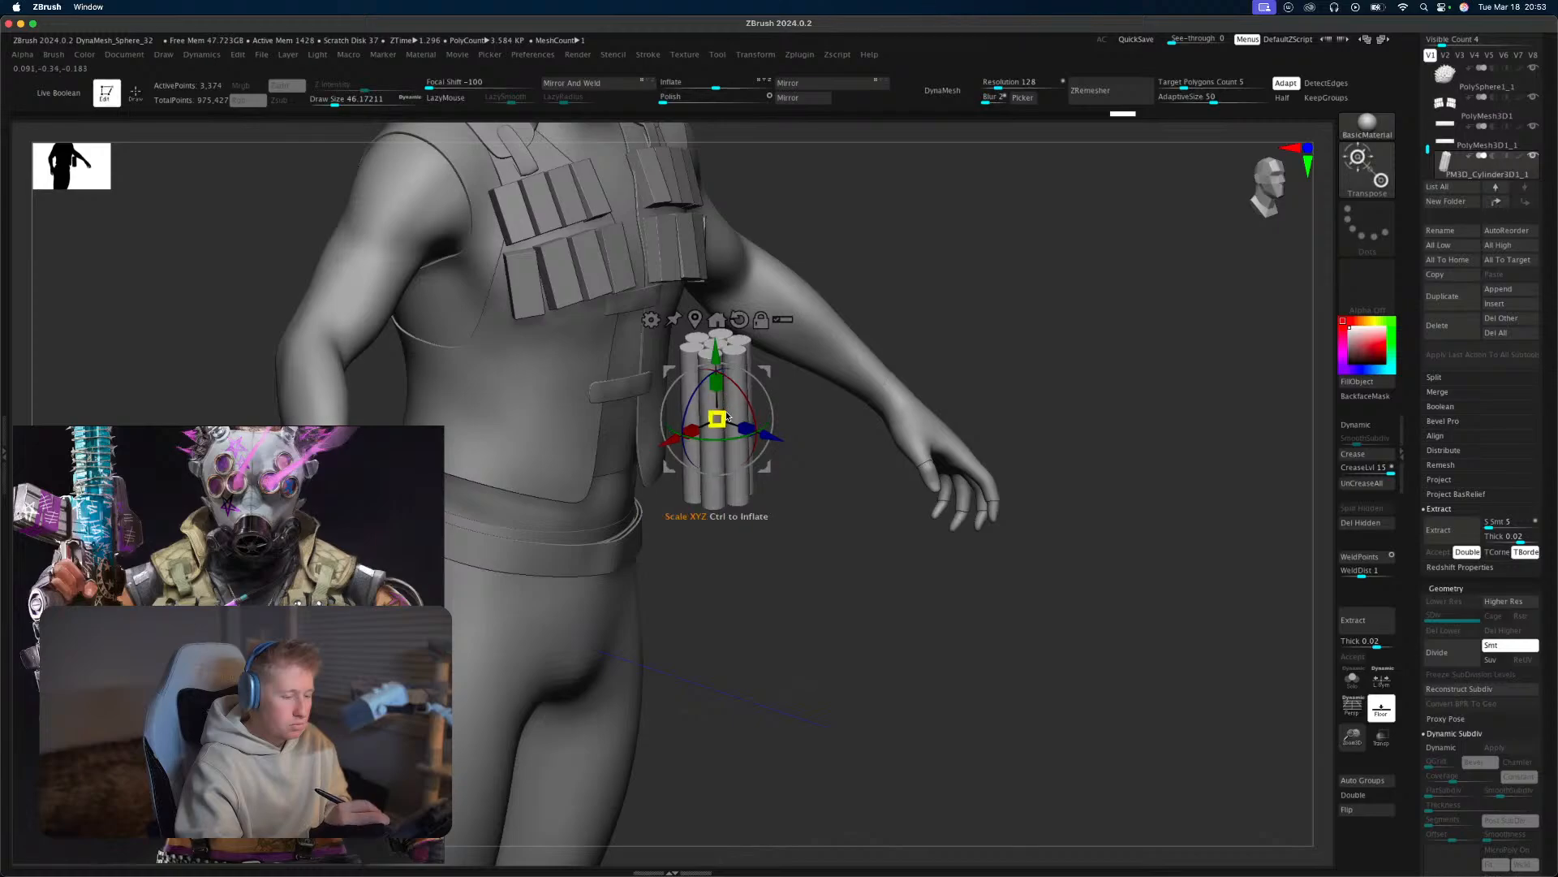
pyautogui.moveTo(721, 415); pyautogui.dragTo(719, 422)
pyautogui.moveTo(817, 481); pyautogui.dragTo(765, 487)
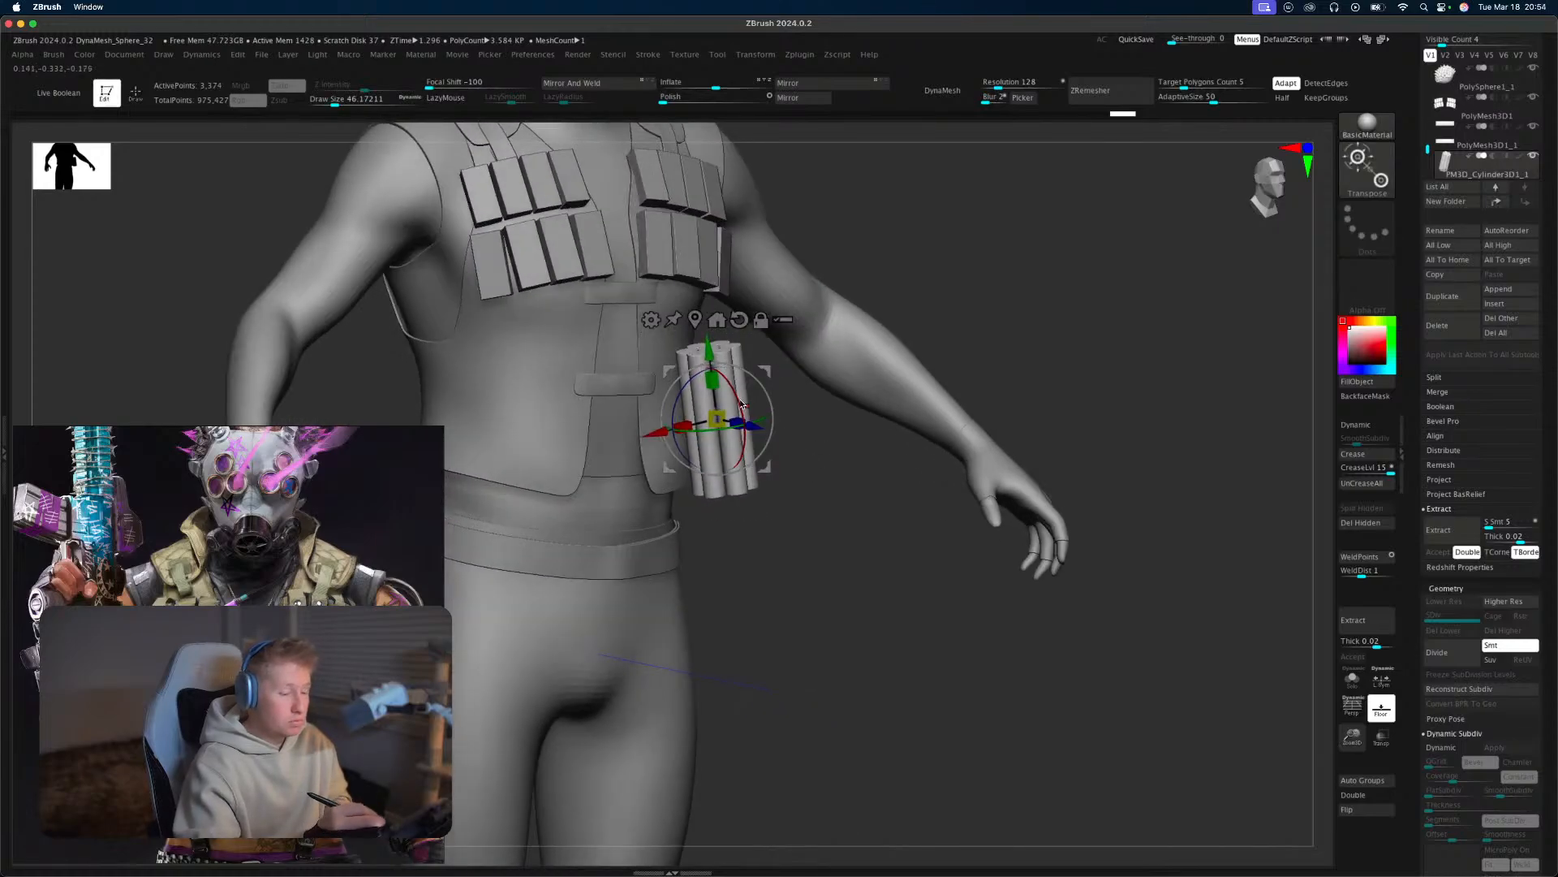
pyautogui.moveTo(713, 382); pyautogui.dragTo(711, 378)
# Shift the bundle outward on the vest panel, tilt it slightly more, and enlarge it by a factor of about 1.05.
pyautogui.moveTo(857, 454); pyautogui.dragTo(952, 590)
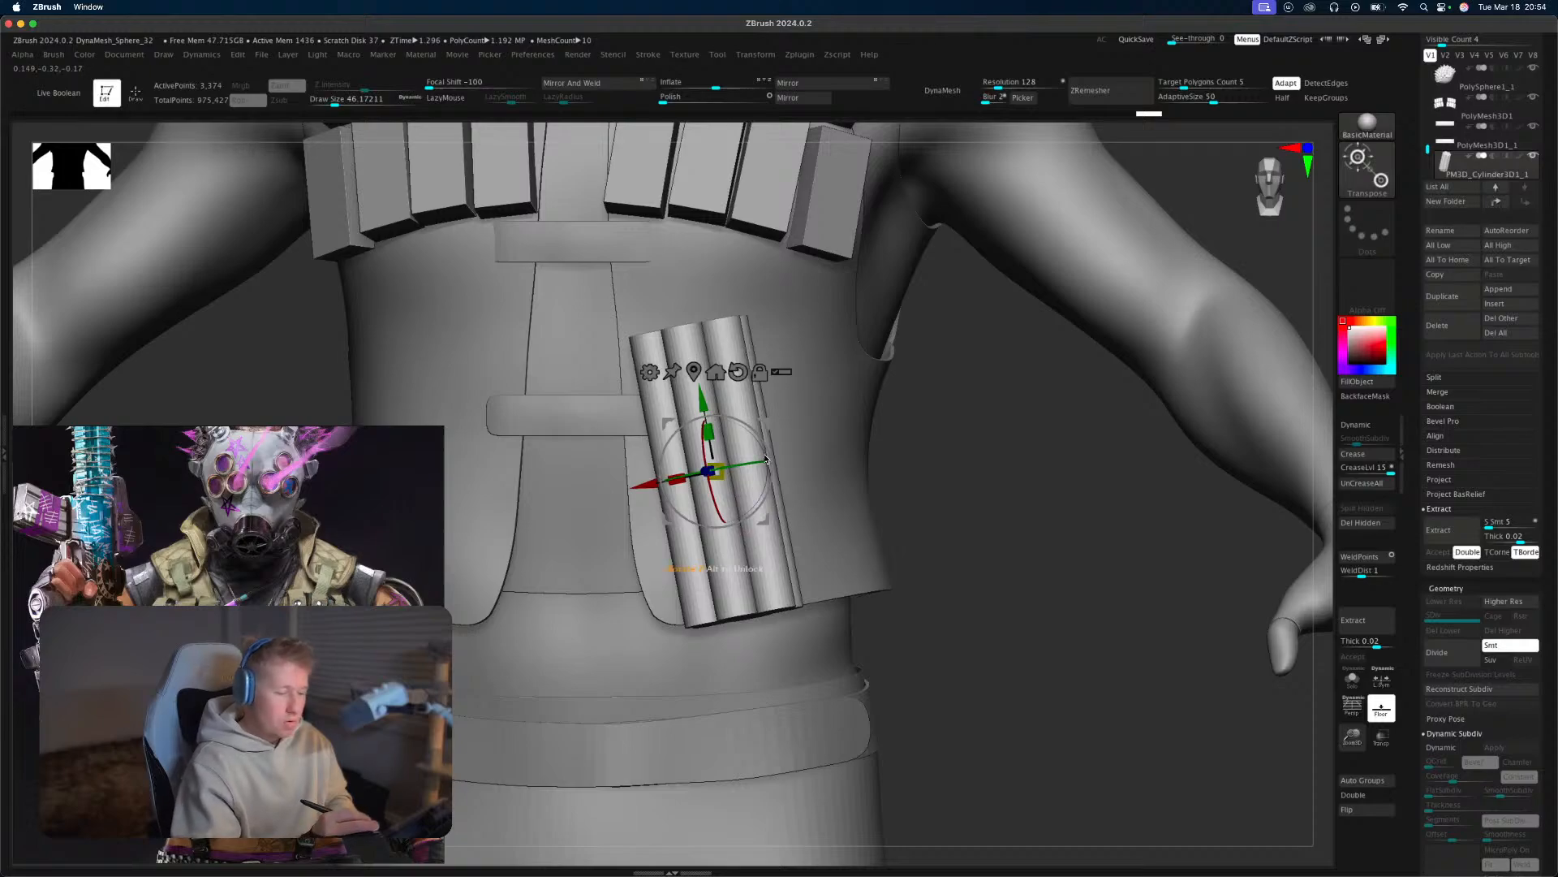
pyautogui.moveTo(768, 429); pyautogui.dragTo(802, 425)
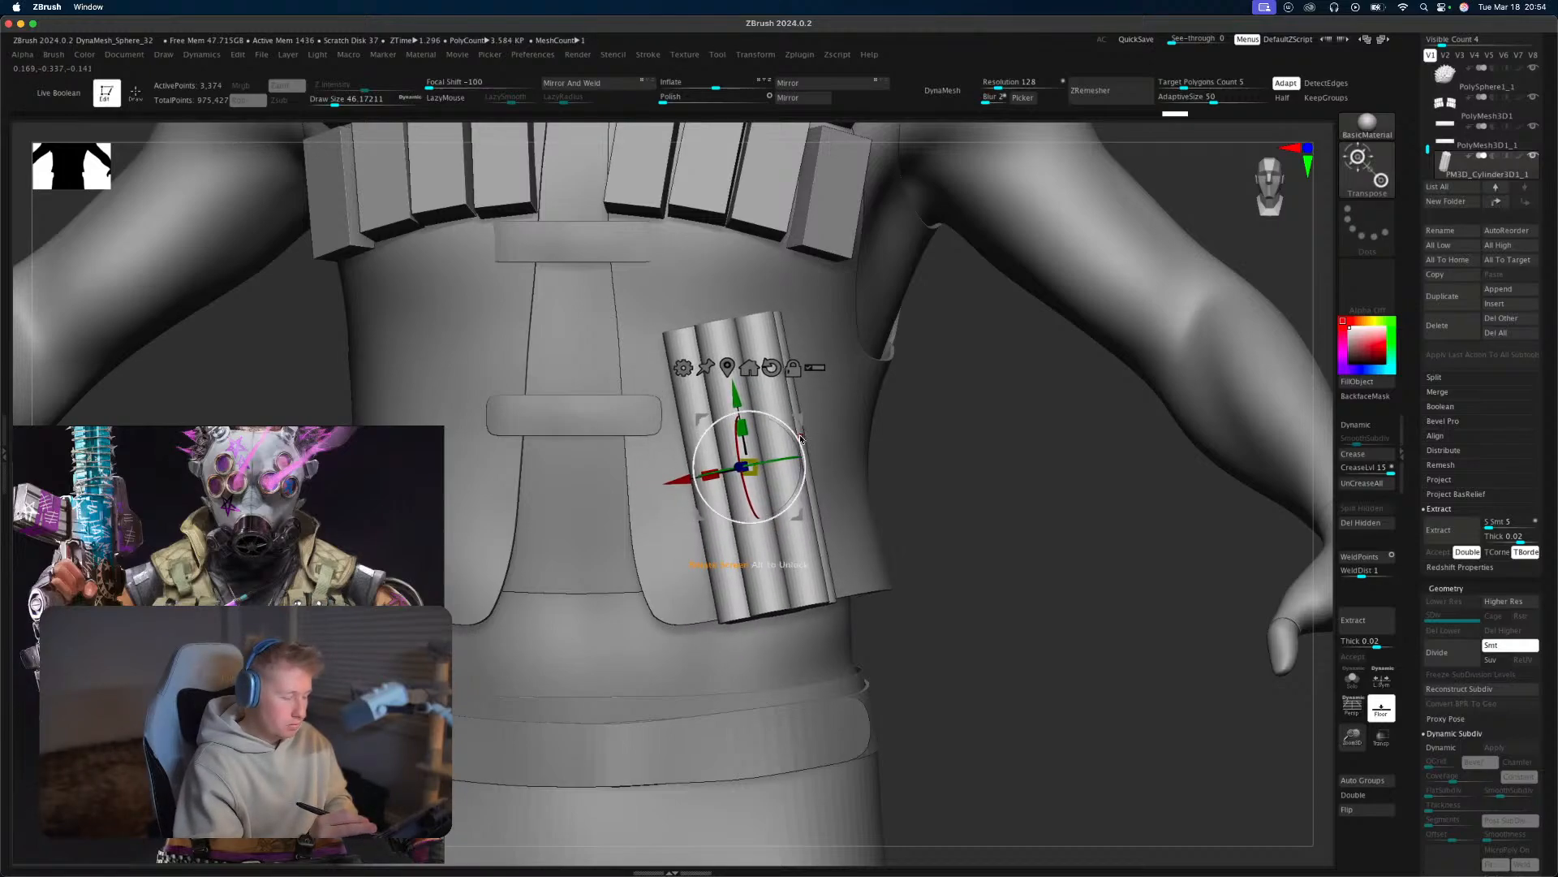
pyautogui.moveTo(799, 442); pyautogui.dragTo(796, 435)
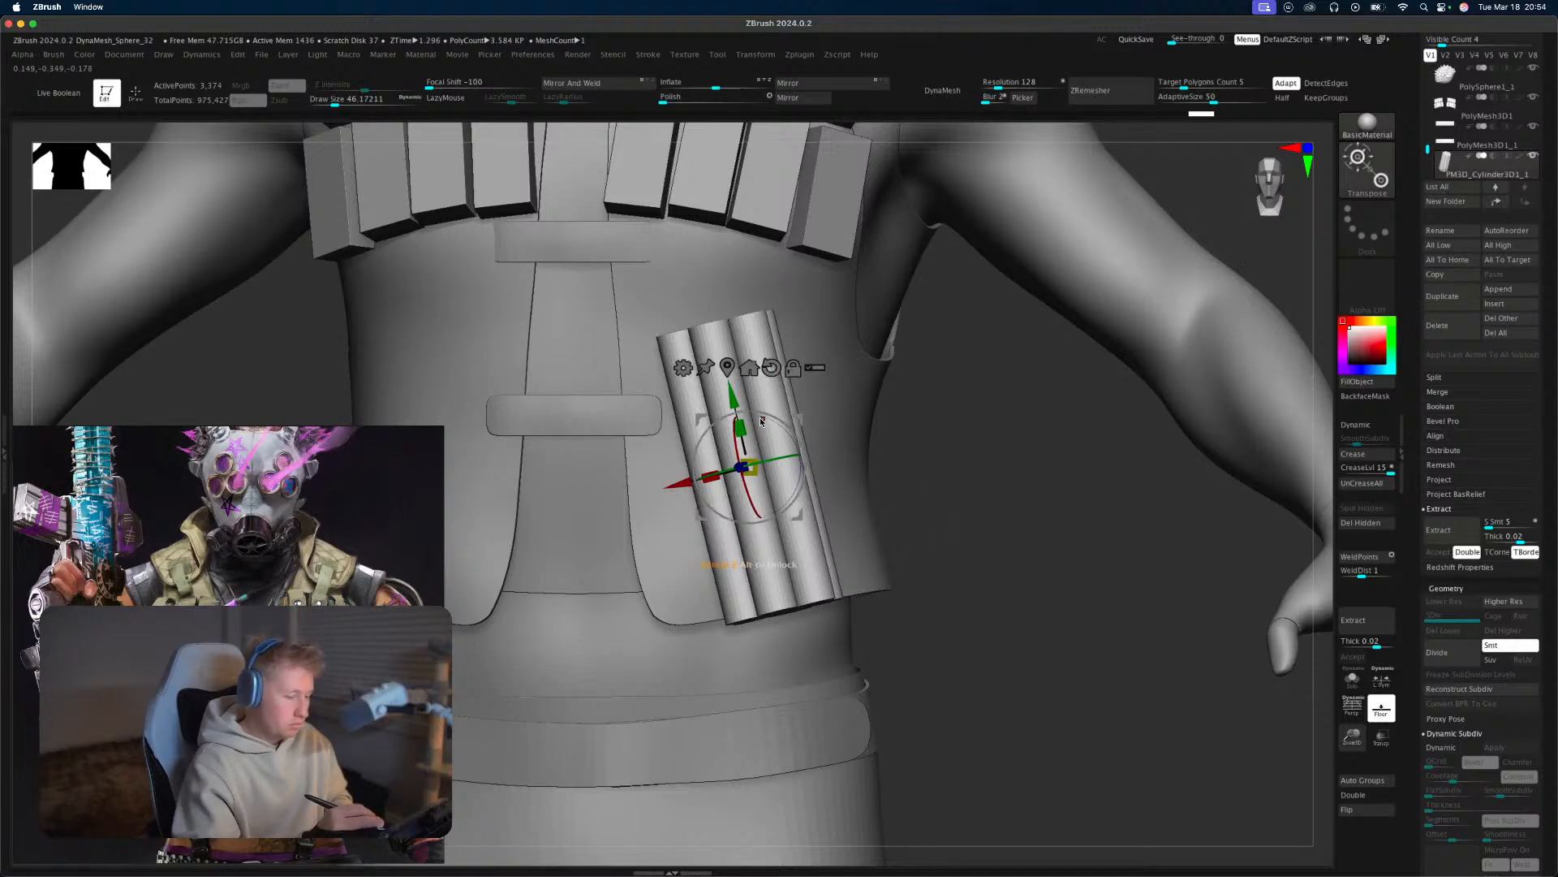
pyautogui.moveTo(751, 467); pyautogui.dragTo(758, 460)
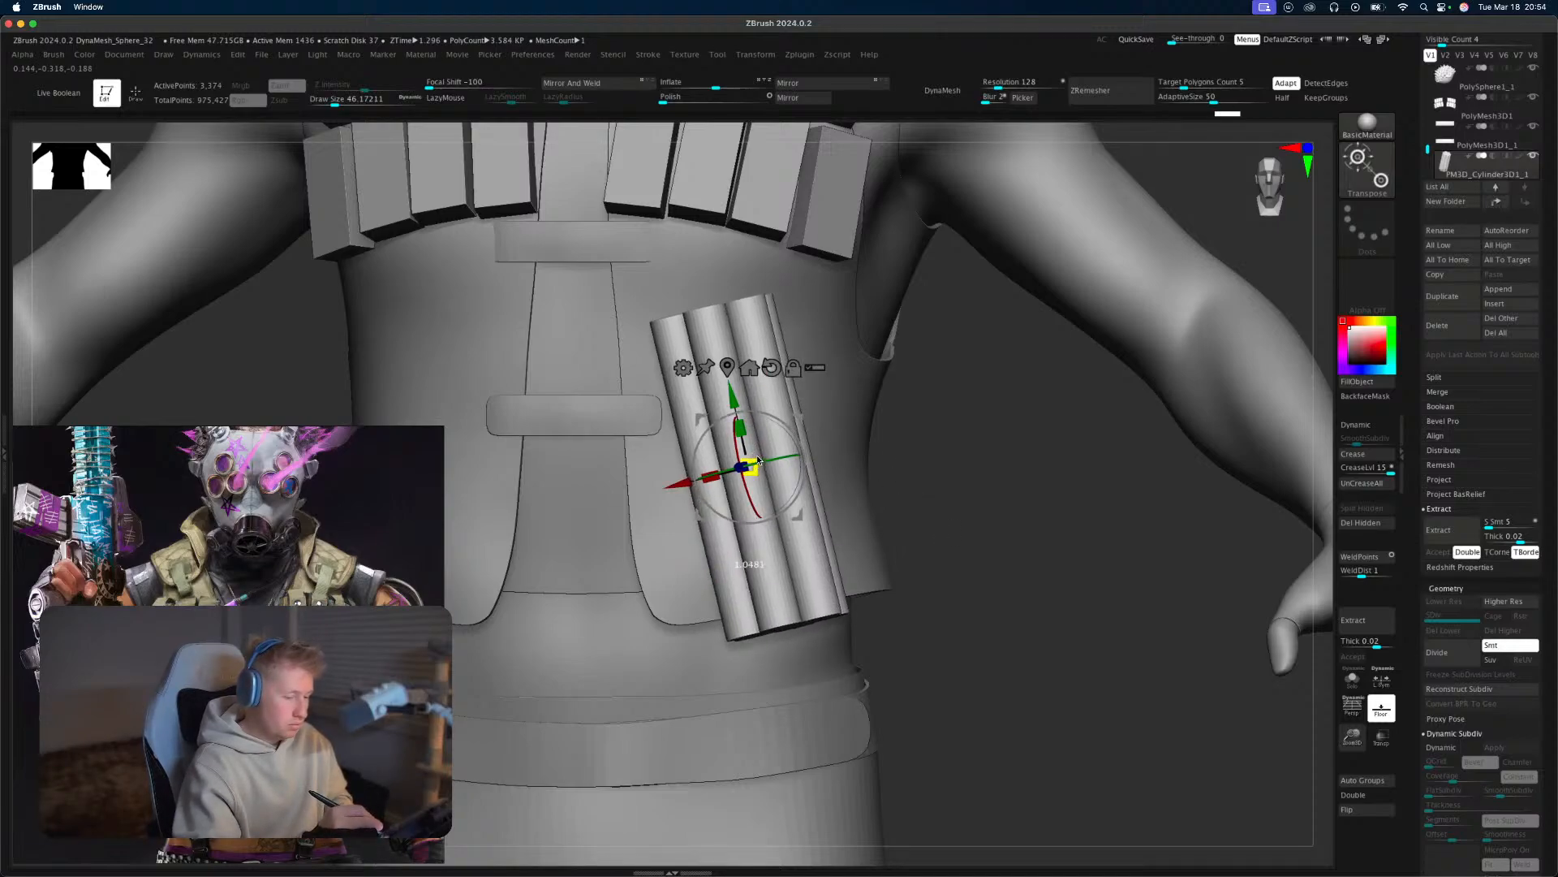
# Rotate the bundle about 12.5 degrees around its width axis and check its angle against the vest.
pyautogui.press('q')
pyautogui.moveTo(957, 422)
pyautogui.keyDown('alt'); pyautogui.mouseDown()
pyautogui.moveTo(928, 626)
pyautogui.moveTo(942, 724)
pyautogui.mouseUp(); pyautogui.keyUp('alt')
pyautogui.press('w')
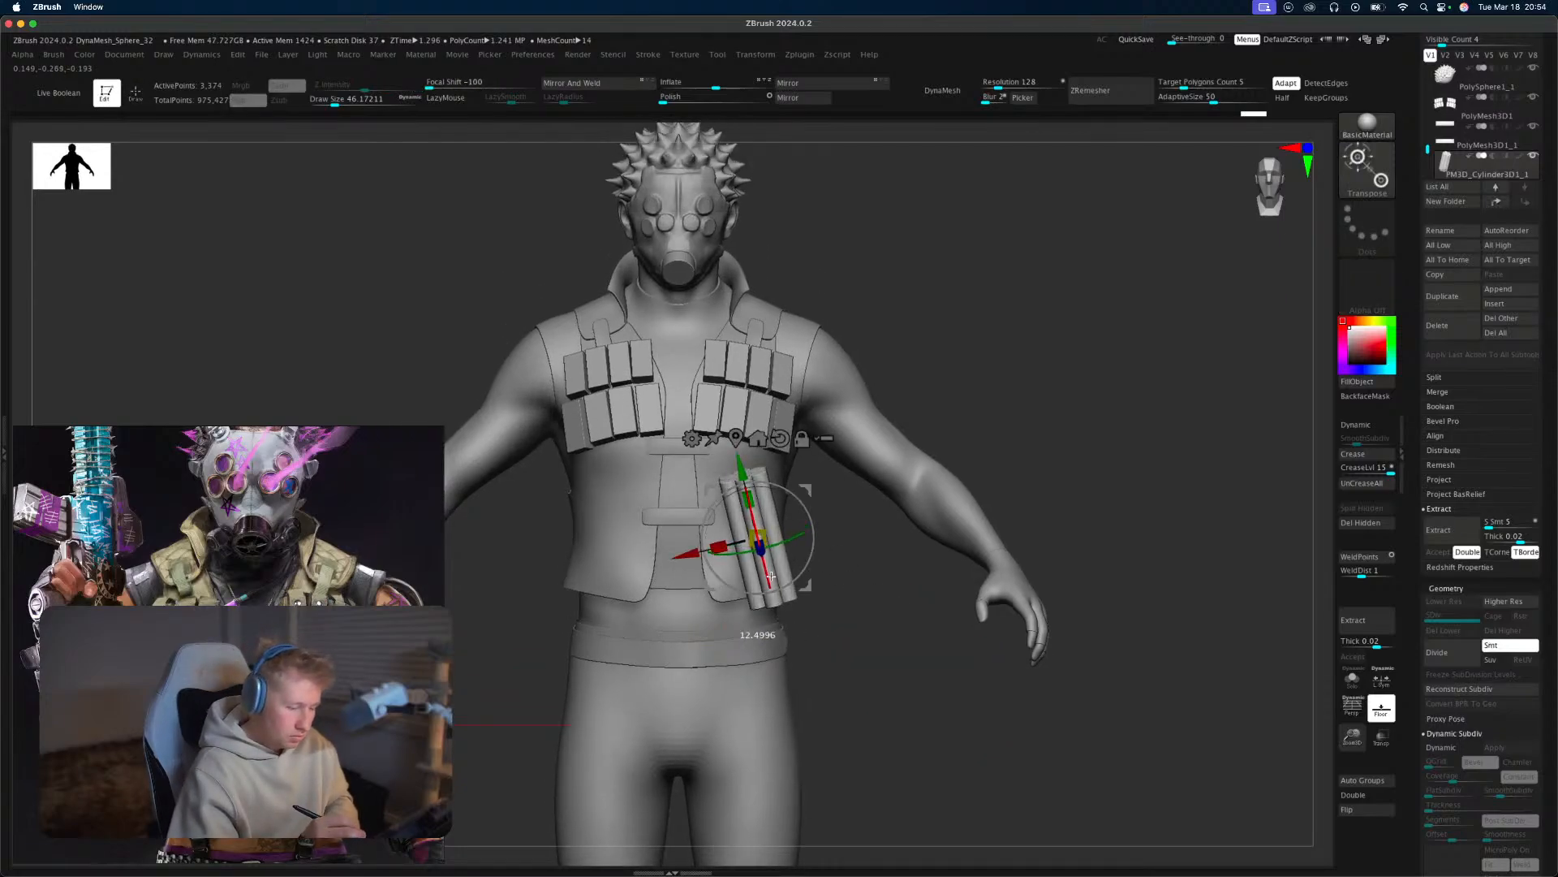
pyautogui.moveTo(869, 602); pyautogui.dragTo(908, 581)
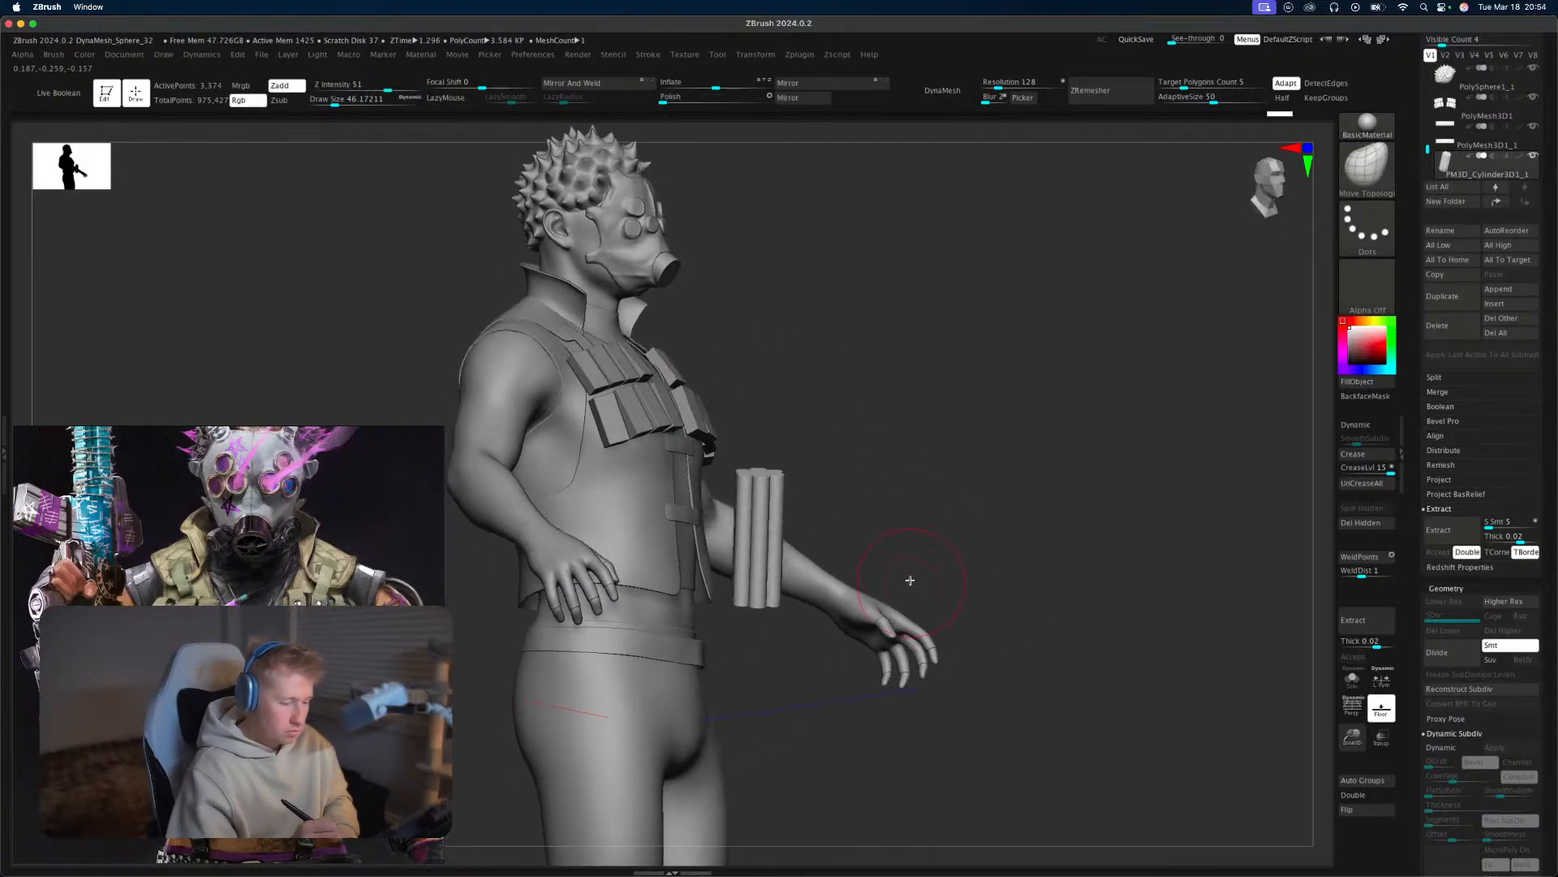
# Push the rod bundle in closer to the vest front, adjusting its depth from an angled view.
pyautogui.press('q')
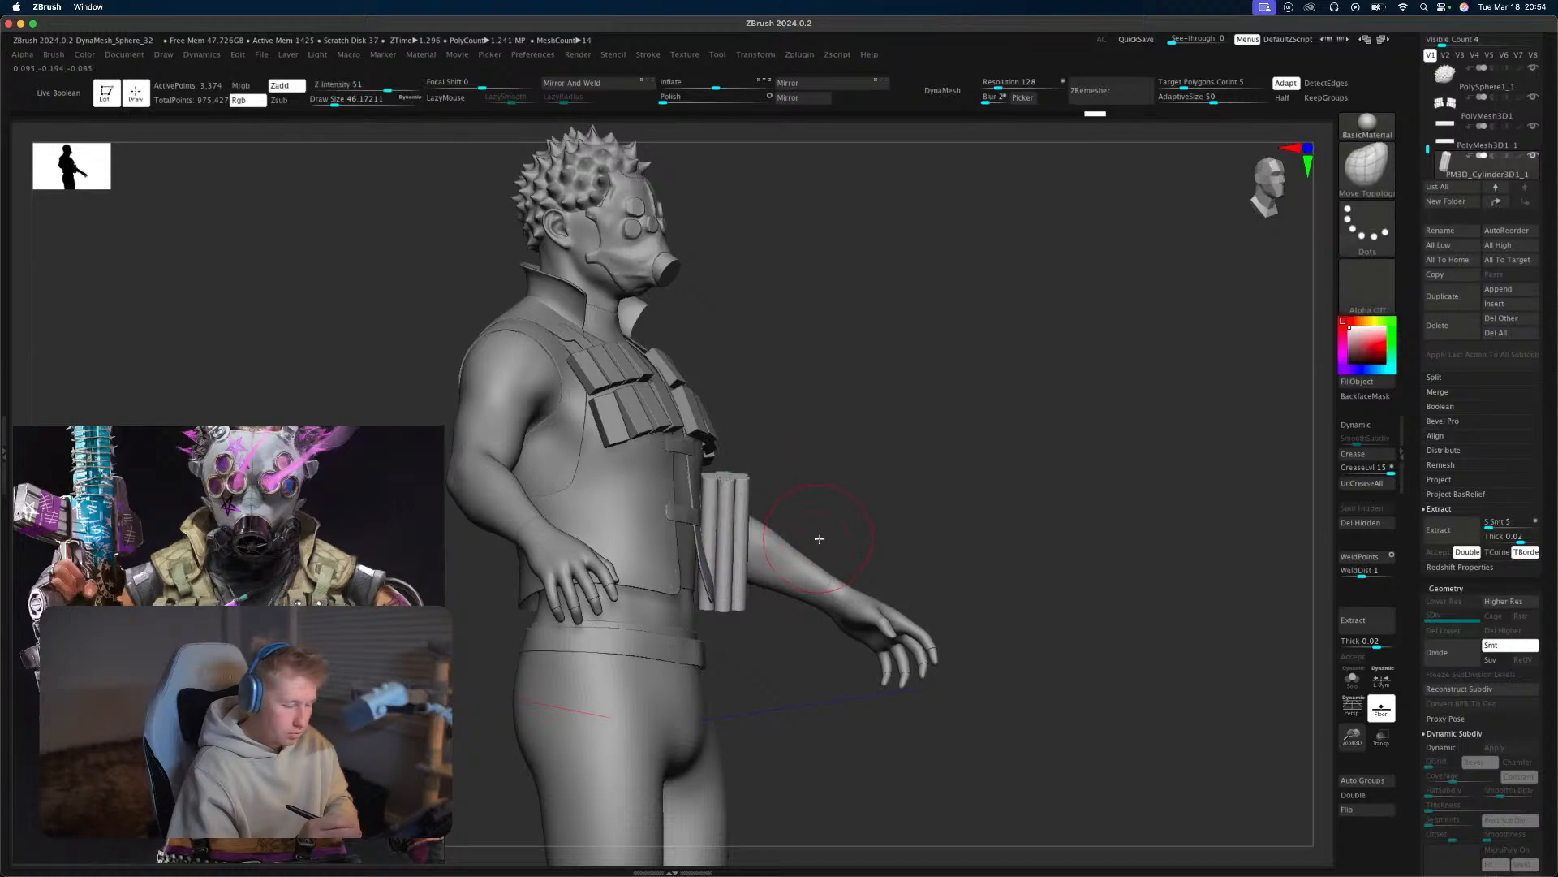
pyautogui.moveTo(818, 538); pyautogui.dragTo(869, 539)
pyautogui.moveTo(1019, 470)
pyautogui.keyDown('alt'); pyautogui.mouseDown()
pyautogui.moveTo(1032, 490)
pyautogui.moveTo(1057, 446)
pyautogui.moveTo(925, 480)
pyautogui.moveTo(927, 455)
pyautogui.moveTo(915, 491)
pyautogui.mouseUp(); pyautogui.keyUp('alt')
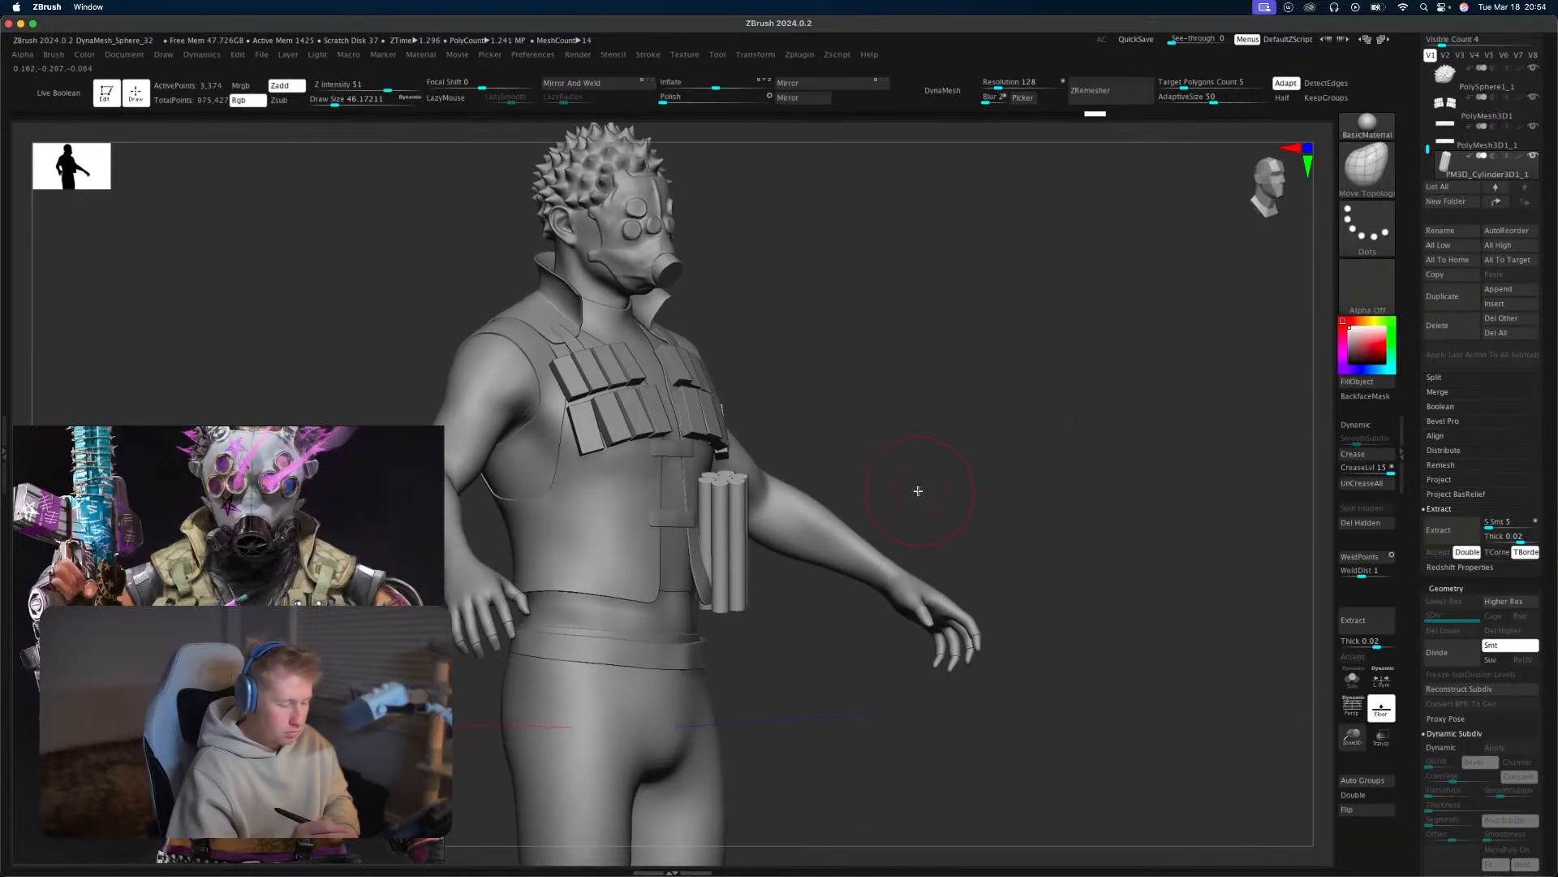
pyautogui.press('w')
pyautogui.moveTo(762, 529); pyautogui.dragTo(763, 534)
pyautogui.press('q')
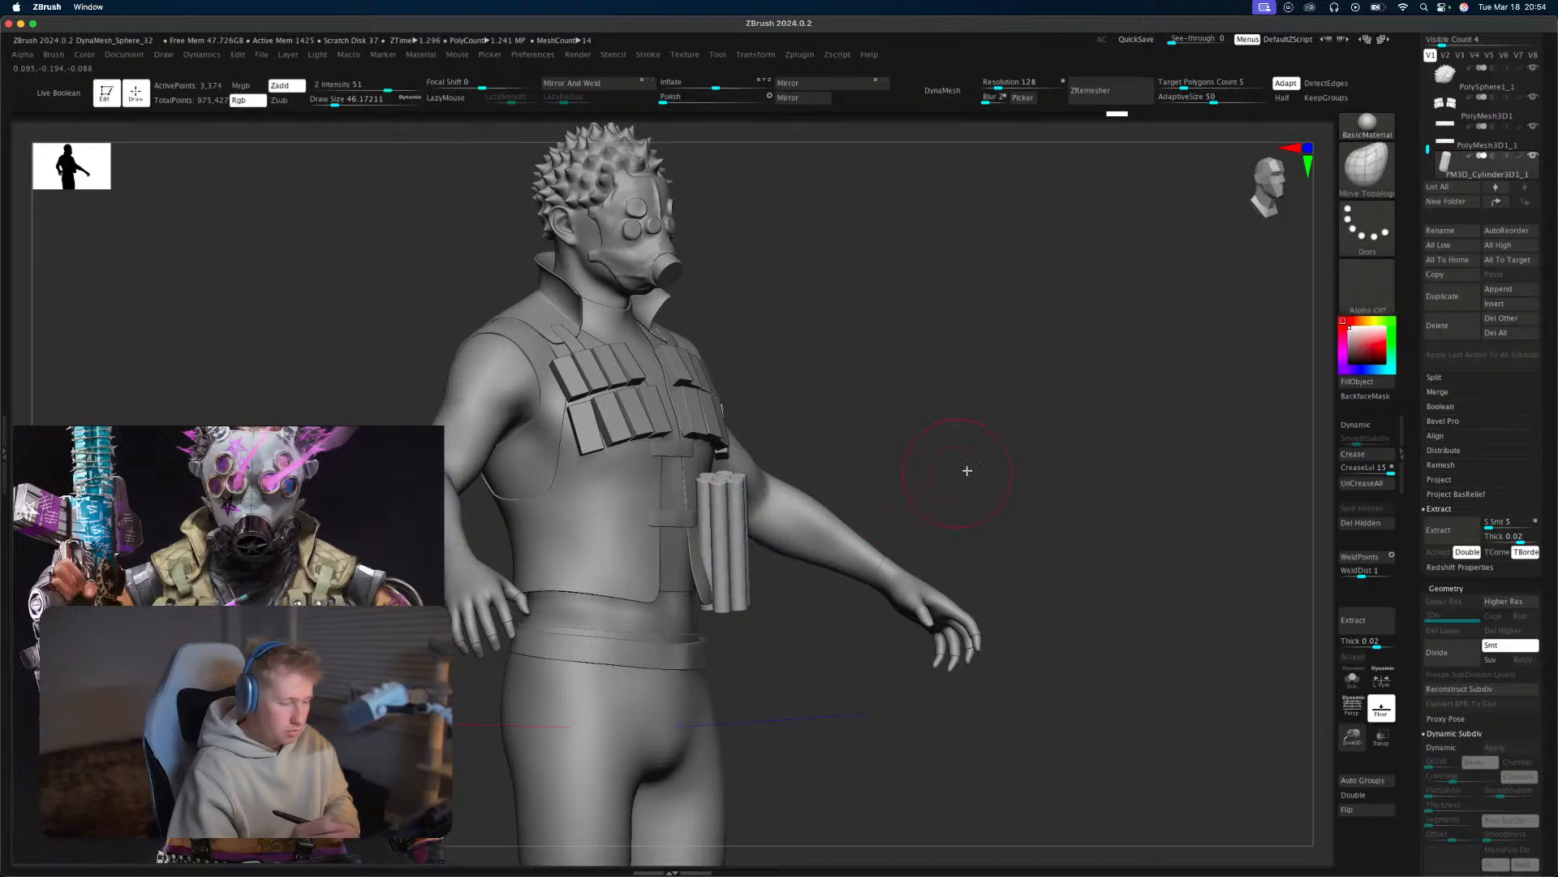
# In front view, move the rod bundle slightly up and outward on the character's left lower vest panel.
pyautogui.moveTo(967, 470)
pyautogui.keyDown('shift'); pyautogui.mouseDown()
pyautogui.moveTo(860, 648)
pyautogui.moveTo(866, 664)
pyautogui.mouseUp(); pyautogui.keyUp('shift')
pyautogui.press('w')
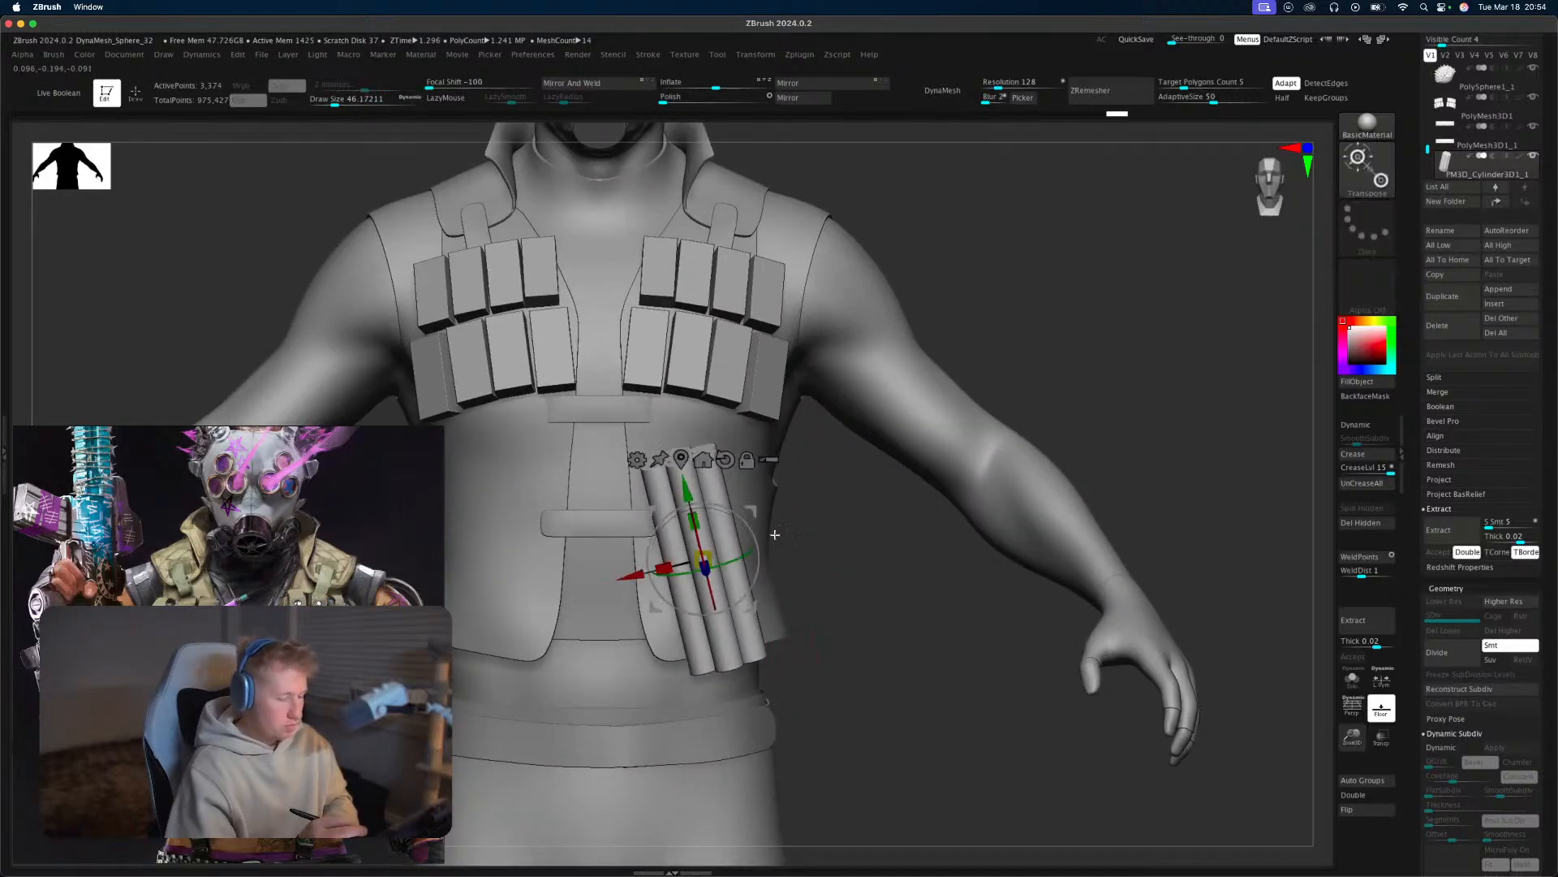
pyautogui.moveTo(833, 573); pyautogui.dragTo(801, 570)
pyautogui.moveTo(750, 511); pyautogui.dragTo(910, 669)
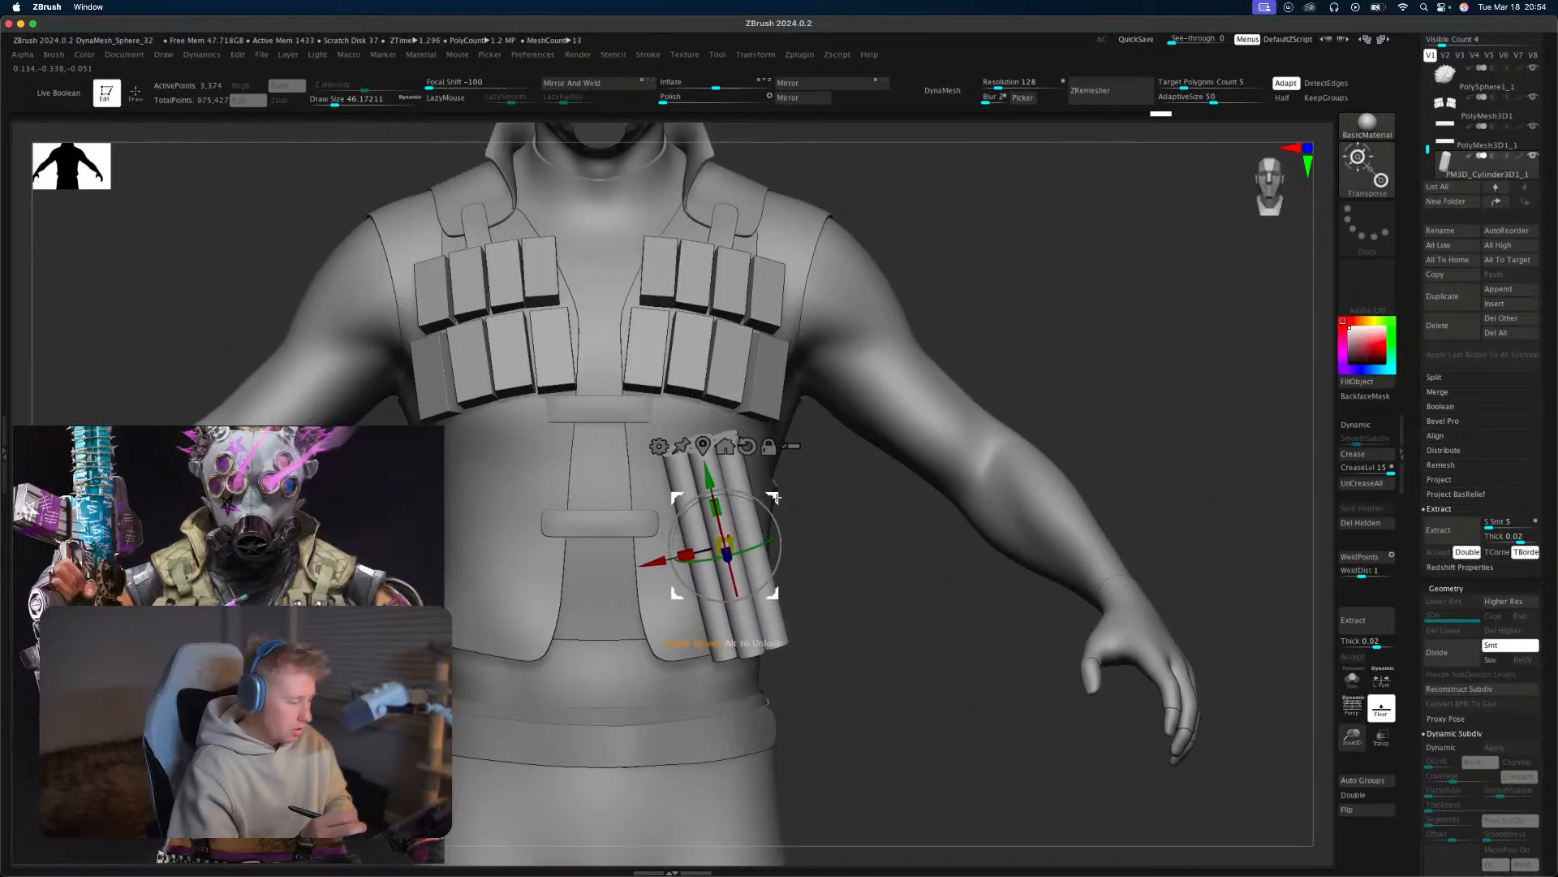
pyautogui.moveTo(775, 497); pyautogui.dragTo(852, 579)
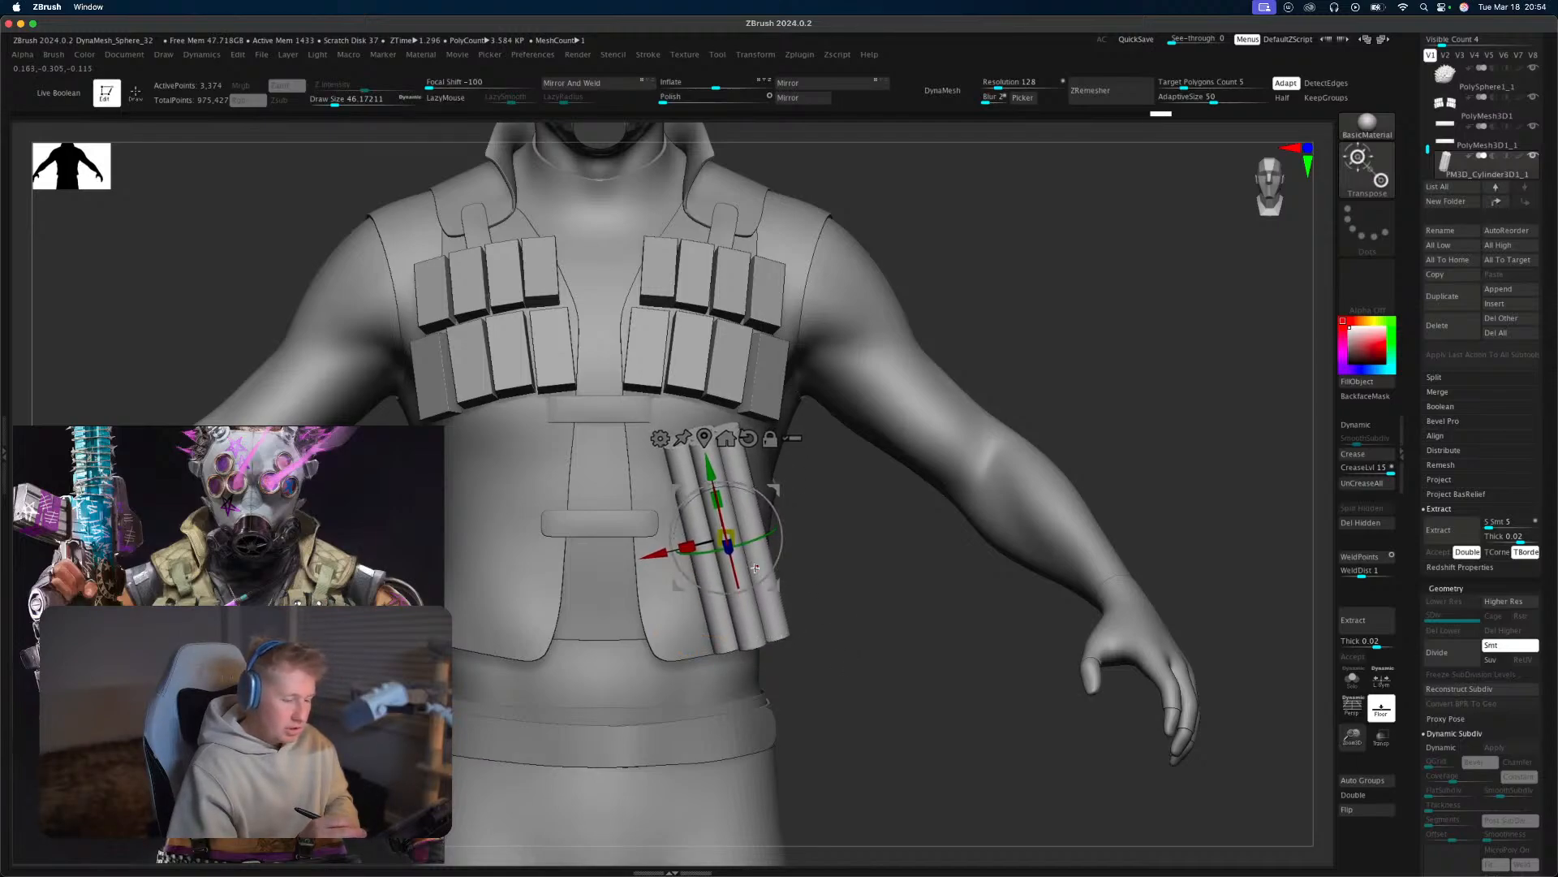
pyautogui.press('q')
pyautogui.moveTo(870, 613)
pyautogui.keyDown('alt'); pyautogui.mouseDown()
pyautogui.moveTo(856, 448)
pyautogui.moveTo(904, 501)
pyautogui.moveTo(970, 495)
pyautogui.moveTo(1004, 463)
pyautogui.moveTo(957, 484)
pyautogui.moveTo(988, 518)
pyautogui.moveTo(1019, 470)
pyautogui.moveTo(1088, 473)
pyautogui.moveTo(1069, 463)
pyautogui.mouseUp(); pyautogui.keyUp('alt')
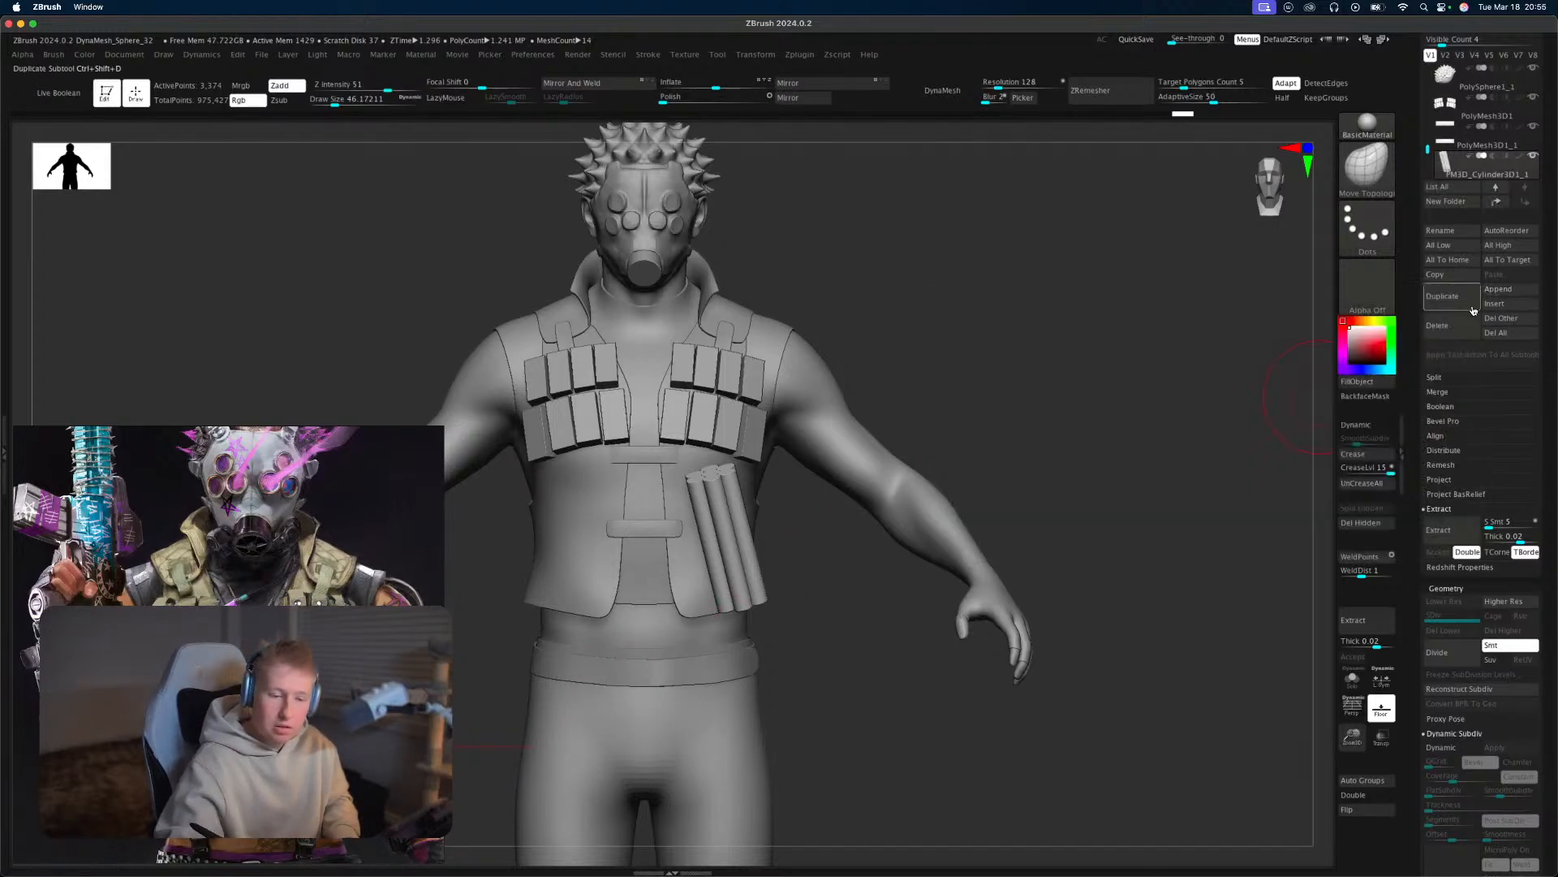
# Append a PolyMesh3D star as a new subtool and initialize it as a QCube.
pyautogui.click(1511, 292)
pyautogui.click(1105, 326)
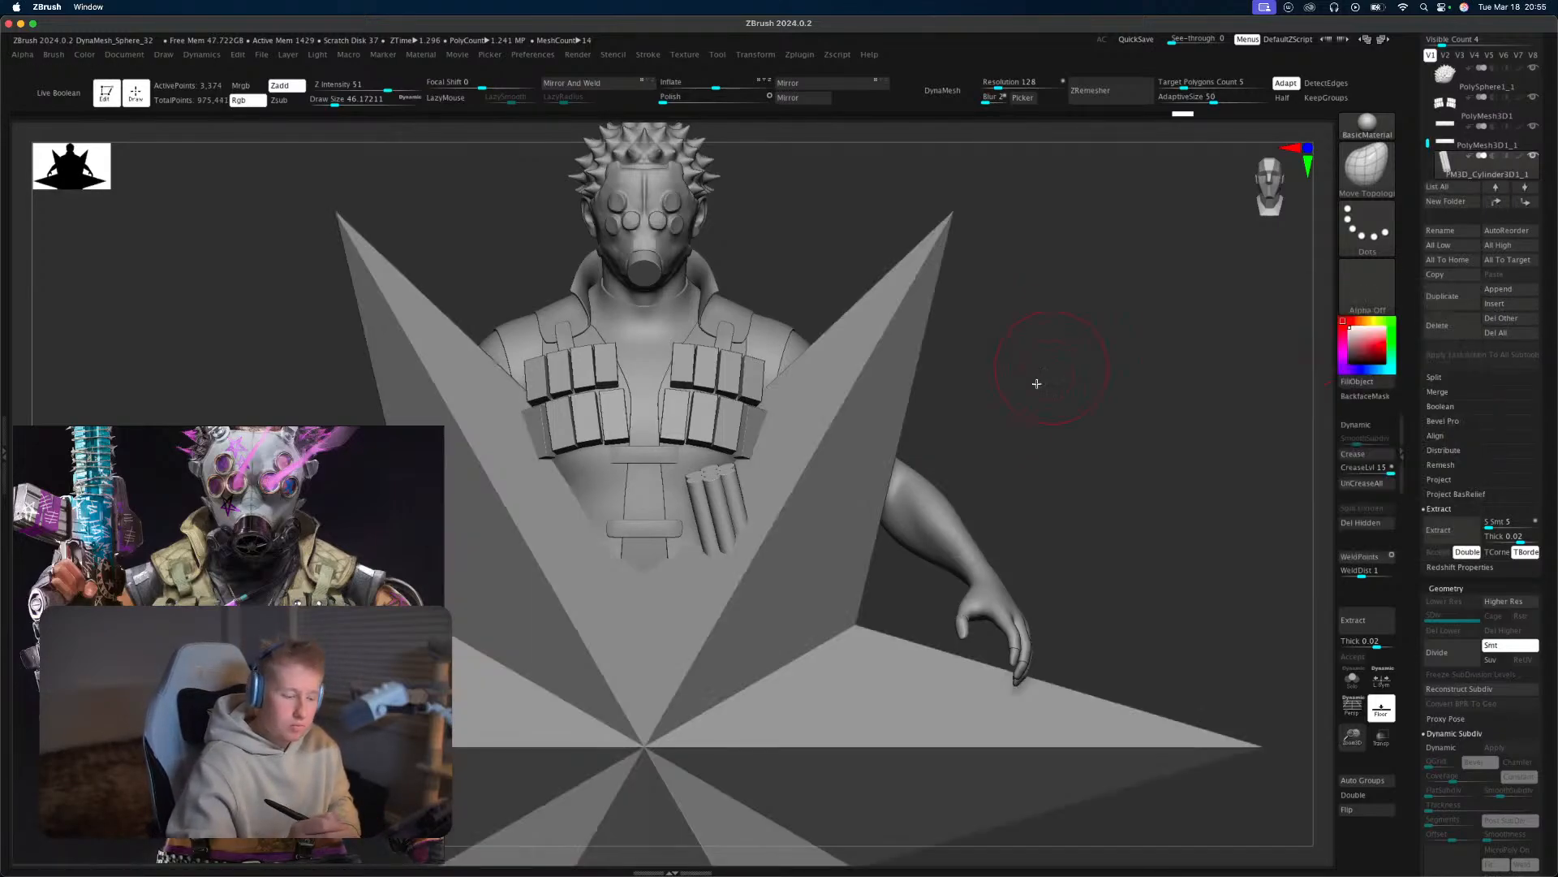
pyautogui.scroll(-10, 1542, 759)
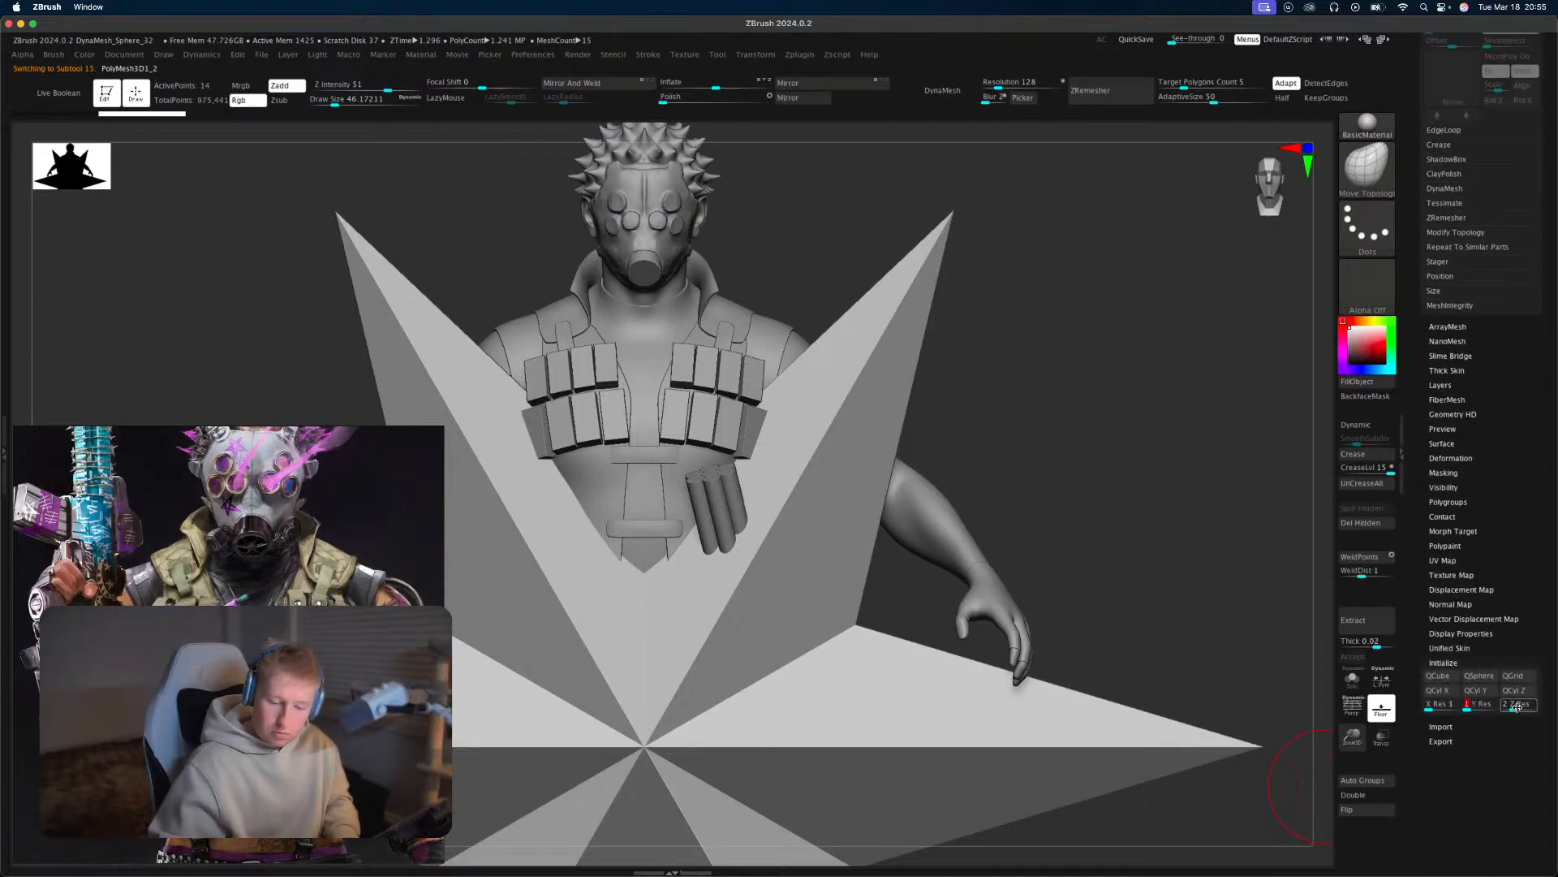
pyautogui.click(1444, 678)
# Scale the new cube down and move it up beside the rod bundle at the side of the vest.
pyautogui.keyDown('alt'); pyautogui.moveTo(1046, 729); pyautogui.dragTo(987, 573); pyautogui.keyUp('alt')
pyautogui.press('w')
pyautogui.moveTo(740, 566)
pyautogui.mouseDown()
pyautogui.moveTo(956, 557)
pyautogui.moveTo(958, 516)
pyautogui.mouseUp()
pyautogui.moveTo(731, 563); pyautogui.dragTo(983, 332)
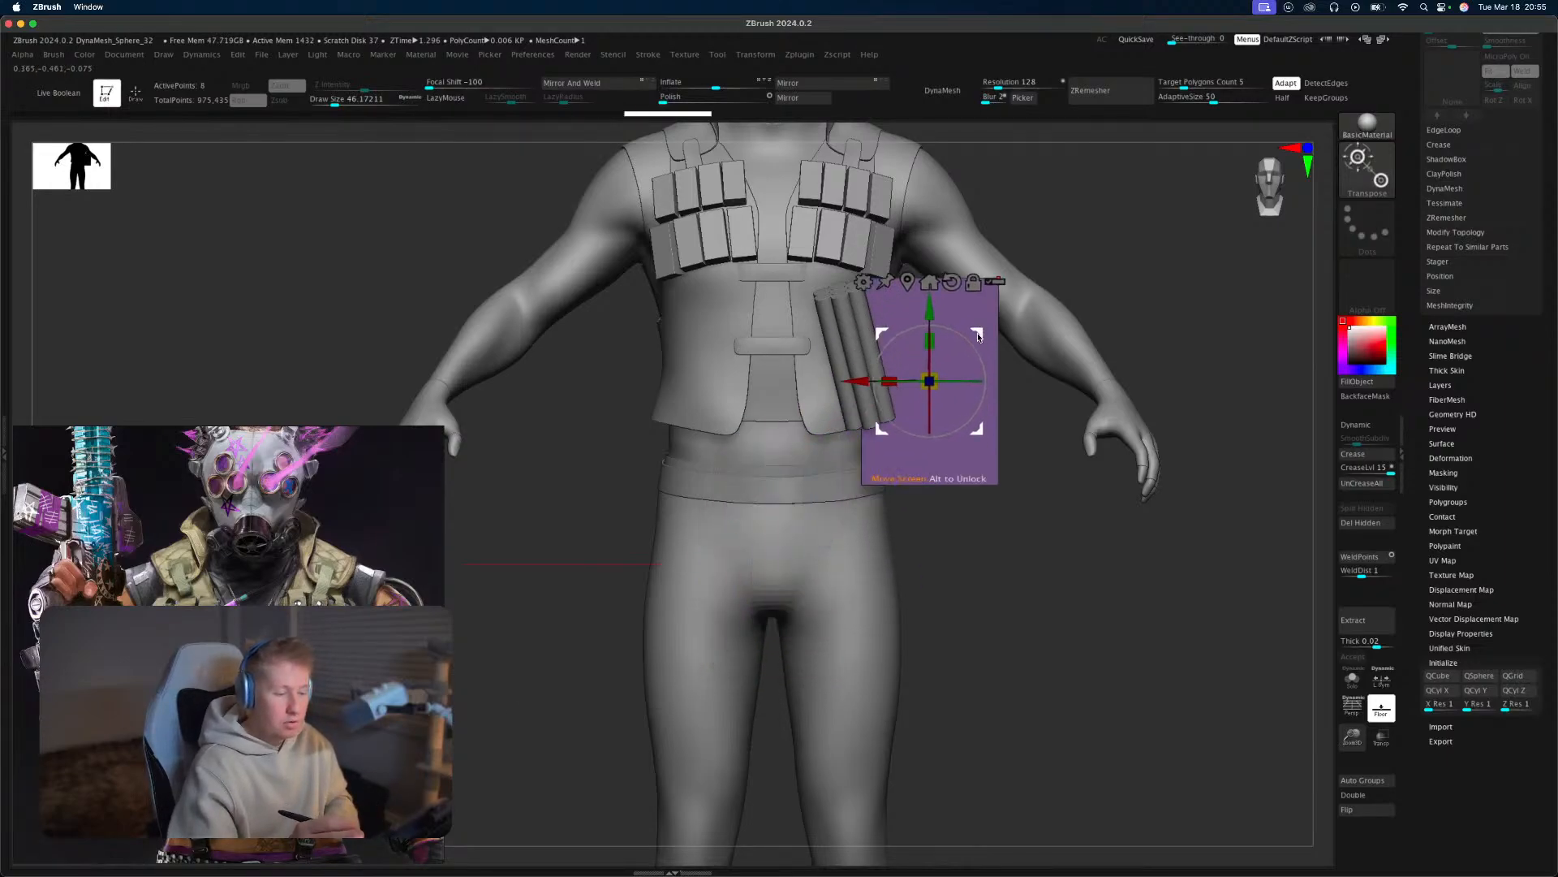
# Shape the cube into a smaller, upright box and position it in depth beside the rod bundle.
pyautogui.keyDown('alt'); pyautogui.moveTo(1055, 519); pyautogui.dragTo(1009, 784); pyautogui.keyUp('alt')
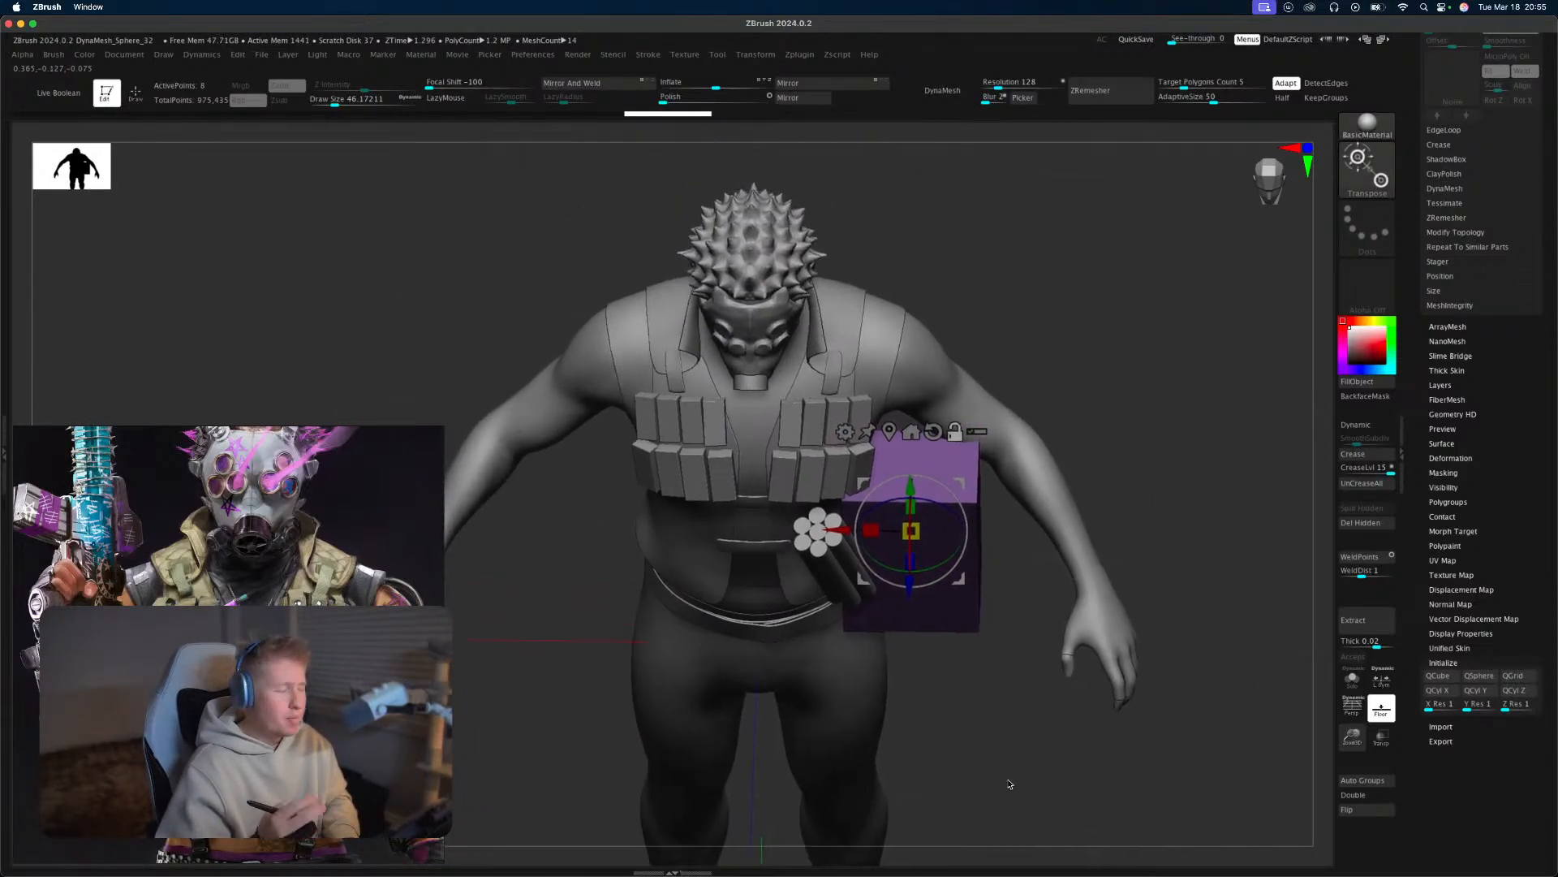
pyautogui.moveTo(932, 577); pyautogui.dragTo(815, 771)
pyautogui.moveTo(966, 742); pyautogui.dragTo(1184, 550)
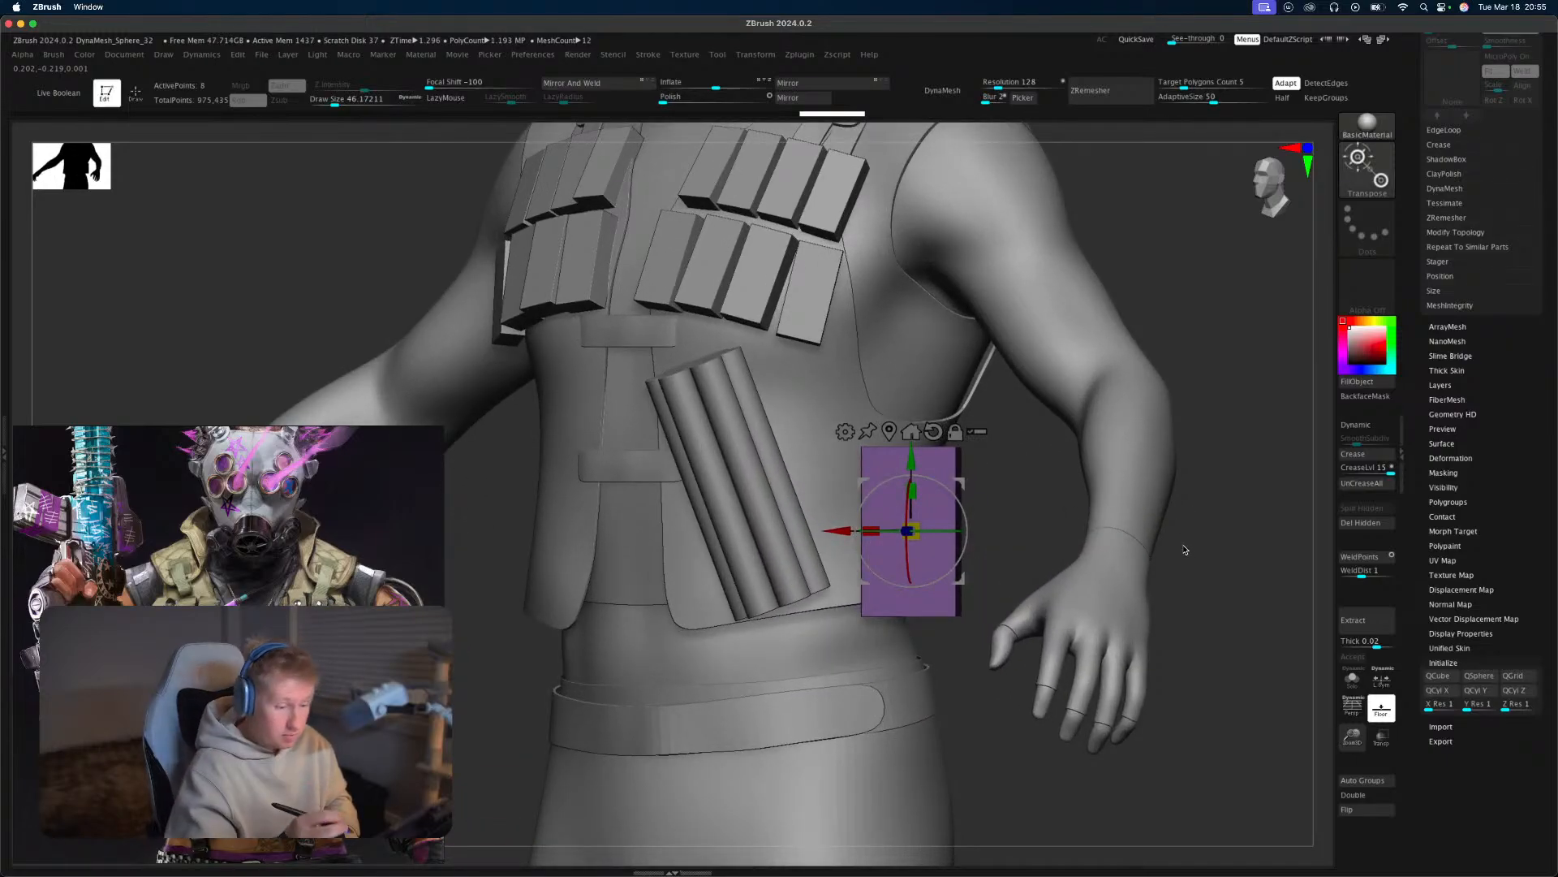
pyautogui.moveTo(915, 495); pyautogui.dragTo(912, 454)
pyautogui.moveTo(915, 529); pyautogui.dragTo(964, 505)
# Select the rod bundle and adjust its placement and X-axis rotation to follow the vest surface.
pyautogui.click(809, 573)
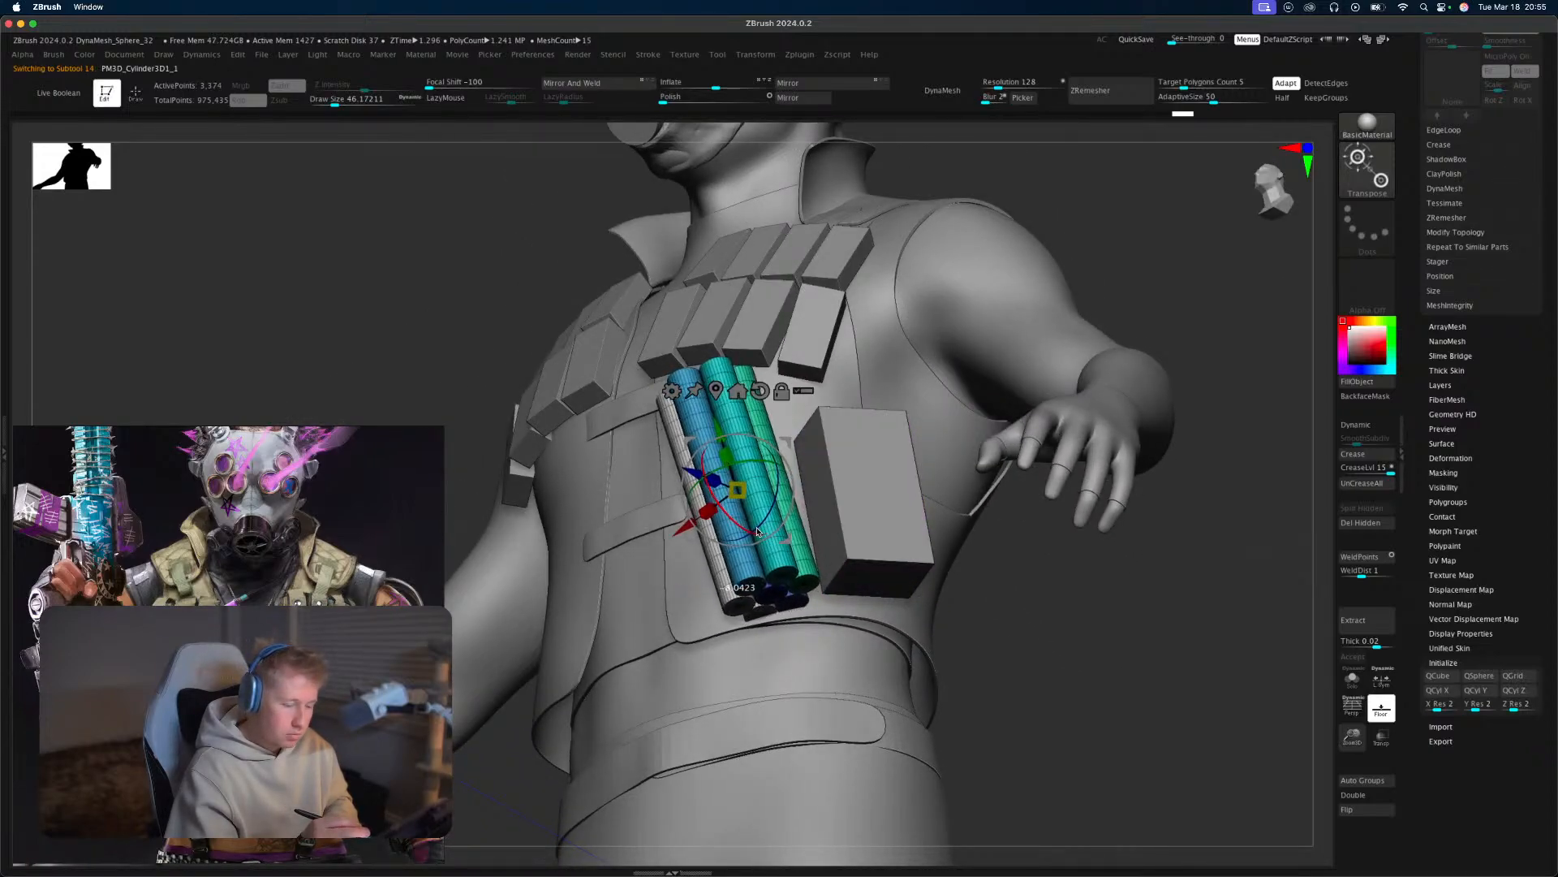
pyautogui.press('q')
pyautogui.moveTo(991, 612); pyautogui.dragTo(1053, 644)
pyautogui.press('w')
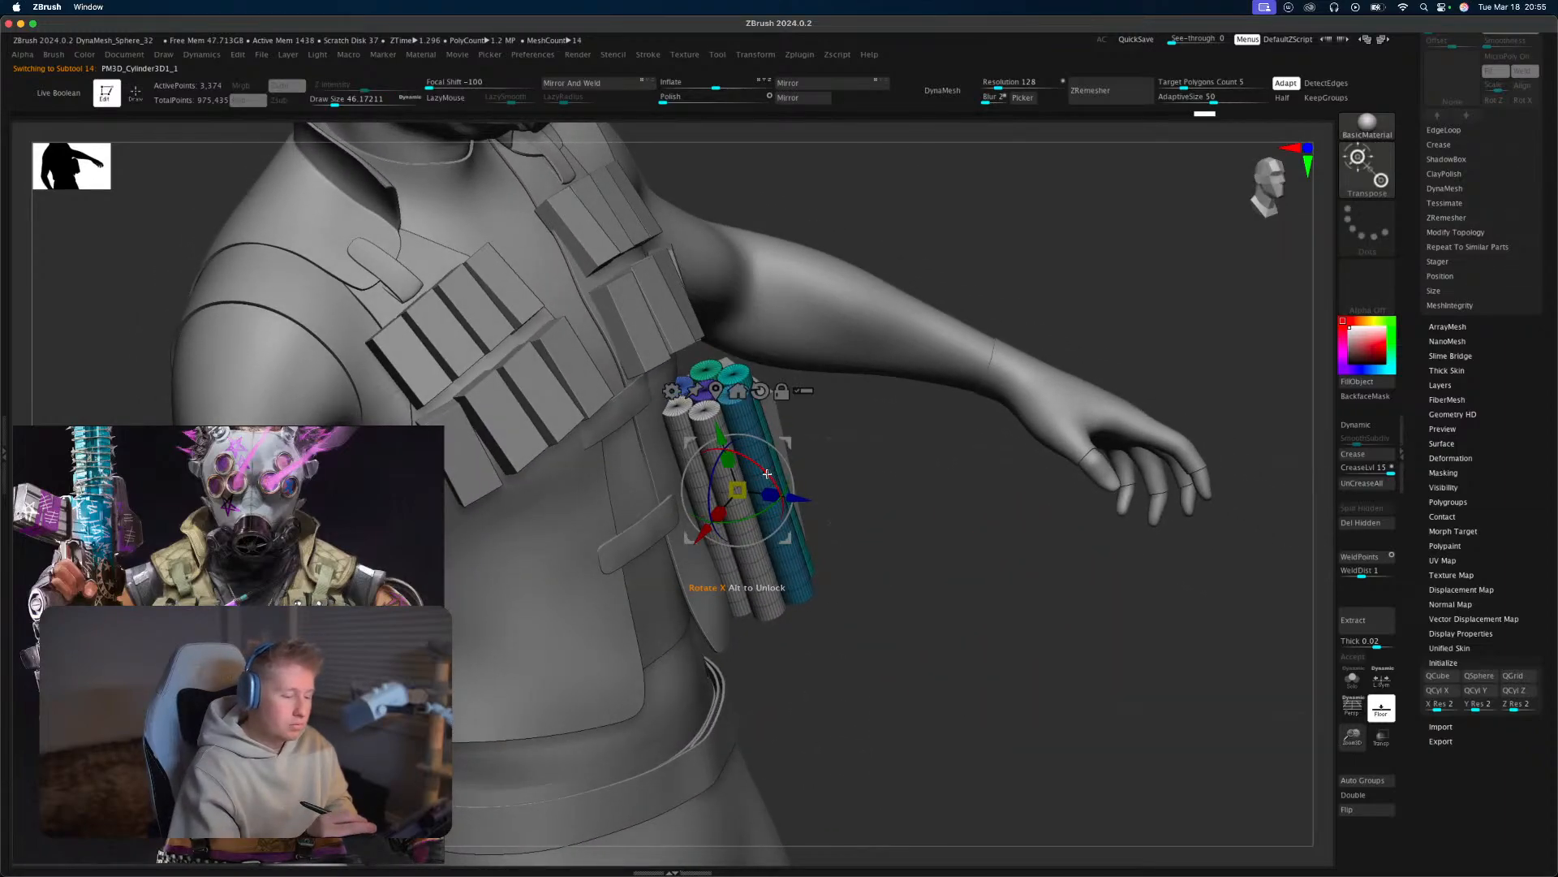
pyautogui.moveTo(767, 473)
pyautogui.mouseDown()
pyautogui.moveTo(777, 487)
pyautogui.moveTo(893, 466)
pyautogui.moveTo(1046, 382)
pyautogui.moveTo(1058, 292)
pyautogui.mouseUp()
# Select the box and move it along its Z axis in against the side of the vest.
pyautogui.press('q')
pyautogui.keyDown('alt'); pyautogui.click(849, 556); pyautogui.keyUp('alt')
pyautogui.moveTo(946, 565); pyautogui.dragTo(952, 494)
pyautogui.press('w')
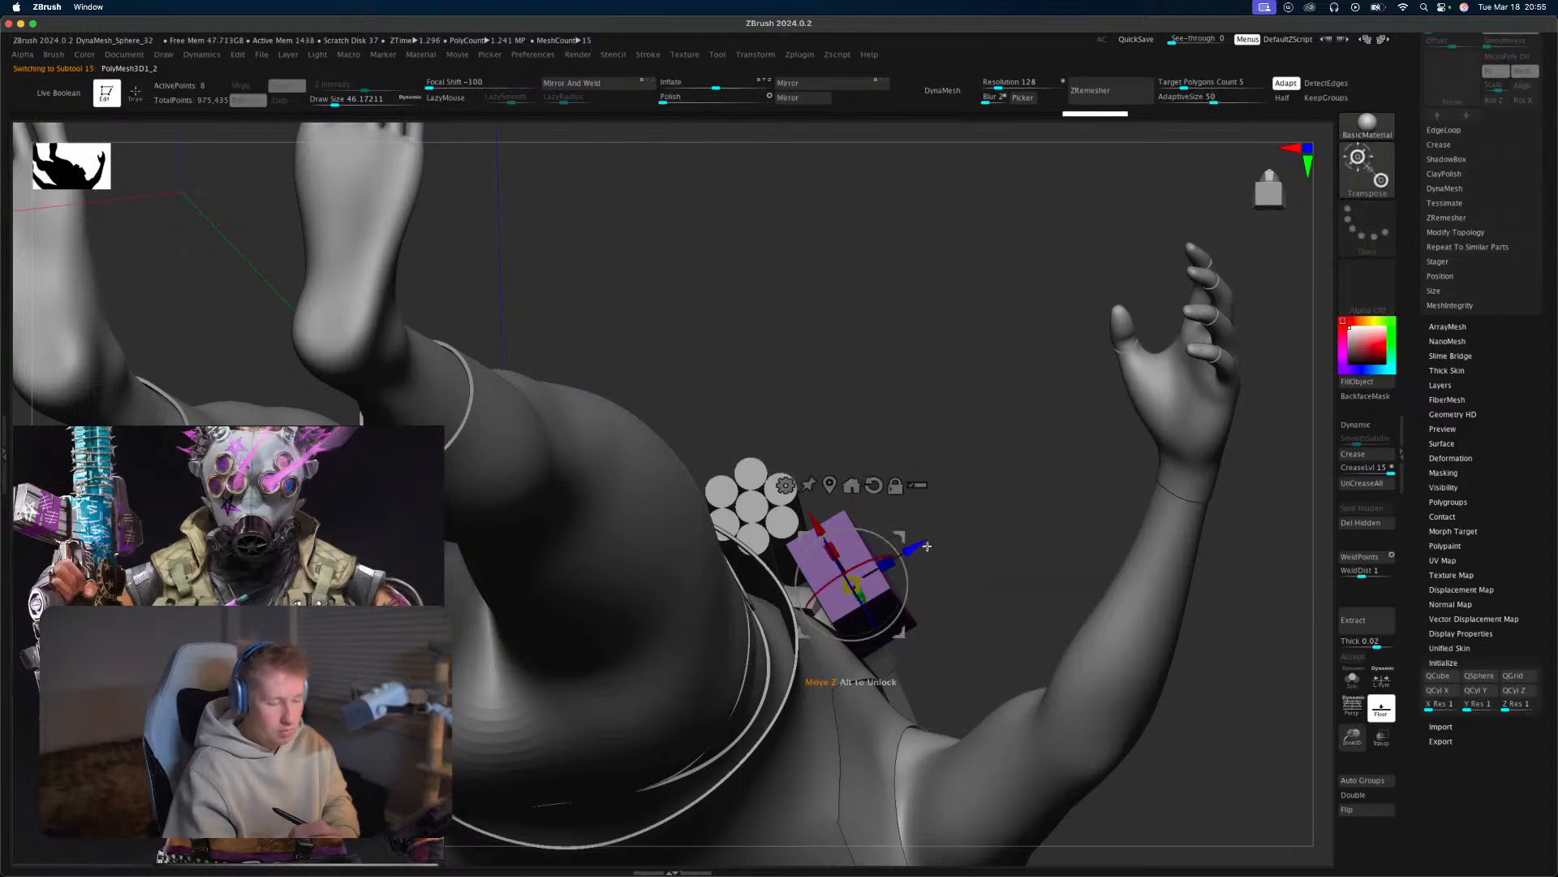
pyautogui.moveTo(915, 552)
pyautogui.mouseDown()
pyautogui.moveTo(1009, 519)
pyautogui.moveTo(1006, 661)
pyautogui.moveTo(946, 693)
pyautogui.mouseUp()
# Fine-tune the box's height and angle so it sits as a side pouch just behind the rod bundle.
pyautogui.press('q')
pyautogui.press('w')
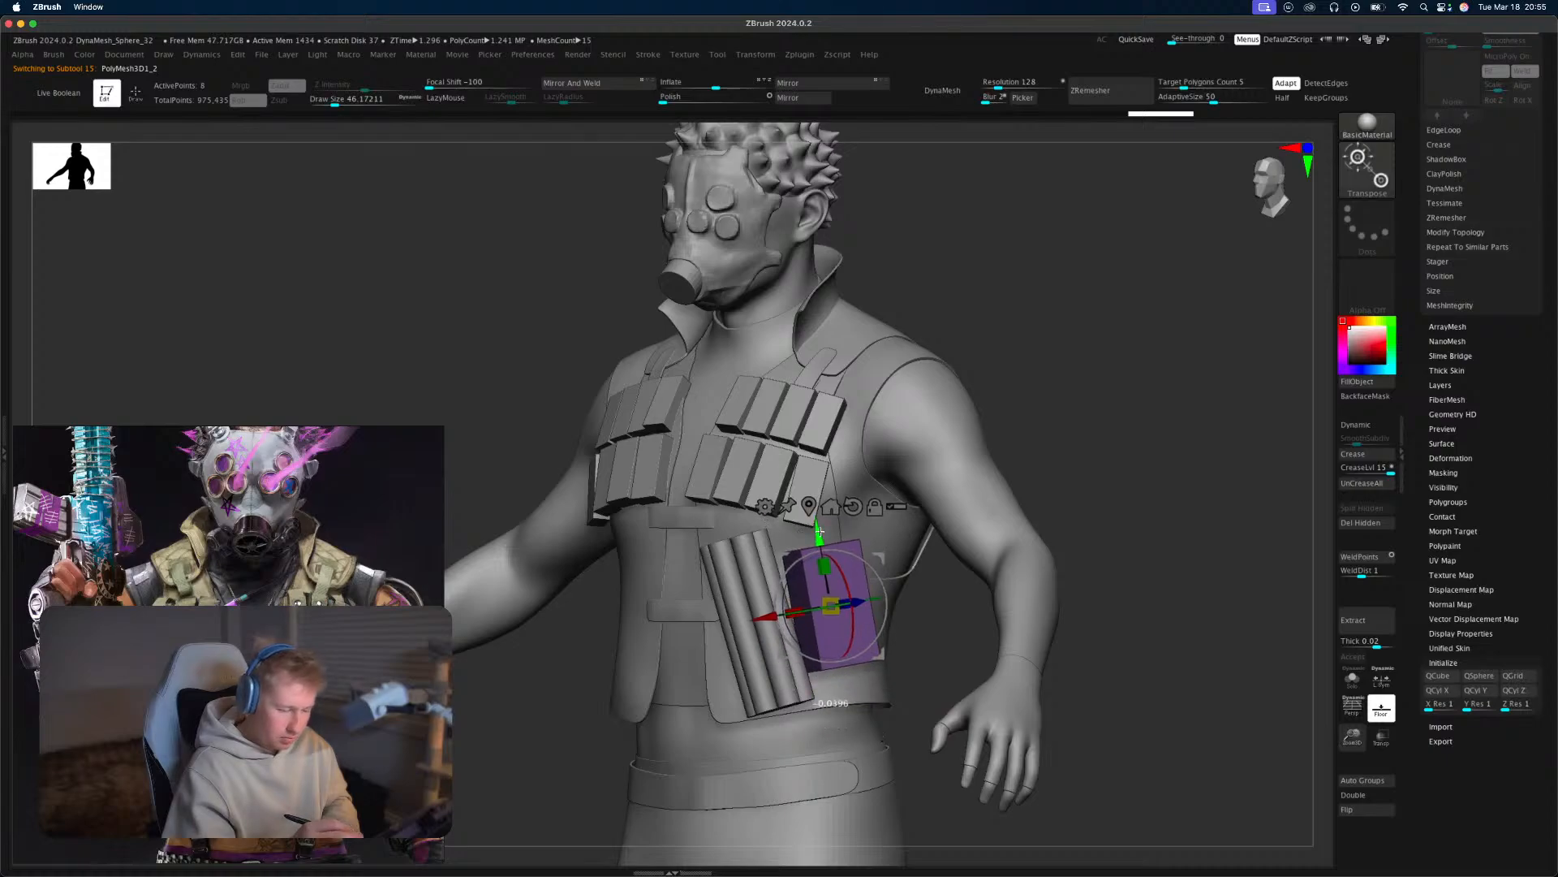
pyautogui.press('q')
pyautogui.moveTo(939, 616)
pyautogui.mouseDown()
pyautogui.moveTo(933, 675)
pyautogui.moveTo(962, 617)
pyautogui.mouseUp()
pyautogui.press('w')
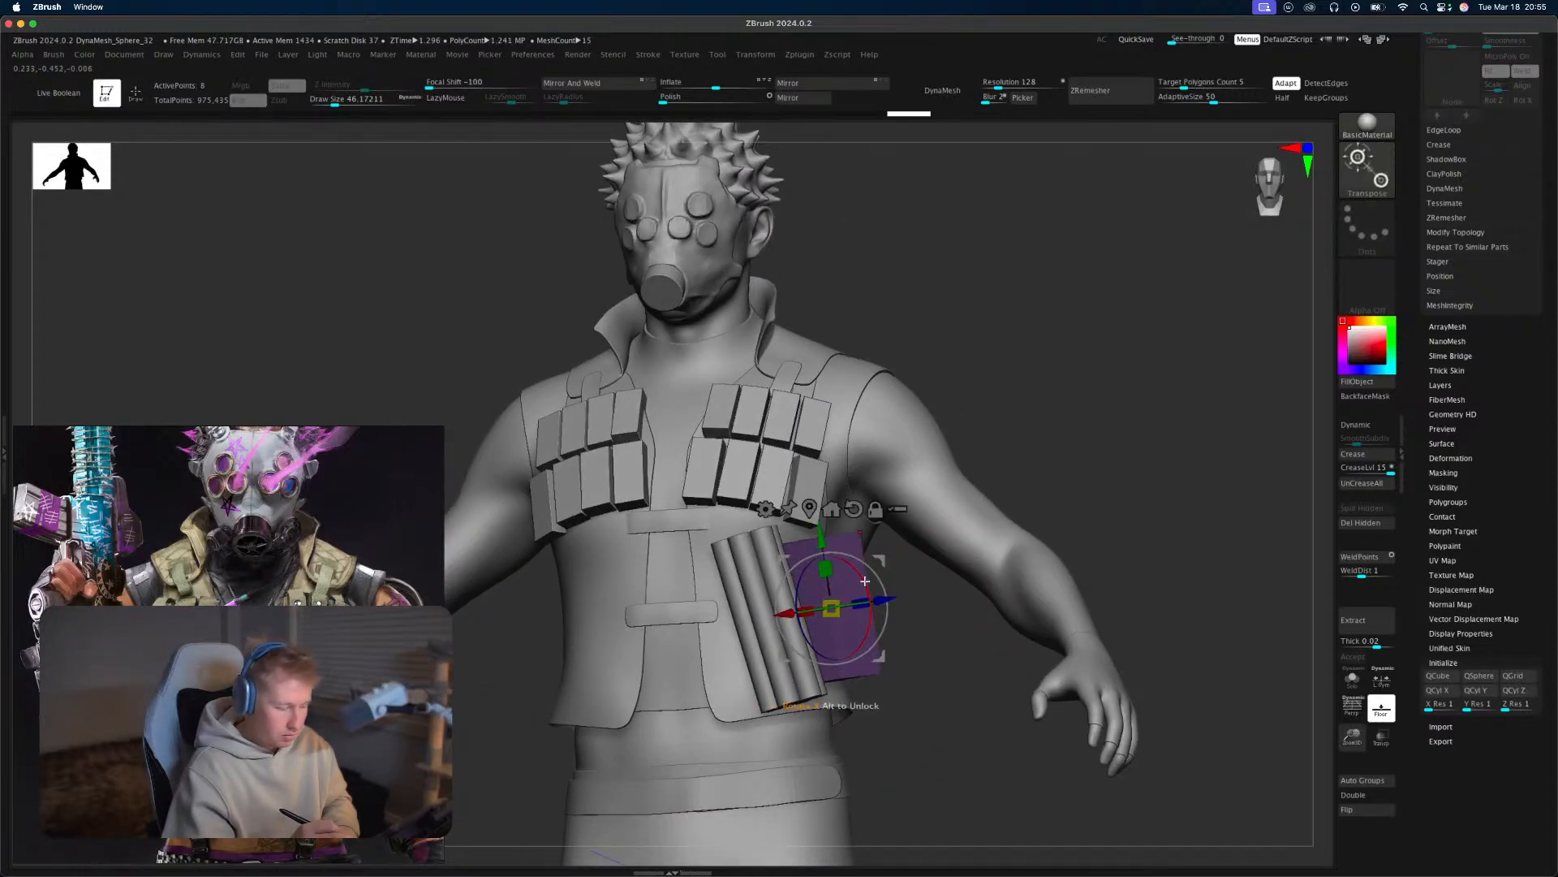
pyautogui.press('q')
pyautogui.moveTo(939, 682)
pyautogui.keyDown('alt'); pyautogui.mouseDown()
pyautogui.moveTo(1061, 512)
pyautogui.moveTo(1027, 530)
pyautogui.moveTo(1051, 528)
pyautogui.moveTo(1026, 393)
pyautogui.moveTo(1036, 528)
pyautogui.moveTo(1058, 532)
pyautogui.moveTo(1069, 577)
pyautogui.mouseUp(); pyautogui.keyUp('alt')
pyautogui.press('w')
pyautogui.press('q')
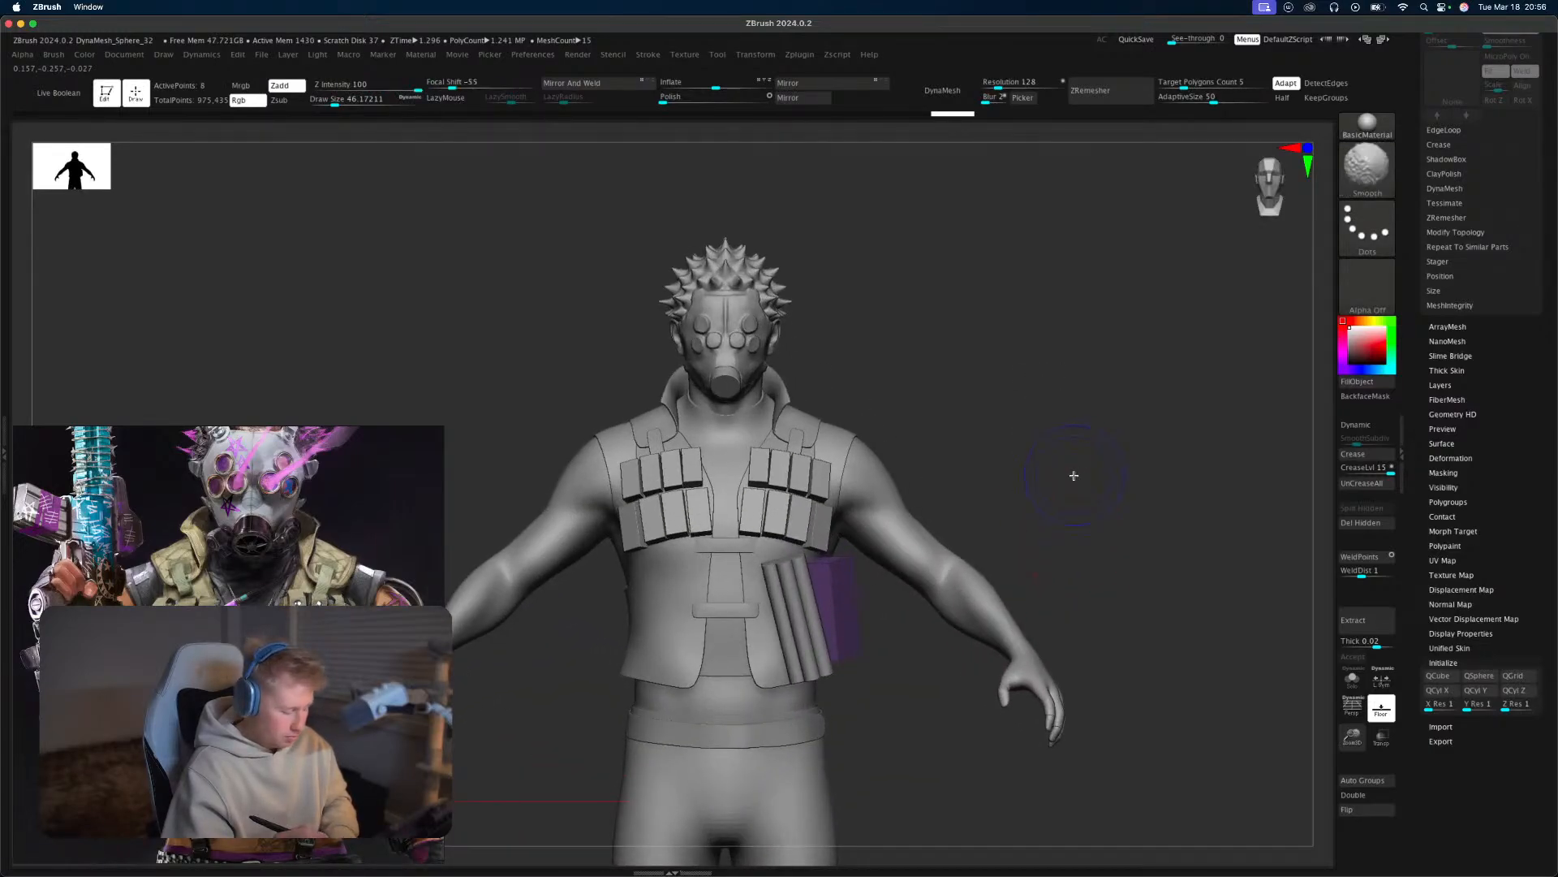
# Turn off the wireframe display and mirror the box pouch across the X axis, merging both into one SubTool.
pyautogui.hotkey('shift', 'f')
pyautogui.moveTo(1074, 472)
pyautogui.mouseDown()
pyautogui.moveTo(1059, 492)
pyautogui.moveTo(1078, 490)
pyautogui.mouseUp()
pyautogui.click(803, 97)
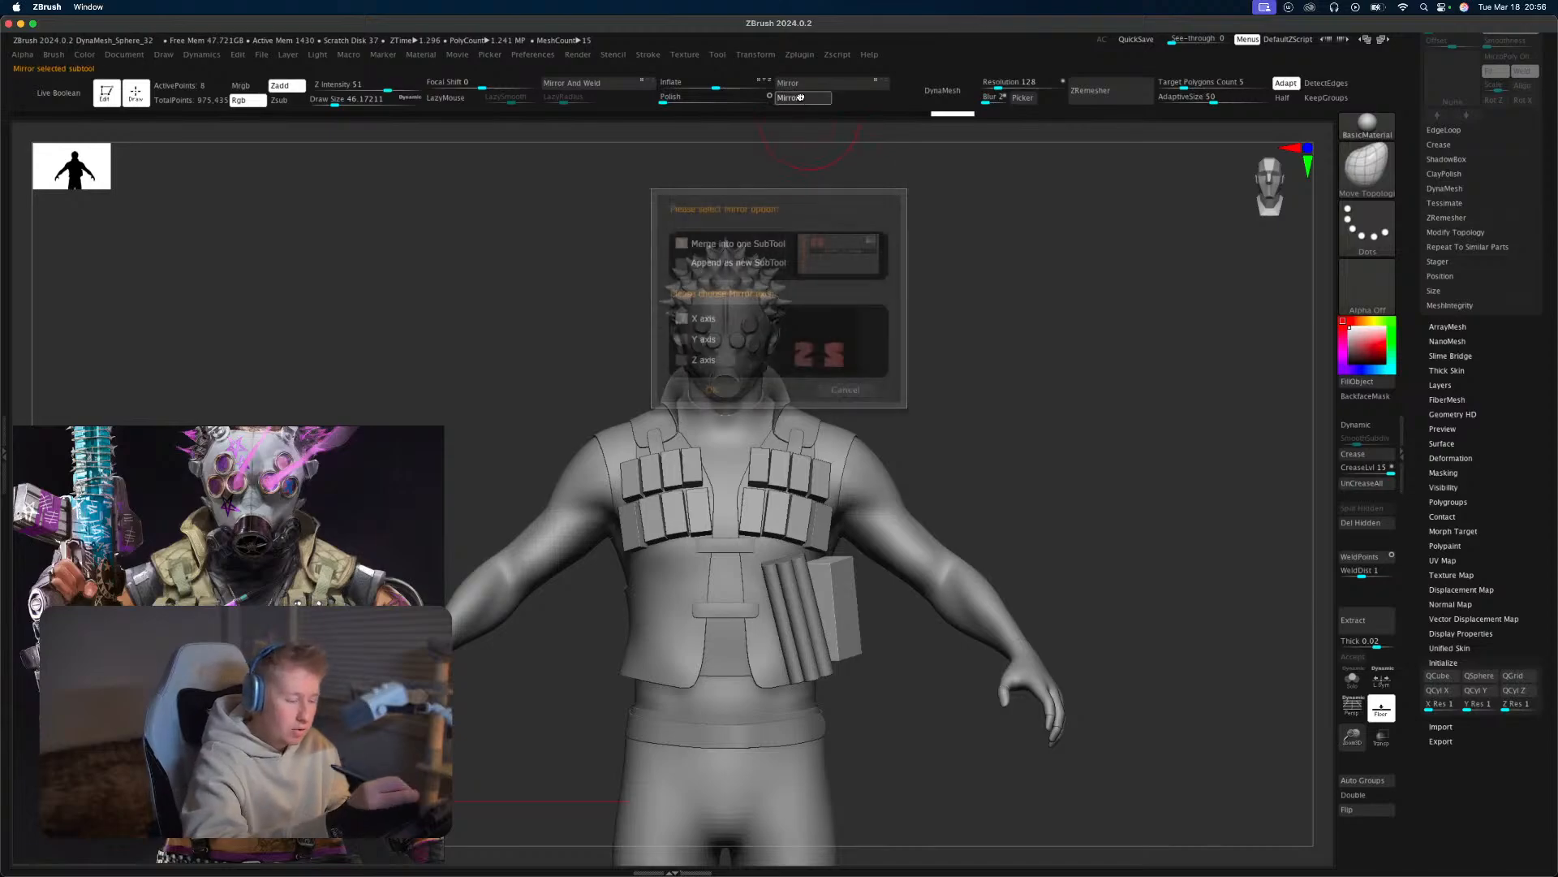
pyautogui.click(712, 390)
pyautogui.keyDown('alt'); pyautogui.moveTo(1099, 606); pyautogui.dragTo(1095, 532); pyautogui.keyUp('alt')
pyautogui.moveTo(1096, 531); pyautogui.dragTo(1092, 654)
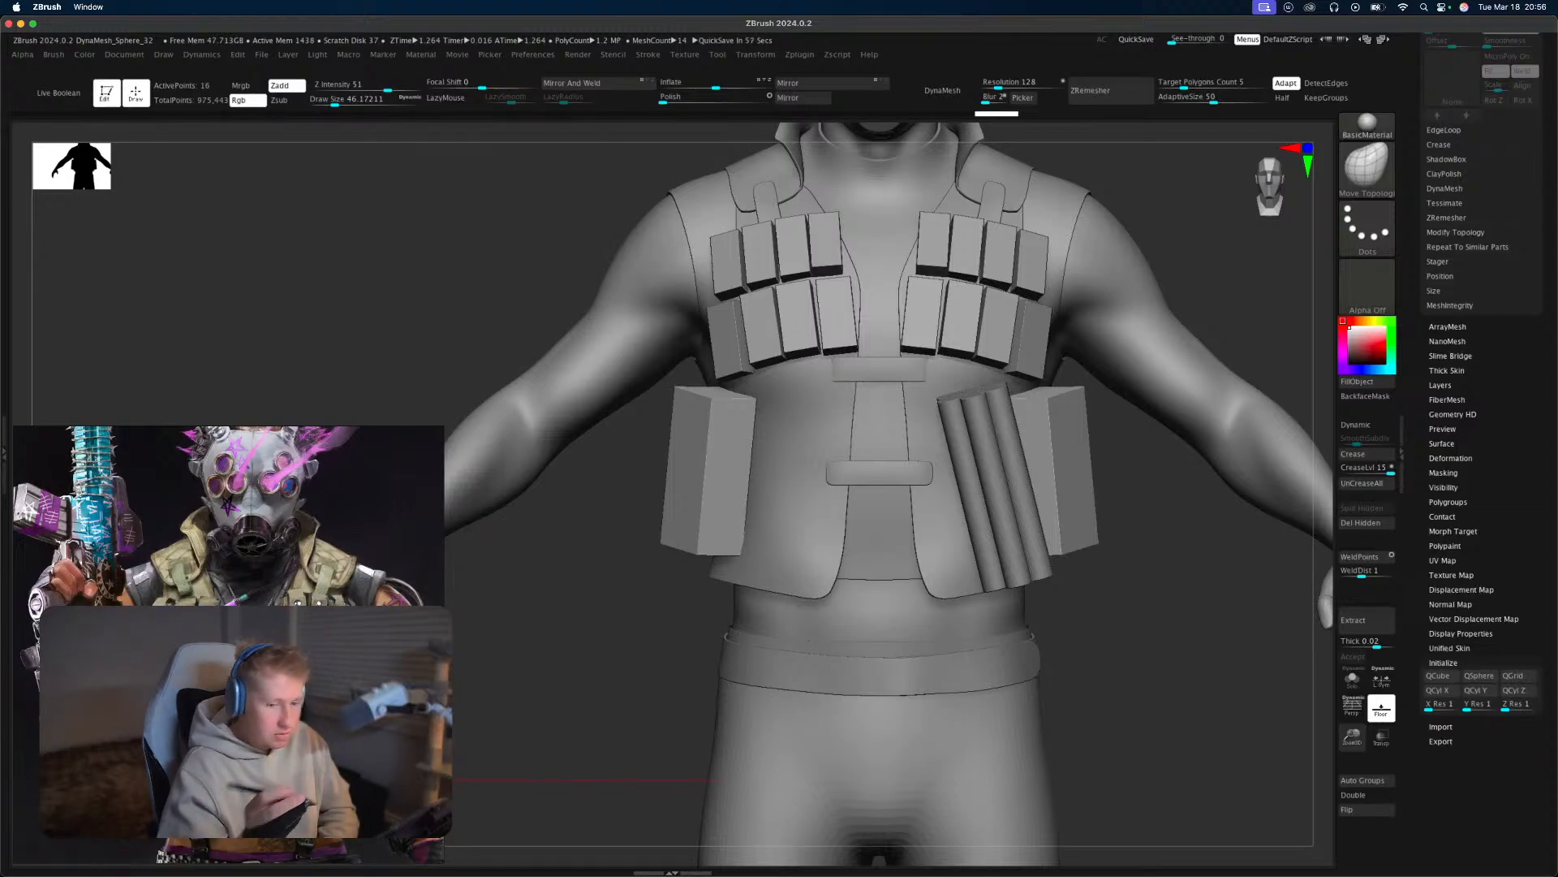
# Append a Cylinder3D as a new subtool, isolate it, and show its wireframe framed in view.
pyautogui.scroll(15, 1489, 399)
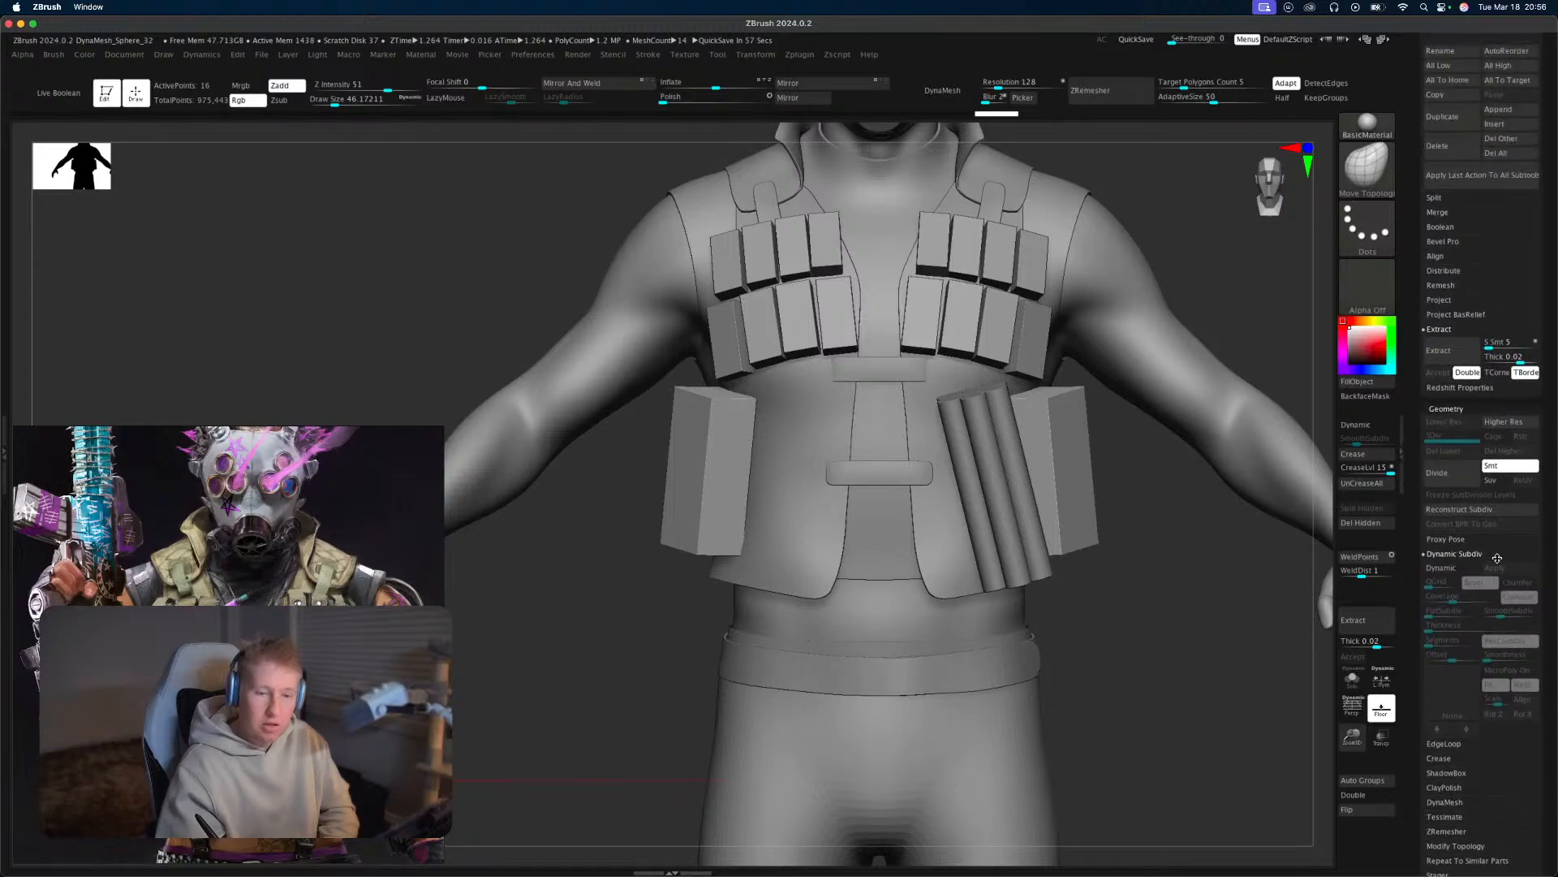
pyautogui.click(1517, 530)
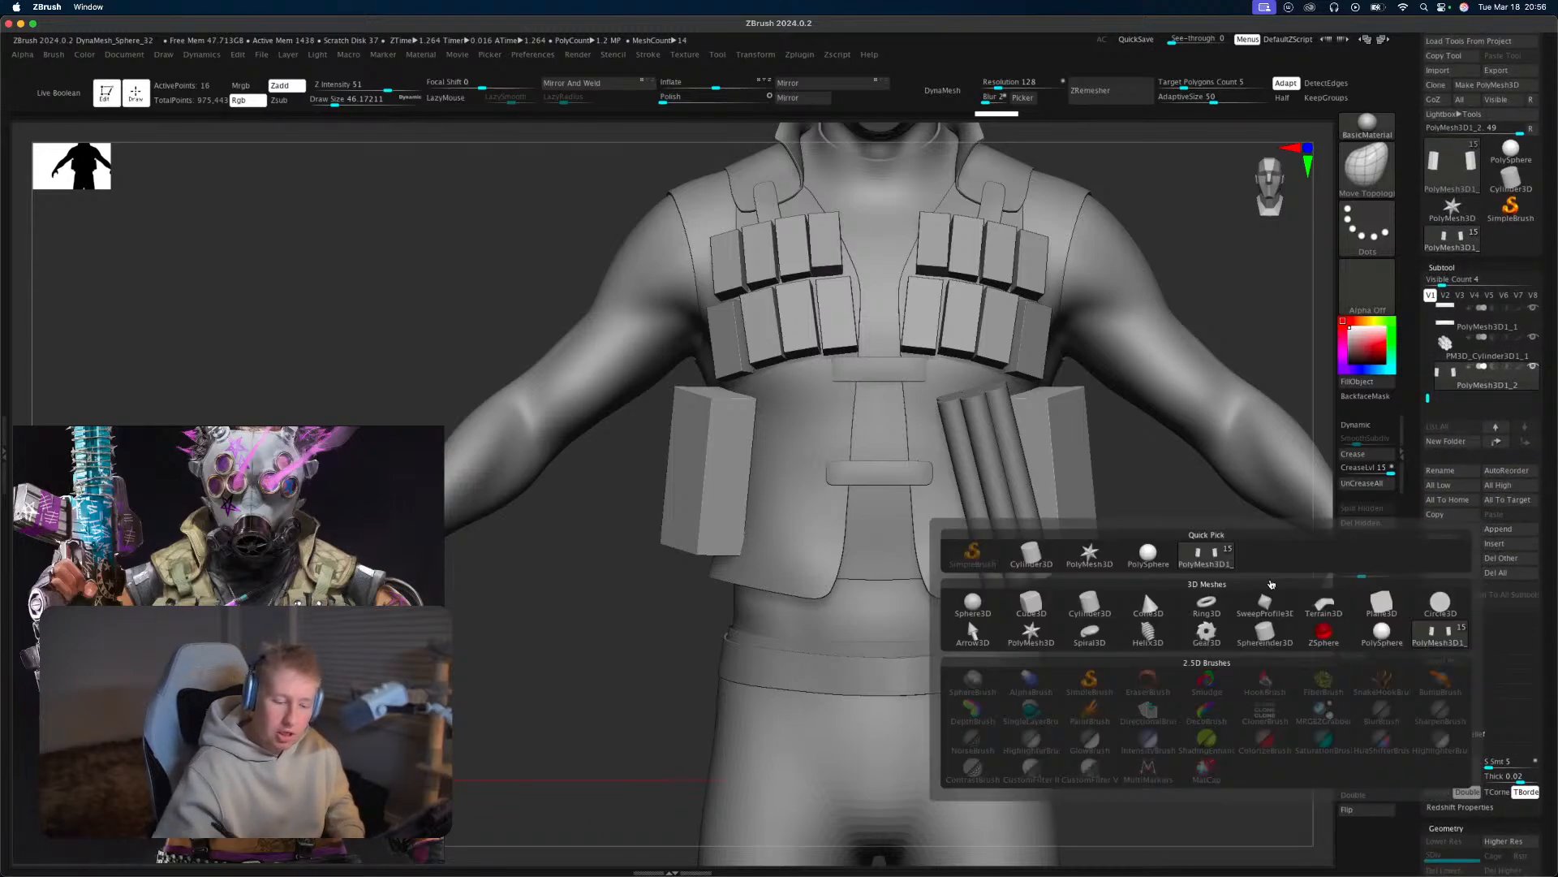
pyautogui.click(1038, 563)
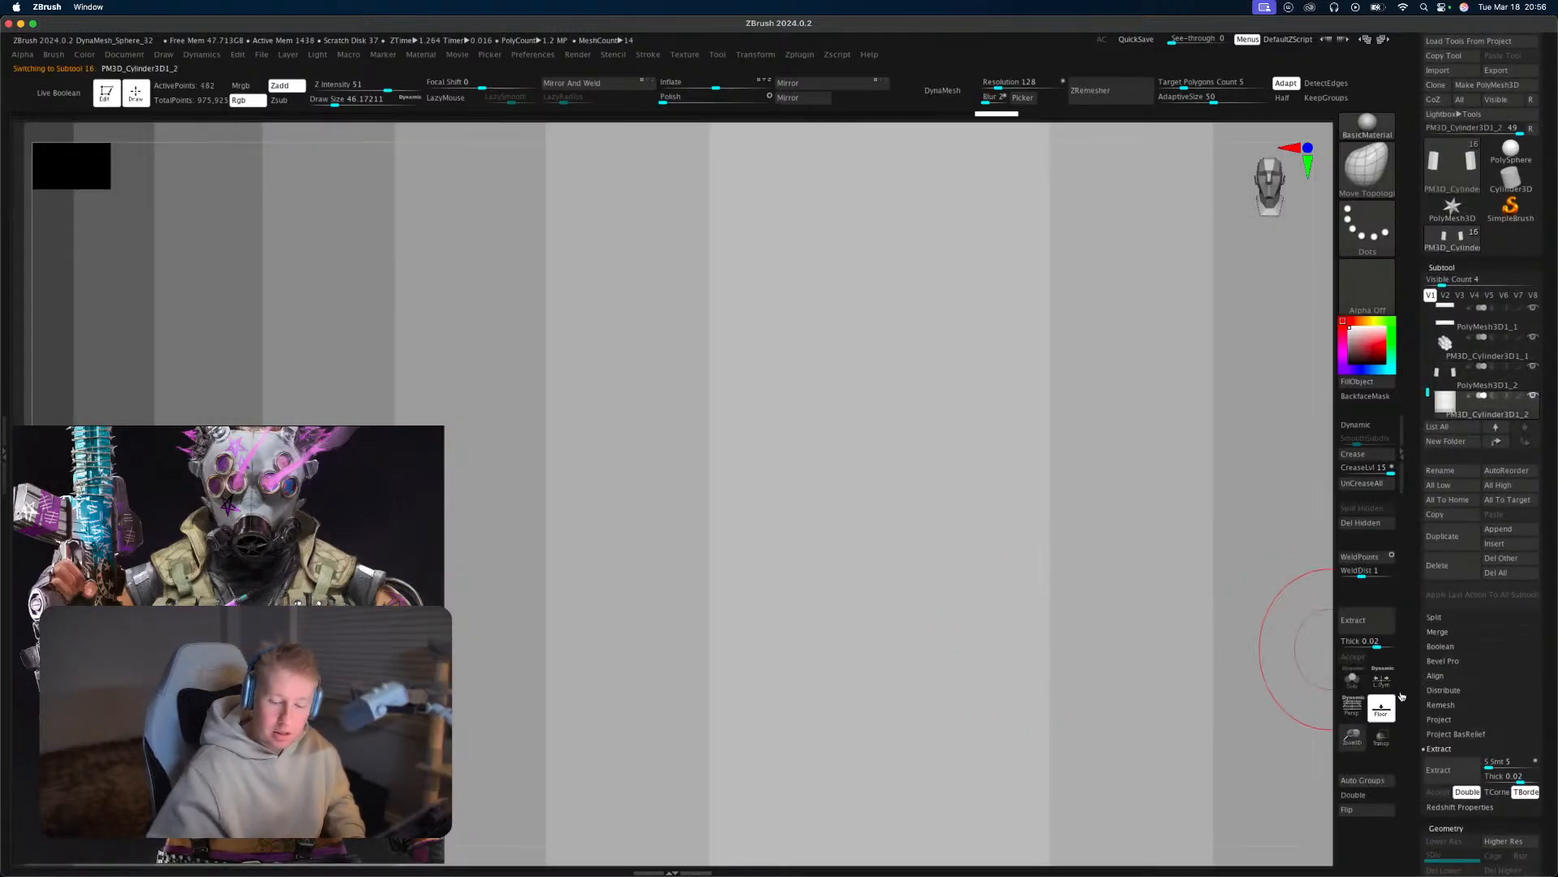
pyautogui.click(1353, 682)
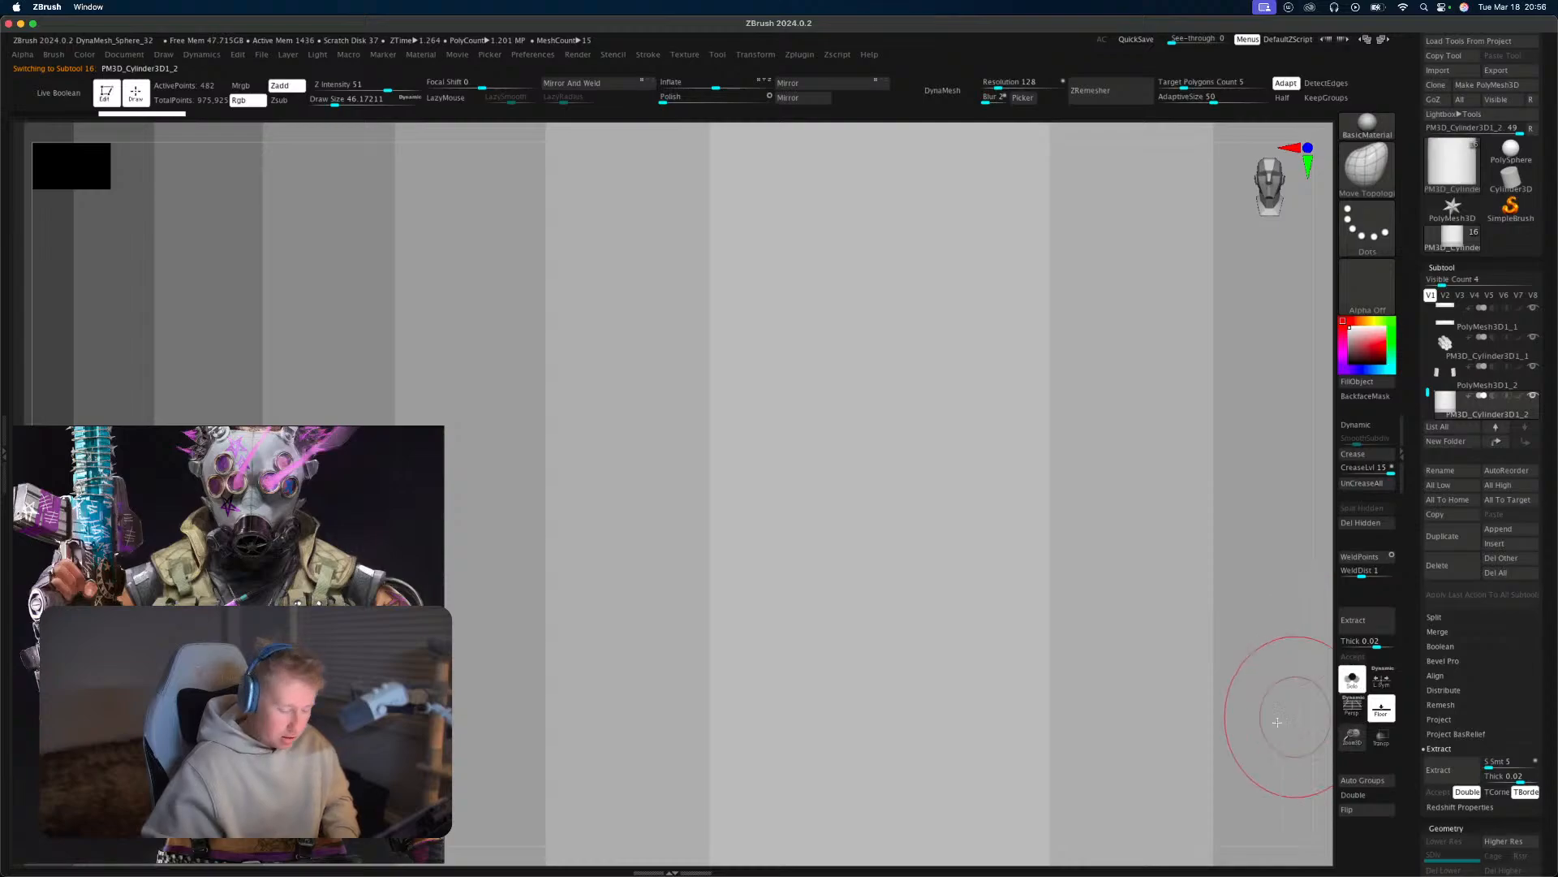
pyautogui.hotkey('shift', 'f')
pyautogui.press('f')
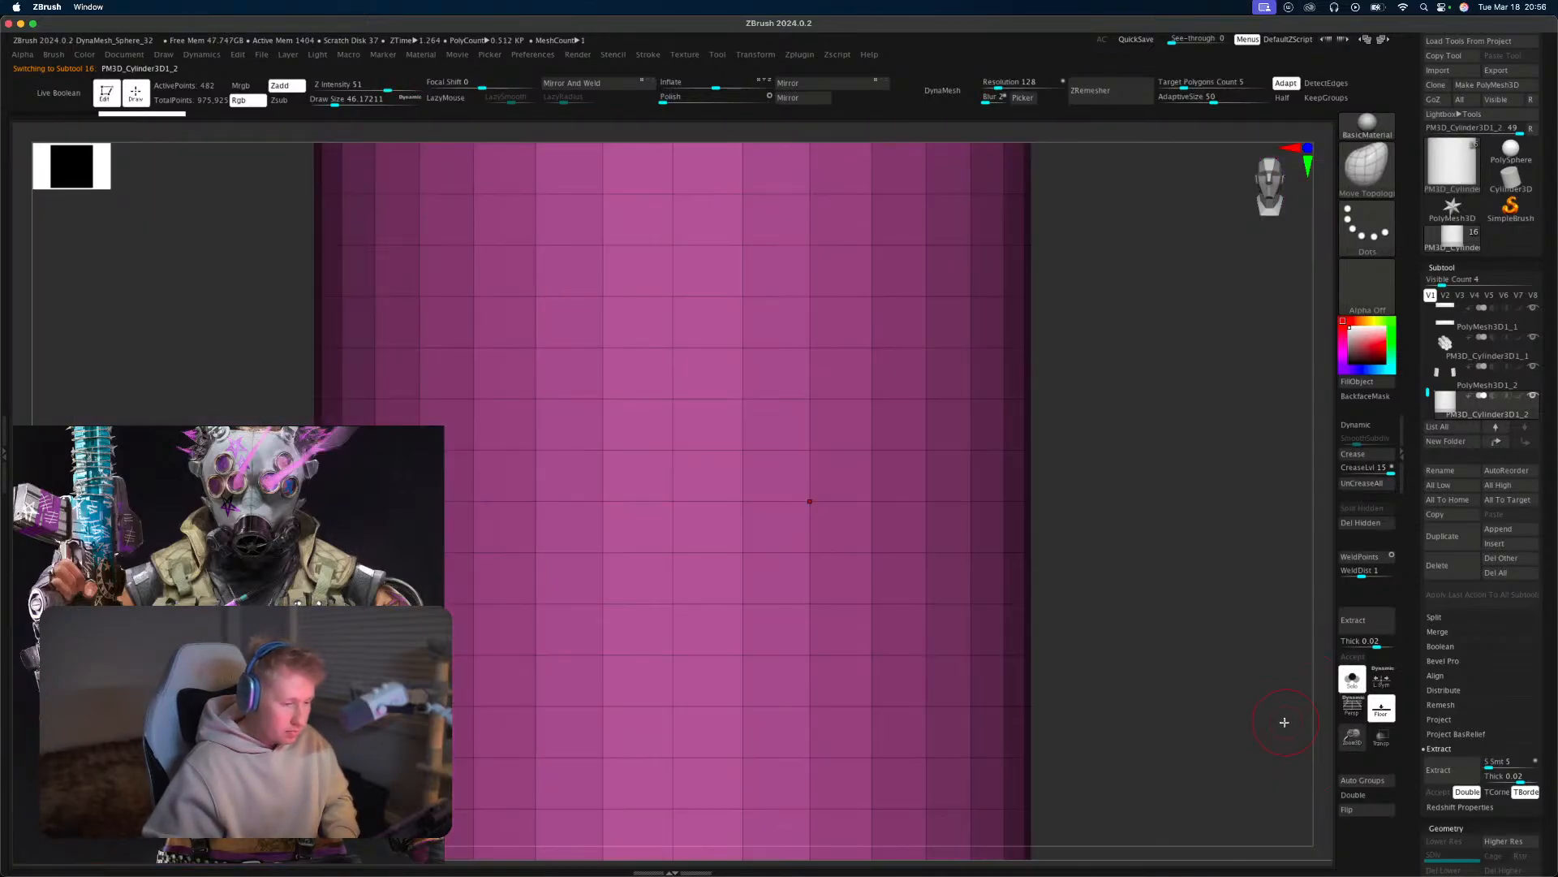
# Convert the cylinder to a PolyCylinder primitive with the gizmo's transform types and bring it into view.
pyautogui.press('w')
pyautogui.keyDown('alt'); pyautogui.moveTo(1175, 745); pyautogui.dragTo(1218, 728); pyautogui.keyUp('alt')
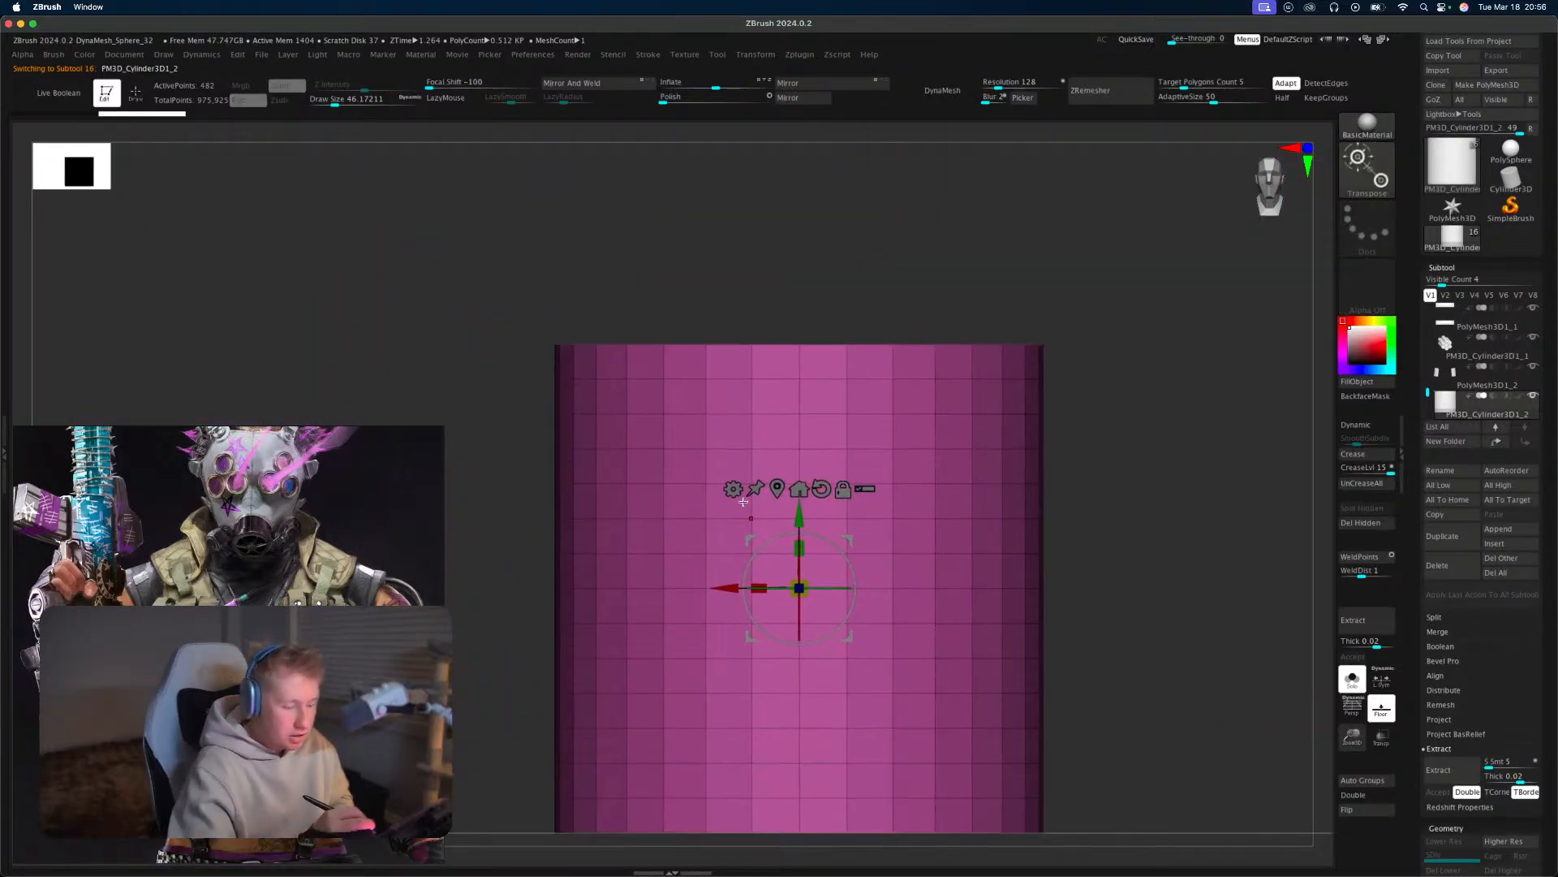
pyautogui.click(733, 490)
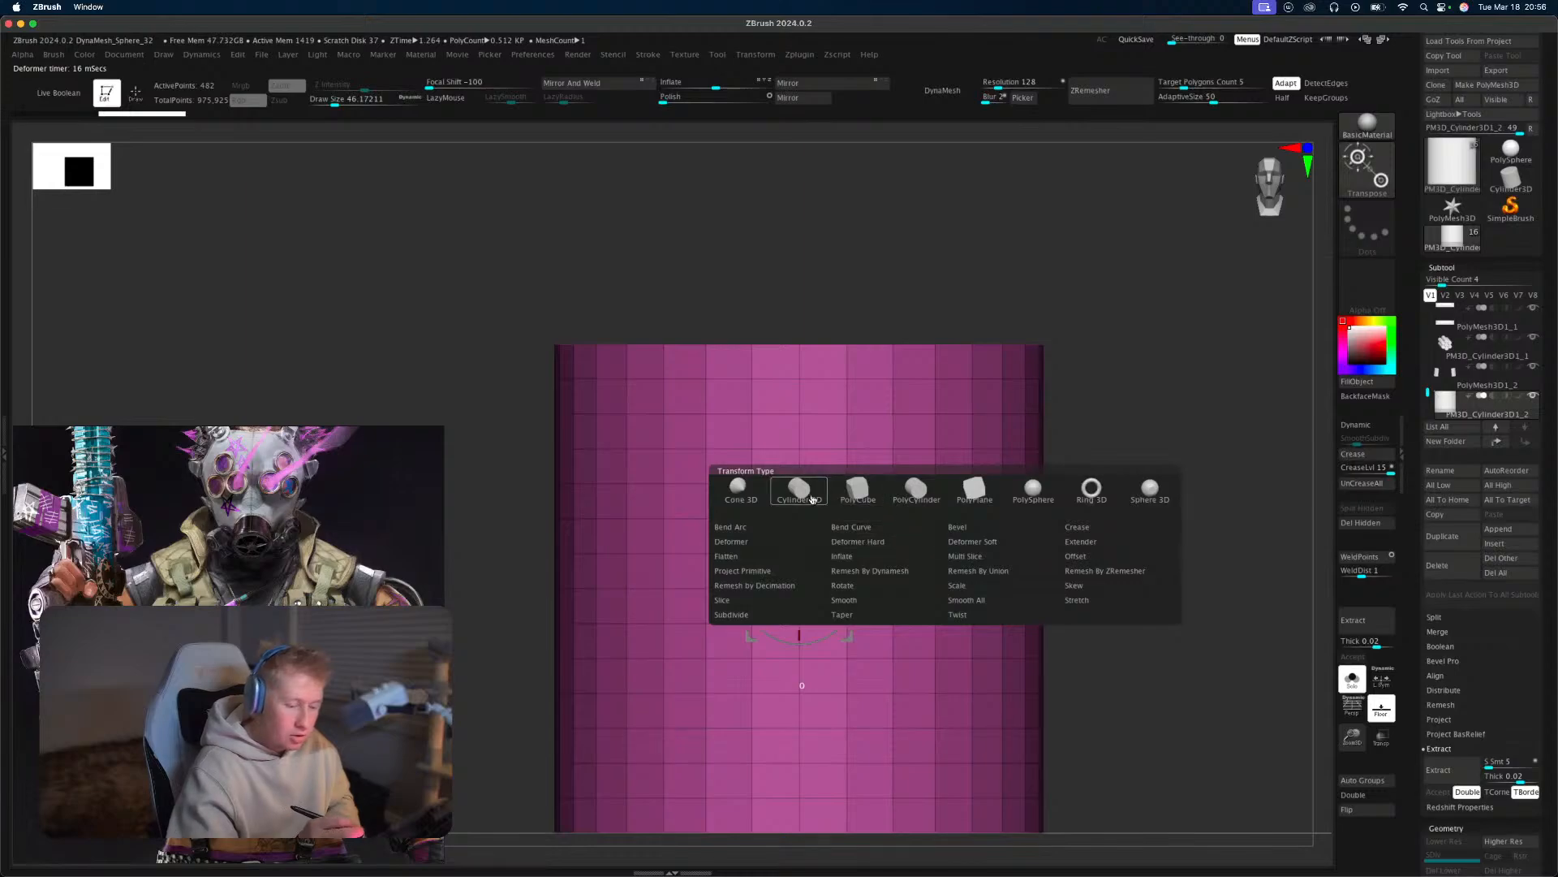
pyautogui.click(917, 500)
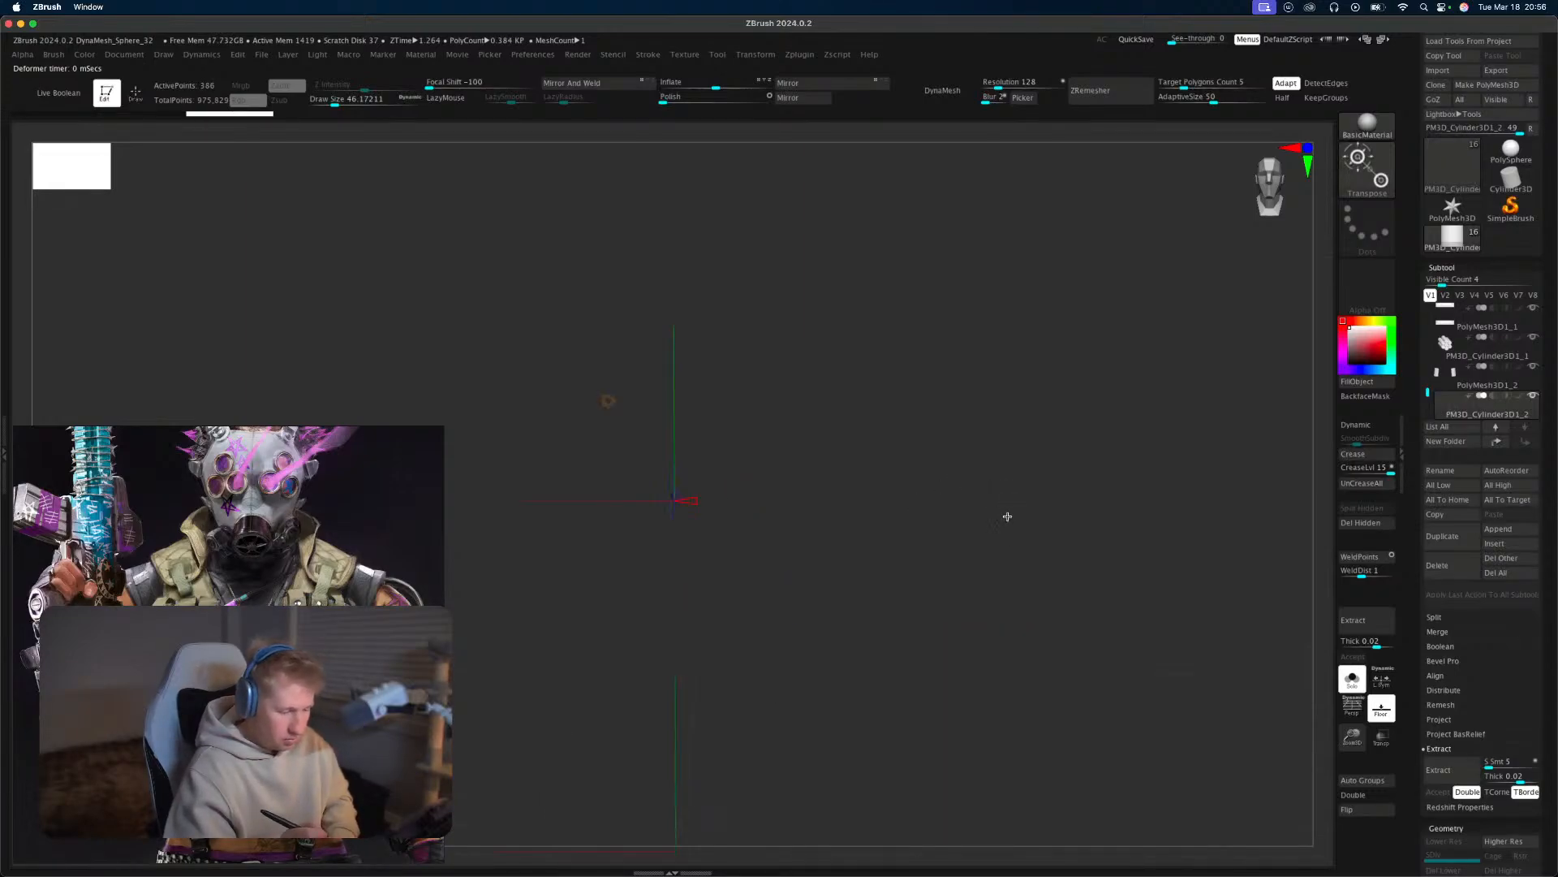
pyautogui.moveTo(968, 541); pyautogui.dragTo(982, 543)
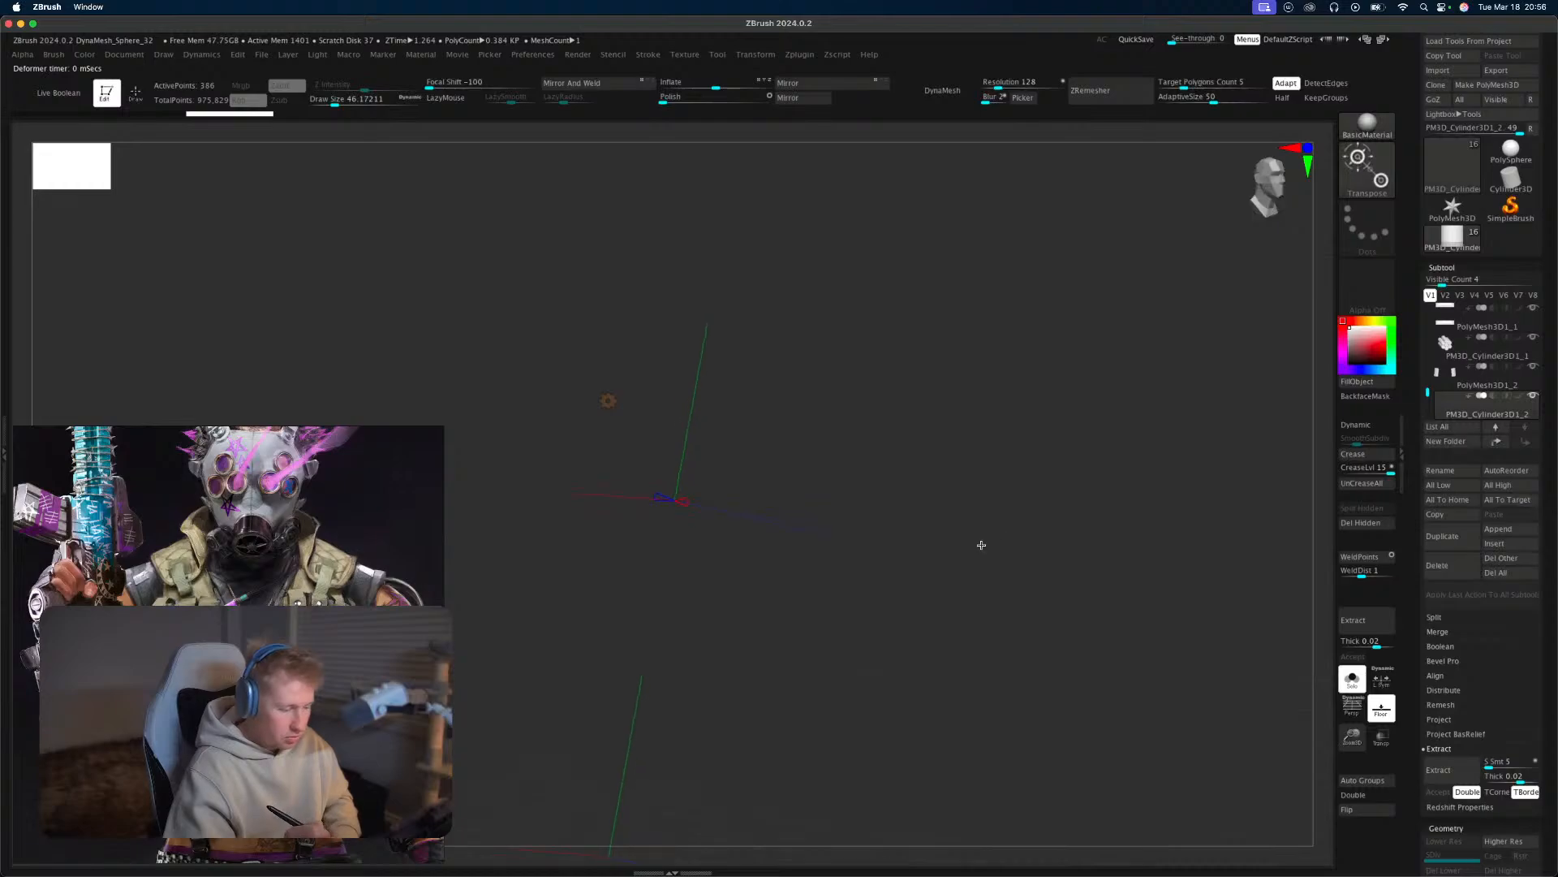
pyautogui.moveTo(676, 498); pyautogui.dragTo(779, 449)
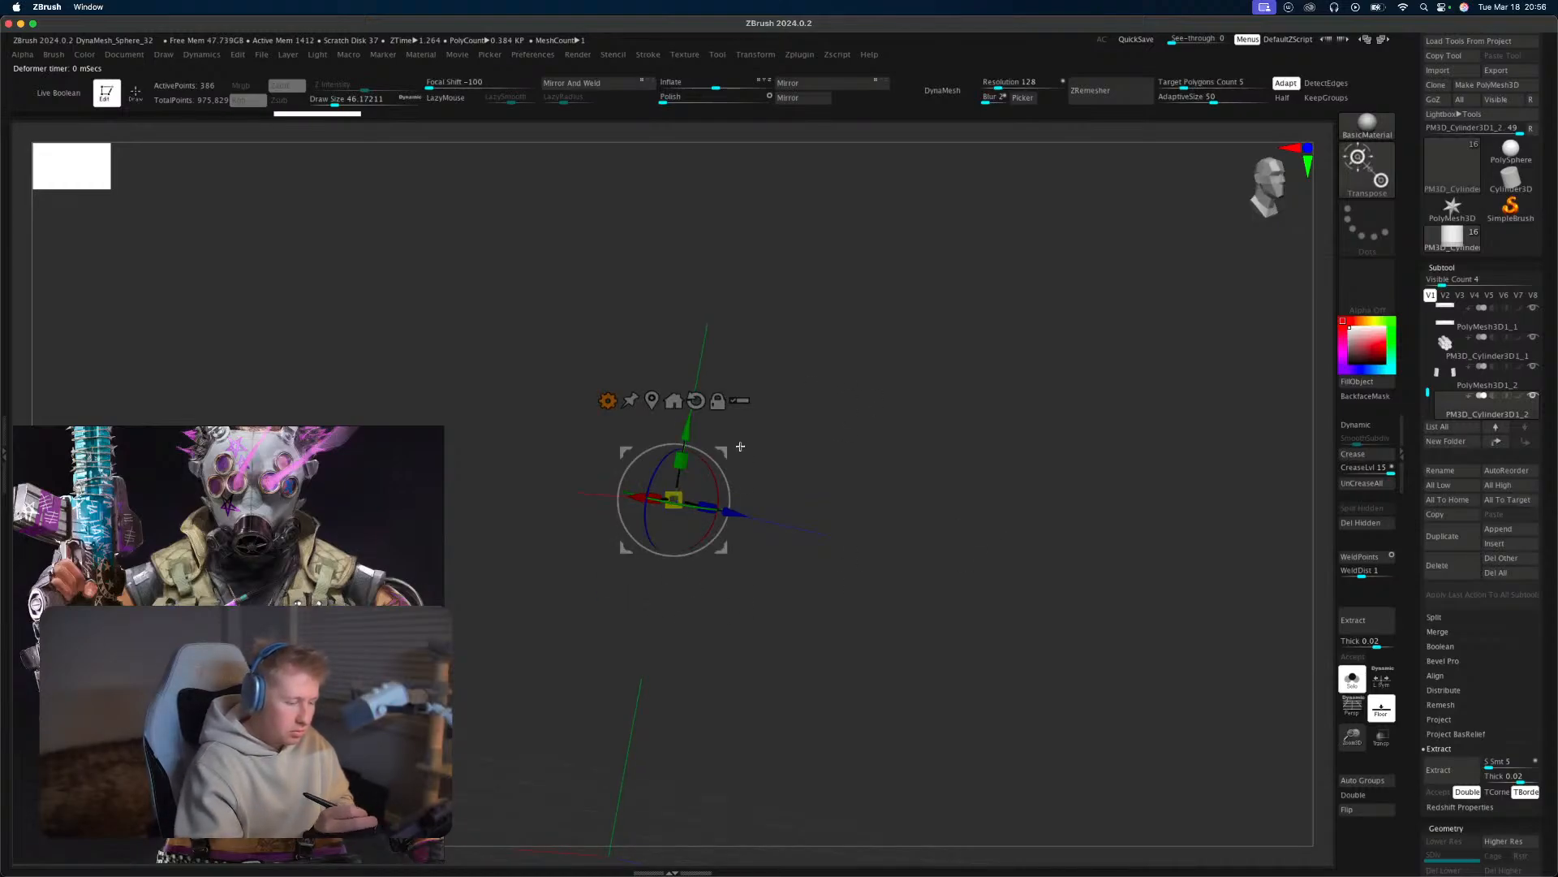
pyautogui.moveTo(854, 382); pyautogui.dragTo(902, 591)
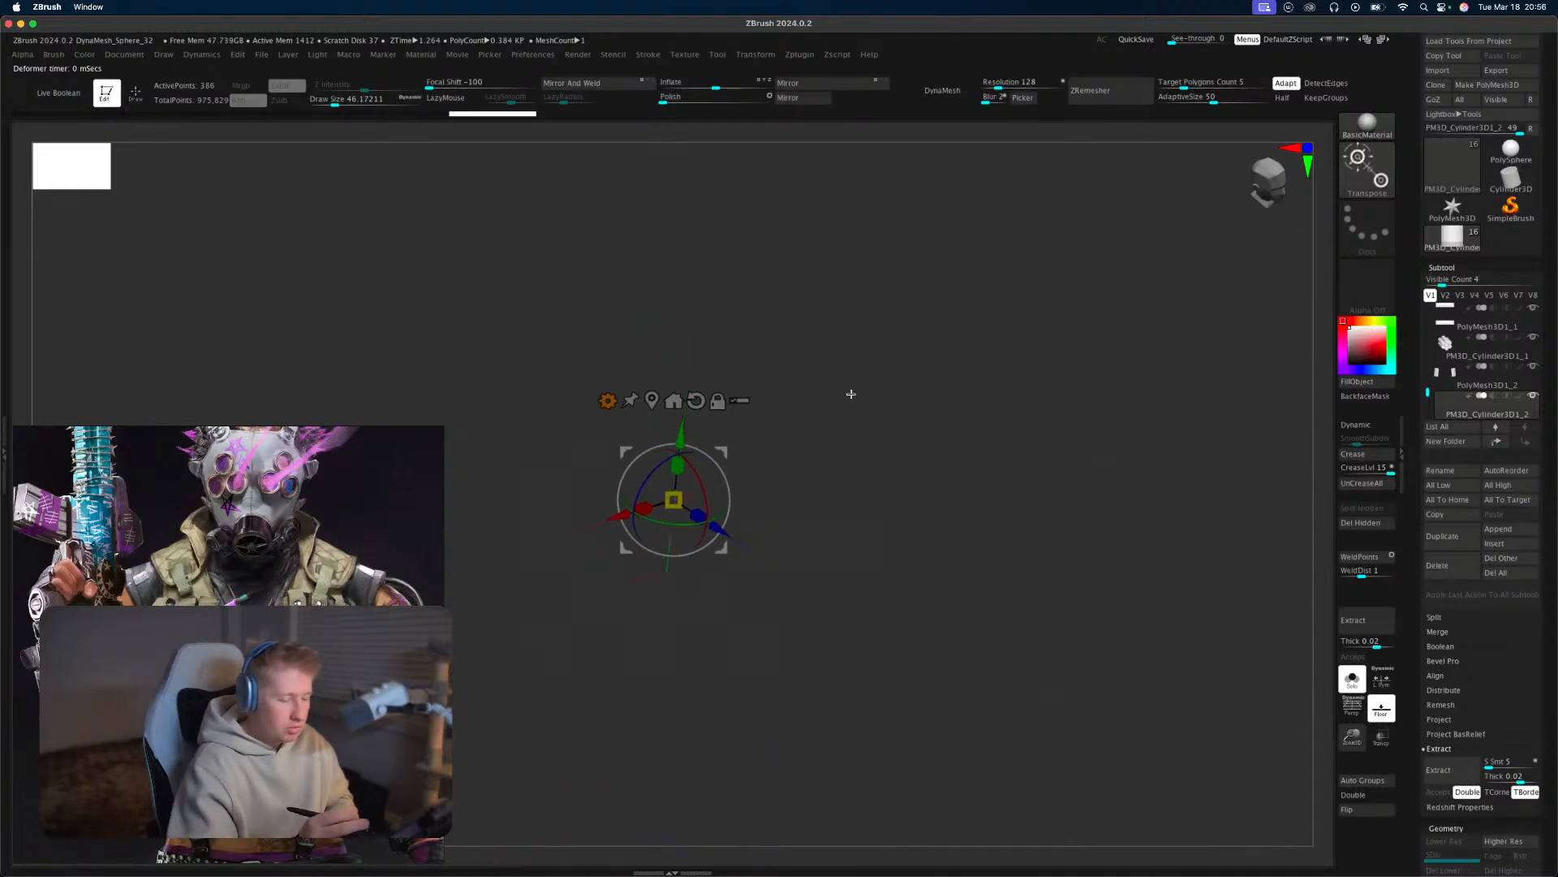
pyautogui.moveTo(851, 393); pyautogui.dragTo(917, 588)
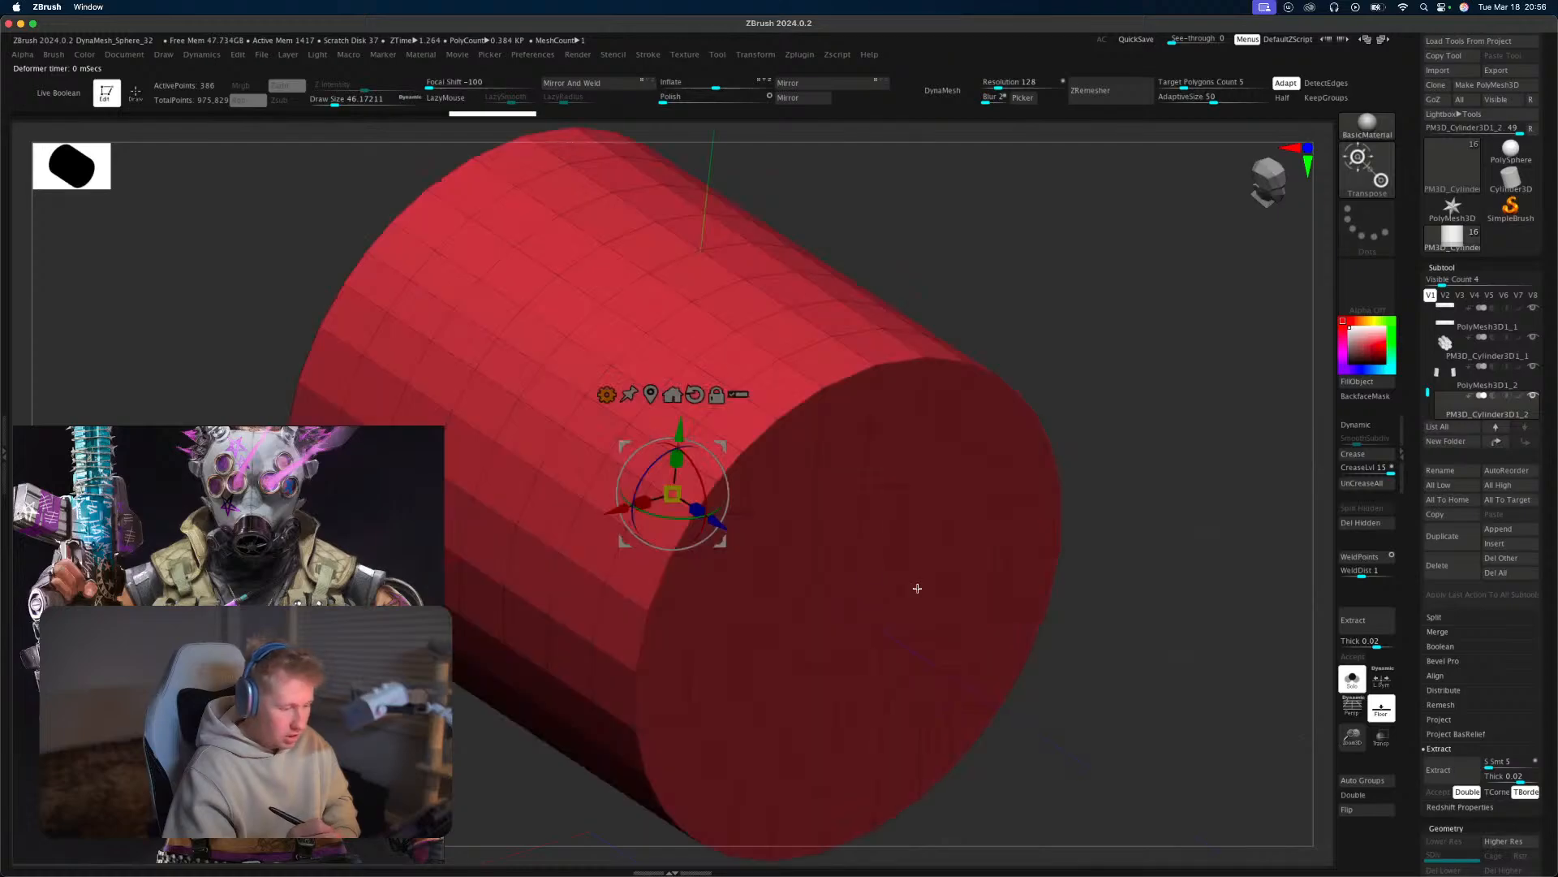
# Regenerate the shape as a parametric cylinder primitive and reduce its segments to a low-poly mesh.
pyautogui.click(608, 396)
pyautogui.click(645, 417)
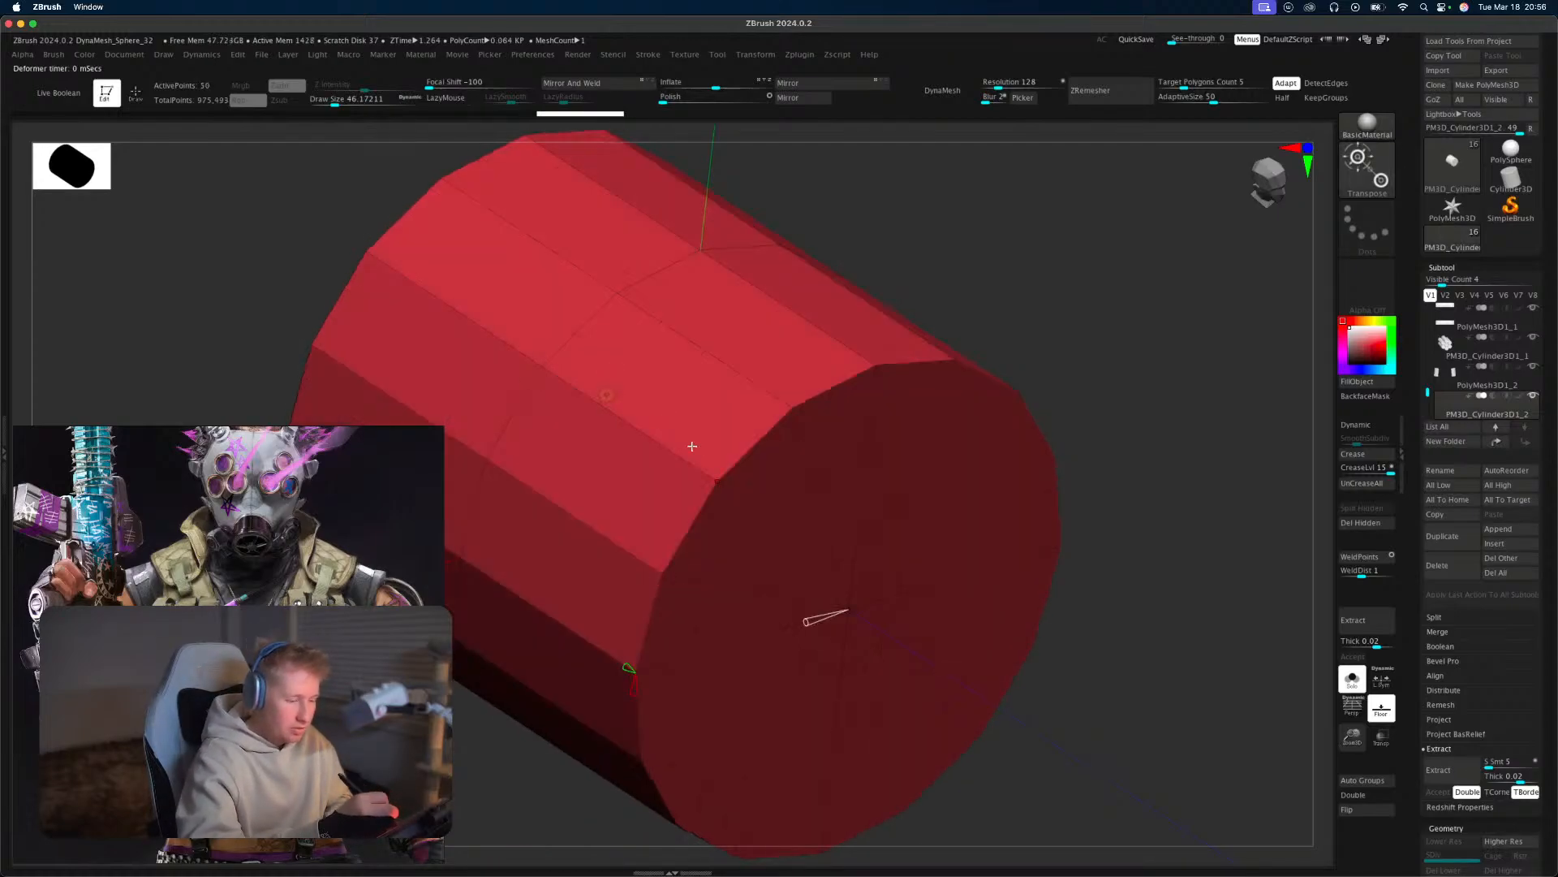
pyautogui.moveTo(1085, 593); pyautogui.dragTo(1026, 571)
pyautogui.moveTo(841, 545); pyautogui.dragTo(904, 590)
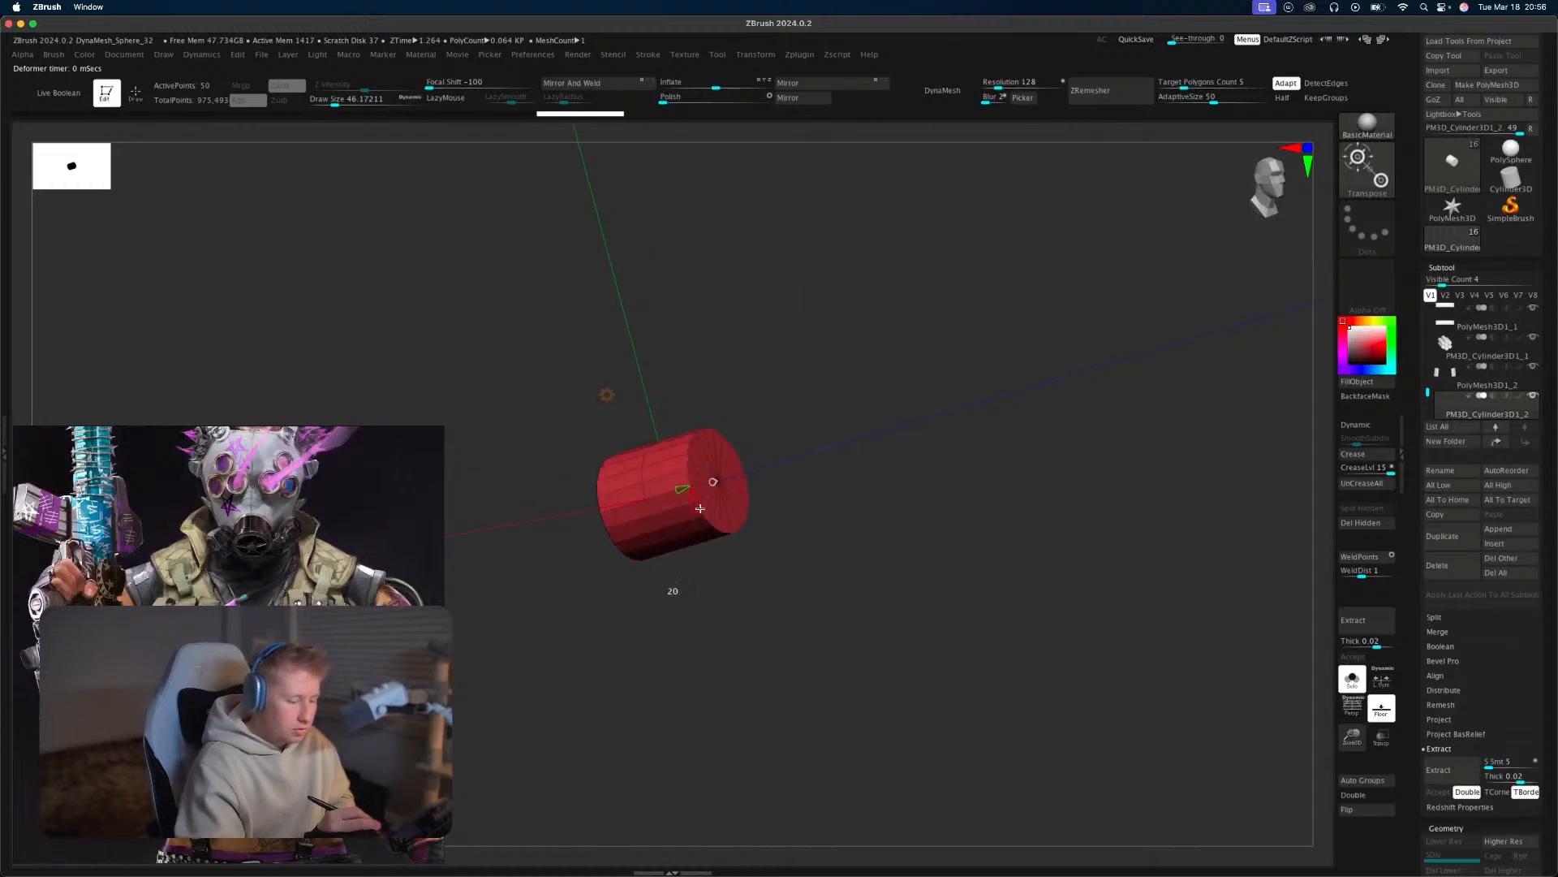
pyautogui.moveTo(699, 505); pyautogui.dragTo(698, 502)
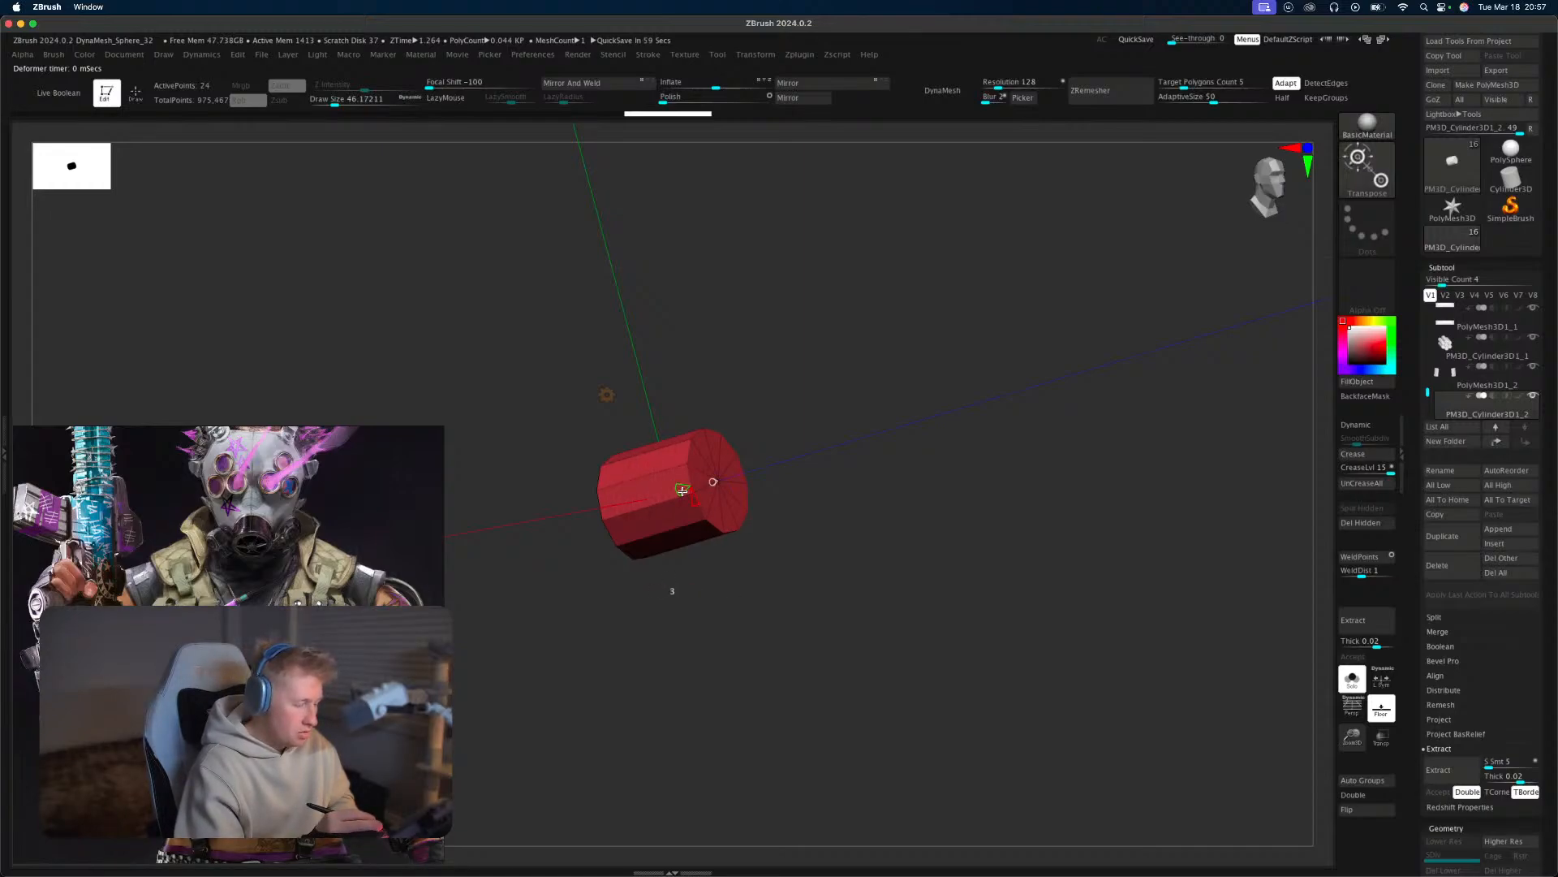
pyautogui.moveTo(683, 491); pyautogui.dragTo(684, 491)
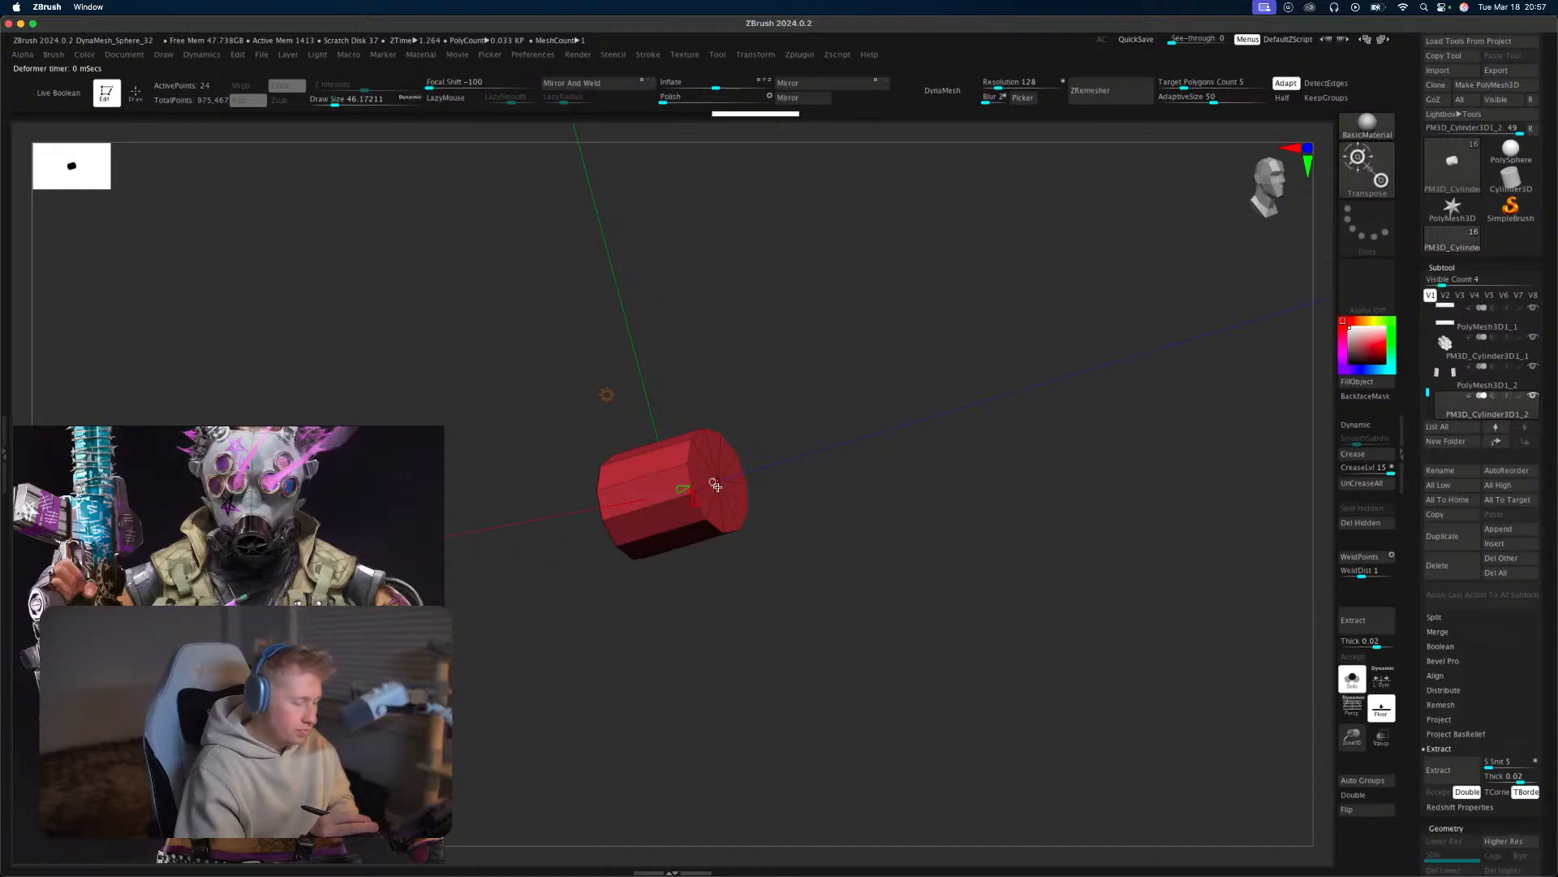
# Rotate the low-poly cylinder upright and stretch it along its length into a tall rod.
pyautogui.keyDown('shift'); pyautogui.moveTo(744, 463); pyautogui.dragTo(905, 574); pyautogui.keyUp('shift')
pyautogui.press('w')
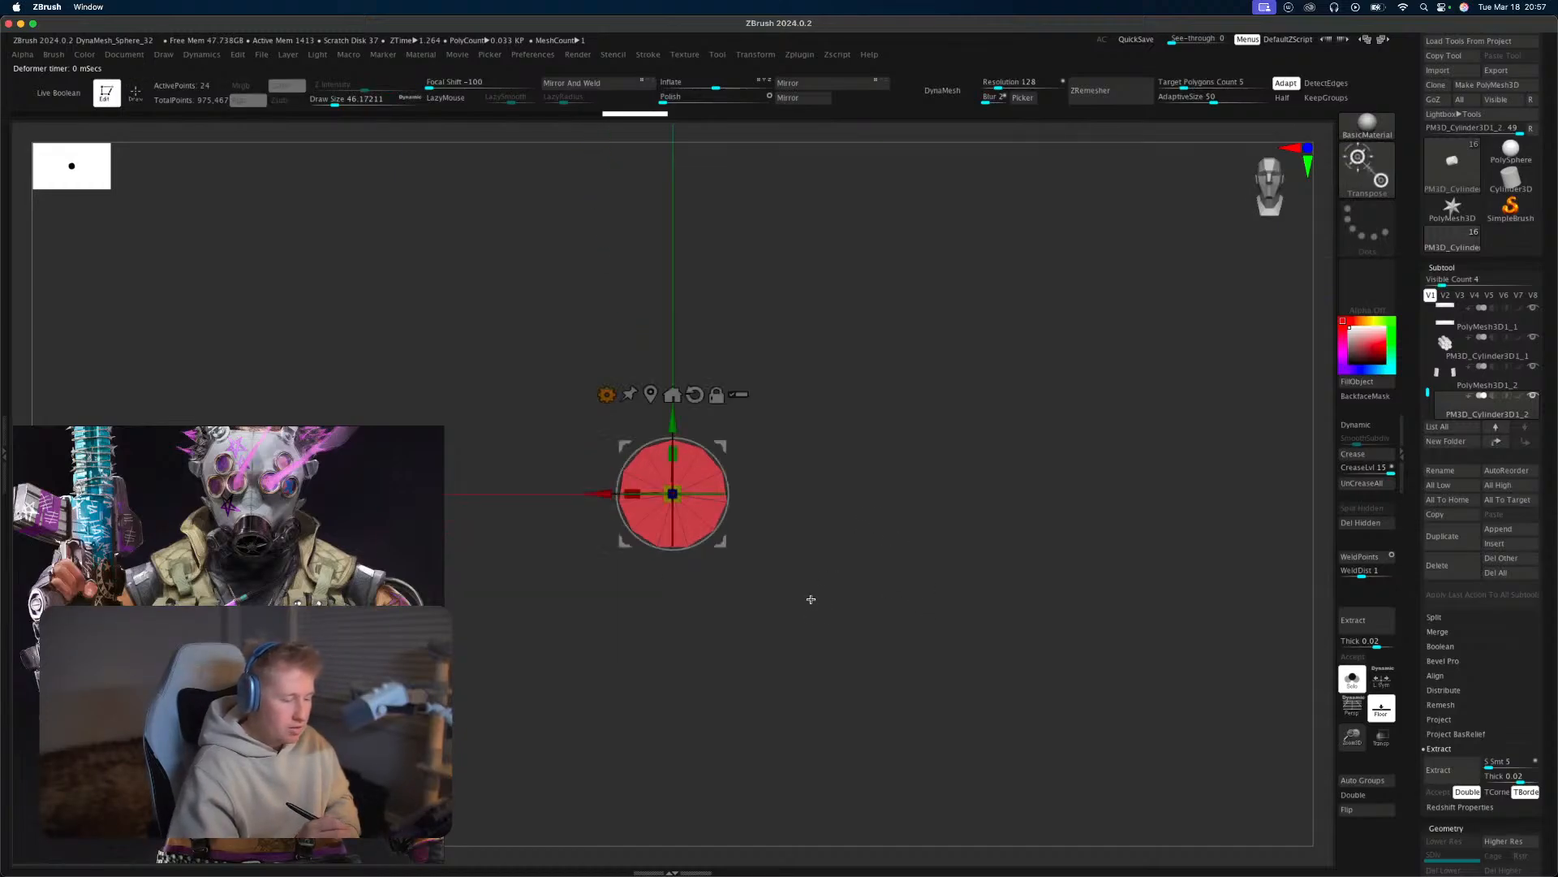
pyautogui.moveTo(742, 514); pyautogui.dragTo(681, 380)
pyautogui.moveTo(680, 436); pyautogui.dragTo(686, 431)
pyautogui.press('q')
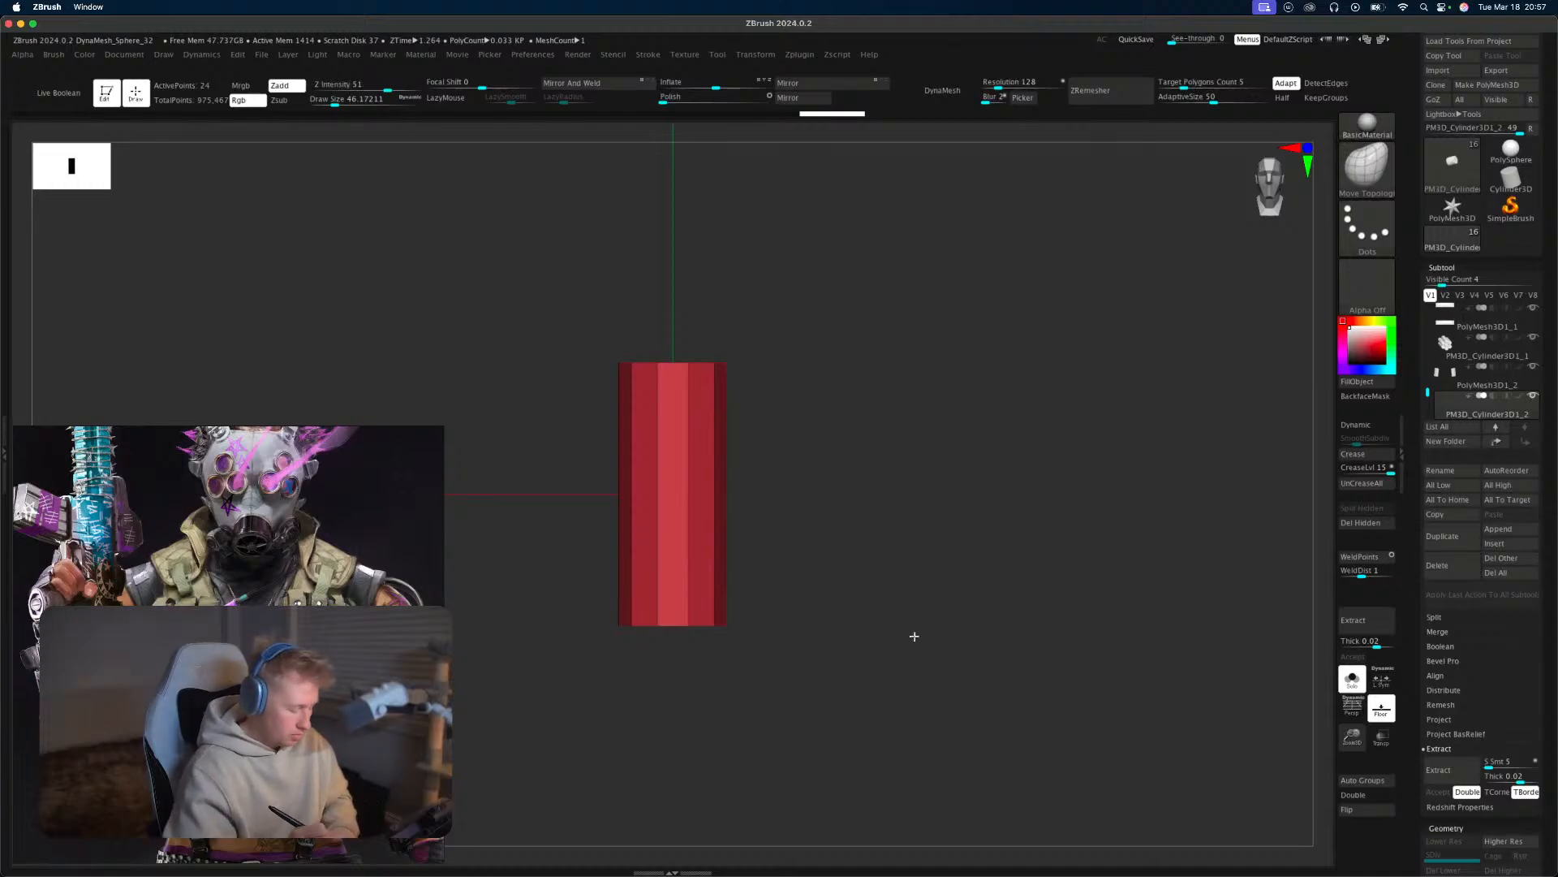
pyautogui.press('f')
pyautogui.press('w')
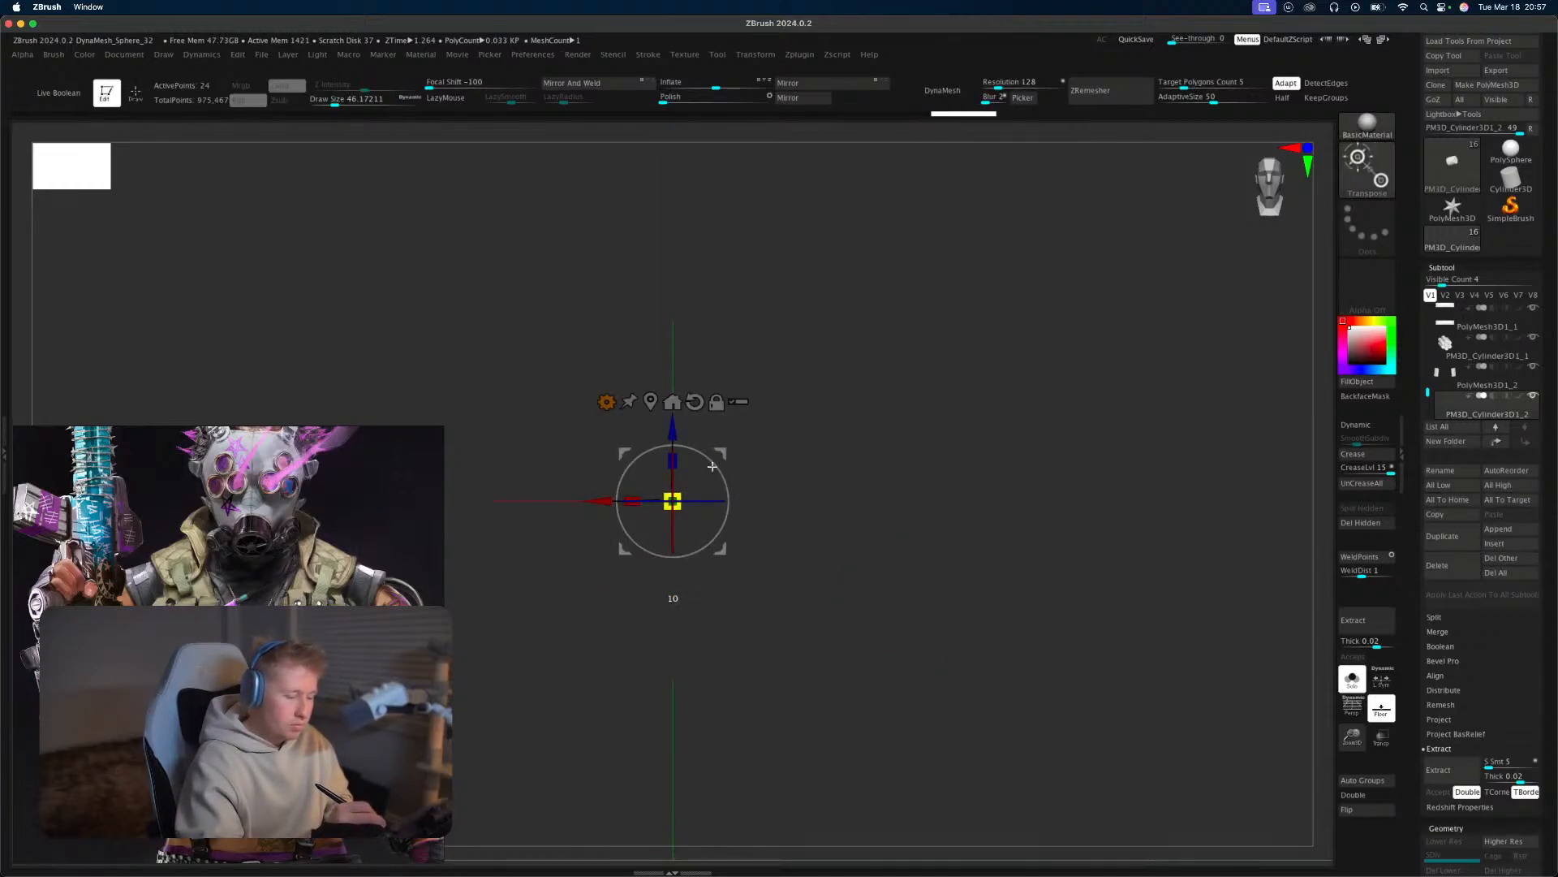
# Scale up the soloed cylinder uniformly to make it large enough for detailed modelling.
pyautogui.moveTo(977, 281); pyautogui.dragTo(952, 550)
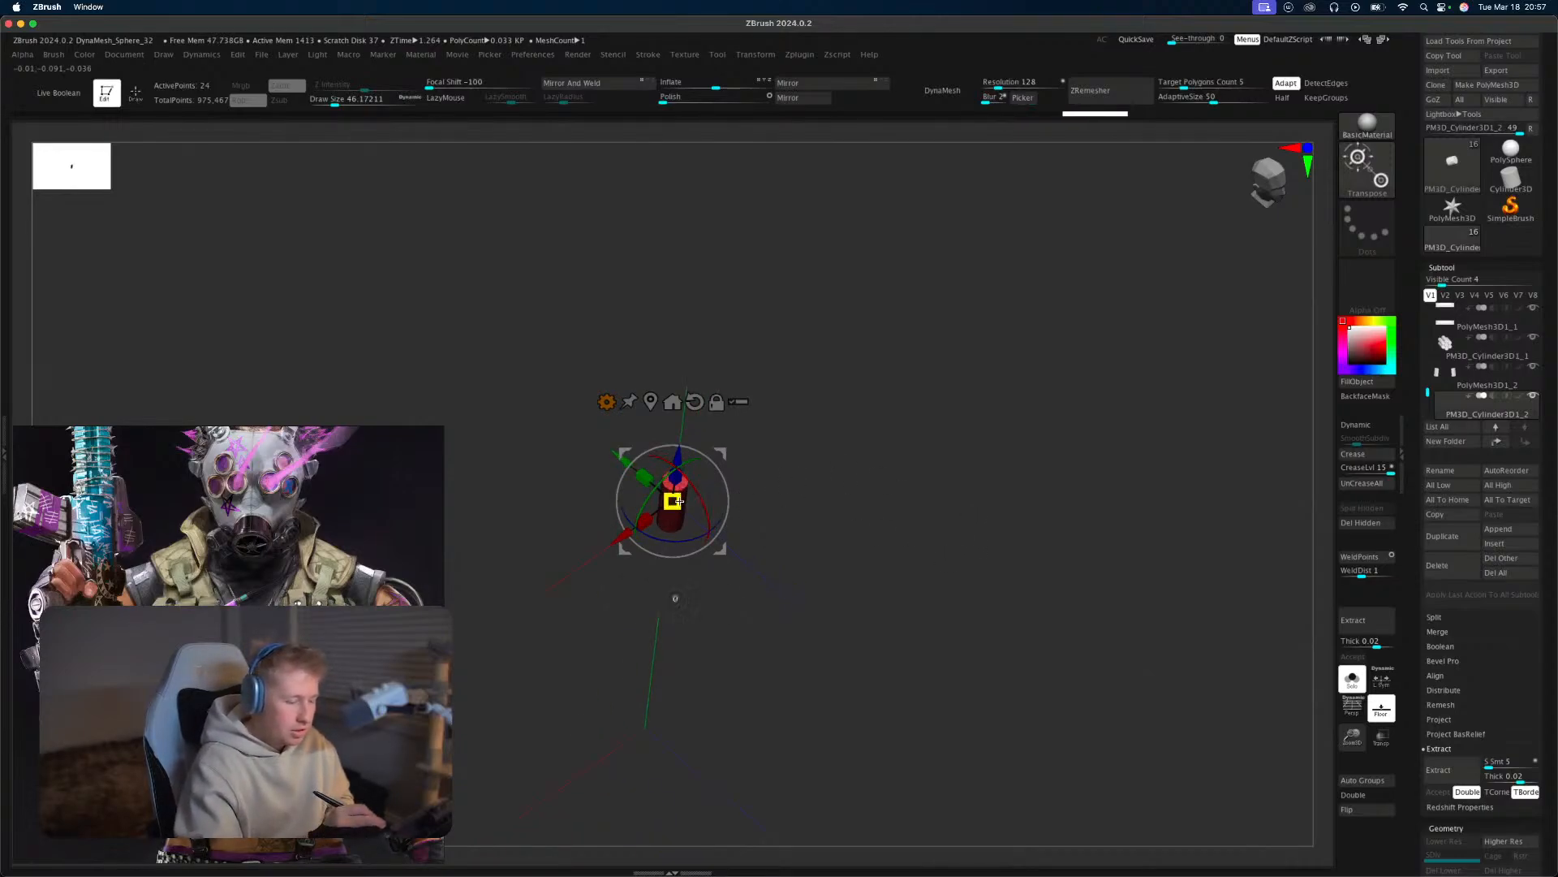
pyautogui.moveTo(673, 502); pyautogui.dragTo(909, 395)
pyautogui.moveTo(869, 682)
pyautogui.keyDown('shift'); pyautogui.mouseDown()
pyautogui.moveTo(897, 589)
pyautogui.moveTo(938, 621)
pyautogui.moveTo(944, 583)
pyautogui.moveTo(840, 511)
pyautogui.mouseUp(); pyautogui.keyUp('shift')
# With the ZModeler brush, set the edge action to Insert with Single EdgeLoop and insert an edge loop in the cylinder's bottom cap.
pyautogui.press('q')
pyautogui.press('b')
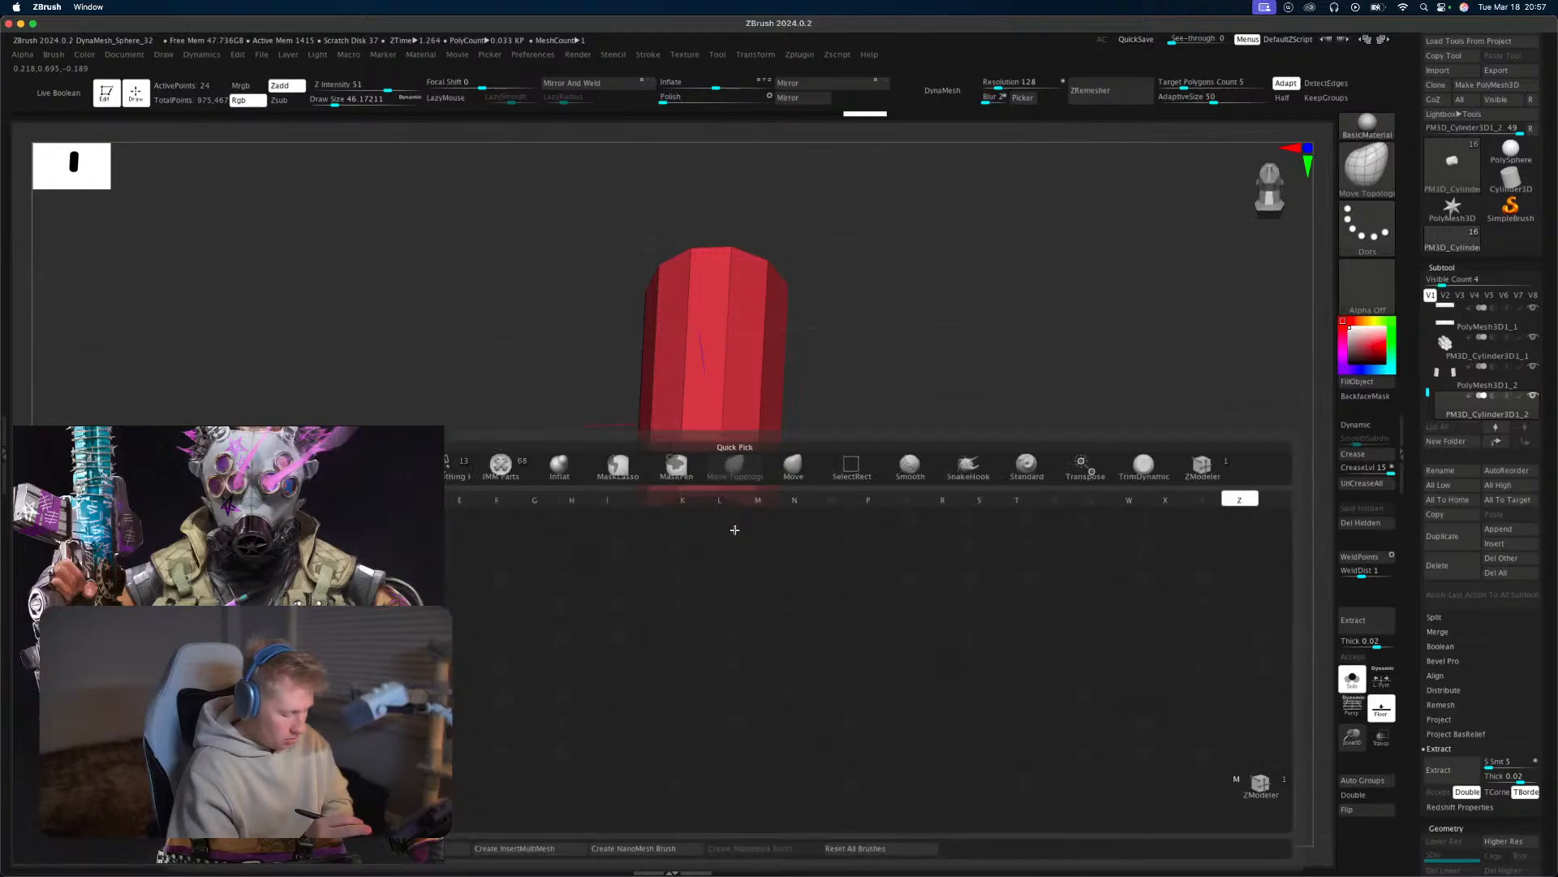
pyautogui.press('z')
pyautogui.press('m')
pyautogui.press('space')
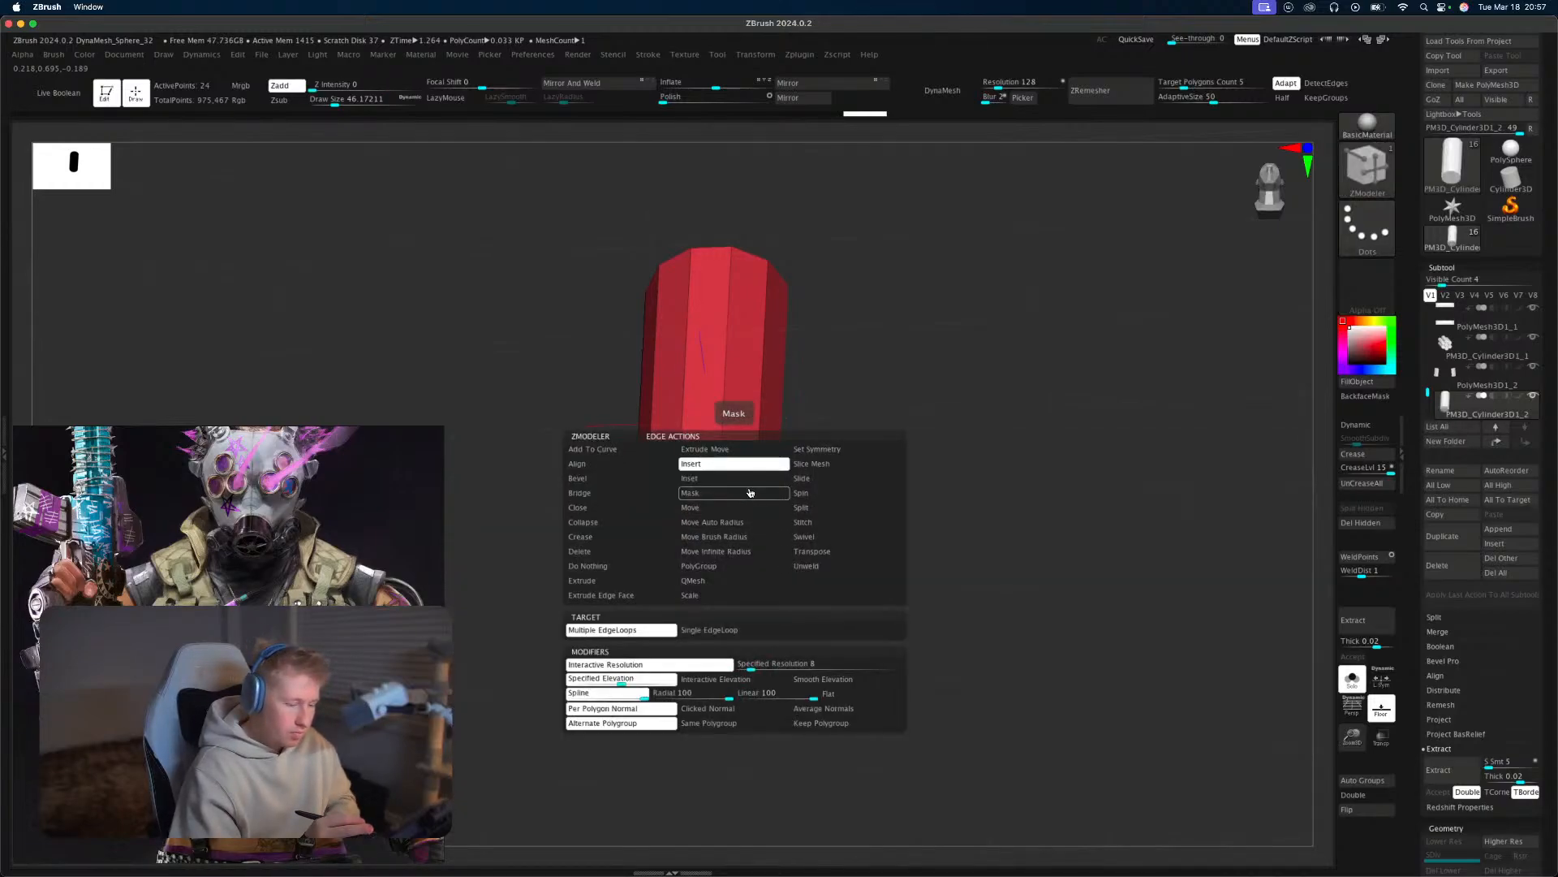
pyautogui.click(734, 631)
pyautogui.click(744, 518)
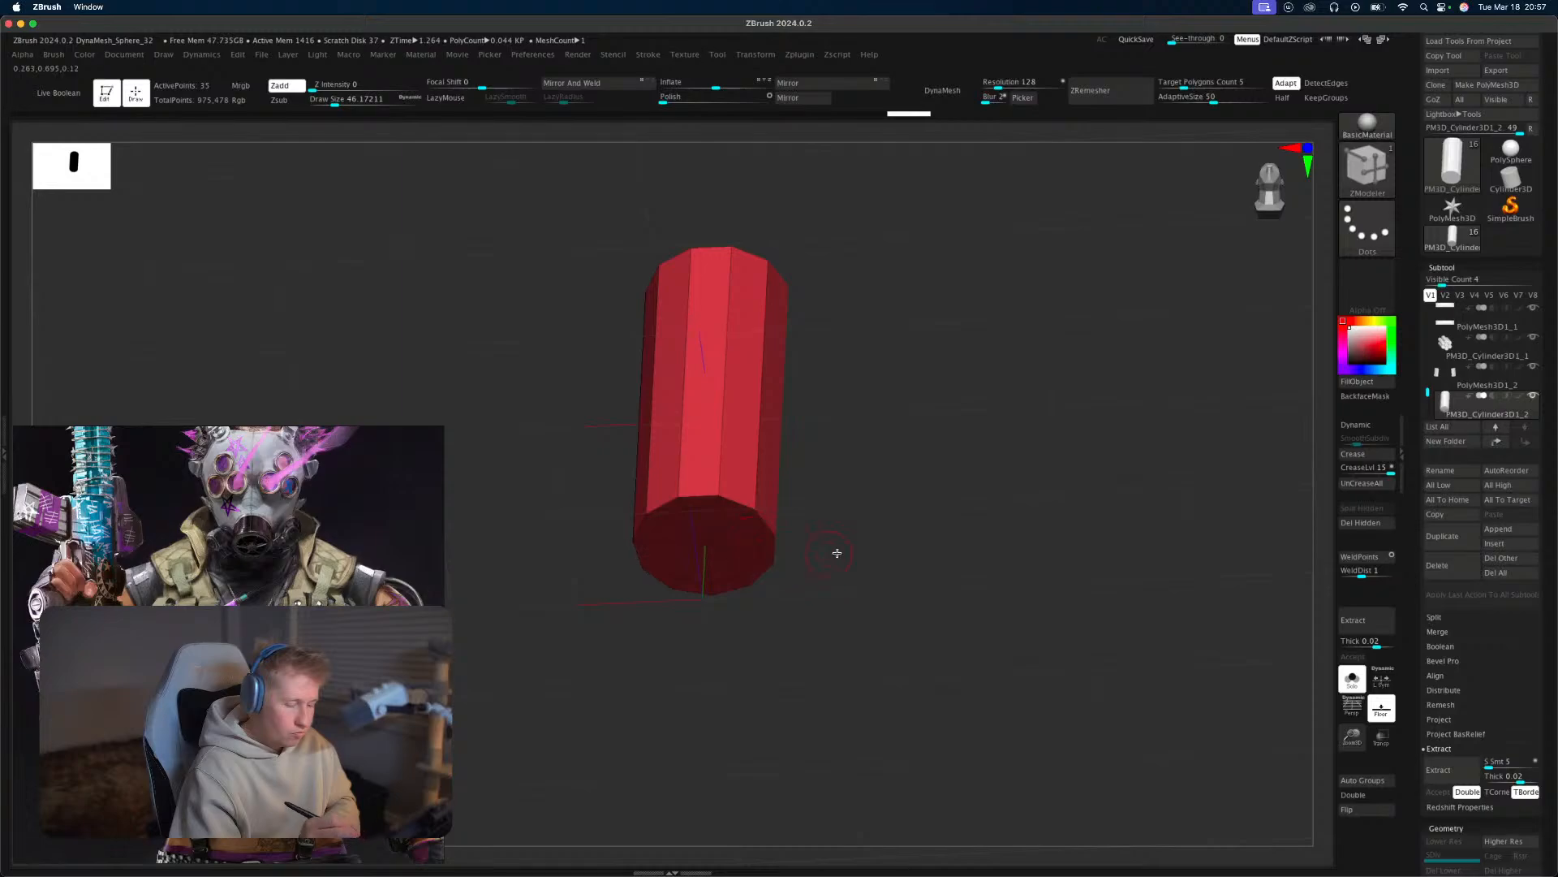
# Set the ZModeler polygon action to Mask with the Polyloop target and mask the inner faces of the bottom cap.
pyautogui.moveTo(834, 546); pyautogui.dragTo(720, 522)
pyautogui.press('space')
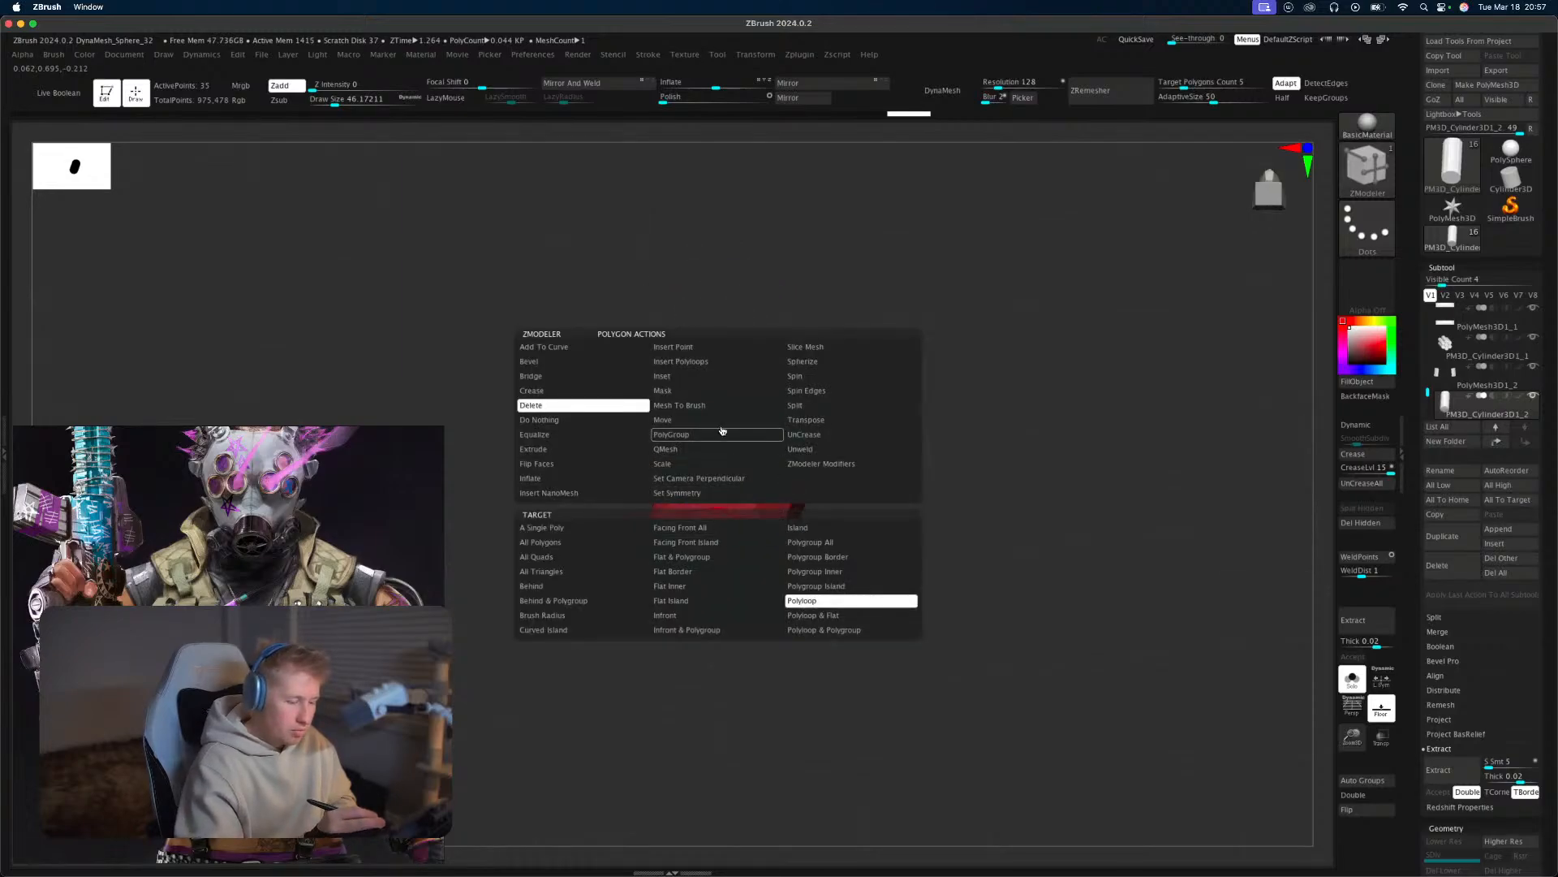
pyautogui.click(725, 390)
pyautogui.click(812, 601)
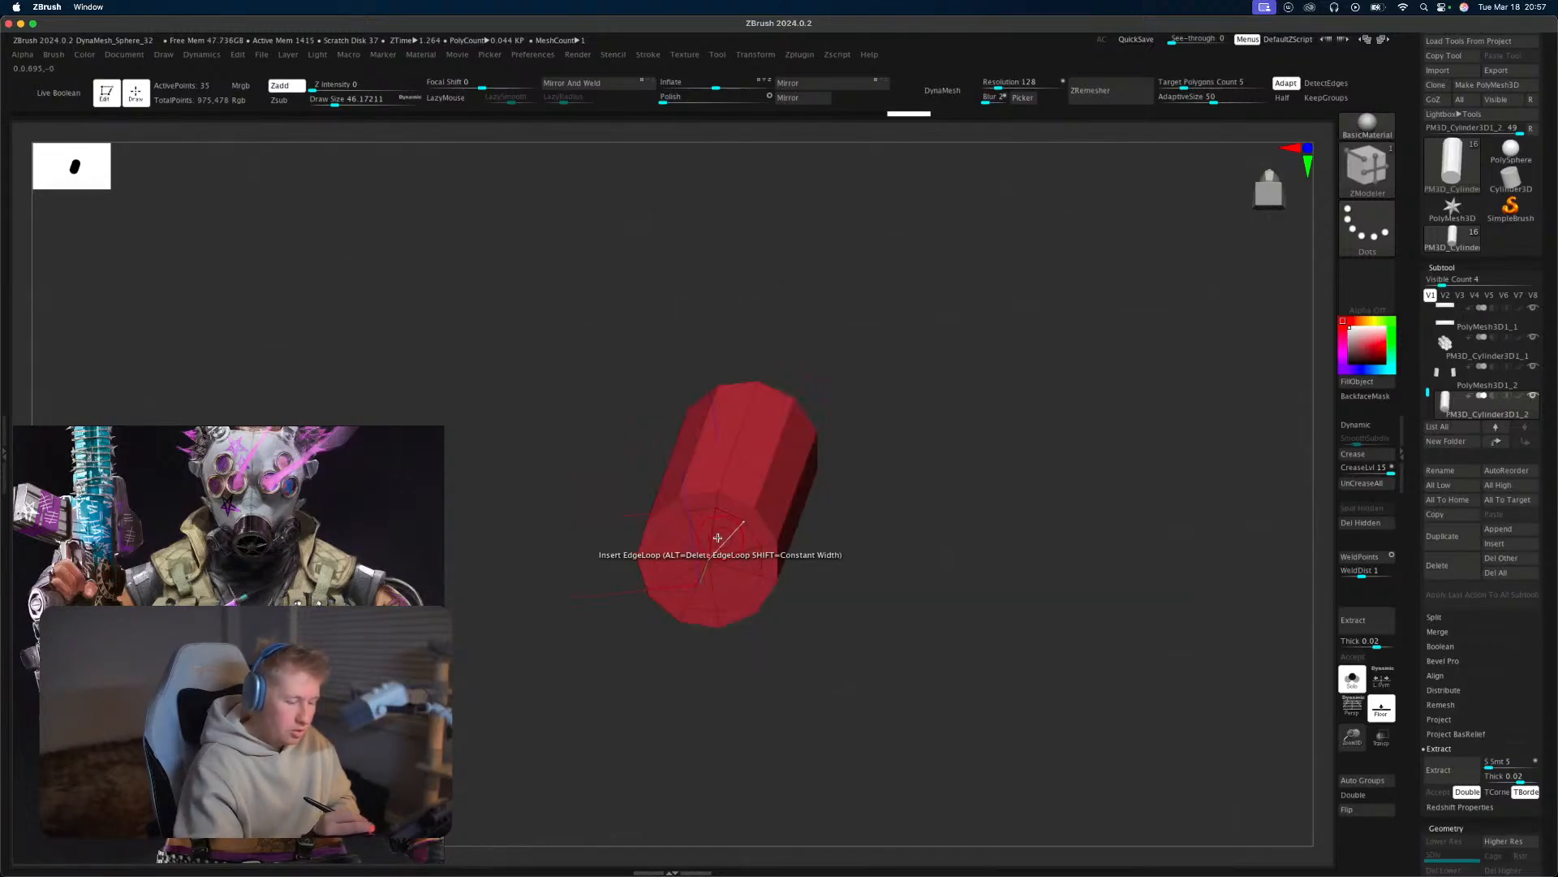
pyautogui.click(717, 533)
# Move the inner part of the bottom cap down about 0.075 to bevel the cylinder's lower end.
pyautogui.moveTo(823, 531); pyautogui.dragTo(950, 592)
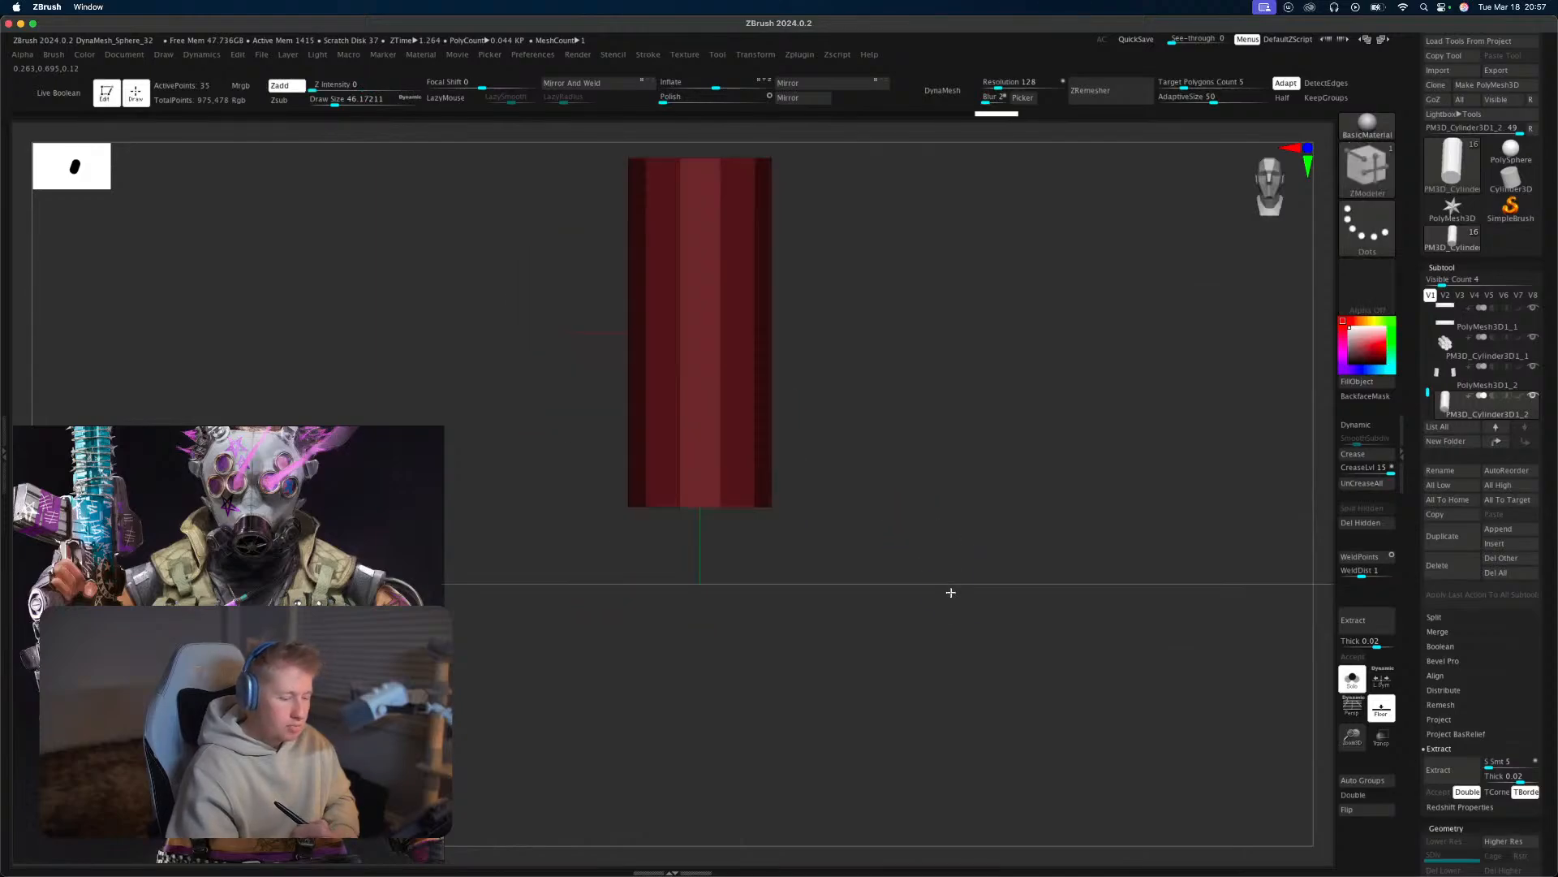
pyautogui.press('w')
pyautogui.moveTo(700, 260); pyautogui.dragTo(703, 281)
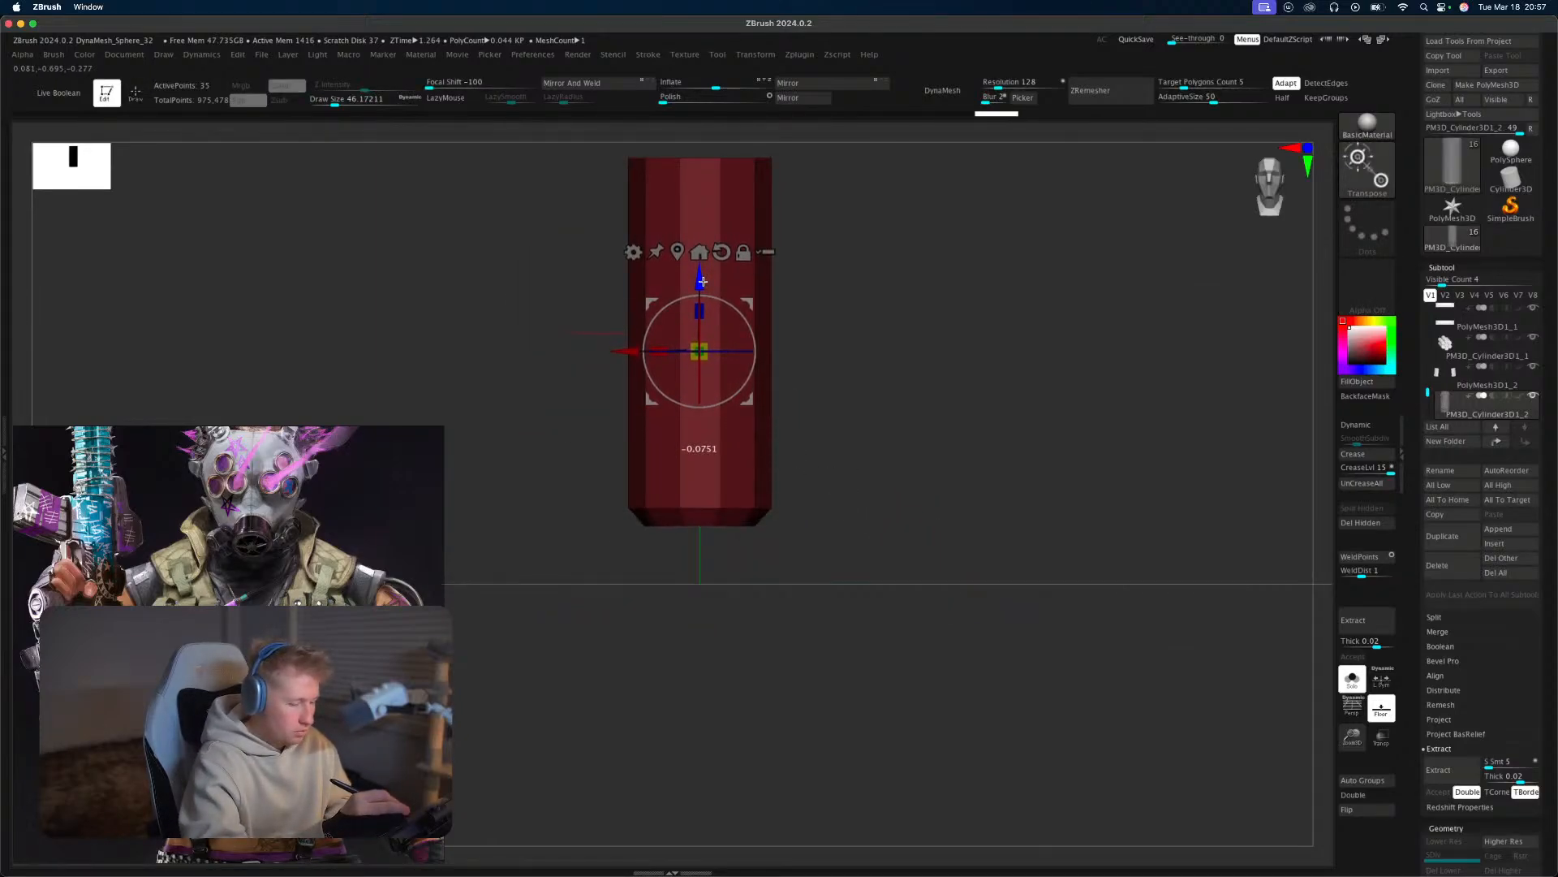
pyautogui.press('q')
# Insert a second, smaller edge loop in the bottom cap, isolate its inner faces with an inverted mask, and move them slightly down.
pyautogui.moveTo(856, 509)
pyautogui.mouseDown()
pyautogui.moveTo(869, 428)
pyautogui.moveTo(889, 450)
pyautogui.mouseUp()
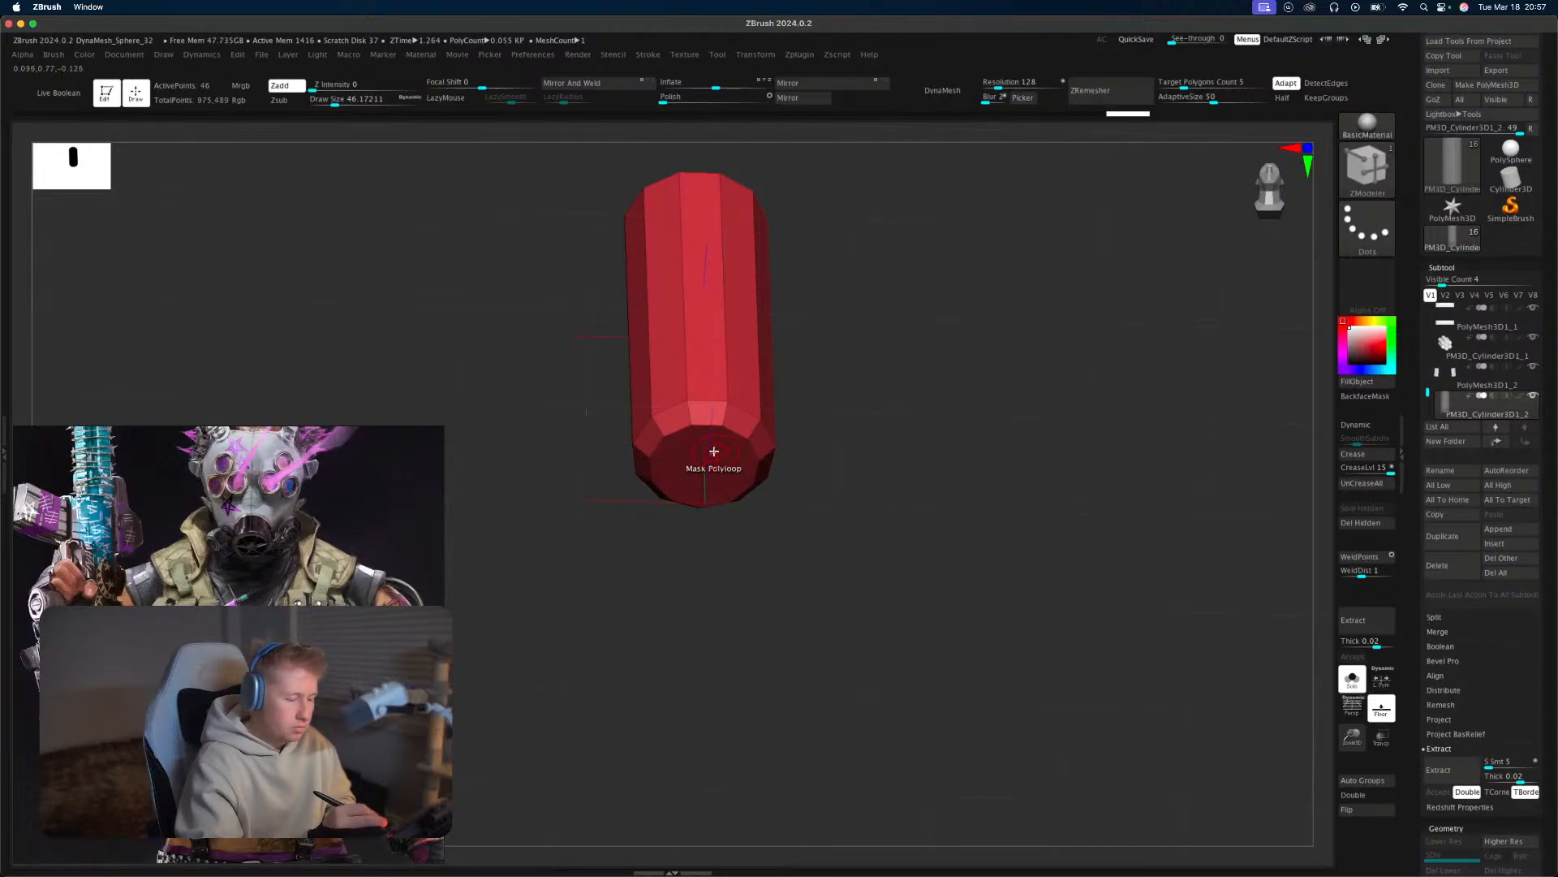
pyautogui.keyDown('ctrl'); pyautogui.click(876, 412); pyautogui.keyUp('ctrl')
pyautogui.keyDown('shift'); pyautogui.moveTo(876, 412); pyautogui.dragTo(884, 452); pyautogui.keyUp('shift')
pyautogui.press('w')
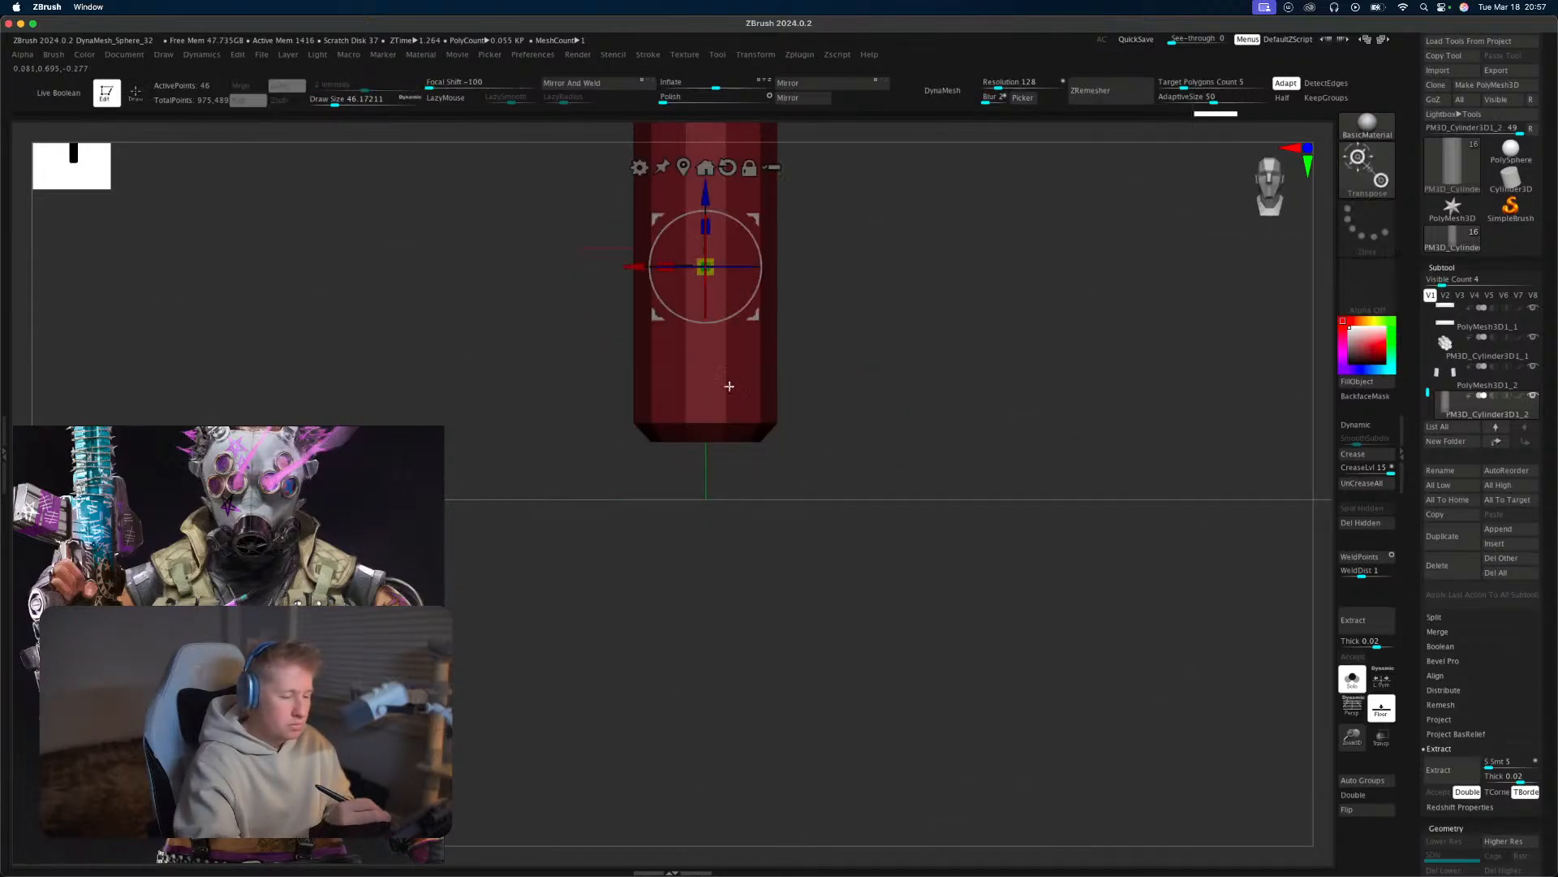
pyautogui.moveTo(705, 193); pyautogui.dragTo(705, 206)
pyautogui.press('q')
# Clear the mask from the whole cylinder.
pyautogui.moveTo(885, 475)
pyautogui.keyDown('alt'); pyautogui.mouseDown()
pyautogui.moveTo(907, 715)
pyautogui.moveTo(918, 684)
pyautogui.mouseUp(); pyautogui.keyUp('alt')
pyautogui.keyDown('ctrl'); pyautogui.moveTo(918, 683); pyautogui.dragTo(977, 699); pyautogui.keyUp('ctrl')
pyautogui.hotkey('shift', 'f')
pyautogui.moveTo(984, 643); pyautogui.dragTo(995, 689)
pyautogui.keyDown('alt'); pyautogui.moveTo(920, 541); pyautogui.dragTo(966, 656); pyautogui.keyUp('alt')
pyautogui.hotkey('shift', 'f')
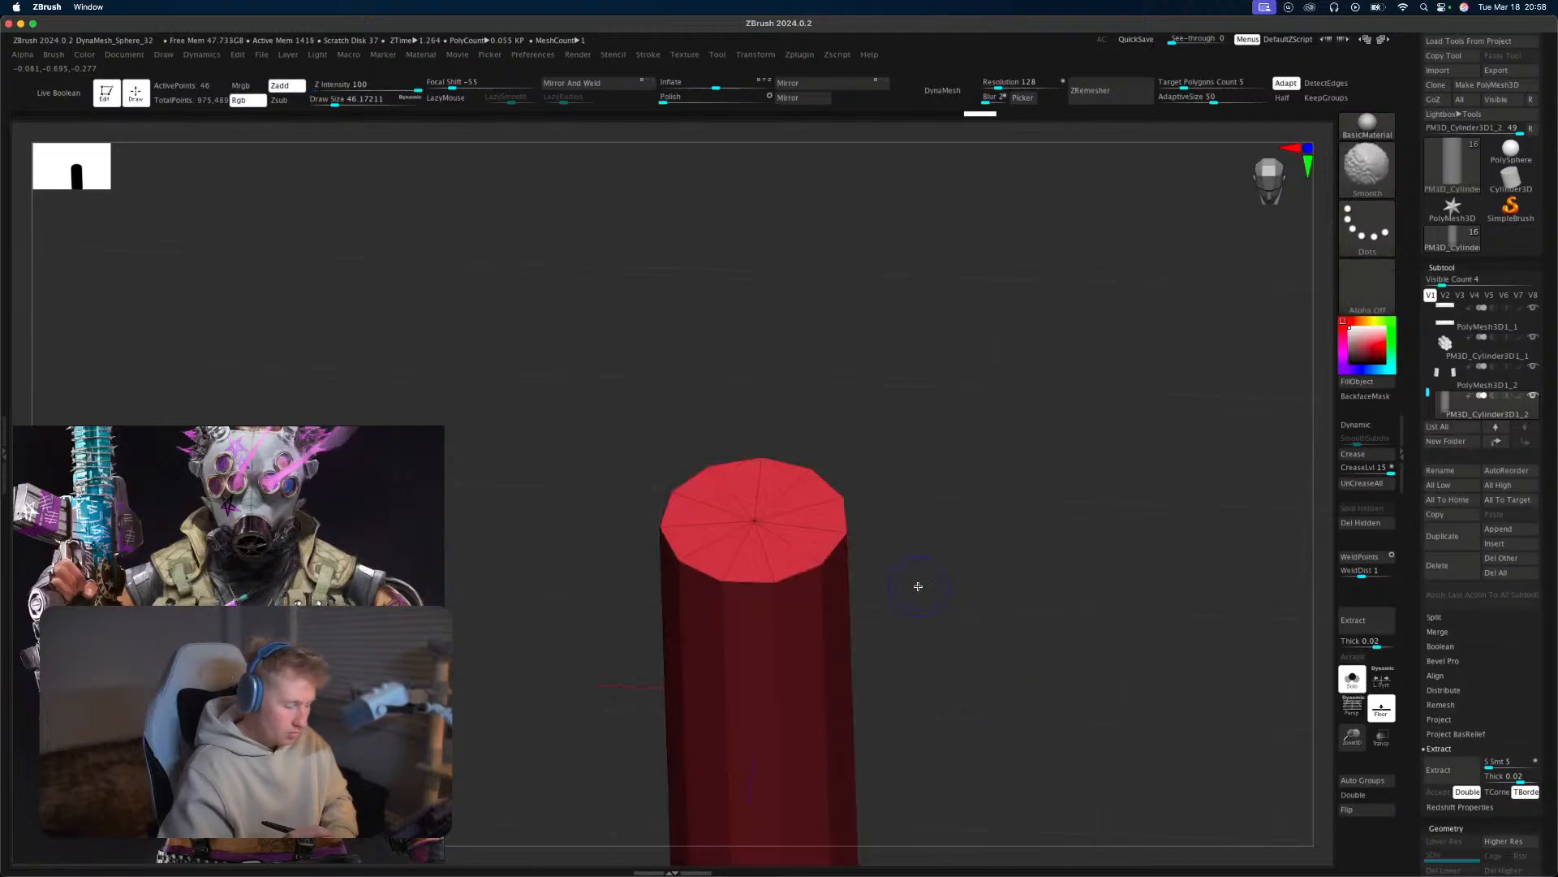
# Try to bevel the top cap by inserting an edge loop, masking around its inner faces and raising them.
pyautogui.click(789, 516)
pyautogui.keyDown('ctrl'); pyautogui.click(892, 448); pyautogui.keyUp('ctrl')
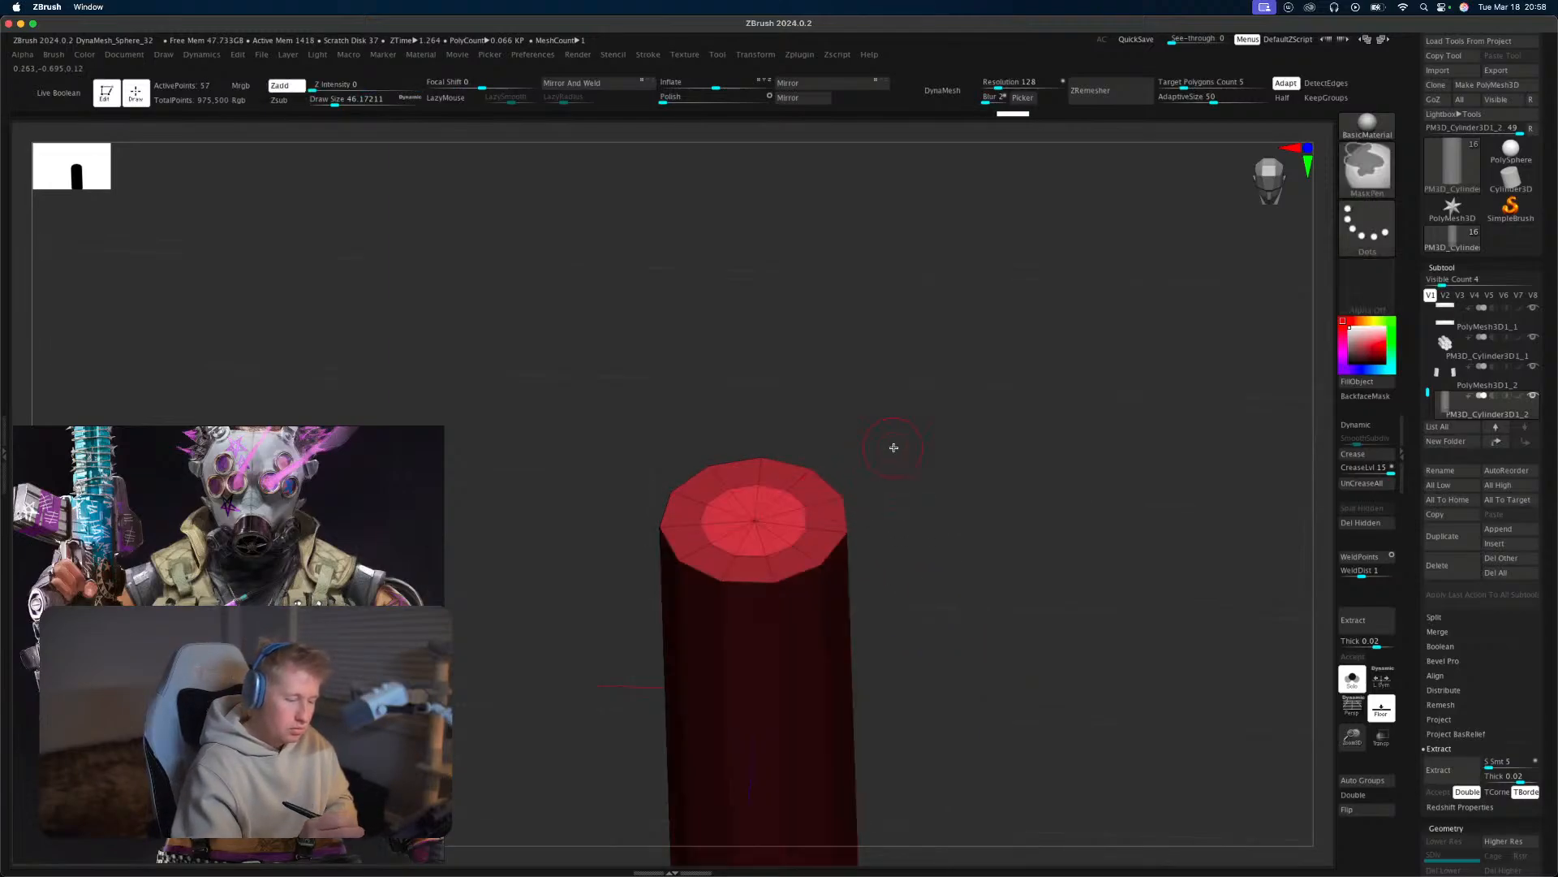
pyautogui.keyDown('shift'); pyautogui.moveTo(893, 447); pyautogui.dragTo(869, 439); pyautogui.keyUp('shift')
pyautogui.press('w')
pyautogui.moveTo(750, 712); pyautogui.dragTo(759, 664)
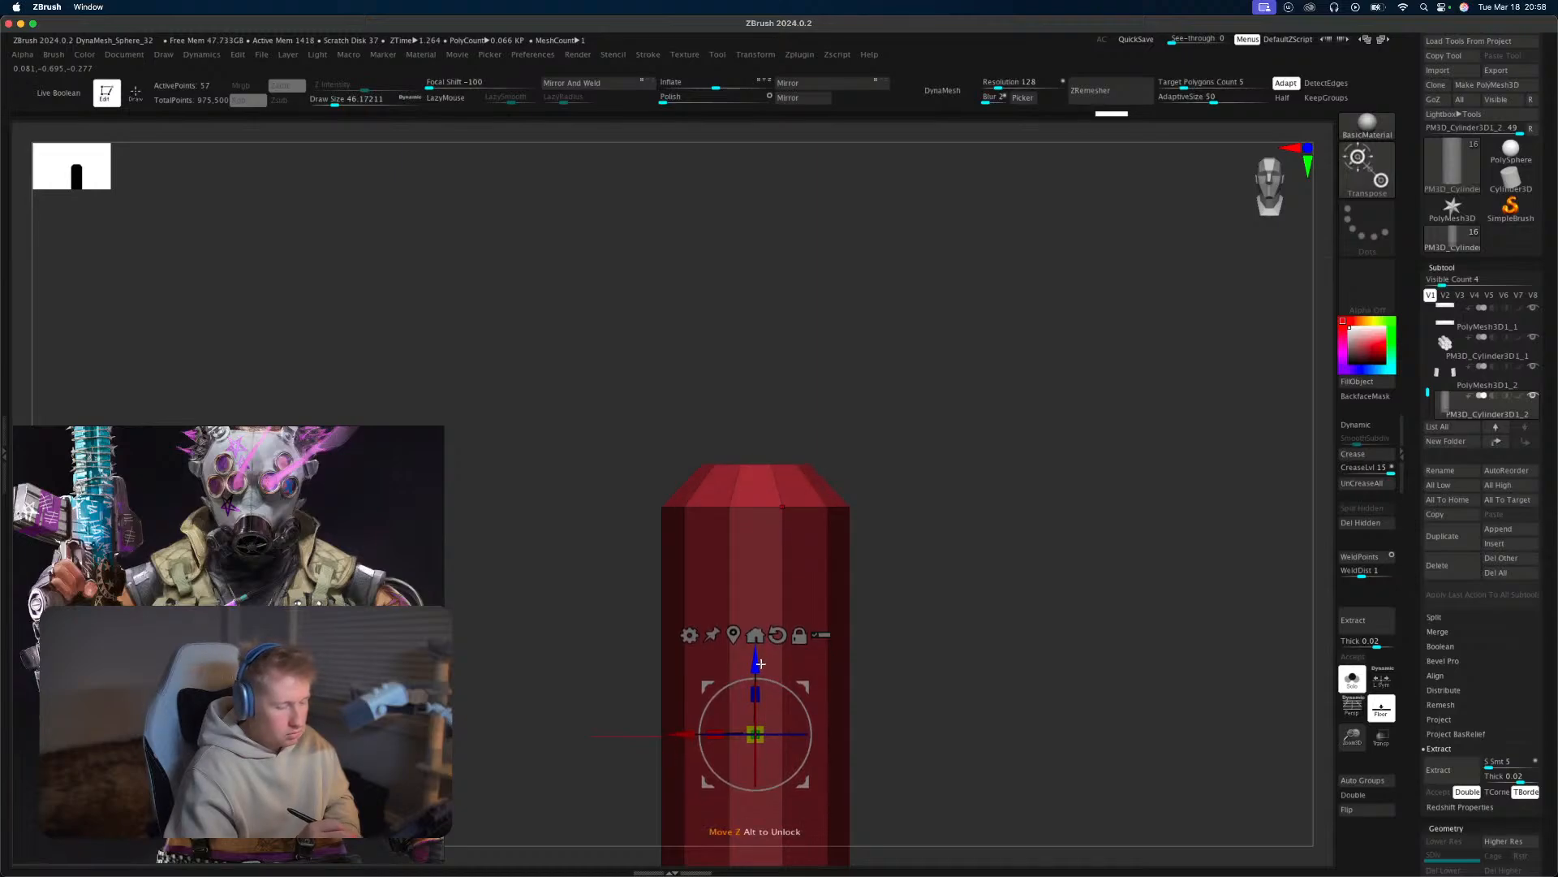
pyautogui.press('q')
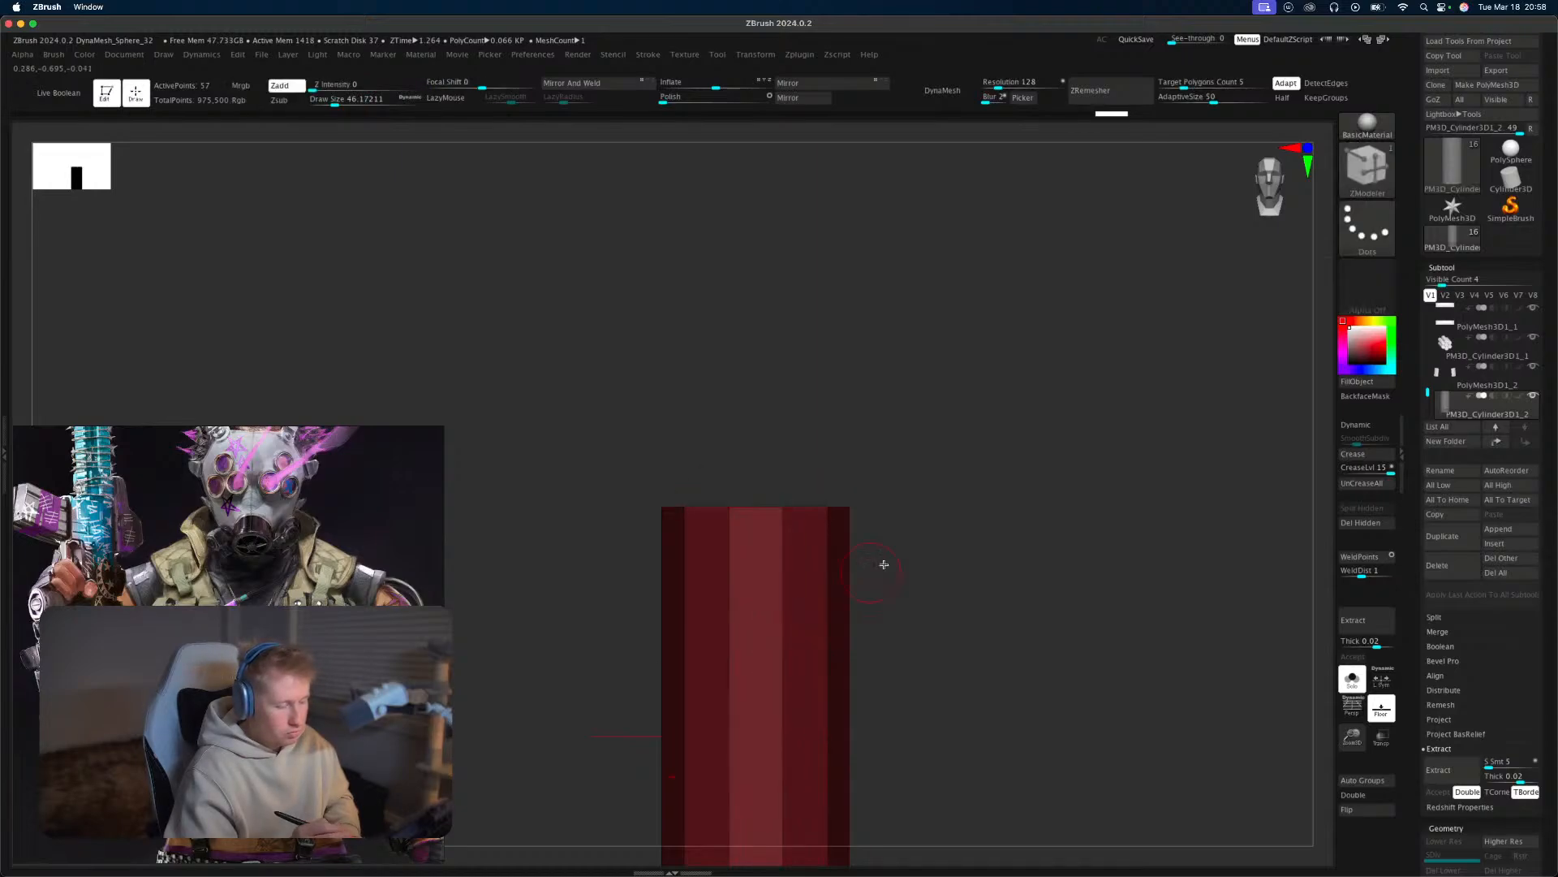
pyautogui.moveTo(880, 563); pyautogui.dragTo(932, 633)
pyautogui.hotkey('ctrl', 'z')
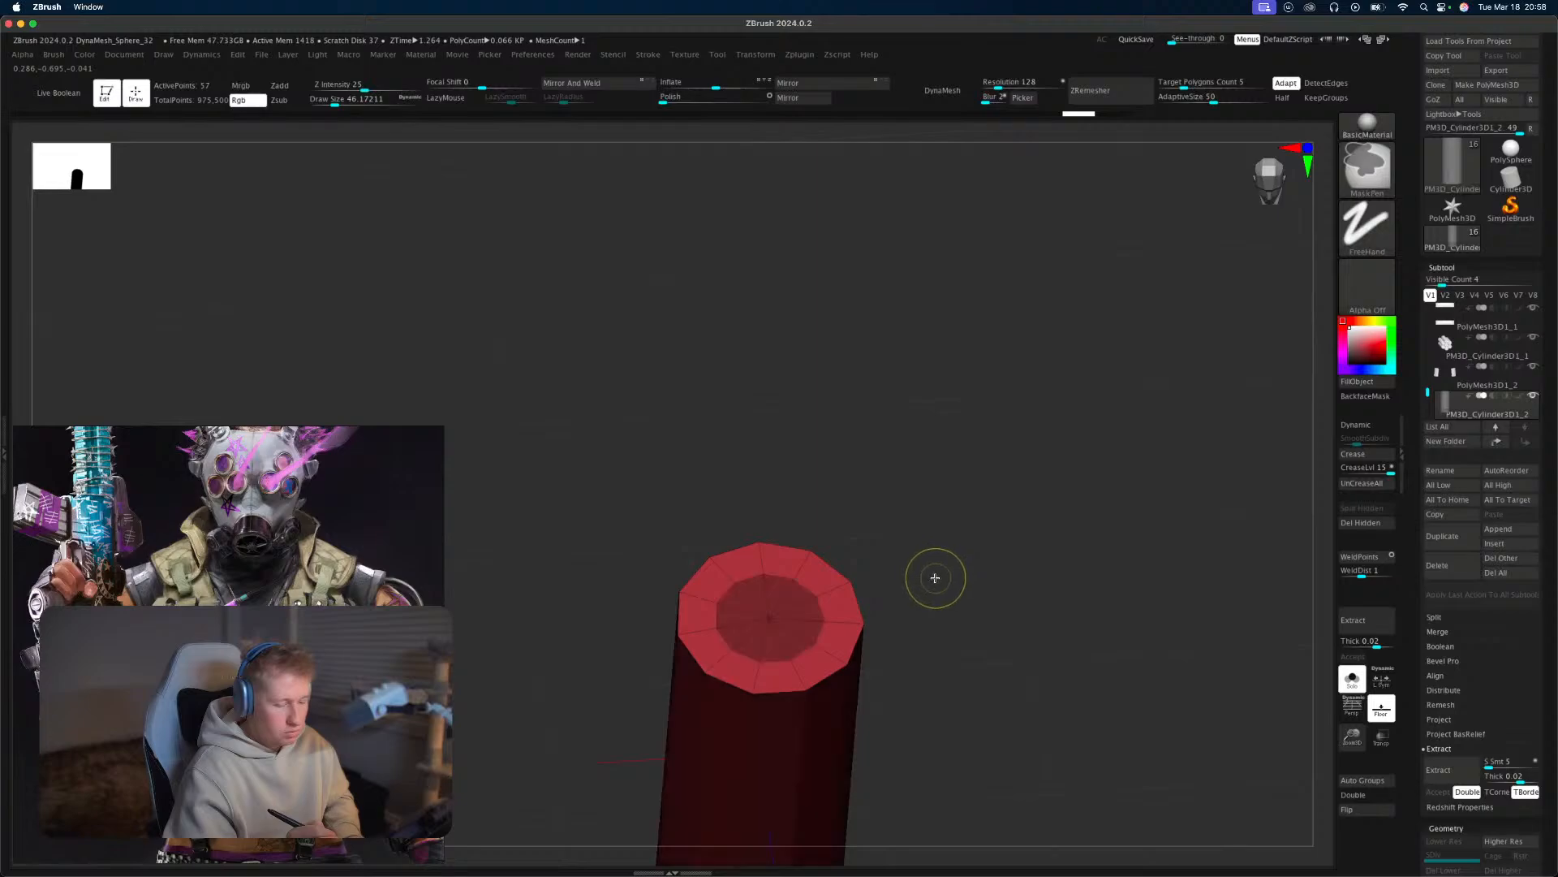
pyautogui.hotkey('ctrl', 'z')
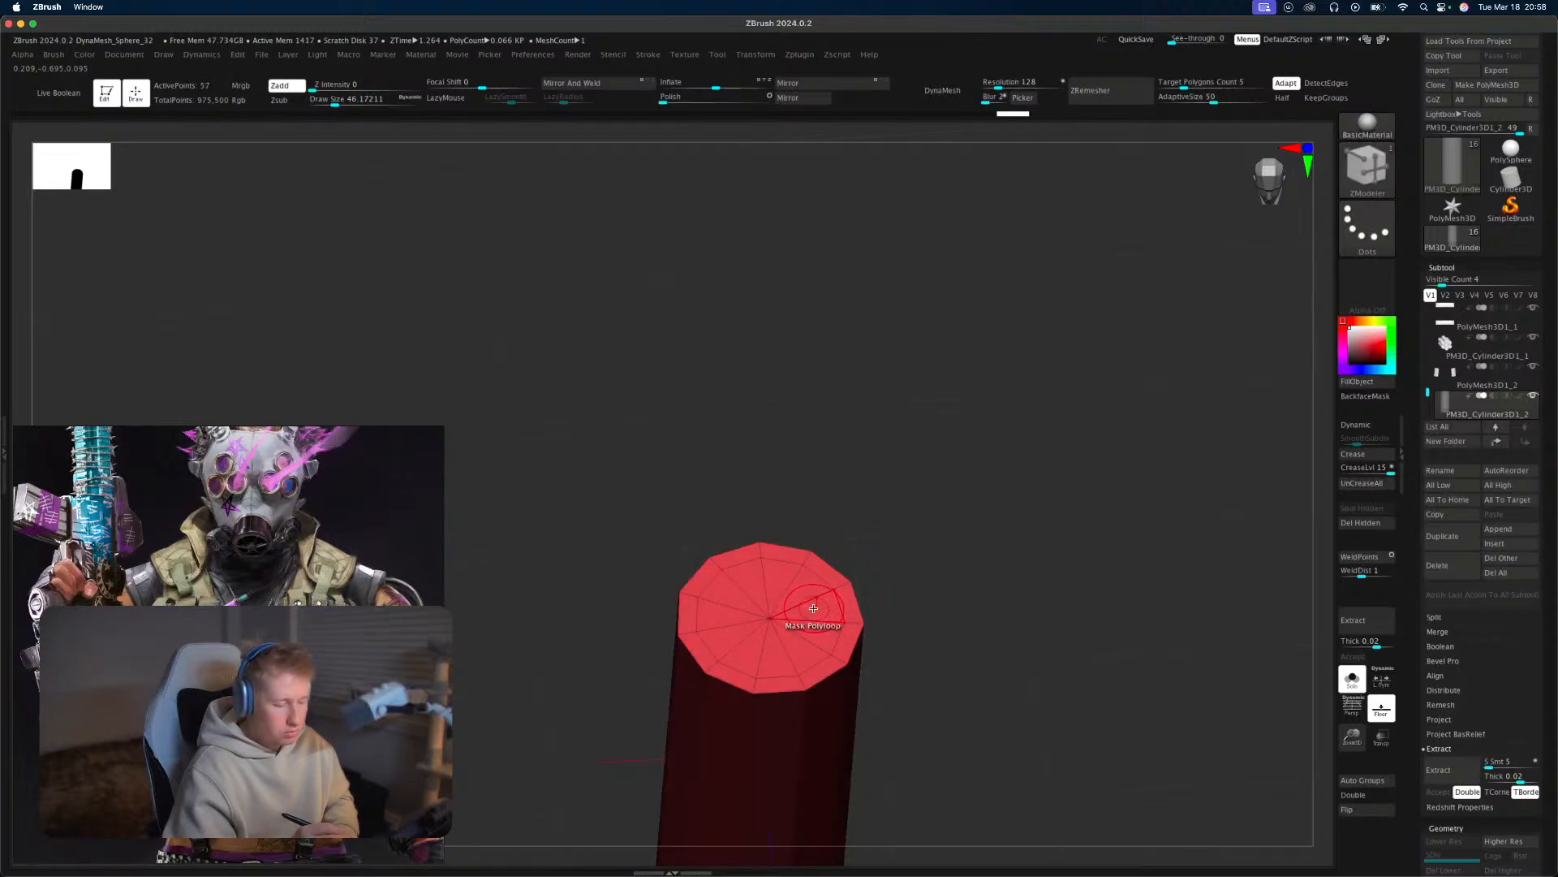
# Insert a wider edge loop in the top cap and raise the faces inside it about 0.07 to form a bevel.
pyautogui.press('w')
pyautogui.moveTo(762, 729); pyautogui.dragTo(763, 720)
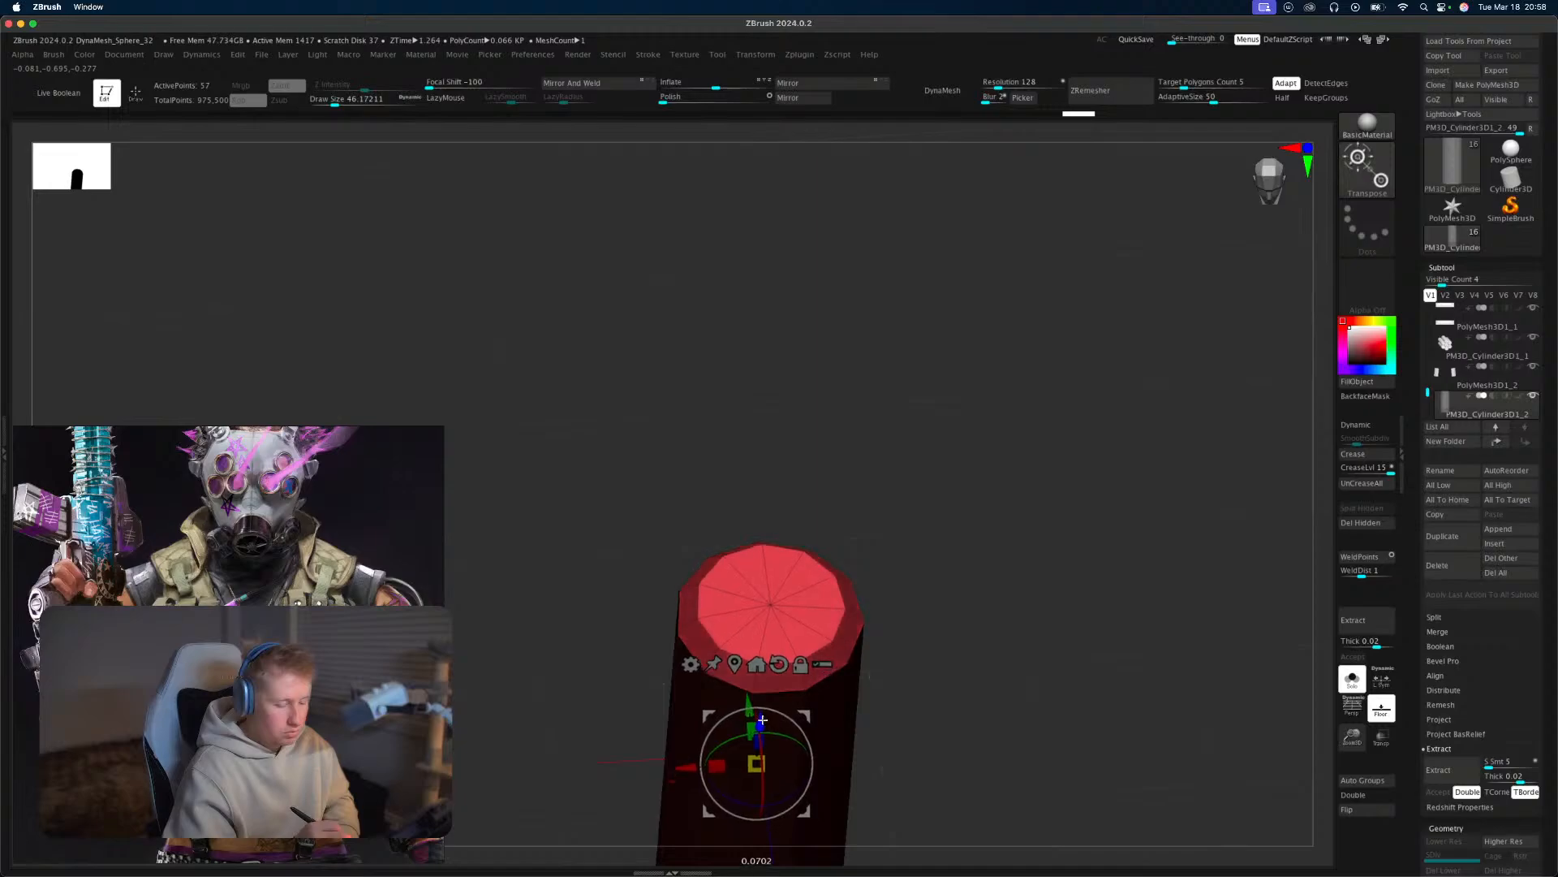
pyautogui.keyDown('shift'); pyautogui.moveTo(902, 637); pyautogui.dragTo(910, 543); pyautogui.keyUp('shift')
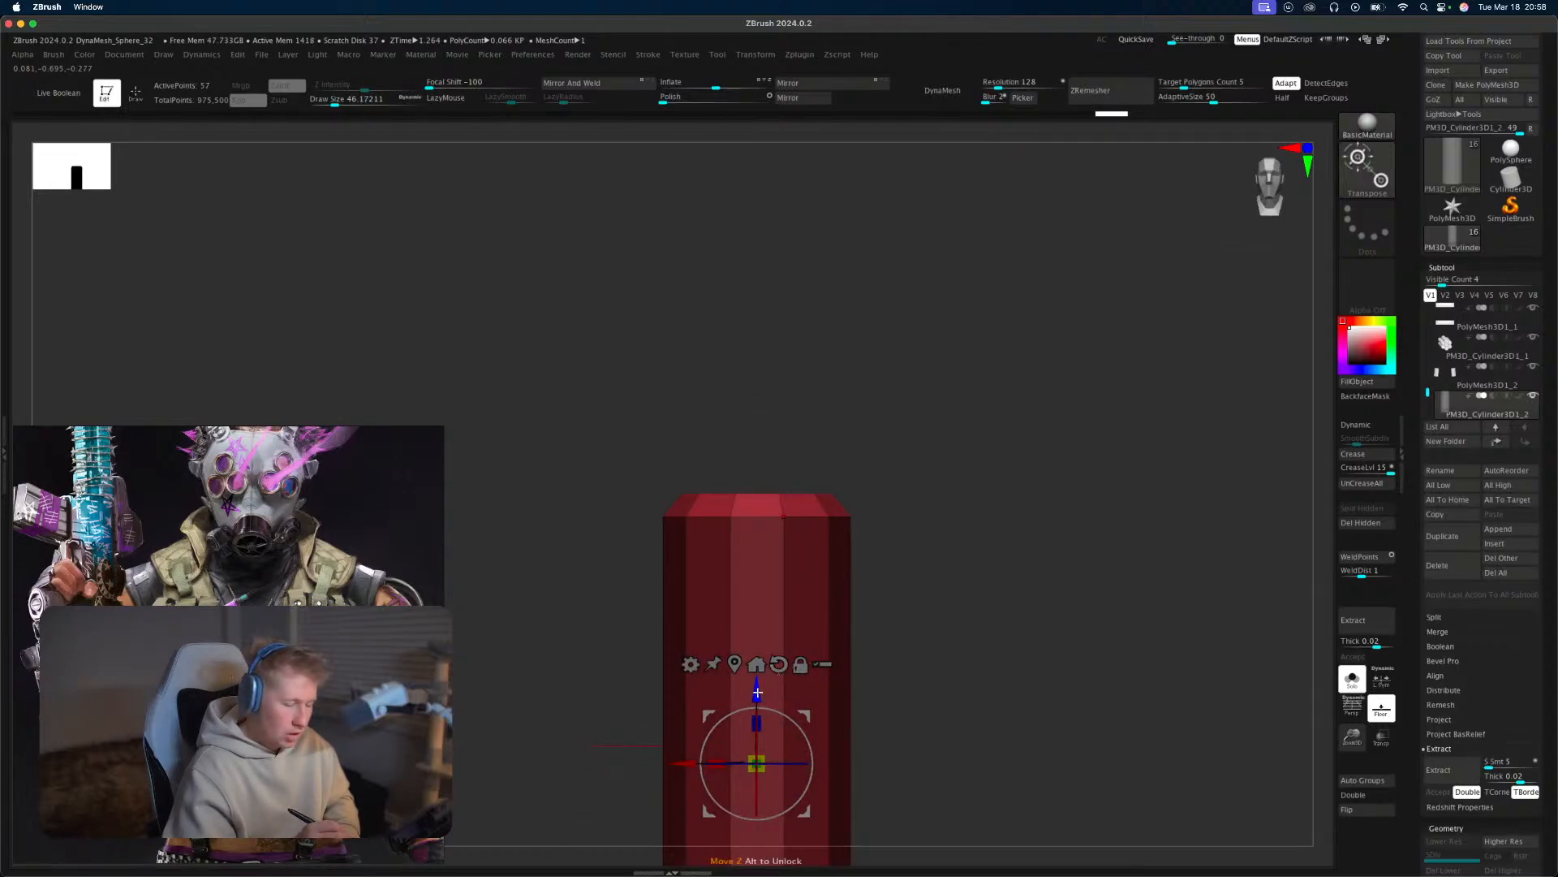
pyautogui.moveTo(756, 691); pyautogui.dragTo(756, 688)
pyautogui.press('q')
# Try masking the inner polyloop of the raised top cap.
pyautogui.moveTo(912, 536); pyautogui.dragTo(925, 581)
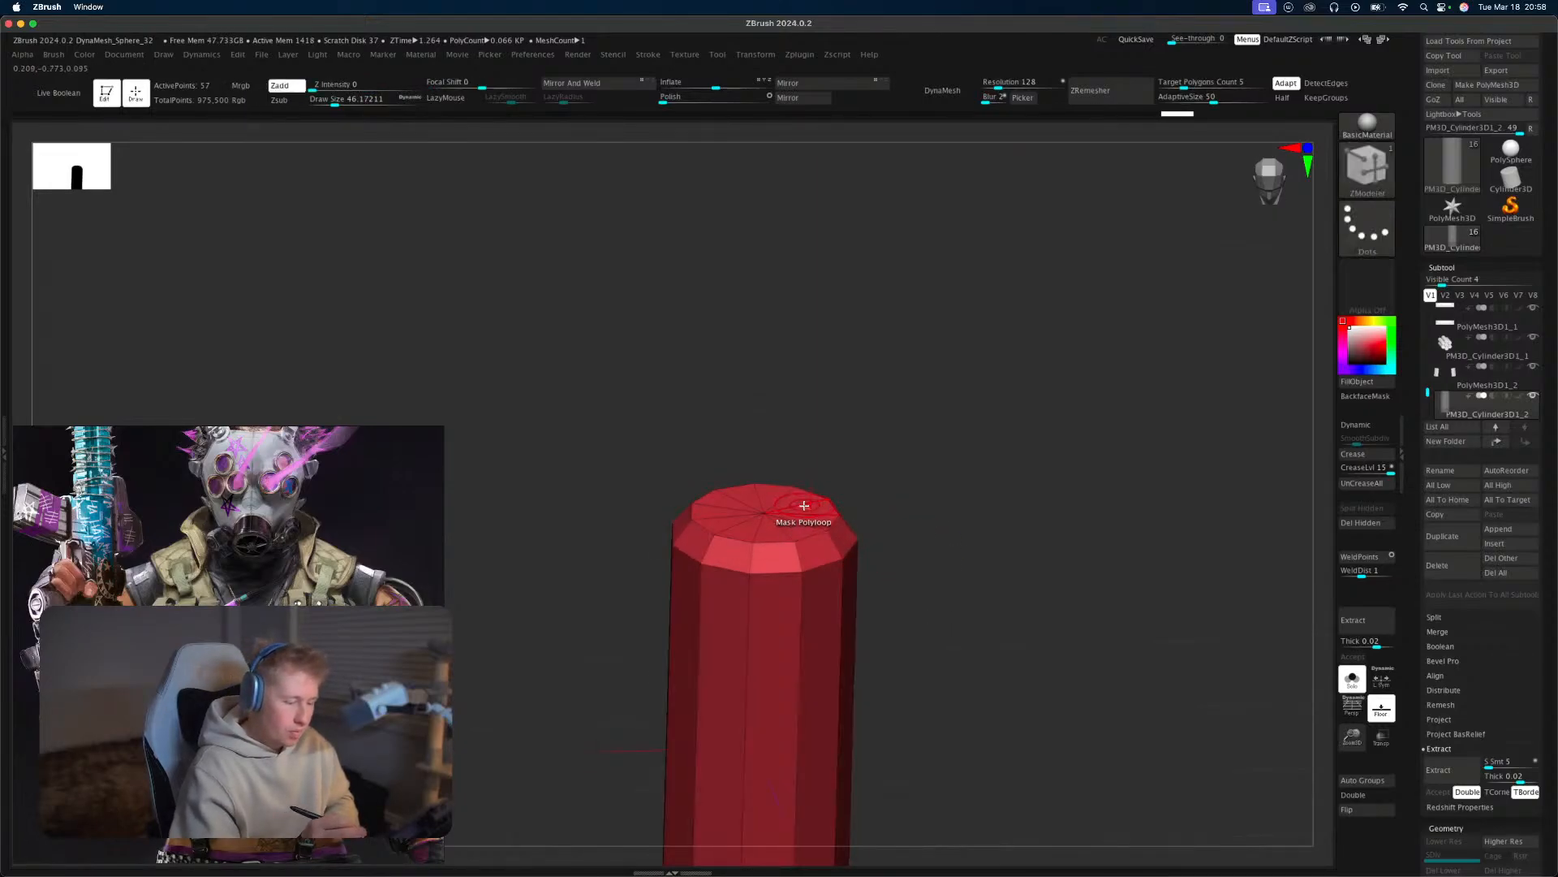
pyautogui.click(802, 507)
pyautogui.keyDown('ctrl'); pyautogui.moveTo(877, 470); pyautogui.dragTo(886, 507); pyautogui.keyUp('ctrl')
pyautogui.click(799, 505)
pyautogui.keyDown('ctrl'); pyautogui.click(860, 472); pyautogui.keyUp('ctrl')
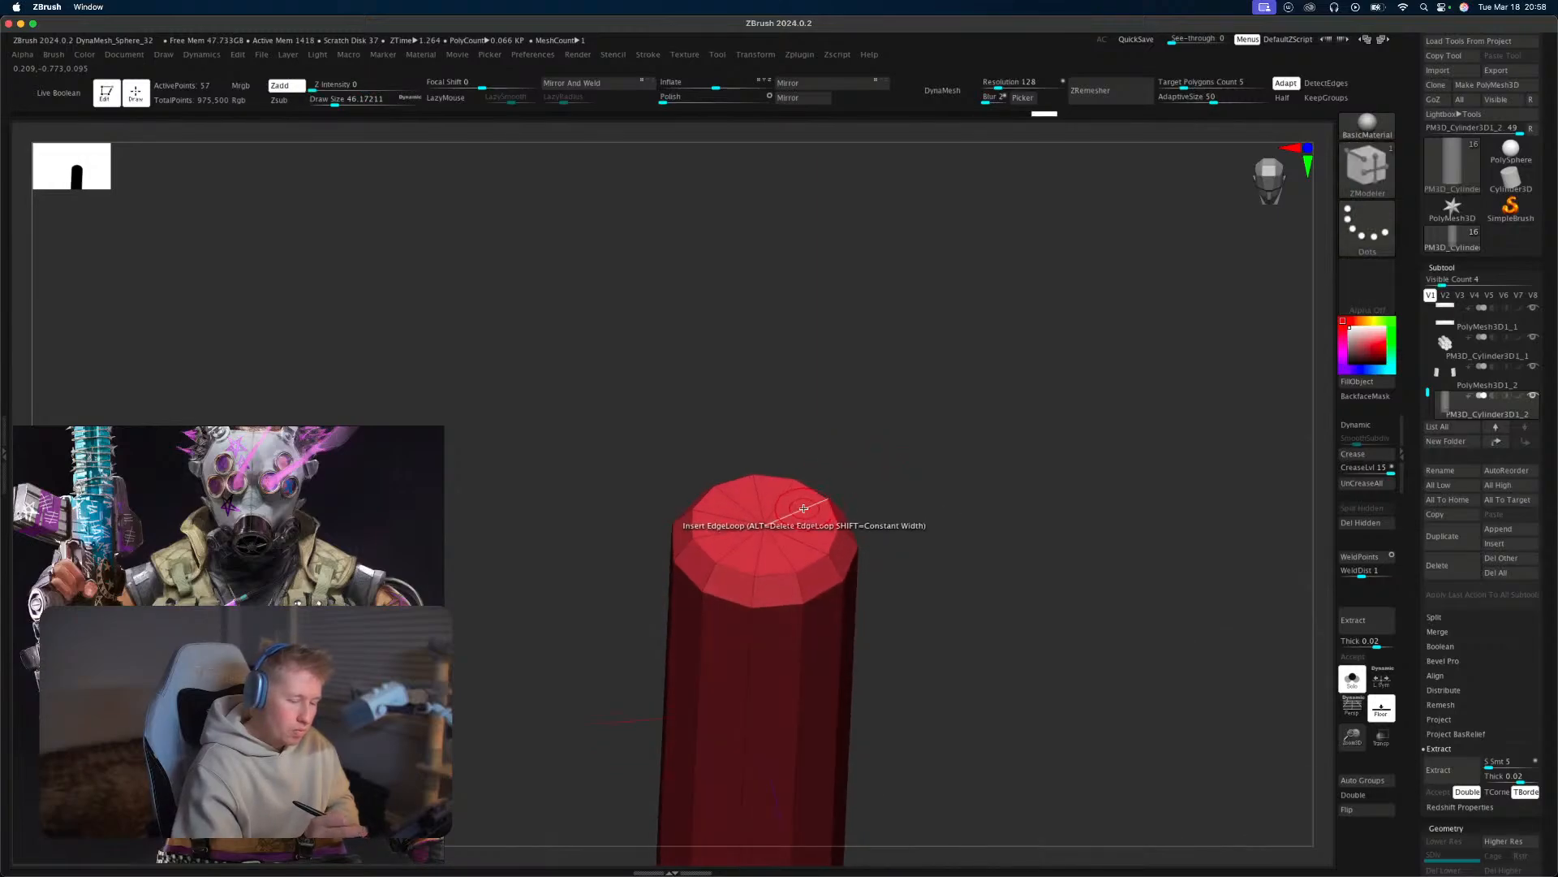
# Insert an edge loop in the raised top cap, isolate its inner faces with an inverted polyloop mask, and raise them about 0.065.
pyautogui.click(802, 508)
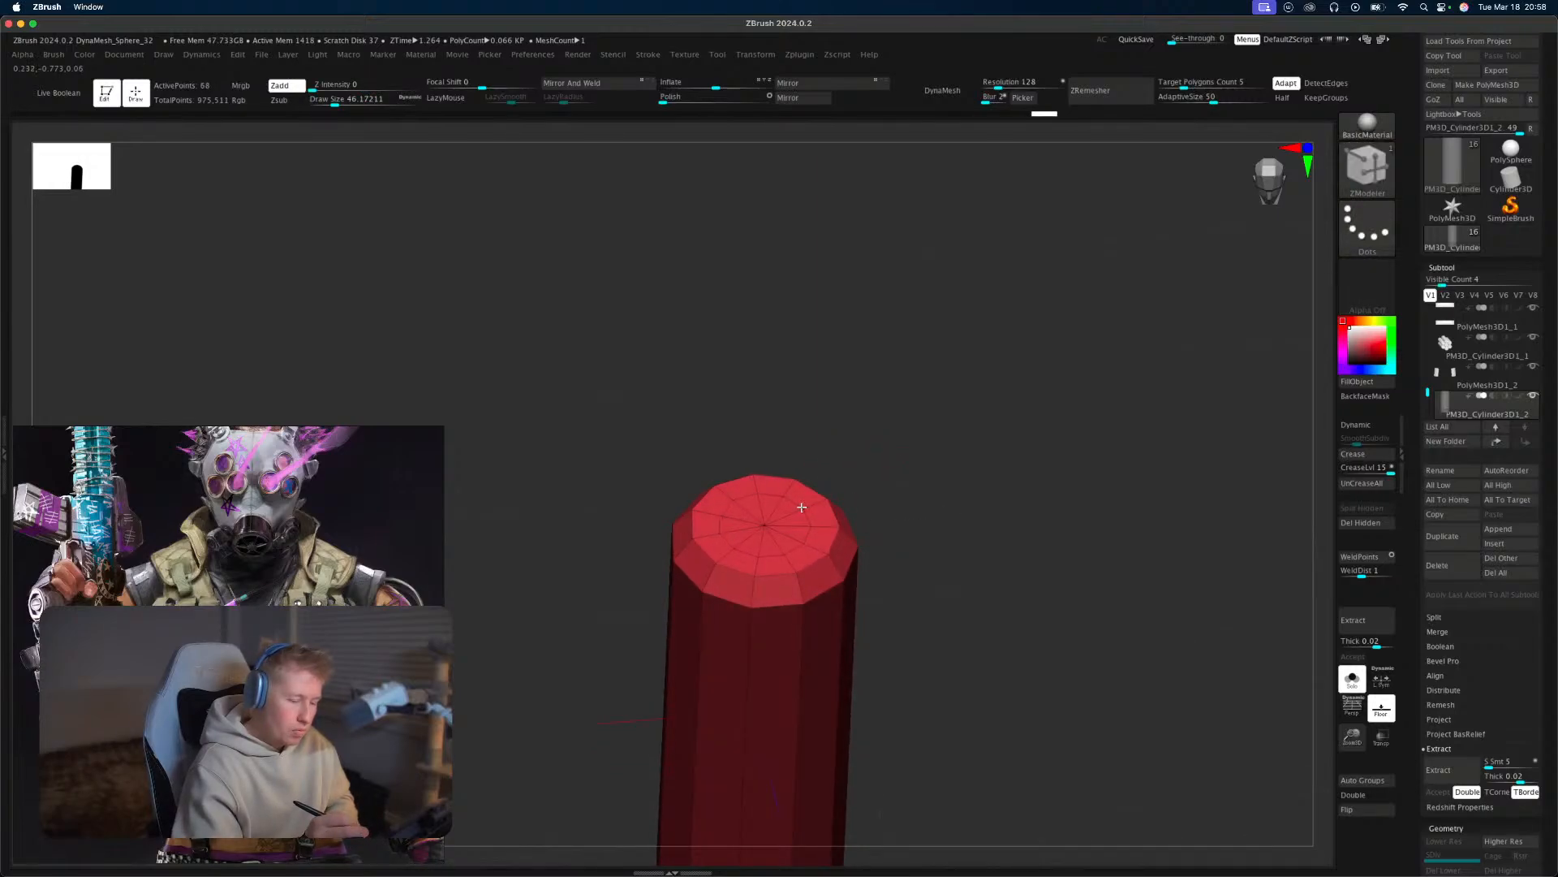
pyautogui.click(781, 512)
pyautogui.keyDown('ctrl'); pyautogui.click(914, 523); pyautogui.keyUp('ctrl')
pyautogui.keyDown('shift'); pyautogui.moveTo(916, 525); pyautogui.dragTo(912, 502); pyautogui.keyUp('shift')
pyautogui.press('w')
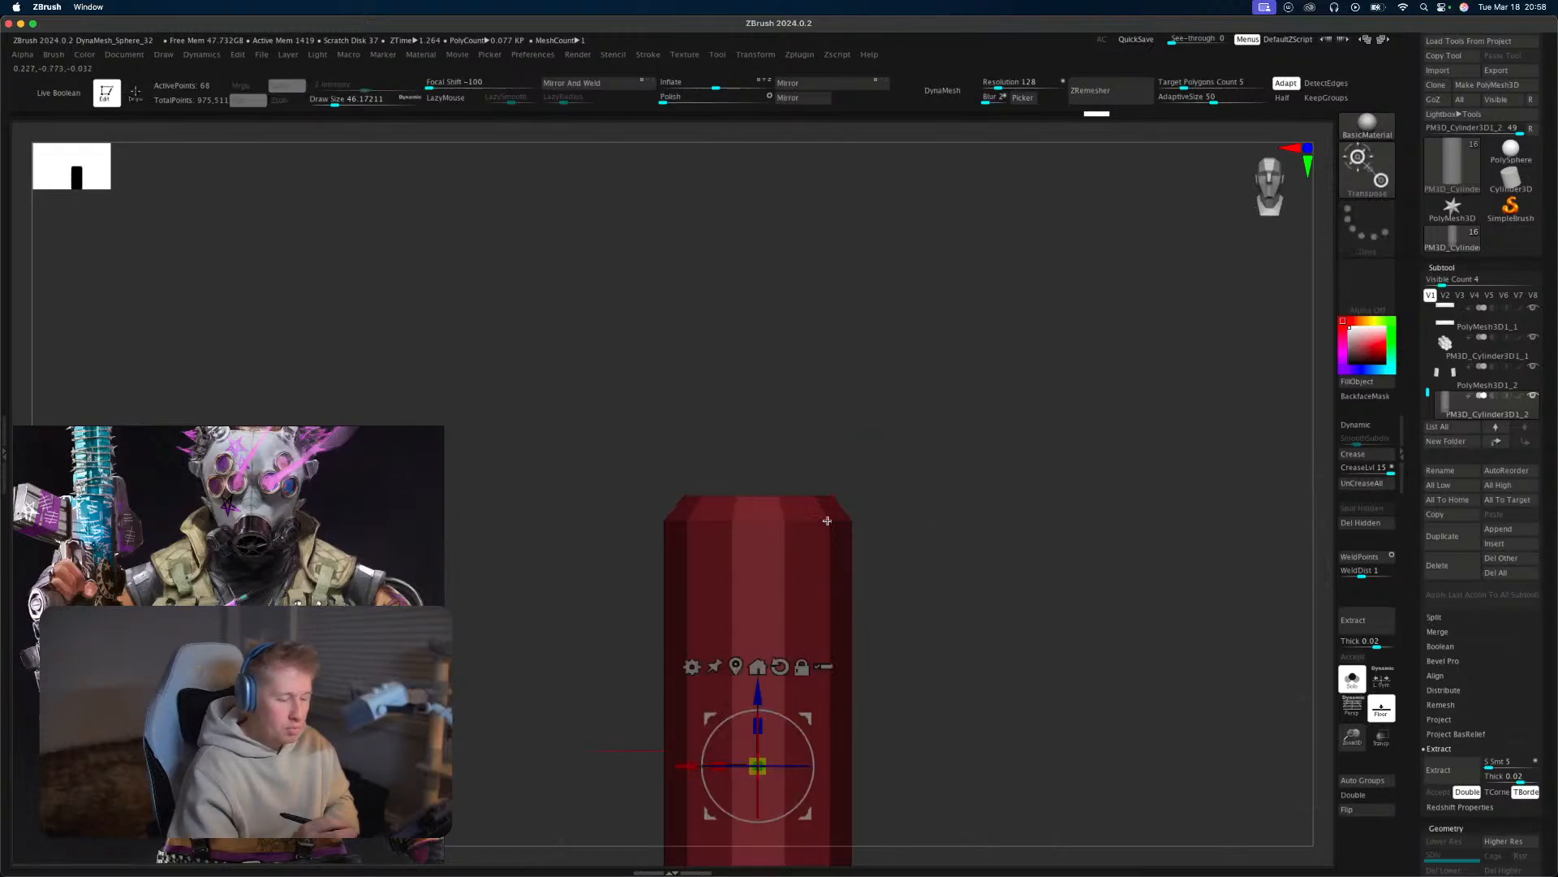
pyautogui.moveTo(759, 698); pyautogui.dragTo(759, 677)
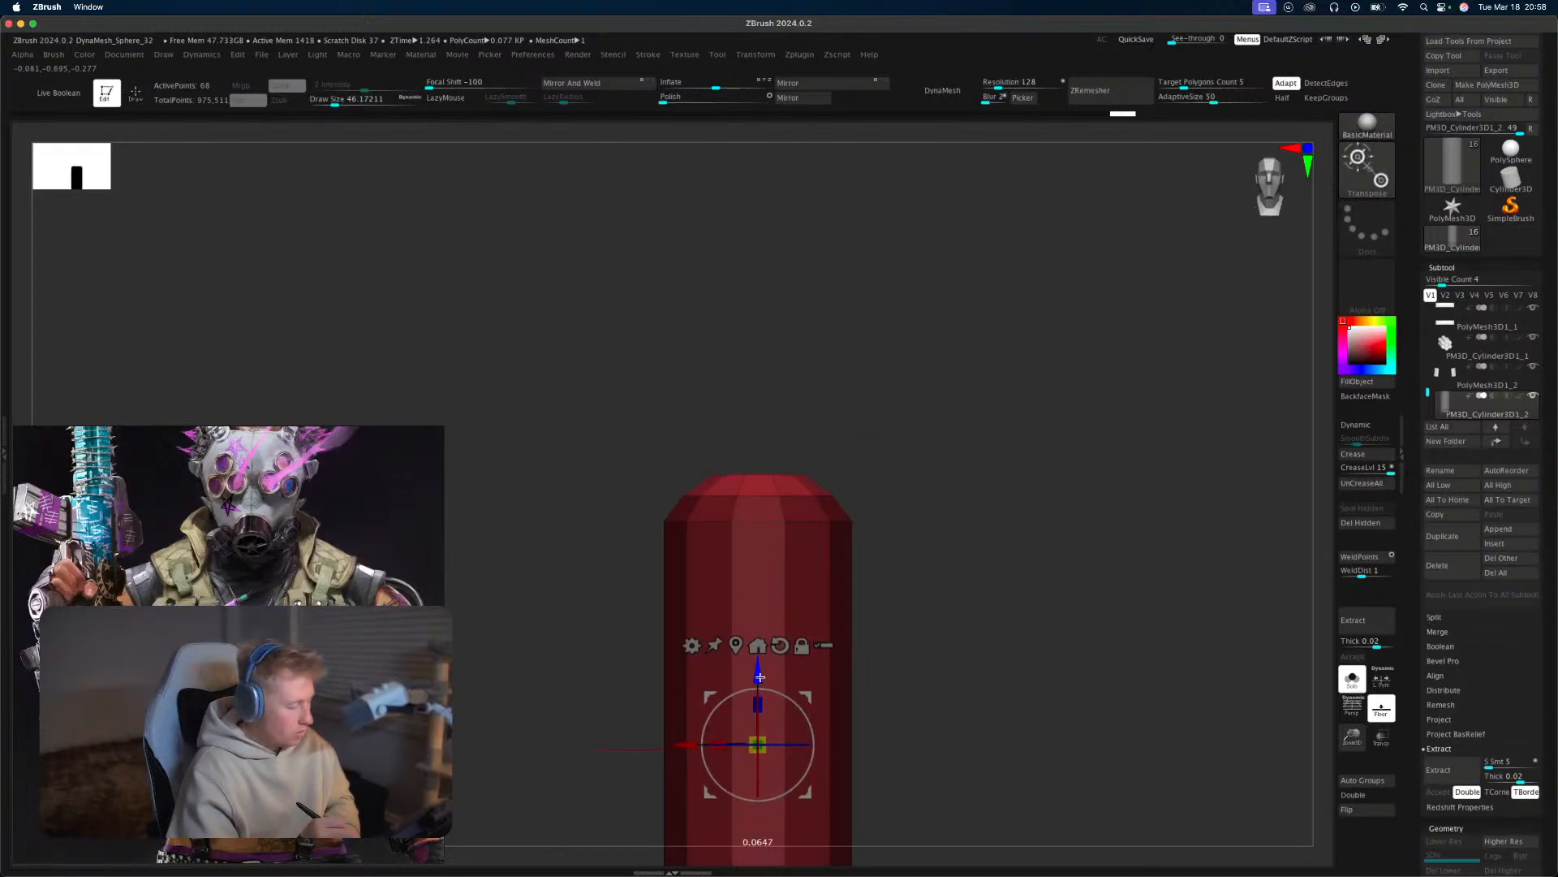
pyautogui.press('q')
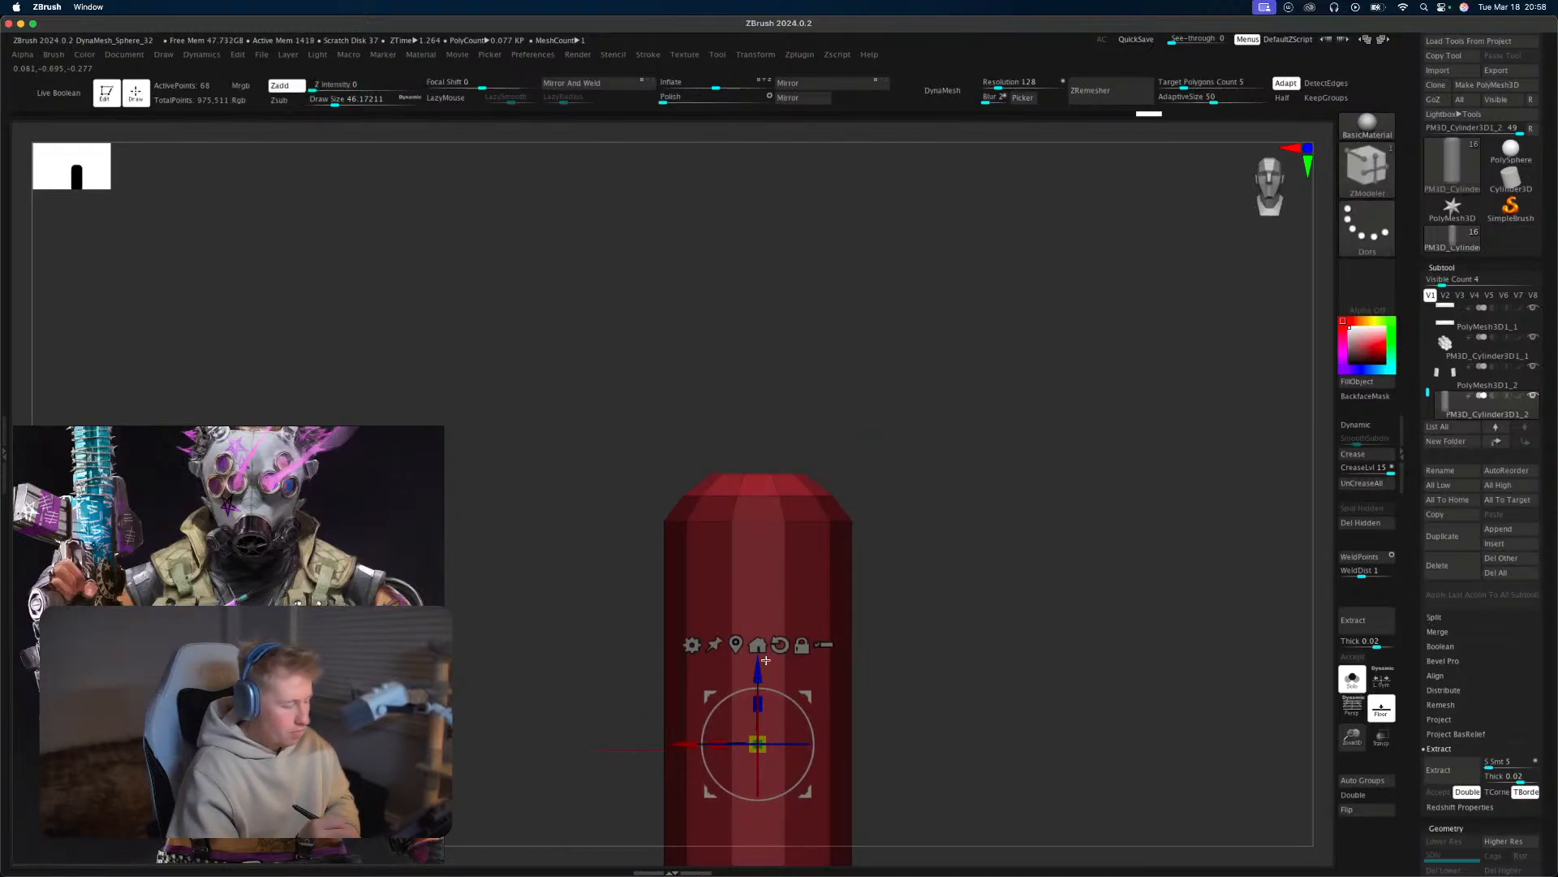
# Insert a smaller edge loop in the rounded top and extrude the centre faces into a short neck using the Extrude Polyloop action.
pyautogui.moveTo(946, 536)
pyautogui.mouseDown()
pyautogui.moveTo(957, 550)
pyautogui.moveTo(848, 490)
pyautogui.mouseUp()
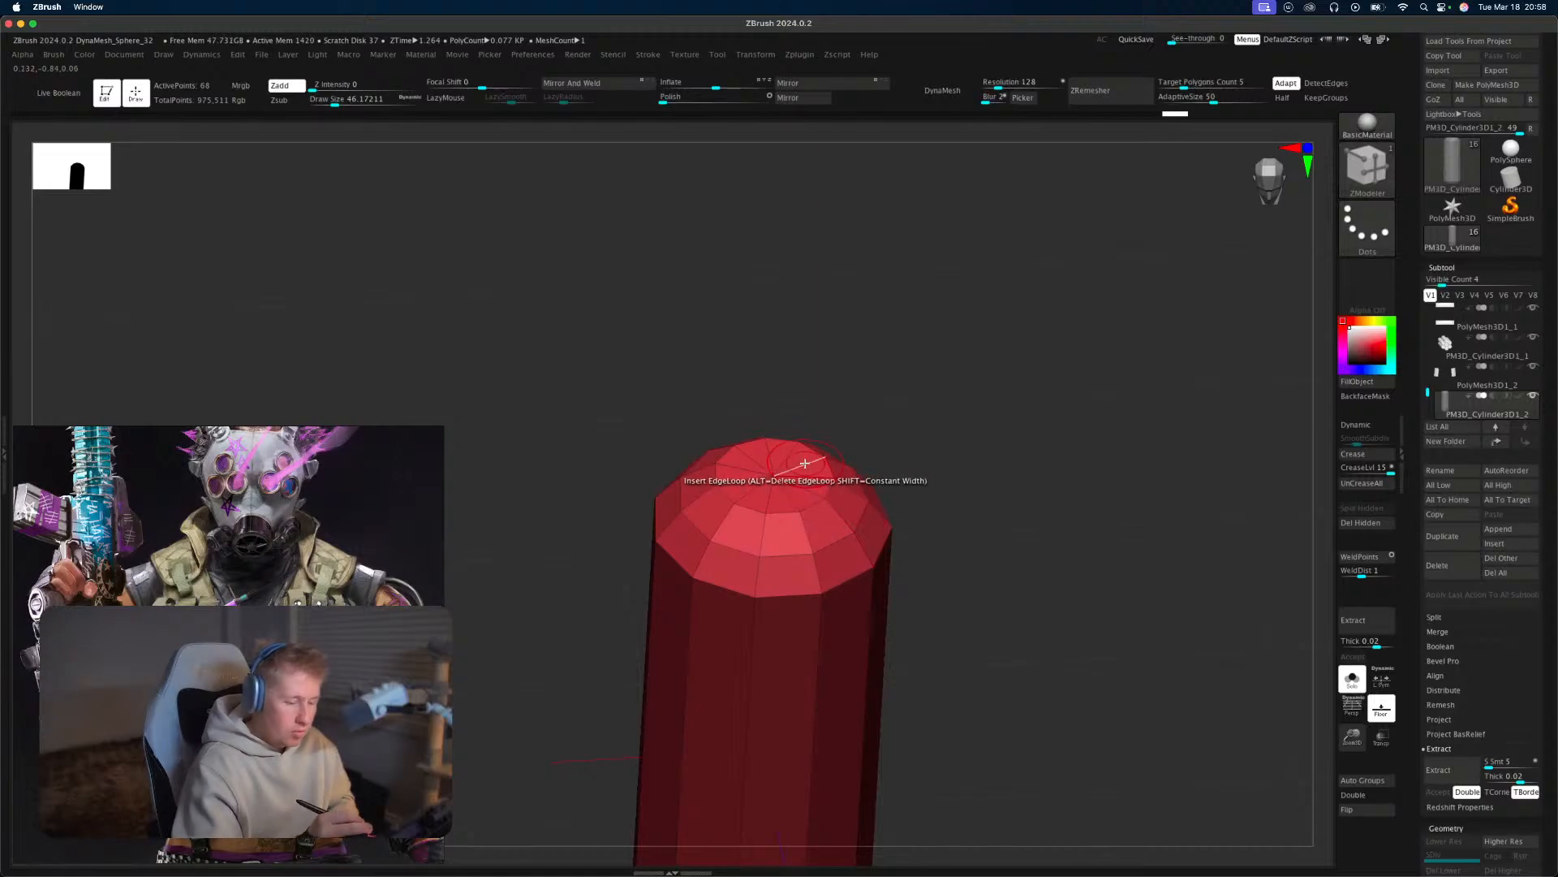
pyautogui.press('space')
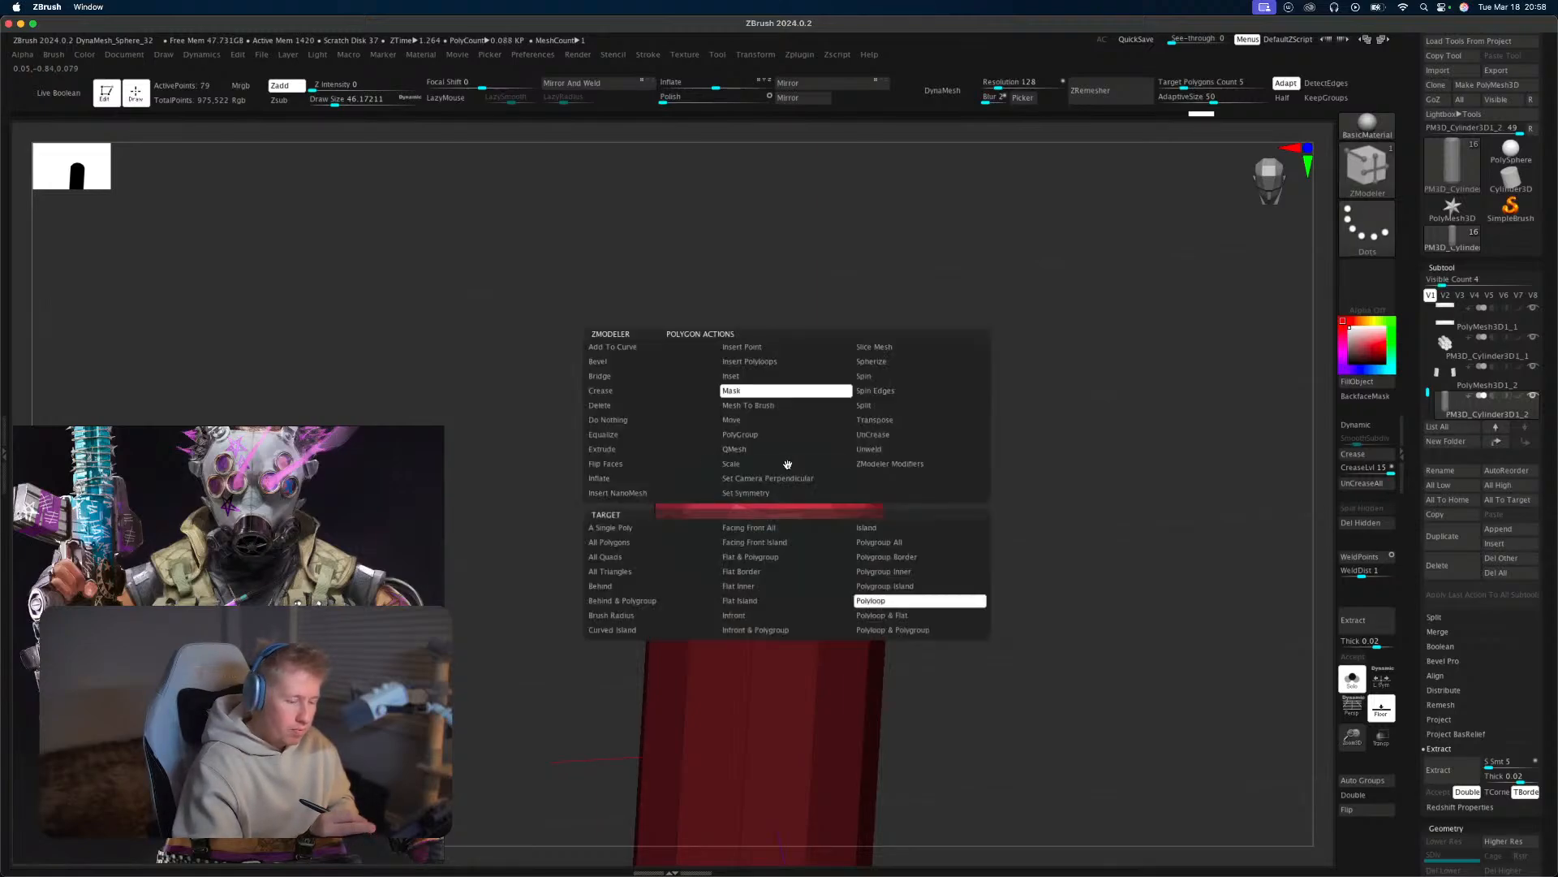
pyautogui.click(653, 450)
pyautogui.click(871, 601)
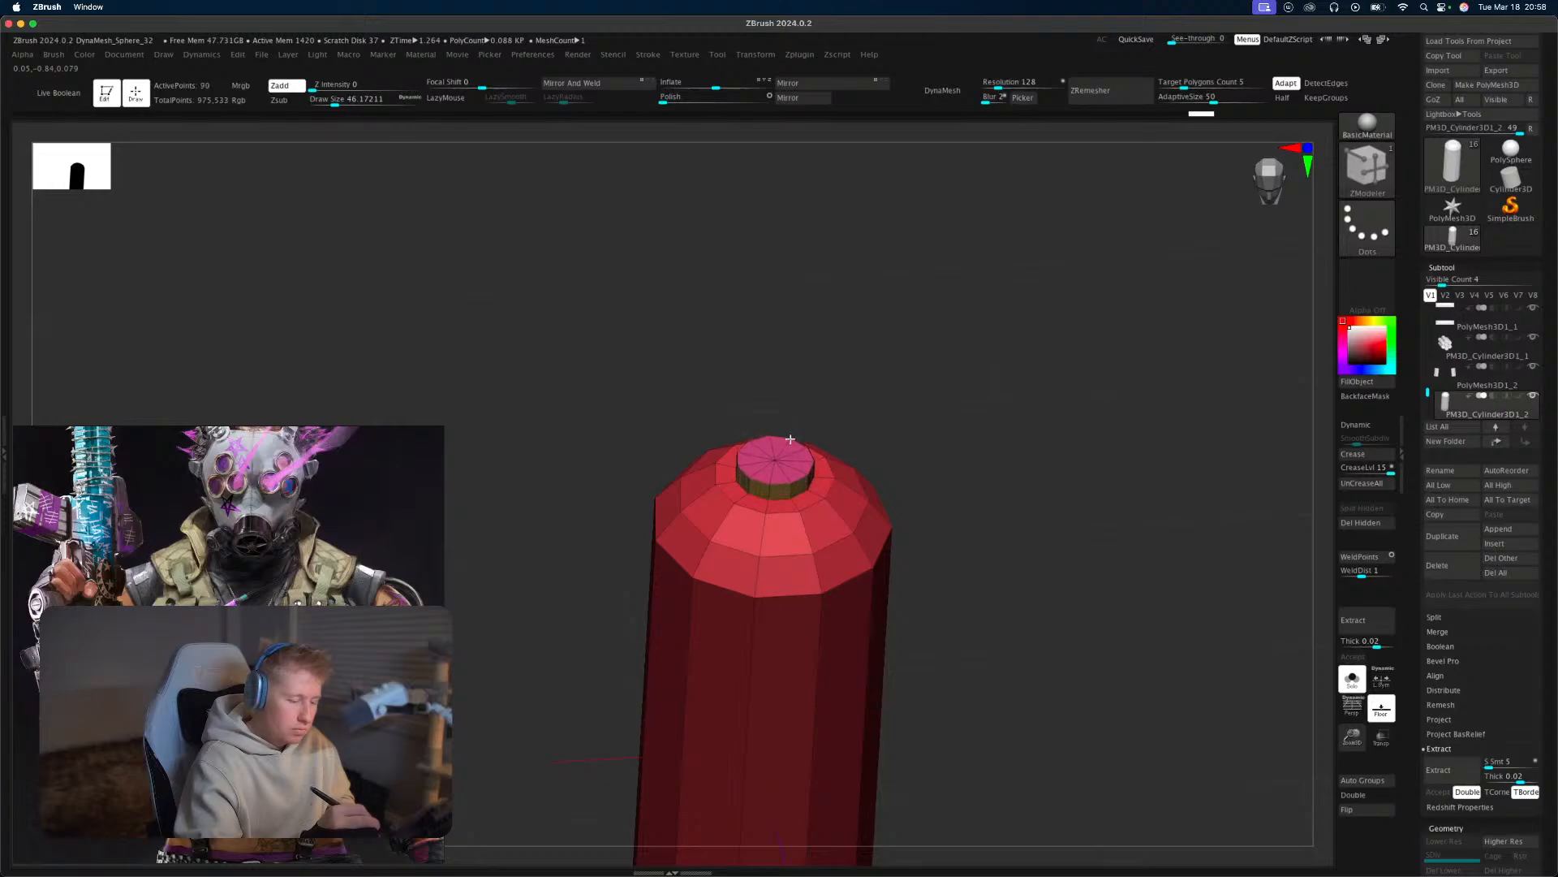
pyautogui.keyDown('shift'); pyautogui.moveTo(969, 609); pyautogui.dragTo(974, 528); pyautogui.keyUp('shift')
pyautogui.hotkey('shift', 'f')
# Clear the canister's mask and turn off Solo to show it together with the character's other subtools.
pyautogui.moveTo(974, 714)
pyautogui.mouseDown()
pyautogui.moveTo(1012, 752)
pyautogui.moveTo(987, 761)
pyautogui.moveTo(1163, 696)
pyautogui.moveTo(1071, 689)
pyautogui.mouseUp()
pyautogui.moveTo(660, 477)
pyautogui.keyDown('ctrl'); pyautogui.mouseDown()
pyautogui.moveTo(810, 667)
pyautogui.moveTo(849, 667)
pyautogui.moveTo(862, 696)
pyautogui.mouseUp(); pyautogui.keyUp('ctrl')
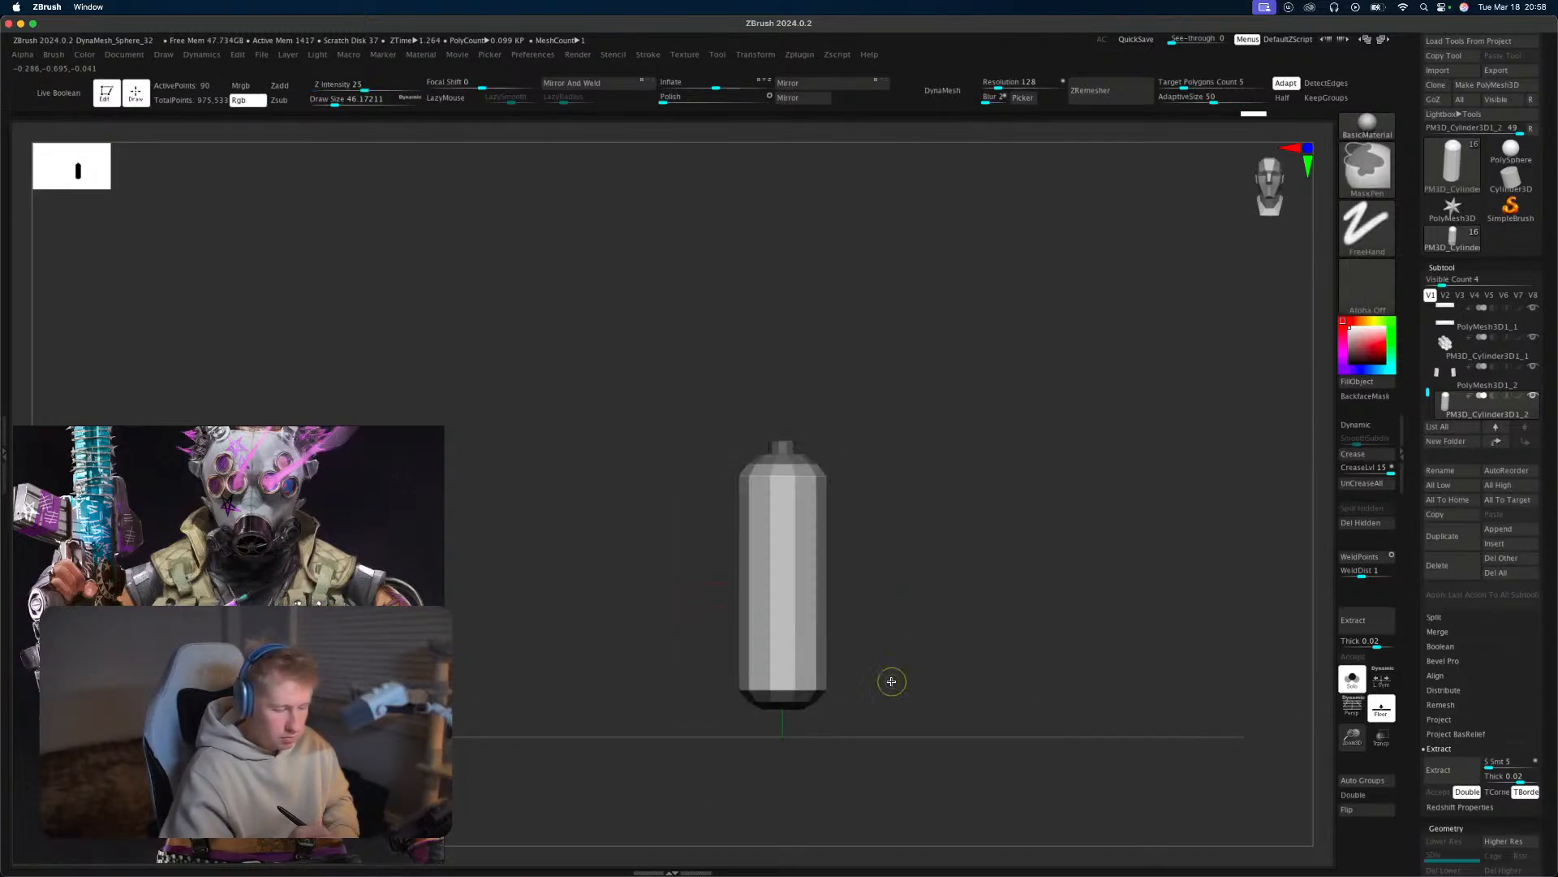
pyautogui.press('w')
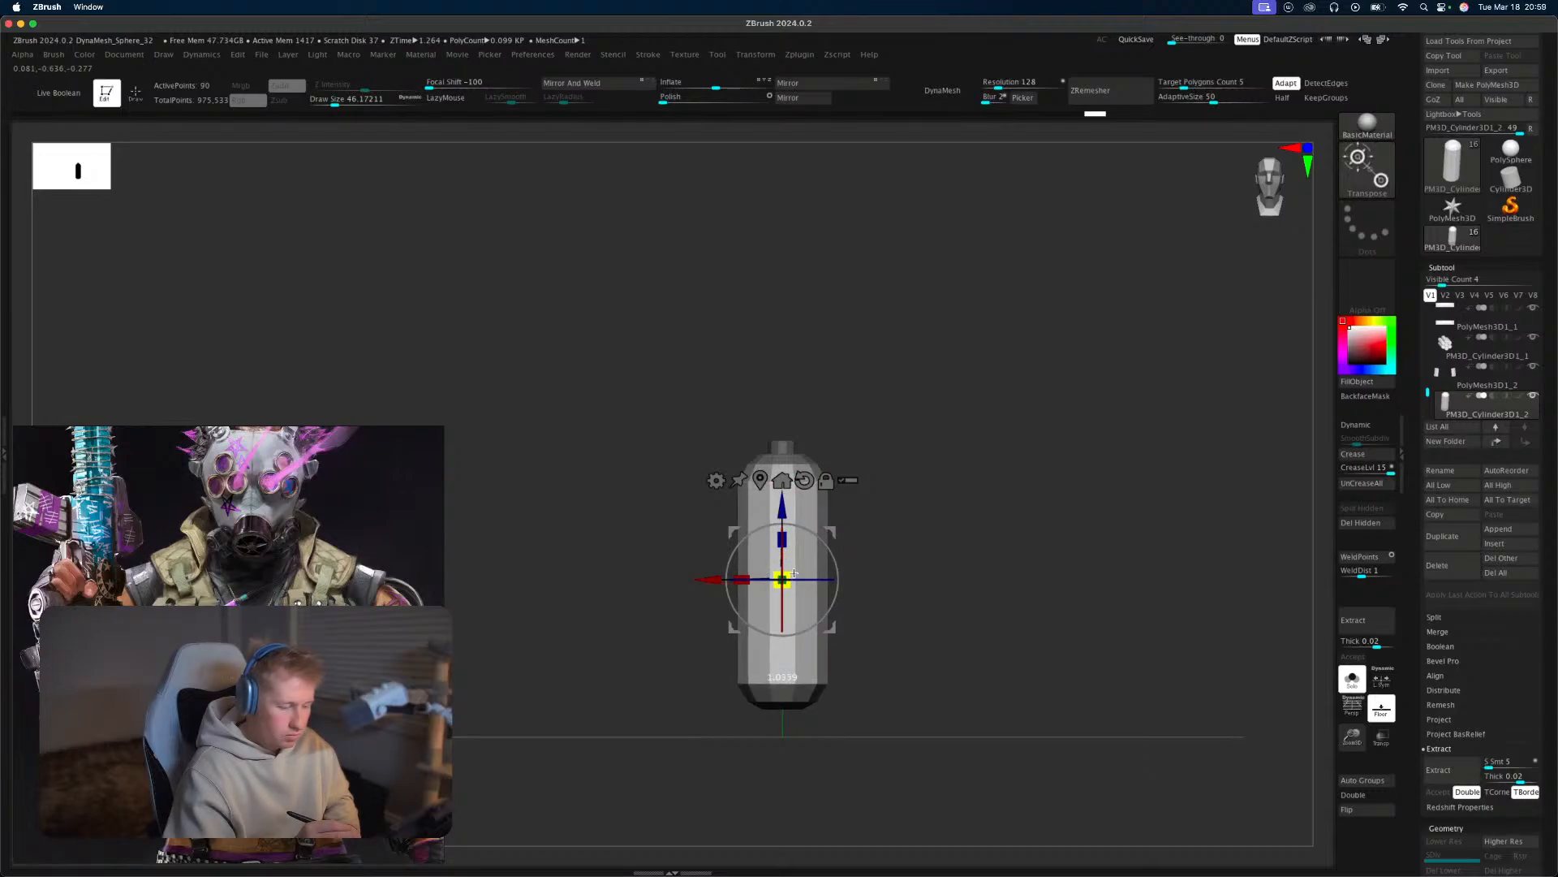
pyautogui.moveTo(942, 543)
pyautogui.mouseDown()
pyautogui.moveTo(991, 483)
pyautogui.moveTo(996, 618)
pyautogui.moveTo(1026, 574)
pyautogui.mouseUp()
pyautogui.moveTo(1047, 668)
pyautogui.mouseDown()
pyautogui.moveTo(1026, 723)
pyautogui.moveTo(1044, 727)
pyautogui.moveTo(1130, 609)
pyautogui.moveTo(1095, 689)
pyautogui.moveTo(1179, 661)
pyautogui.moveTo(1246, 818)
pyautogui.mouseUp()
pyautogui.press('q')
pyautogui.click(1352, 680)
# Scale the canister down to roughly pouch size and move it forward out of the character's hips.
pyautogui.press('w')
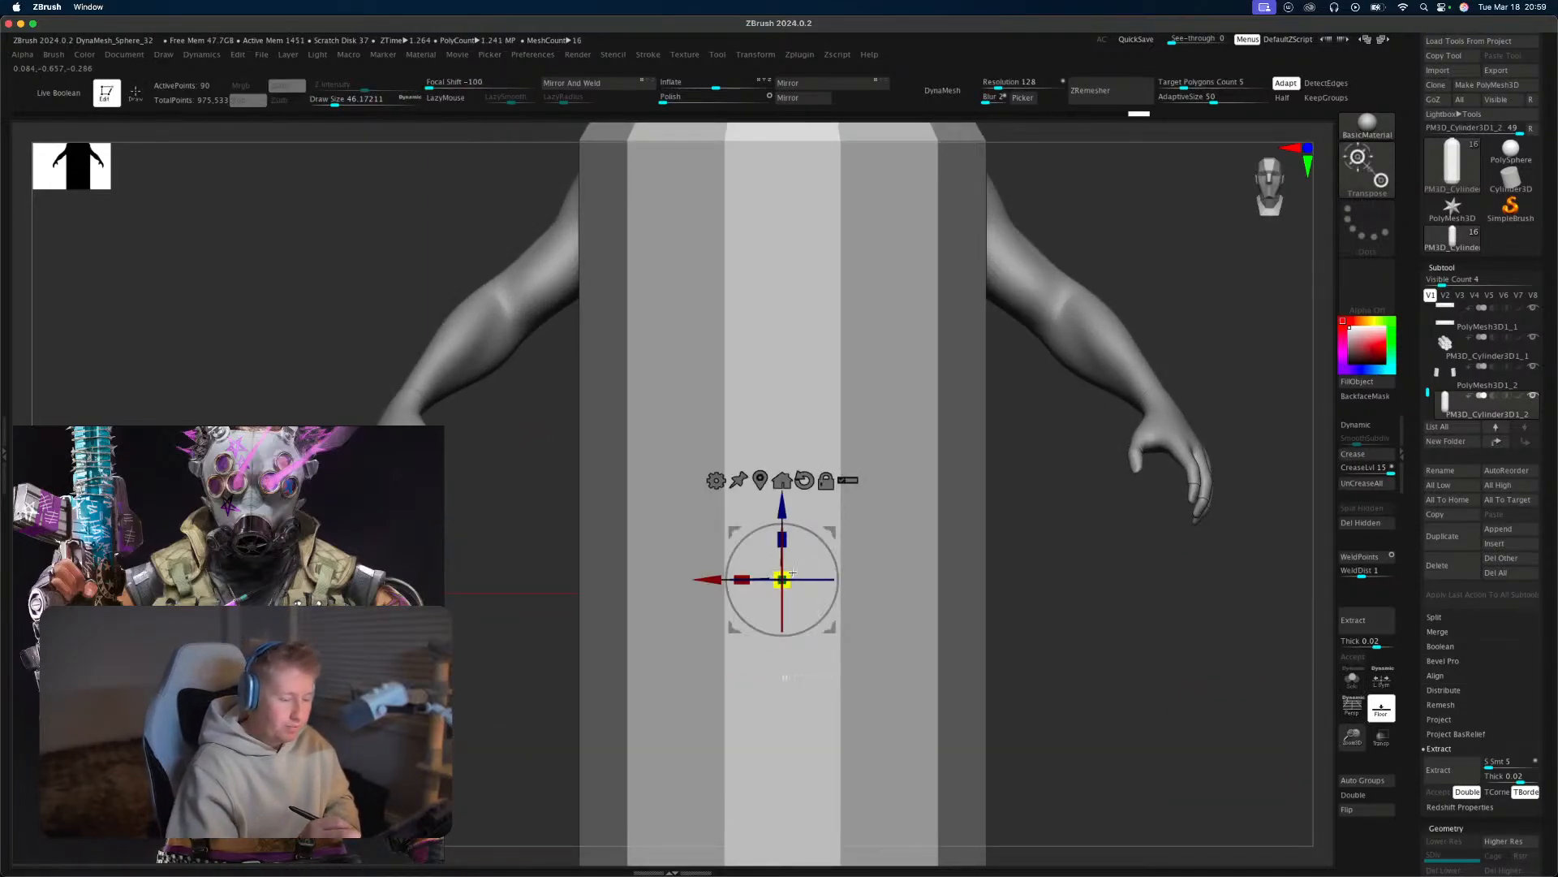
pyautogui.moveTo(782, 580); pyautogui.dragTo(722, 628)
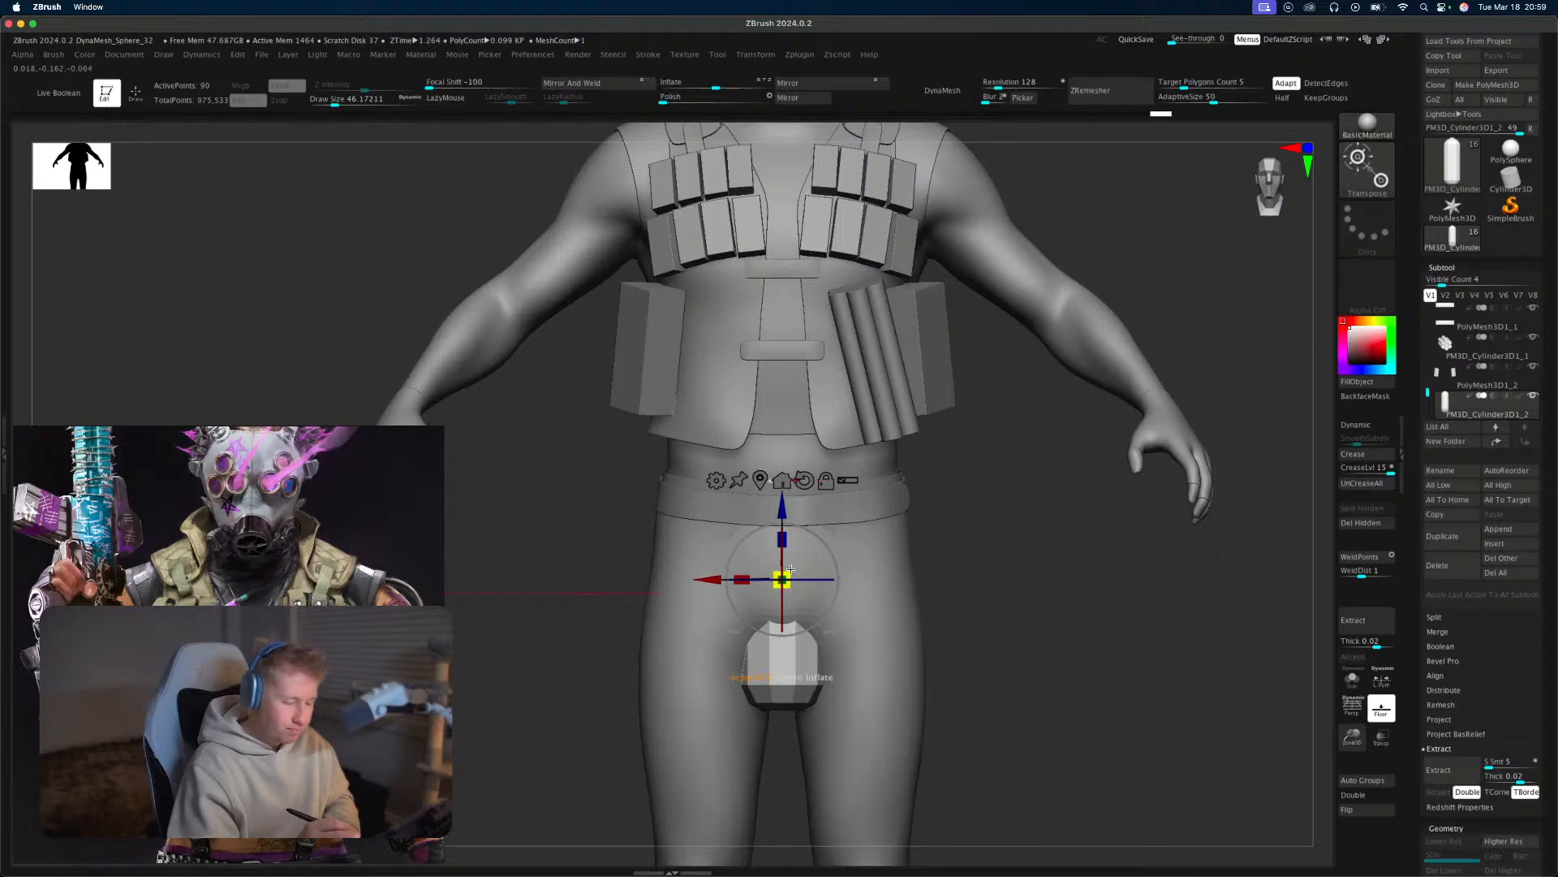
pyautogui.moveTo(788, 574); pyautogui.dragTo(761, 601)
pyautogui.keyDown('shift'); pyautogui.moveTo(1124, 556); pyautogui.dragTo(982, 547); pyautogui.keyUp('shift')
pyautogui.moveTo(857, 582); pyautogui.dragTo(779, 590)
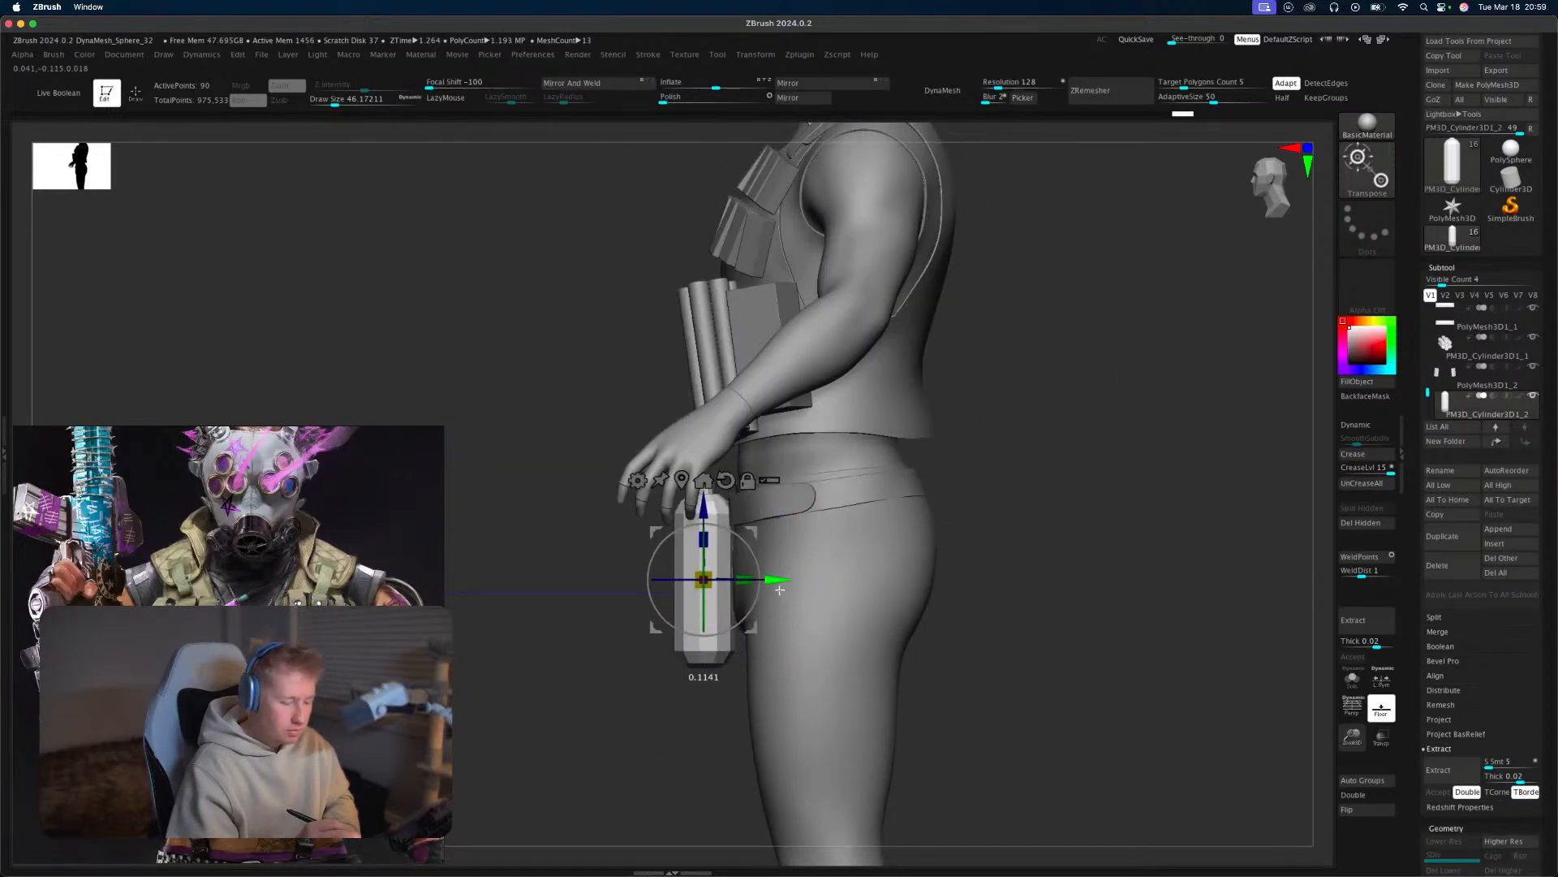
# Move the canister up beside the tubes on the vest and rotate it to follow their tilt.
pyautogui.keyDown('shift'); pyautogui.moveTo(995, 522); pyautogui.dragTo(975, 578); pyautogui.keyUp('shift')
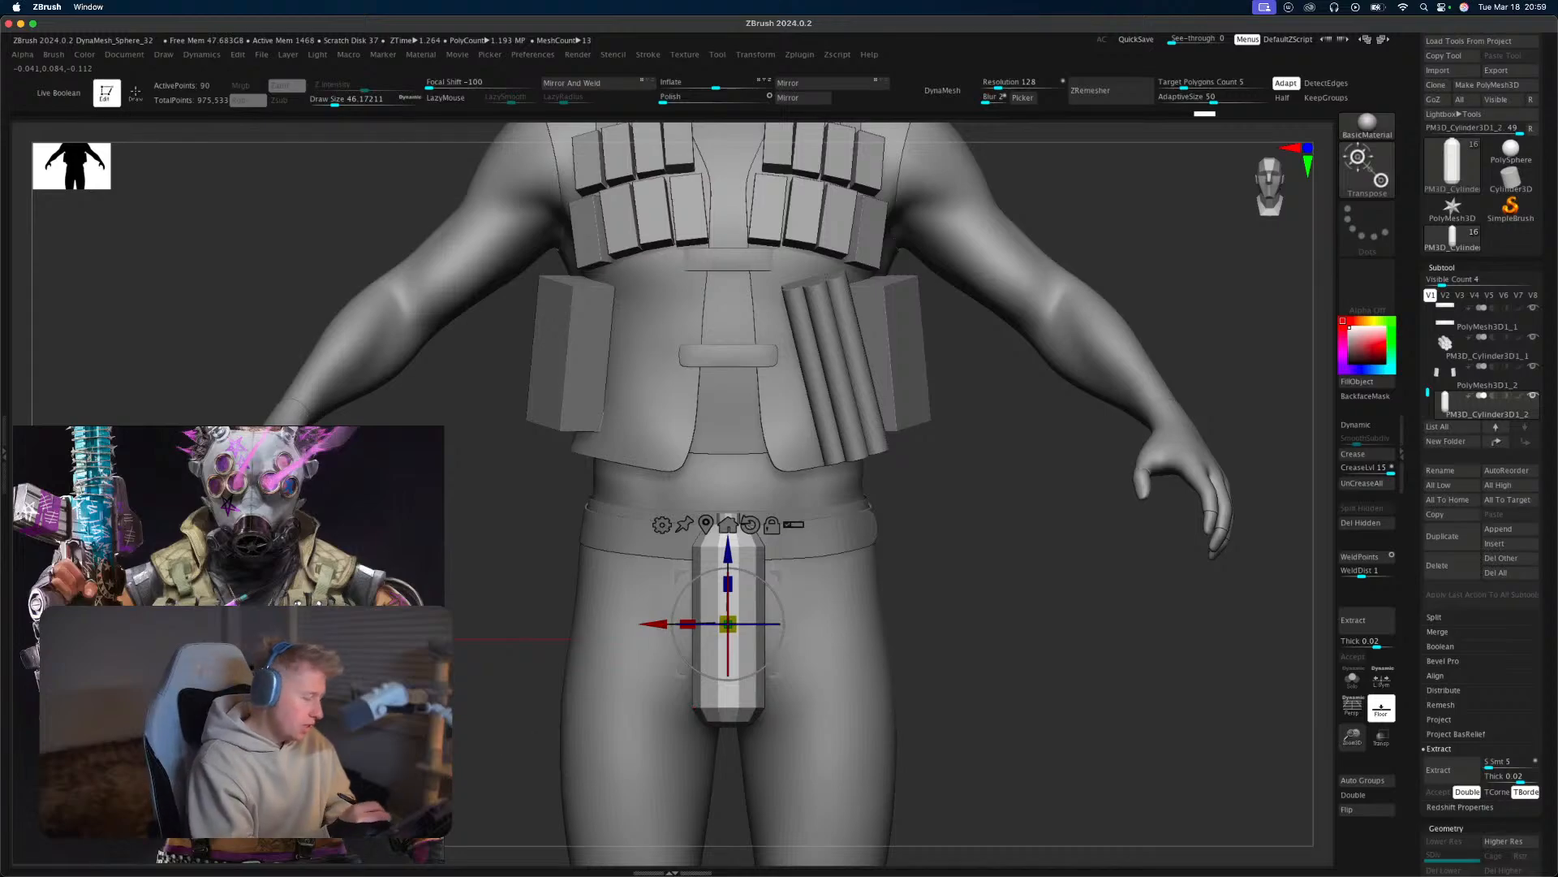
pyautogui.moveTo(785, 642); pyautogui.dragTo(908, 353)
pyautogui.moveTo(949, 442); pyautogui.dragTo(1001, 367)
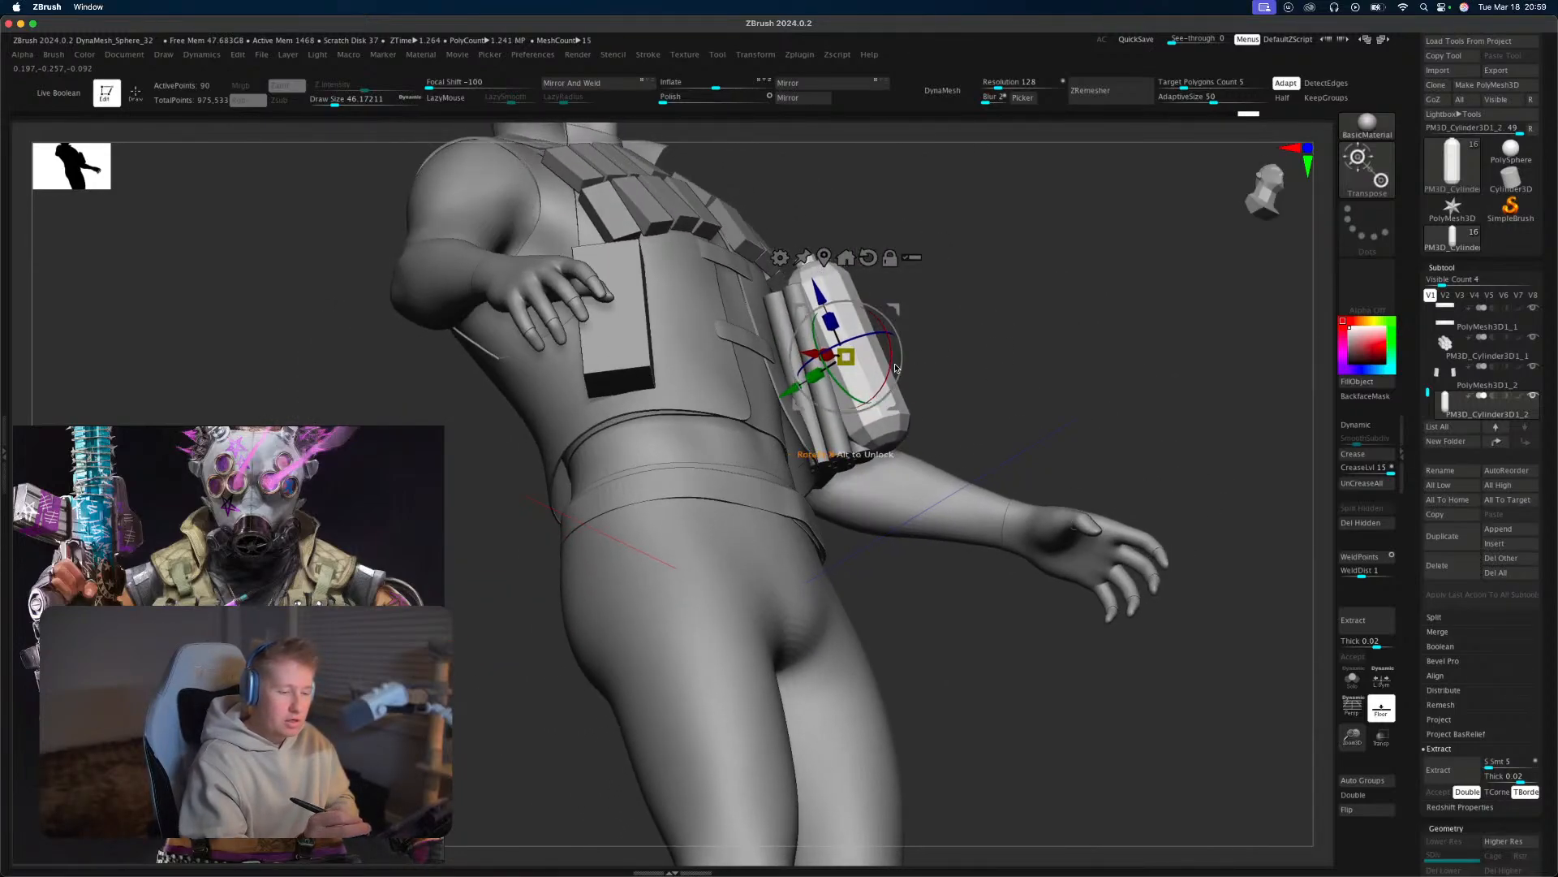
pyautogui.moveTo(896, 368); pyautogui.dragTo(832, 368)
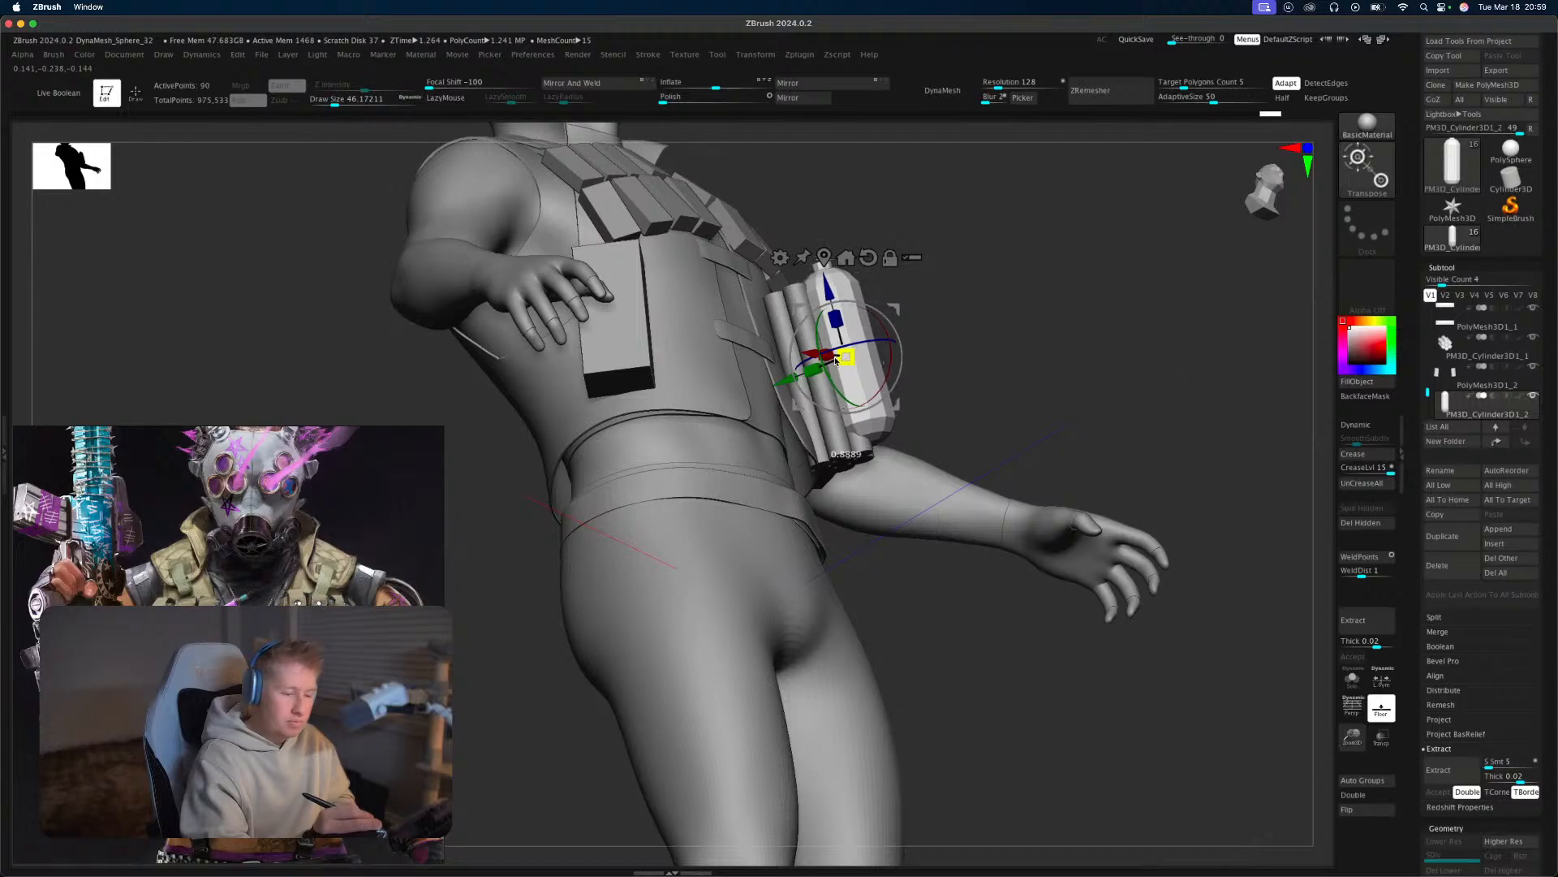
# Fine-tune the canister's position and tilt so it sits against the front of the vest, mirroring the slant of the tubes.
pyautogui.moveTo(1011, 307); pyautogui.dragTo(997, 661)
pyautogui.moveTo(928, 552); pyautogui.dragTo(706, 554)
pyautogui.moveTo(993, 547); pyautogui.dragTo(941, 410)
pyautogui.moveTo(706, 458); pyautogui.dragTo(678, 506)
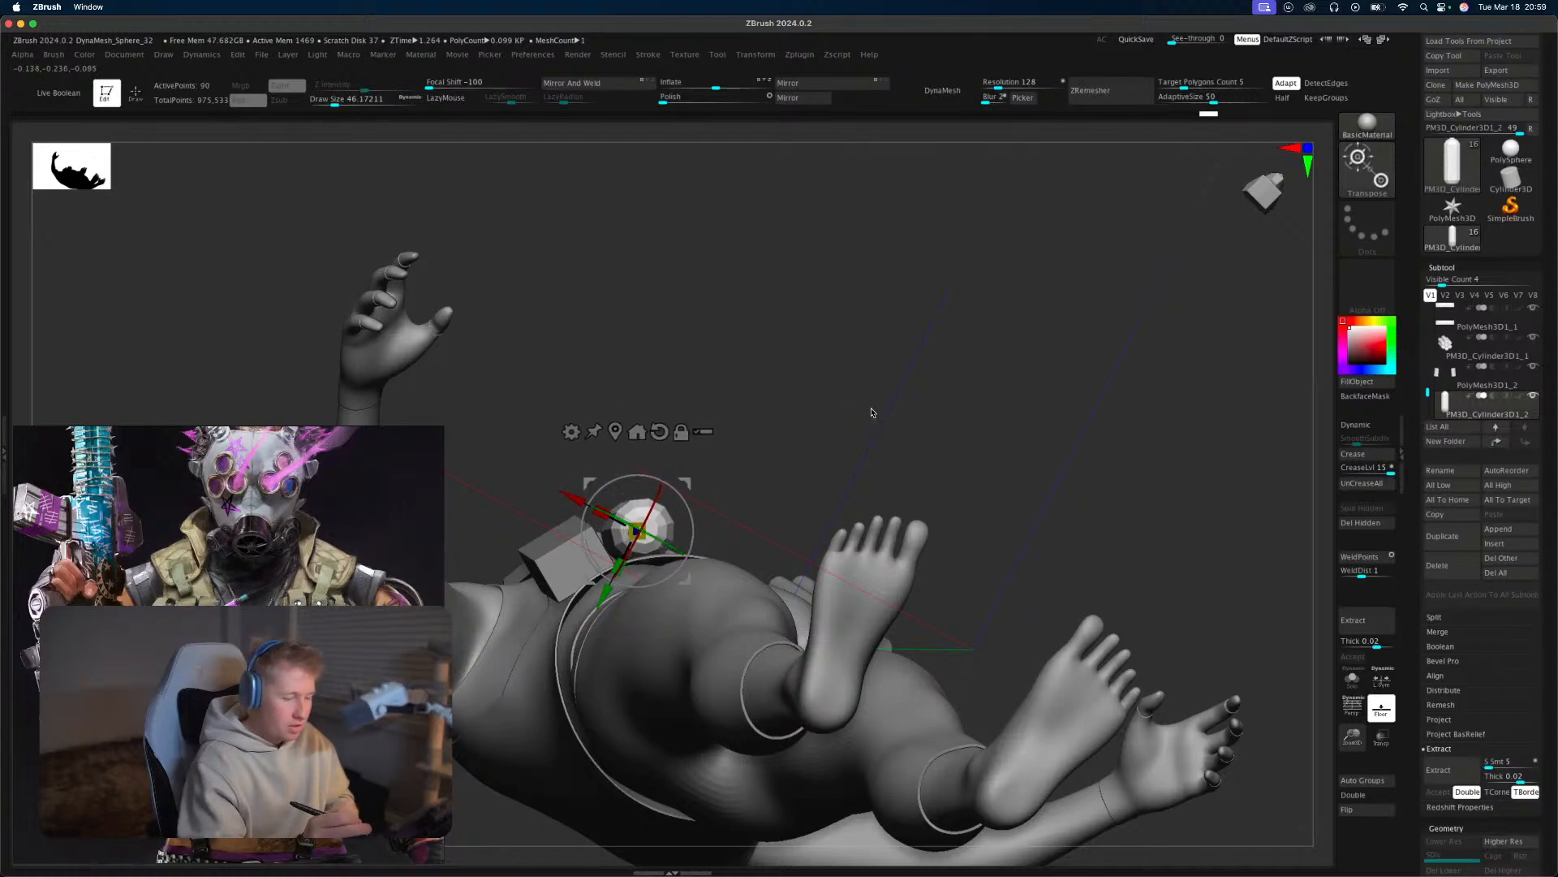
pyautogui.moveTo(872, 412); pyautogui.dragTo(866, 537)
pyautogui.keyDown('shift'); pyautogui.moveTo(1086, 426); pyautogui.dragTo(1170, 422); pyautogui.keyUp('shift')
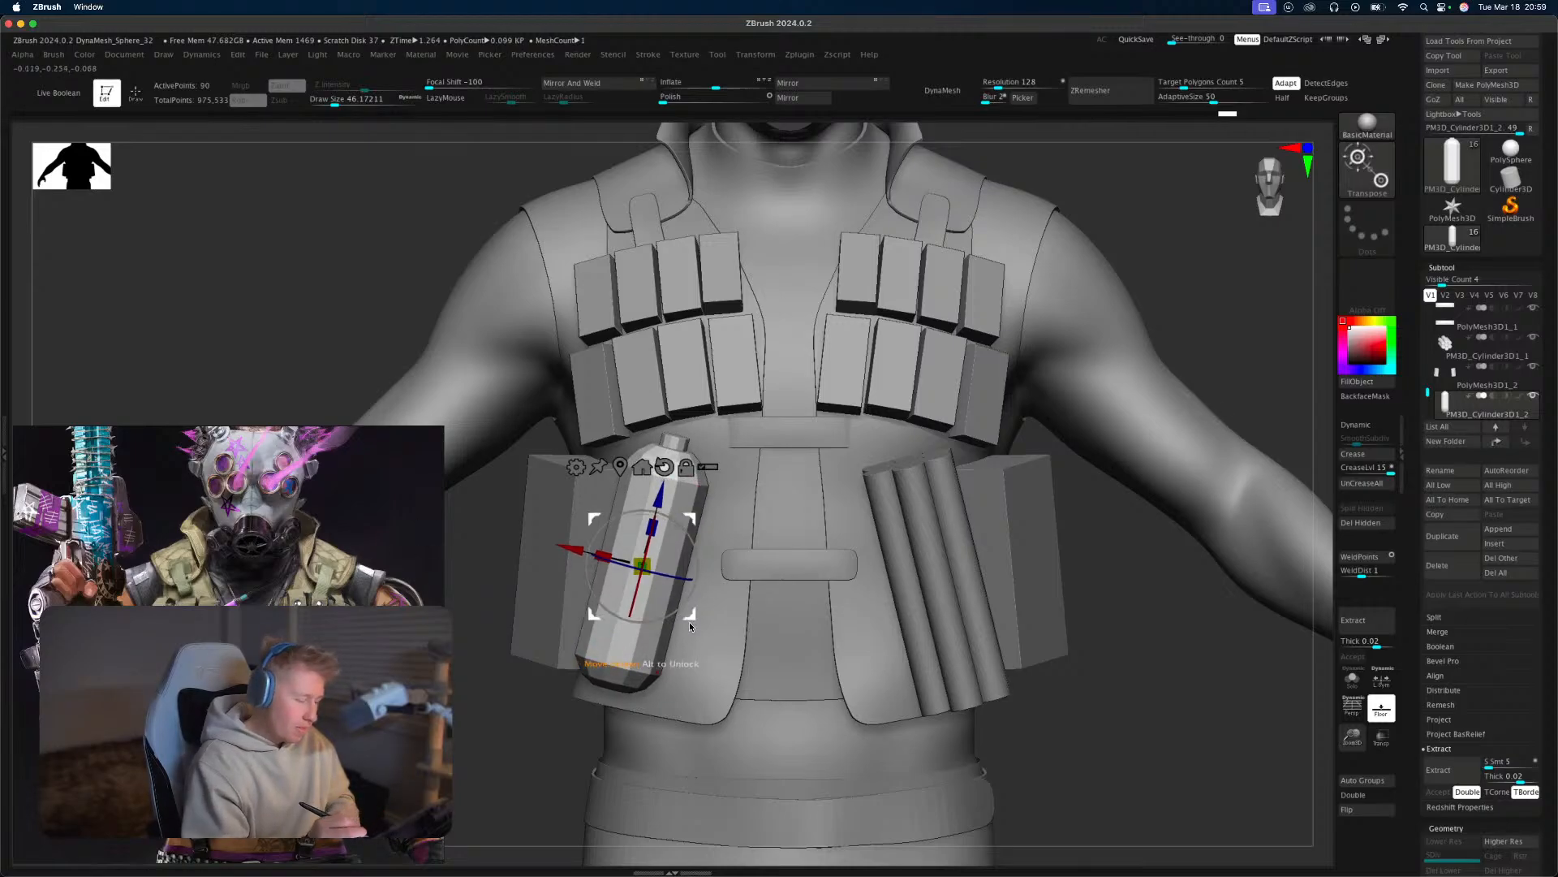
pyautogui.moveTo(690, 625)
pyautogui.mouseDown()
pyautogui.moveTo(714, 487)
pyautogui.moveTo(678, 524)
pyautogui.moveTo(731, 568)
pyautogui.moveTo(1028, 751)
pyautogui.moveTo(1038, 560)
pyautogui.moveTo(1058, 642)
pyautogui.mouseUp()
pyautogui.press('q')
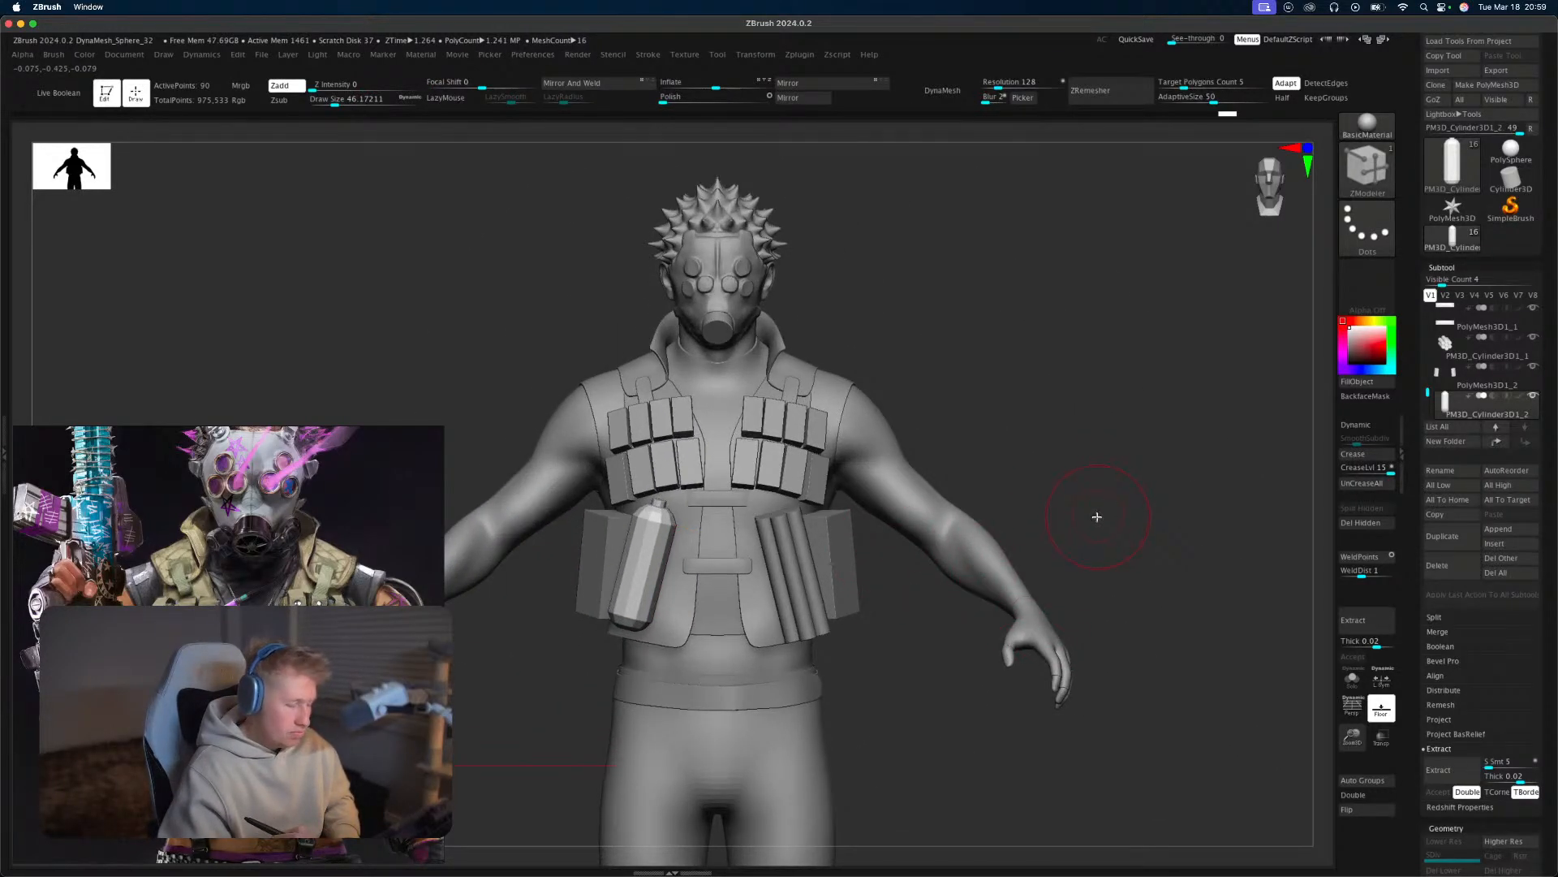
pyautogui.moveTo(1098, 544)
pyautogui.keyDown('alt'); pyautogui.mouseDown()
pyautogui.moveTo(1088, 498)
pyautogui.moveTo(1127, 619)
pyautogui.mouseUp(); pyautogui.keyUp('alt')
pyautogui.press('w')
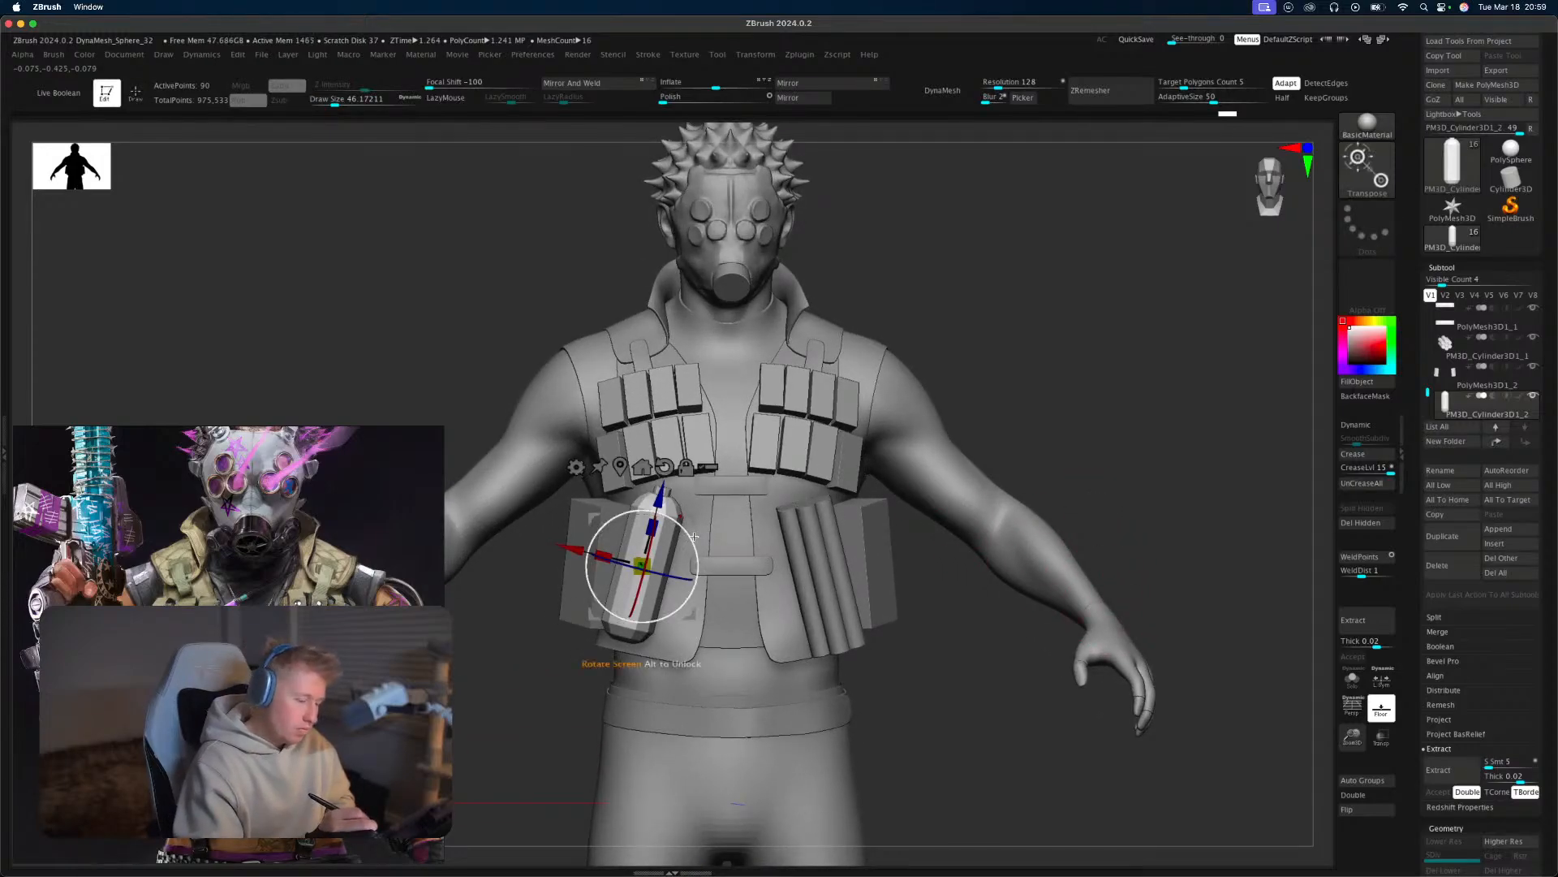
pyautogui.press('q')
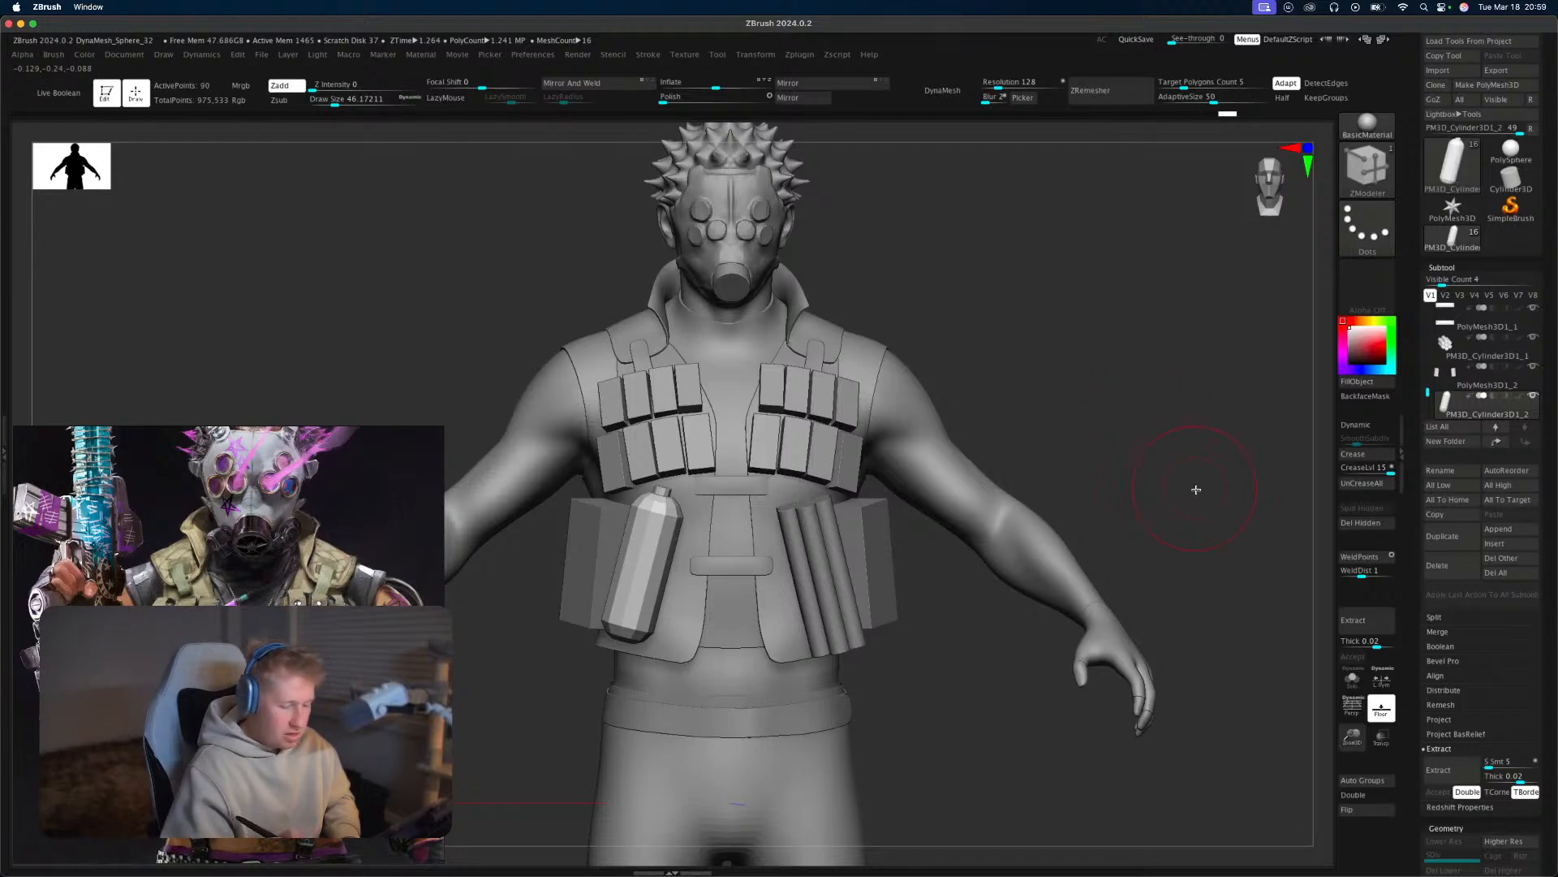
# Make the tubes subtool active, then rotate and move the tubes slightly to follow the vest's surface.
pyautogui.moveTo(1196, 490)
pyautogui.mouseDown()
pyautogui.moveTo(1168, 477)
pyautogui.moveTo(1186, 479)
pyautogui.mouseUp()
pyautogui.keyDown('alt'); pyautogui.click(836, 563); pyautogui.keyUp('alt')
pyautogui.press('w')
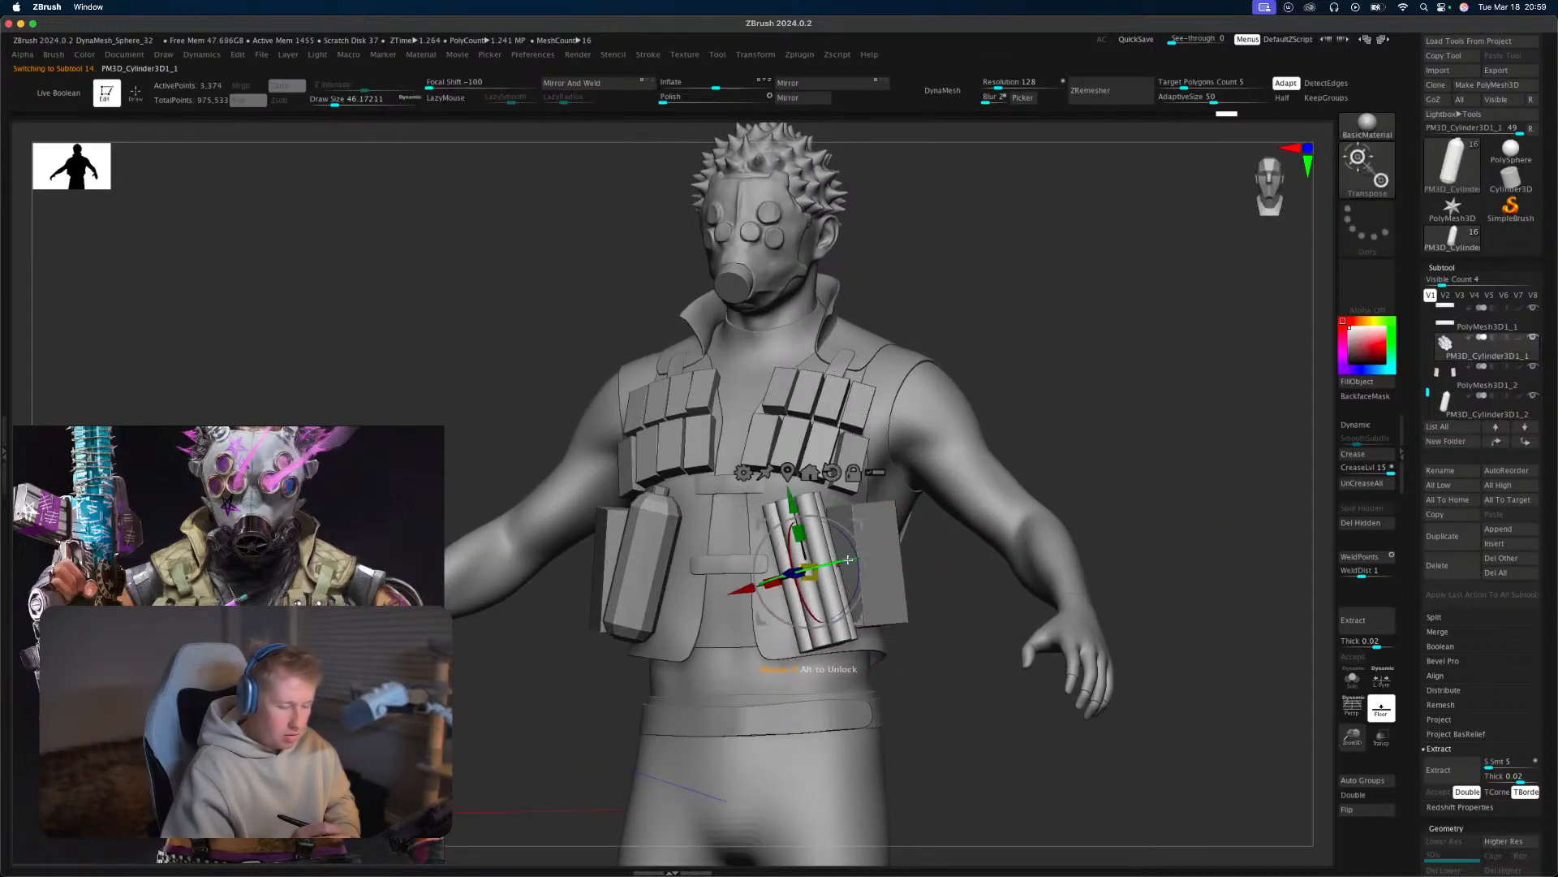
pyautogui.moveTo(858, 524); pyautogui.dragTo(861, 521)
pyautogui.moveTo(1164, 456); pyautogui.dragTo(1112, 410)
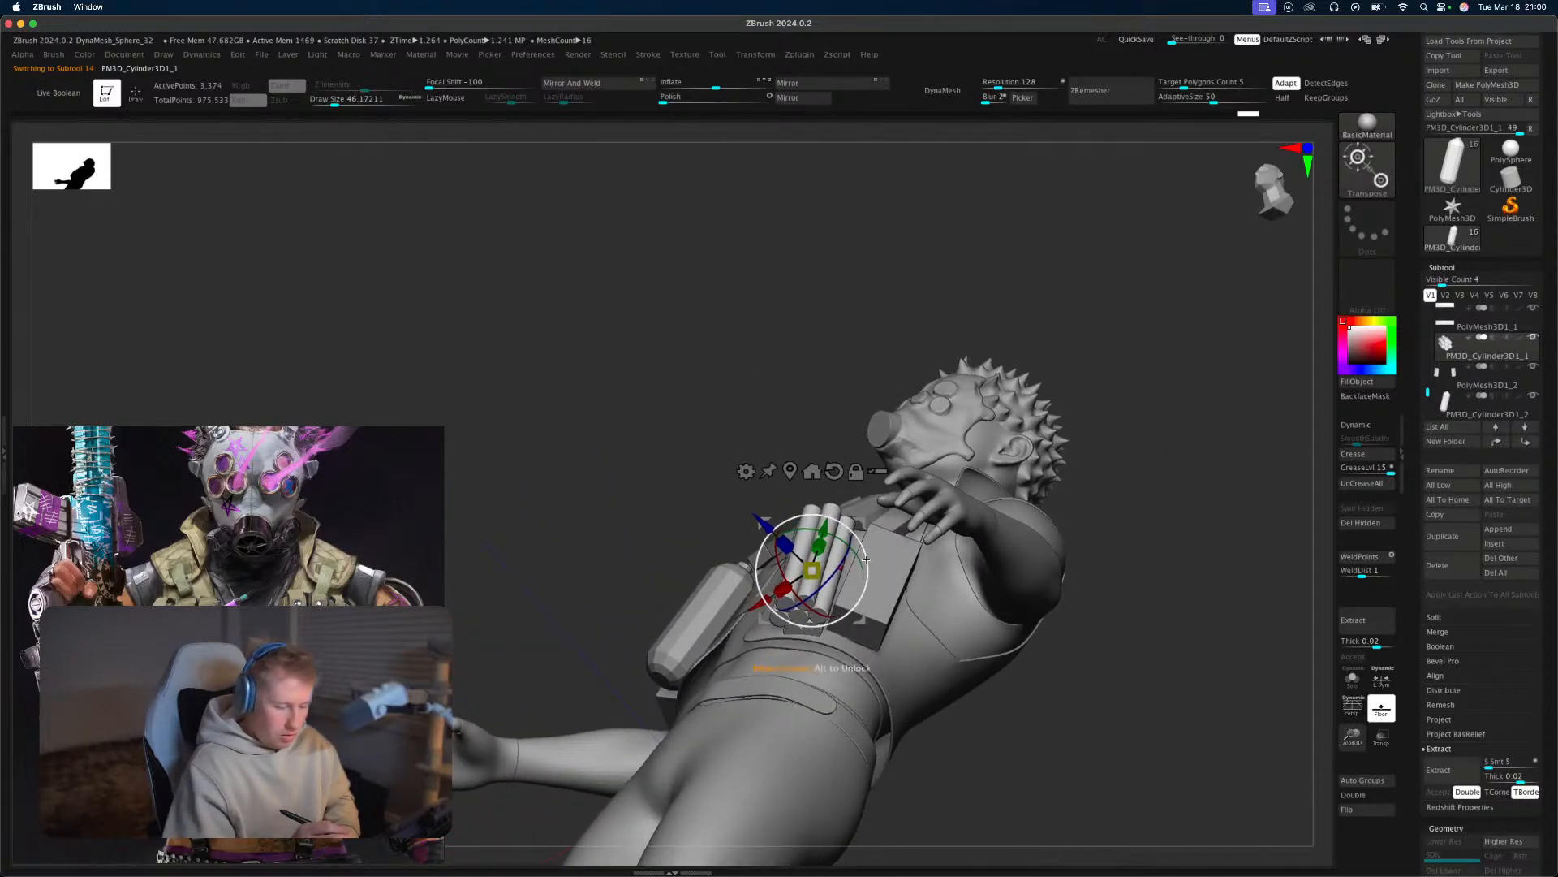
pyautogui.moveTo(866, 560); pyautogui.dragTo(866, 567)
pyautogui.moveTo(765, 524); pyautogui.dragTo(769, 528)
pyautogui.press('q')
pyautogui.moveTo(1158, 435)
pyautogui.keyDown('shift'); pyautogui.mouseDown()
pyautogui.moveTo(1170, 532)
pyautogui.moveTo(1137, 519)
pyautogui.moveTo(1132, 551)
pyautogui.mouseUp(); pyautogui.keyUp('shift')
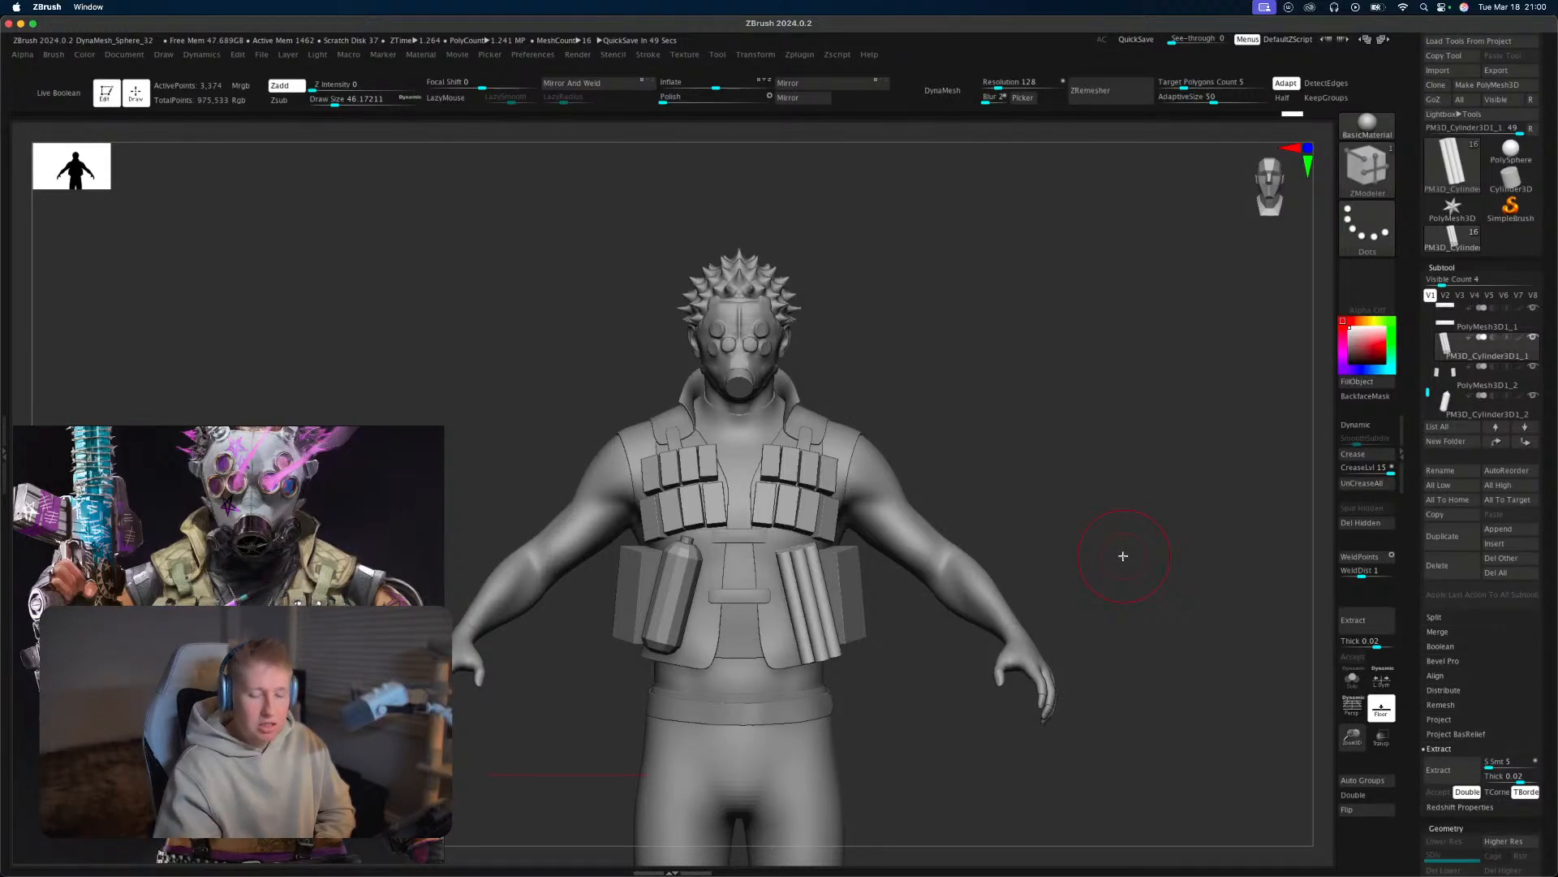
# Append a PolySphere as a new subtool, make it active and isolate it with Solo.
pyautogui.click(1510, 532)
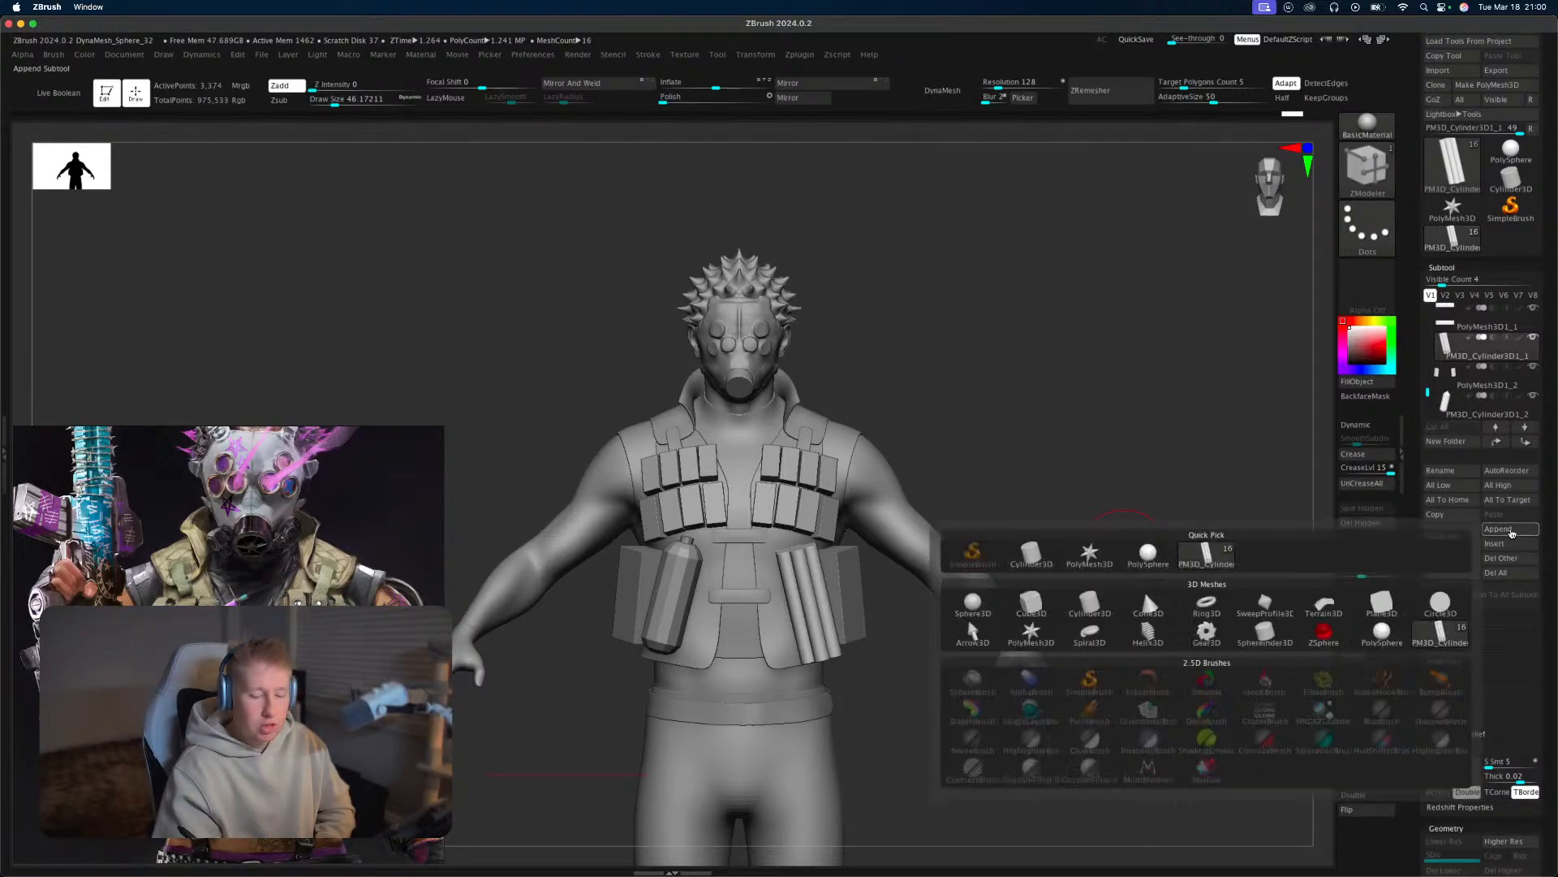
pyautogui.click(1148, 558)
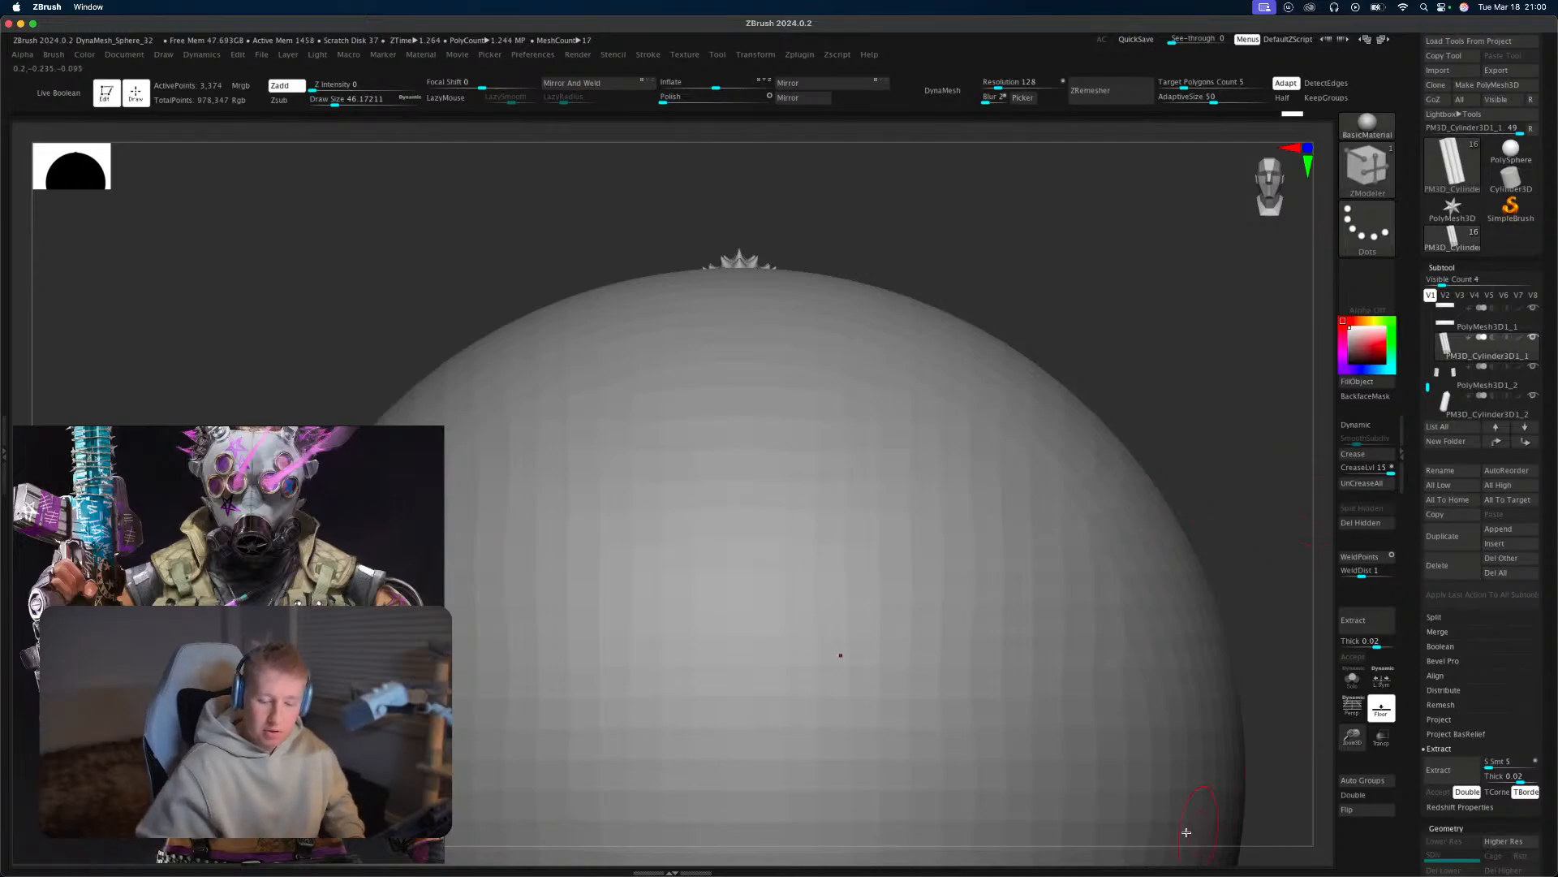
pyautogui.keyDown('alt'); pyautogui.click(1186, 831); pyautogui.keyUp('alt')
pyautogui.click(1355, 688)
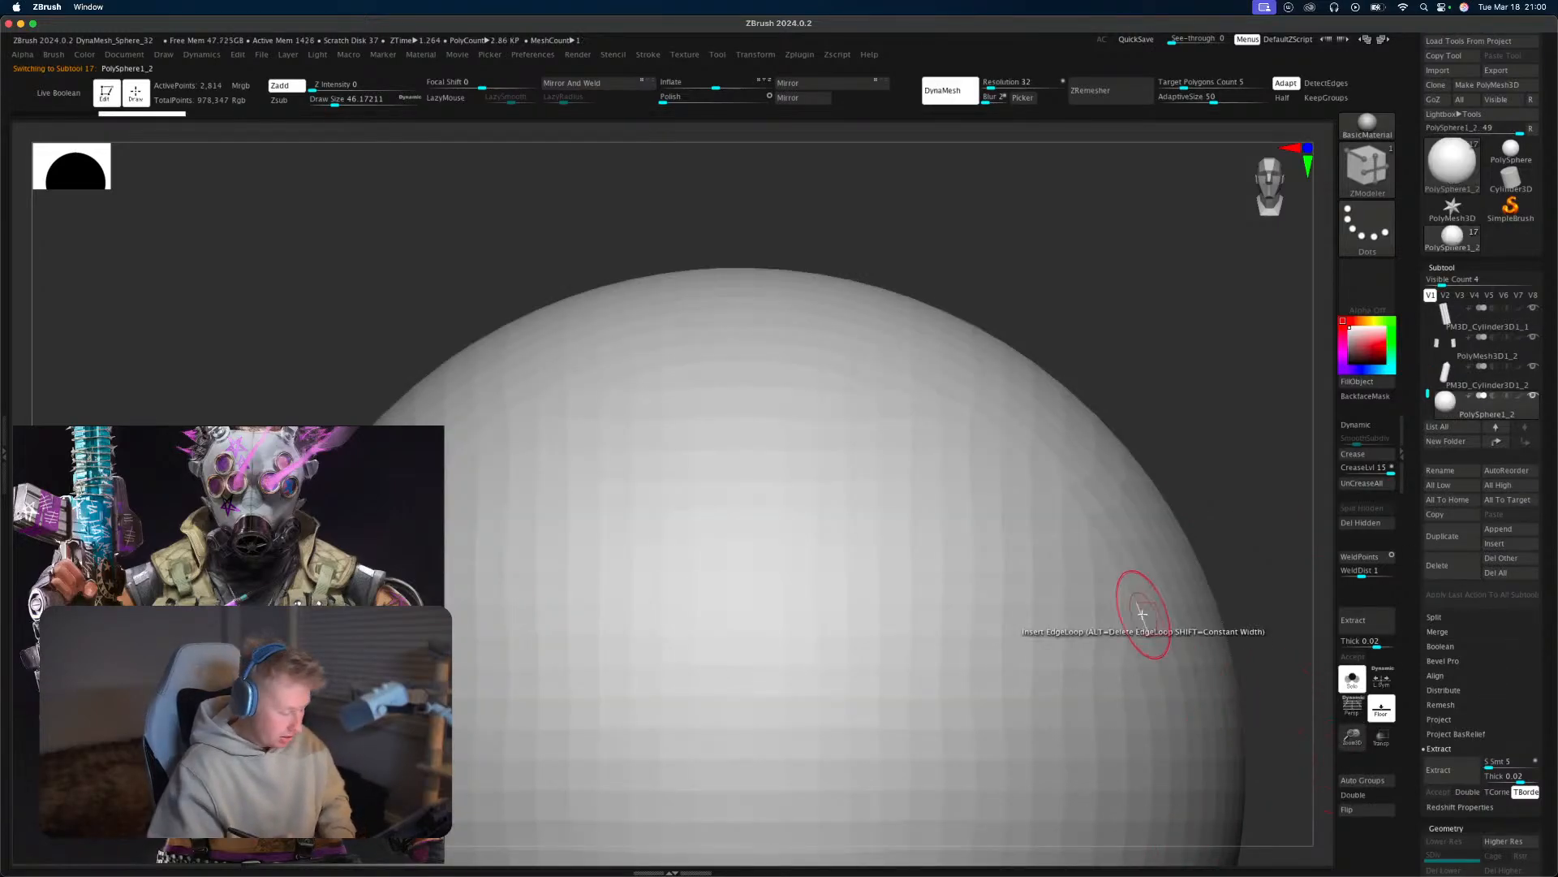
# Inspect the sphere's wireframe with PolyFrame and remesh the sphere with DynaMesh at resolution 32.
pyautogui.hotkey('shift', 'f')
pyautogui.keyDown('alt'); pyautogui.moveTo(1201, 570); pyautogui.dragTo(1181, 382); pyautogui.keyUp('alt')
pyautogui.keyDown('alt'); pyautogui.moveTo(1135, 626); pyautogui.dragTo(1077, 471); pyautogui.keyUp('alt')
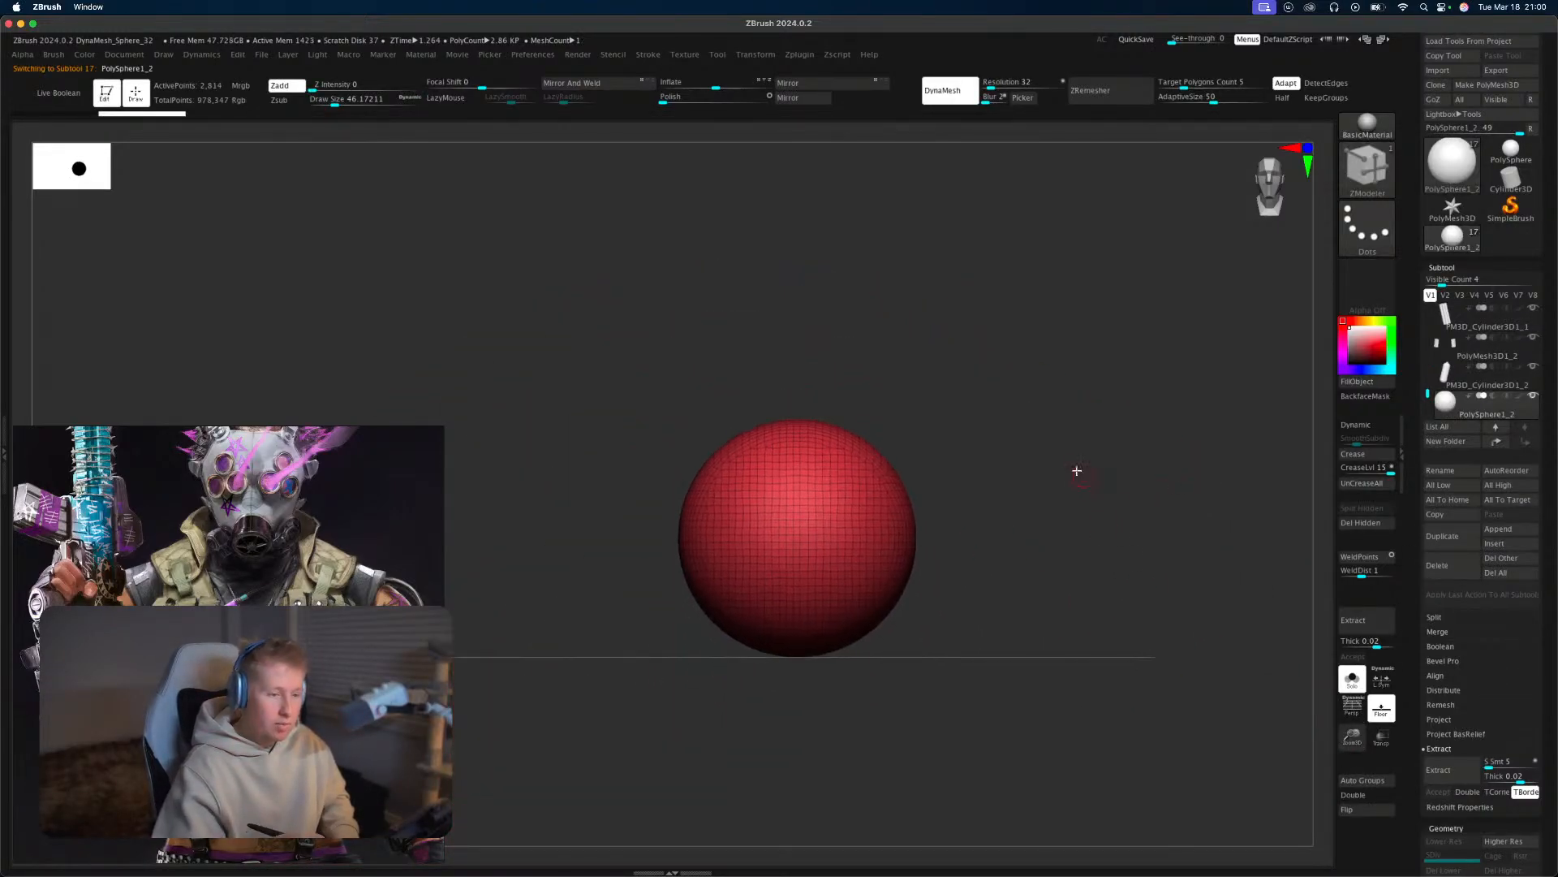
pyautogui.press('ctrl')
pyautogui.press('ctrl')
pyautogui.press('ctrl')
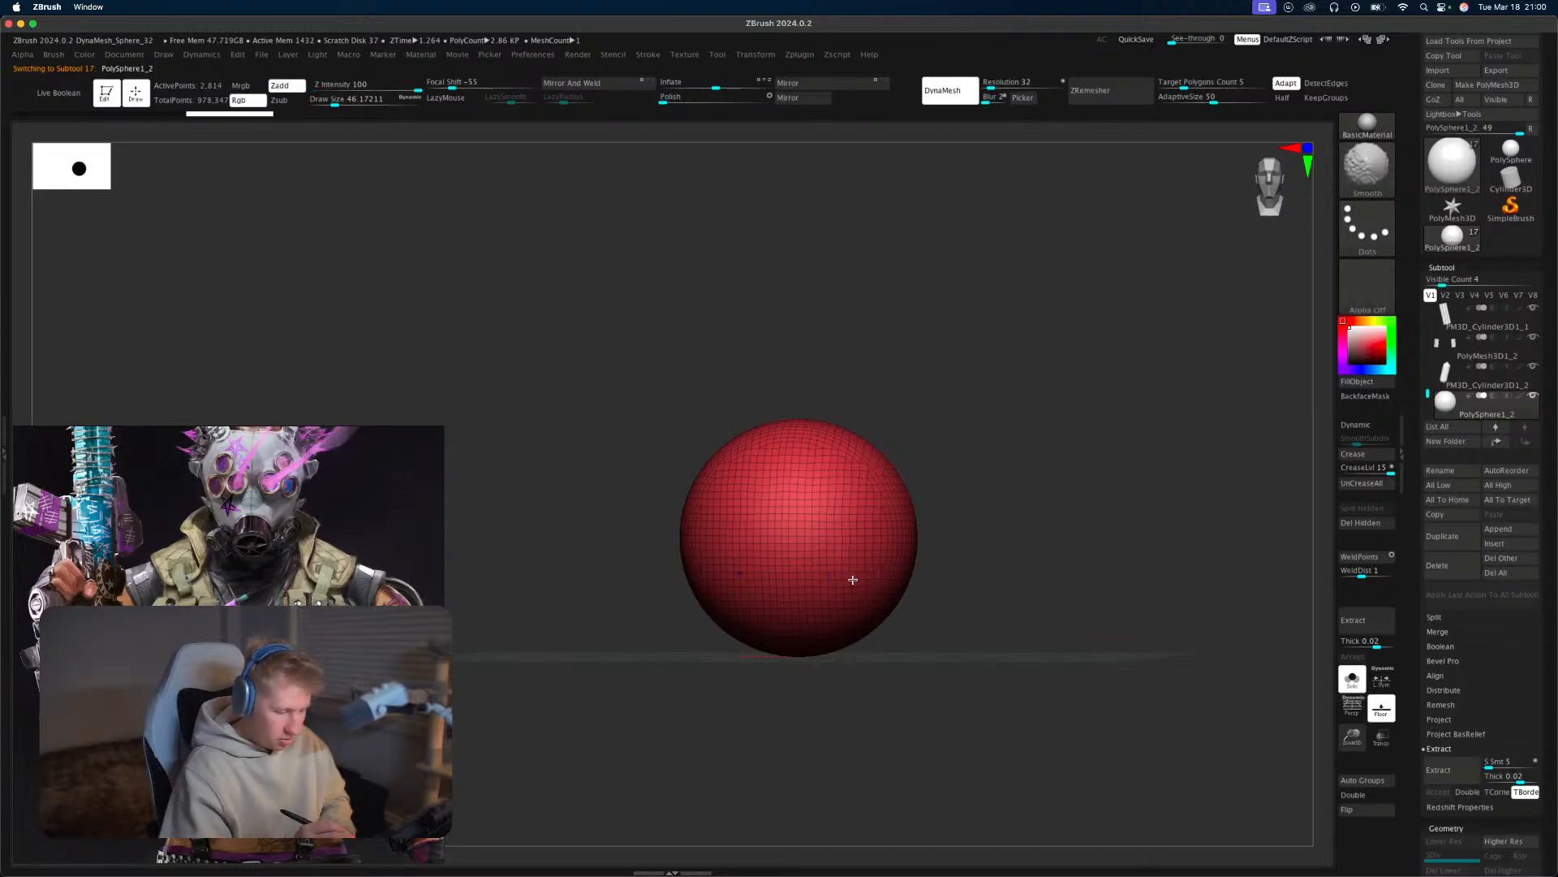
pyautogui.keyDown('ctrl'); pyautogui.moveTo(1048, 547); pyautogui.dragTo(1052, 554); pyautogui.keyUp('ctrl')
pyautogui.moveTo(1052, 554)
pyautogui.mouseDown()
pyautogui.moveTo(1009, 574)
pyautogui.moveTo(1071, 563)
pyautogui.mouseUp()
pyautogui.hotkey('shift', 'f')
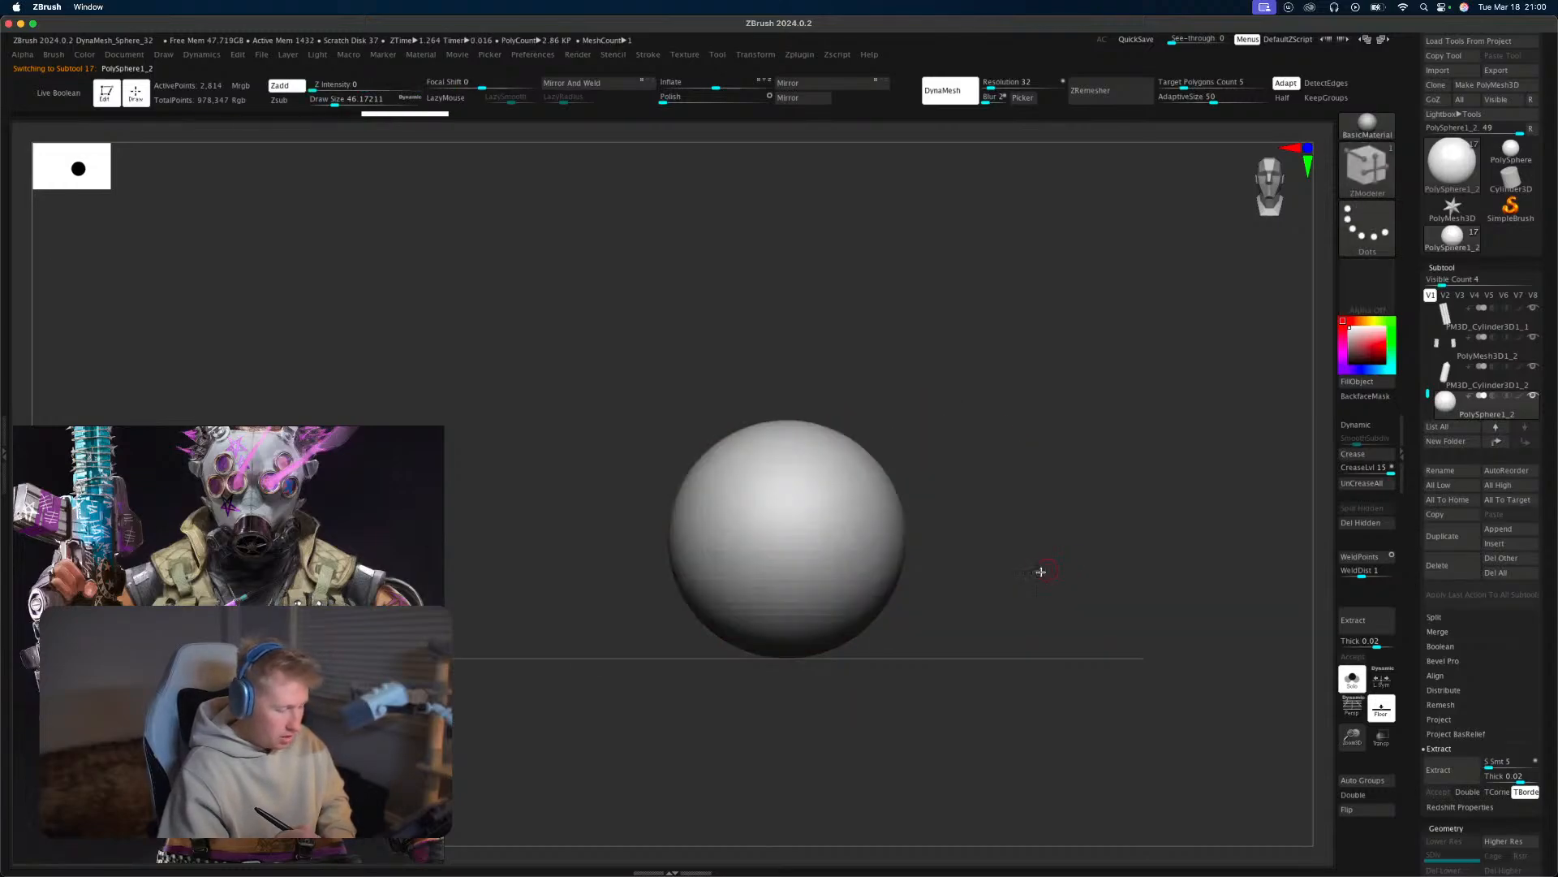
# Push in the sides of the sphere symmetrically with the Move brush at a draw size of about 724.
pyautogui.press('s')
pyautogui.moveTo(934, 573)
pyautogui.mouseDown()
pyautogui.moveTo(968, 575)
pyautogui.moveTo(900, 573)
pyautogui.moveTo(893, 559)
pyautogui.moveTo(914, 558)
pyautogui.moveTo(884, 505)
pyautogui.mouseUp()
pyautogui.press('b')
pyautogui.press('m')
pyautogui.press('v')
pyautogui.press('s')
pyautogui.press('s')
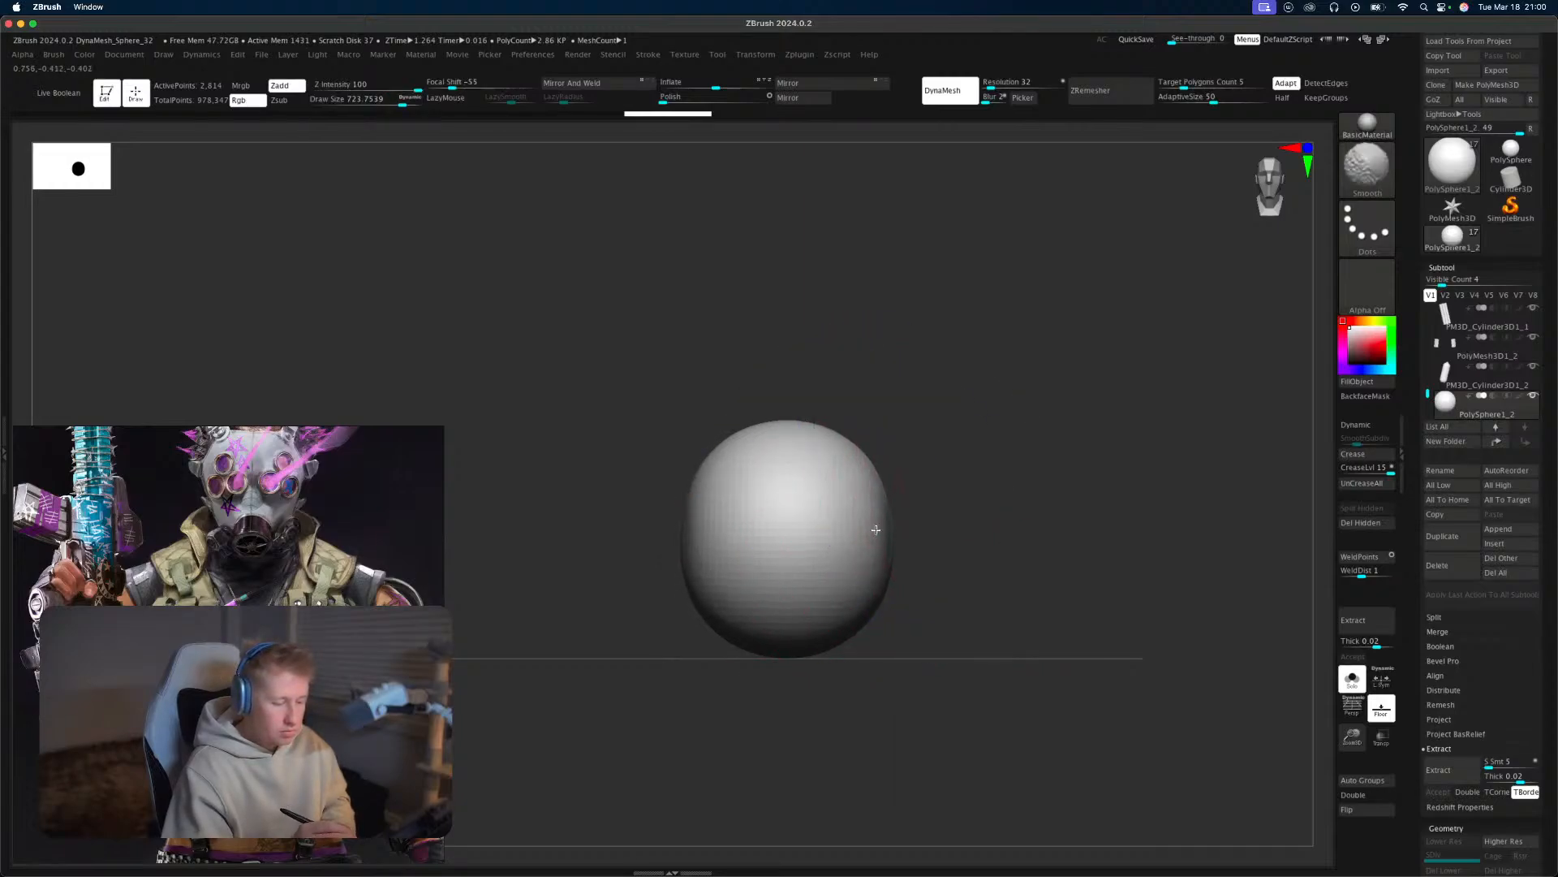
# Reshape the narrowed sphere from the front and side into an upright egg form with the Move brush.
pyautogui.keyDown('shift'); pyautogui.moveTo(877, 529); pyautogui.dragTo(971, 504, button='right'); pyautogui.keyUp('shift')
pyautogui.moveTo(1021, 505); pyautogui.dragTo(984, 452)
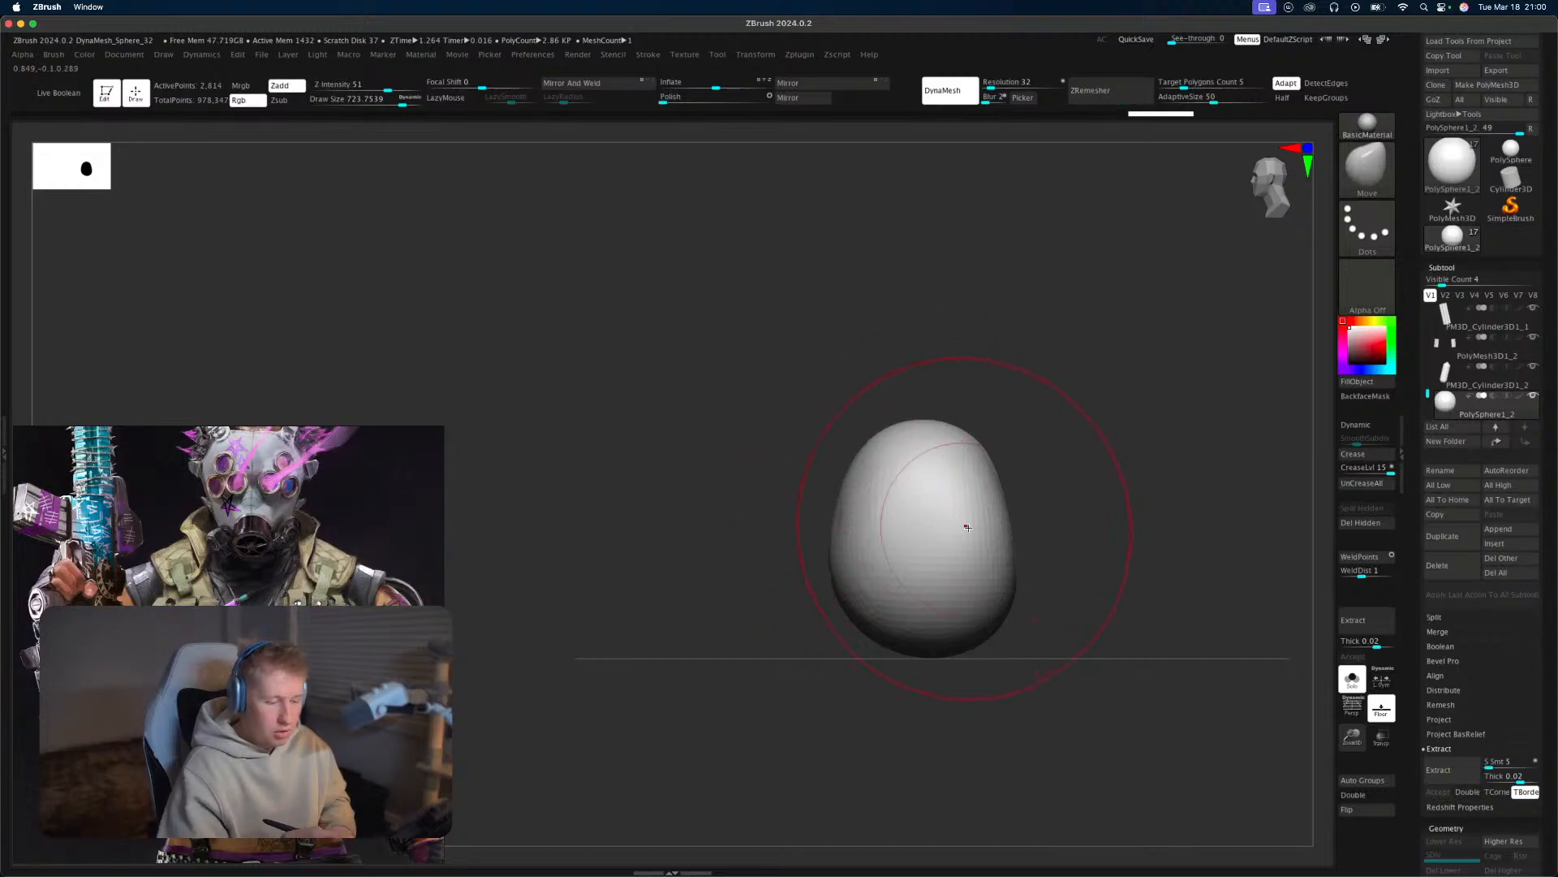
pyautogui.keyDown('shift'); pyautogui.moveTo(877, 643); pyautogui.dragTo(1100, 549, button='right'); pyautogui.keyUp('shift')
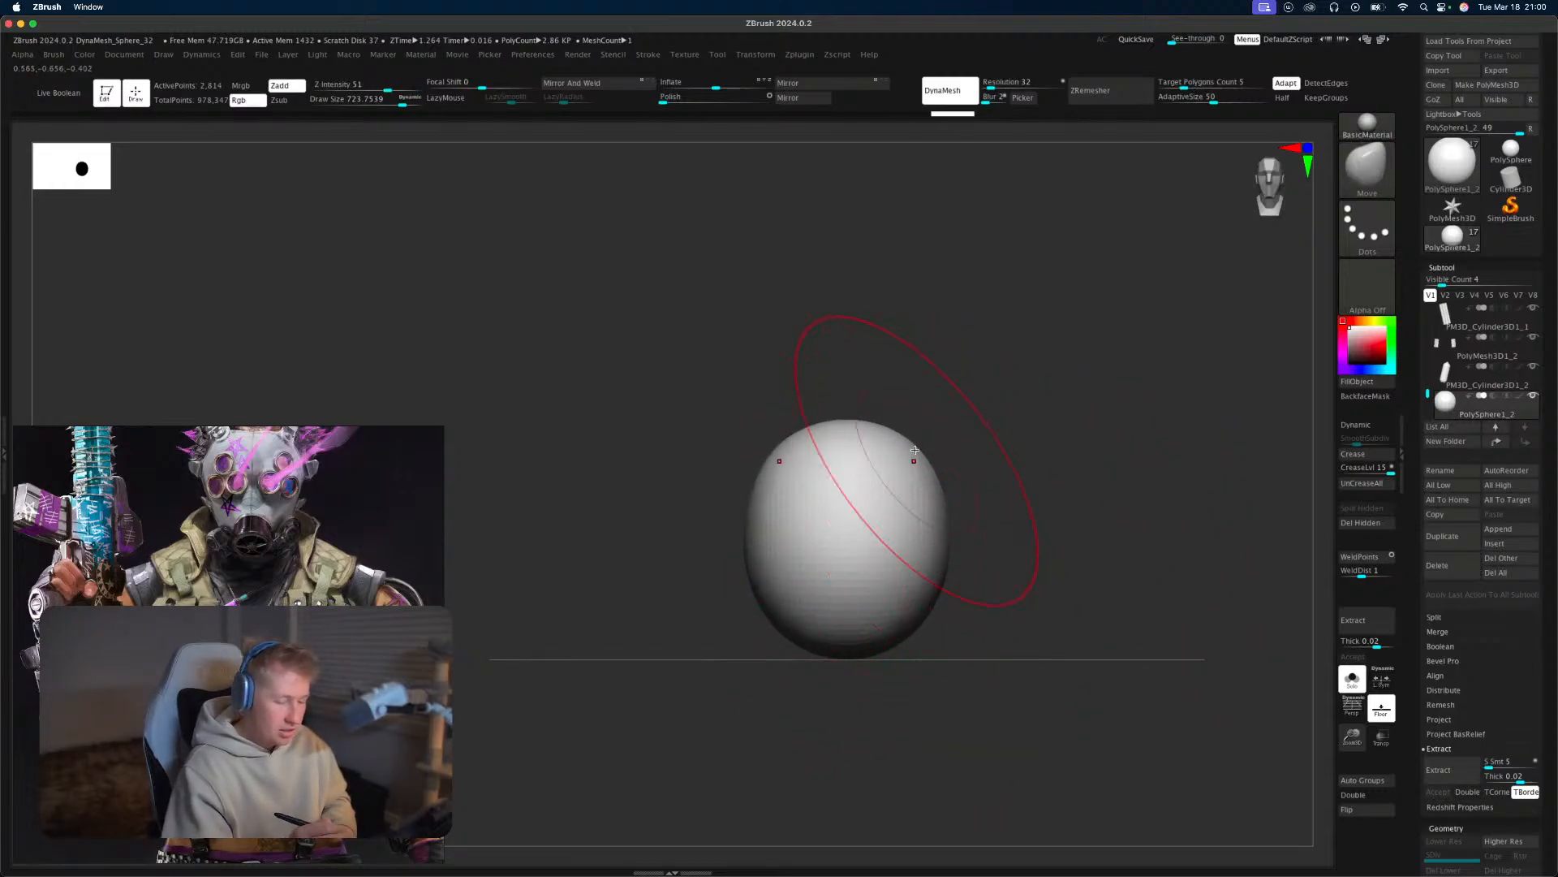
pyautogui.moveTo(967, 472); pyautogui.dragTo(895, 476, button='right')
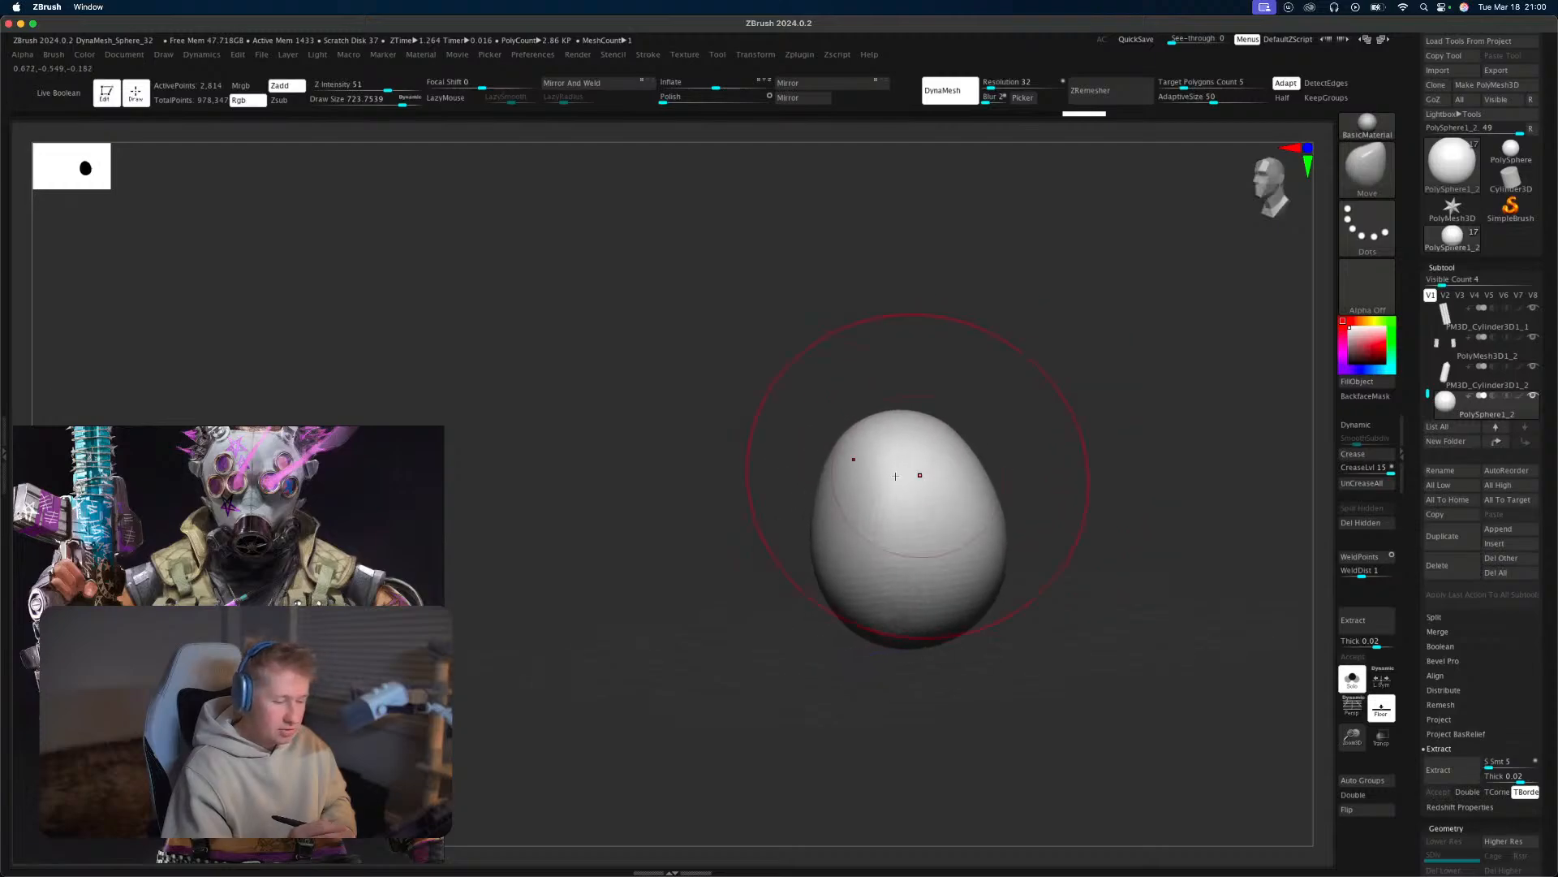
pyautogui.keyDown('shift'); pyautogui.moveTo(983, 452); pyautogui.dragTo(1006, 435, button='right'); pyautogui.keyUp('shift')
pyautogui.moveTo(991, 563); pyautogui.dragTo(1017, 493, button='right')
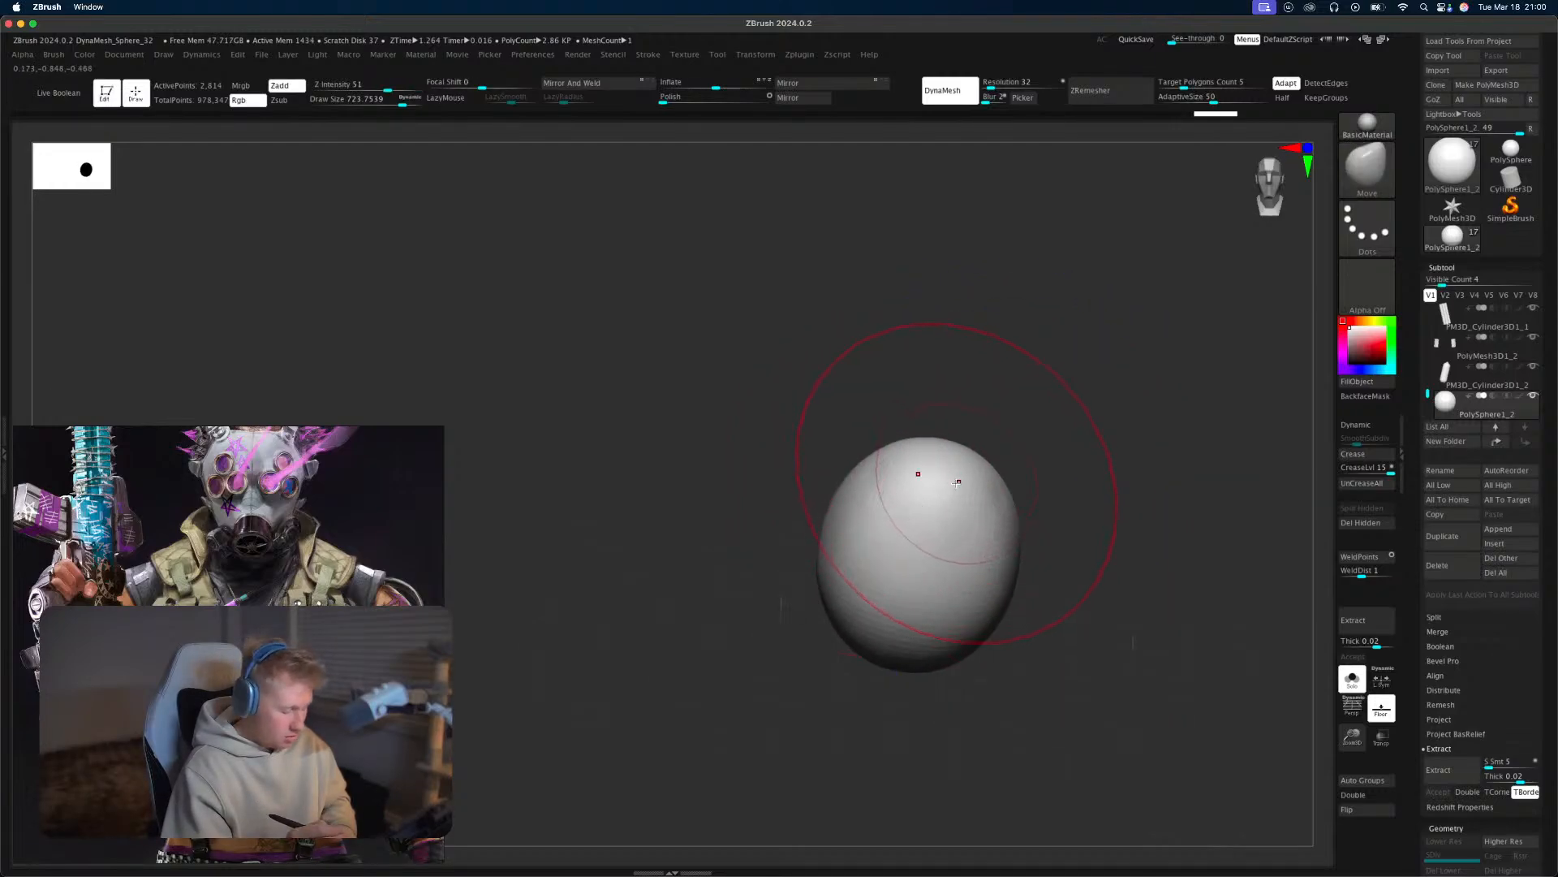
# Mask the top of the egg, invert the mask, pull that area up into a neck and clear the mask.
pyautogui.keyDown('ctrl'); pyautogui.moveTo(929, 455); pyautogui.dragTo(948, 465); pyautogui.keyUp('ctrl')
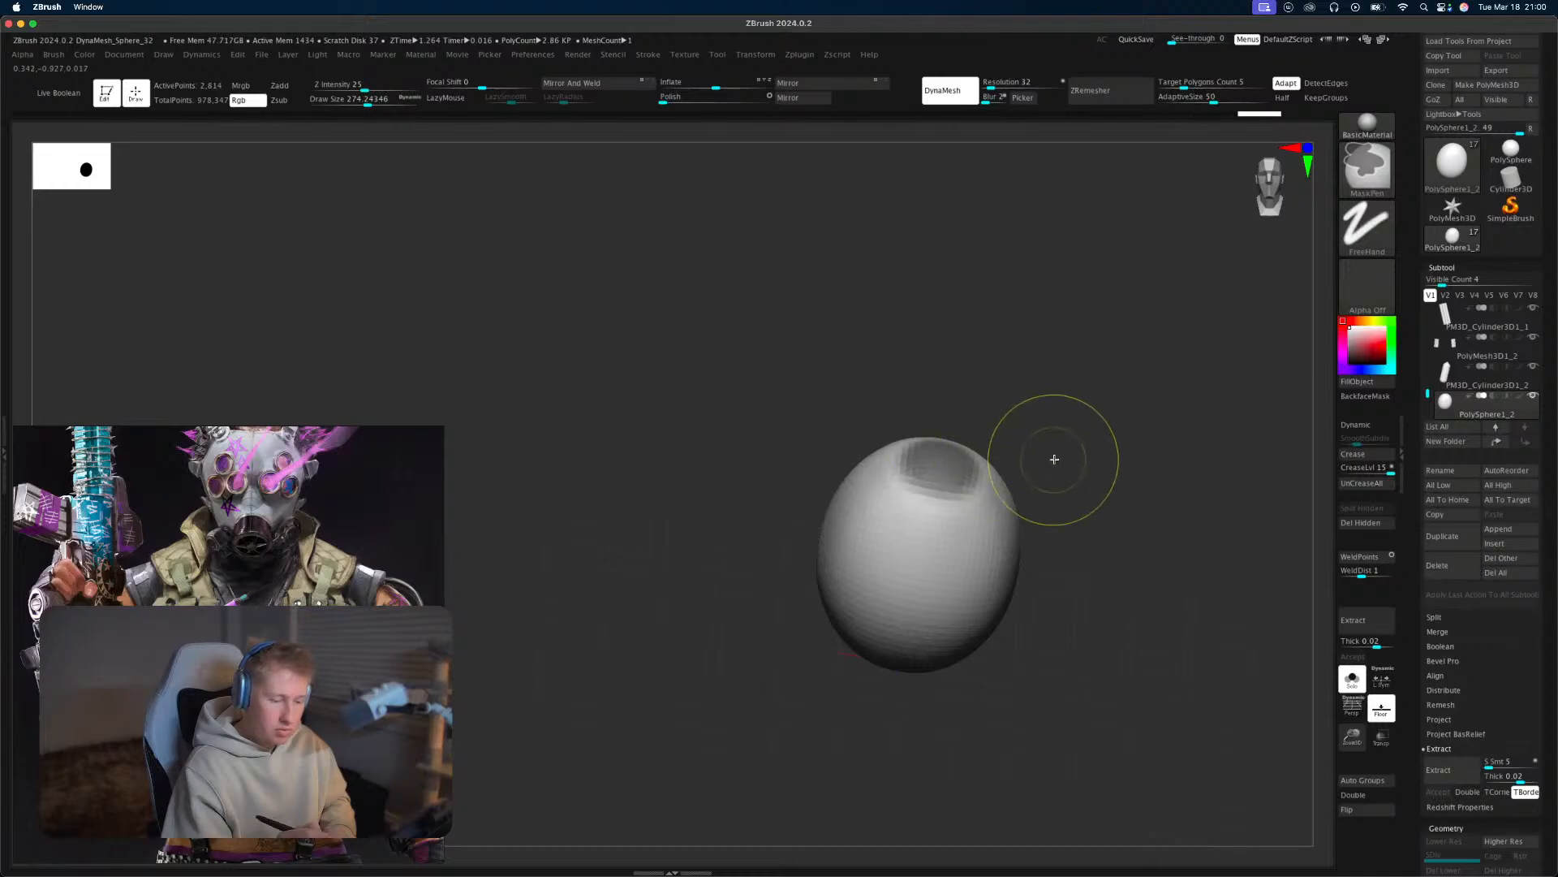
pyautogui.keyDown('shift'); pyautogui.moveTo(1055, 459); pyautogui.dragTo(1071, 452, button='right'); pyautogui.keyUp('shift')
pyautogui.press('w')
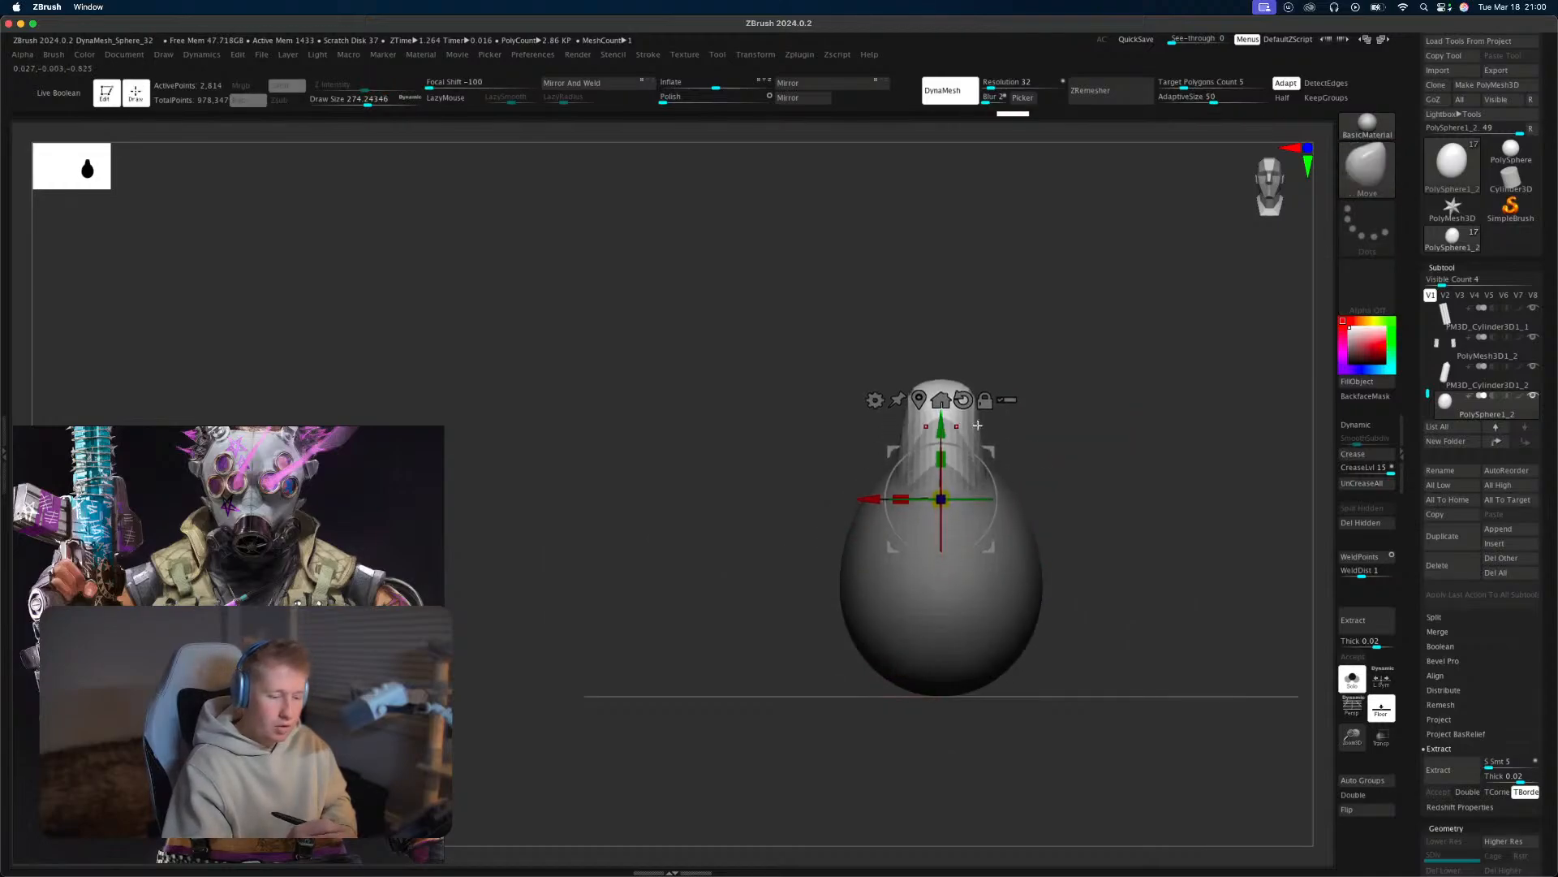
pyautogui.press('q')
pyautogui.keyDown('ctrl'); pyautogui.moveTo(1105, 471); pyautogui.dragTo(1119, 504); pyautogui.keyUp('ctrl')
# Flare the top of the neck outward into wide, uneven flaps with the Move brush and remesh with DynaMesh.
pyautogui.press('b')
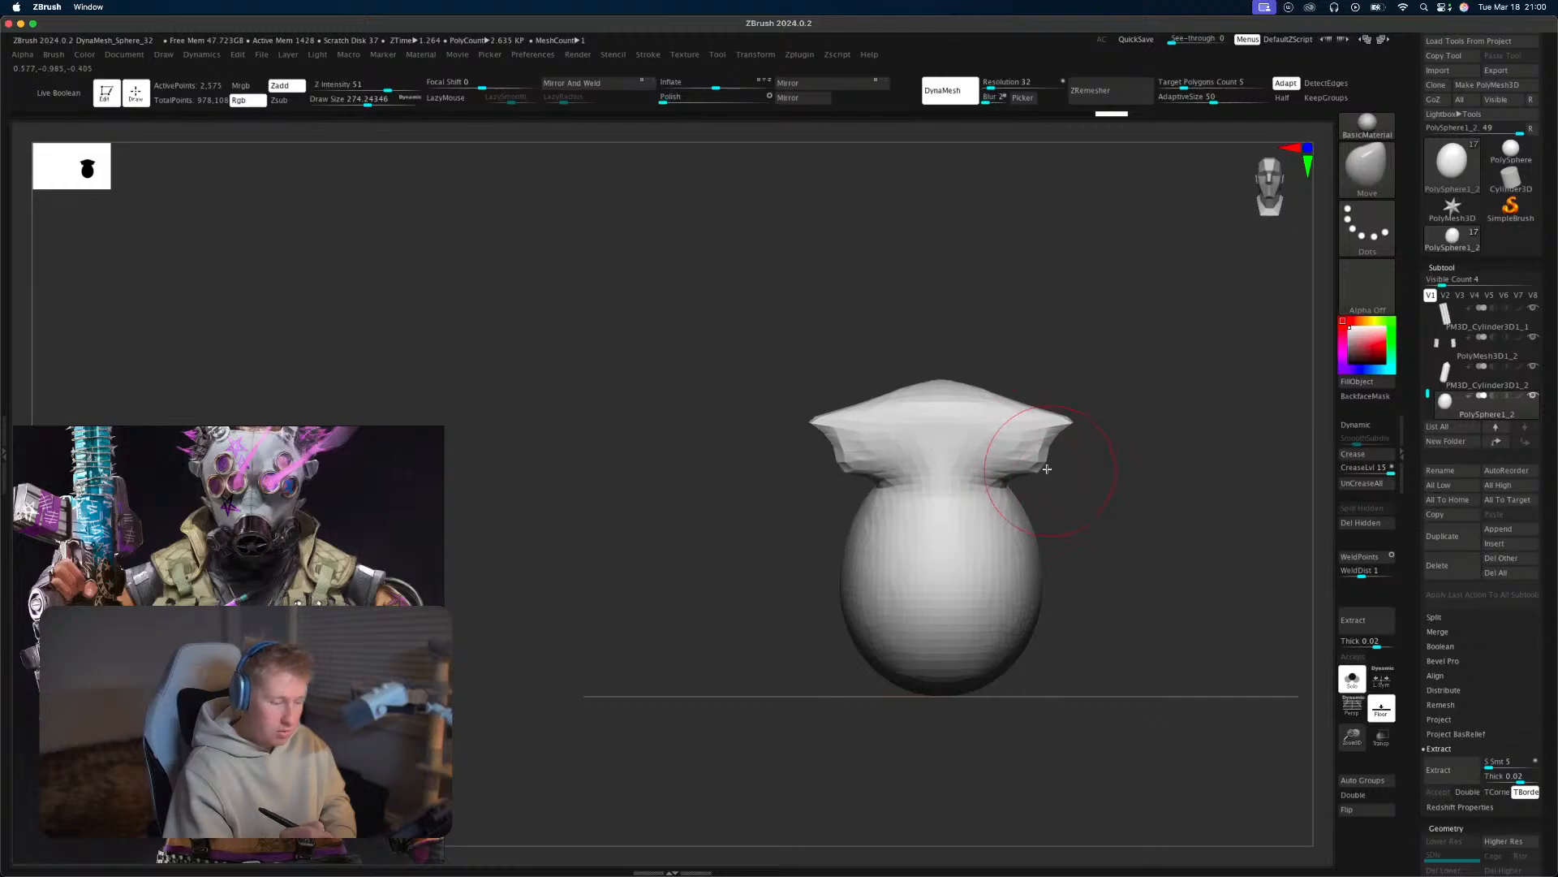
pyautogui.moveTo(972, 404); pyautogui.dragTo(1003, 368)
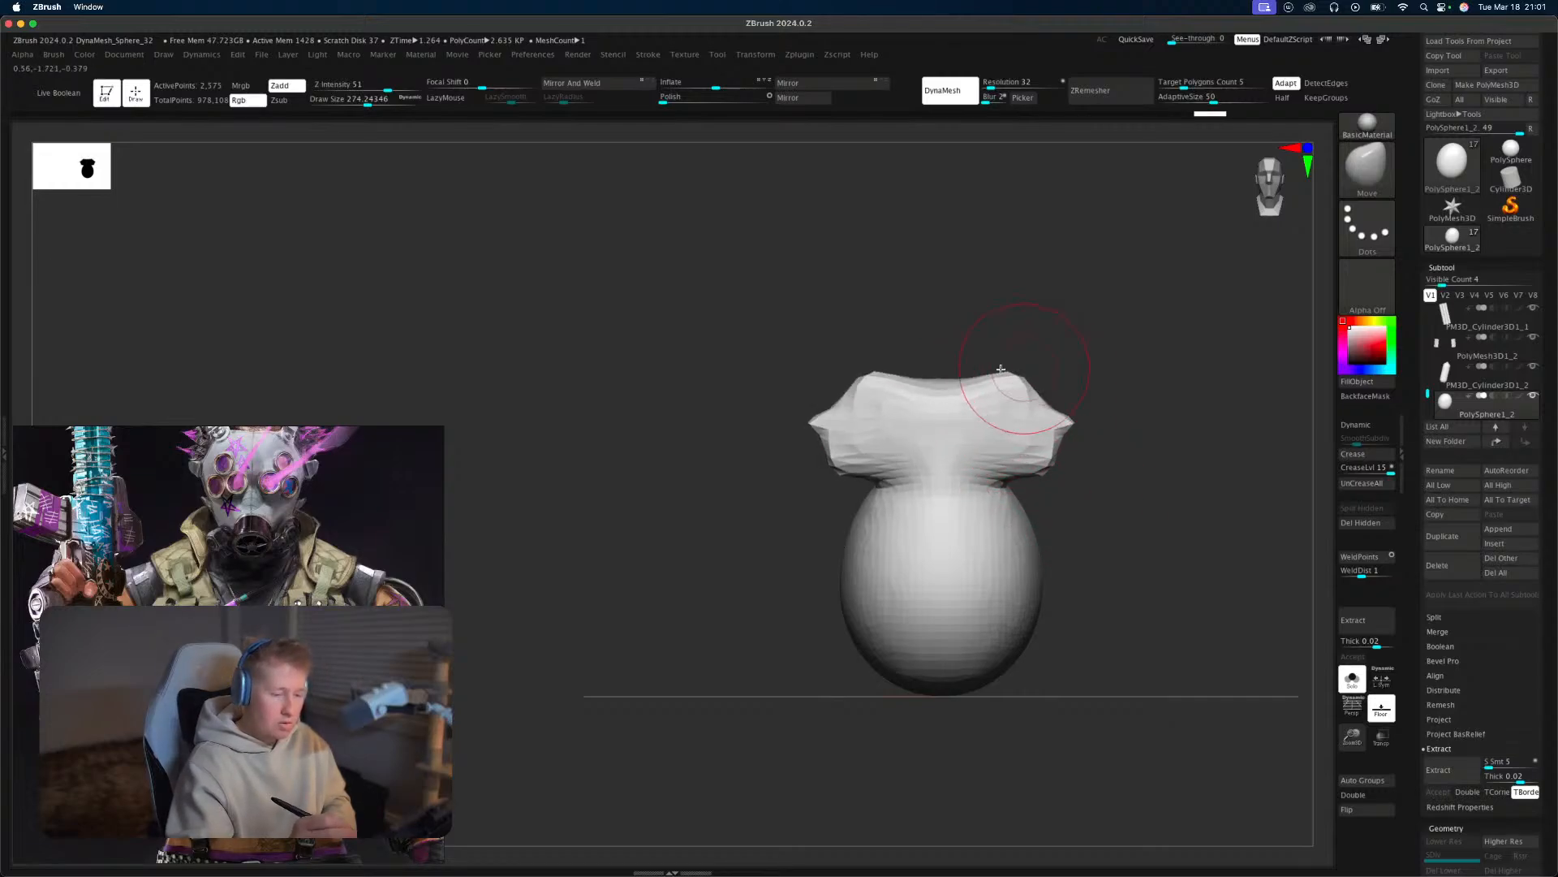
pyautogui.moveTo(1004, 368)
pyautogui.mouseDown(button='right')
pyautogui.moveTo(971, 370)
pyautogui.moveTo(1035, 345)
pyautogui.moveTo(1106, 435)
pyautogui.moveTo(1196, 470)
pyautogui.moveTo(1132, 445)
pyautogui.moveTo(977, 514)
pyautogui.moveTo(1092, 528)
pyautogui.moveTo(950, 430)
pyautogui.mouseUp(button='right')
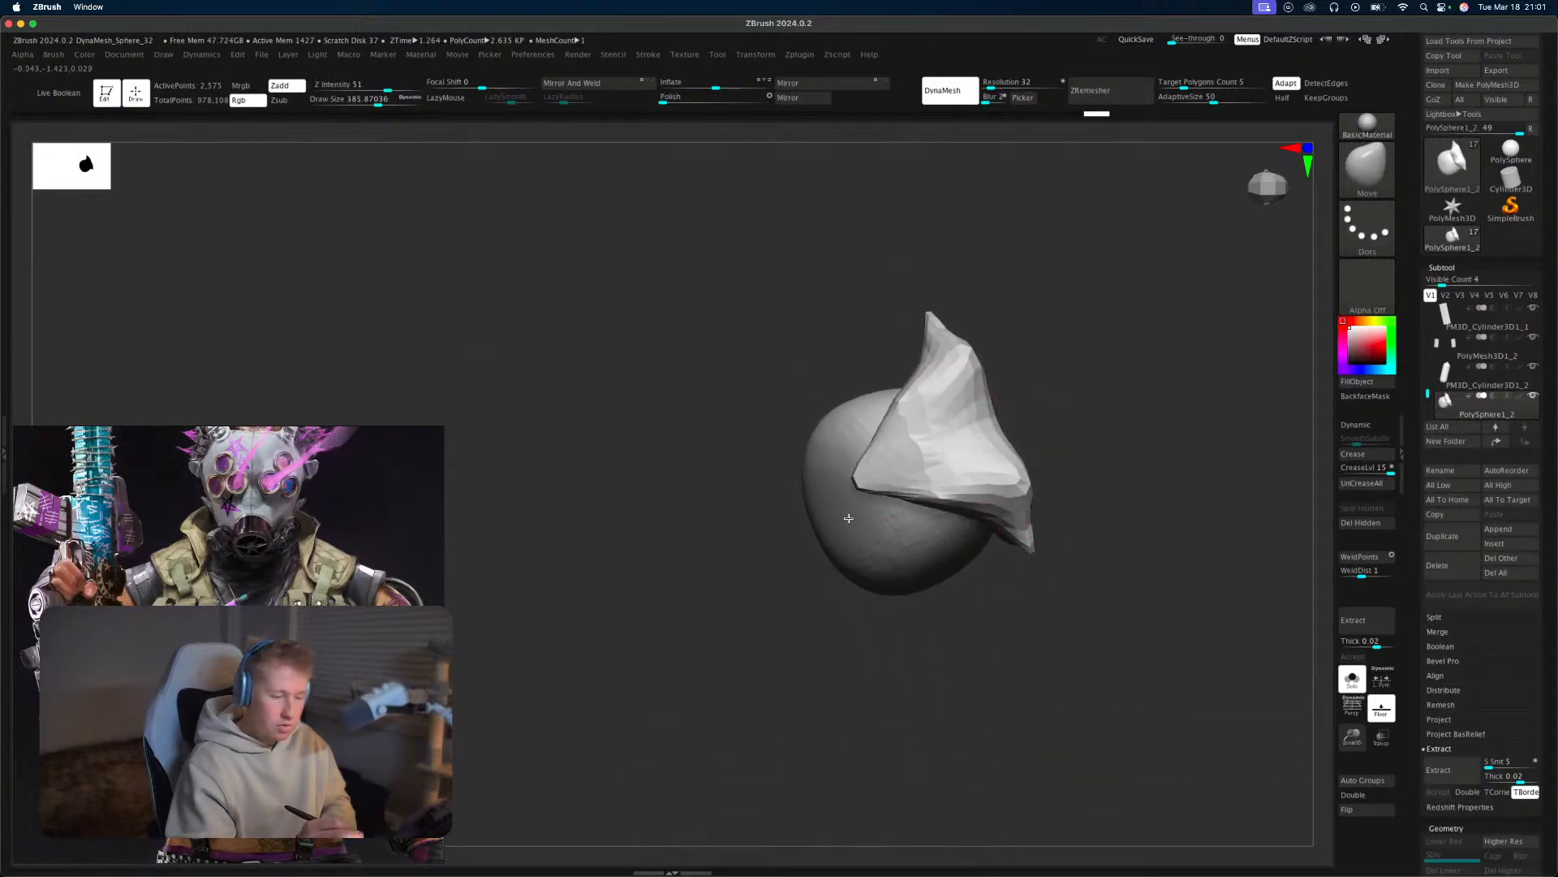
pyautogui.moveTo(954, 378); pyautogui.dragTo(917, 389)
pyautogui.keyDown('ctrl'); pyautogui.moveTo(1088, 581); pyautogui.dragTo(1140, 523); pyautogui.keyUp('ctrl')
# Smooth the flared top and round its outline with the Smooth and Move brushes.
pyautogui.moveTo(1144, 519); pyautogui.dragTo(1055, 524, button='right')
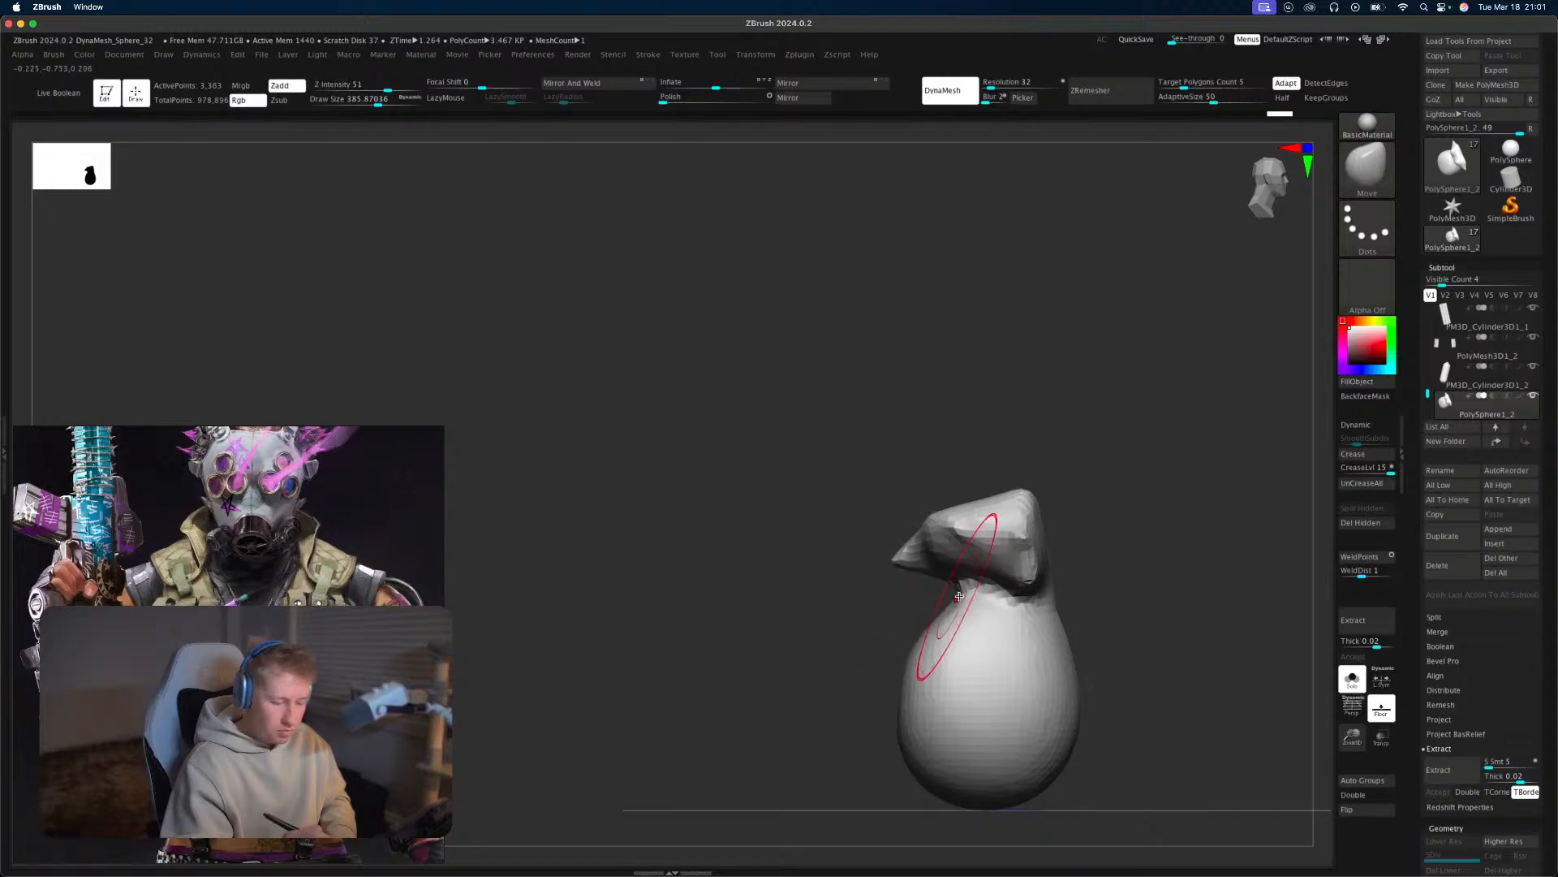
pyautogui.moveTo(1185, 560); pyautogui.dragTo(1087, 552, button='right')
pyautogui.moveTo(1039, 569); pyautogui.dragTo(1089, 536)
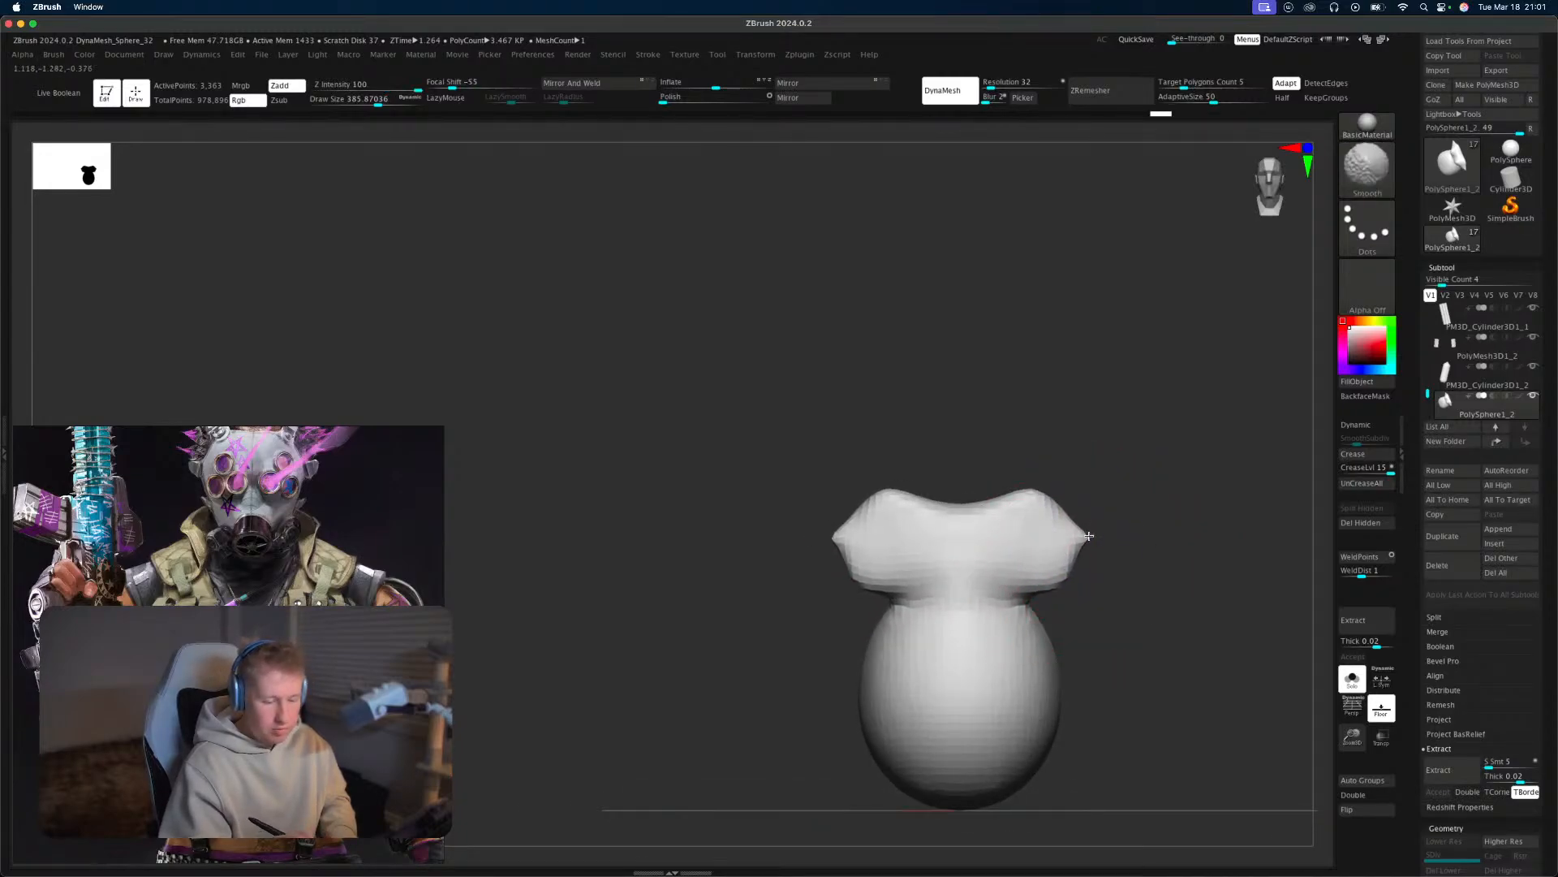
pyautogui.moveTo(988, 503); pyautogui.dragTo(984, 484)
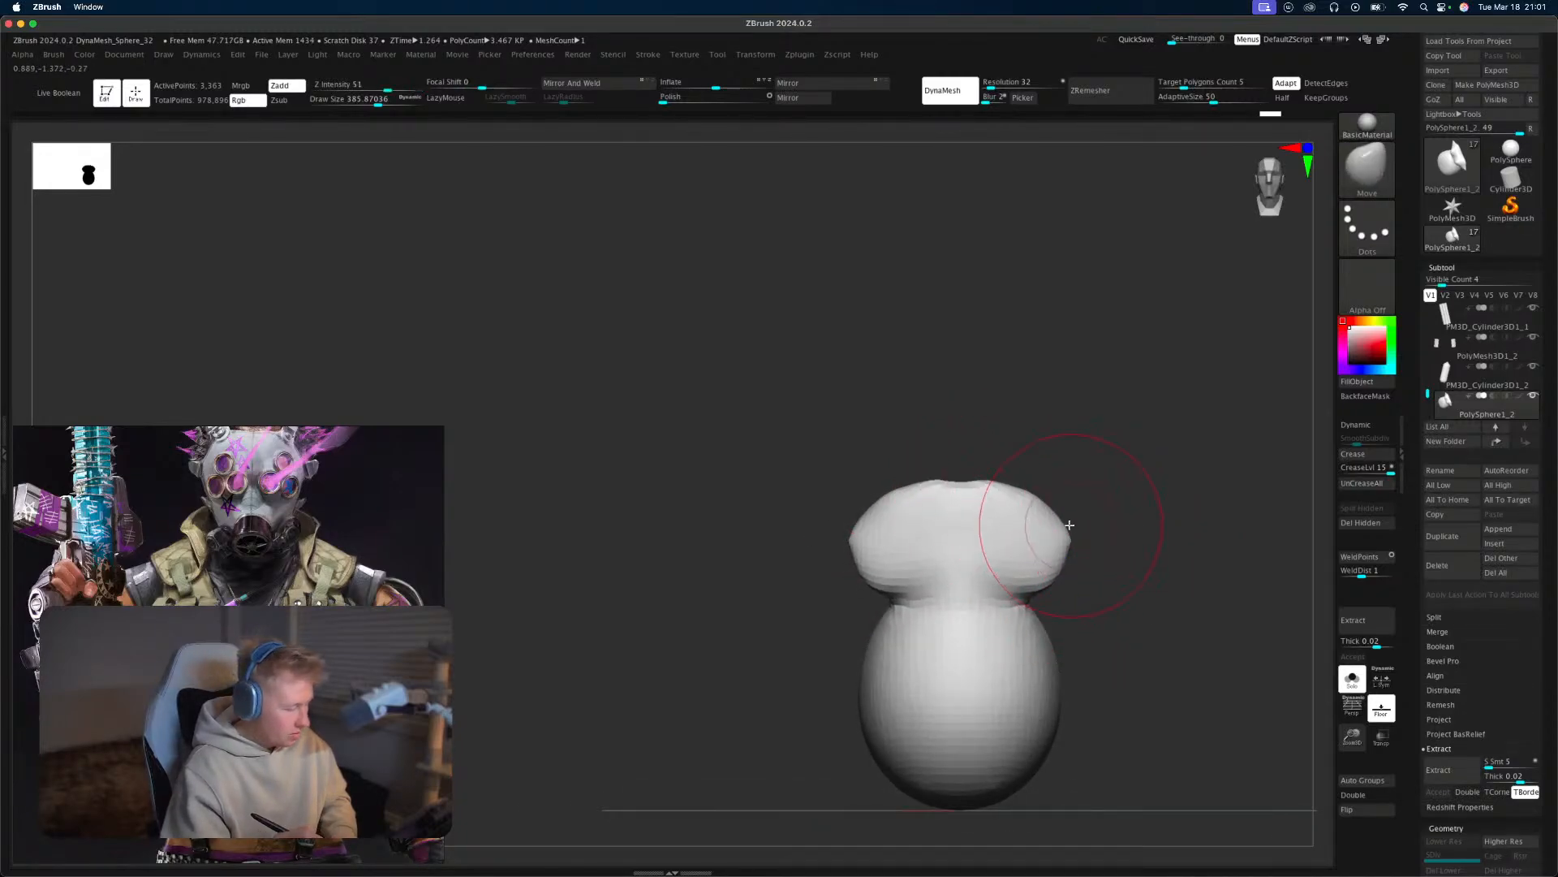
pyautogui.press('s')
pyautogui.moveTo(1069, 525); pyautogui.dragTo(1066, 526)
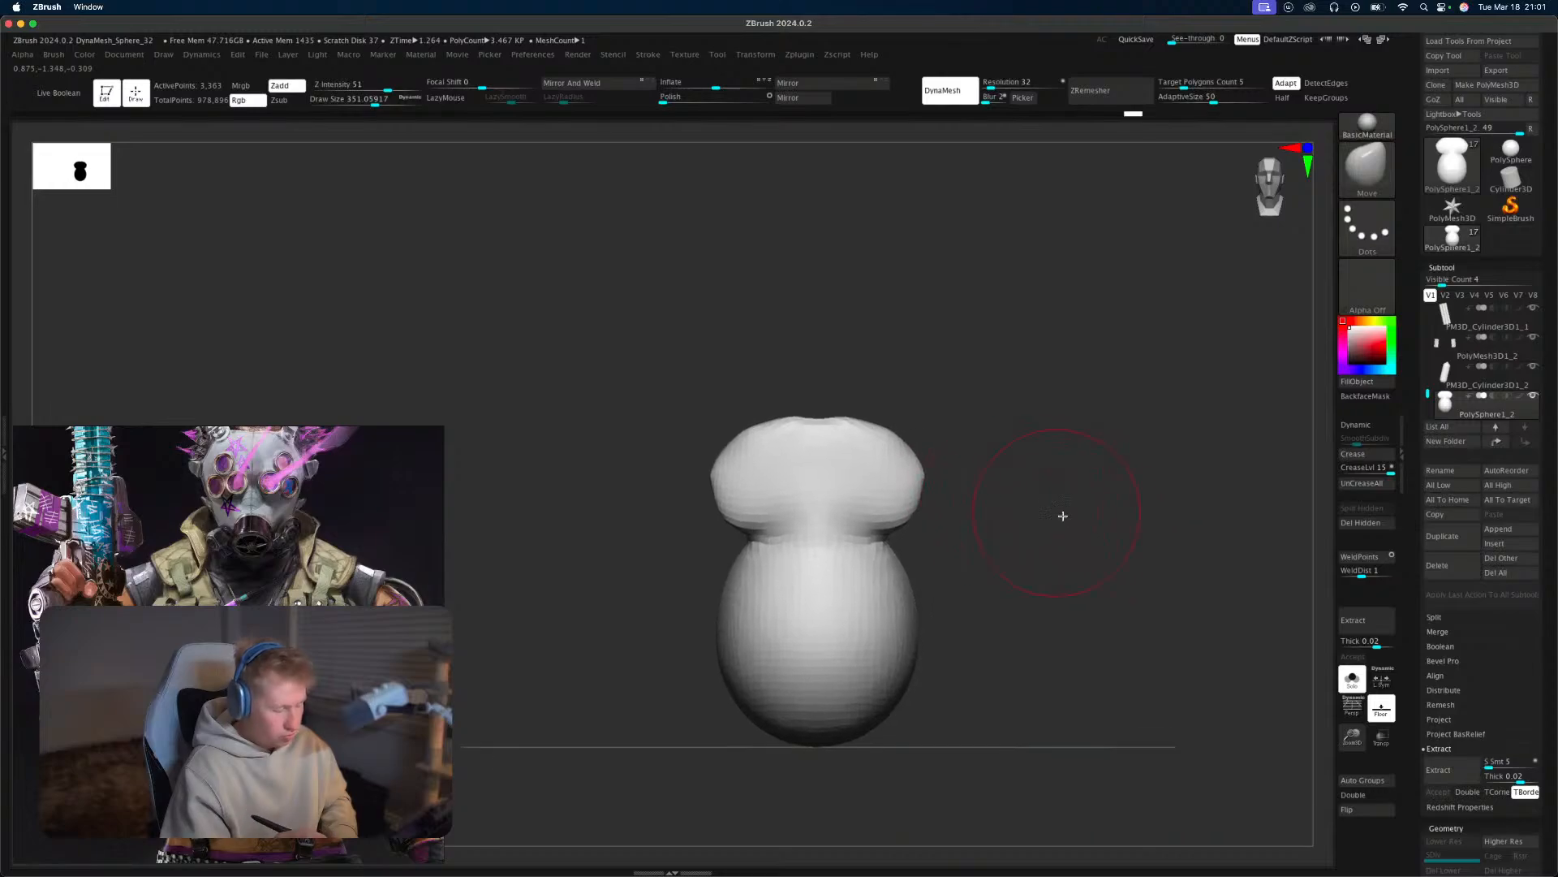
# Thicken the flared top all around with the ClayBuildup brush and remesh the shape with DynaMesh.
pyautogui.moveTo(1061, 515); pyautogui.dragTo(1019, 504, button='right')
pyautogui.press('b')
pyautogui.press('c')
pyautogui.press('b')
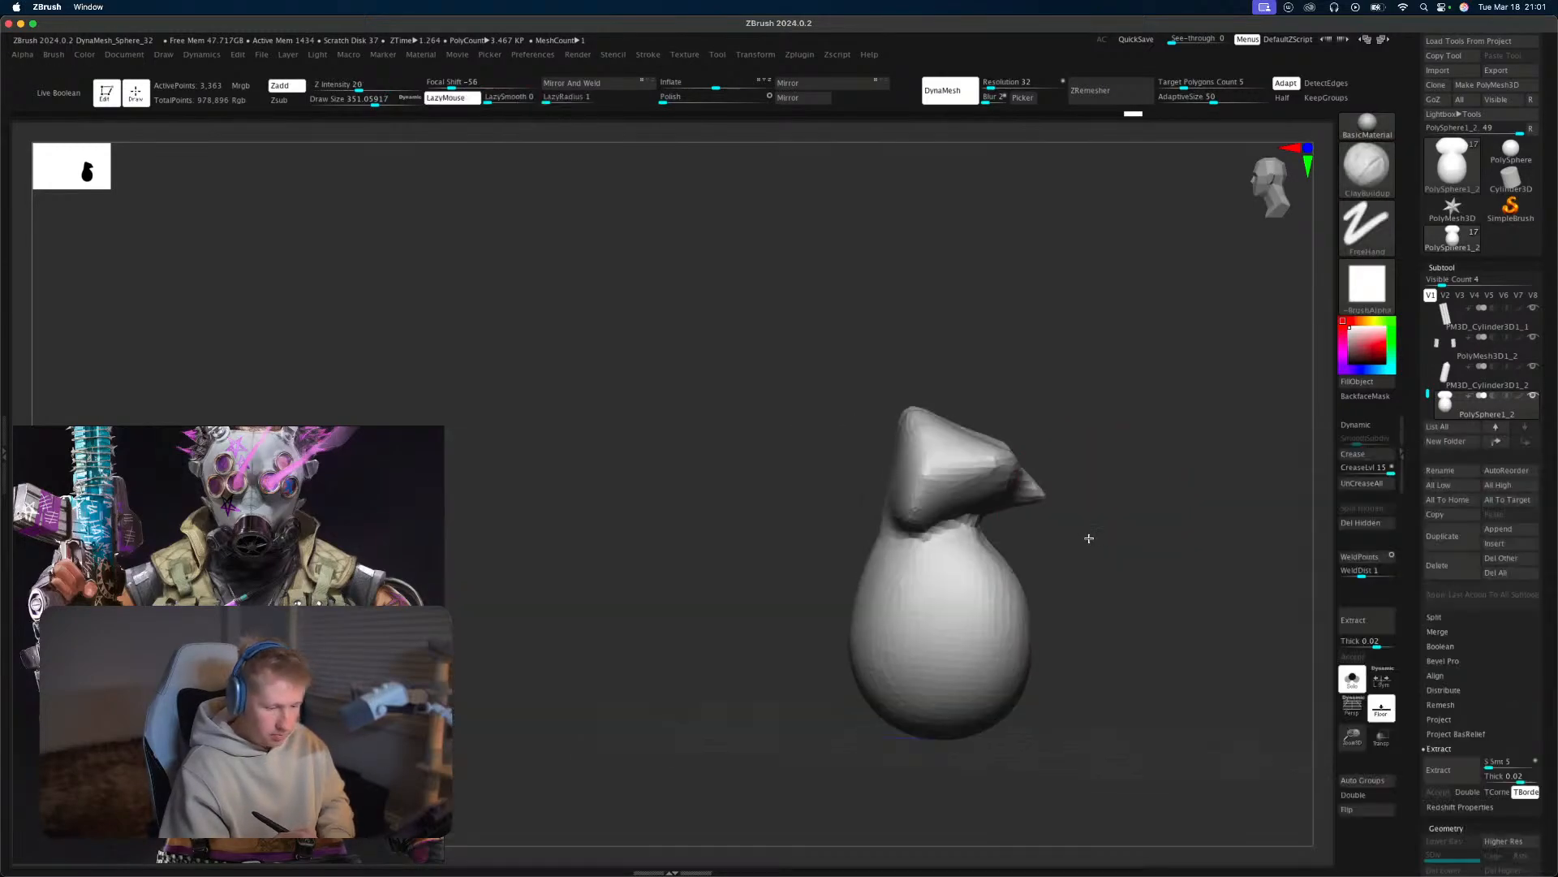
pyautogui.moveTo(1090, 540); pyautogui.dragTo(1120, 463, button='right')
pyautogui.moveTo(851, 418); pyautogui.dragTo(780, 469)
pyautogui.moveTo(991, 454); pyautogui.dragTo(965, 416, button='right')
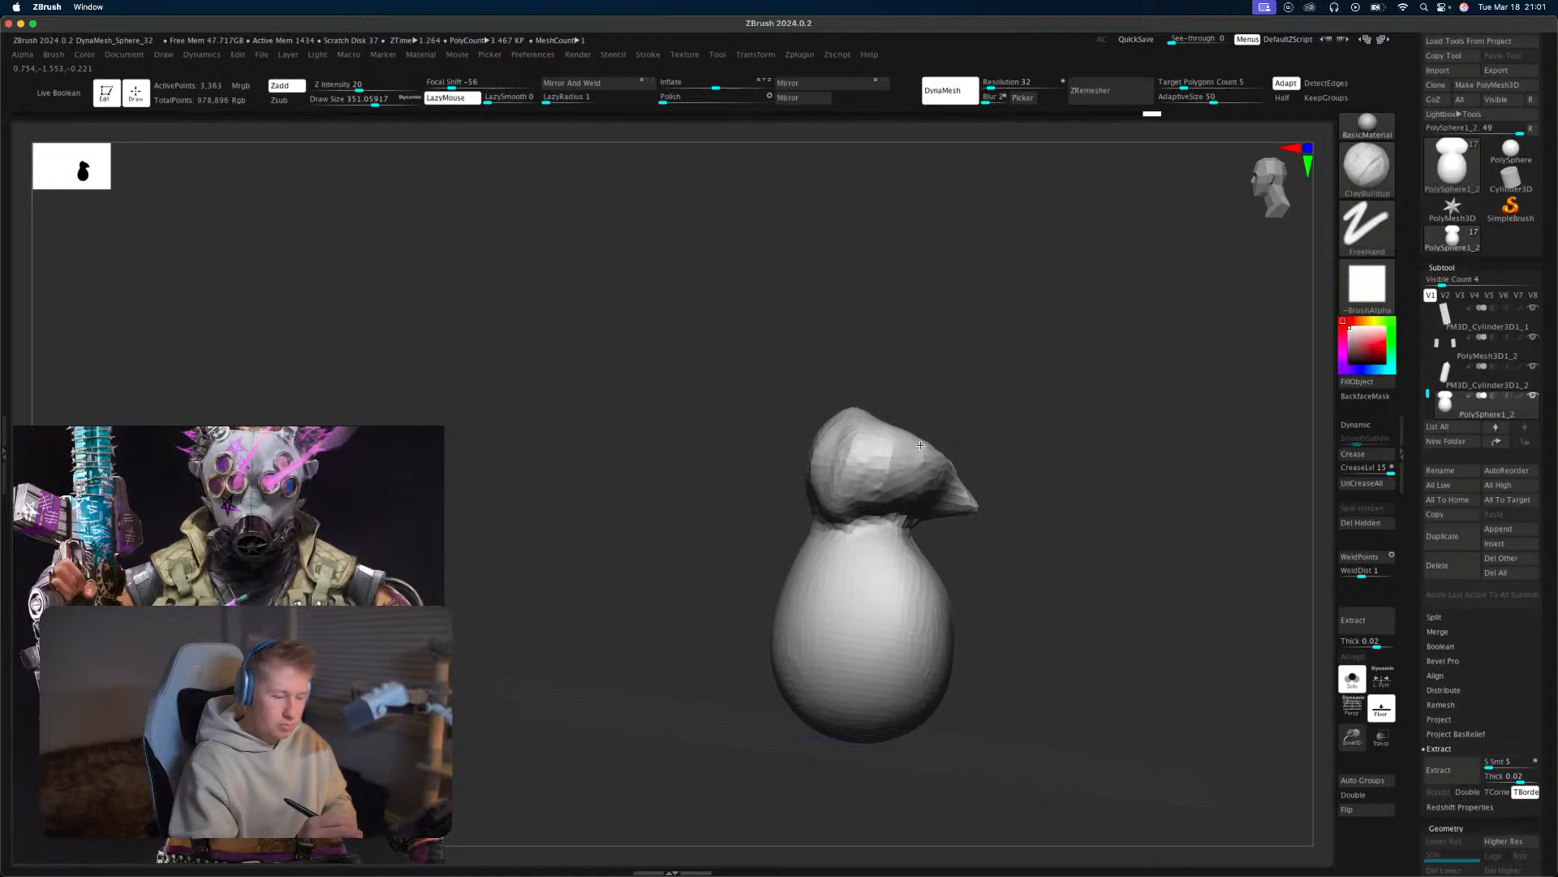
pyautogui.moveTo(1026, 472); pyautogui.dragTo(985, 484)
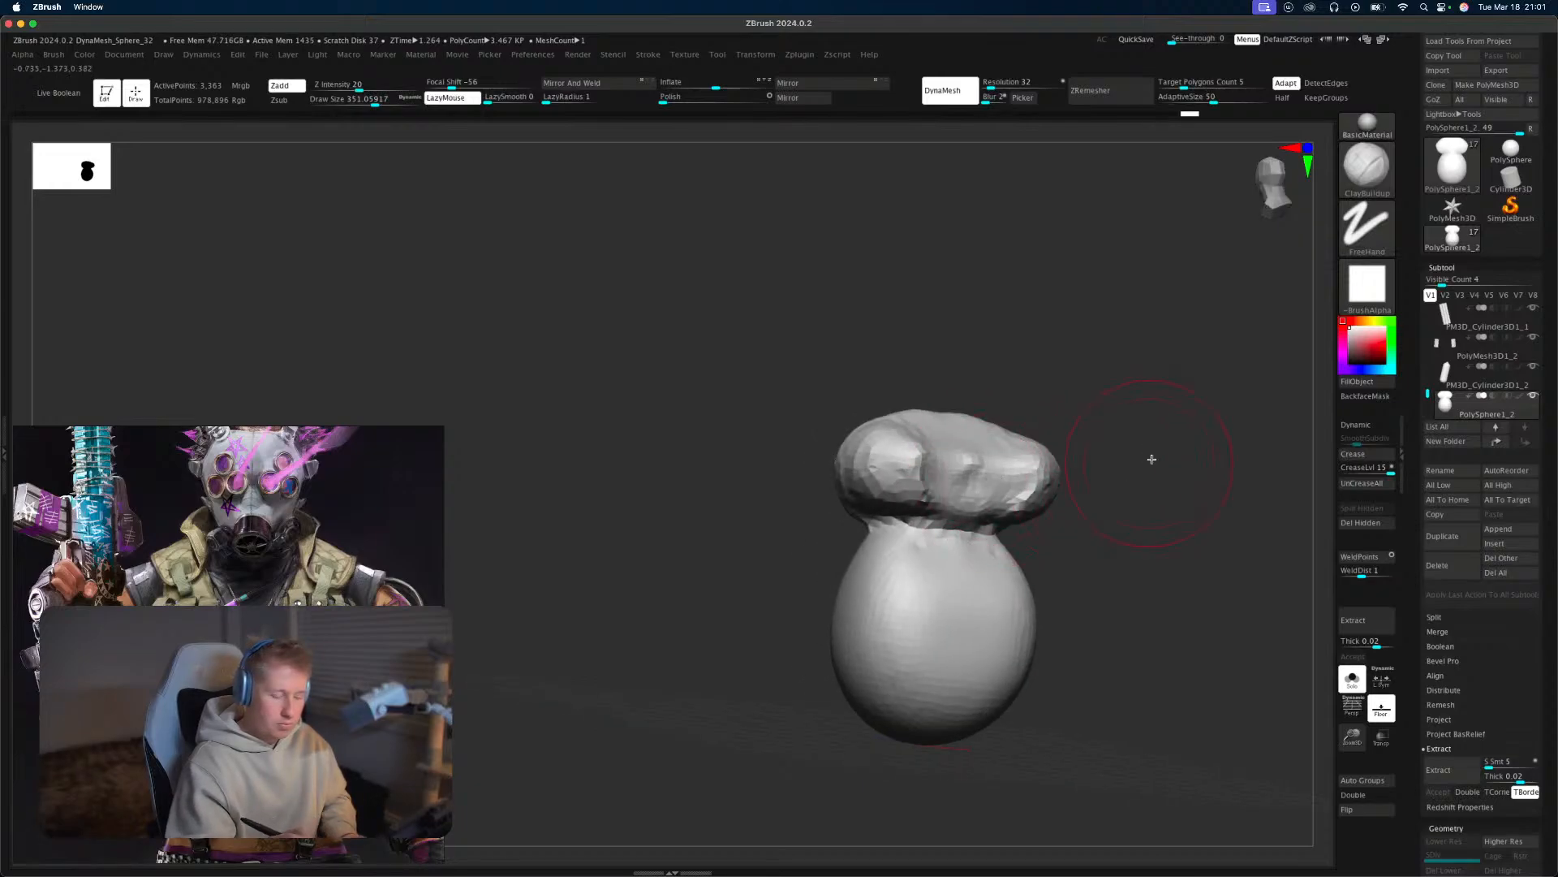
pyautogui.keyDown('ctrl'); pyautogui.moveTo(1151, 459); pyautogui.dragTo(1172, 485); pyautogui.keyUp('ctrl')
# Build up the top and sides of the flared part with ClayBuildup until it forms a full rounded bulge, remeshing with DynaMesh.
pyautogui.moveTo(1040, 481); pyautogui.dragTo(947, 437)
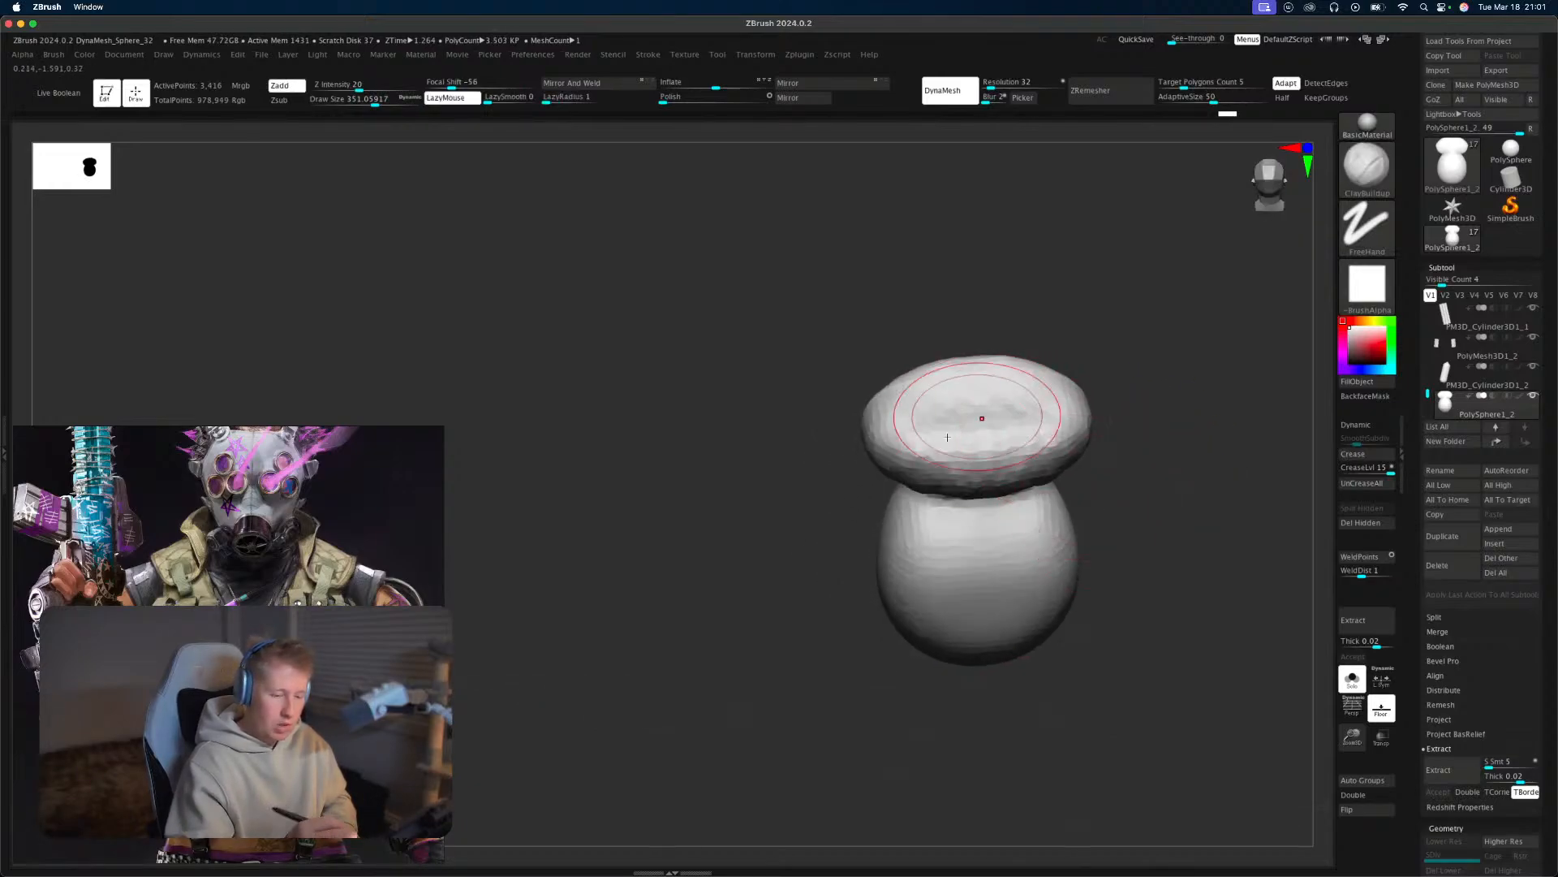
pyautogui.moveTo(1140, 393)
pyautogui.mouseDown()
pyautogui.moveTo(1207, 435)
pyautogui.moveTo(1193, 452)
pyautogui.mouseUp()
pyautogui.moveTo(1043, 449)
pyautogui.mouseDown()
pyautogui.moveTo(913, 415)
pyautogui.moveTo(905, 438)
pyautogui.moveTo(933, 455)
pyautogui.mouseUp()
pyautogui.moveTo(1063, 426); pyautogui.dragTo(970, 448)
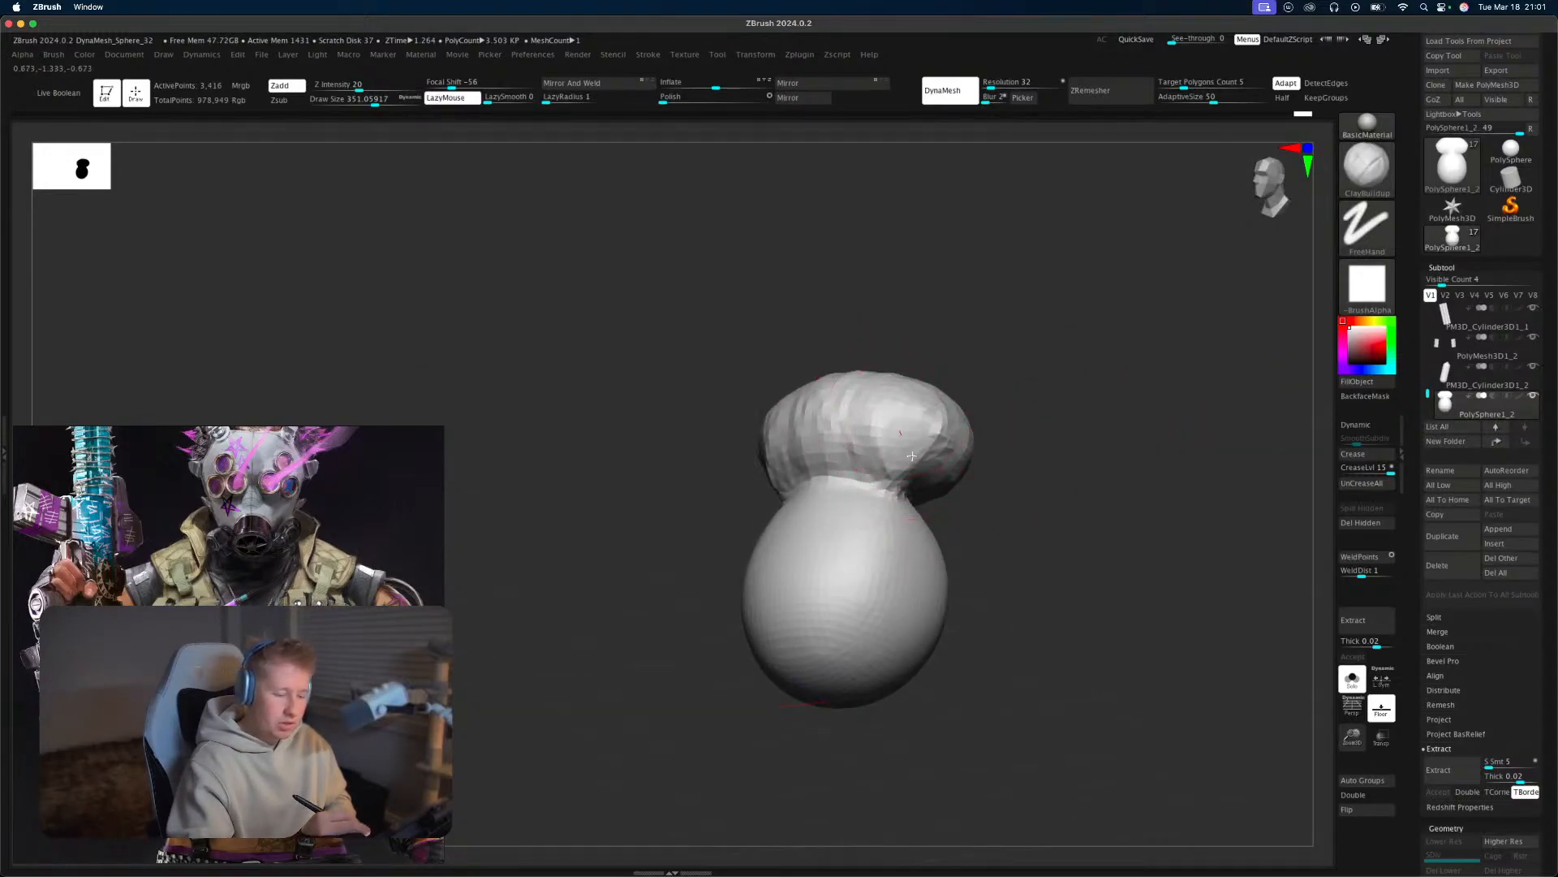
pyautogui.moveTo(1123, 519)
pyautogui.mouseDown()
pyautogui.moveTo(1120, 452)
pyautogui.moveTo(982, 496)
pyautogui.mouseUp()
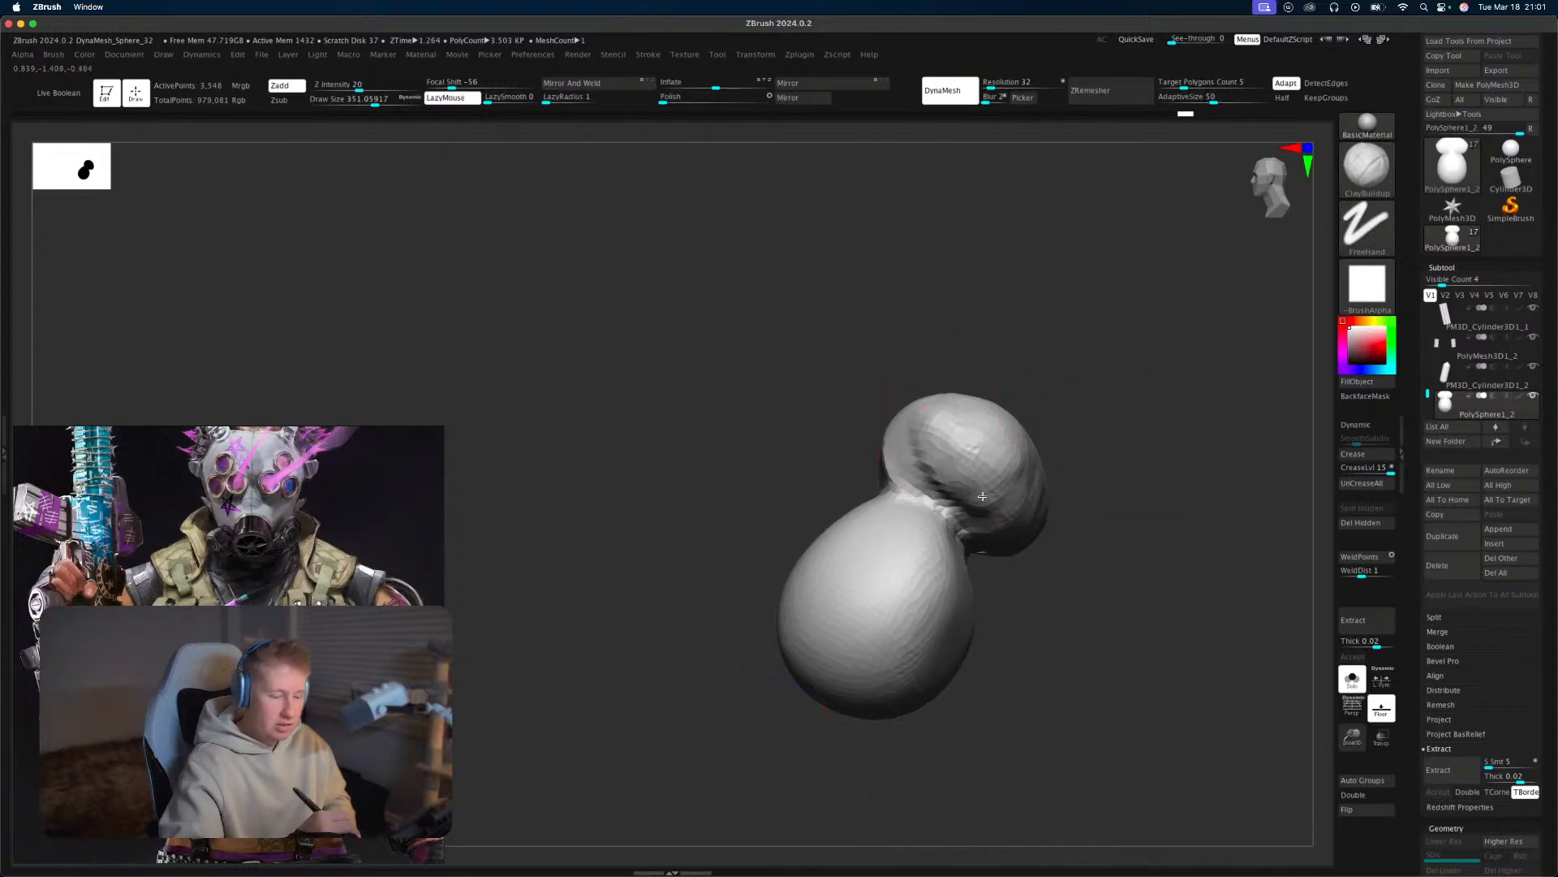
pyautogui.moveTo(1079, 498)
pyautogui.mouseDown()
pyautogui.moveTo(1152, 494)
pyautogui.moveTo(1179, 526)
pyautogui.mouseUp()
pyautogui.moveTo(1049, 529); pyautogui.dragTo(1019, 608)
pyautogui.moveTo(1129, 552)
pyautogui.mouseDown()
pyautogui.moveTo(1266, 546)
pyautogui.moveTo(1056, 572)
pyautogui.mouseUp()
pyautogui.moveTo(1064, 446); pyautogui.dragTo(1012, 441)
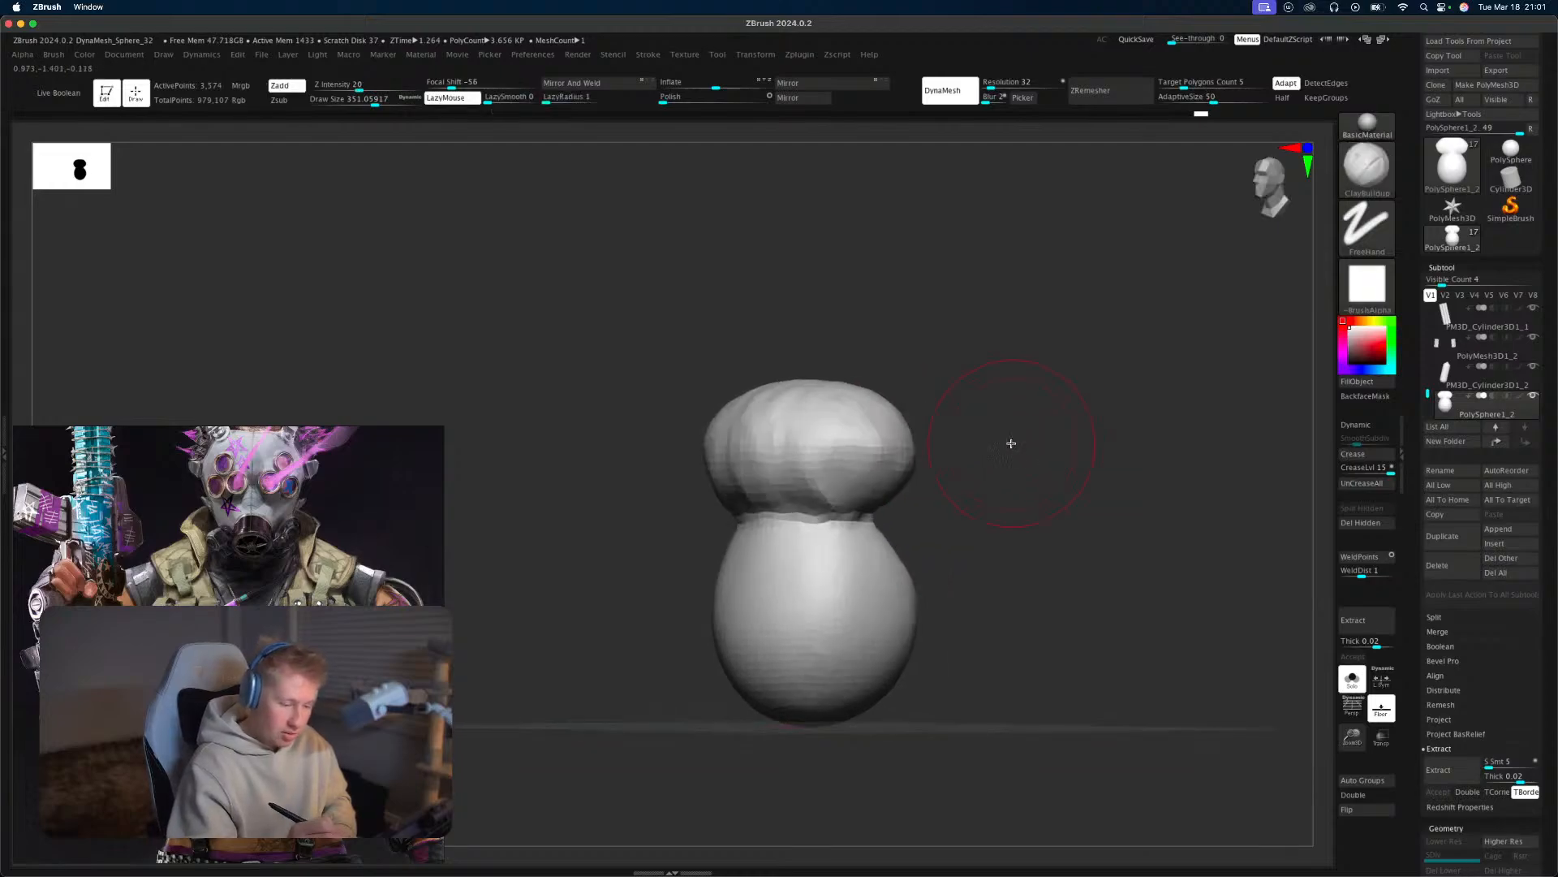
# Smooth the rounded bulge above the neck into an even, clean form.
pyautogui.moveTo(864, 472)
pyautogui.mouseDown()
pyautogui.moveTo(871, 450)
pyautogui.moveTo(820, 503)
pyautogui.moveTo(853, 519)
pyautogui.moveTo(754, 515)
pyautogui.mouseUp()
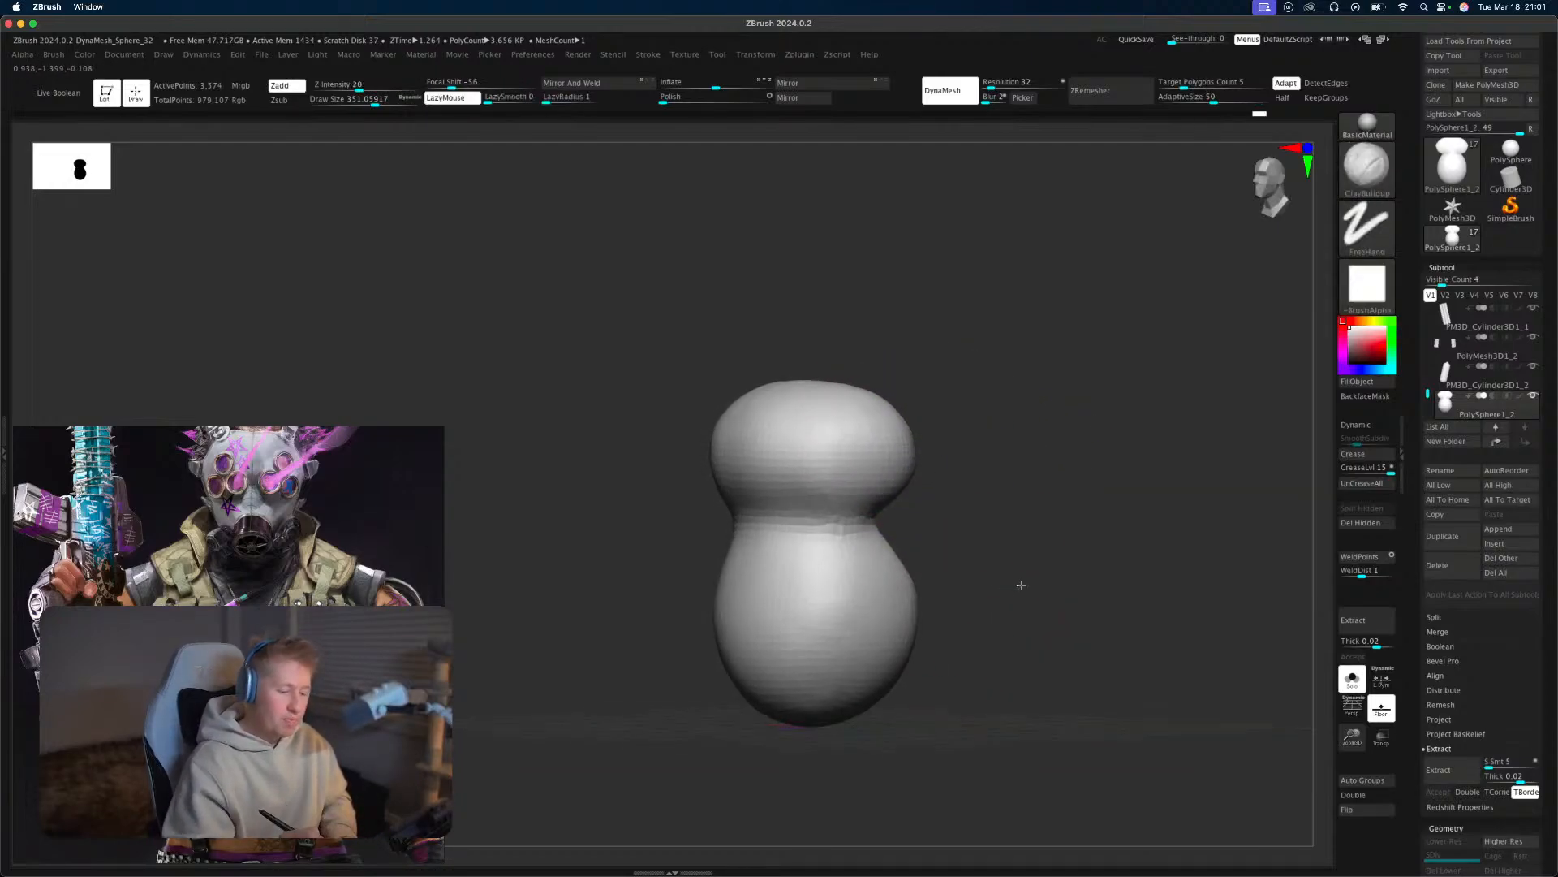
pyautogui.keyDown('shift'); pyautogui.moveTo(1019, 584); pyautogui.dragTo(1055, 580); pyautogui.keyUp('shift')
pyautogui.moveTo(1055, 581)
pyautogui.keyDown('alt'); pyautogui.mouseDown()
pyautogui.moveTo(1051, 495)
pyautogui.moveTo(1027, 644)
pyautogui.moveTo(966, 675)
pyautogui.mouseUp(); pyautogui.keyUp('alt')
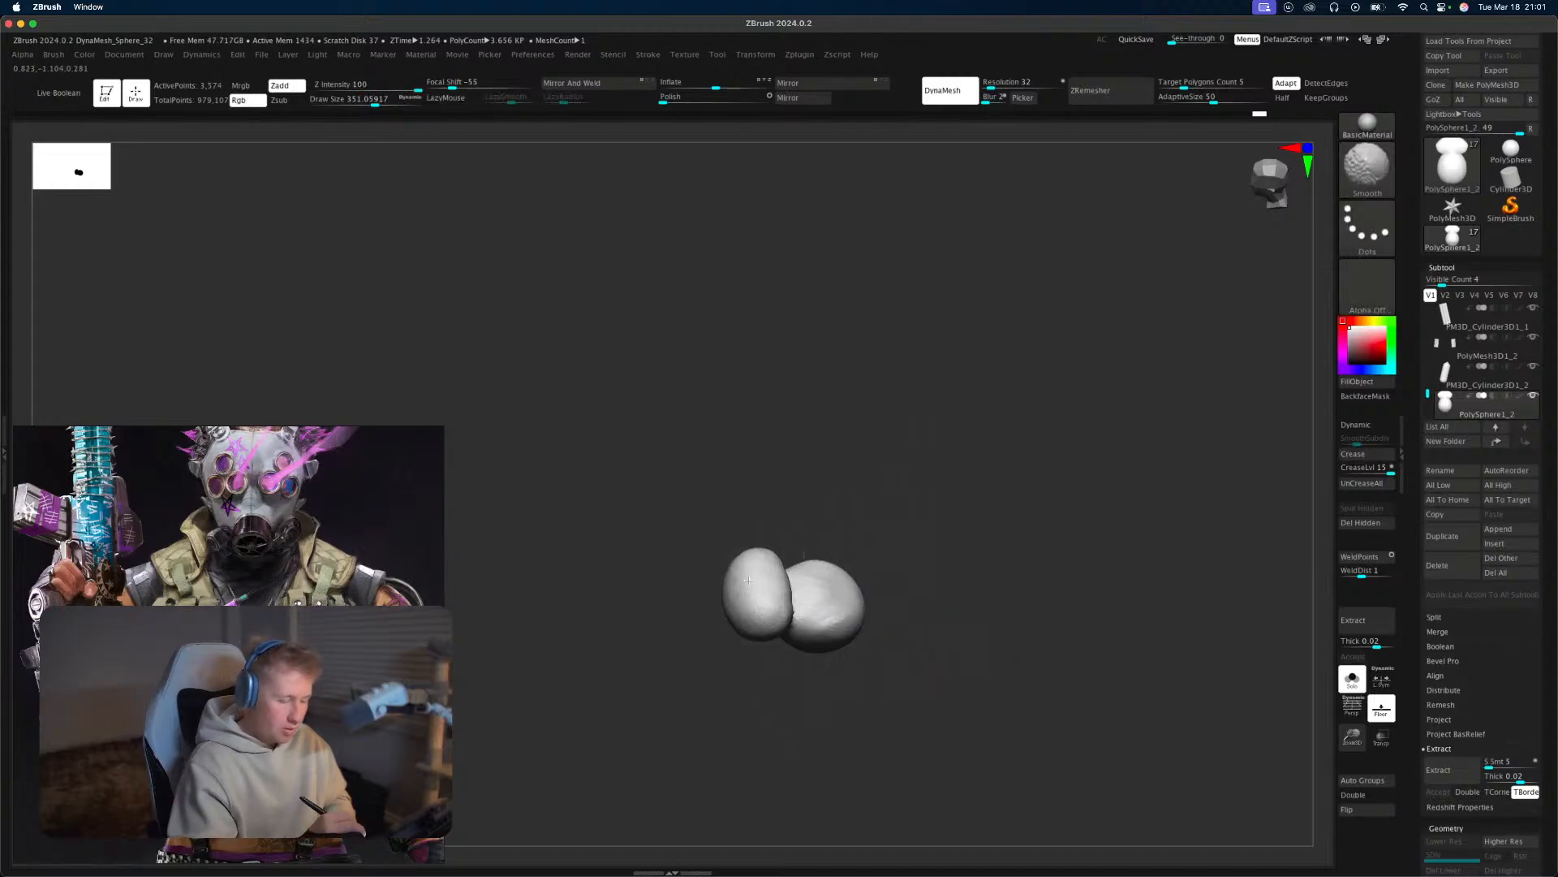
pyautogui.moveTo(950, 605)
pyautogui.mouseDown()
pyautogui.moveTo(973, 490)
pyautogui.moveTo(1007, 552)
pyautogui.moveTo(1061, 592)
pyautogui.moveTo(1039, 598)
pyautogui.mouseUp()
# Raise and flatten the crown of the upper bulge symmetrically with a large Move brush to form a head.
pyautogui.press('b')
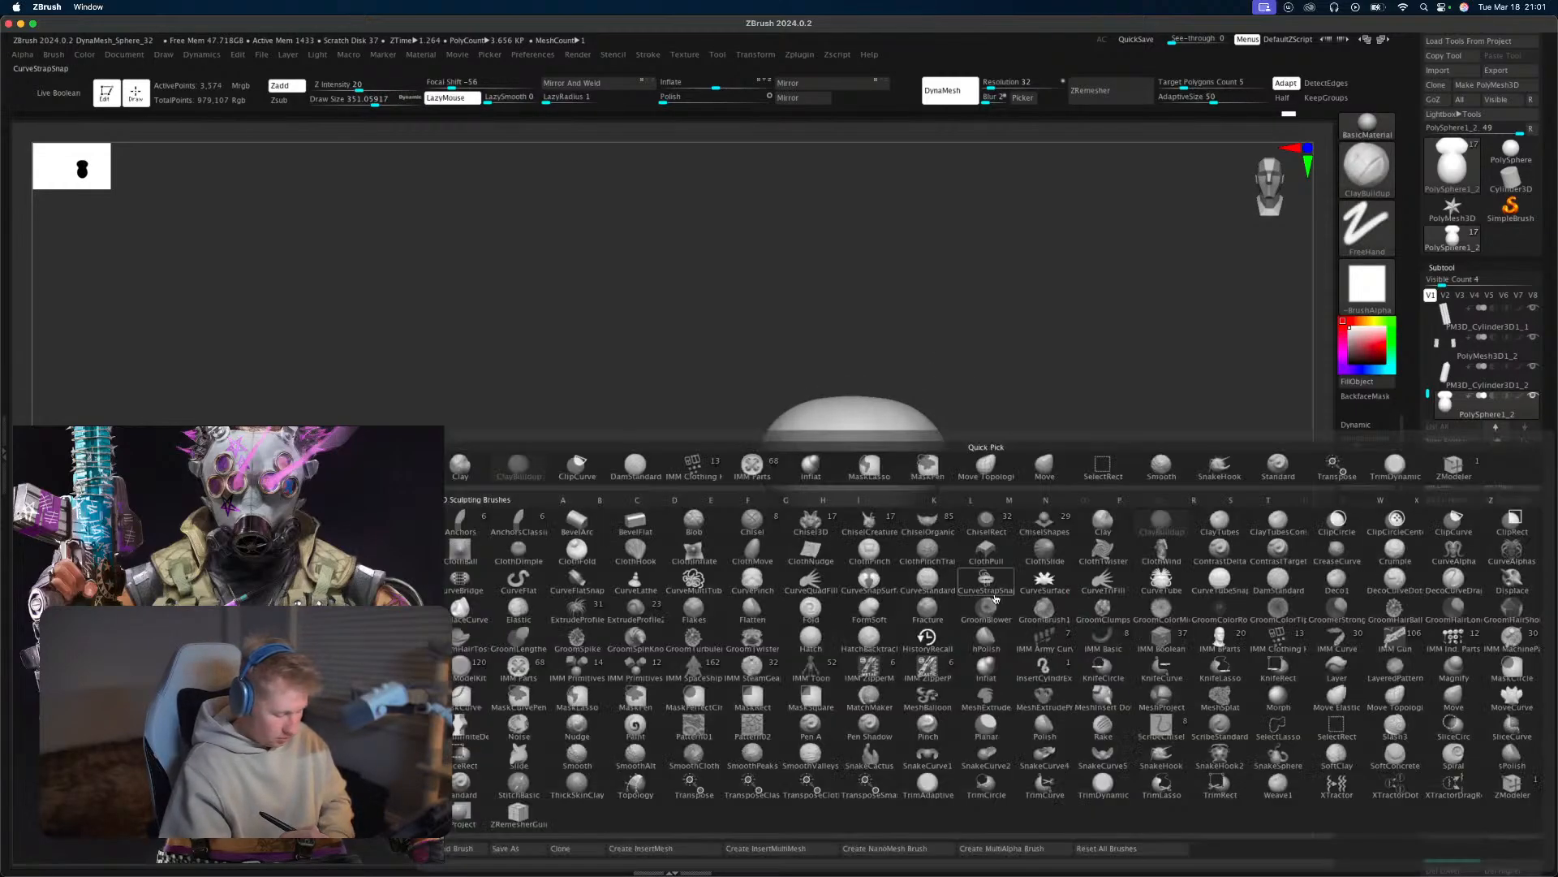
pyautogui.press('m')
pyautogui.press('v')
pyautogui.moveTo(912, 523); pyautogui.dragTo(940, 579)
pyautogui.press('s')
pyautogui.press('s')
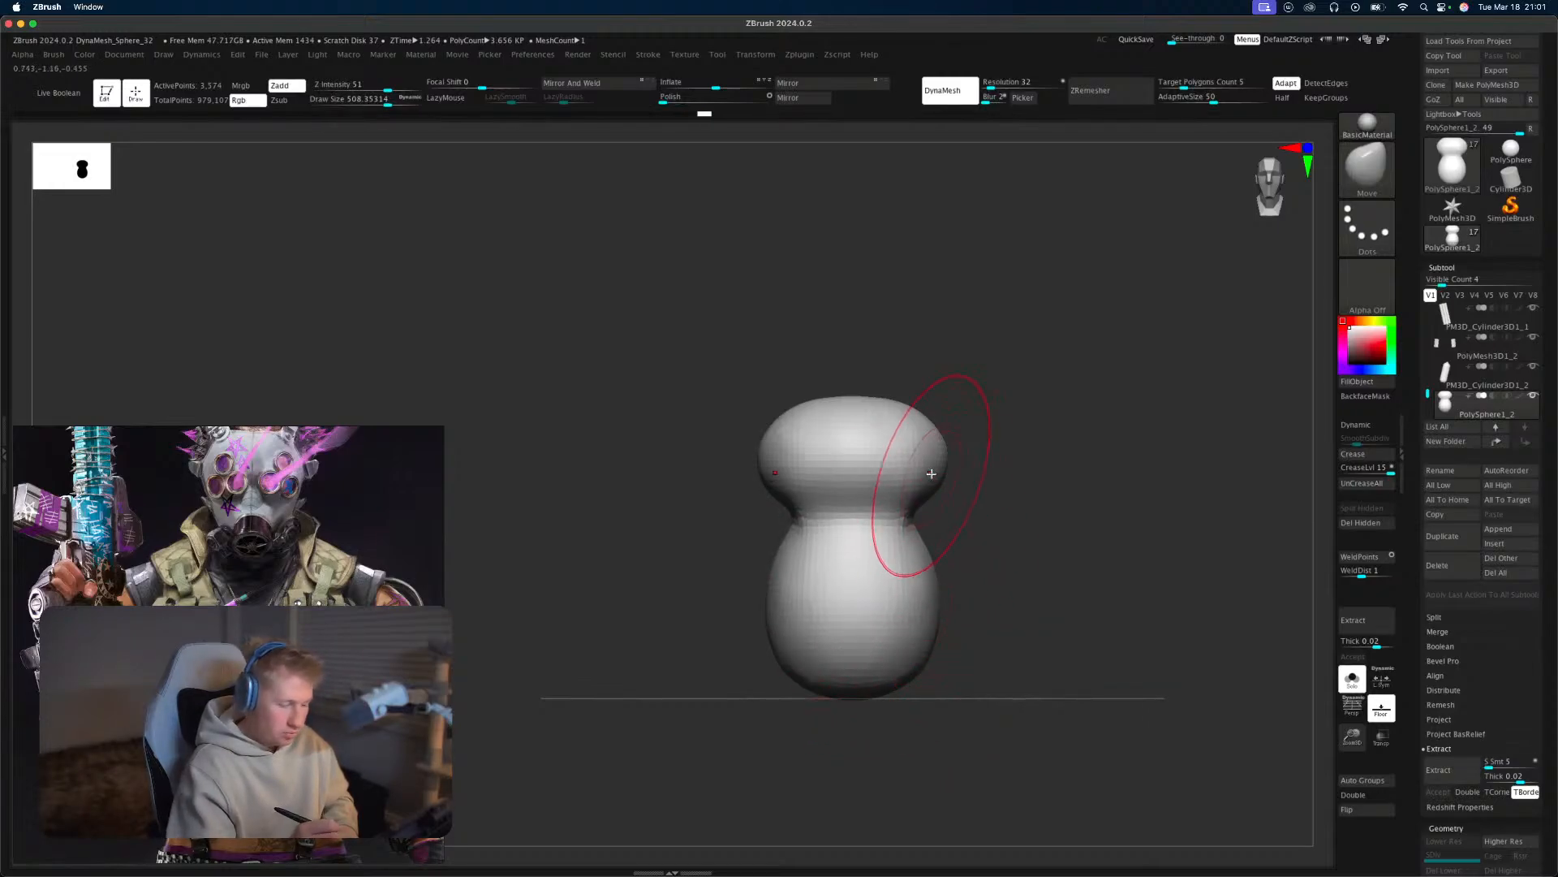
pyautogui.press('shift')
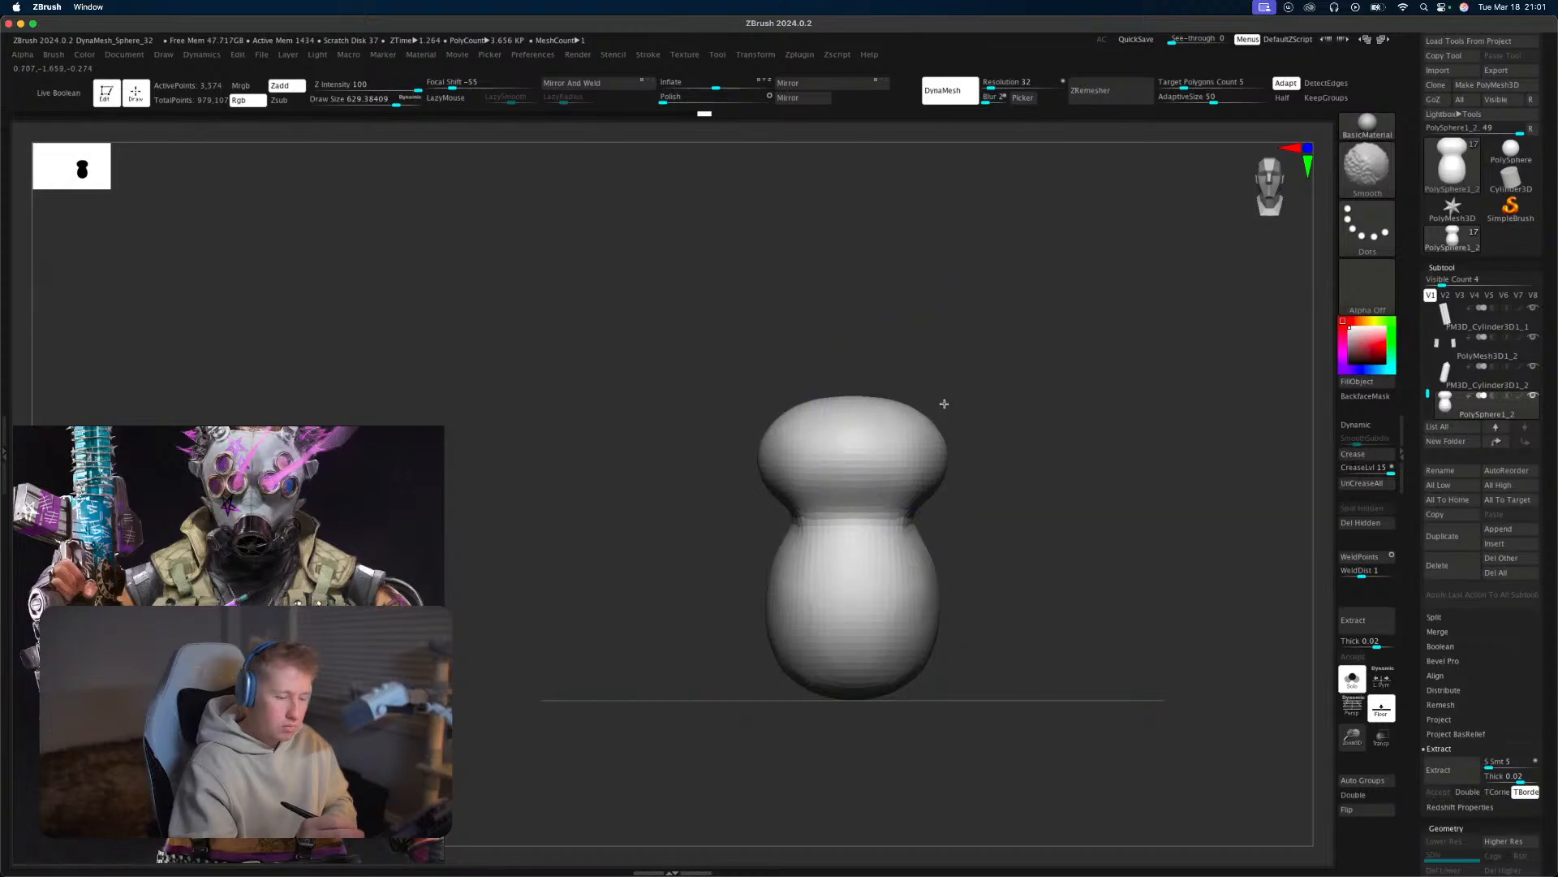
pyautogui.moveTo(925, 418); pyautogui.dragTo(897, 384)
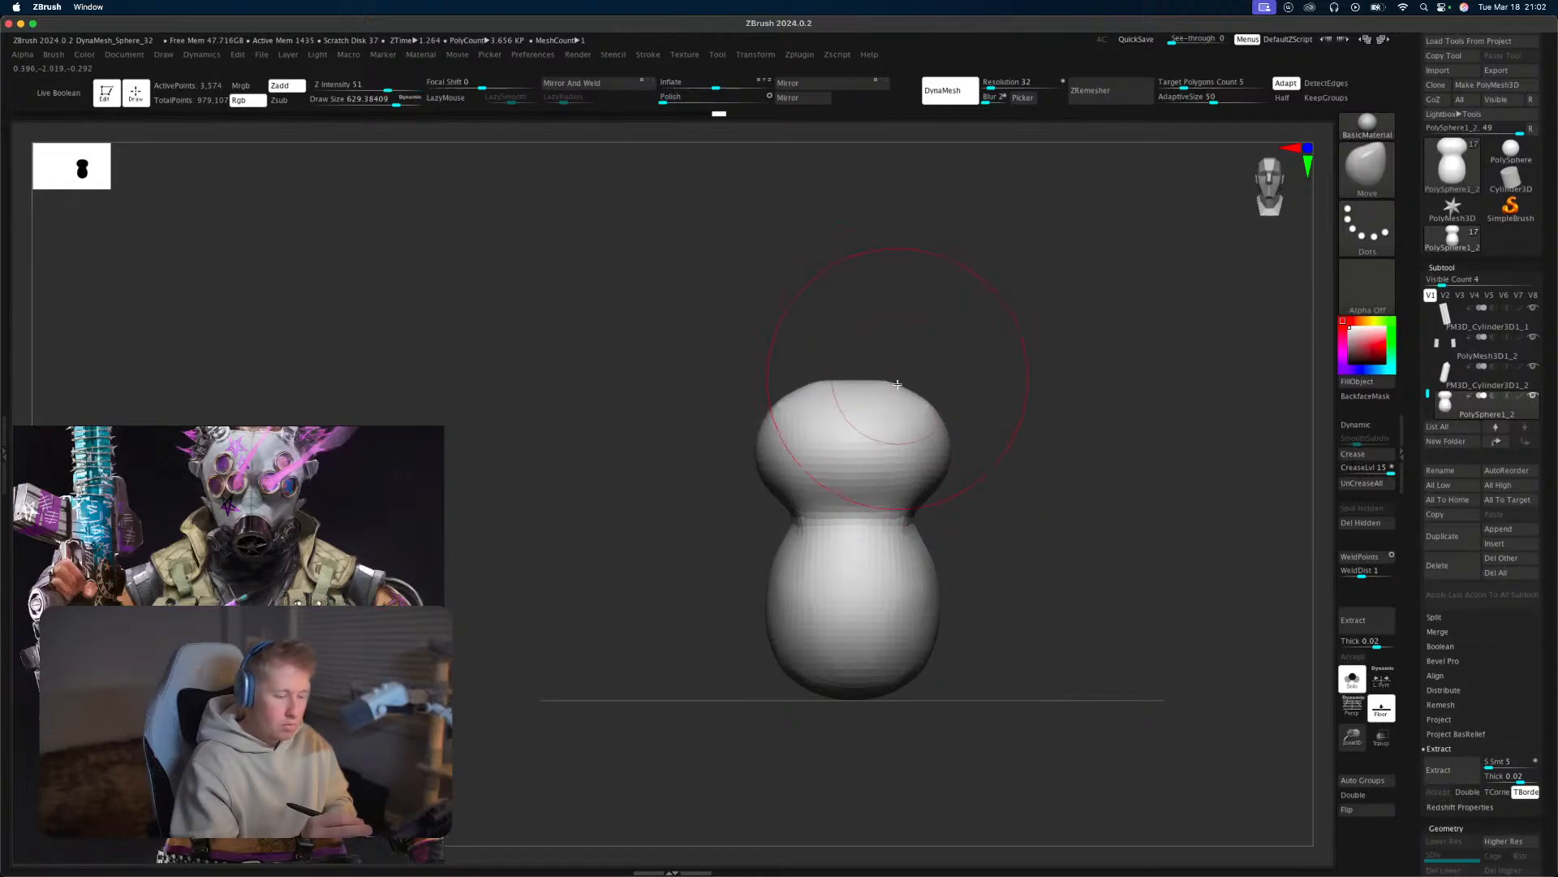
# Adjust the side profile of the head and body with the Move brush.
pyautogui.moveTo(1055, 490); pyautogui.dragTo(996, 410)
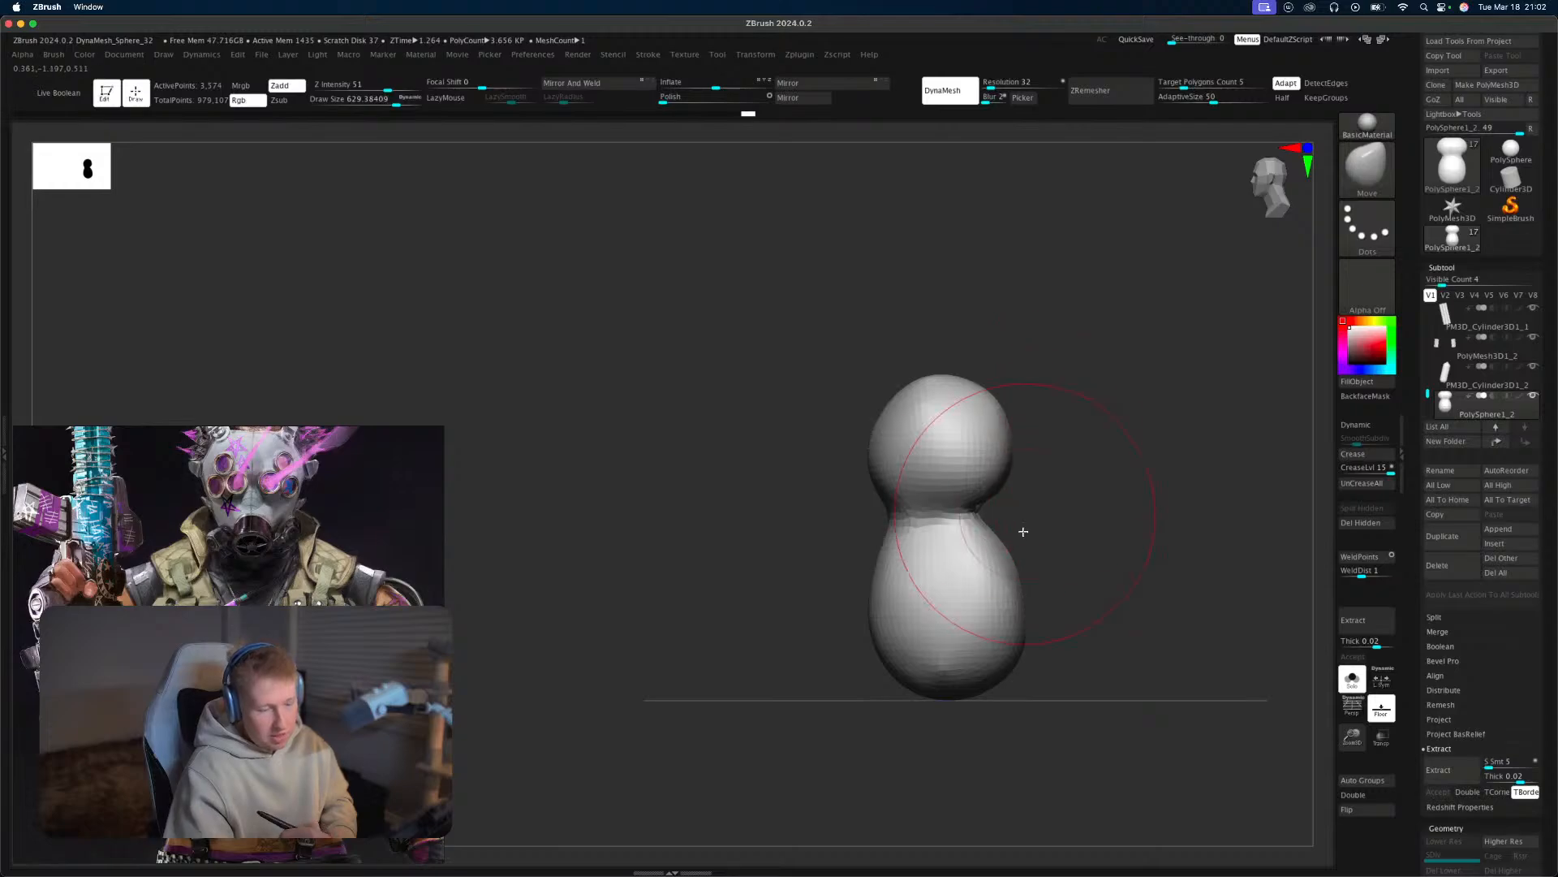
pyautogui.moveTo(1024, 597); pyautogui.dragTo(971, 671)
pyautogui.moveTo(1075, 608); pyautogui.dragTo(1008, 571)
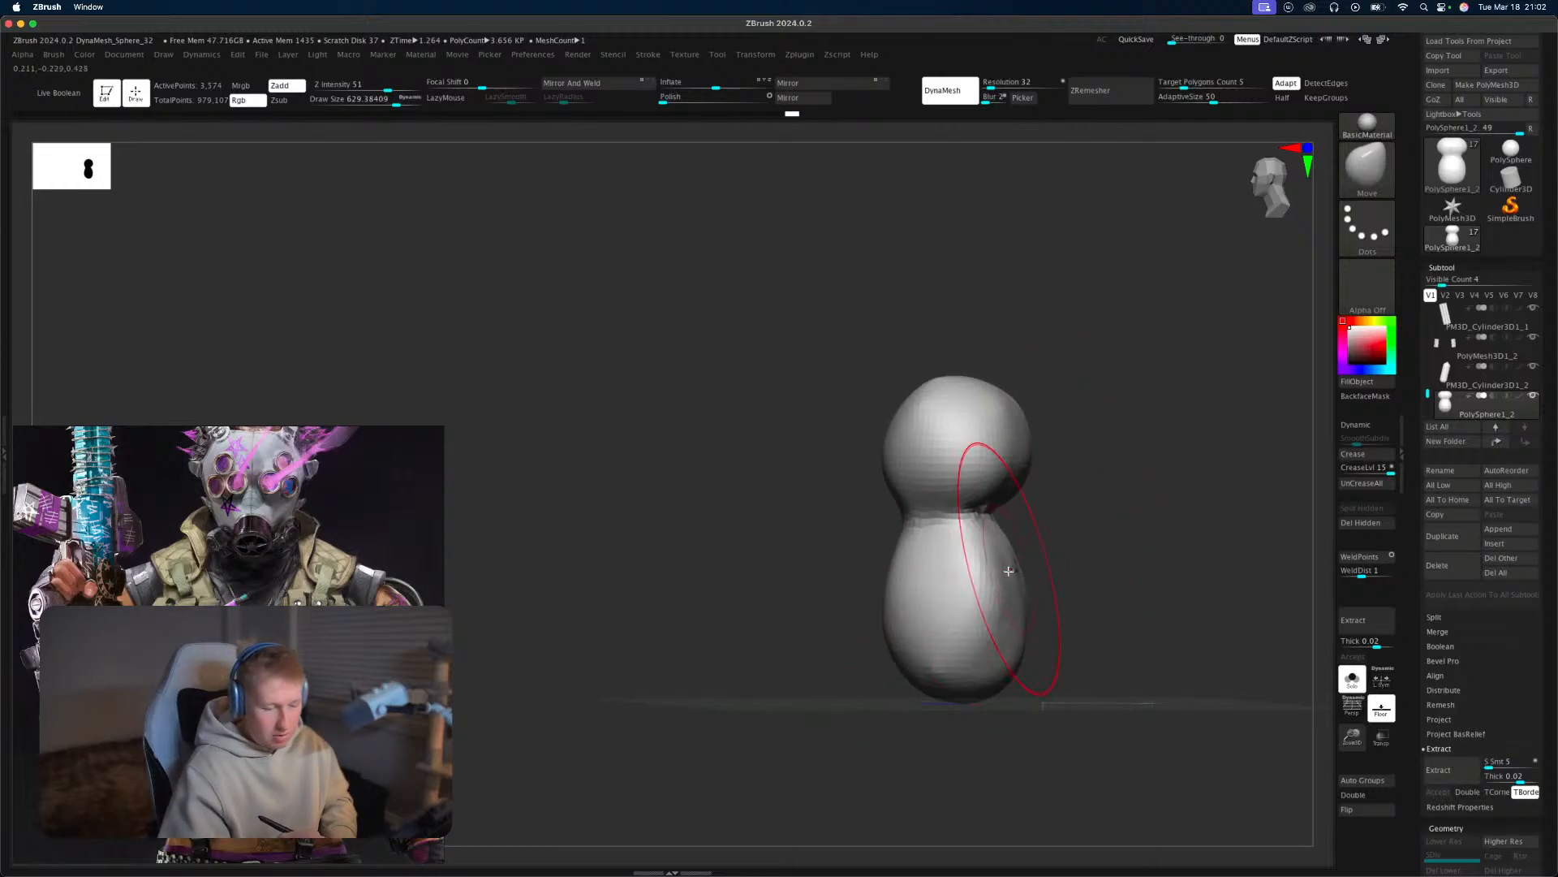
pyautogui.moveTo(1009, 440)
pyautogui.mouseDown()
pyautogui.moveTo(1093, 528)
pyautogui.moveTo(1204, 515)
pyautogui.moveTo(1111, 504)
pyautogui.moveTo(1137, 515)
pyautogui.moveTo(932, 435)
pyautogui.mouseUp()
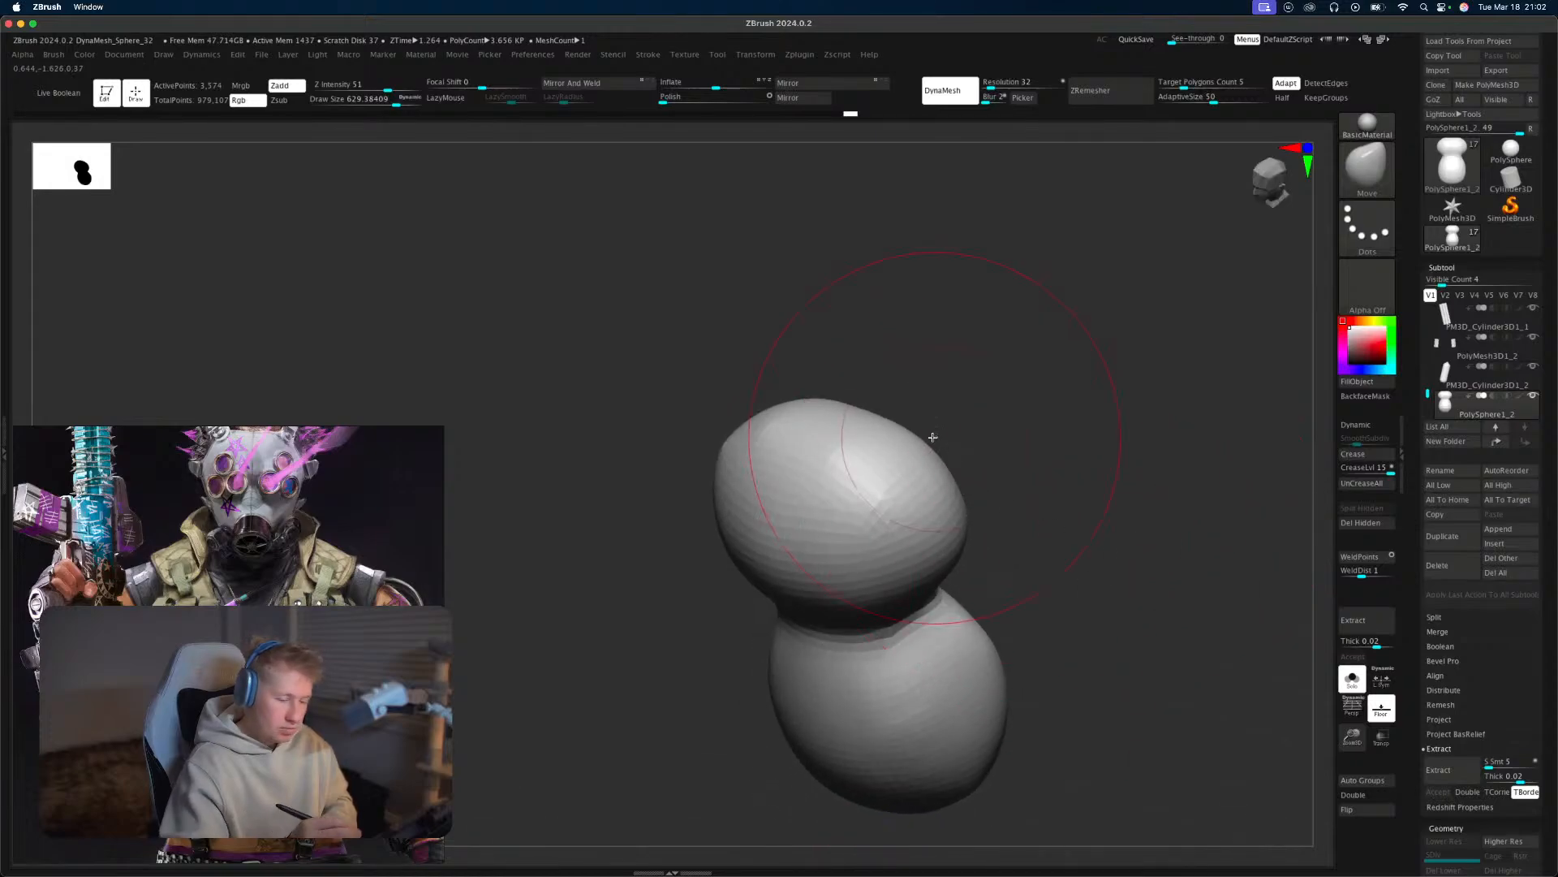
# Mask a patch on each upper corner of the head, invert the mask, pull out two ears with the gizmo and remesh with DynaMesh.
pyautogui.press('s')
pyautogui.press('ctrl')
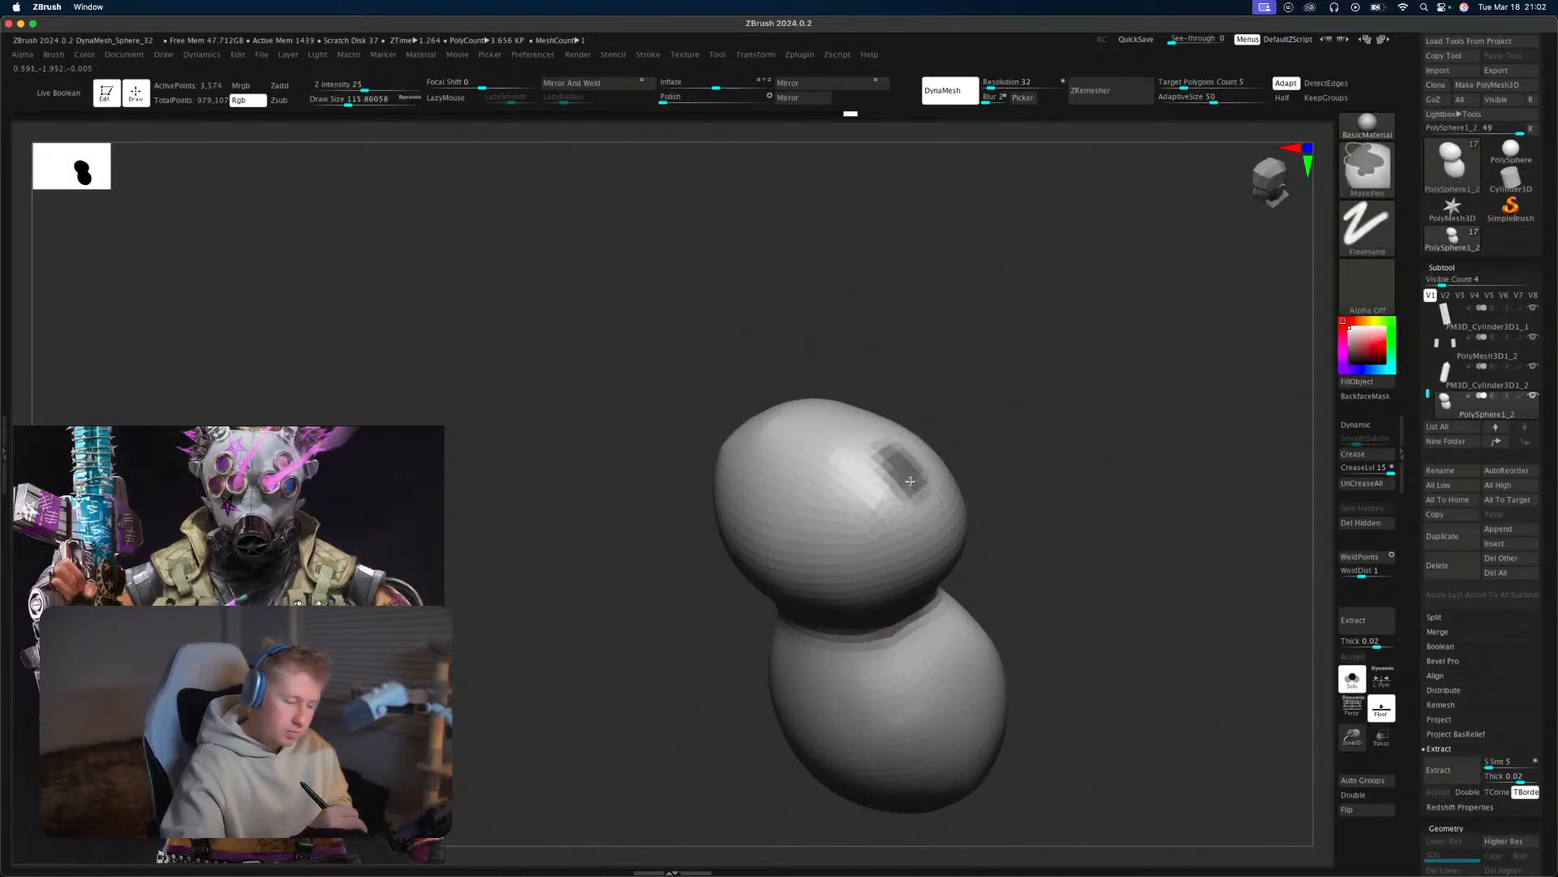
pyautogui.keyDown('shift'); pyautogui.moveTo(988, 449); pyautogui.dragTo(1061, 484); pyautogui.keyUp('shift')
pyautogui.press('w')
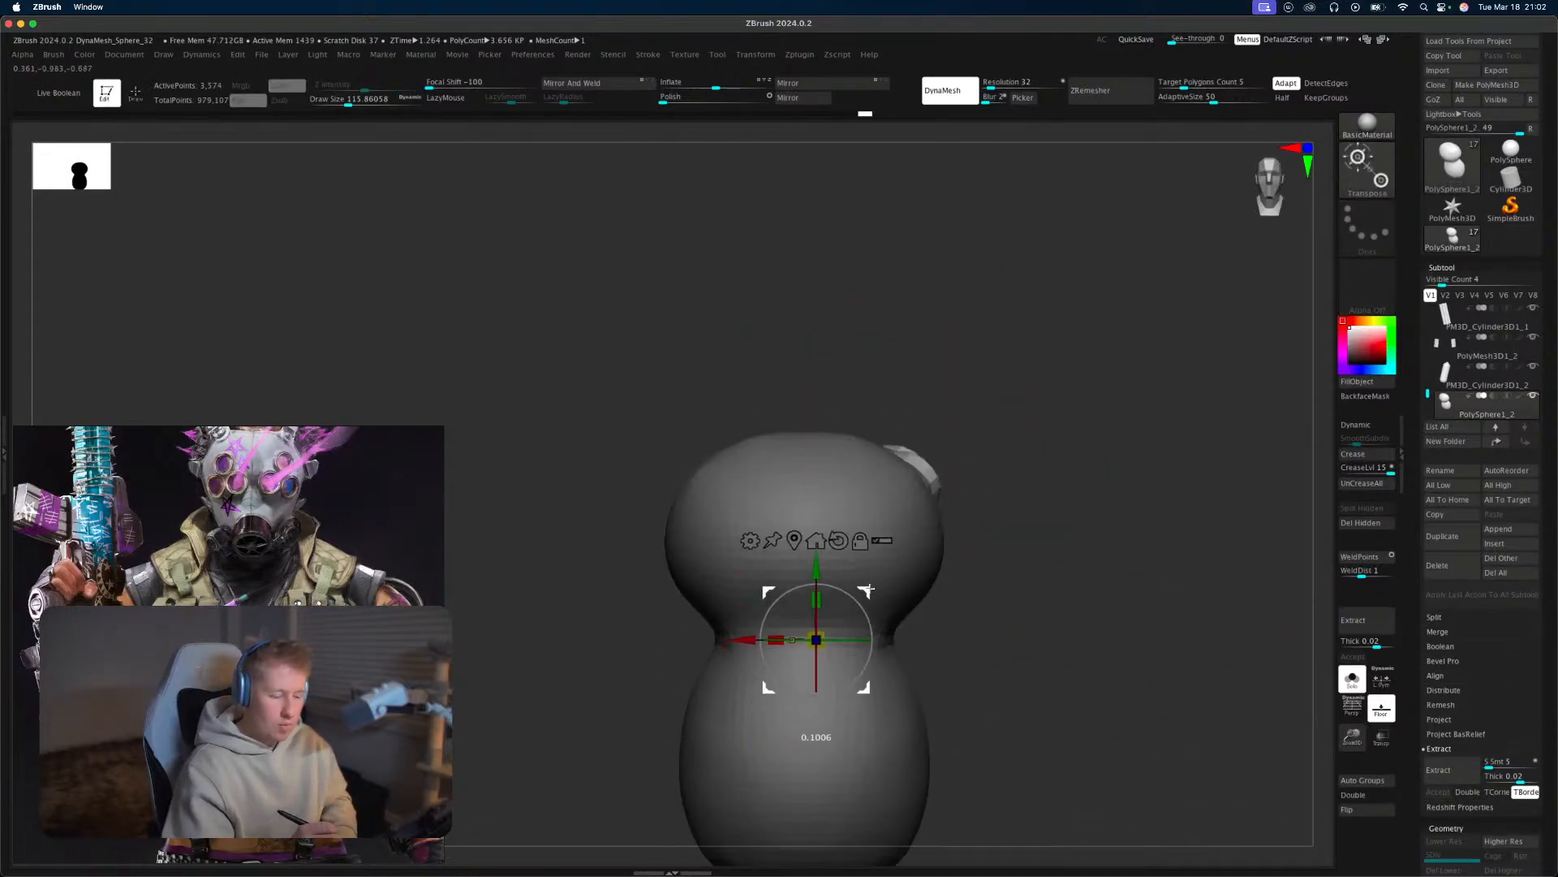
pyautogui.moveTo(867, 590); pyautogui.dragTo(1000, 360)
pyautogui.press('q')
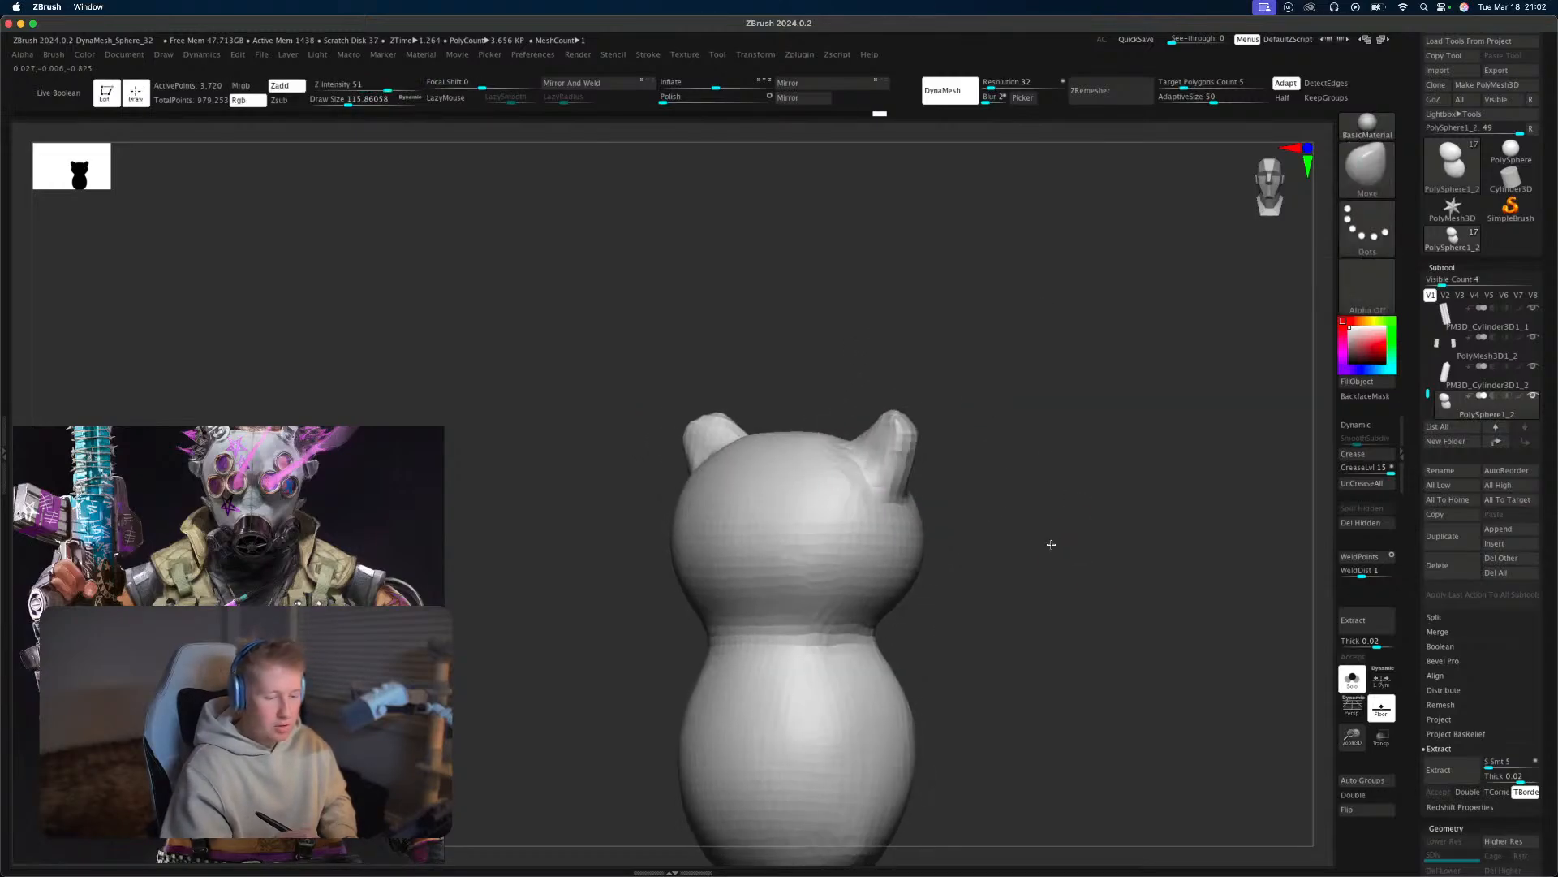
# Shape the ears into pointed, slightly hollowed cat ears with the Move and Smooth brushes.
pyautogui.press('b')
pyautogui.press('s')
pyautogui.press('m')
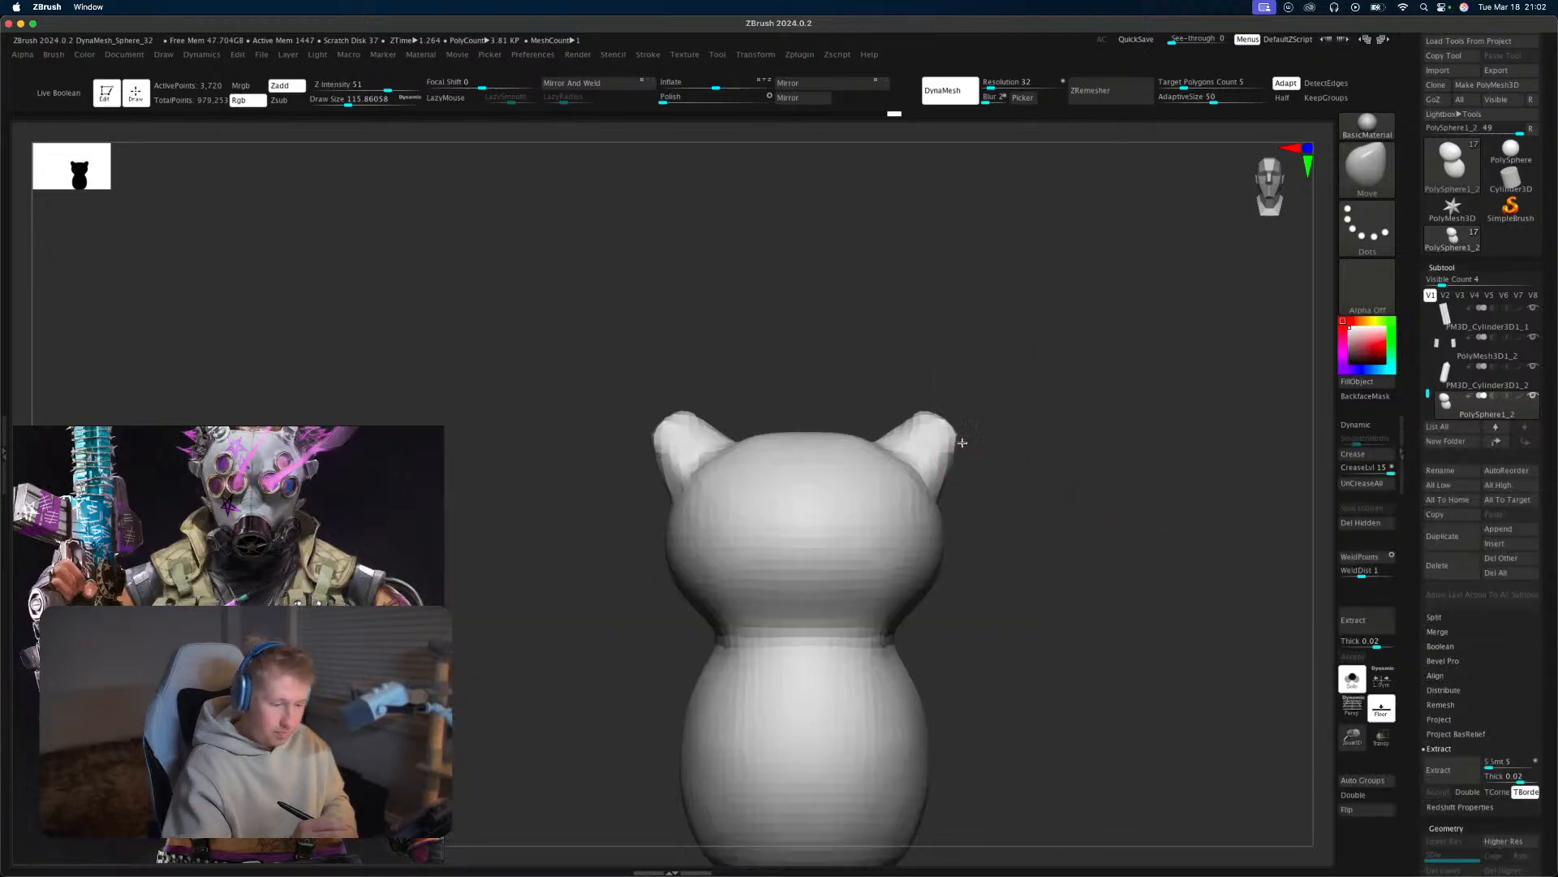
pyautogui.press('s')
pyautogui.moveTo(948, 439); pyautogui.dragTo(953, 439)
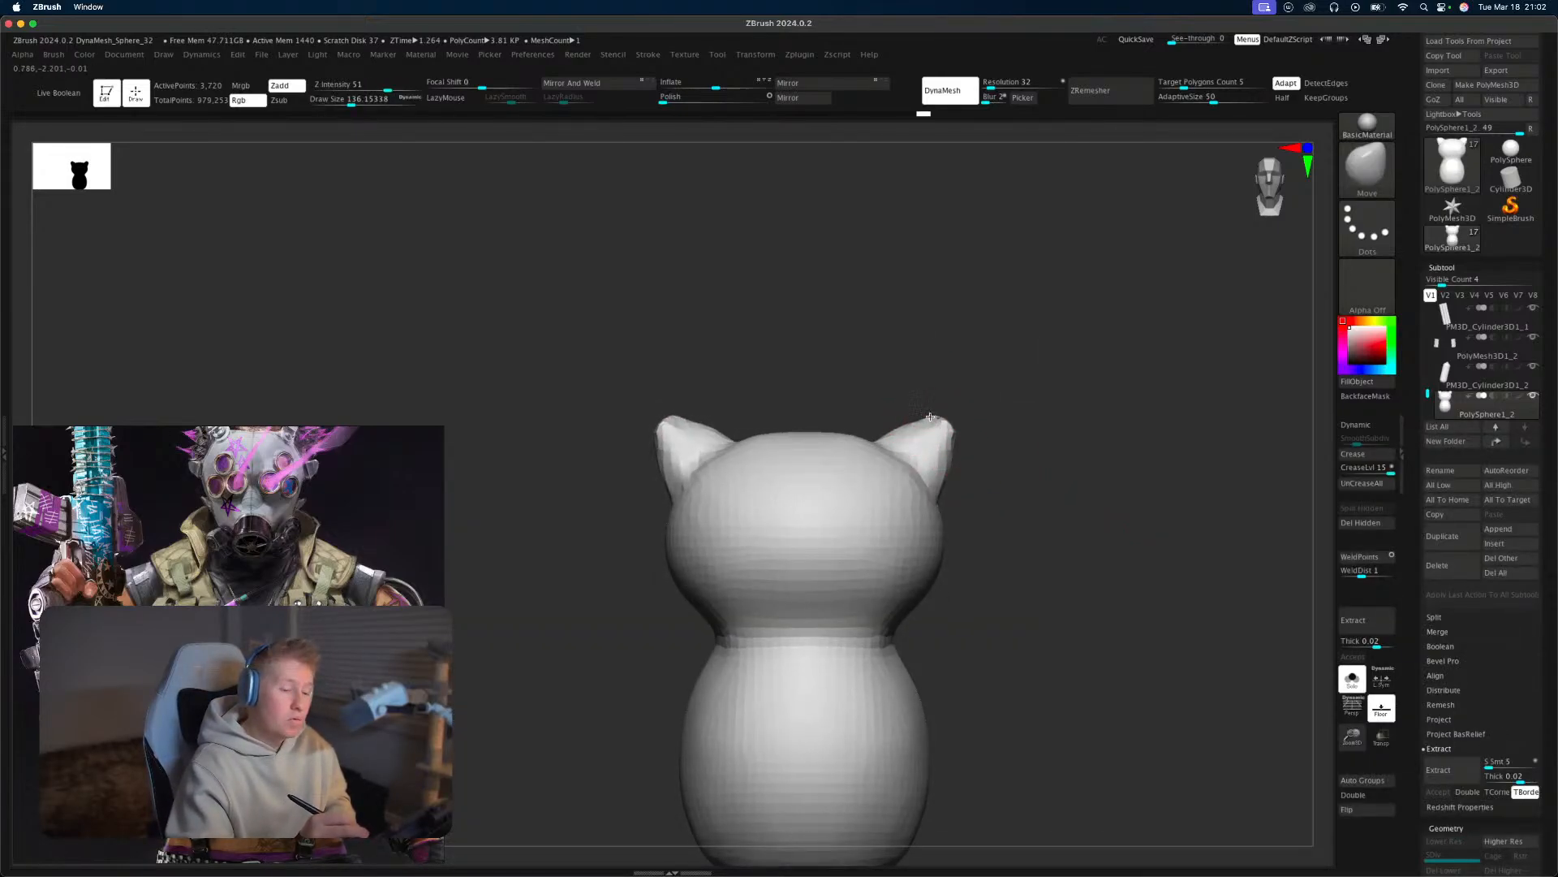
pyautogui.moveTo(953, 459)
pyautogui.mouseDown()
pyautogui.moveTo(922, 430)
pyautogui.moveTo(991, 424)
pyautogui.moveTo(895, 440)
pyautogui.moveTo(1010, 577)
pyautogui.mouseUp()
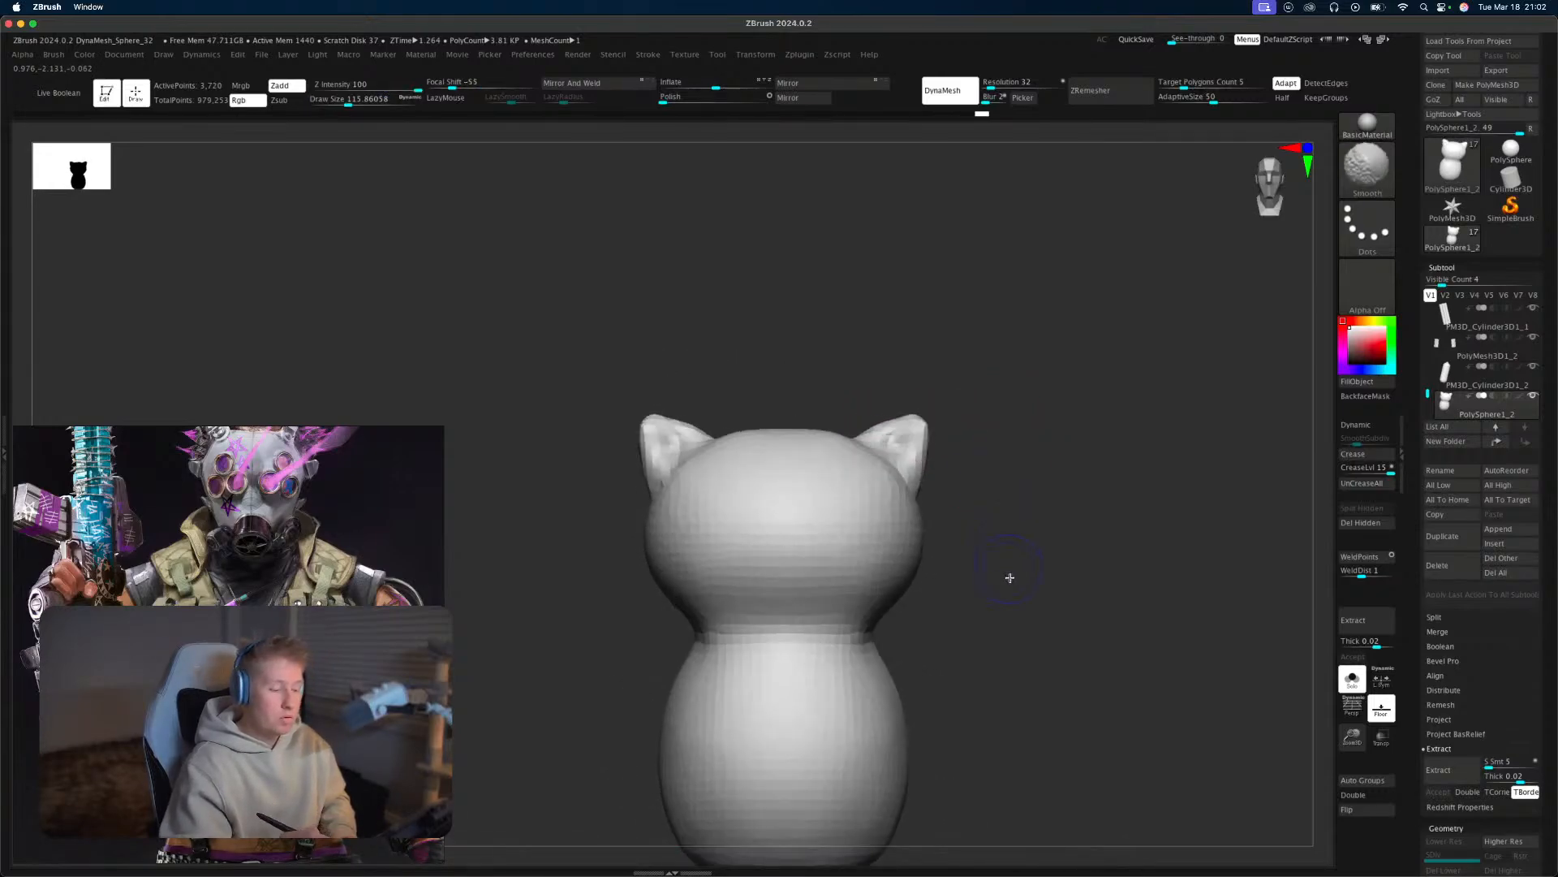
# Slim the head and body front to back from the side view with a large Move brush.
pyautogui.keyDown('alt'); pyautogui.moveTo(1024, 630); pyautogui.dragTo(996, 559); pyautogui.keyUp('alt')
pyautogui.press('s')
pyautogui.moveTo(898, 634); pyautogui.dragTo(950, 635)
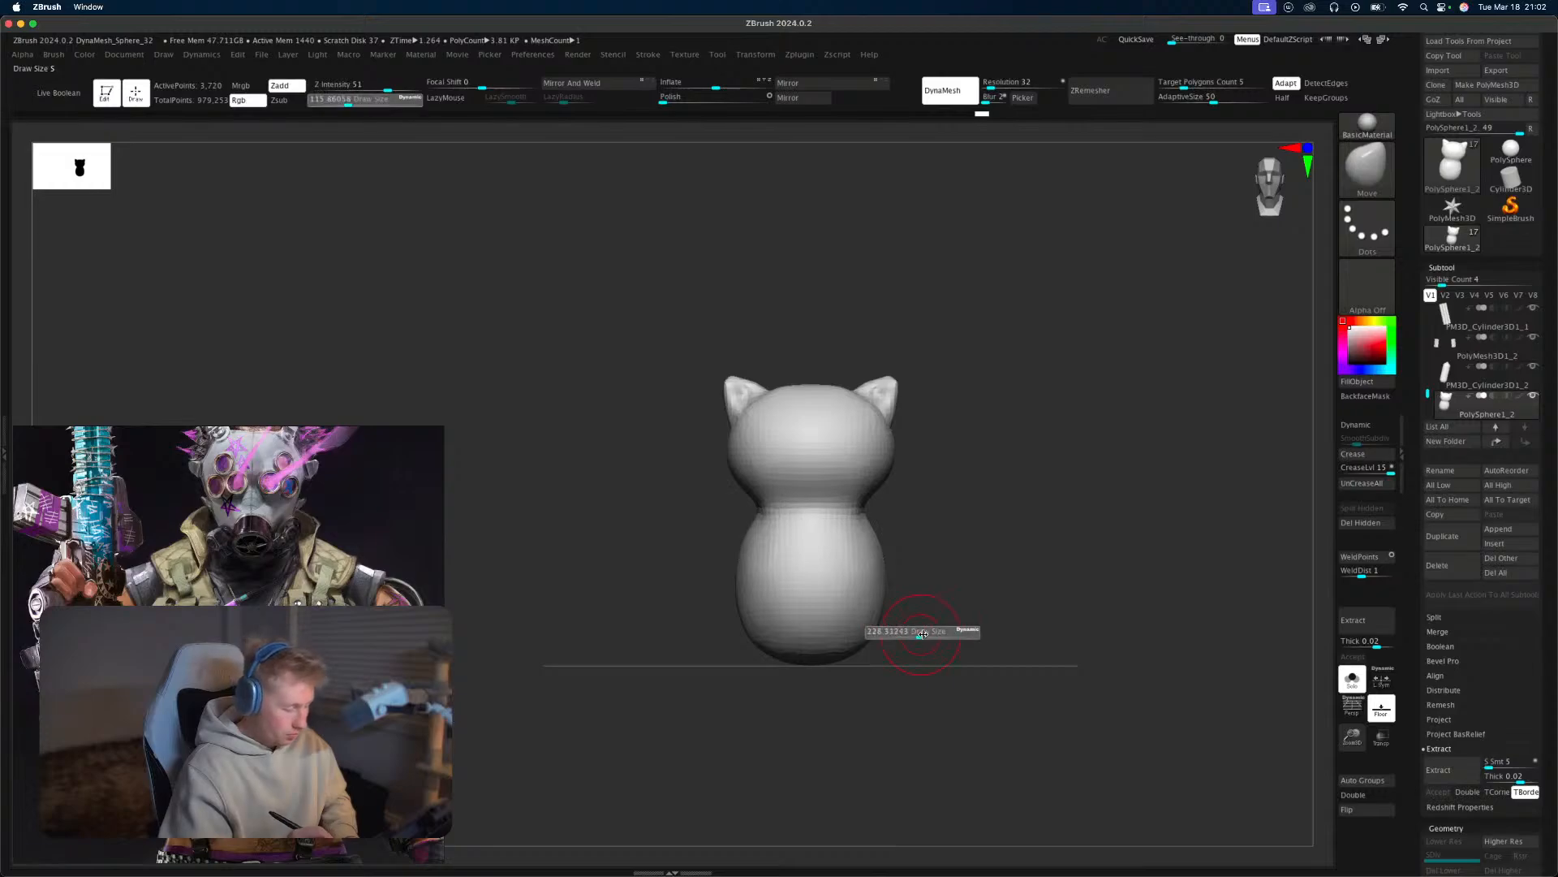
pyautogui.moveTo(857, 651)
pyautogui.mouseDown()
pyautogui.moveTo(845, 654)
pyautogui.moveTo(871, 640)
pyautogui.mouseUp()
pyautogui.hotkey('ctrl', 'z')
pyautogui.moveTo(960, 595)
pyautogui.mouseDown()
pyautogui.moveTo(905, 591)
pyautogui.moveTo(966, 609)
pyautogui.mouseUp()
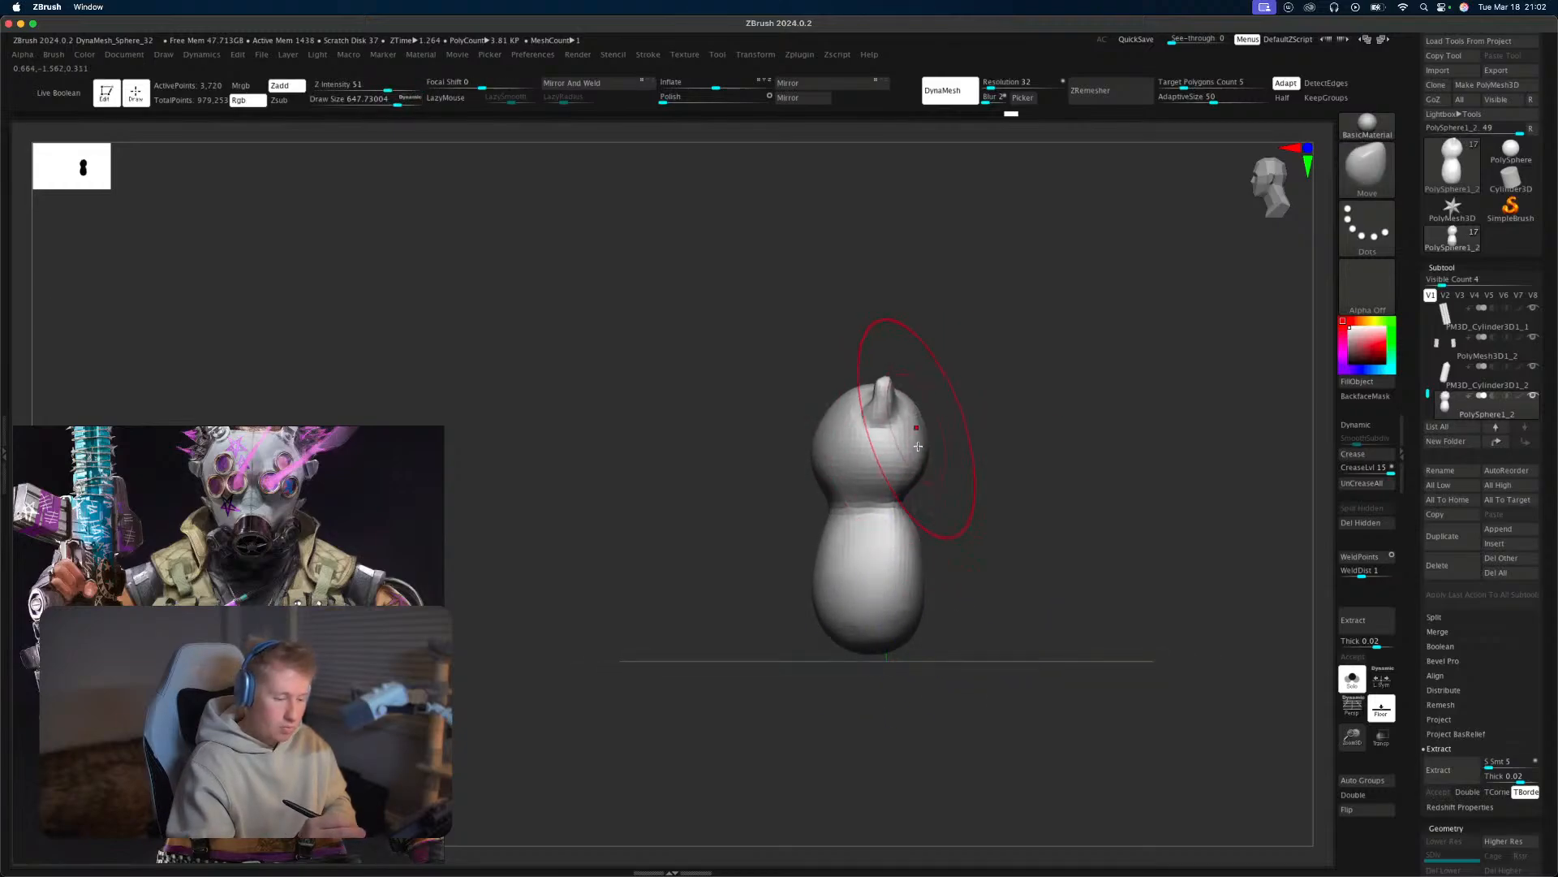
pyautogui.moveTo(990, 552)
pyautogui.mouseDown()
pyautogui.moveTo(1064, 560)
pyautogui.moveTo(1085, 588)
pyautogui.moveTo(1026, 539)
pyautogui.mouseUp()
pyautogui.press('s')
pyautogui.click(965, 566)
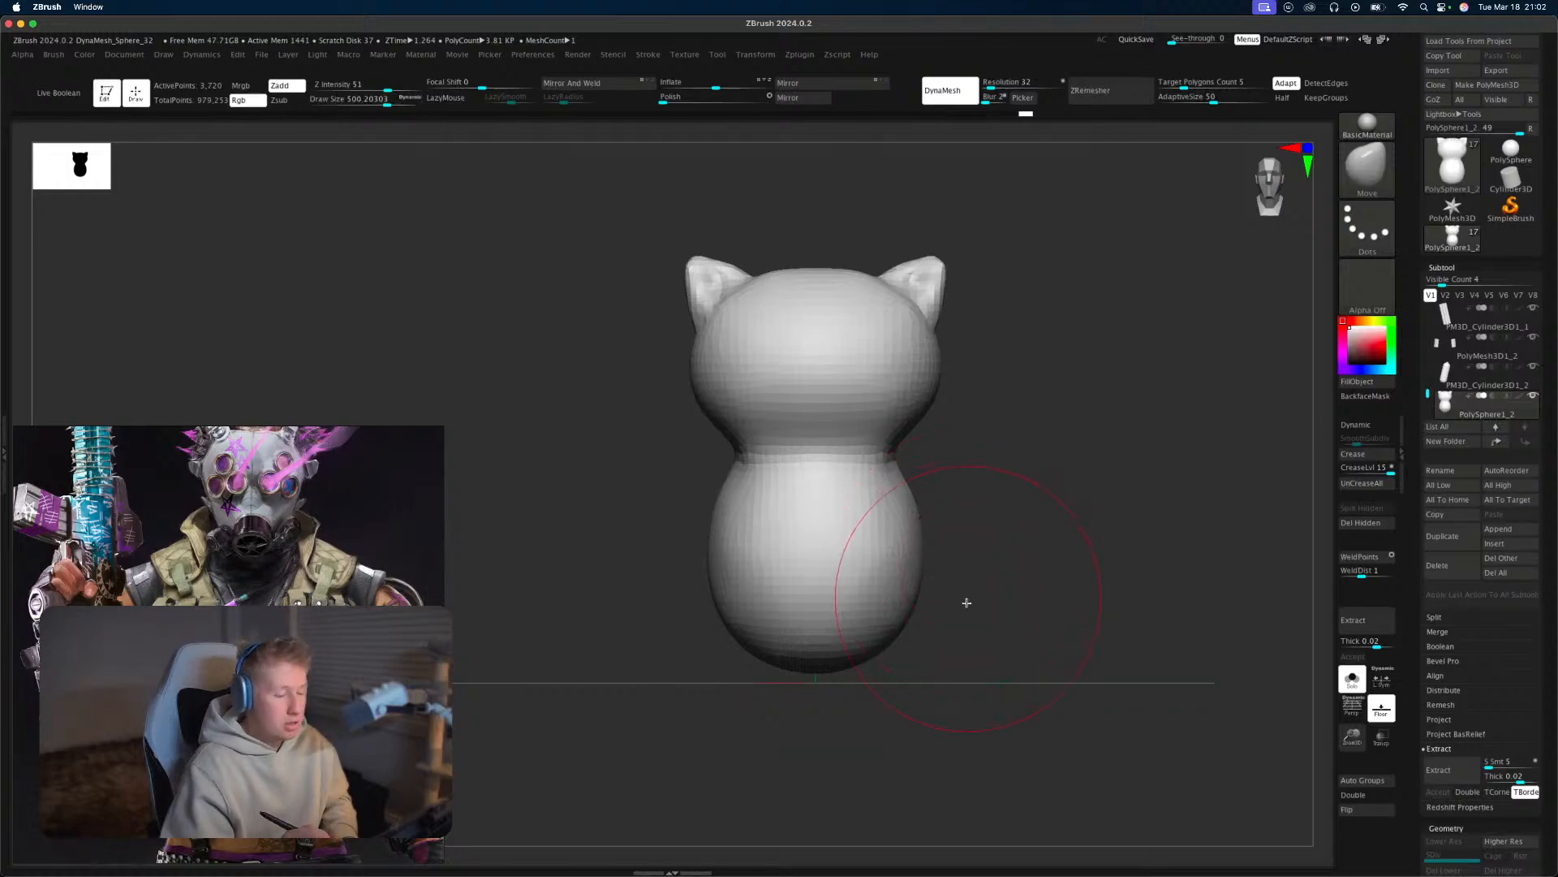
# Carve a crease around the neck between head and body with the DamStandard brush.
pyautogui.moveTo(982, 597); pyautogui.dragTo(945, 597)
pyautogui.press('s')
pyautogui.moveTo(862, 497); pyautogui.dragTo(838, 496)
pyautogui.press('b')
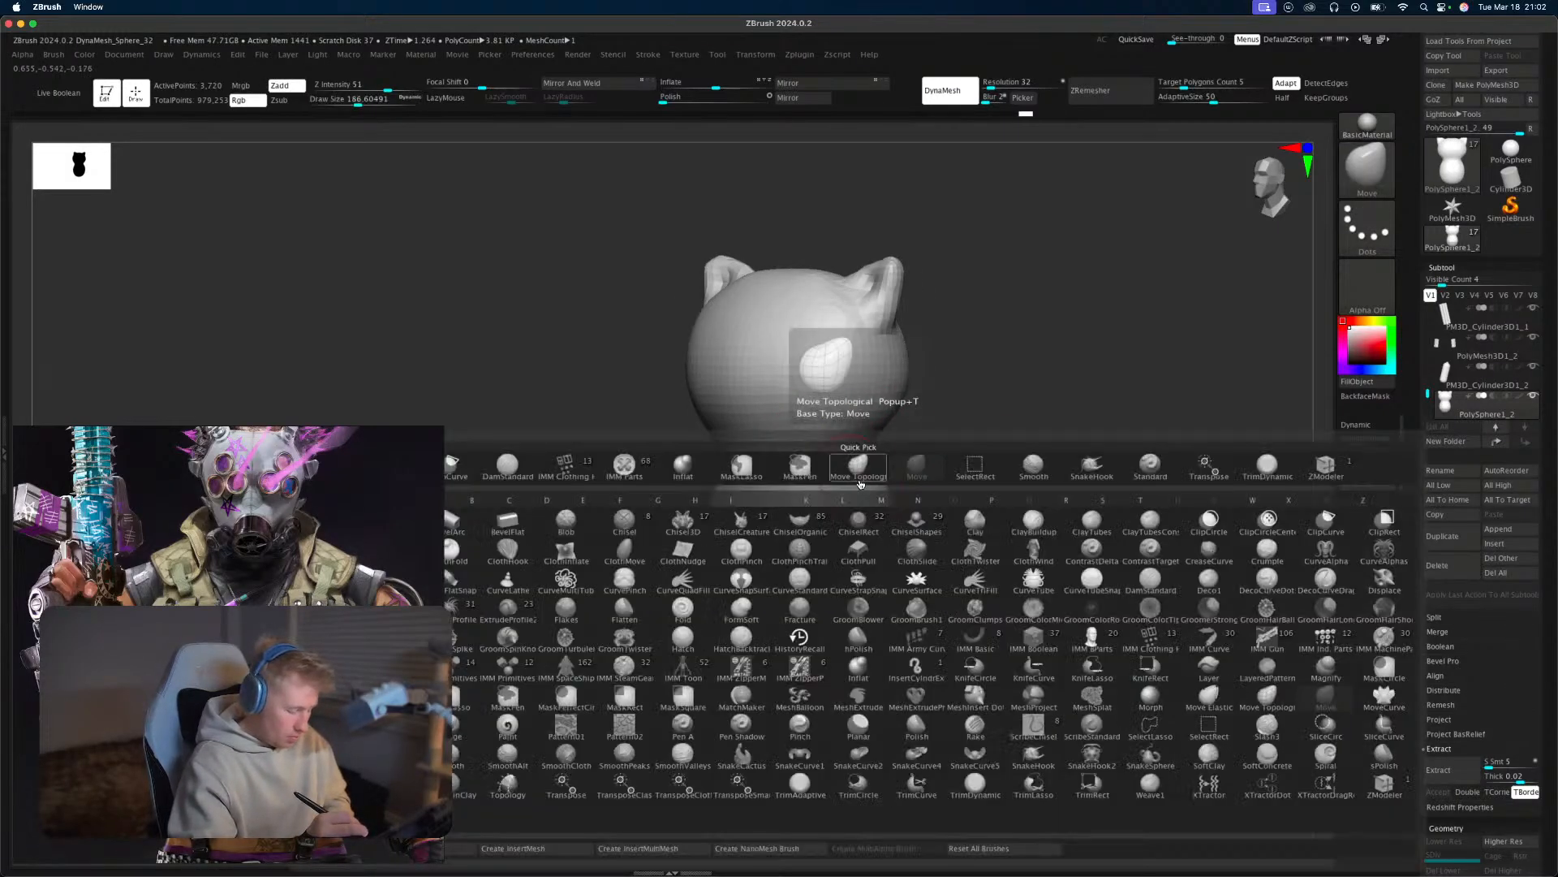
pyautogui.press('d')
pyautogui.press('s')
pyautogui.moveTo(827, 455); pyautogui.dragTo(755, 454)
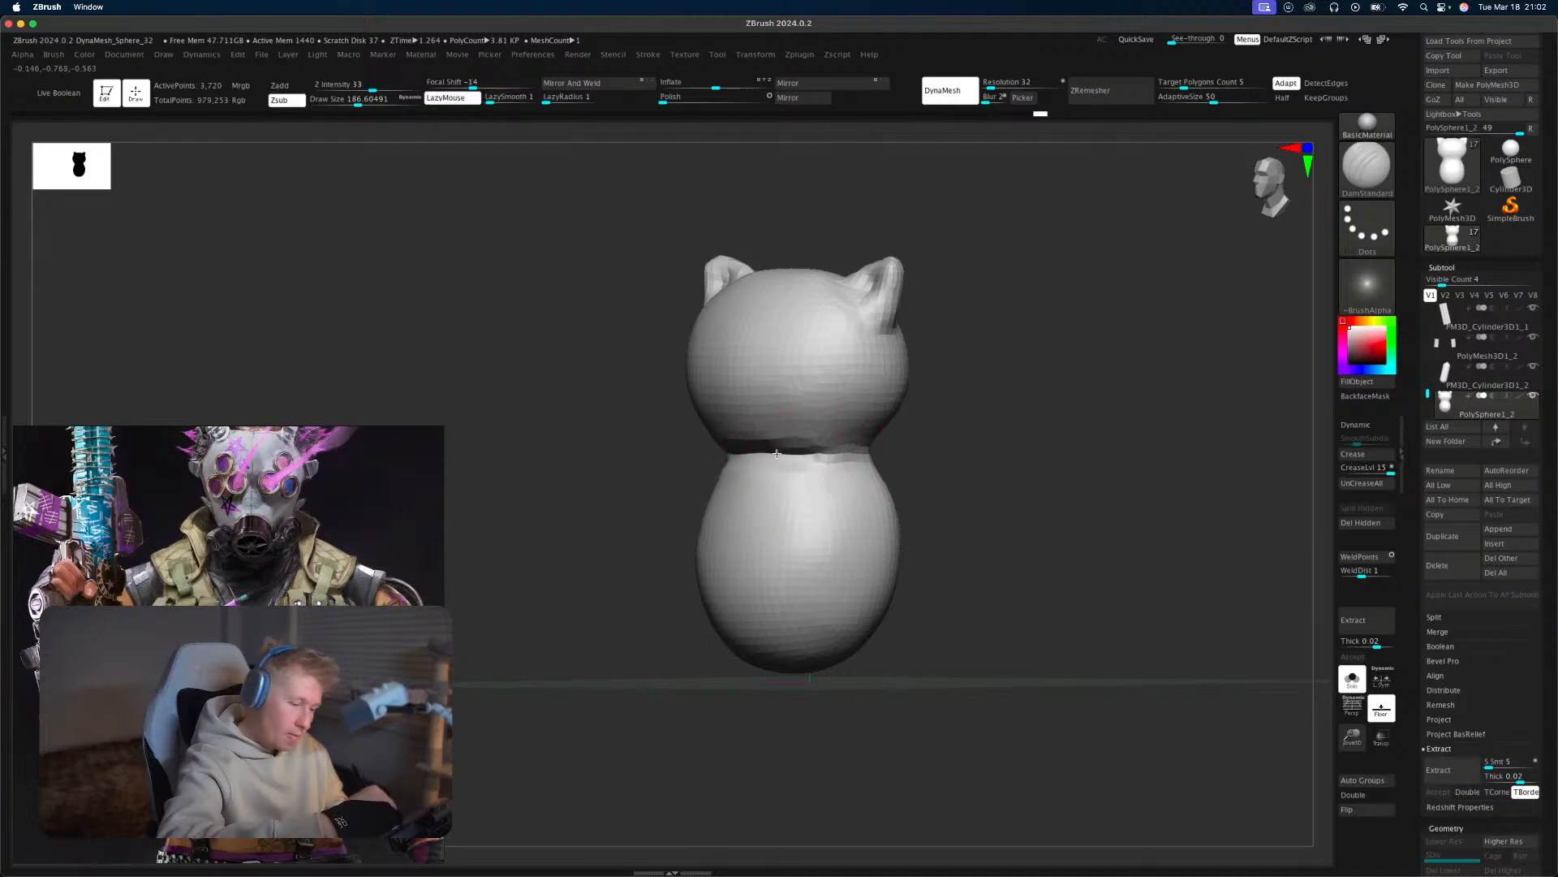
pyautogui.moveTo(942, 440)
pyautogui.mouseDown()
pyautogui.moveTo(898, 443)
pyautogui.moveTo(1001, 435)
pyautogui.mouseUp()
# Mask a patch on each shoulder, invert the mask, pull out two arms with the gizmo and remesh with DynaMesh.
pyautogui.moveTo(835, 497); pyautogui.dragTo(756, 490)
pyautogui.press('s')
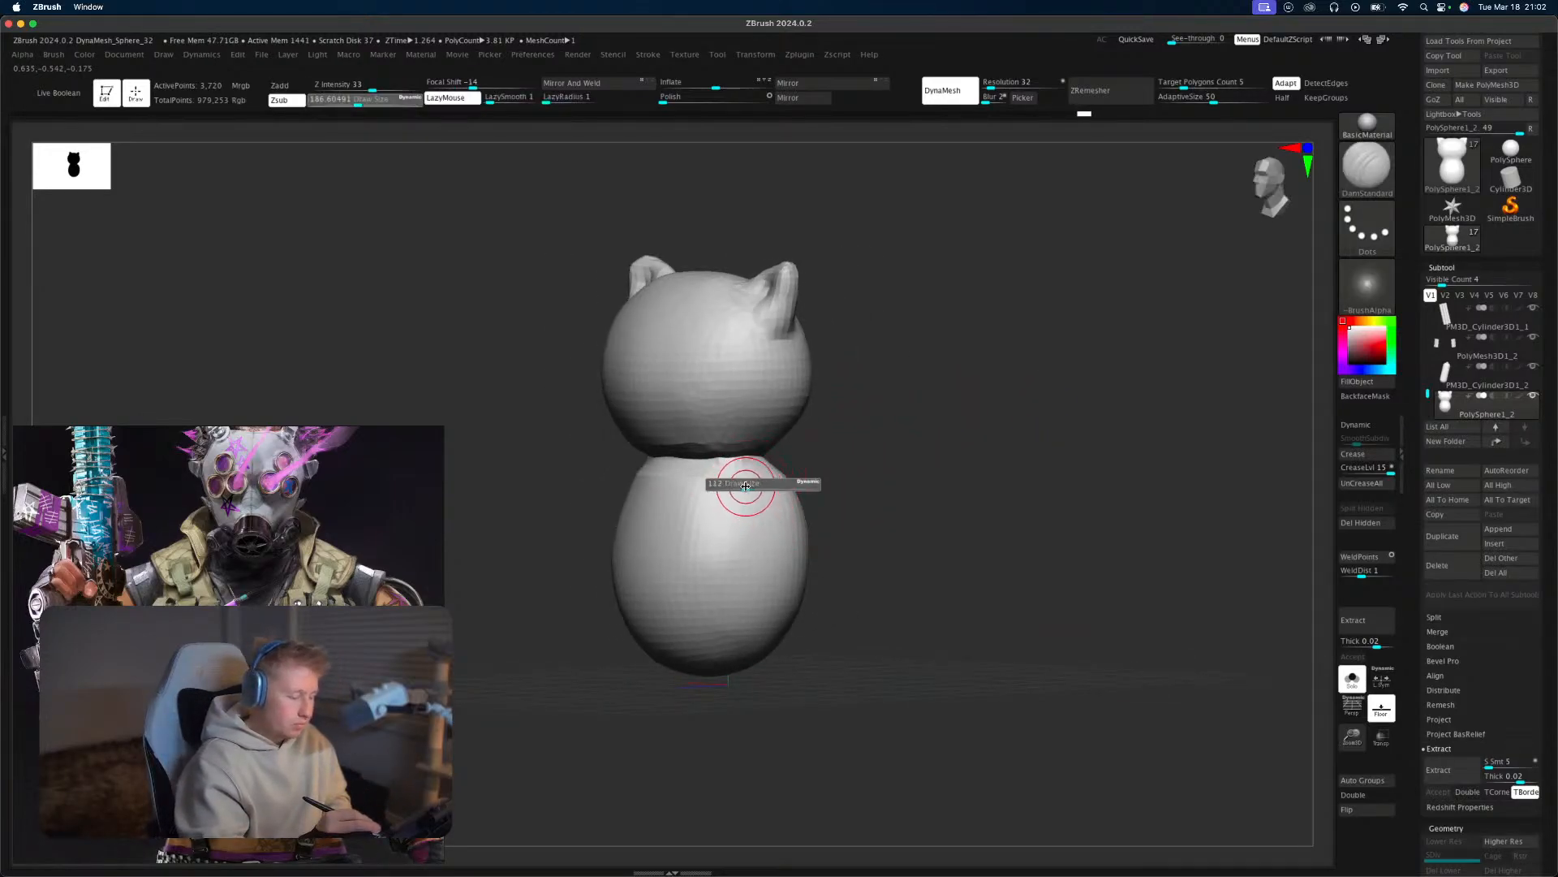
pyautogui.press('ctrl')
pyautogui.keyDown('ctrl'); pyautogui.click(844, 489); pyautogui.keyUp('ctrl')
pyautogui.keyDown('shift'); pyautogui.moveTo(861, 492); pyautogui.dragTo(936, 508); pyautogui.keyUp('shift')
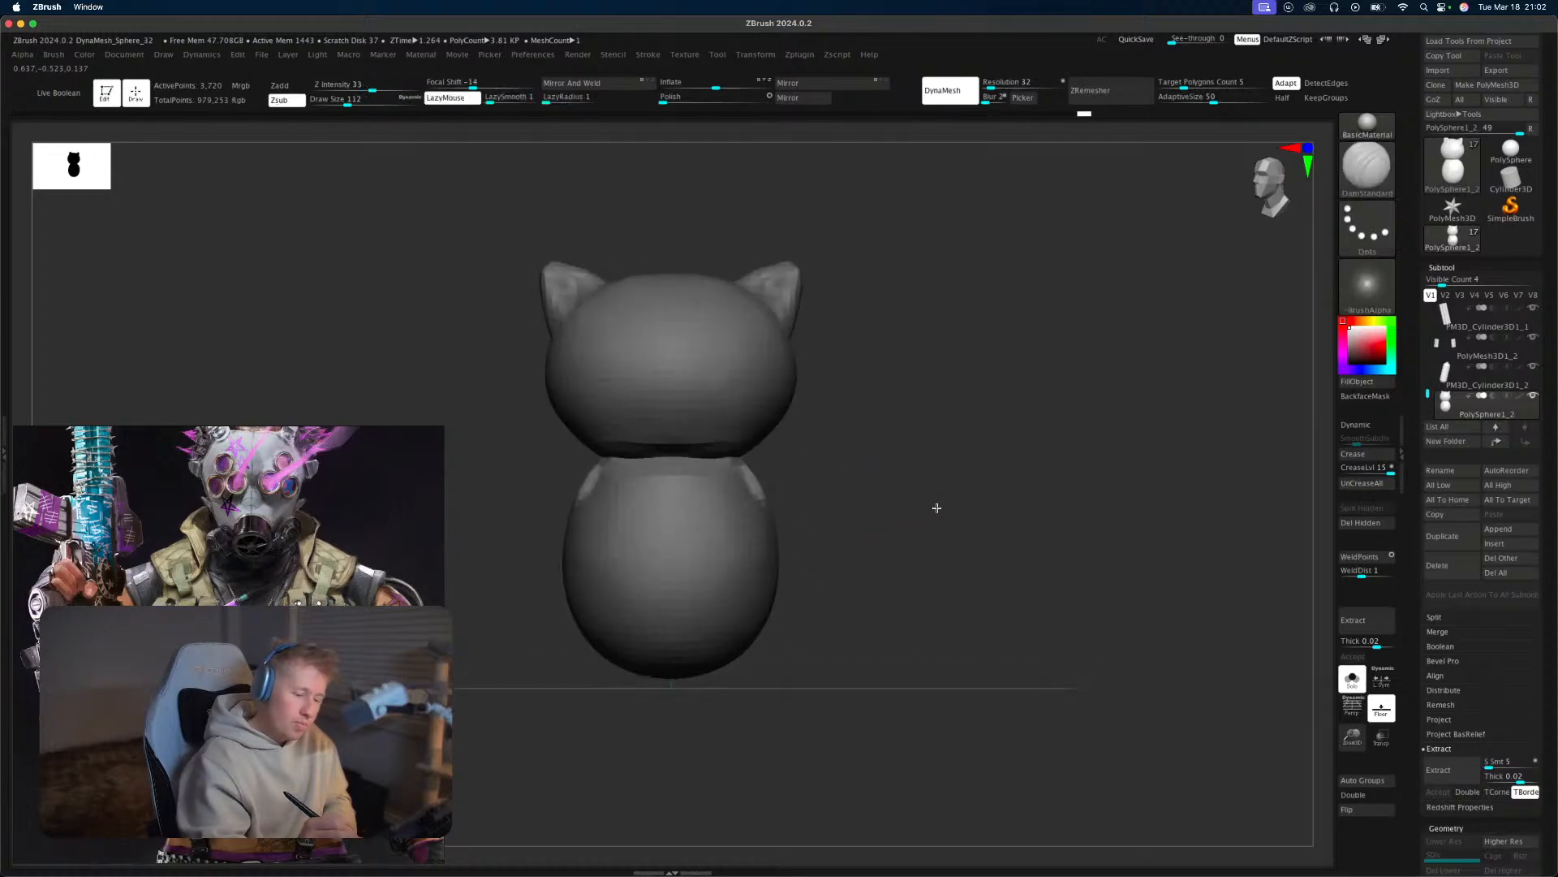
pyautogui.press('w')
pyautogui.moveTo(855, 201)
pyautogui.keyDown('alt'); pyautogui.mouseDown()
pyautogui.moveTo(805, 427)
pyautogui.moveTo(920, 484)
pyautogui.moveTo(928, 546)
pyautogui.moveTo(927, 526)
pyautogui.moveTo(1075, 582)
pyautogui.moveTo(1086, 555)
pyautogui.mouseUp(); pyautogui.keyUp('alt')
pyautogui.press('q')
# Thicken the arms and their ends with the Inflat brush and remesh the figure with DynaMesh.
pyautogui.press('b')
pyautogui.press('i')
pyautogui.press('n')
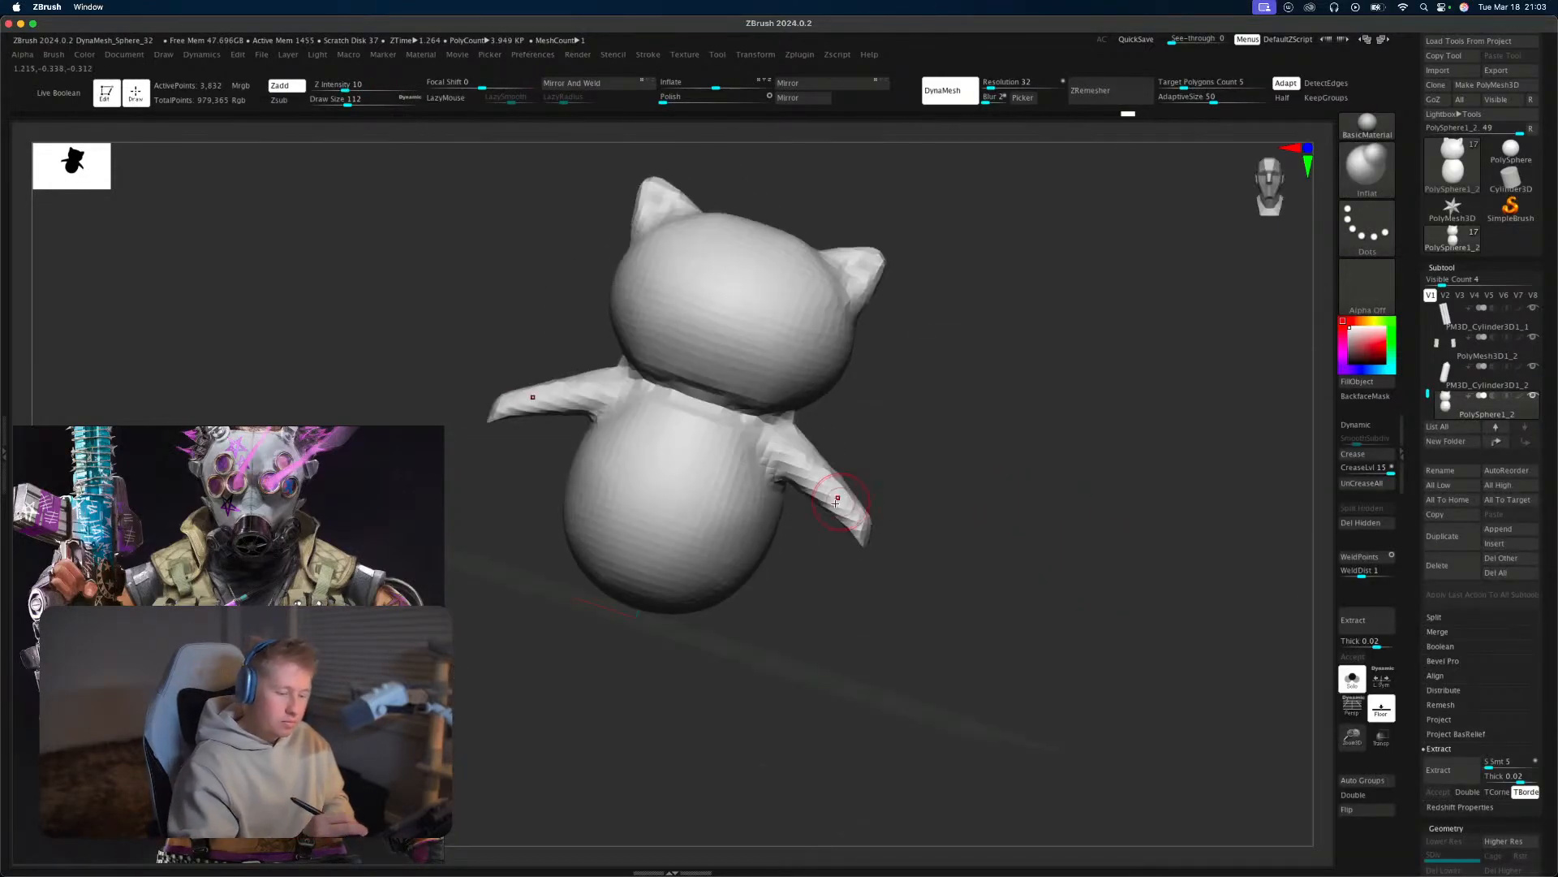
pyautogui.press('s')
pyautogui.moveTo(835, 498)
pyautogui.mouseDown()
pyautogui.moveTo(857, 501)
pyautogui.moveTo(851, 518)
pyautogui.moveTo(822, 484)
pyautogui.mouseUp()
pyautogui.moveTo(893, 520); pyautogui.dragTo(919, 547)
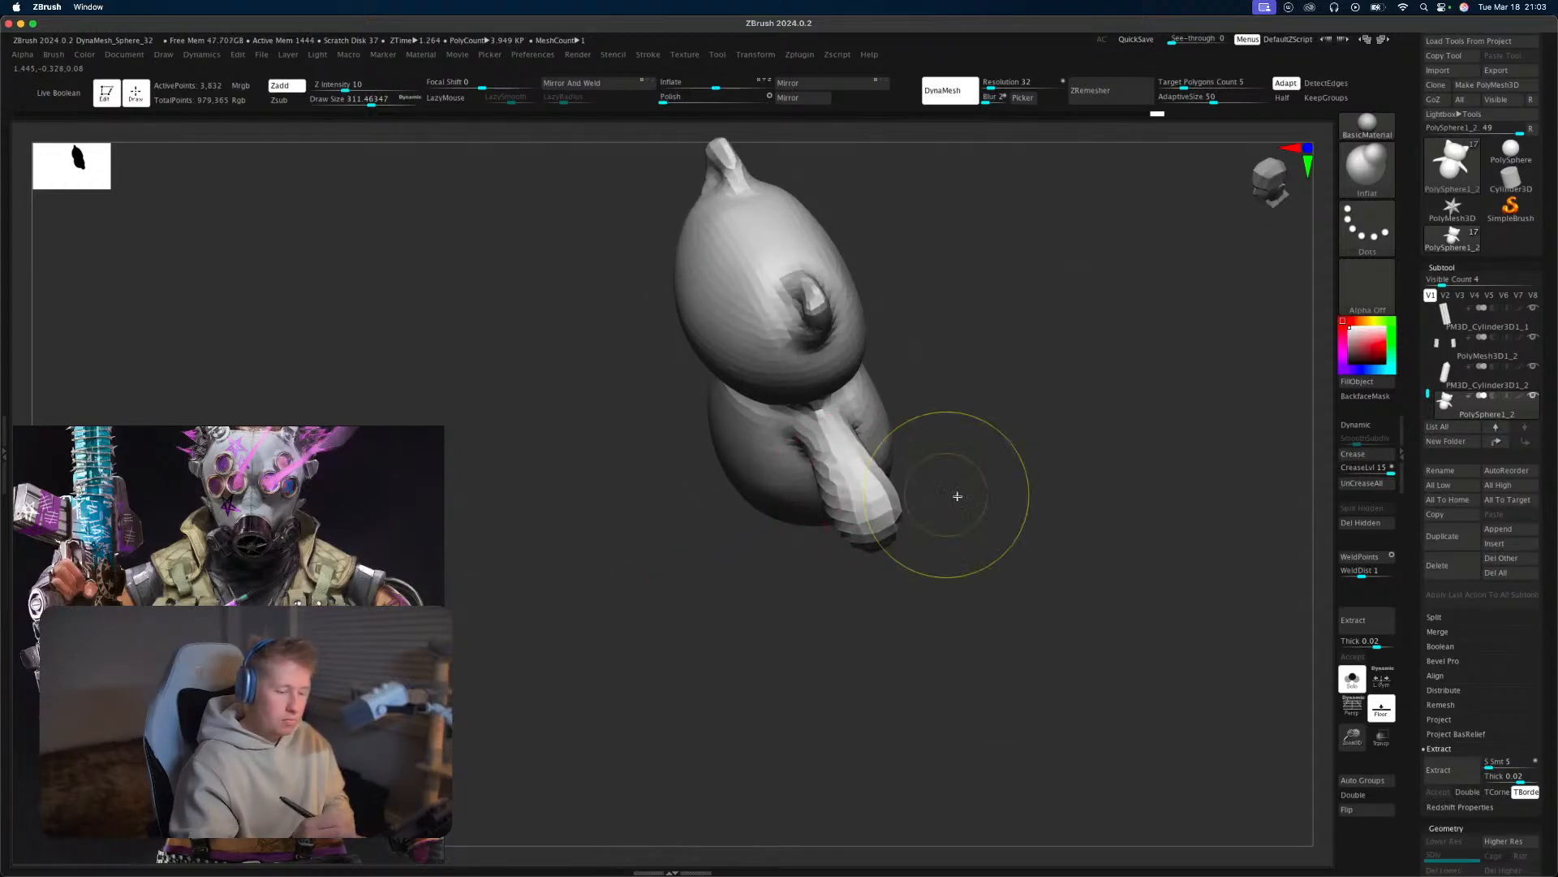
pyautogui.moveTo(1019, 549); pyautogui.dragTo(1097, 564)
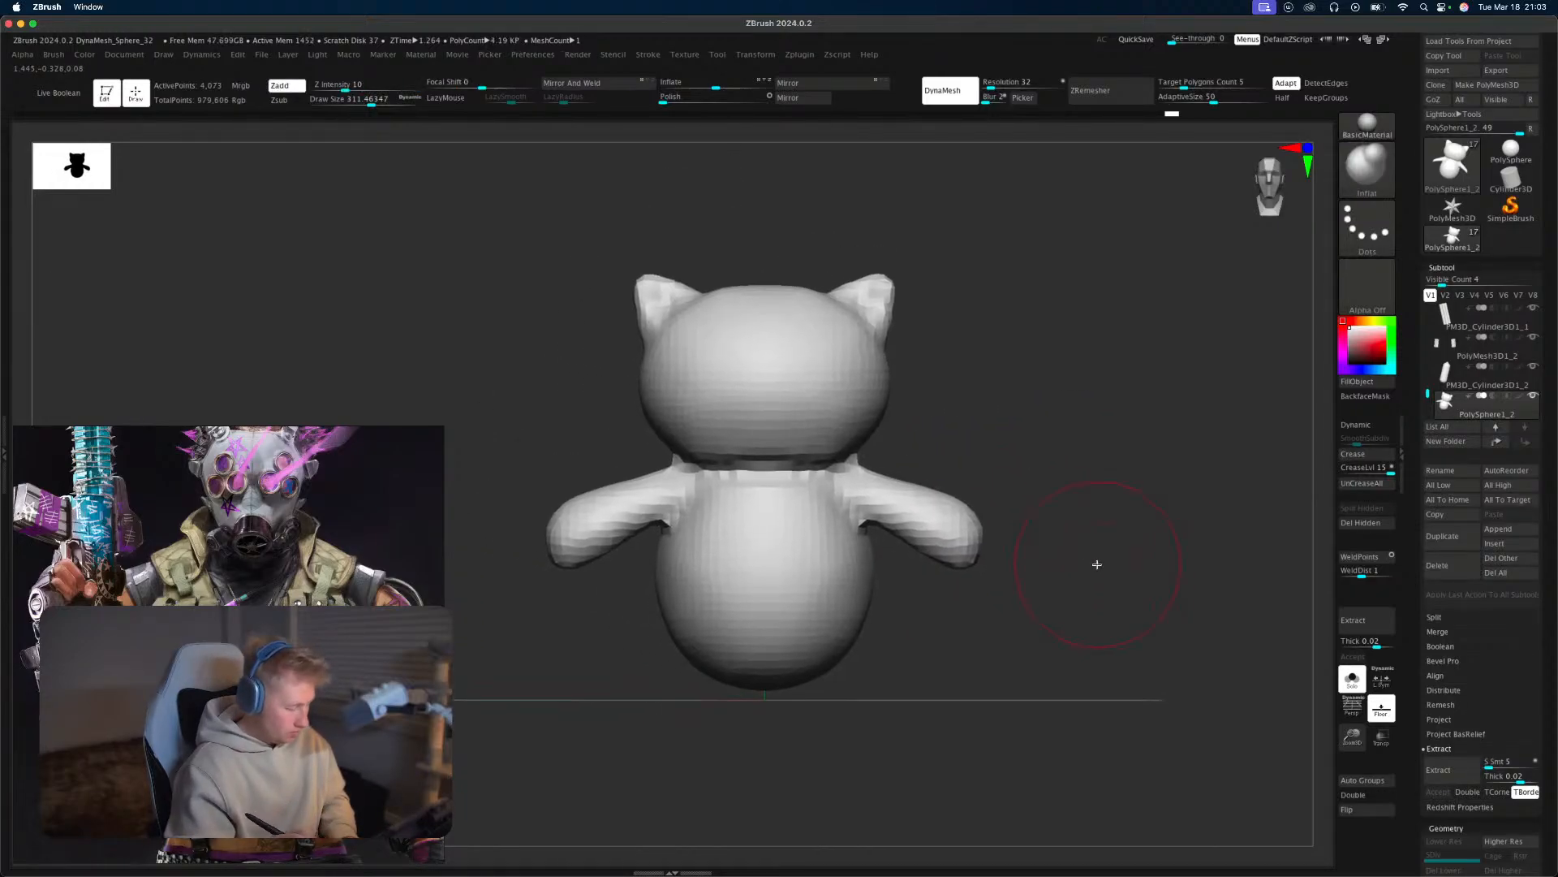
# Refine the shape of the arms symmetrically with the Move brush.
pyautogui.press('b')
pyautogui.press('m')
pyautogui.press('v')
pyautogui.press('s')
pyautogui.moveTo(884, 507); pyautogui.dragTo(870, 510)
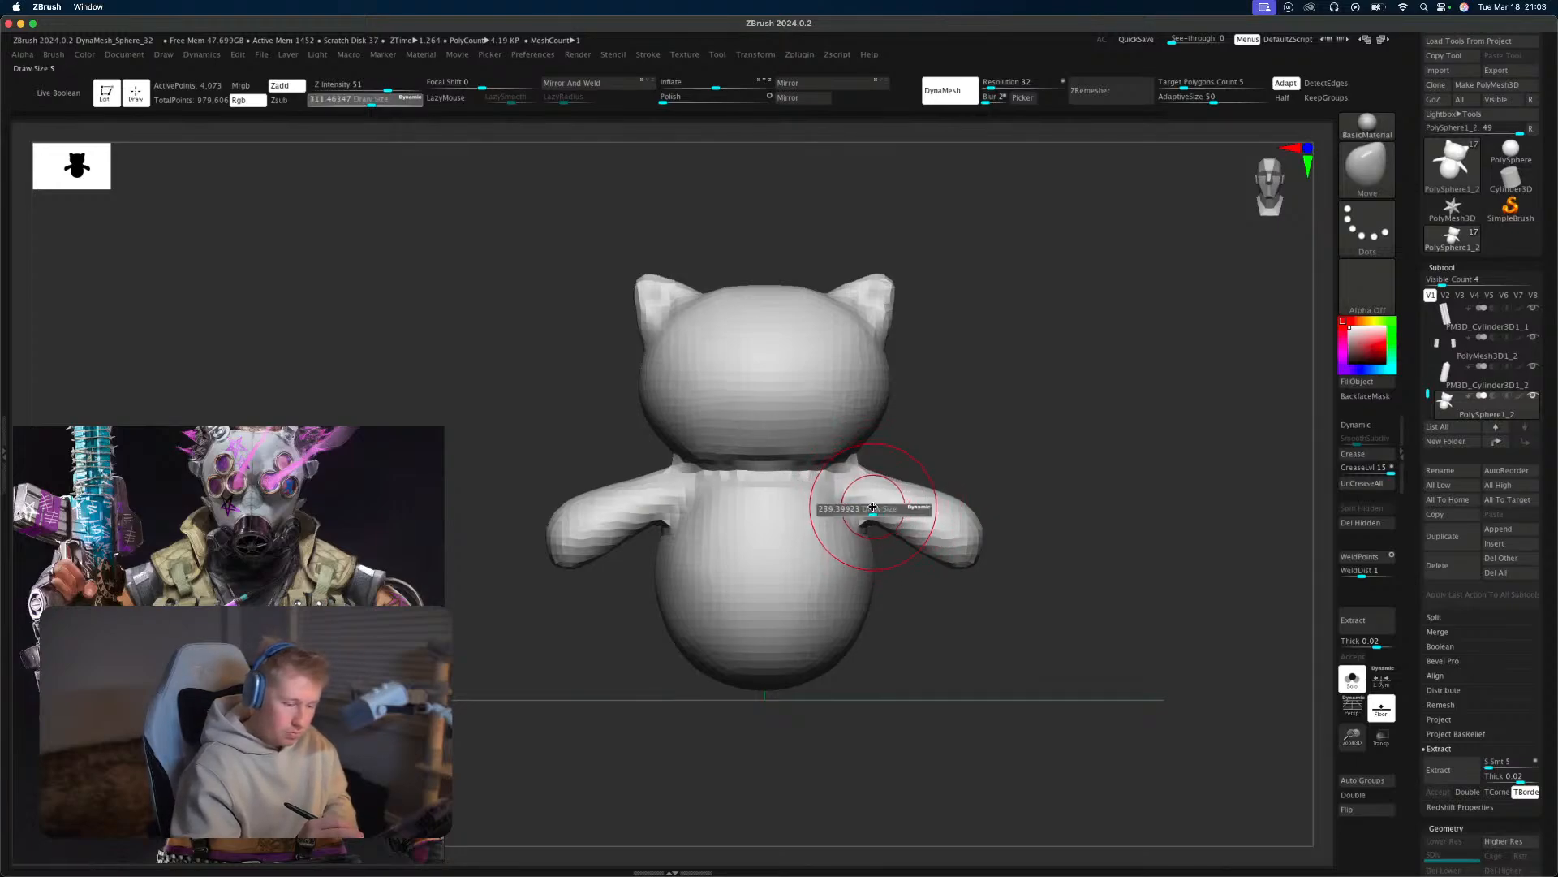
pyautogui.moveTo(965, 516)
pyautogui.mouseDown()
pyautogui.moveTo(949, 507)
pyautogui.moveTo(1148, 514)
pyautogui.moveTo(1119, 521)
pyautogui.moveTo(1086, 433)
pyautogui.moveTo(1130, 460)
pyautogui.mouseUp()
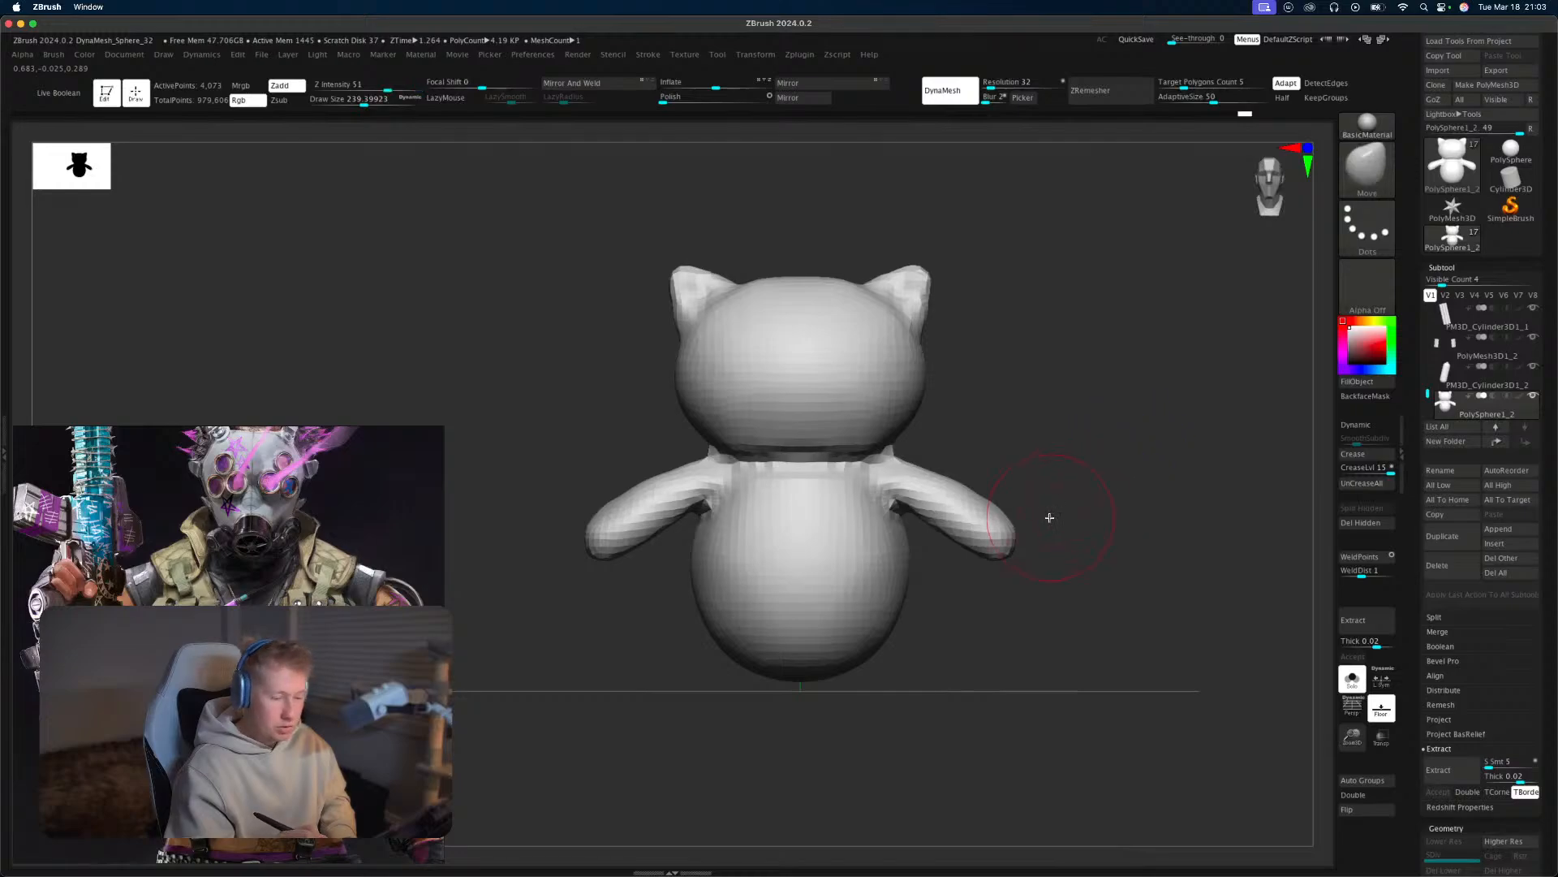
# Isolate both arms with a MaskLasso selection and inverted mask, and rotate them downward toward the body with the gizmo.
pyautogui.keyDown('ctrl'); pyautogui.moveTo(1027, 437); pyautogui.dragTo(907, 492); pyautogui.keyUp('ctrl')
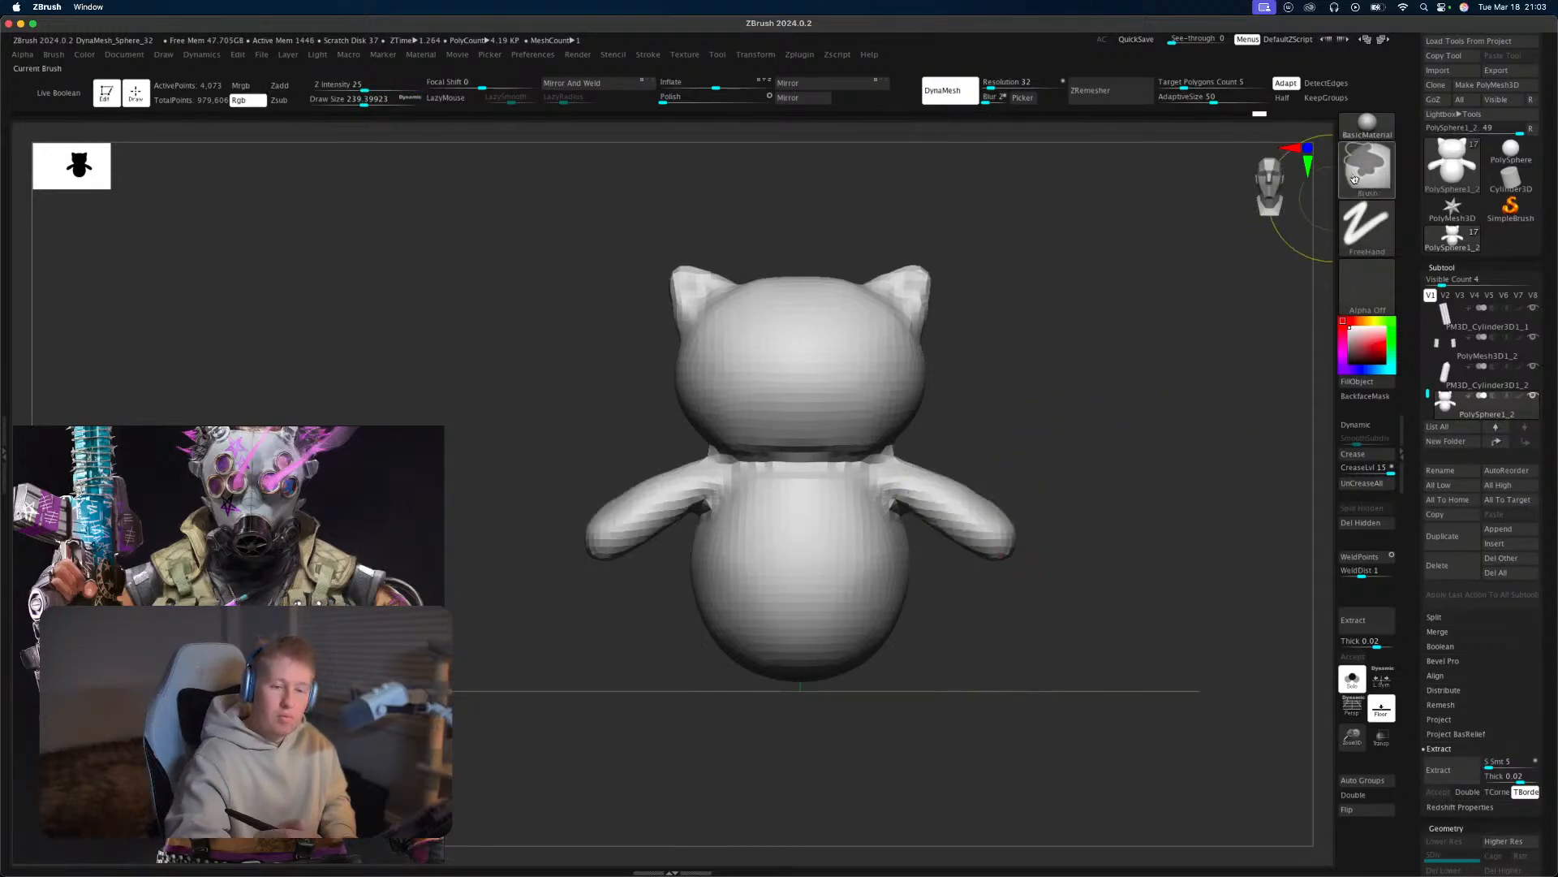
pyautogui.press('b')
pyautogui.click(241, 178)
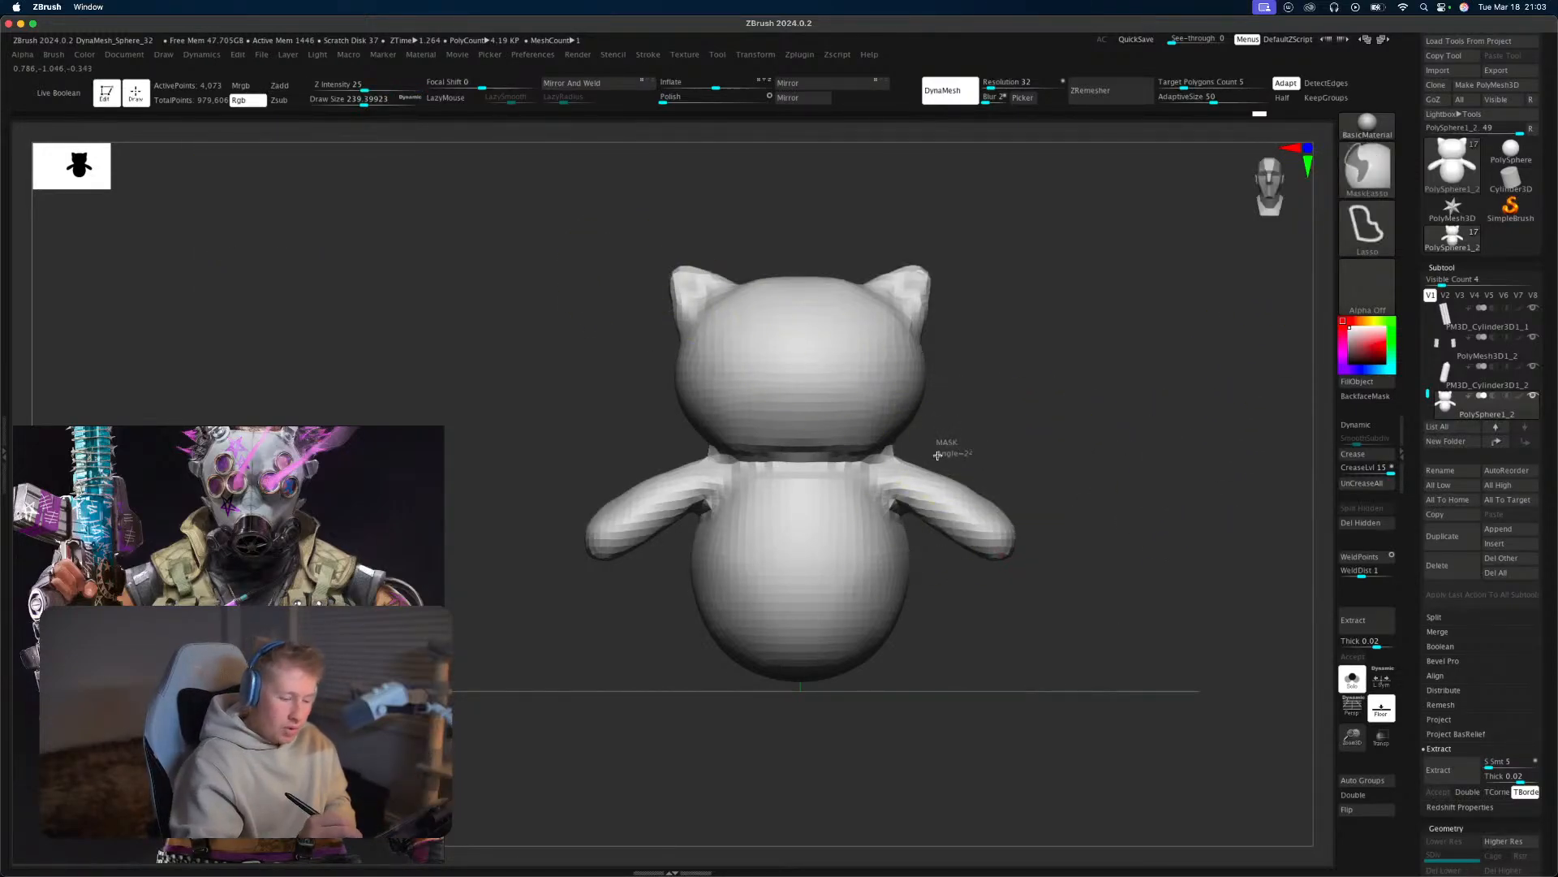
pyautogui.keyDown('ctrl'); pyautogui.moveTo(922, 542); pyautogui.dragTo(1088, 603); pyautogui.keyUp('ctrl')
pyautogui.keyDown('ctrl'); pyautogui.click(1172, 598); pyautogui.keyUp('ctrl')
pyautogui.press('w')
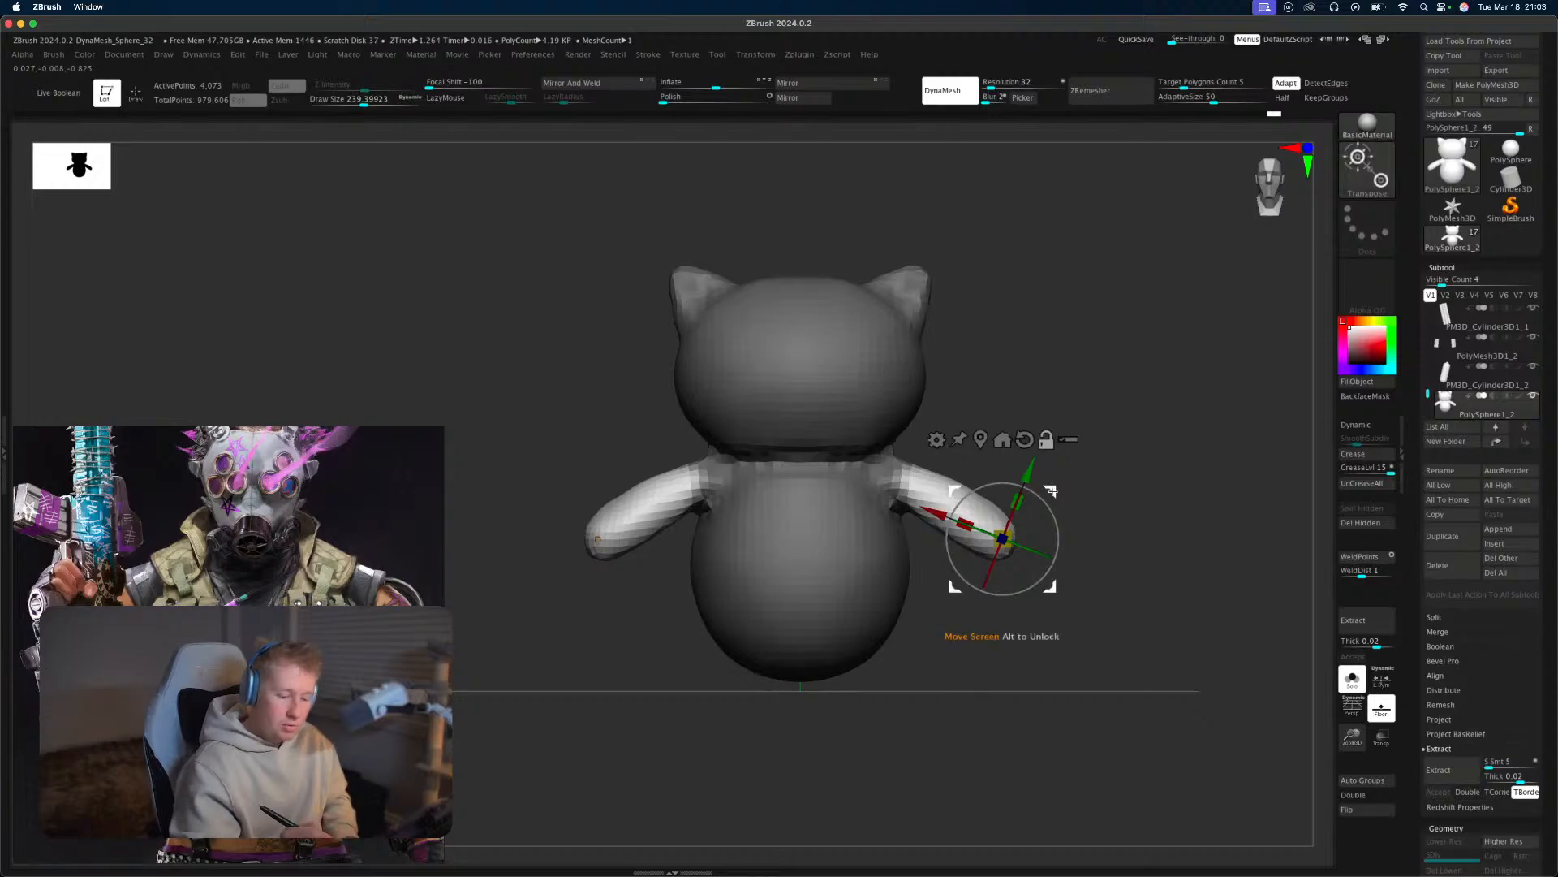
pyautogui.moveTo(1052, 491); pyautogui.dragTo(974, 459)
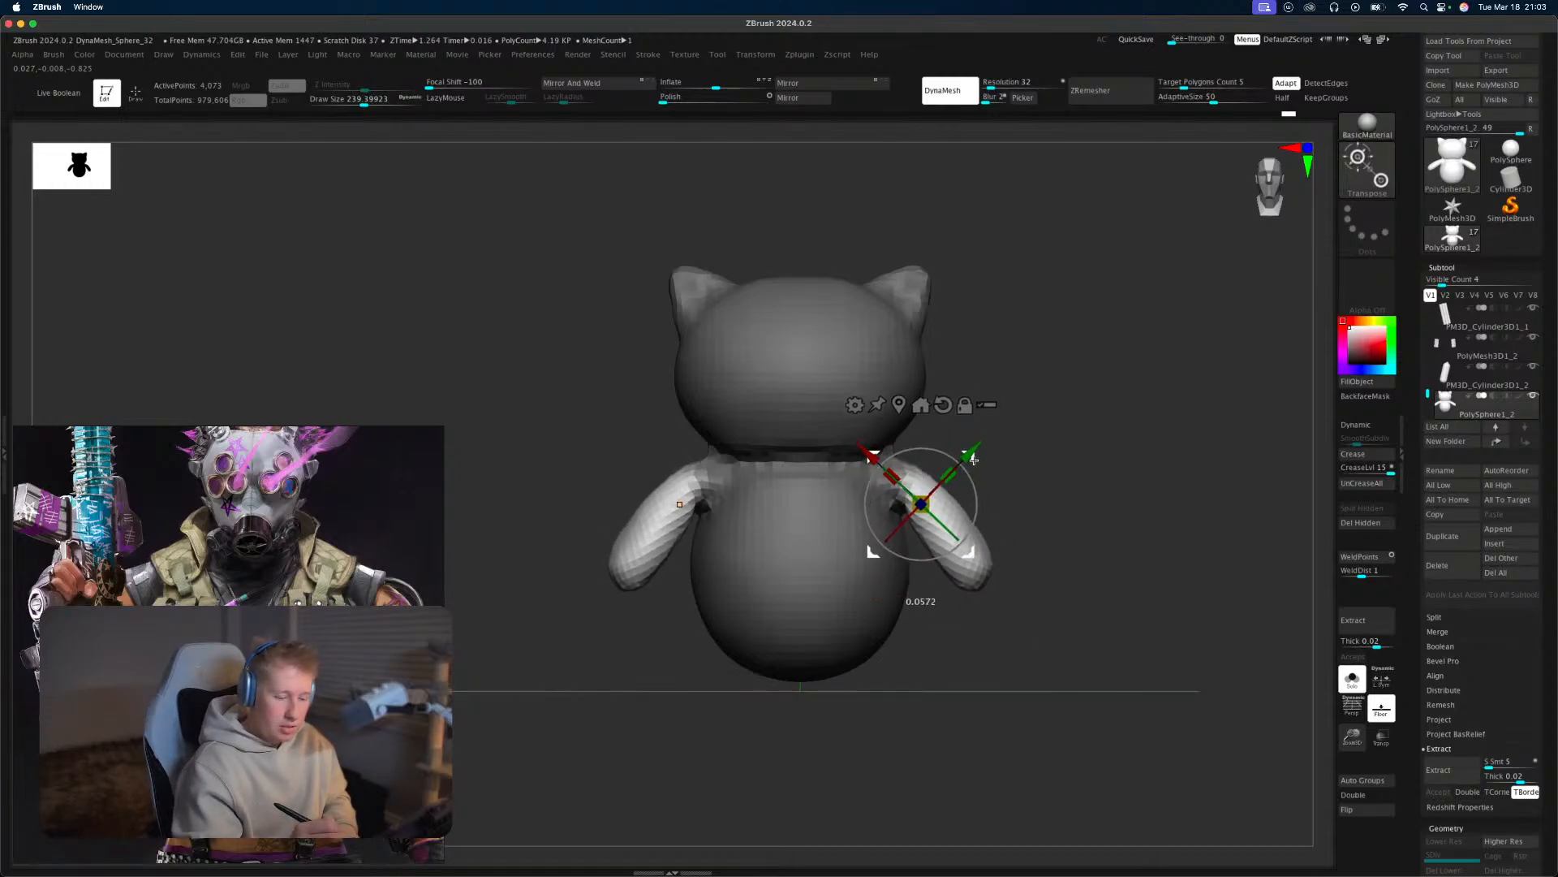
# Clear the mask, try remeshing the figure with DynaMesh, and undo the remesh.
pyautogui.press('q')
pyautogui.keyDown('ctrl'); pyautogui.moveTo(1076, 501); pyautogui.dragTo(1137, 609); pyautogui.keyUp('ctrl')
pyautogui.moveTo(1142, 568)
pyautogui.mouseDown()
pyautogui.moveTo(1103, 567)
pyautogui.moveTo(1132, 548)
pyautogui.mouseUp()
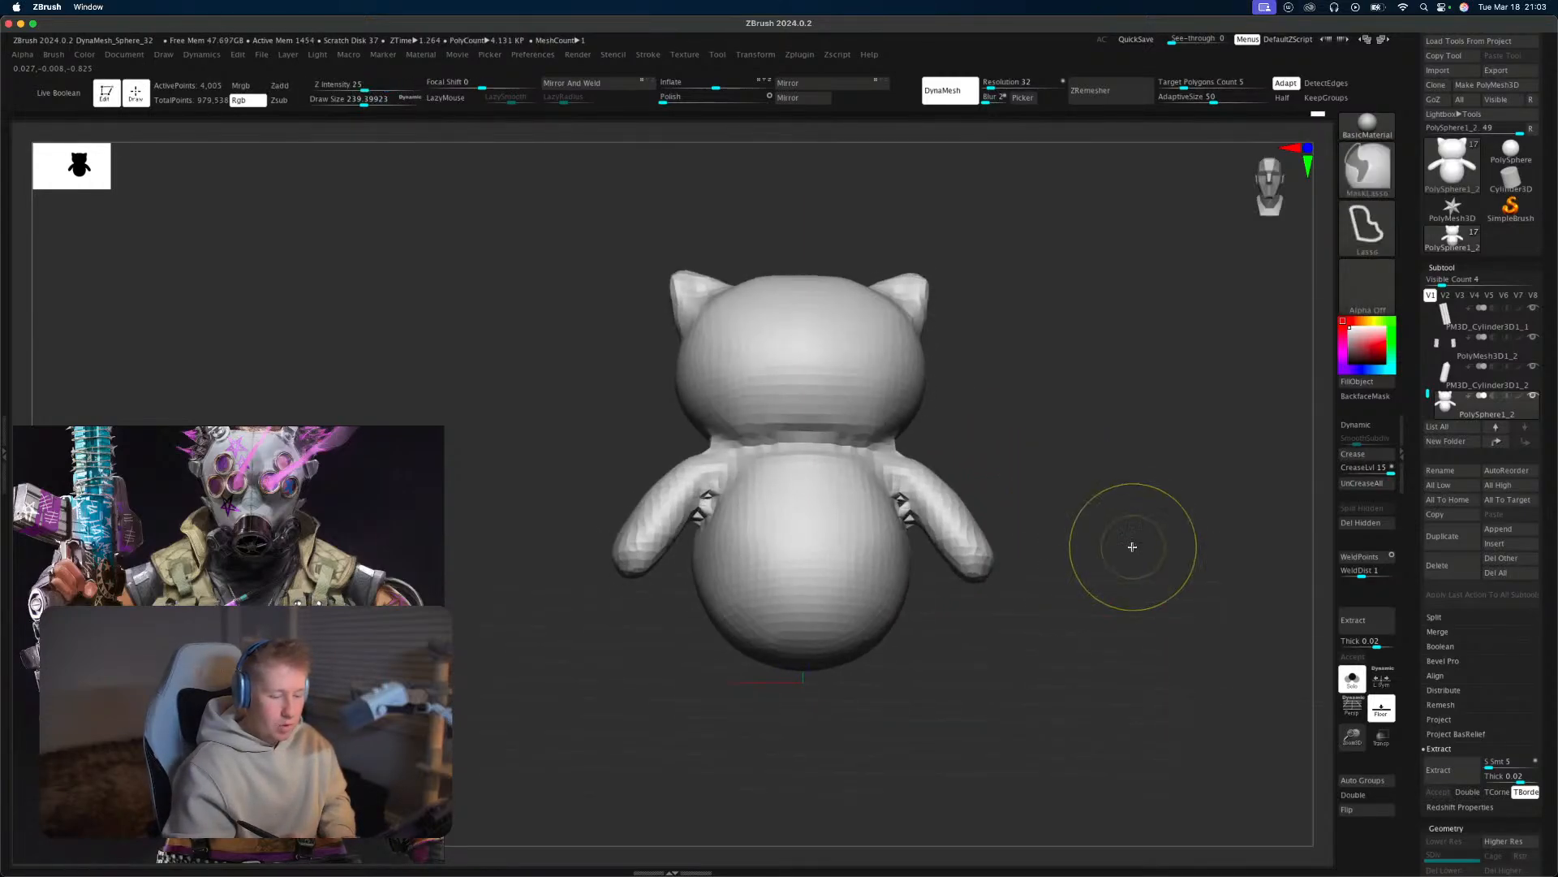
pyautogui.hotkey('ctrl', 'z')
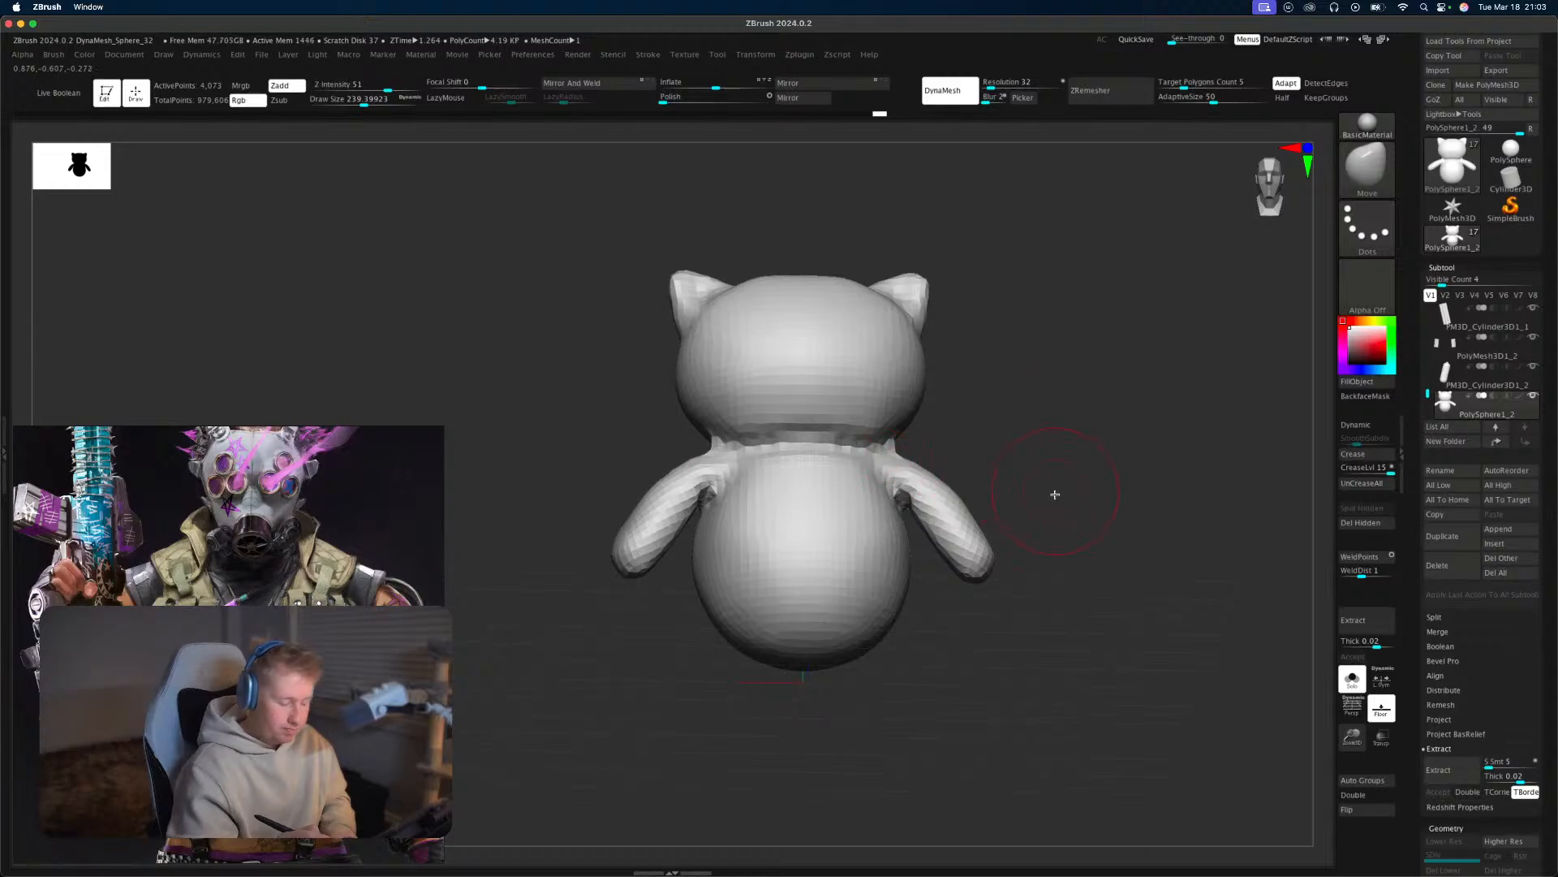
pyautogui.press('b')
pyautogui.press('d')
pyautogui.press('s')
pyautogui.moveTo(1053, 490)
pyautogui.mouseDown()
pyautogui.moveTo(898, 448)
pyautogui.moveTo(1041, 417)
pyautogui.moveTo(1040, 549)
pyautogui.mouseUp()
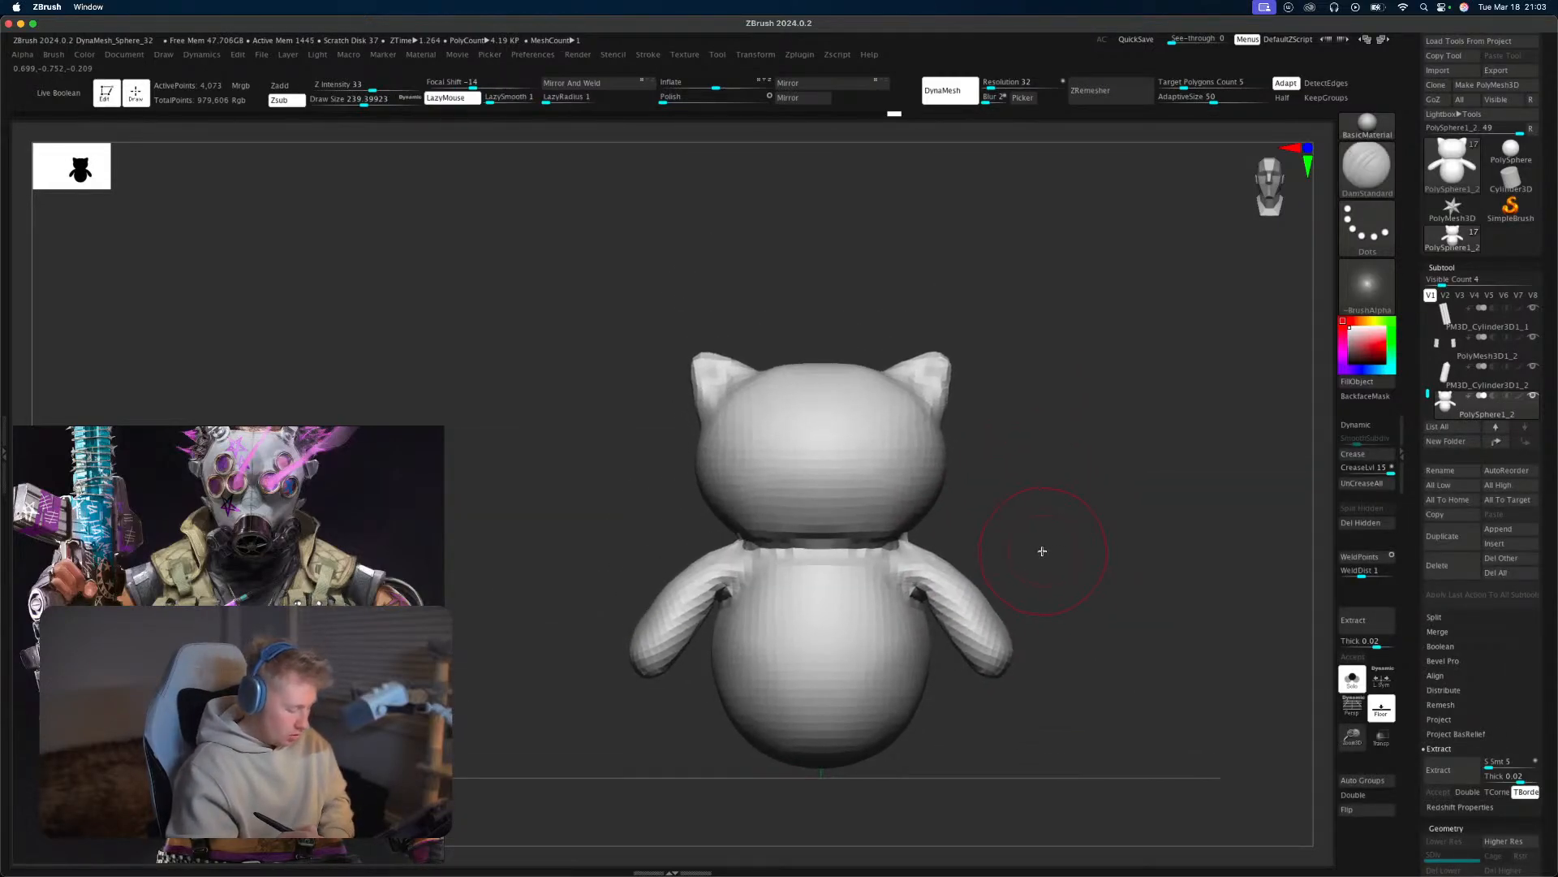
# Build up two eyes and a protruding snout on the face with the ClayBuildup brush.
pyautogui.press('b')
pyautogui.press('c')
pyautogui.press('b')
pyautogui.press('s')
pyautogui.moveTo(867, 453)
pyautogui.mouseDown()
pyautogui.moveTo(854, 452)
pyautogui.moveTo(882, 456)
pyautogui.mouseUp()
pyautogui.moveTo(1055, 448)
pyautogui.mouseDown()
pyautogui.moveTo(1033, 446)
pyautogui.moveTo(1055, 485)
pyautogui.moveTo(1012, 492)
pyautogui.mouseUp()
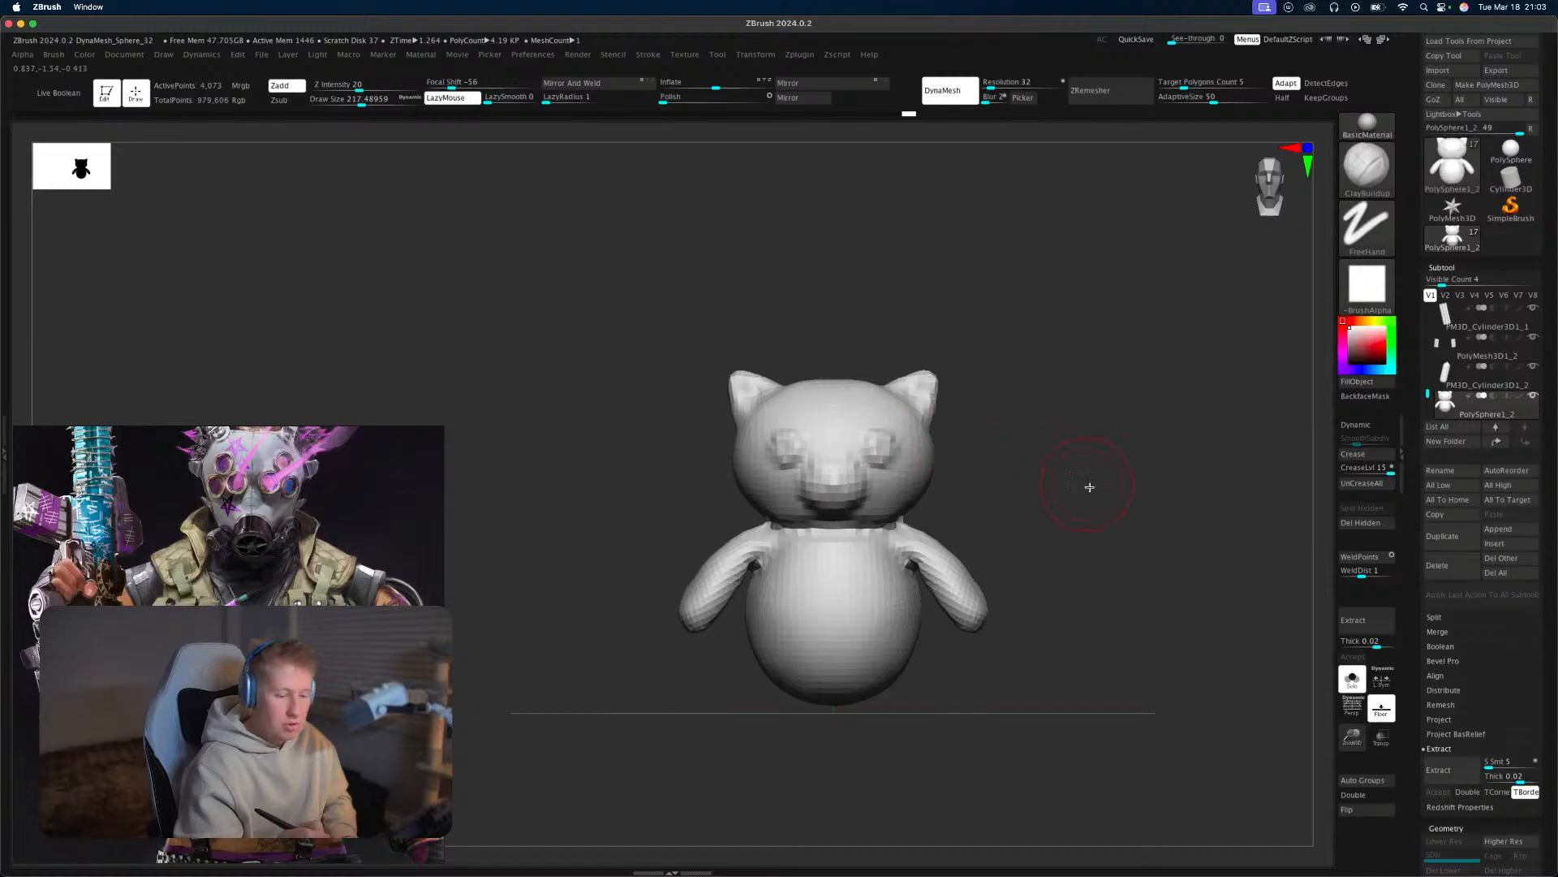
# Mask two leg spots under the body with MaskPen, invert the mask, and pull both legs out forward with the gizmo.
pyautogui.moveTo(1090, 487); pyautogui.dragTo(984, 484)
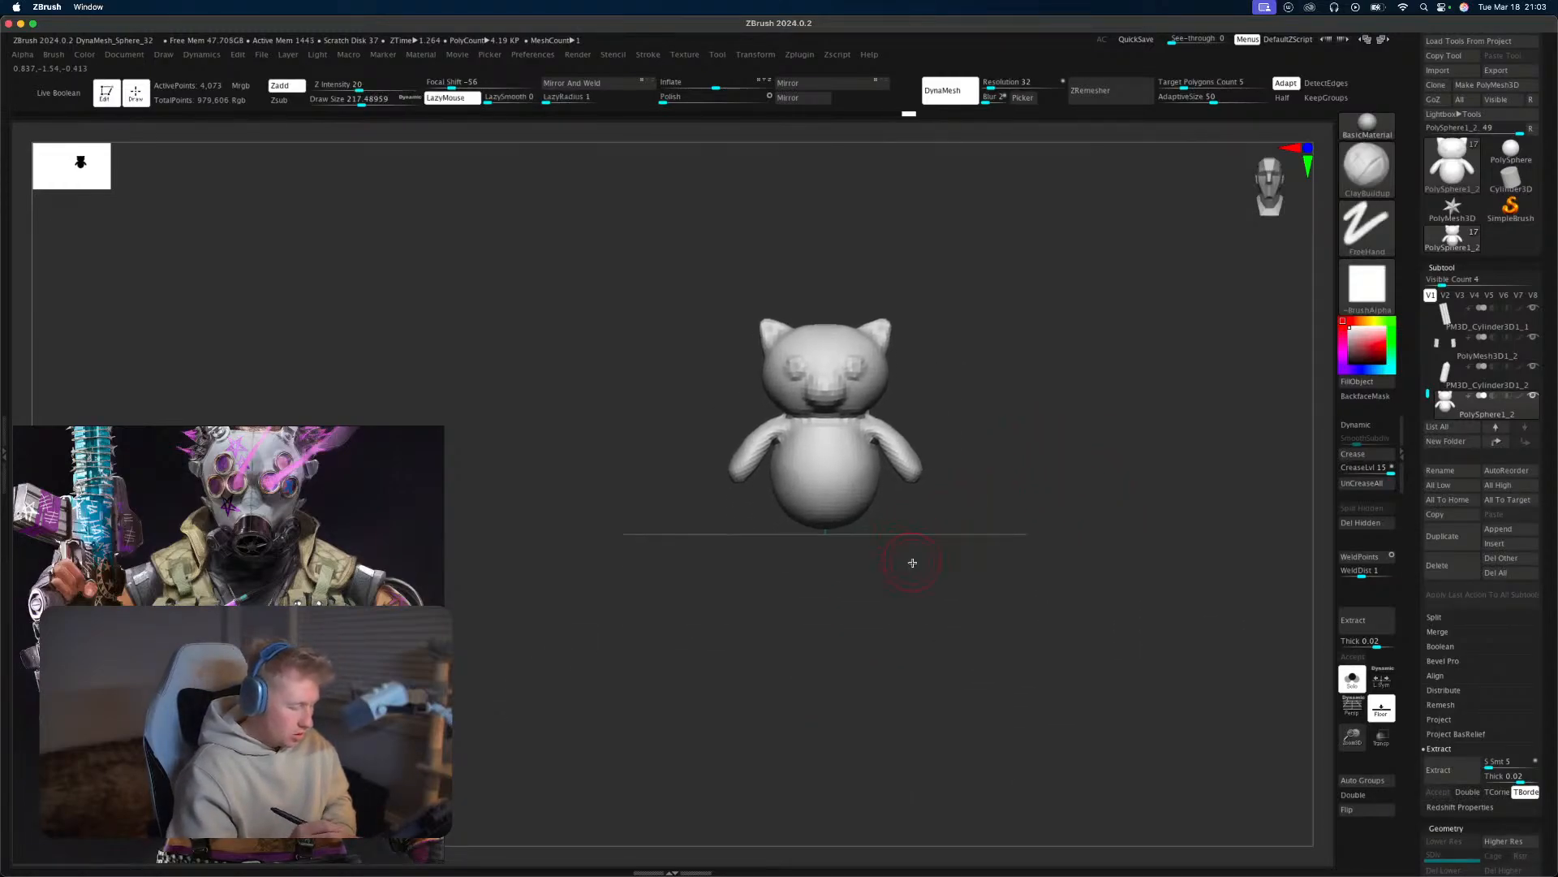
pyautogui.moveTo(931, 576); pyautogui.dragTo(920, 580)
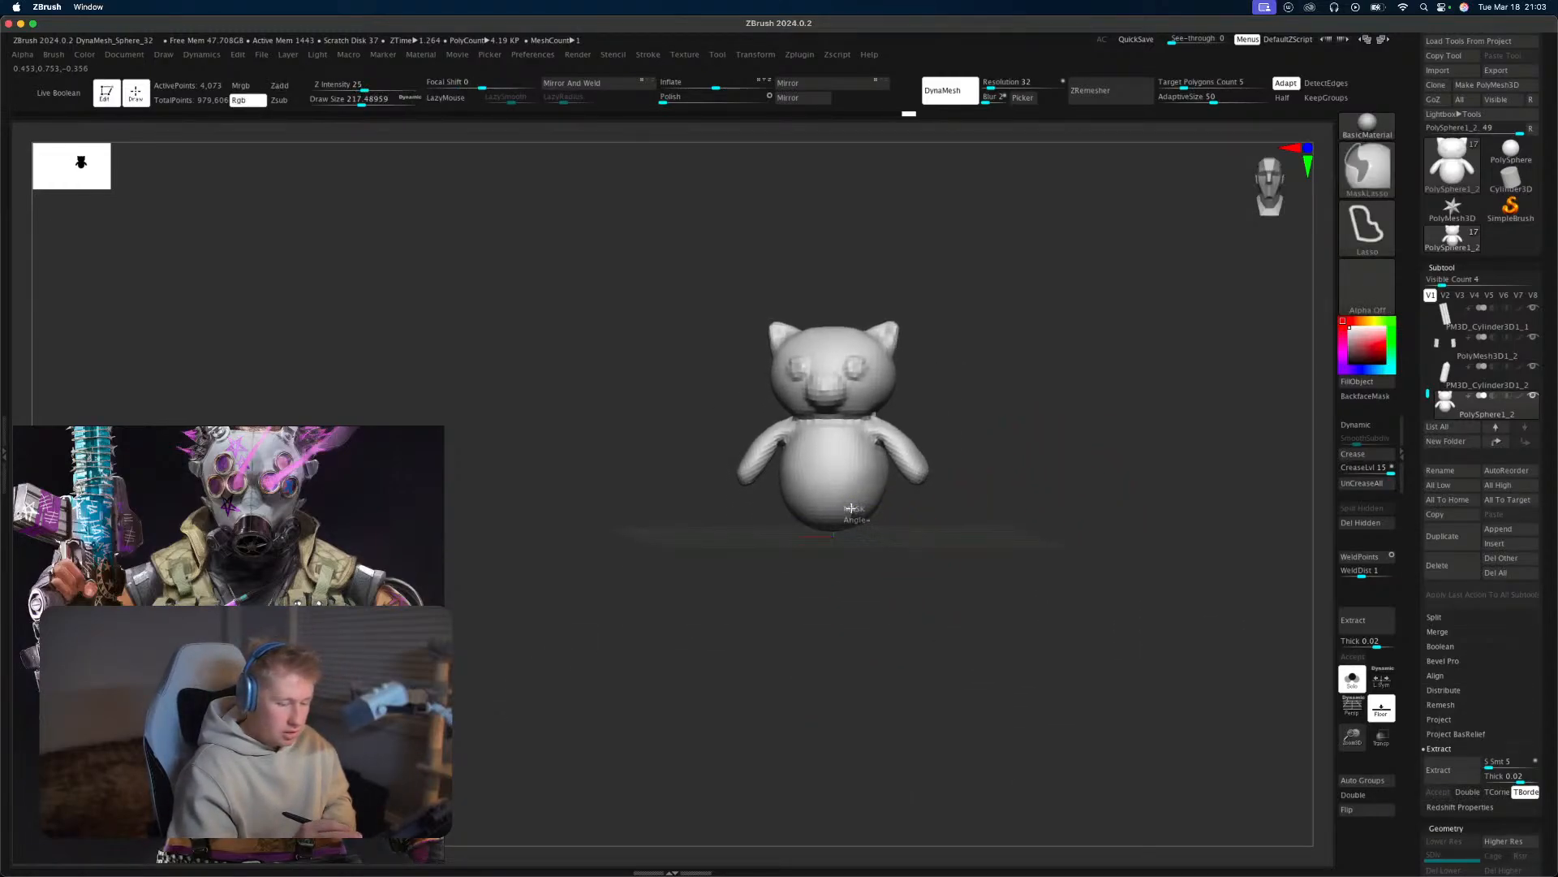
pyautogui.click(1368, 169)
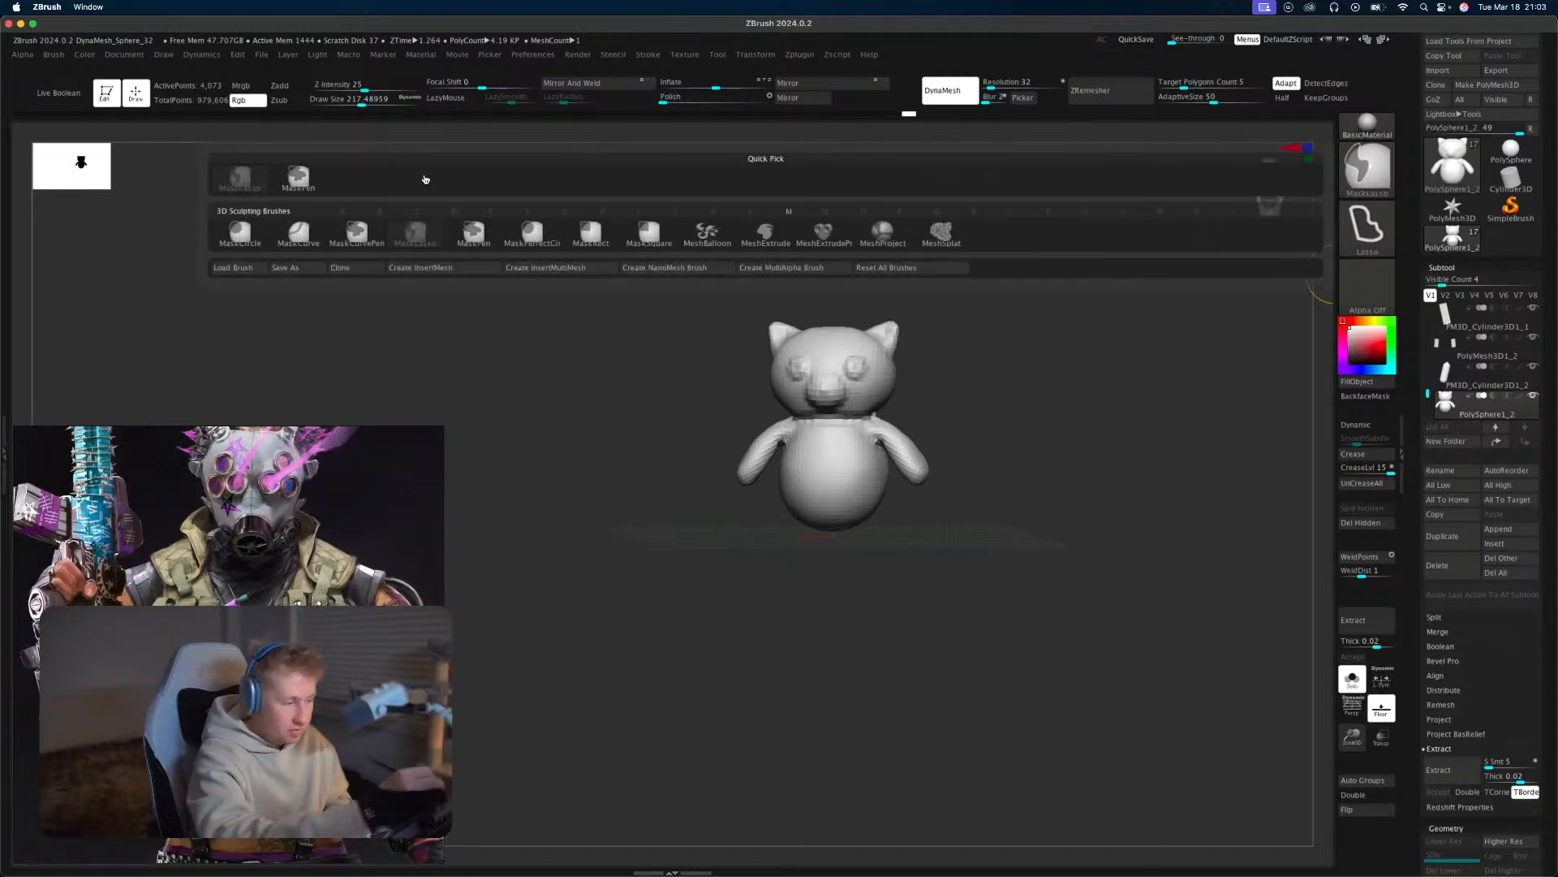
pyautogui.click(313, 174)
pyautogui.keyDown('ctrl'); pyautogui.moveTo(857, 514); pyautogui.dragTo(857, 505); pyautogui.keyUp('ctrl')
pyautogui.keyDown('ctrl'); pyautogui.click(945, 537); pyautogui.keyUp('ctrl')
pyautogui.keyDown('shift'); pyautogui.moveTo(945, 537); pyautogui.dragTo(971, 522); pyautogui.keyUp('shift')
pyautogui.press('w')
pyautogui.moveTo(940, 393); pyautogui.dragTo(891, 420)
pyautogui.press('q')
pyautogui.moveTo(993, 456)
pyautogui.mouseDown()
pyautogui.moveTo(1047, 484)
pyautogui.moveTo(1027, 495)
pyautogui.moveTo(1026, 546)
pyautogui.moveTo(997, 531)
pyautogui.moveTo(1026, 582)
pyautogui.mouseUp()
# Swell the leg ends into rounded feet with the Inflat brush, remeshing with DynaMesh at resolution 32 between strokes.
pyautogui.press('b')
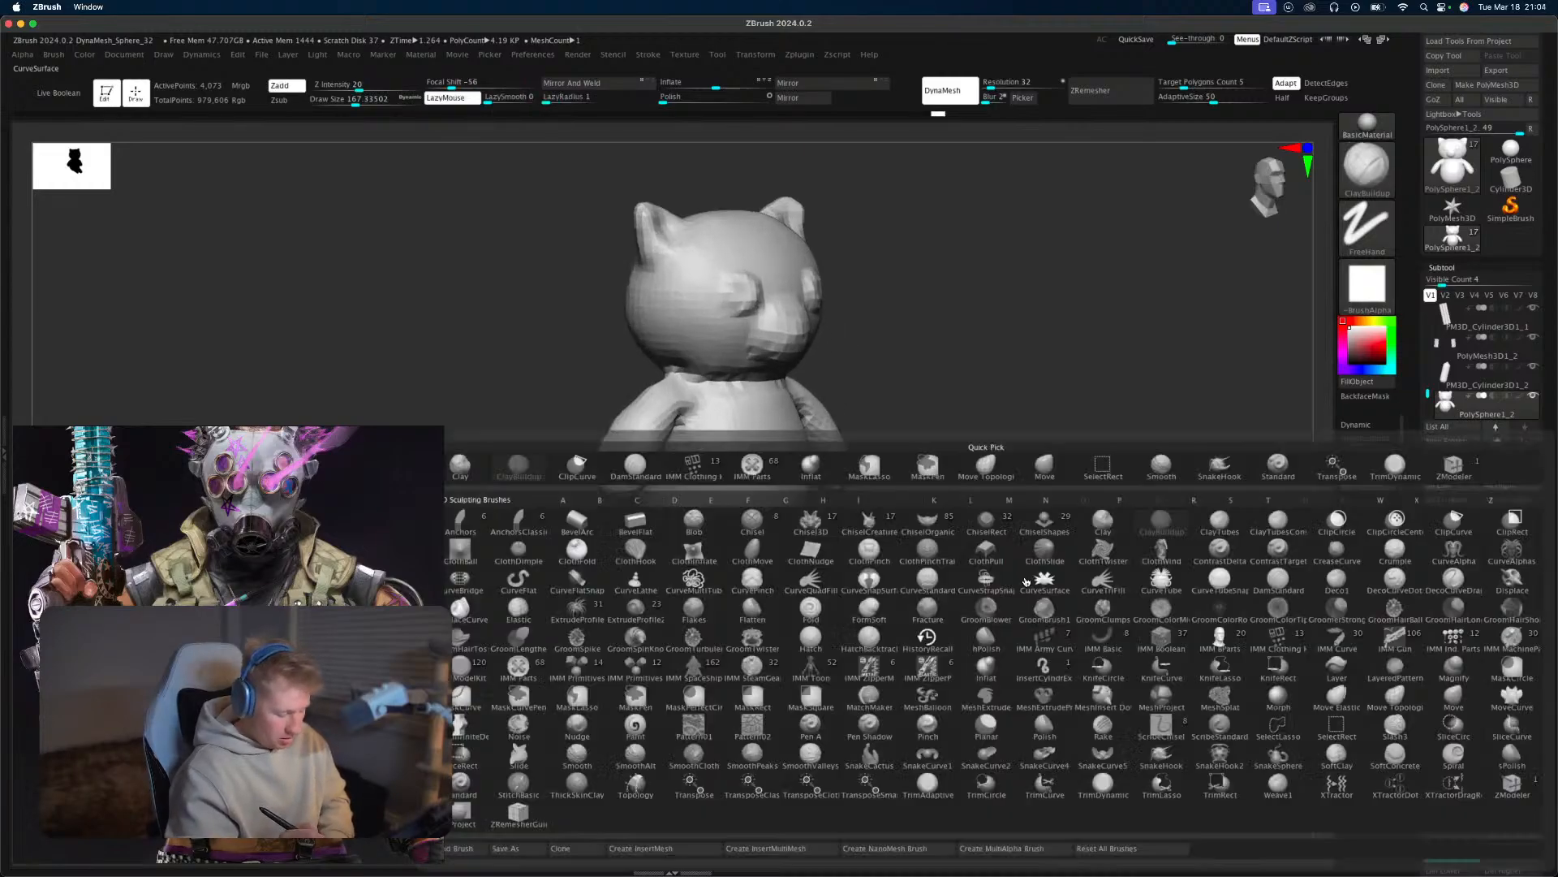
pyautogui.press('i')
pyautogui.press('n')
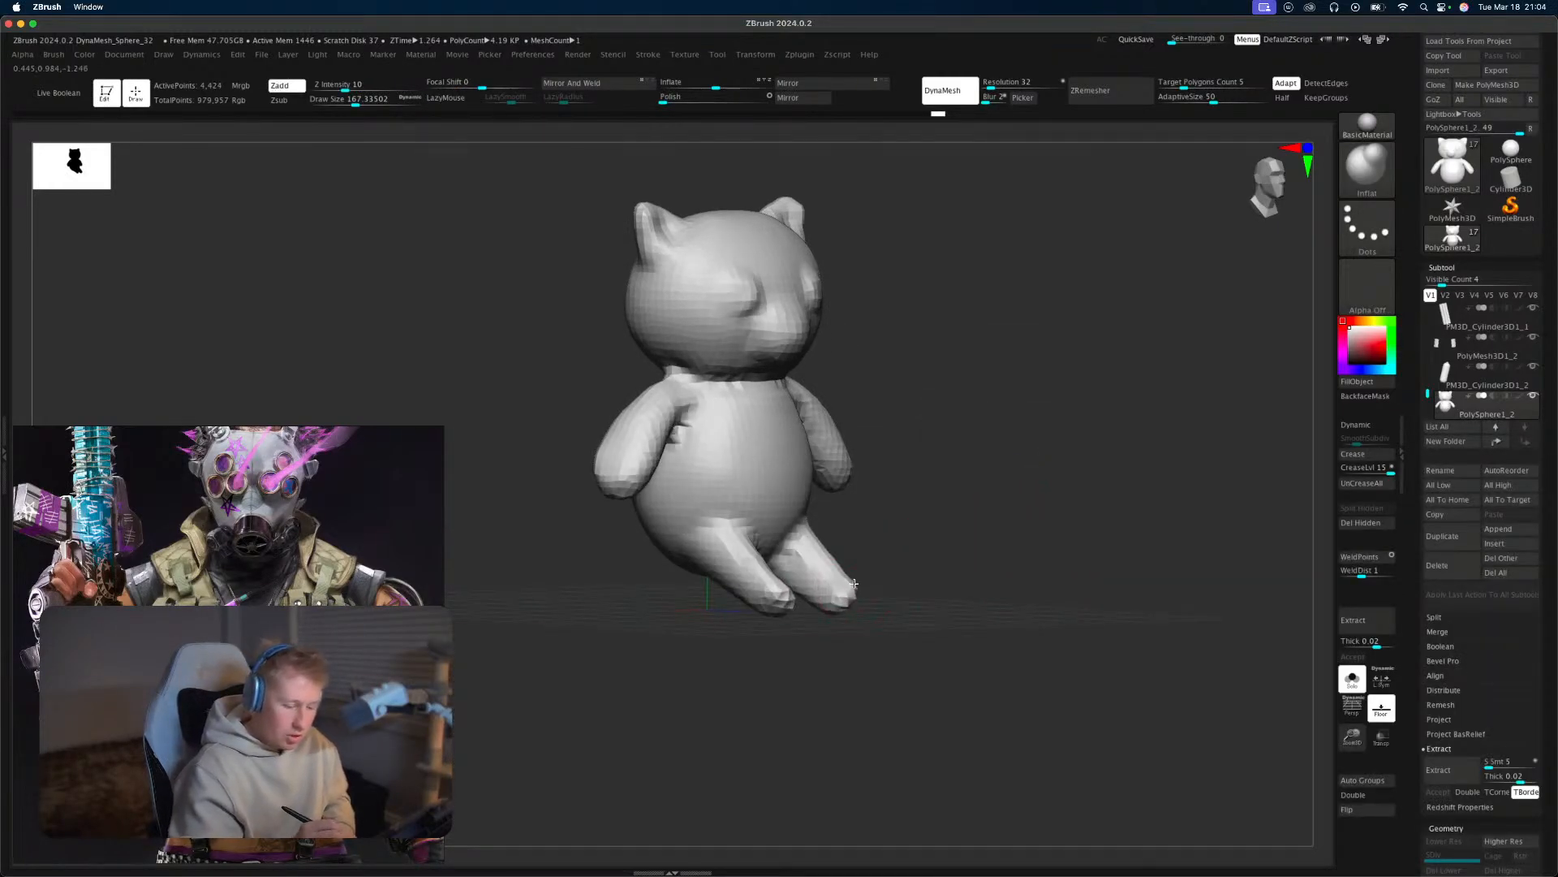
pyautogui.moveTo(860, 590); pyautogui.dragTo(852, 606)
pyautogui.keyDown('ctrl'); pyautogui.moveTo(981, 546); pyautogui.dragTo(992, 578); pyautogui.keyUp('ctrl')
pyautogui.moveTo(992, 578); pyautogui.dragTo(989, 560)
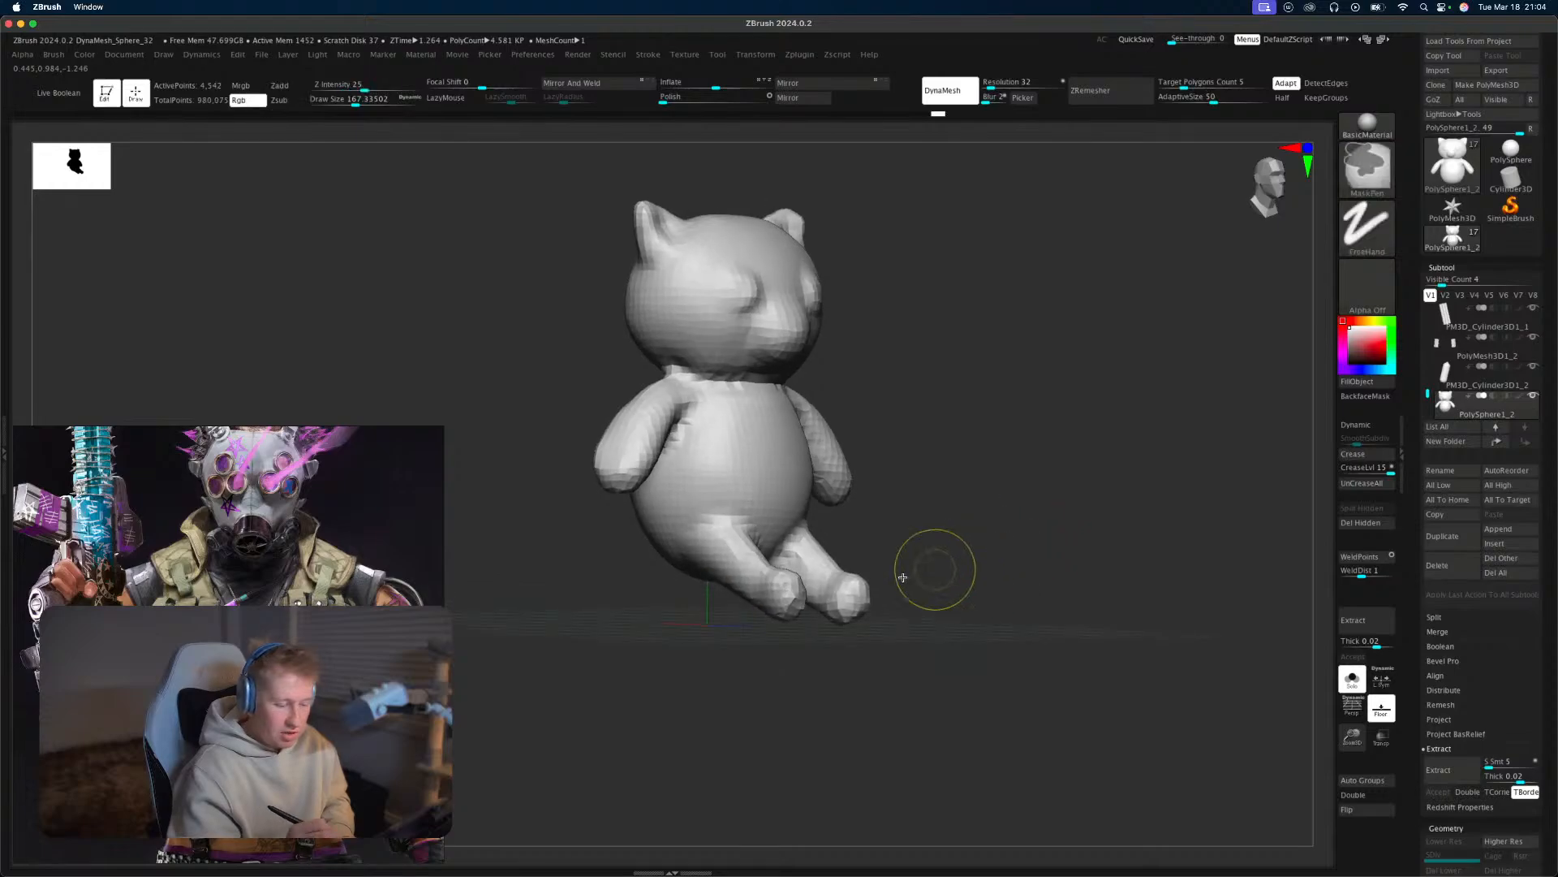
pyautogui.moveTo(857, 586)
pyautogui.mouseDown()
pyautogui.moveTo(846, 616)
pyautogui.moveTo(857, 609)
pyautogui.mouseUp()
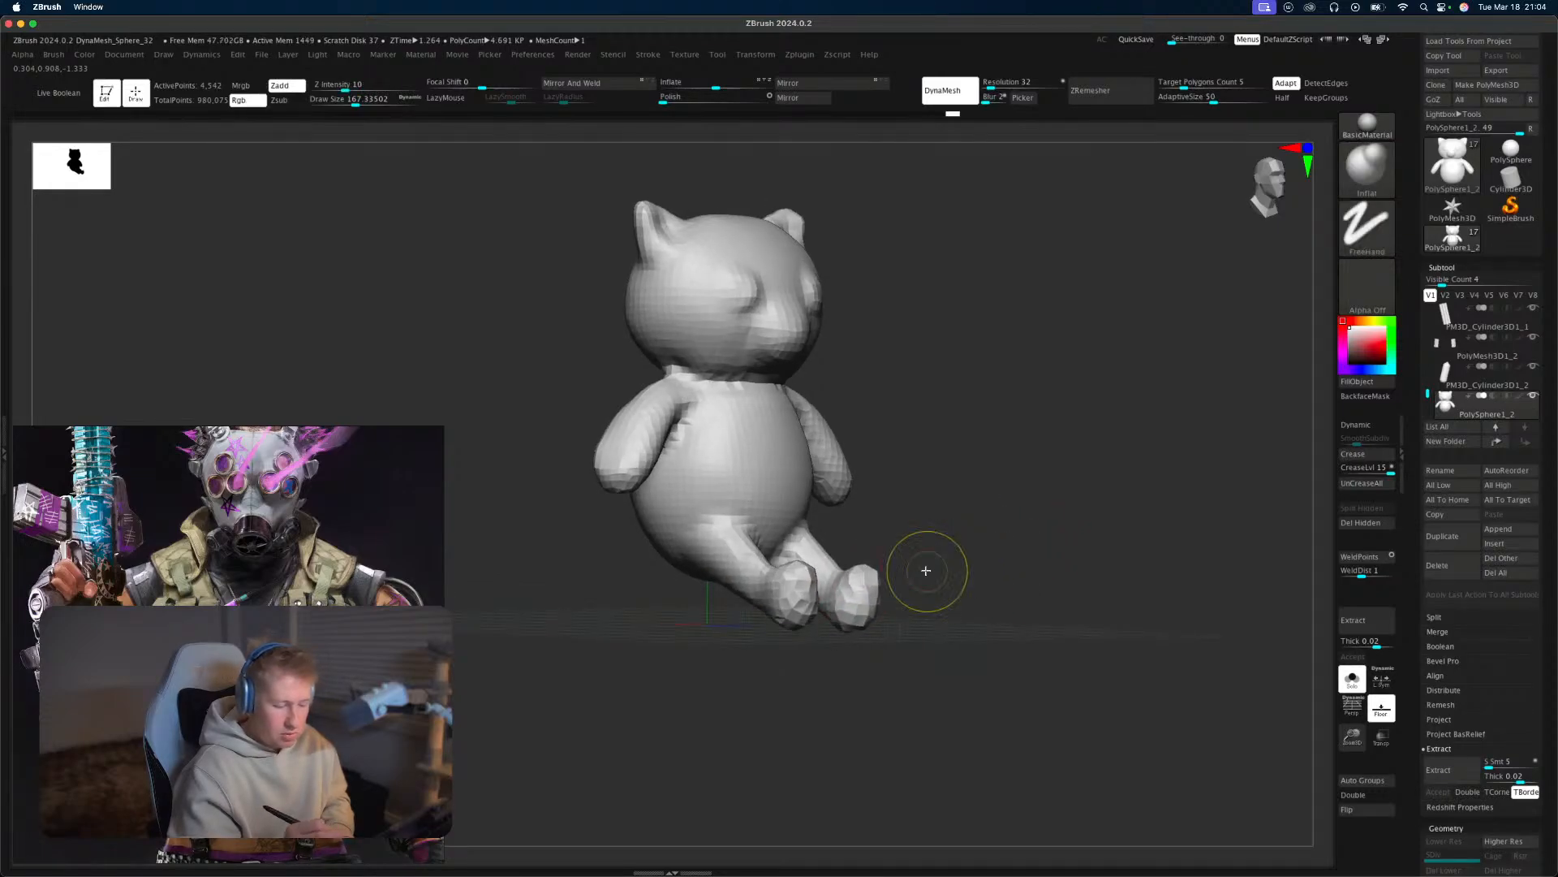
pyautogui.moveTo(928, 572); pyautogui.dragTo(1060, 557)
pyautogui.keyDown('ctrl'); pyautogui.moveTo(1057, 541); pyautogui.dragTo(1059, 573); pyautogui.keyUp('ctrl')
# Pull the feet upward with the Move brush so they stand up from the ends of the legs.
pyautogui.press('b')
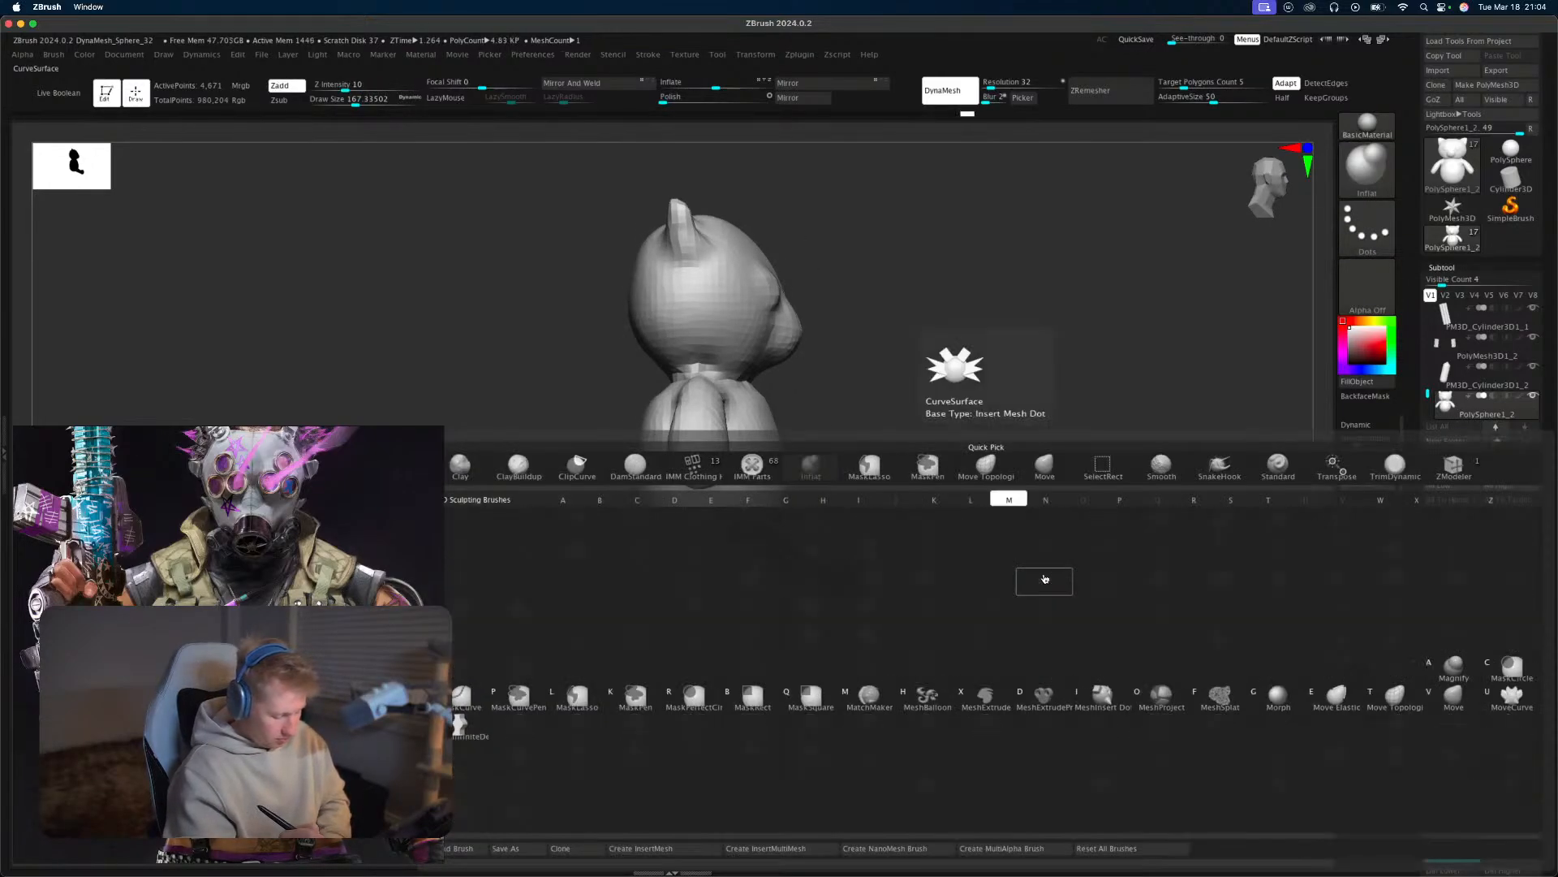
pyautogui.press('m')
pyautogui.press('v')
pyautogui.moveTo(857, 610)
pyautogui.mouseDown()
pyautogui.moveTo(838, 602)
pyautogui.moveTo(845, 560)
pyautogui.mouseUp()
pyautogui.press('s')
pyautogui.moveTo(855, 562); pyautogui.dragTo(849, 536)
# Smooth the legs, spread the feet outward, and adjust the sides of the head with the Move brush.
pyautogui.keyDown('shift'); pyautogui.moveTo(1031, 501); pyautogui.dragTo(912, 486); pyautogui.keyUp('shift')
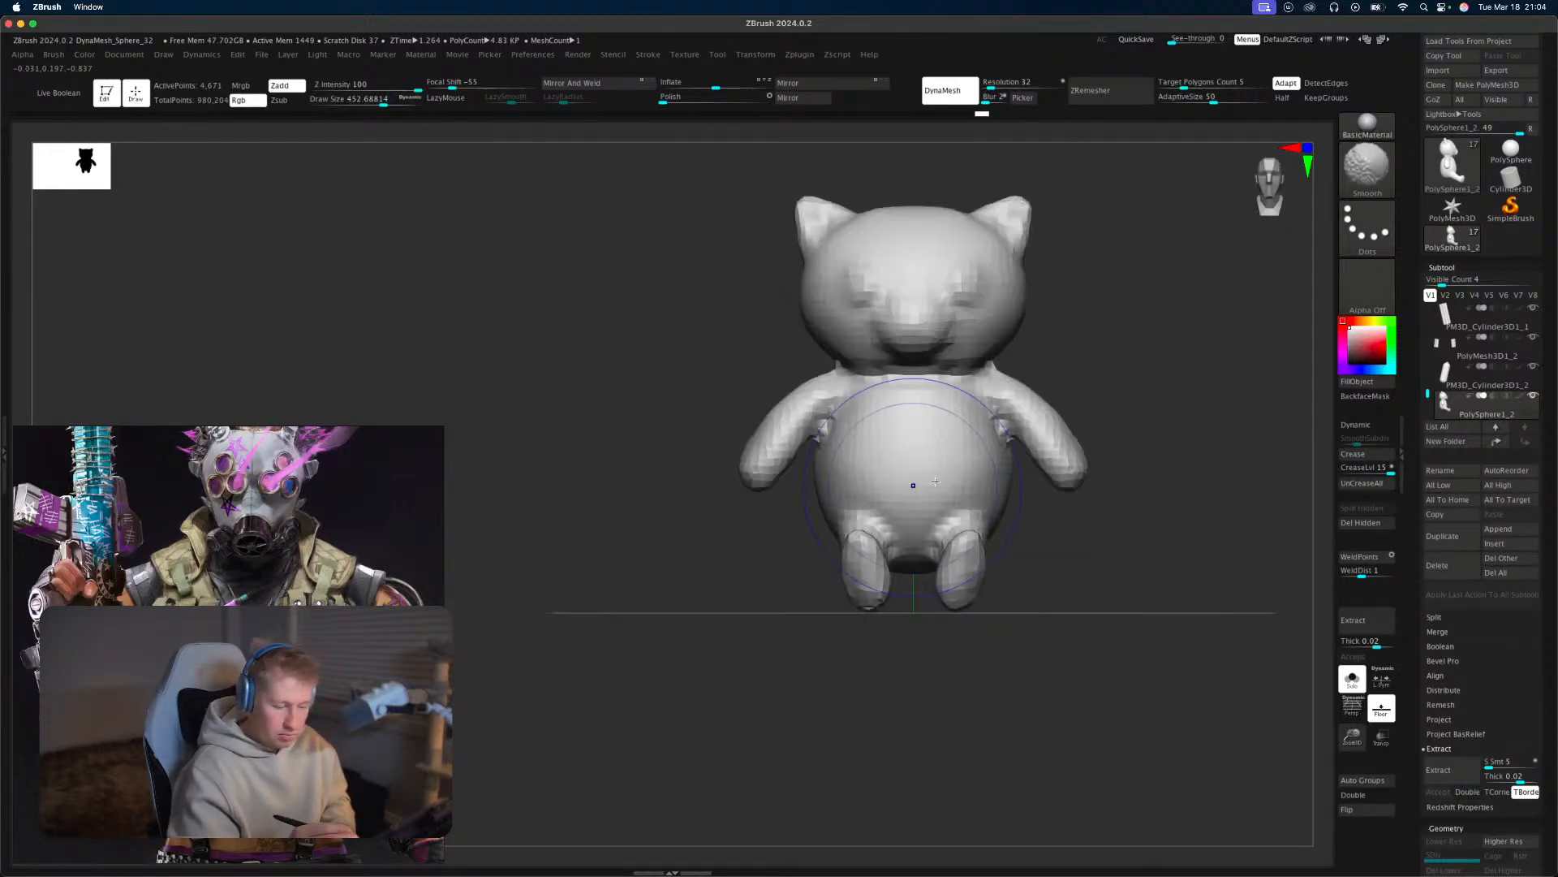
pyautogui.moveTo(982, 557)
pyautogui.mouseDown()
pyautogui.moveTo(1046, 532)
pyautogui.moveTo(1024, 575)
pyautogui.moveTo(980, 548)
pyautogui.moveTo(977, 522)
pyautogui.mouseUp()
pyautogui.press('s')
pyautogui.moveTo(1148, 567)
pyautogui.mouseDown()
pyautogui.moveTo(1112, 629)
pyautogui.moveTo(1189, 633)
pyautogui.moveTo(1185, 536)
pyautogui.moveTo(1207, 567)
pyautogui.moveTo(879, 795)
pyautogui.moveTo(906, 785)
pyautogui.mouseUp()
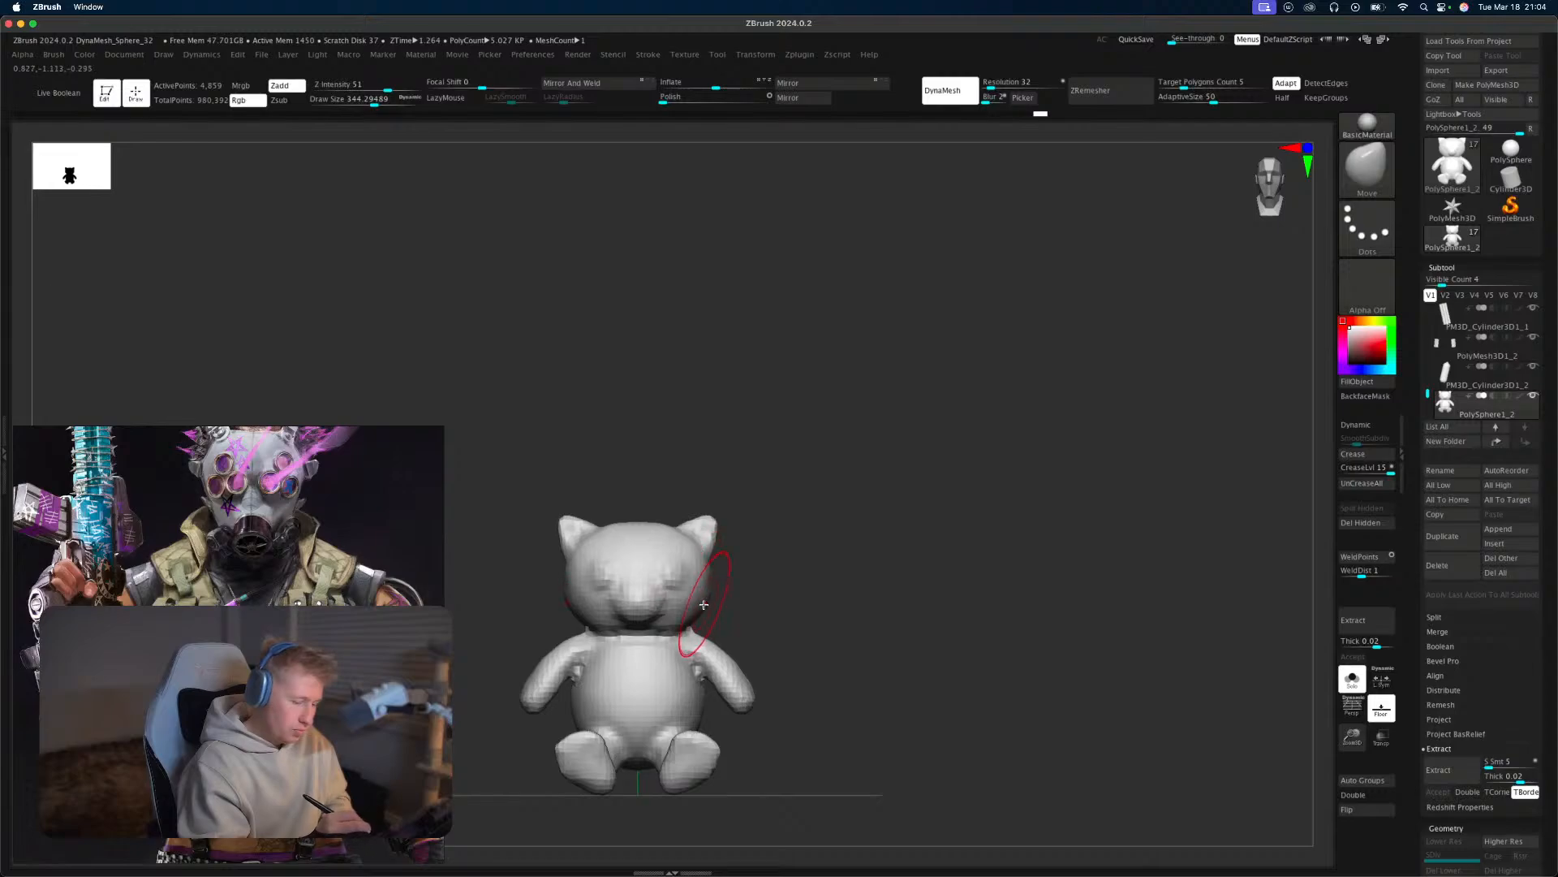
pyautogui.moveTo(776, 598)
pyautogui.mouseDown()
pyautogui.moveTo(736, 615)
pyautogui.moveTo(873, 643)
pyautogui.moveTo(812, 596)
pyautogui.moveTo(726, 624)
pyautogui.mouseUp()
pyautogui.keyDown('alt'); pyautogui.moveTo(962, 629); pyautogui.dragTo(1424, 745); pyautogui.keyUp('alt')
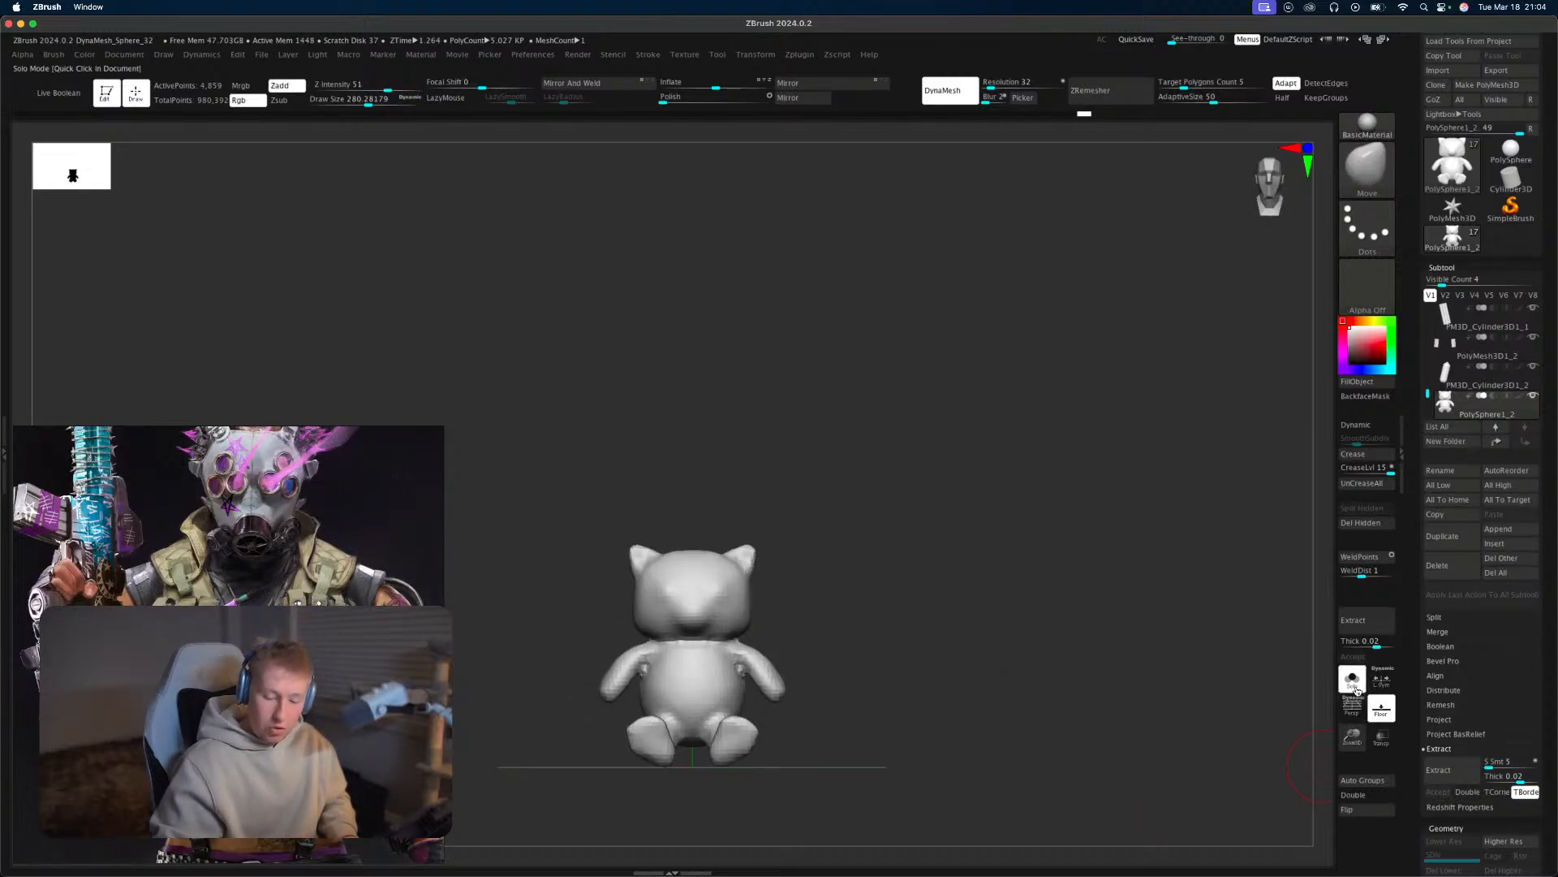
# Centre and realign the gizmo on the plush and scale the plush down to accessory size relative to the character.
pyautogui.press('w')
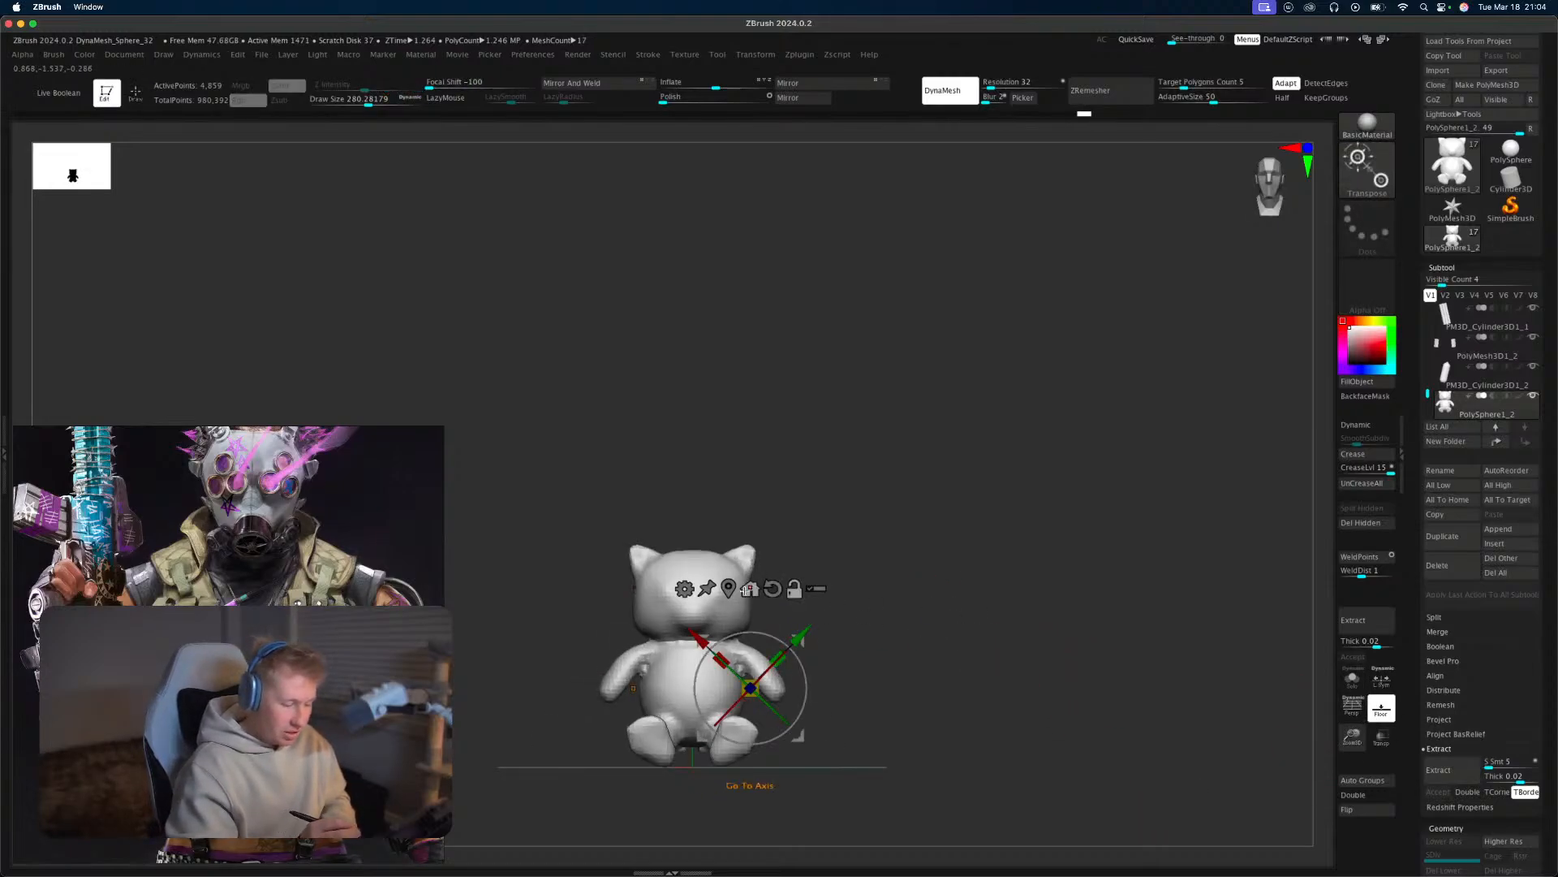
pyautogui.click(748, 590)
pyautogui.click(761, 557)
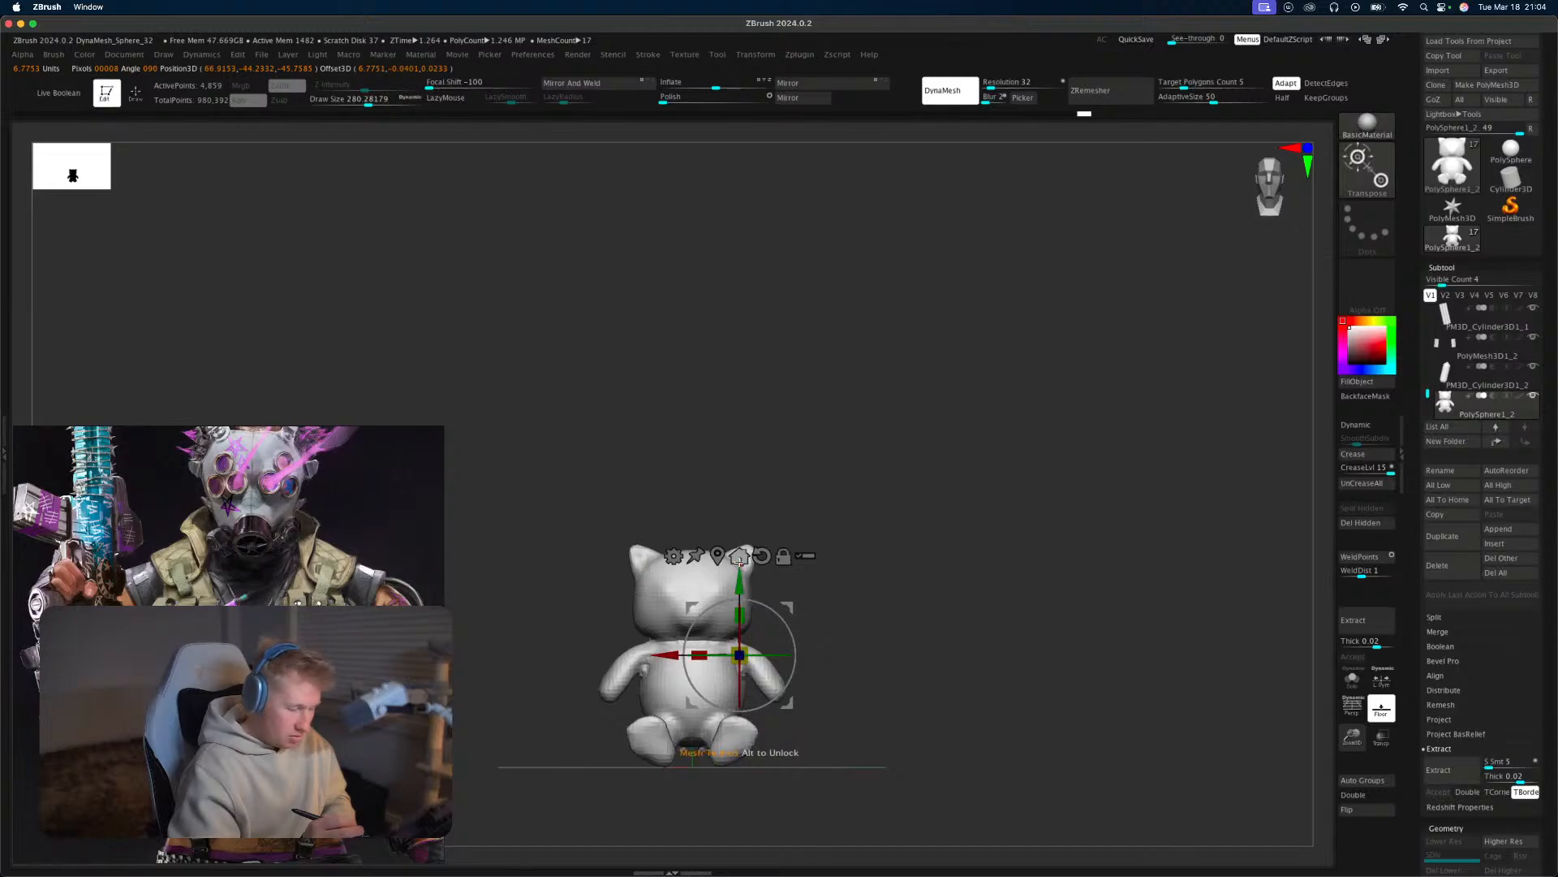
pyautogui.click(739, 558)
pyautogui.moveTo(701, 649); pyautogui.dragTo(643, 748)
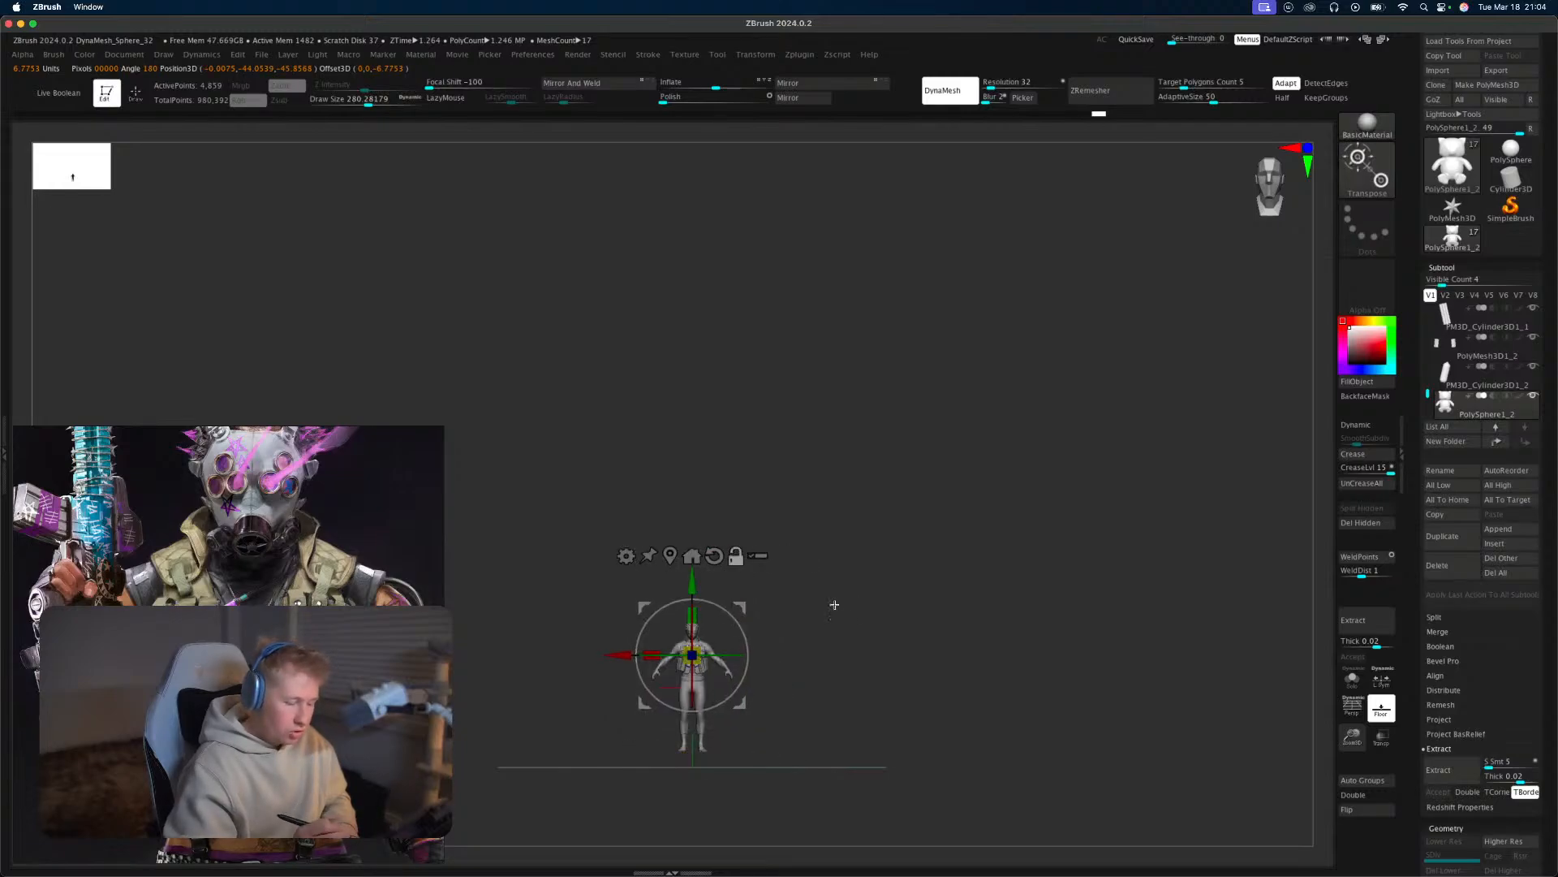
# Position and tilt the plush on the lower front of the vest beside the bundled cylinders.
pyautogui.keyDown('alt'); pyautogui.moveTo(835, 604); pyautogui.dragTo(1109, 859); pyautogui.keyUp('alt')
pyautogui.press('f')
pyautogui.keyDown('alt'); pyautogui.moveTo(1210, 706); pyautogui.dragTo(787, 458); pyautogui.keyUp('alt')
pyautogui.moveTo(678, 484); pyautogui.dragTo(673, 521)
pyautogui.moveTo(720, 448); pyautogui.dragTo(759, 531)
pyautogui.keyDown('alt'); pyautogui.moveTo(876, 605); pyautogui.dragTo(892, 724); pyautogui.keyUp('alt')
# Undo the DynaMesh remesh of the scaled-down plush.
pyautogui.press('super+z')
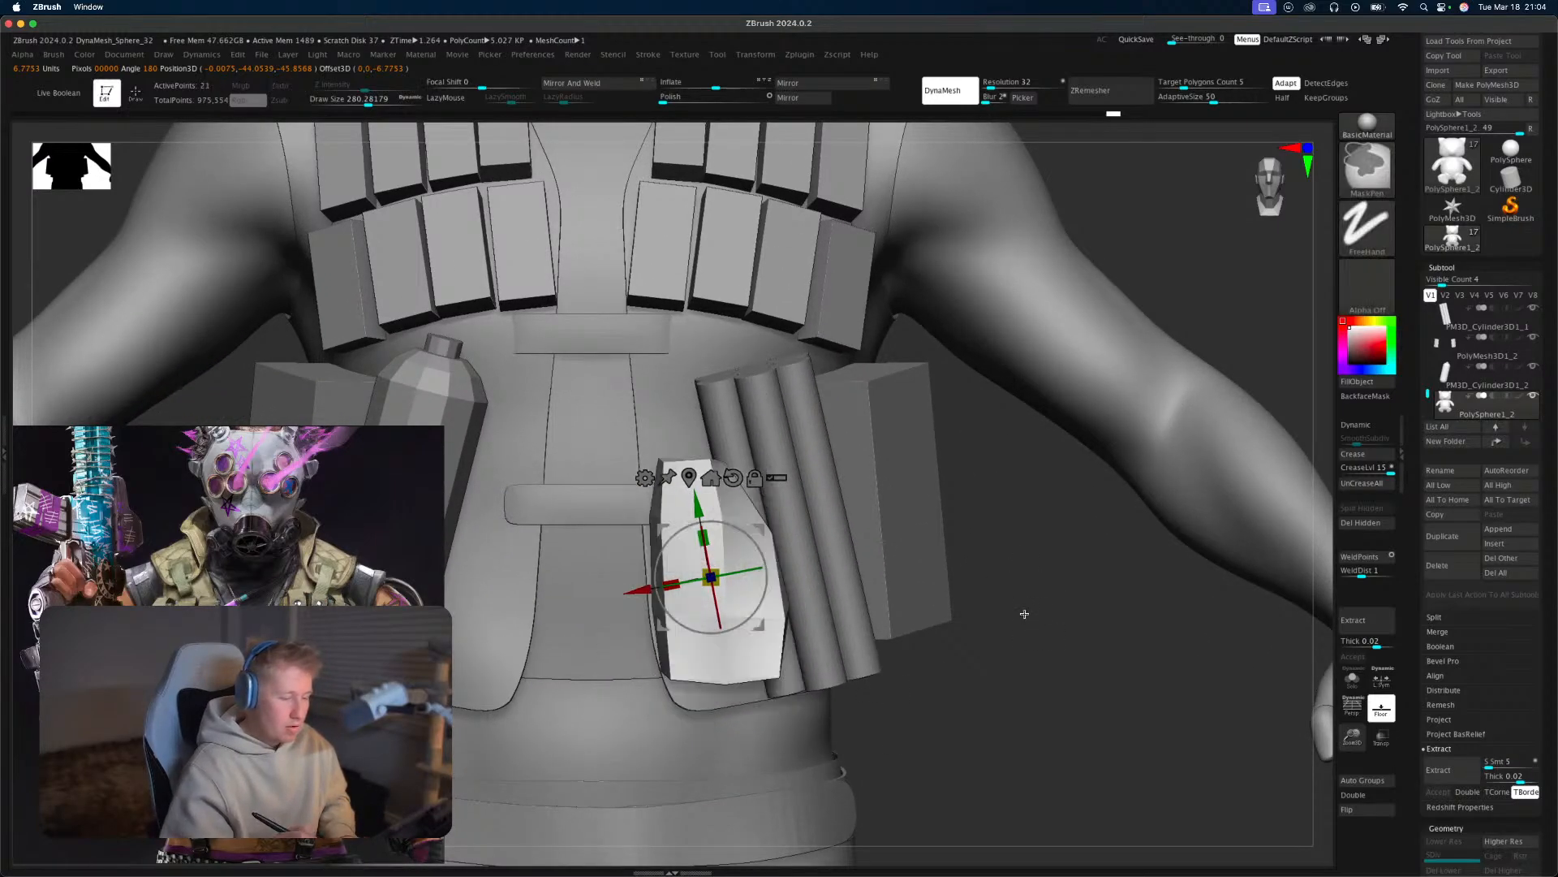
pyautogui.press('super+shift+z')
pyautogui.press('q')
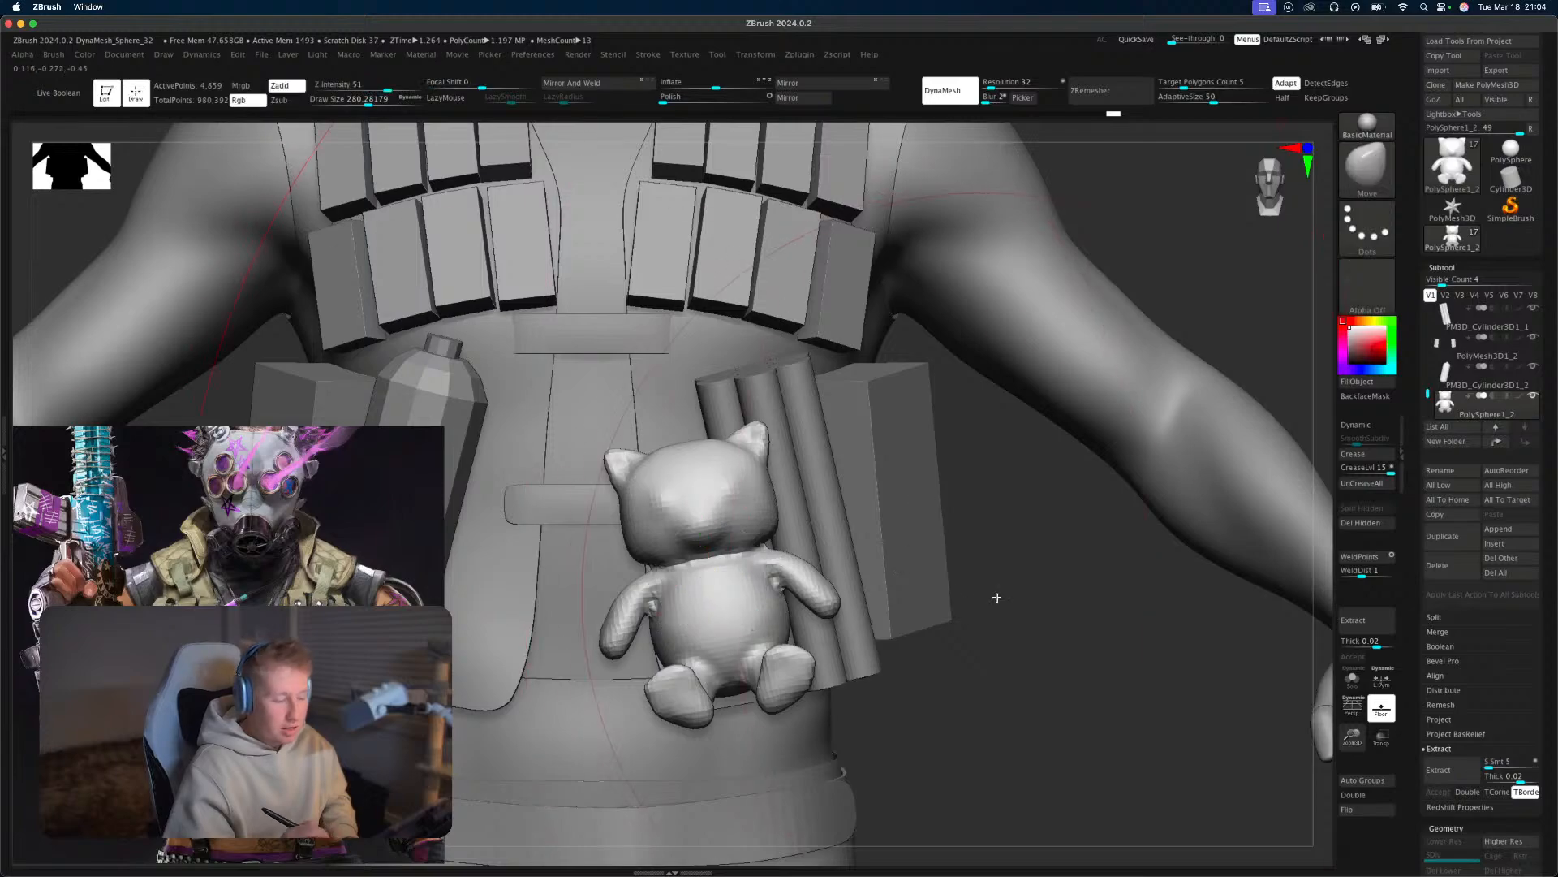
# Inspect the plush's shape and placement on the vest from the front and side.
pyautogui.moveTo(995, 595)
pyautogui.mouseDown()
pyautogui.moveTo(1109, 599)
pyautogui.moveTo(1073, 578)
pyautogui.moveTo(1106, 562)
pyautogui.moveTo(967, 189)
pyautogui.mouseUp()
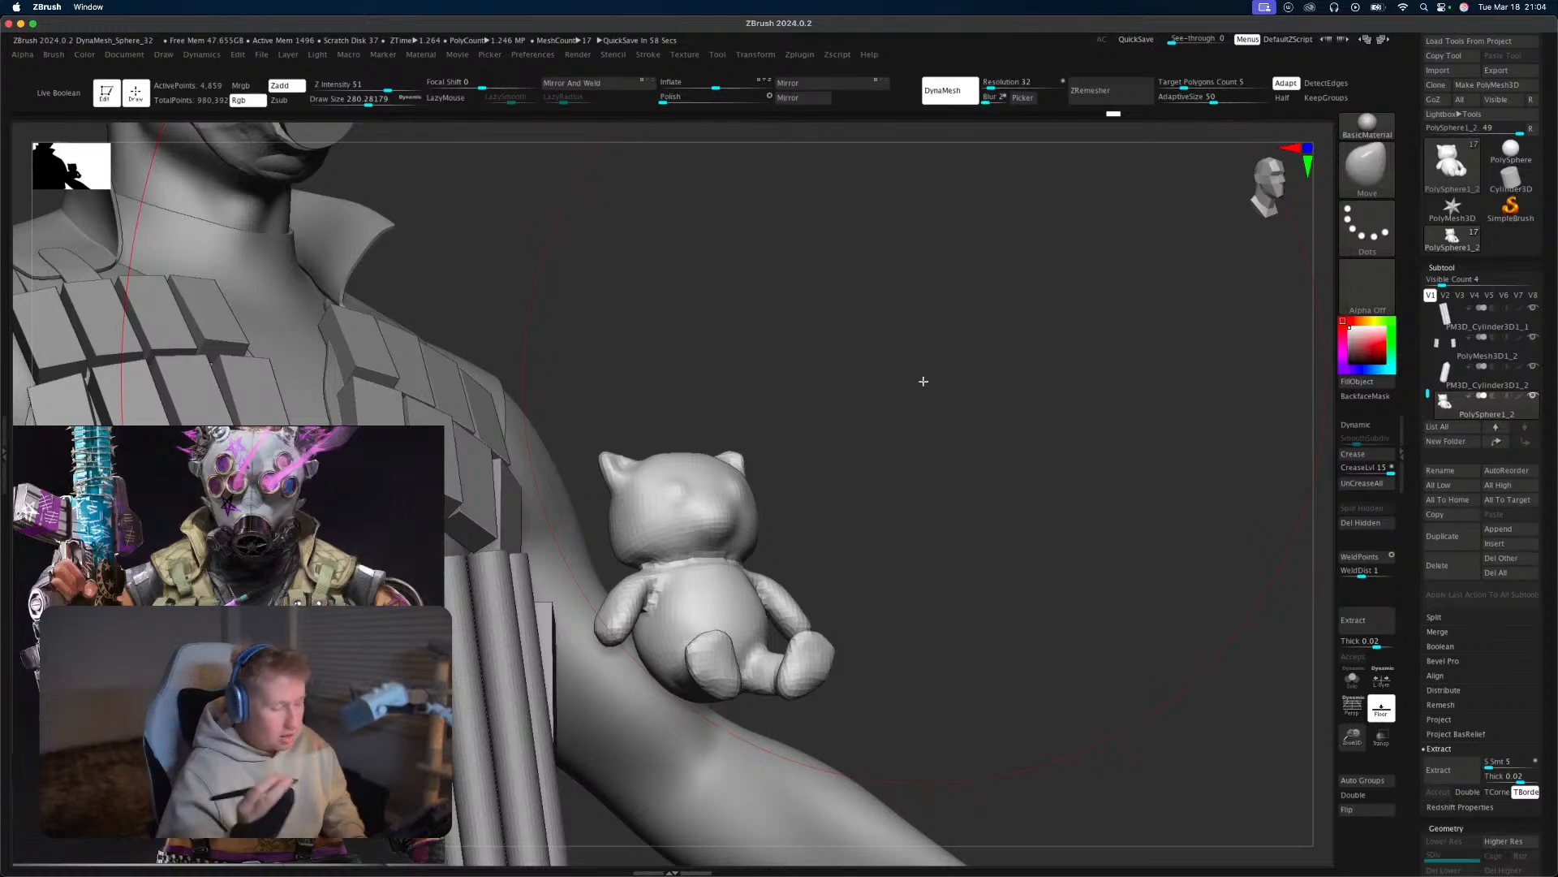
pyautogui.moveTo(924, 593); pyautogui.dragTo(1017, 536)
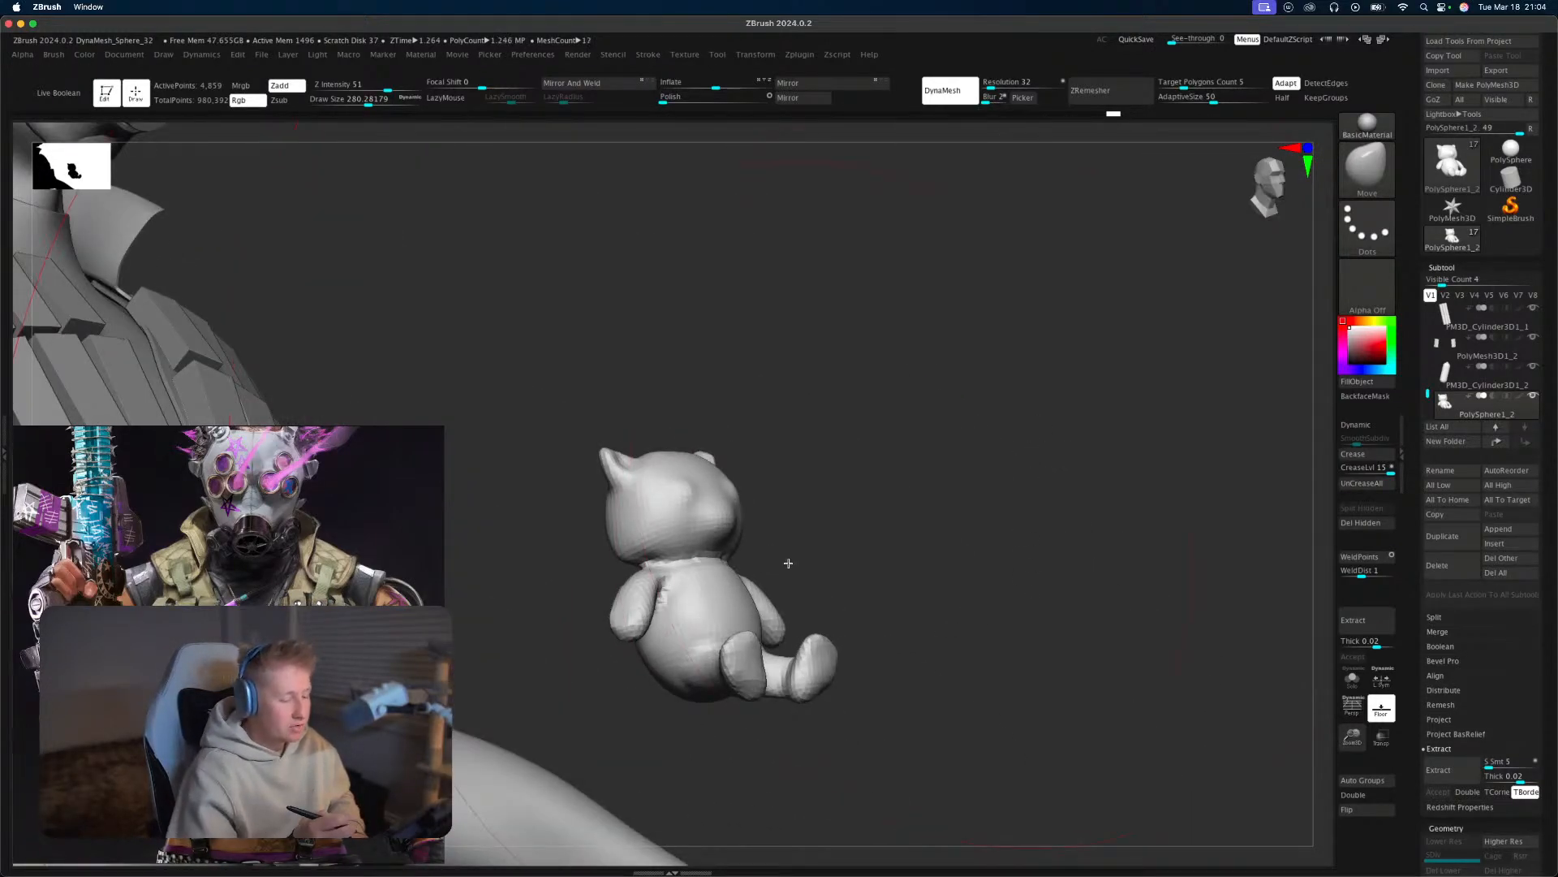
pyautogui.moveTo(788, 562); pyautogui.dragTo(933, 514)
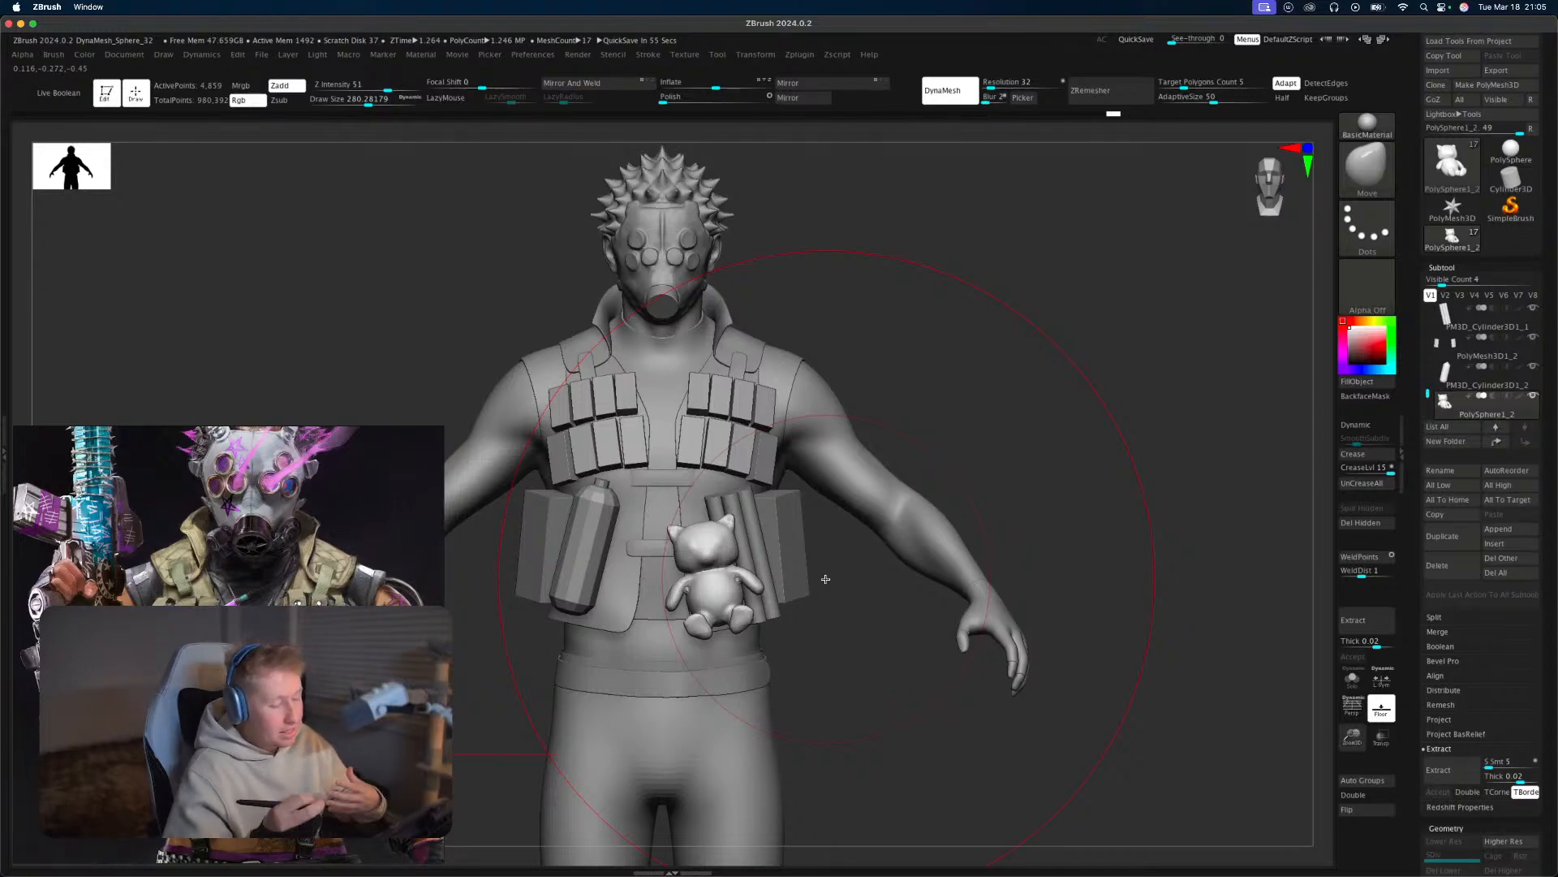
pyautogui.moveTo(826, 579); pyautogui.dragTo(887, 607)
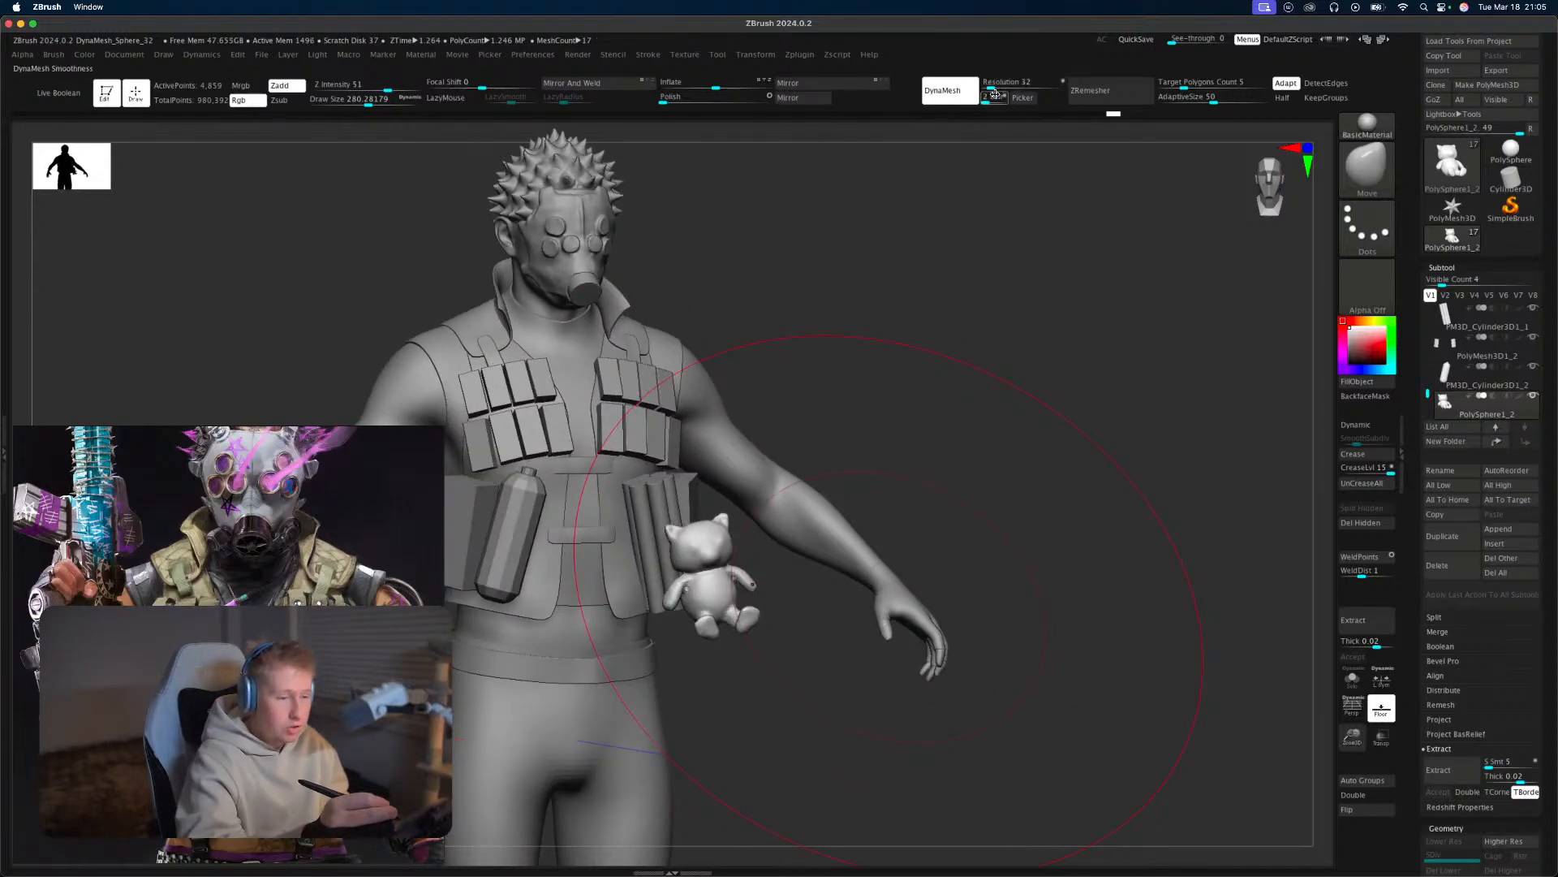
pyautogui.moveTo(950, 442); pyautogui.dragTo(988, 560)
pyautogui.moveTo(811, 584); pyautogui.dragTo(842, 621)
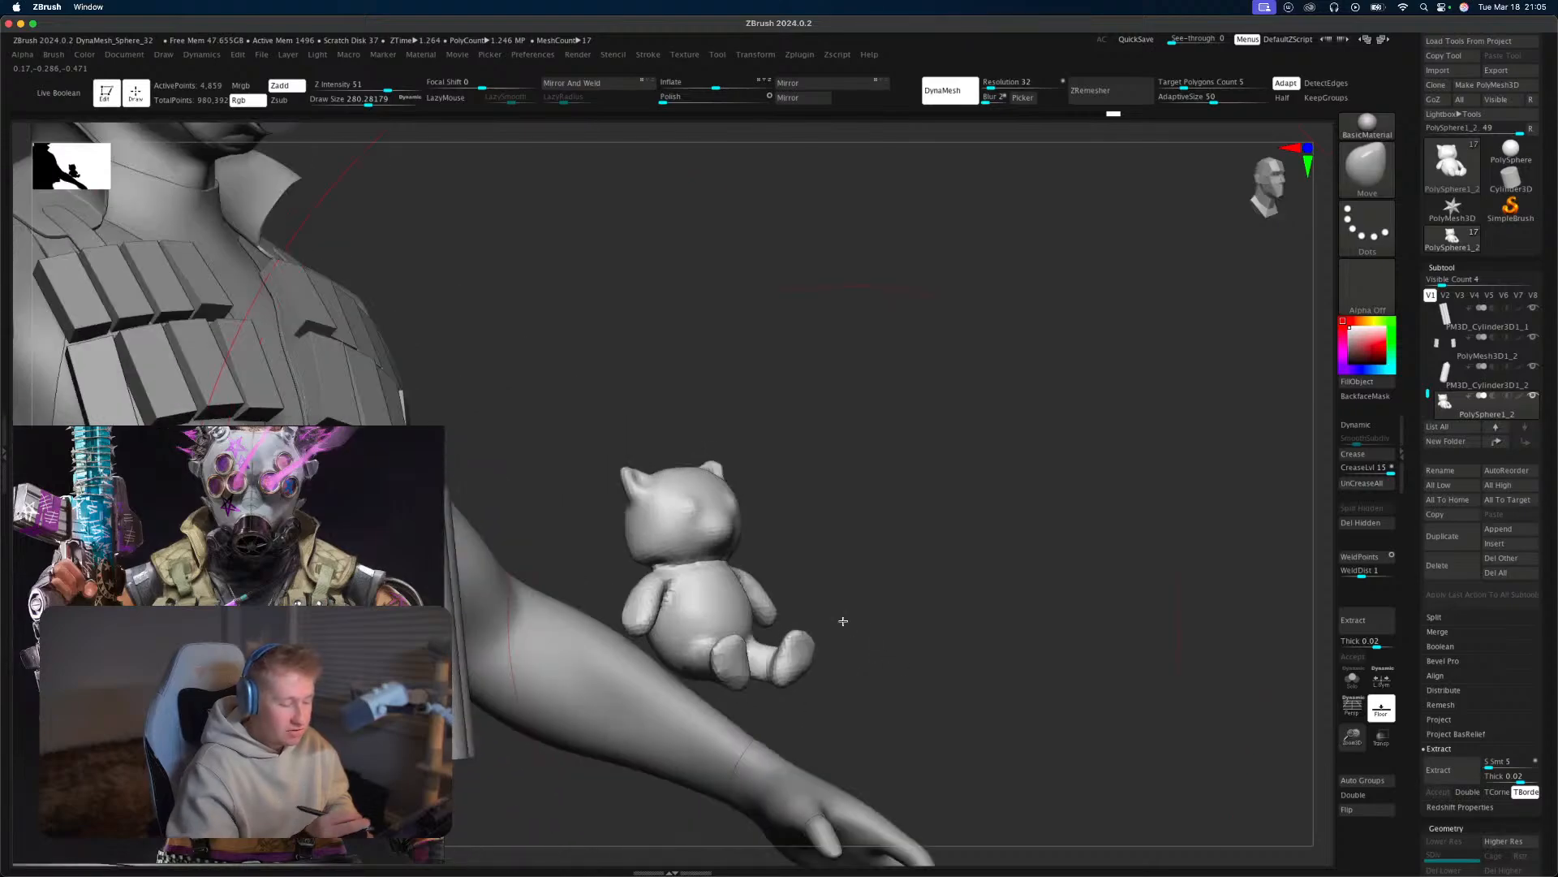
# Try remeshing the small plush with DynaMesh at resolutions 32 and 168, undoing each attempt.
pyautogui.moveTo(722, 560); pyautogui.dragTo(897, 734)
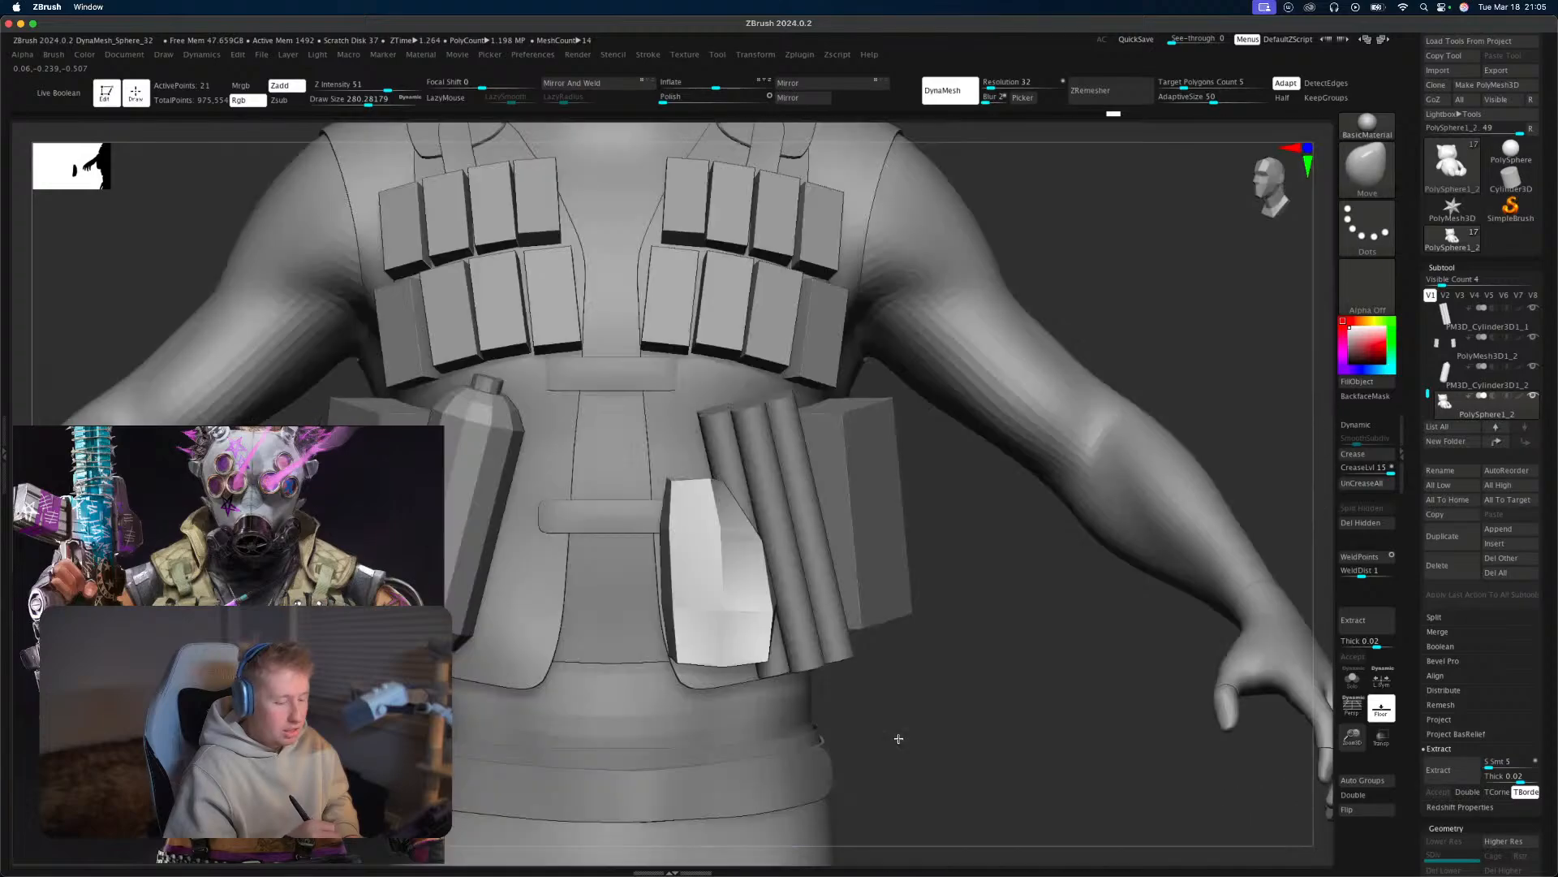
pyautogui.hotkey('ctrl', 'z')
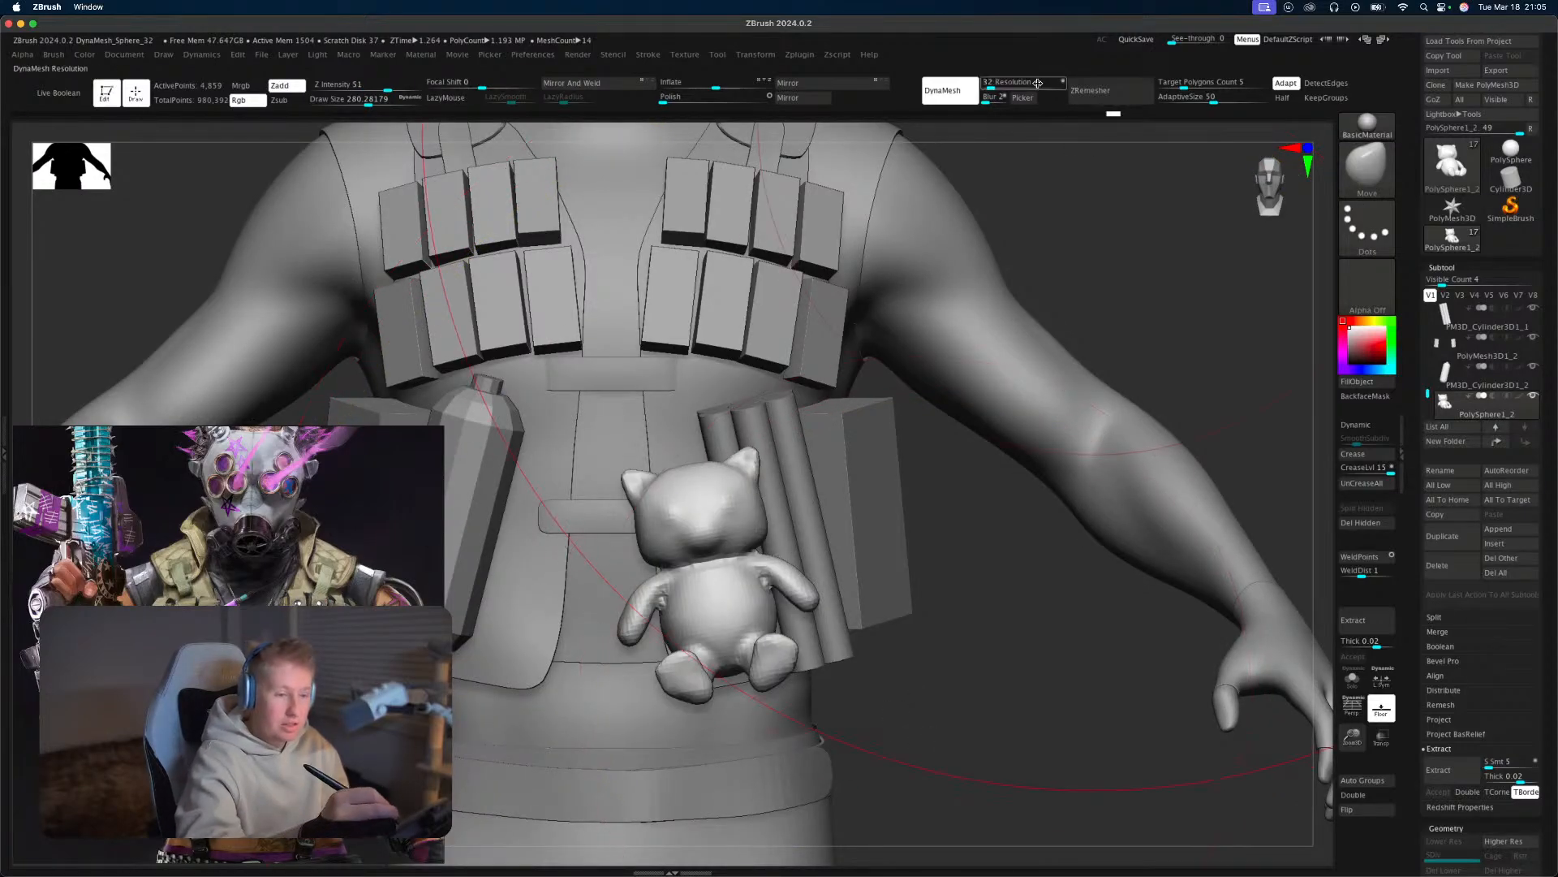
pyautogui.moveTo(1037, 84); pyautogui.dragTo(1029, 80)
pyautogui.moveTo(1015, 695); pyautogui.dragTo(1064, 756)
pyautogui.click(999, 84)
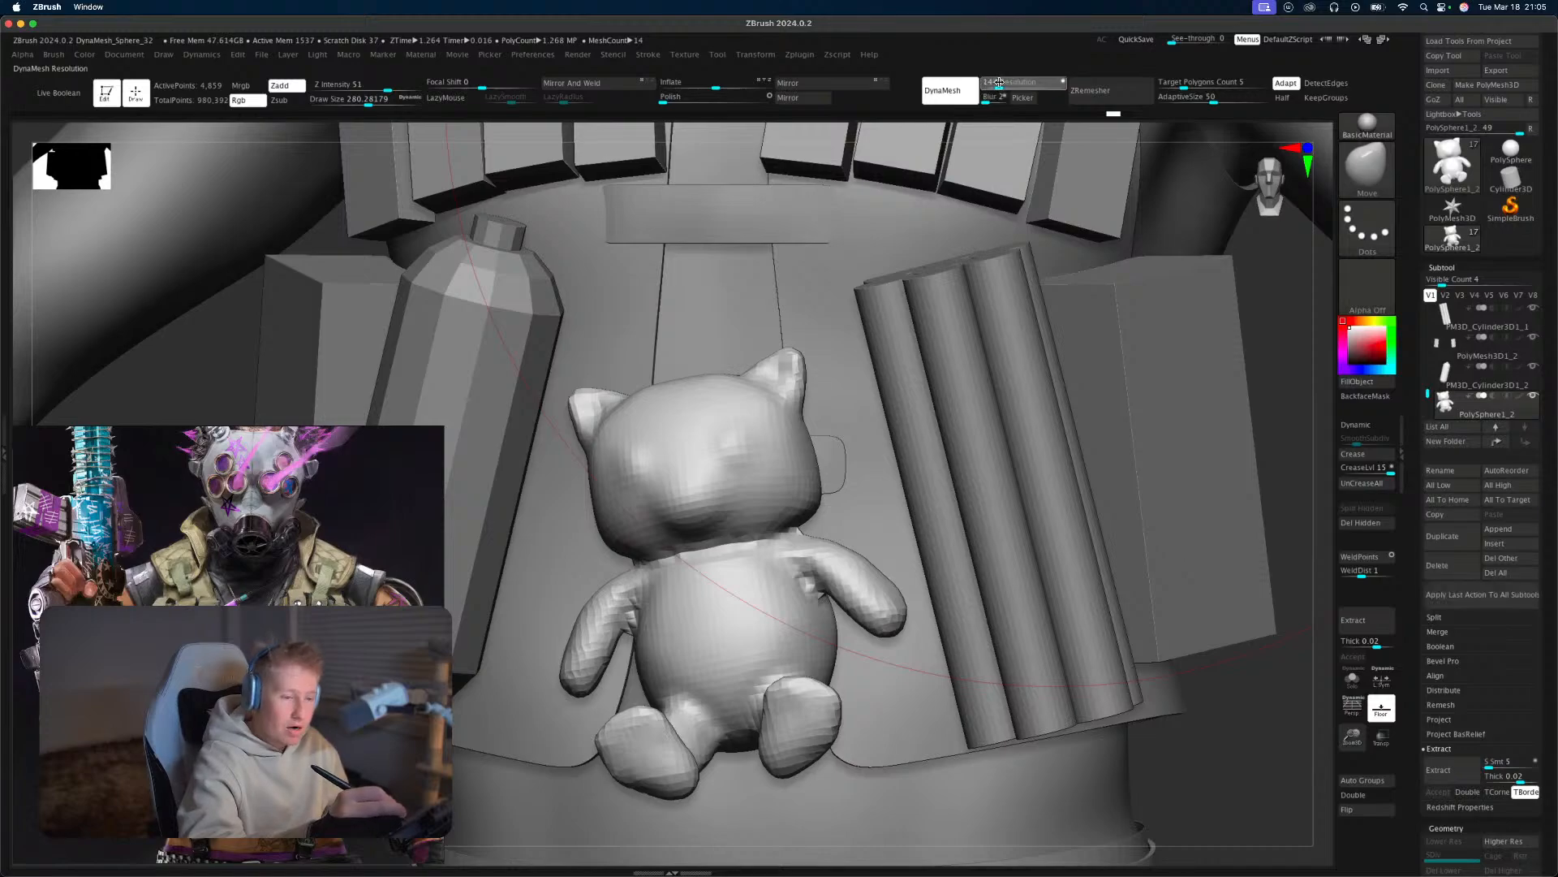
pyautogui.keyDown('ctrl'); pyautogui.moveTo(1205, 722); pyautogui.dragTo(1259, 780); pyautogui.keyUp('ctrl')
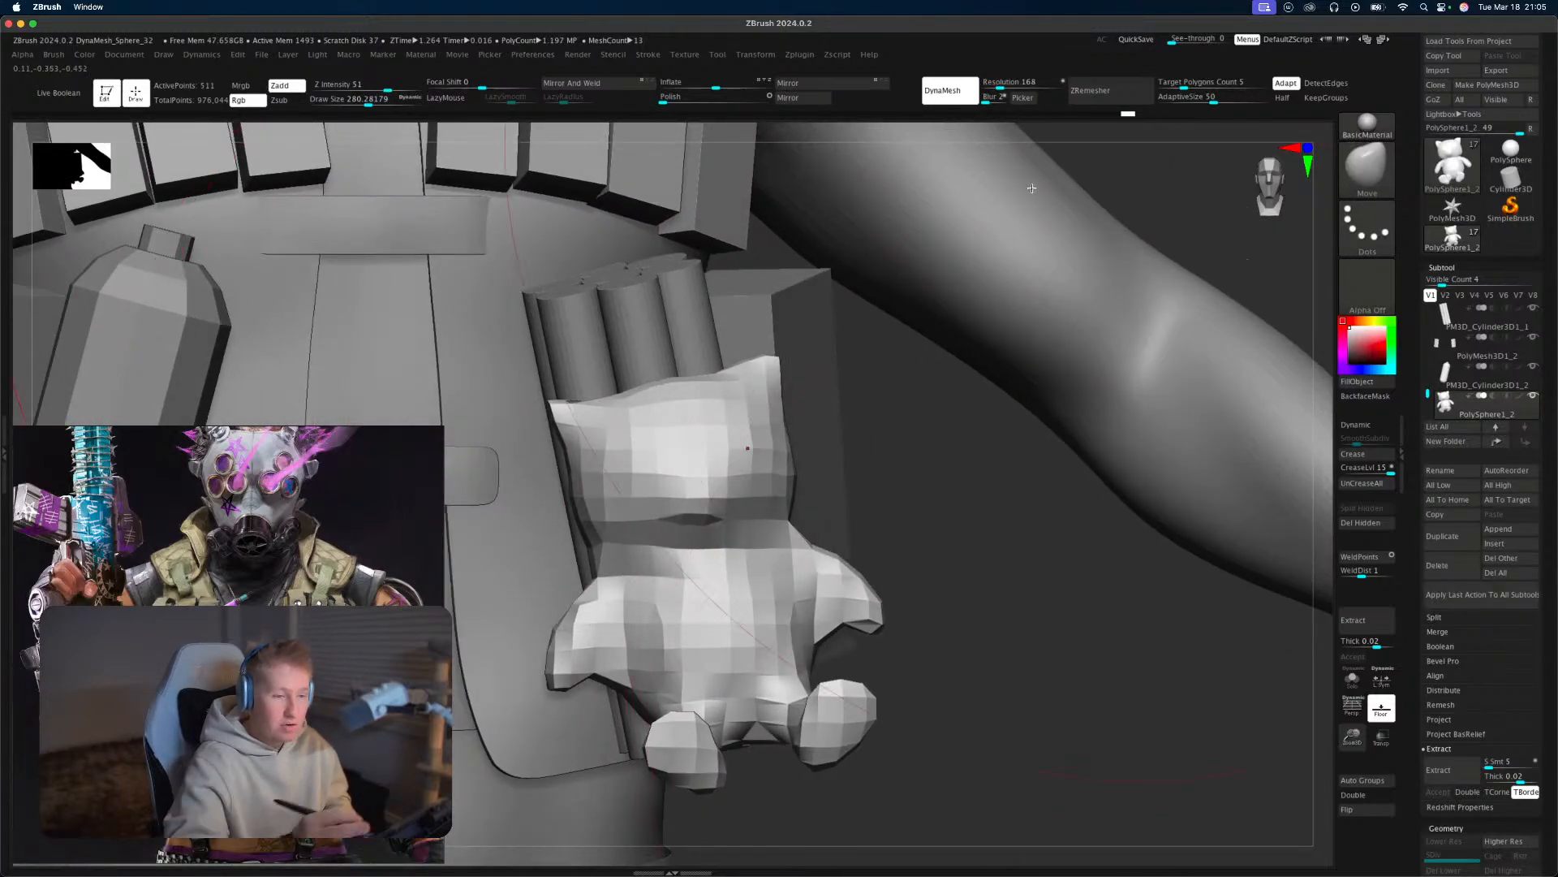
pyautogui.hotkey('ctrl', 'z')
# Try remeshing the plush with DynaMesh at resolution 464, and undo the remesh.
pyautogui.click(1013, 82)
pyautogui.keyDown('ctrl'); pyautogui.moveTo(1047, 685); pyautogui.dragTo(1108, 729); pyautogui.keyUp('ctrl')
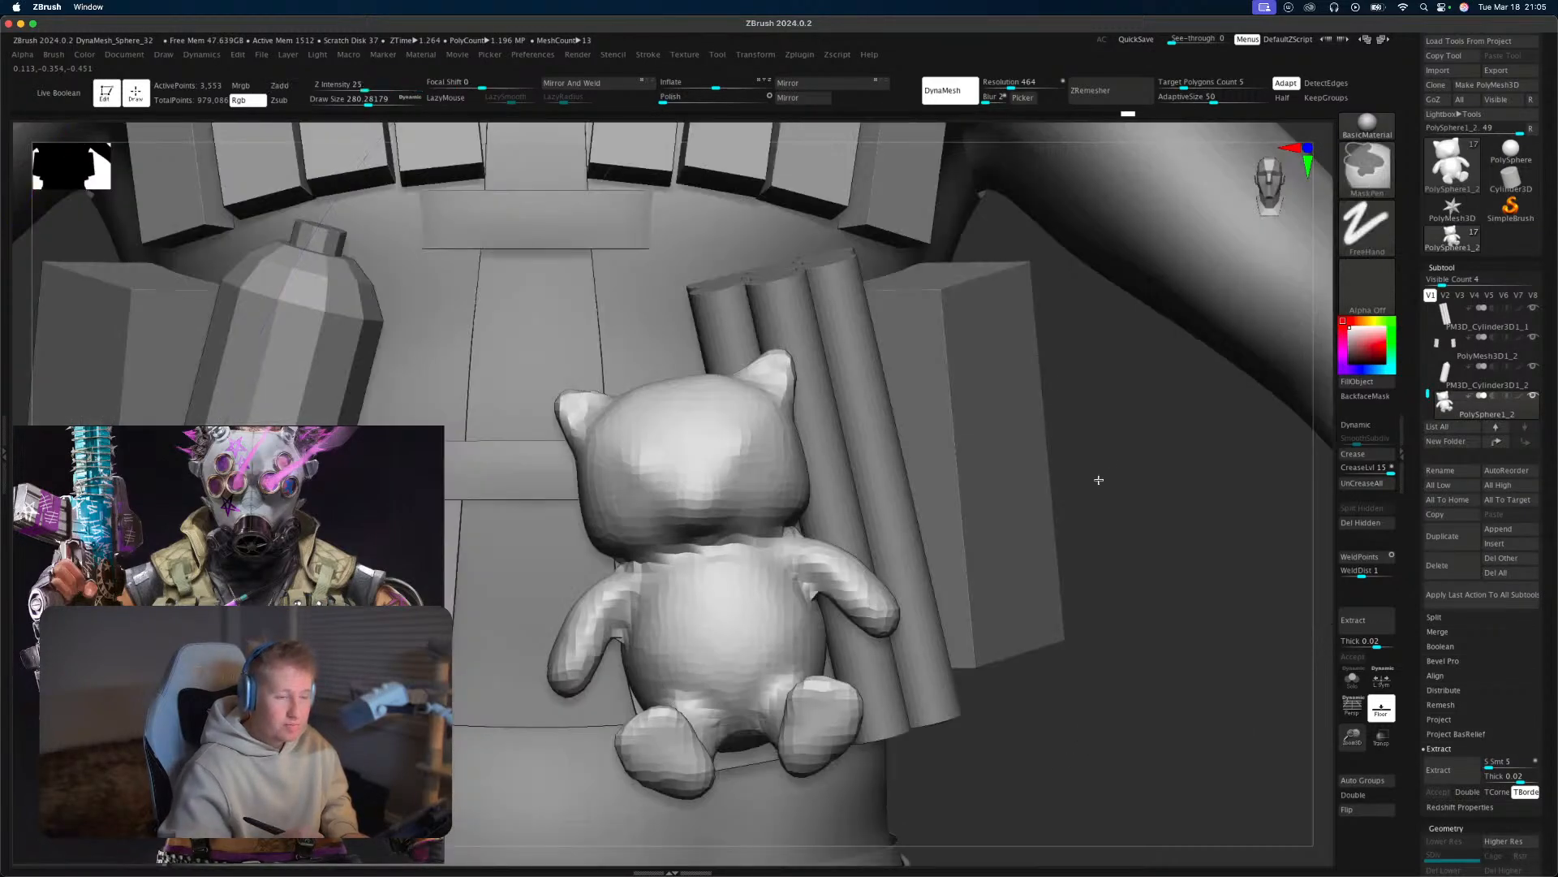
pyautogui.hotkey('ctrl', 'z')
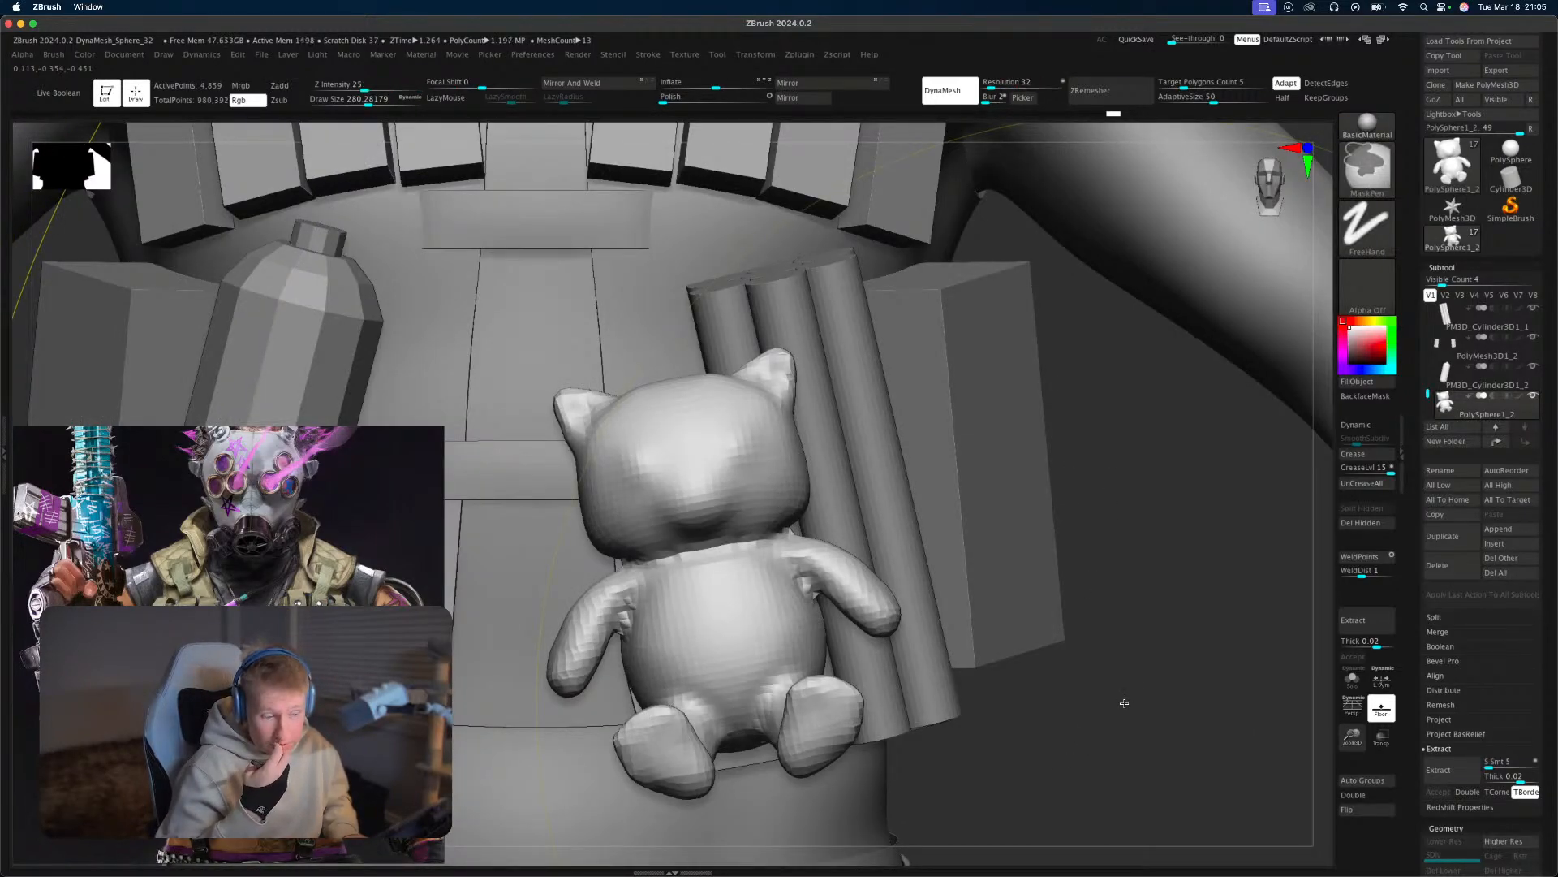
# Move the plush back against the front of the vest with the gizmo and reduce its scale slightly.
pyautogui.moveTo(1124, 702)
pyautogui.mouseDown()
pyautogui.moveTo(1145, 688)
pyautogui.moveTo(1039, 607)
pyautogui.moveTo(971, 598)
pyautogui.moveTo(1005, 599)
pyautogui.mouseUp()
pyautogui.press('w')
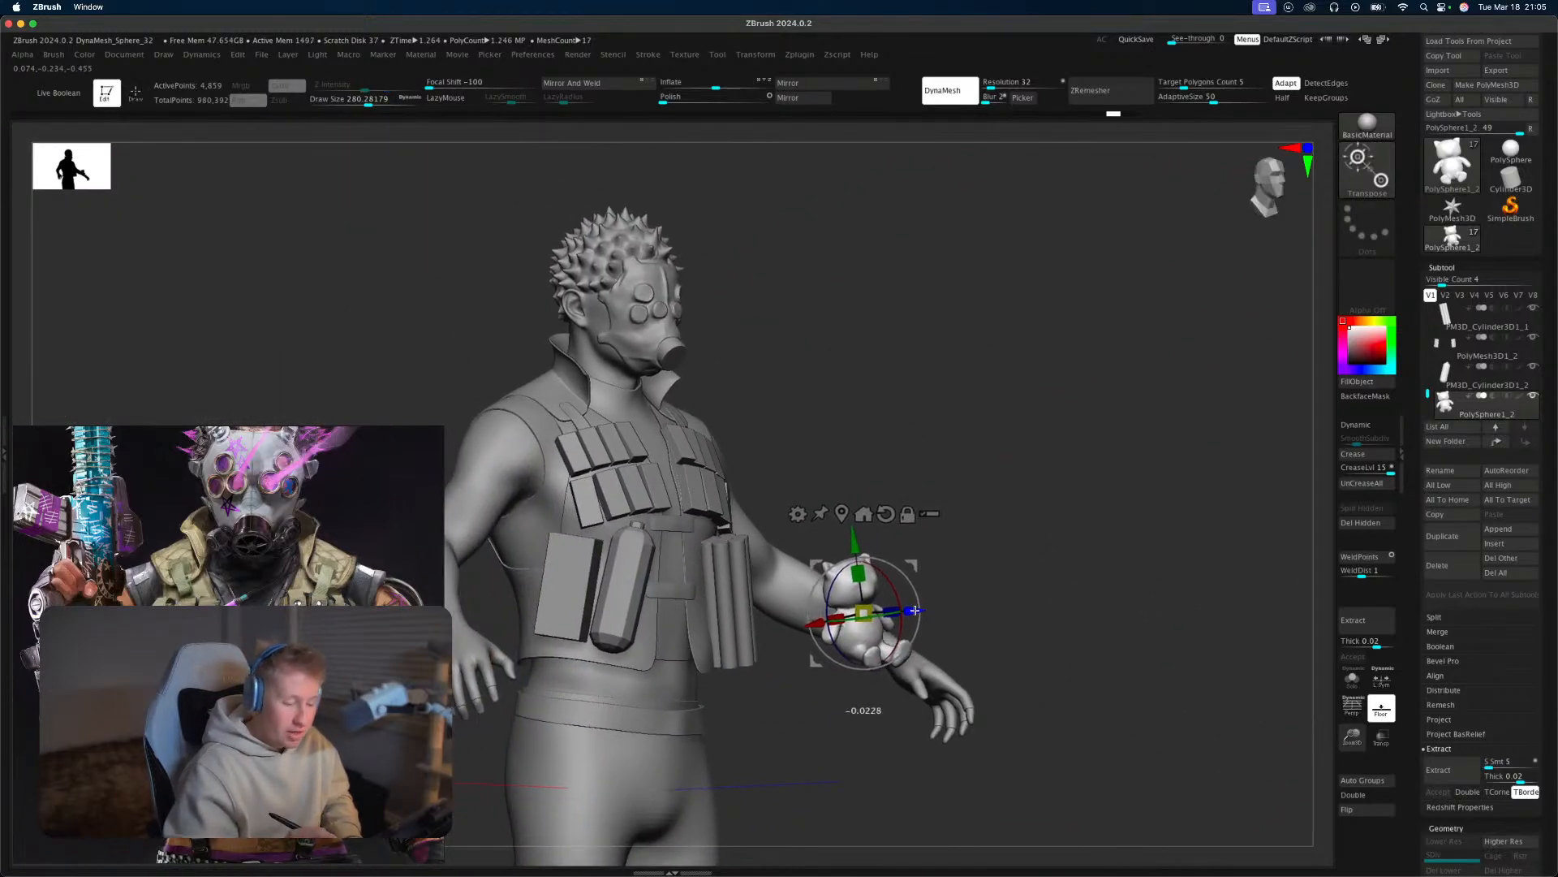
pyautogui.moveTo(774, 616); pyautogui.dragTo(767, 617)
pyautogui.moveTo(1021, 527); pyautogui.dragTo(962, 540)
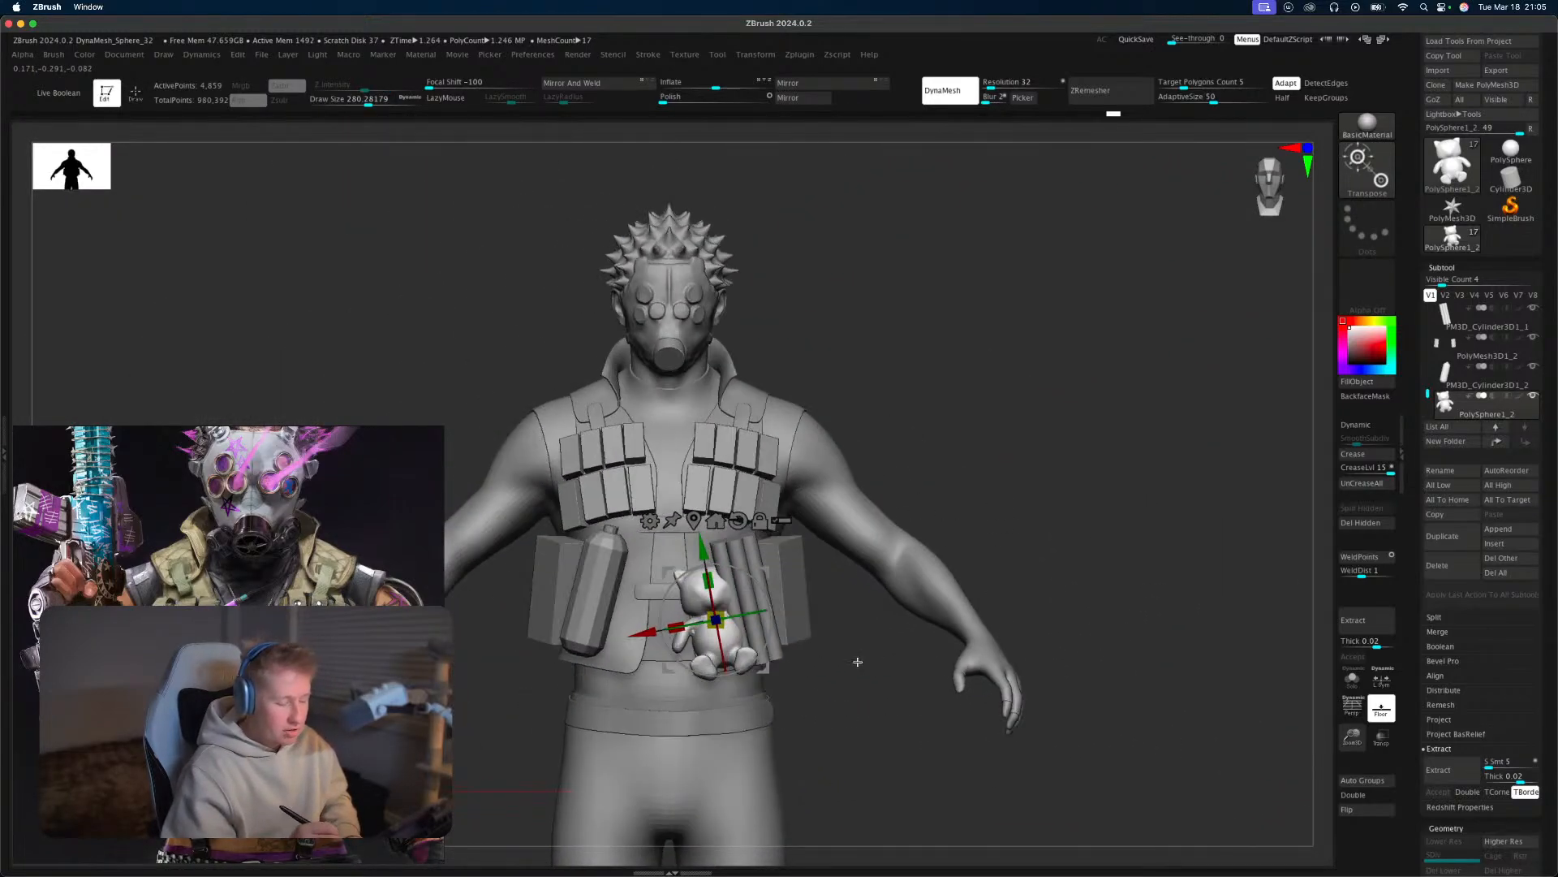
pyautogui.keyDown('alt'); pyautogui.moveTo(858, 661); pyautogui.dragTo(950, 690); pyautogui.keyUp('alt')
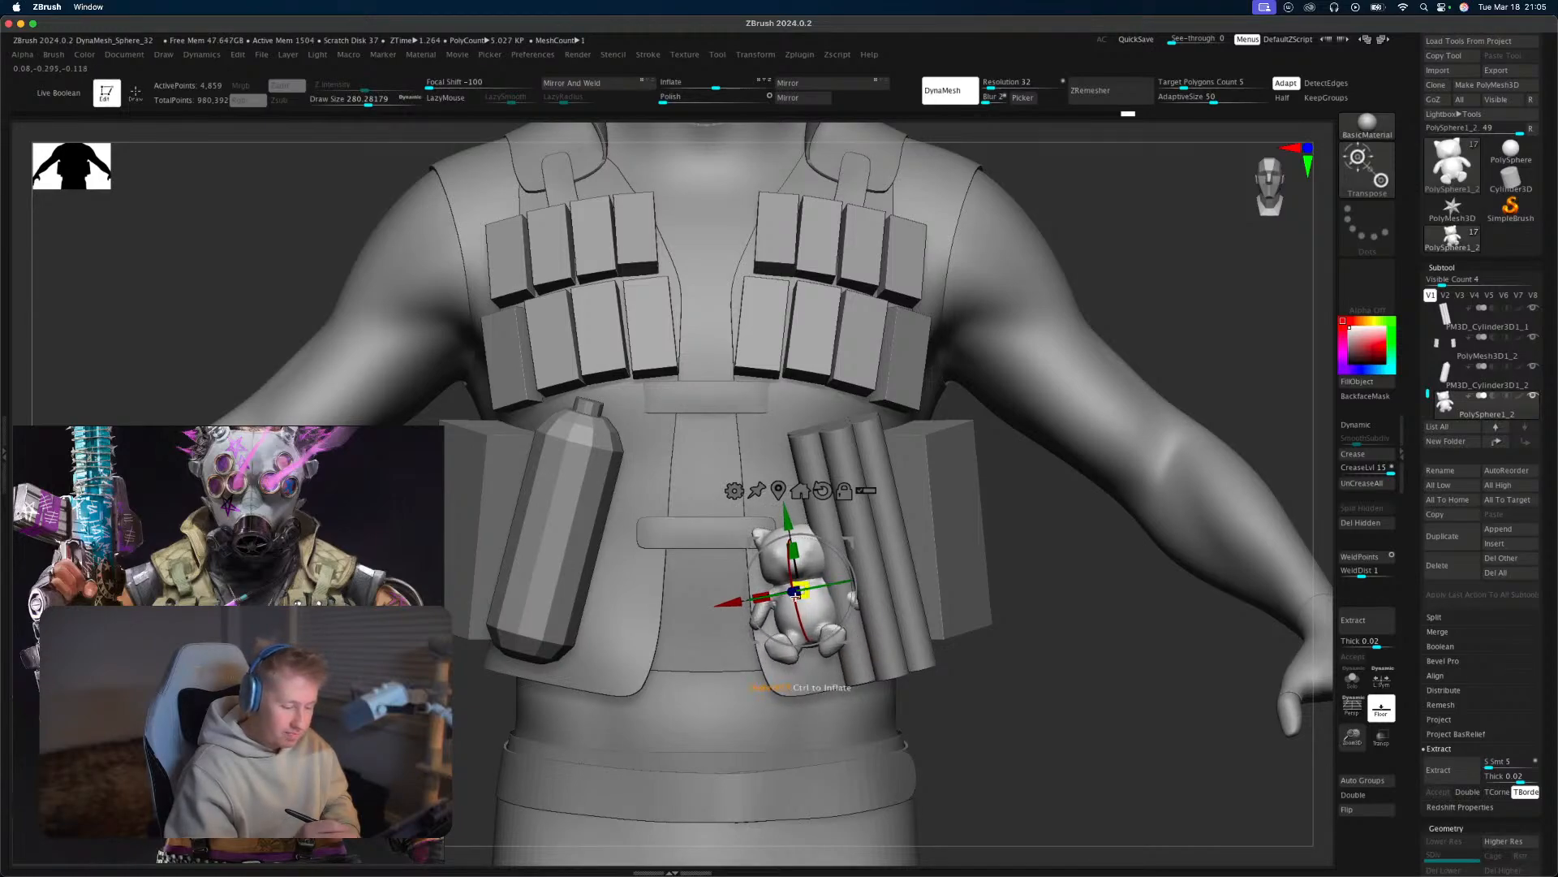
pyautogui.moveTo(781, 592); pyautogui.dragTo(778, 594)
# Fine-tune the plush's position from below and the front so it sits against the vest next to the cylinders.
pyautogui.moveTo(1021, 700); pyautogui.dragTo(852, 498)
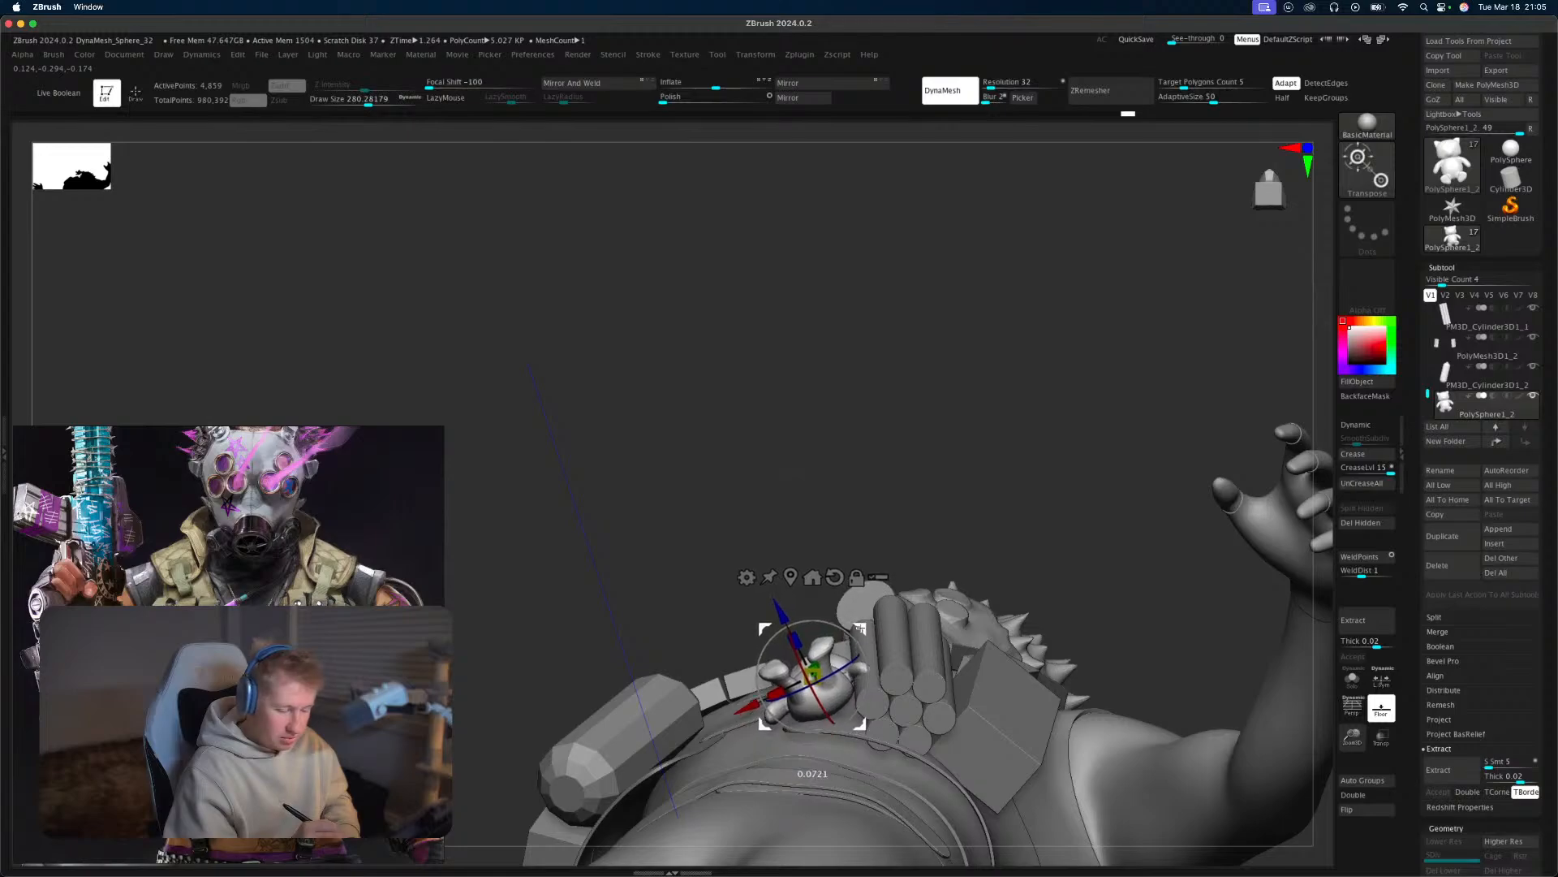
pyautogui.moveTo(853, 643); pyautogui.dragTo(853, 645)
pyautogui.press('q')
pyautogui.moveTo(1005, 467)
pyautogui.mouseDown()
pyautogui.moveTo(1040, 709)
pyautogui.moveTo(1026, 678)
pyautogui.mouseUp()
pyautogui.press('w')
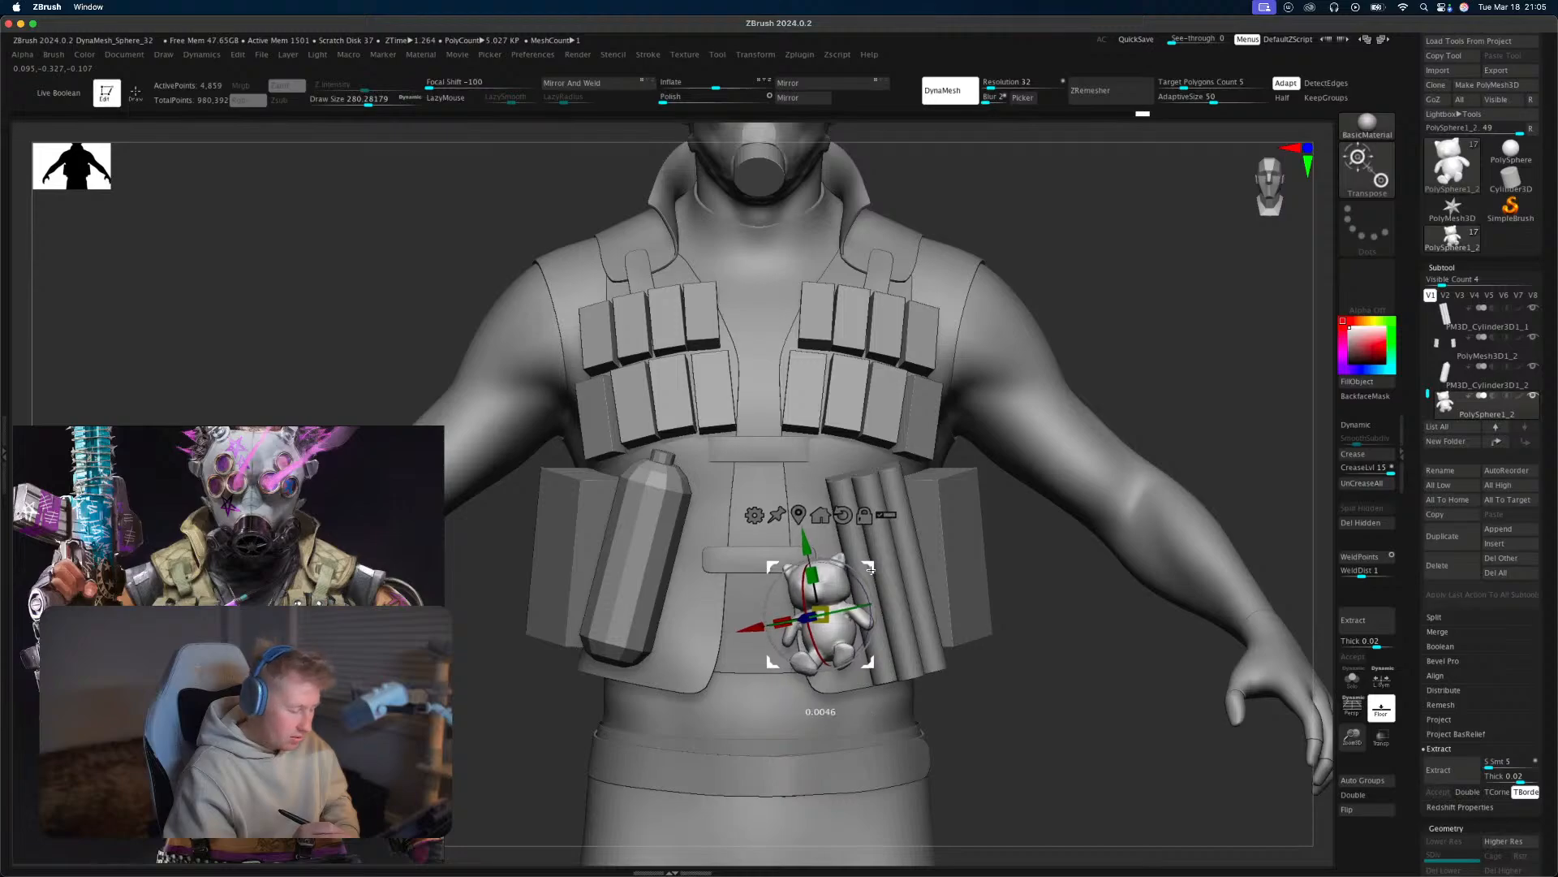
pyautogui.moveTo(870, 570); pyautogui.dragTo(874, 575)
pyautogui.press('q')
pyautogui.moveTo(1009, 765)
pyautogui.keyDown('alt'); pyautogui.mouseDown()
pyautogui.moveTo(1061, 547)
pyautogui.moveTo(1059, 616)
pyautogui.moveTo(1095, 542)
pyautogui.moveTo(1127, 619)
pyautogui.mouseUp(); pyautogui.keyUp('alt')
pyautogui.keyDown('alt'); pyautogui.moveTo(1125, 483); pyautogui.dragTo(1124, 548); pyautogui.keyUp('alt')
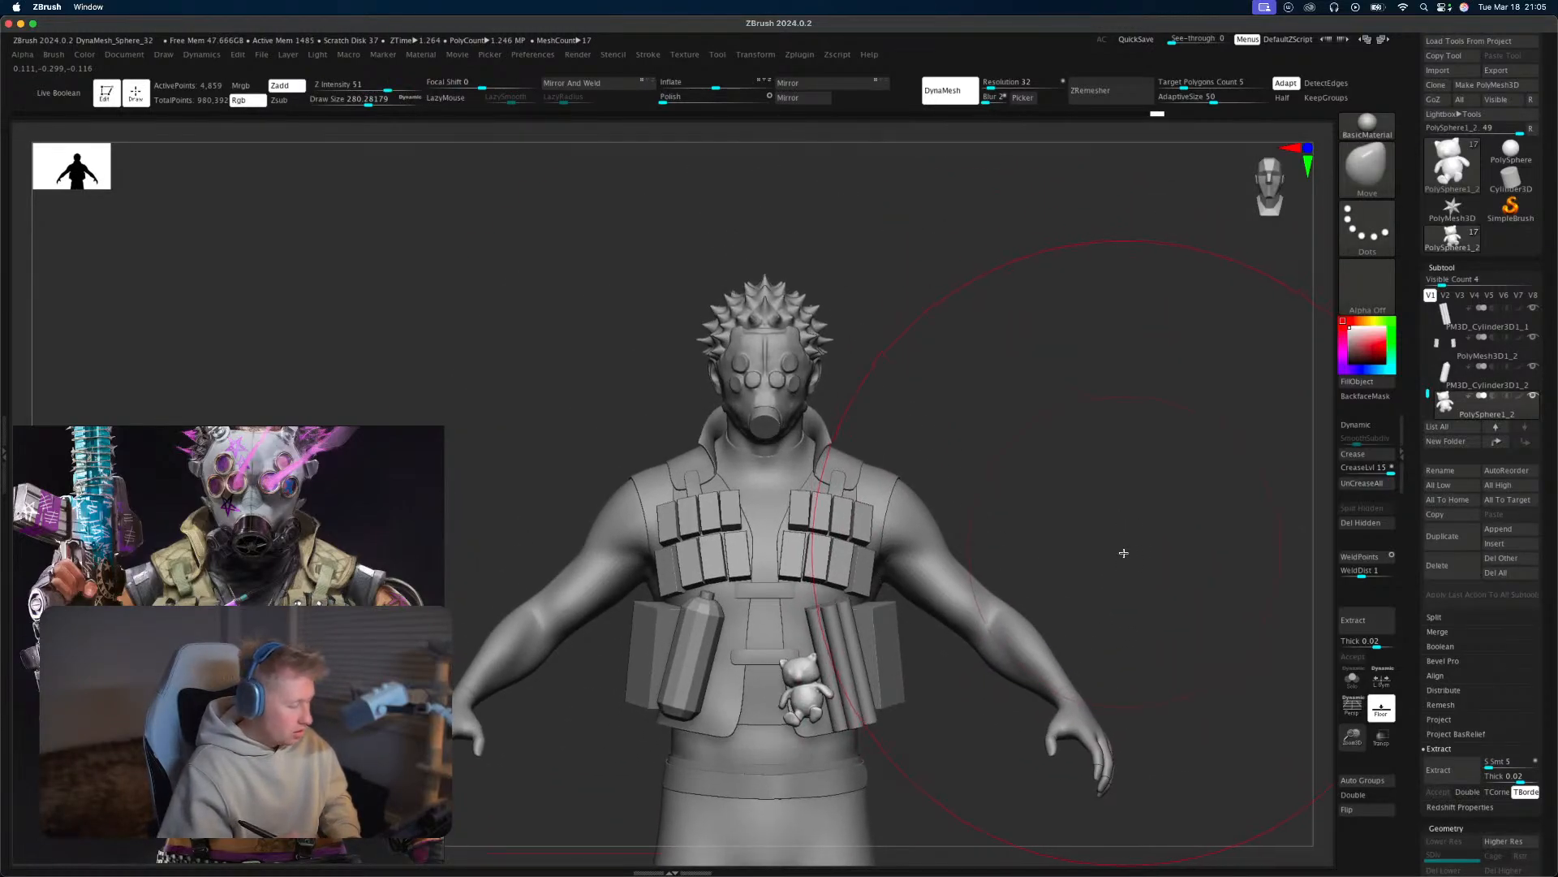
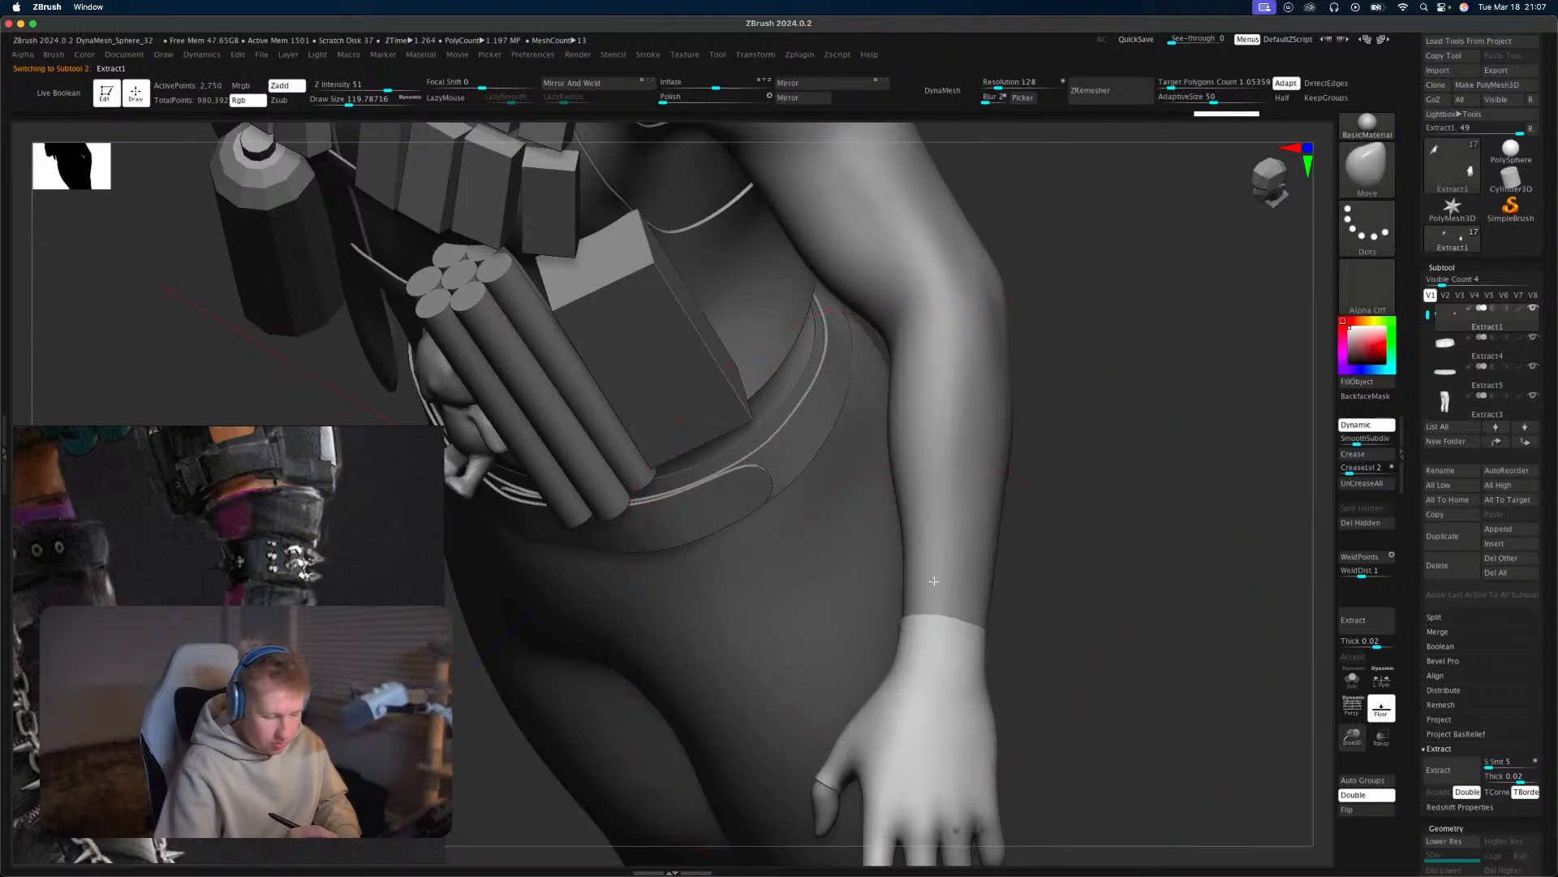
# Undo the last edits to the glove's cuff edge around the wrist.
pyautogui.press('super+z')
pyautogui.press('super+z')
pyautogui.press('super+z')
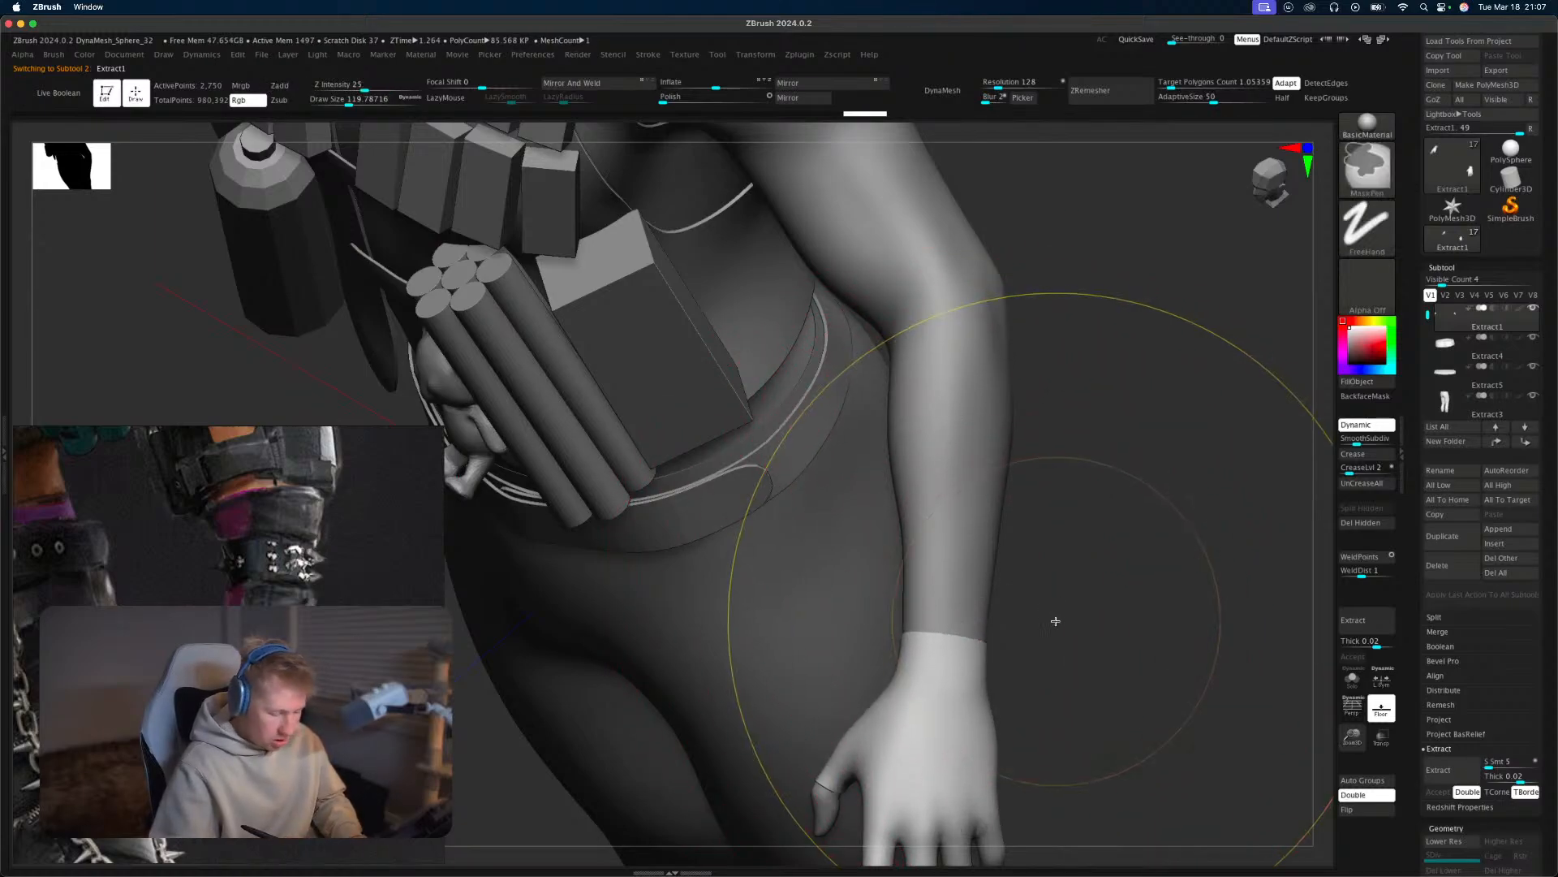
# Reshape the glove's cuff edge around the wrist with the Move Topological brush at draw size about 46.
pyautogui.press('b')
pyautogui.press('m')
pyautogui.press('t')
pyautogui.moveTo(970, 628)
pyautogui.mouseDown()
pyautogui.moveTo(974, 600)
pyautogui.moveTo(959, 611)
pyautogui.moveTo(993, 609)
pyautogui.mouseUp()
pyautogui.press('super+z')
pyautogui.press('s')
pyautogui.moveTo(1028, 610); pyautogui.dragTo(1078, 586)
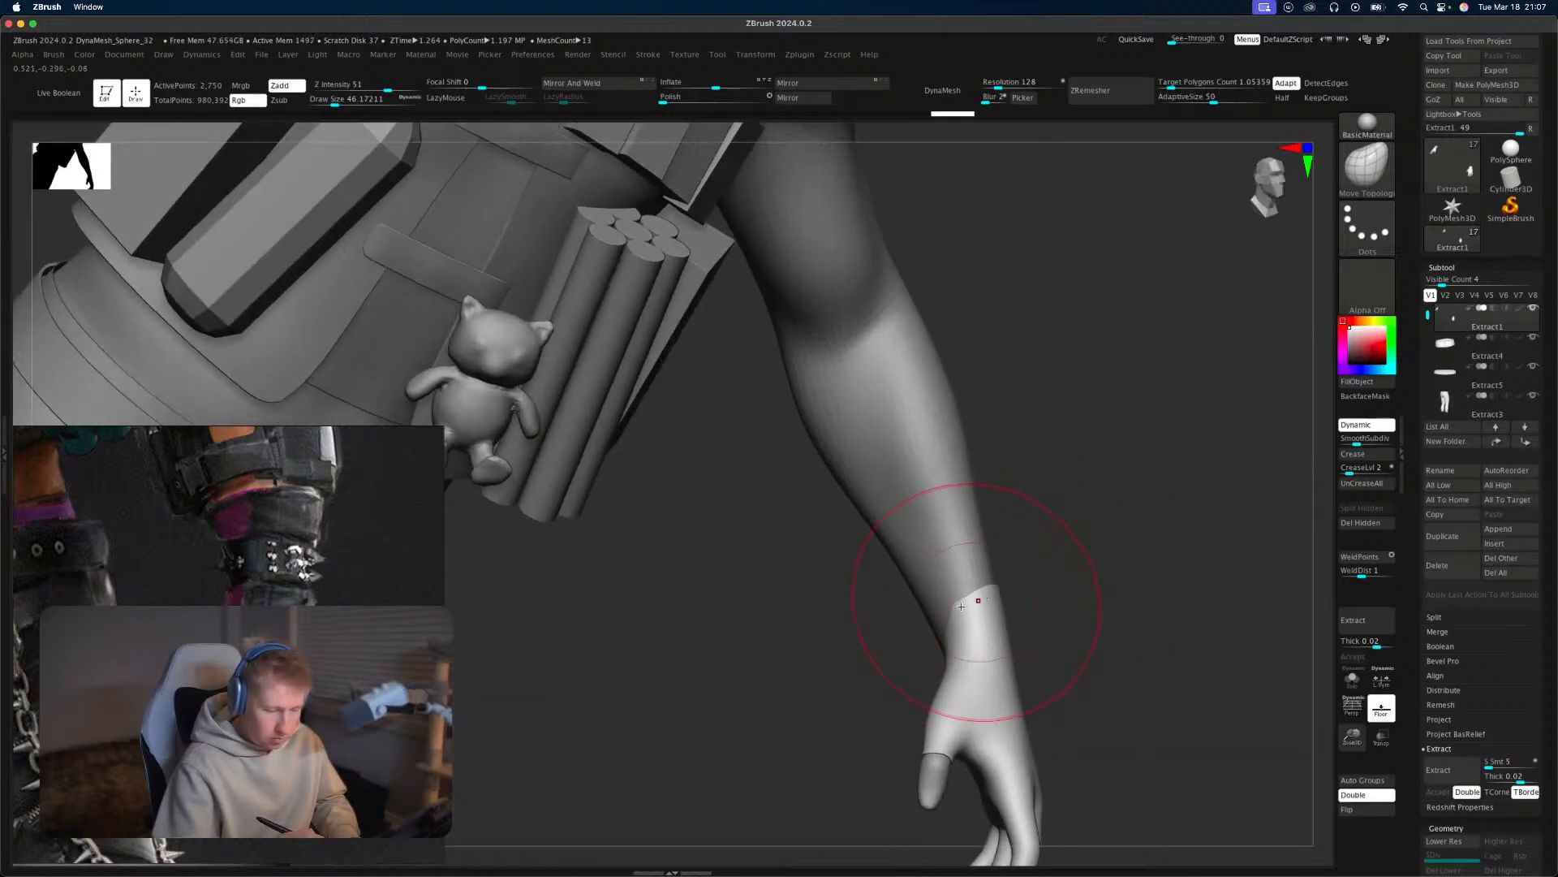
pyautogui.moveTo(923, 606); pyautogui.dragTo(928, 598)
pyautogui.moveTo(1076, 584)
pyautogui.mouseDown()
pyautogui.moveTo(1069, 513)
pyautogui.moveTo(1047, 591)
pyautogui.moveTo(1000, 603)
pyautogui.mouseUp()
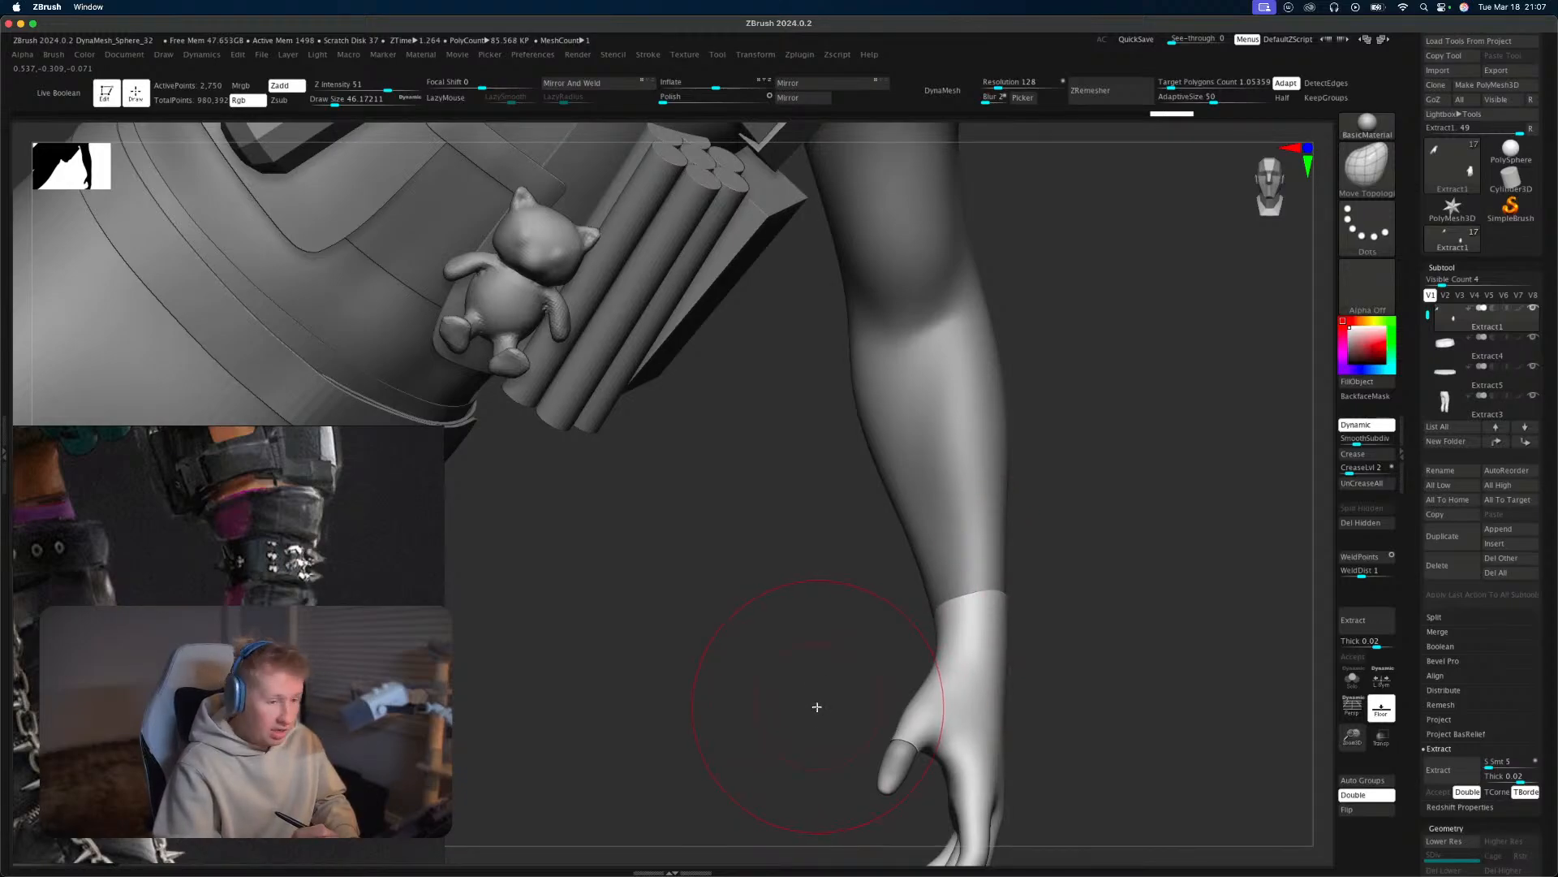
# Refine the glove's cuff edge on the inner side of the wrist with Move Topological at draw size about 25.
pyautogui.keyDown('alt'); pyautogui.moveTo(1070, 578); pyautogui.dragTo(1088, 495); pyautogui.keyUp('alt')
pyautogui.moveTo(1092, 527)
pyautogui.keyDown('shift'); pyautogui.mouseDown()
pyautogui.moveTo(1119, 572)
pyautogui.moveTo(1218, 640)
pyautogui.moveTo(1248, 478)
pyautogui.mouseUp(); pyautogui.keyUp('shift')
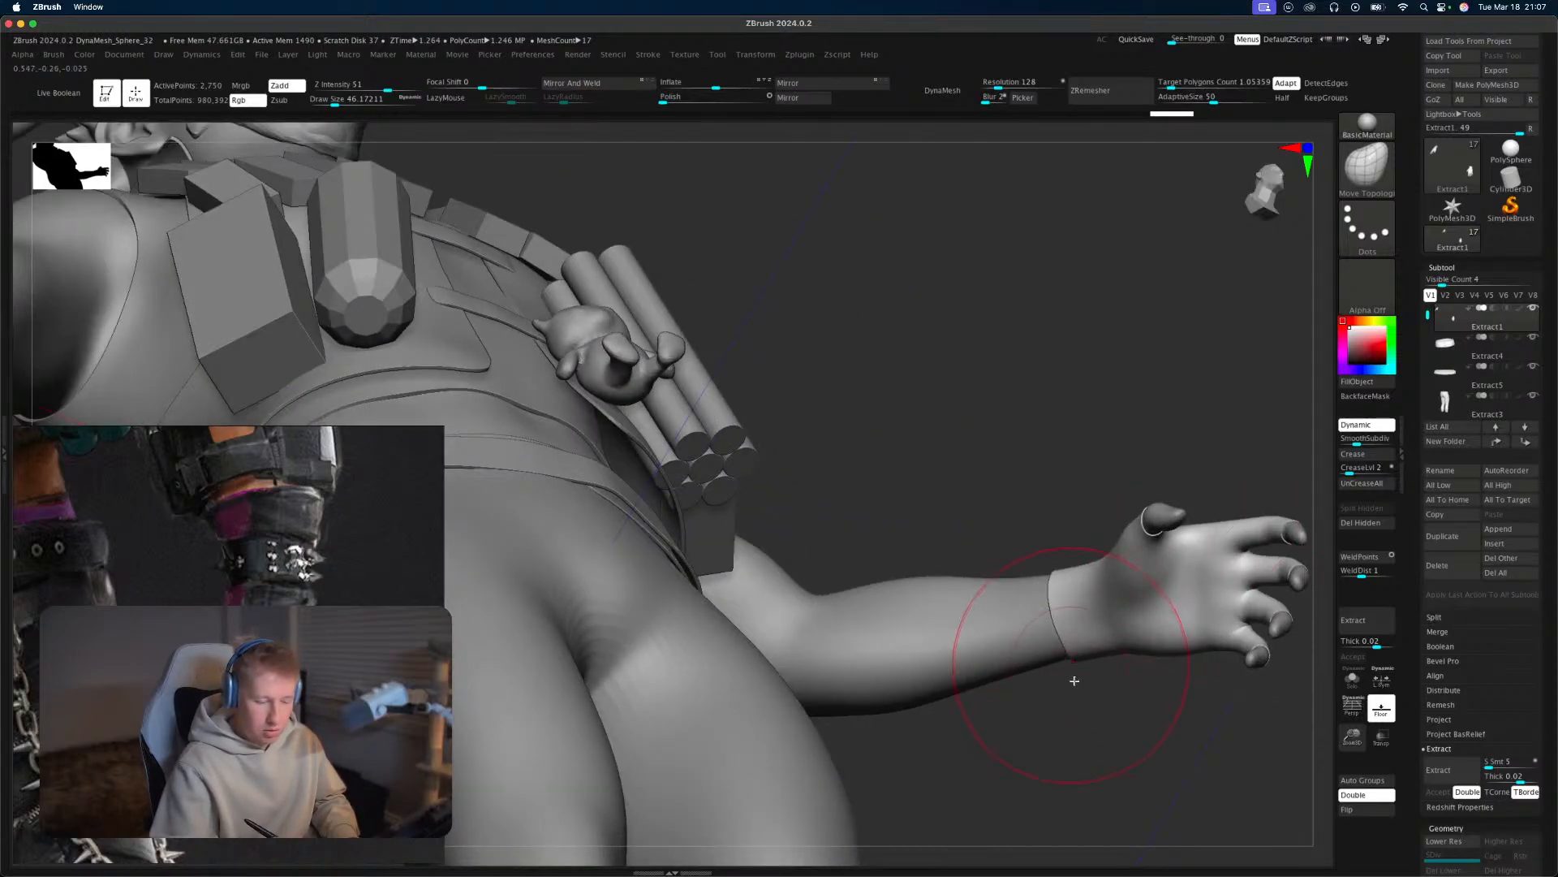
pyautogui.moveTo(1073, 680)
pyautogui.mouseDown()
pyautogui.moveTo(1079, 568)
pyautogui.moveTo(1071, 654)
pyautogui.mouseUp()
pyautogui.moveTo(1063, 601)
pyautogui.mouseDown(button='right')
pyautogui.moveTo(1082, 660)
pyautogui.moveTo(1085, 612)
pyautogui.moveTo(1064, 633)
pyautogui.mouseUp(button='right')
pyautogui.press('s')
pyautogui.moveTo(1064, 633); pyautogui.dragTo(1052, 631)
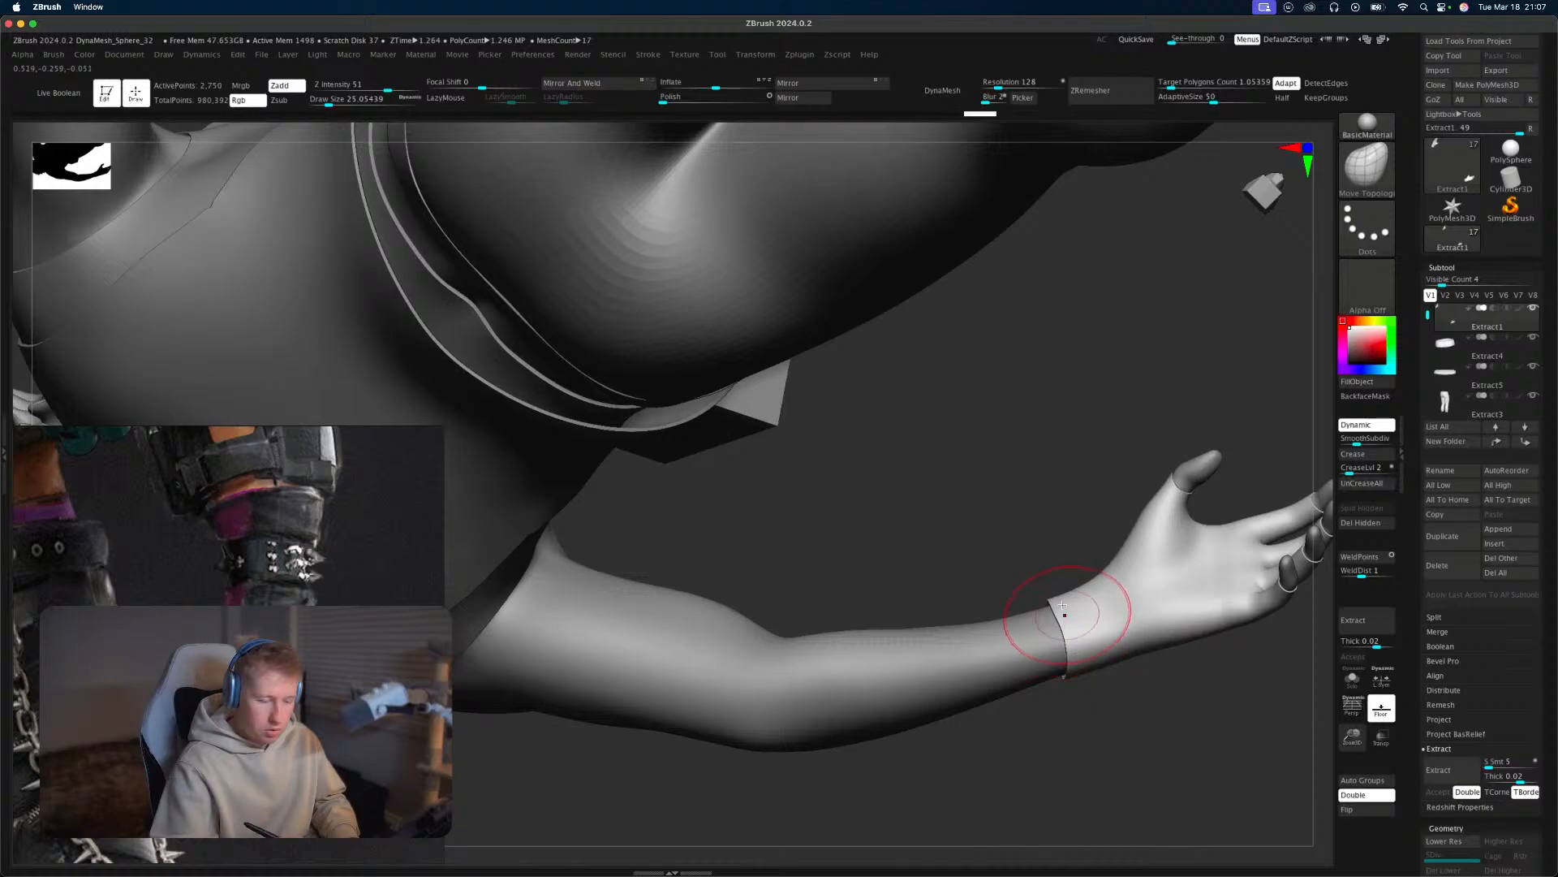
pyautogui.moveTo(1063, 605); pyautogui.dragTo(1201, 521, button='right')
pyautogui.scroll(-2, 1509, 470)
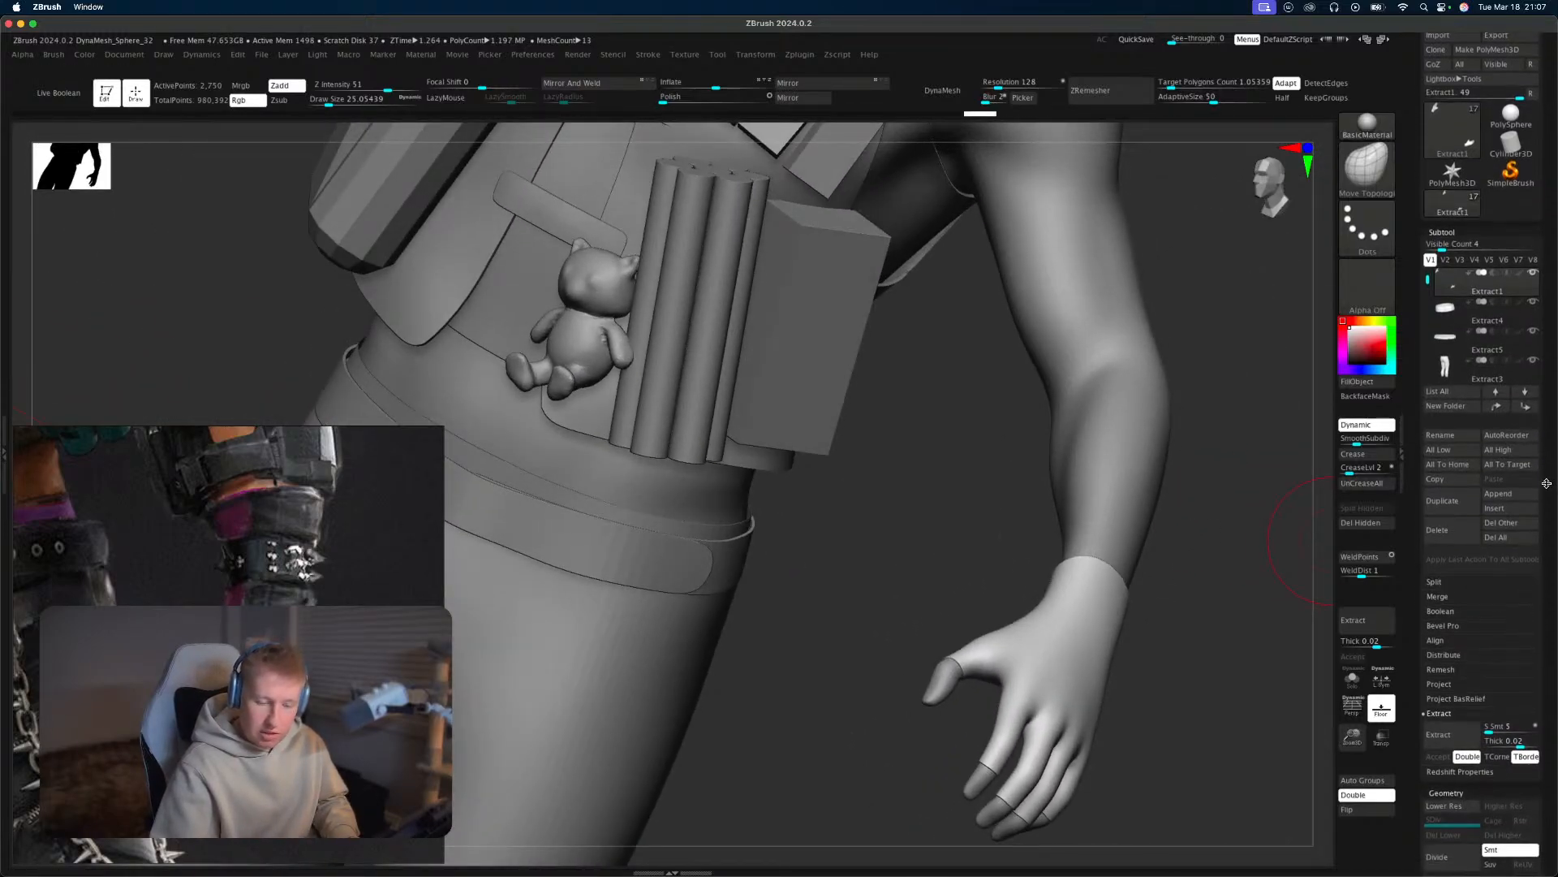
# Turn off dynamic subdivision on the glove and adjust its low-poly cuff edge around the wrist.
pyautogui.click(1366, 424)
pyautogui.moveTo(1190, 636)
pyautogui.mouseDown(button='right')
pyautogui.moveTo(1210, 598)
pyautogui.moveTo(1263, 587)
pyautogui.moveTo(1082, 584)
pyautogui.moveTo(1109, 616)
pyautogui.moveTo(1085, 651)
pyautogui.moveTo(1146, 567)
pyautogui.moveTo(887, 644)
pyautogui.mouseUp(button='right')
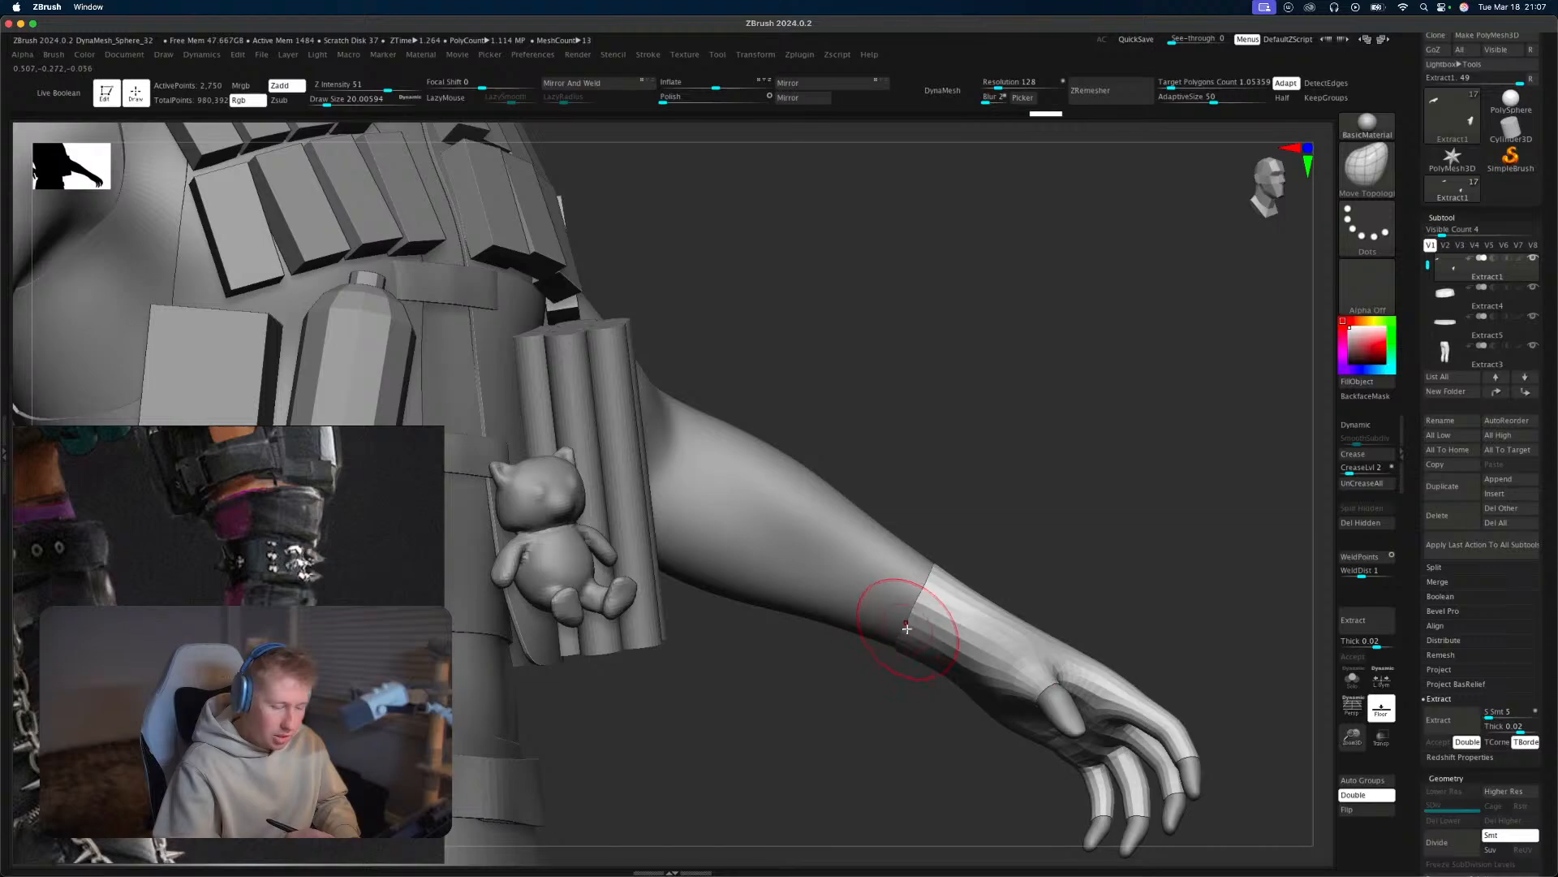
pyautogui.moveTo(992, 541); pyautogui.dragTo(1019, 567, button='right')
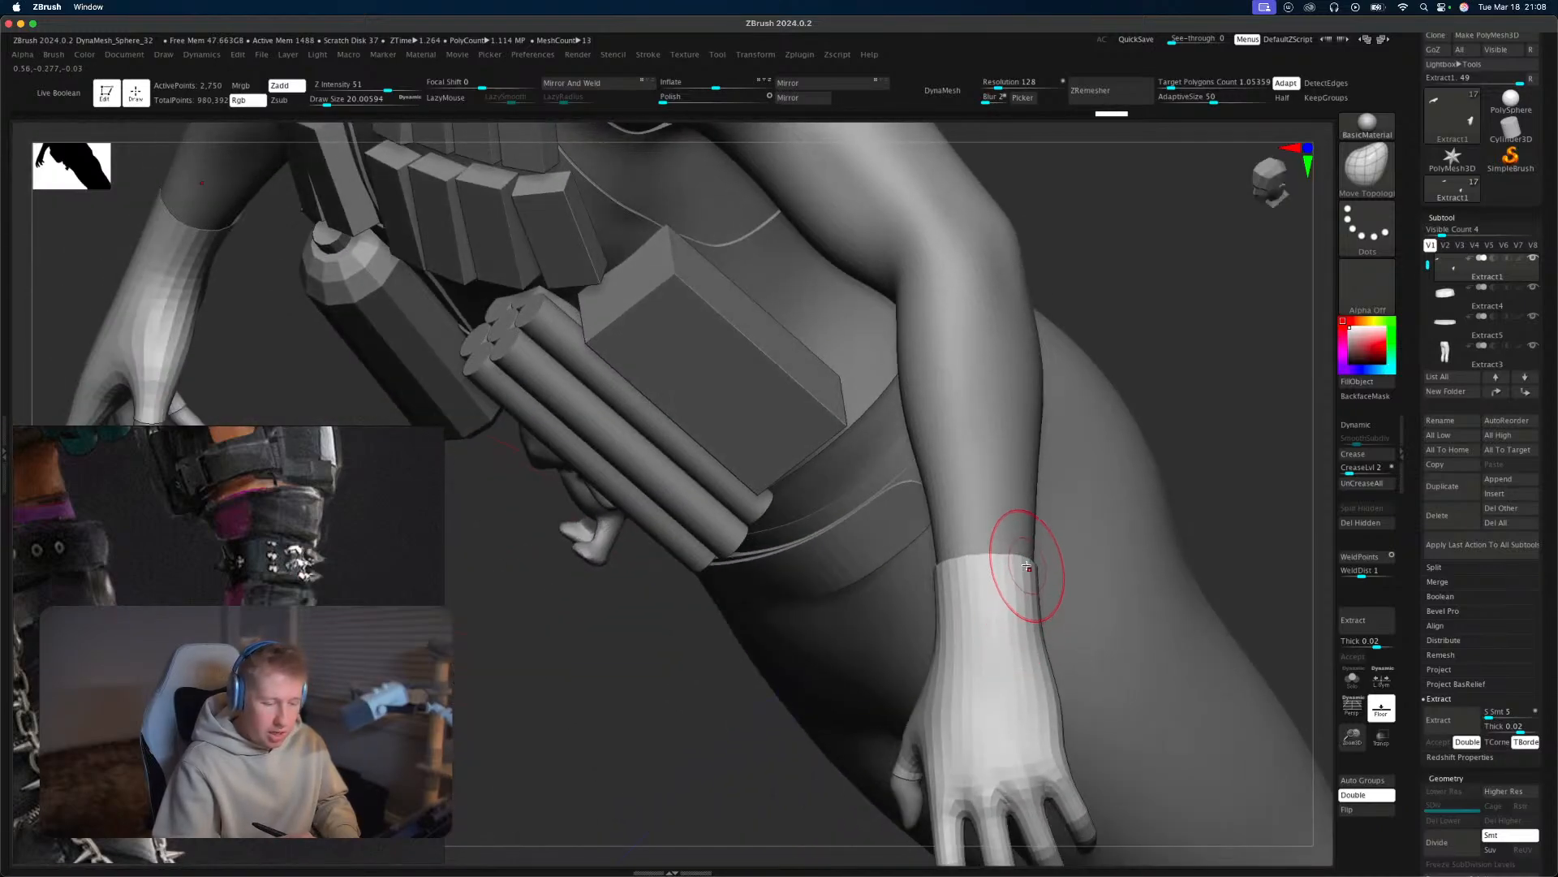
pyautogui.moveTo(1225, 532)
pyautogui.mouseDown(button='right')
pyautogui.moveTo(1266, 466)
pyautogui.moveTo(1214, 563)
pyautogui.moveTo(1095, 482)
pyautogui.mouseUp(button='right')
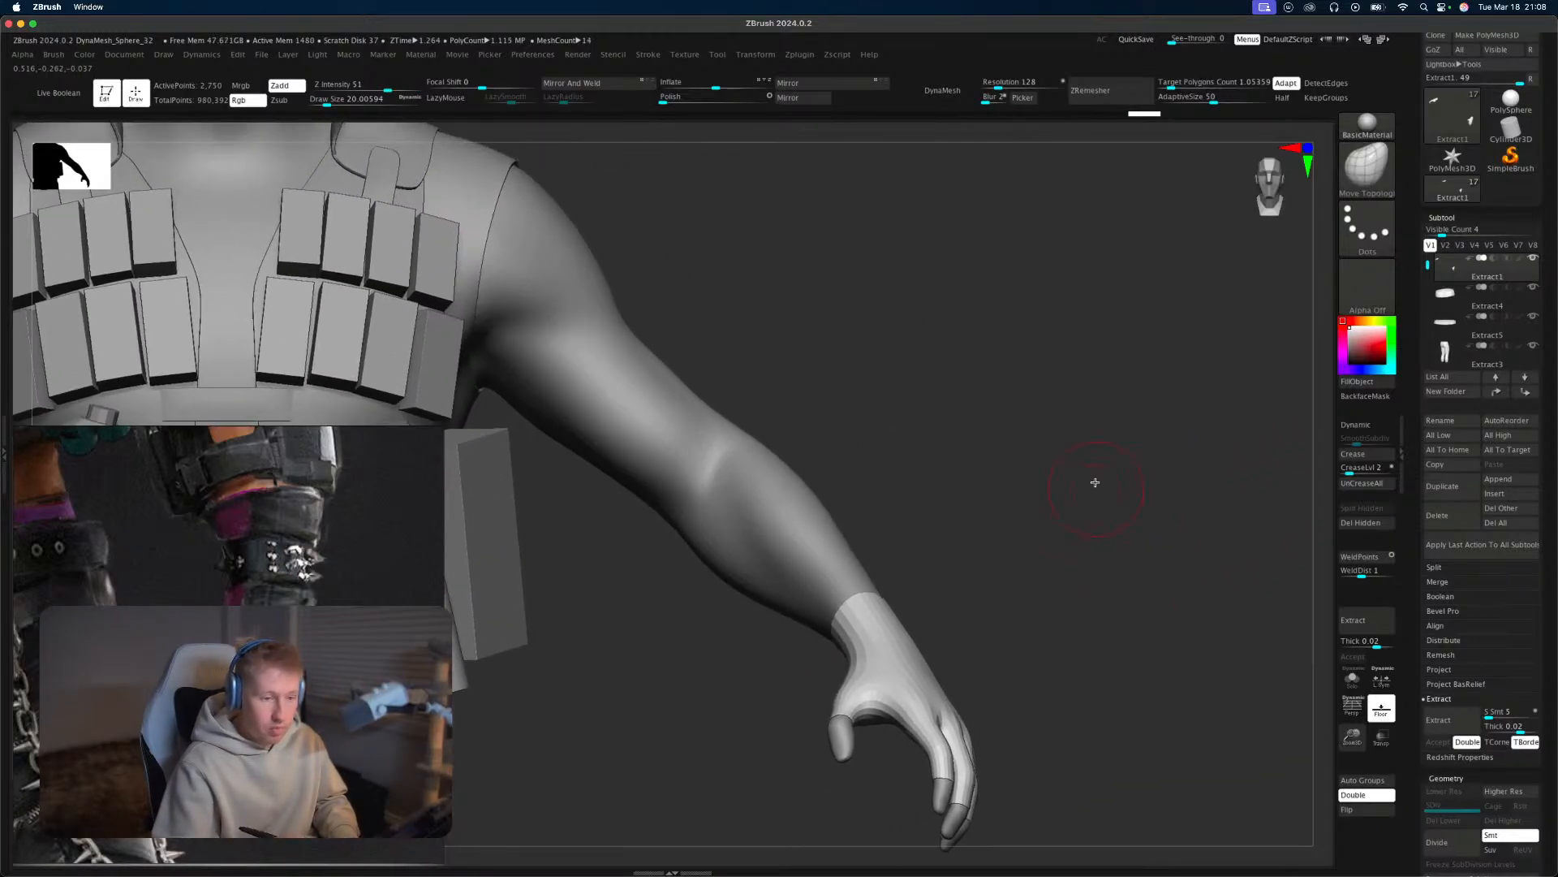
# Try remeshing the thin glove with DynaMesh at resolutions 128 and 344, and undo the remeshes.
pyautogui.click(938, 96)
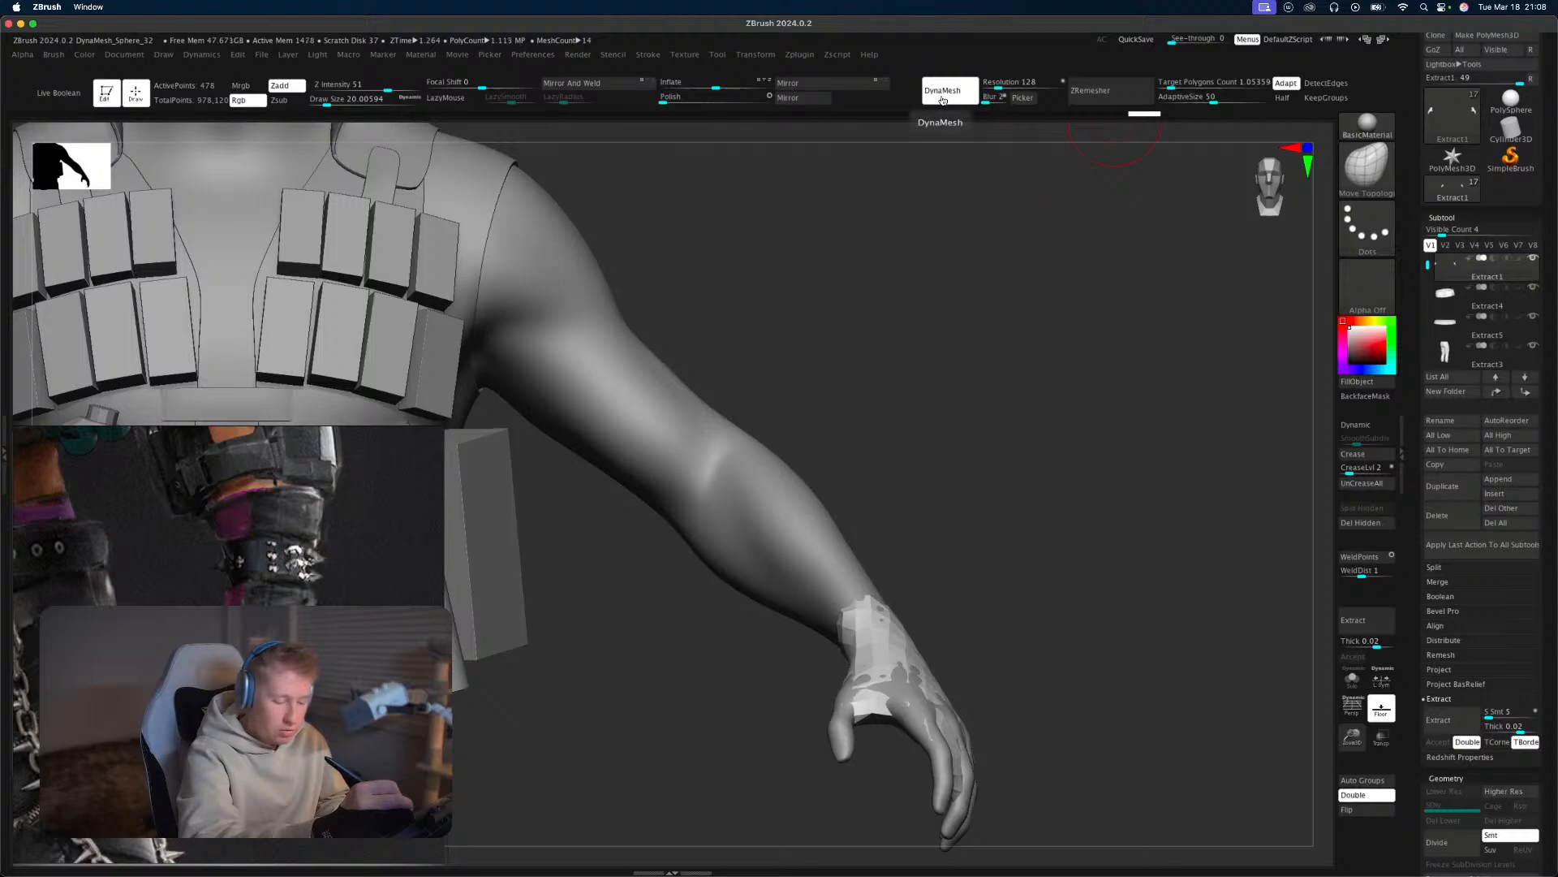
pyautogui.hotkey('ctrl', 'z')
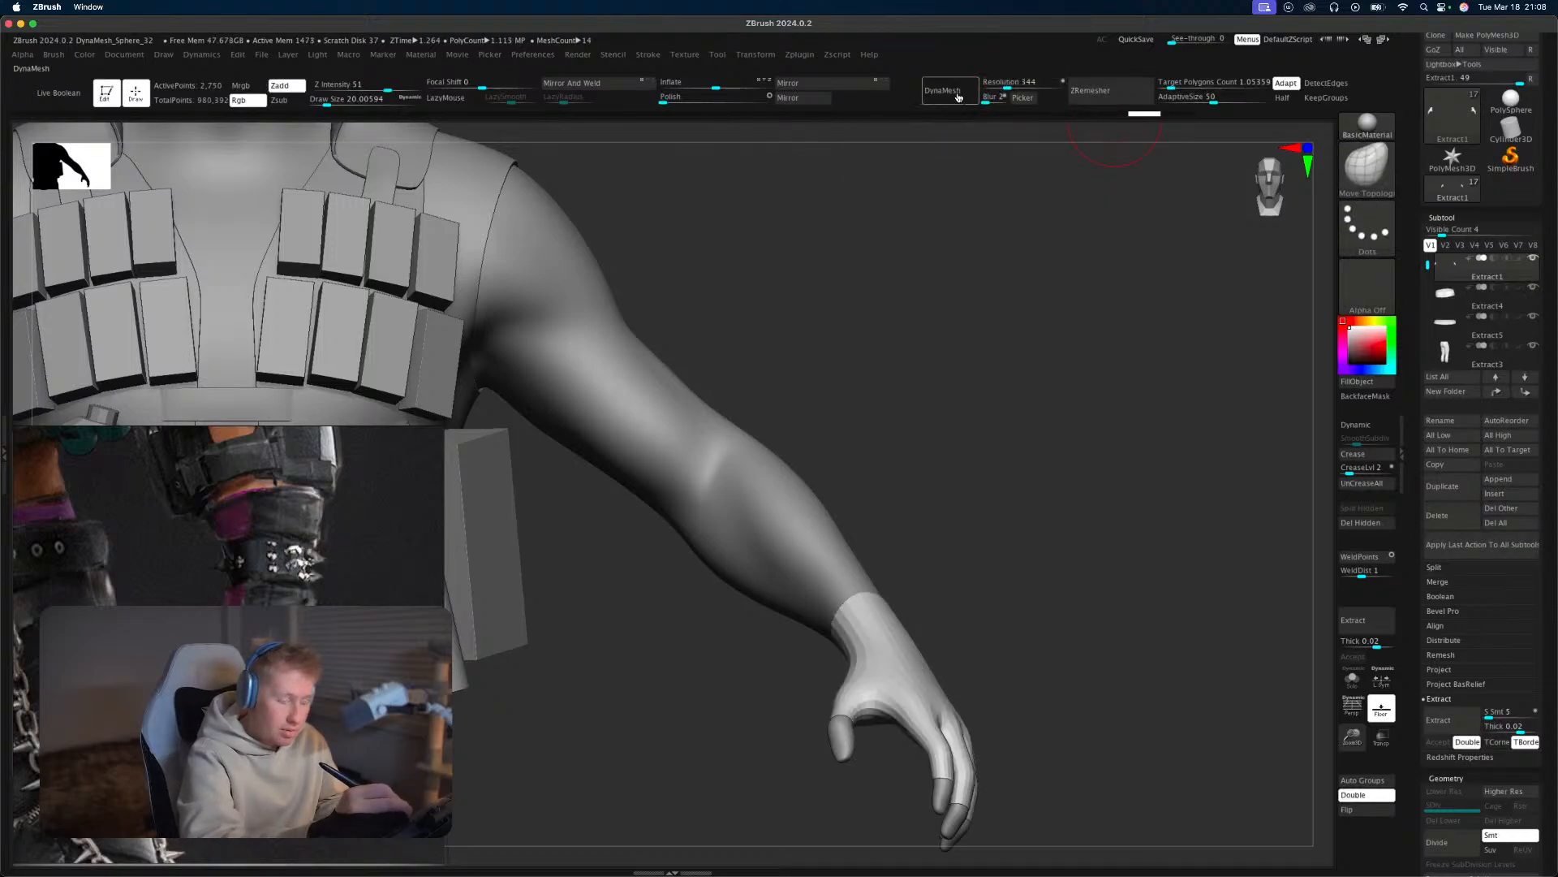
pyautogui.click(958, 94)
# Display the glove's wireframe and set the ZModeler polygon action to QMesh targeting all polygons.
pyautogui.keyDown('alt'); pyautogui.moveTo(1111, 594); pyautogui.dragTo(1155, 661); pyautogui.keyUp('alt')
pyautogui.hotkey('shift', 'f')
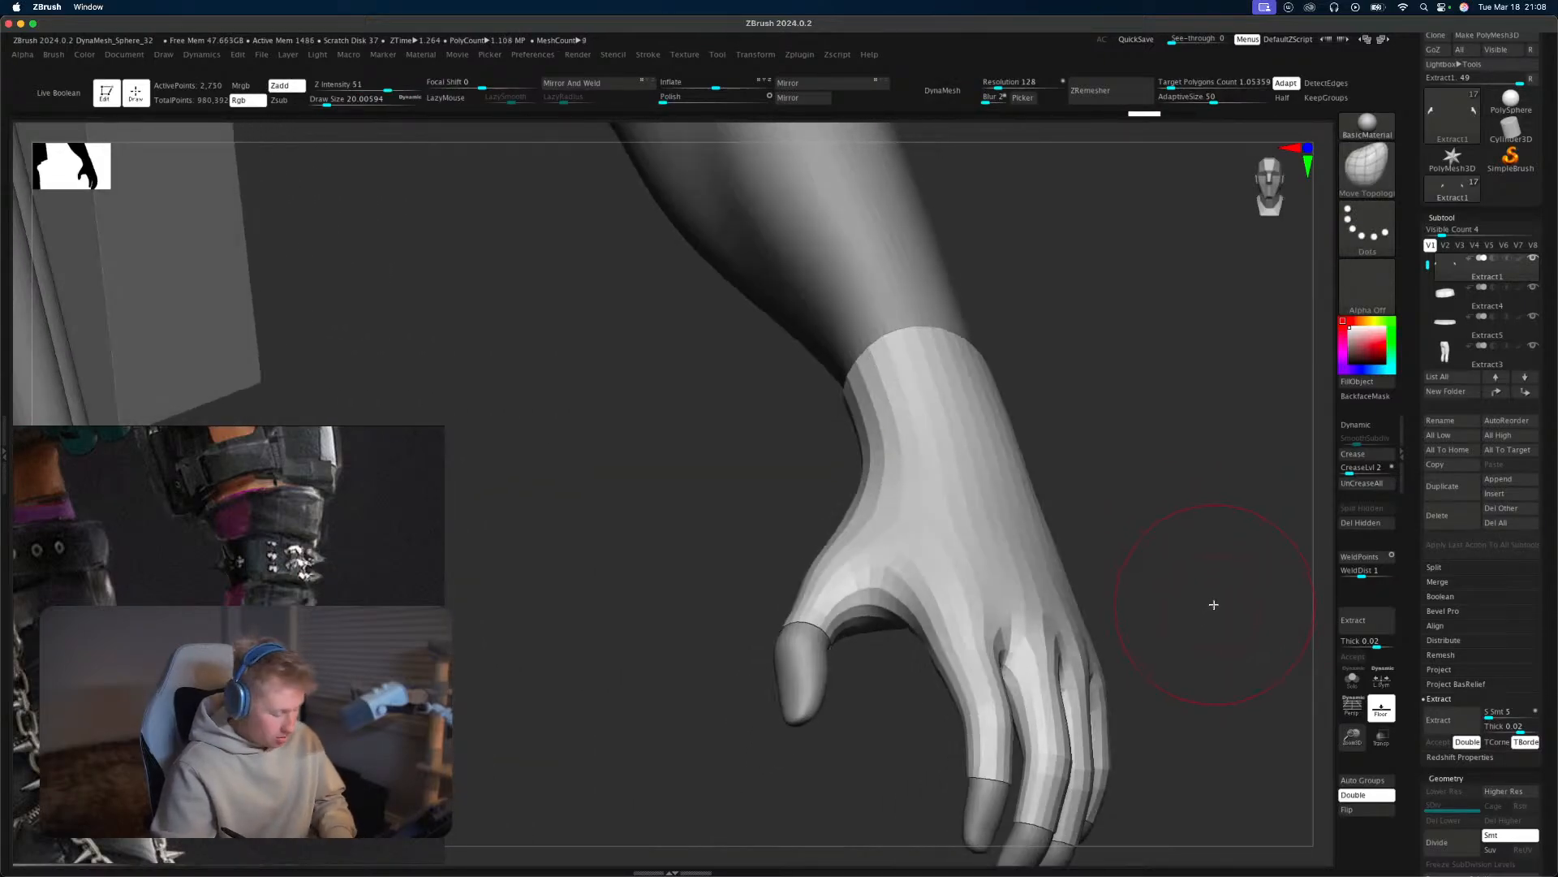
pyautogui.press('b')
pyautogui.press('z')
pyautogui.press('m')
pyautogui.moveTo(1210, 605); pyautogui.dragTo(1113, 539)
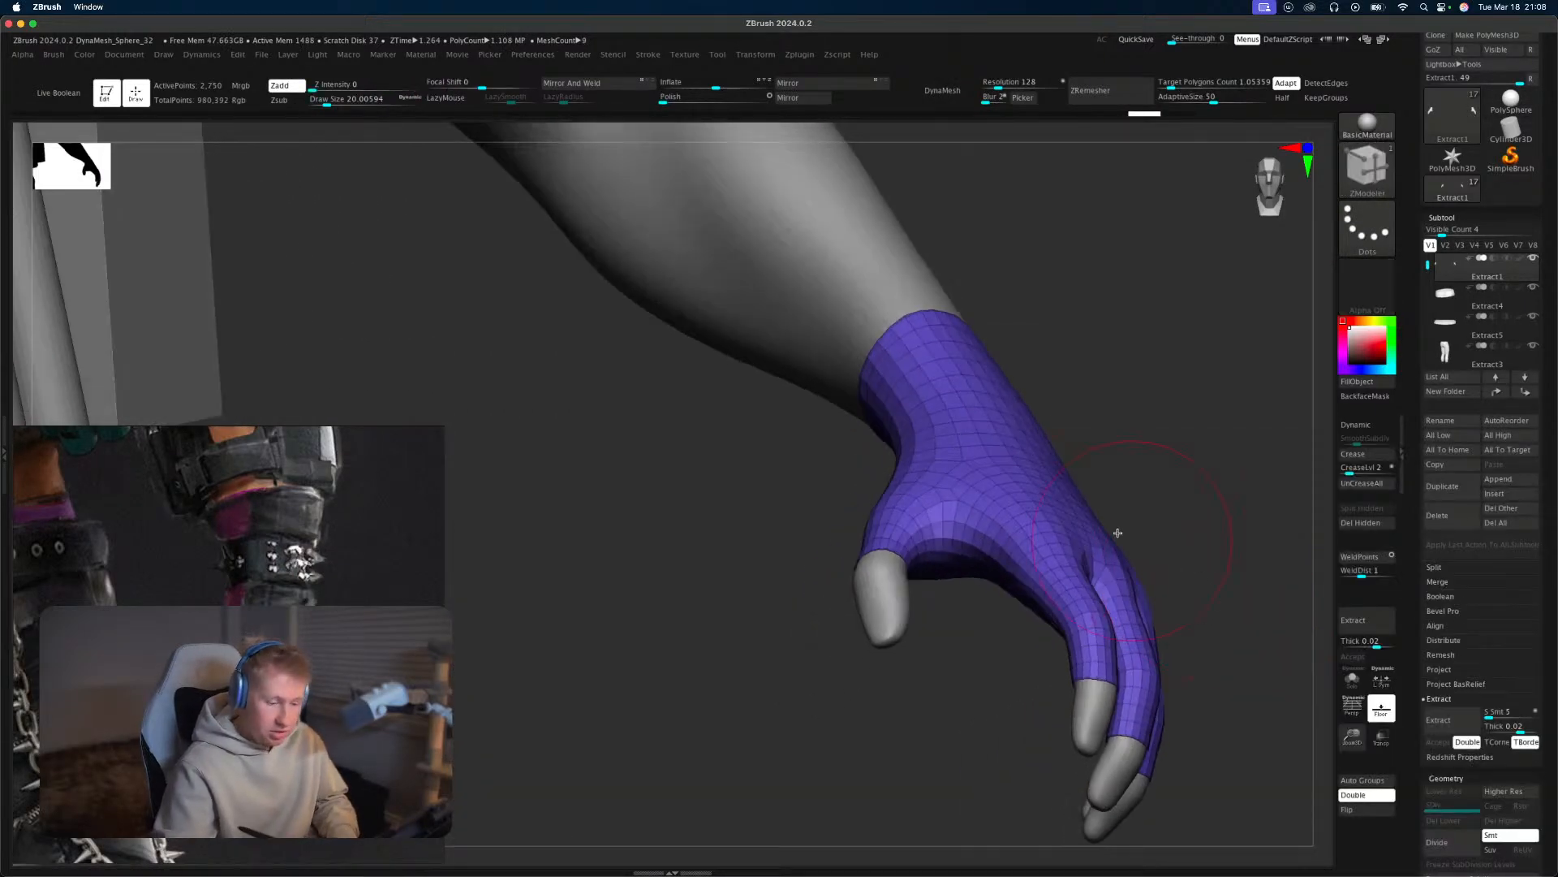
pyautogui.press('space')
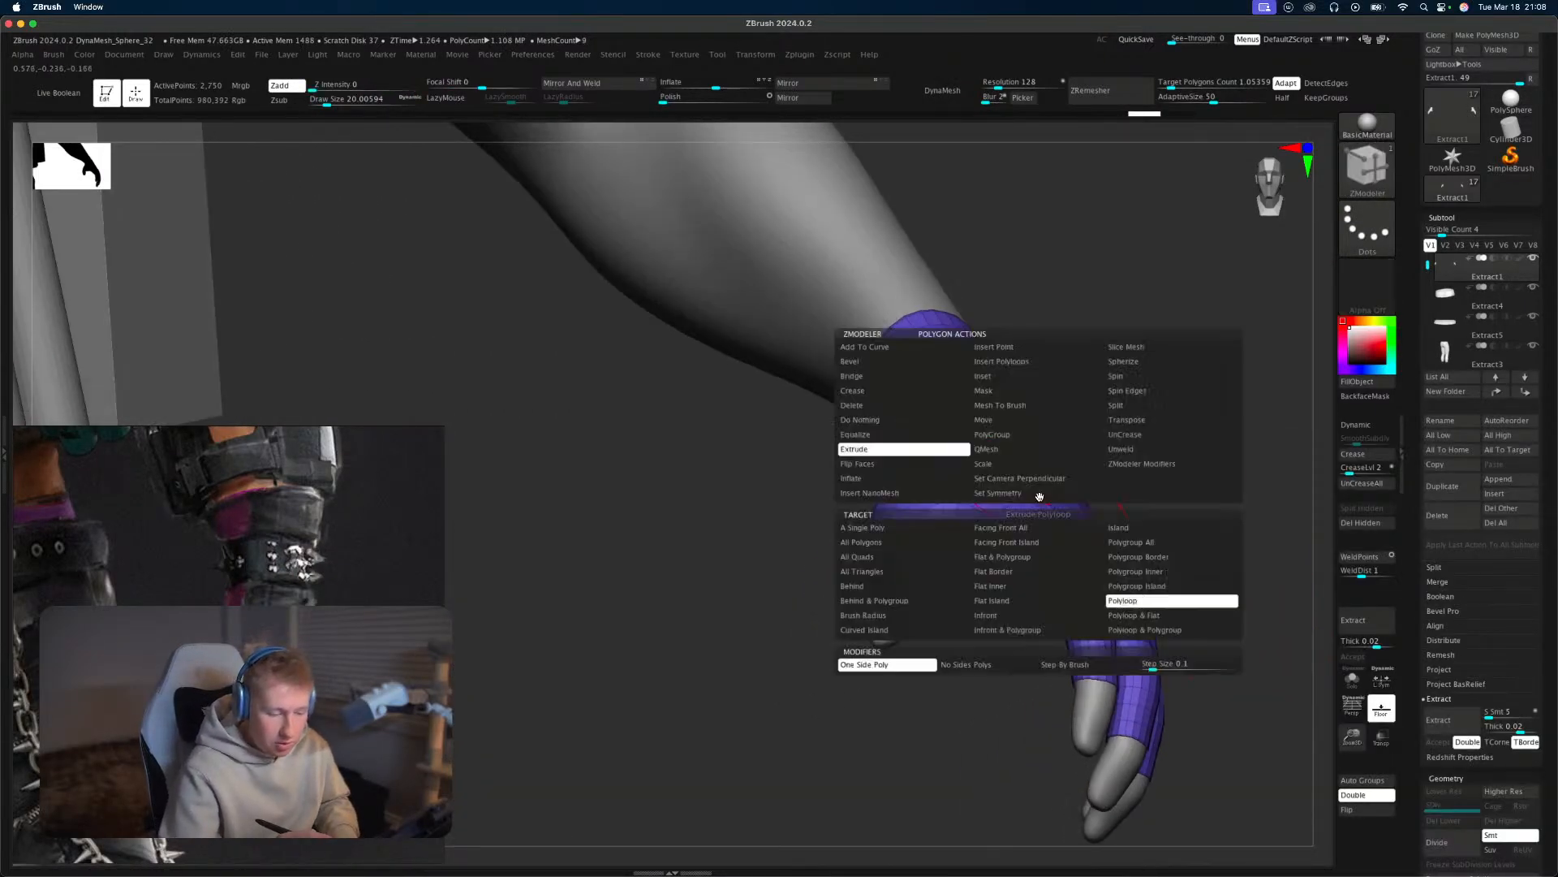
pyautogui.click(1031, 449)
pyautogui.click(860, 542)
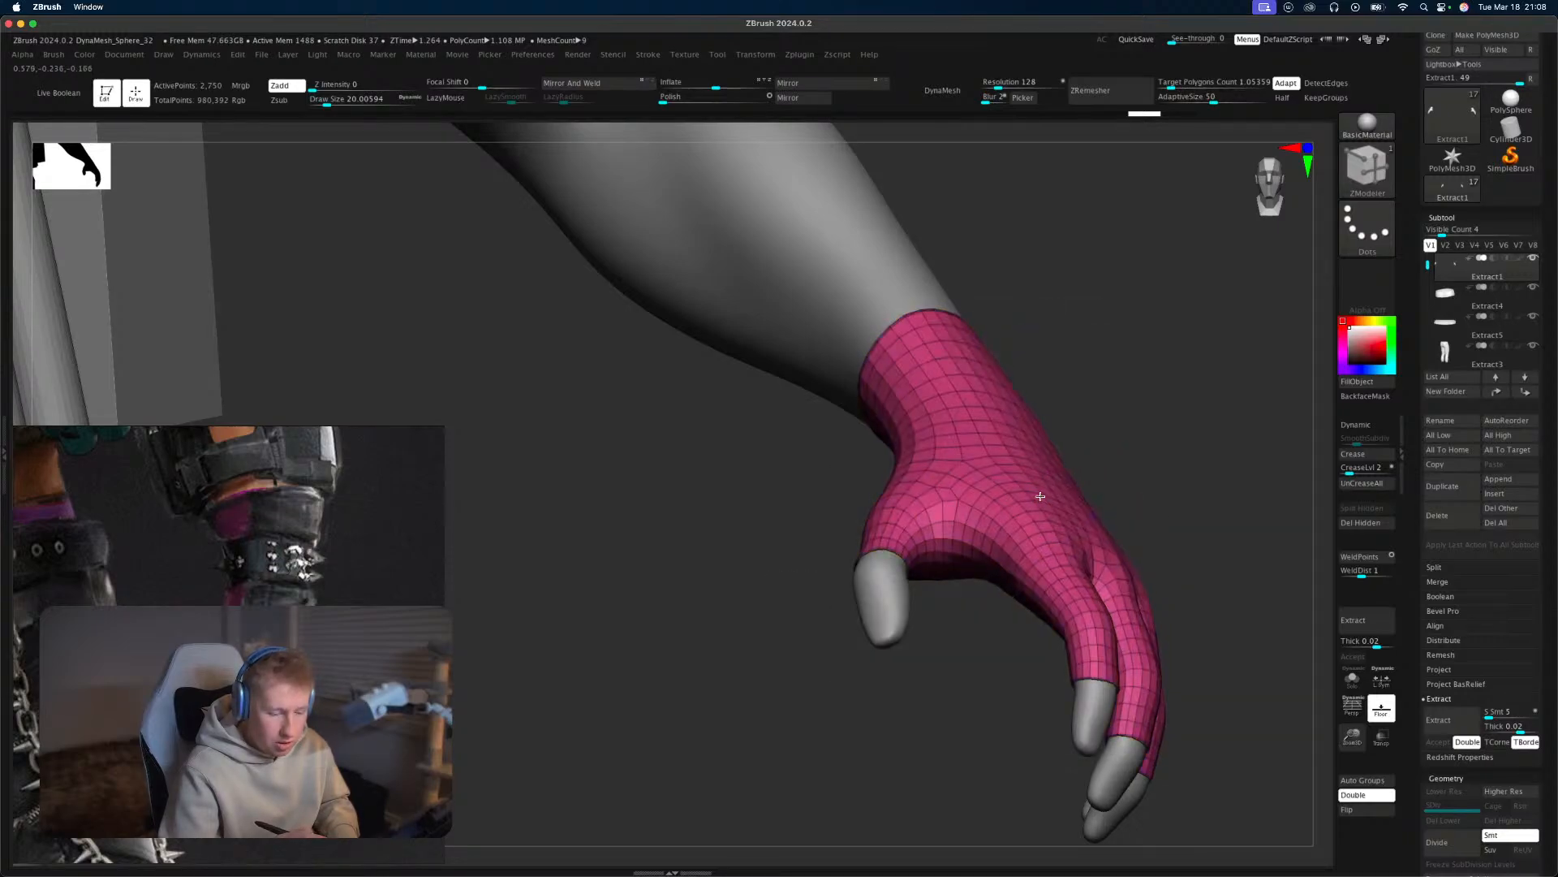
# Try thickening the whole glove outward with ZModeler and hide the wireframe.
pyautogui.moveTo(1040, 496); pyautogui.dragTo(1046, 491)
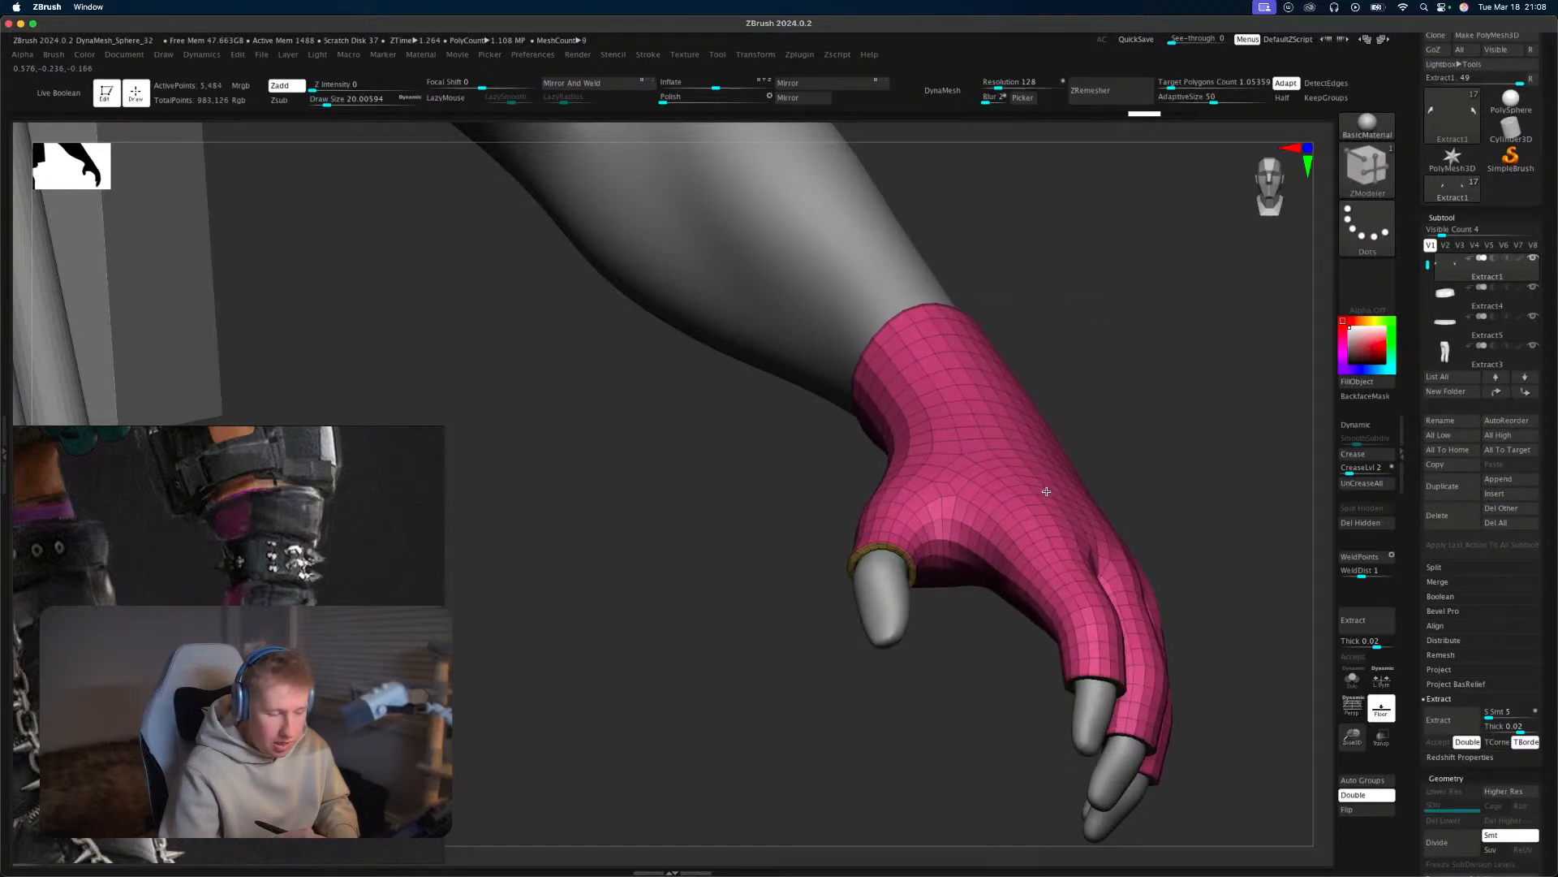
pyautogui.moveTo(1188, 505)
pyautogui.keyDown('alt'); pyautogui.mouseDown()
pyautogui.moveTo(1186, 455)
pyautogui.moveTo(1182, 494)
pyautogui.mouseUp(); pyautogui.keyUp('alt')
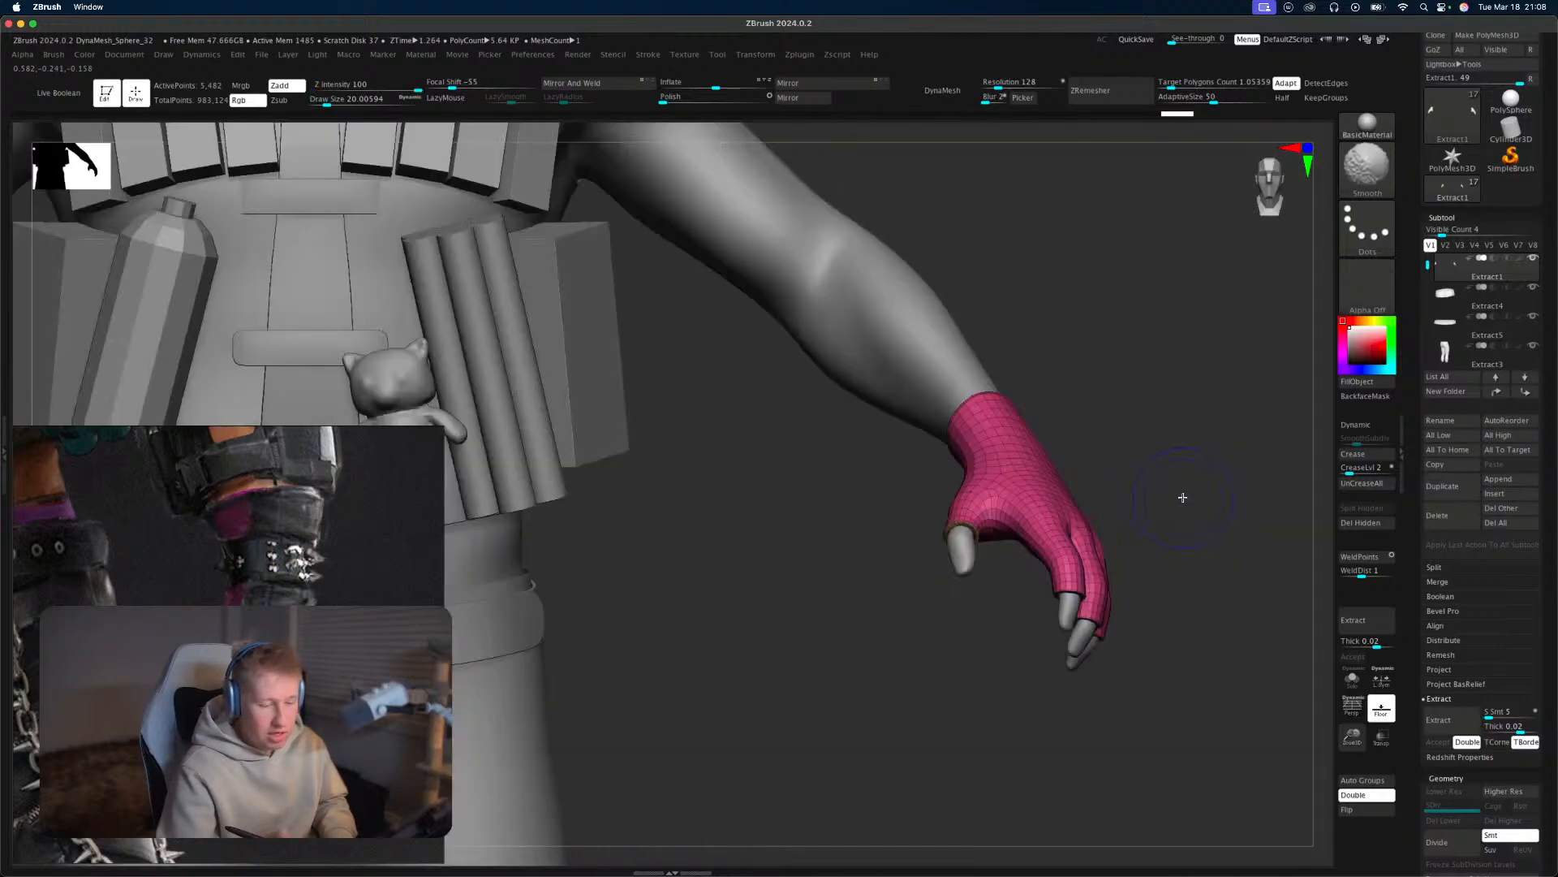
pyautogui.hotkey('shift', 'f')
pyautogui.keyDown('alt'); pyautogui.moveTo(1182, 606); pyautogui.dragTo(1063, 552); pyautogui.keyUp('alt')
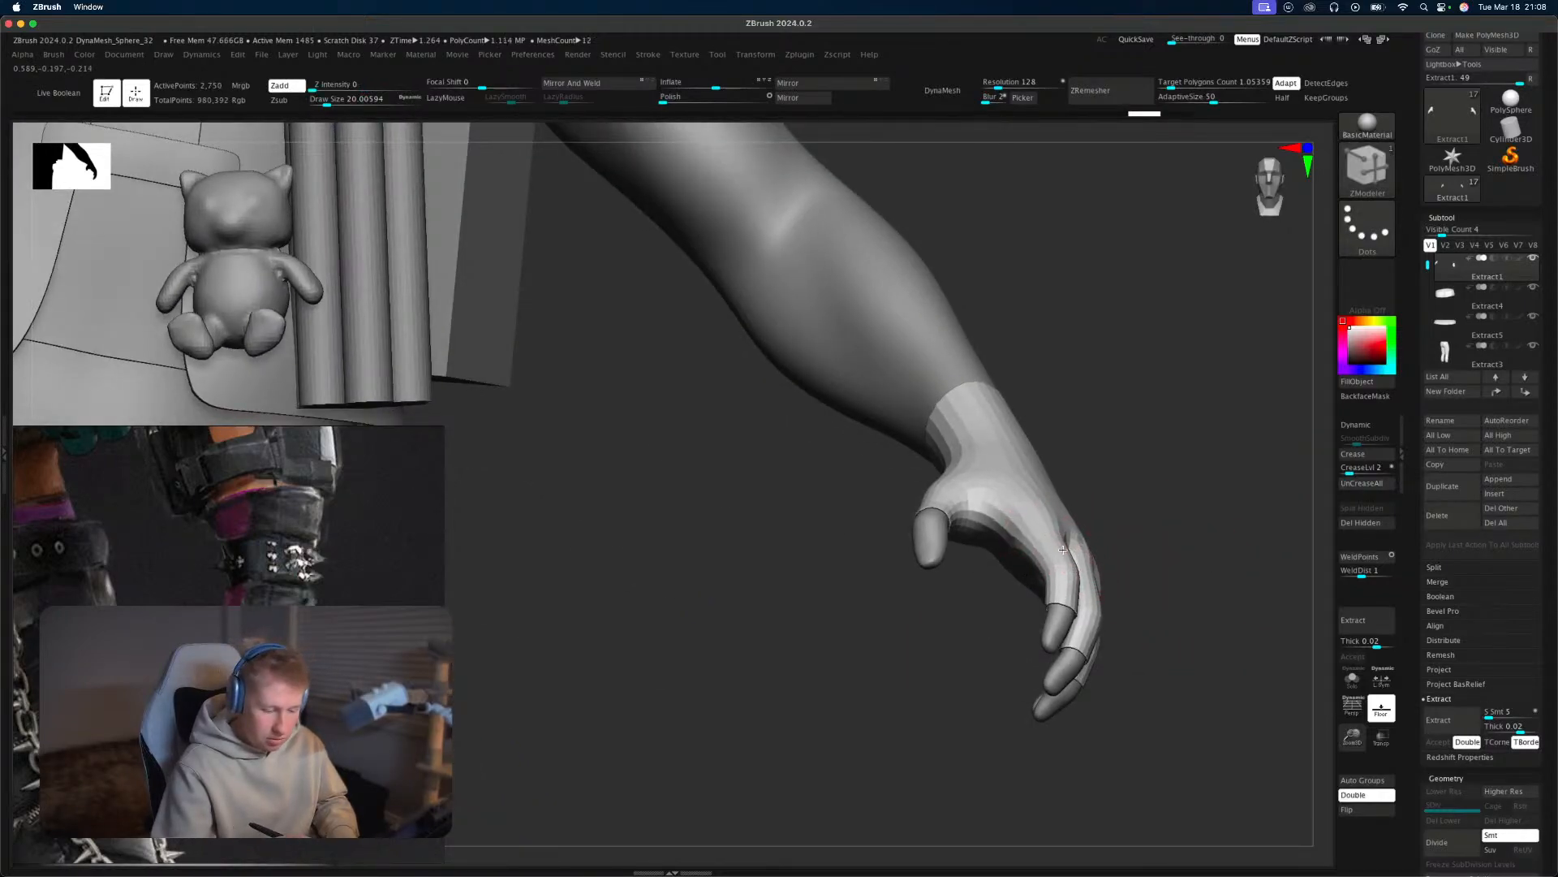
# Revert the glove to its thin mesh and reshape the finger openings with Move Topological from several angles around the hand.
pyautogui.moveTo(1061, 543)
pyautogui.mouseDown()
pyautogui.moveTo(1217, 487)
pyautogui.moveTo(1193, 540)
pyautogui.moveTo(1209, 562)
pyautogui.moveTo(1182, 511)
pyautogui.moveTo(1165, 557)
pyautogui.moveTo(1266, 751)
pyautogui.moveTo(1124, 718)
pyautogui.mouseUp()
pyautogui.press('b')
pyautogui.press('m')
pyautogui.press('t')
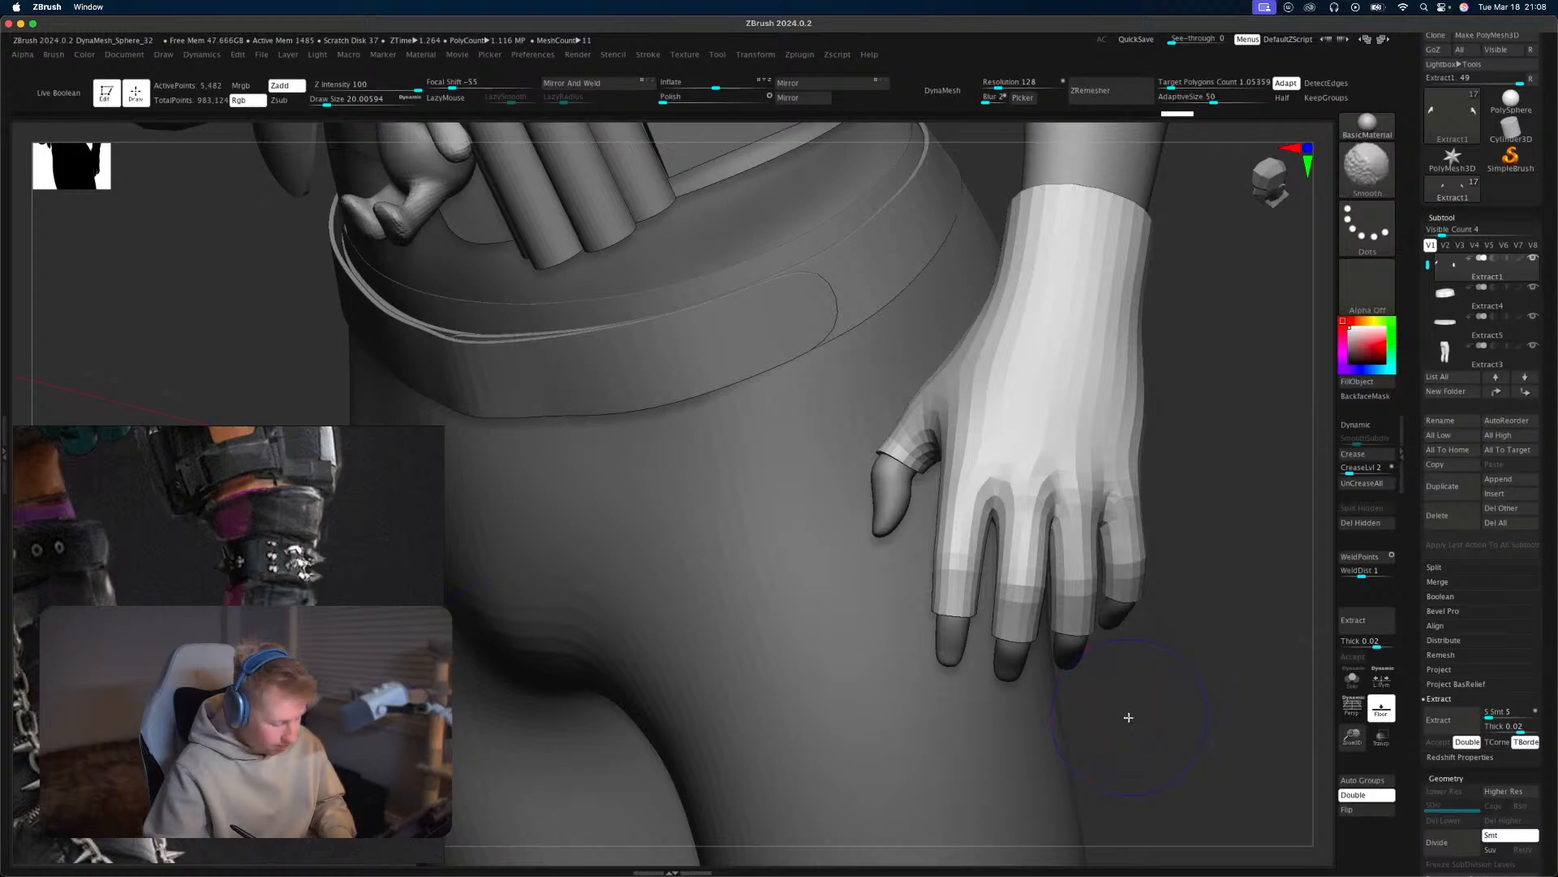
pyautogui.hotkey('ctrl', 'z')
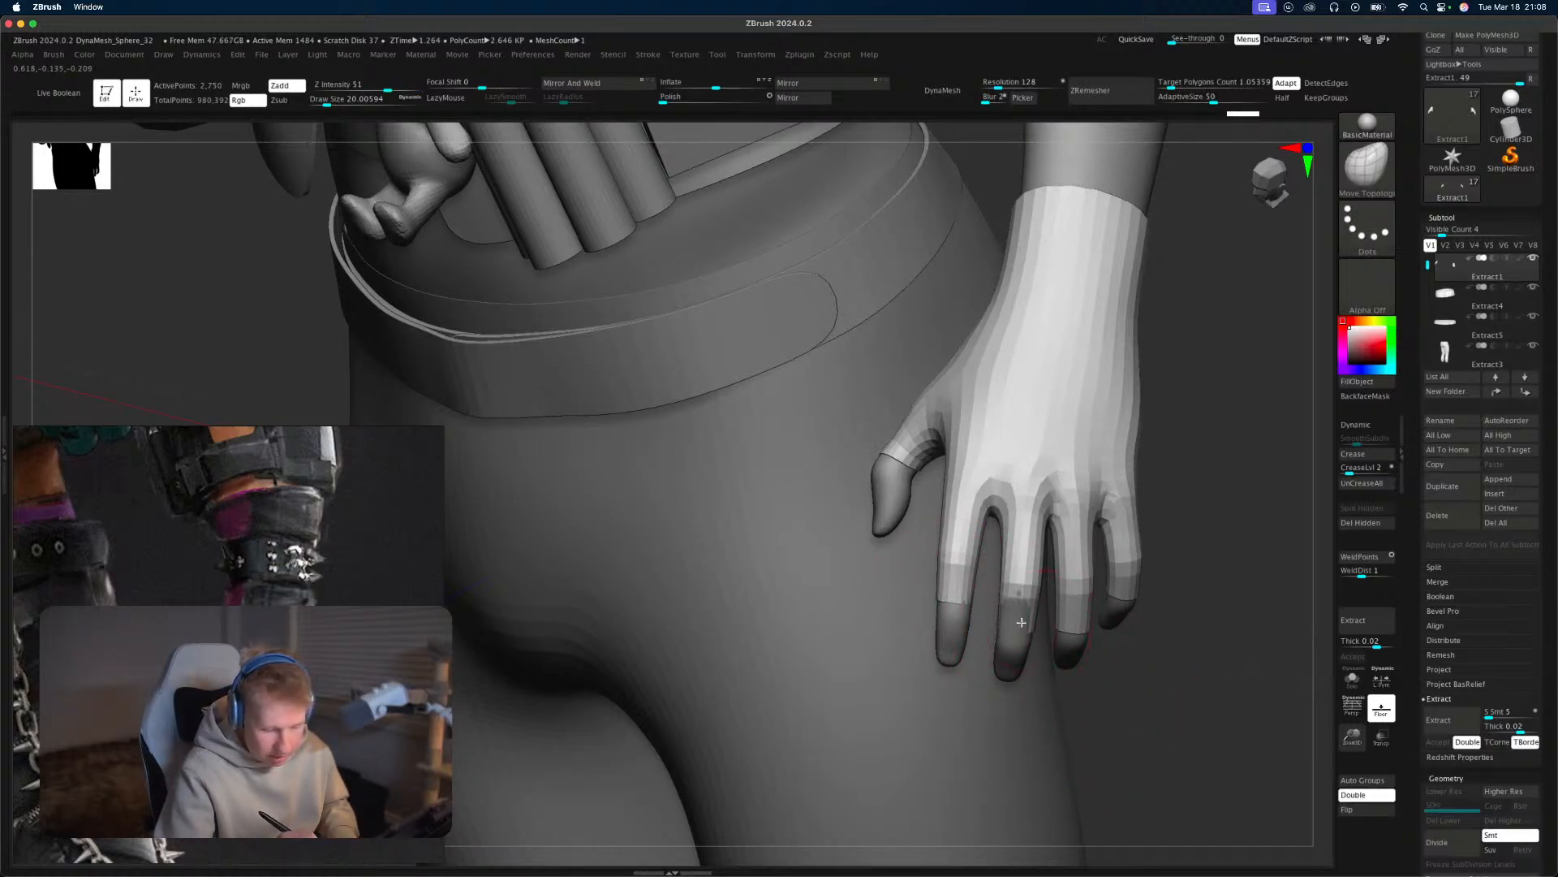
pyautogui.moveTo(1022, 627); pyautogui.dragTo(1023, 634)
pyautogui.moveTo(1250, 569); pyautogui.dragTo(1241, 454)
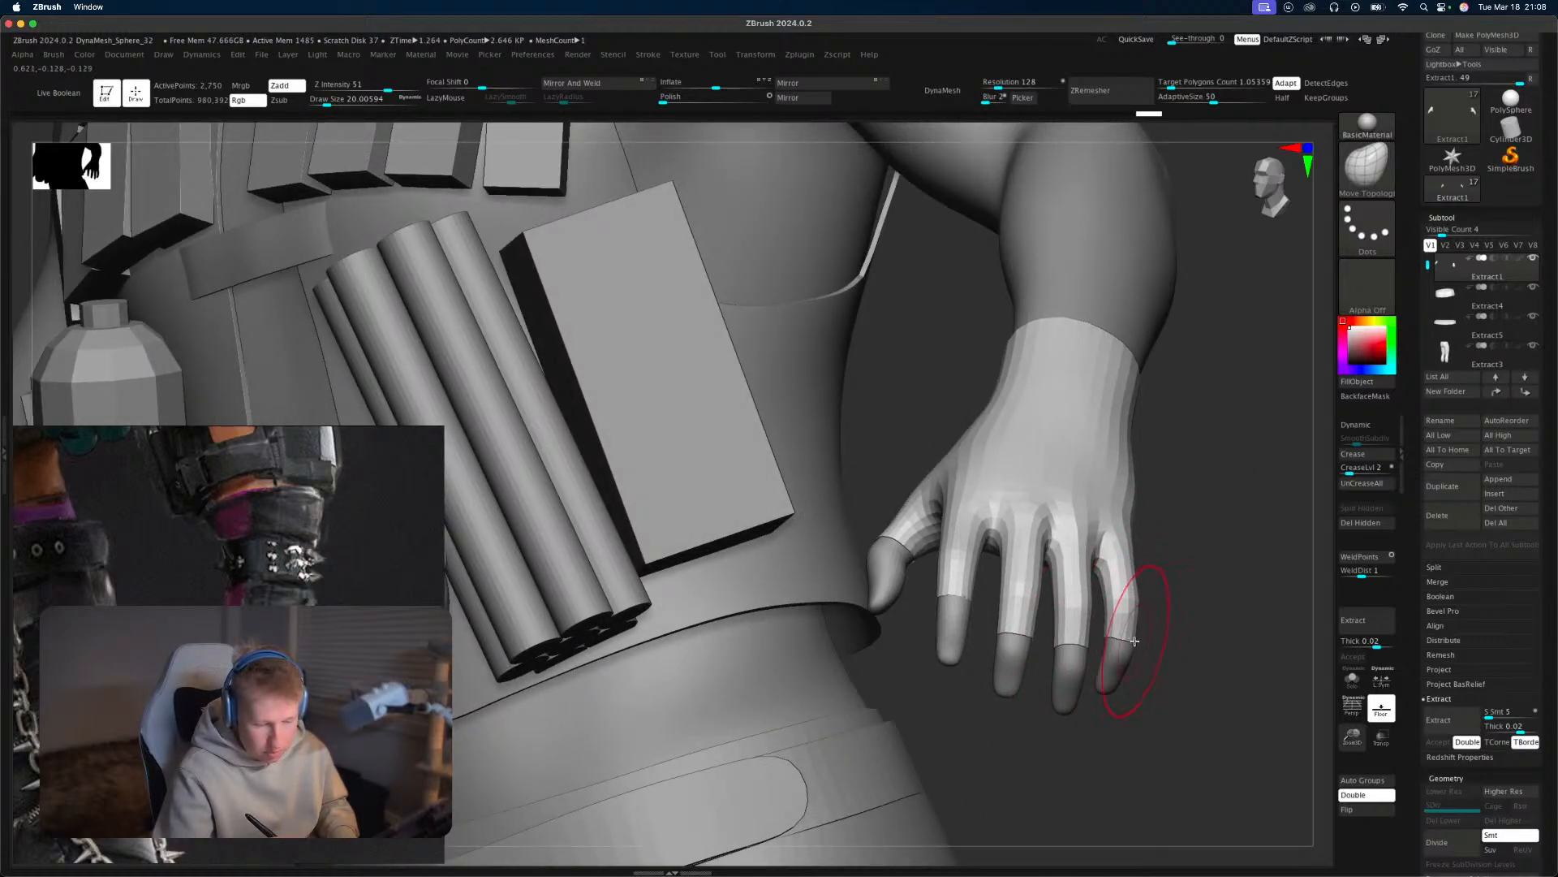
pyautogui.moveTo(1137, 632); pyautogui.dragTo(1140, 632)
pyautogui.moveTo(1217, 617)
pyautogui.mouseDown()
pyautogui.moveTo(1182, 480)
pyautogui.moveTo(1214, 519)
pyautogui.moveTo(1185, 476)
pyautogui.mouseUp()
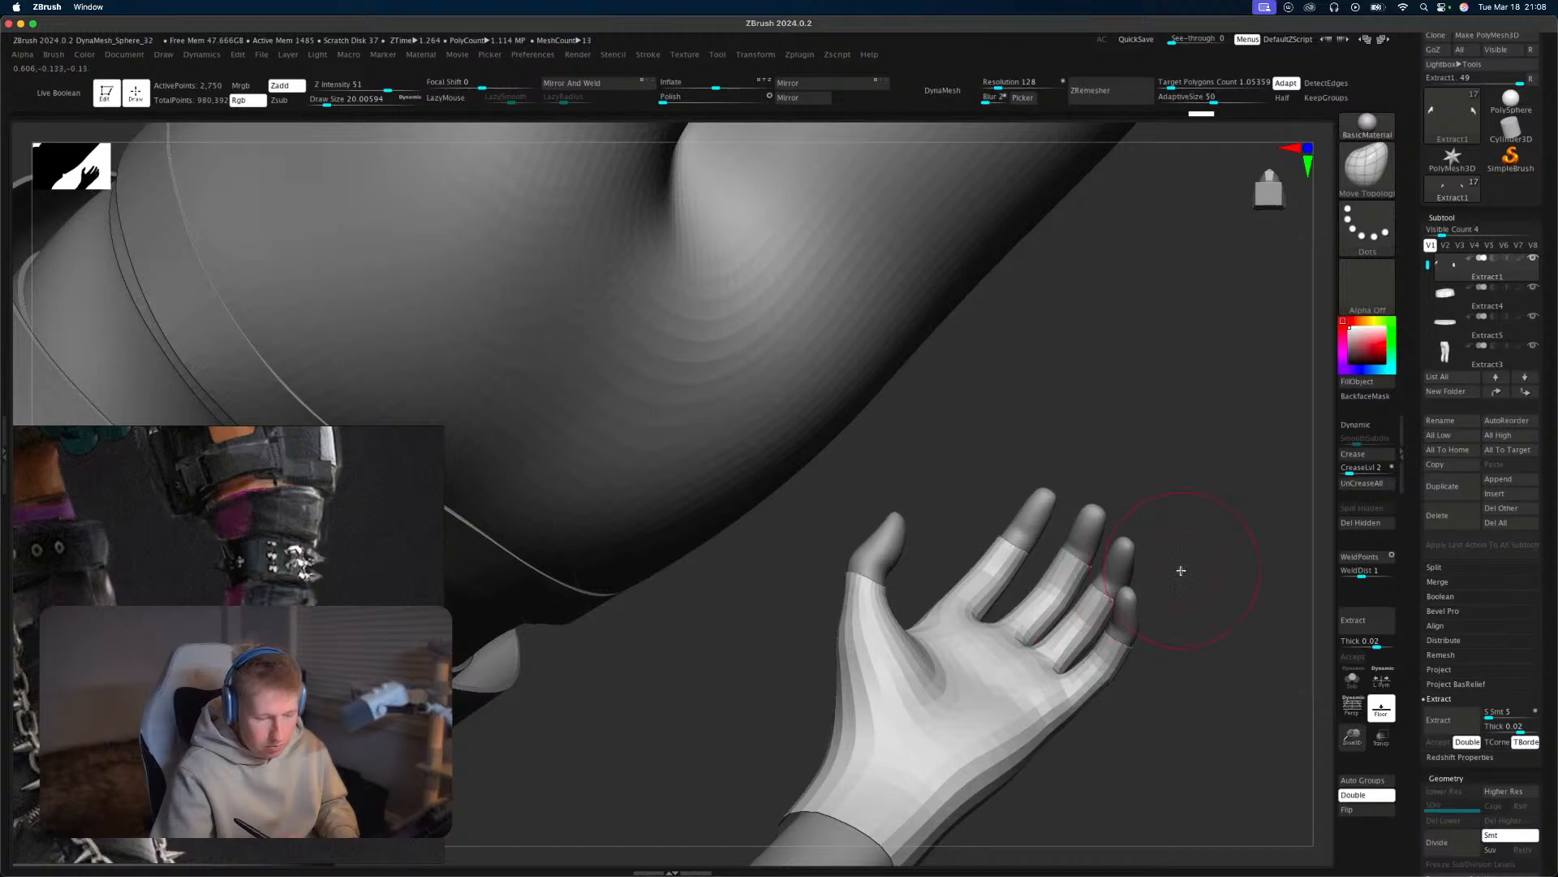
pyautogui.moveTo(1180, 570)
pyautogui.mouseDown()
pyautogui.moveTo(1255, 497)
pyautogui.moveTo(1244, 494)
pyautogui.mouseUp()
pyautogui.moveTo(1231, 586); pyautogui.dragTo(1165, 574)
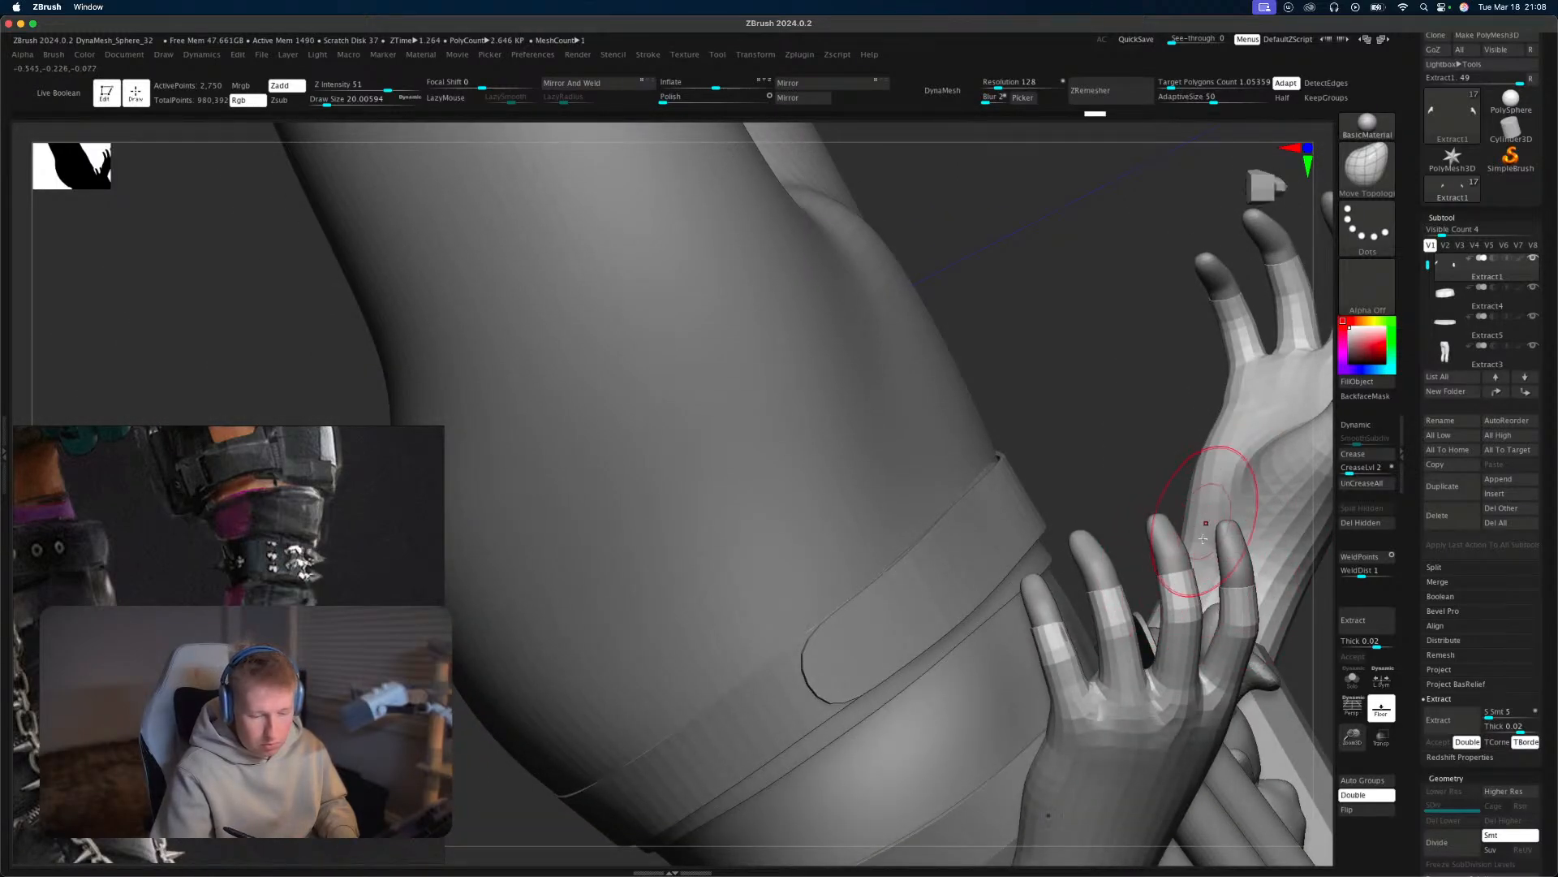
pyautogui.moveTo(1136, 487)
pyautogui.keyDown('alt'); pyautogui.mouseDown()
pyautogui.moveTo(1101, 599)
pyautogui.moveTo(1025, 512)
pyautogui.mouseUp(); pyautogui.keyUp('alt')
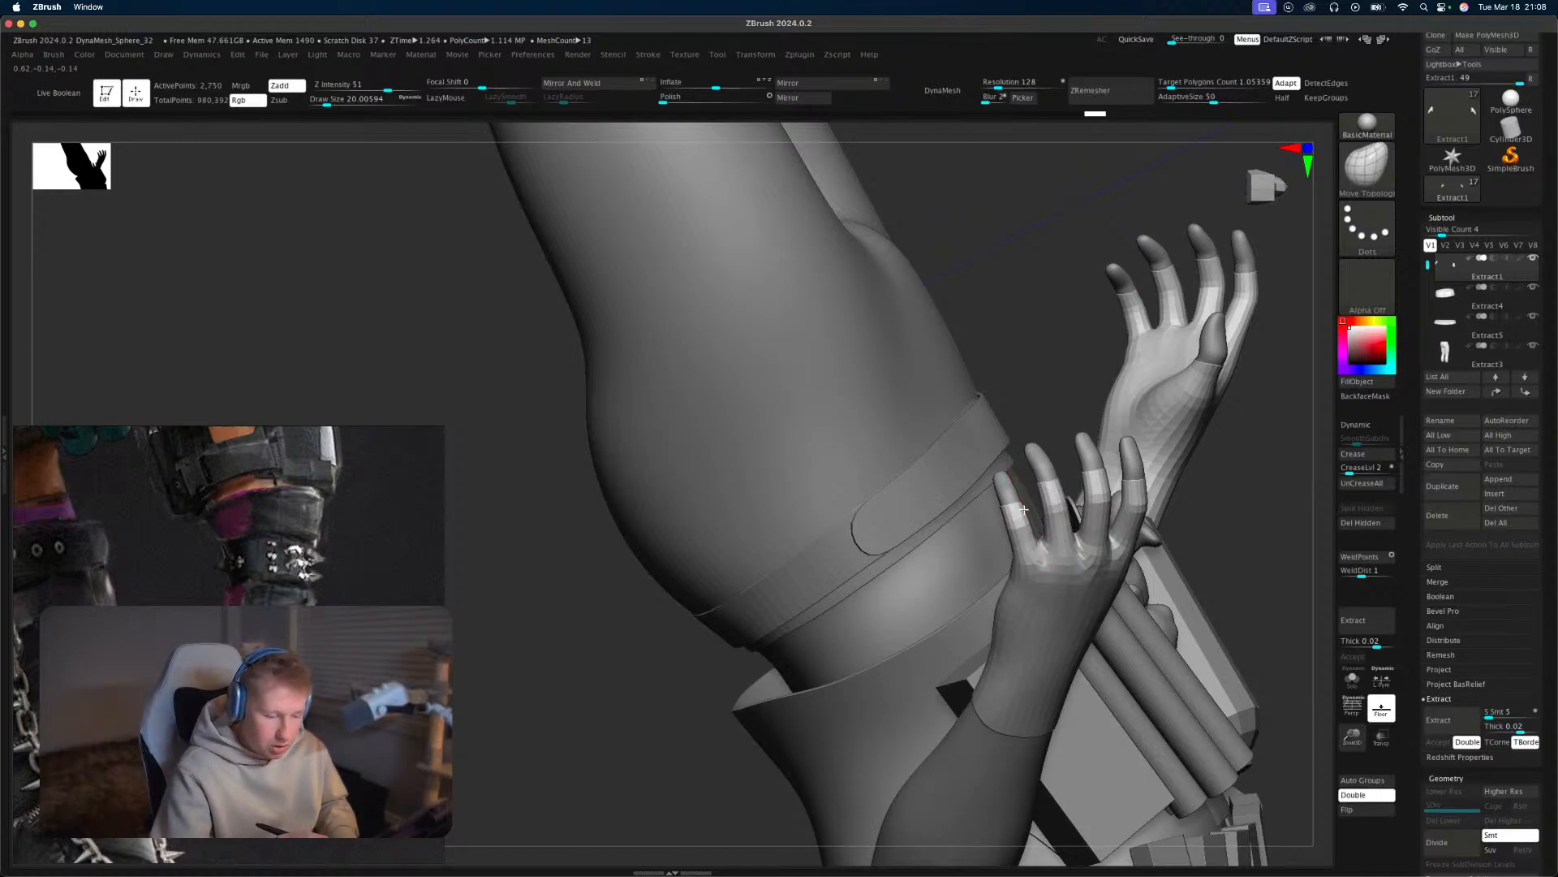
# Thicken the whole glove outward with the ZModeler QMesh action on all polygons.
pyautogui.press('b')
pyautogui.press('z')
pyautogui.press('m')
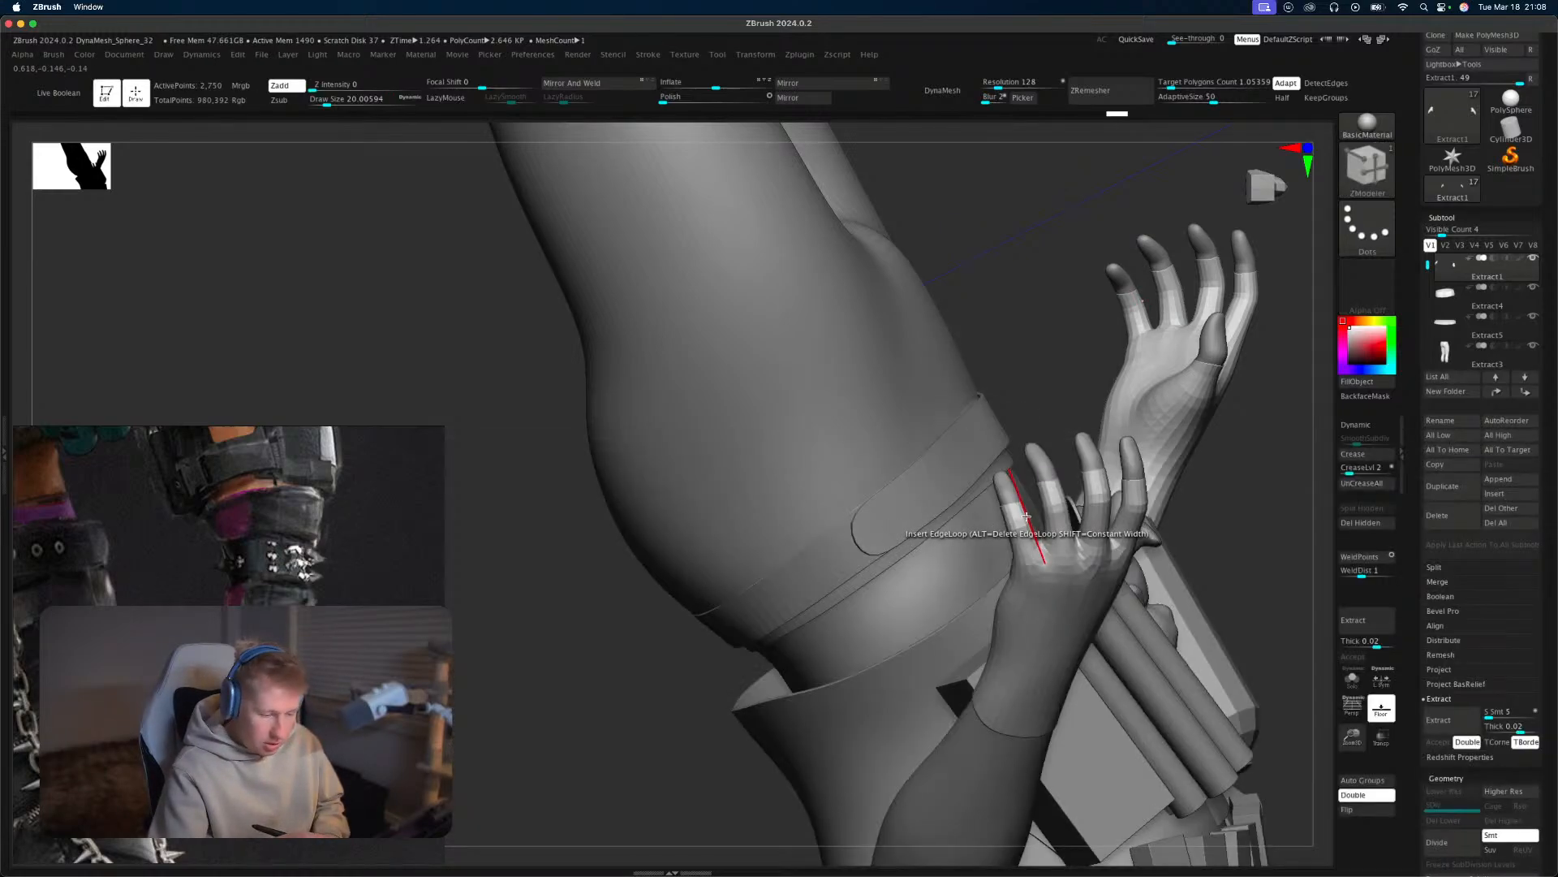
pyautogui.click(1051, 606)
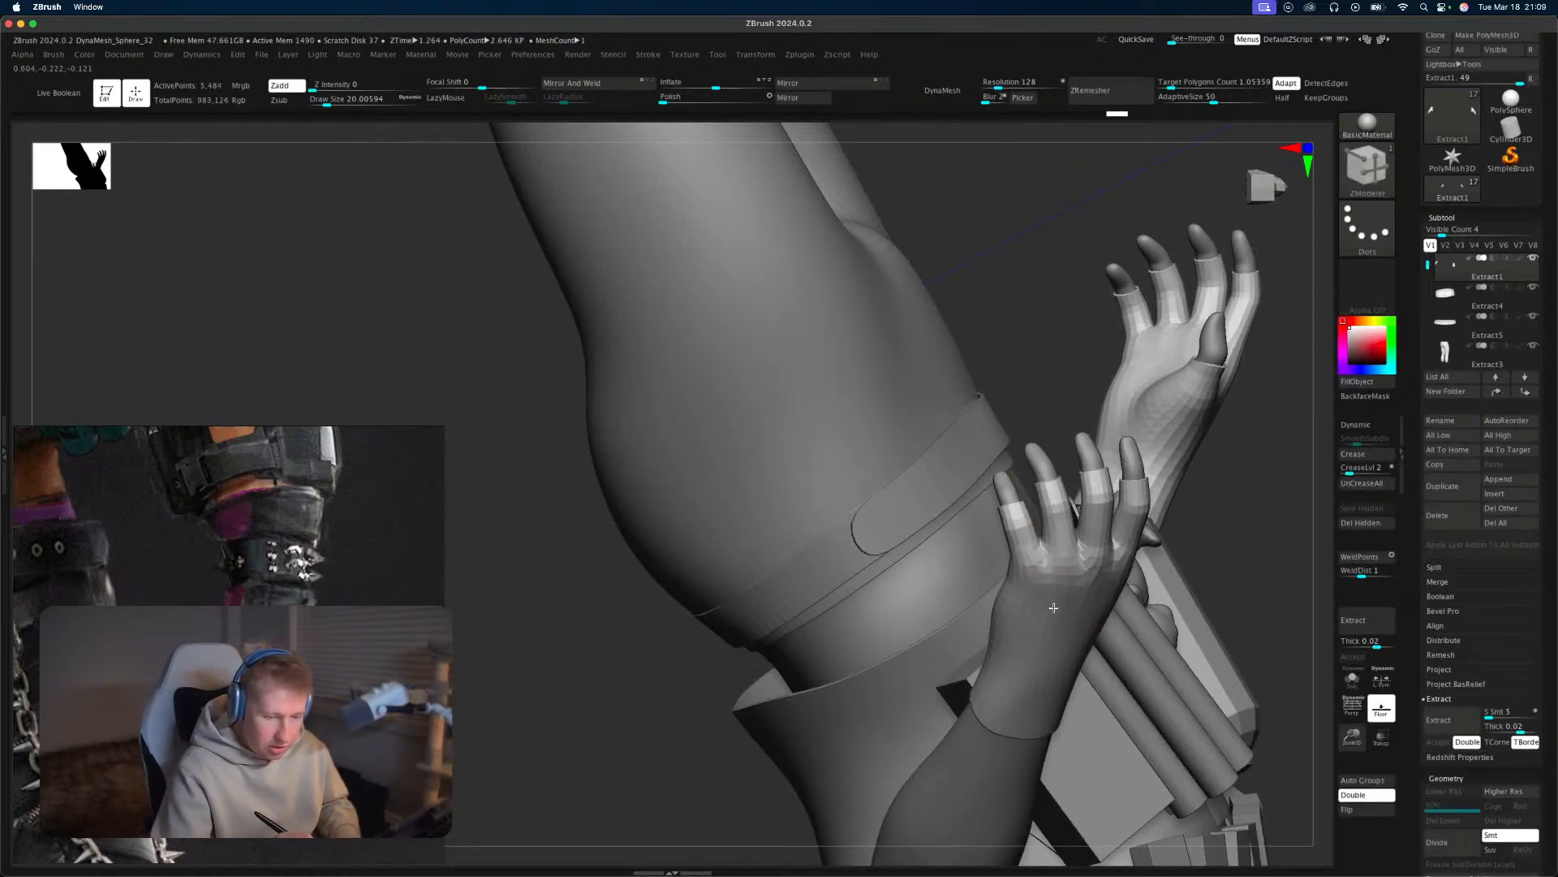
# Remesh the thickened glove with DynaMesh at resolution 1000 and check the new mesh in wireframe display.
pyautogui.moveTo(1290, 568); pyautogui.dragTo(1258, 520)
pyautogui.click(1006, 78)
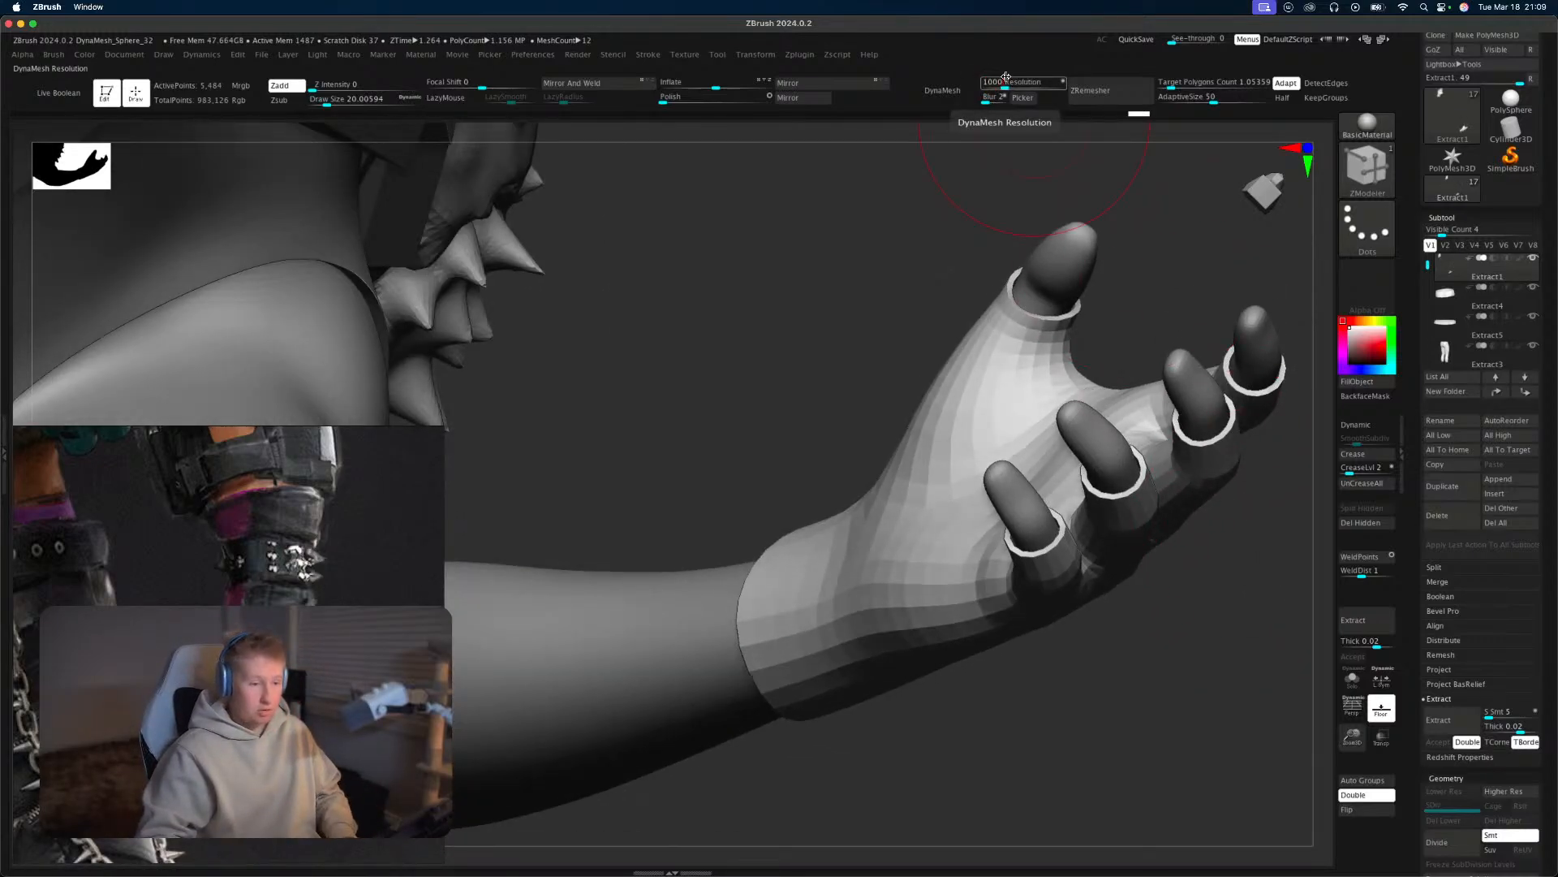
pyautogui.write('1000')
pyautogui.press('Return')
pyautogui.click(942, 90)
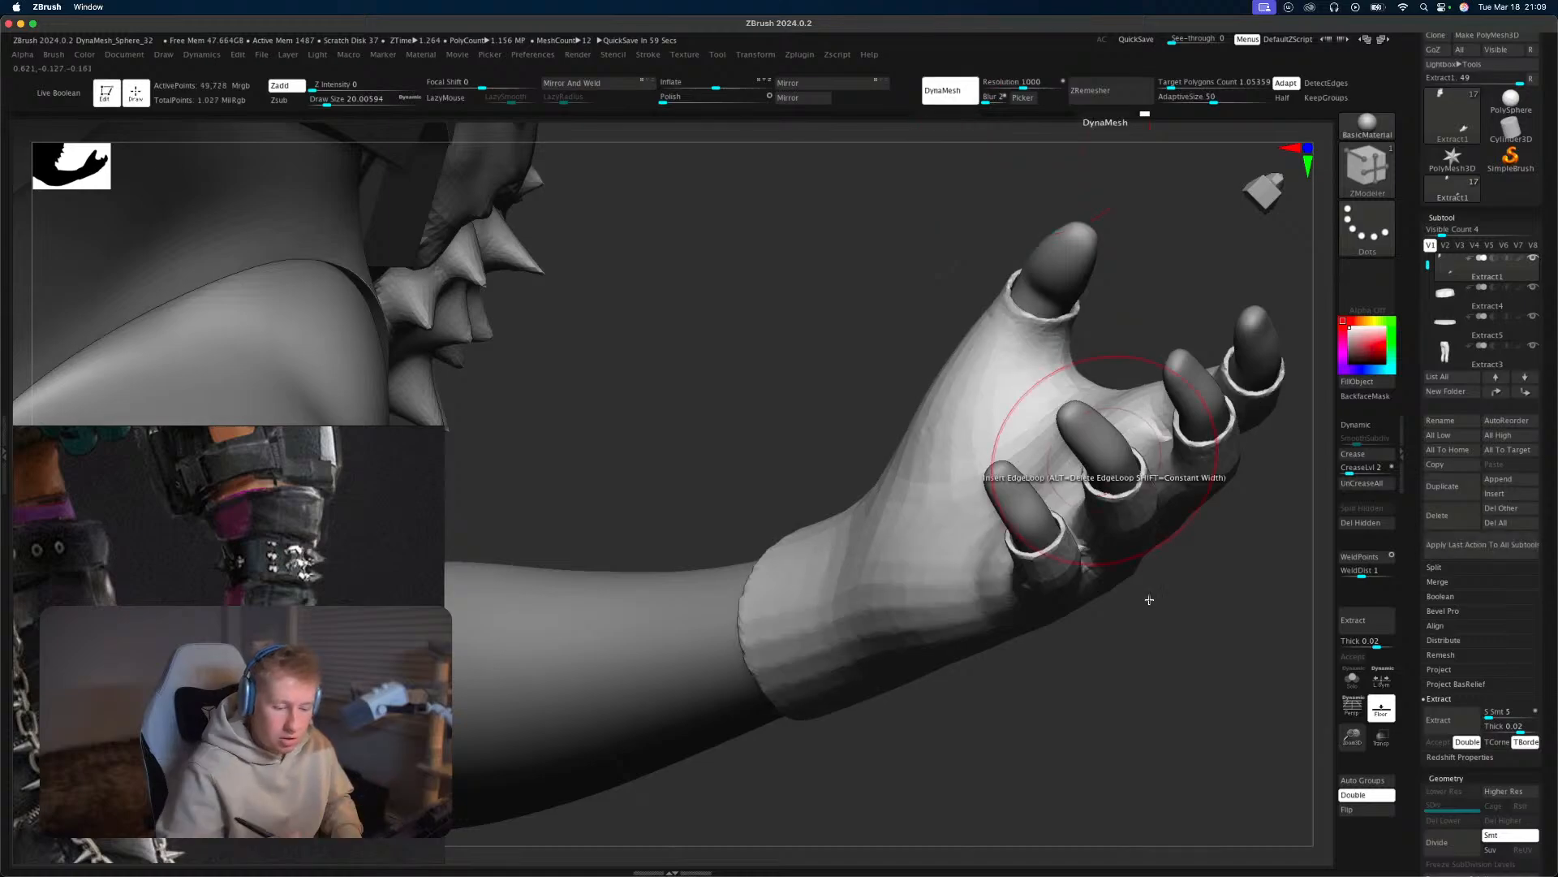
pyautogui.press('g')
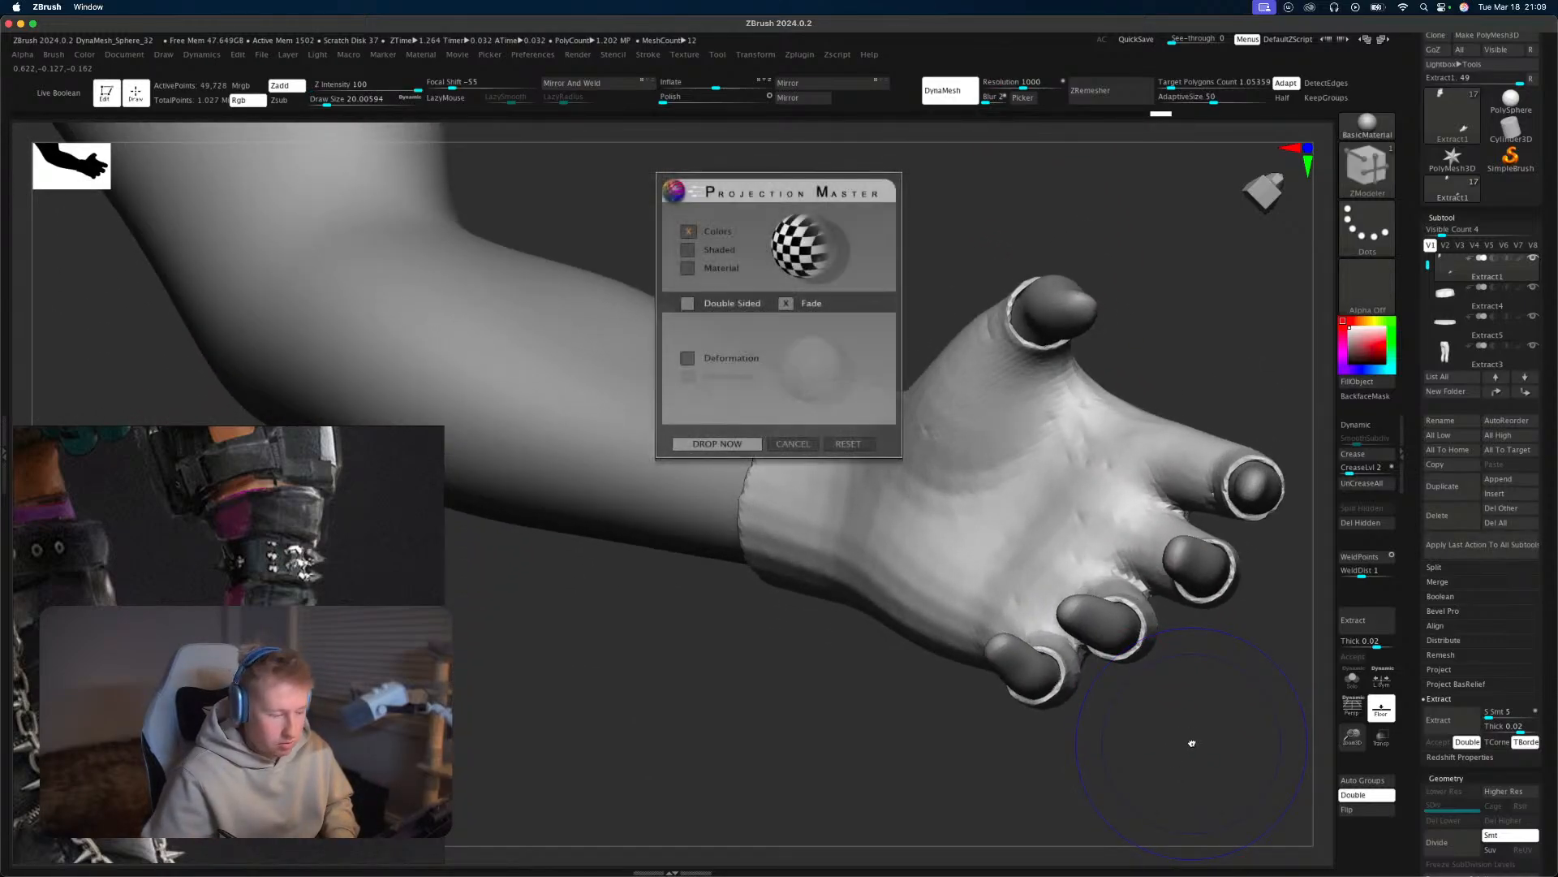
pyautogui.press('Escape')
pyautogui.hotkey('shift', 'f')
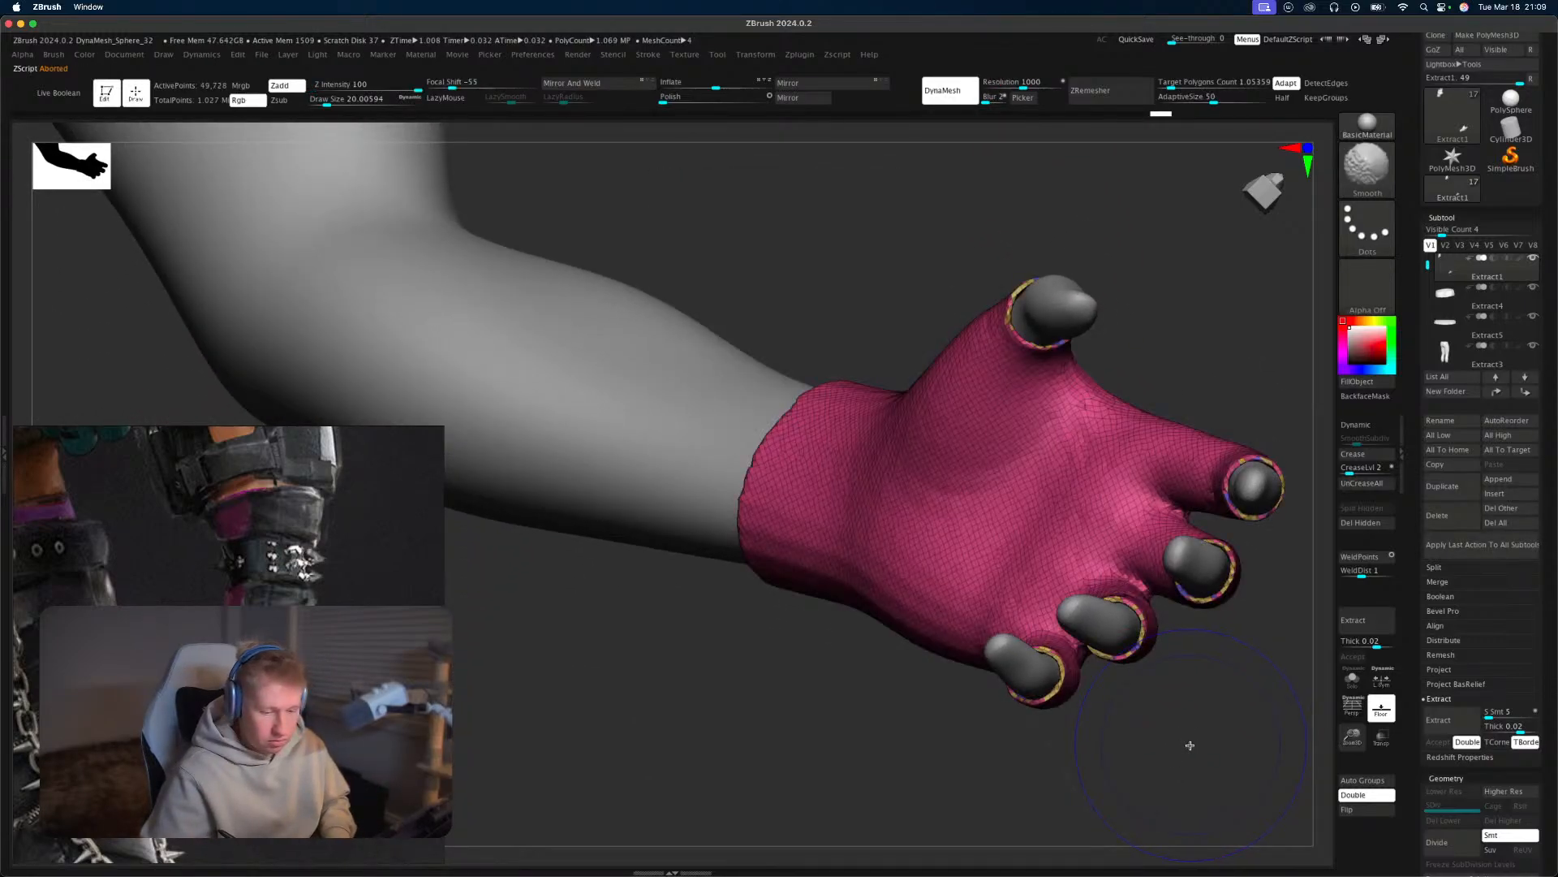
pyautogui.hotkey('shift', 'f')
# Adjust the glove's cuff with the Move brush and smooth the faceted surface over the wrist and back of the hand.
pyautogui.moveTo(1188, 744)
pyautogui.mouseDown()
pyautogui.moveTo(1207, 748)
pyautogui.moveTo(1215, 668)
pyautogui.moveTo(1234, 676)
pyautogui.moveTo(1194, 692)
pyautogui.moveTo(1225, 661)
pyautogui.moveTo(1176, 733)
pyautogui.moveTo(1187, 692)
pyautogui.moveTo(1224, 703)
pyautogui.moveTo(1266, 560)
pyautogui.moveTo(1247, 590)
pyautogui.mouseUp()
pyautogui.press('b')
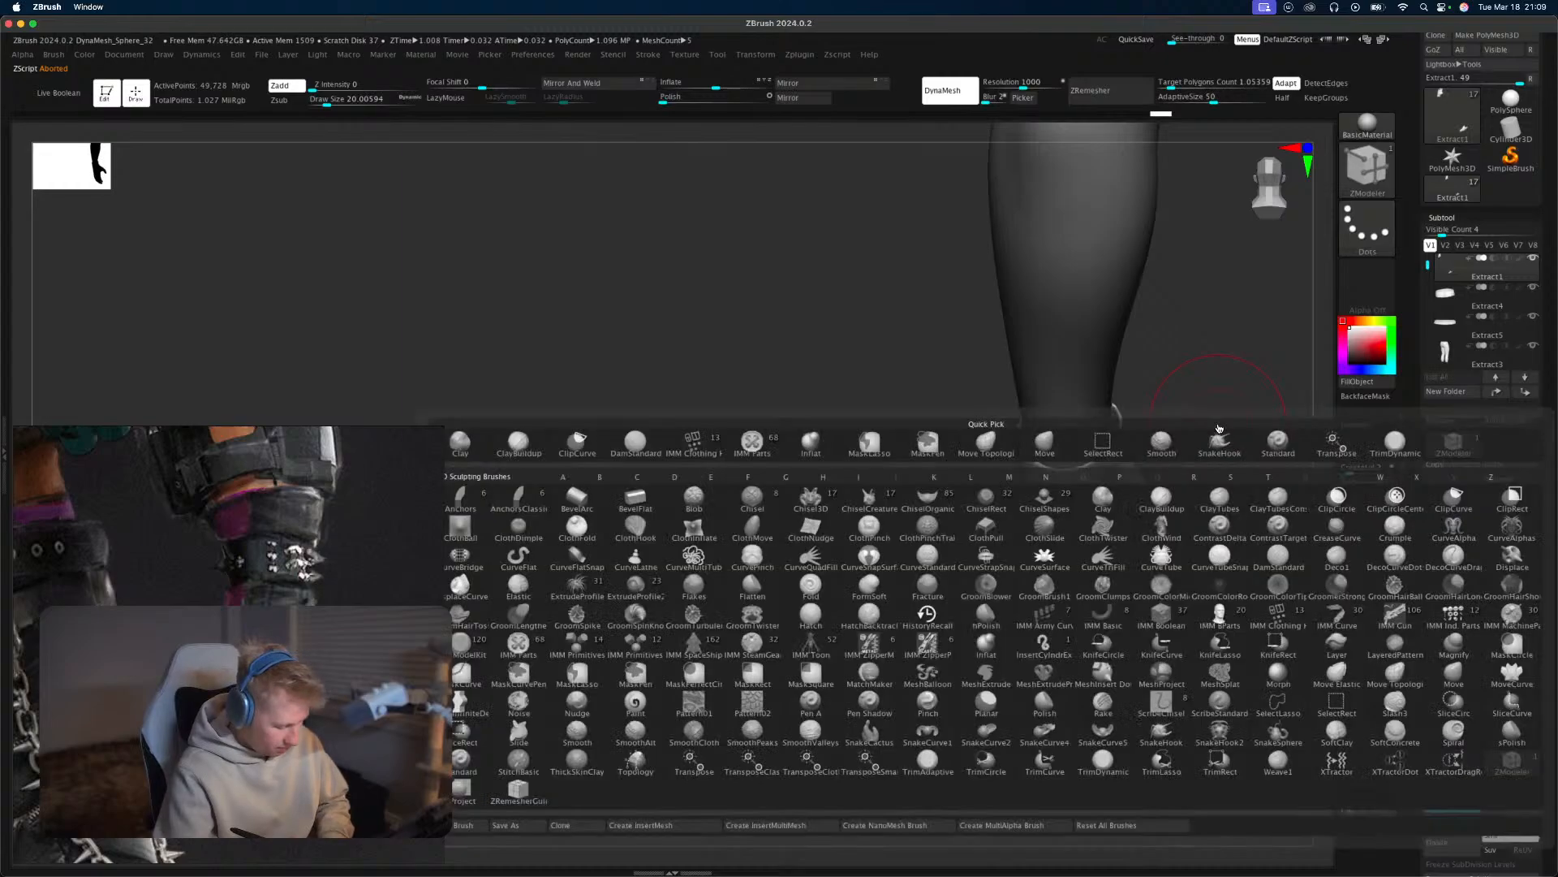
pyautogui.press('m')
pyautogui.press('v')
pyautogui.moveTo(1165, 421); pyautogui.dragTo(1079, 447)
pyautogui.moveTo(1166, 416)
pyautogui.mouseDown()
pyautogui.moveTo(1118, 421)
pyautogui.moveTo(1063, 464)
pyautogui.moveTo(1106, 442)
pyautogui.moveTo(1133, 505)
pyautogui.mouseUp()
pyautogui.moveTo(1030, 491)
pyautogui.keyDown('shift'); pyautogui.mouseDown()
pyautogui.moveTo(992, 625)
pyautogui.moveTo(884, 672)
pyautogui.mouseUp(); pyautogui.keyUp('shift')
pyautogui.moveTo(1256, 417); pyautogui.dragTo(1308, 422)
pyautogui.keyDown('shift'); pyautogui.moveTo(909, 603); pyautogui.dragTo(933, 705); pyautogui.keyUp('shift')
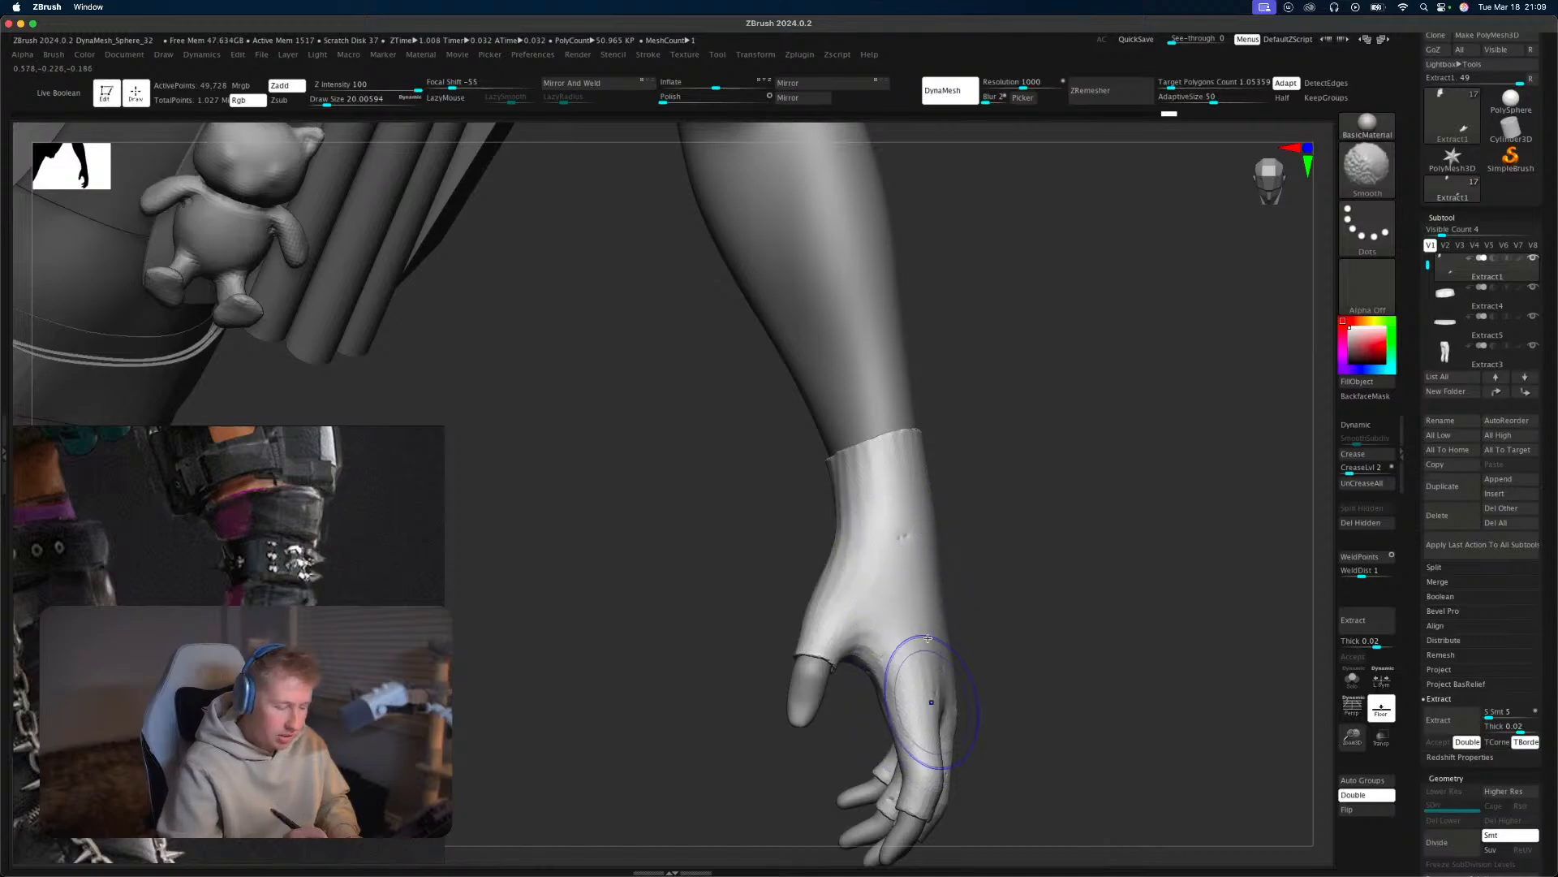
# Smooth the remaining rough areas of the glove around the fingers, palm, thumb and wrist.
pyautogui.moveTo(708, 501); pyautogui.dragTo(1009, 539)
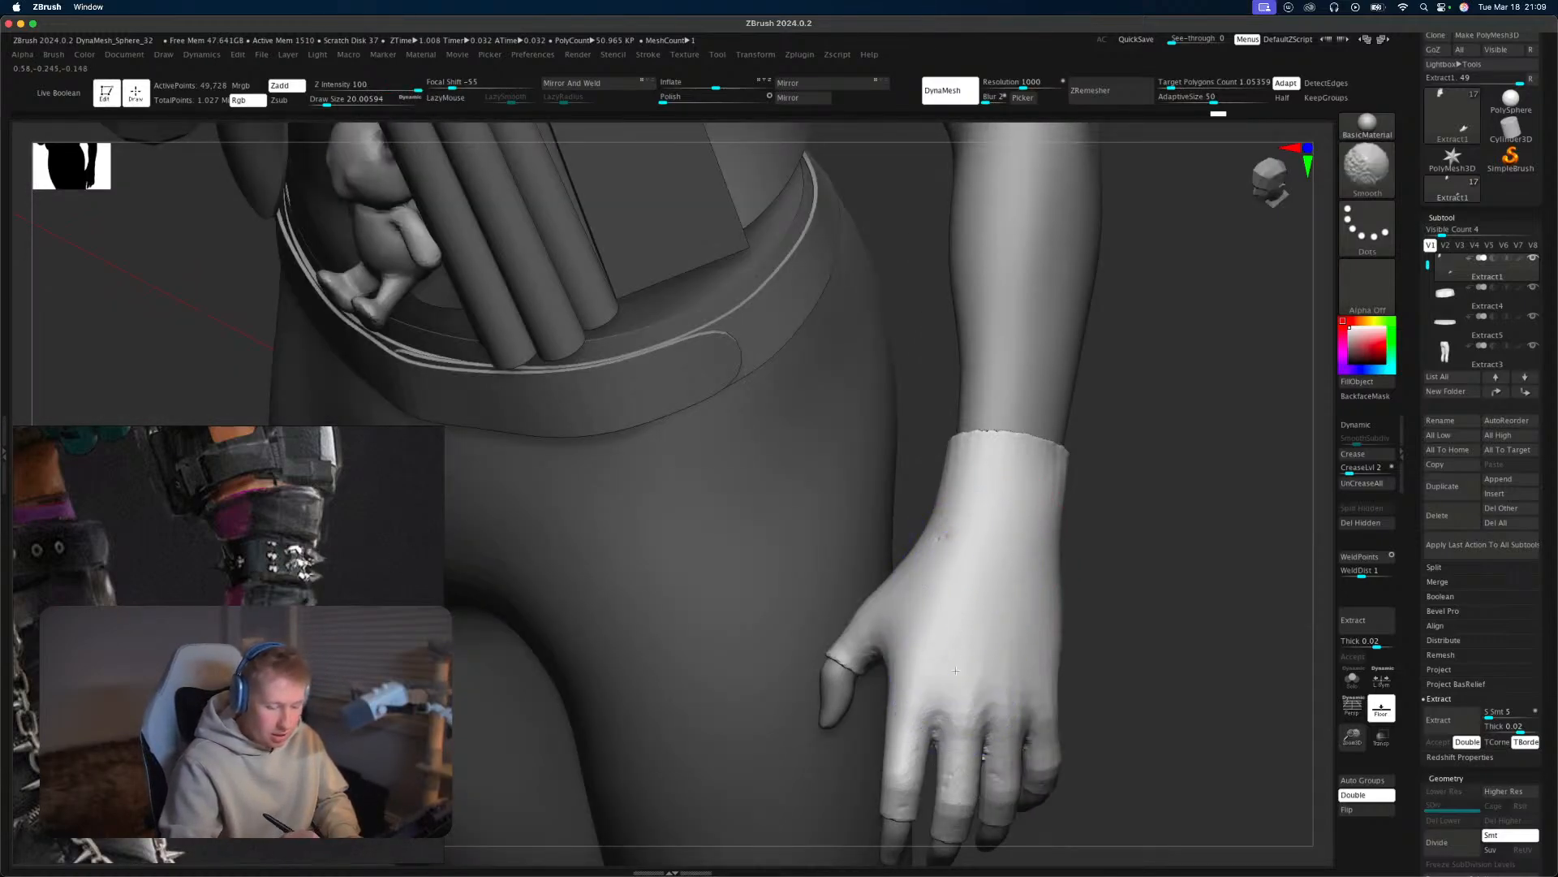
pyautogui.keyDown('shift'); pyautogui.moveTo(1016, 692); pyautogui.dragTo(922, 528); pyautogui.keyUp('shift')
pyautogui.moveTo(1112, 519); pyautogui.dragTo(1290, 532)
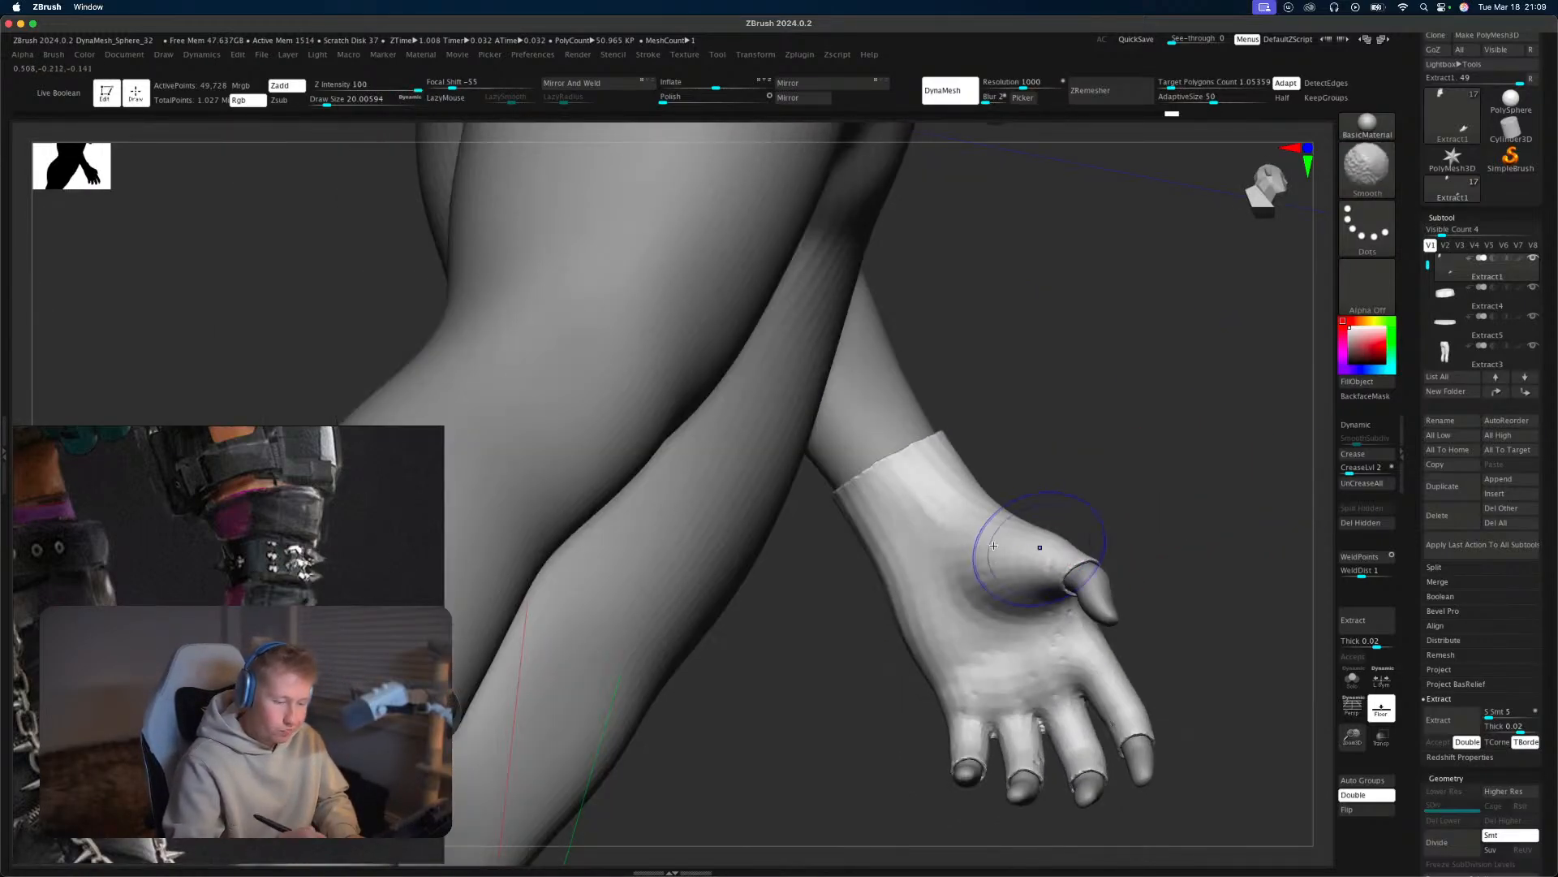
pyautogui.moveTo(1029, 632)
pyautogui.keyDown('shift'); pyautogui.mouseDown()
pyautogui.moveTo(1032, 684)
pyautogui.moveTo(1109, 777)
pyautogui.mouseUp(); pyautogui.keyUp('shift')
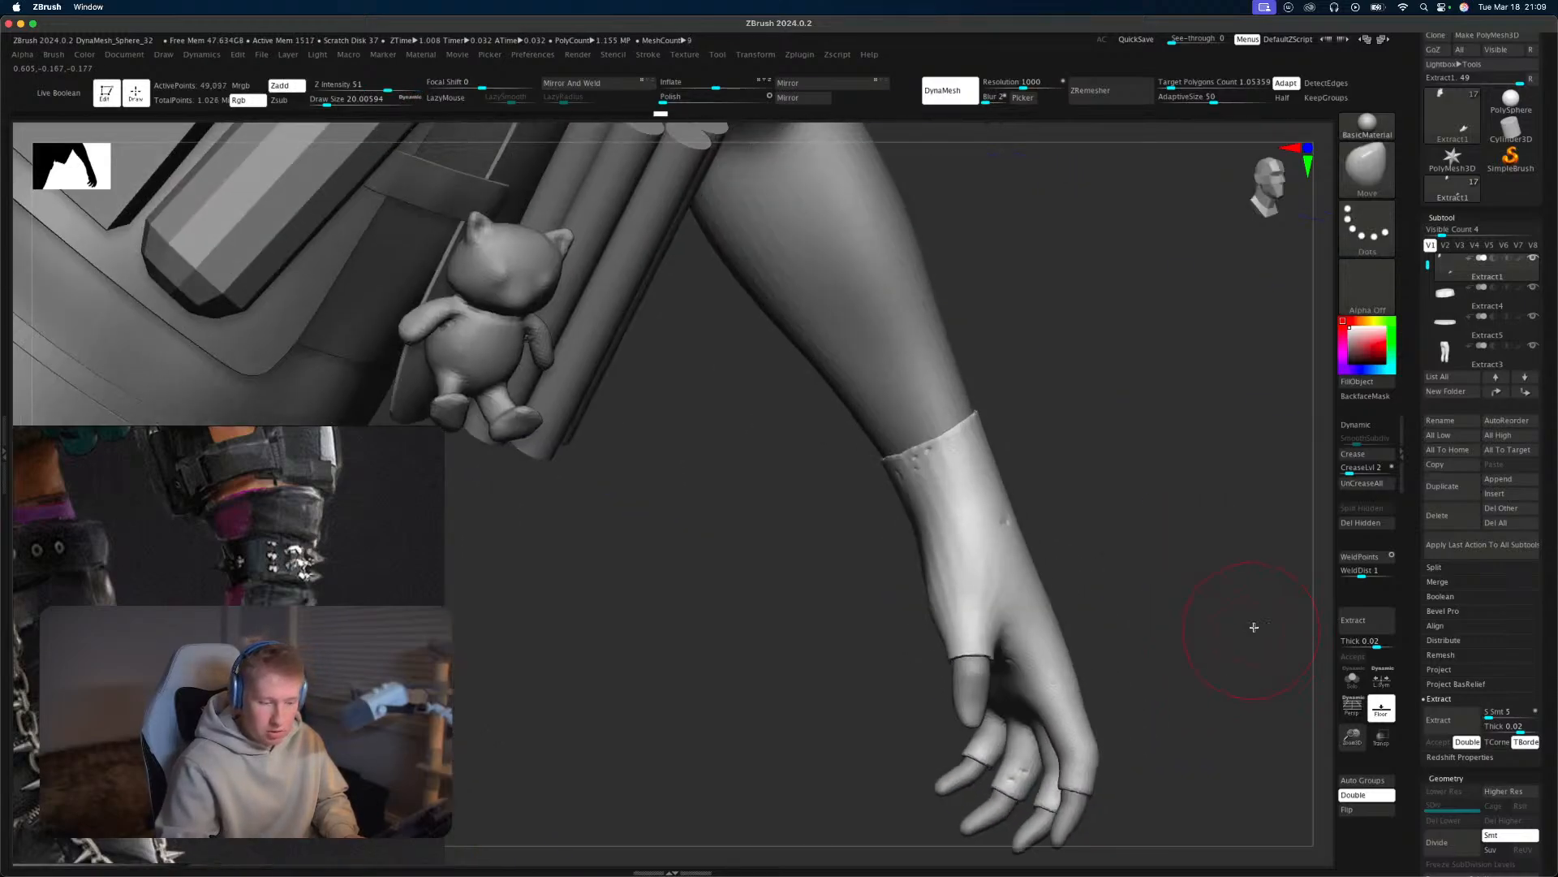
pyautogui.moveTo(1254, 627)
pyautogui.mouseDown()
pyautogui.moveTo(1193, 626)
pyautogui.moveTo(917, 500)
pyautogui.mouseUp()
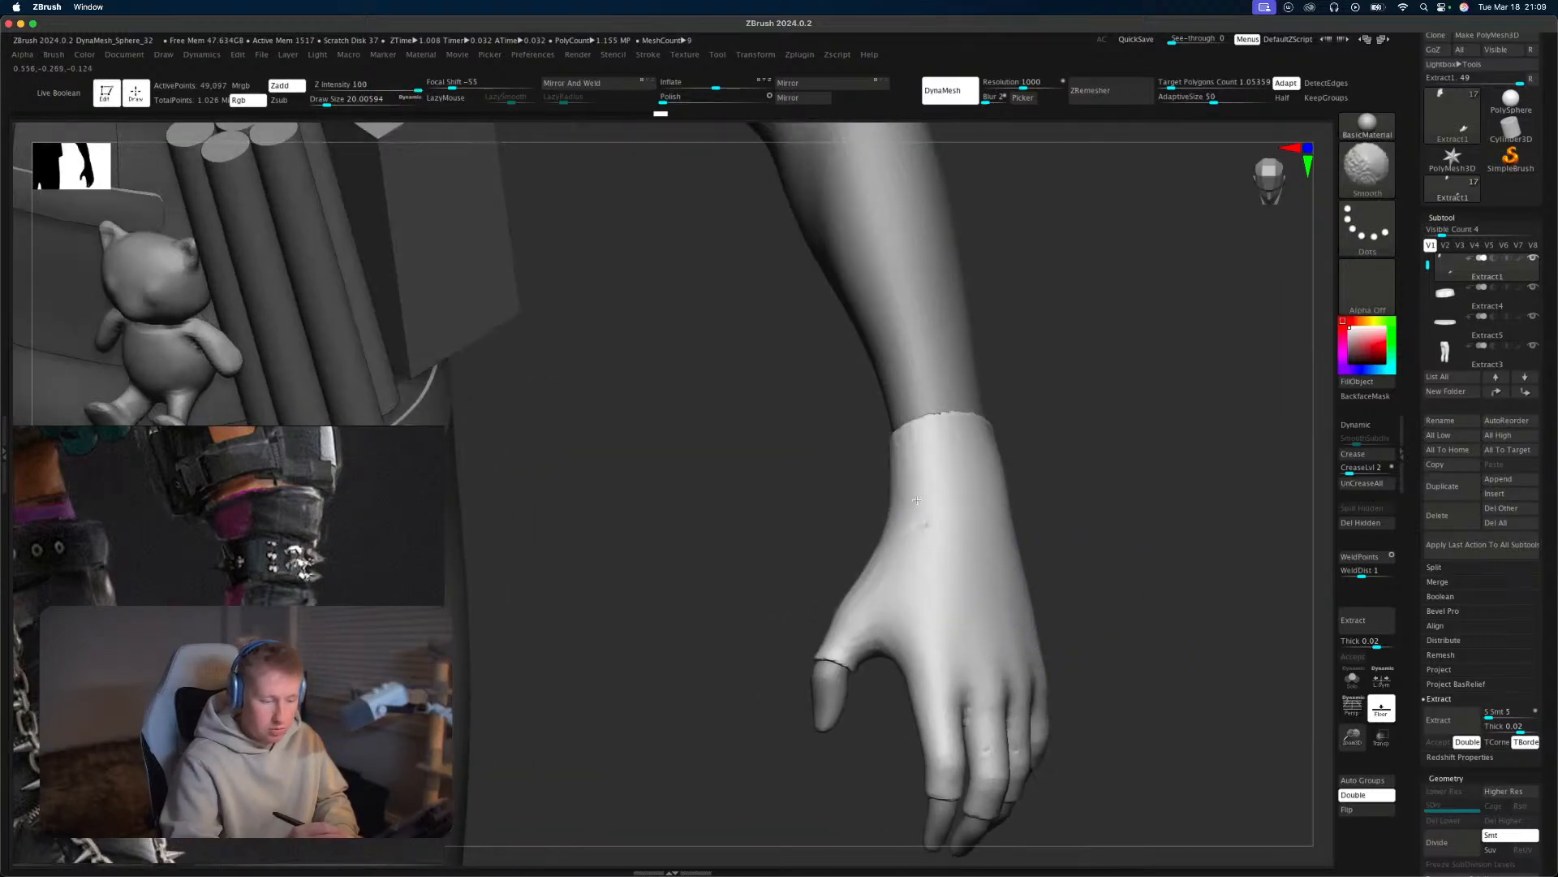
pyautogui.keyDown('alt'); pyautogui.moveTo(1165, 635); pyautogui.dragTo(1163, 589); pyautogui.keyUp('alt')
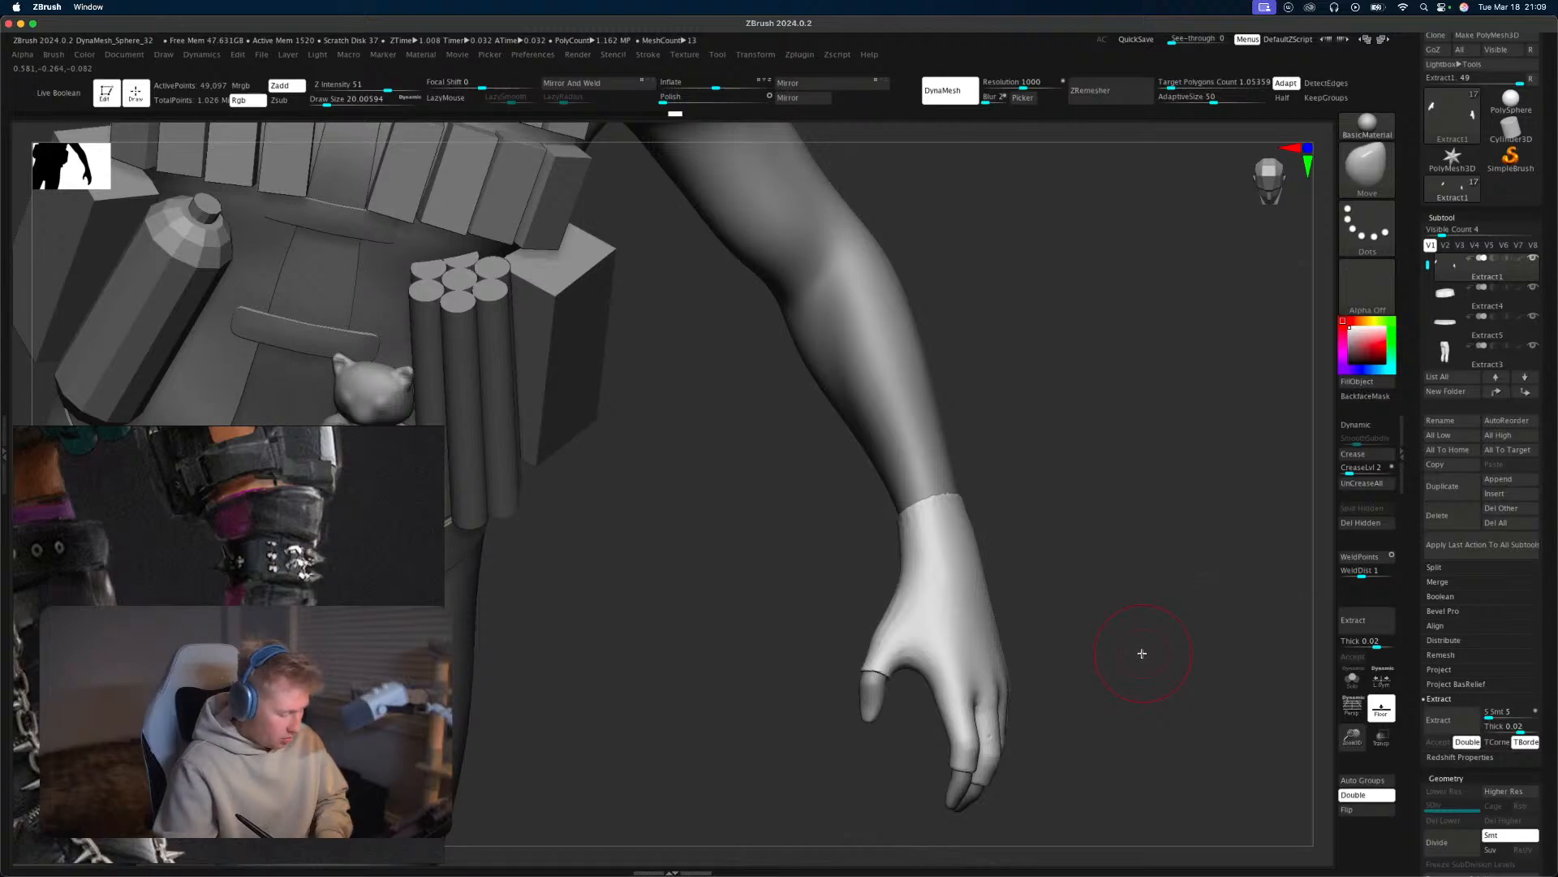
# Switch to the DamStandard brush, turn on backface masking and isolate the glove from the rest of the character.
pyautogui.press('b')
pyautogui.press('d')
pyautogui.press('s')
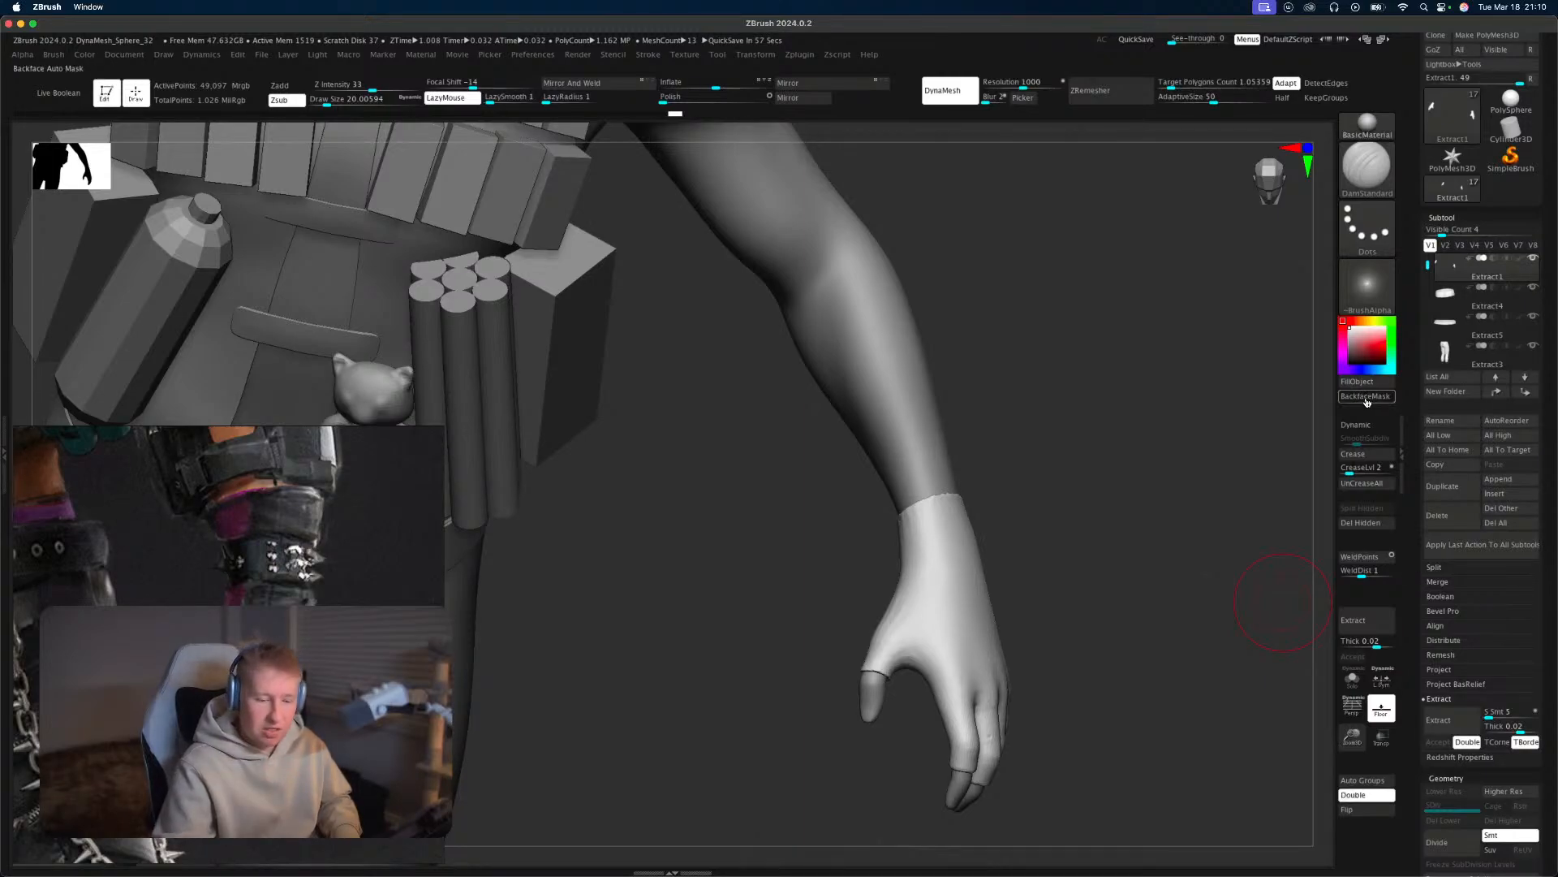
pyautogui.moveTo(1039, 650); pyautogui.dragTo(1416, 525)
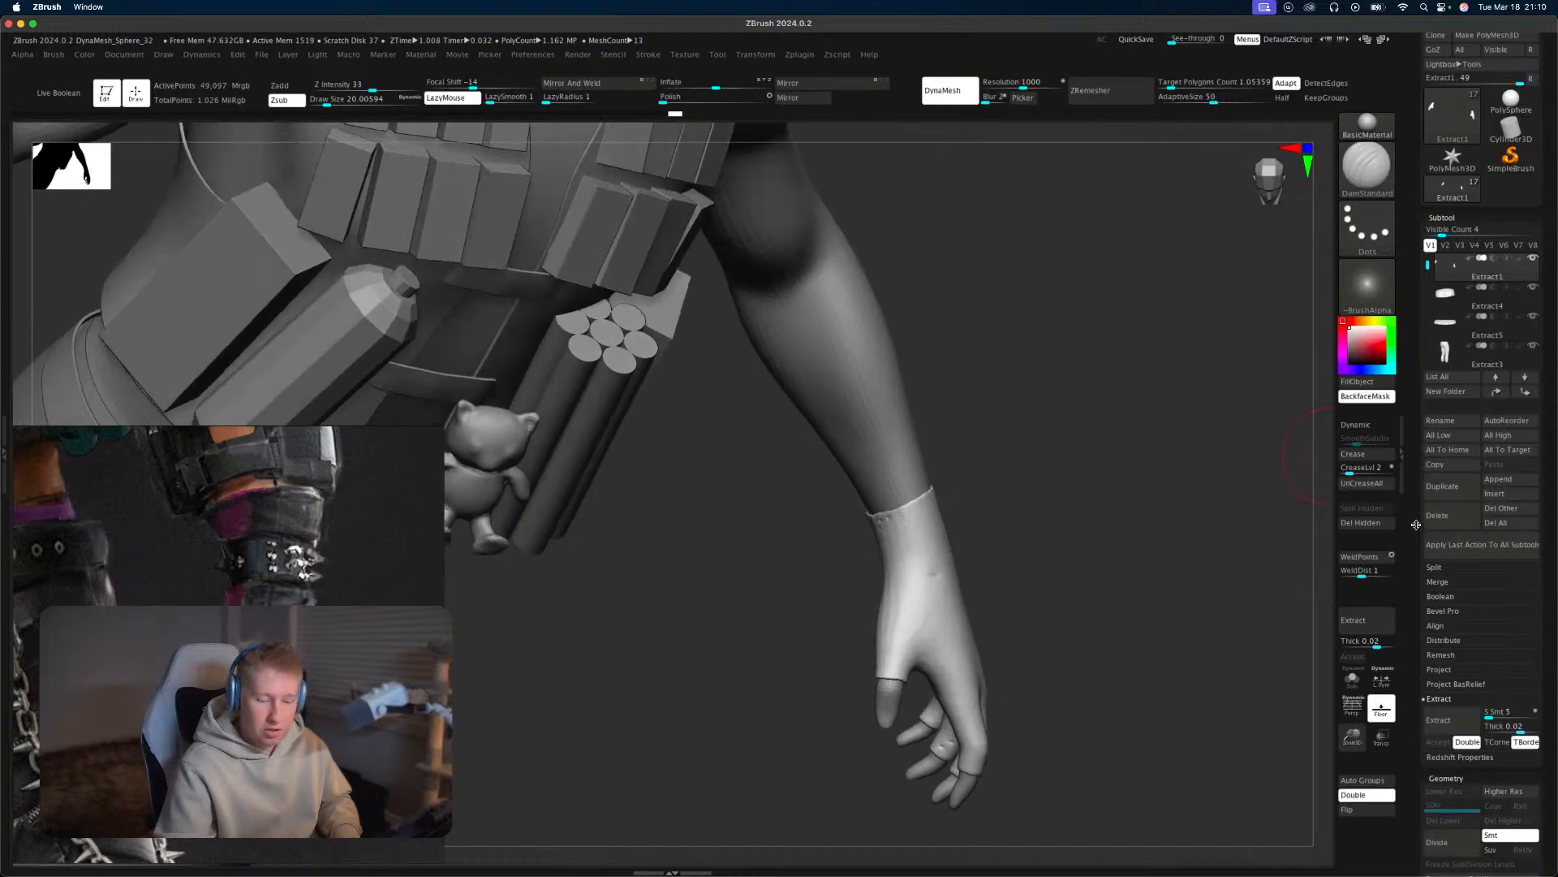
pyautogui.click(1354, 683)
pyautogui.moveTo(1114, 586); pyautogui.dragTo(1169, 742)
pyautogui.moveTo(1007, 519); pyautogui.dragTo(1058, 589)
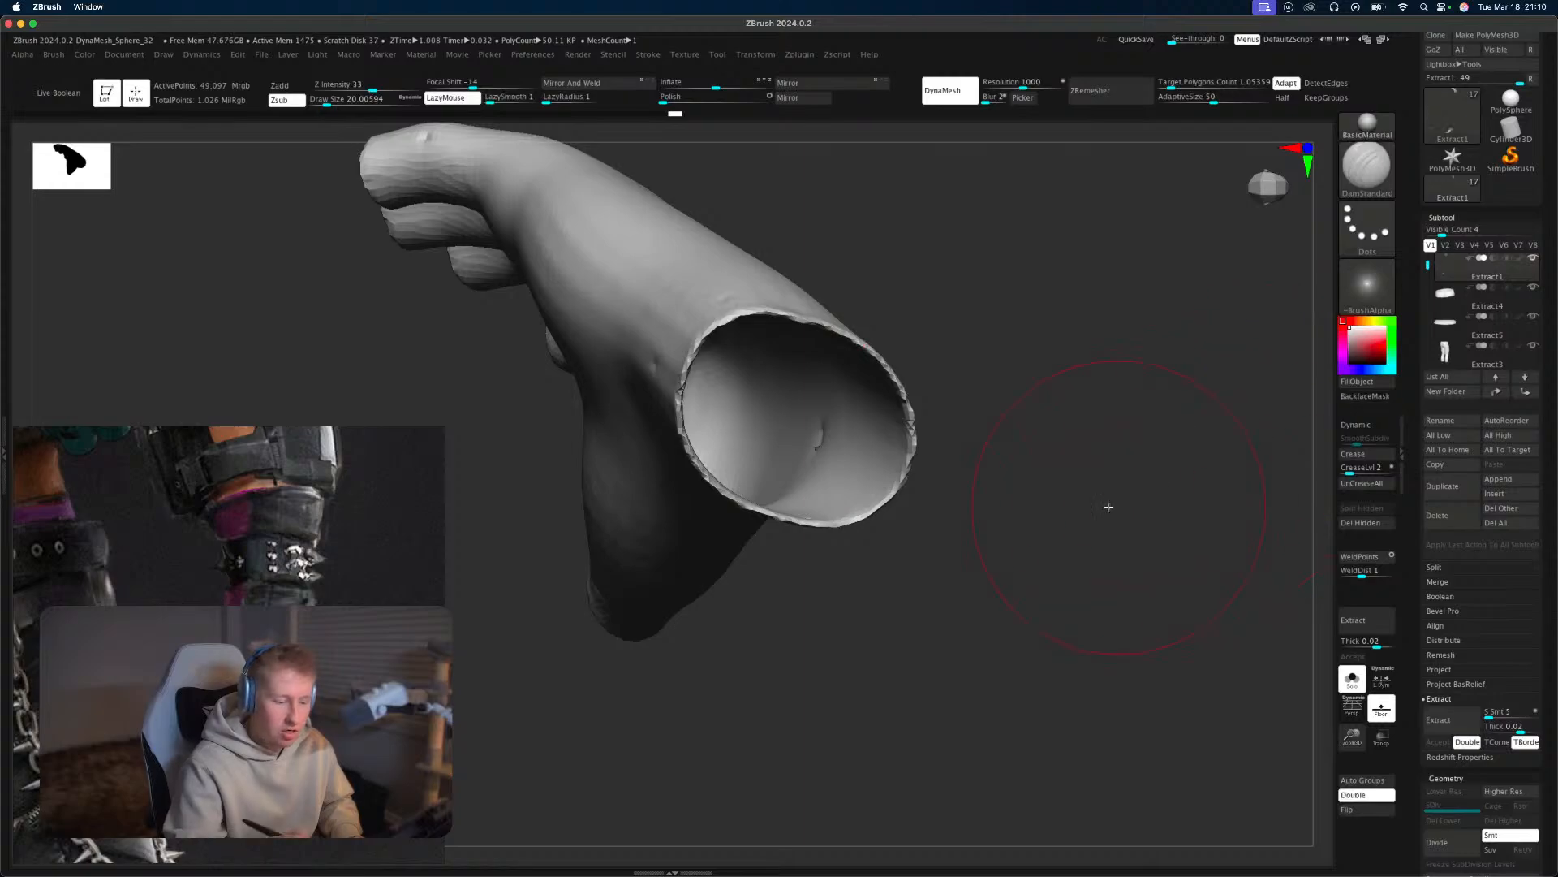
# Try DamStandard strokes on the isolated glove's palm and back without backface masking, and undo them.
pyautogui.moveTo(1106, 512); pyautogui.dragTo(927, 430)
pyautogui.moveTo(690, 605)
pyautogui.mouseDown()
pyautogui.moveTo(936, 626)
pyautogui.moveTo(878, 420)
pyautogui.mouseUp()
pyautogui.moveTo(1033, 511); pyautogui.dragTo(806, 567)
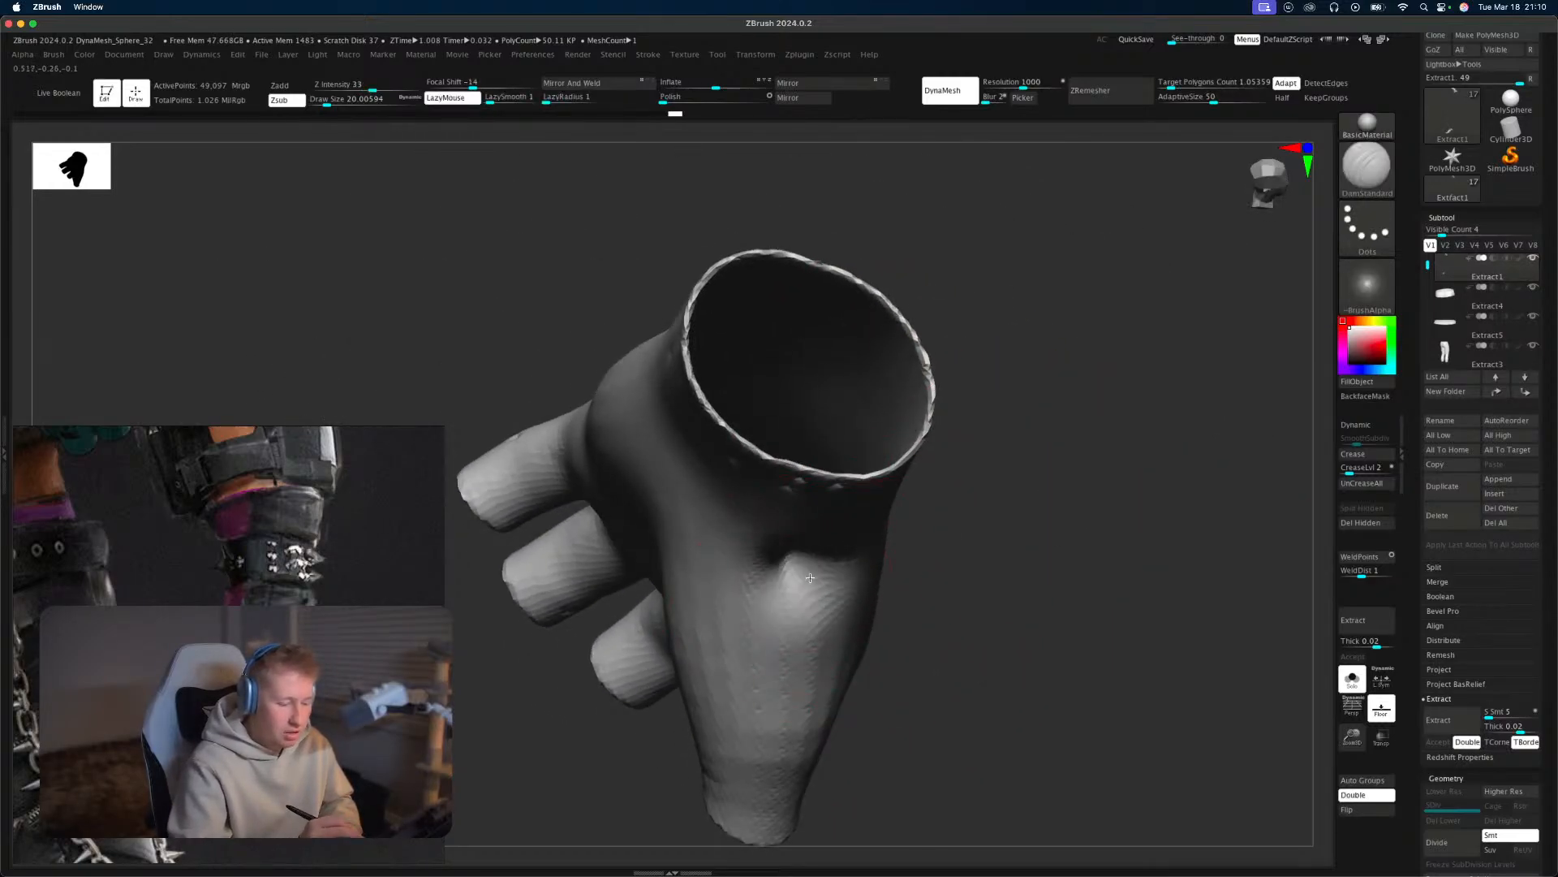
pyautogui.moveTo(983, 566)
pyautogui.mouseDown()
pyautogui.moveTo(1040, 497)
pyautogui.moveTo(1133, 519)
pyautogui.moveTo(1068, 650)
pyautogui.moveTo(961, 574)
pyautogui.mouseUp()
pyautogui.press('super+z')
pyautogui.moveTo(987, 497)
pyautogui.mouseDown()
pyautogui.moveTo(978, 543)
pyautogui.moveTo(989, 520)
pyautogui.moveTo(1049, 649)
pyautogui.mouseUp()
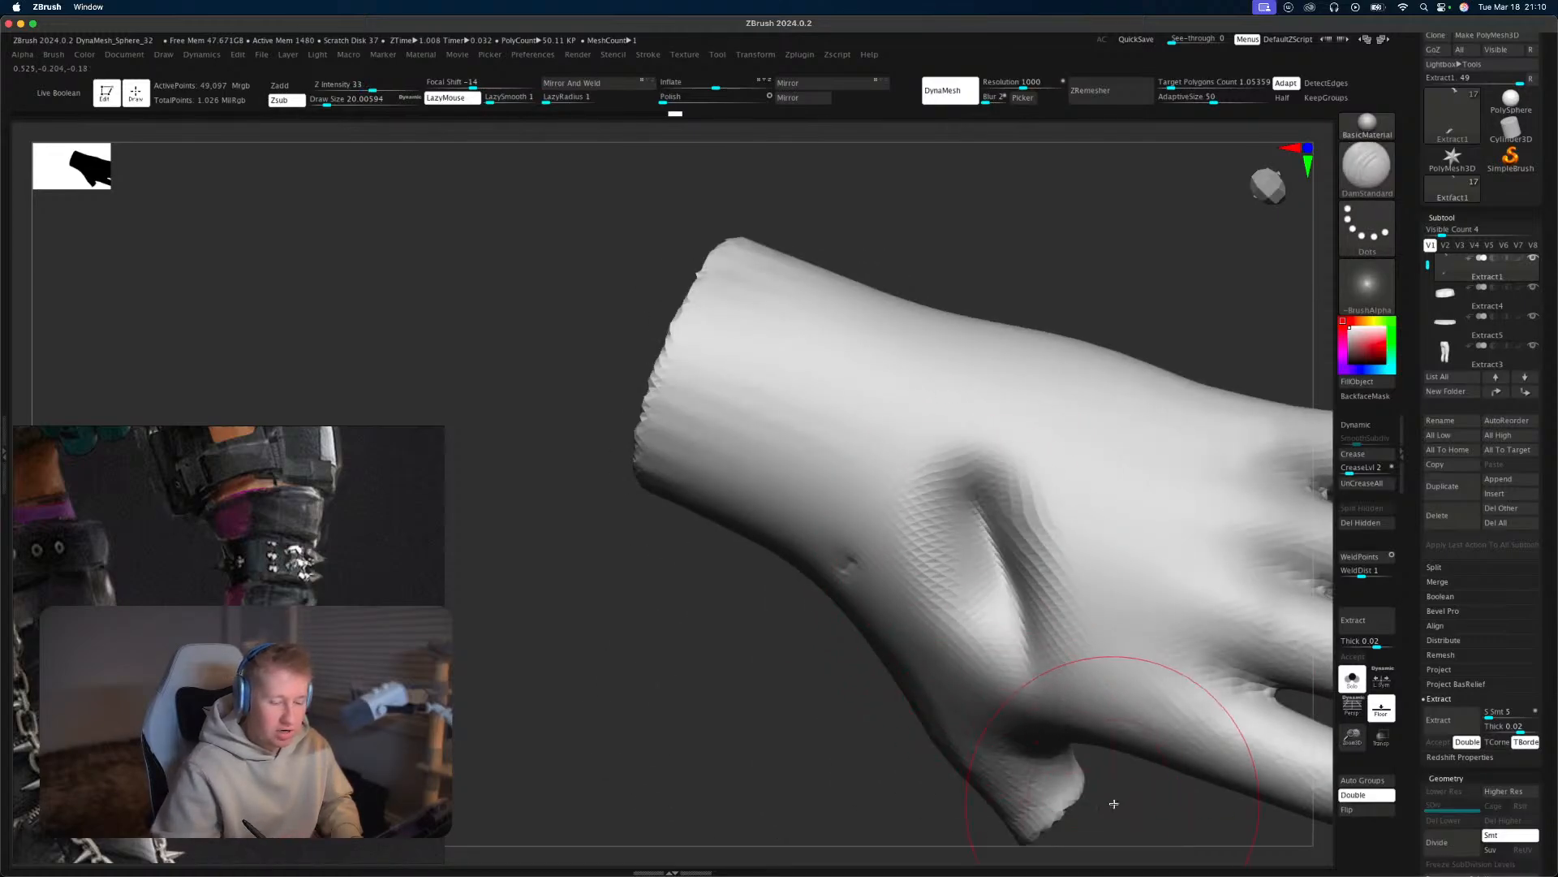
pyautogui.moveTo(1112, 800); pyautogui.dragTo(1113, 756)
pyautogui.press('super+z')
# Test ClayBuildup on the back of the glove at draw size about 15.6, undo the dent and enable the brush's backface masking.
pyautogui.press('b')
pyautogui.press('c')
pyautogui.press('b')
pyautogui.press('s')
pyautogui.moveTo(962, 532)
pyautogui.mouseDown()
pyautogui.moveTo(944, 531)
pyautogui.moveTo(958, 503)
pyautogui.moveTo(938, 552)
pyautogui.mouseUp()
pyautogui.press('s')
pyautogui.moveTo(1144, 333); pyautogui.dragTo(1079, 320)
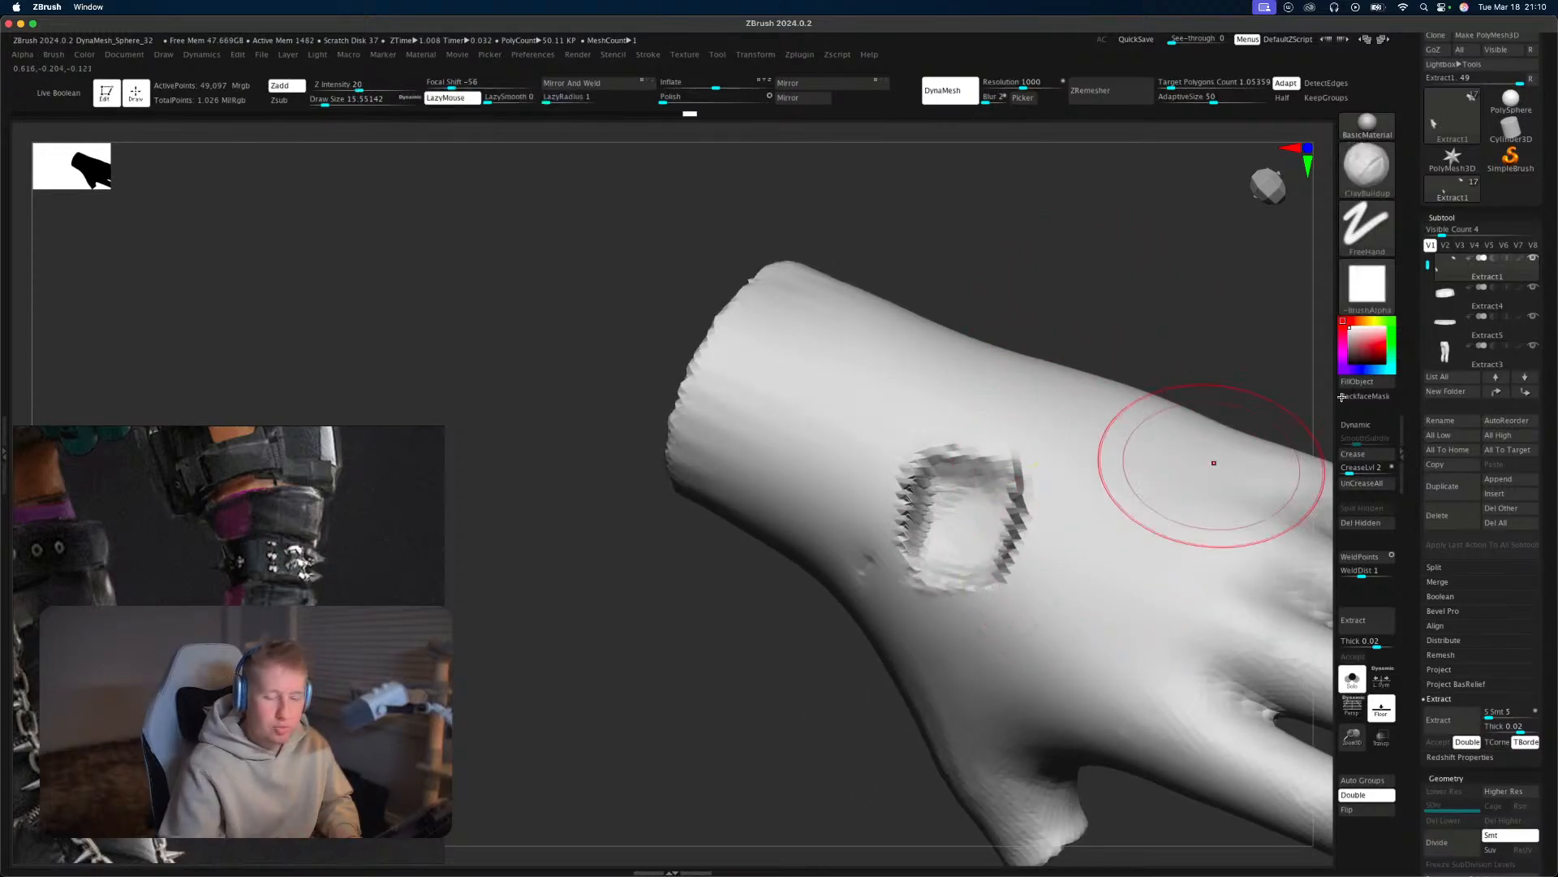
pyautogui.moveTo(1305, 362)
pyautogui.keyDown('ctrl'); pyautogui.mouseDown()
pyautogui.moveTo(1226, 351)
pyautogui.moveTo(1259, 351)
pyautogui.moveTo(1207, 449)
pyautogui.moveTo(1204, 493)
pyautogui.mouseUp(); pyautogui.keyUp('ctrl')
pyautogui.hotkey('ctrl', 'z')
pyautogui.hotkey('ctrl', 'z')
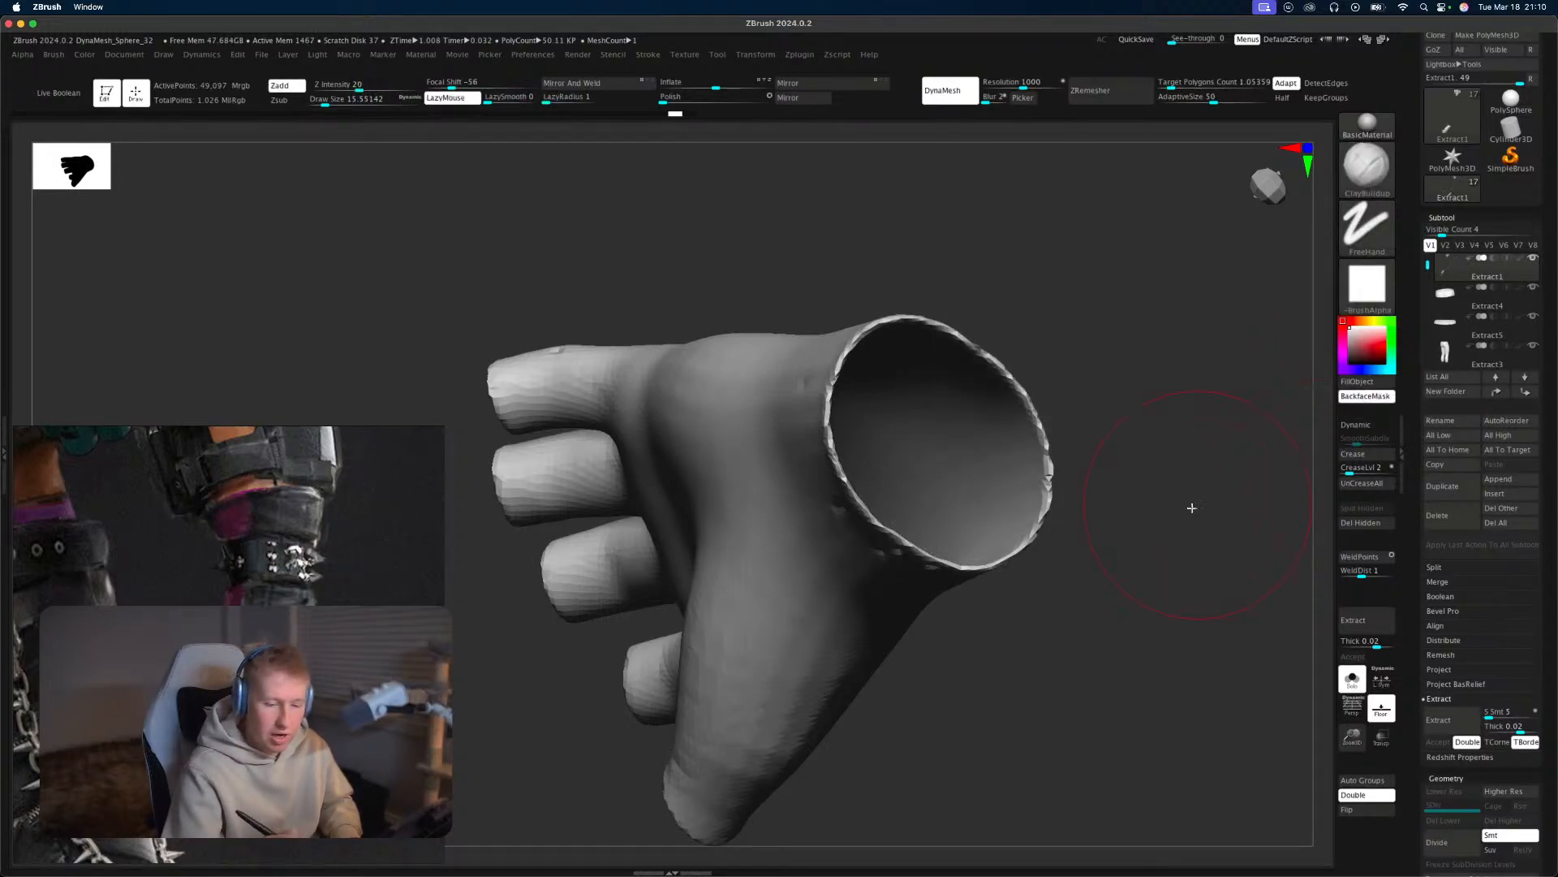
# Test carving a dent into the back of the glove with backface masking on, and undo it.
pyautogui.moveTo(1191, 507); pyautogui.dragTo(962, 504)
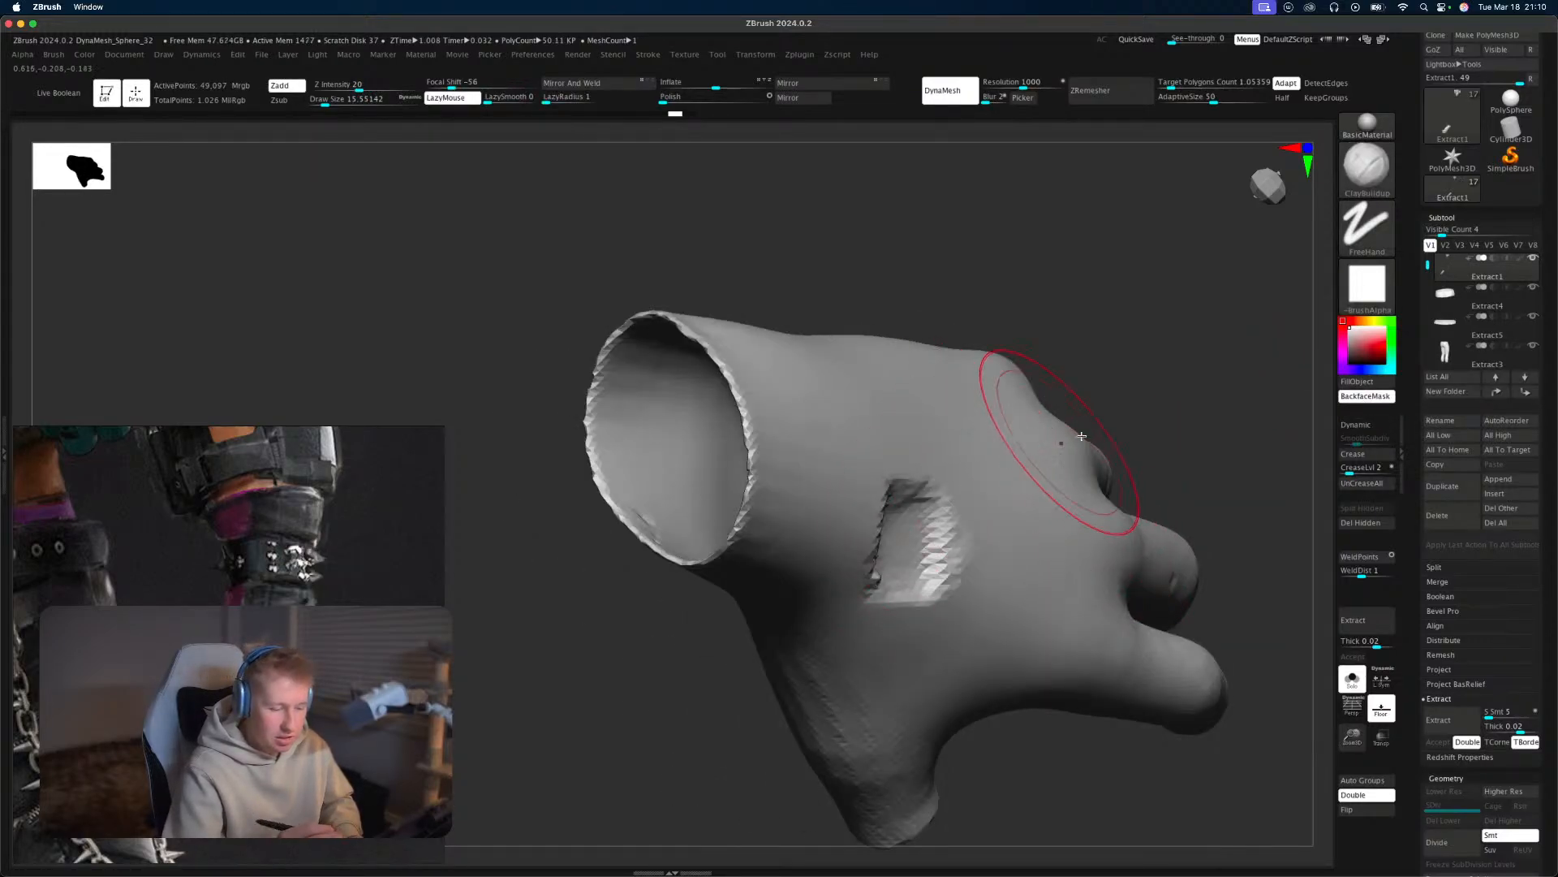
pyautogui.moveTo(1185, 421)
pyautogui.mouseDown()
pyautogui.moveTo(1185, 362)
pyautogui.moveTo(1207, 438)
pyautogui.moveTo(1141, 455)
pyautogui.moveTo(1152, 487)
pyautogui.moveTo(1172, 393)
pyautogui.moveTo(1166, 507)
pyautogui.mouseUp()
pyautogui.press('ctrl')
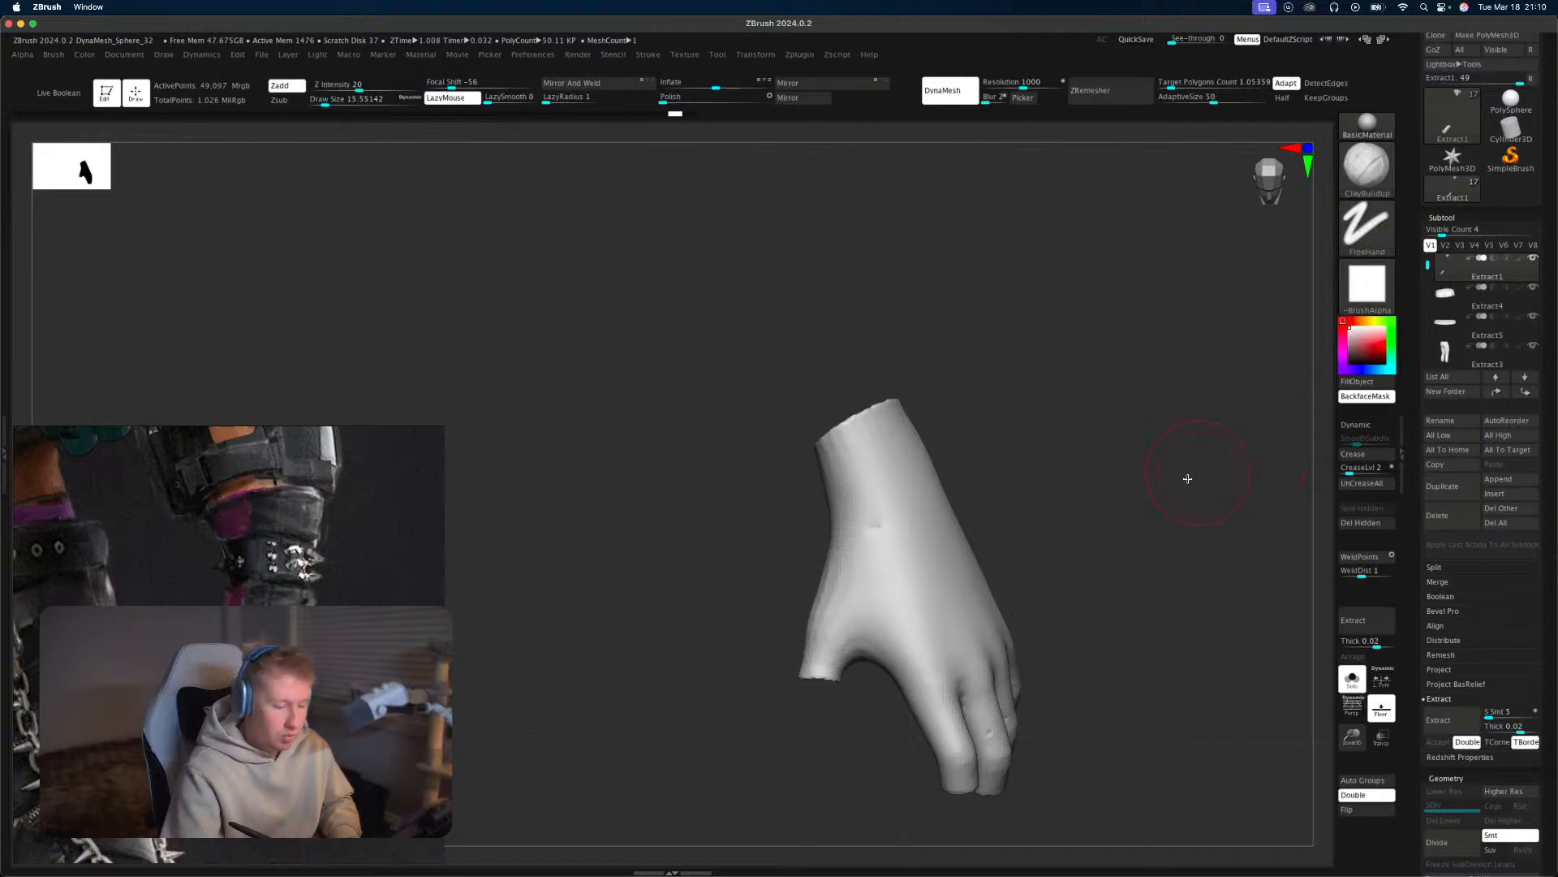
# Carve a seam with DamStandard at draw size about 7.5 from the cuff along the glove's back to the index finger opening.
pyautogui.keyDown('alt'); pyautogui.moveTo(1104, 510); pyautogui.dragTo(1117, 523); pyautogui.keyUp('alt')
pyautogui.moveTo(1109, 462)
pyautogui.mouseDown()
pyautogui.moveTo(1117, 508)
pyautogui.moveTo(1054, 570)
pyautogui.mouseUp()
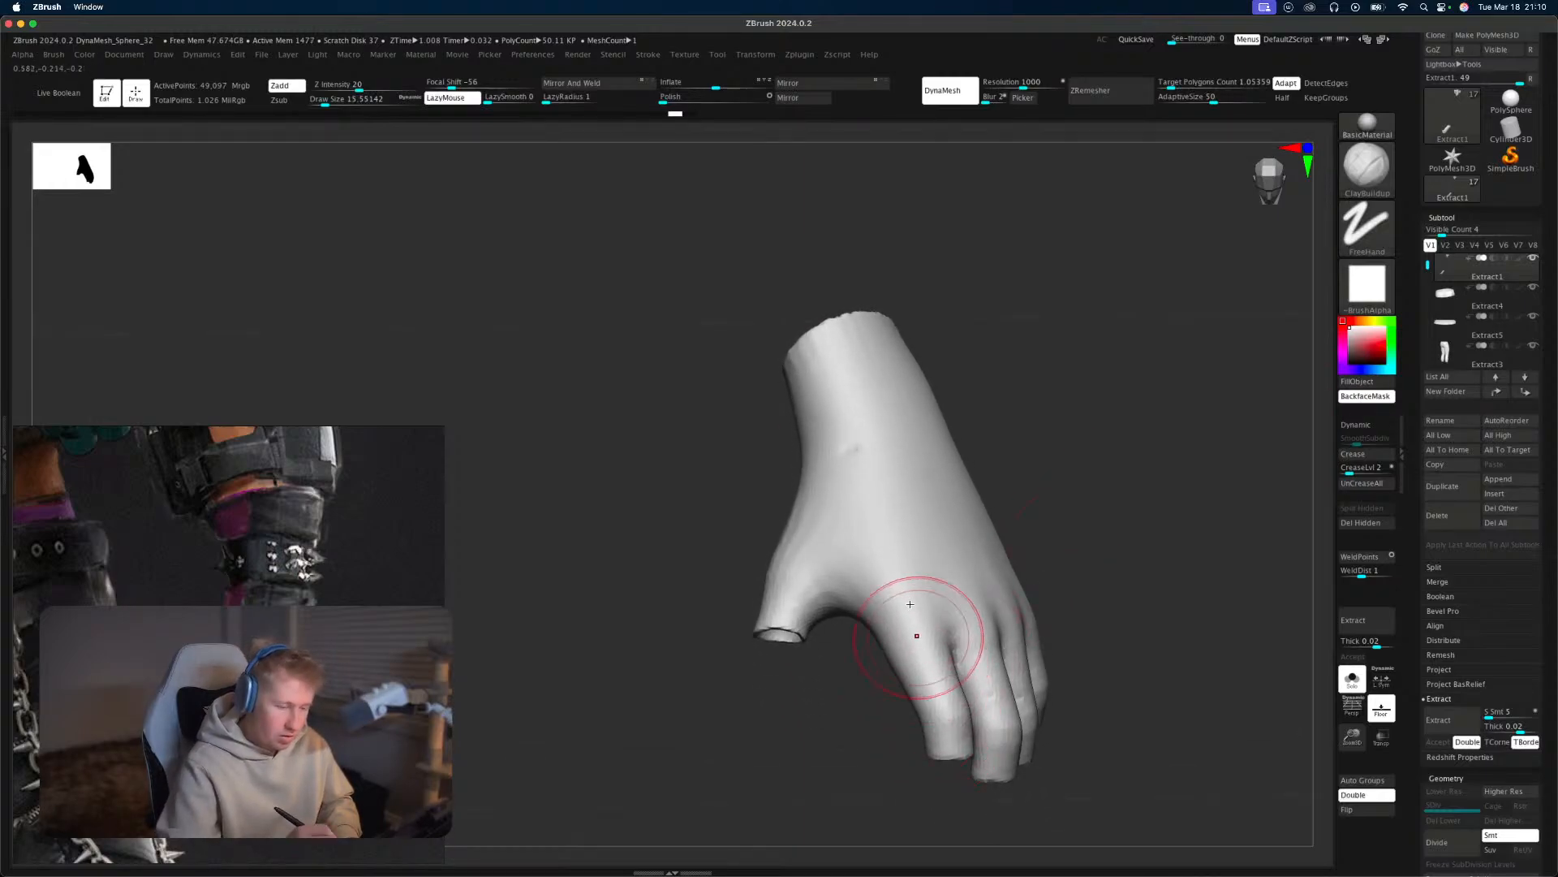
pyautogui.press('b')
pyautogui.press('d')
pyautogui.press('s')
pyautogui.press('s')
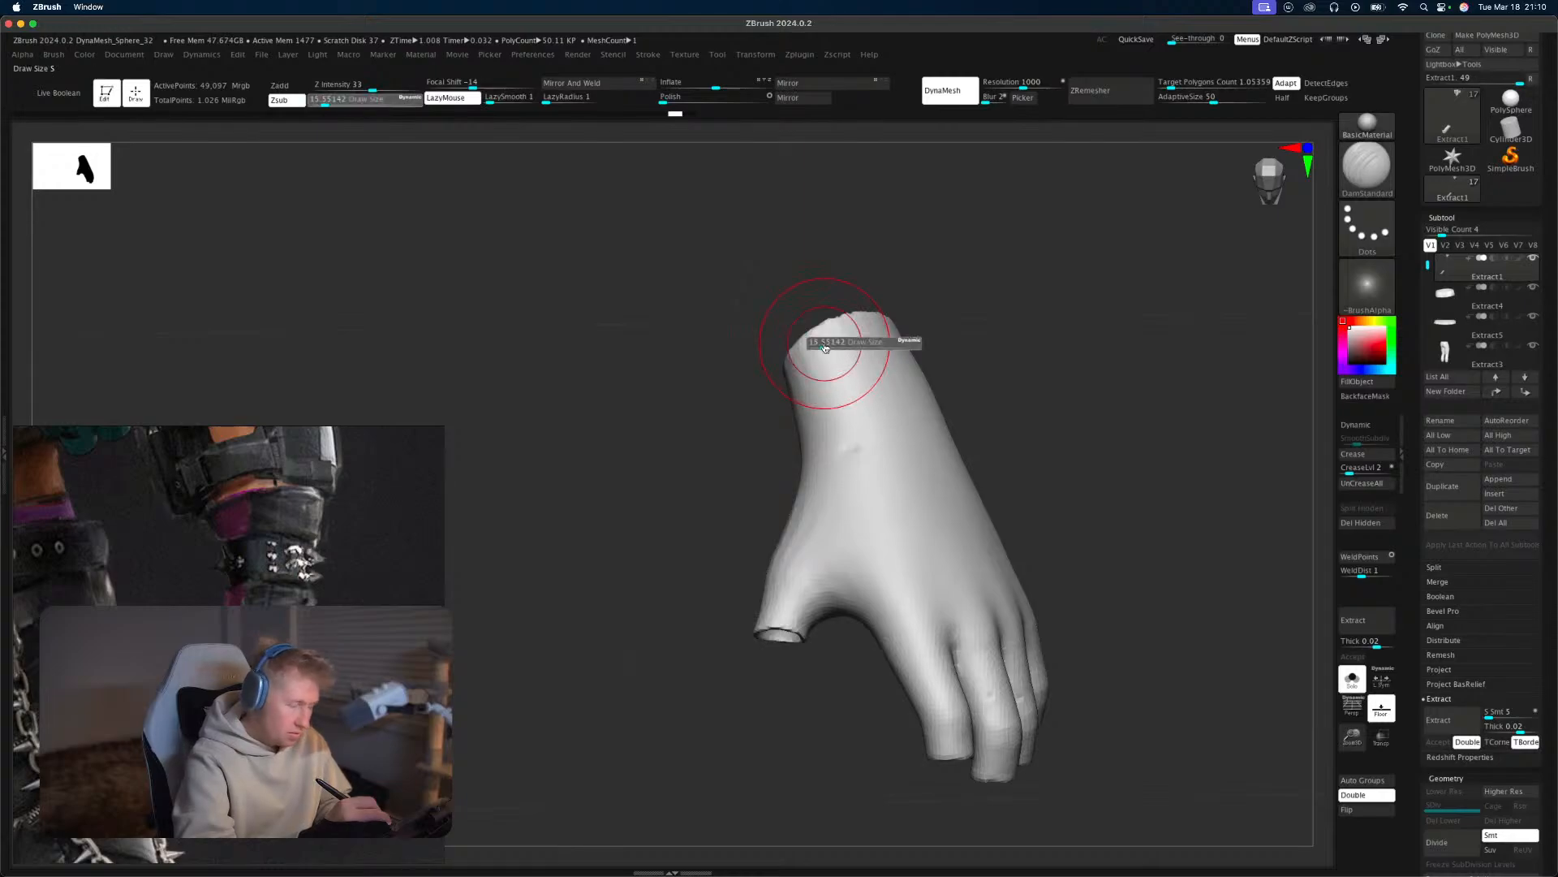
pyautogui.moveTo(825, 342); pyautogui.dragTo(892, 608)
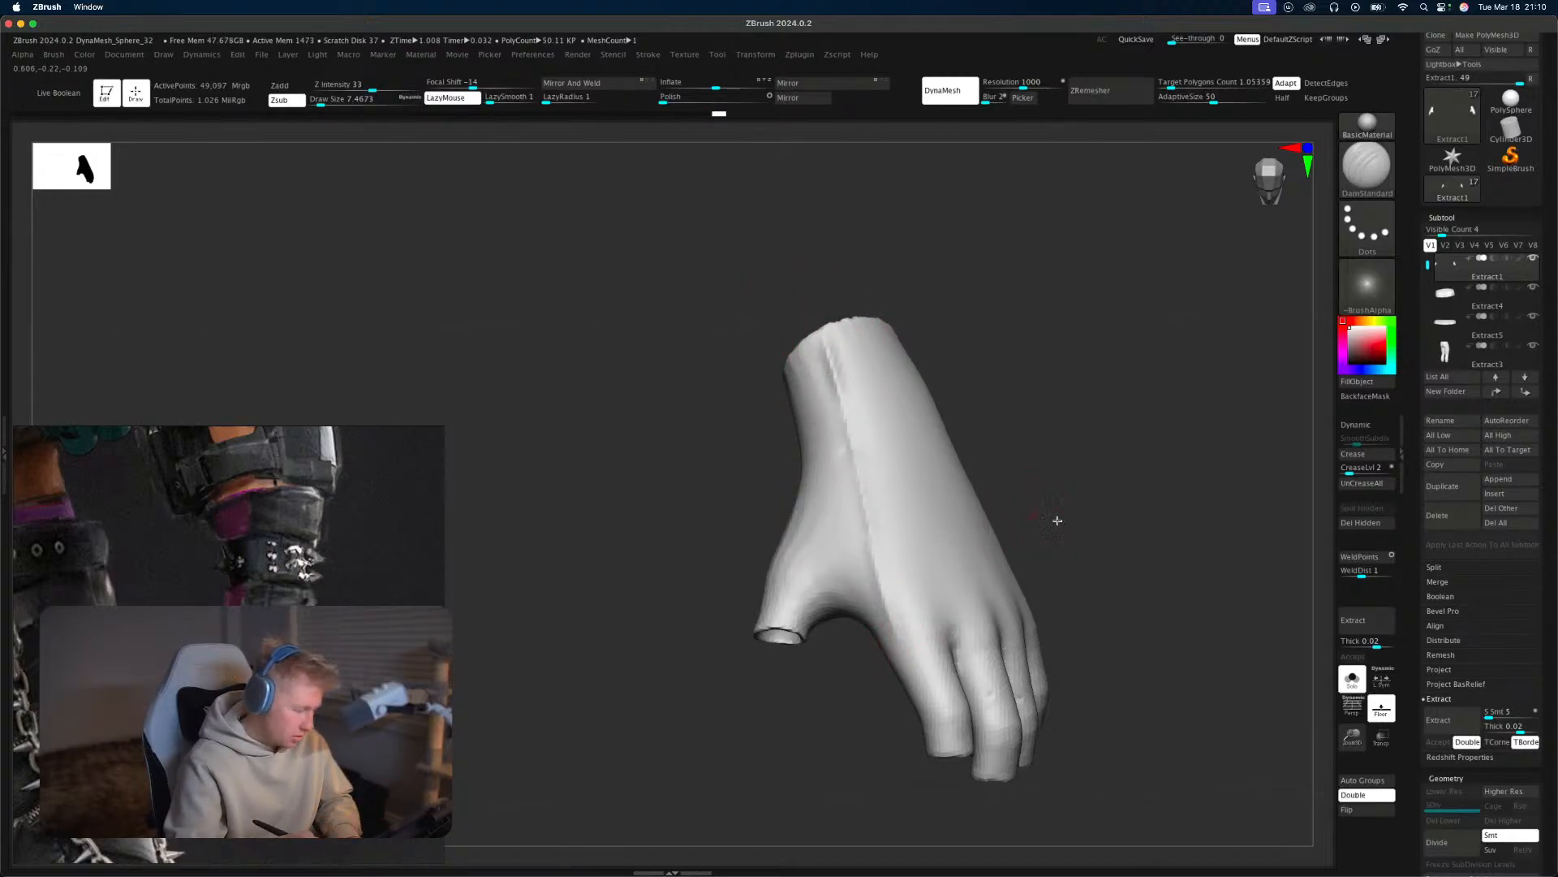
pyautogui.moveTo(1054, 521)
pyautogui.mouseDown()
pyautogui.moveTo(925, 636)
pyautogui.moveTo(948, 728)
pyautogui.mouseUp()
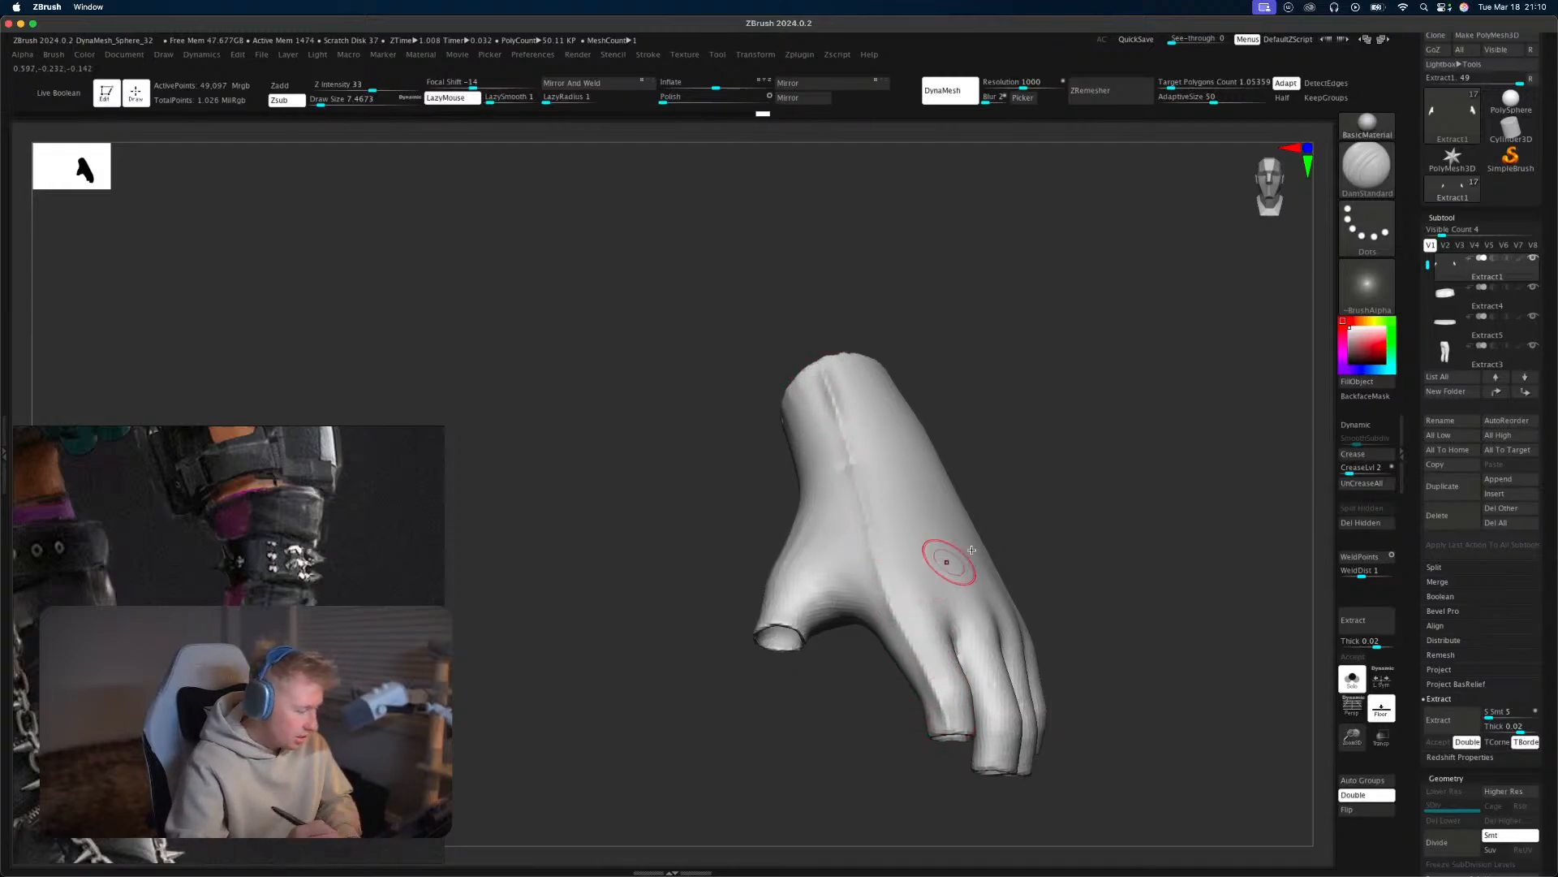
# Carve a second seam from the cuff down the side of the glove to the thumb opening.
pyautogui.moveTo(1032, 532); pyautogui.dragTo(1066, 526)
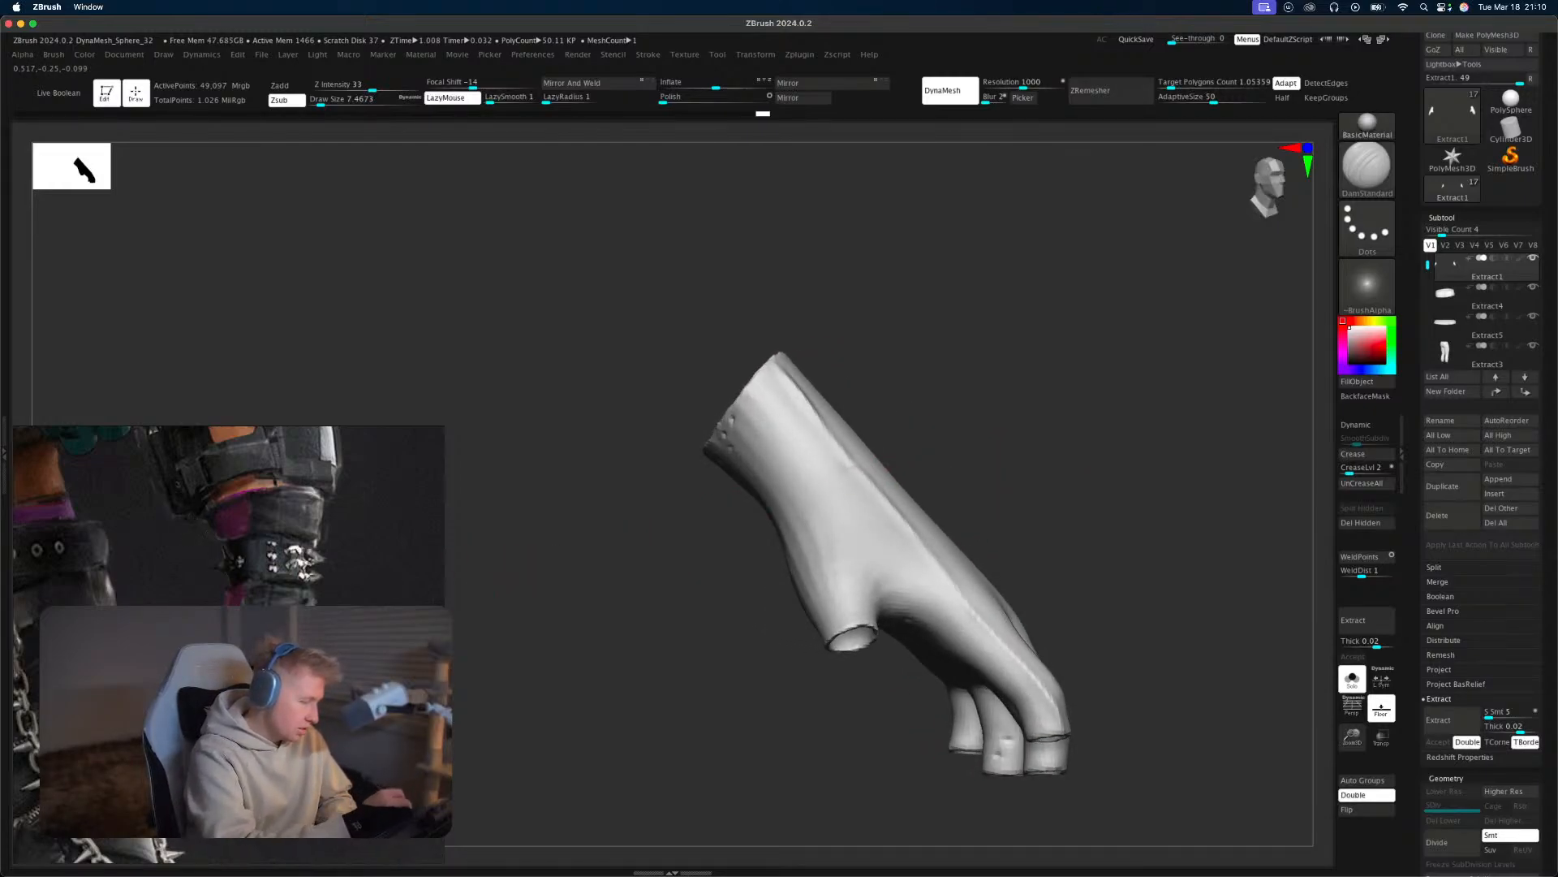
pyautogui.moveTo(733, 410)
pyautogui.mouseDown()
pyautogui.moveTo(823, 542)
pyautogui.moveTo(857, 631)
pyautogui.mouseUp()
pyautogui.moveTo(770, 448); pyautogui.dragTo(853, 627)
pyautogui.moveTo(1065, 495)
pyautogui.mouseDown()
pyautogui.moveTo(1046, 482)
pyautogui.moveTo(1044, 550)
pyautogui.moveTo(987, 510)
pyautogui.mouseUp()
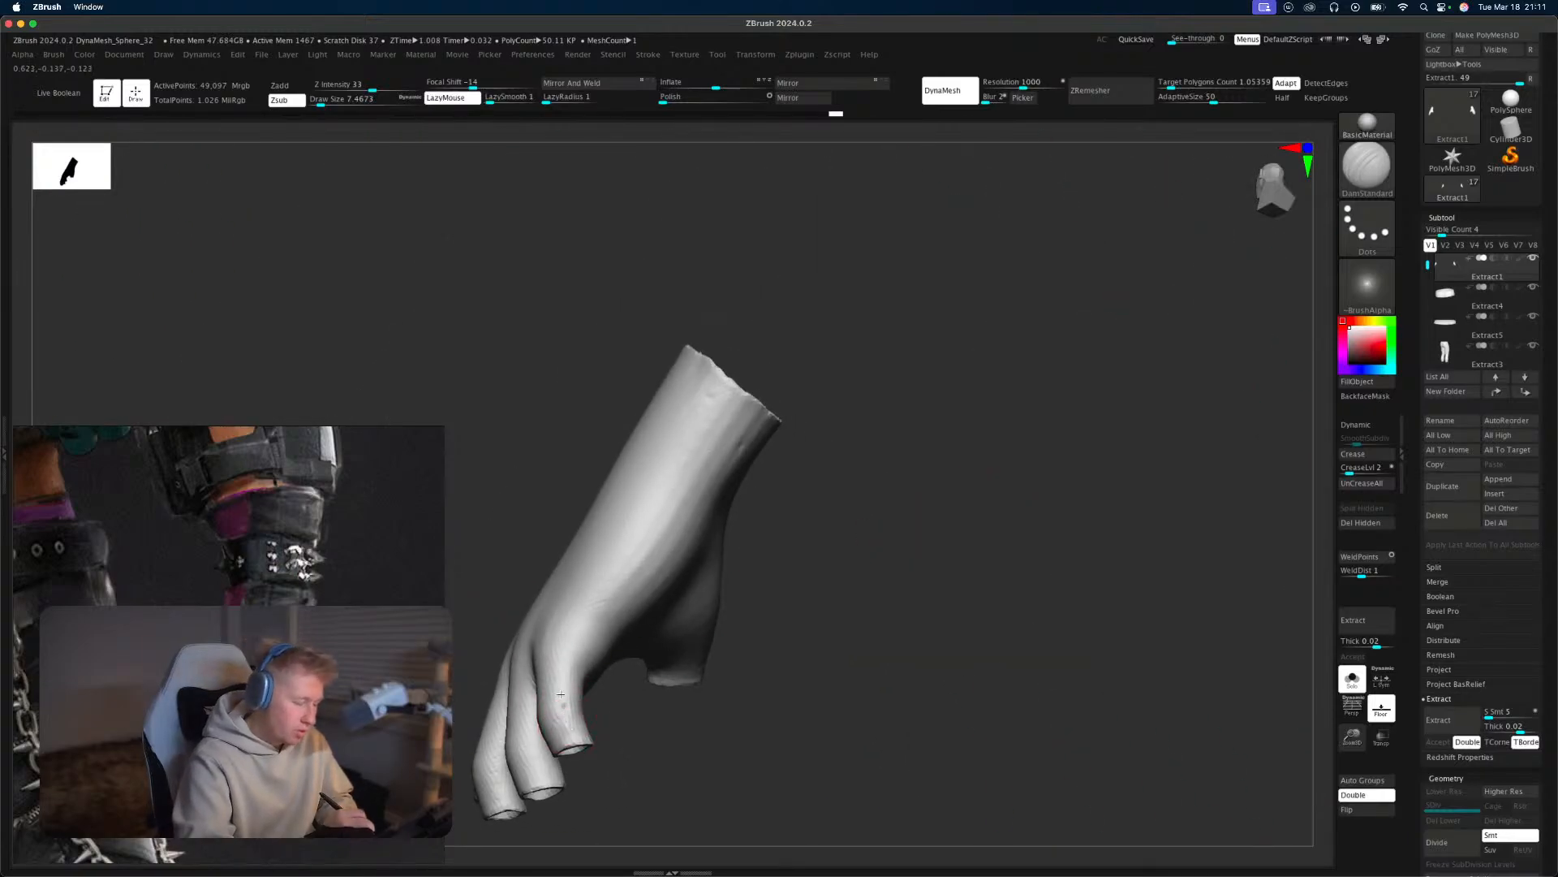
# Carve a seam along the little-finger side of the glove between the finger opening and the cuff.
pyautogui.moveTo(561, 694); pyautogui.dragTo(704, 371)
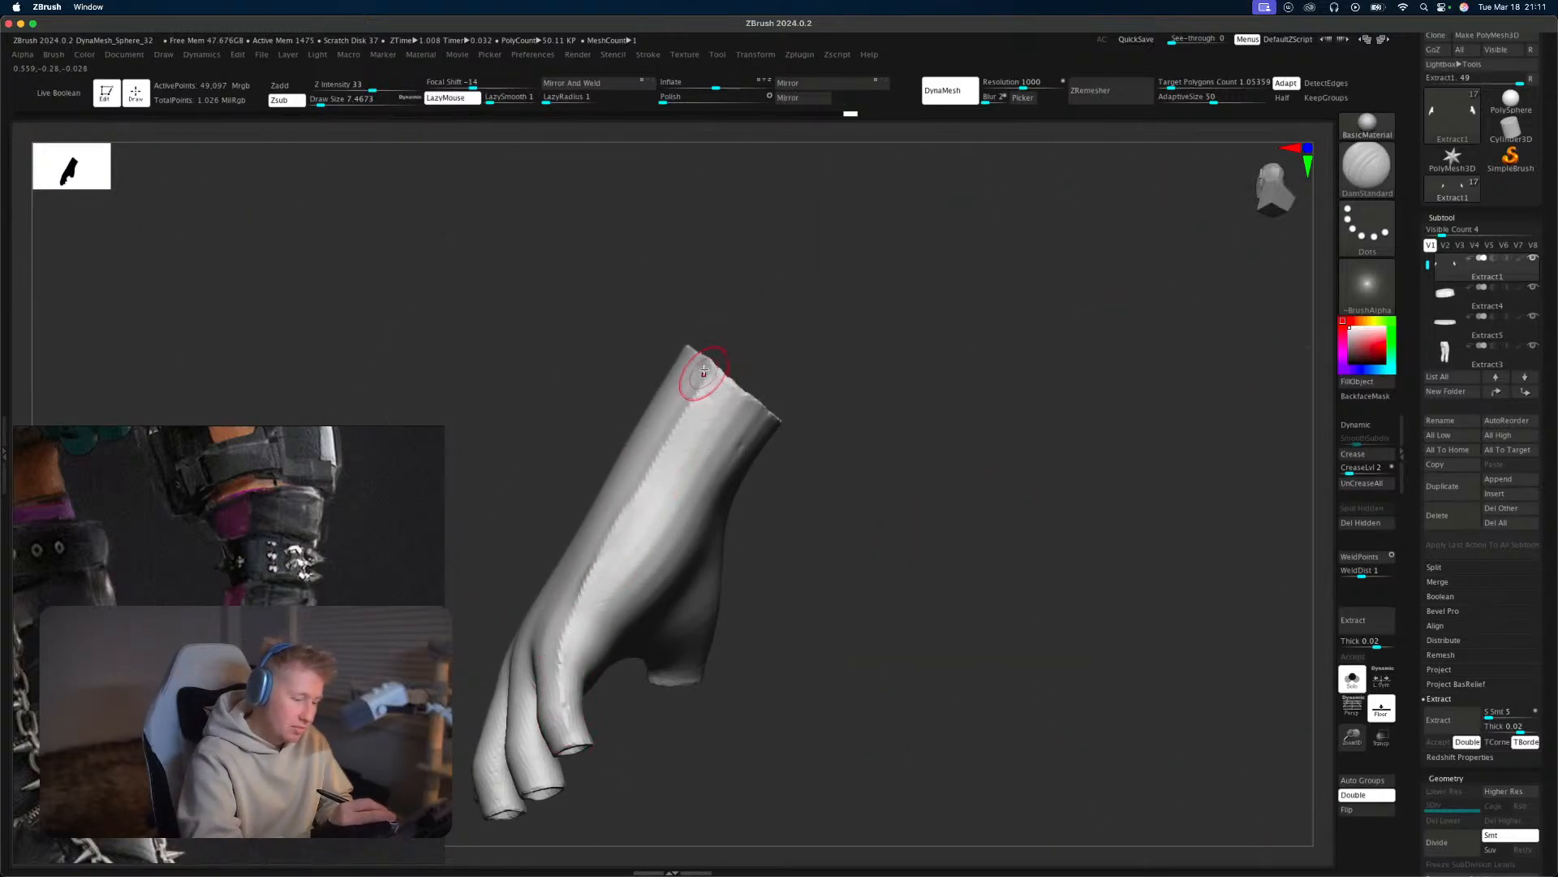
pyautogui.moveTo(758, 566); pyautogui.dragTo(939, 476)
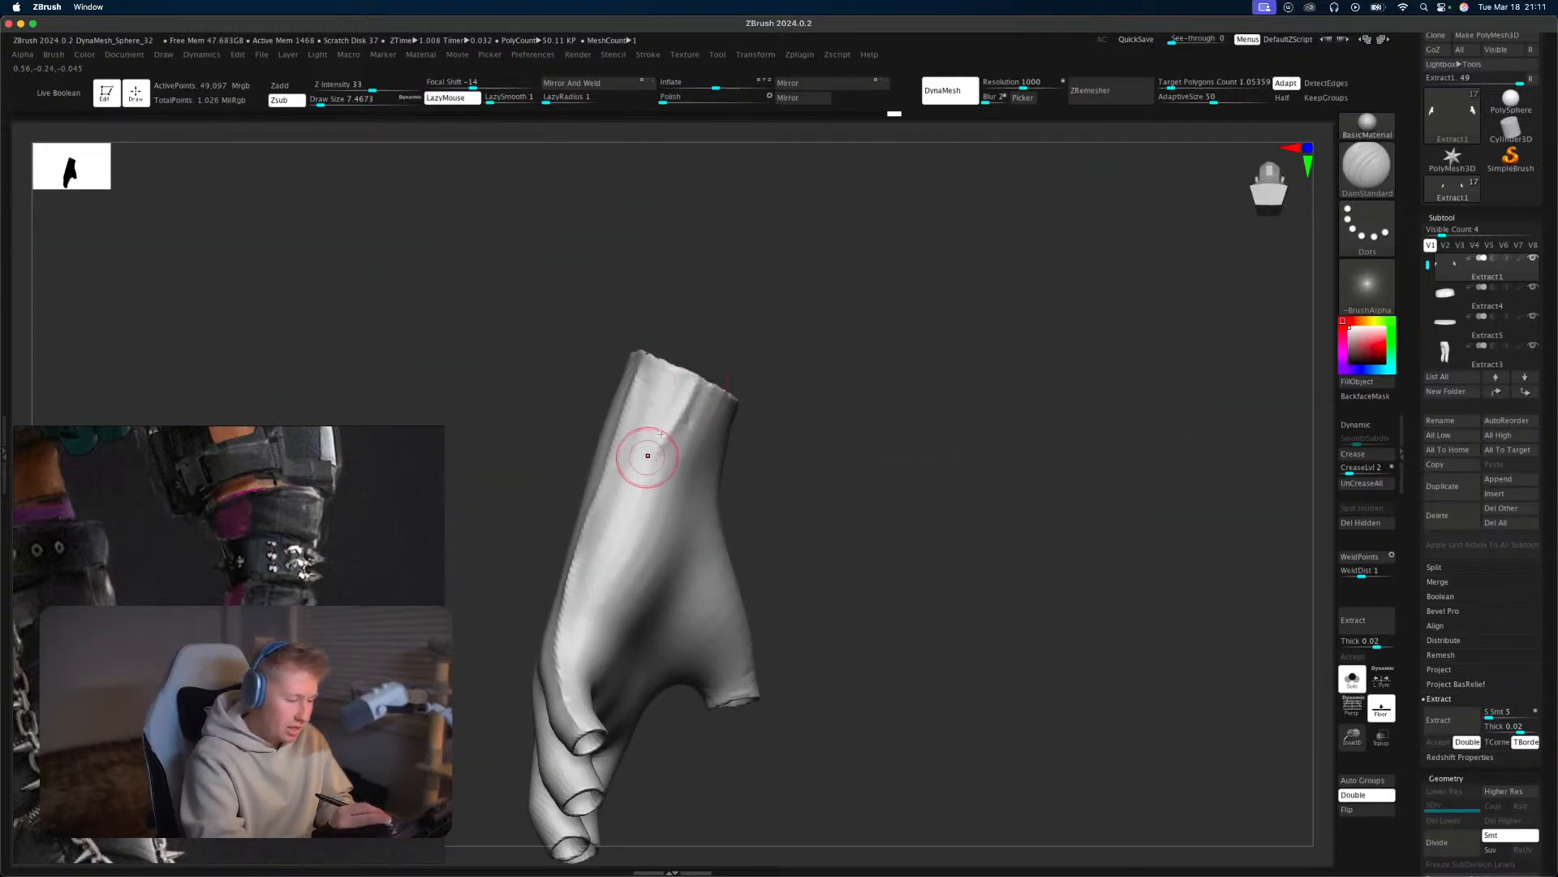
pyautogui.moveTo(595, 619)
pyautogui.mouseDown()
pyautogui.moveTo(600, 594)
pyautogui.moveTo(567, 659)
pyautogui.moveTo(561, 733)
pyautogui.mouseUp()
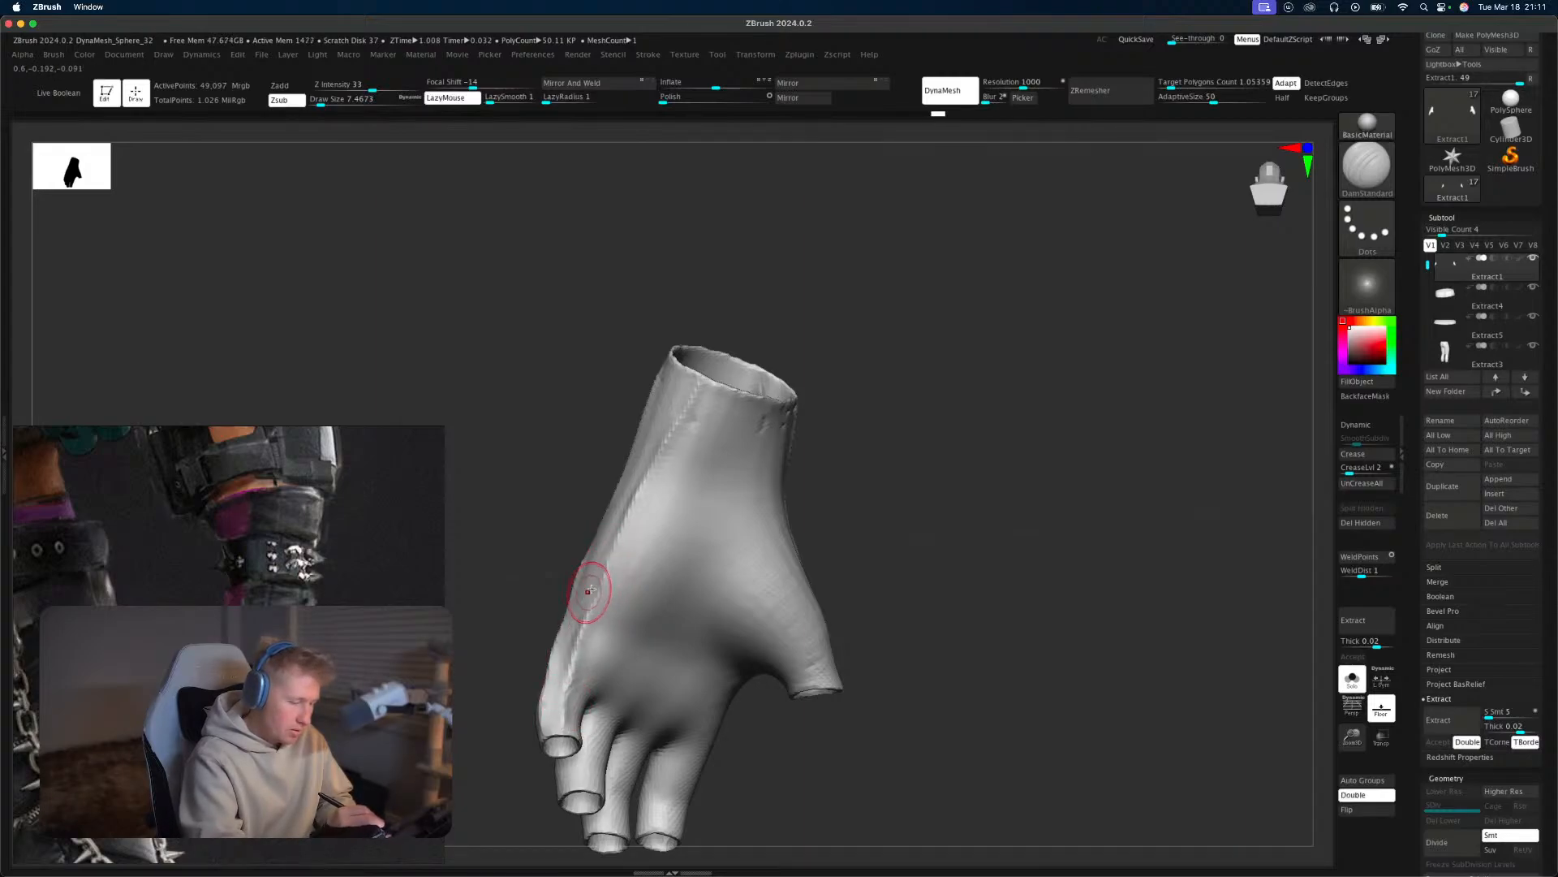
pyautogui.moveTo(821, 353); pyautogui.dragTo(912, 431)
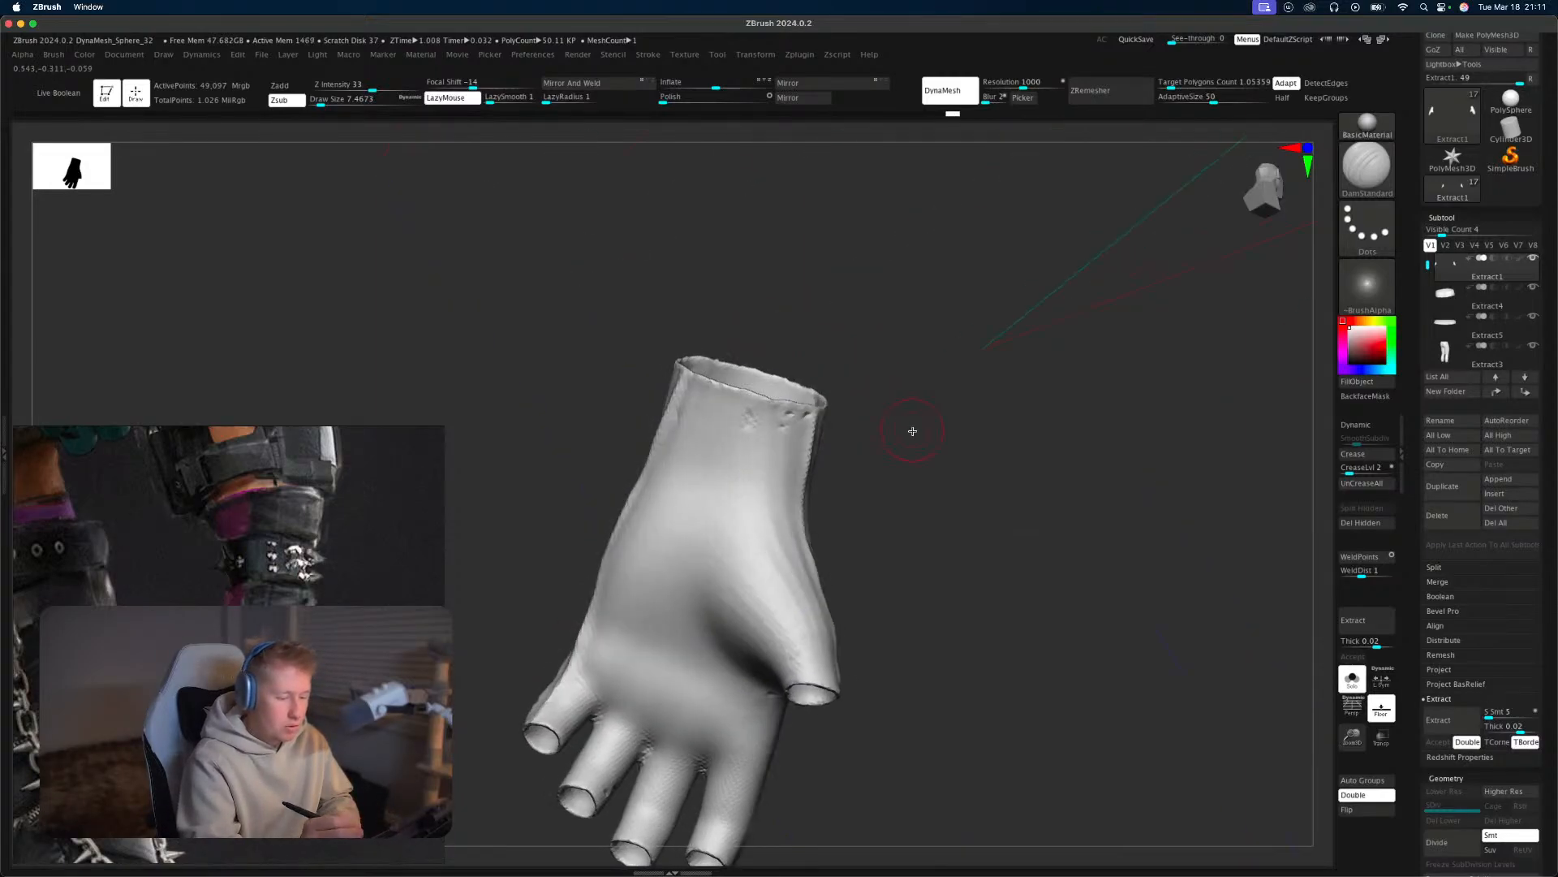
pyautogui.moveTo(917, 609)
pyautogui.mouseDown()
pyautogui.moveTo(991, 592)
pyautogui.moveTo(887, 598)
pyautogui.moveTo(1075, 581)
pyautogui.mouseUp()
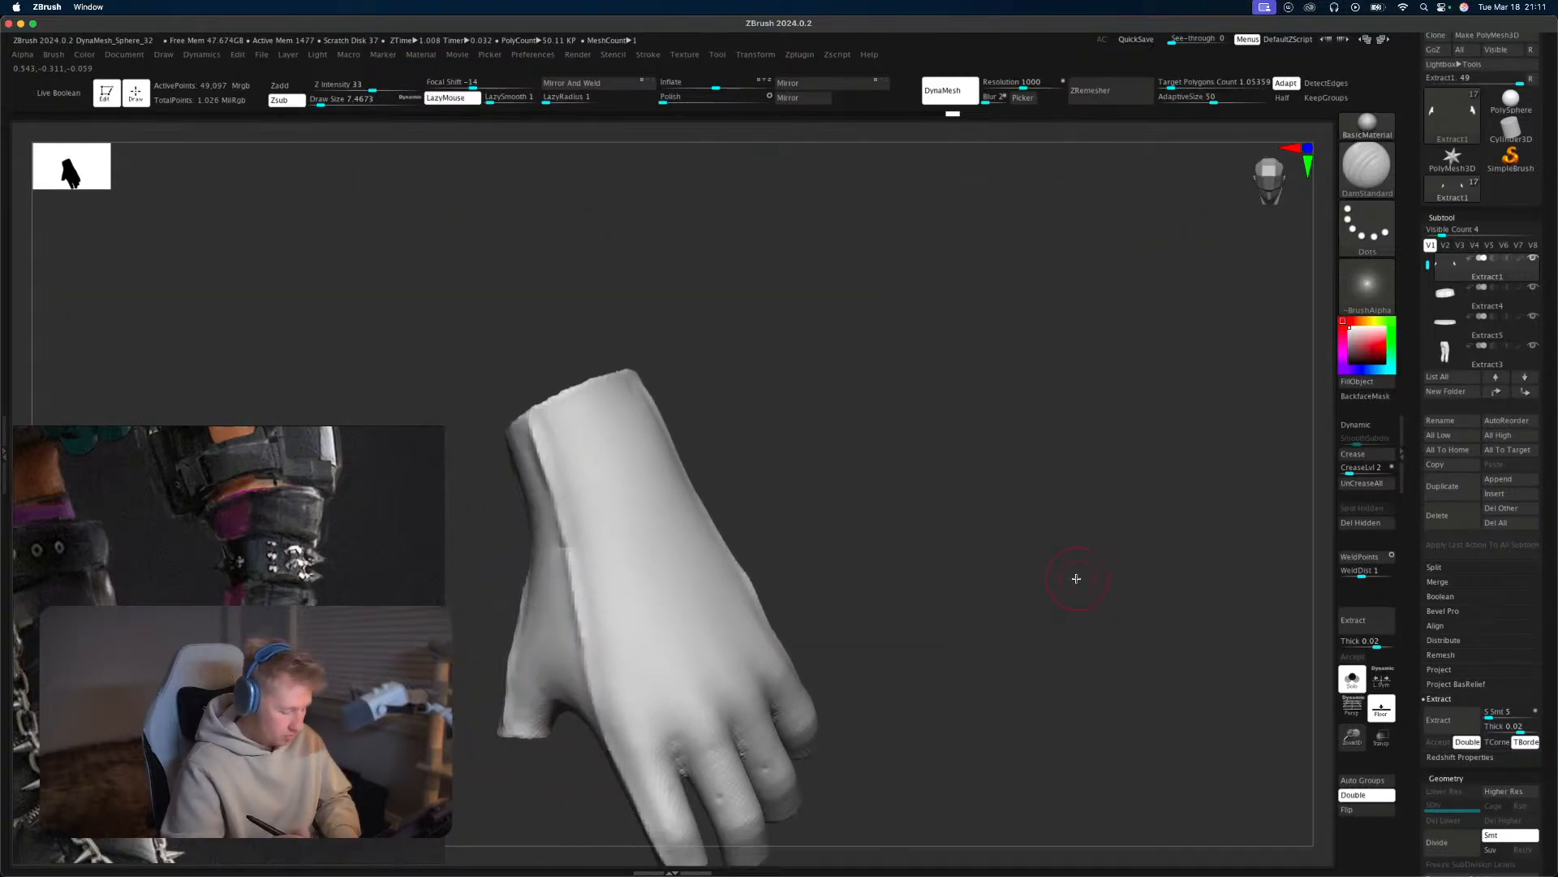
# Build up a raised oval pad on the back of the glove with ClayBuildup at draw size about 7.5.
pyautogui.press('b')
pyautogui.press('m')
pyautogui.press('v')
pyautogui.moveTo(973, 557); pyautogui.dragTo(744, 487)
pyautogui.press('b')
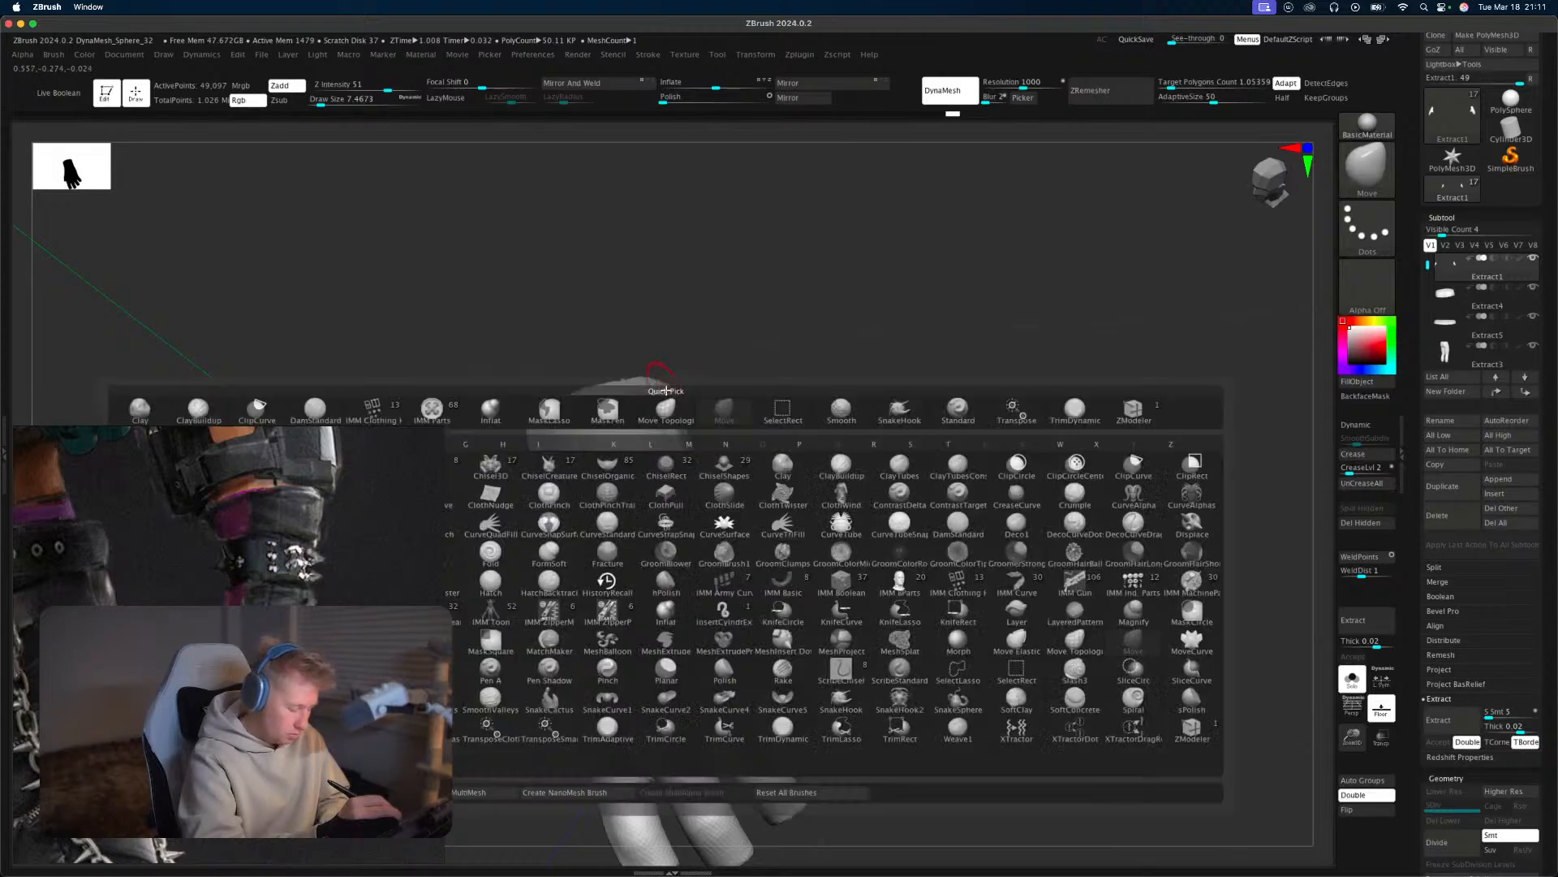
pyautogui.press('c')
pyautogui.press('b')
pyautogui.press('b')
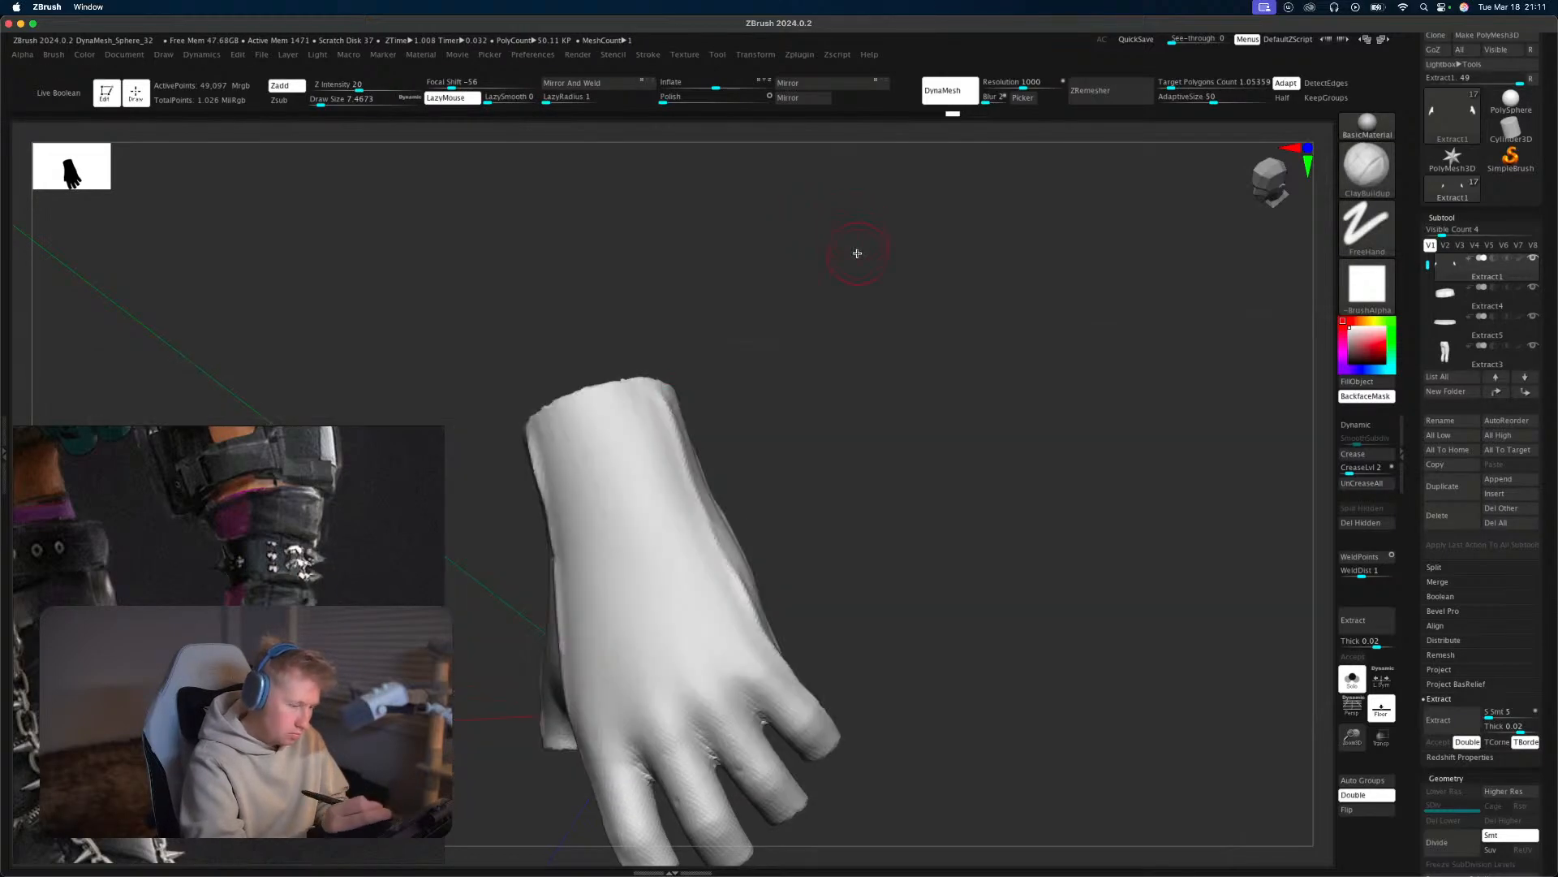
pyautogui.moveTo(885, 503)
pyautogui.keyDown('alt'); pyautogui.mouseDown()
pyautogui.moveTo(925, 607)
pyautogui.moveTo(1005, 614)
pyautogui.moveTo(974, 581)
pyautogui.mouseUp(); pyautogui.keyUp('alt')
pyautogui.press('b')
pyautogui.press('c')
pyautogui.press('b')
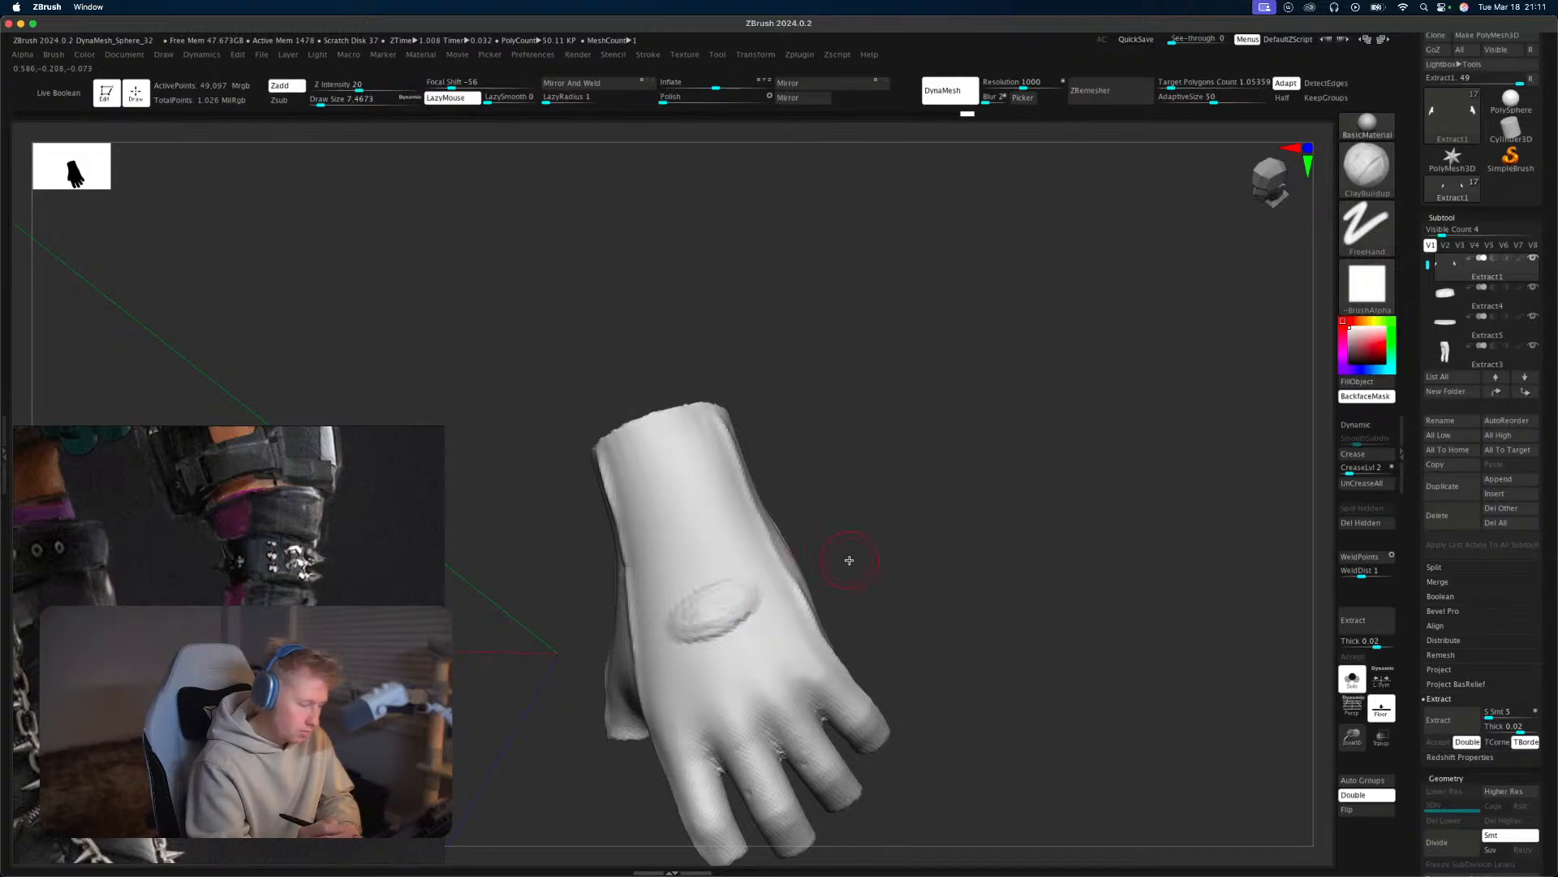
pyautogui.moveTo(849, 560); pyautogui.dragTo(737, 593)
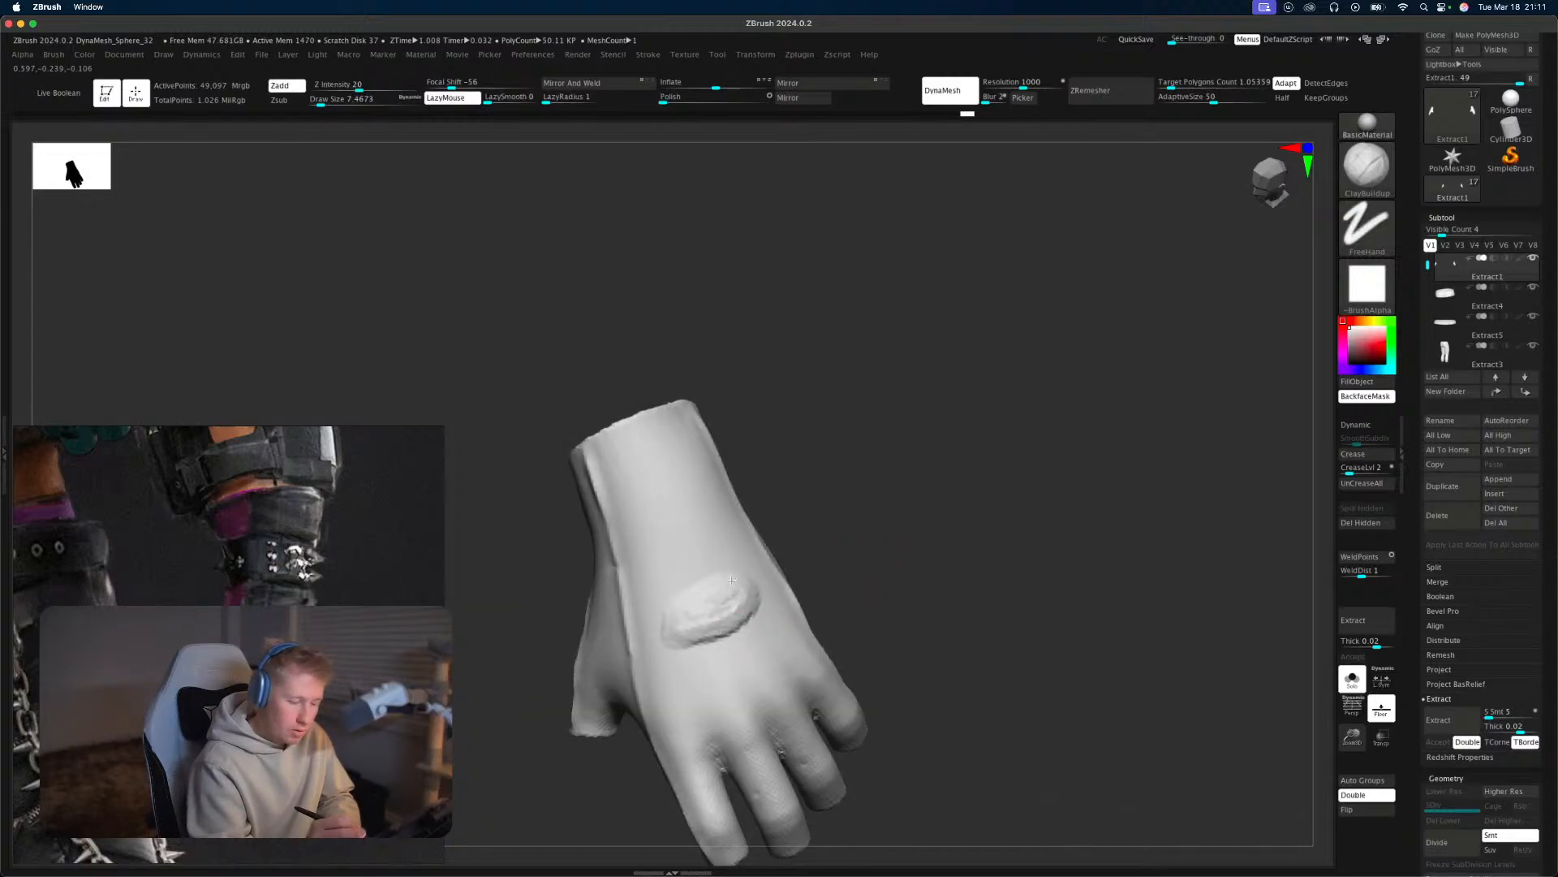
# Carve a crease around the edge of the oval pad with DamStandard at draw size about 5.
pyautogui.press('b')
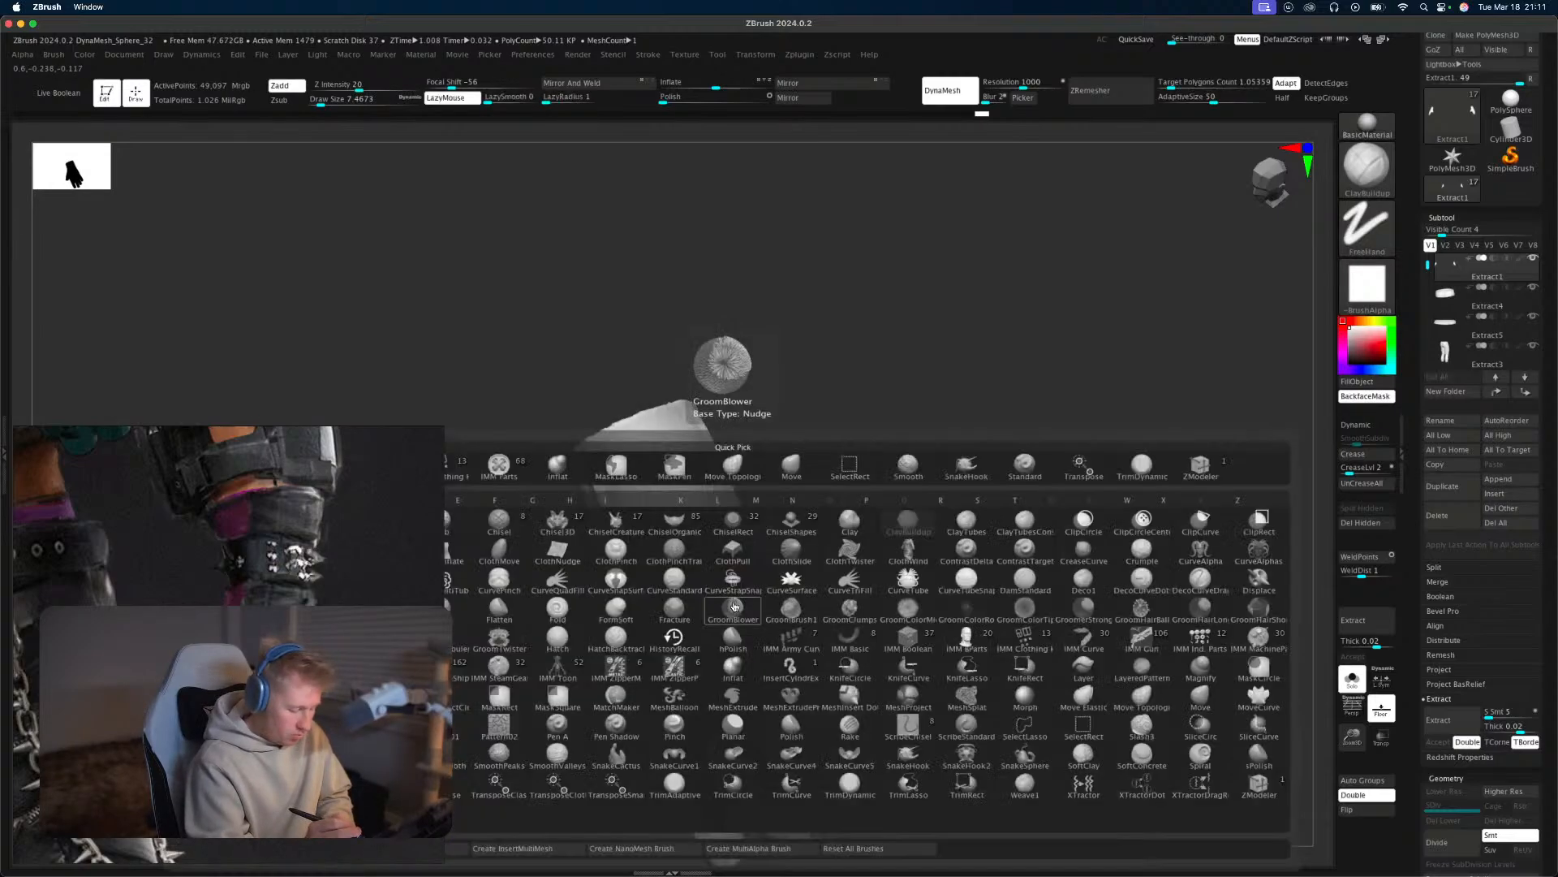
pyautogui.press('d')
pyautogui.press('s')
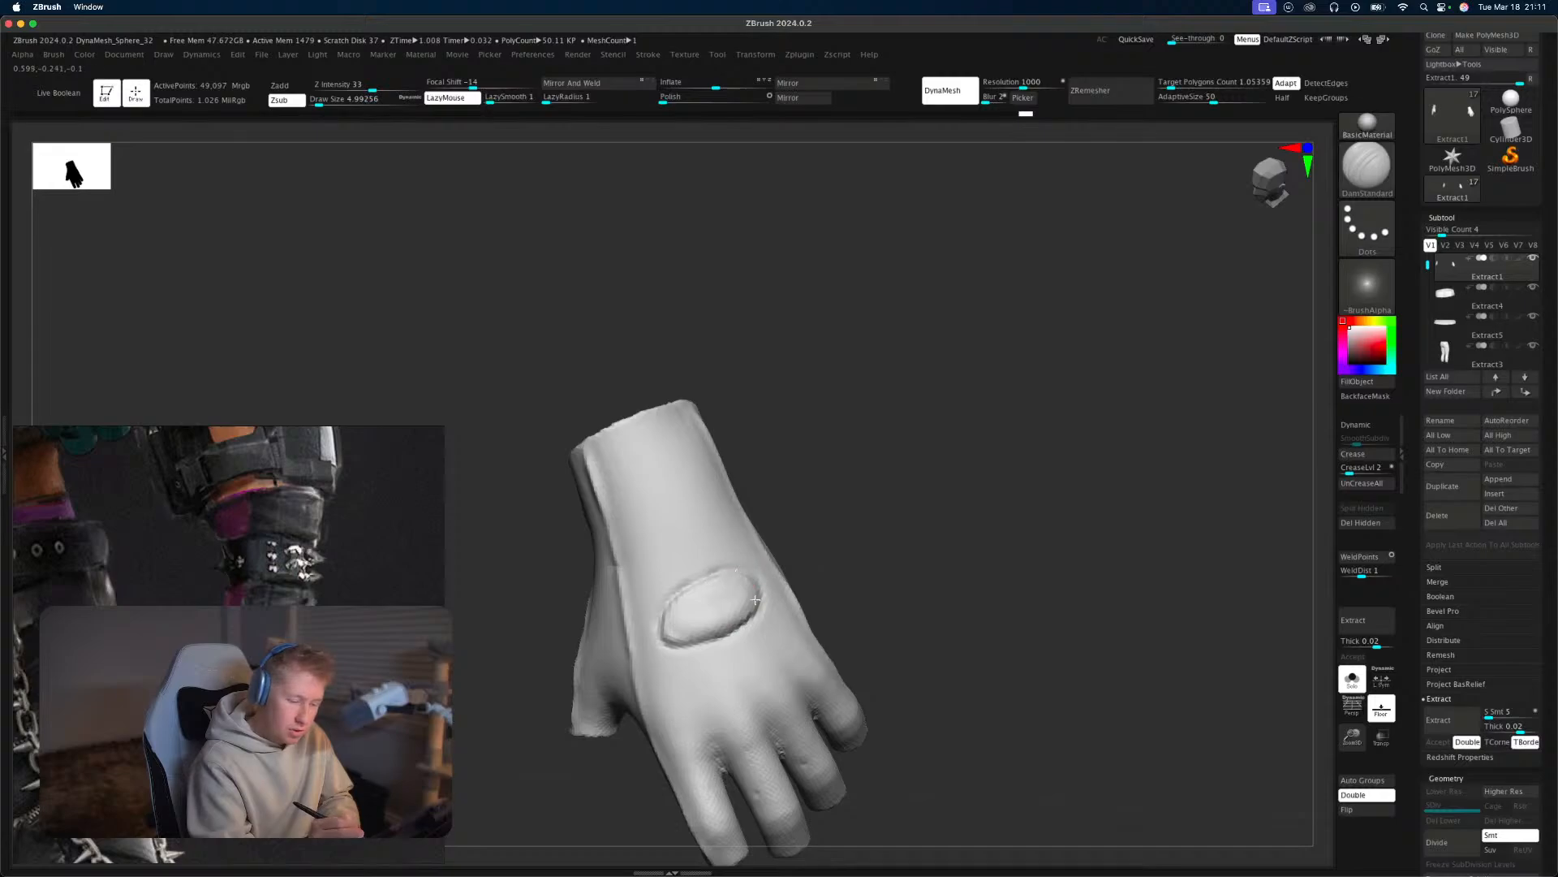
pyautogui.moveTo(743, 615); pyautogui.dragTo(698, 631)
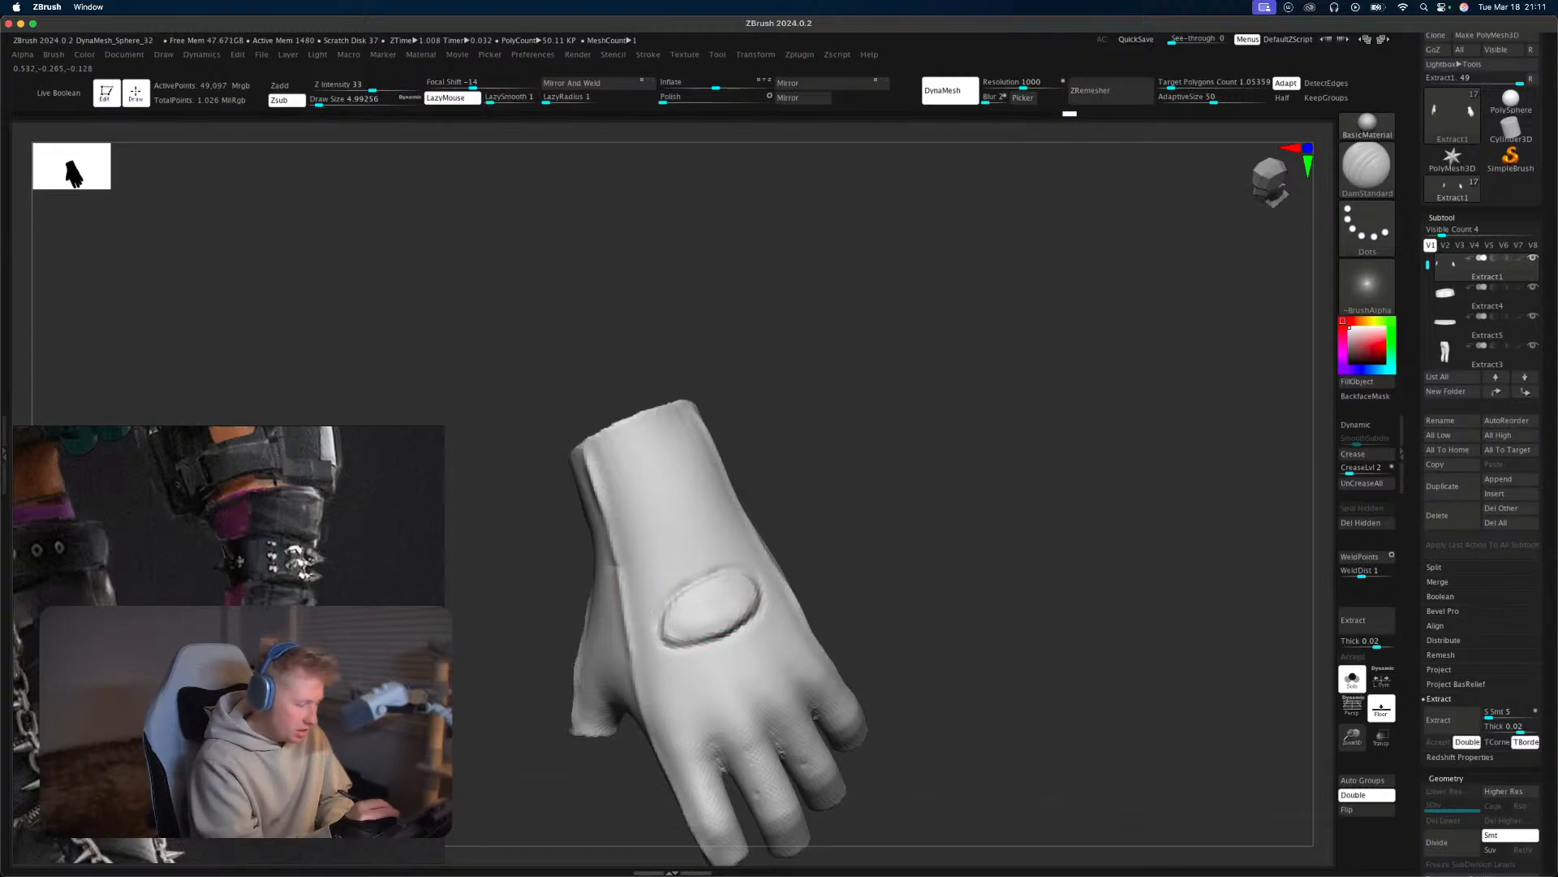
# Flatten the surface of the oval pad with TrimDynamic at draw size about 10.5.
pyautogui.press('b')
pyautogui.press('t')
pyautogui.press('d')
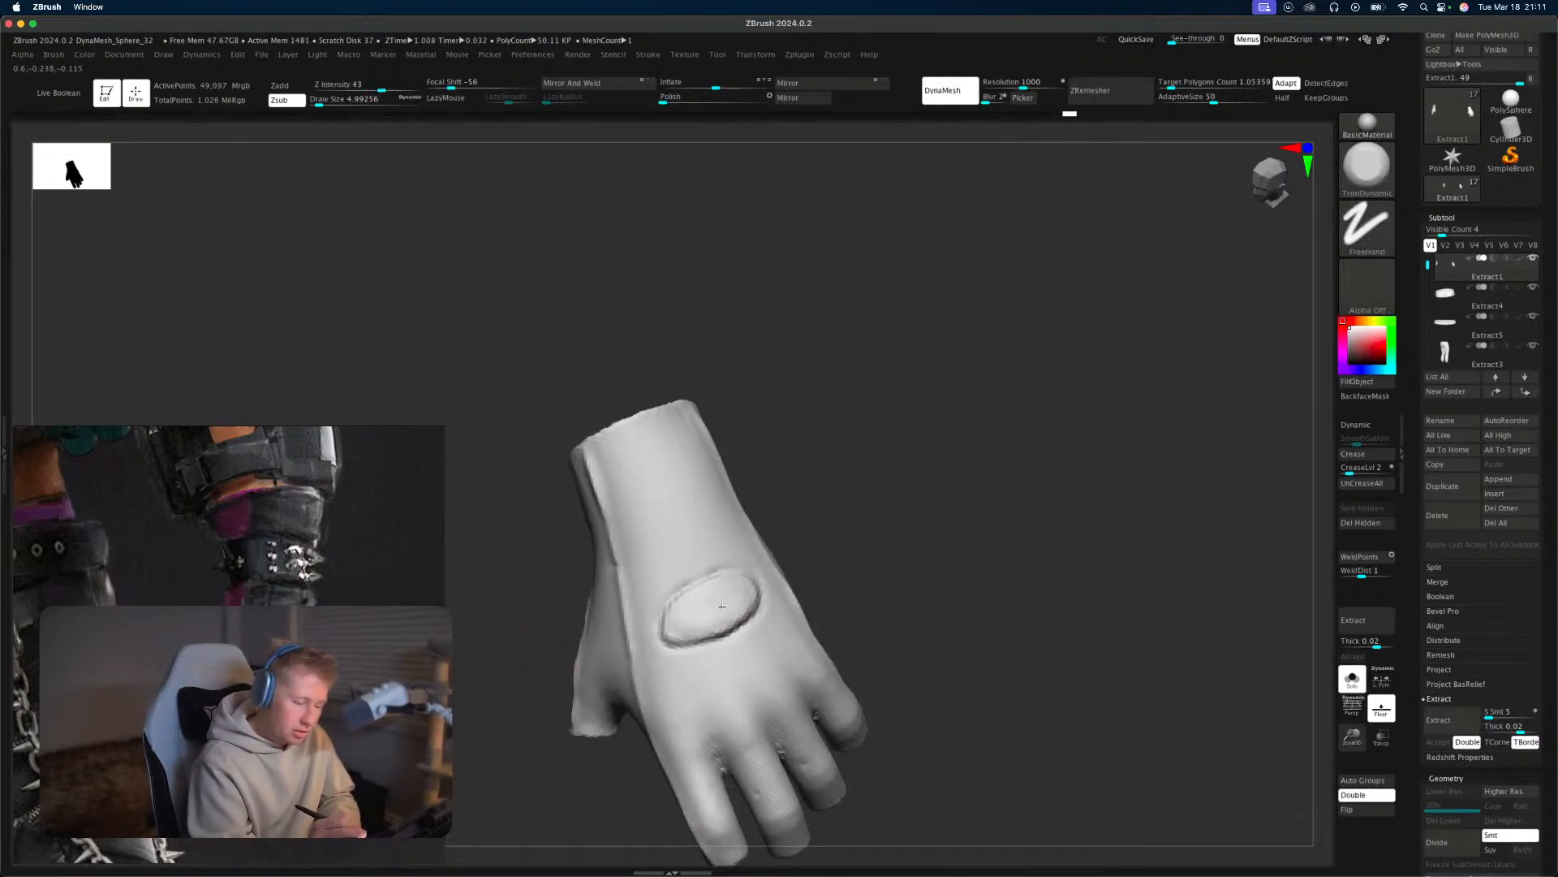
pyautogui.press('s')
pyautogui.moveTo(733, 603); pyautogui.dragTo(737, 602)
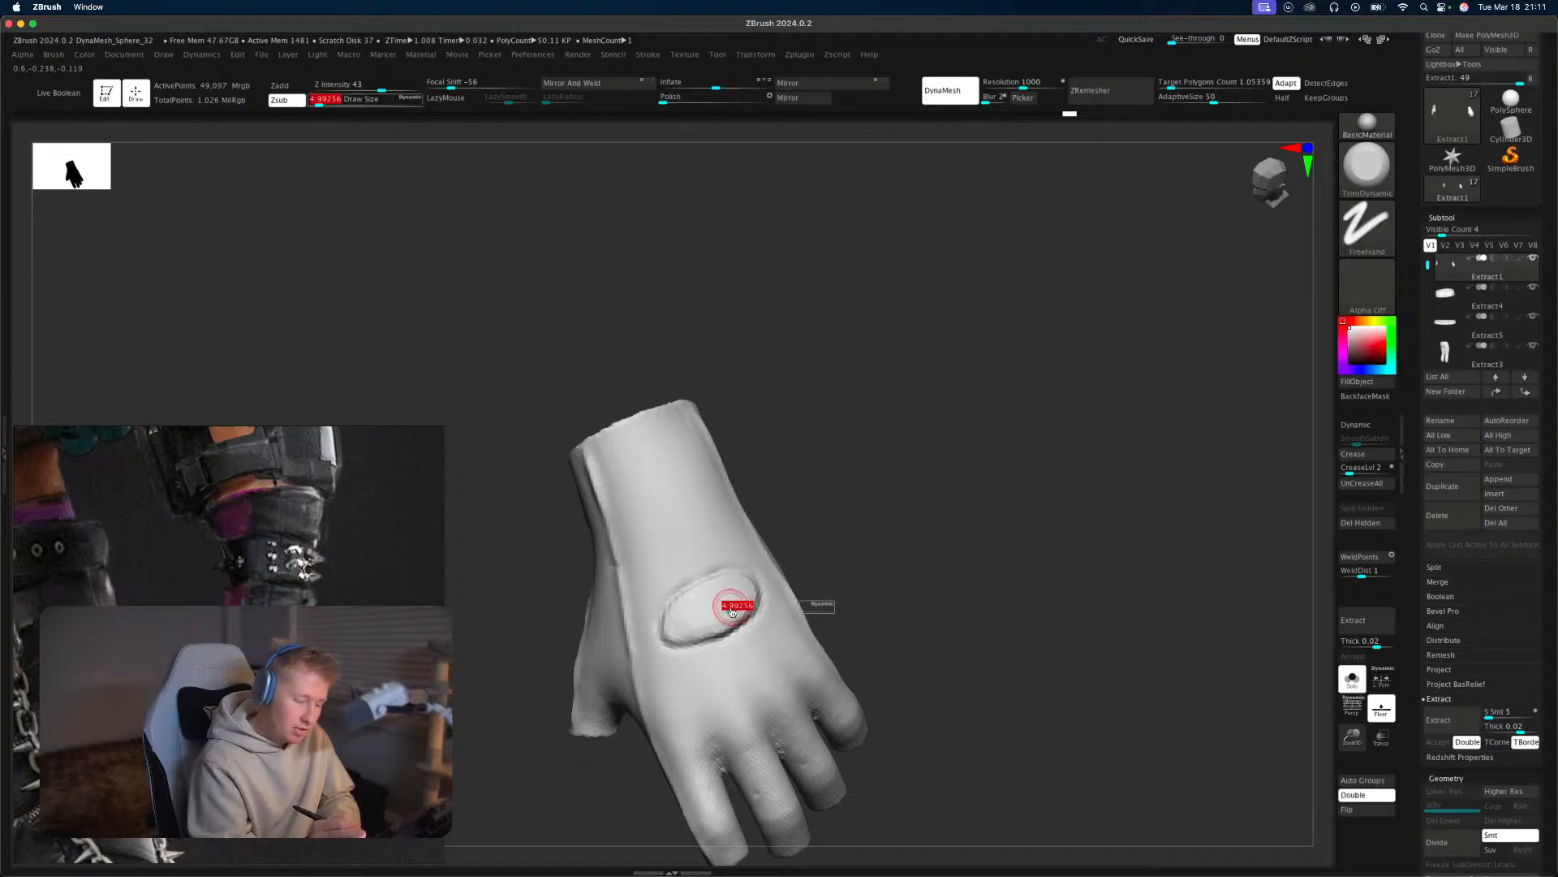
pyautogui.keyDown('alt'); pyautogui.moveTo(905, 599); pyautogui.dragTo(981, 564); pyautogui.keyUp('alt')
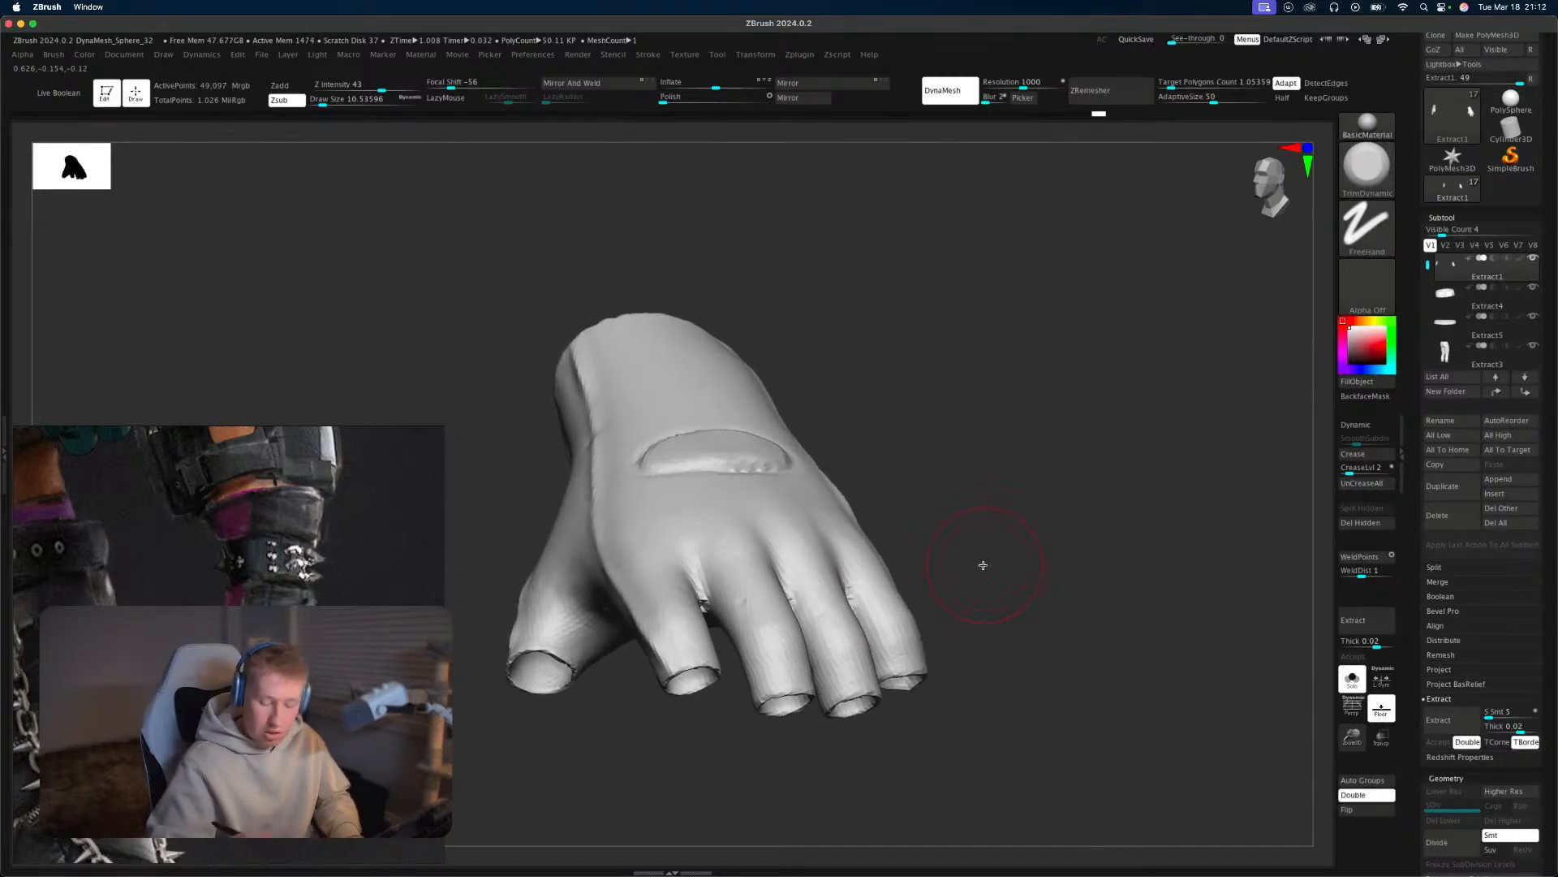
# Examine the glove and wrist details on the character images in the reference board.
pyautogui.keyDown('ctrl'); pyautogui.scroll(-10, 235, 674); pyautogui.keyUp('ctrl')
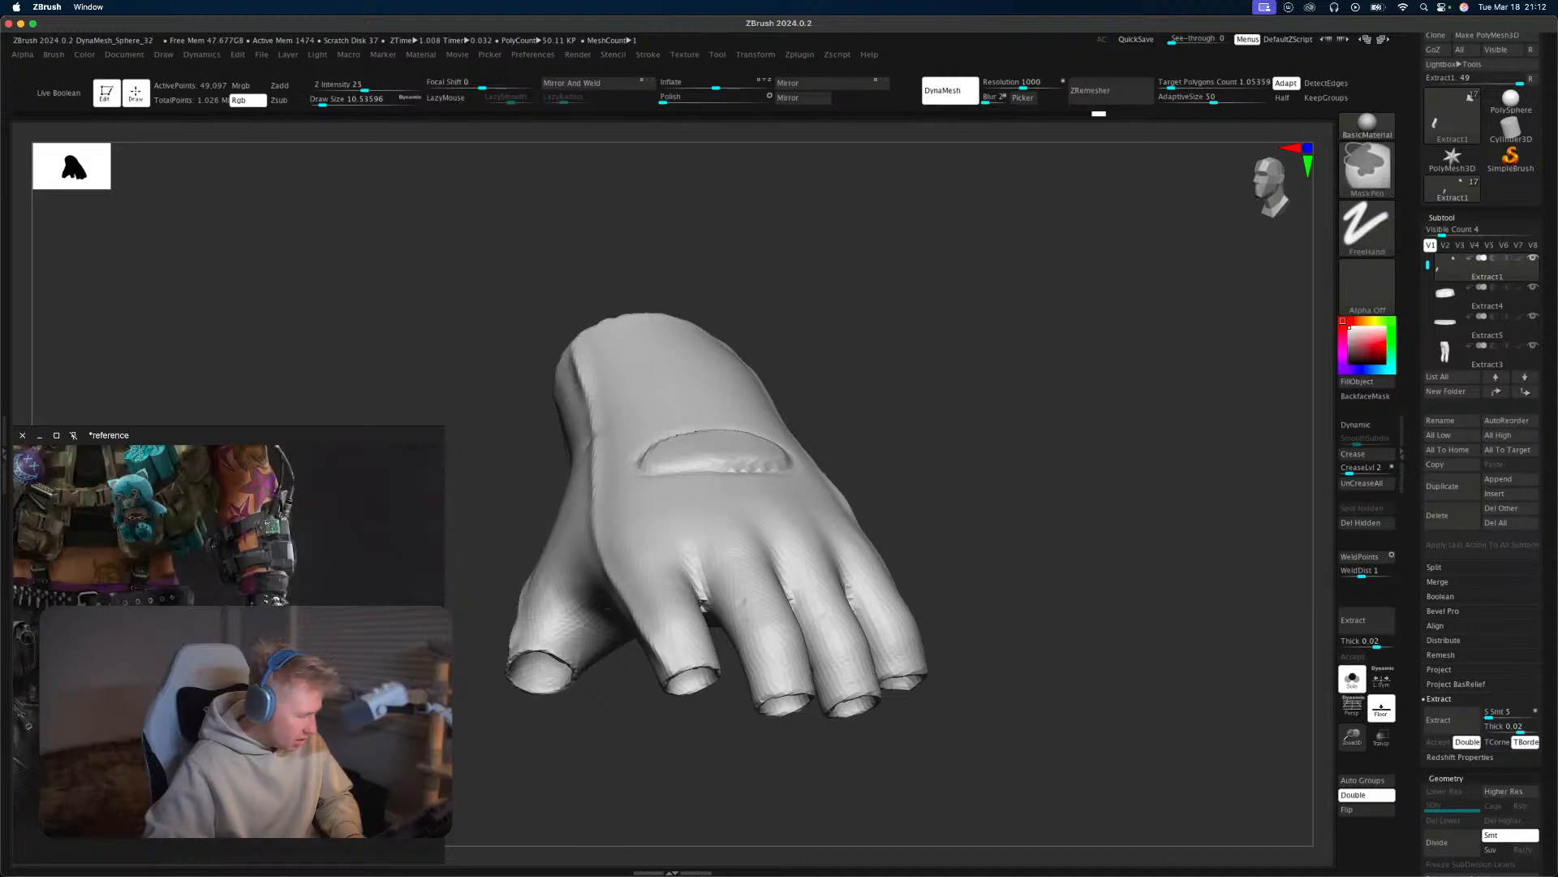
pyautogui.keyDown('ctrl'); pyautogui.scroll(-5, 347, 653); pyautogui.keyUp('ctrl')
pyautogui.moveTo(422, 680); pyautogui.dragTo(311, 679, button='middle')
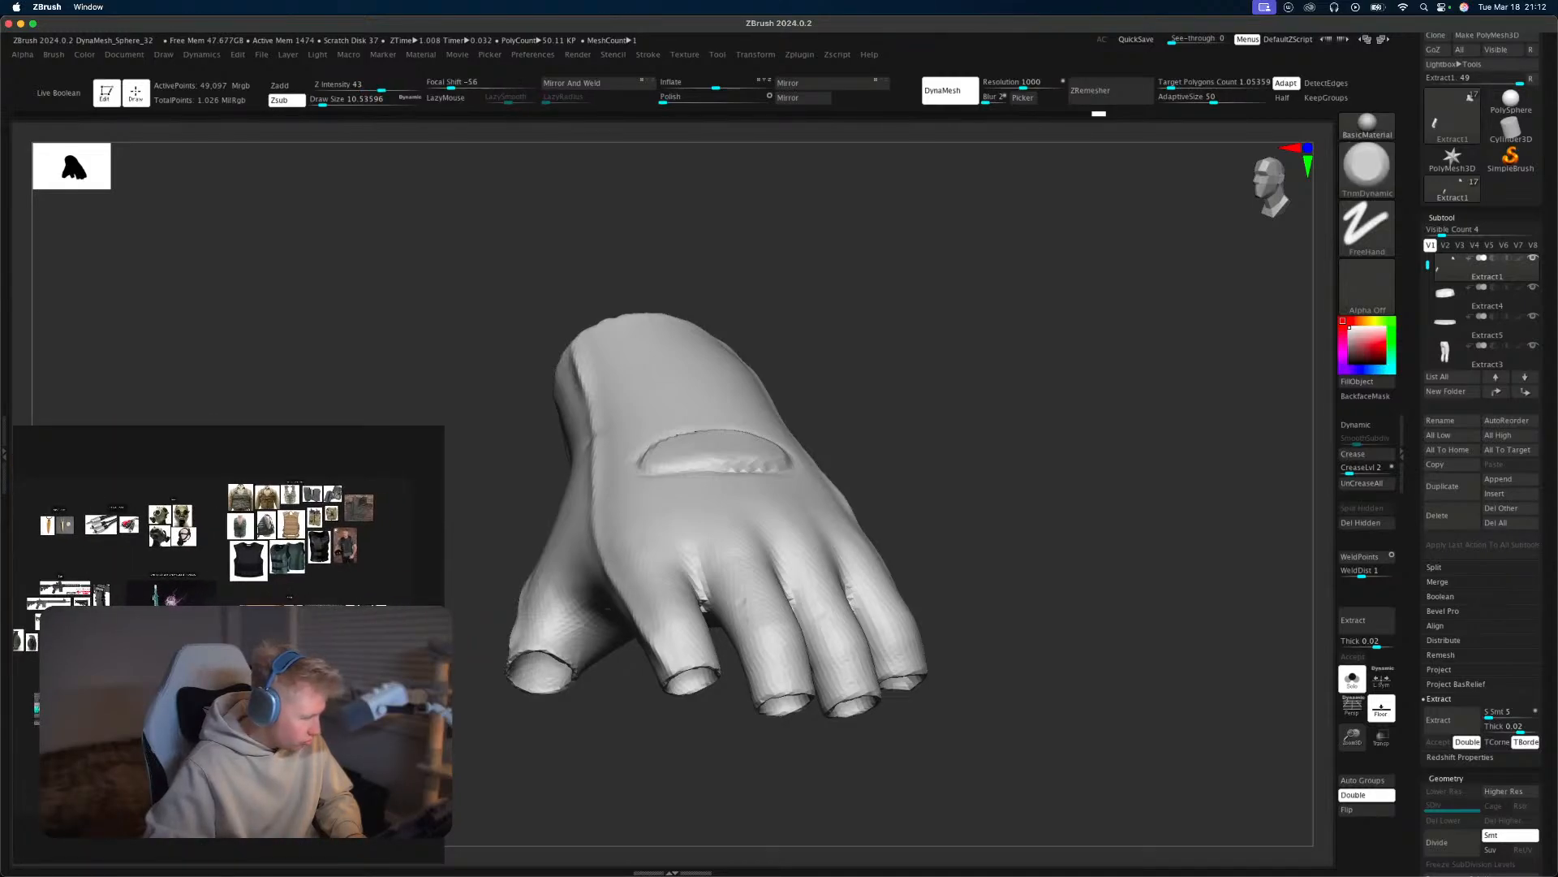
pyautogui.moveTo(312, 679)
pyautogui.mouseDown(button='middle')
pyautogui.moveTo(360, 676)
pyautogui.moveTo(260, 650)
pyautogui.mouseUp(button='middle')
pyautogui.keyDown('ctrl'); pyautogui.scroll(5, 260, 649); pyautogui.keyUp('ctrl')
pyautogui.keyDown('ctrl'); pyautogui.scroll(-1, 260, 650); pyautogui.keyUp('ctrl')
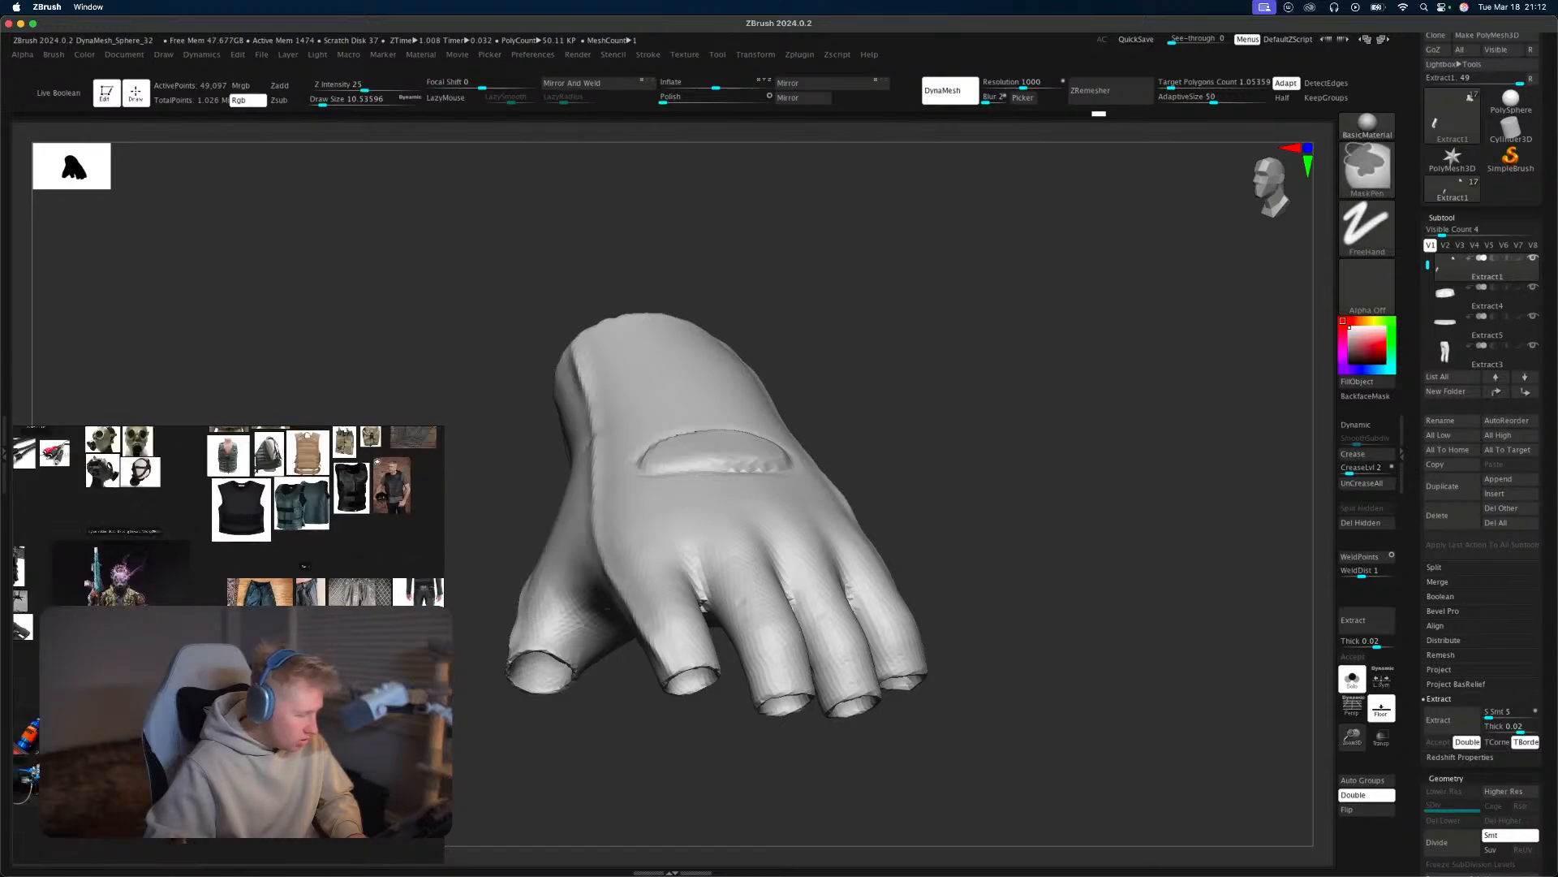
pyautogui.keyDown('ctrl'); pyautogui.scroll(2, 260, 650); pyautogui.keyUp('ctrl')
pyautogui.moveTo(392, 578)
pyautogui.mouseDown(button='middle')
pyautogui.moveTo(289, 716)
pyautogui.moveTo(563, 677)
pyautogui.mouseUp(button='middle')
pyautogui.keyDown('ctrl'); pyautogui.scroll(10, 288, 688); pyautogui.keyUp('ctrl')
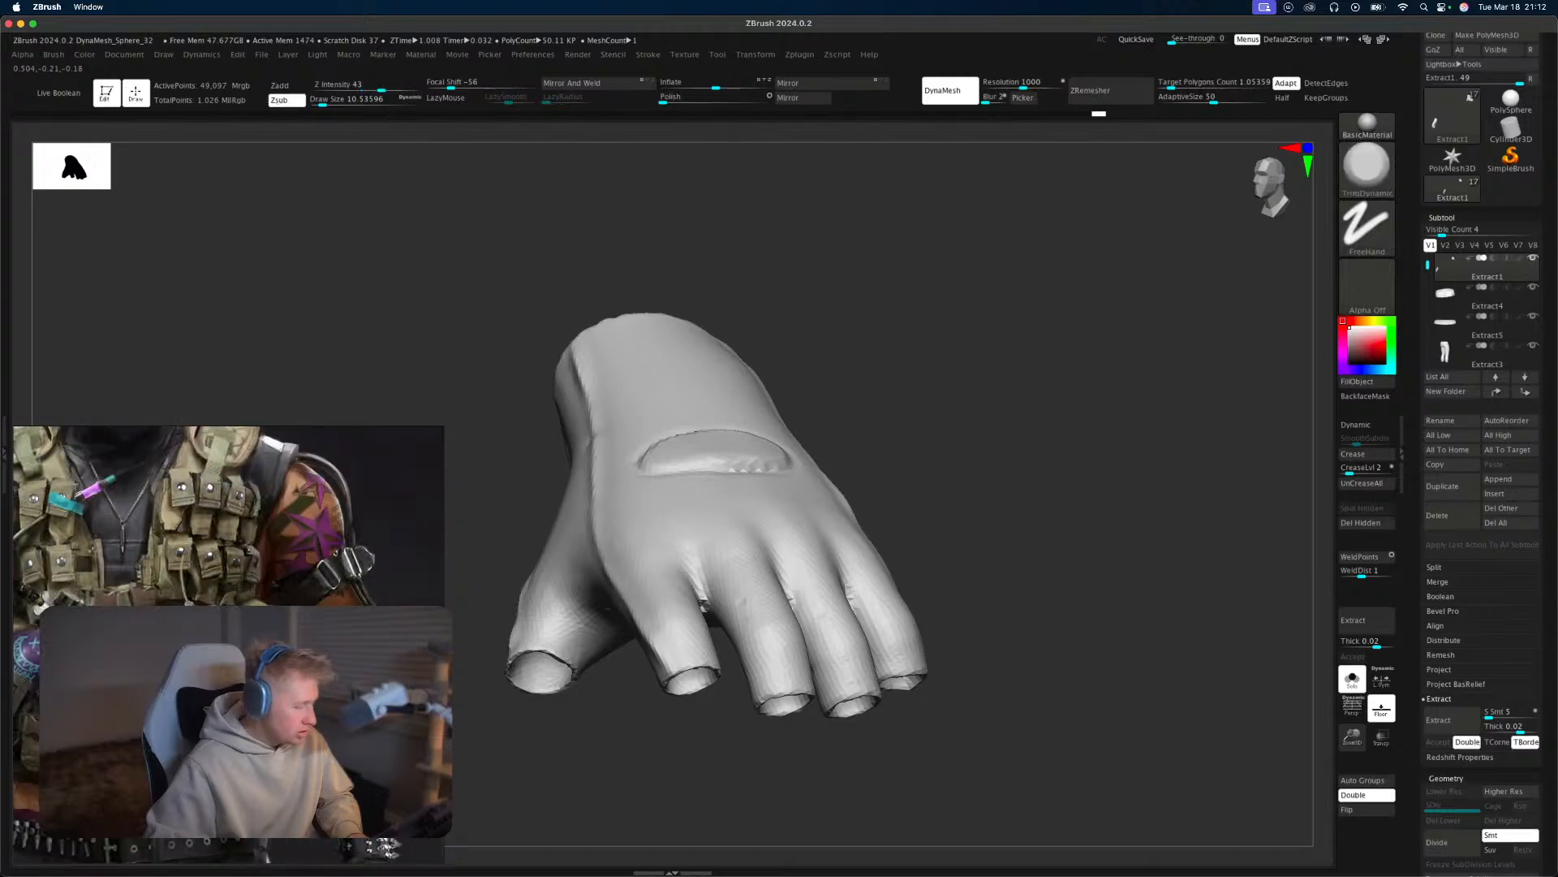
pyautogui.moveTo(289, 688); pyautogui.dragTo(225, 466, button='middle')
pyautogui.keyDown('ctrl'); pyautogui.scroll(4, 231, 512); pyautogui.keyUp('ctrl')
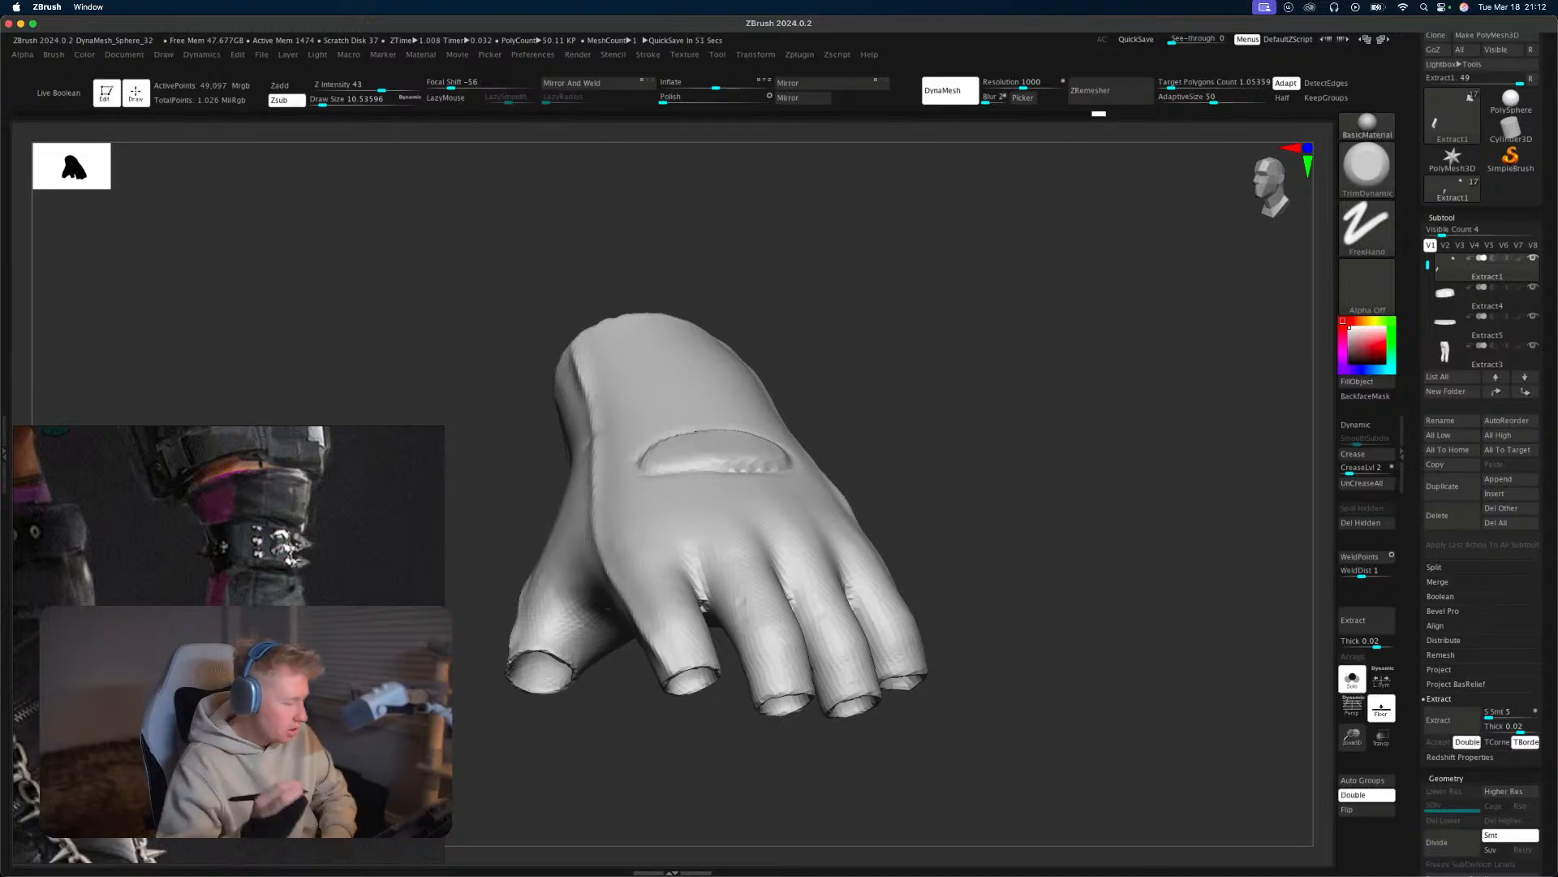
# Carve seams along the inner sides of the middle and ring fingers with DamStandard at draw size about 3.7.
pyautogui.moveTo(1063, 601)
pyautogui.mouseDown()
pyautogui.moveTo(1022, 661)
pyautogui.moveTo(619, 672)
pyautogui.moveTo(628, 662)
pyautogui.moveTo(627, 736)
pyautogui.mouseUp()
pyautogui.press('b')
pyautogui.press('d')
pyautogui.press('s')
pyautogui.press('s')
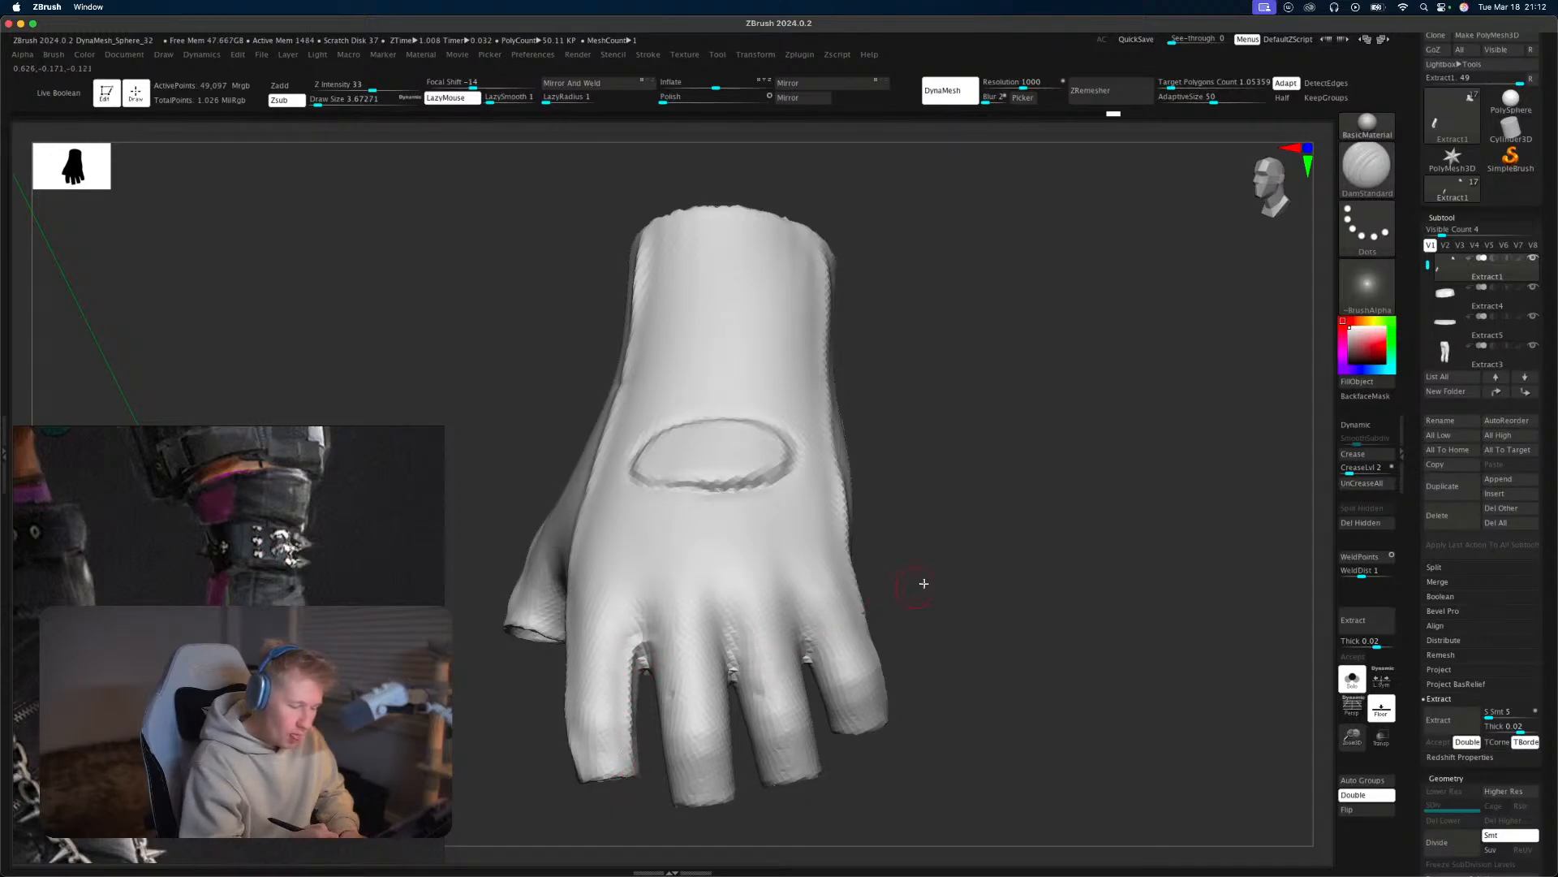
pyautogui.moveTo(923, 584); pyautogui.dragTo(970, 552)
pyautogui.moveTo(633, 658); pyautogui.dragTo(669, 734)
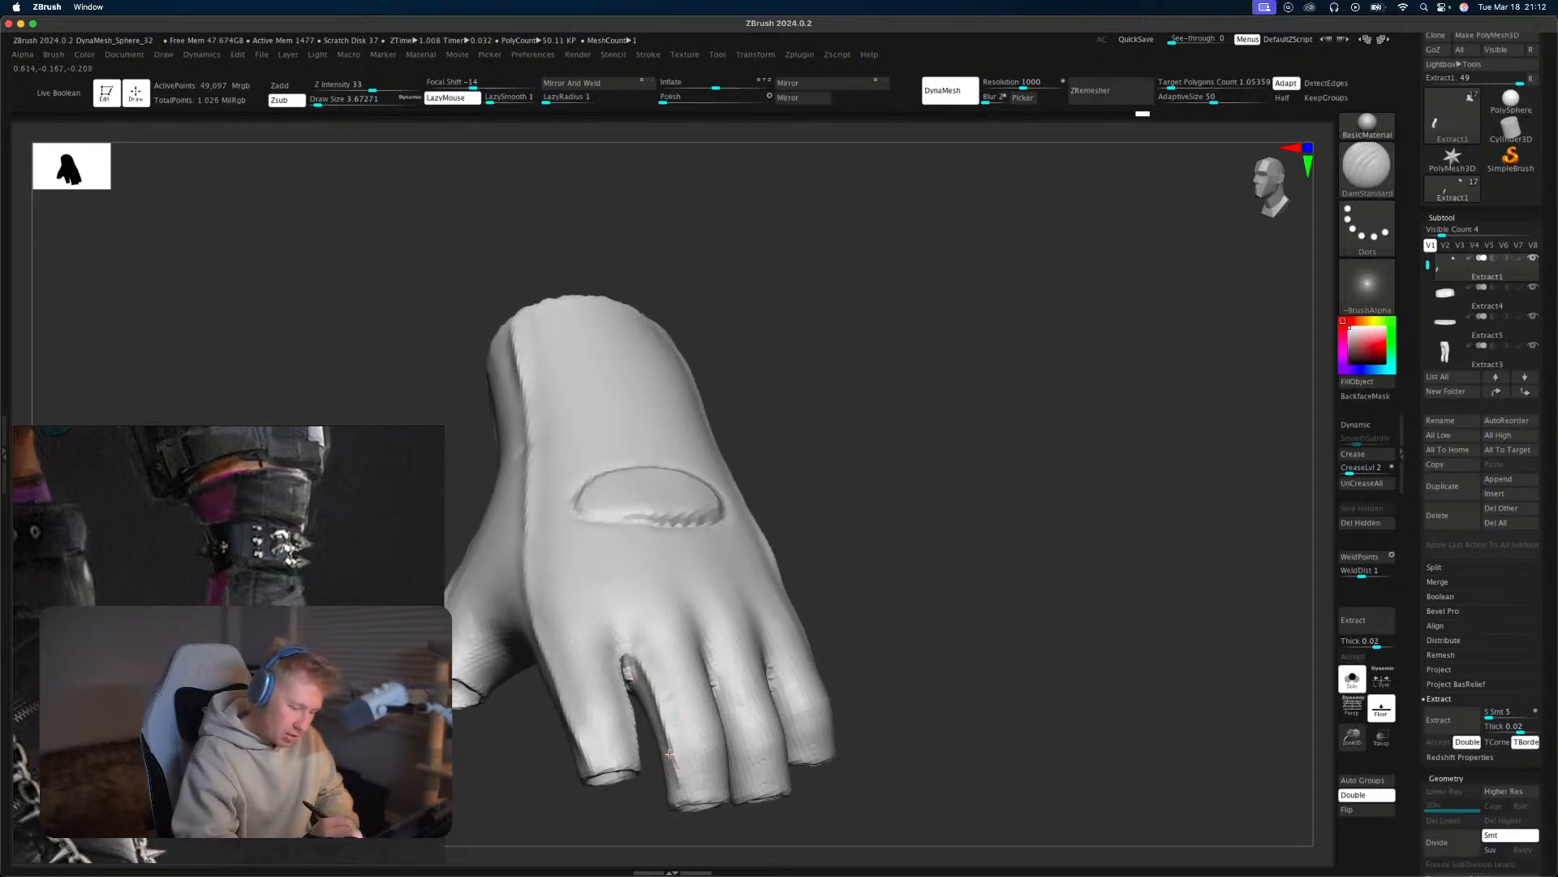
pyautogui.moveTo(891, 647)
pyautogui.mouseDown()
pyautogui.moveTo(825, 647)
pyautogui.moveTo(978, 605)
pyautogui.moveTo(933, 650)
pyautogui.mouseUp()
pyautogui.moveTo(772, 685); pyautogui.dragTo(791, 780)
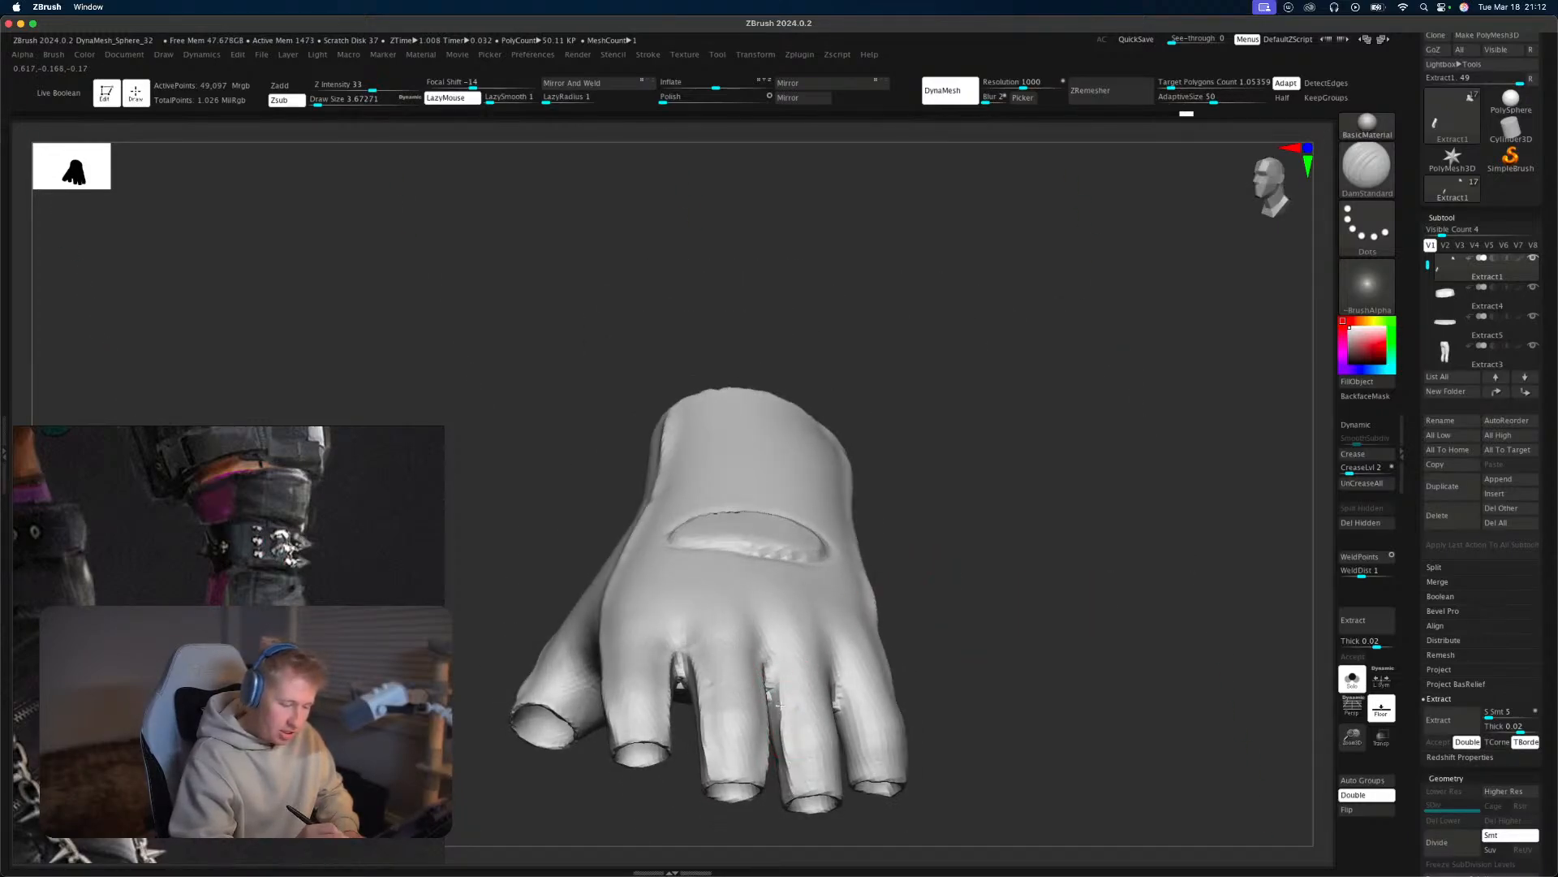
# Carve seams along the facing sides of the ring and little fingers with DamStandard.
pyautogui.moveTo(962, 659)
pyautogui.mouseDown()
pyautogui.moveTo(885, 664)
pyautogui.moveTo(823, 773)
pyautogui.mouseUp()
pyautogui.moveTo(829, 719); pyautogui.dragTo(833, 781)
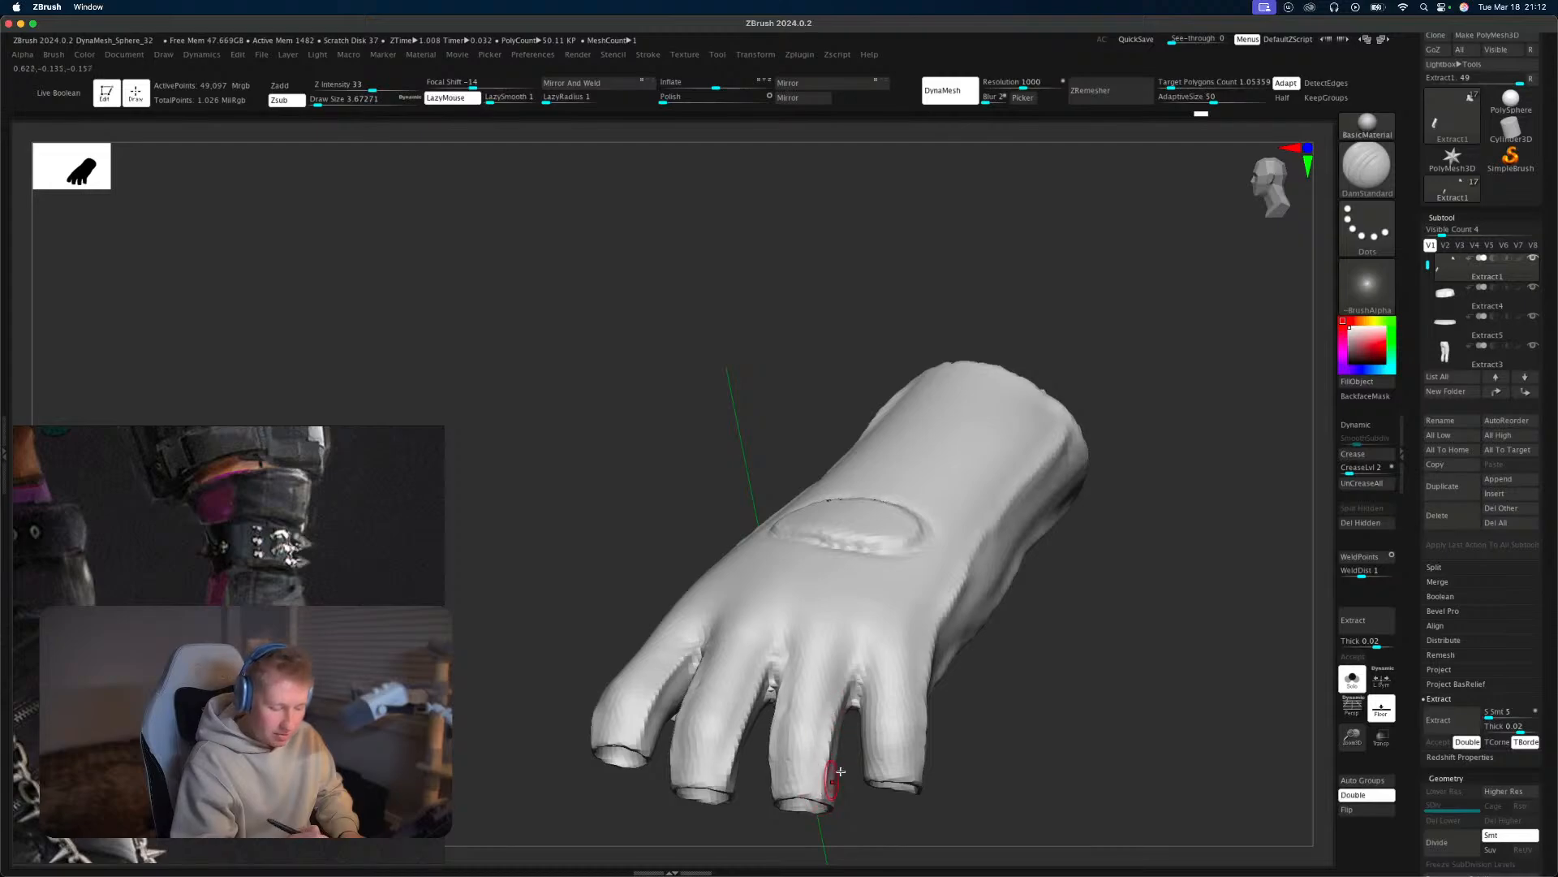
pyautogui.moveTo(937, 714); pyautogui.dragTo(1002, 689)
pyautogui.moveTo(846, 685)
pyautogui.mouseDown()
pyautogui.moveTo(867, 759)
pyautogui.moveTo(876, 726)
pyautogui.mouseUp()
# Continue the seams between the fingers from the palm side, from the finger bases to the openings, including the index finger.
pyautogui.moveTo(1008, 790); pyautogui.dragTo(898, 614)
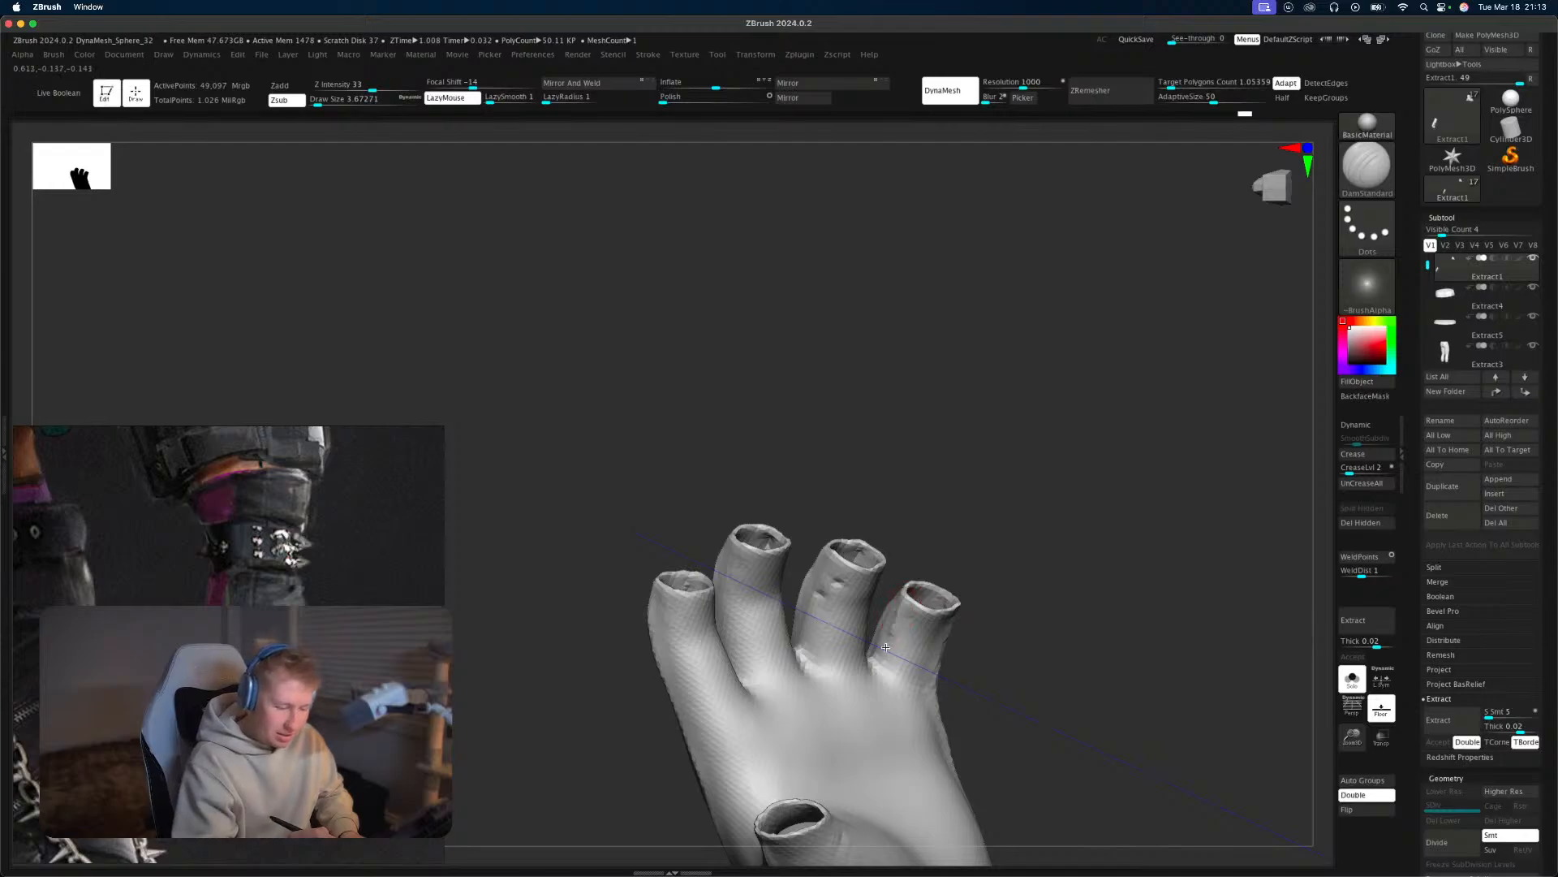
pyautogui.moveTo(1026, 604); pyautogui.dragTo(874, 572)
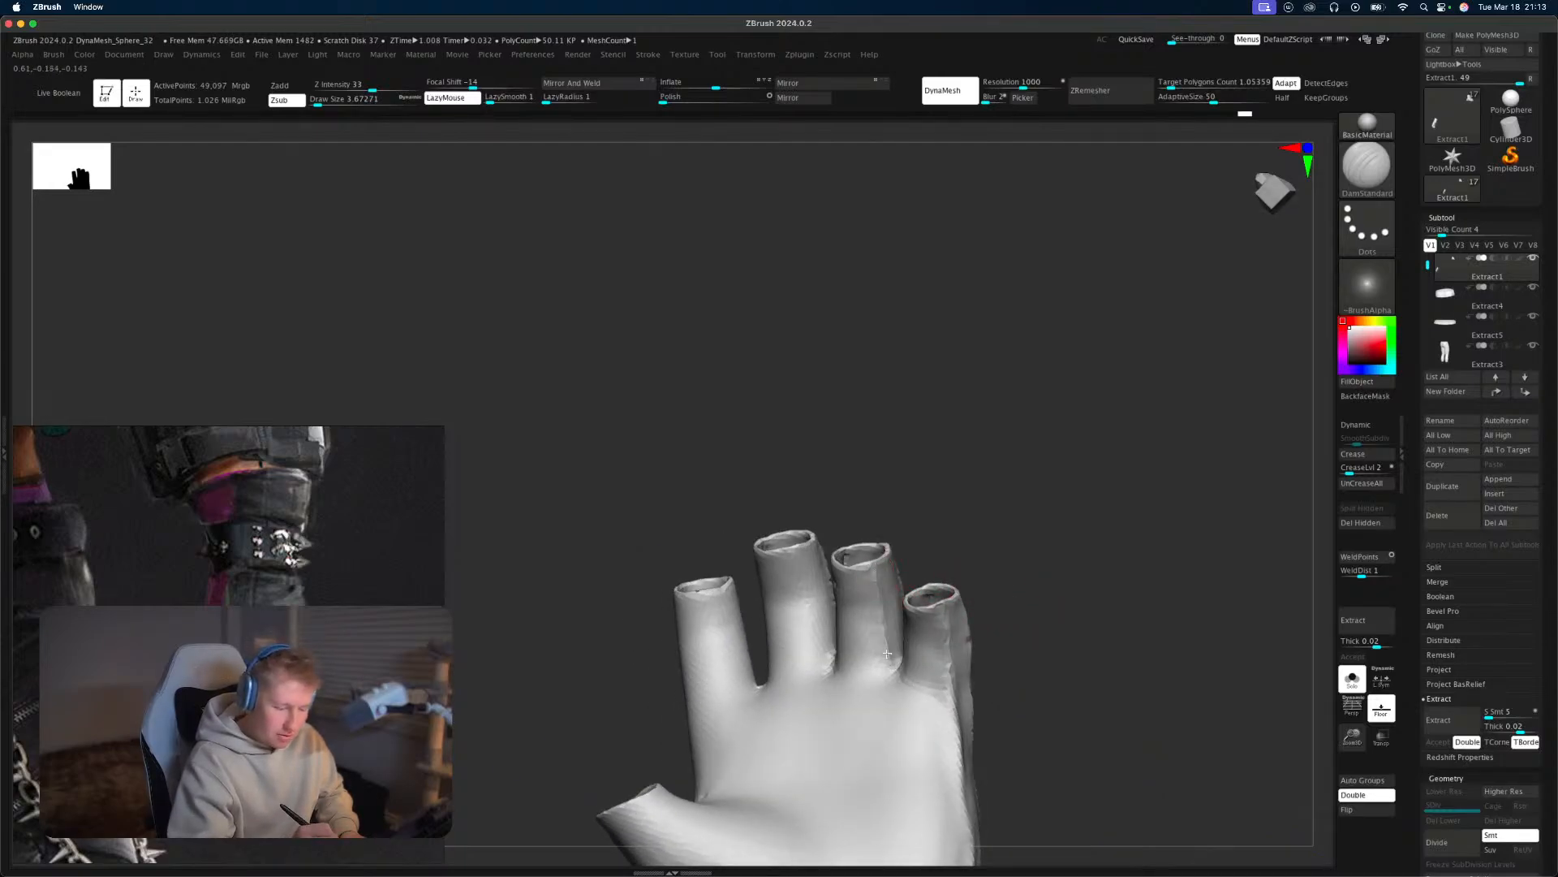
pyautogui.moveTo(921, 637); pyautogui.dragTo(987, 625)
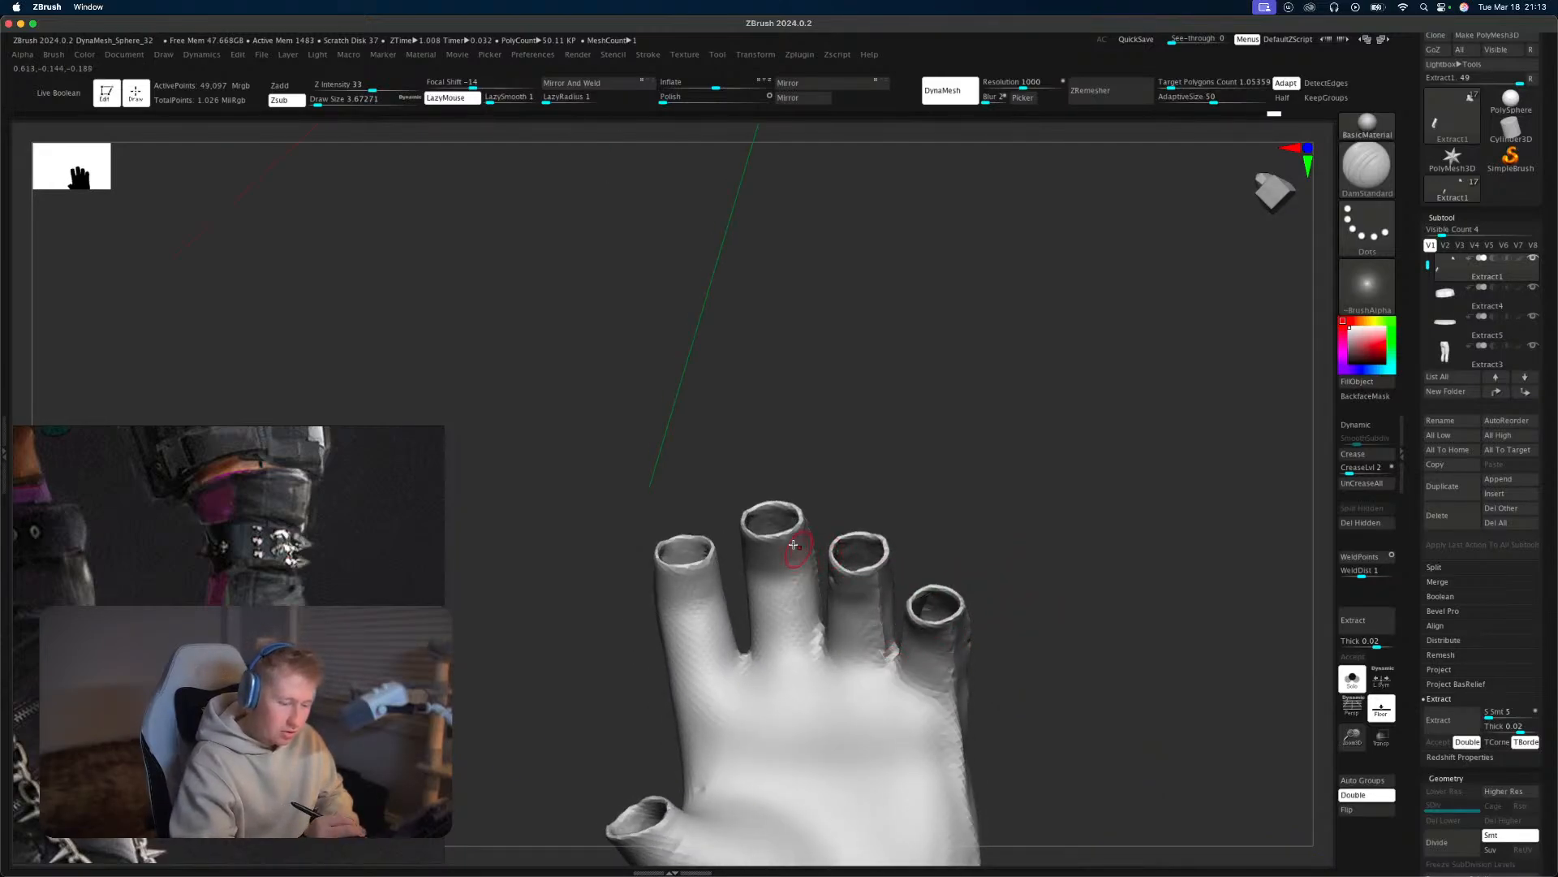
pyautogui.moveTo(880, 501); pyautogui.dragTo(960, 480)
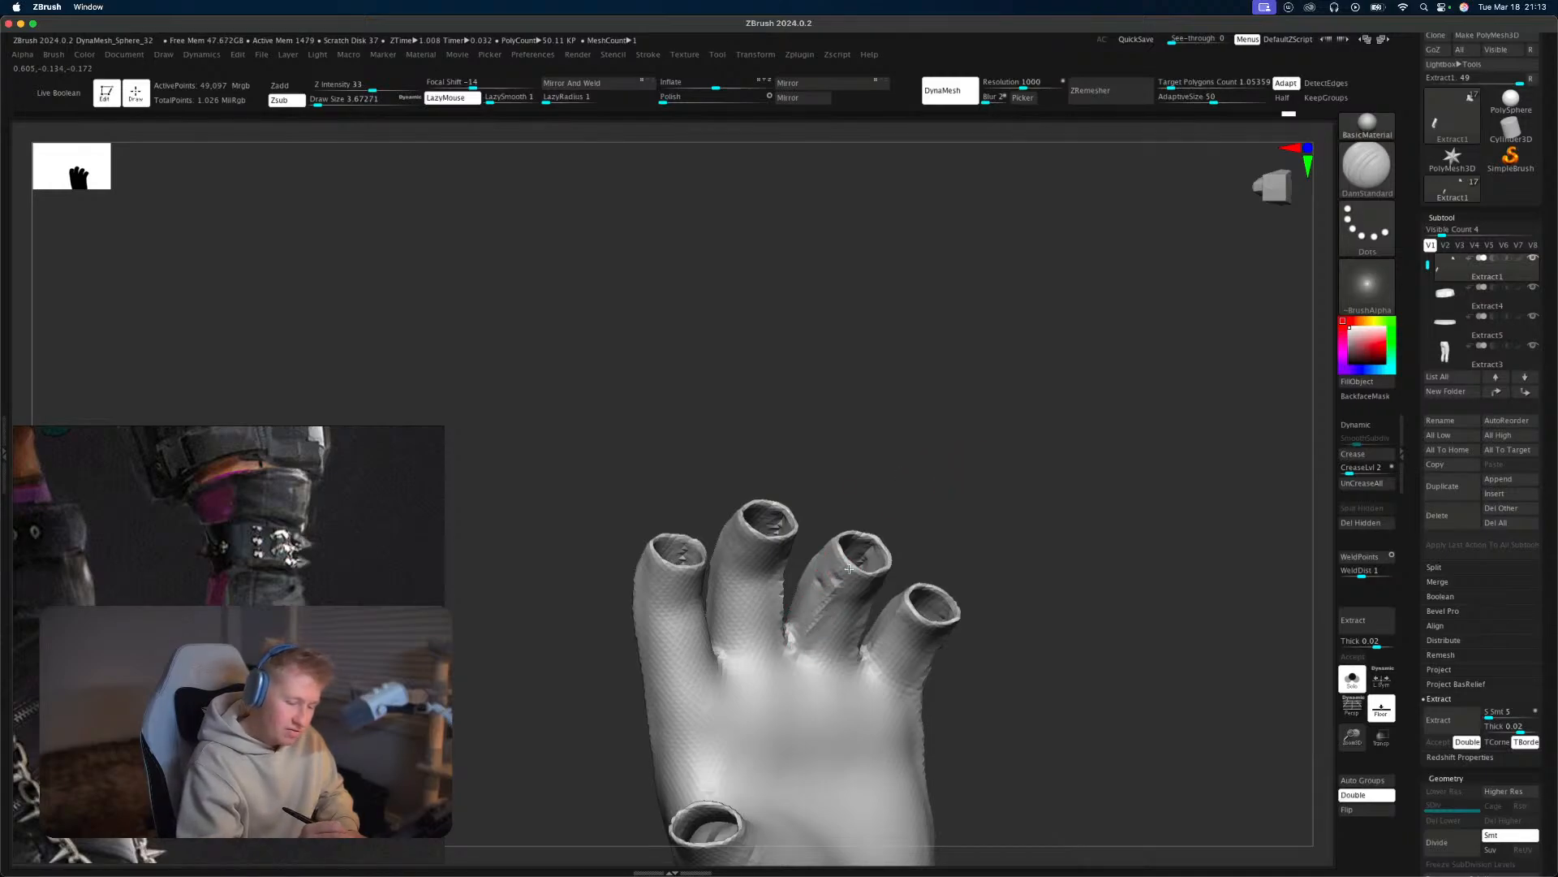
pyautogui.moveTo(849, 569); pyautogui.dragTo(754, 591)
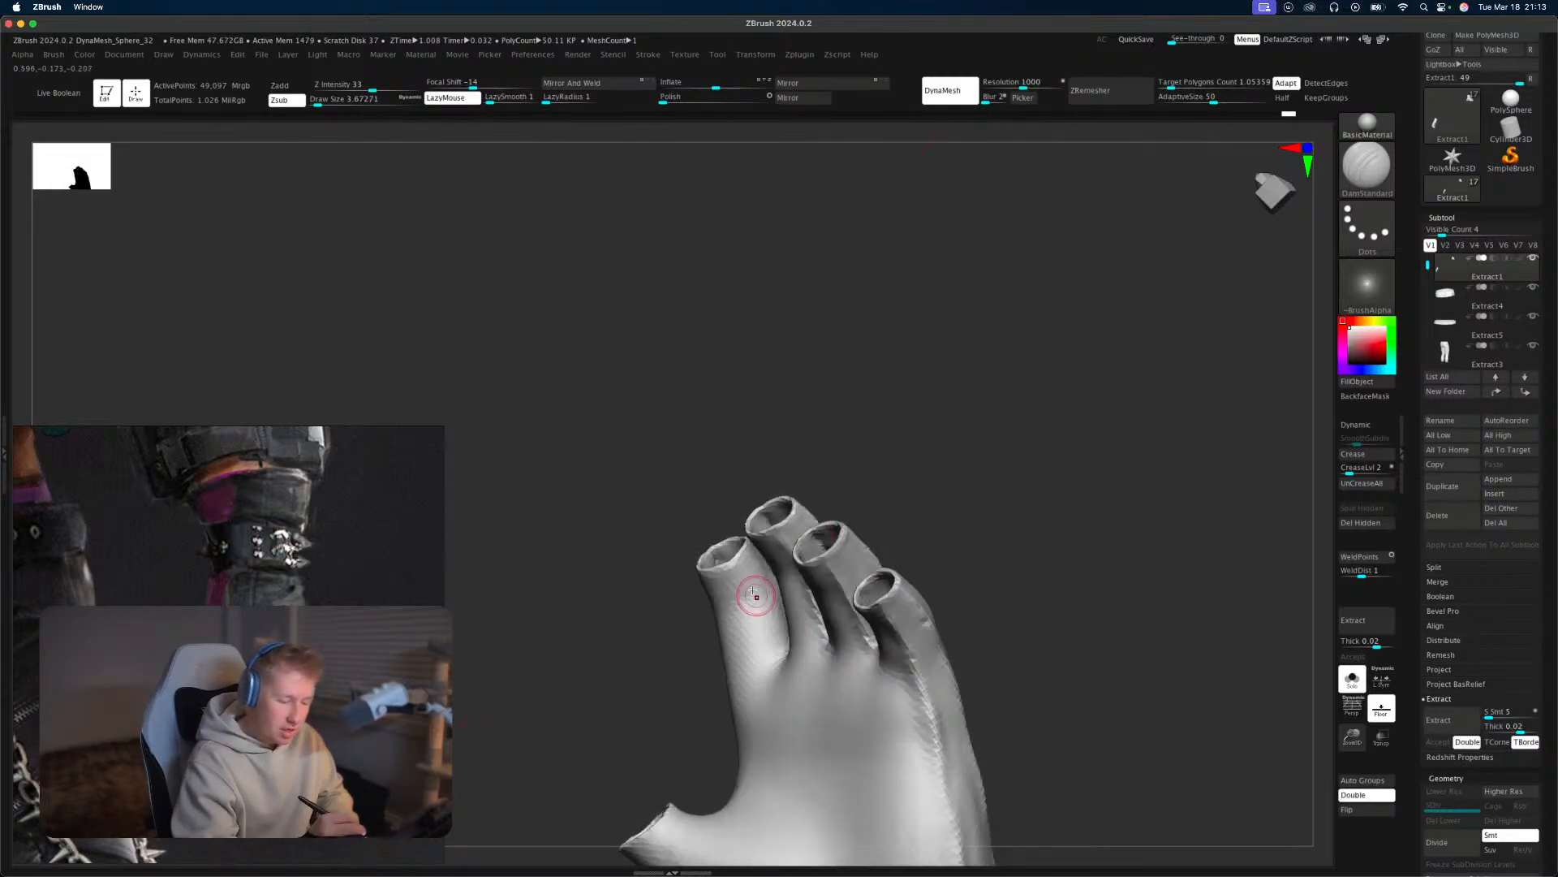
pyautogui.moveTo(947, 504); pyautogui.dragTo(830, 627)
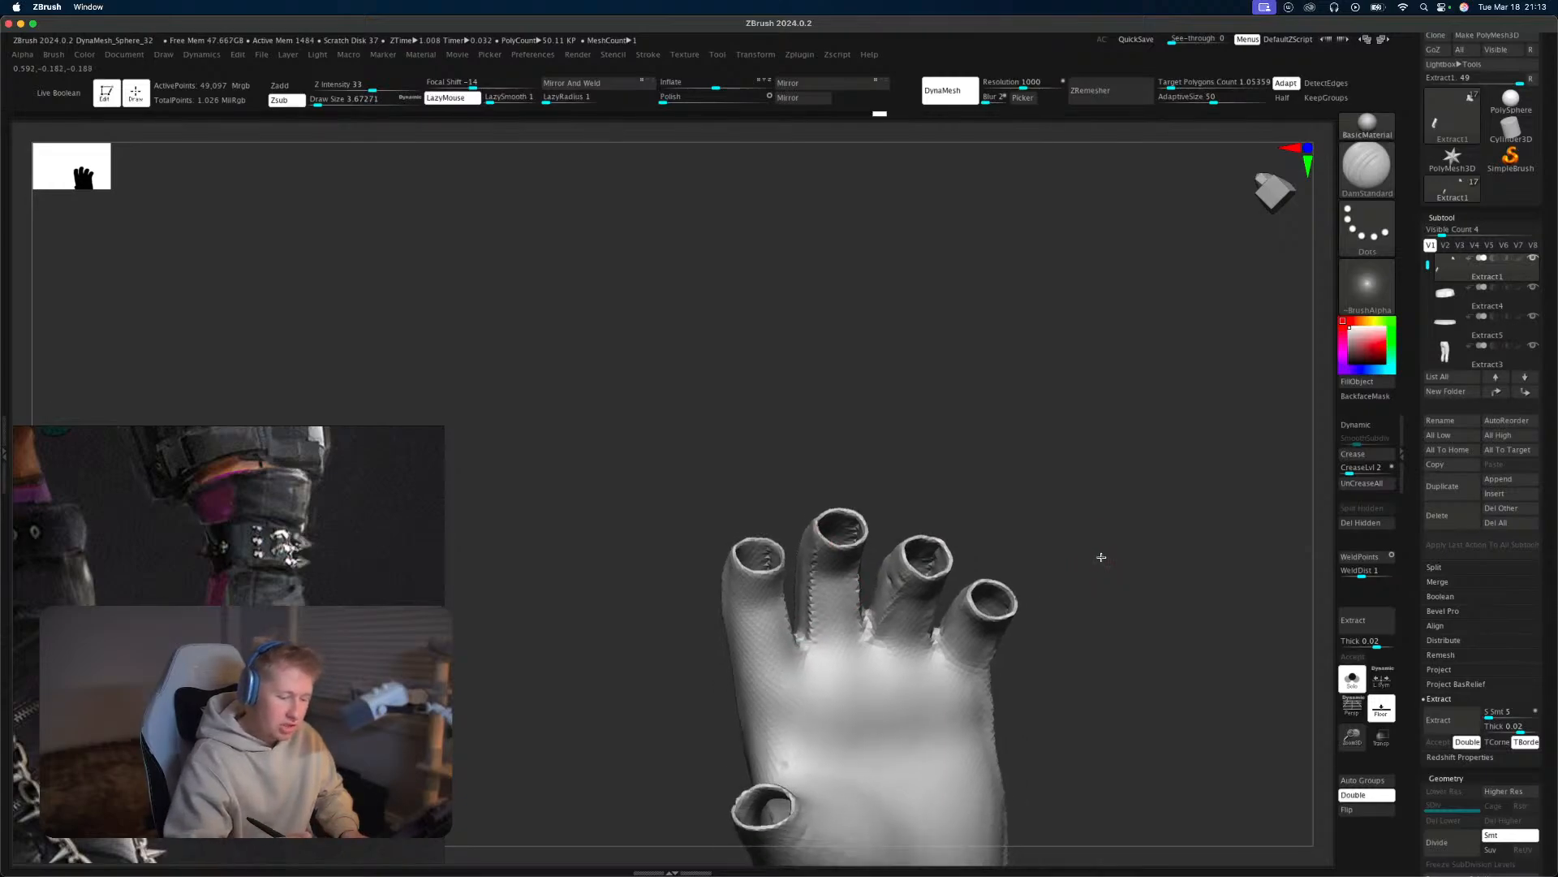
pyautogui.moveTo(1099, 549); pyautogui.dragTo(1113, 581)
pyautogui.moveTo(940, 590)
pyautogui.mouseDown()
pyautogui.moveTo(922, 595)
pyautogui.moveTo(971, 644)
pyautogui.moveTo(1011, 609)
pyautogui.moveTo(956, 630)
pyautogui.moveTo(795, 633)
pyautogui.mouseUp()
# Undo the last stroke and carve a seam across the web between index finger and thumb at draw size about 6.6.
pyautogui.press(']')
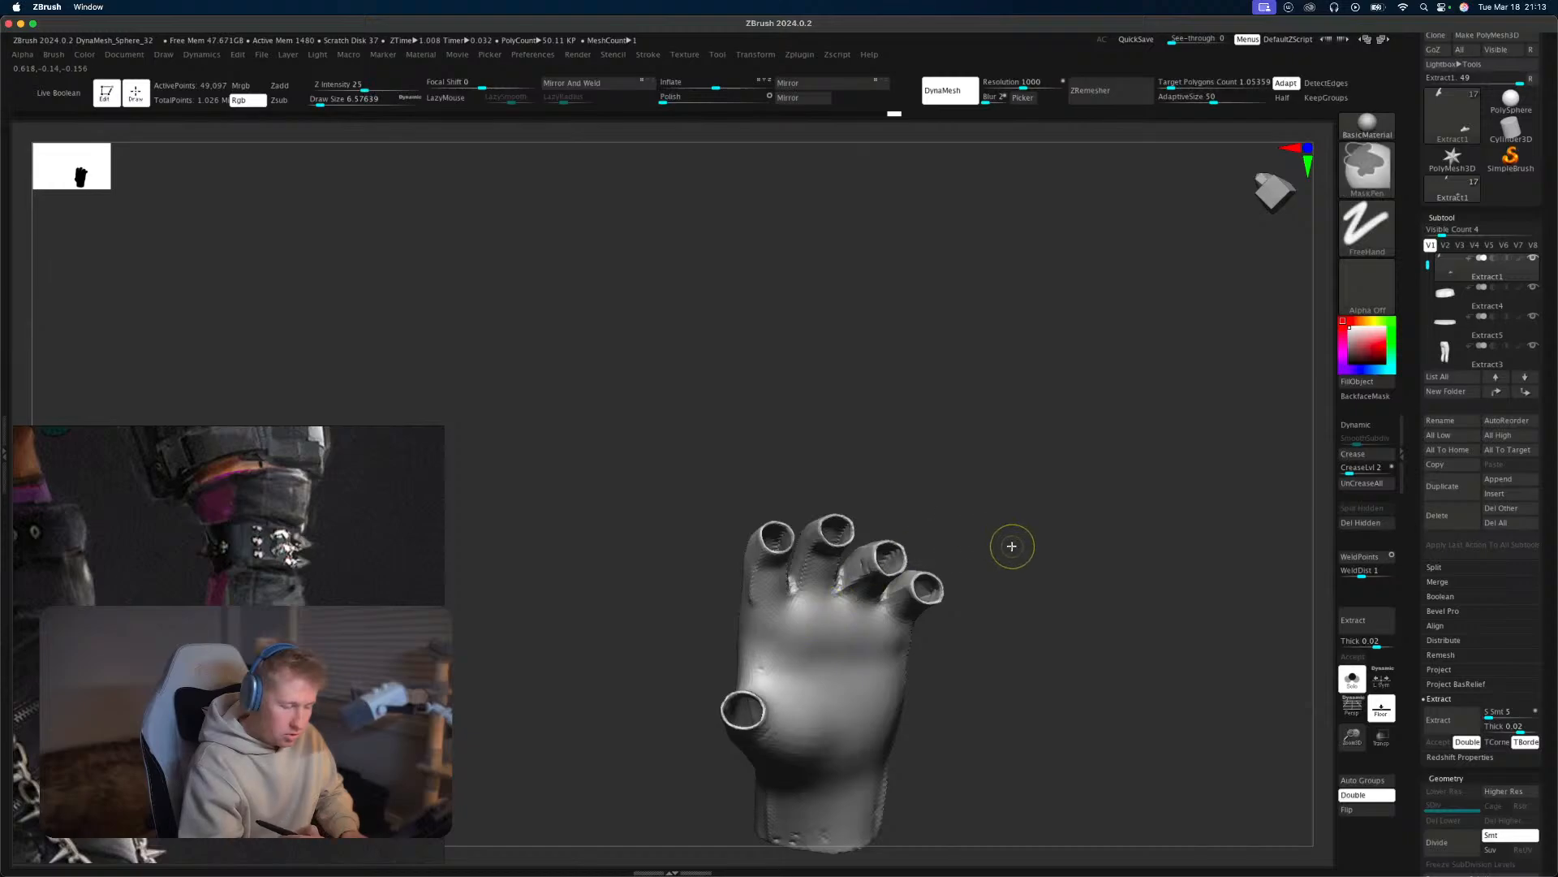
pyautogui.hotkey('ctrl', 'z')
pyautogui.moveTo(1026, 567); pyautogui.dragTo(1024, 525)
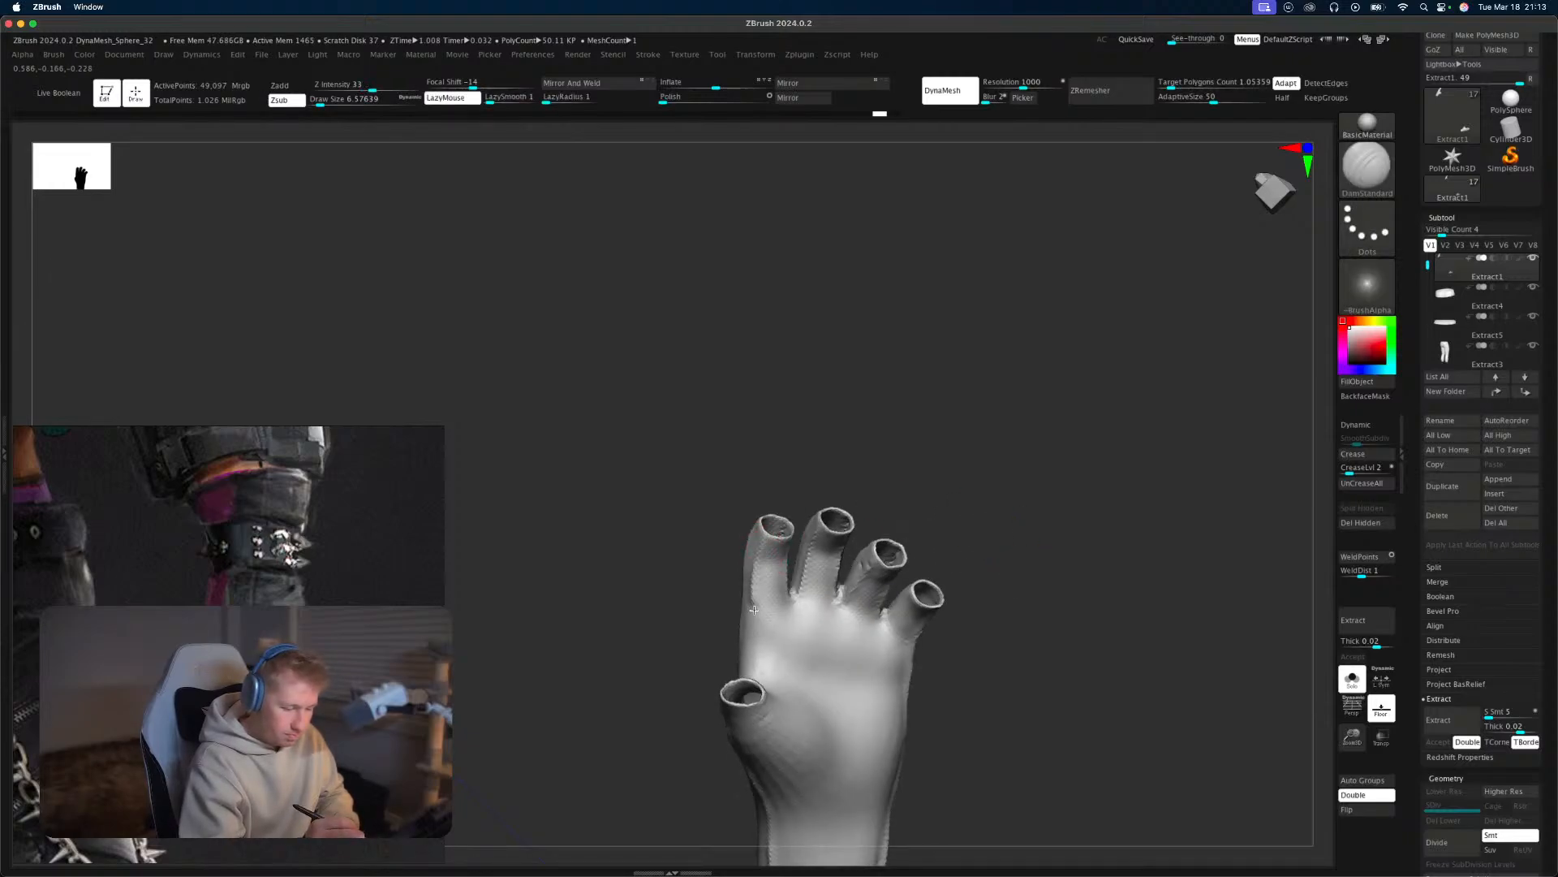
pyautogui.moveTo(770, 690); pyautogui.dragTo(798, 636)
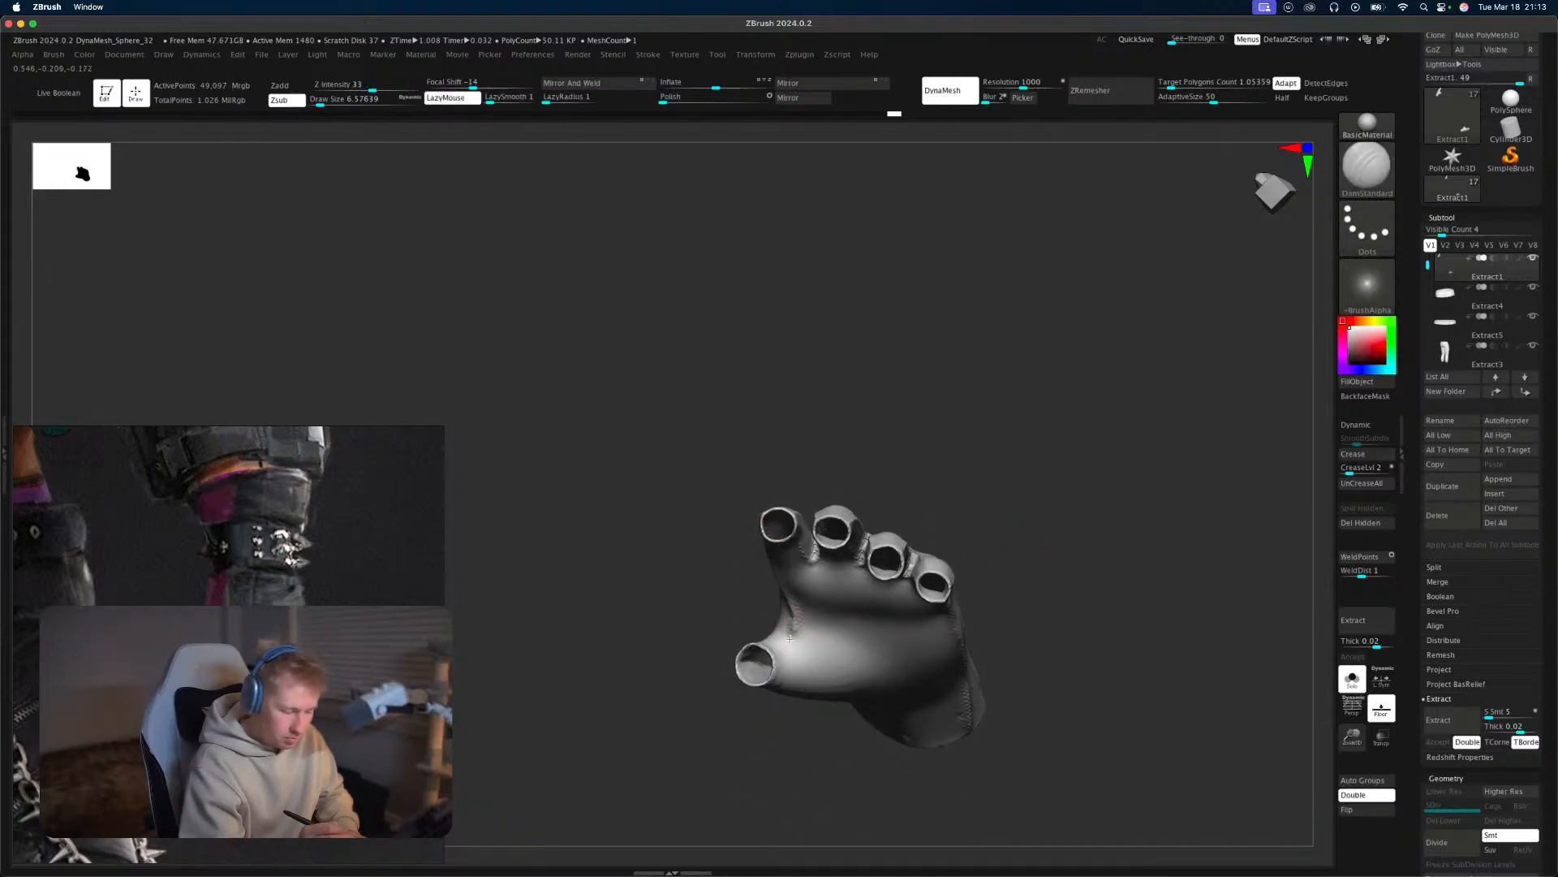
pyautogui.moveTo(1020, 563); pyautogui.dragTo(791, 647)
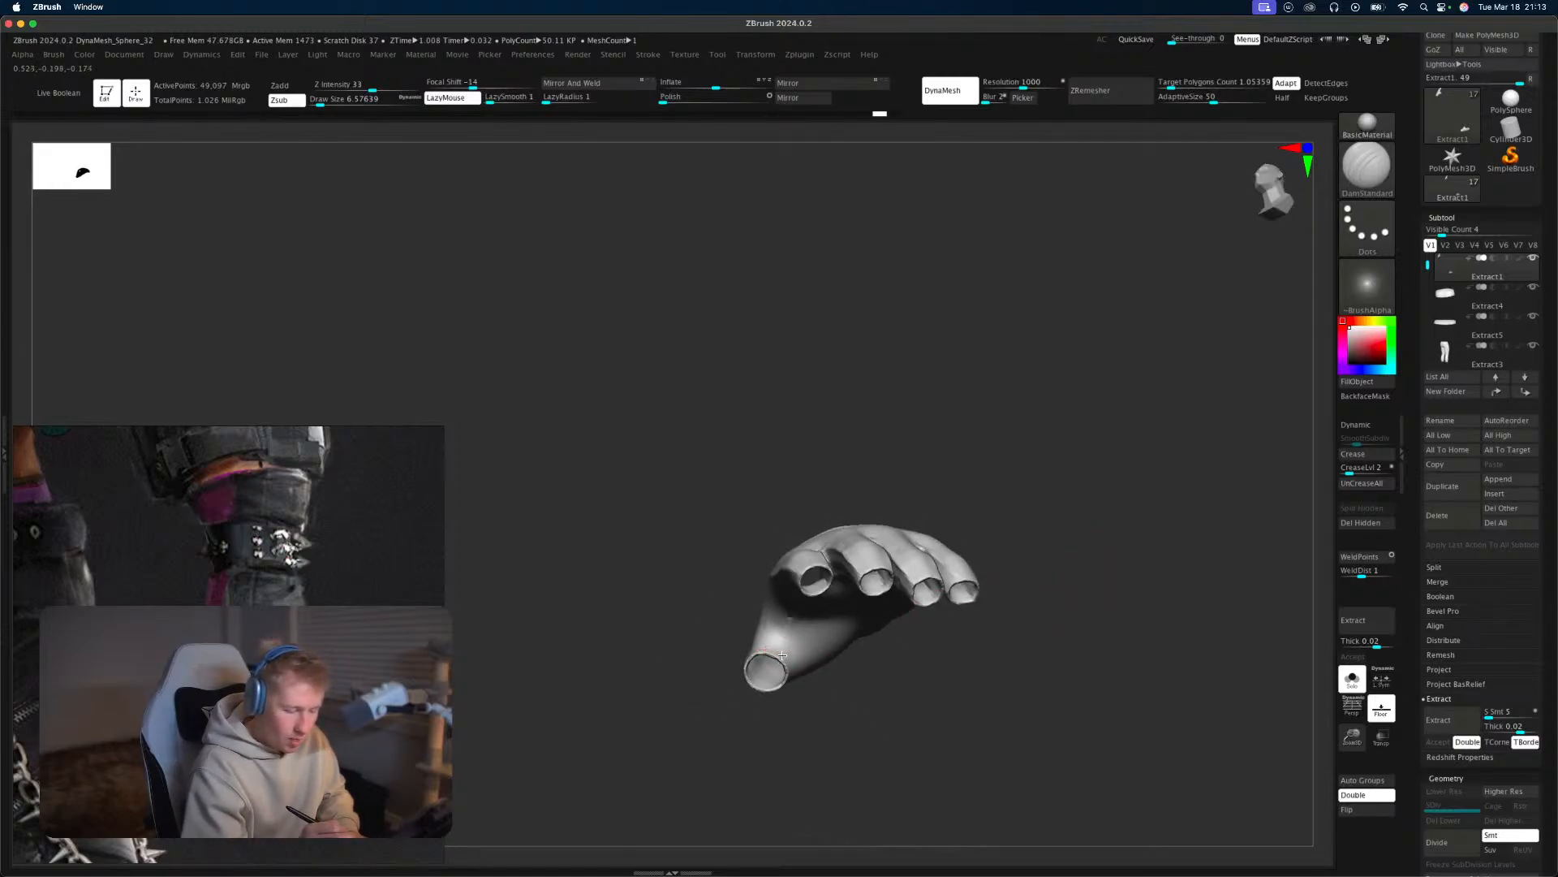
pyautogui.moveTo(1013, 615); pyautogui.dragTo(999, 492)
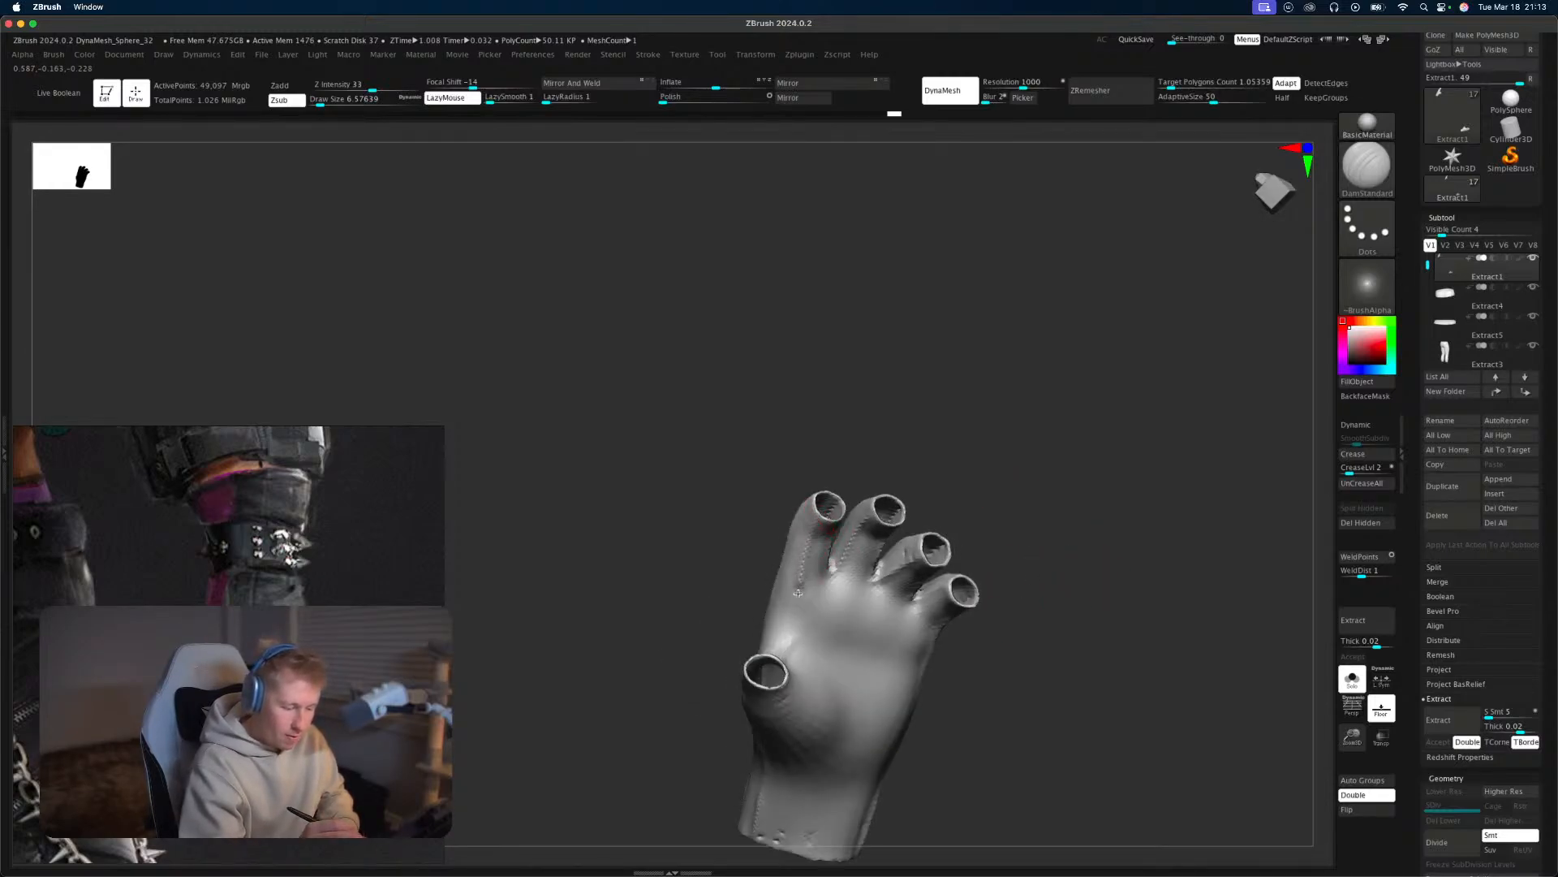
# Carve parallel grooves along the index-finger side seam from the cuff to the finger opening with DamStandard at draw size about 6.6.
pyautogui.moveTo(1079, 562); pyautogui.dragTo(1098, 678)
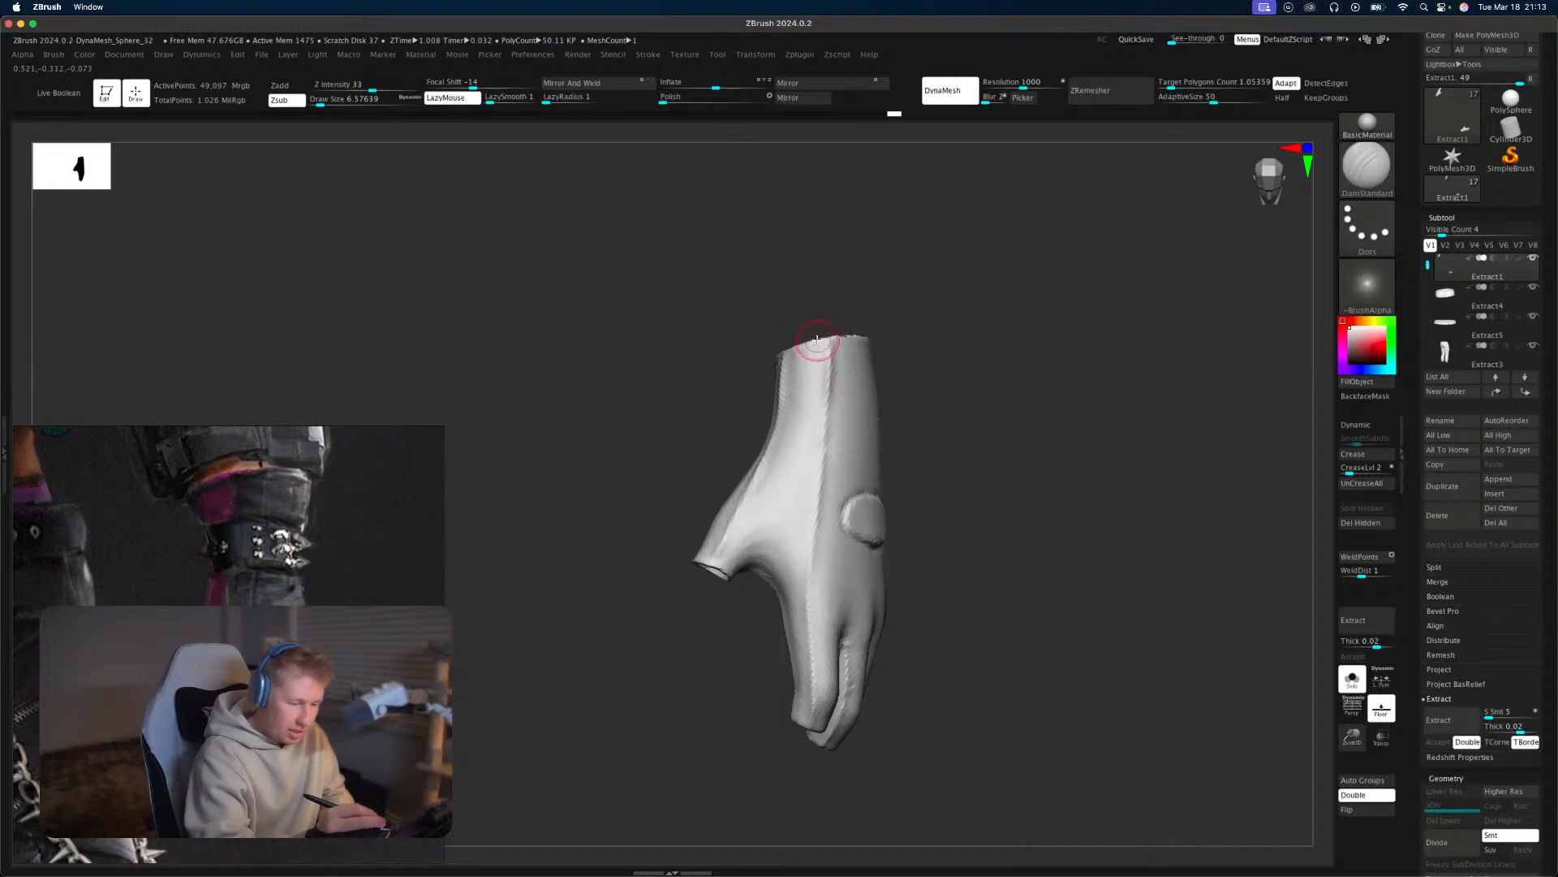
pyautogui.moveTo(813, 354); pyautogui.dragTo(802, 503)
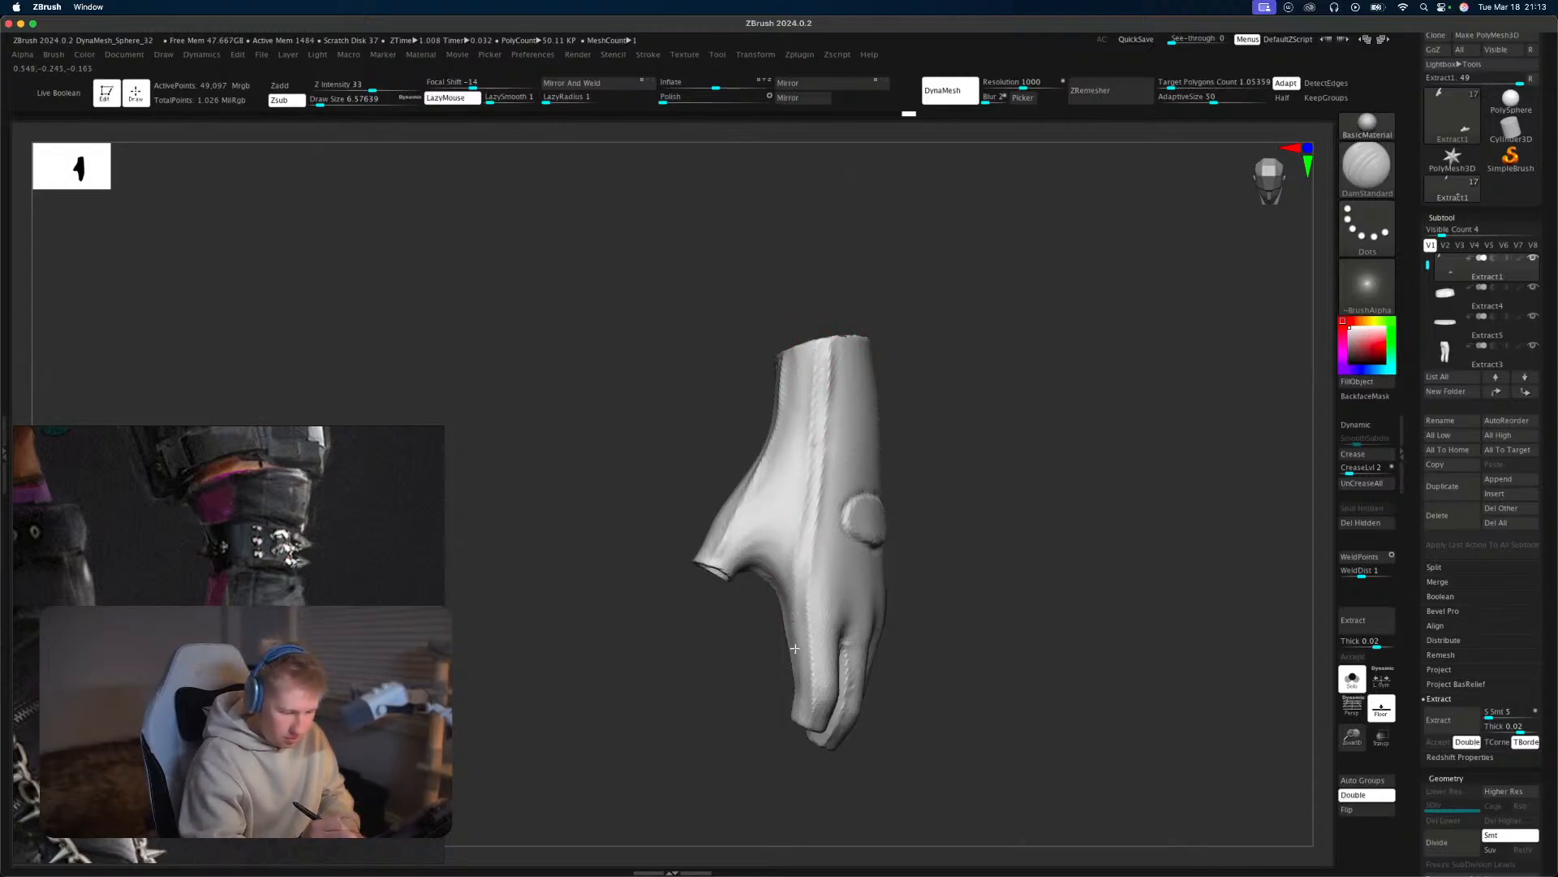
pyautogui.moveTo(792, 609); pyautogui.dragTo(809, 715)
pyautogui.moveTo(986, 678)
pyautogui.mouseDown()
pyautogui.moveTo(925, 661)
pyautogui.moveTo(913, 621)
pyautogui.mouseUp()
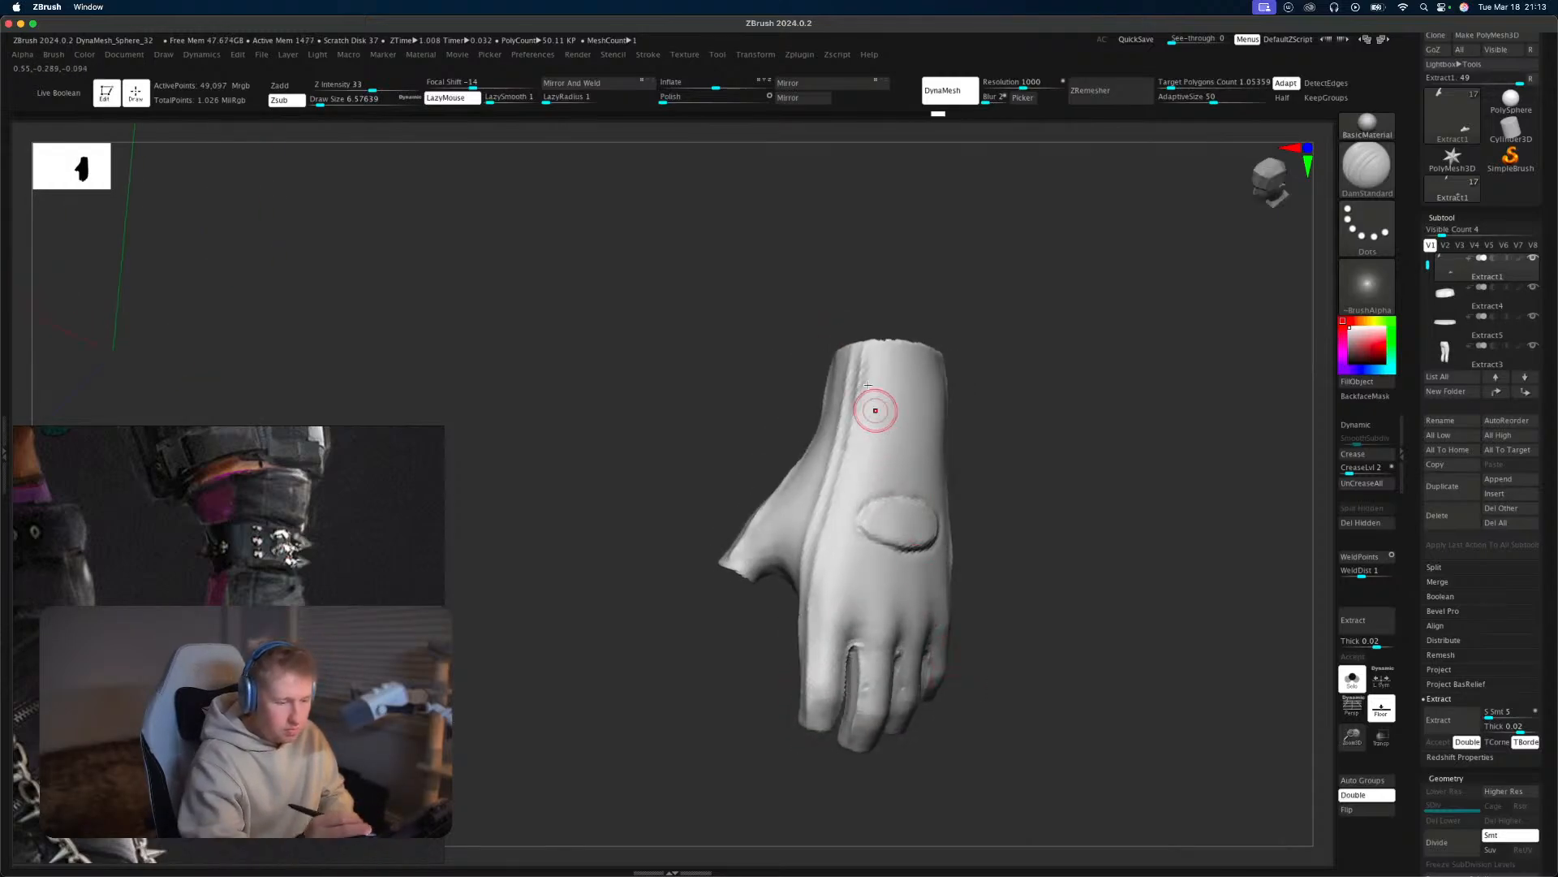
pyautogui.moveTo(859, 355); pyautogui.dragTo(807, 653)
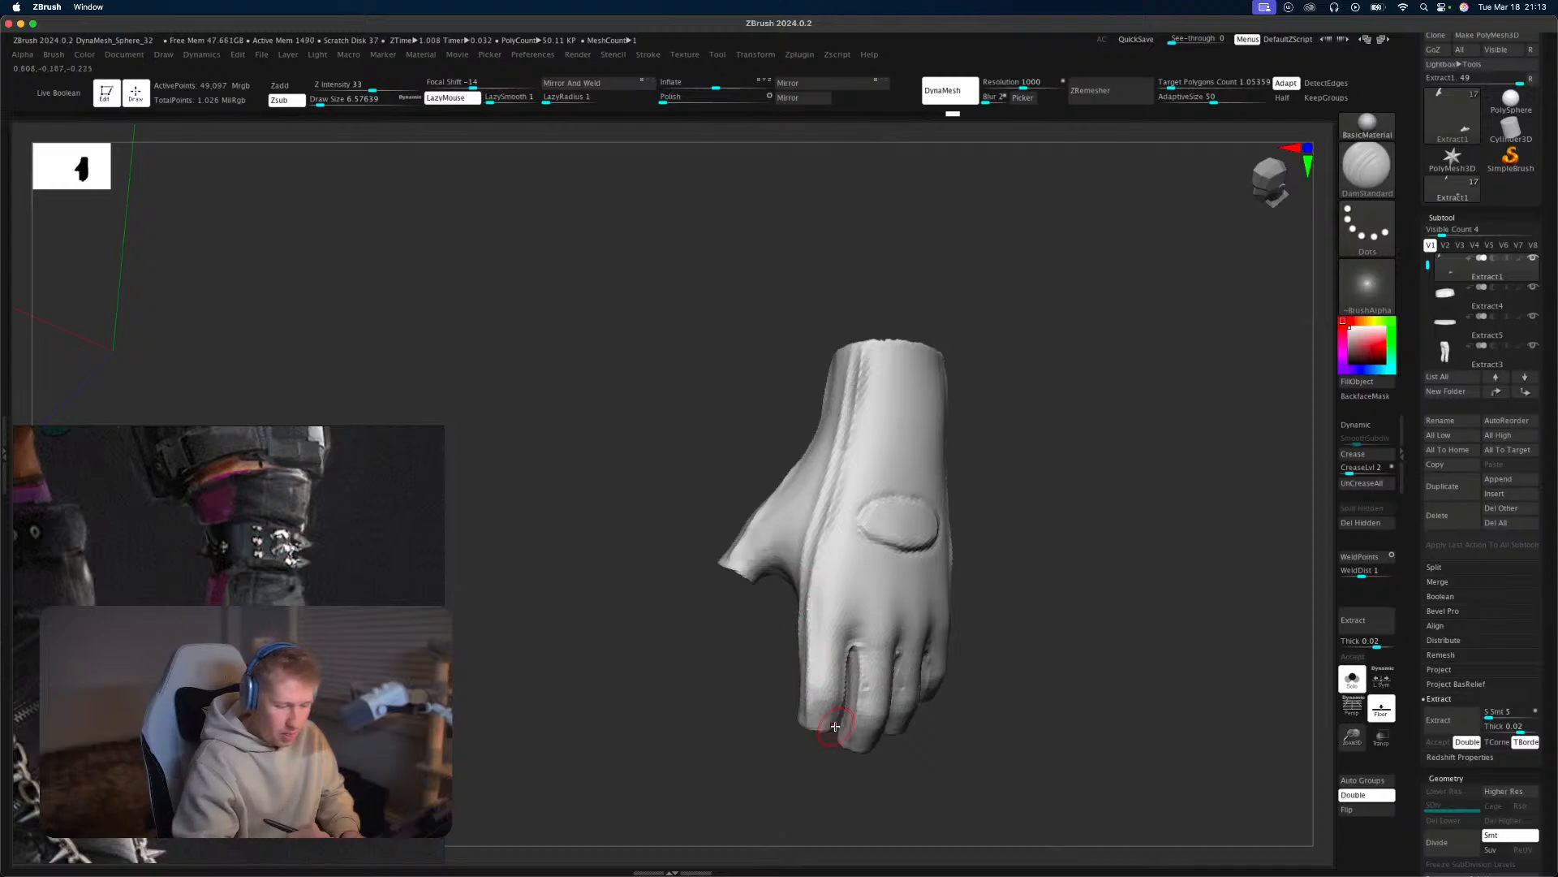
# Set the DynaMesh resolution to 1160 and build small round studs near the finger openings with ClayBuildup at draw size about 3.1.
pyautogui.moveTo(1046, 598); pyautogui.dragTo(1165, 560)
pyautogui.press('b')
pyautogui.press('c')
pyautogui.press('b')
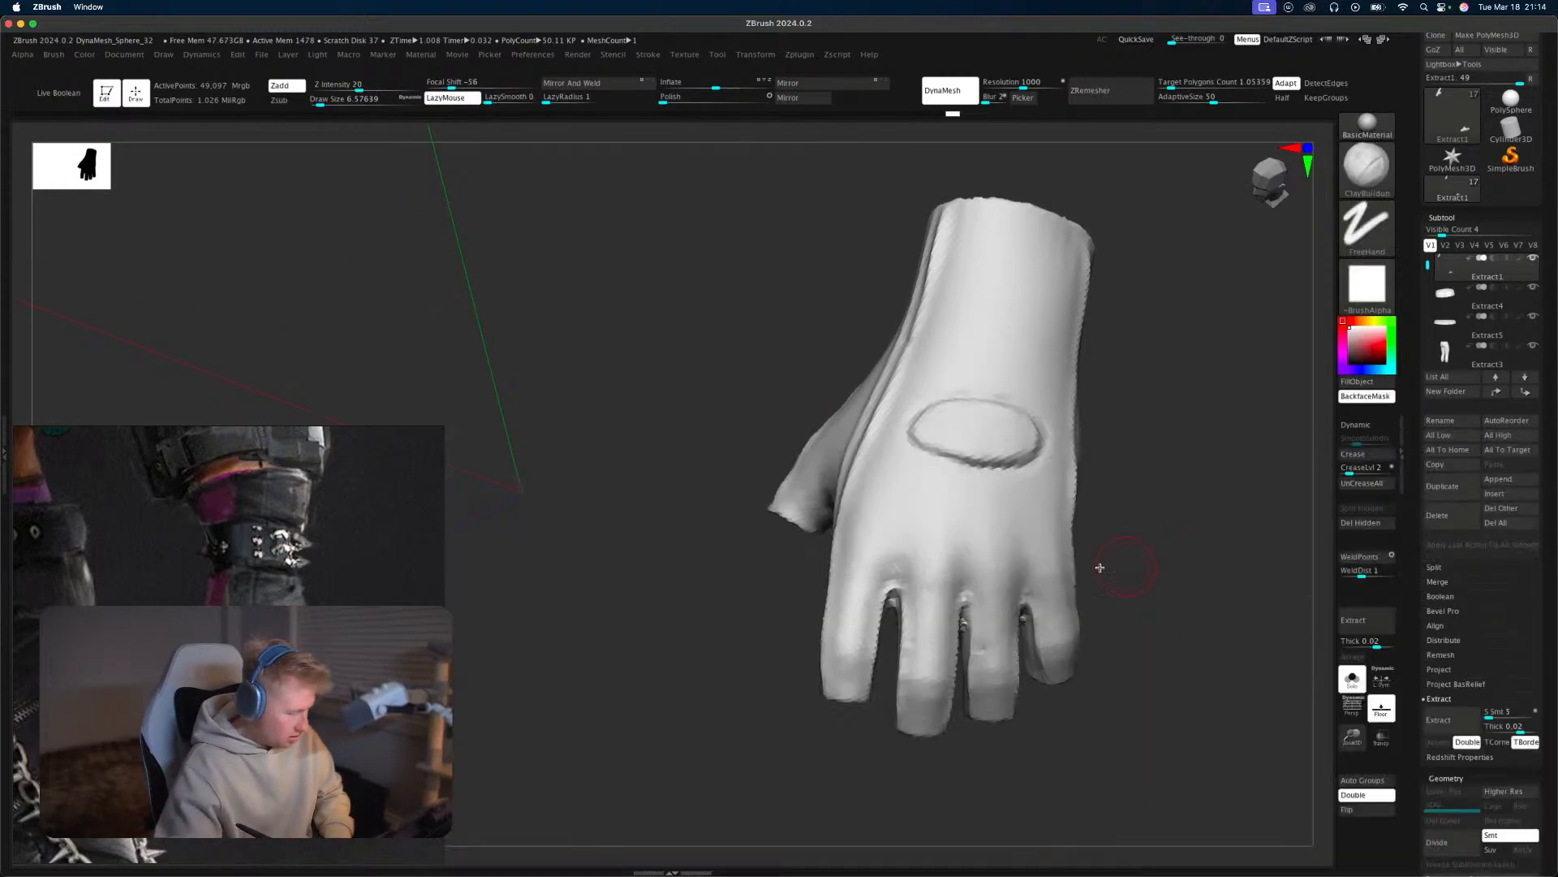
pyautogui.press('s')
pyautogui.moveTo(855, 668); pyautogui.dragTo(851, 668)
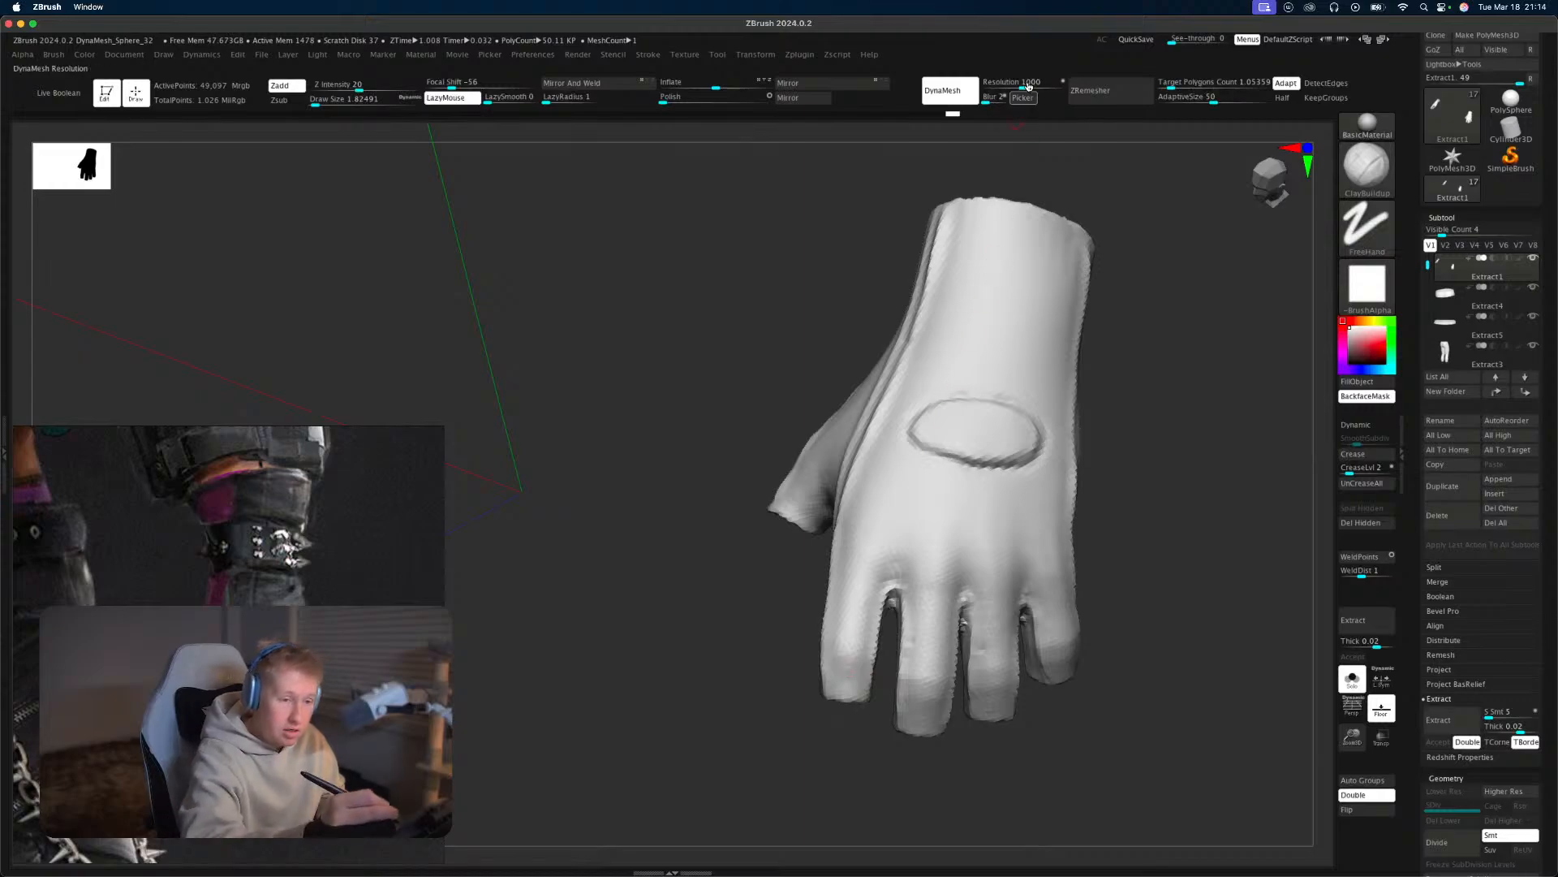
pyautogui.moveTo(1024, 82); pyautogui.dragTo(1028, 82)
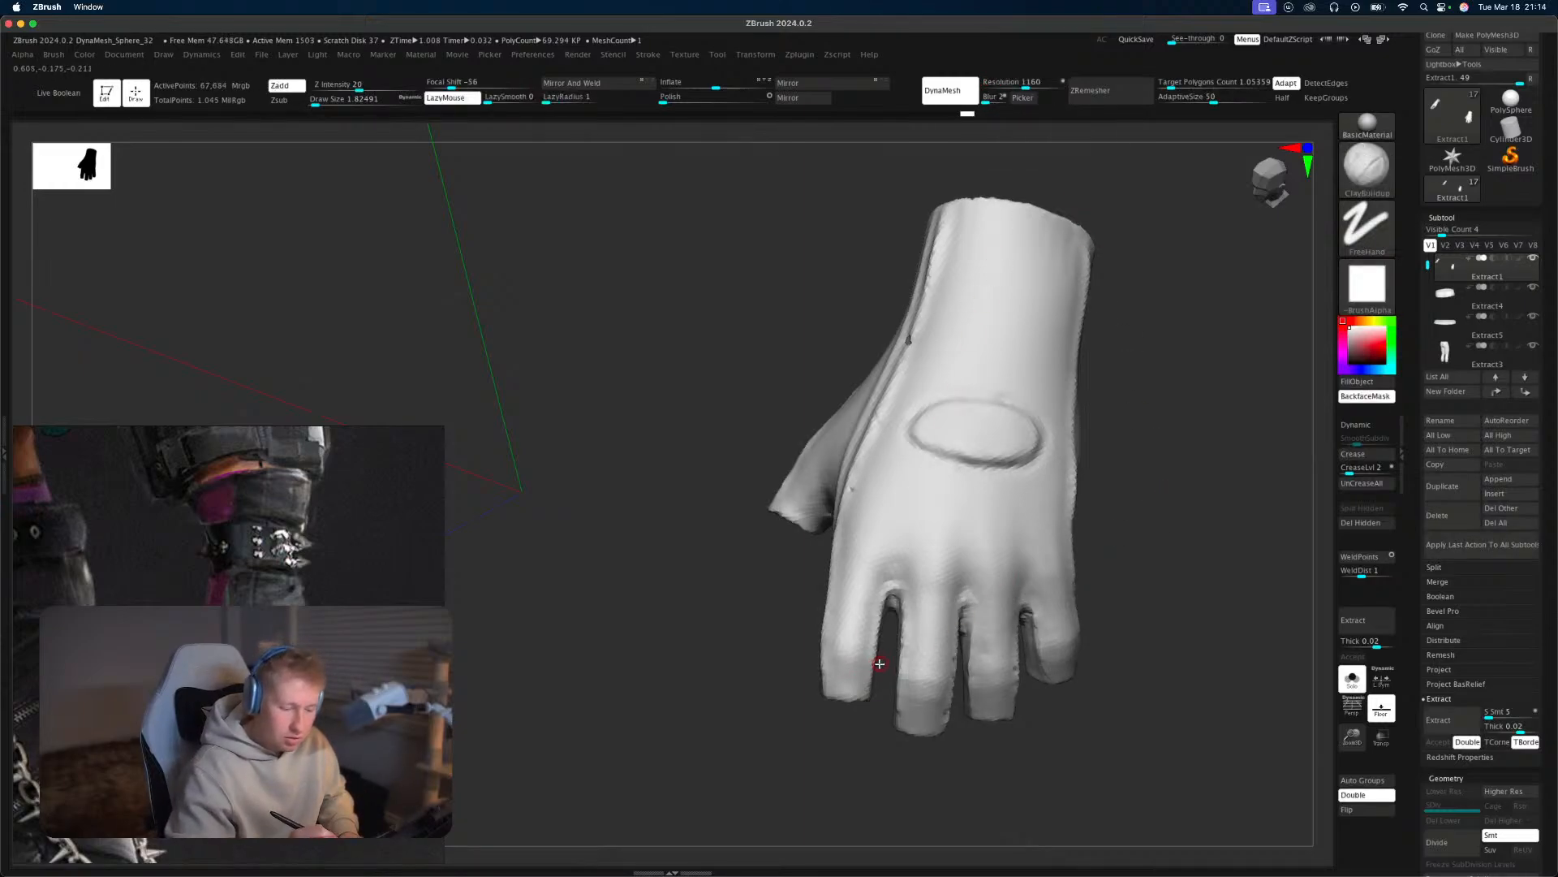
pyautogui.hotkey('ctrl', 'z')
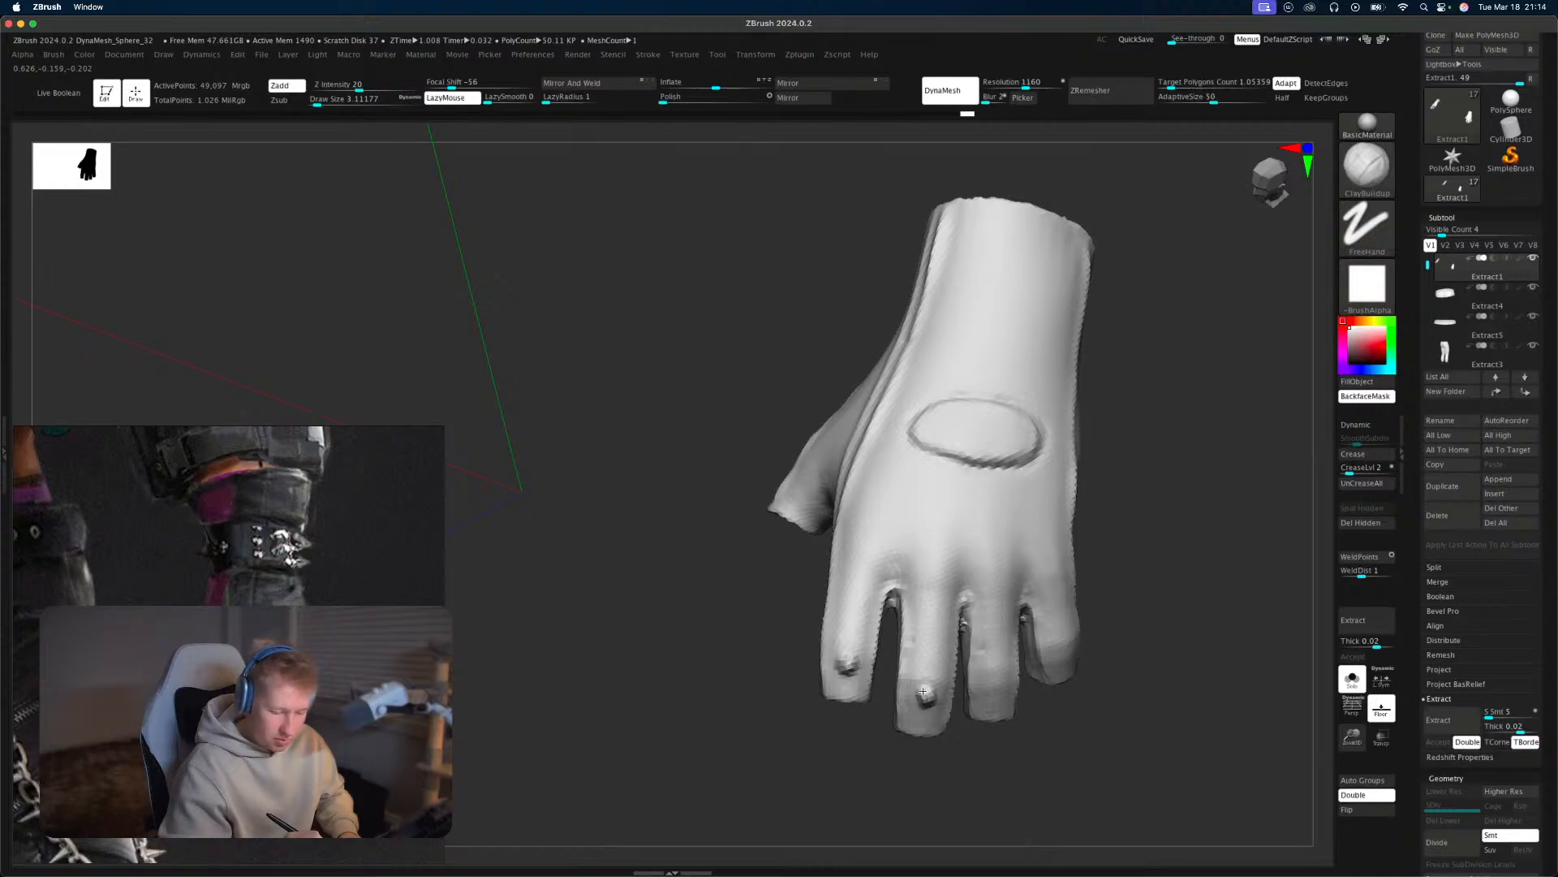
pyautogui.moveTo(923, 691); pyautogui.dragTo(926, 694)
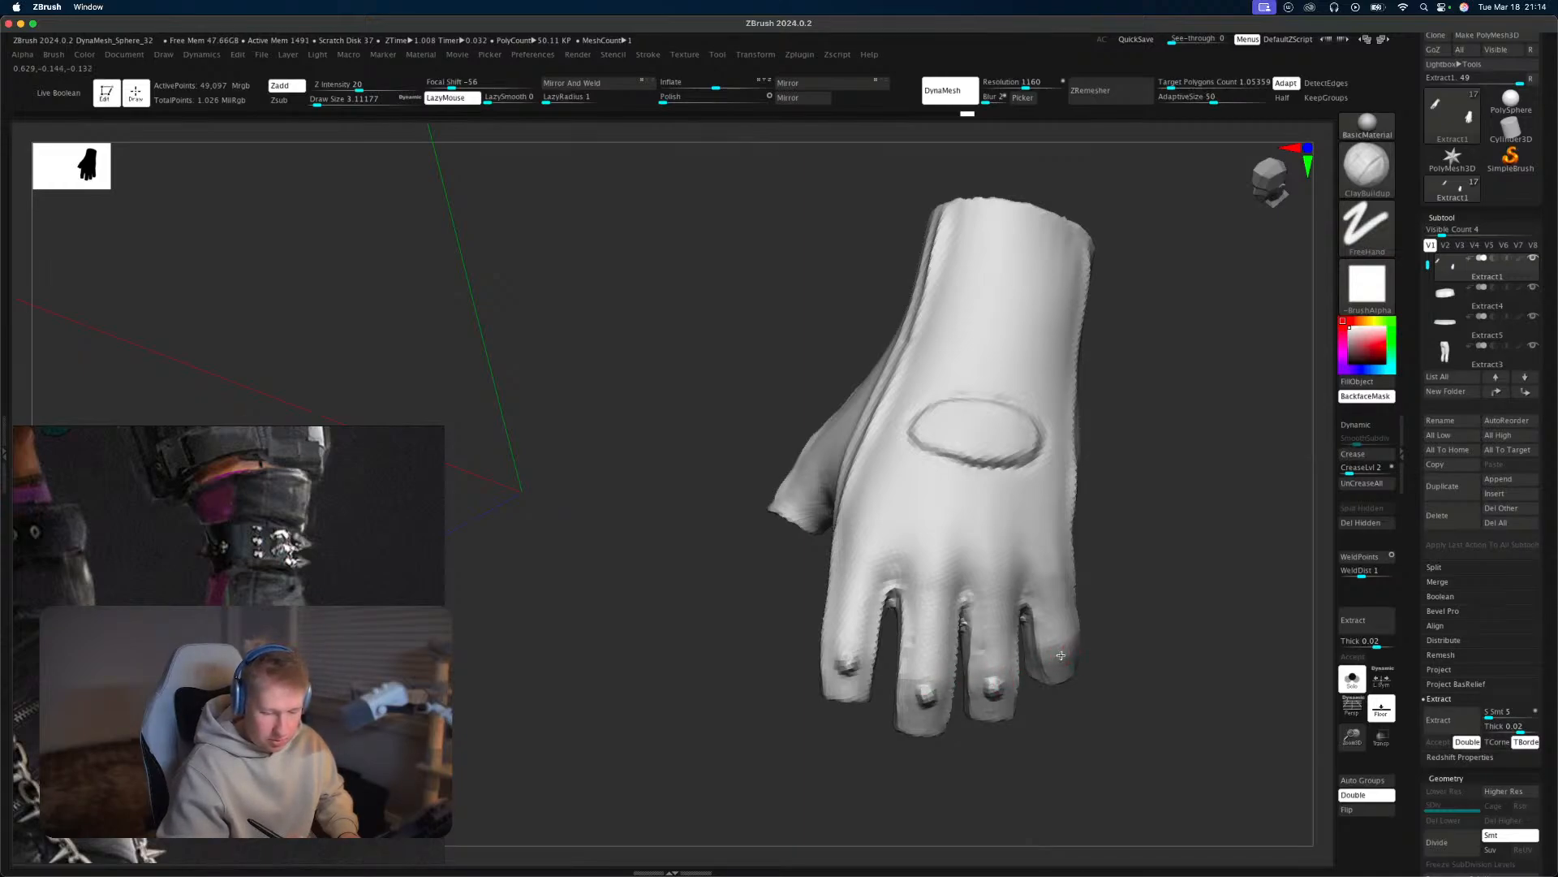
pyautogui.keyDown('alt'); pyautogui.moveTo(1141, 649); pyautogui.dragTo(1172, 577); pyautogui.keyUp('alt')
# Compare the glove with the hand, glove and wrist details in the reference board.
pyautogui.press('super+h')
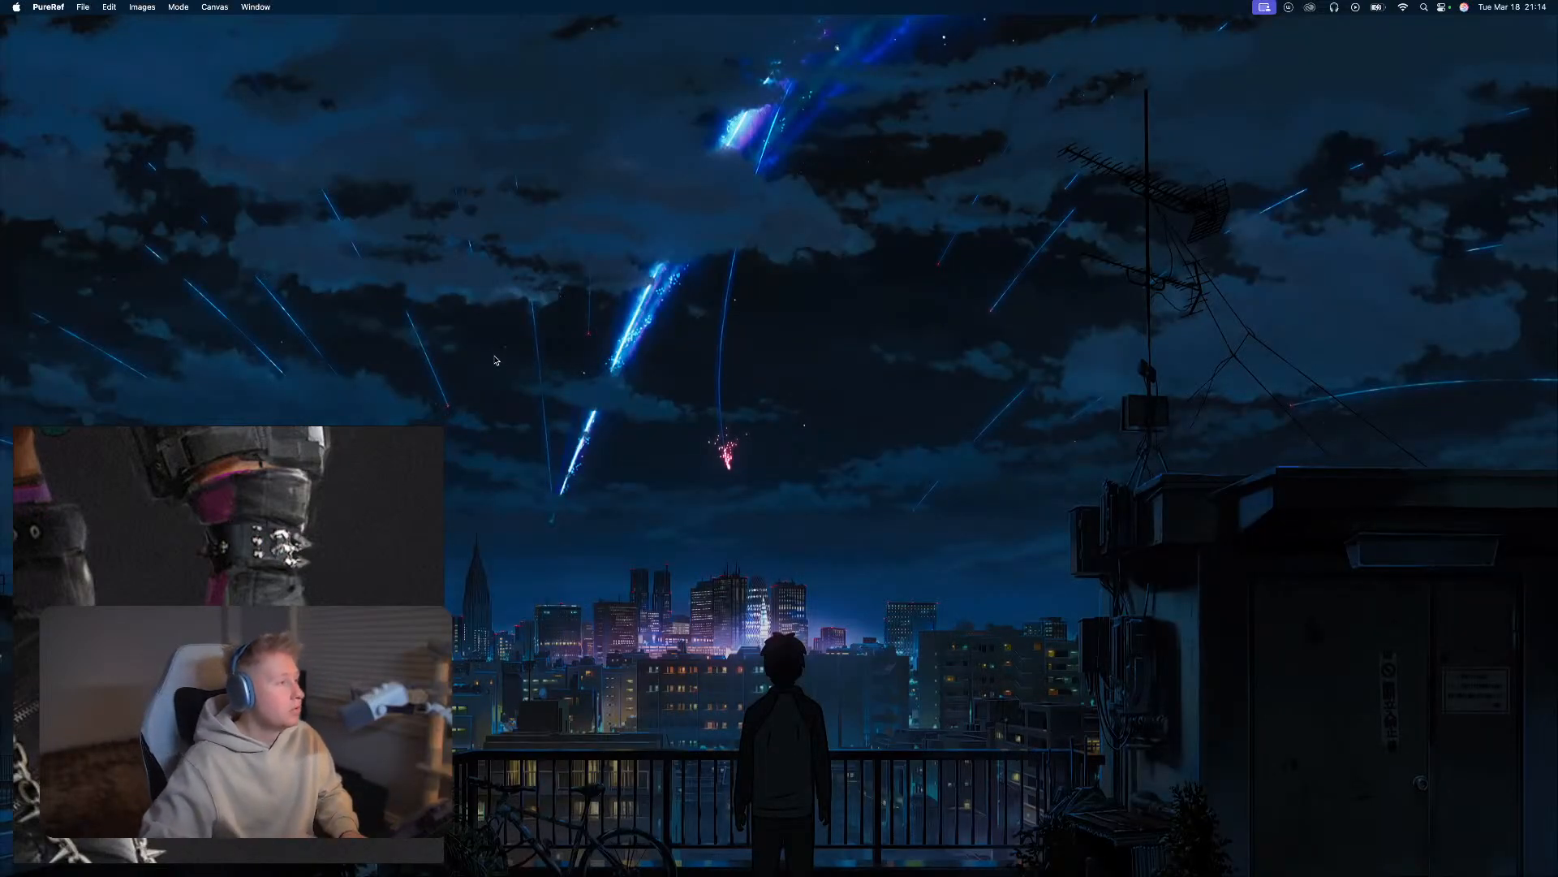
pyautogui.press('super+Tab')
pyautogui.scroll(5, 229, 527)
pyautogui.scroll(-5, 229, 520)
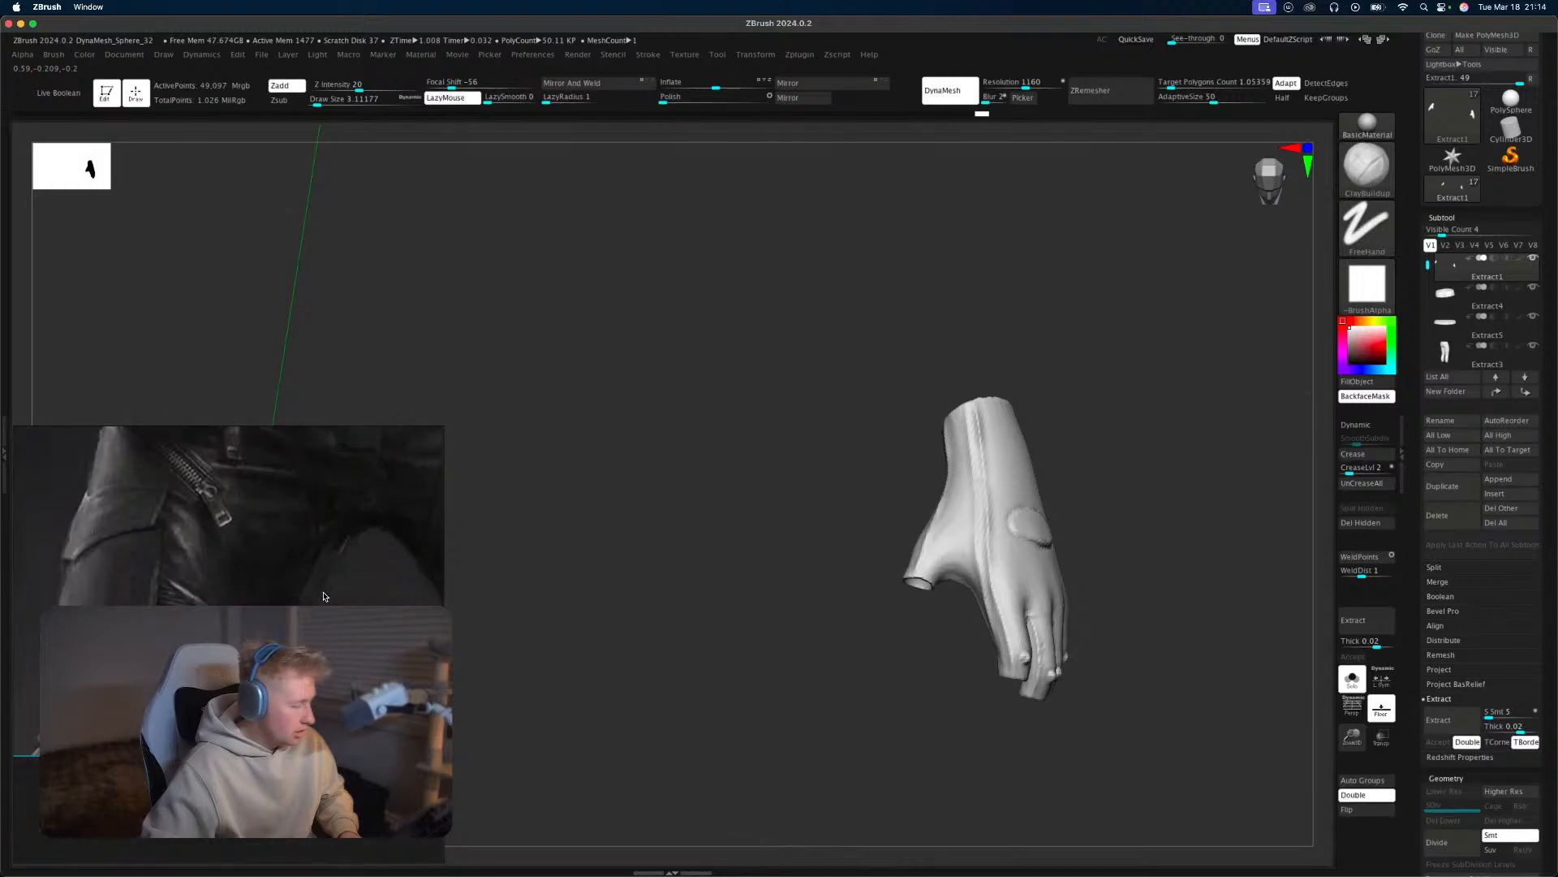
pyautogui.scroll(-5, 229, 519)
pyautogui.scroll(6, 147, 479)
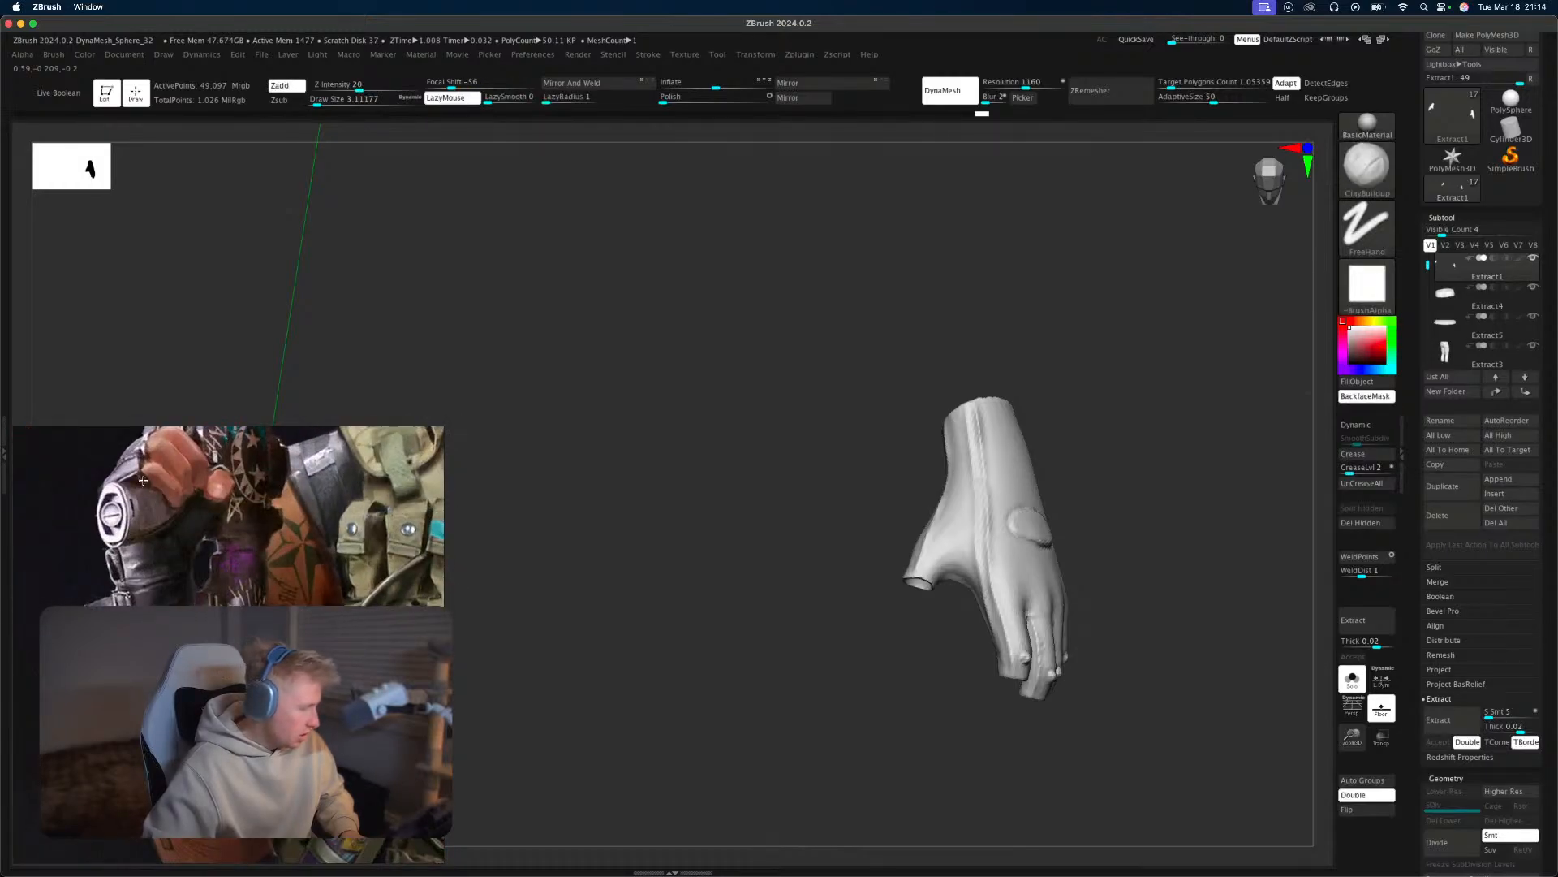
pyautogui.scroll(-6, 143, 481)
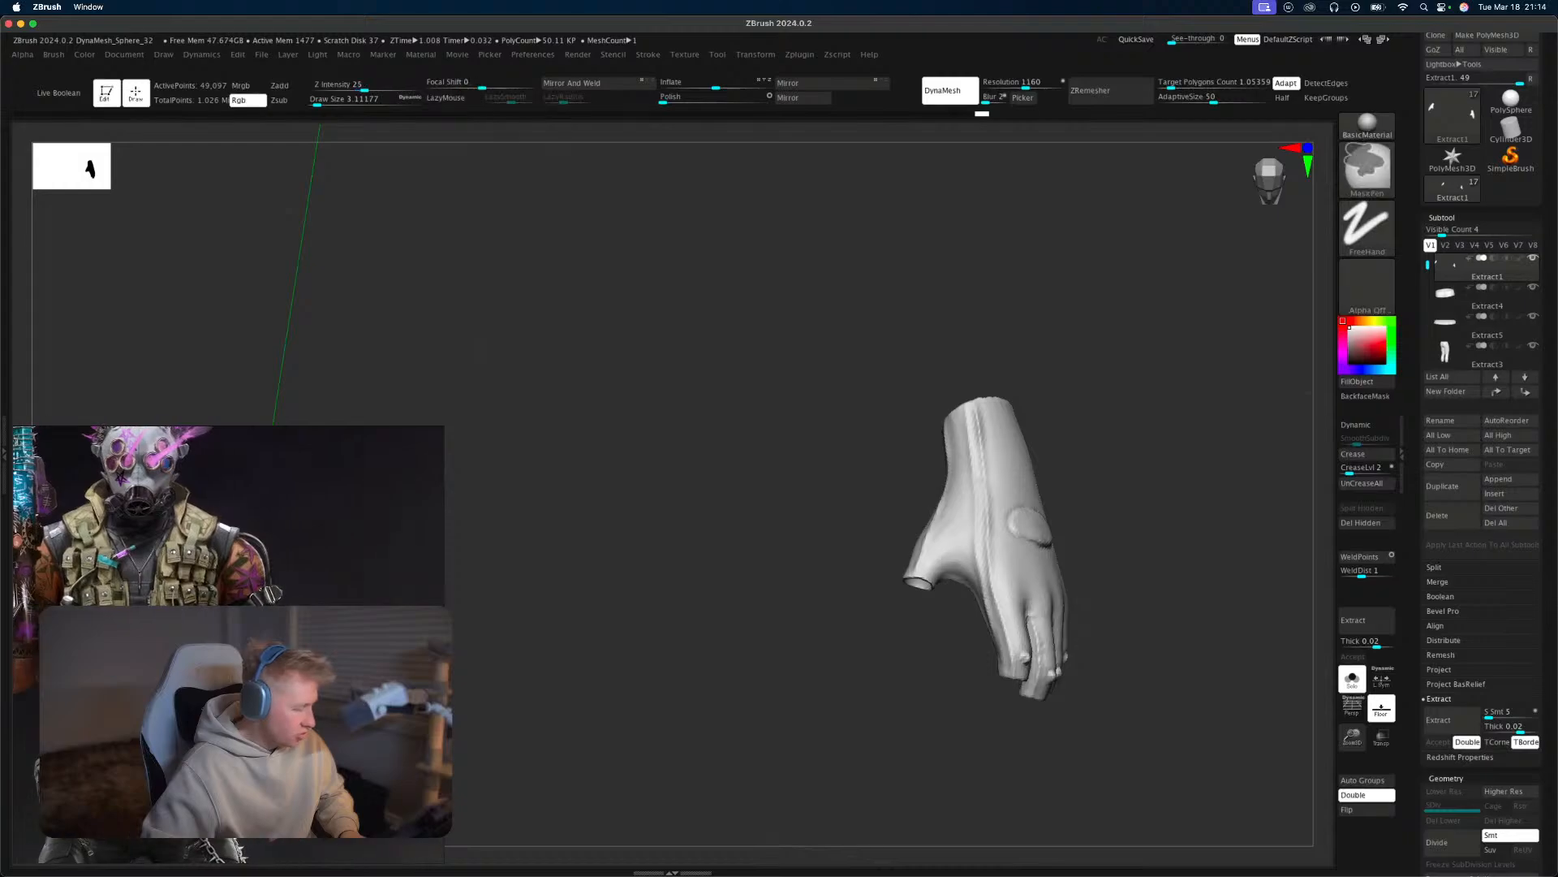
pyautogui.scroll(6, 228, 516)
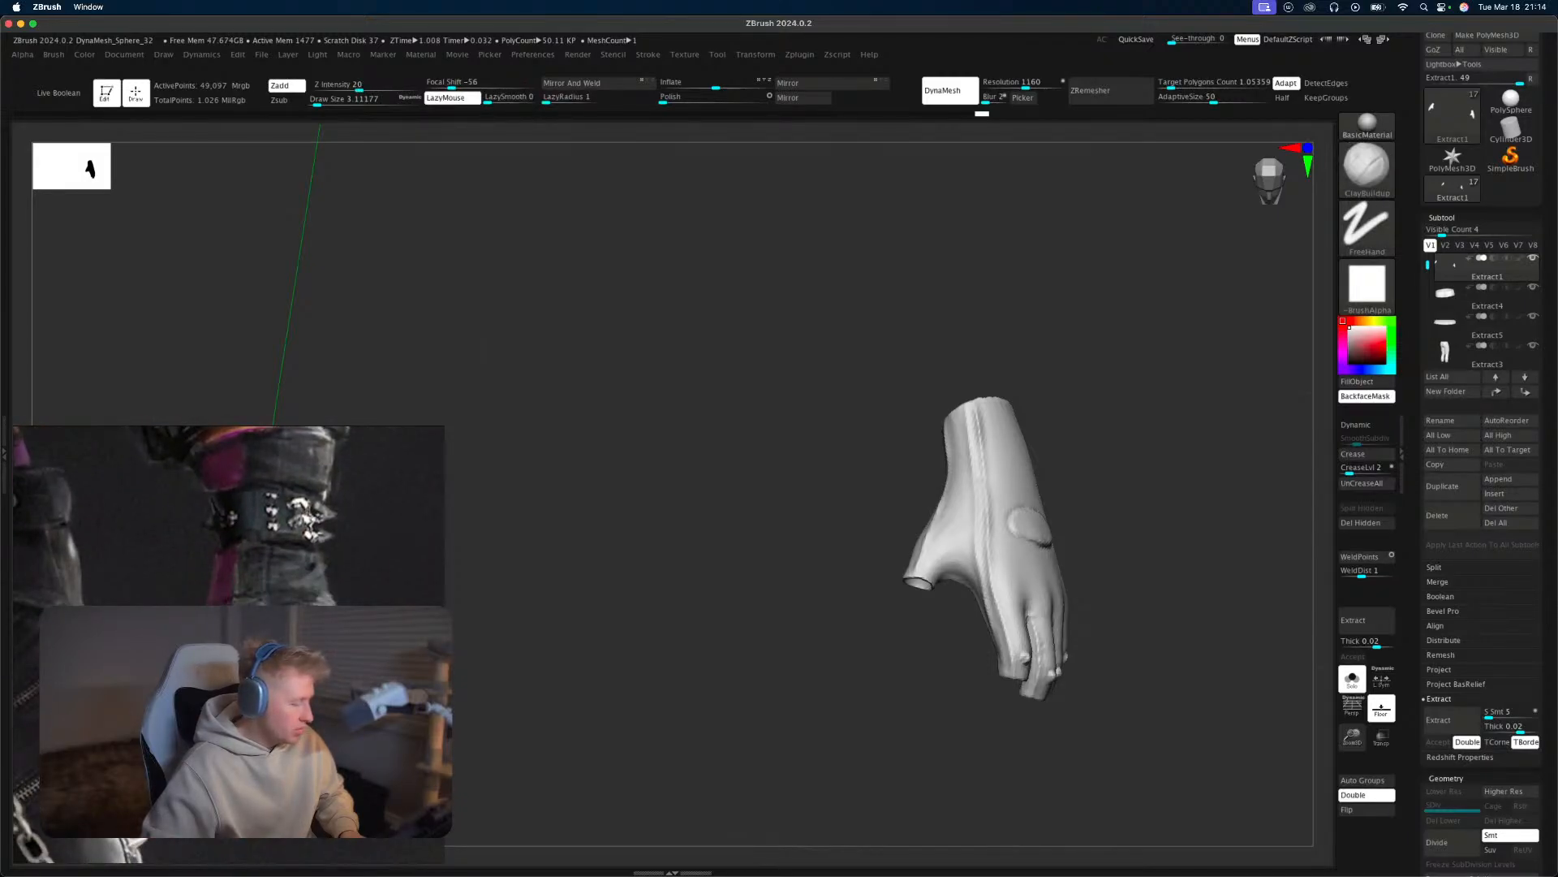
pyautogui.moveTo(1152, 581)
pyautogui.mouseDown()
pyautogui.moveTo(1190, 581)
pyautogui.moveTo(1182, 598)
pyautogui.moveTo(1234, 581)
pyautogui.moveTo(1262, 536)
pyautogui.moveTo(1247, 584)
pyautogui.moveTo(1207, 598)
pyautogui.moveTo(1277, 573)
pyautogui.moveTo(1155, 442)
pyautogui.moveTo(1219, 494)
pyautogui.moveTo(1179, 578)
pyautogui.moveTo(1200, 602)
pyautogui.moveTo(1190, 636)
pyautogui.moveTo(1182, 448)
pyautogui.mouseUp()
pyautogui.press('shift')
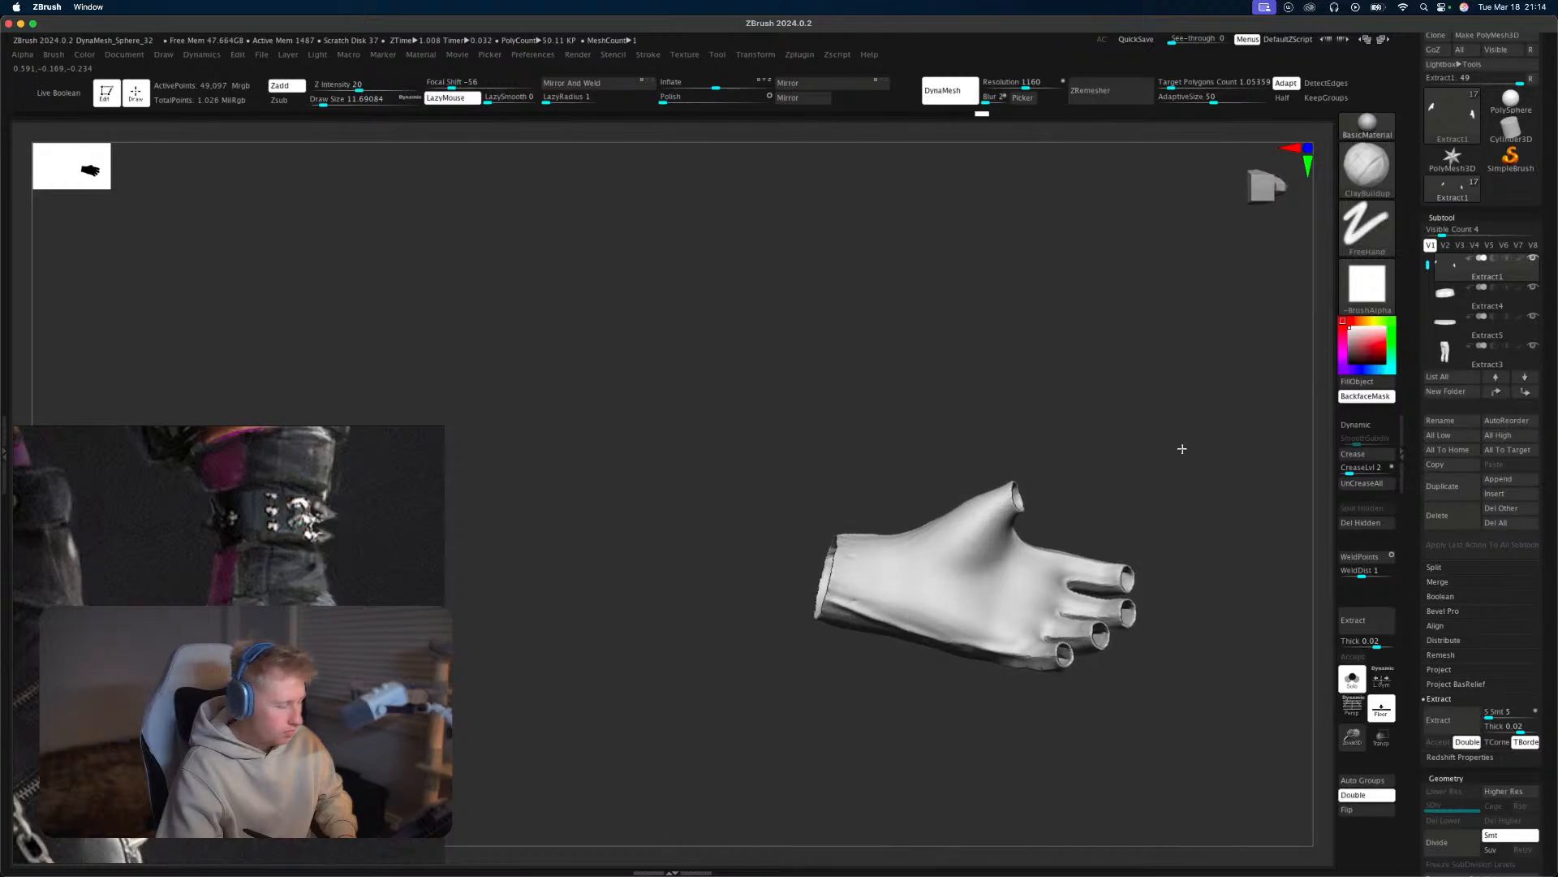
# Carve the thumb-side seam of the glove deeper up to the cuff with DamStandard at draw size about 11.7.
pyautogui.moveTo(1187, 509)
pyautogui.mouseDown()
pyautogui.moveTo(1120, 605)
pyautogui.moveTo(1221, 550)
pyautogui.moveTo(1208, 495)
pyautogui.moveTo(1193, 525)
pyautogui.moveTo(1200, 503)
pyautogui.moveTo(1117, 518)
pyautogui.moveTo(1137, 504)
pyautogui.mouseUp()
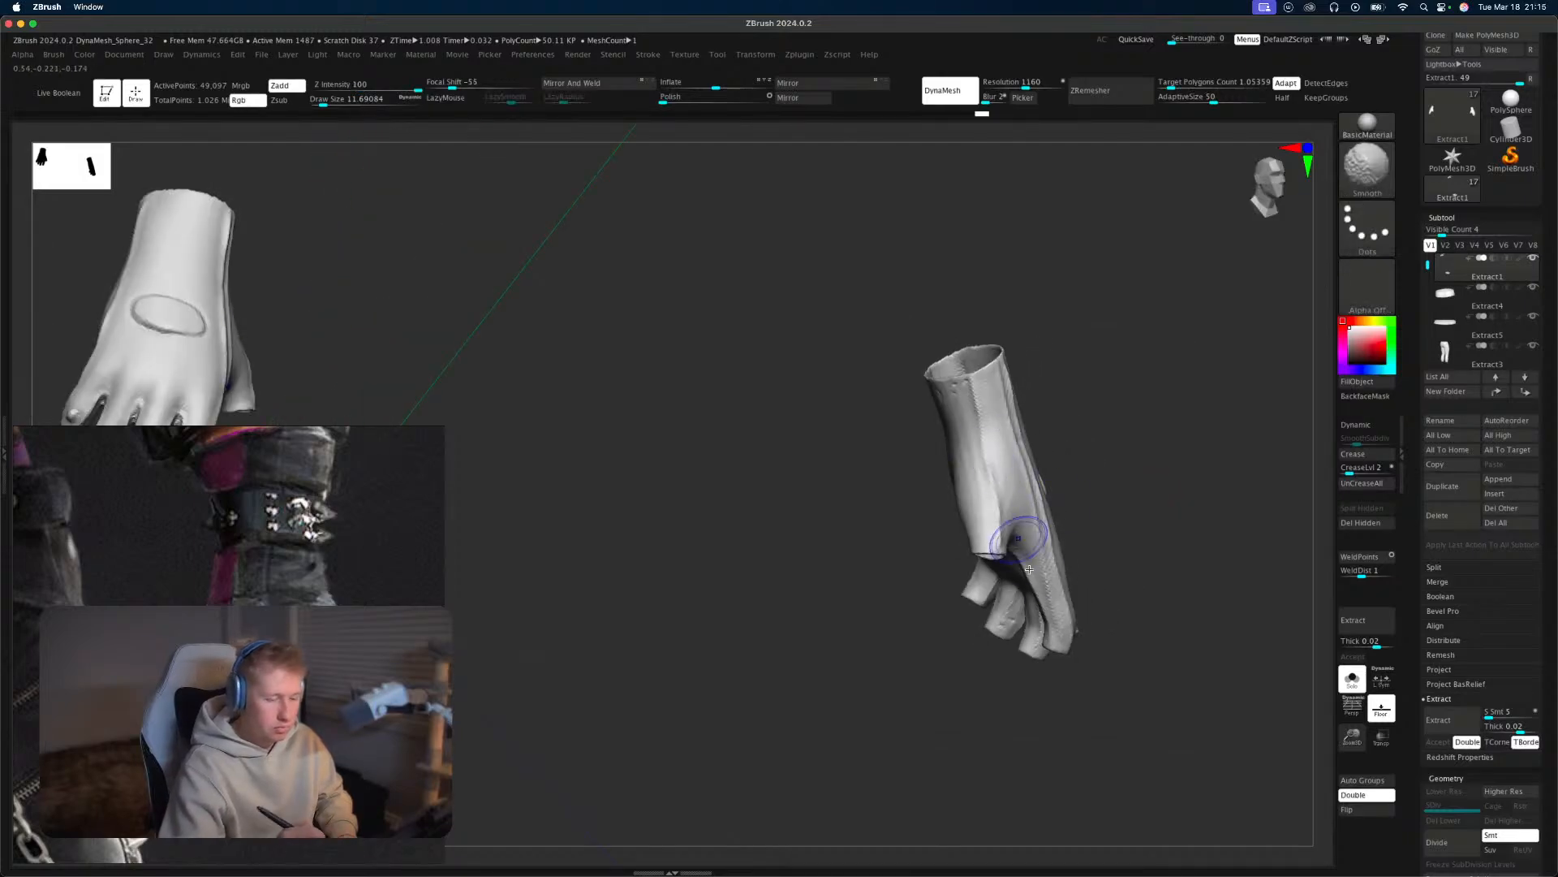
pyautogui.press('b')
pyautogui.press('d')
pyautogui.press('s')
pyautogui.moveTo(1149, 557); pyautogui.dragTo(991, 430)
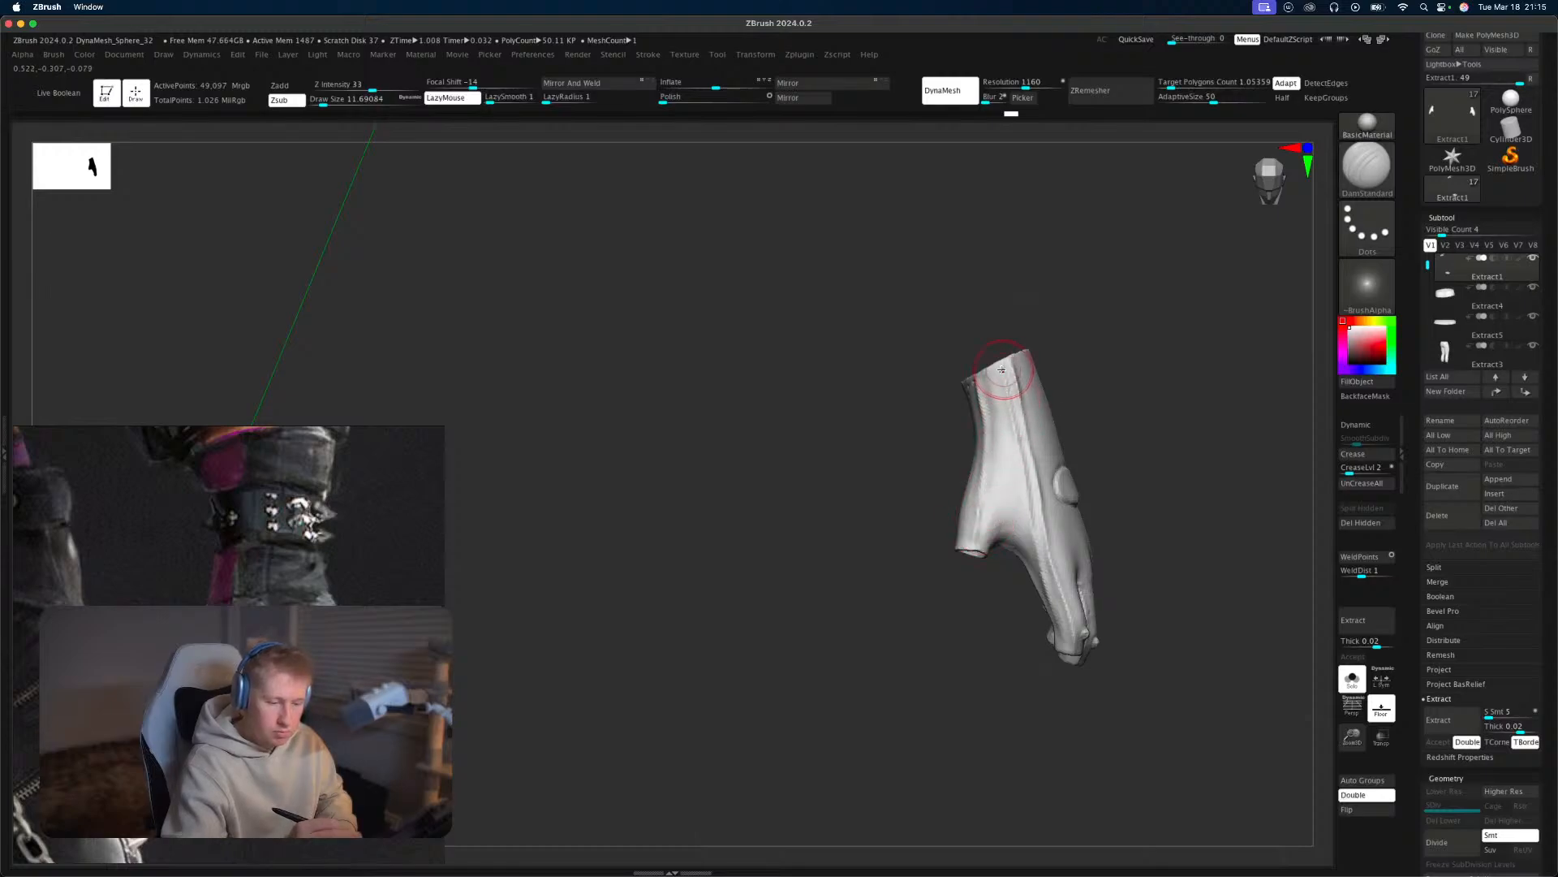
pyautogui.moveTo(1036, 569)
pyautogui.mouseDown()
pyautogui.moveTo(1109, 480)
pyautogui.moveTo(1023, 393)
pyautogui.mouseUp()
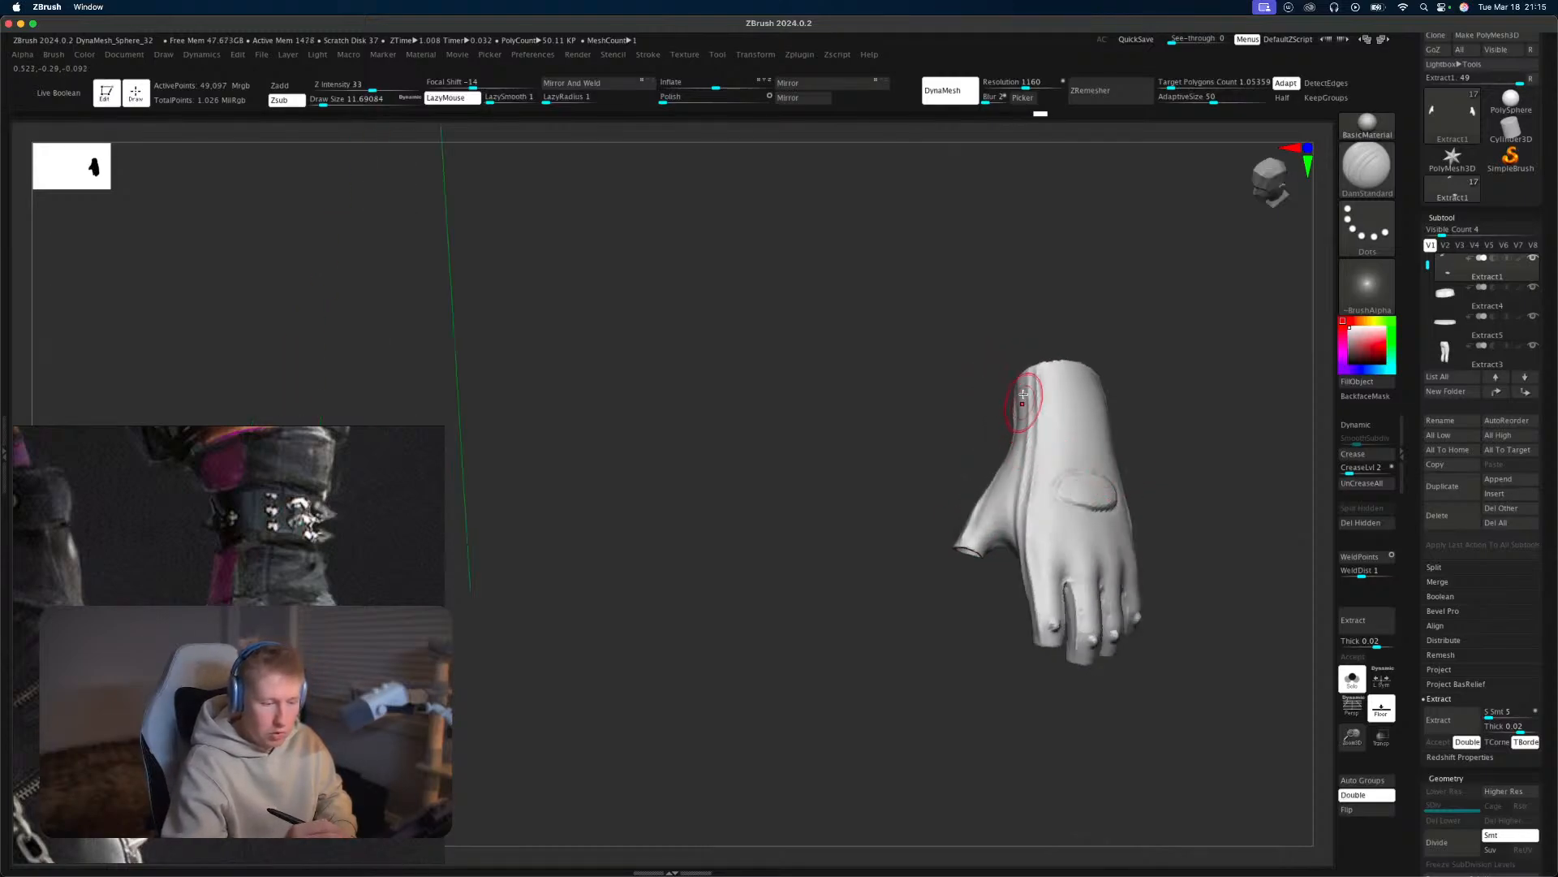
pyautogui.moveTo(1217, 532)
pyautogui.mouseDown()
pyautogui.moveTo(1169, 560)
pyautogui.moveTo(1179, 571)
pyautogui.moveTo(1218, 573)
pyautogui.moveTo(1196, 525)
pyautogui.mouseUp()
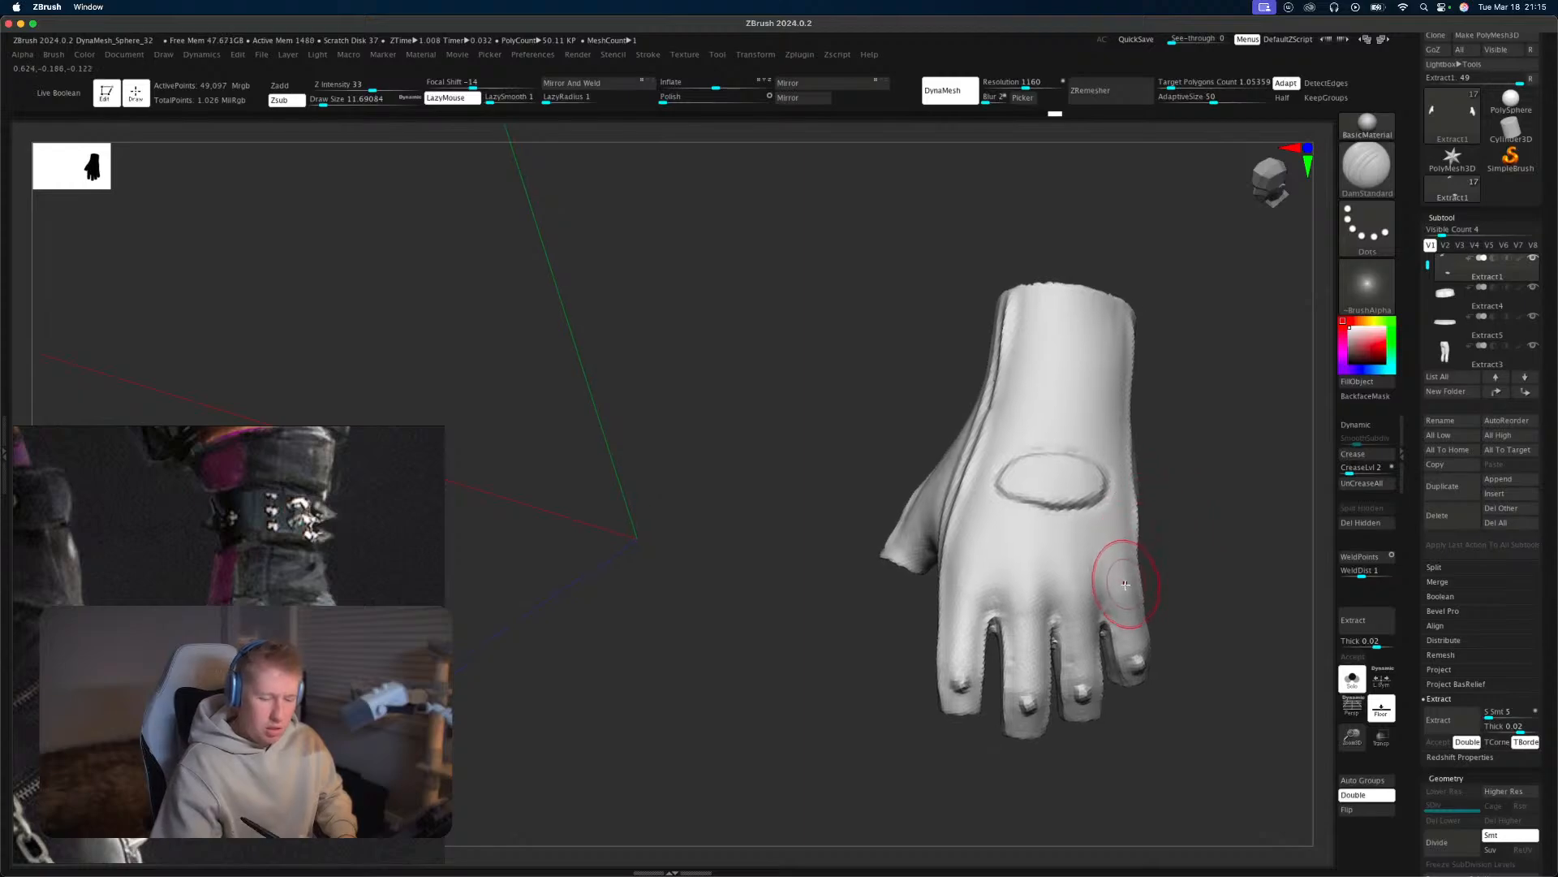
# Mask a round spot on each of the four knuckles at draw size about 5 and invert the mask.
pyautogui.press('s')
pyautogui.moveTo(1125, 586); pyautogui.dragTo(1136, 573)
pyautogui.press('s')
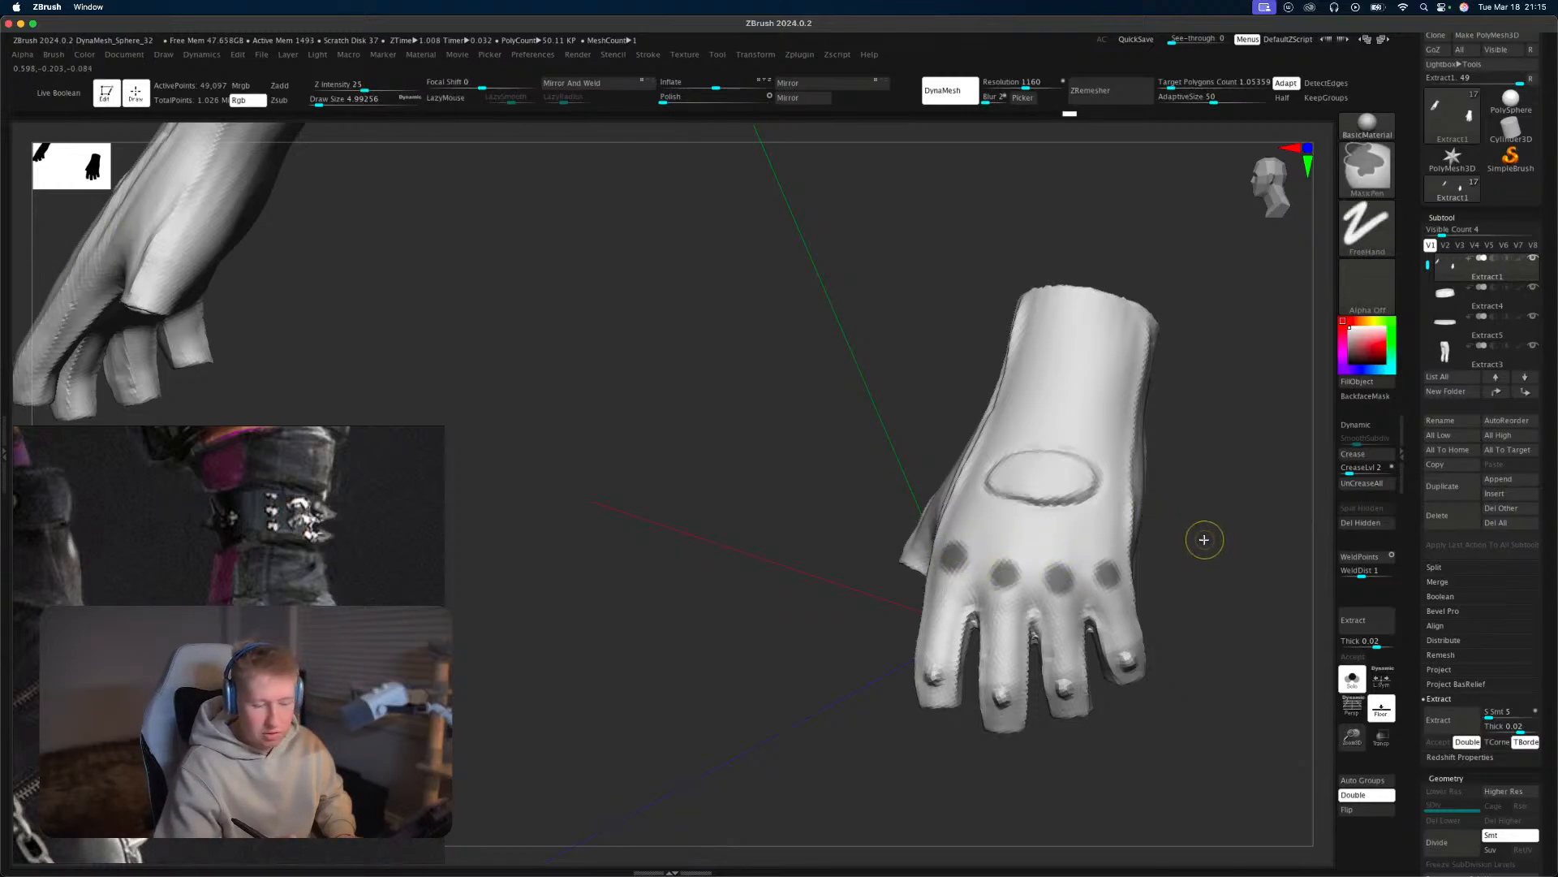
pyautogui.moveTo(1204, 539)
pyautogui.mouseDown()
pyautogui.moveTo(1221, 522)
pyautogui.moveTo(1241, 560)
pyautogui.moveTo(1225, 563)
pyautogui.mouseUp()
# Pull the four unmasked knuckle spots outward into pointed spikes with the Move brush at draw size about 9.4 and clear the mask.
pyautogui.press('b')
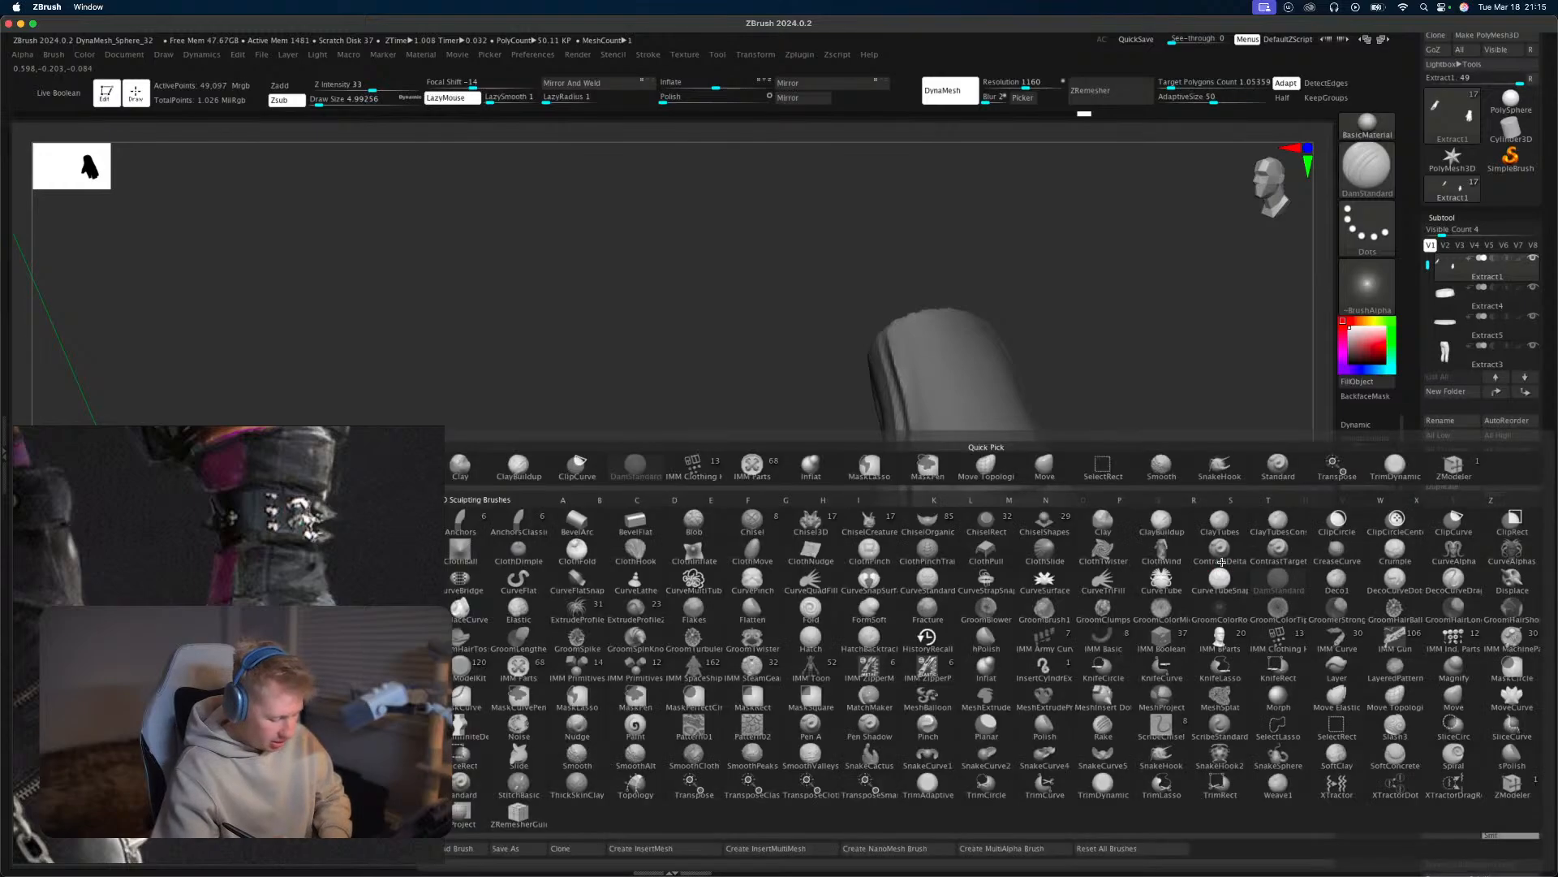
pyautogui.press('m')
pyautogui.press('v')
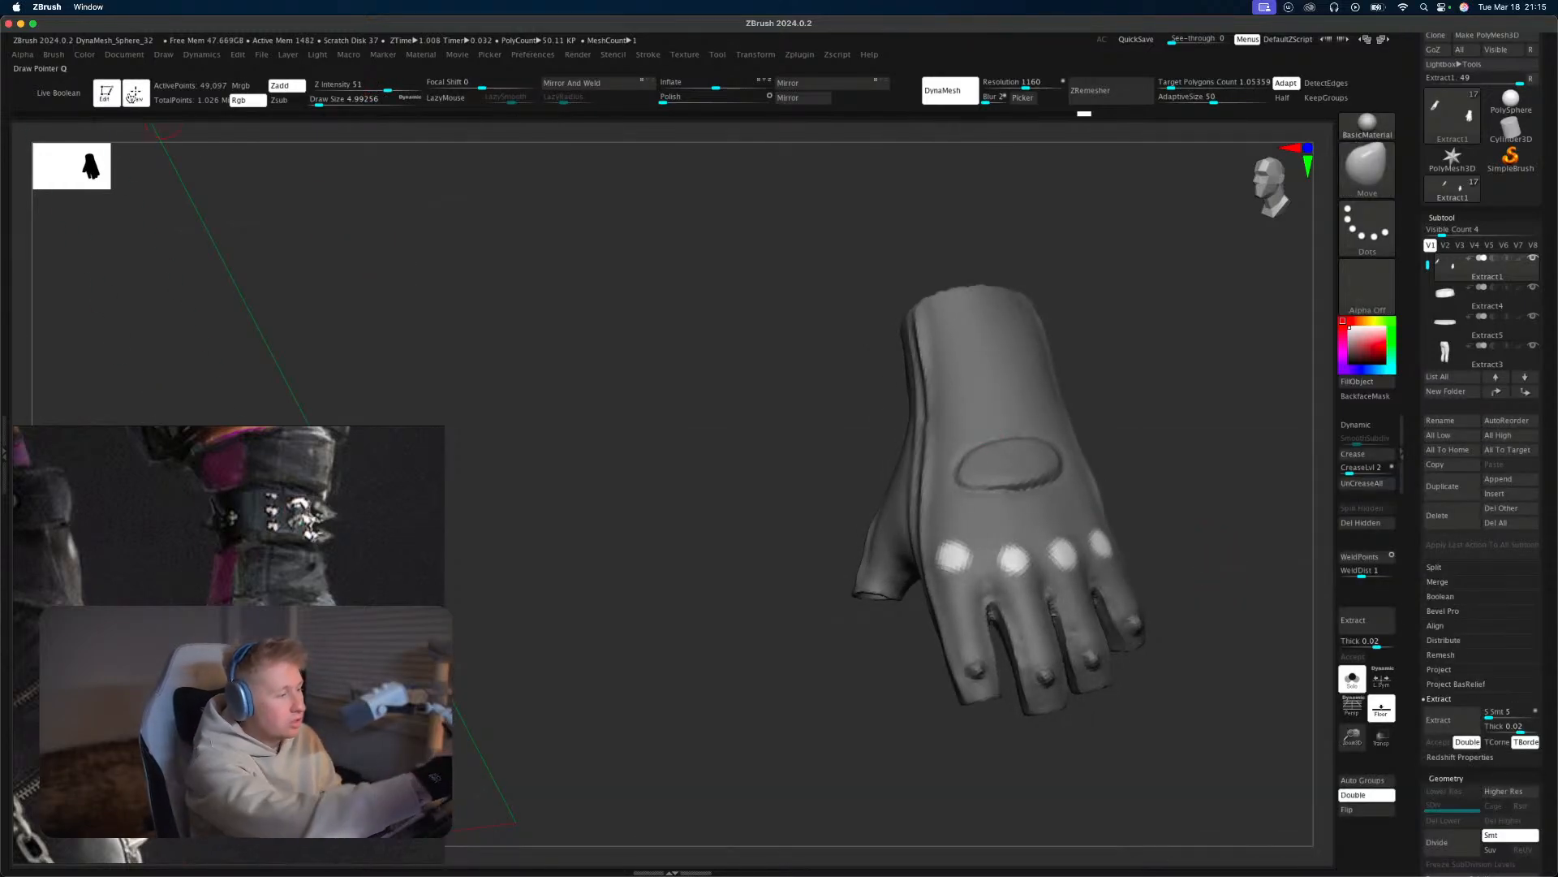
pyautogui.moveTo(1193, 528)
pyautogui.mouseDown()
pyautogui.moveTo(1116, 534)
pyautogui.moveTo(1072, 569)
pyautogui.mouseUp()
pyautogui.press('s')
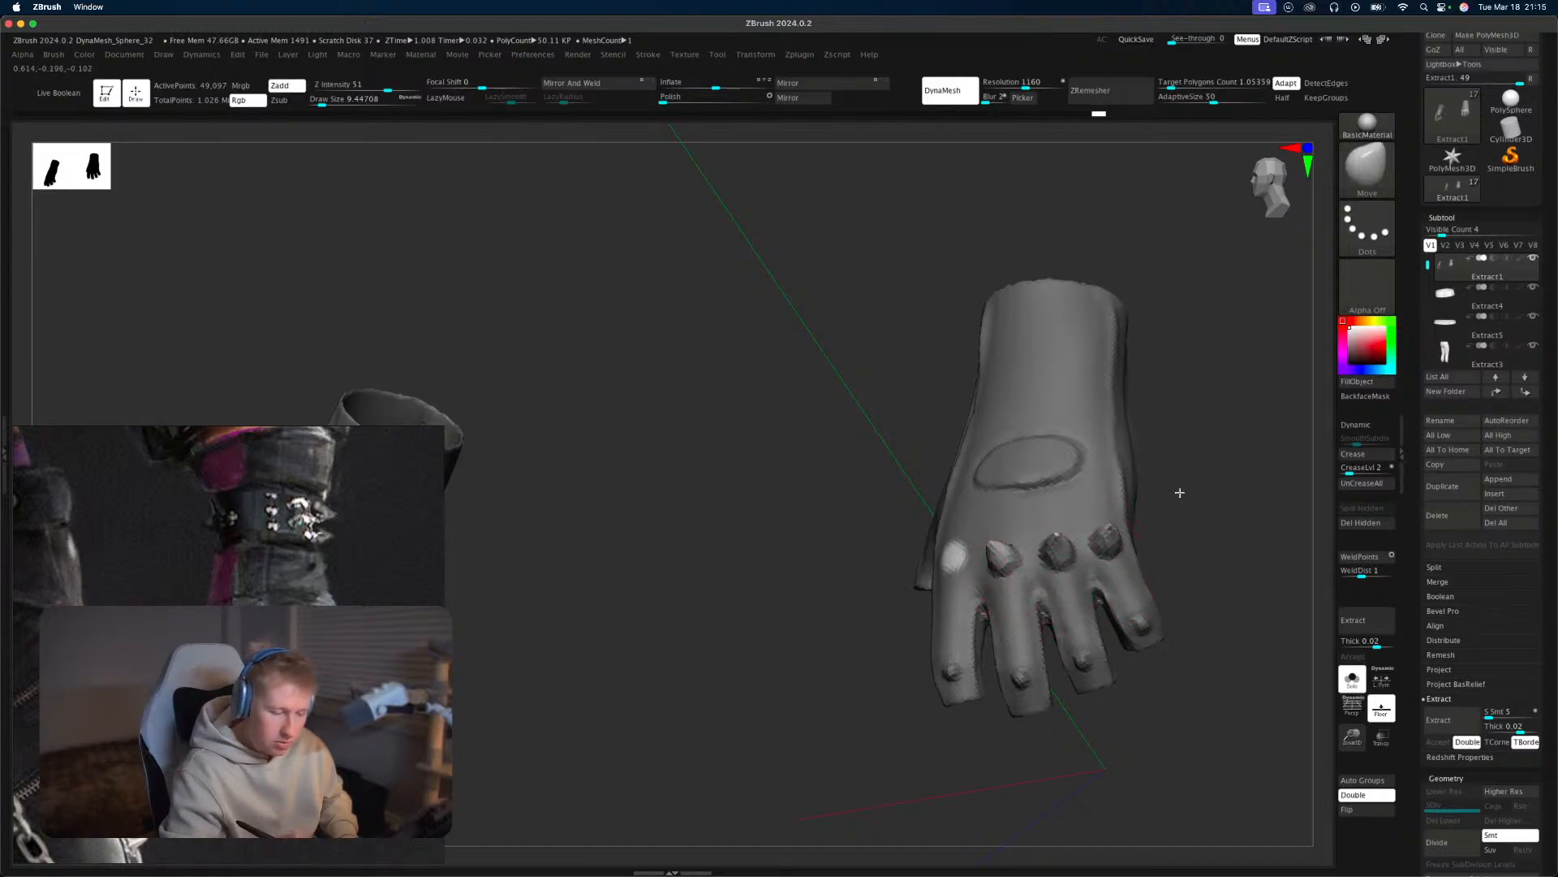
pyautogui.moveTo(1180, 493); pyautogui.dragTo(1132, 452)
pyautogui.moveTo(1186, 533)
pyautogui.mouseDown()
pyautogui.moveTo(1214, 543)
pyautogui.moveTo(1155, 613)
pyautogui.moveTo(1242, 543)
pyautogui.moveTo(1186, 514)
pyautogui.moveTo(1216, 532)
pyautogui.moveTo(1183, 532)
pyautogui.moveTo(1232, 608)
pyautogui.moveTo(1230, 570)
pyautogui.mouseUp()
pyautogui.press('b')
pyautogui.press('m')
pyautogui.press('v')
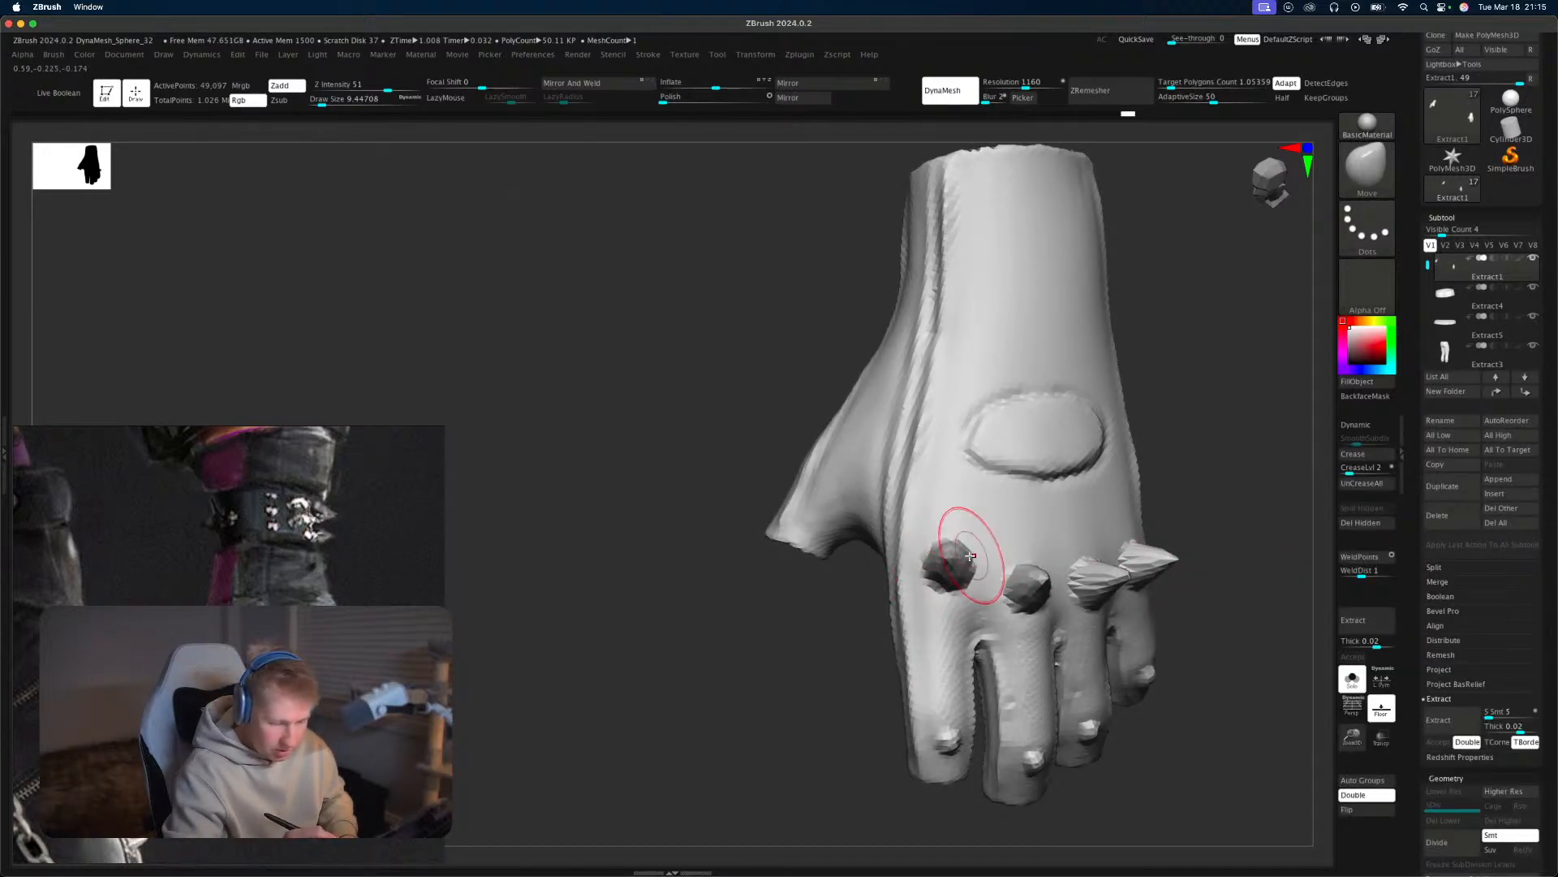
# Add small round studs beside the index-knuckle spike with ClayBuildup at draw size about 1.8.
pyautogui.press('b')
pyautogui.press('c')
pyautogui.press('b')
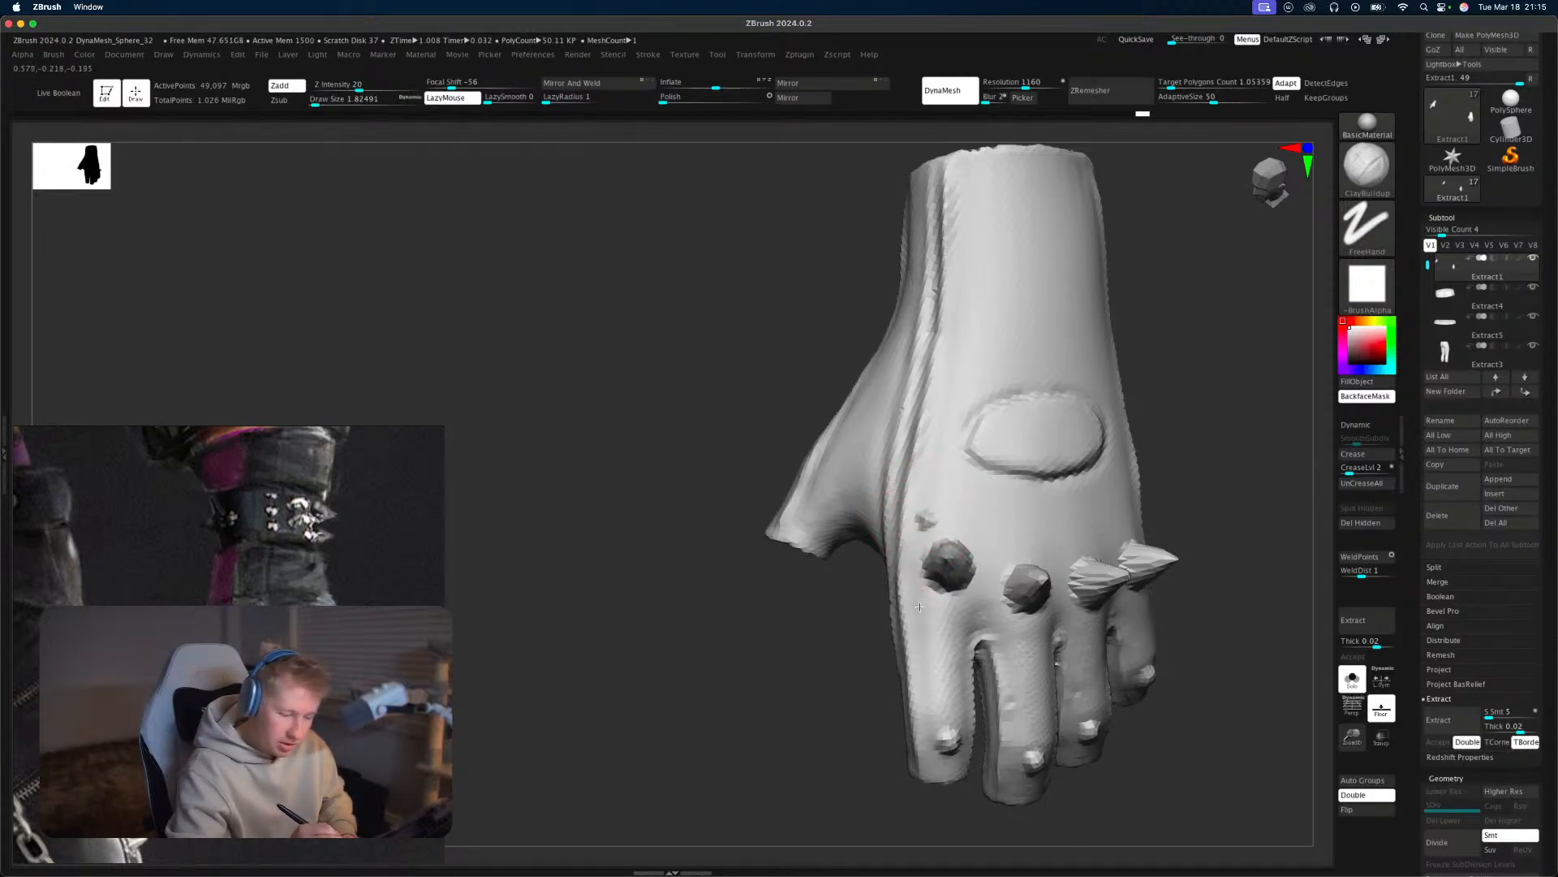
pyautogui.keyDown('alt'); pyautogui.moveTo(1224, 534); pyautogui.dragTo(1221, 482); pyautogui.keyUp('alt')
pyautogui.moveTo(1221, 482); pyautogui.dragTo(1214, 492)
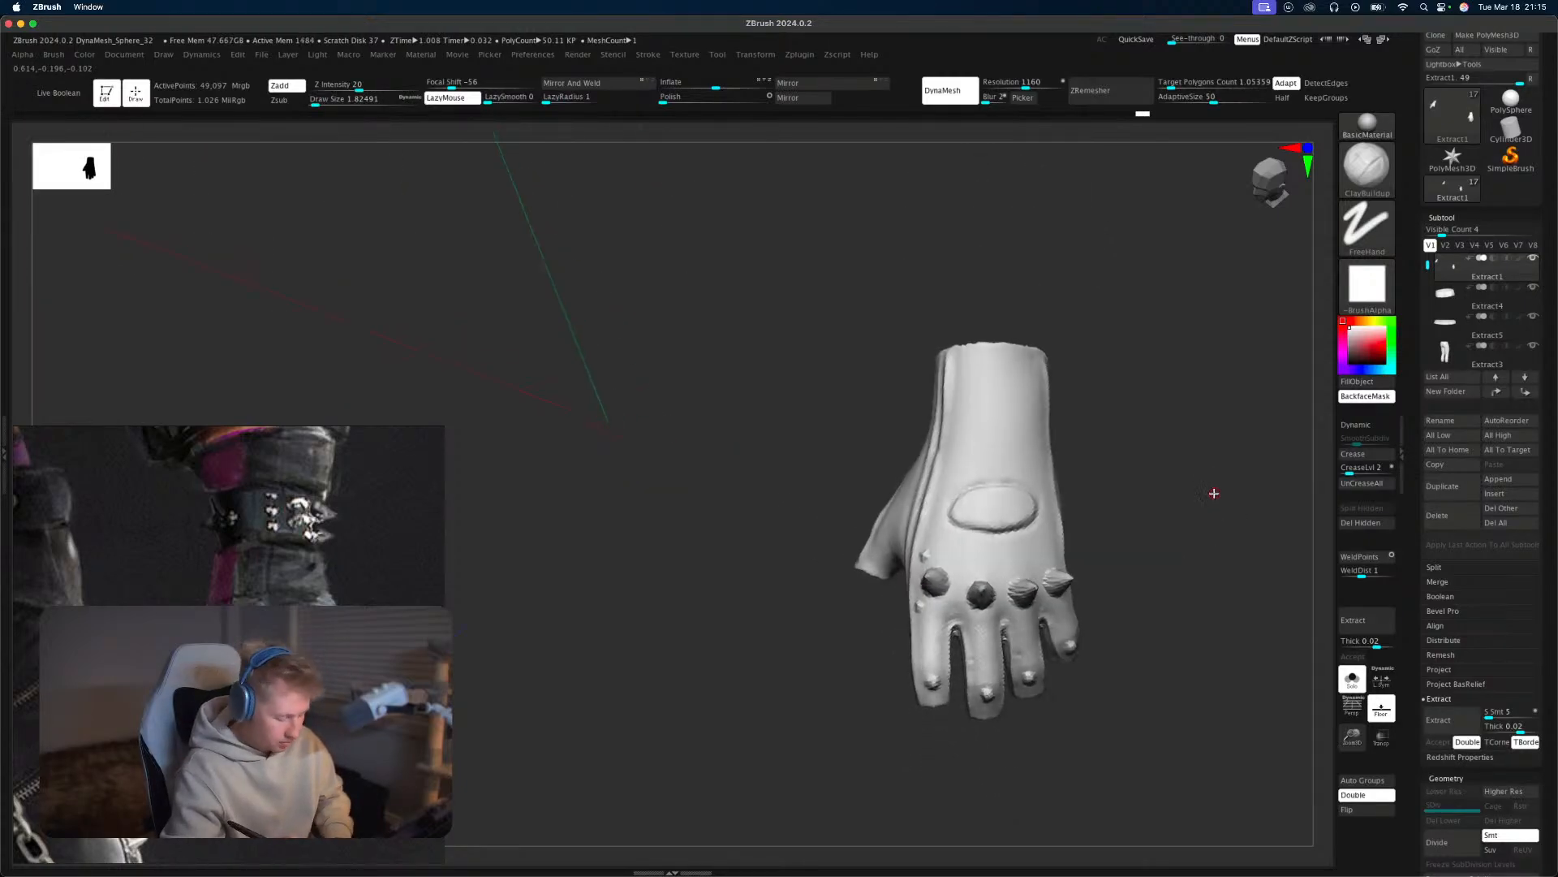
# Carve grooves around the bases of the knuckle spikes with DamStandard at draw size about 4.3, undoing the last stroke.
pyautogui.press('b')
pyautogui.press('d')
pyautogui.press('s')
pyautogui.press('s')
pyautogui.click(968, 581)
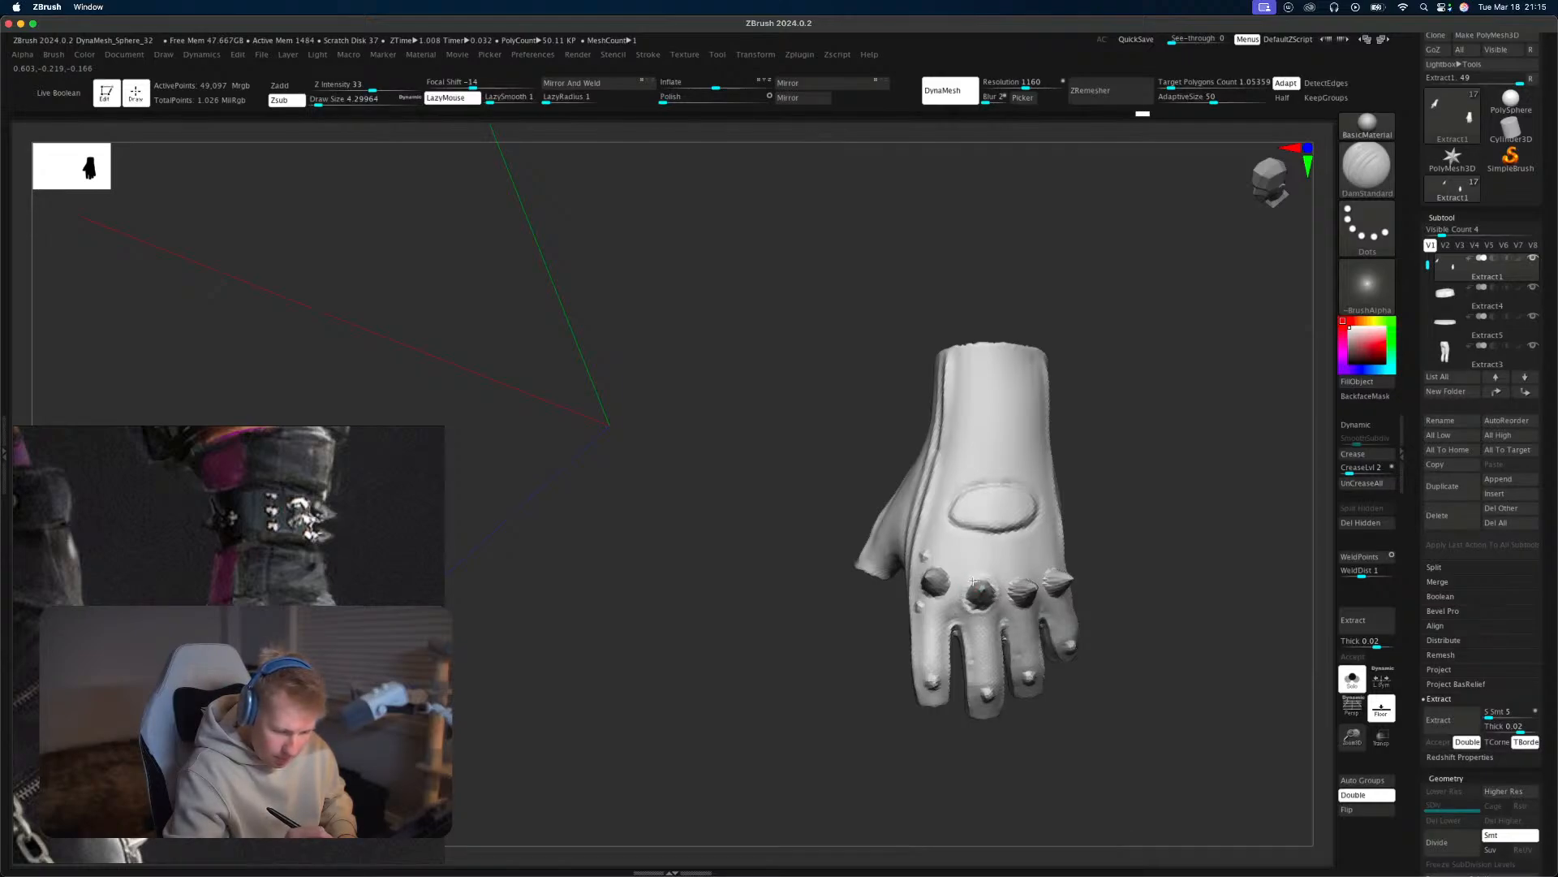
pyautogui.moveTo(974, 581); pyautogui.dragTo(995, 583)
pyautogui.moveTo(1166, 532)
pyautogui.mouseDown()
pyautogui.moveTo(1055, 543)
pyautogui.moveTo(1184, 540)
pyautogui.moveTo(968, 577)
pyautogui.moveTo(1148, 476)
pyautogui.moveTo(1207, 501)
pyautogui.moveTo(1171, 474)
pyautogui.moveTo(1144, 557)
pyautogui.moveTo(1131, 539)
pyautogui.moveTo(1154, 494)
pyautogui.moveTo(1146, 457)
pyautogui.moveTo(1130, 511)
pyautogui.moveTo(1151, 475)
pyautogui.moveTo(1234, 644)
pyautogui.moveTo(1179, 545)
pyautogui.moveTo(1242, 590)
pyautogui.moveTo(1215, 487)
pyautogui.moveTo(1228, 568)
pyautogui.moveTo(1182, 609)
pyautogui.moveTo(1196, 532)
pyautogui.moveTo(1235, 582)
pyautogui.mouseUp()
pyautogui.hotkey('ctrl', 'z')
# Refine the shape of the knuckle spikes with the Move brush at draw size about 5.
pyautogui.press('b')
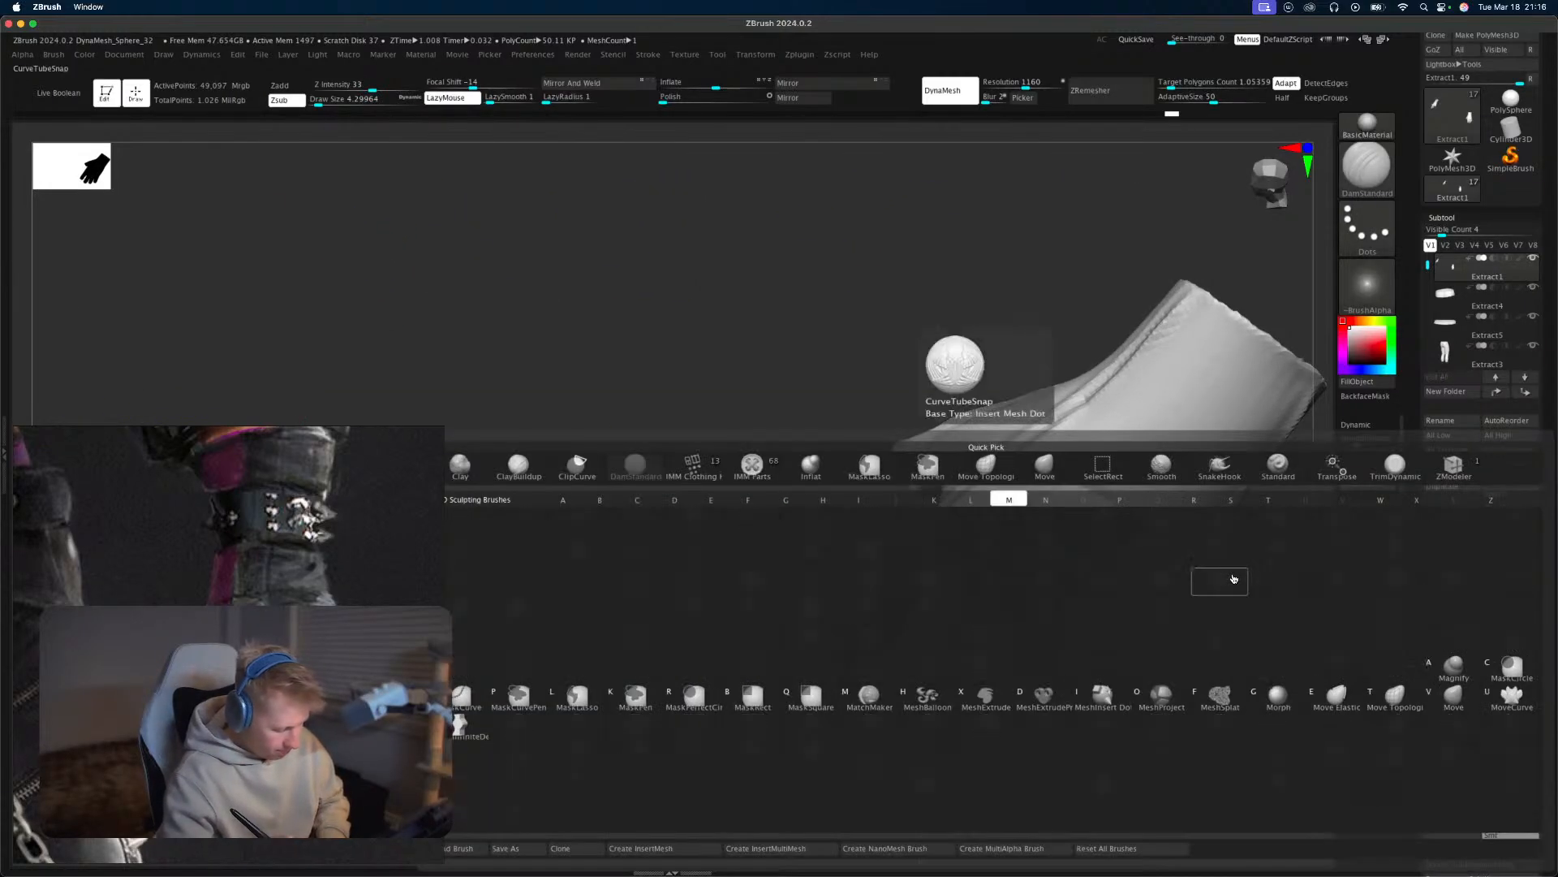
pyautogui.press('m')
pyautogui.press('v')
pyautogui.press('s')
pyautogui.moveTo(1064, 489); pyautogui.dragTo(1054, 493)
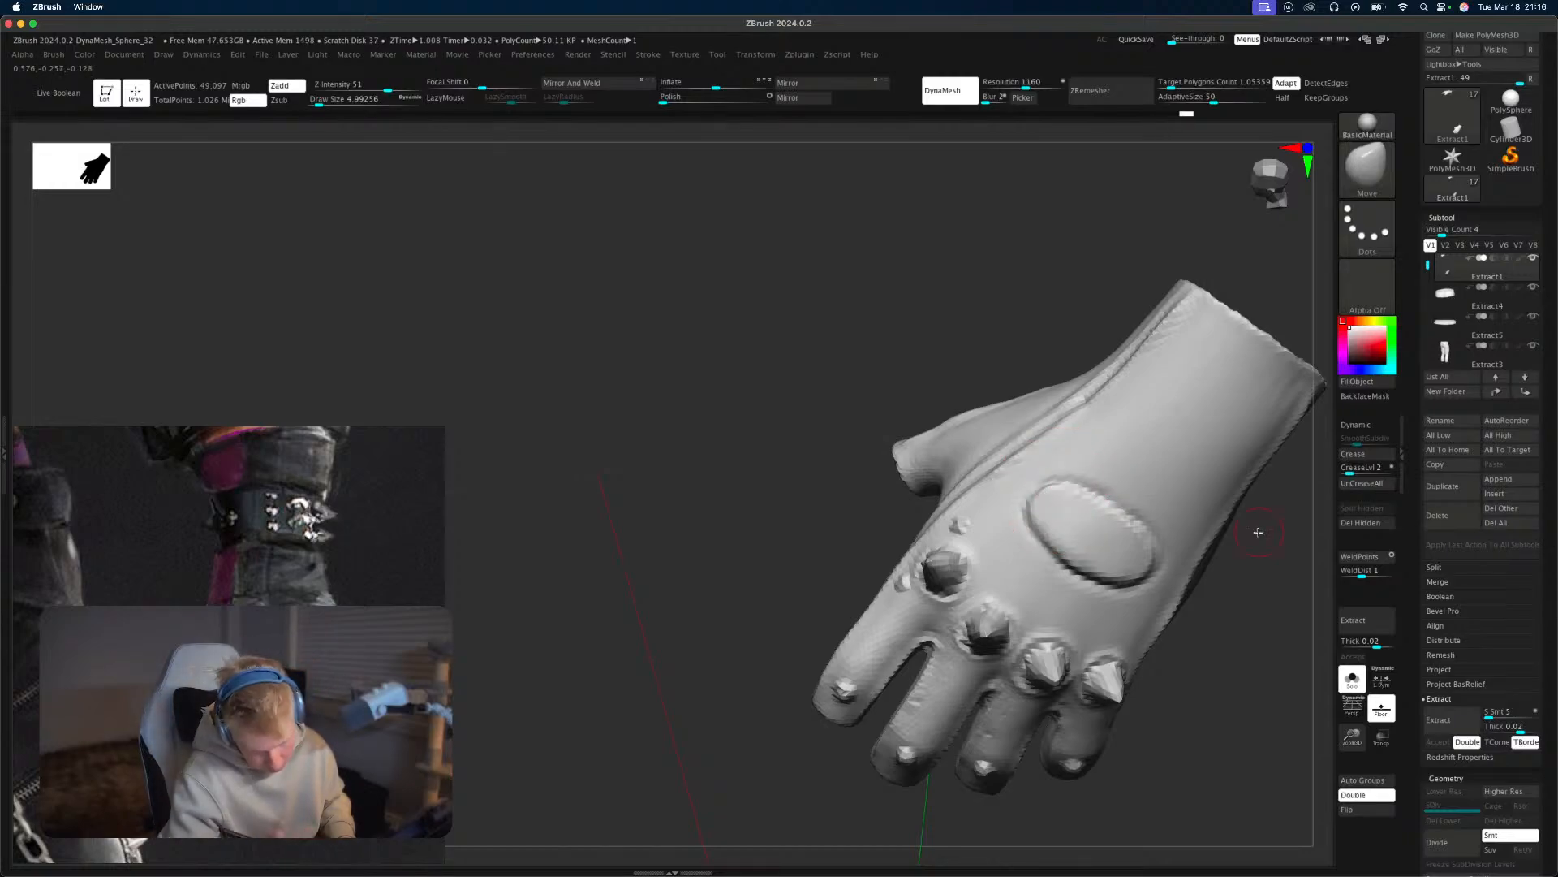
pyautogui.keyDown('alt'); pyautogui.moveTo(1258, 532); pyautogui.dragTo(1317, 535); pyautogui.keyUp('alt')
# Turn off Solo to show the whole character and compare the gloves with the reference board.
pyautogui.click(1360, 688)
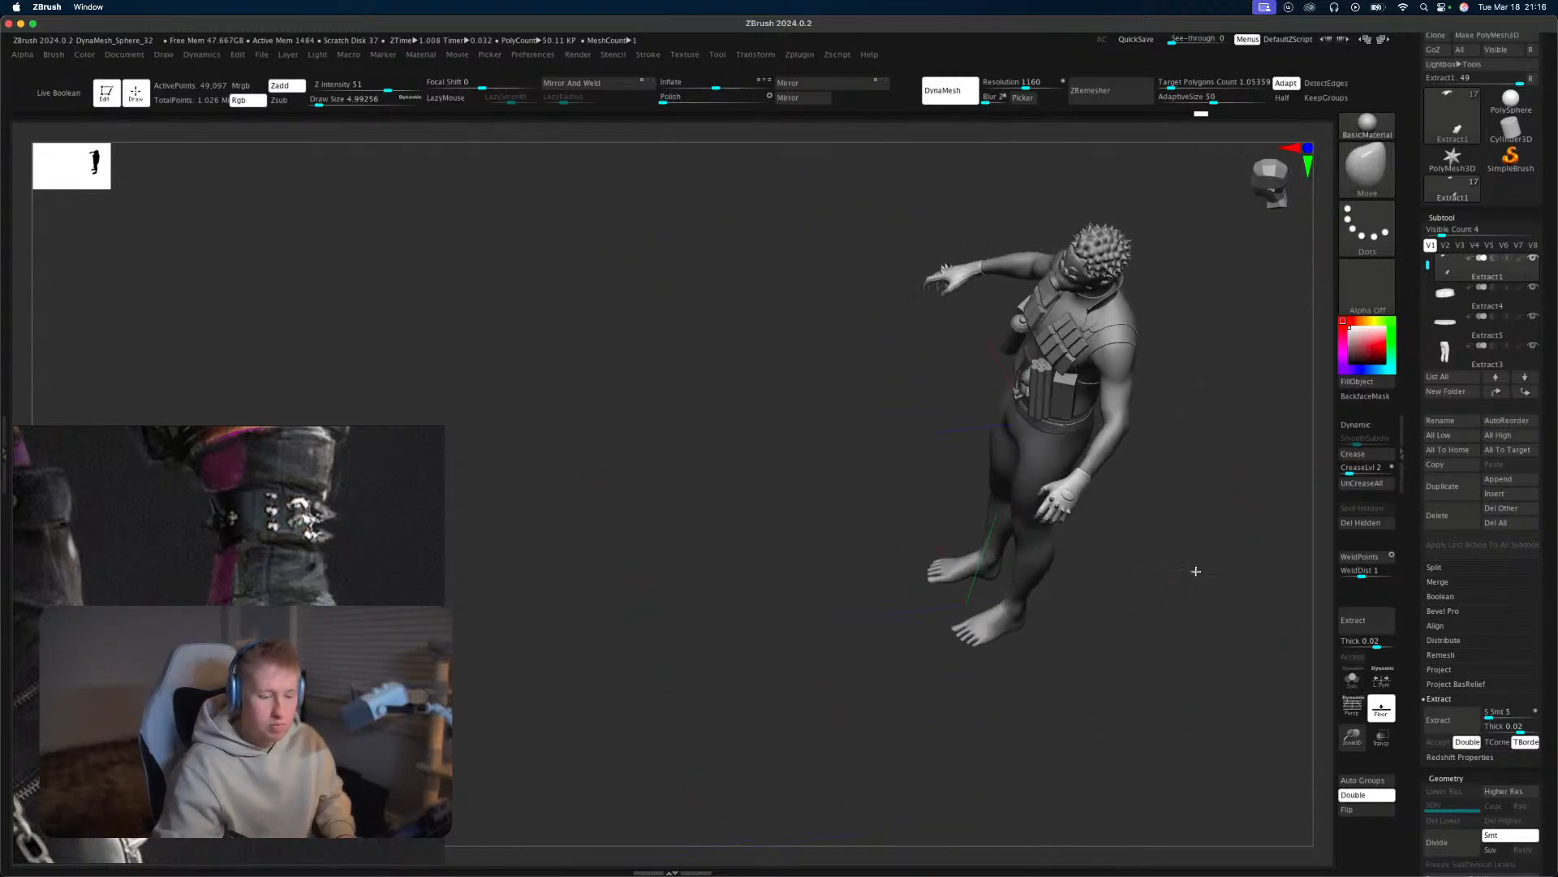
pyautogui.keyDown('alt'); pyautogui.moveTo(1214, 544); pyautogui.dragTo(1230, 649); pyautogui.keyUp('alt')
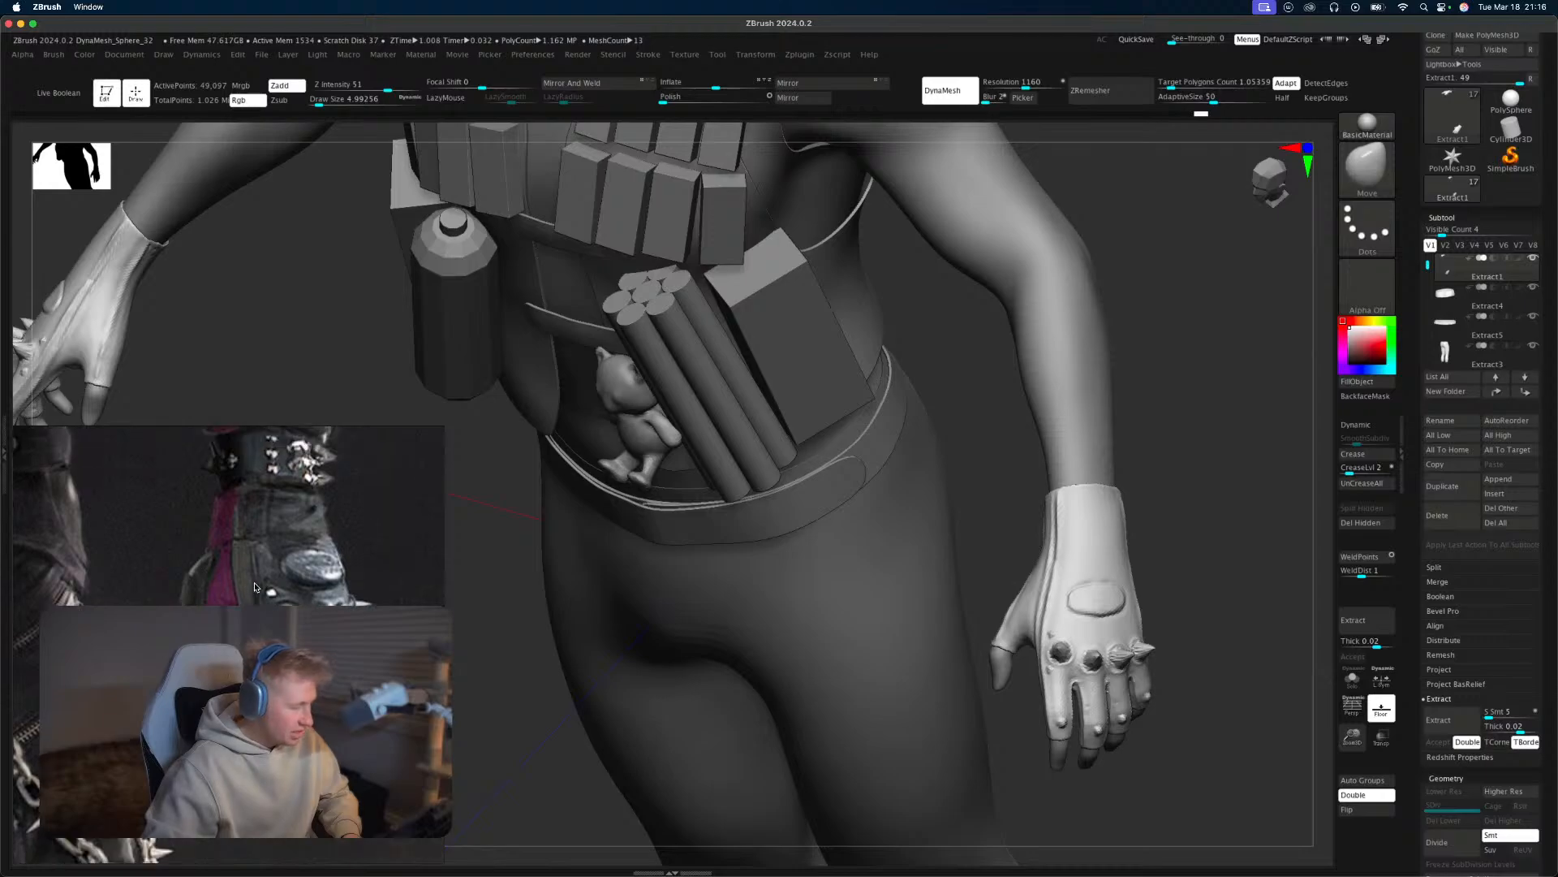
pyautogui.press('ctrl')
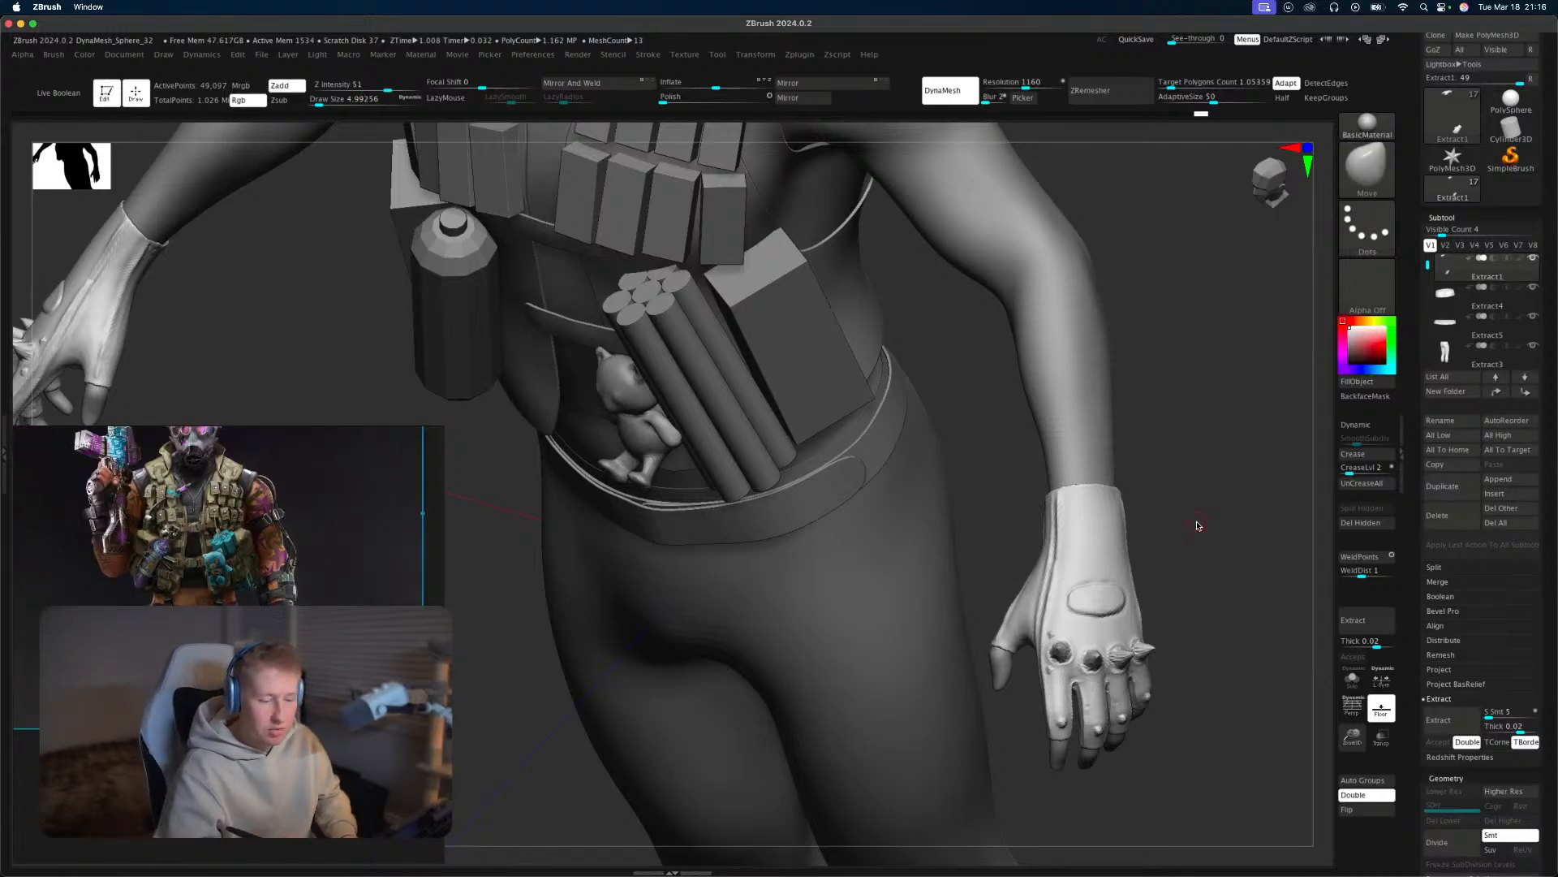
# Select the CyberSoldier body subtool and lower its subdivision level to 2.
pyautogui.moveTo(1197, 526); pyautogui.dragTo(1233, 500)
pyautogui.keyDown('alt'); pyautogui.click(1152, 453); pyautogui.keyUp('alt')
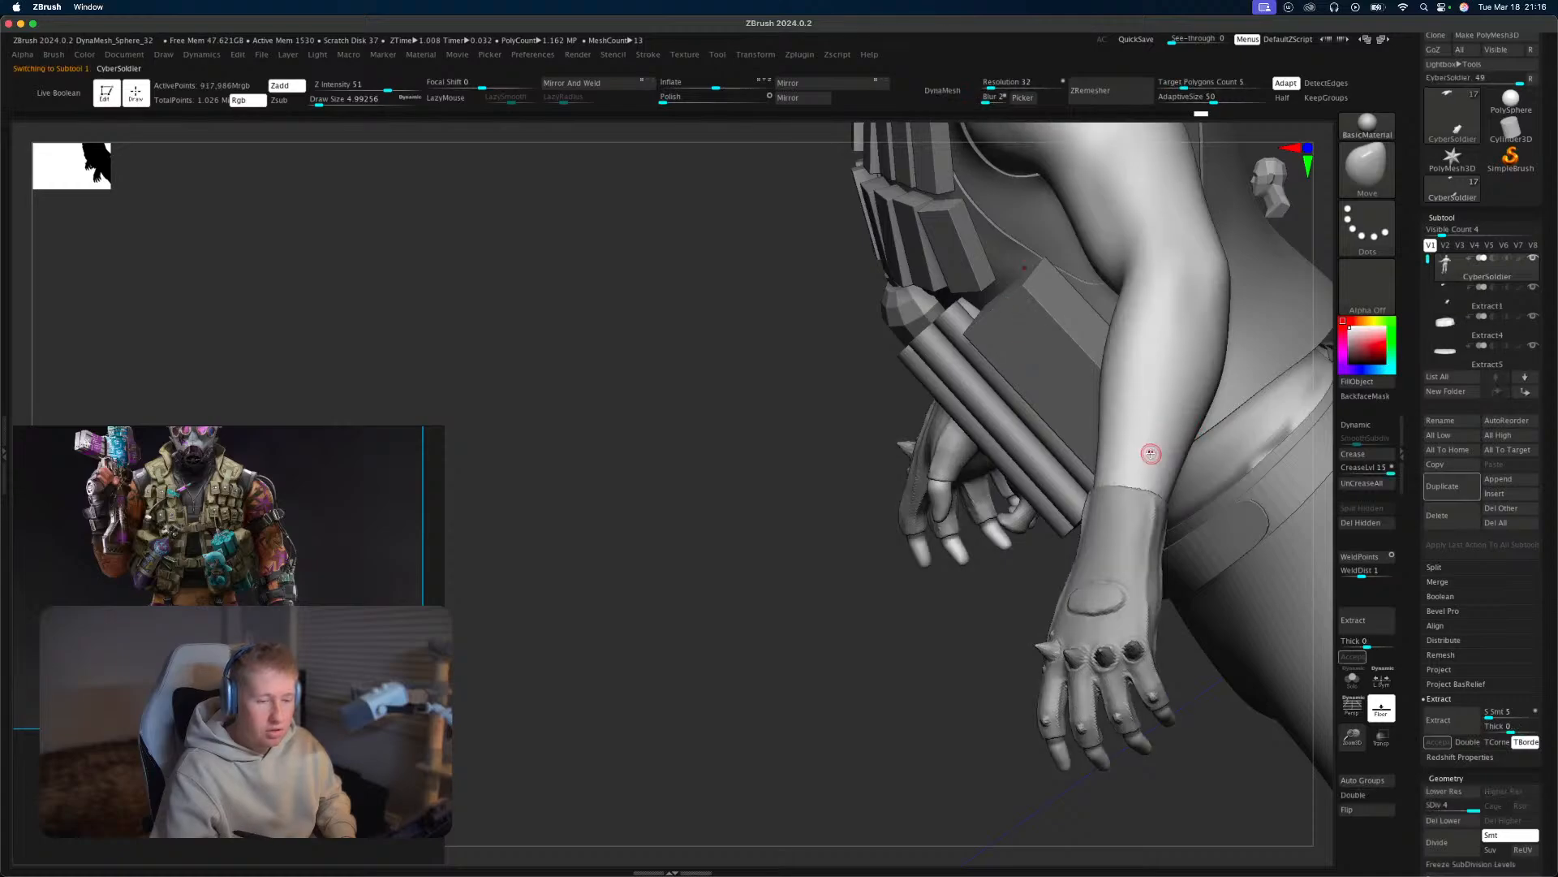
pyautogui.moveTo(755, 649); pyautogui.dragTo(986, 665)
pyautogui.keyDown('alt'); pyautogui.moveTo(1266, 525); pyautogui.dragTo(1386, 548); pyautogui.keyUp('alt')
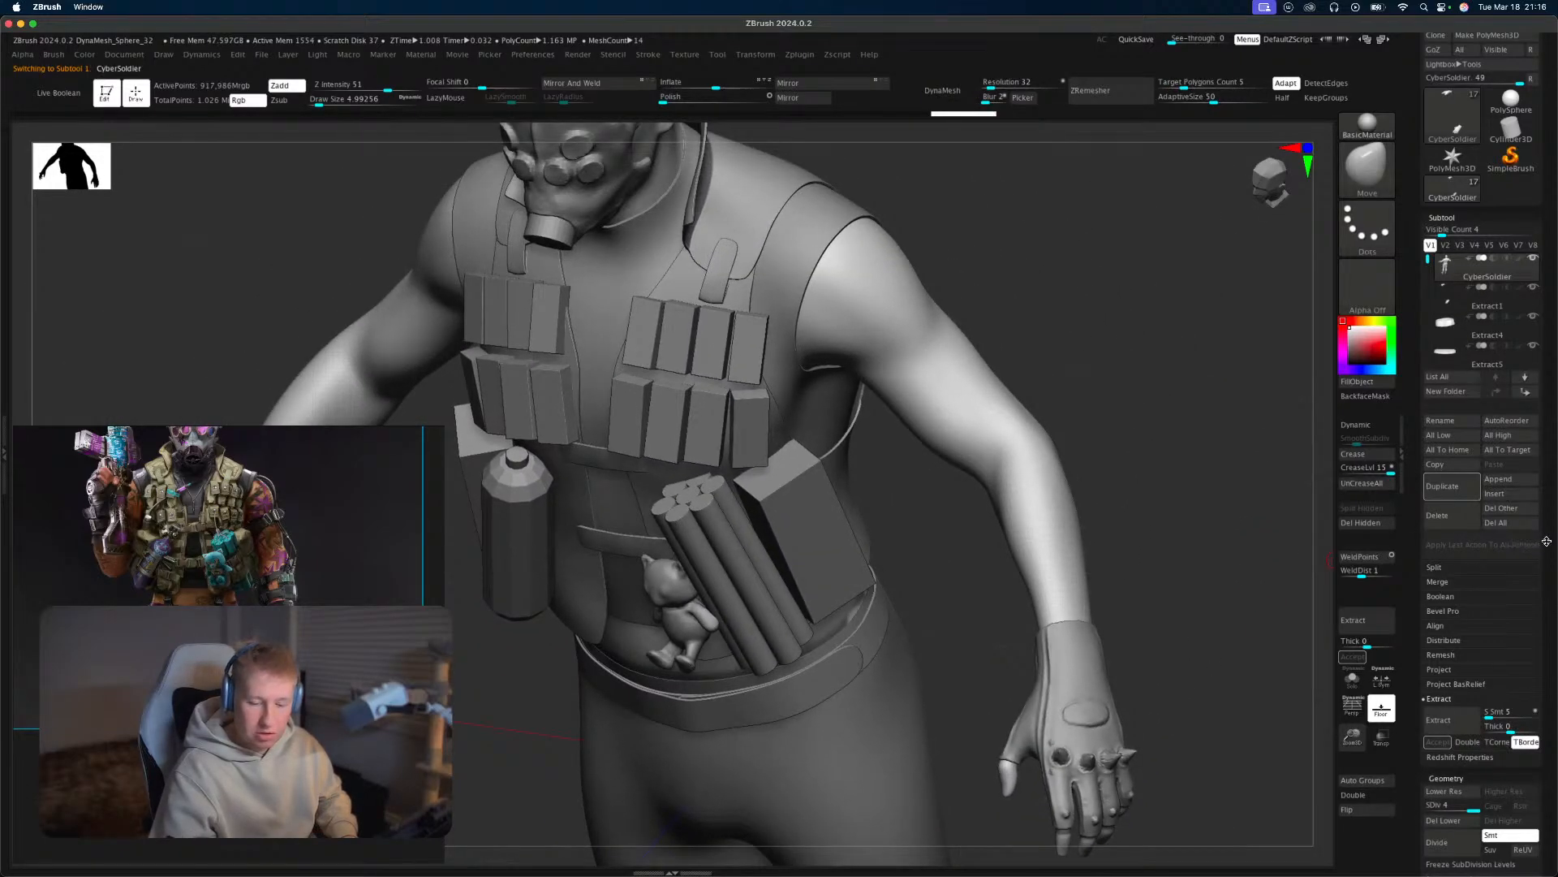
pyautogui.scroll(-5, 1547, 541)
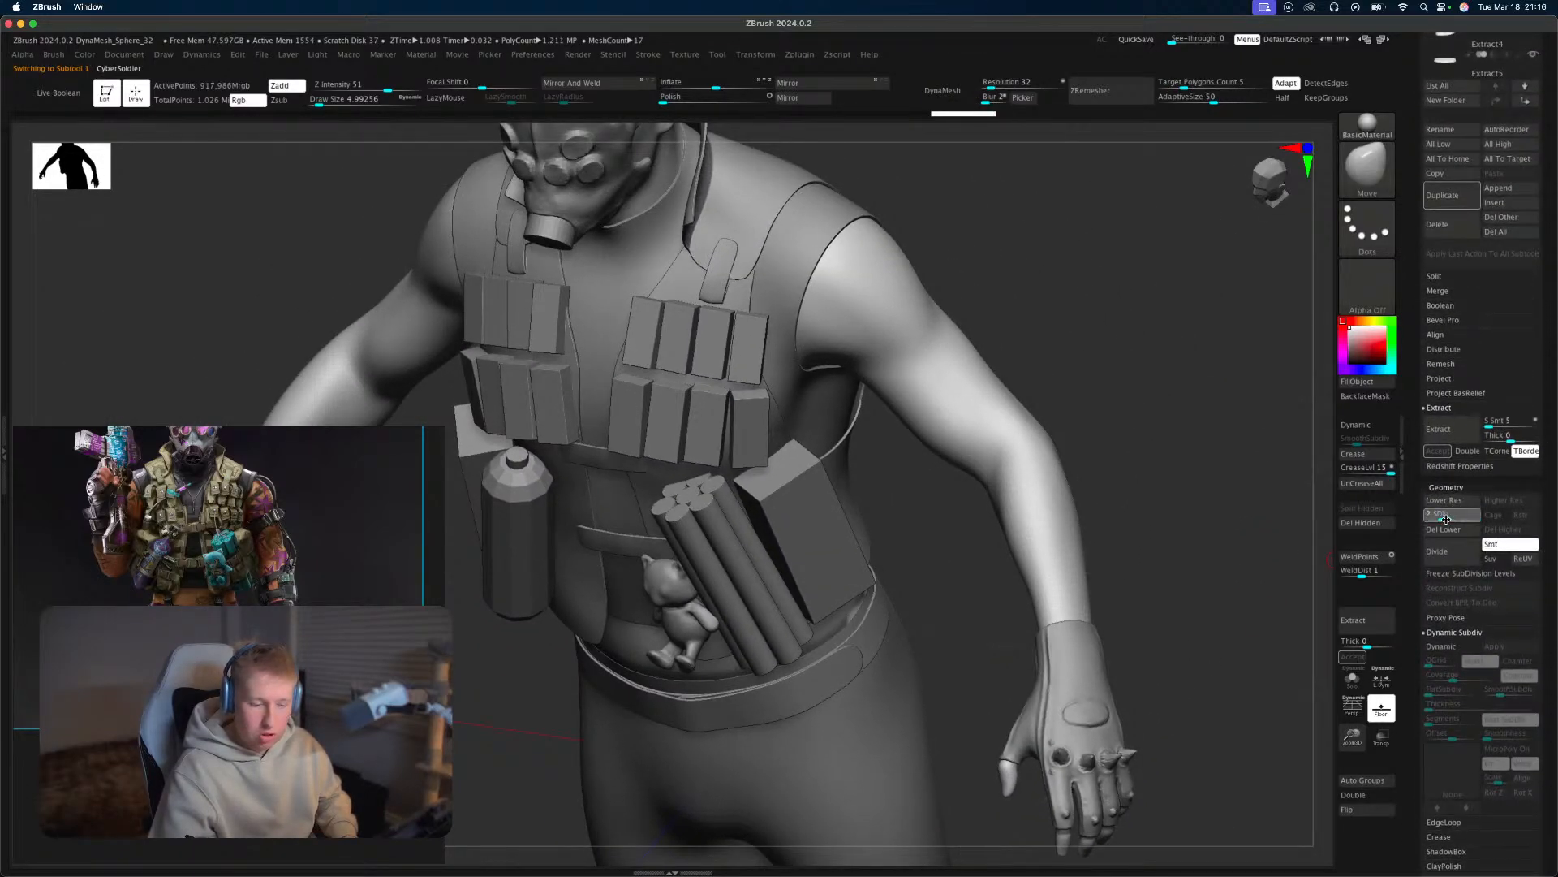
pyautogui.click(1445, 519)
# Build up the forearm muscles below the elbow with ClayBuildup at draw size about 36.9 and smooth the strokes.
pyautogui.press('b')
pyautogui.press('c')
pyautogui.press('b')
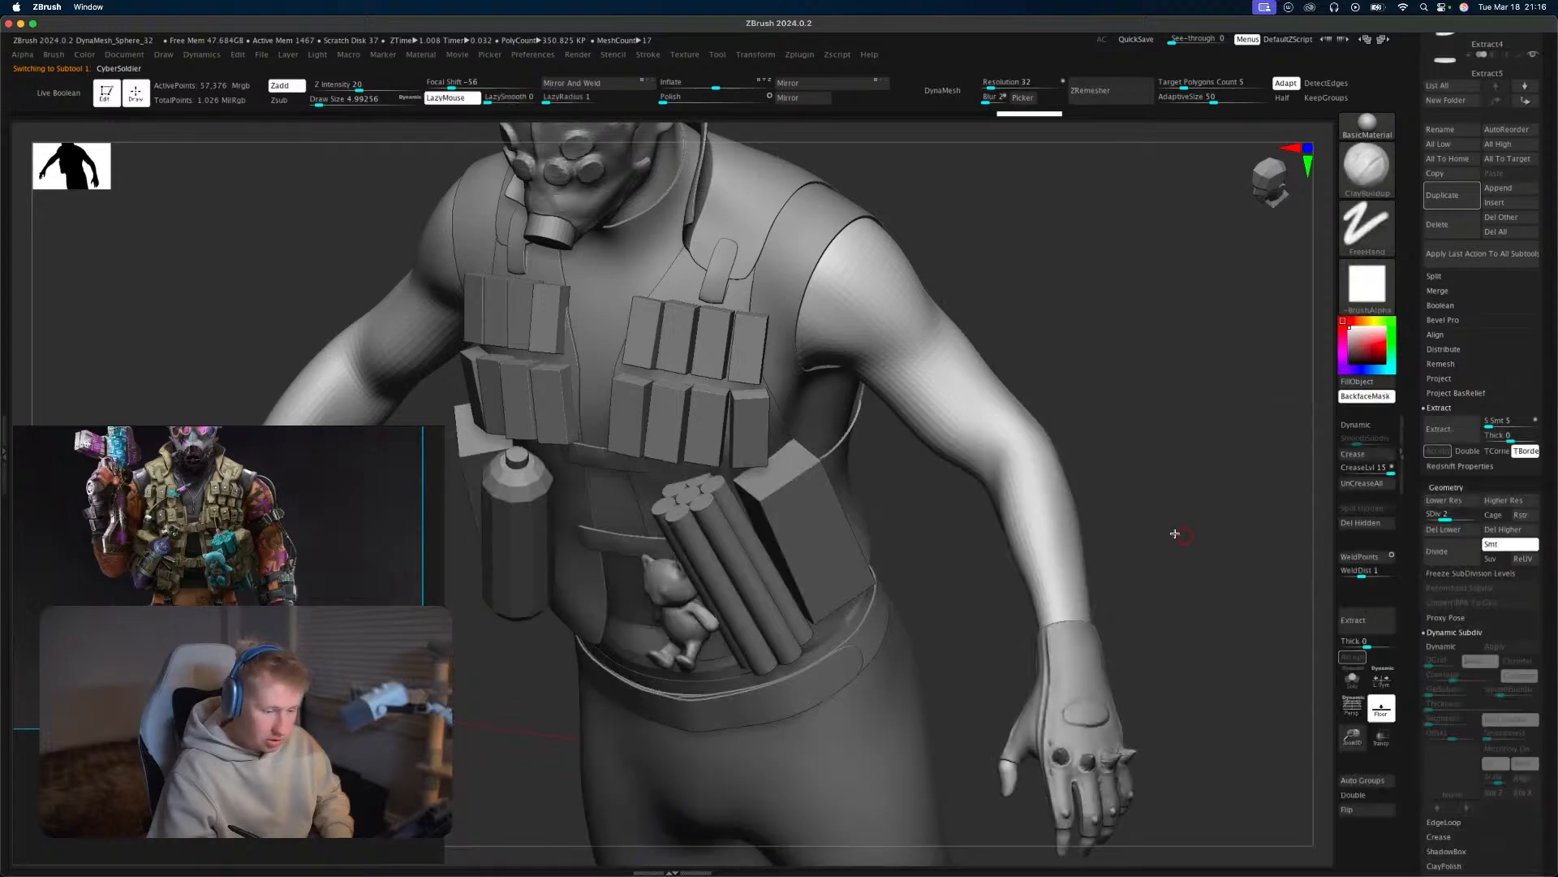
pyautogui.moveTo(1176, 532); pyautogui.dragTo(1019, 507)
pyautogui.press('s')
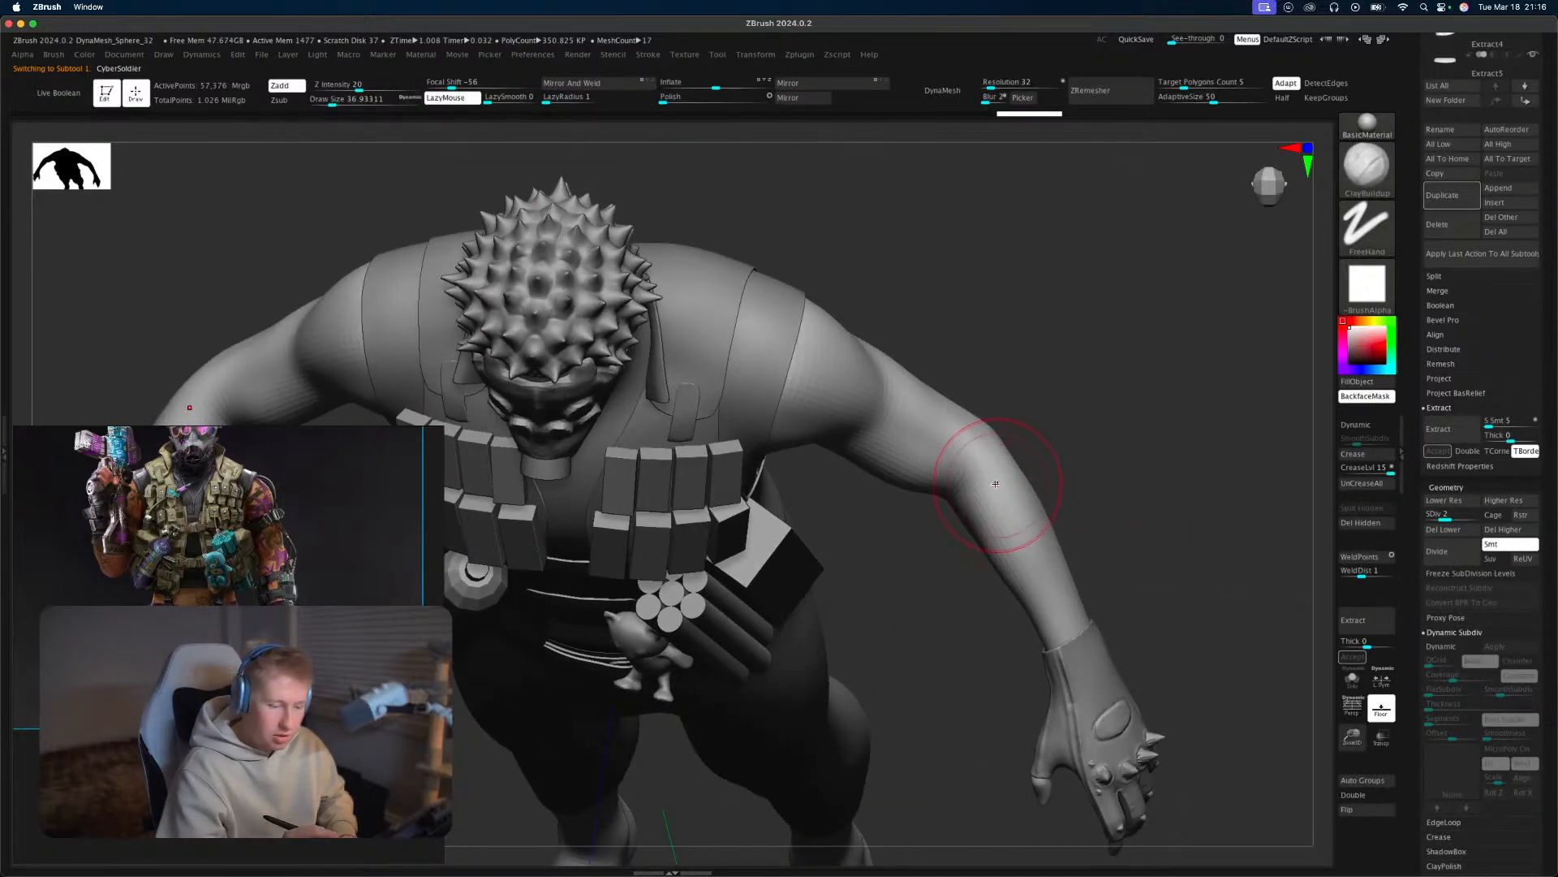
pyautogui.moveTo(1006, 585); pyautogui.dragTo(1078, 422)
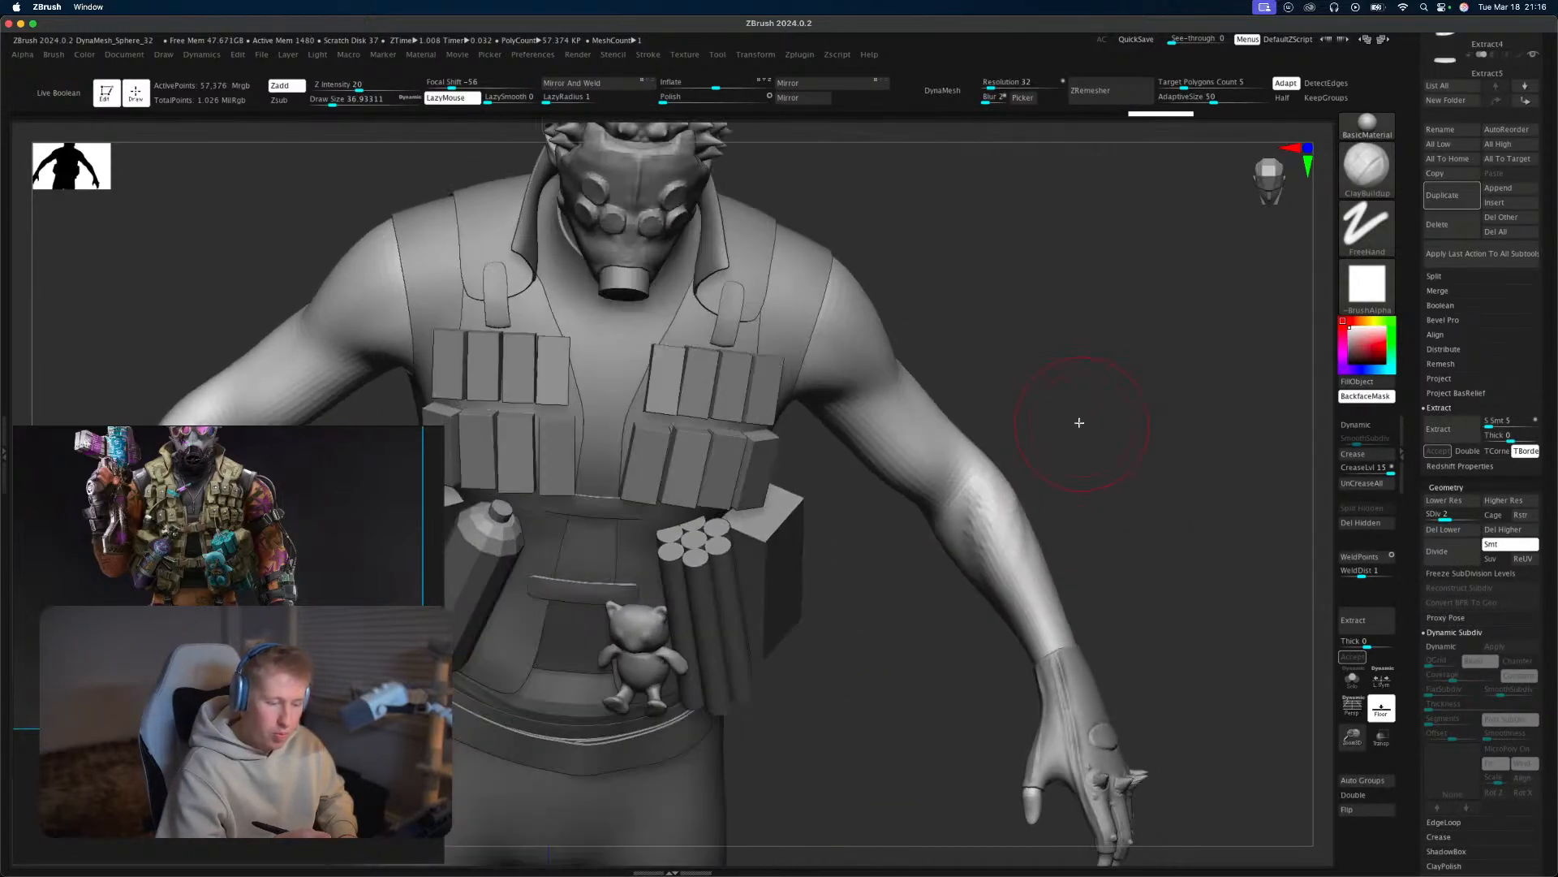
pyautogui.moveTo(1083, 365)
pyautogui.mouseDown()
pyautogui.moveTo(1012, 505)
pyautogui.moveTo(1000, 603)
pyautogui.mouseUp()
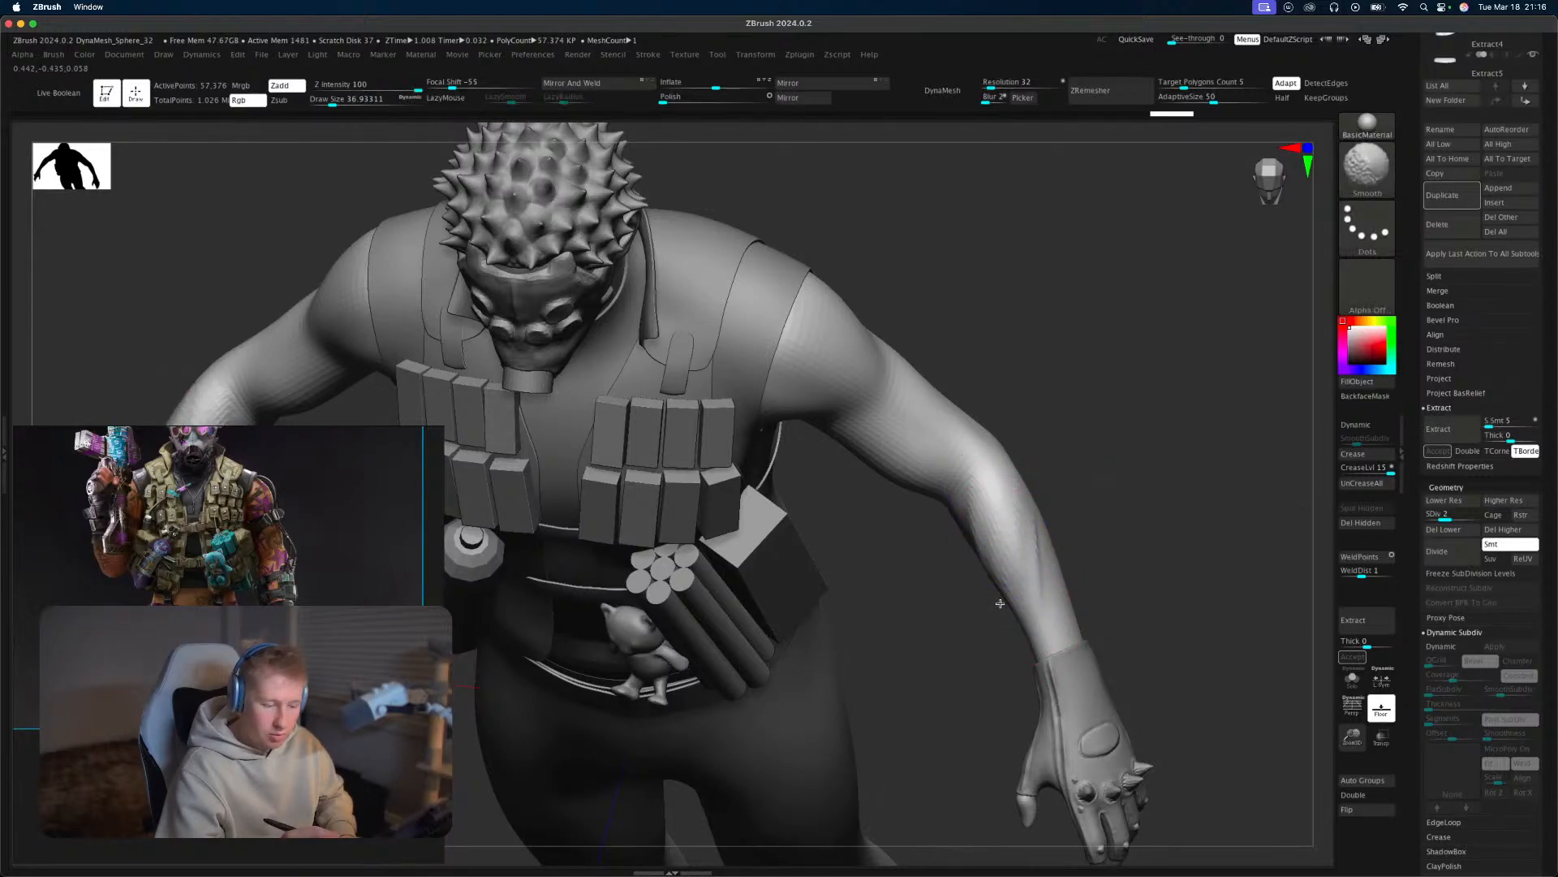
pyautogui.moveTo(1068, 531); pyautogui.dragTo(1039, 512)
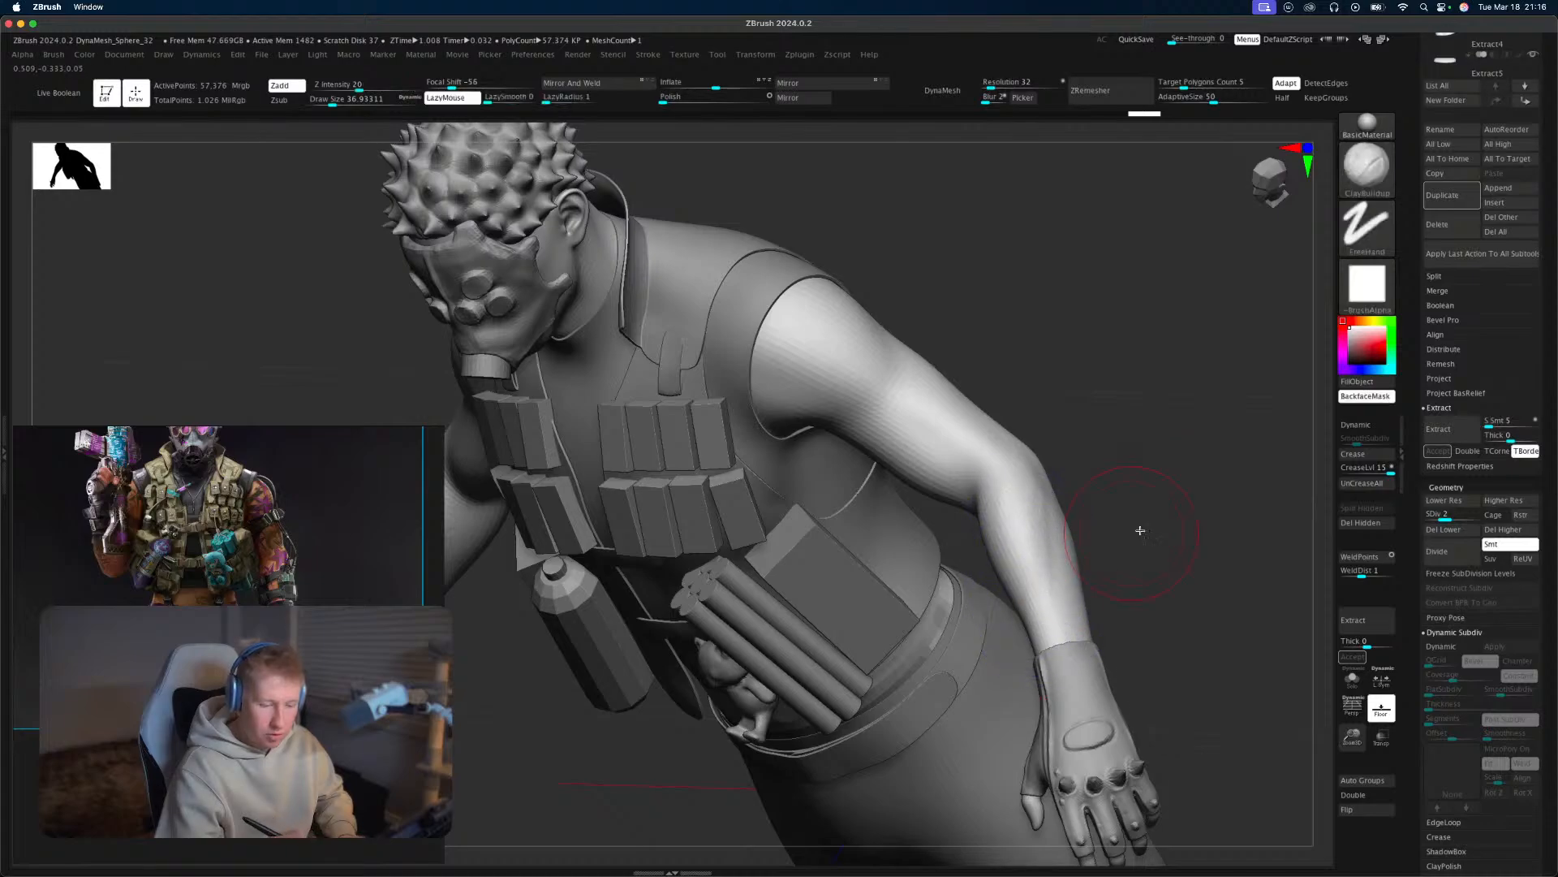
pyautogui.moveTo(1137, 529); pyautogui.dragTo(1033, 528)
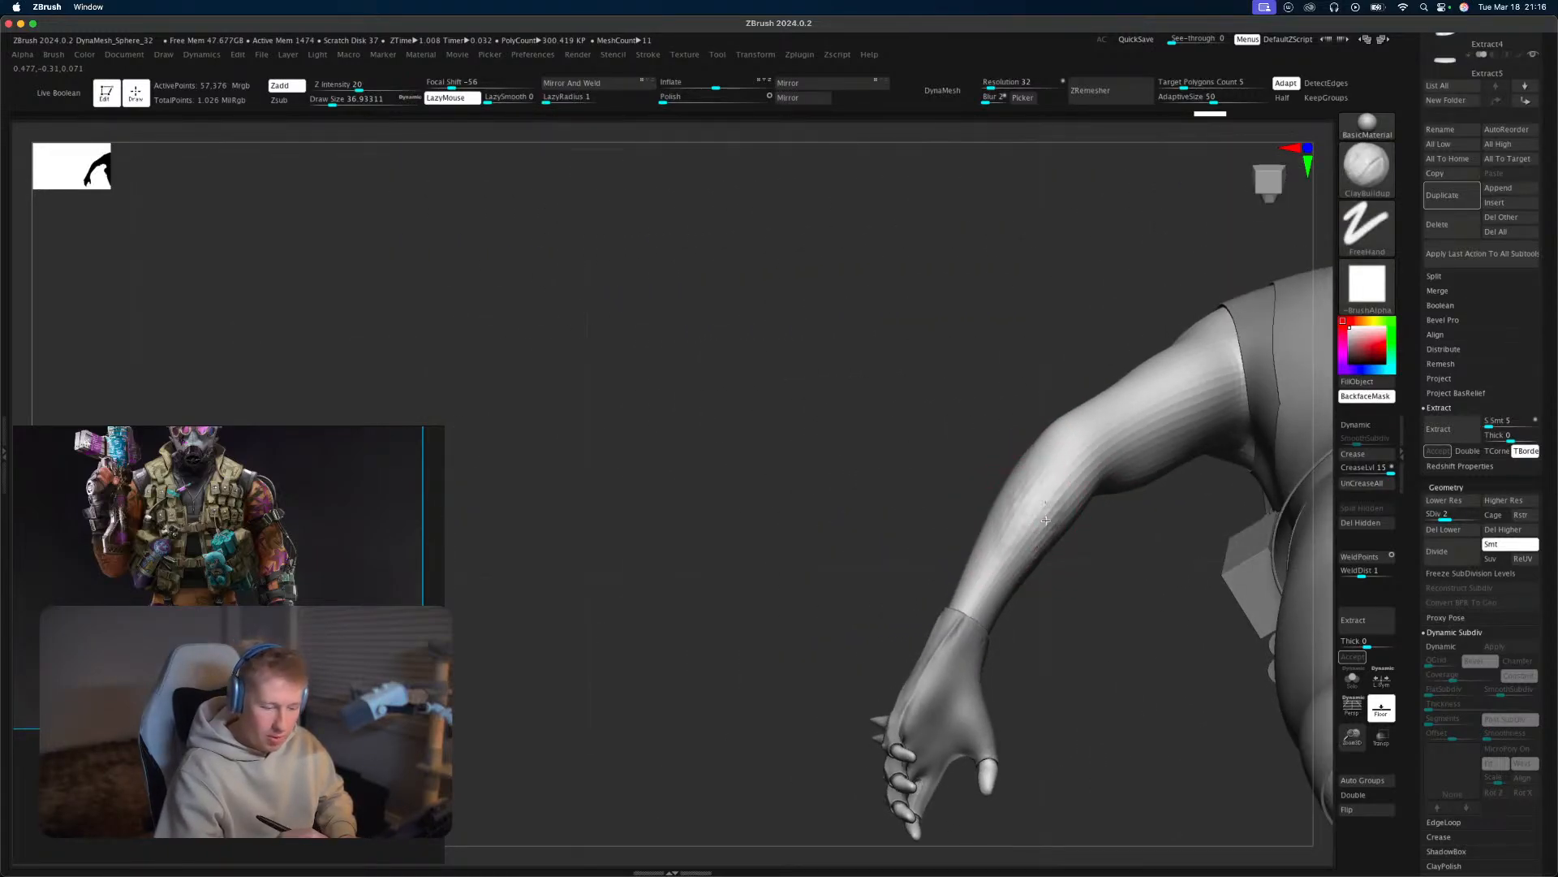
pyautogui.moveTo(988, 603)
pyautogui.mouseDown()
pyautogui.moveTo(1022, 585)
pyautogui.moveTo(1057, 636)
pyautogui.moveTo(1026, 487)
pyautogui.moveTo(1106, 636)
pyautogui.moveTo(1225, 455)
pyautogui.moveTo(1055, 519)
pyautogui.mouseUp()
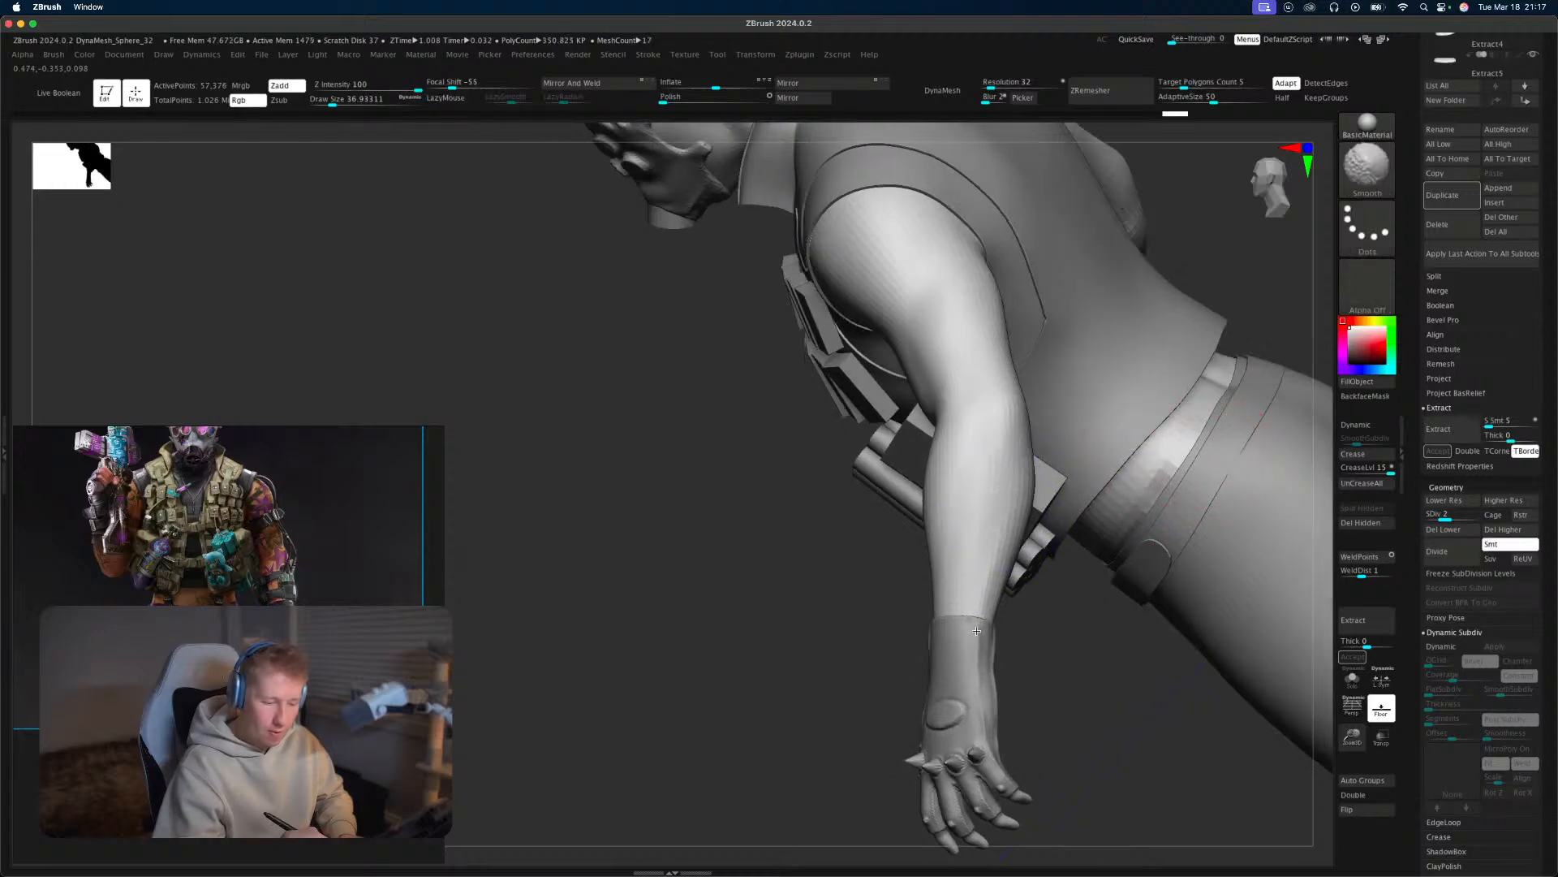
# Add muscle strokes along the outer forearm toward the glove with ClayBuildup at draw size about 23.3 and smooth them.
pyautogui.press('s')
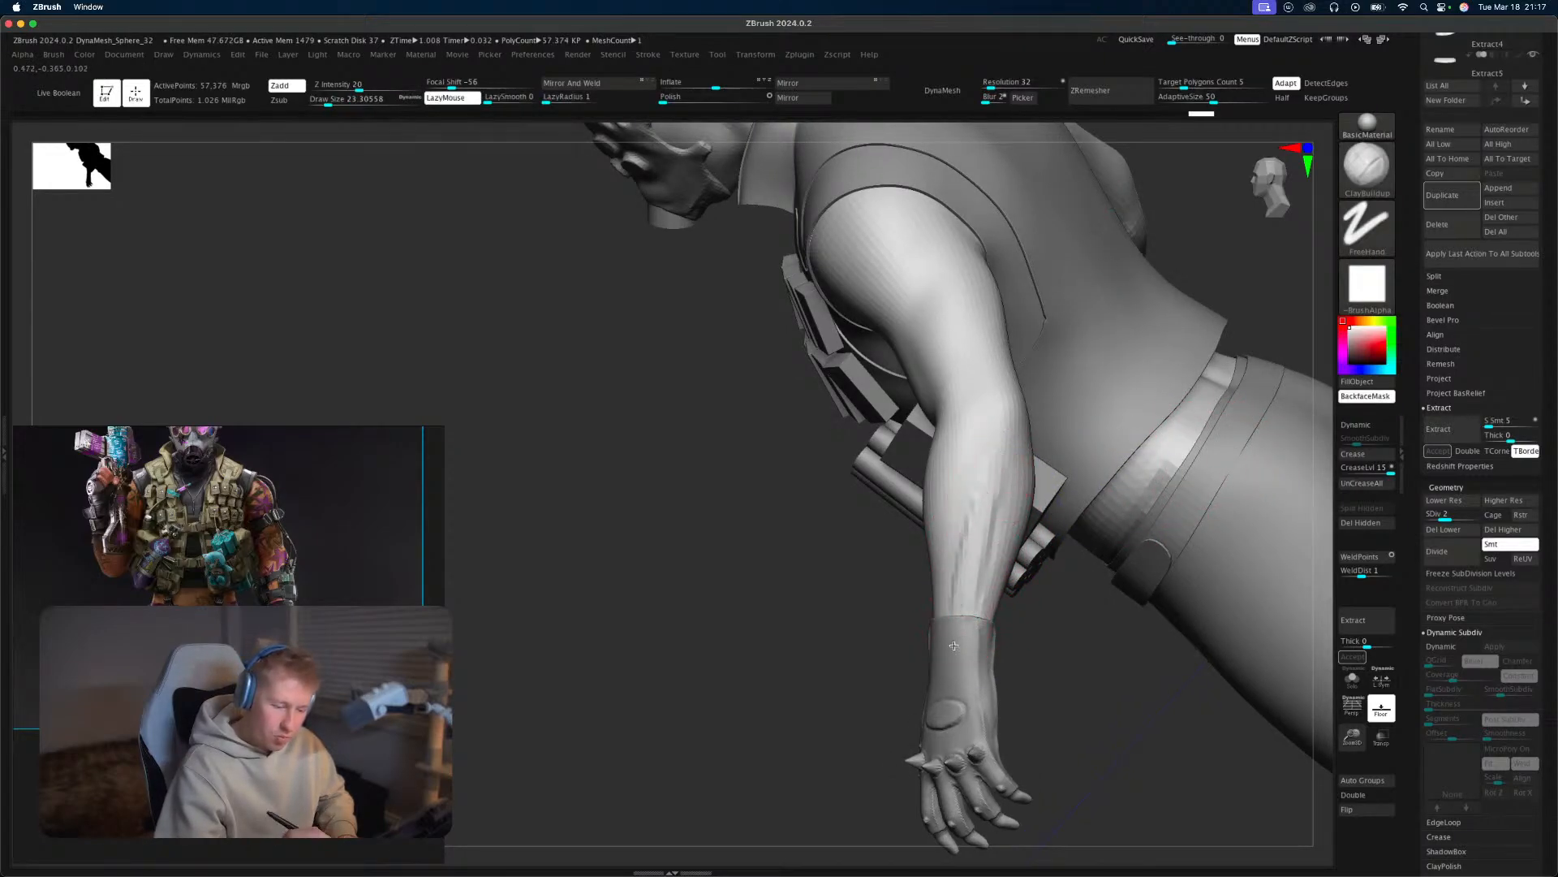
pyautogui.press('shift')
pyautogui.moveTo(1035, 638); pyautogui.dragTo(1069, 638)
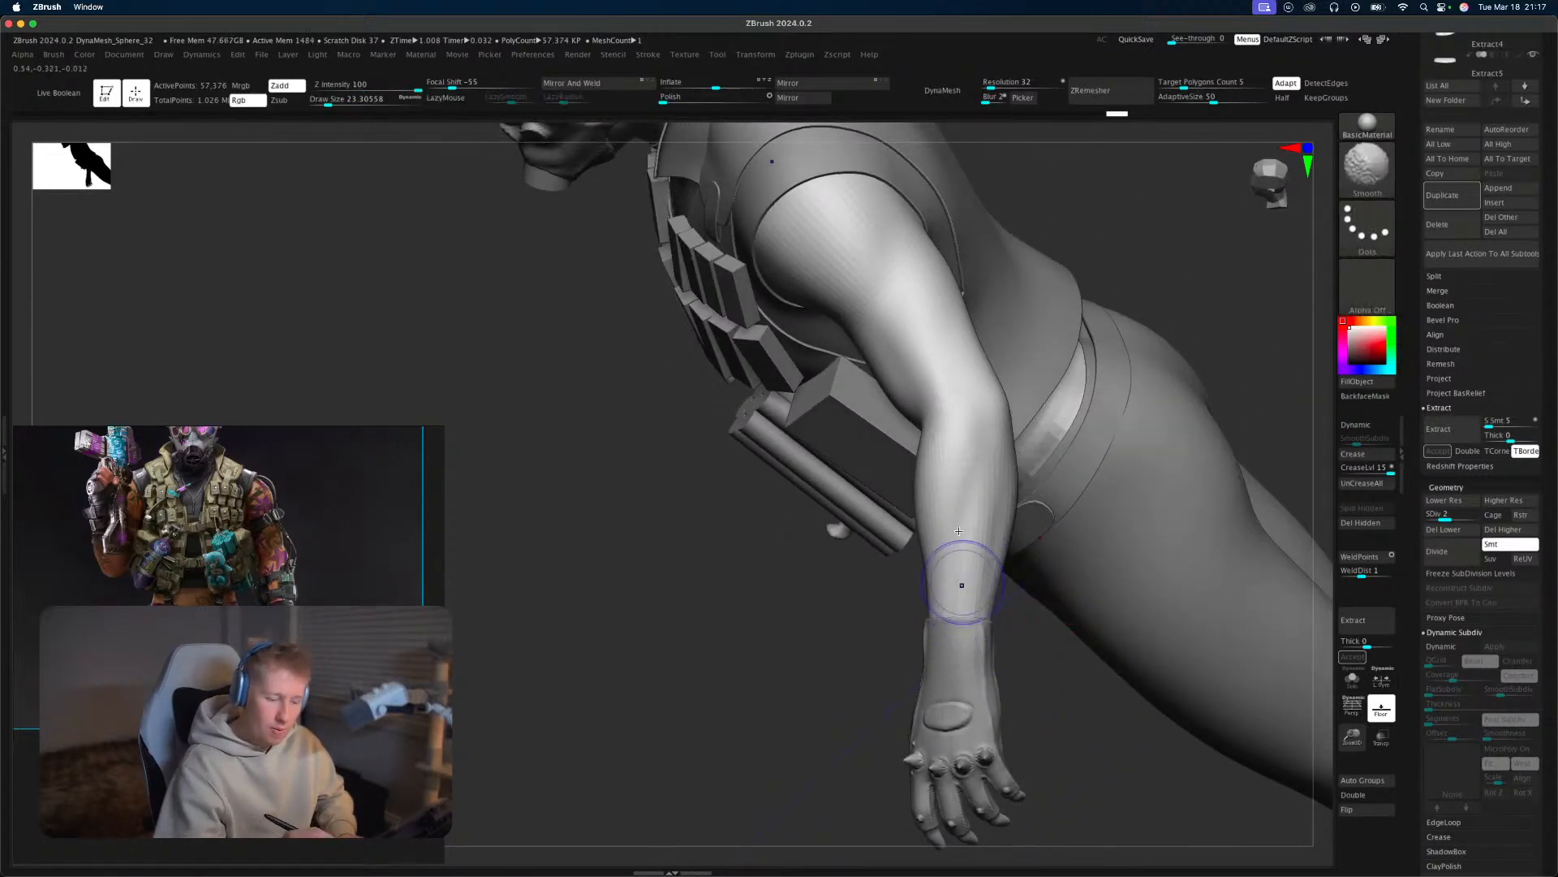
pyautogui.moveTo(963, 585)
pyautogui.keyDown('shift'); pyautogui.mouseDown()
pyautogui.moveTo(970, 524)
pyautogui.moveTo(962, 604)
pyautogui.moveTo(964, 584)
pyautogui.mouseUp(); pyautogui.keyUp('shift')
# Shape and smooth the inner forearm below the elbow crease at draw size about 23.3, undoing the last two strokes.
pyautogui.moveTo(1043, 698)
pyautogui.mouseDown()
pyautogui.moveTo(1106, 633)
pyautogui.moveTo(1107, 590)
pyautogui.mouseUp()
pyautogui.press('shift')
pyautogui.moveTo(870, 554)
pyautogui.mouseDown()
pyautogui.moveTo(904, 480)
pyautogui.moveTo(960, 546)
pyautogui.moveTo(946, 479)
pyautogui.moveTo(1000, 519)
pyautogui.mouseUp()
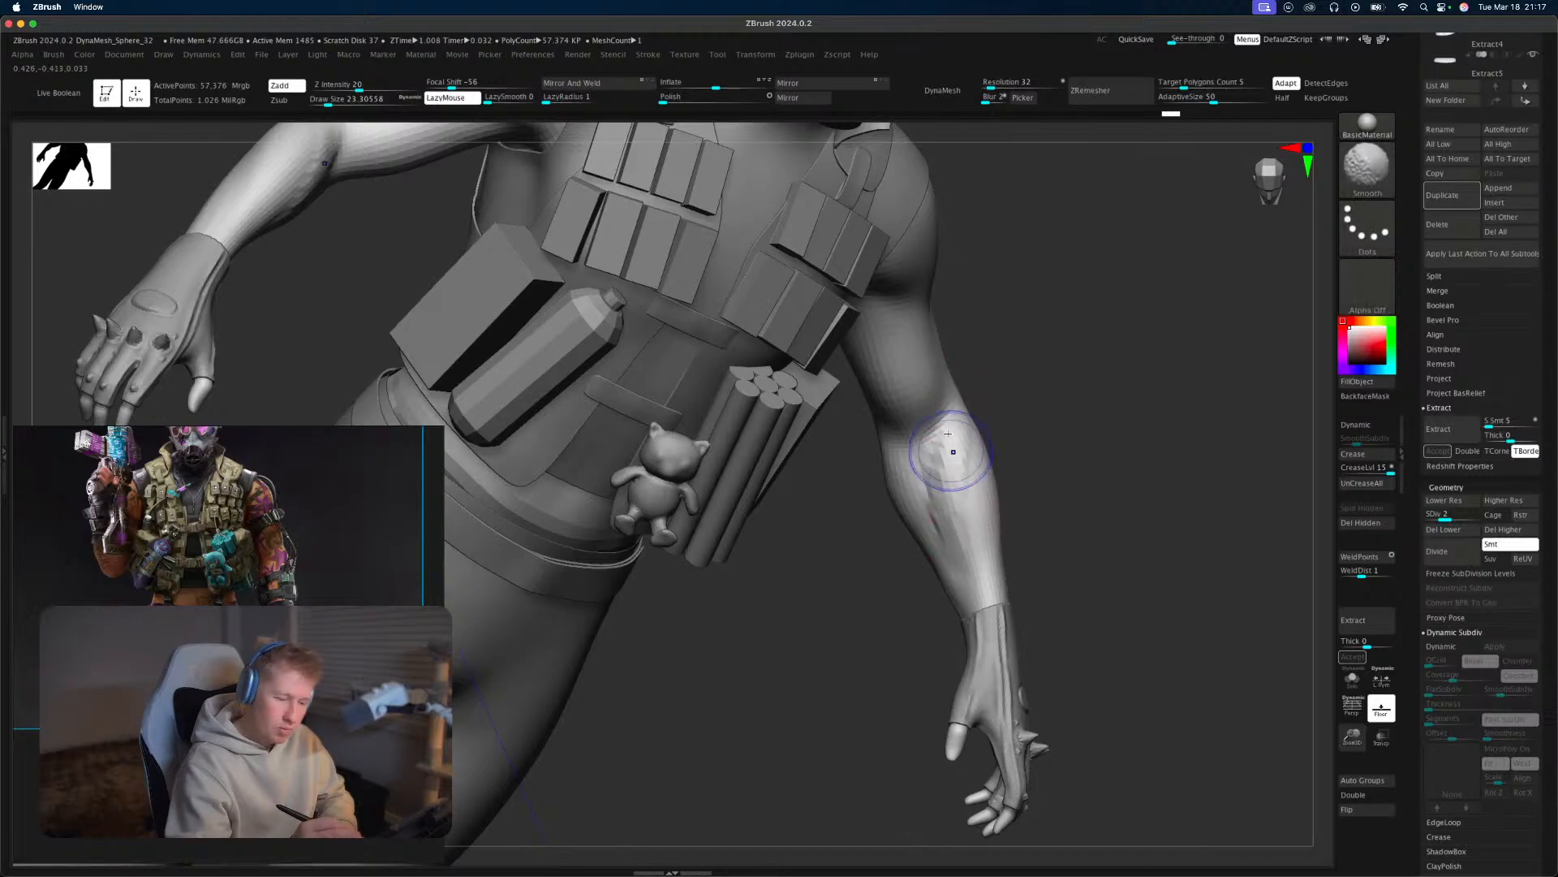
pyautogui.keyDown('shift'); pyautogui.moveTo(949, 452); pyautogui.dragTo(941, 519); pyautogui.keyUp('shift')
pyautogui.moveTo(846, 555)
pyautogui.mouseDown()
pyautogui.moveTo(876, 489)
pyautogui.moveTo(913, 519)
pyautogui.mouseUp()
pyautogui.moveTo(913, 503)
pyautogui.keyDown('shift'); pyautogui.mouseDown()
pyautogui.moveTo(939, 539)
pyautogui.moveTo(945, 495)
pyautogui.mouseUp(); pyautogui.keyUp('shift')
pyautogui.moveTo(1068, 557)
pyautogui.keyDown('shift'); pyautogui.mouseDown()
pyautogui.moveTo(1064, 470)
pyautogui.moveTo(1101, 541)
pyautogui.moveTo(933, 546)
pyautogui.mouseUp(); pyautogui.keyUp('shift')
pyautogui.moveTo(1046, 607)
pyautogui.mouseDown()
pyautogui.moveTo(1015, 671)
pyautogui.moveTo(952, 485)
pyautogui.moveTo(949, 500)
pyautogui.mouseUp()
pyautogui.hotkey('ctrl', 'z')
pyautogui.hotkey('ctrl', 'z')
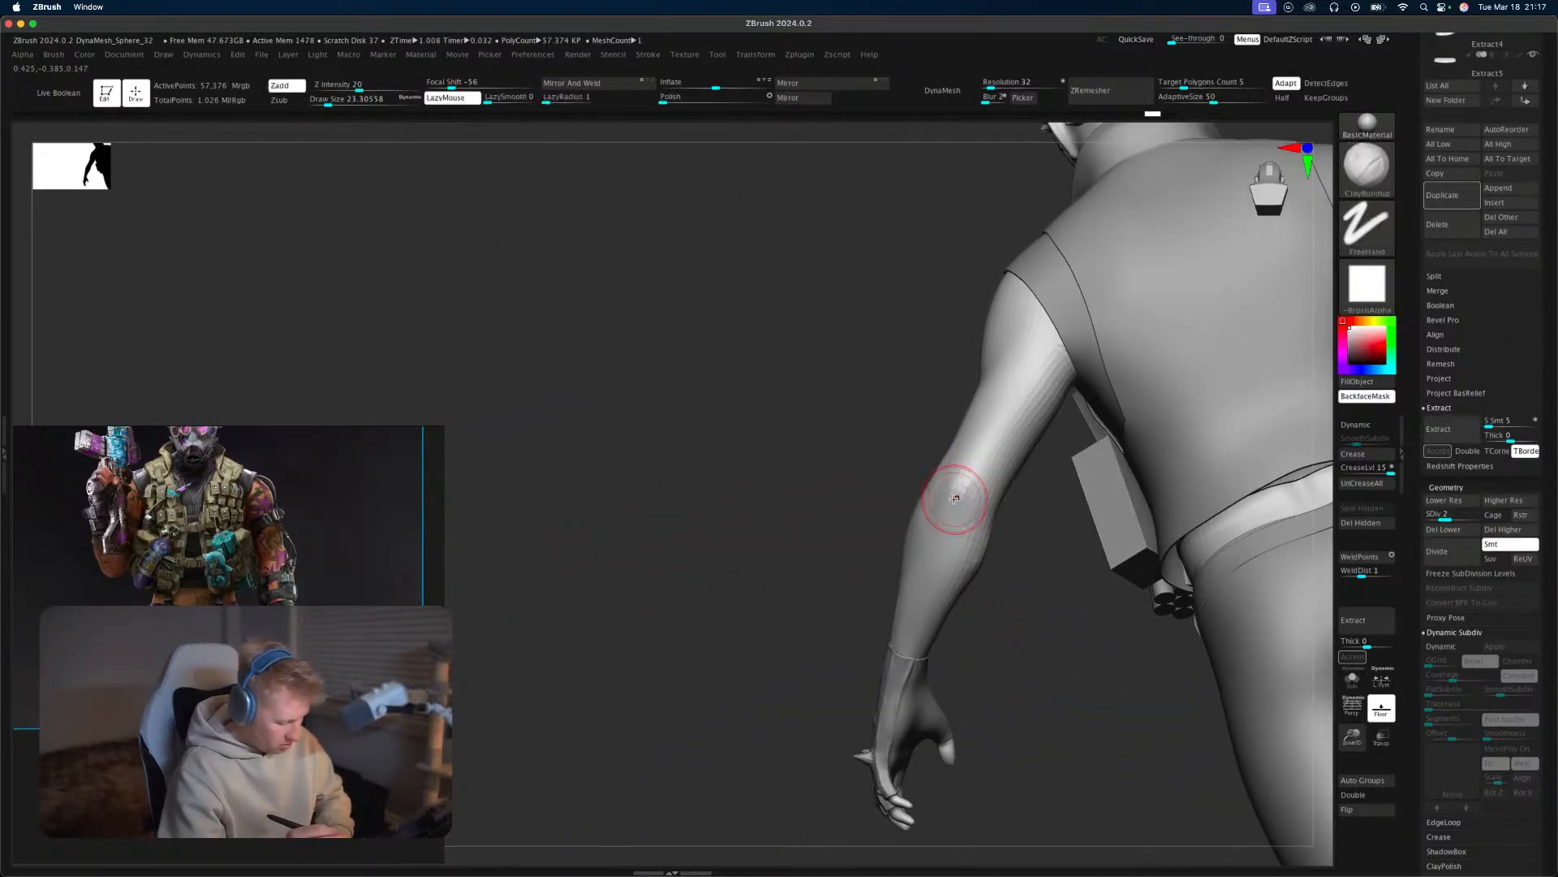
# Carve a crease at the back of the elbow with DamStandard at draw size about 23.3 and smooth it.
pyautogui.press('b')
pyautogui.press('d')
pyautogui.press('s')
pyautogui.moveTo(1026, 572); pyautogui.dragTo(1040, 582)
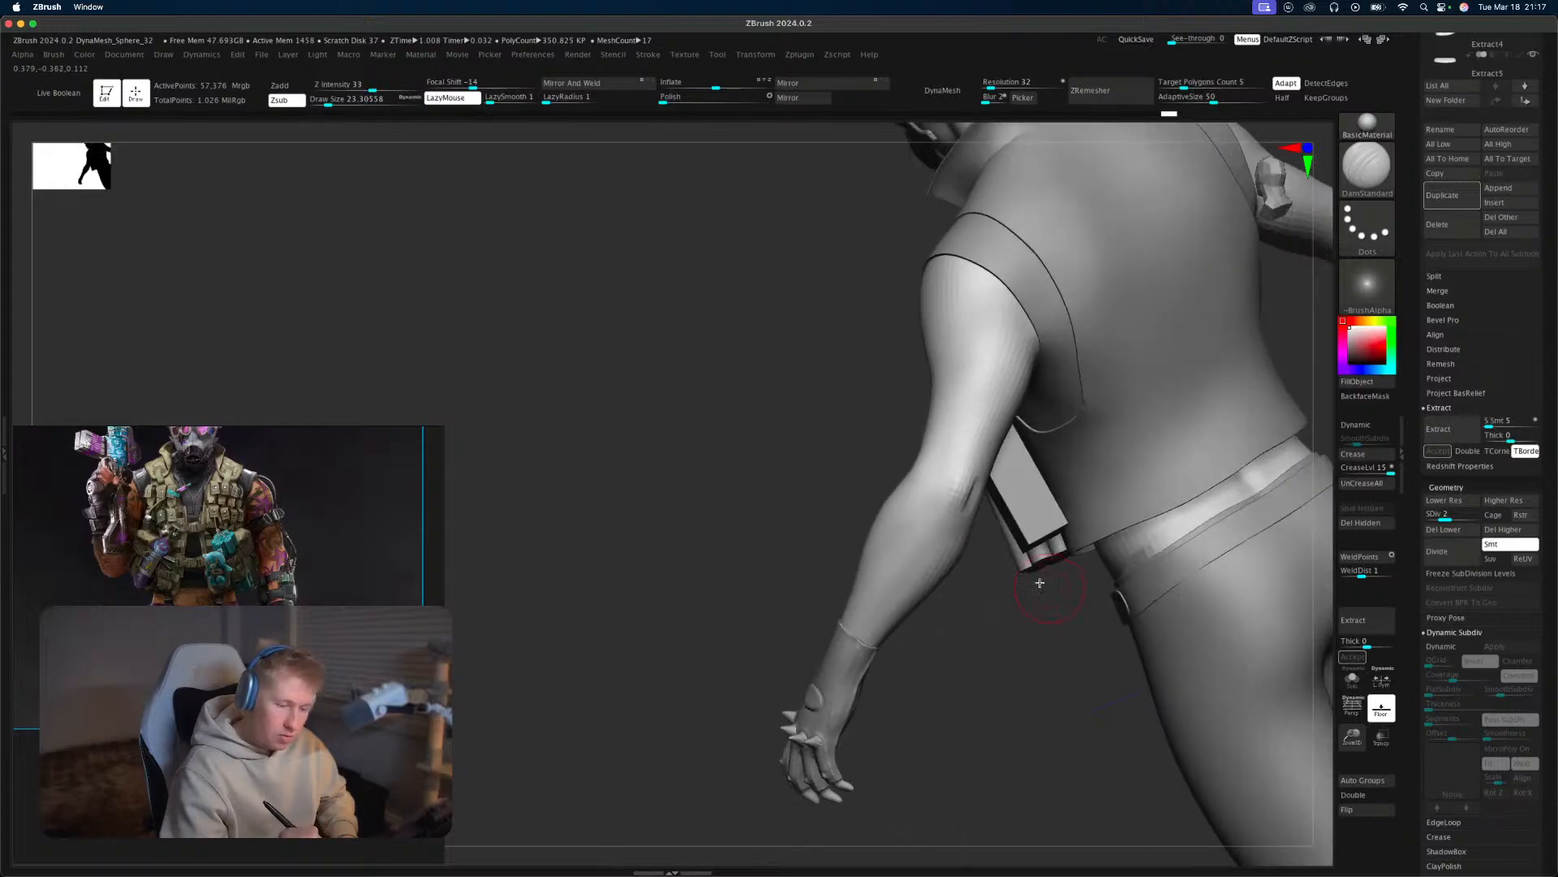
pyautogui.keyDown('shift'); pyautogui.moveTo(949, 510); pyautogui.dragTo(975, 486); pyautogui.keyUp('shift')
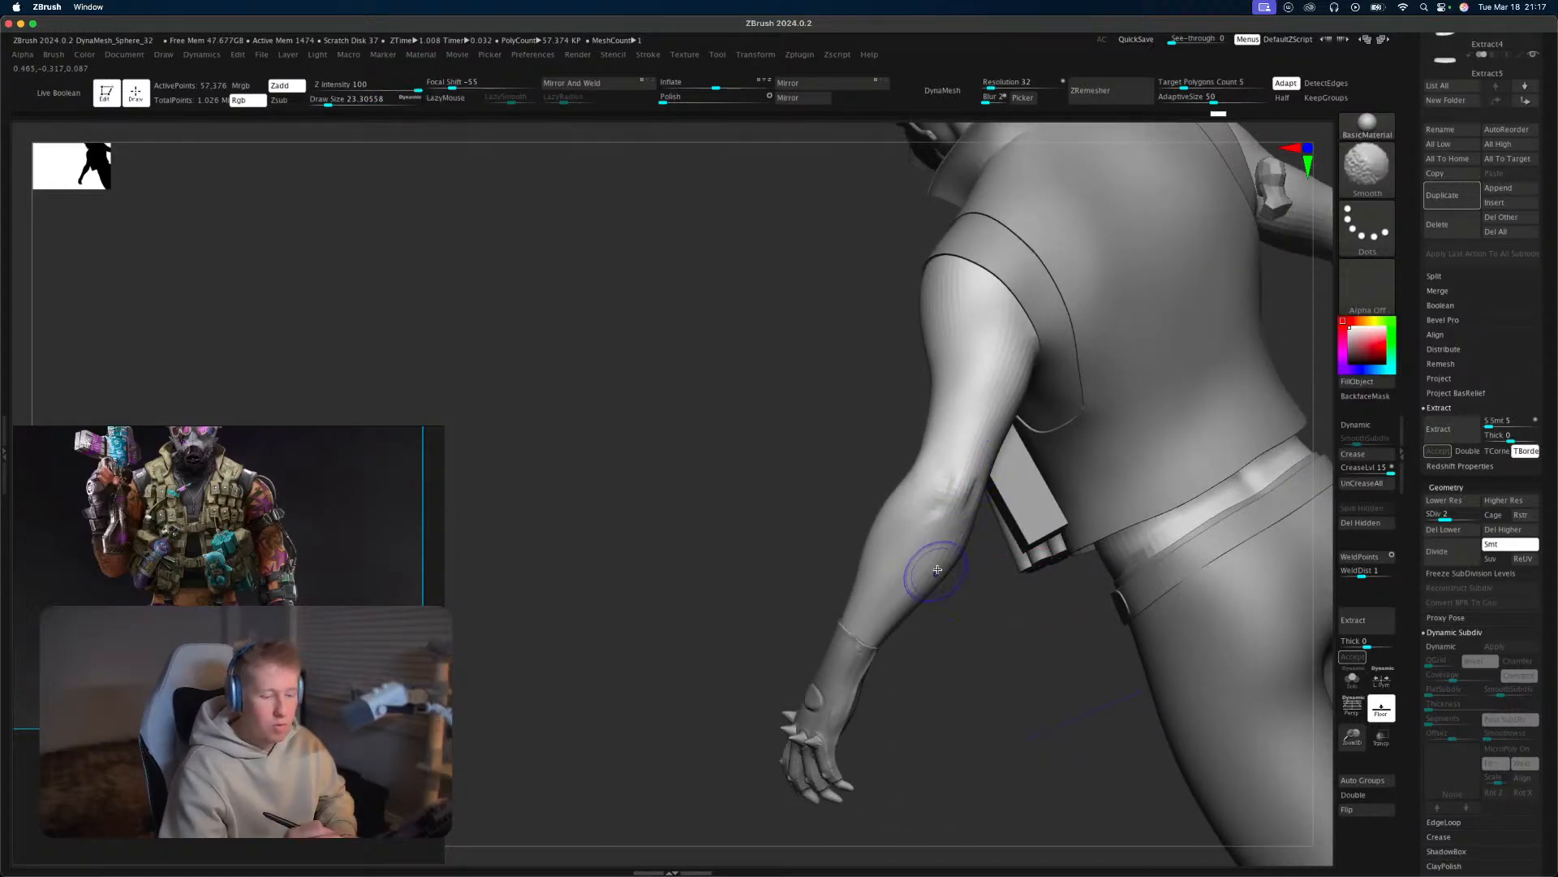
# Build up the biceps on the front of the upper arm with ClayBuildup at draw size about 32.7.
pyautogui.moveTo(995, 755)
pyautogui.keyDown('alt'); pyautogui.mouseDown()
pyautogui.moveTo(988, 696)
pyautogui.moveTo(967, 689)
pyautogui.moveTo(1057, 658)
pyautogui.moveTo(1094, 600)
pyautogui.moveTo(1120, 685)
pyautogui.mouseUp(); pyautogui.keyUp('alt')
pyautogui.press('b')
pyautogui.press('c')
pyautogui.press('b')
pyautogui.press('s')
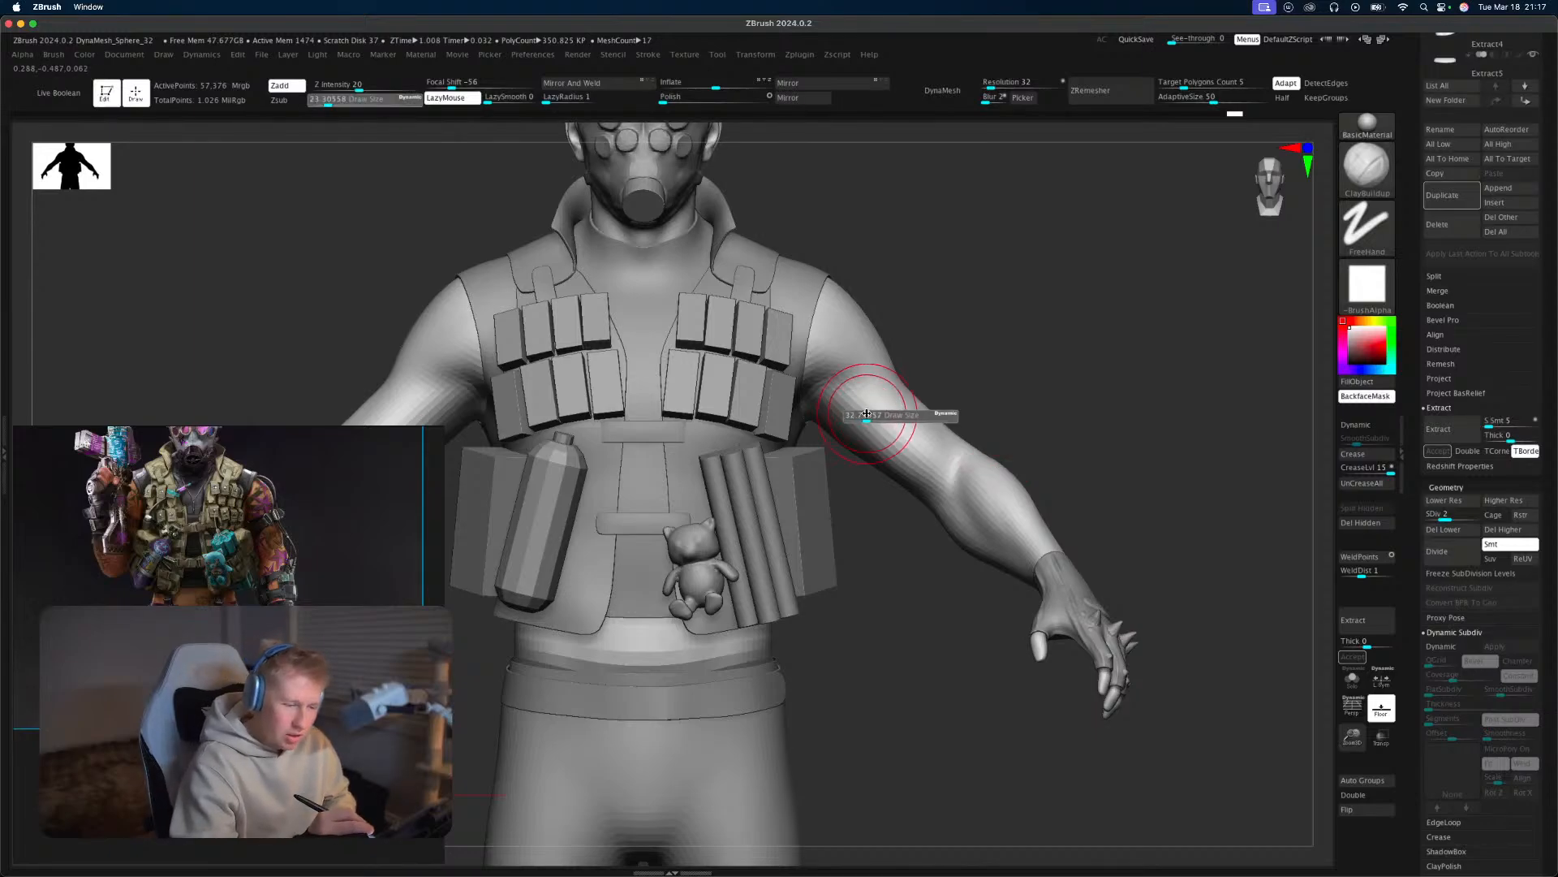
pyautogui.moveTo(862, 402); pyautogui.dragTo(841, 395)
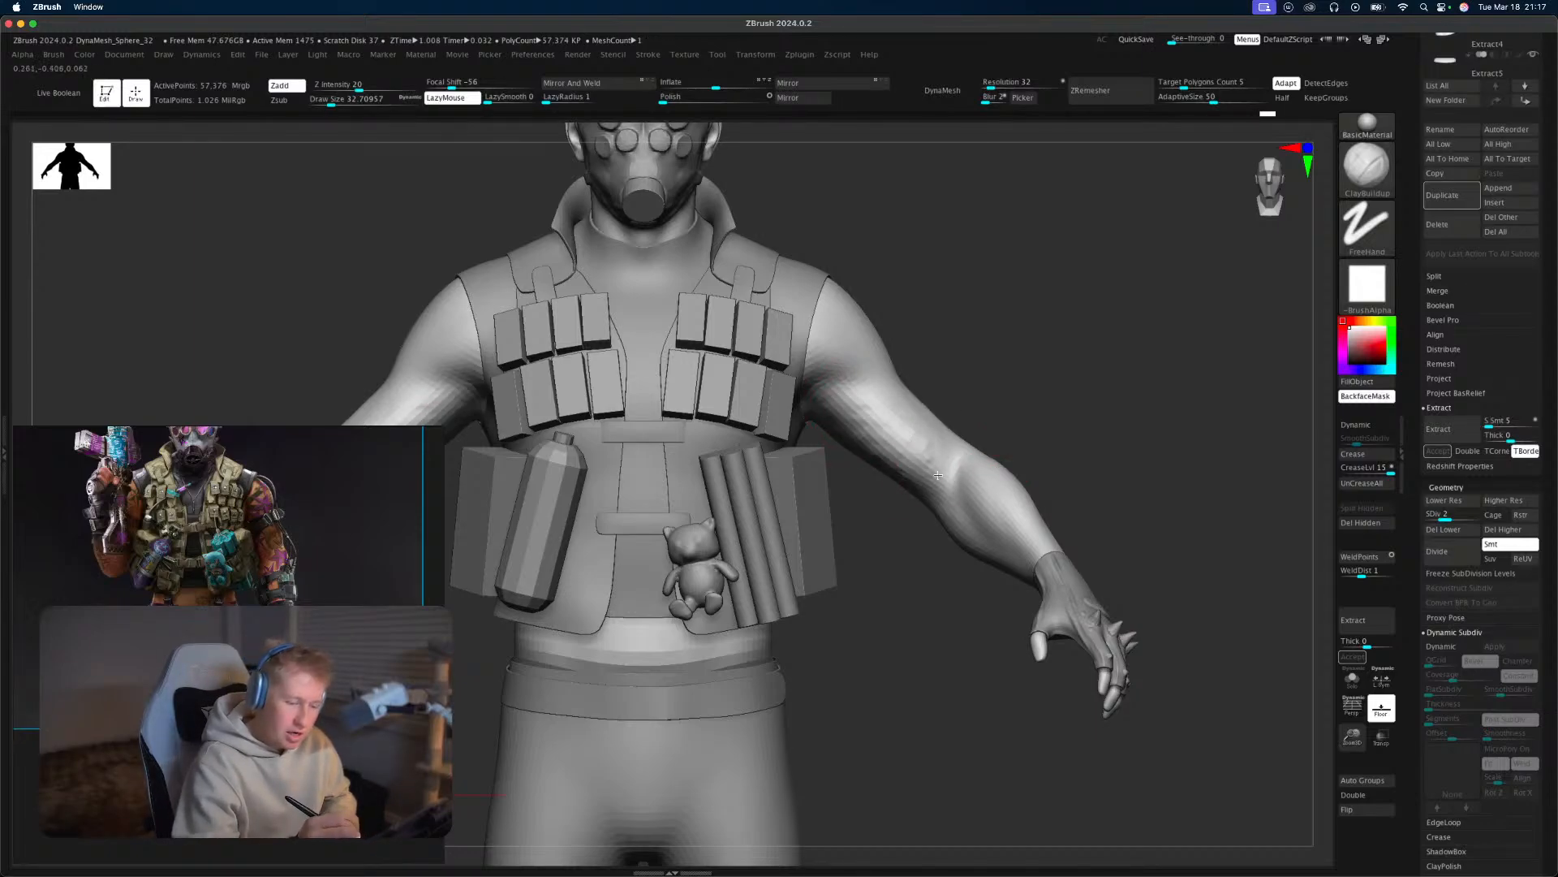
# Refine and smooth the biceps where it runs up beneath the shoulder muscle, working around the upper arm.
pyautogui.moveTo(1084, 406); pyautogui.dragTo(1002, 410)
pyautogui.moveTo(998, 320); pyautogui.dragTo(1056, 344)
pyautogui.moveTo(860, 377)
pyautogui.mouseDown()
pyautogui.moveTo(905, 466)
pyautogui.moveTo(863, 407)
pyautogui.mouseUp()
pyautogui.moveTo(1104, 443)
pyautogui.mouseDown()
pyautogui.moveTo(1037, 449)
pyautogui.moveTo(1085, 390)
pyautogui.mouseUp()
pyautogui.moveTo(971, 411); pyautogui.dragTo(976, 284)
pyautogui.moveTo(848, 398)
pyautogui.mouseDown()
pyautogui.moveTo(912, 473)
pyautogui.moveTo(849, 400)
pyautogui.mouseUp()
pyautogui.moveTo(992, 305); pyautogui.dragTo(995, 467)
pyautogui.moveTo(870, 408)
pyautogui.mouseDown()
pyautogui.moveTo(909, 480)
pyautogui.moveTo(888, 461)
pyautogui.mouseUp()
pyautogui.moveTo(944, 375); pyautogui.dragTo(881, 421)
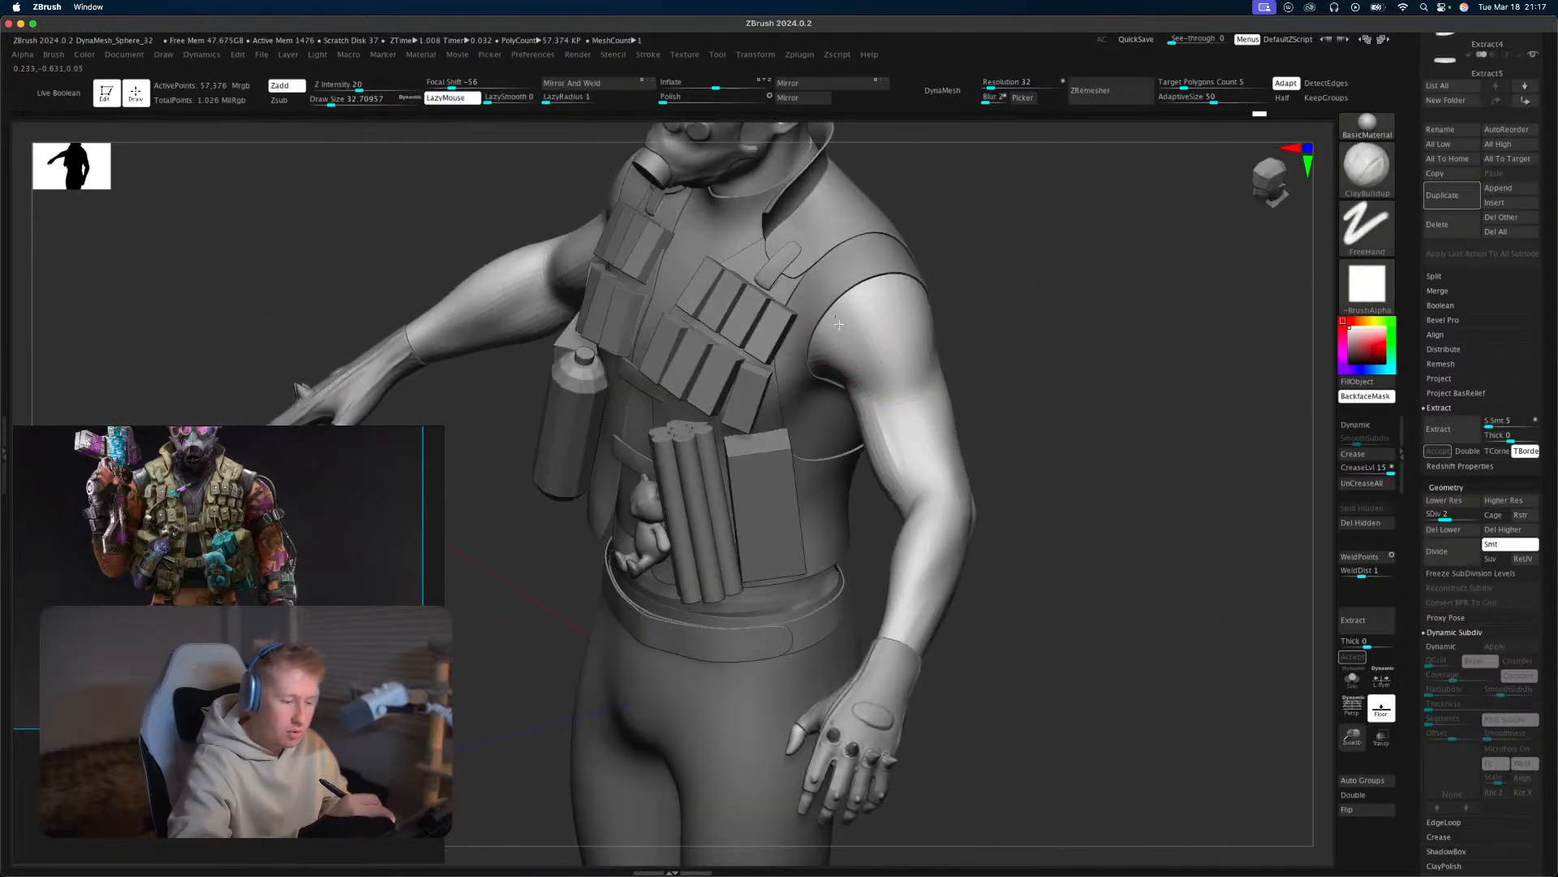
# Add ClayBuildup volume to the front and lower edge of the shoulder muscle and smooth it.
pyautogui.moveTo(839, 325); pyautogui.dragTo(887, 379)
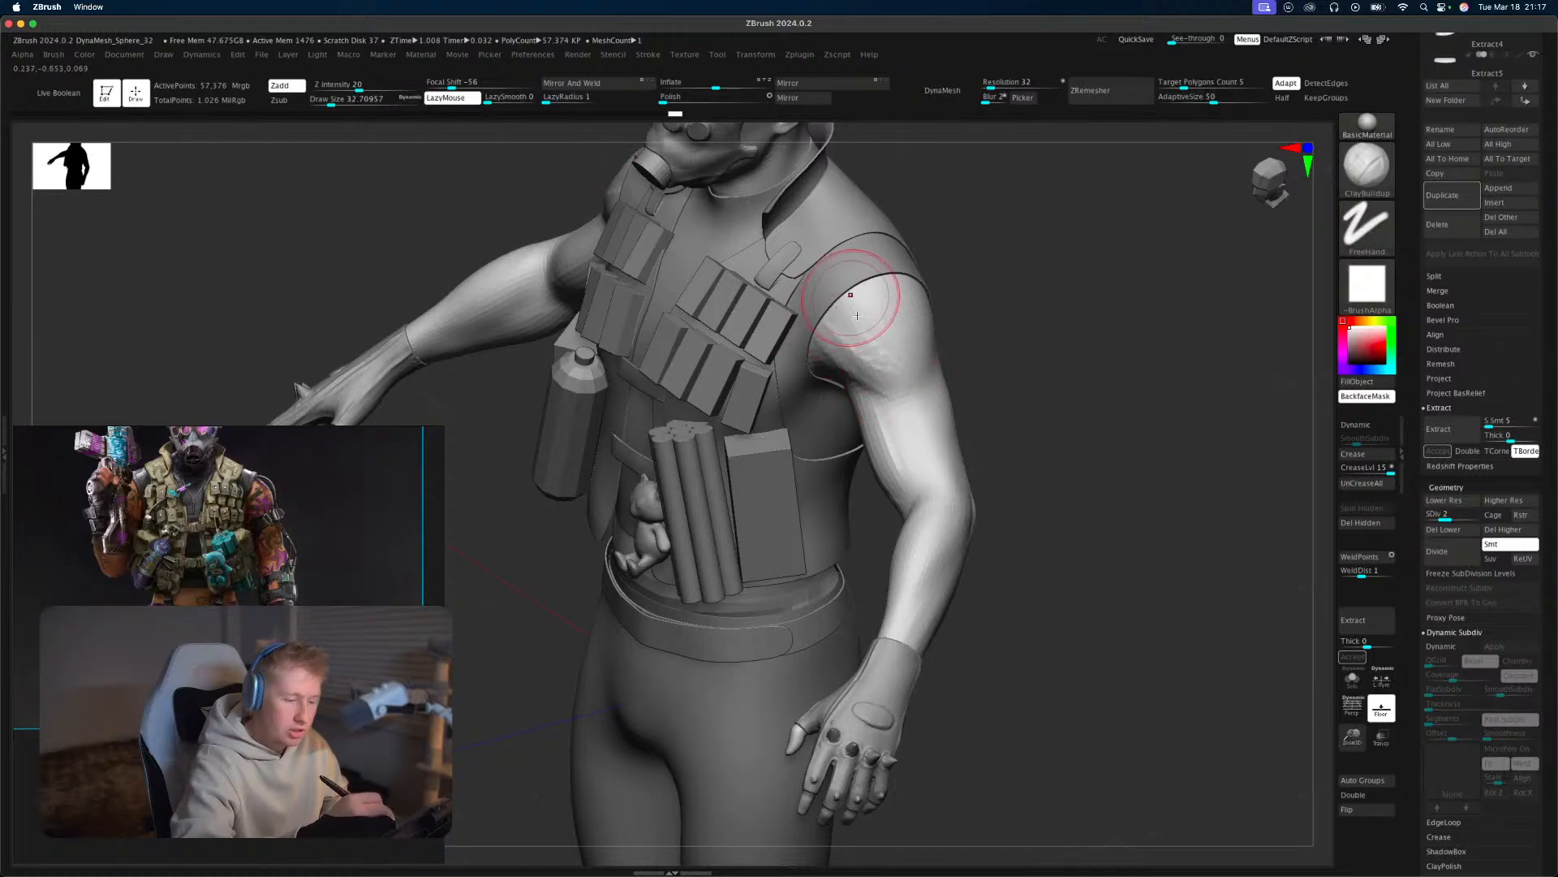
pyautogui.moveTo(1002, 302)
pyautogui.mouseDown()
pyautogui.moveTo(929, 310)
pyautogui.moveTo(958, 315)
pyautogui.moveTo(918, 334)
pyautogui.moveTo(854, 314)
pyautogui.mouseUp()
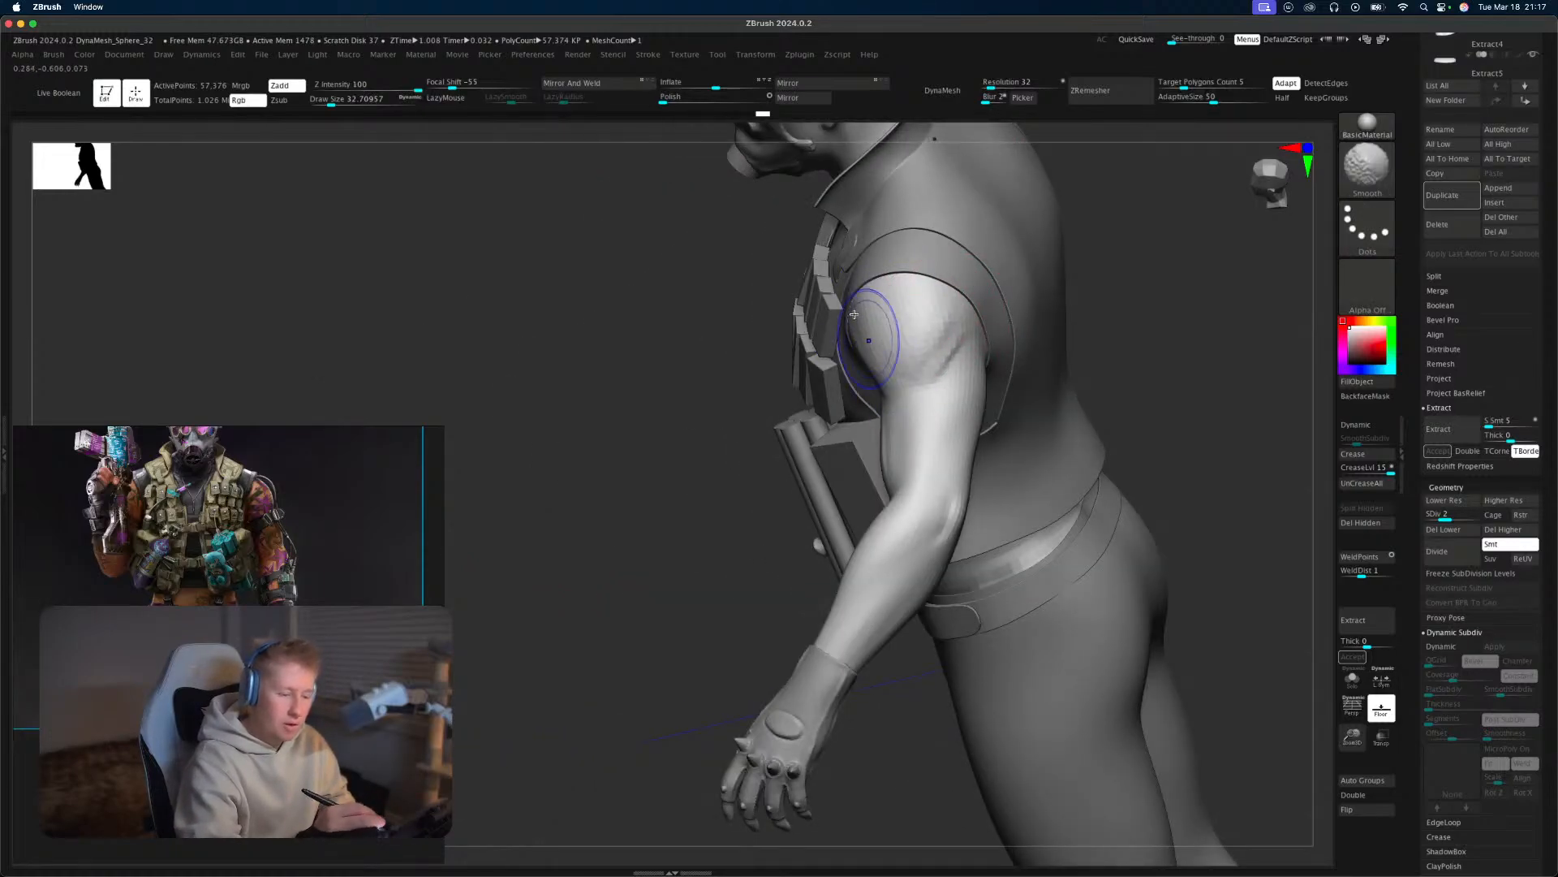
pyautogui.moveTo(1197, 331); pyautogui.dragTo(1122, 328)
# Build up the triceps on the back of the upper arm with ClayBuildup and smooth the strokes.
pyautogui.moveTo(960, 370); pyautogui.dragTo(953, 376)
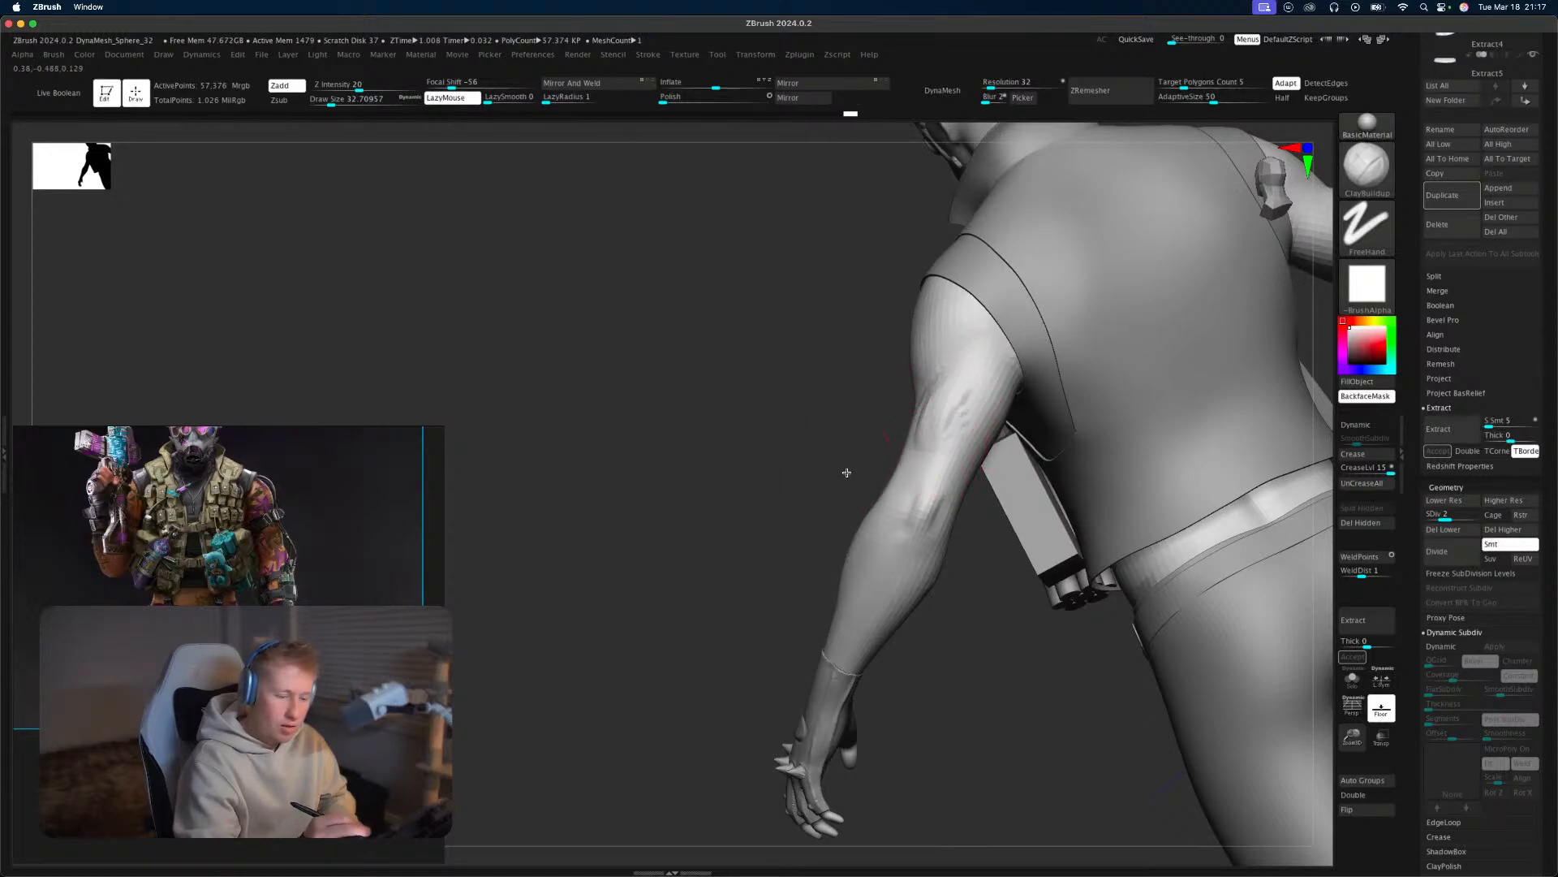
pyautogui.moveTo(847, 471); pyautogui.dragTo(939, 386)
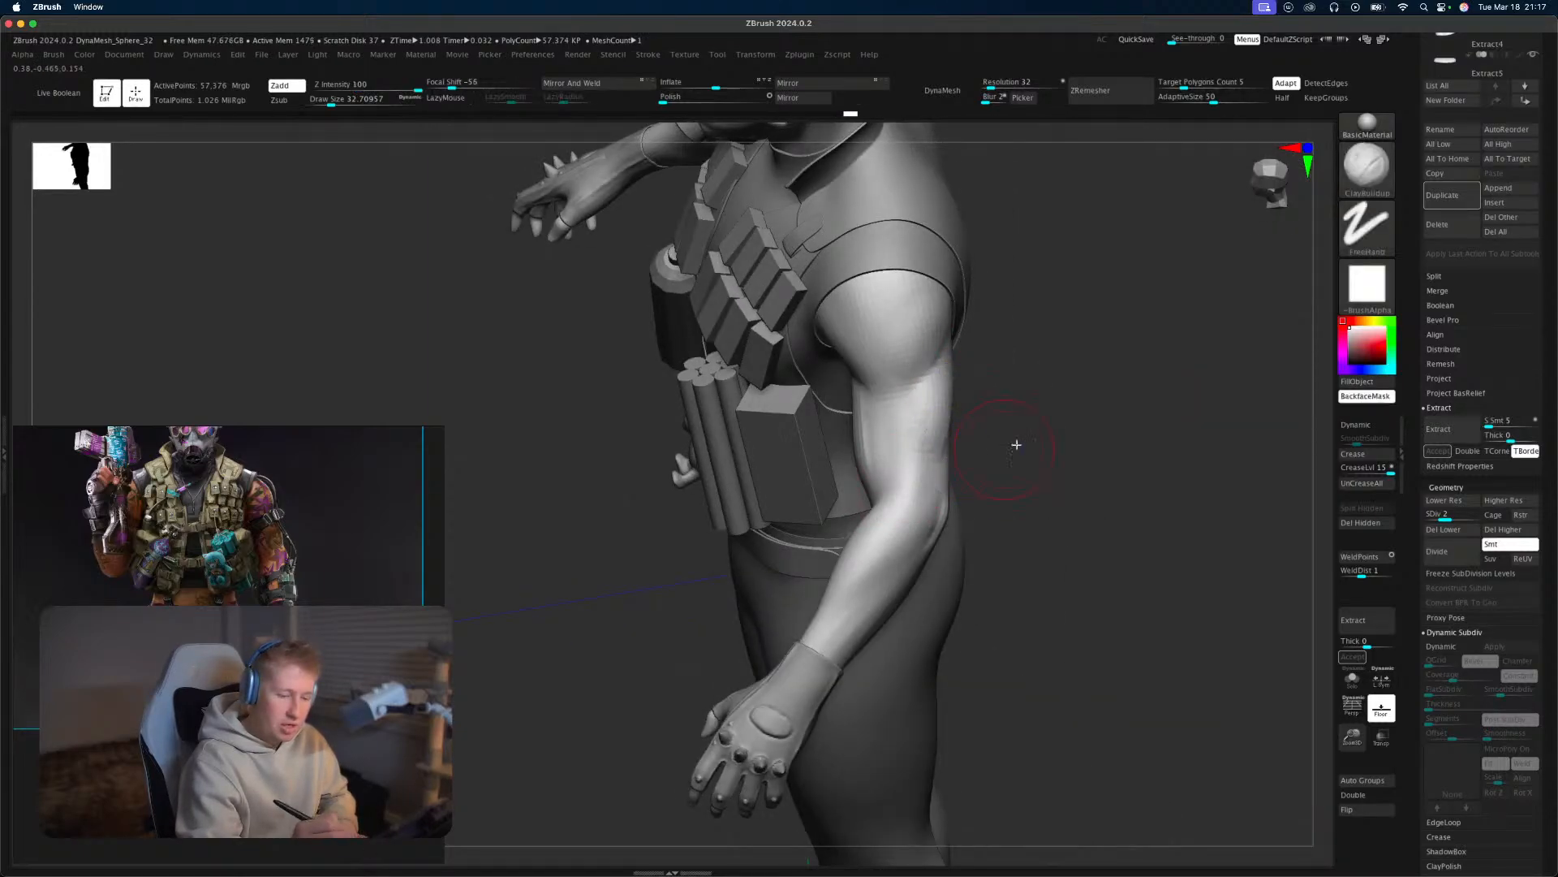
pyautogui.moveTo(1016, 446); pyautogui.dragTo(977, 412)
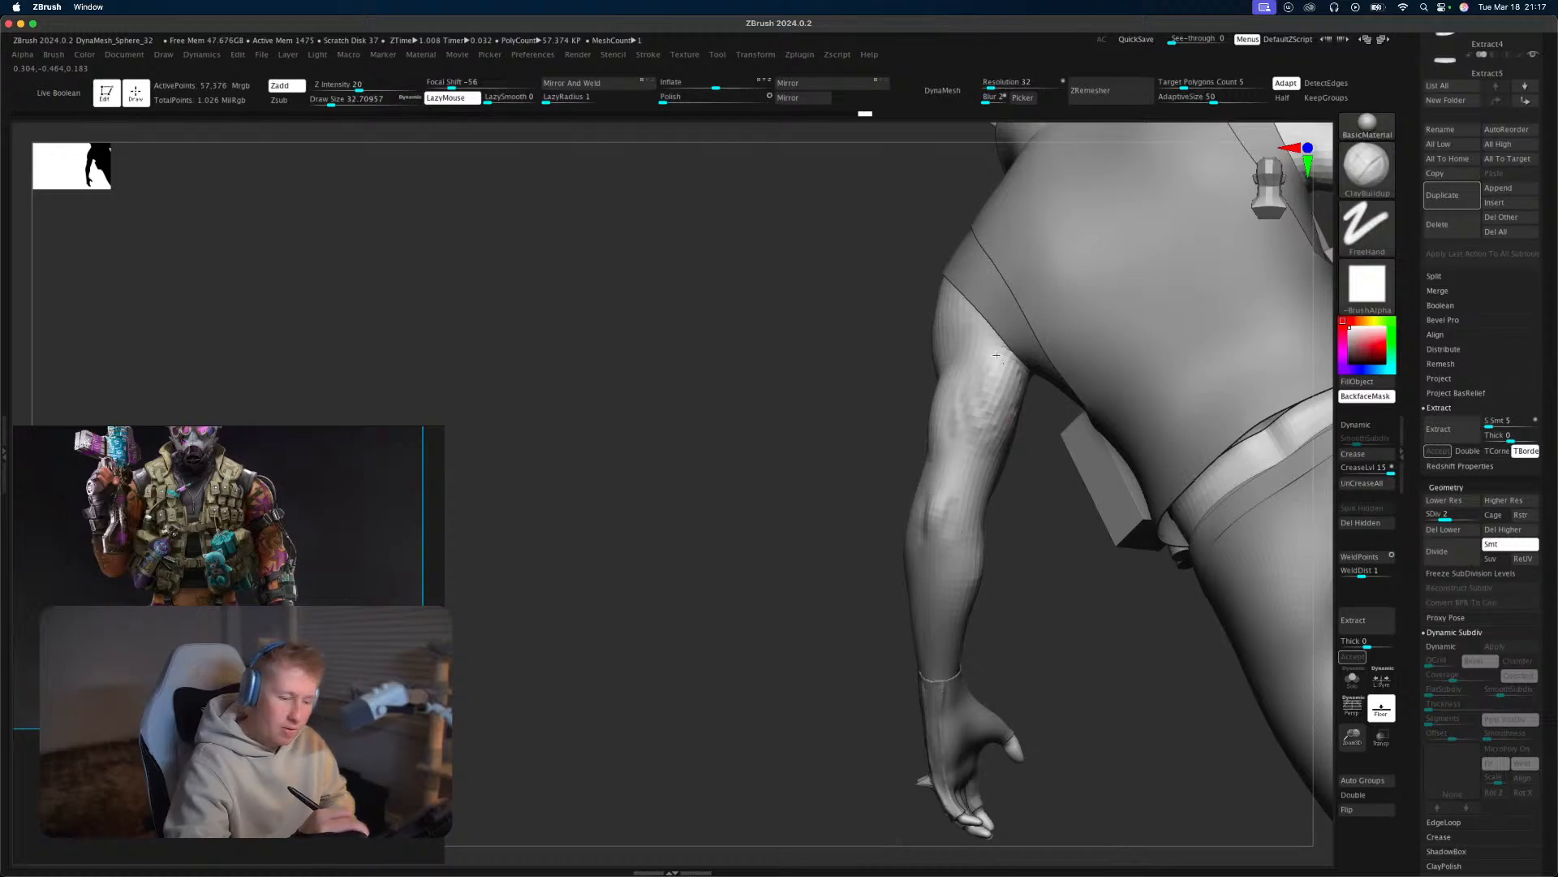
pyautogui.press('shift')
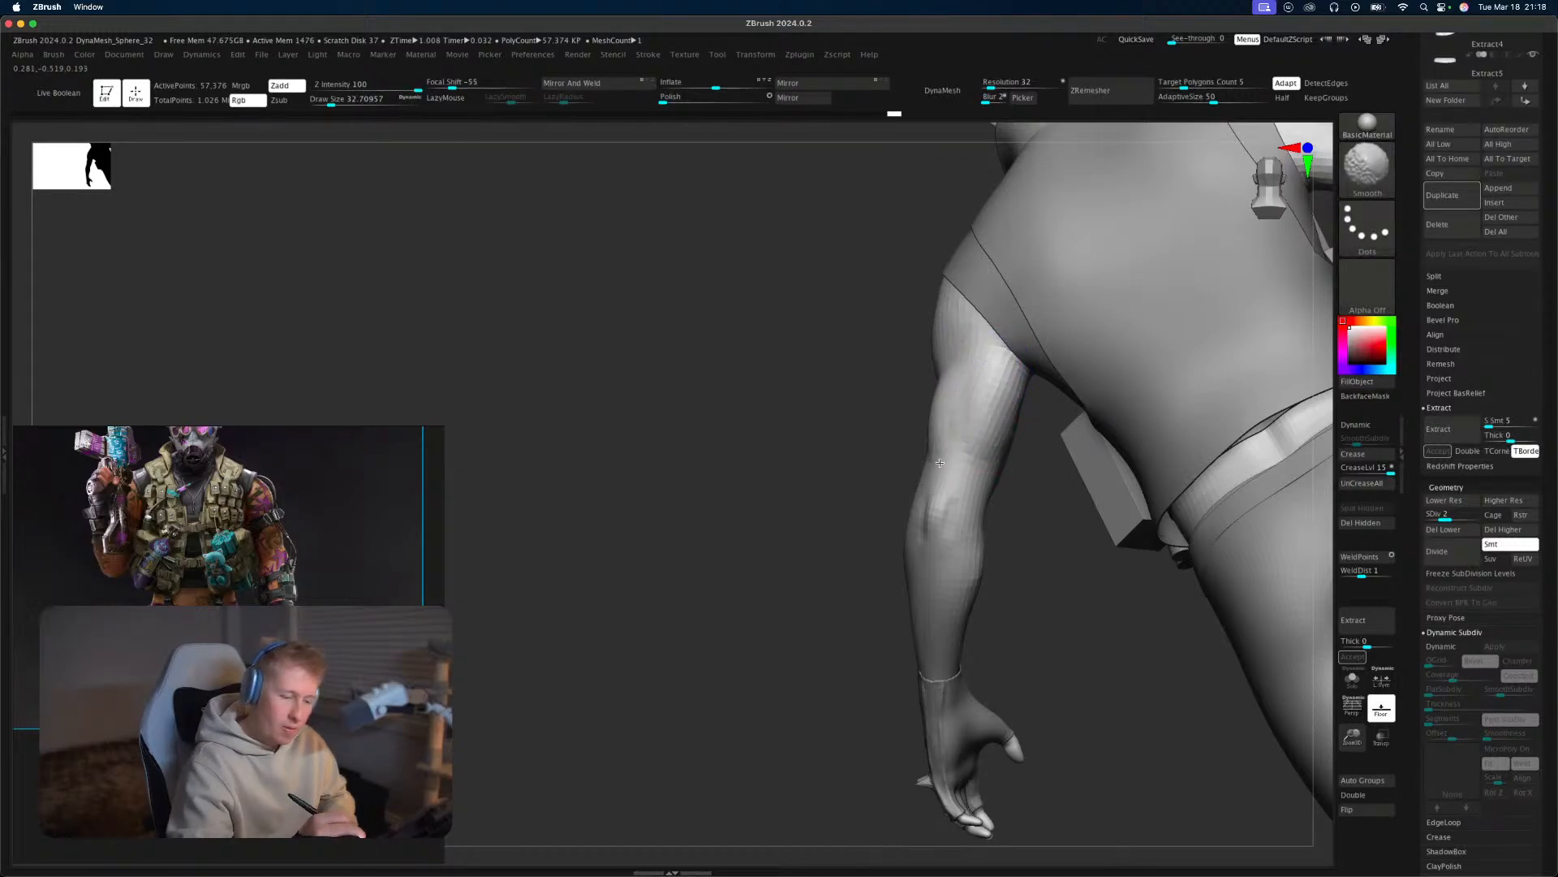
# Adjust the triceps contour at the back of the upper arm with the Move brush at draw size about 39.1.
pyautogui.keyDown('alt'); pyautogui.moveTo(1031, 620); pyautogui.dragTo(1116, 640); pyautogui.keyUp('alt')
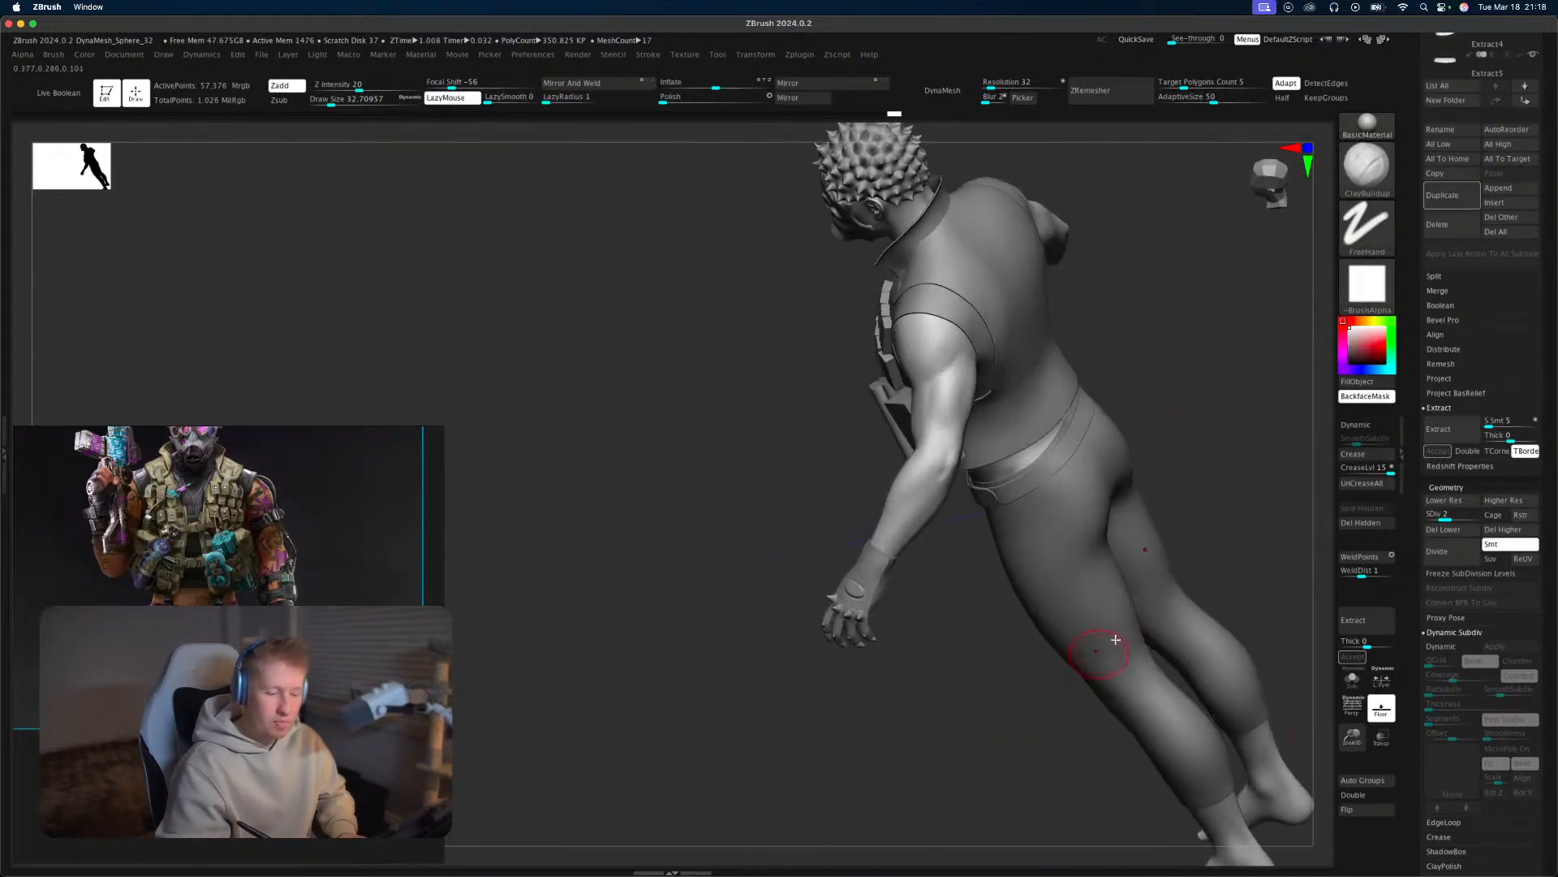
pyautogui.keyDown('alt'); pyautogui.moveTo(1248, 529); pyautogui.dragTo(1259, 560); pyautogui.keyUp('alt')
pyautogui.press('b')
pyautogui.press('m')
pyautogui.press('v')
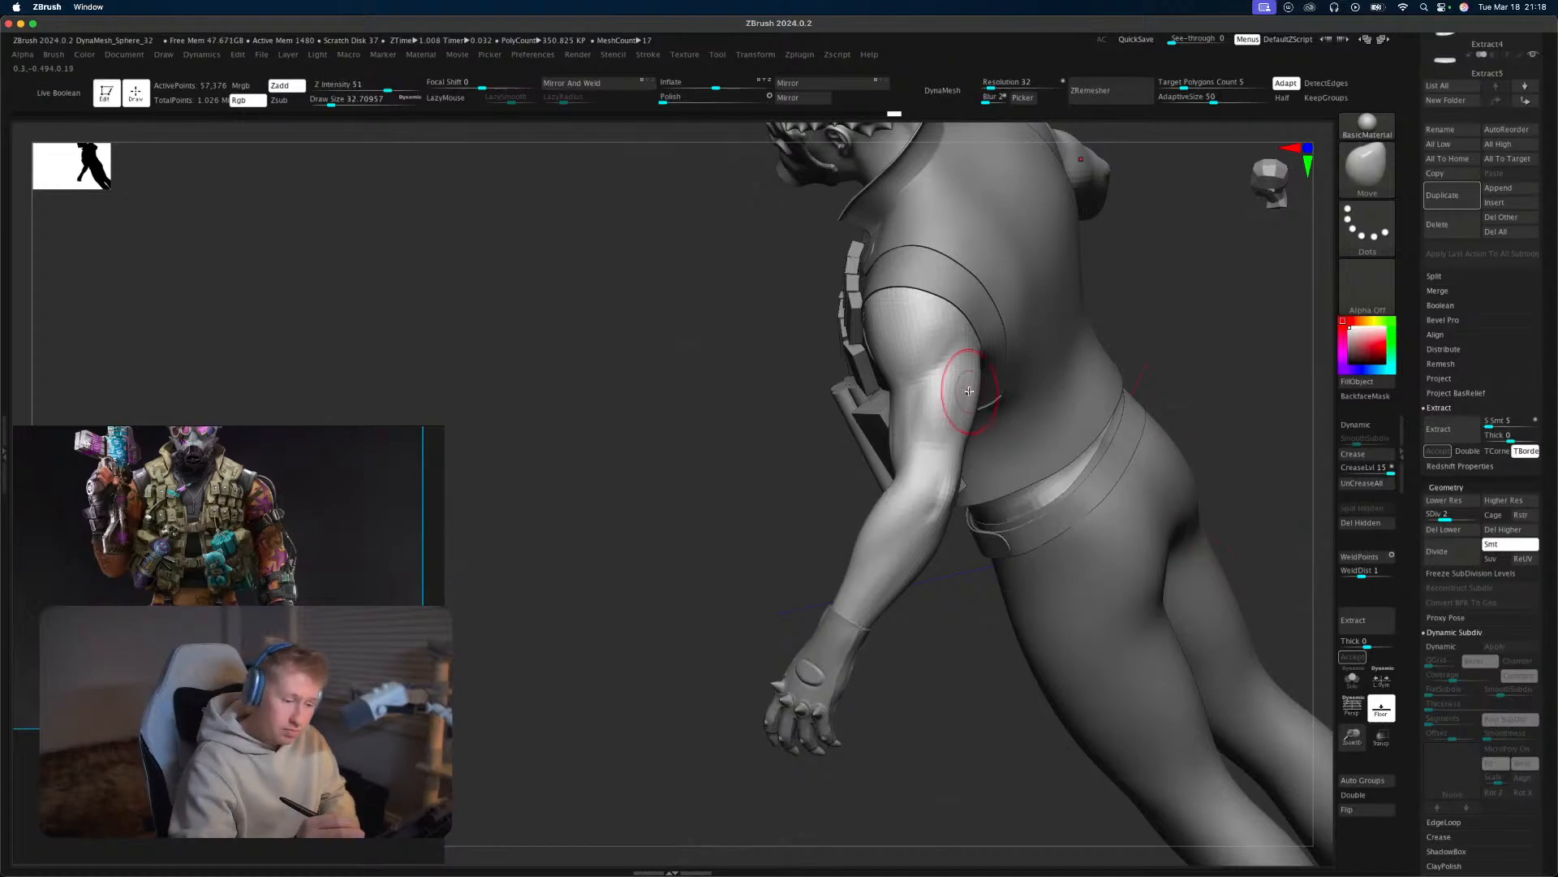
pyautogui.moveTo(976, 386); pyautogui.dragTo(941, 378, button='right')
pyautogui.press('s')
pyautogui.moveTo(976, 394); pyautogui.dragTo(980, 396)
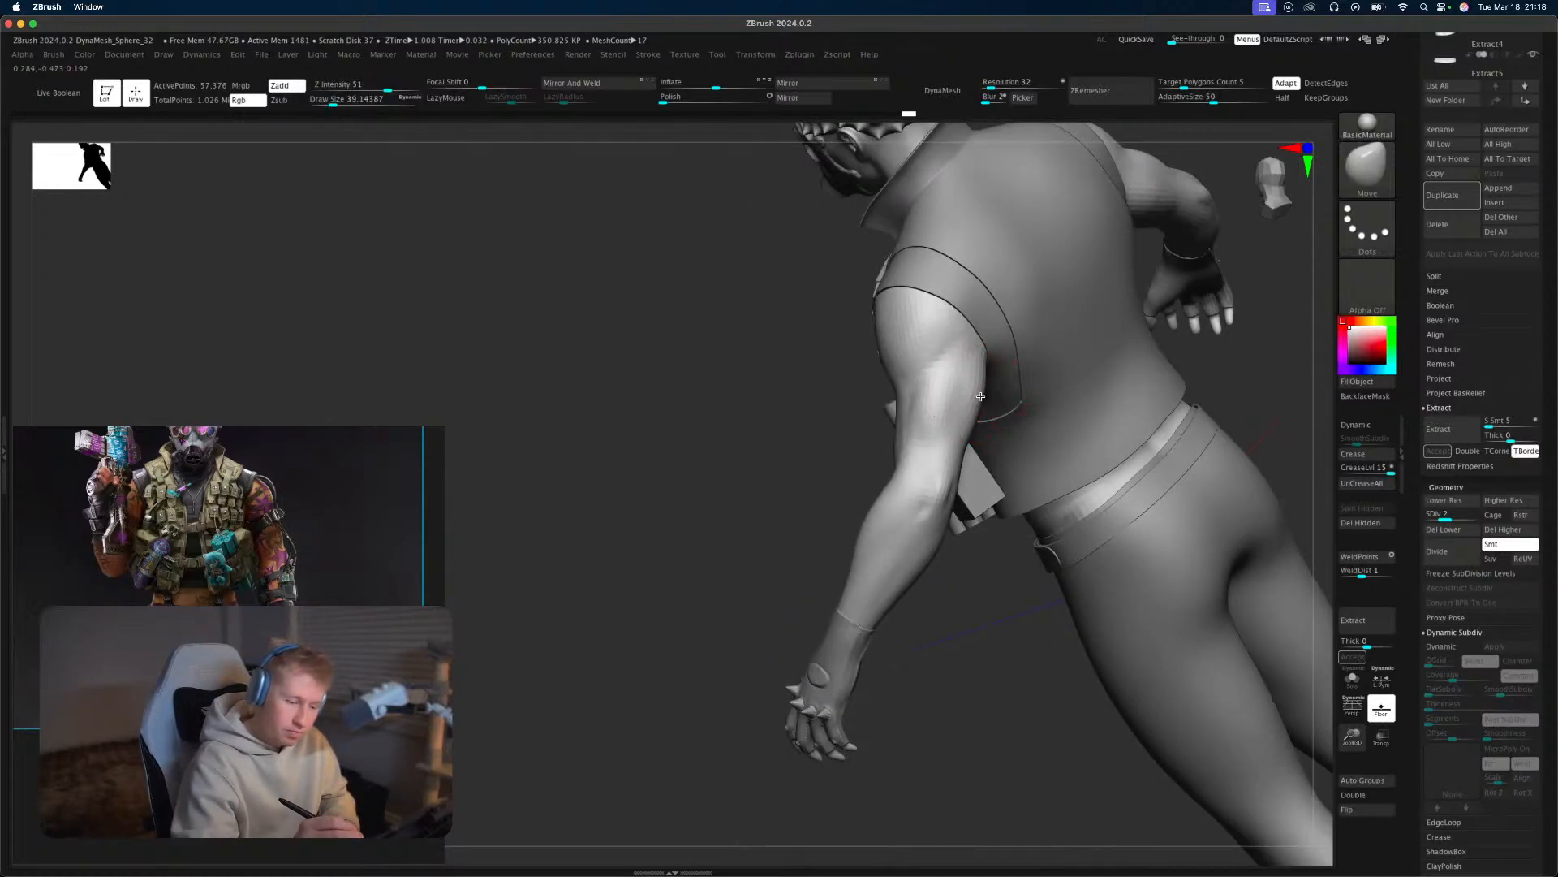
pyautogui.moveTo(1241, 331); pyautogui.dragTo(1150, 360, button='right')
pyautogui.moveTo(967, 396)
pyautogui.mouseDown(button='right')
pyautogui.moveTo(1054, 386)
pyautogui.moveTo(973, 437)
pyautogui.mouseUp(button='right')
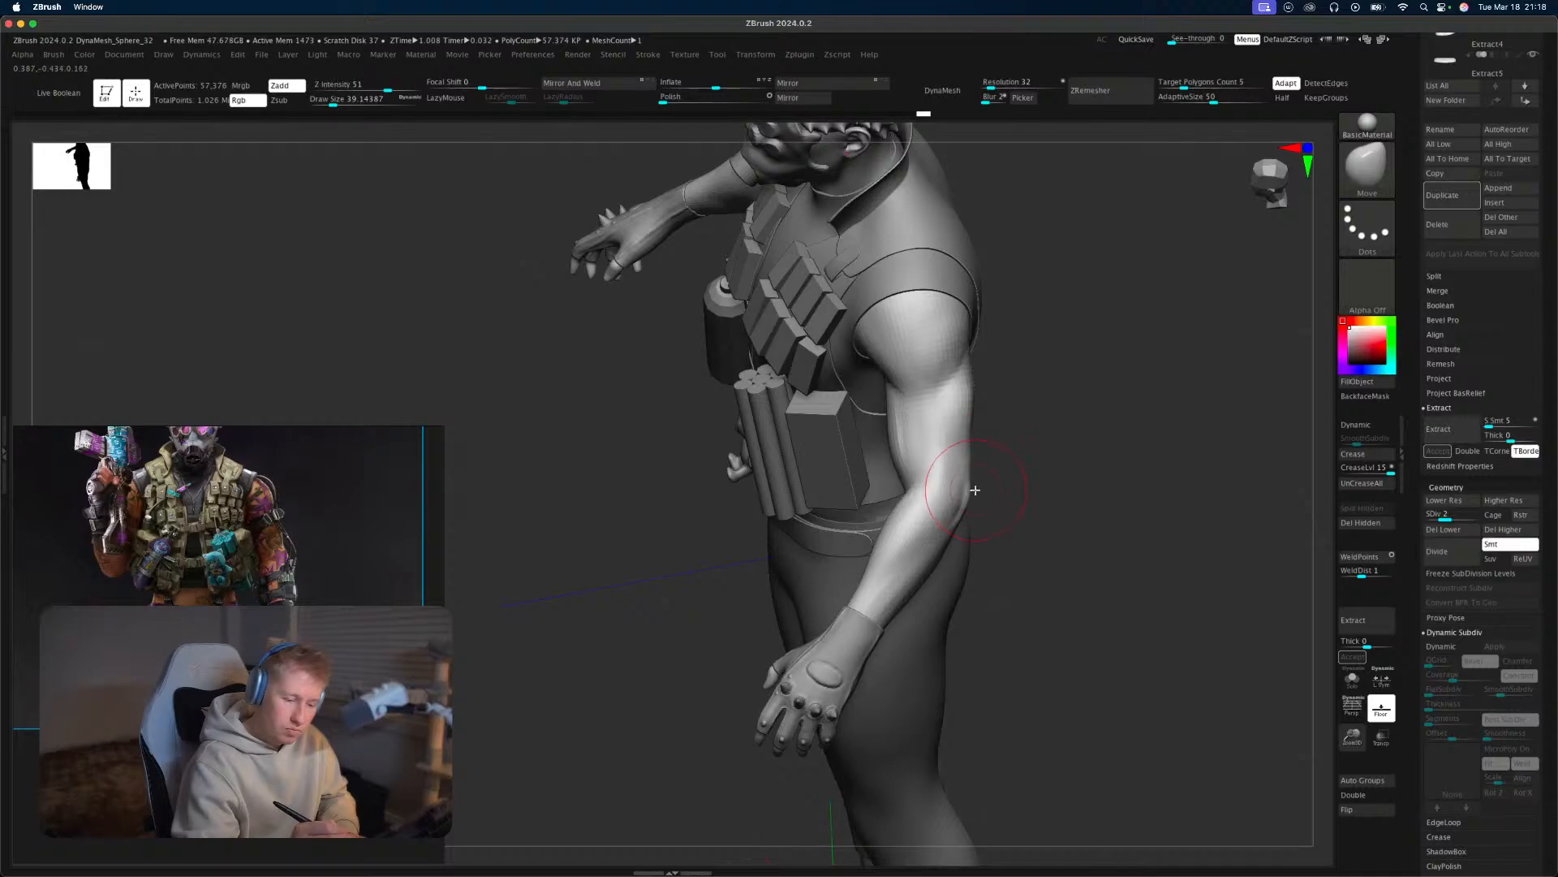
# Adjust the elbow's outline with the Move brush at draw size about 18.5.
pyautogui.press('s')
pyautogui.moveTo(975, 490); pyautogui.dragTo(967, 491)
pyautogui.keyDown('ctrl'); pyautogui.moveTo(1047, 454); pyautogui.dragTo(1054, 512, button='right'); pyautogui.keyUp('ctrl')
pyautogui.moveTo(973, 509); pyautogui.dragTo(974, 522)
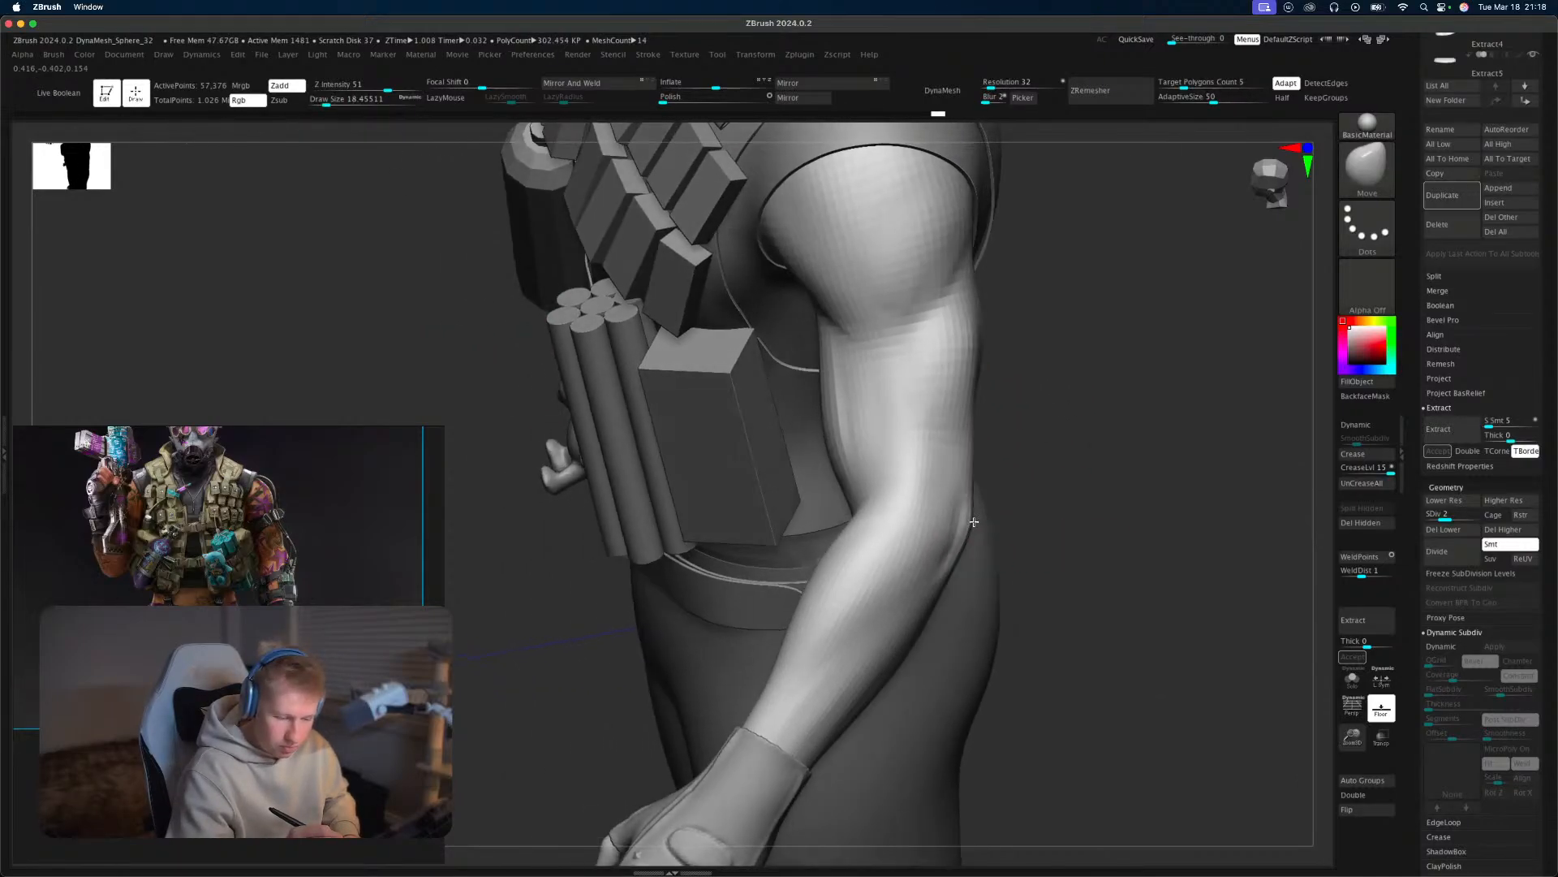
pyautogui.moveTo(1070, 515)
pyautogui.keyDown('ctrl'); pyautogui.mouseDown(button='right')
pyautogui.moveTo(1082, 431)
pyautogui.moveTo(984, 466)
pyautogui.moveTo(1038, 378)
pyautogui.mouseUp(button='right'); pyautogui.keyUp('ctrl')
# Carve muscle separation lines along the upper arm and below the shoulder with DamStandard at draw size about 18.5, smoothing them.
pyautogui.press('b')
pyautogui.press('d')
pyautogui.press('s')
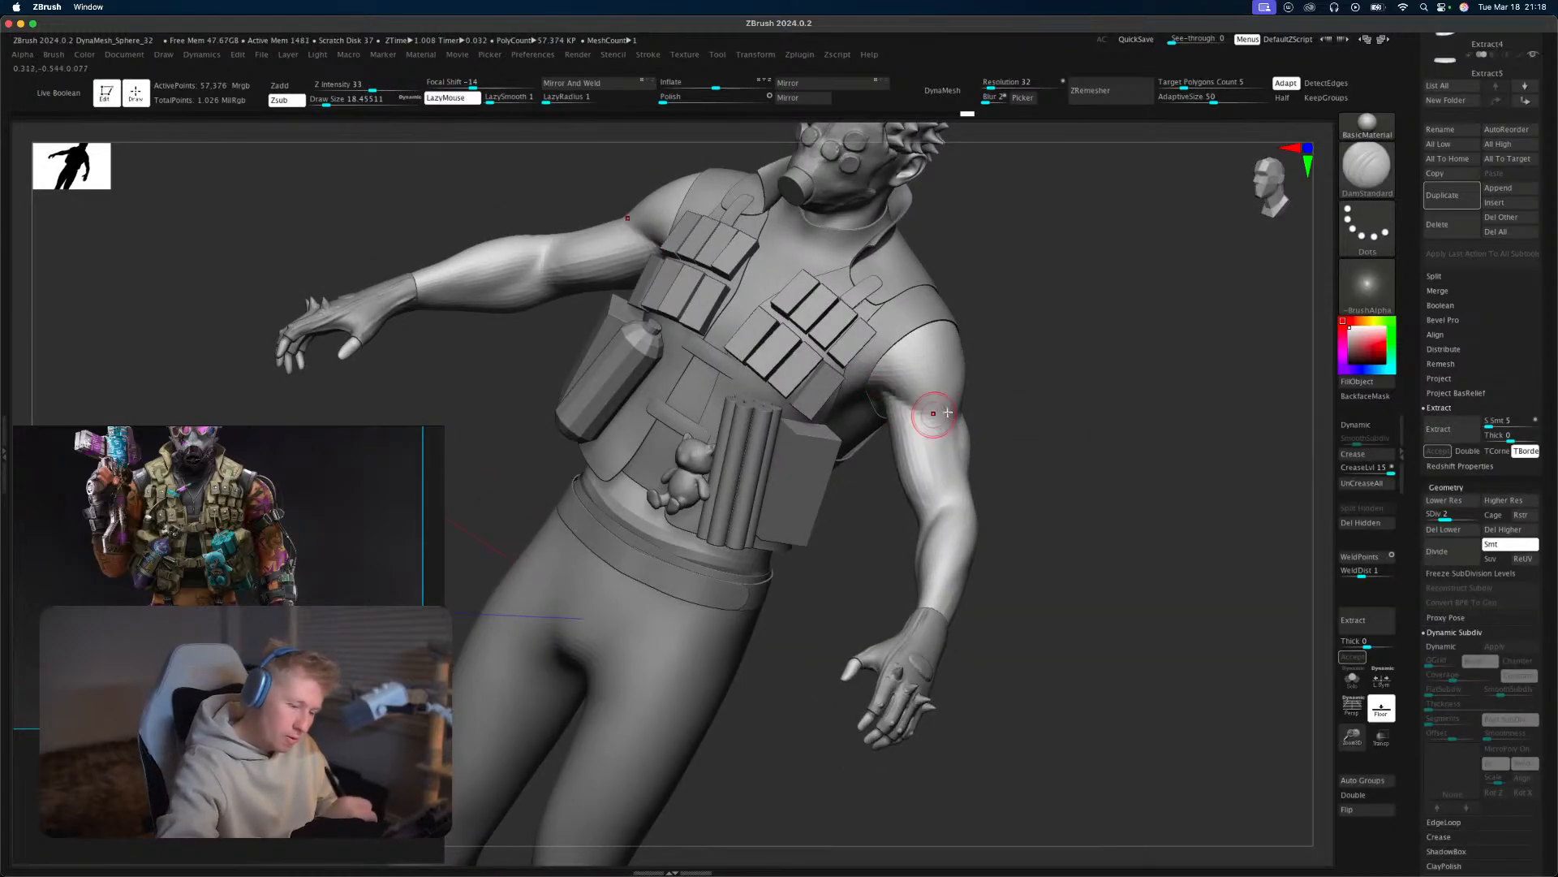
pyautogui.moveTo(922, 417)
pyautogui.mouseDown(button='right')
pyautogui.moveTo(1030, 431)
pyautogui.moveTo(1150, 475)
pyautogui.mouseUp(button='right')
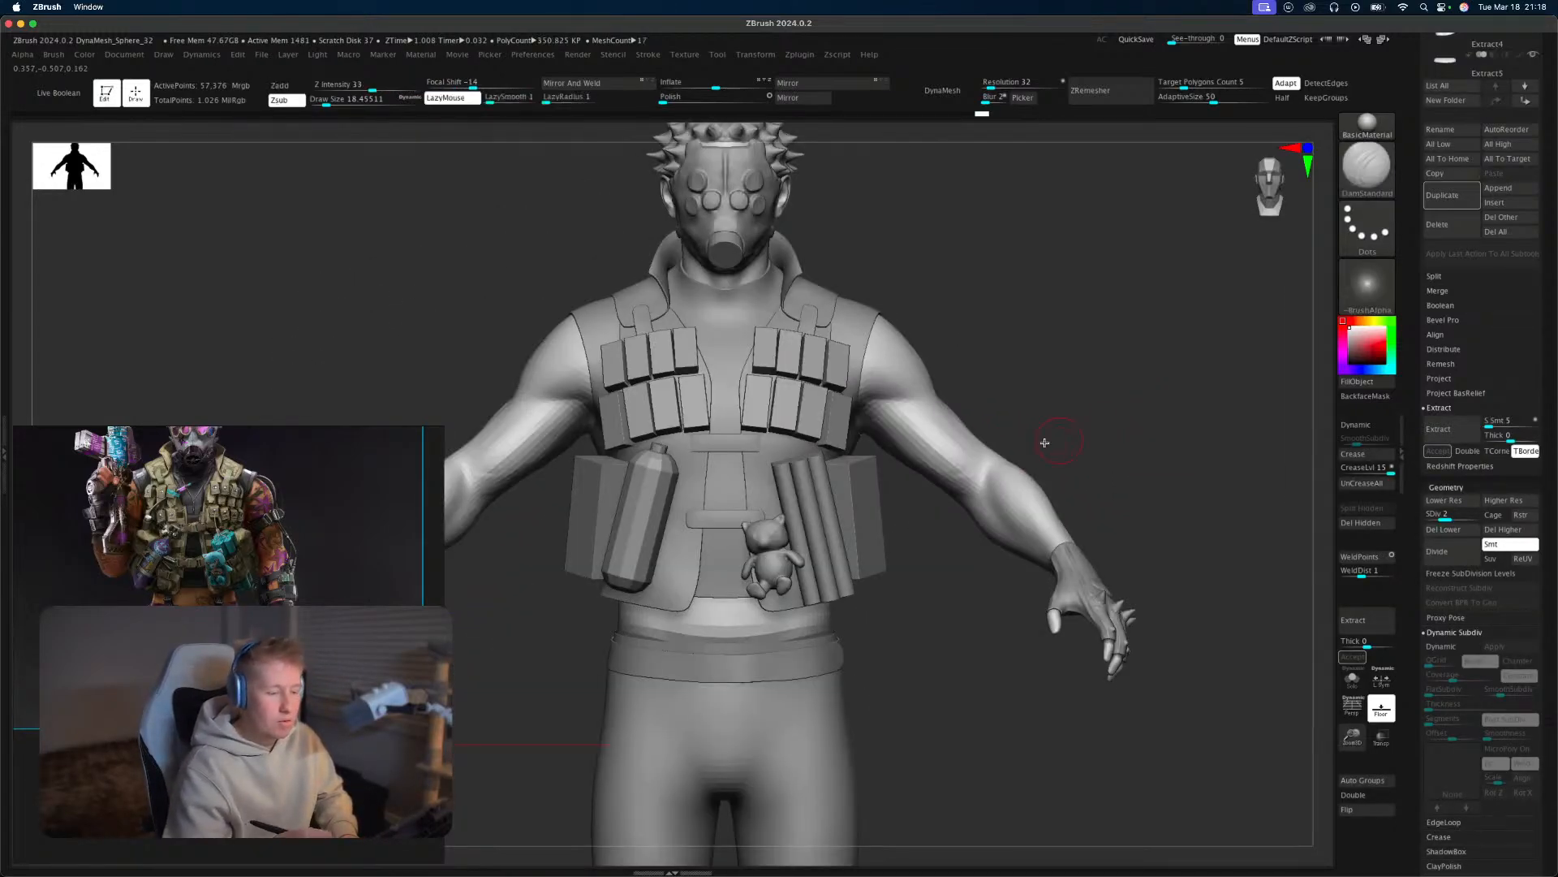
pyautogui.moveTo(876, 436)
pyautogui.mouseDown(button='right')
pyautogui.moveTo(941, 487)
pyautogui.moveTo(958, 453)
pyautogui.moveTo(1092, 682)
pyautogui.moveTo(1200, 533)
pyautogui.moveTo(1148, 671)
pyautogui.moveTo(1065, 593)
pyautogui.mouseUp(button='right')
pyautogui.keyDown('shift'); pyautogui.moveTo(922, 497); pyautogui.dragTo(934, 504); pyautogui.keyUp('shift')
pyautogui.moveTo(1020, 466)
pyautogui.mouseDown()
pyautogui.moveTo(1033, 491)
pyautogui.moveTo(966, 519)
pyautogui.moveTo(997, 487)
pyautogui.mouseUp()
pyautogui.moveTo(961, 558)
pyautogui.mouseDown()
pyautogui.moveTo(1023, 508)
pyautogui.moveTo(932, 470)
pyautogui.mouseUp()
pyautogui.moveTo(1079, 570); pyautogui.dragTo(1028, 529)
pyautogui.moveTo(920, 477)
pyautogui.mouseDown()
pyautogui.moveTo(893, 452)
pyautogui.moveTo(917, 454)
pyautogui.mouseUp()
pyautogui.moveTo(1084, 531)
pyautogui.keyDown('shift'); pyautogui.mouseDown()
pyautogui.moveTo(1137, 571)
pyautogui.moveTo(1137, 626)
pyautogui.moveTo(1206, 732)
pyautogui.moveTo(1200, 619)
pyautogui.moveTo(1228, 624)
pyautogui.mouseUp(); pyautogui.keyUp('shift')
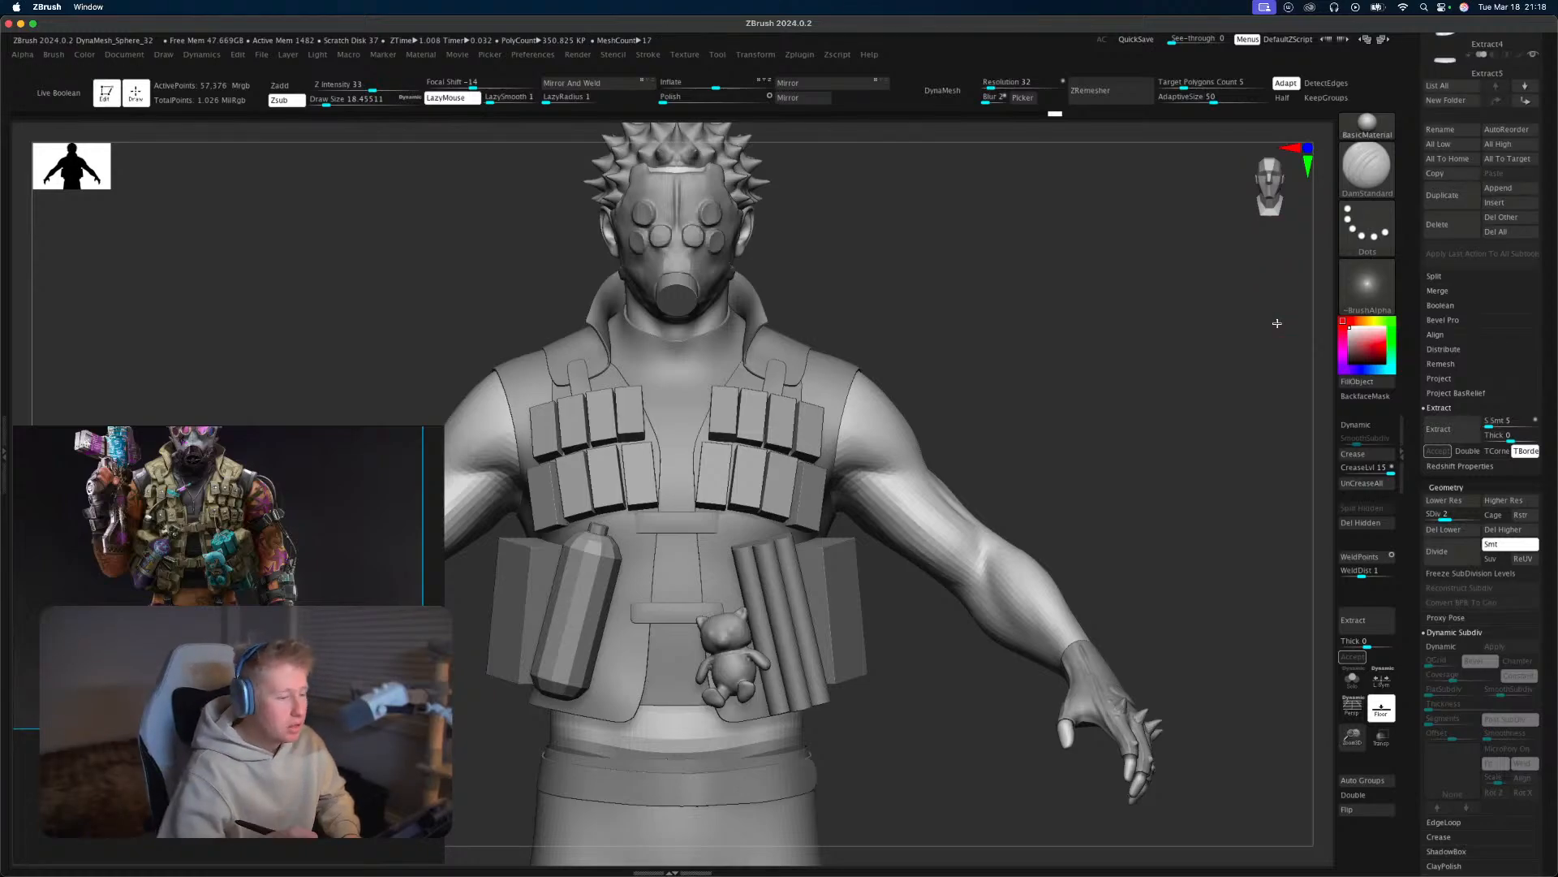
# Examine the head from the side and the gas mask reference photos for the mask and strap shapes.
pyautogui.moveTo(1272, 487); pyautogui.dragTo(1055, 528)
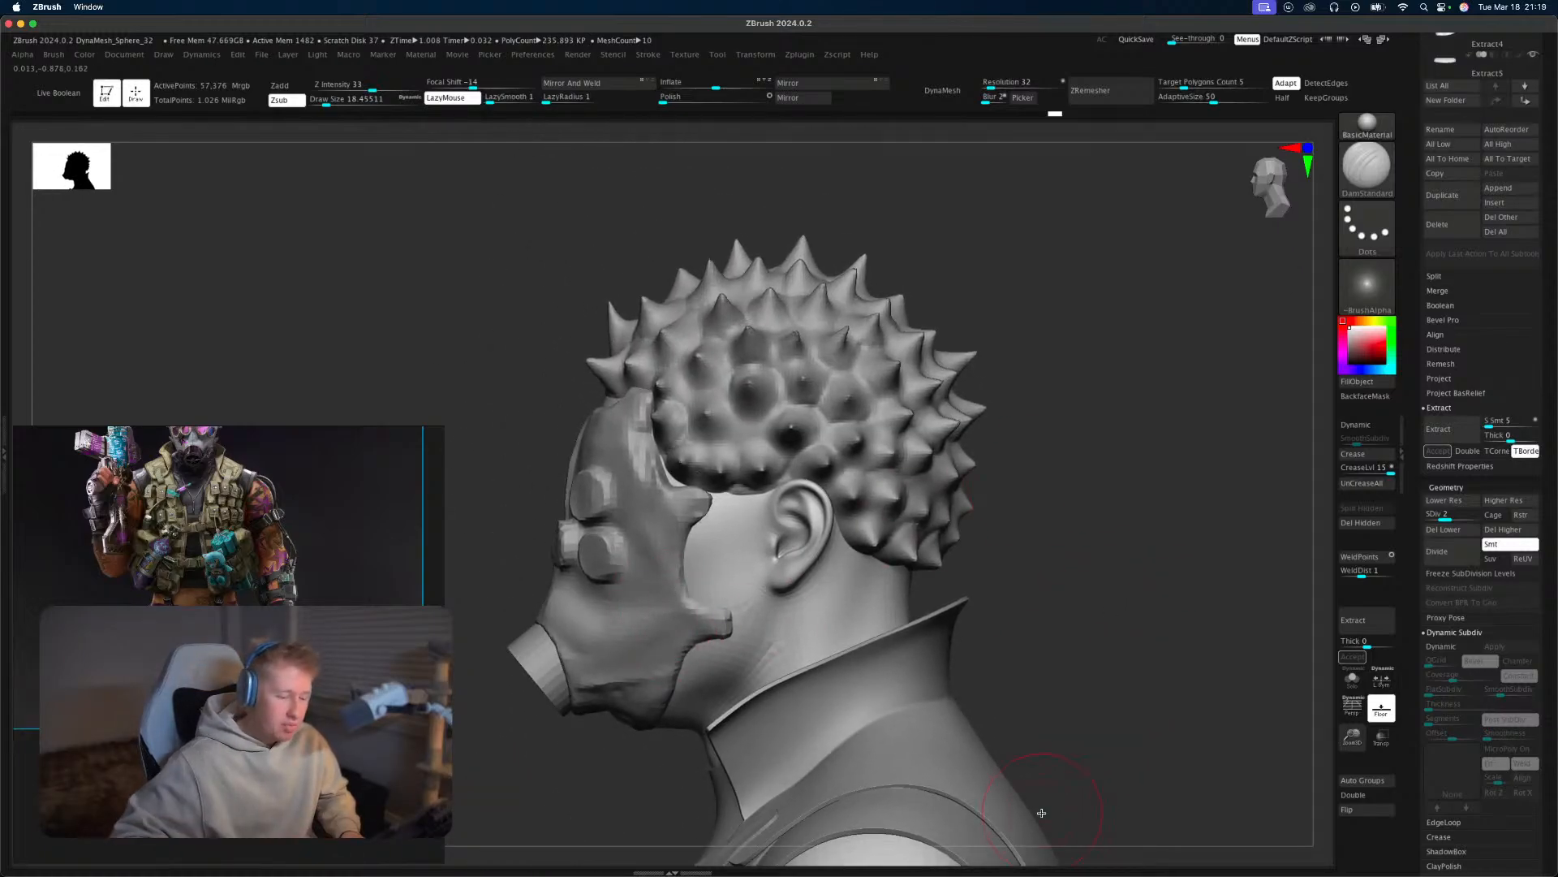
pyautogui.scroll(-4, 230, 526)
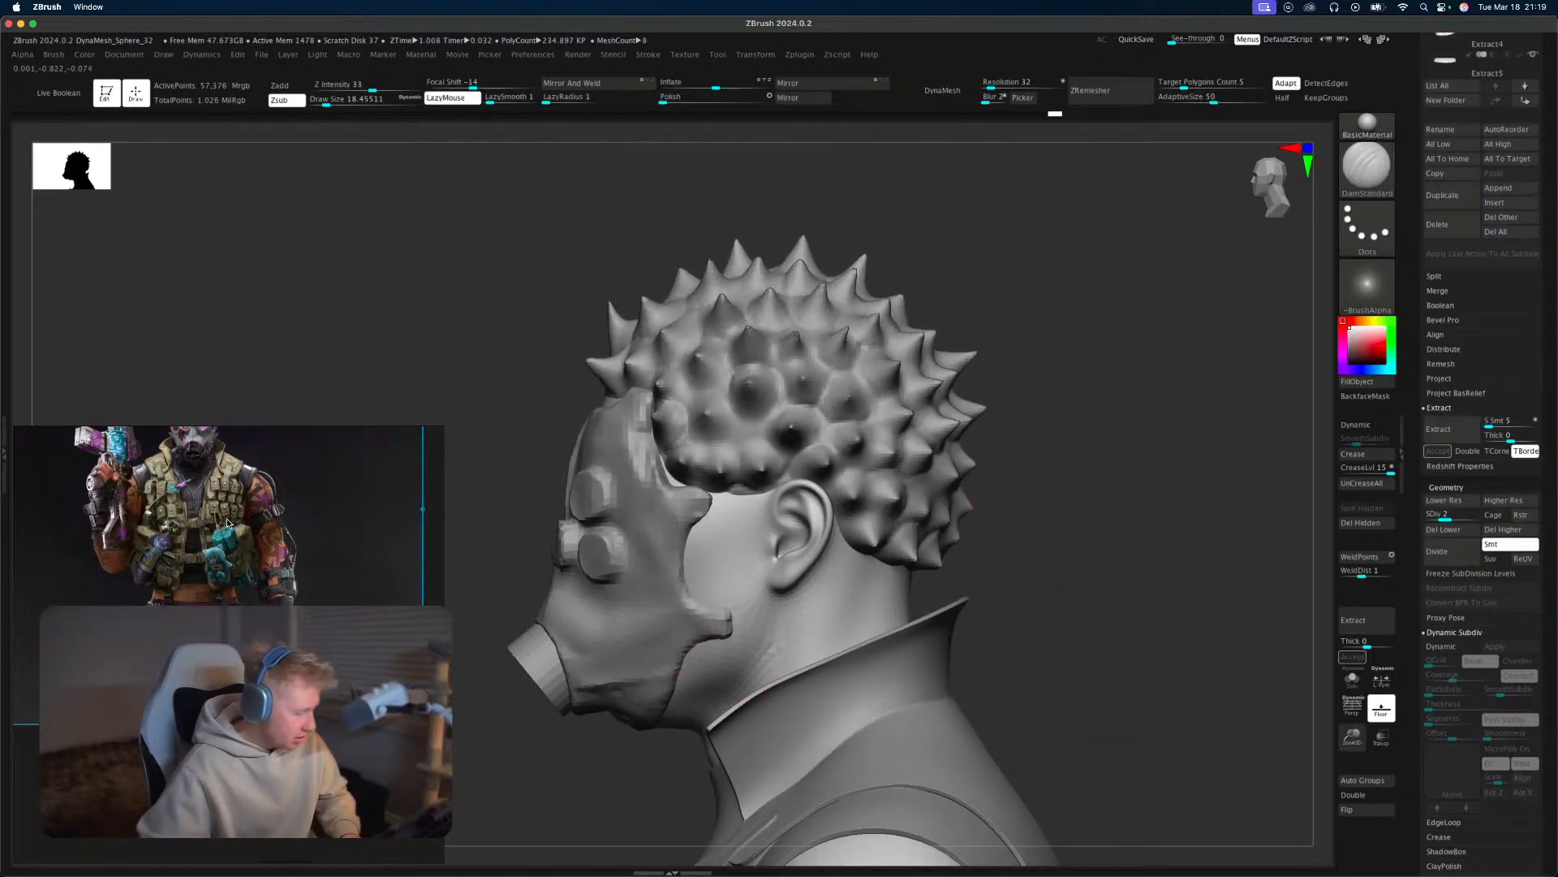
pyautogui.scroll(2, 229, 524)
pyautogui.keyDown('ctrl'); pyautogui.scroll(-5, 230, 519); pyautogui.keyUp('ctrl')
pyautogui.moveTo(252, 489); pyautogui.dragTo(231, 813, button='middle')
pyautogui.keyDown('ctrl'); pyautogui.scroll(8, 231, 690); pyautogui.keyUp('ctrl')
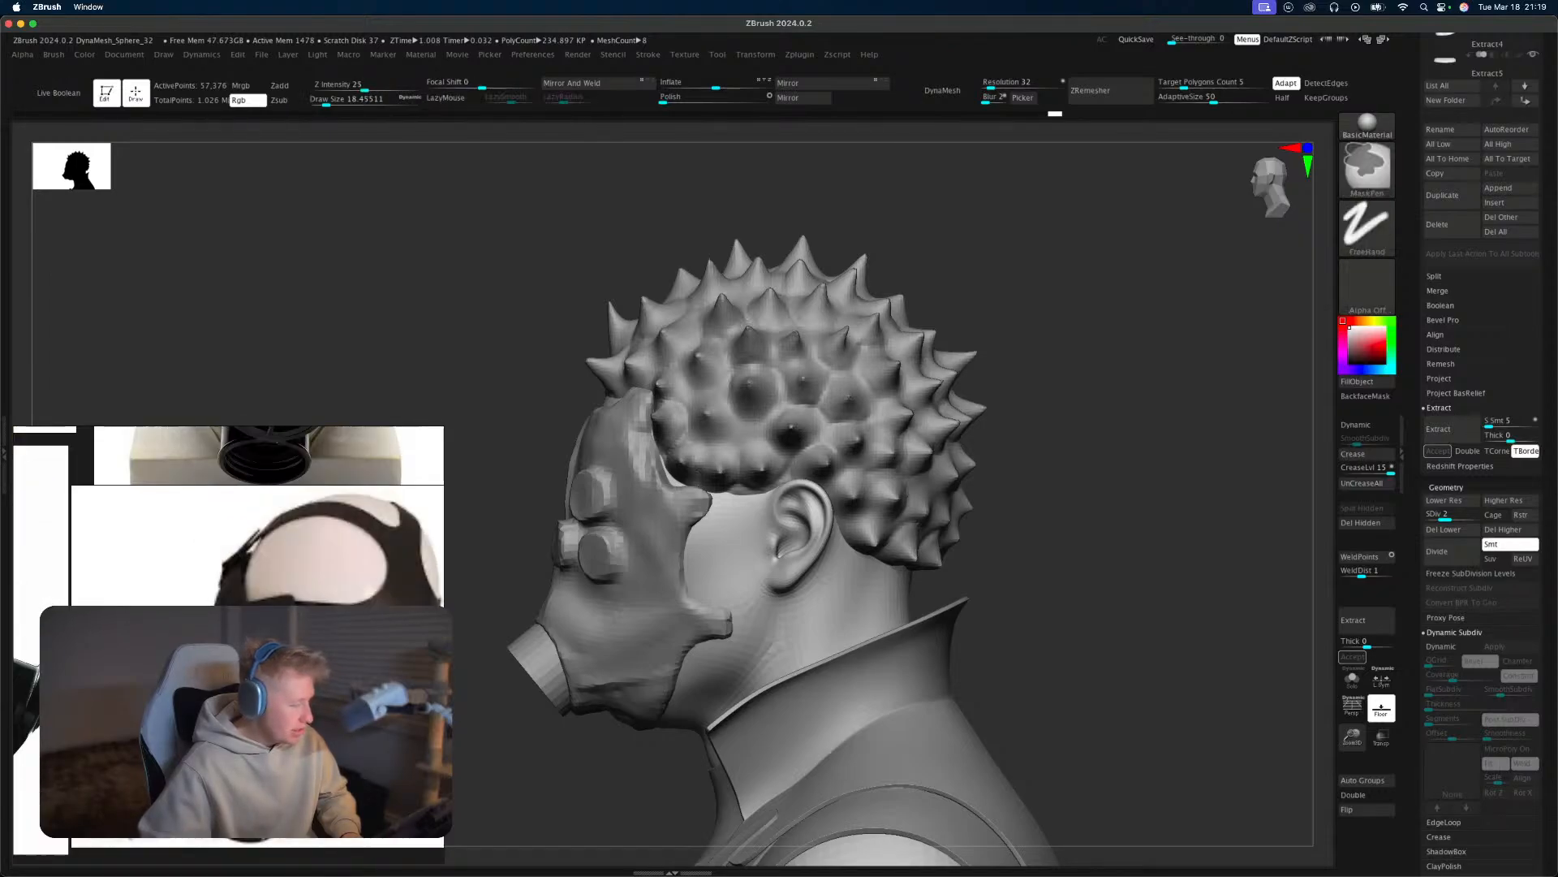
pyautogui.keyDown('ctrl'); pyautogui.scroll(-3, 312, 677); pyautogui.keyUp('ctrl')
pyautogui.keyDown('ctrl'); pyautogui.scroll(-2, 231, 585); pyautogui.keyUp('ctrl')
pyautogui.keyDown('ctrl'); pyautogui.scroll(3, 231, 584); pyautogui.keyUp('ctrl')
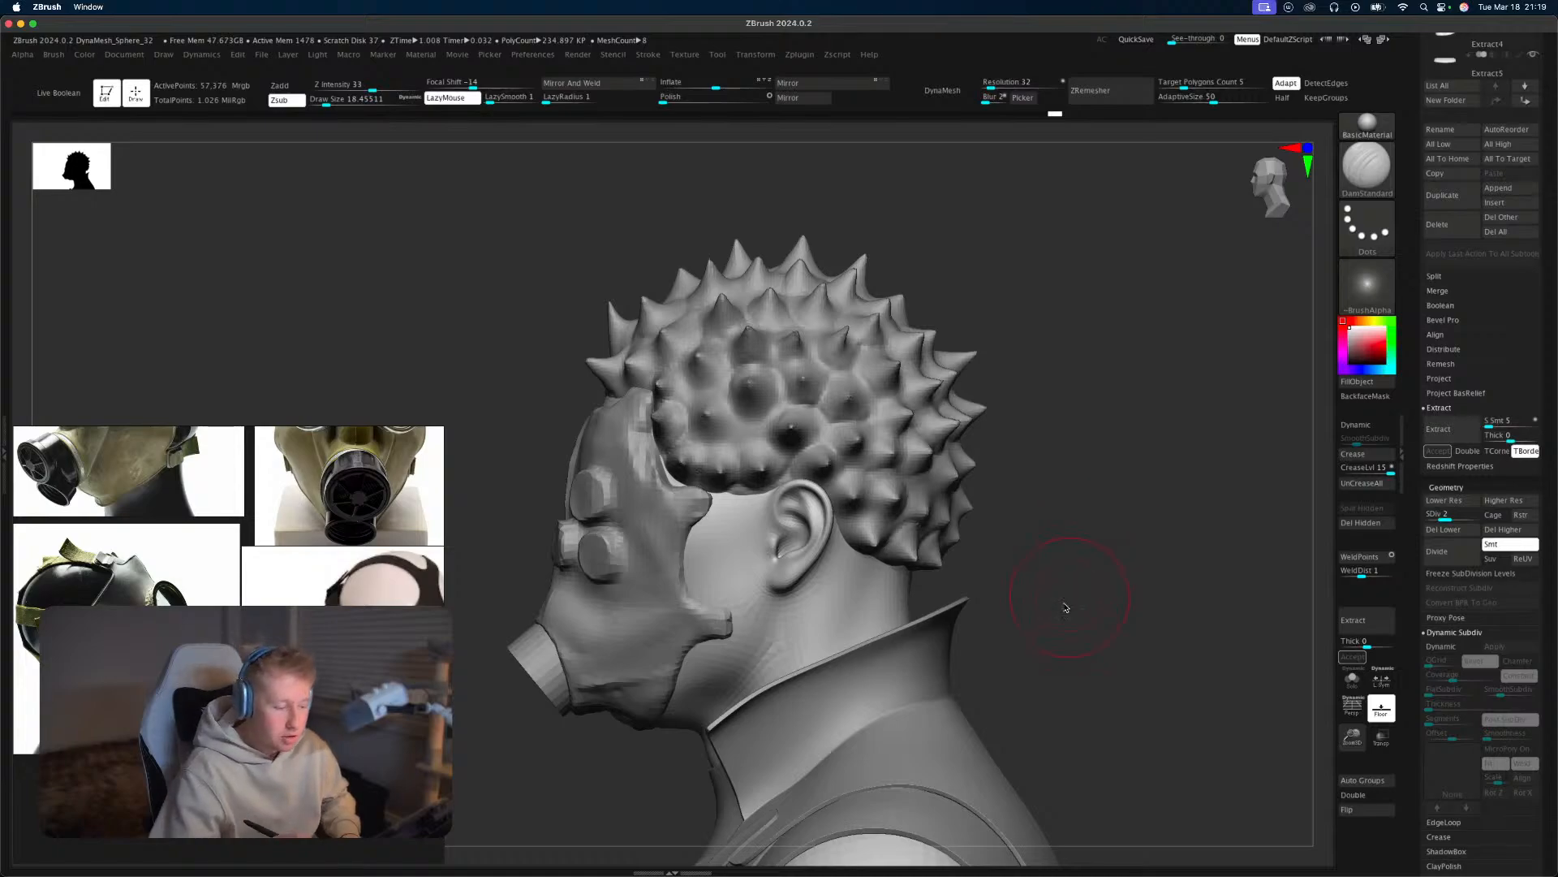
# Append a PolySphere as a new subtool and scale it down to about the width of the hips.
pyautogui.moveTo(1095, 616); pyautogui.dragTo(1112, 581)
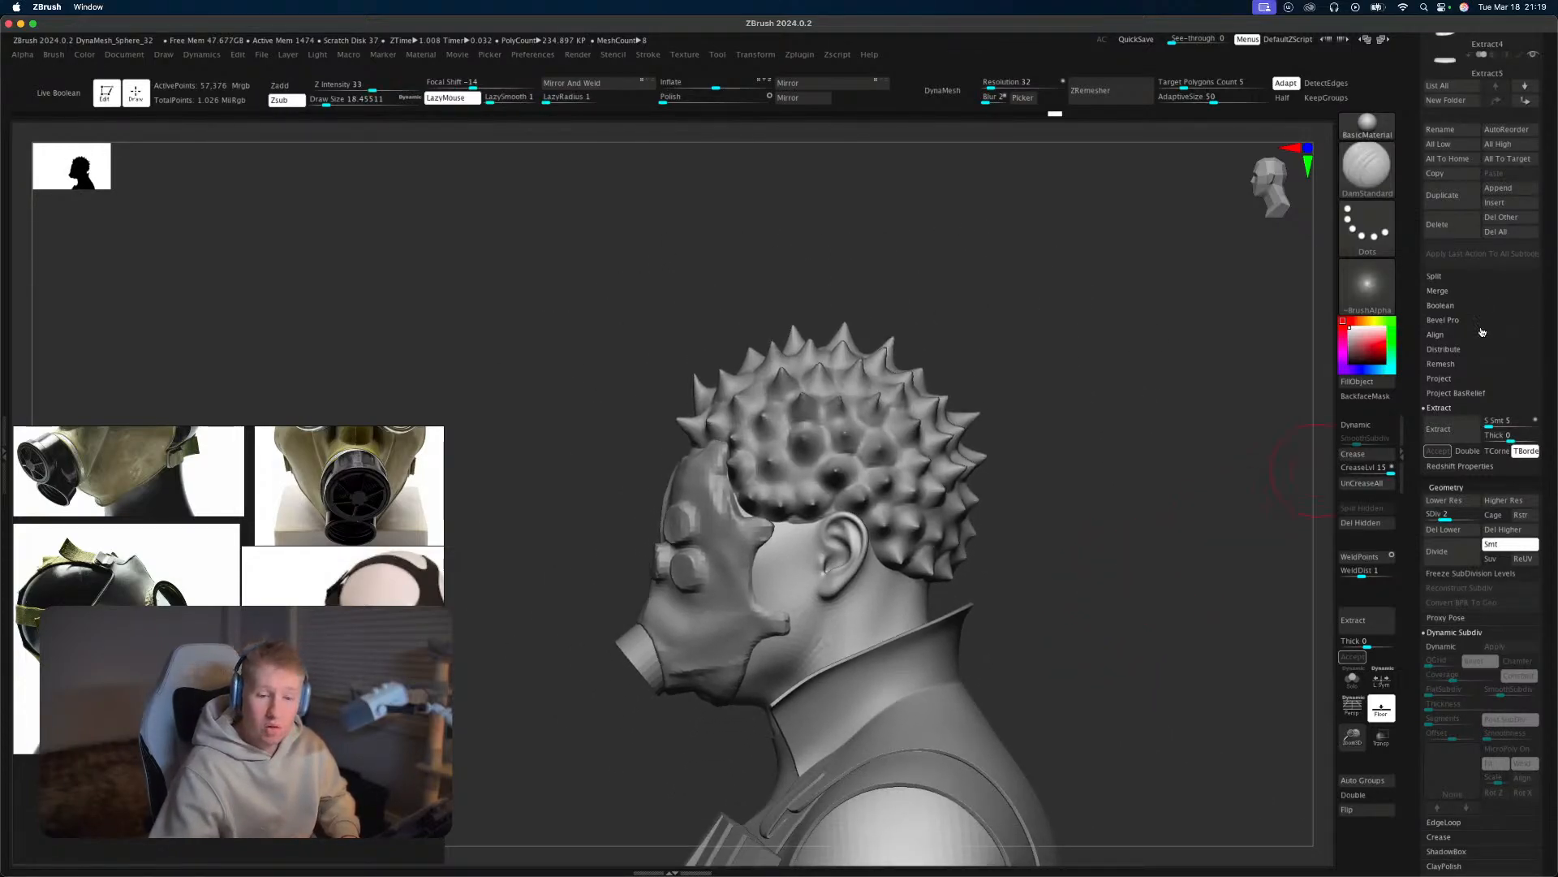
pyautogui.click(1498, 187)
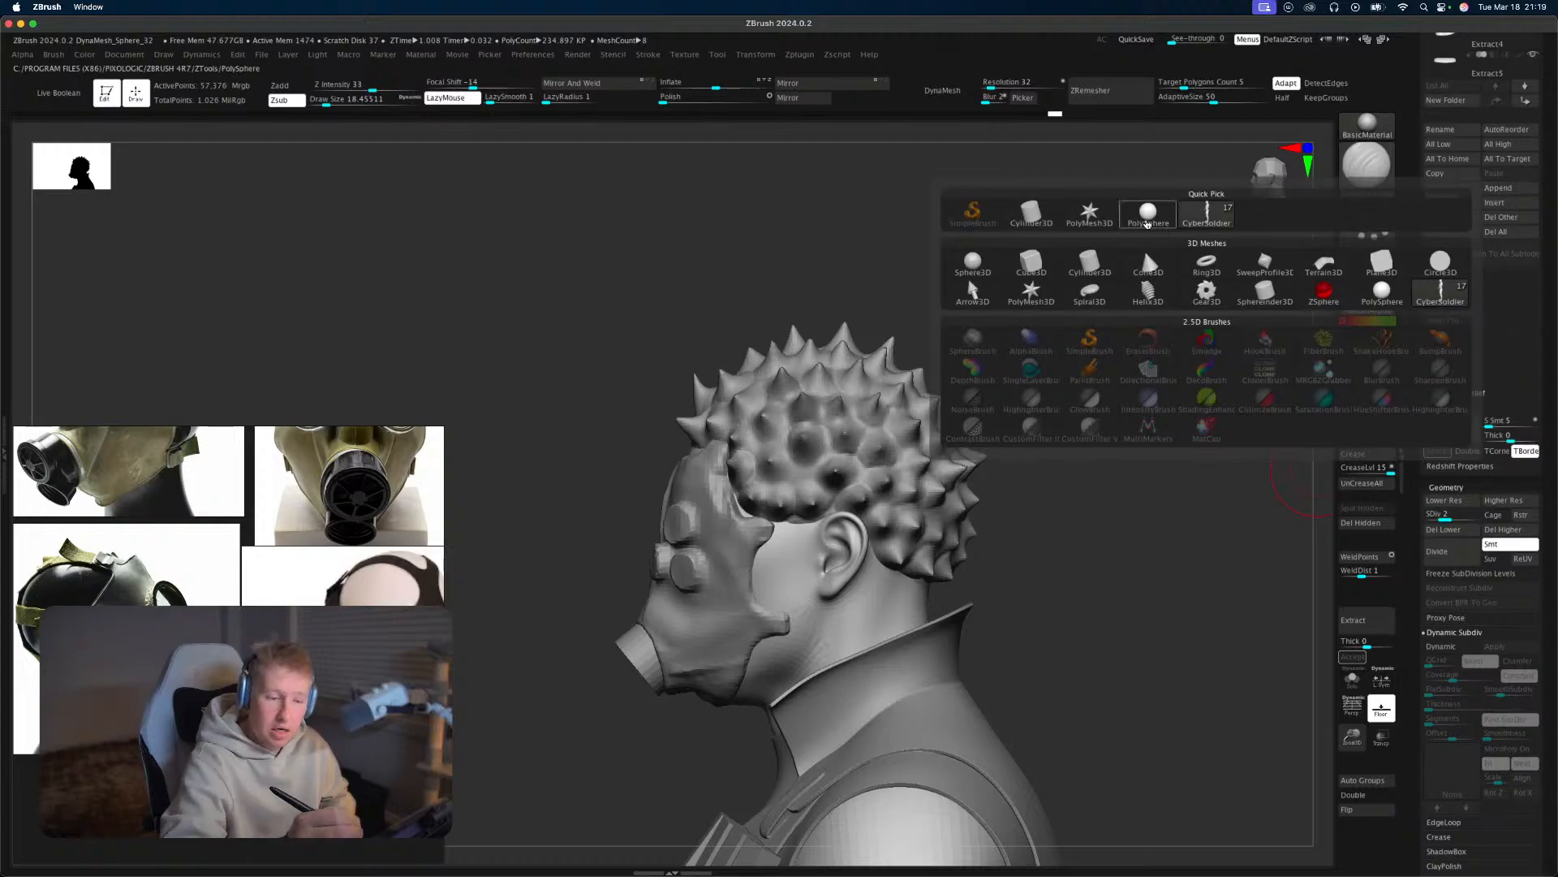
pyautogui.click(1147, 223)
pyautogui.press('w')
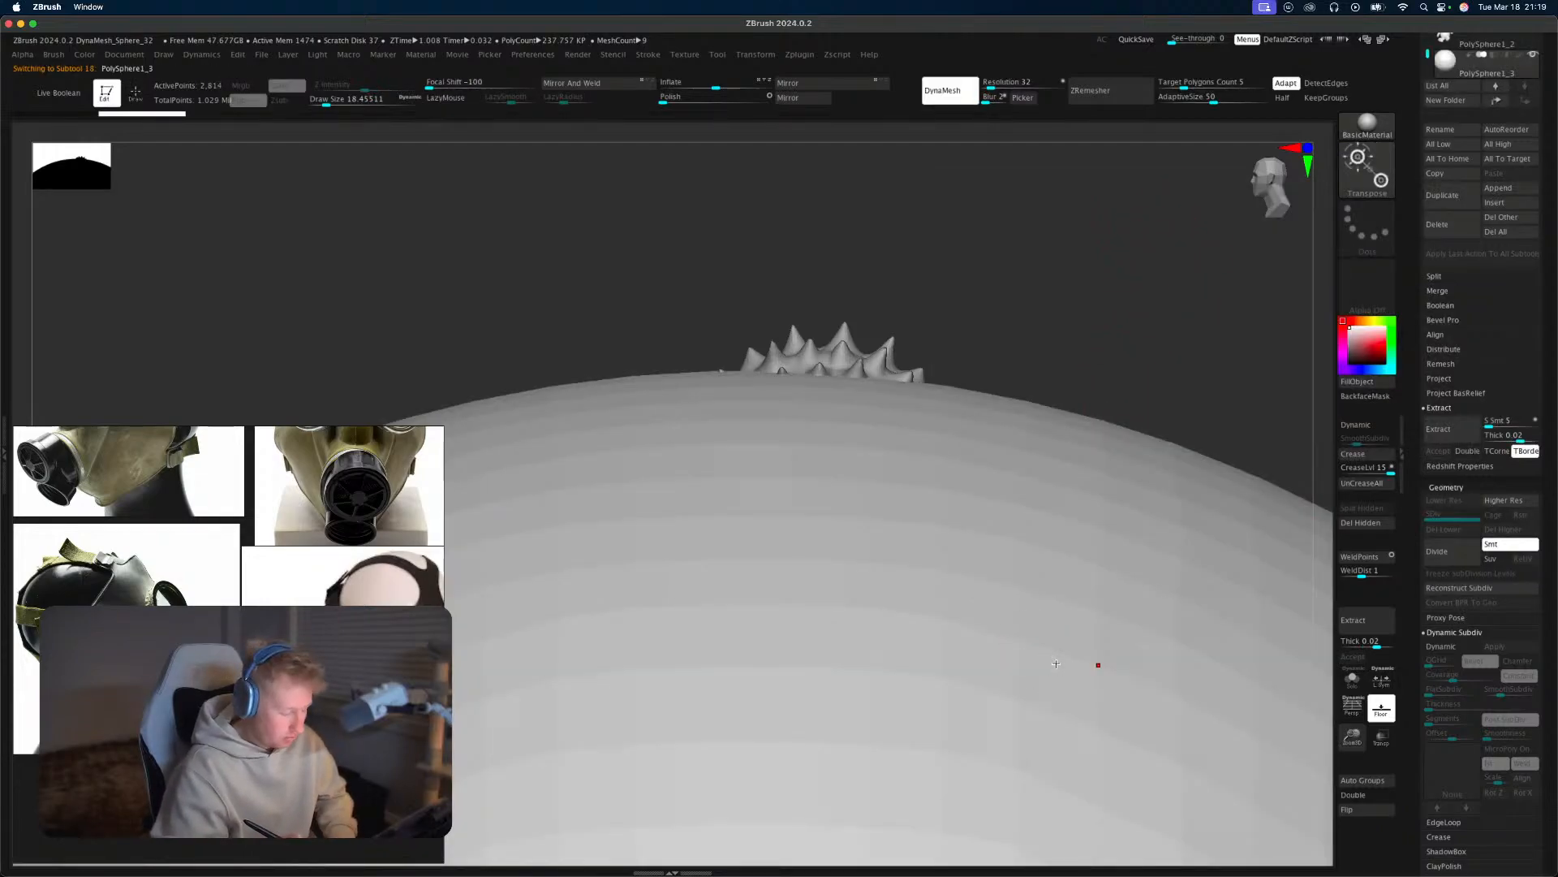
pyautogui.press('f')
pyautogui.moveTo(680, 498); pyautogui.dragTo(483, 694)
# Turn off DynaMesh for the sphere and divide it twice to subdivision level 3.
pyautogui.click(945, 90)
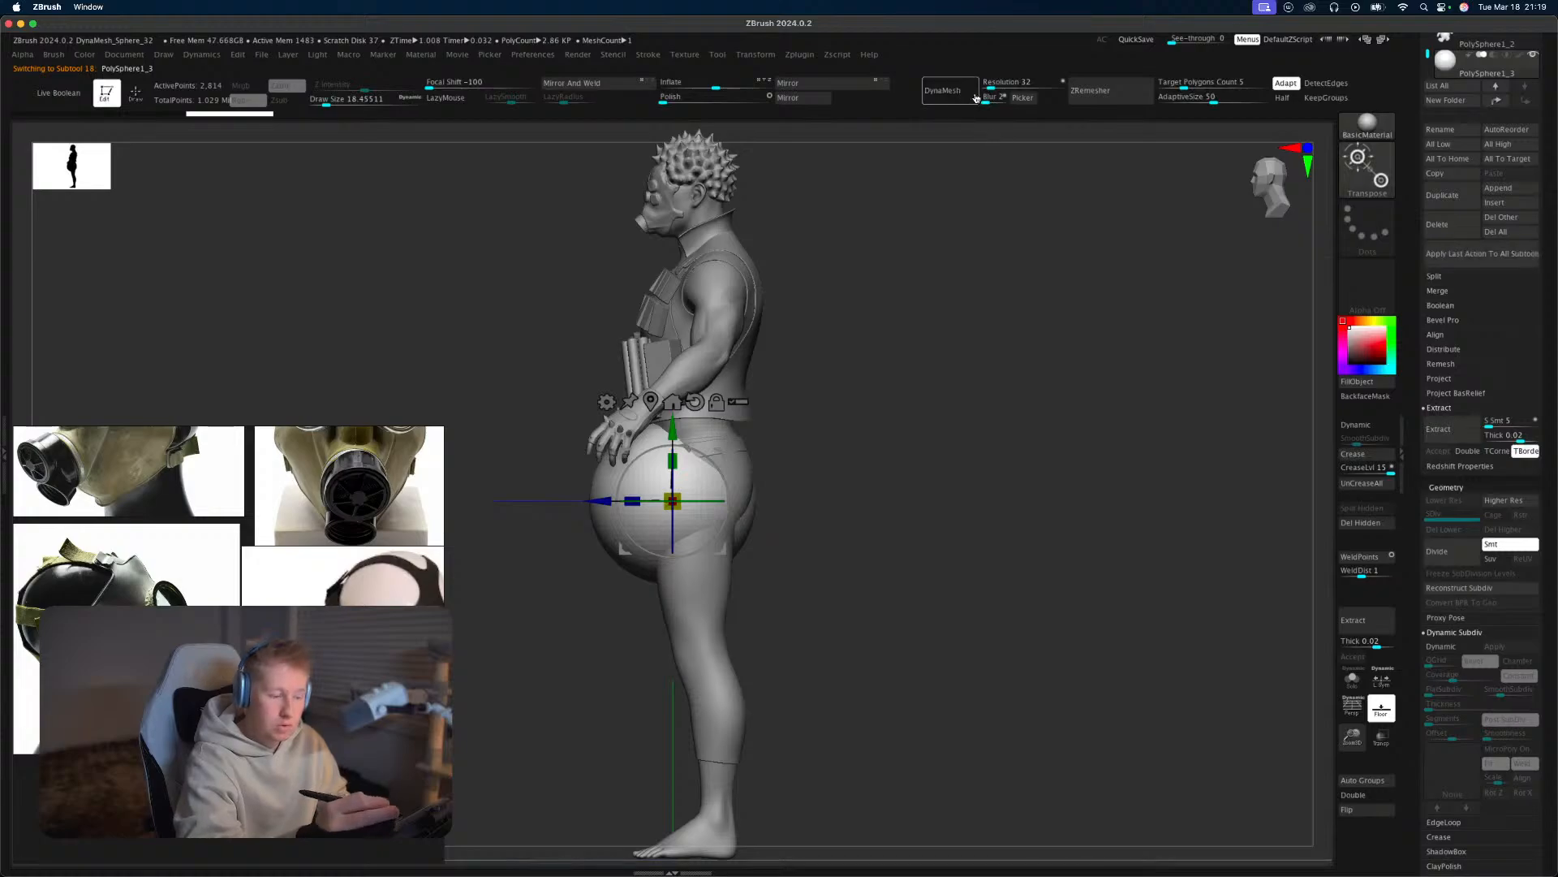
pyautogui.click(1457, 554)
pyautogui.click(1457, 557)
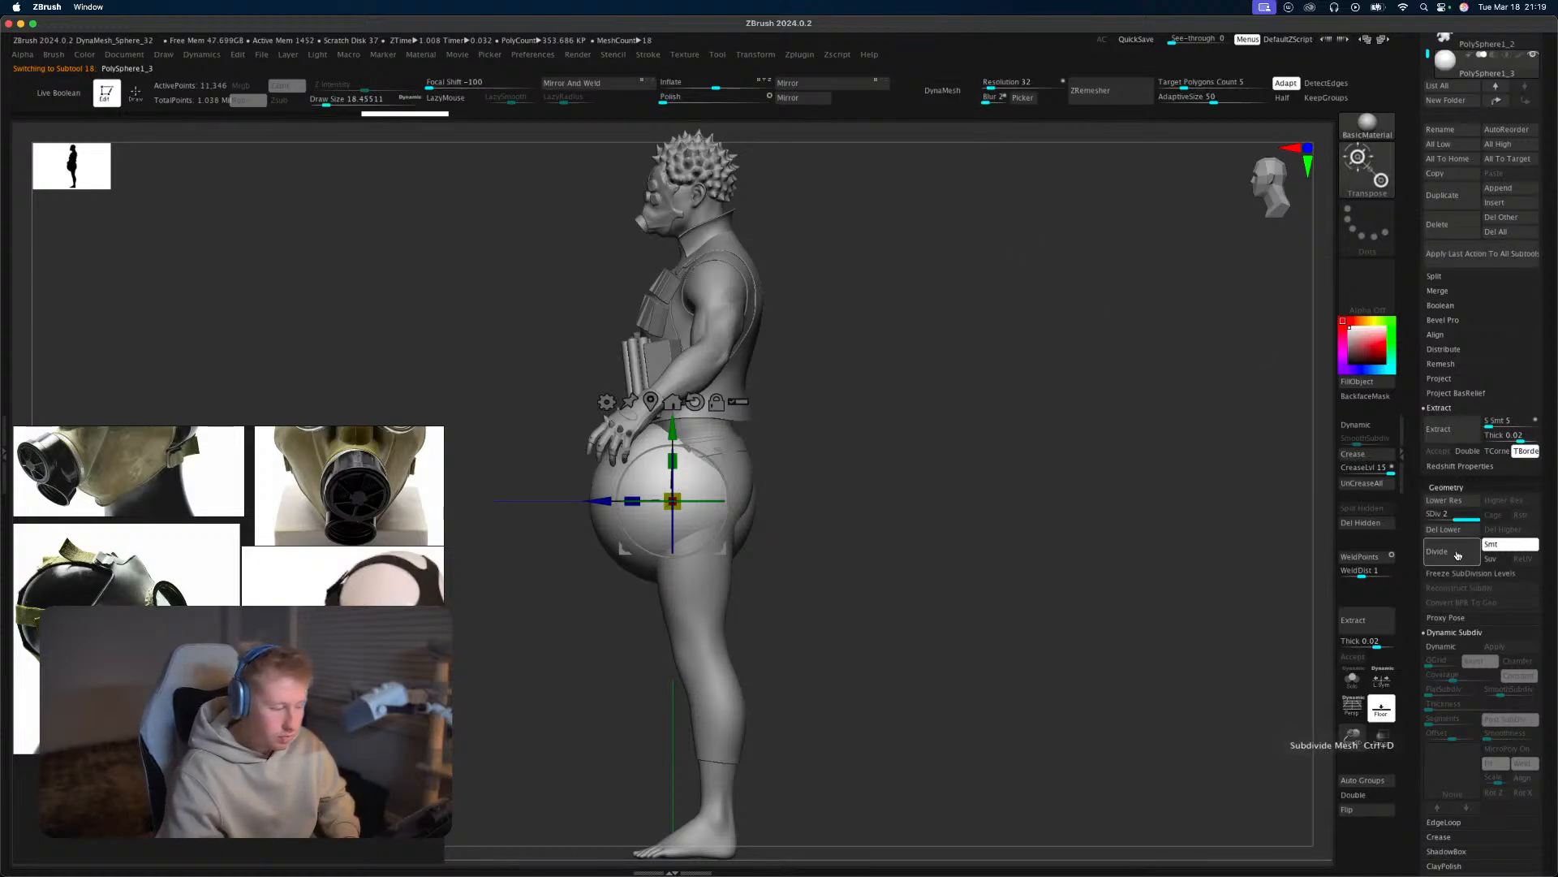
# Move the sphere up from the hips to the head and fit it over the skull between mask and hair.
pyautogui.keyDown('alt'); pyautogui.moveTo(1065, 602); pyautogui.dragTo(1009, 721); pyautogui.keyUp('alt')
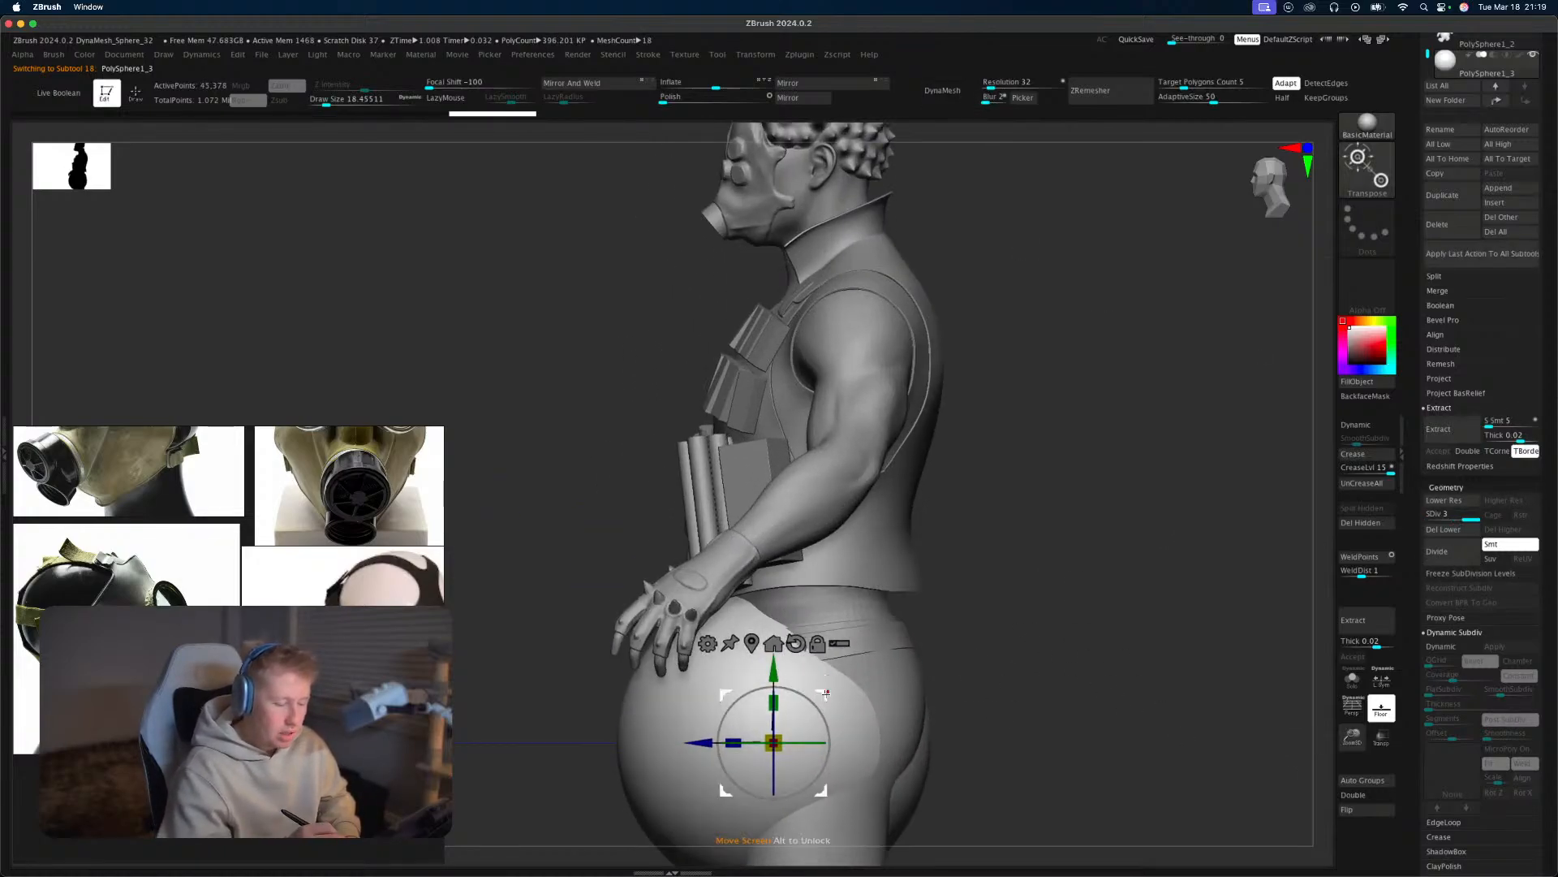
pyautogui.moveTo(821, 695); pyautogui.dragTo(909, 107)
pyautogui.keyDown('alt'); pyautogui.moveTo(1014, 328); pyautogui.dragTo(1074, 668); pyautogui.keyUp('alt')
pyautogui.moveTo(821, 553); pyautogui.dragTo(769, 582)
pyautogui.keyDown('shift'); pyautogui.moveTo(1011, 532); pyautogui.dragTo(1096, 534); pyautogui.keyUp('shift')
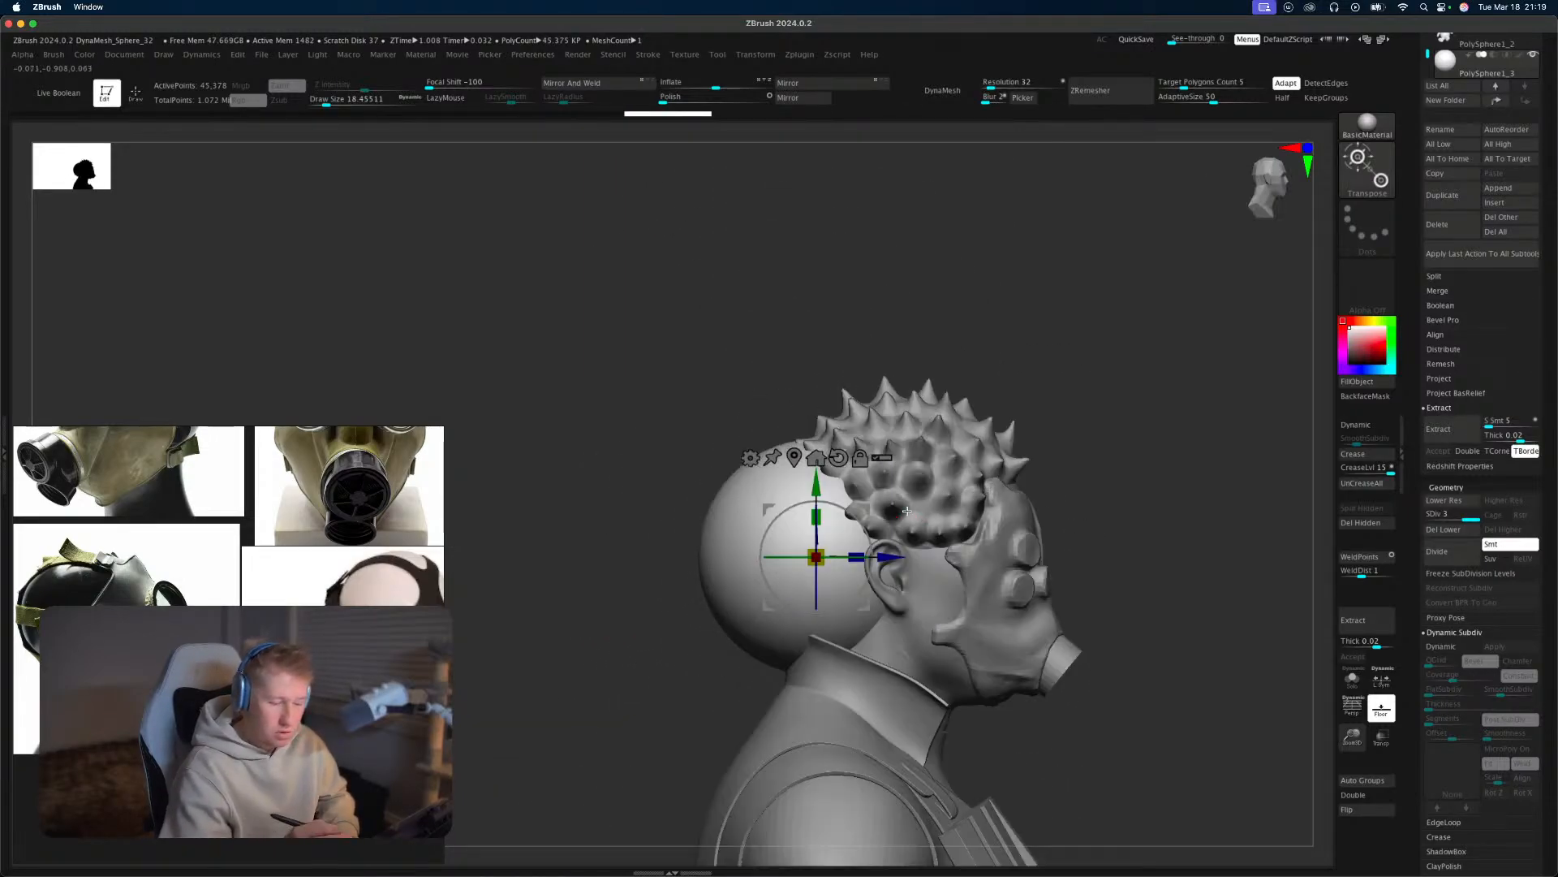
pyautogui.moveTo(865, 506); pyautogui.dragTo(959, 490)
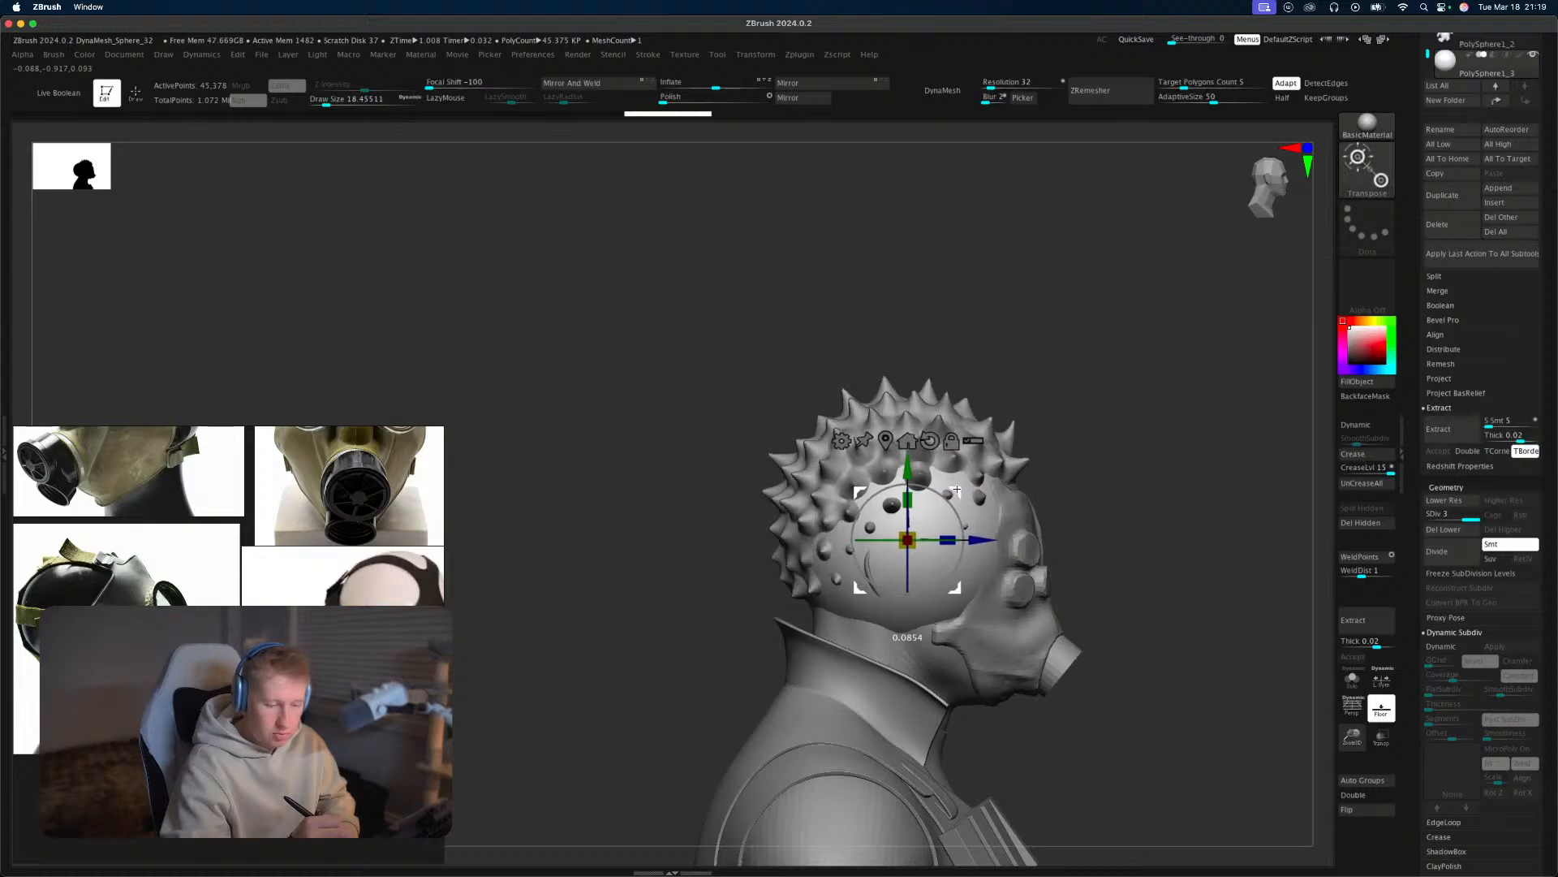
pyautogui.moveTo(1164, 476); pyautogui.dragTo(1102, 481)
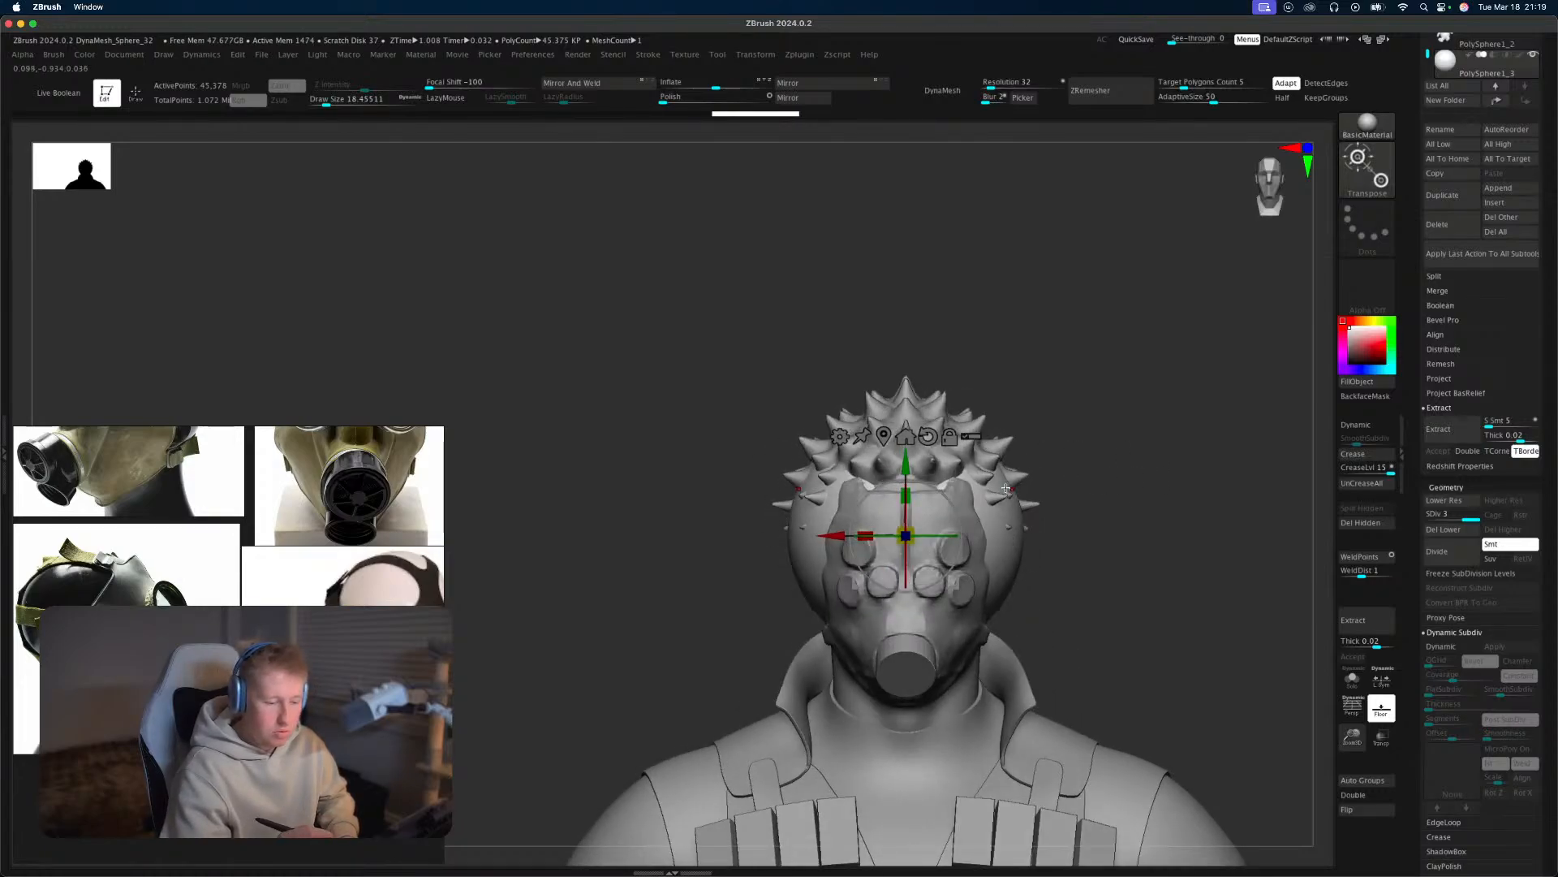
# Turn on transparency and fine-tune the sphere's placement around the head in side view.
pyautogui.keyDown('shift'); pyautogui.moveTo(1005, 487); pyautogui.dragTo(1124, 460); pyautogui.keyUp('shift')
pyautogui.click(1380, 738)
pyautogui.moveTo(940, 469); pyautogui.dragTo(938, 471)
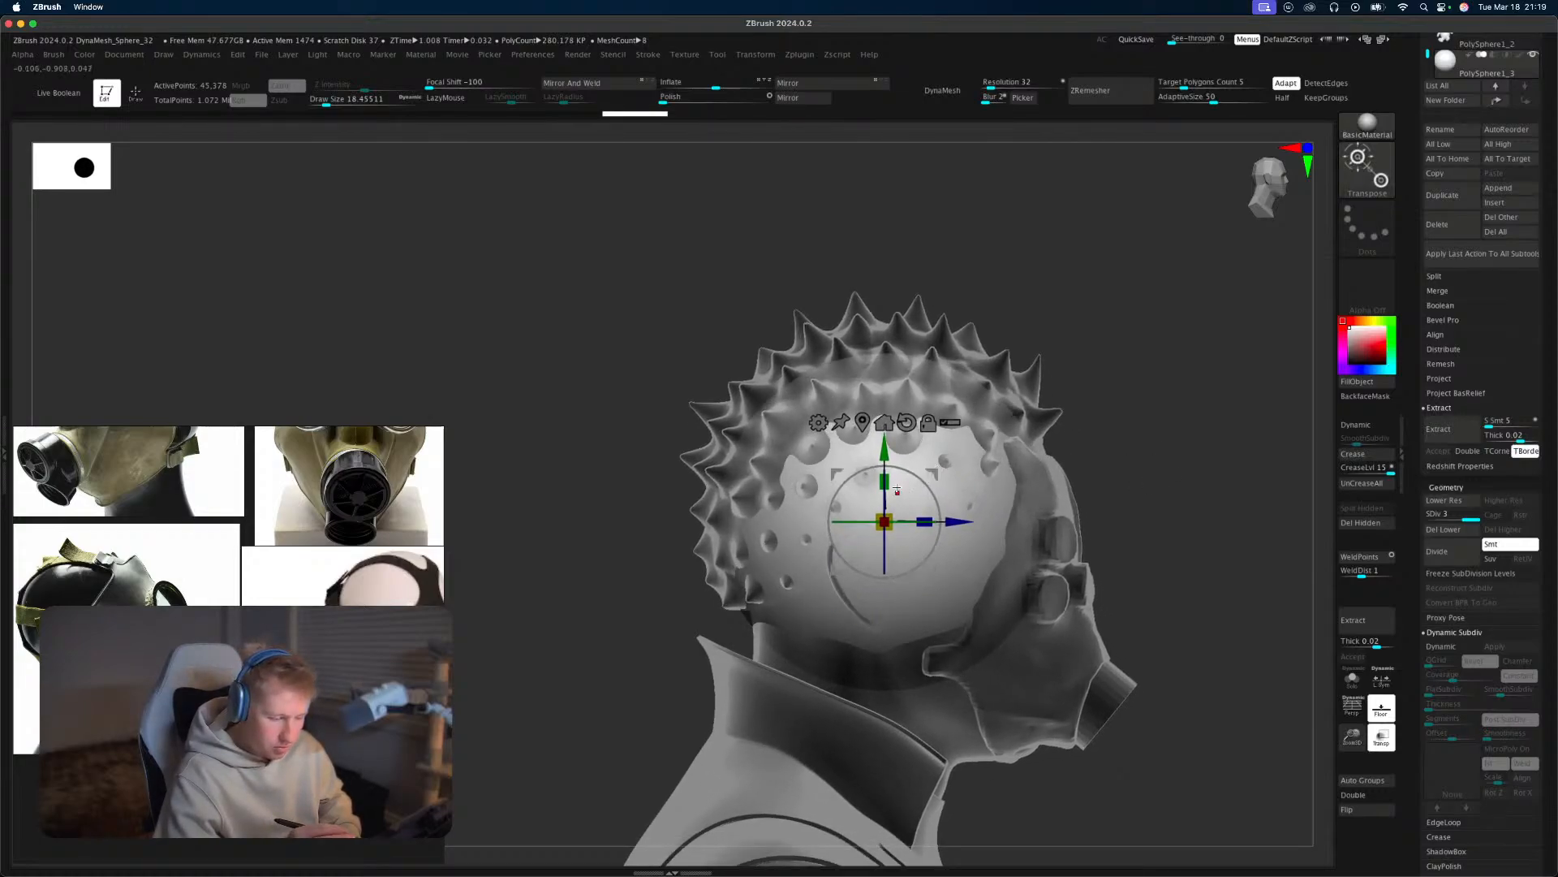
# Reshape the sphere's lower part with the Move brush so it follows the head behind the jaw and at the nape.
pyautogui.press('q')
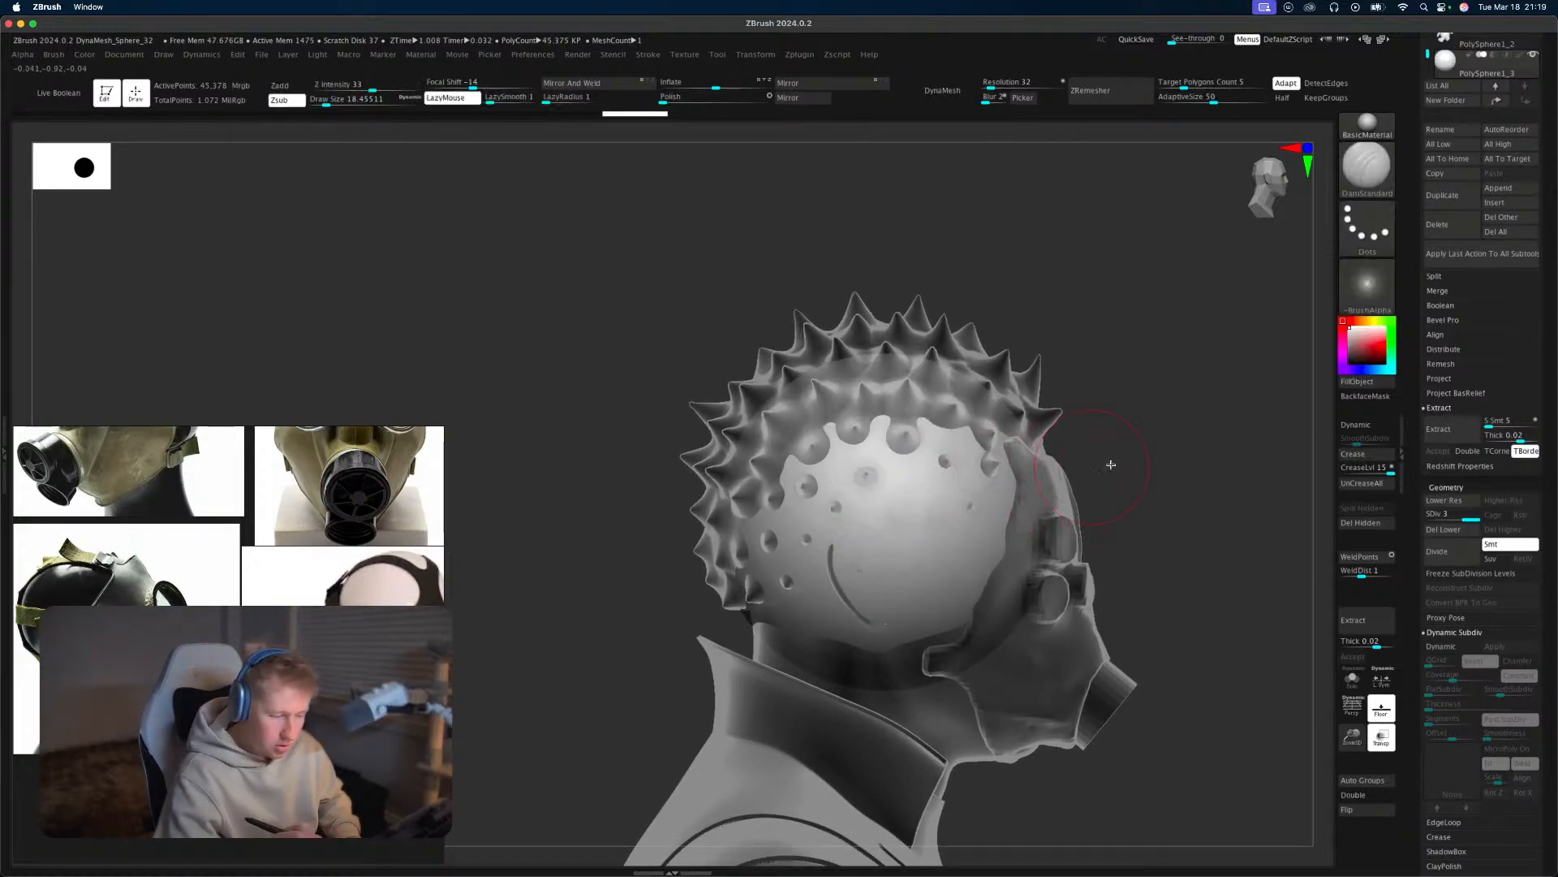
pyautogui.moveTo(1109, 462)
pyautogui.mouseDown()
pyautogui.moveTo(1166, 462)
pyautogui.moveTo(1060, 465)
pyautogui.moveTo(1116, 445)
pyautogui.mouseUp()
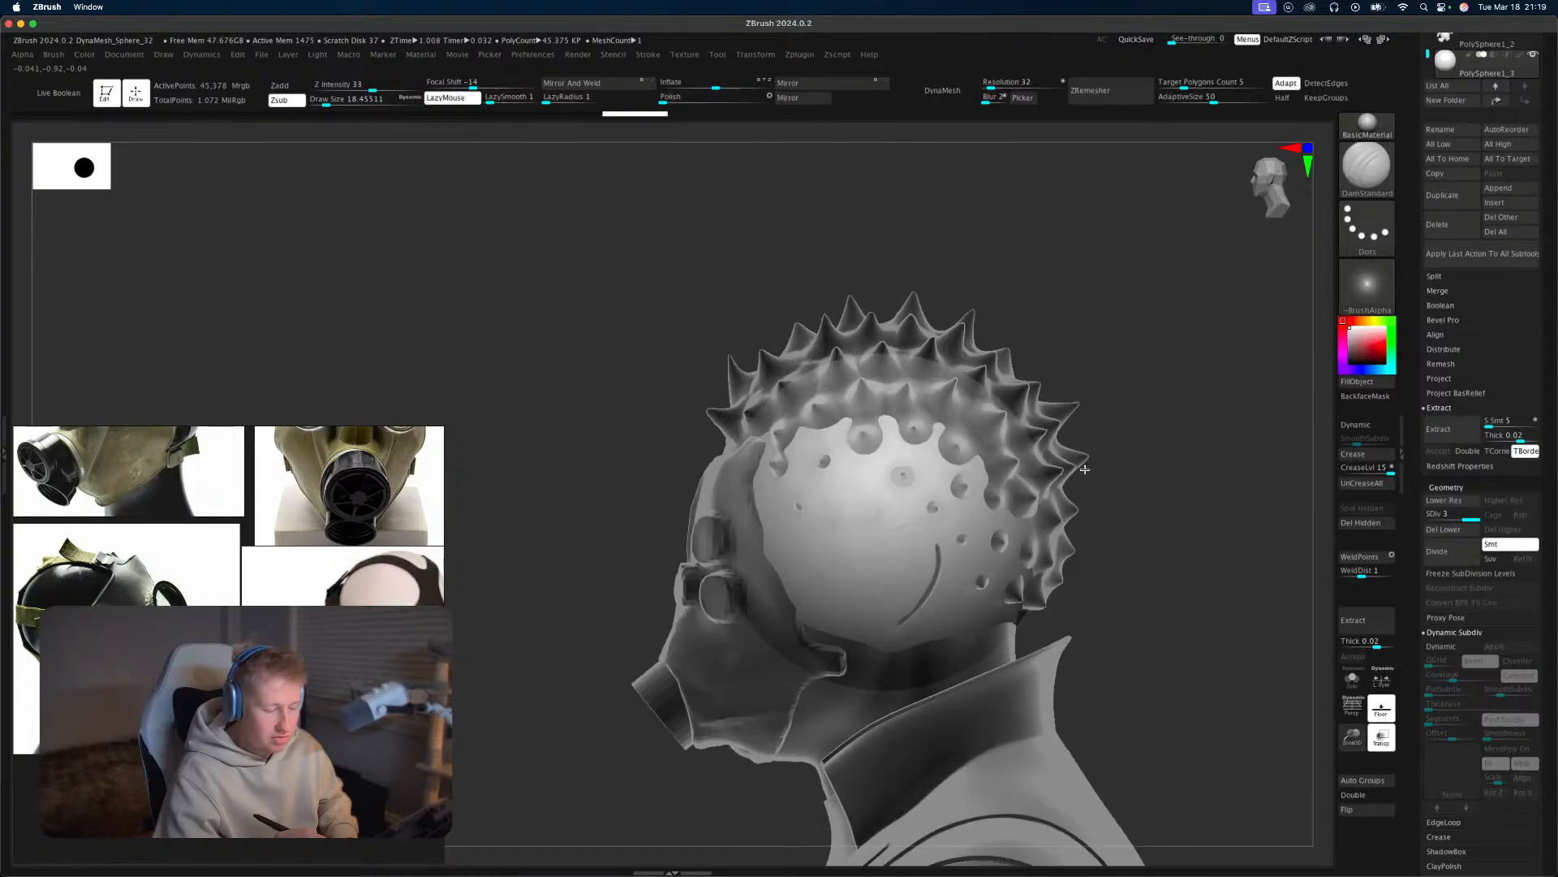
pyautogui.moveTo(1042, 701); pyautogui.dragTo(1199, 651)
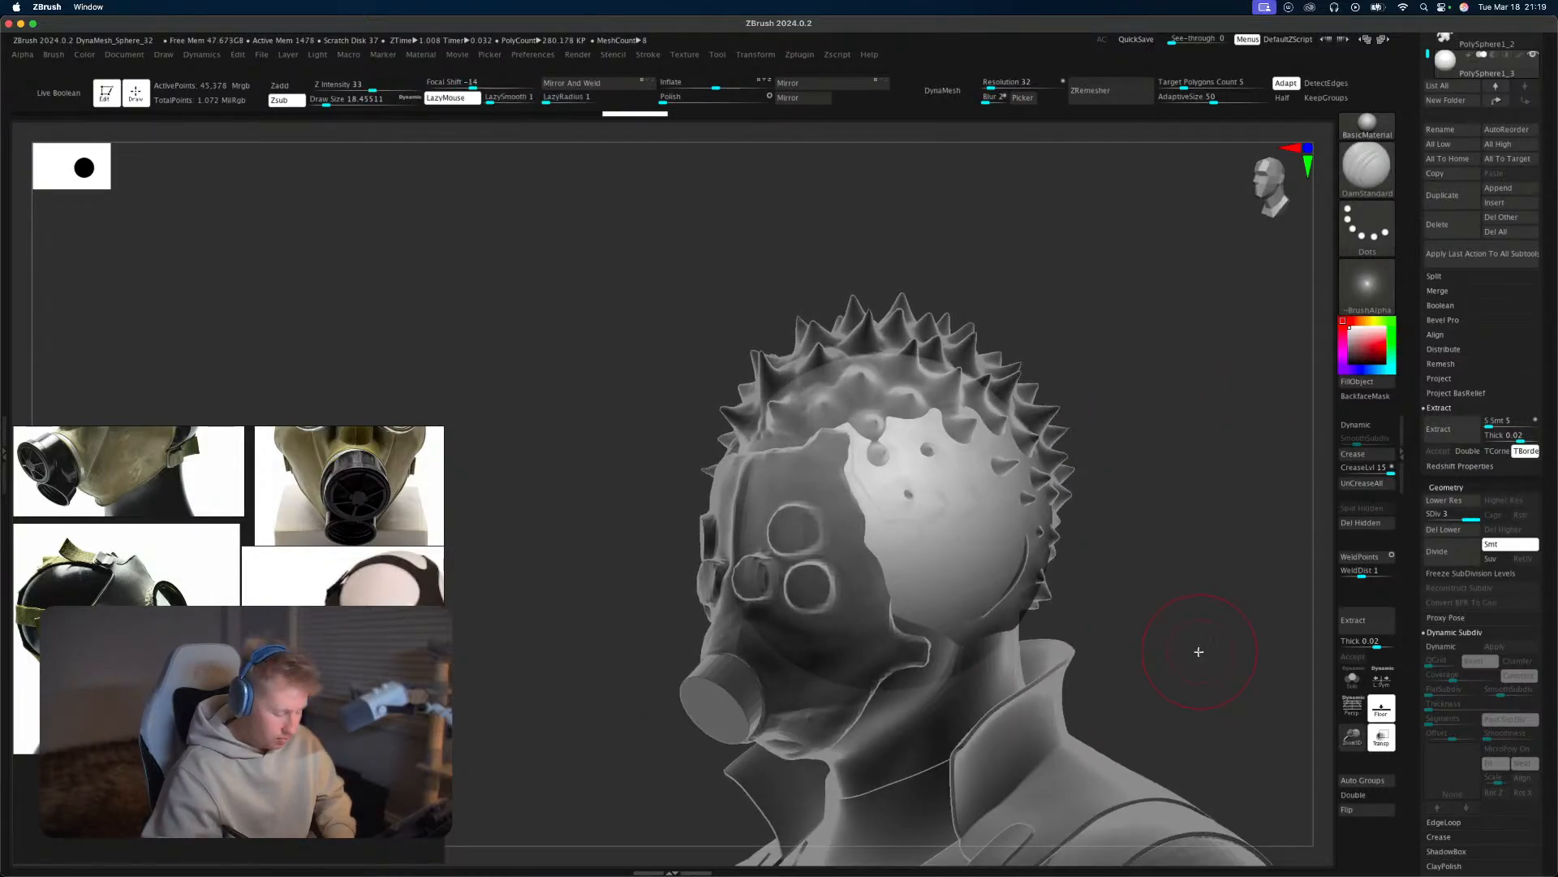
pyautogui.press('b')
pyautogui.press('m')
pyautogui.press('v')
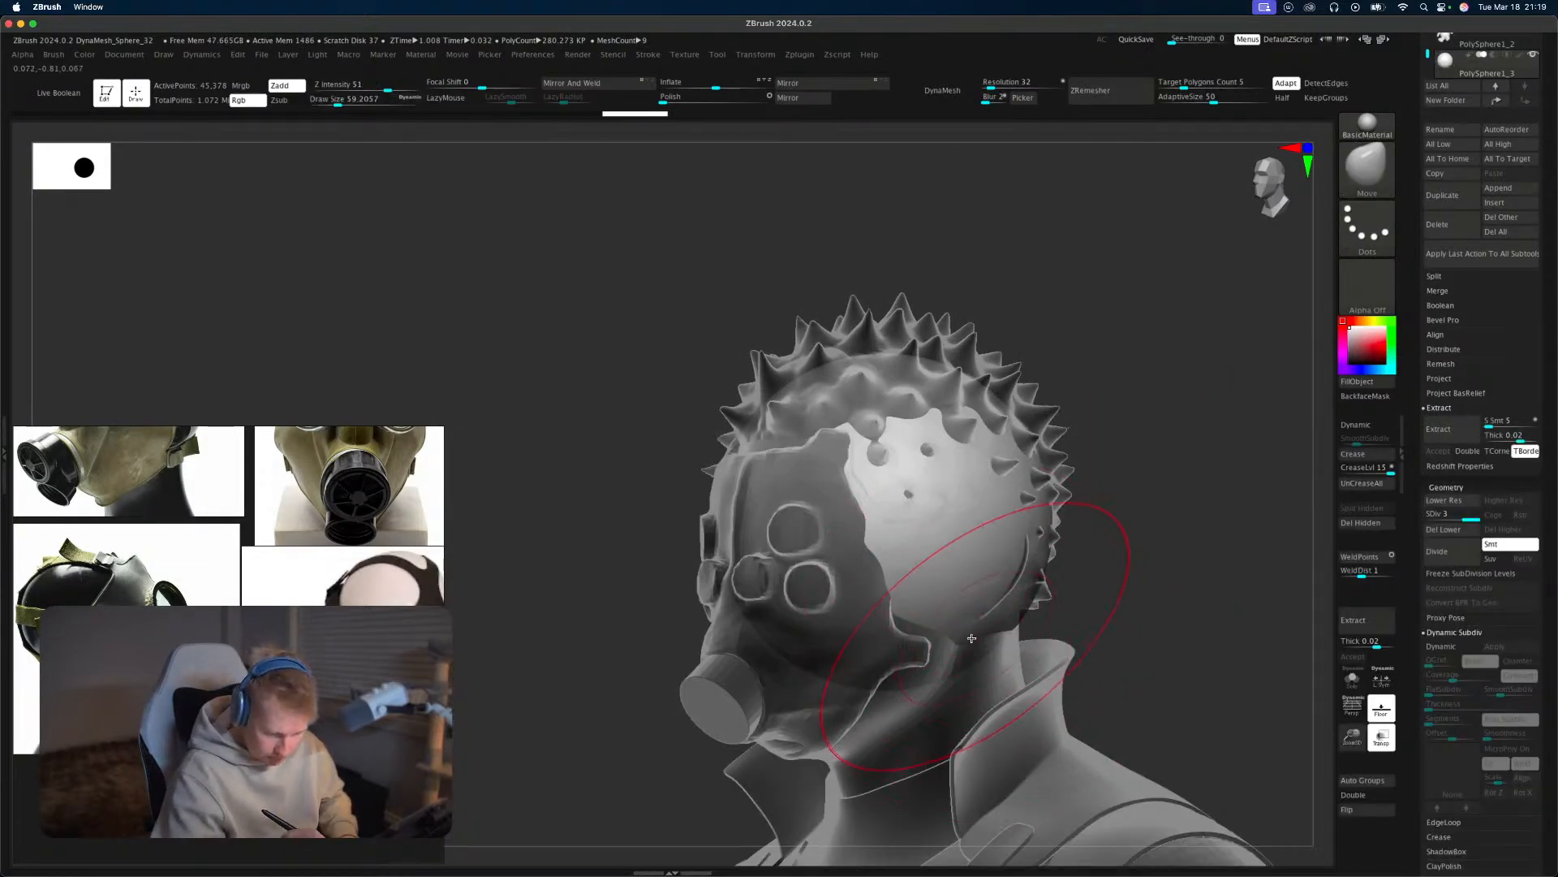
pyautogui.moveTo(960, 670); pyautogui.dragTo(909, 651)
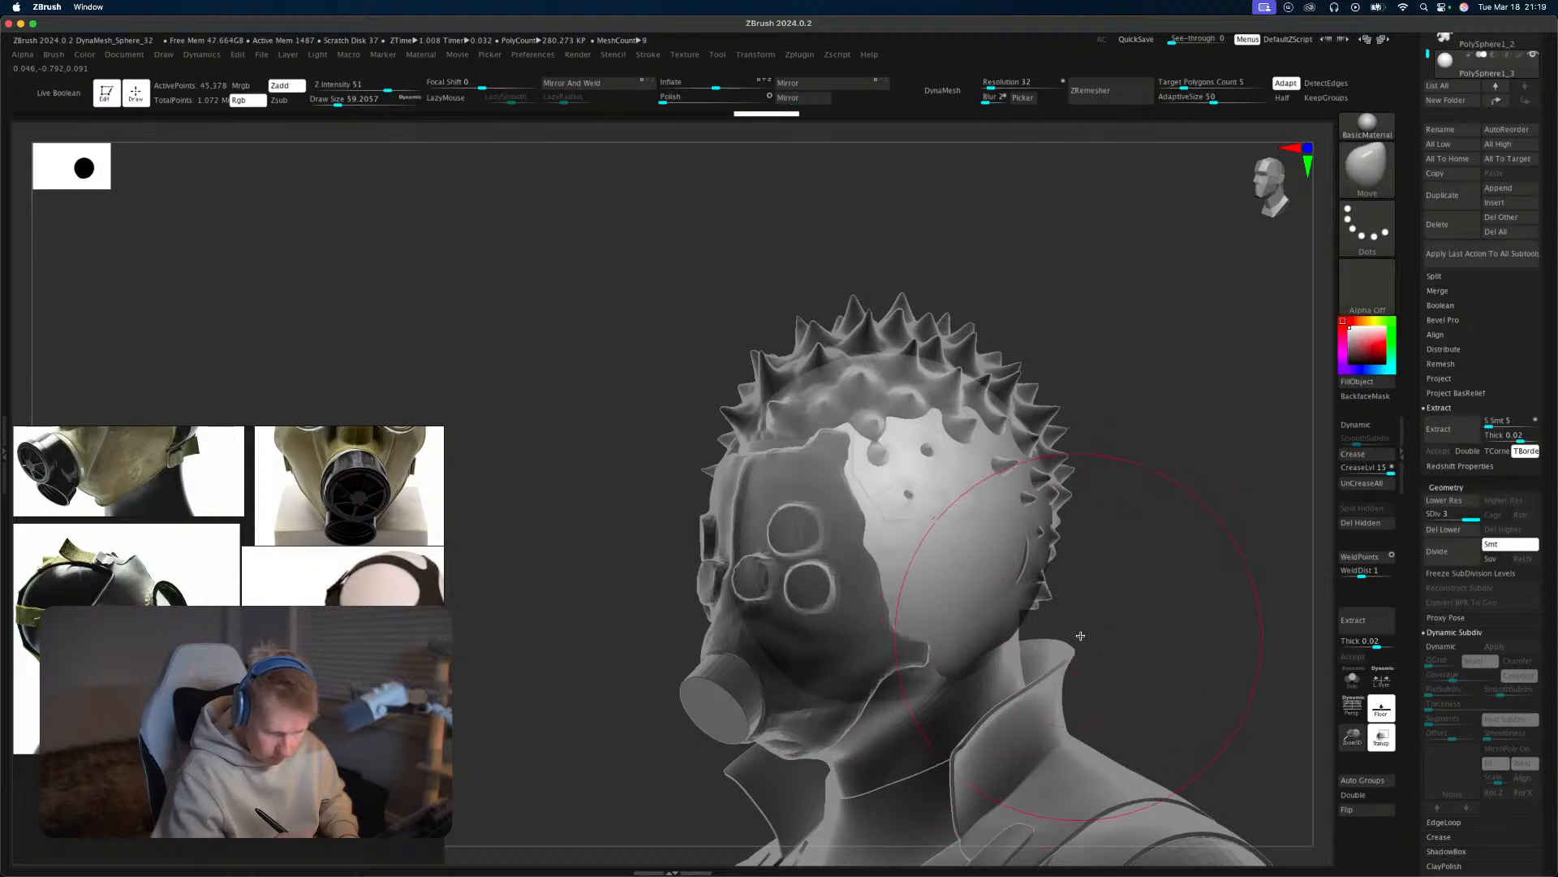
pyautogui.moveTo(1084, 636)
pyautogui.mouseDown()
pyautogui.moveTo(1038, 649)
pyautogui.moveTo(992, 638)
pyautogui.moveTo(998, 665)
pyautogui.mouseUp()
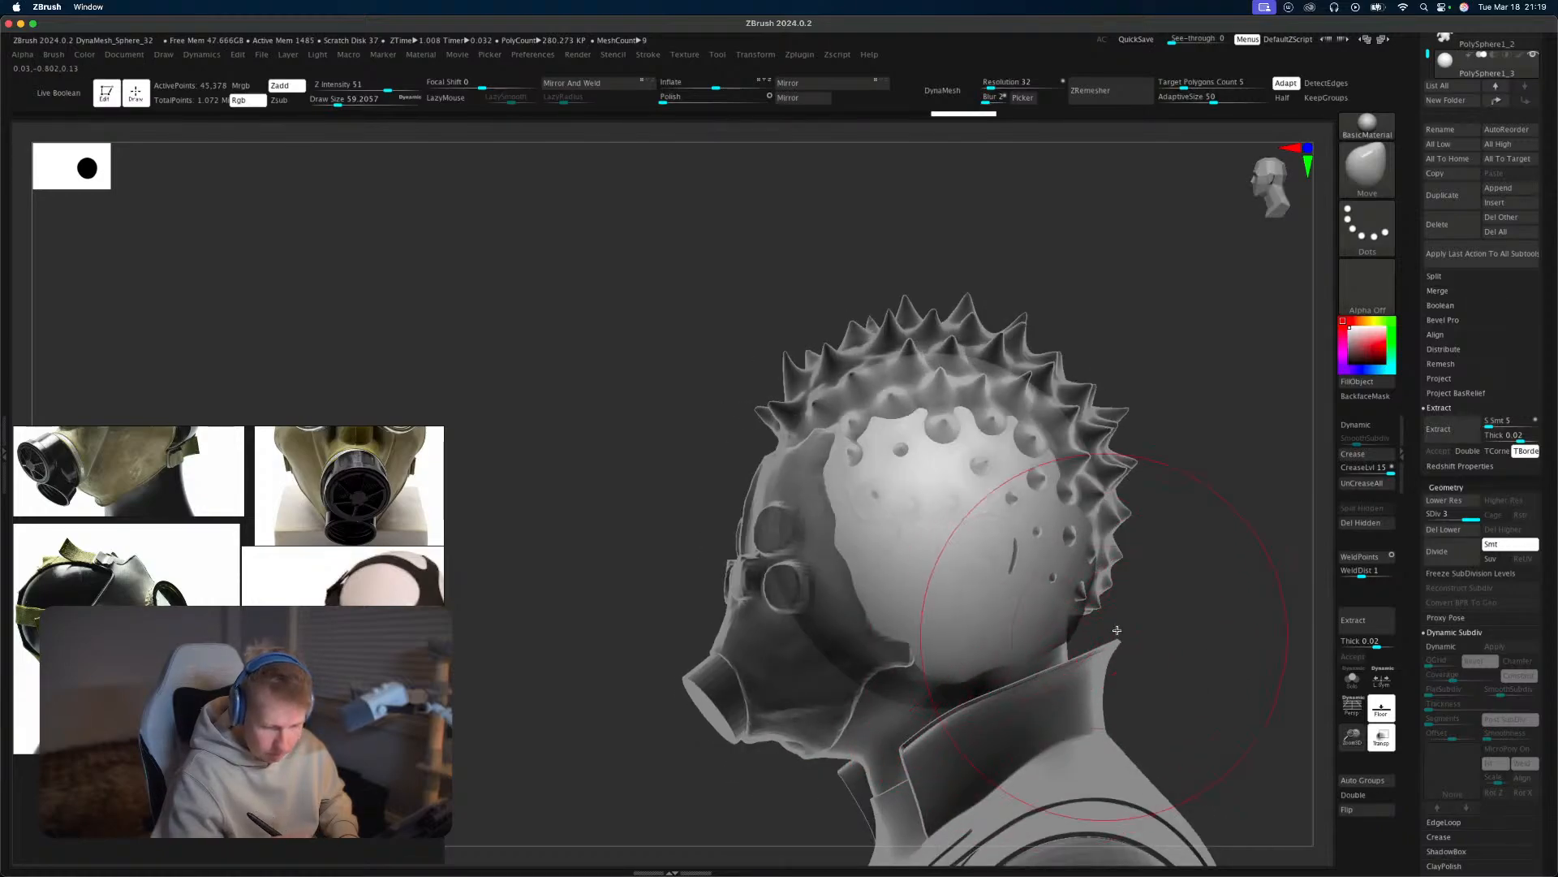
pyautogui.moveTo(1242, 637); pyautogui.dragTo(1148, 626)
pyautogui.moveTo(1266, 552); pyautogui.dragTo(1187, 542)
pyautogui.moveTo(1219, 487)
pyautogui.mouseDown()
pyautogui.moveTo(1208, 466)
pyautogui.moveTo(1322, 490)
pyautogui.moveTo(1287, 512)
pyautogui.moveTo(1252, 496)
pyautogui.moveTo(1271, 503)
pyautogui.mouseUp()
pyautogui.moveTo(1250, 505)
pyautogui.keyDown('alt'); pyautogui.mouseDown()
pyautogui.moveTo(1090, 605)
pyautogui.moveTo(1131, 618)
pyautogui.mouseUp(); pyautogui.keyUp('alt')
pyautogui.press('s')
# Turn off transparency and show only the sphere and the gas mask subtools.
pyautogui.click(1382, 737)
pyautogui.moveTo(1546, 127); pyautogui.dragTo(1546, 448)
pyautogui.click(1534, 375)
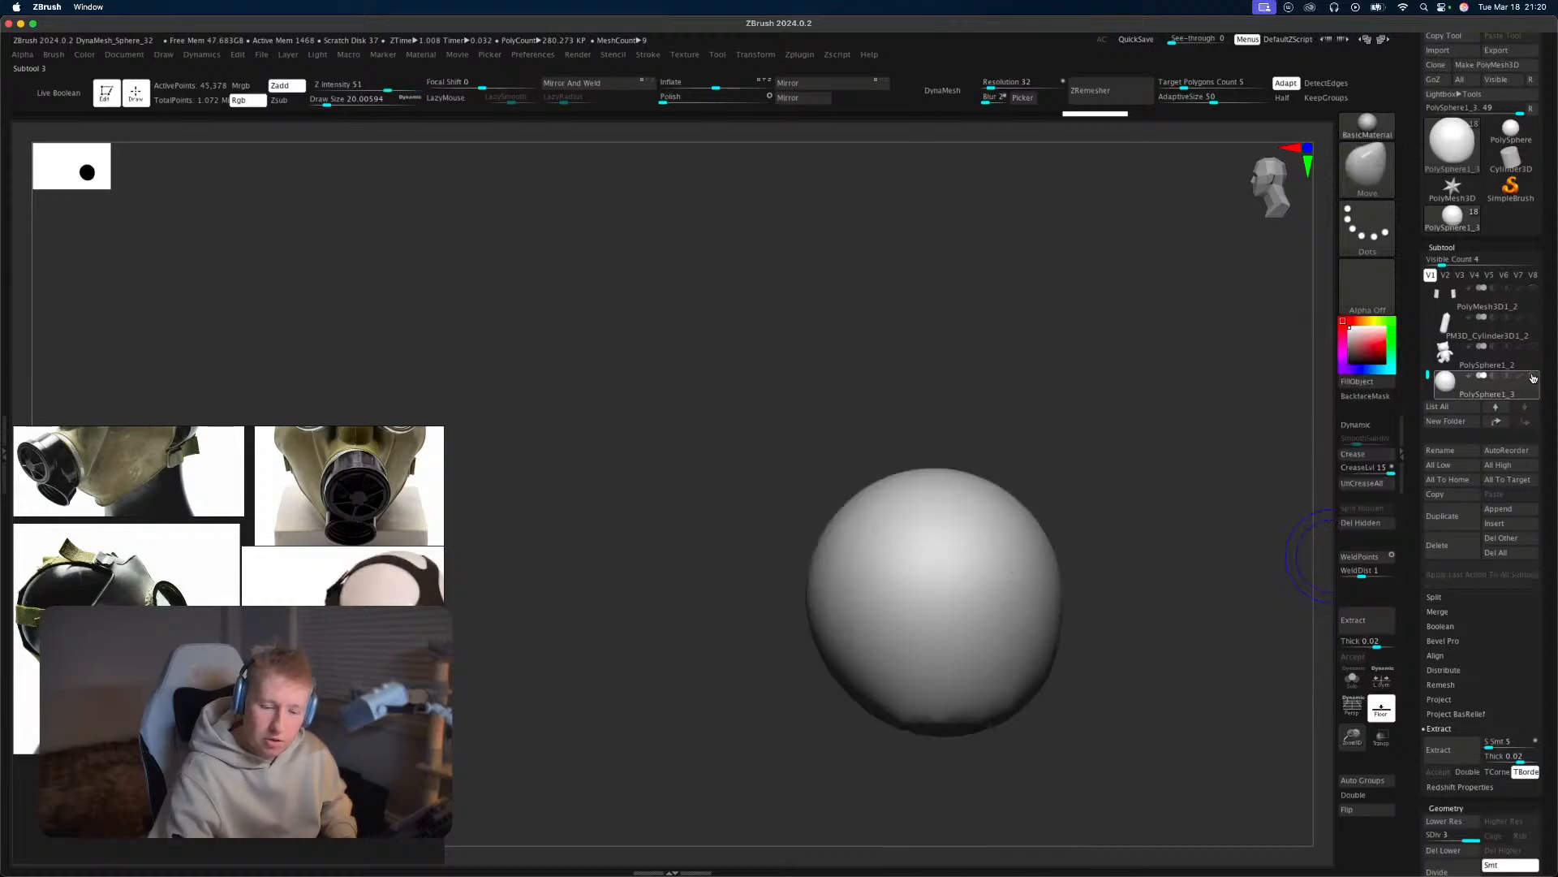
pyautogui.moveTo(1427, 374); pyautogui.dragTo(1428, 331)
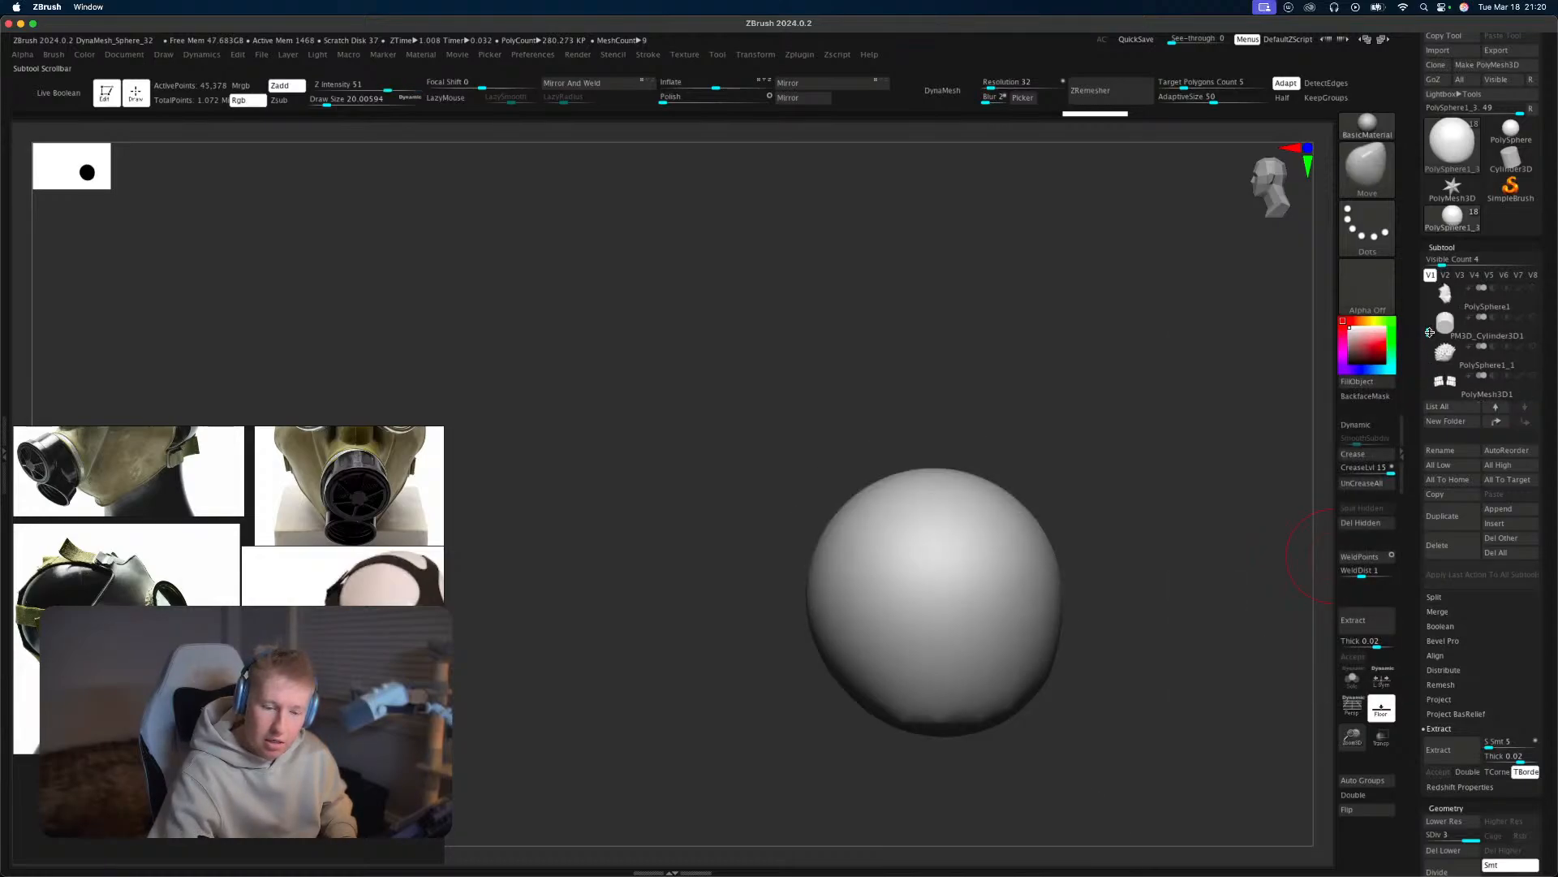
pyautogui.click(1533, 317)
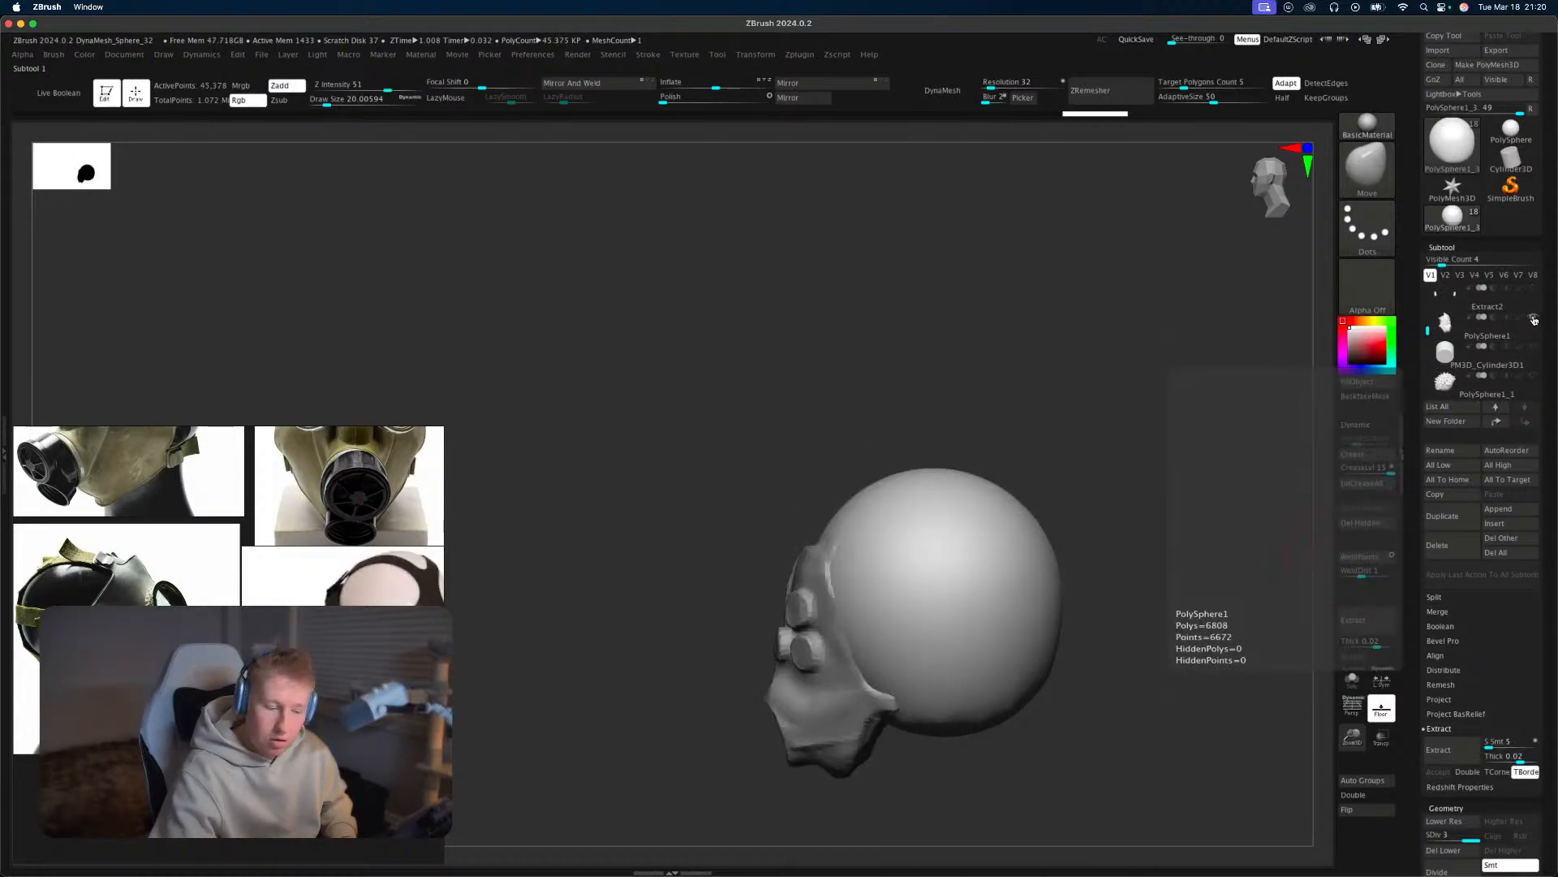
# Paint two symmetric strap masks over the top of the sphere, starting from the gas mask's upper tabs.
pyautogui.moveTo(1153, 641); pyautogui.dragTo(1225, 651)
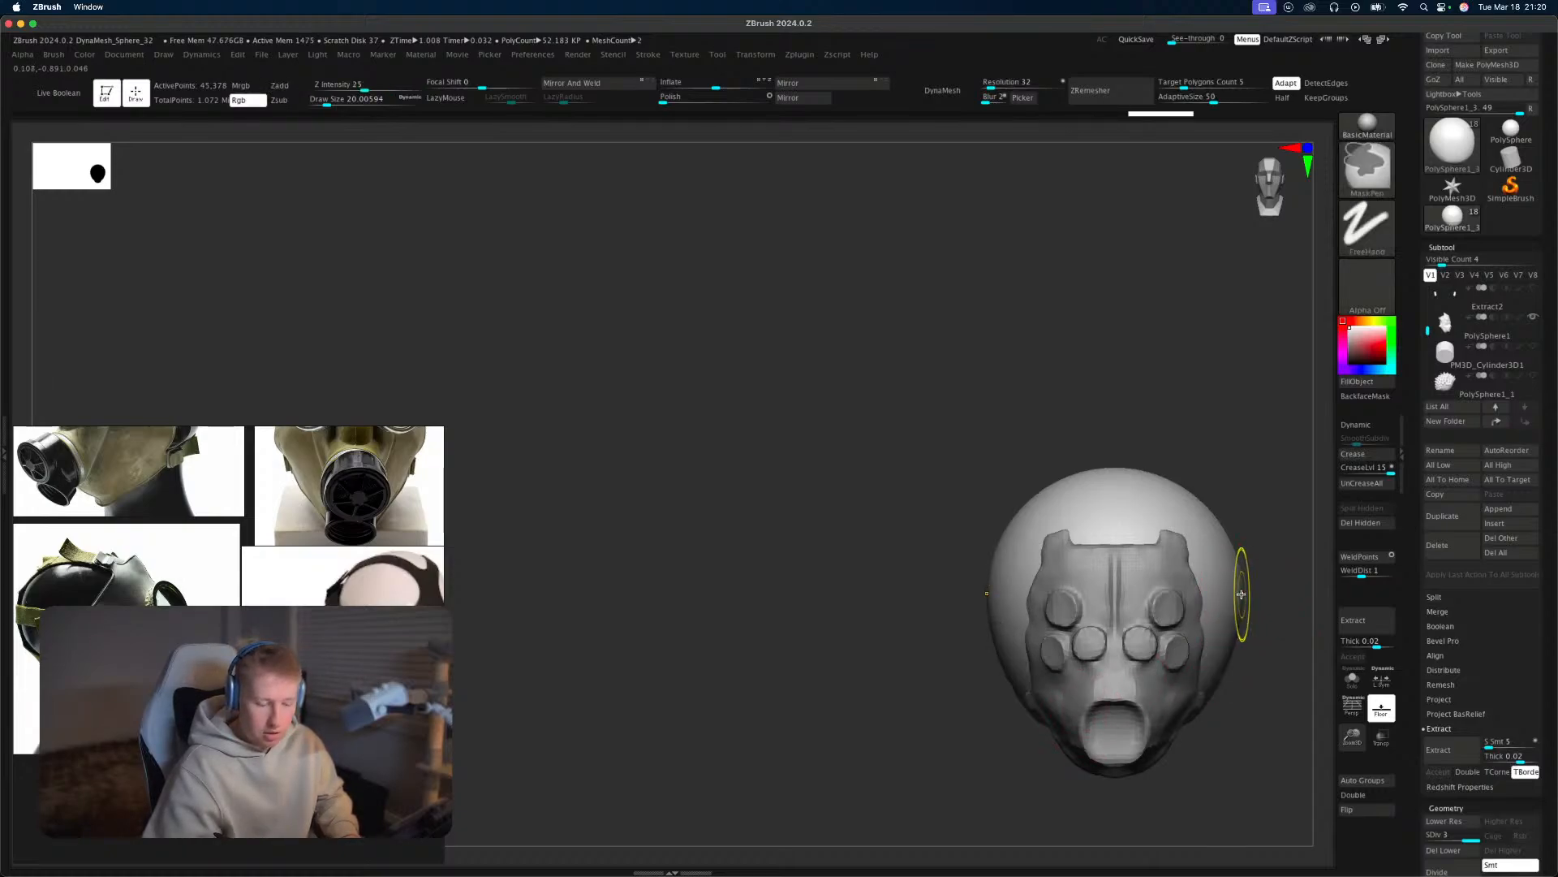
pyautogui.keyDown('alt'); pyautogui.moveTo(1237, 586); pyautogui.dragTo(1001, 682); pyautogui.keyUp('alt')
pyautogui.press('s')
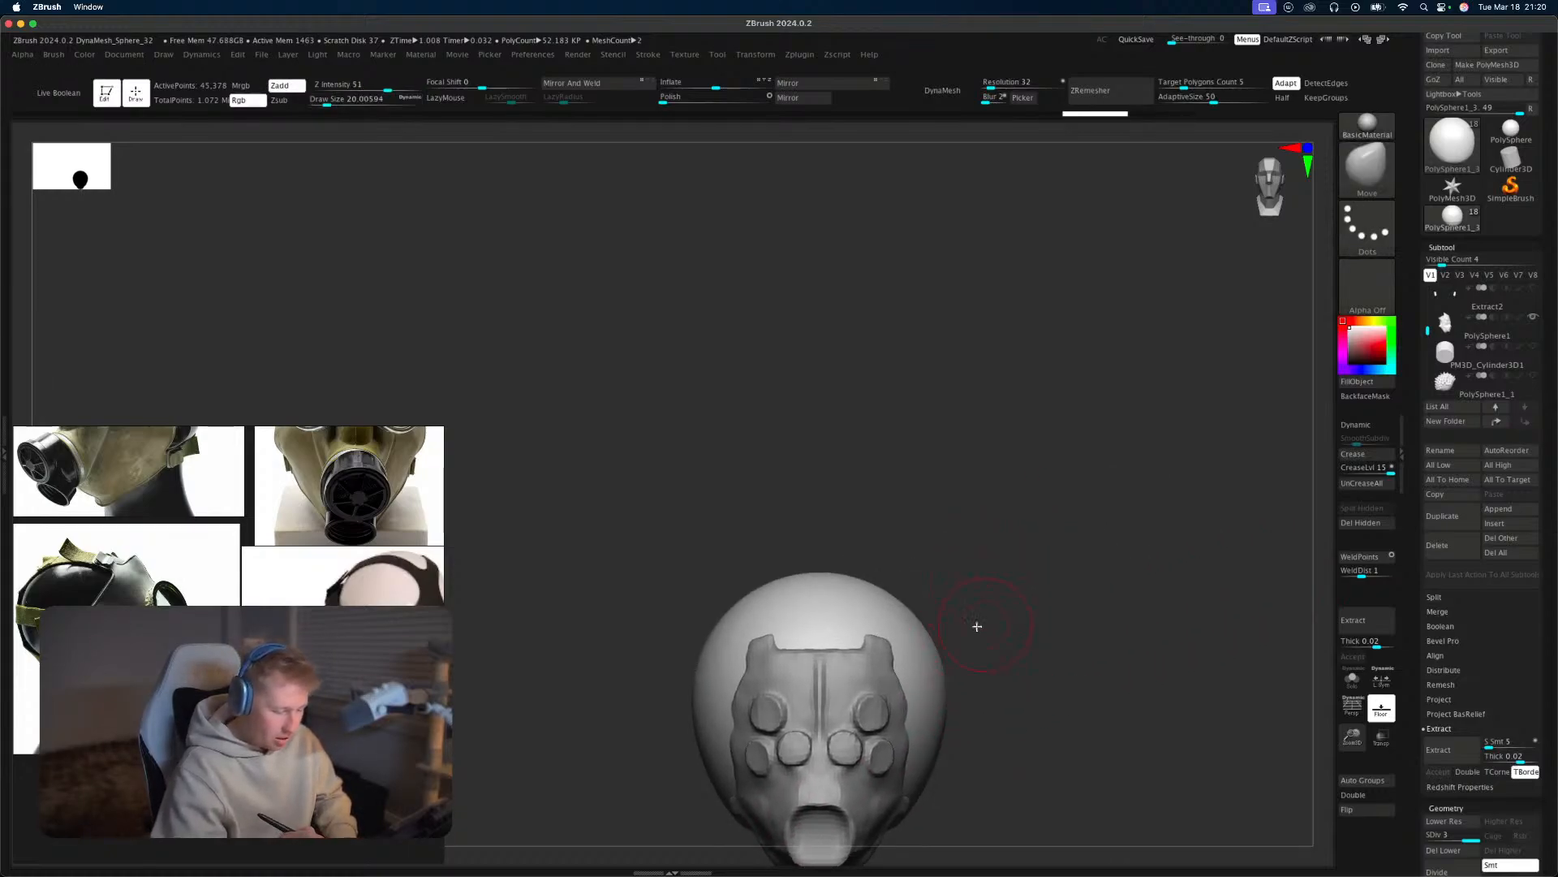
pyautogui.press('s')
pyautogui.moveTo(961, 632)
pyautogui.mouseDown()
pyautogui.moveTo(981, 616)
pyautogui.moveTo(990, 664)
pyautogui.mouseUp()
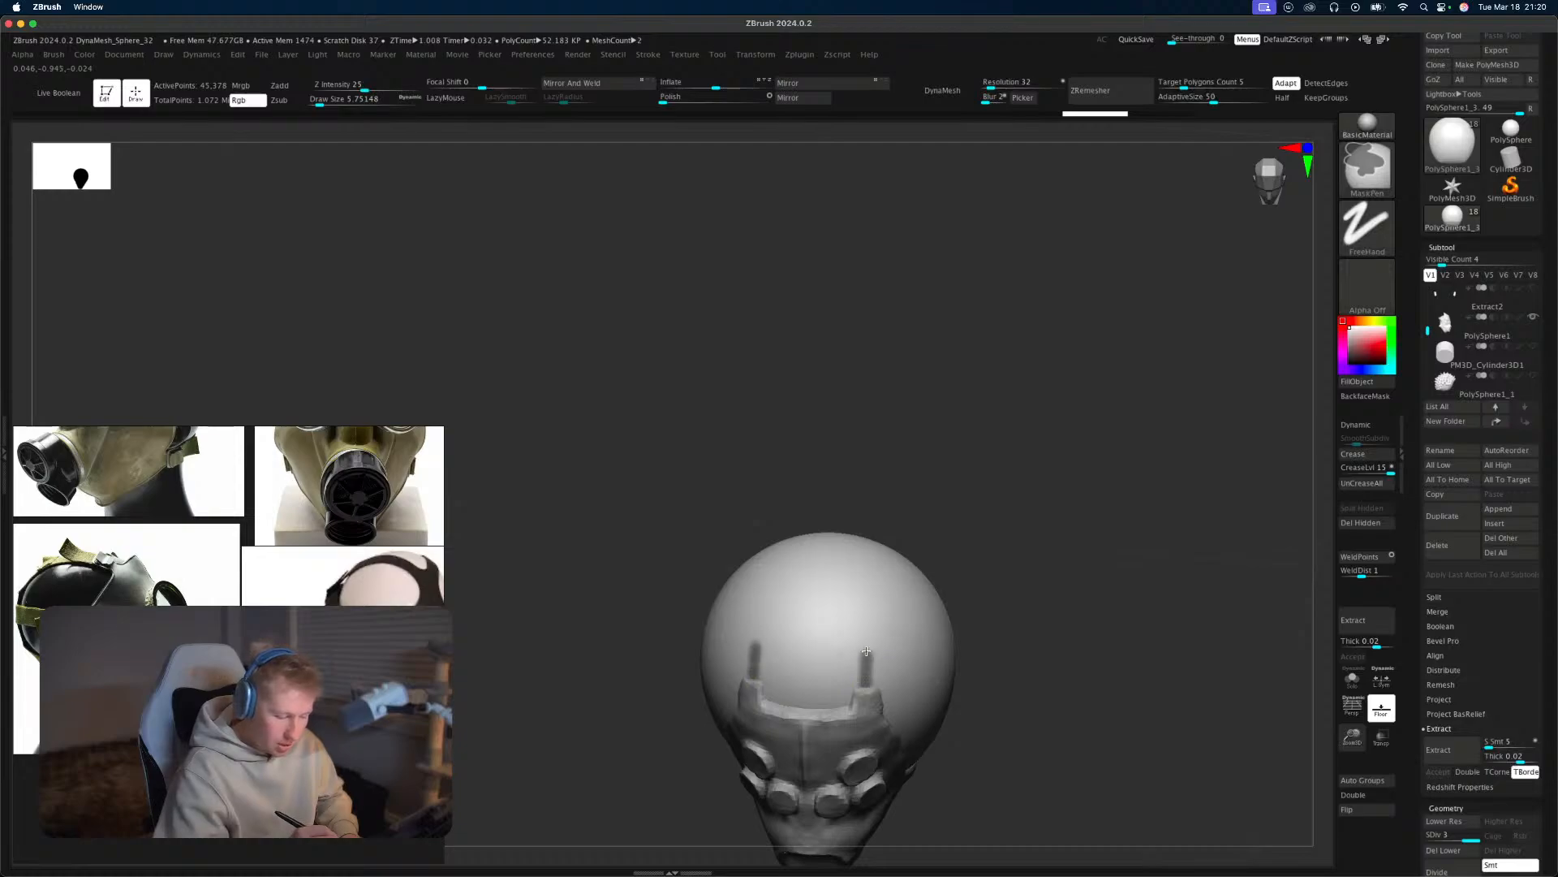
pyautogui.hotkey('ctrl', 'z')
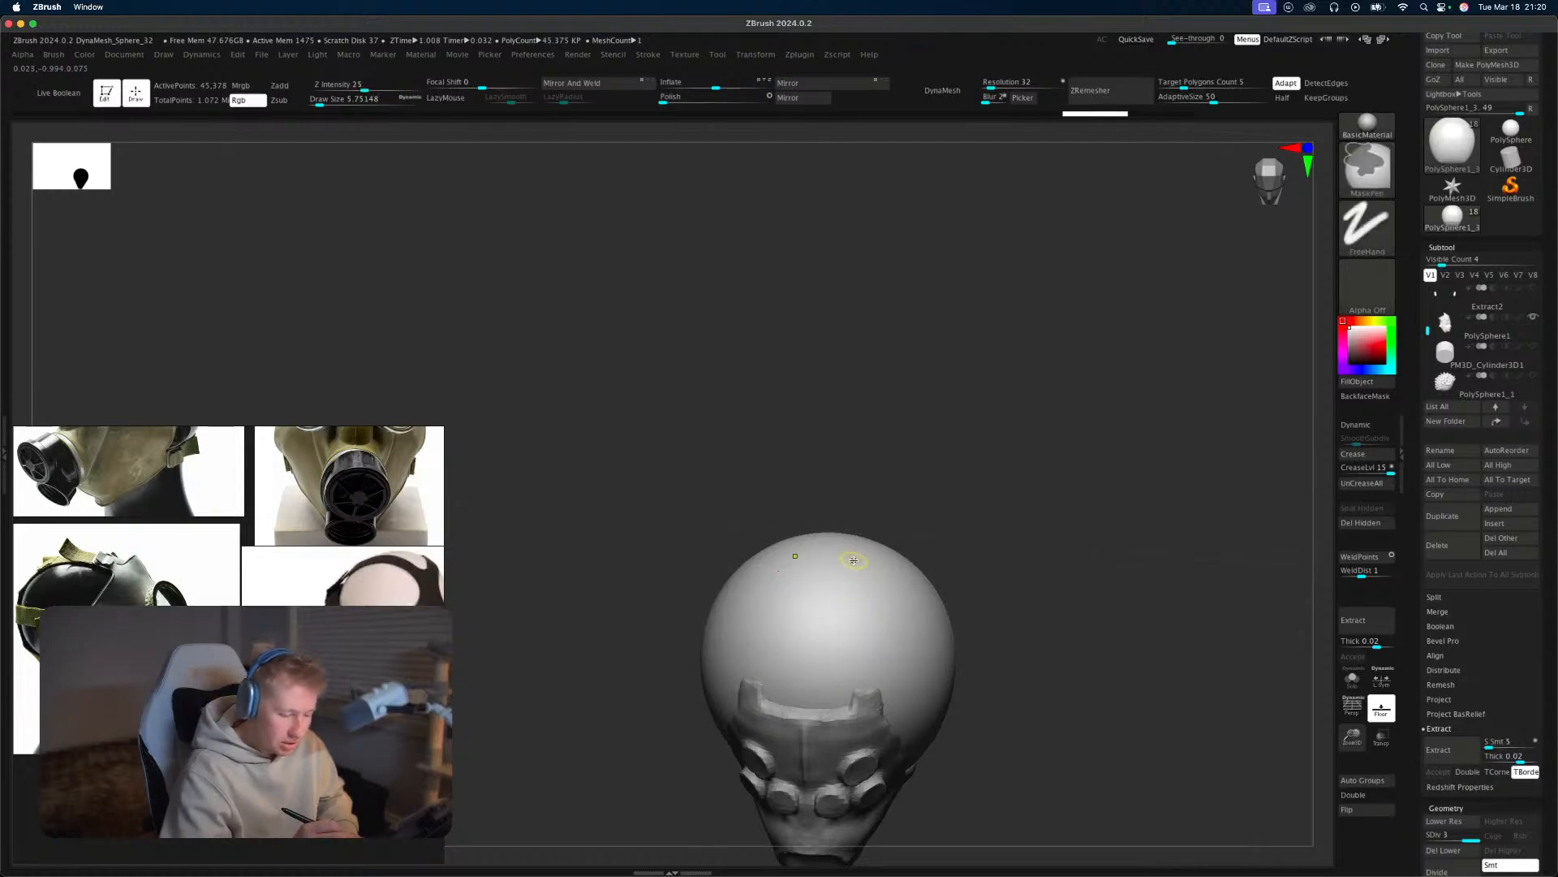
pyautogui.moveTo(904, 528)
pyautogui.mouseDown()
pyautogui.moveTo(854, 524)
pyautogui.moveTo(868, 689)
pyautogui.mouseUp()
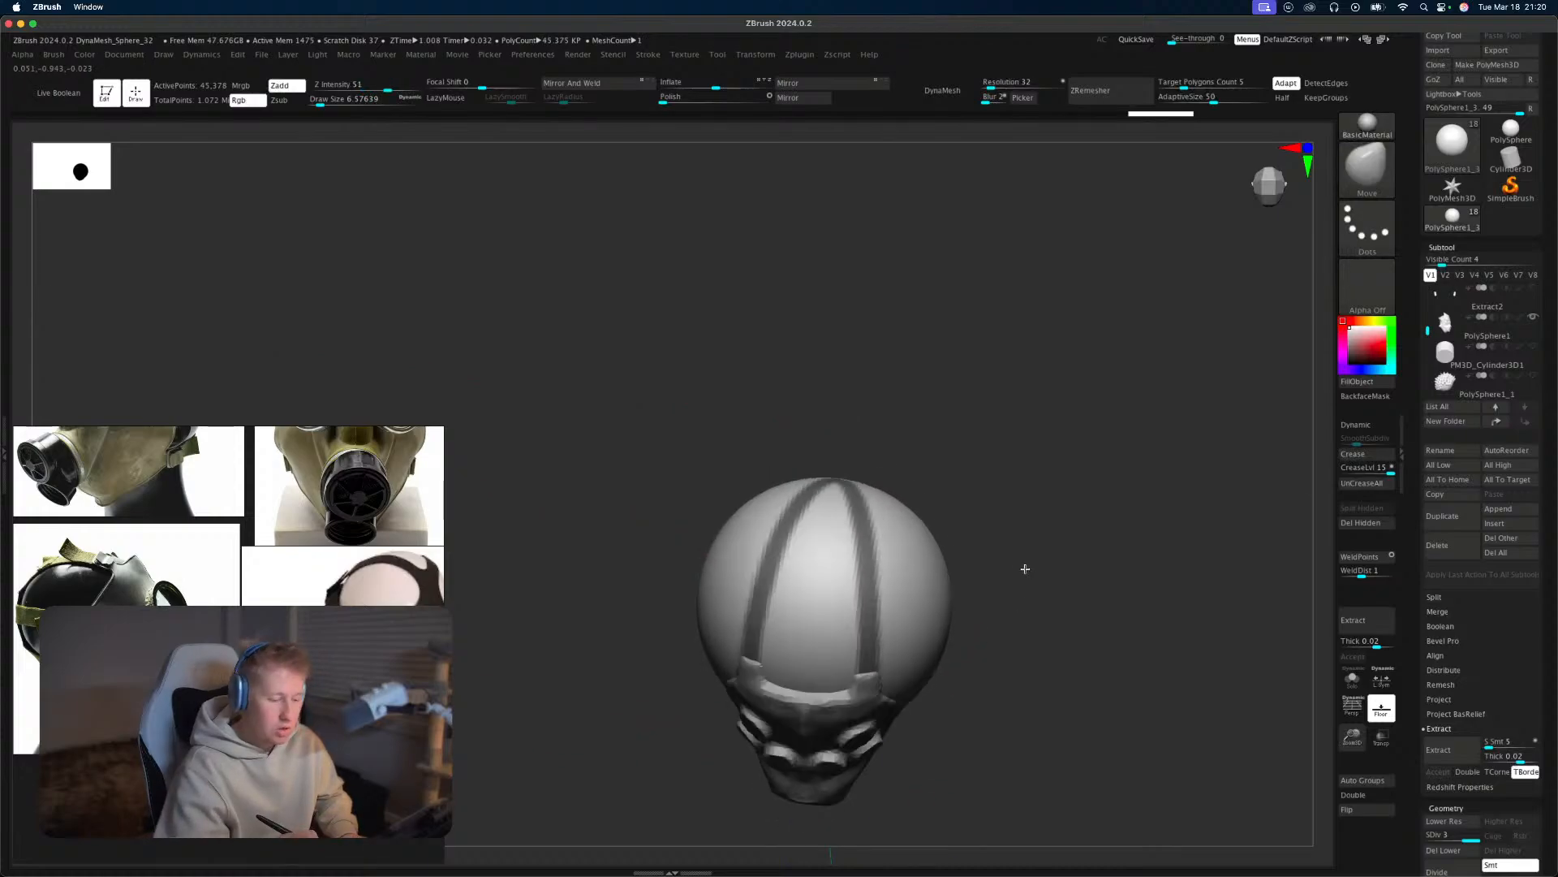
pyautogui.moveTo(1023, 567)
pyautogui.mouseDown()
pyautogui.moveTo(1052, 520)
pyautogui.moveTo(1059, 548)
pyautogui.mouseUp()
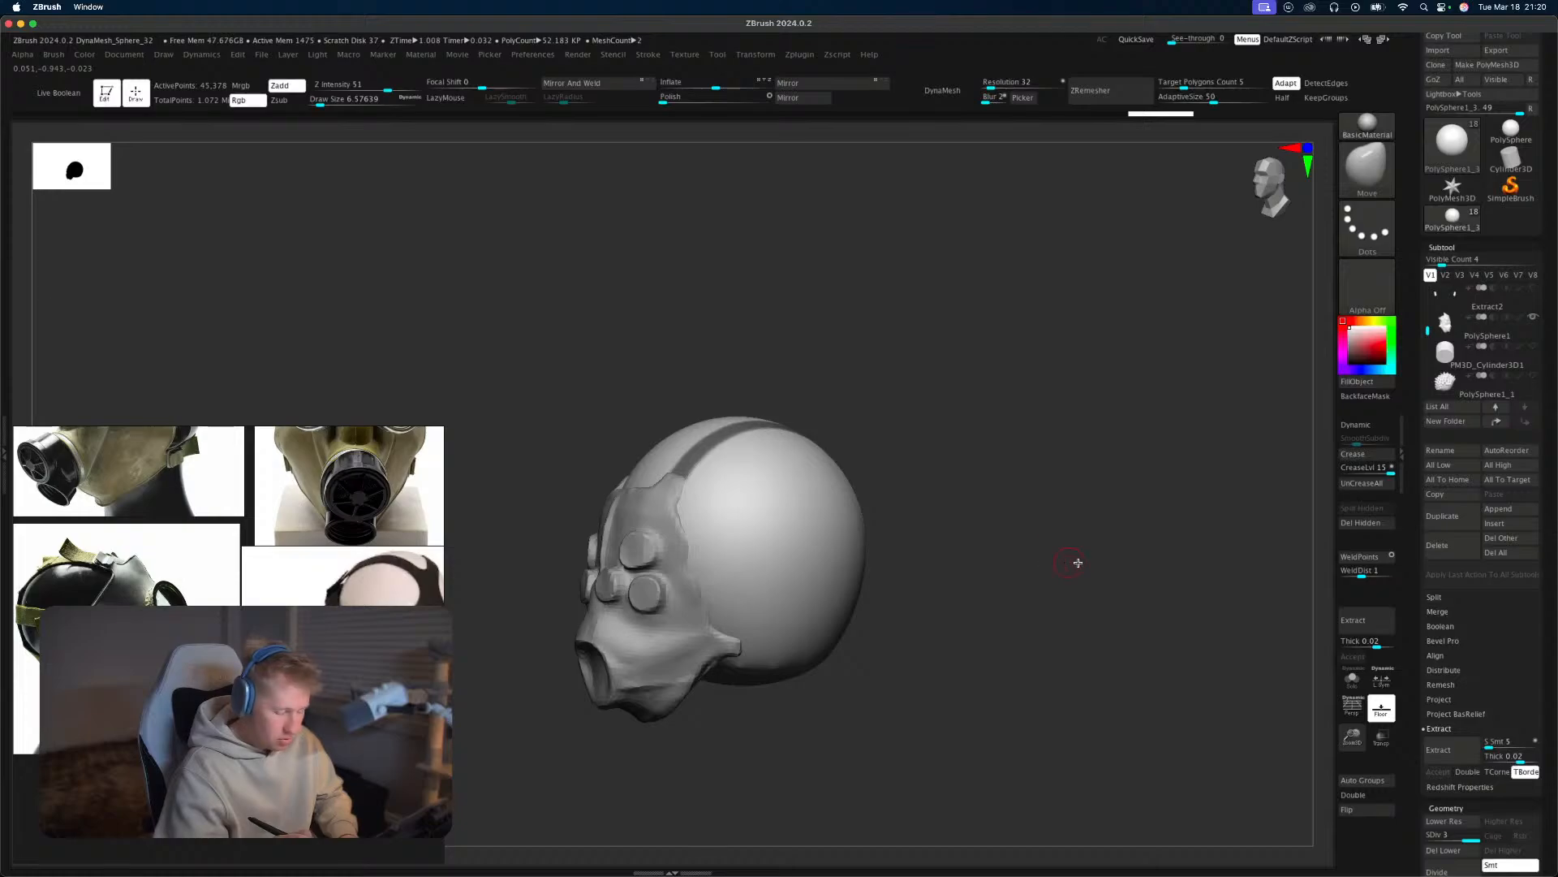
# With transparency on, mask two straps along each side of the sphere and join all straps in a patch at the back.
pyautogui.click(1381, 737)
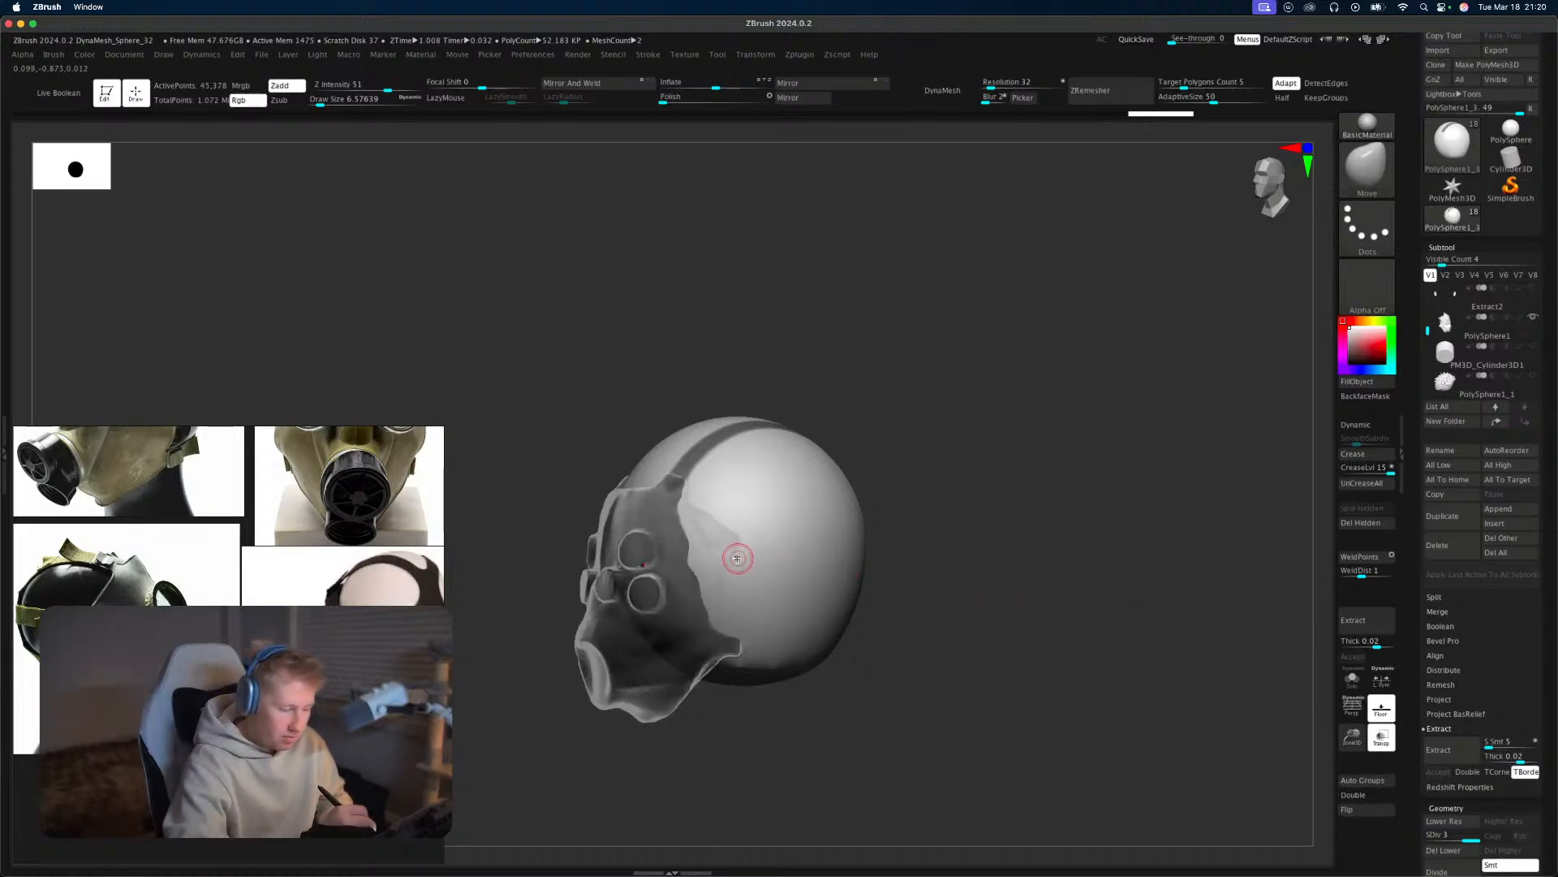
pyautogui.press('ctrl')
pyautogui.keyDown('ctrl'); pyautogui.moveTo(777, 548); pyautogui.dragTo(784, 547); pyautogui.keyUp('ctrl')
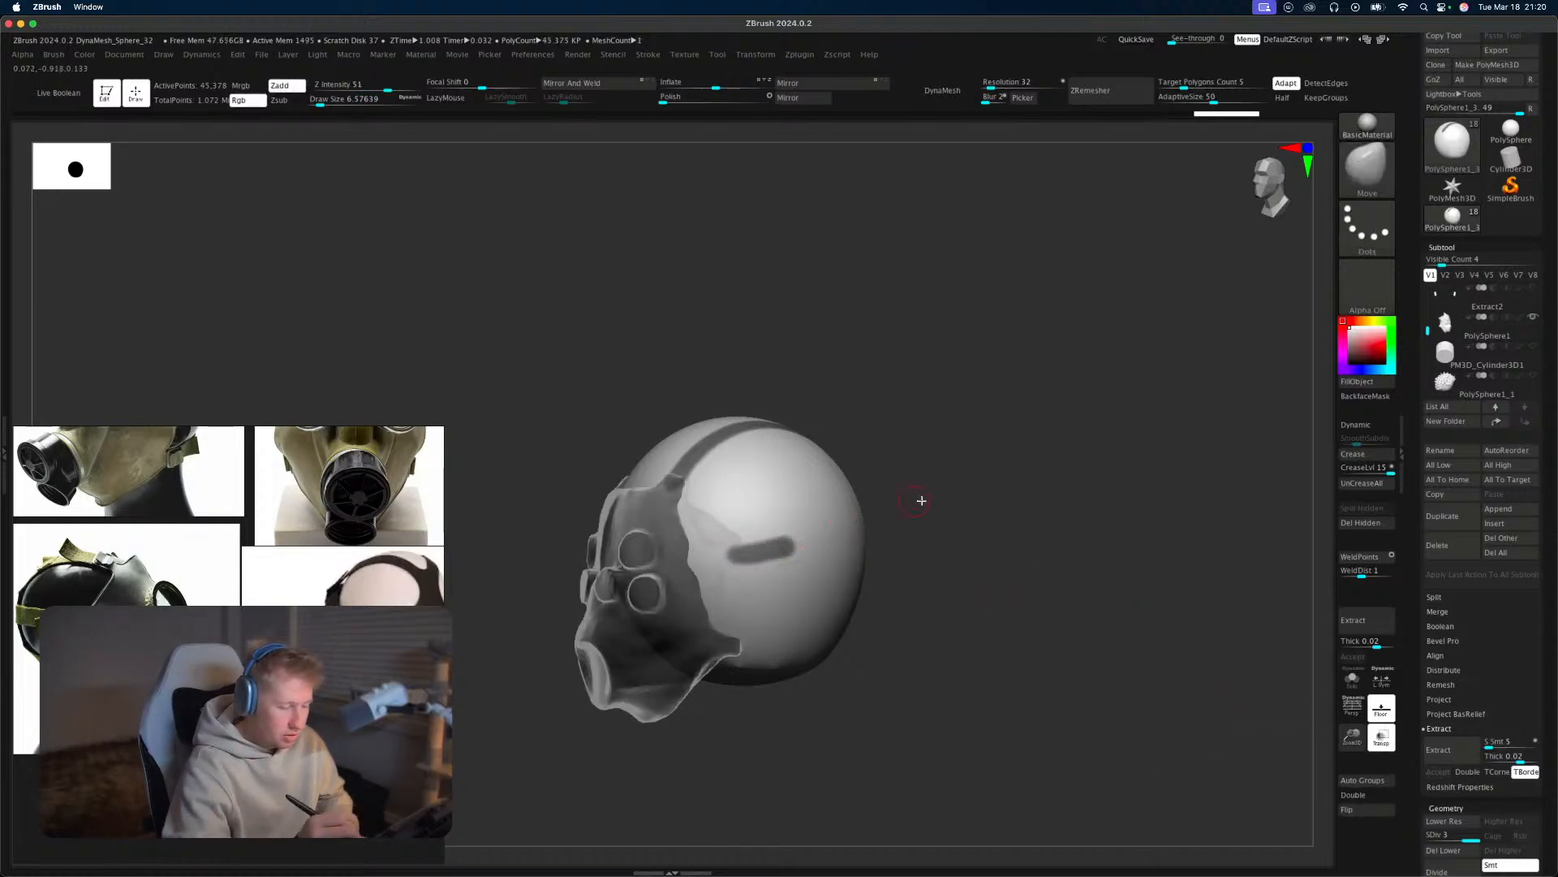
pyautogui.press('ctrl')
pyautogui.moveTo(922, 501)
pyautogui.mouseDown()
pyautogui.moveTo(870, 481)
pyautogui.moveTo(1001, 546)
pyautogui.mouseUp()
pyautogui.press('ctrl')
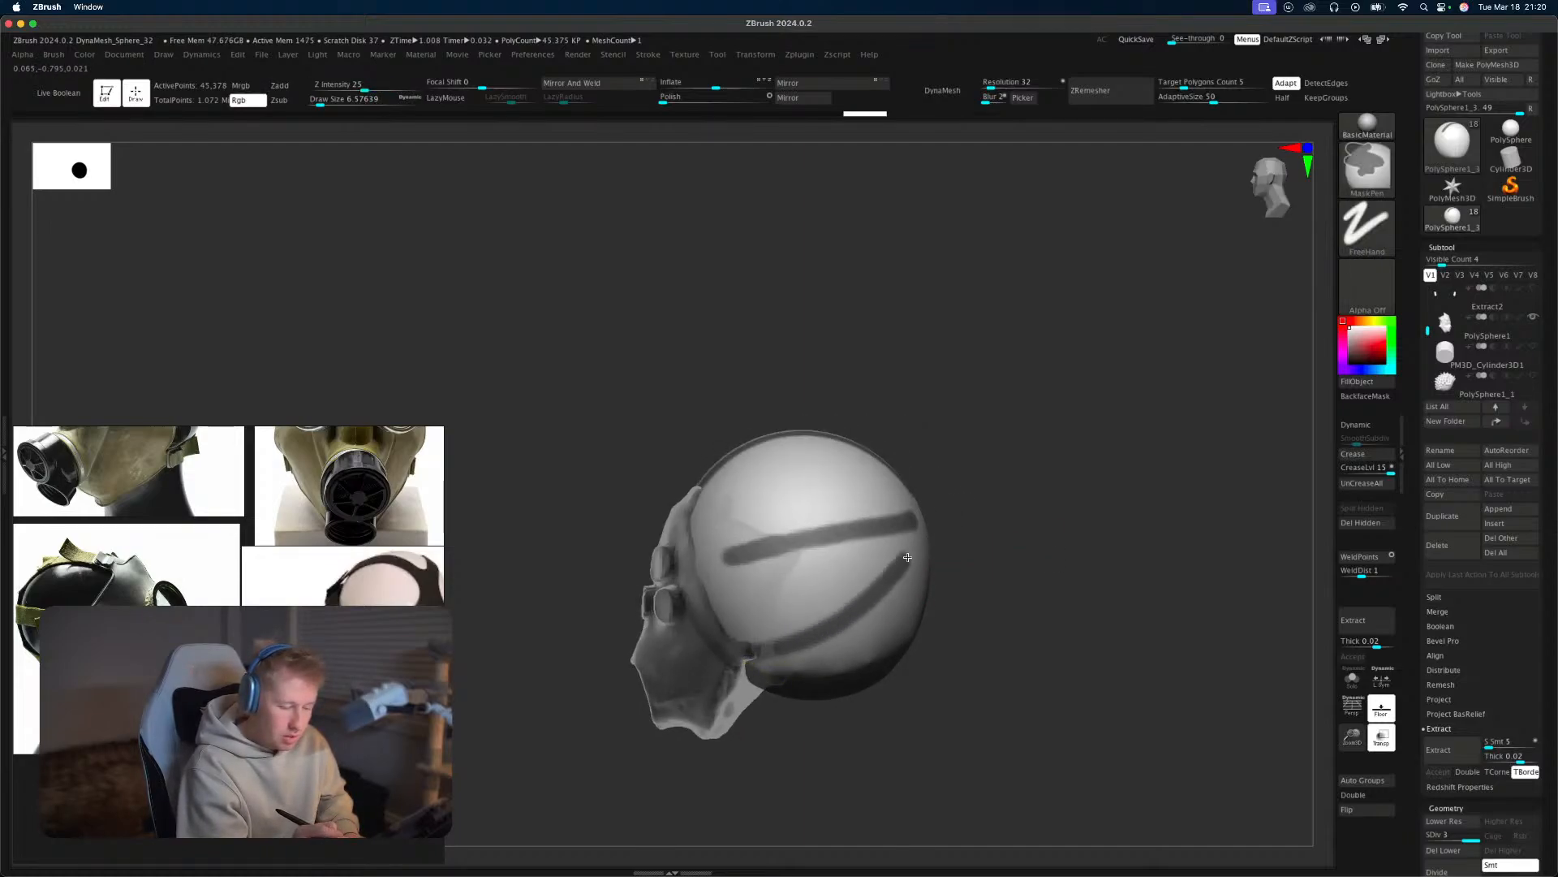
pyautogui.moveTo(934, 554)
pyautogui.mouseDown()
pyautogui.moveTo(1112, 495)
pyautogui.moveTo(959, 536)
pyautogui.mouseUp()
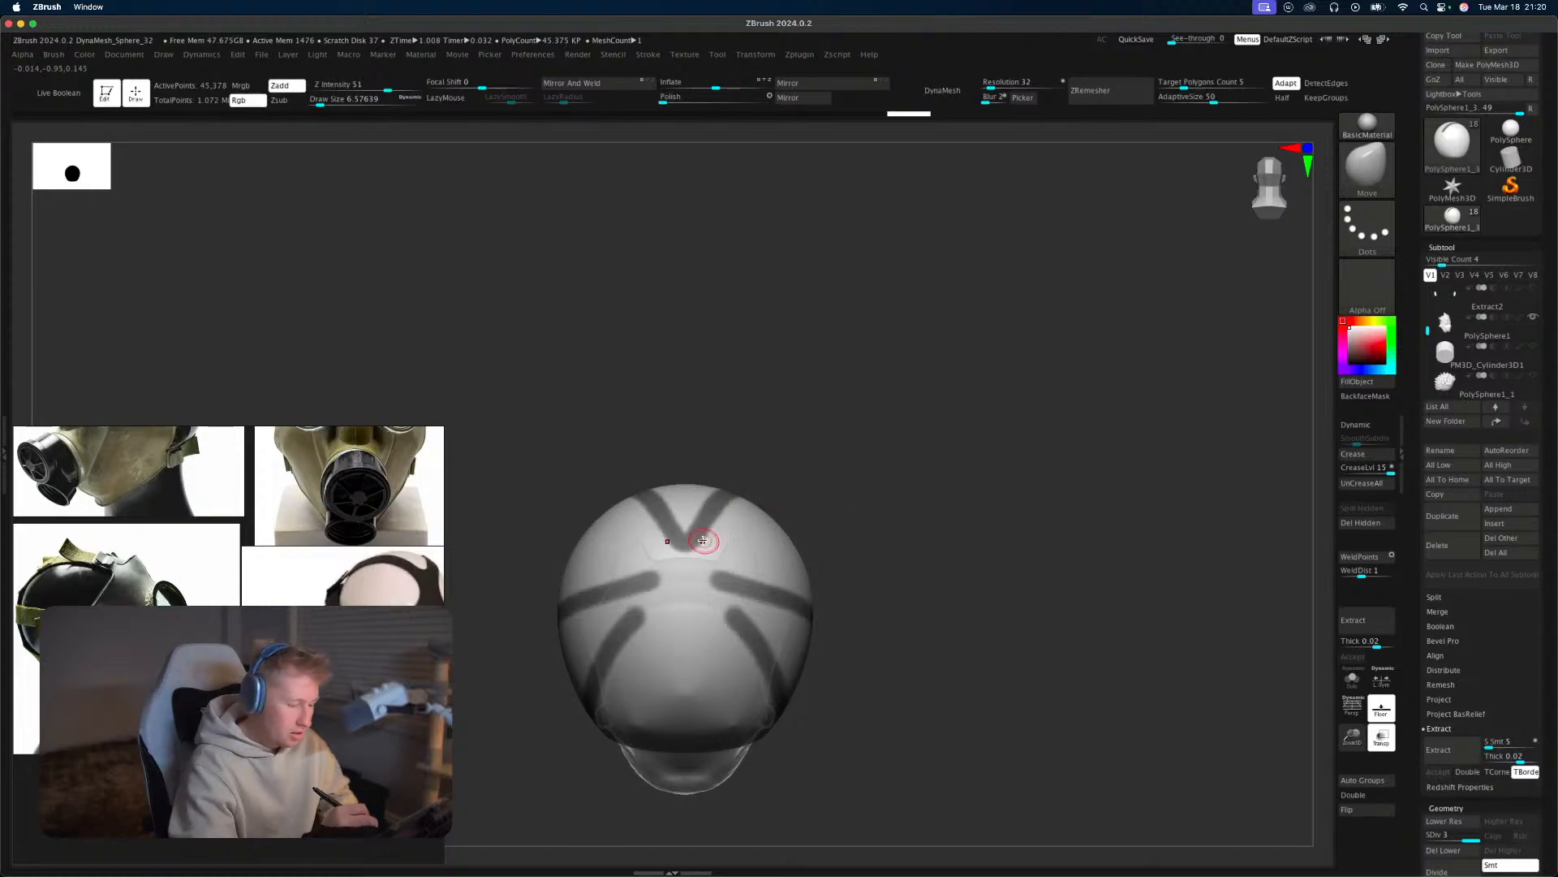
pyautogui.press('ctrl')
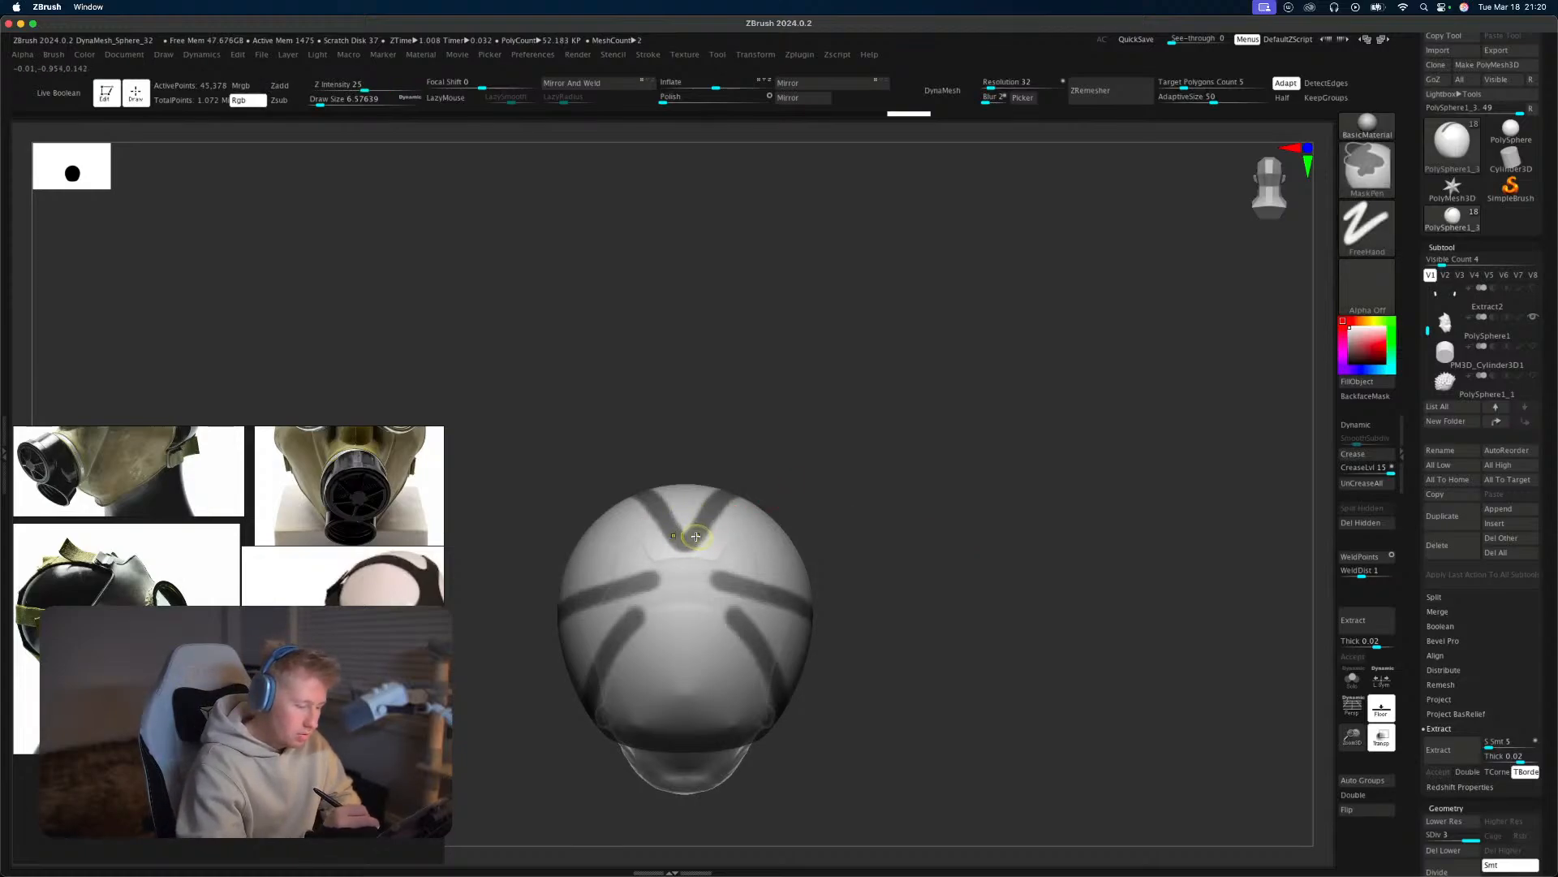
pyautogui.keyDown('ctrl'); pyautogui.moveTo(699, 560); pyautogui.dragTo(723, 582); pyautogui.keyUp('ctrl')
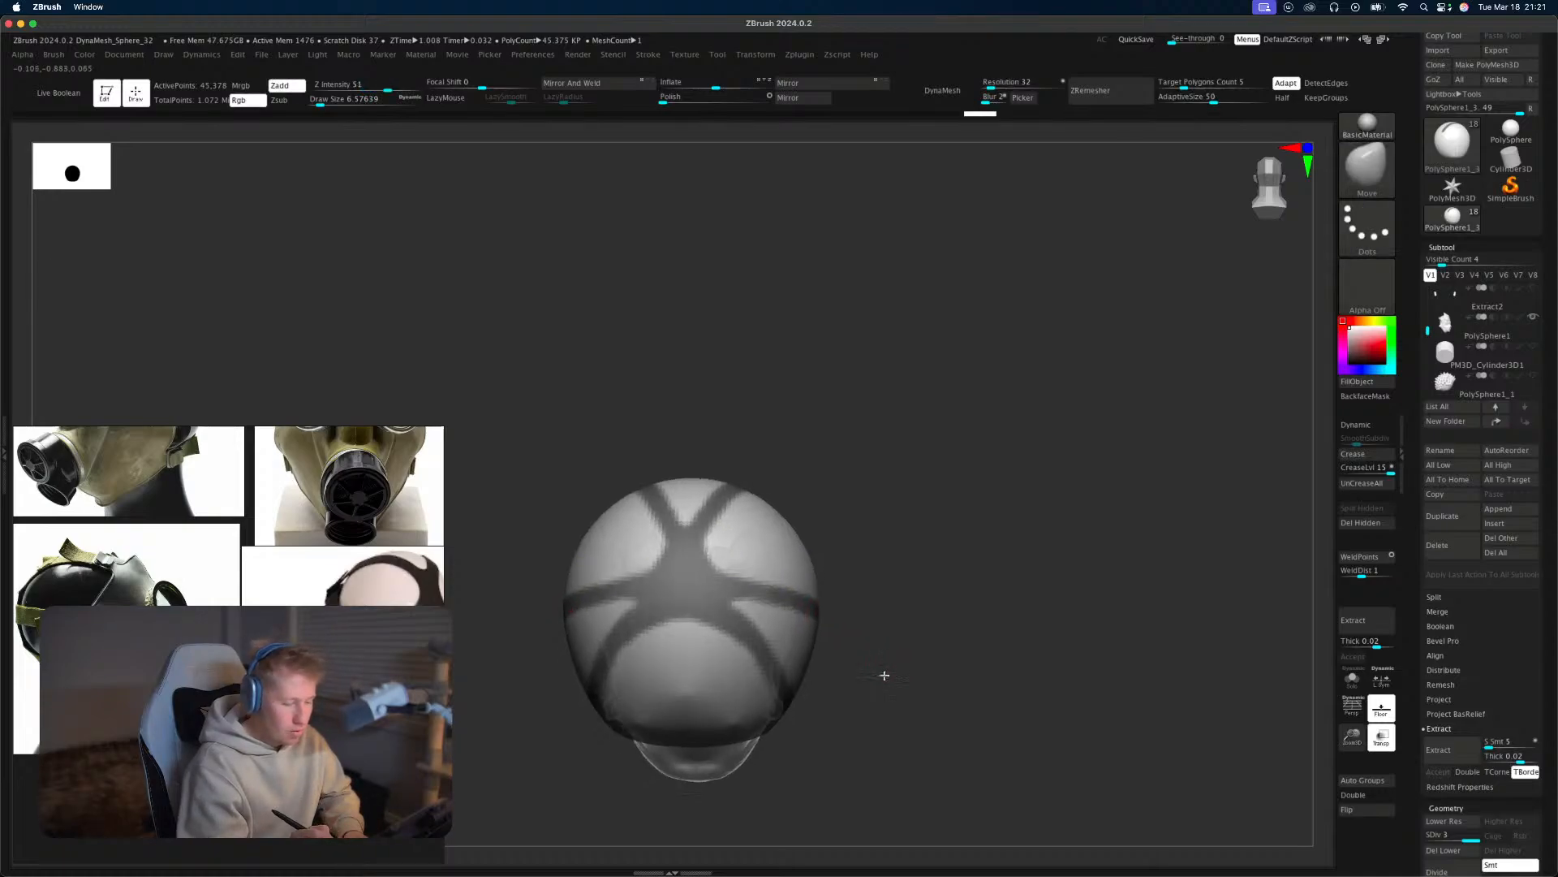
# Extract the masked straps with thickness 0 and accept the result as a new subtool.
pyautogui.moveTo(876, 653)
pyautogui.mouseDown()
pyautogui.moveTo(884, 674)
pyautogui.moveTo(995, 685)
pyautogui.moveTo(1030, 669)
pyautogui.moveTo(1020, 690)
pyautogui.mouseUp()
pyautogui.keyDown('alt'); pyautogui.moveTo(938, 623); pyautogui.dragTo(1044, 689); pyautogui.keyUp('alt')
pyautogui.click(1508, 757)
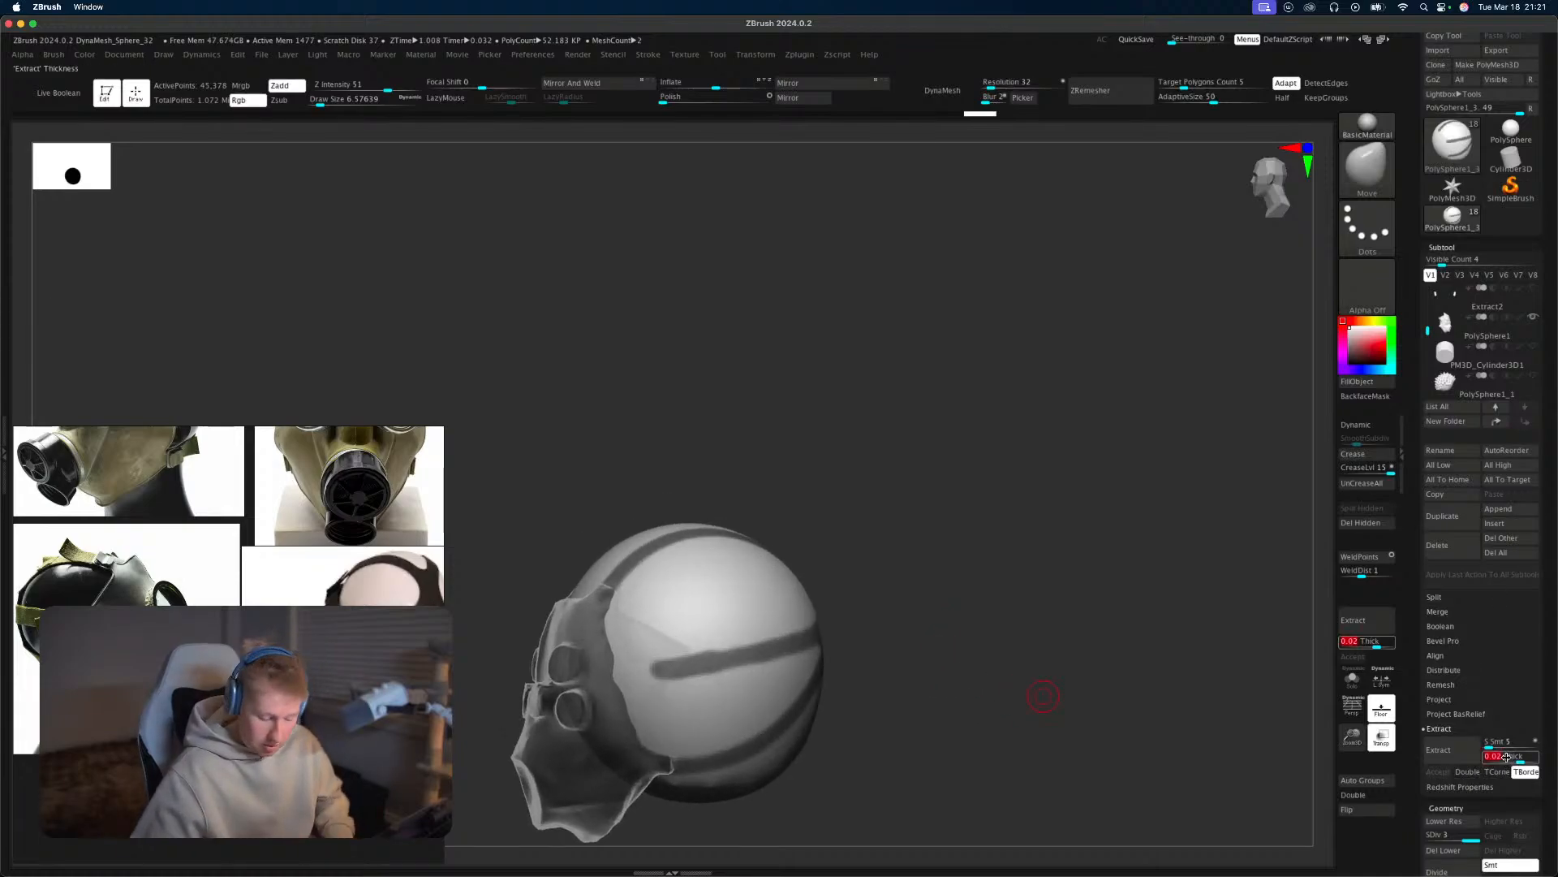
pyautogui.press('Return')
pyautogui.click(1466, 749)
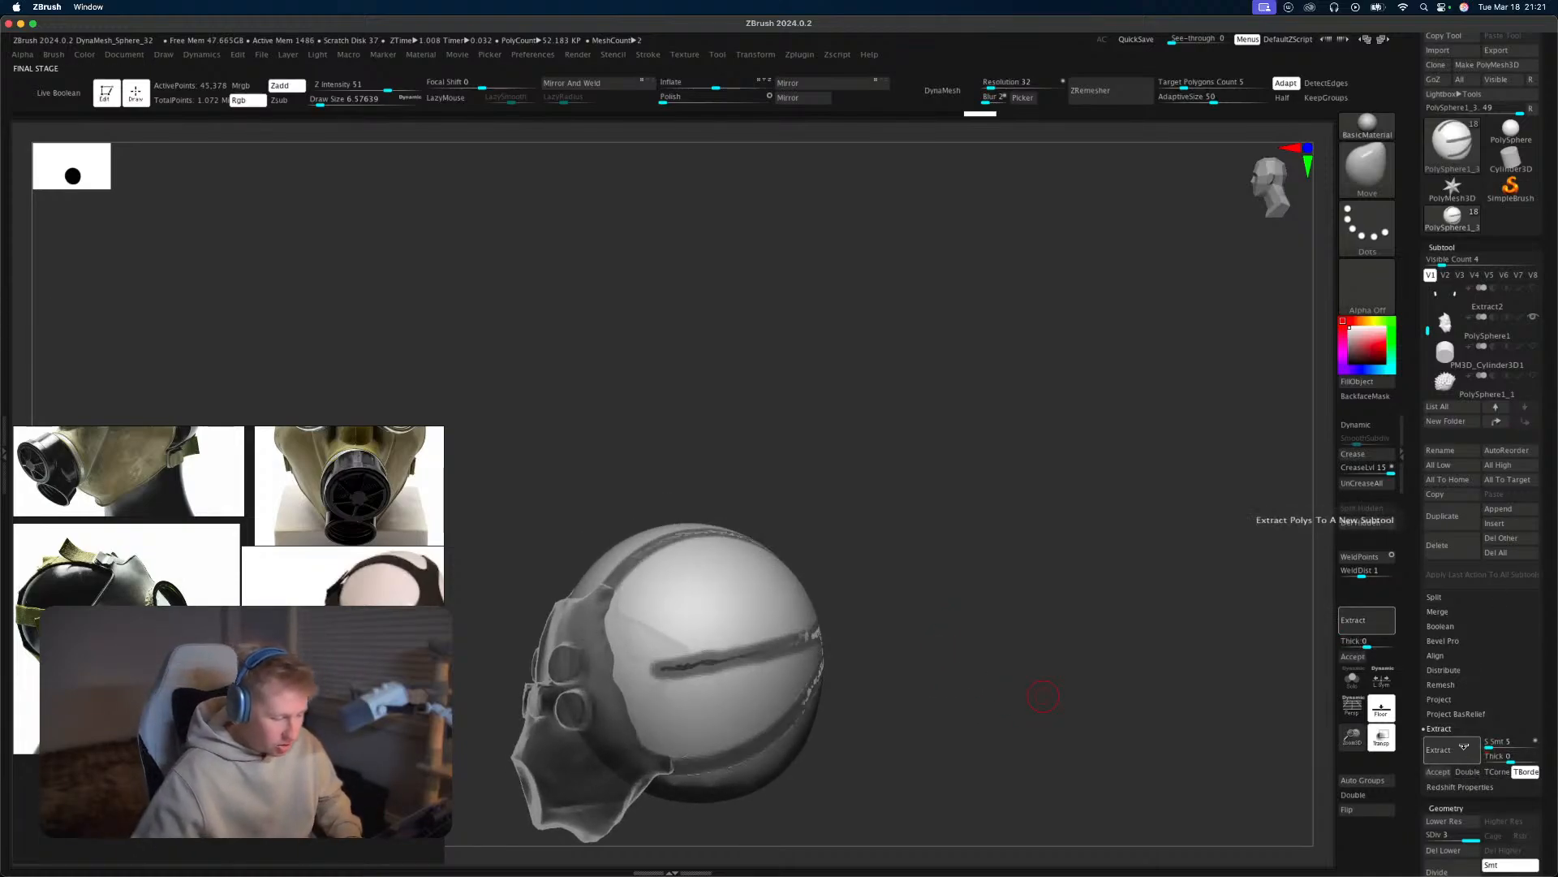
pyautogui.click(1443, 776)
# Select the base sphere subtool and delete it, keeping the extracted straps.
pyautogui.moveTo(1241, 760)
pyautogui.mouseDown()
pyautogui.moveTo(1214, 793)
pyautogui.moveTo(1146, 797)
pyautogui.moveTo(1235, 729)
pyautogui.mouseUp()
pyautogui.keyDown('alt'); pyautogui.click(930, 741); pyautogui.keyUp('alt')
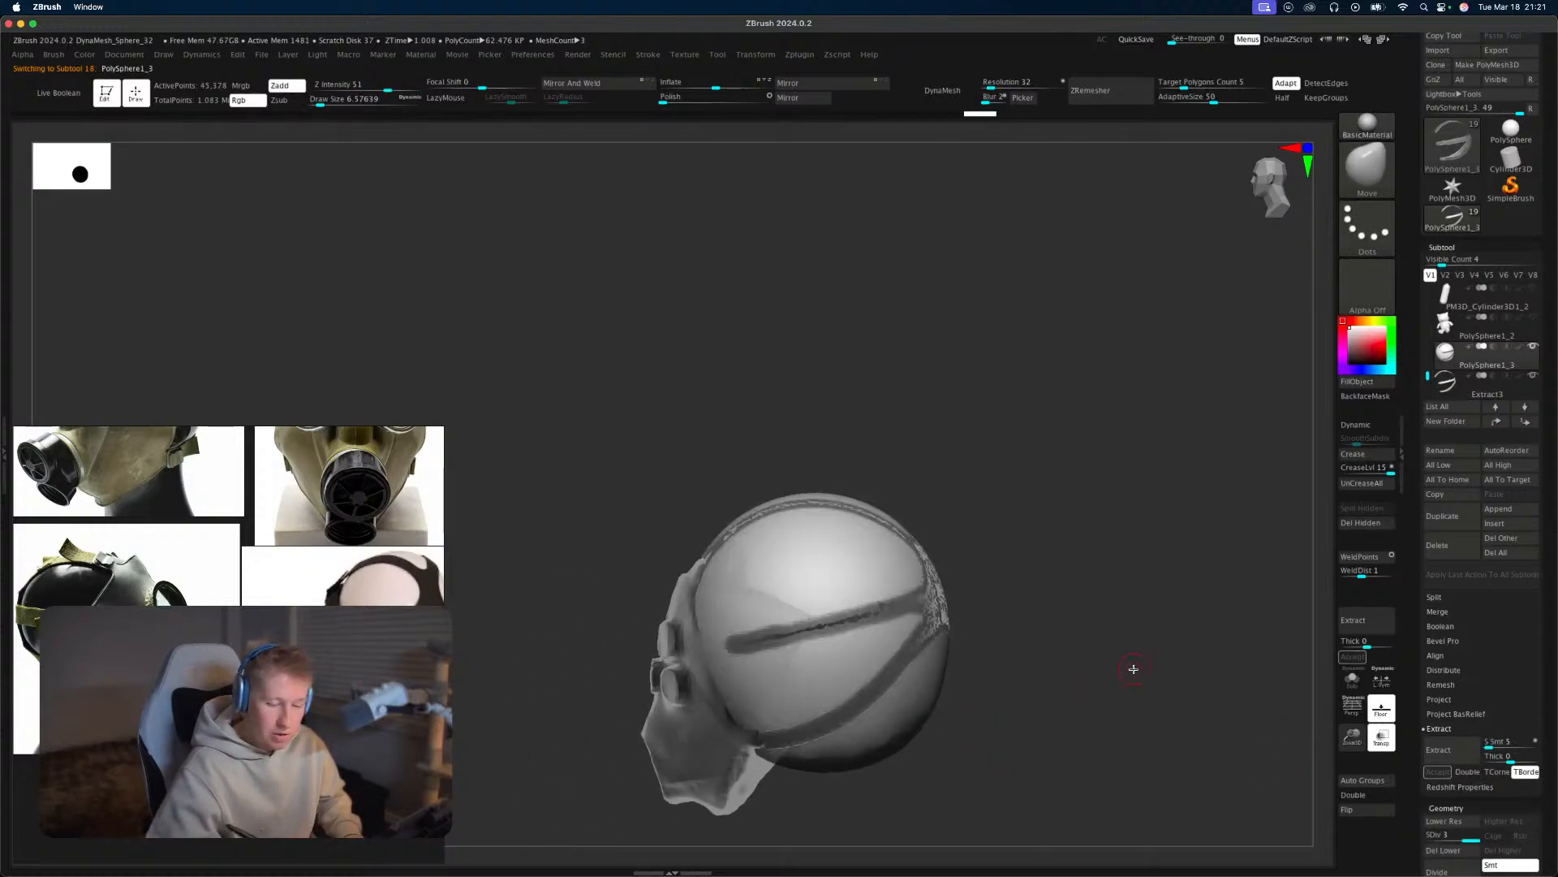
pyautogui.click(1473, 555)
pyautogui.click(1331, 576)
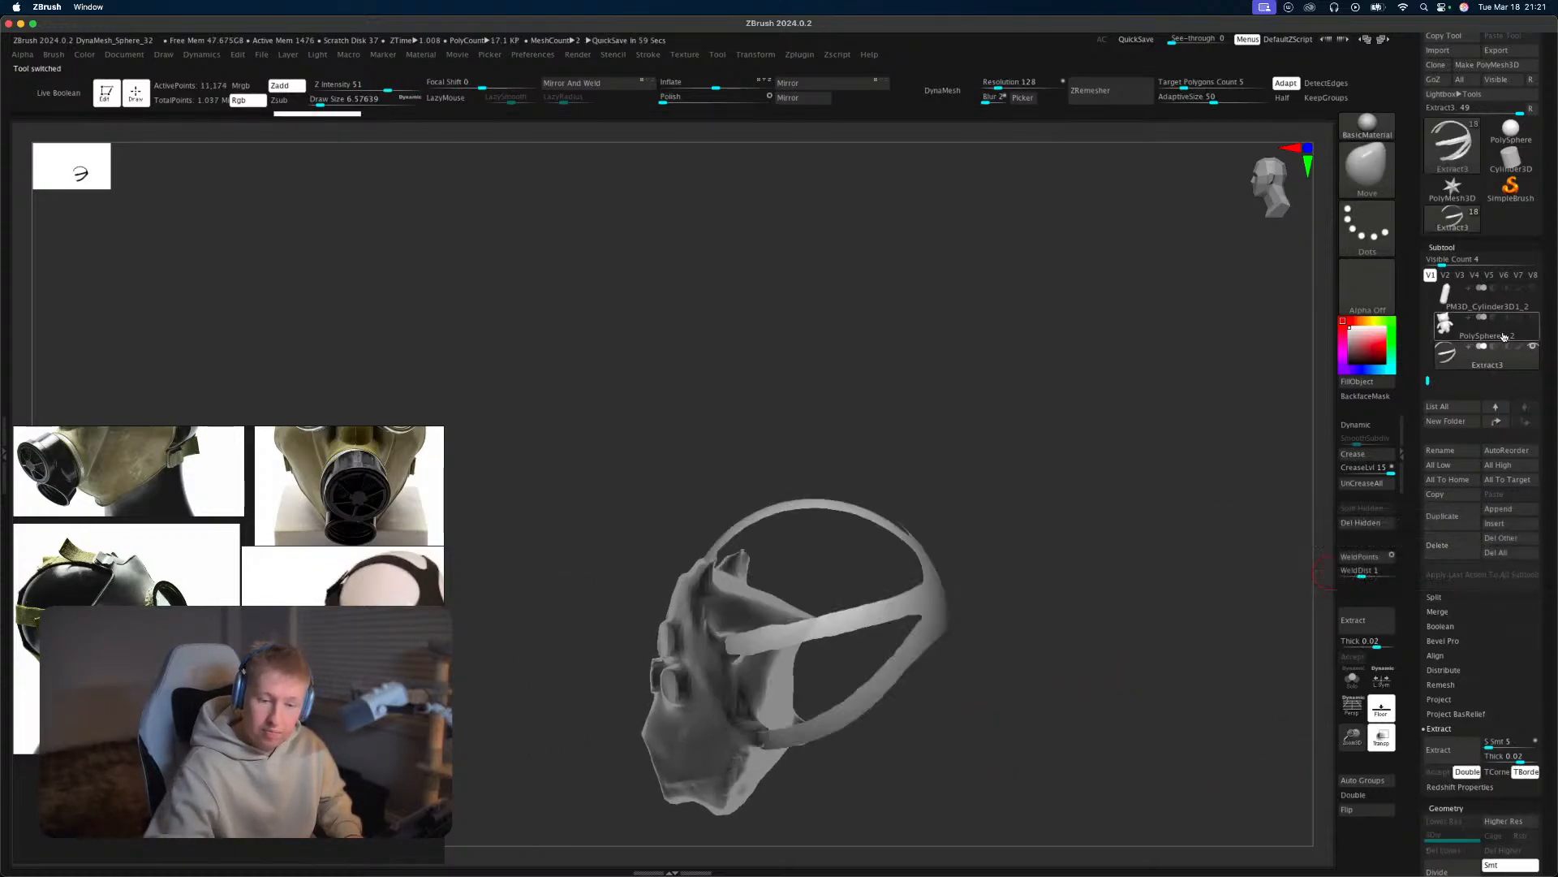
# Show all subtools again, turn off transparency and make the straps display double-sided.
pyautogui.keyDown('shift'); pyautogui.click(1532, 346); pyautogui.keyUp('shift')
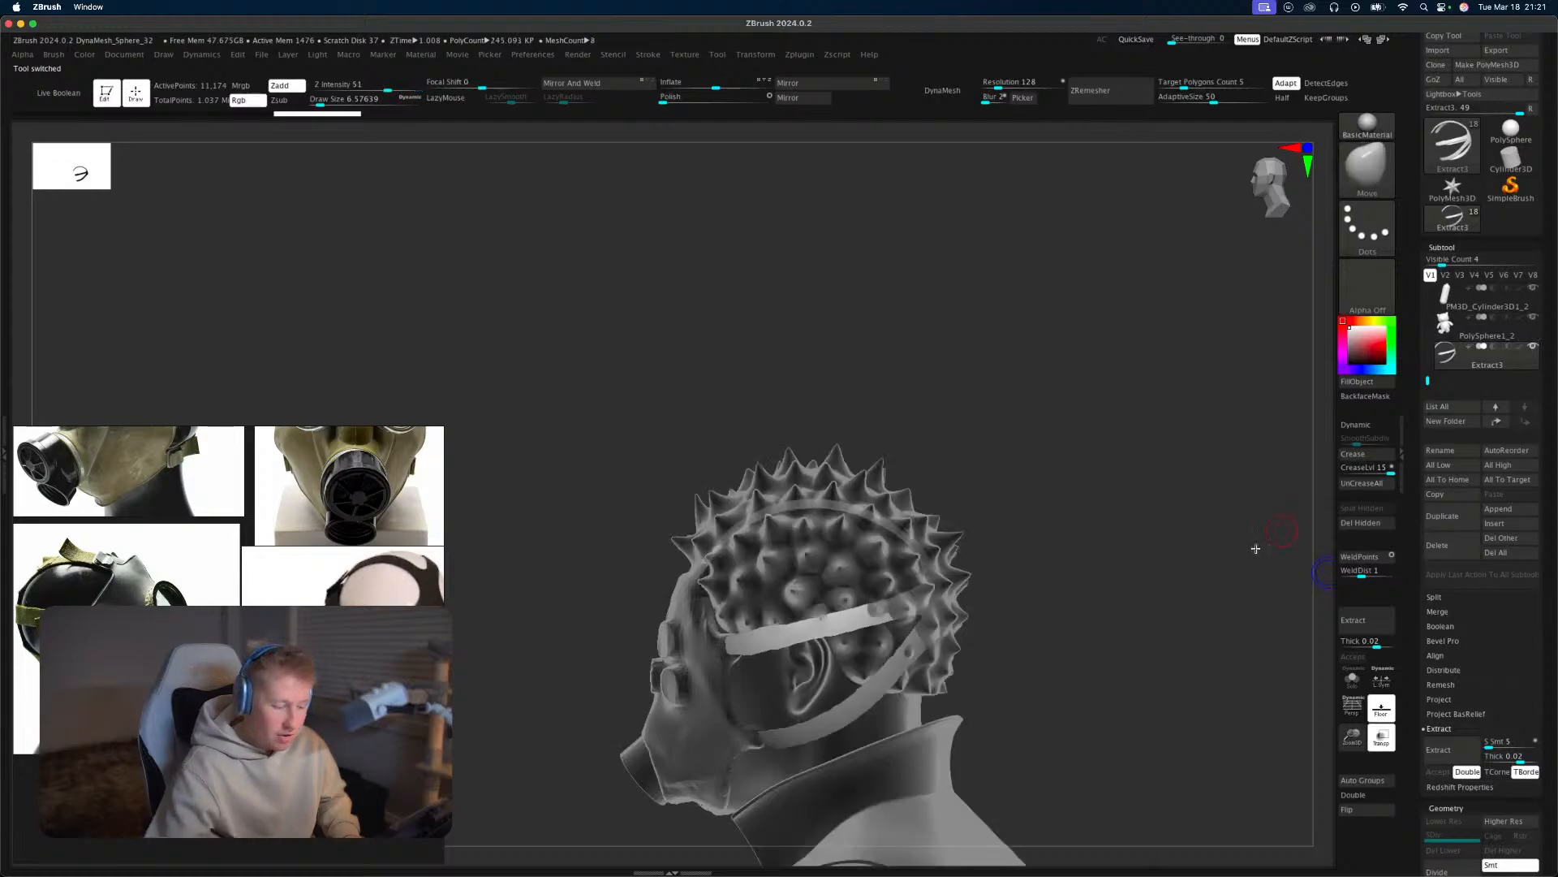
pyautogui.moveTo(1256, 547); pyautogui.dragTo(1070, 625)
pyautogui.click(1389, 748)
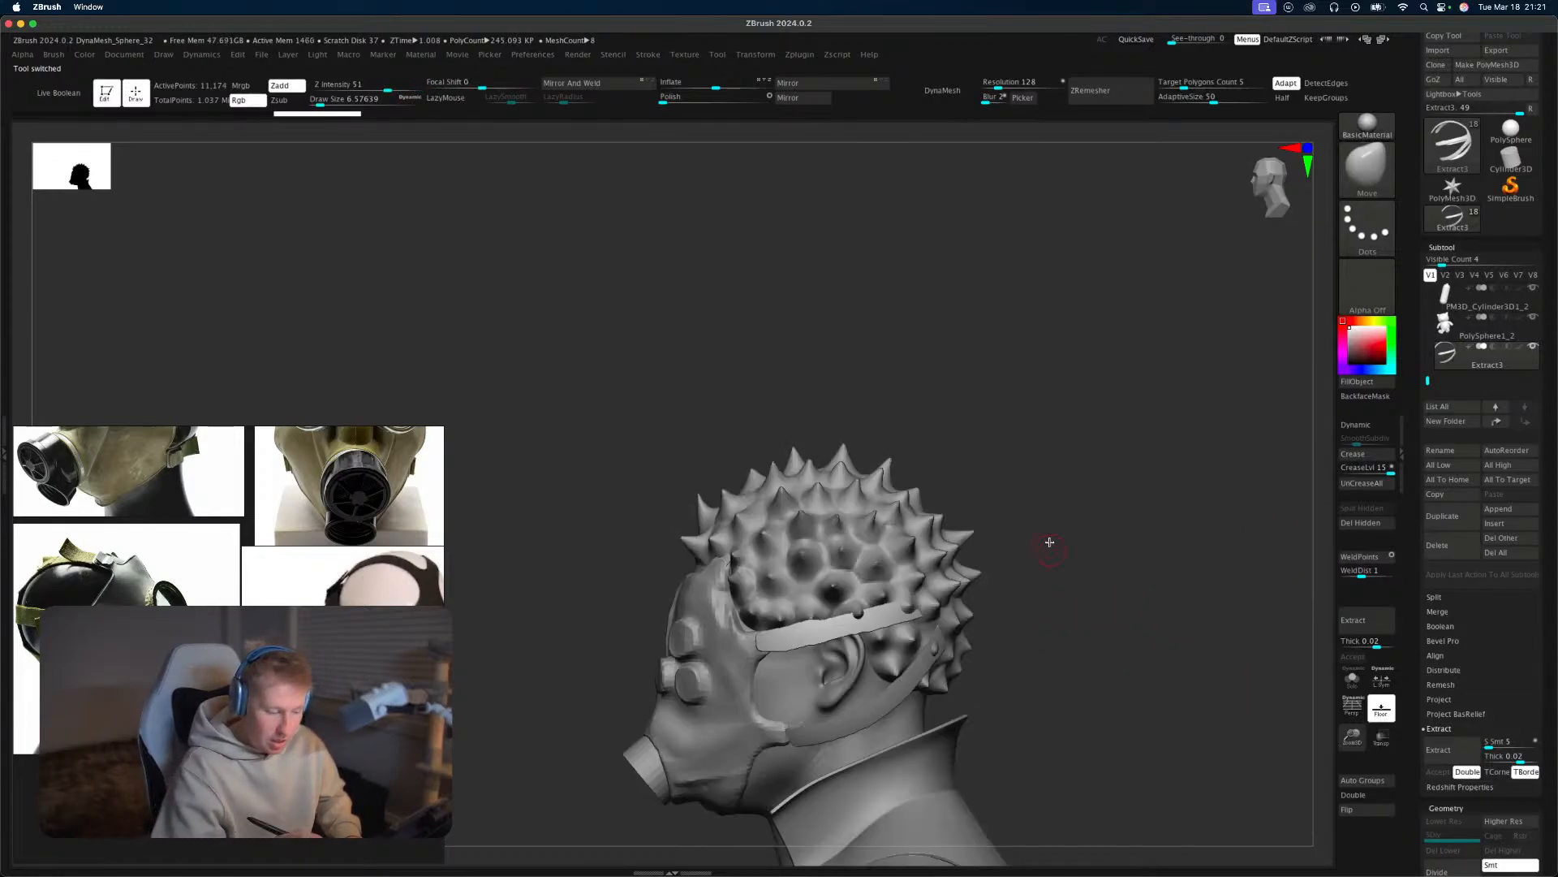
pyautogui.moveTo(1047, 539)
pyautogui.mouseDown()
pyautogui.moveTo(1071, 553)
pyautogui.moveTo(957, 641)
pyautogui.moveTo(1155, 568)
pyautogui.moveTo(1146, 462)
pyautogui.moveTo(1033, 417)
pyautogui.moveTo(1034, 491)
pyautogui.moveTo(1103, 490)
pyautogui.mouseUp()
pyautogui.scroll(3, 1146, 574)
pyautogui.click(1366, 794)
# Pull the top straps outward through the spiky hair with an enlarged Move brush.
pyautogui.press('b')
pyautogui.press('m')
pyautogui.press('v')
pyautogui.press('s')
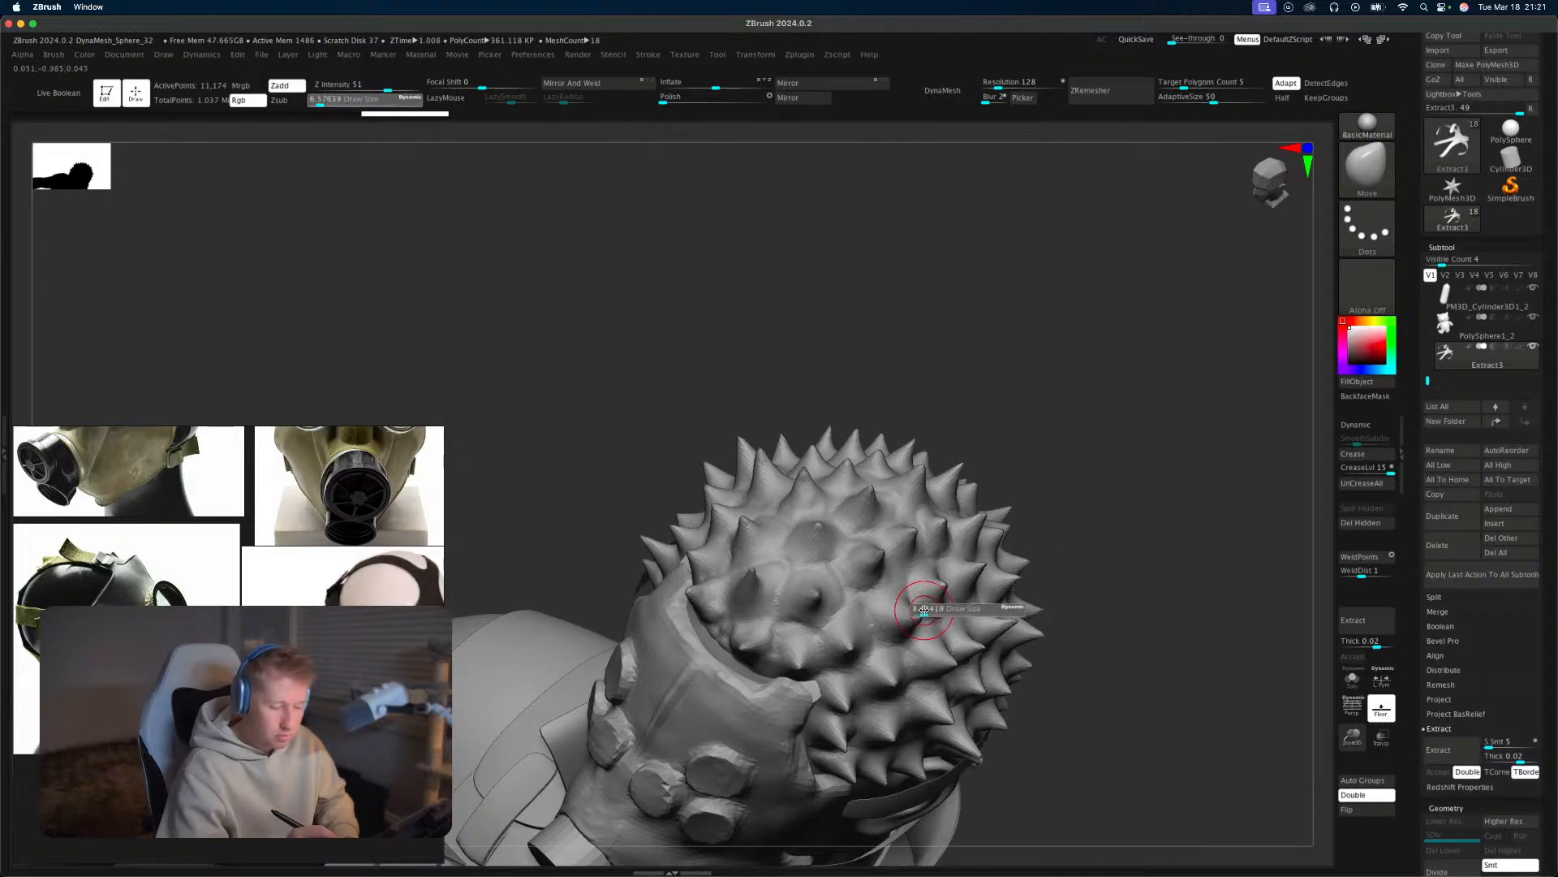
pyautogui.moveTo(924, 610)
pyautogui.mouseDown()
pyautogui.moveTo(950, 610)
pyautogui.moveTo(925, 595)
pyautogui.moveTo(938, 578)
pyautogui.moveTo(901, 574)
pyautogui.mouseUp()
pyautogui.press('s')
pyautogui.moveTo(884, 583)
pyautogui.mouseDown()
pyautogui.moveTo(891, 568)
pyautogui.moveTo(899, 579)
pyautogui.mouseUp()
# Bring the purple-spiked gas mask character into view on the reference board.
pyautogui.moveTo(1079, 532); pyautogui.dragTo(1089, 514)
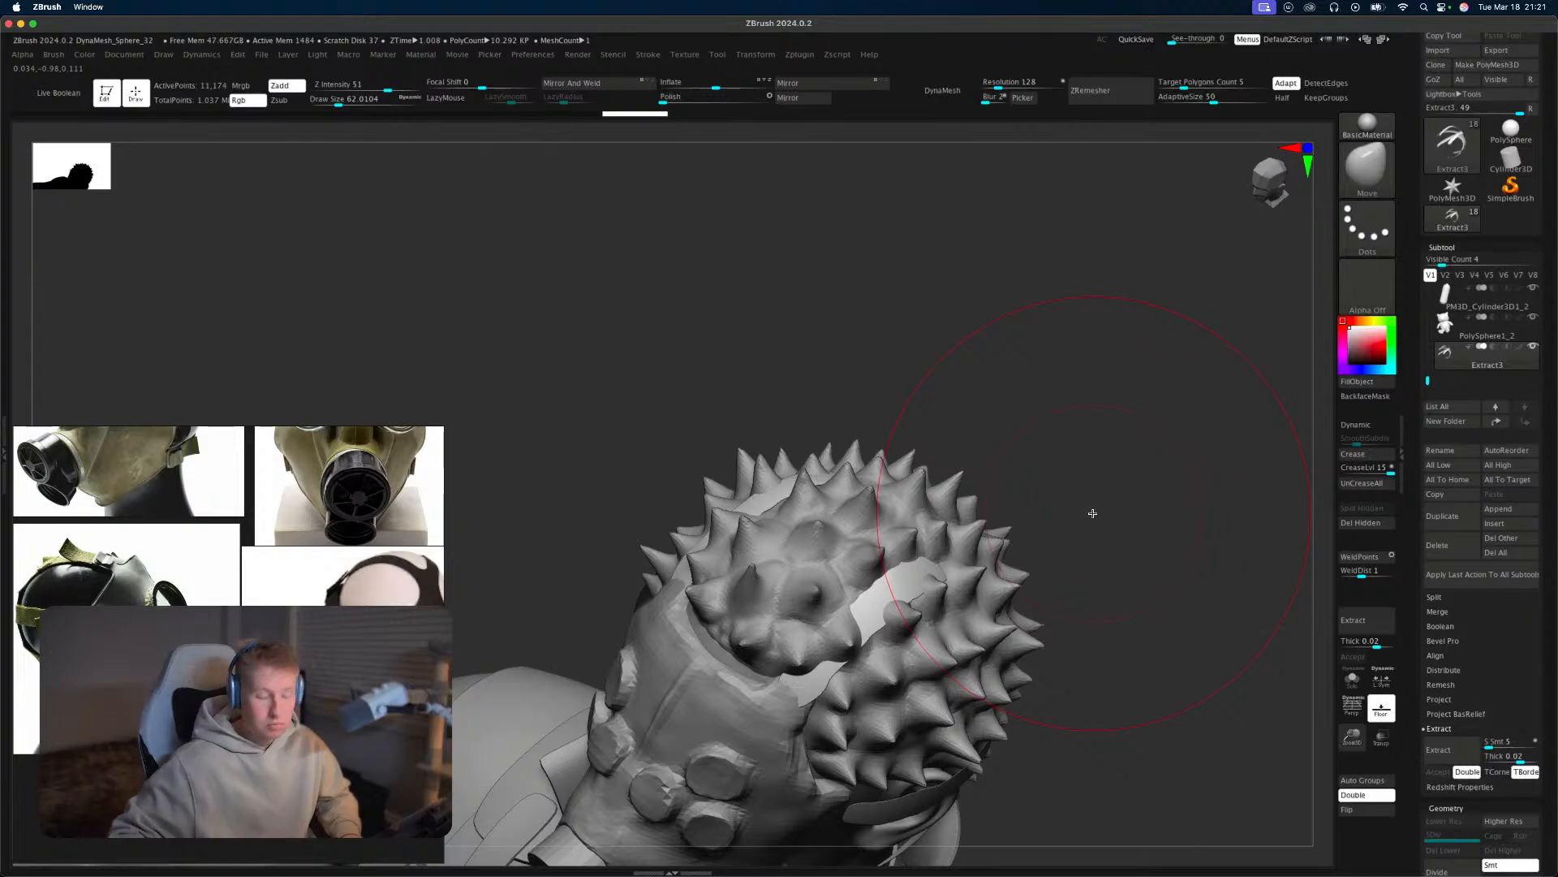
pyautogui.keyDown('ctrl'); pyautogui.scroll(-10, 320, 592); pyautogui.keyUp('ctrl')
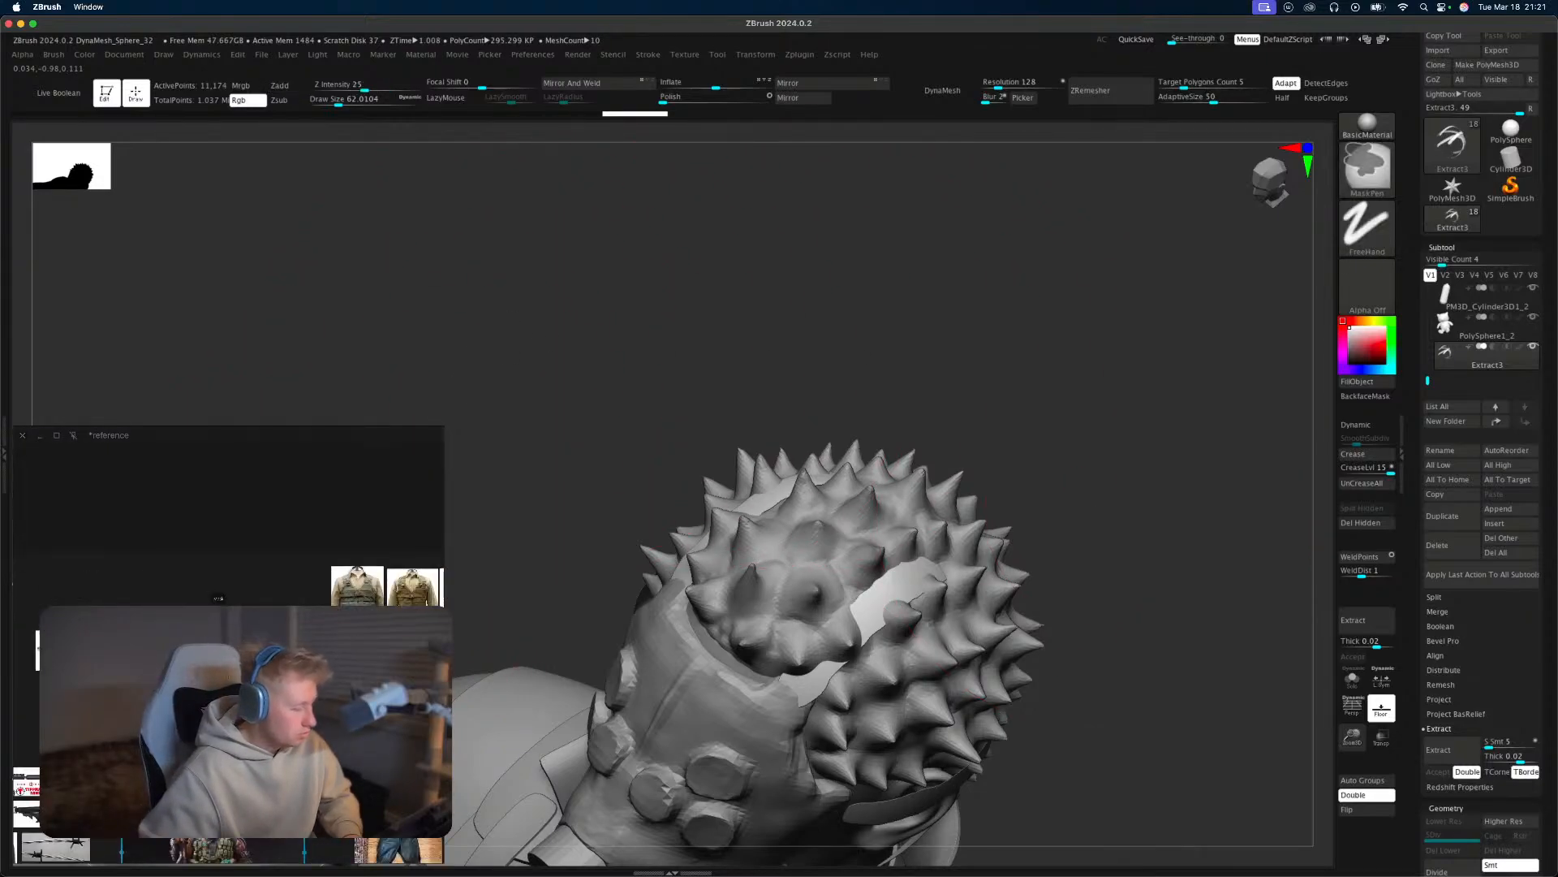
pyautogui.keyDown('ctrl'); pyautogui.scroll(10, 219, 598); pyautogui.keyUp('ctrl')
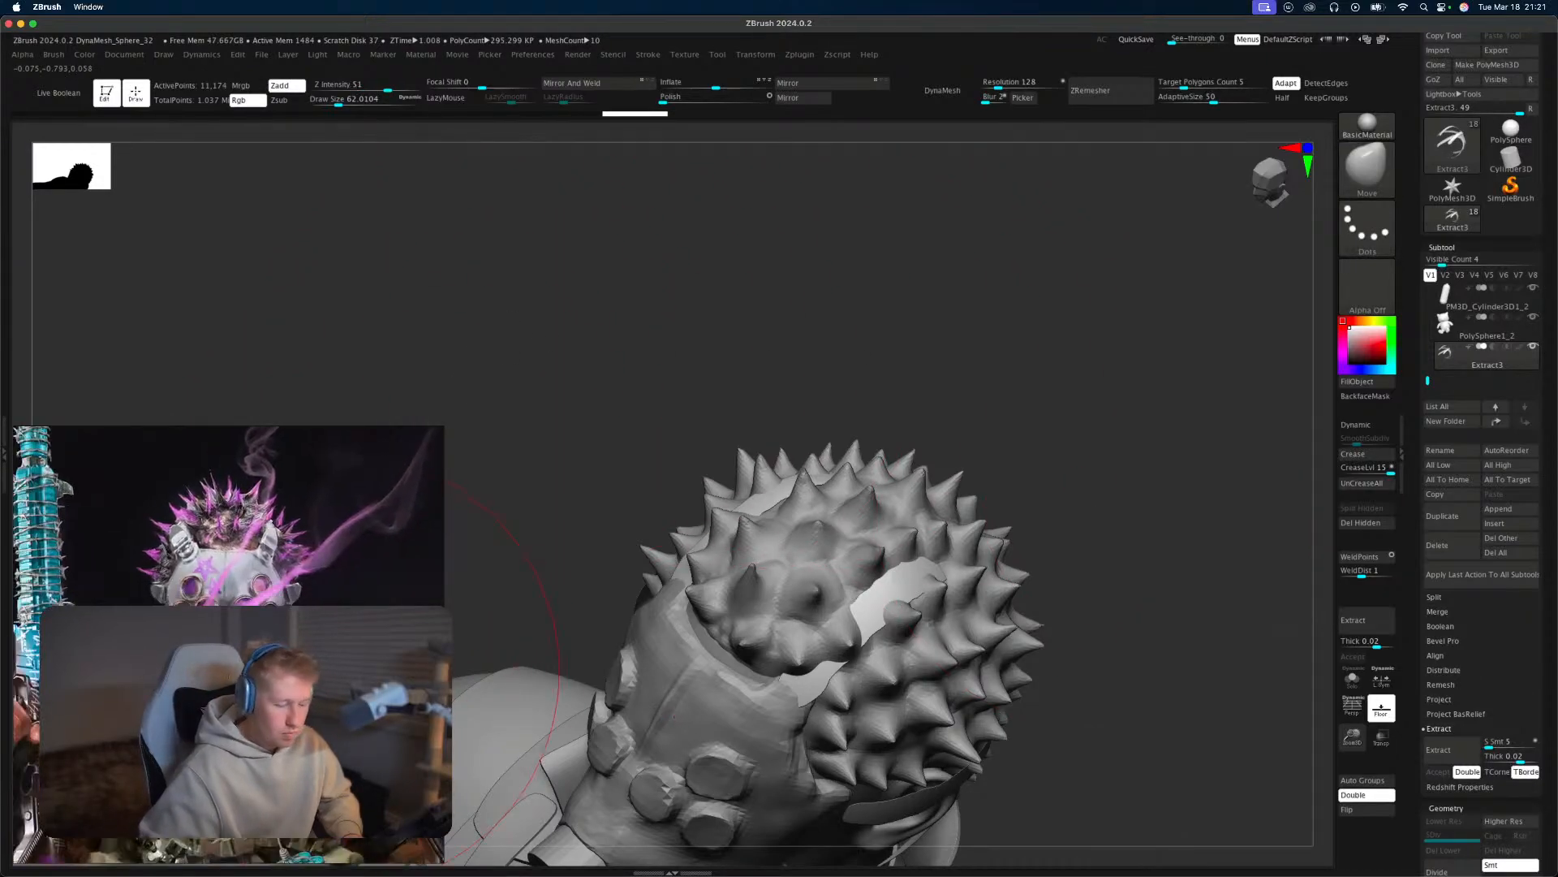
# Fit the top straps over the hair on both sides with the Move brush, working from the front and from above.
pyautogui.moveTo(1092, 613); pyautogui.dragTo(1198, 591)
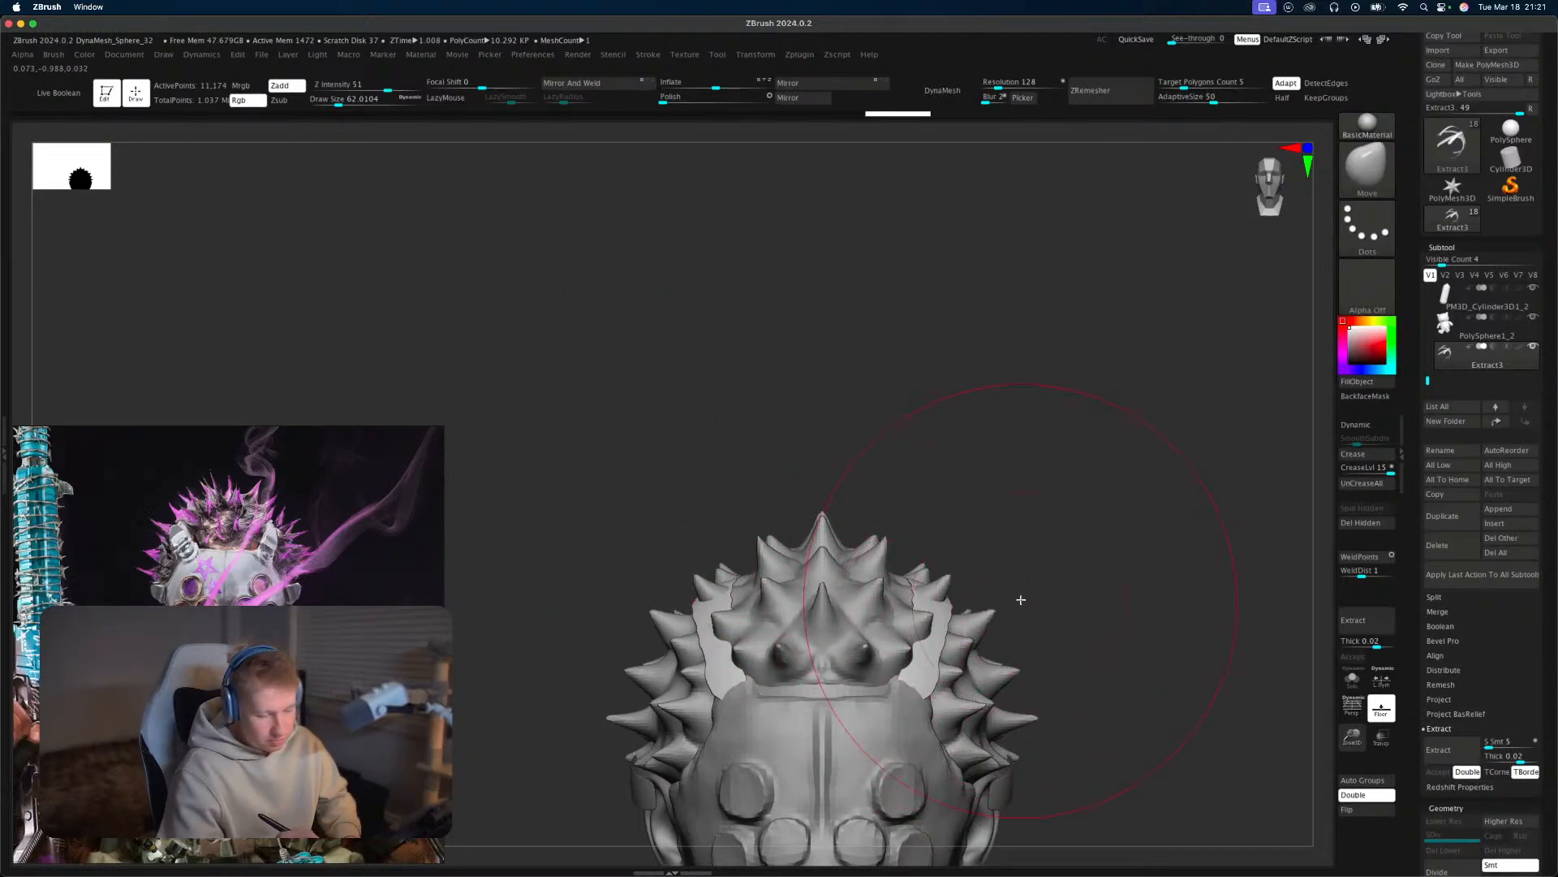
pyautogui.moveTo(1020, 598)
pyautogui.mouseDown()
pyautogui.moveTo(1025, 558)
pyautogui.moveTo(1027, 597)
pyautogui.moveTo(1168, 662)
pyautogui.mouseUp()
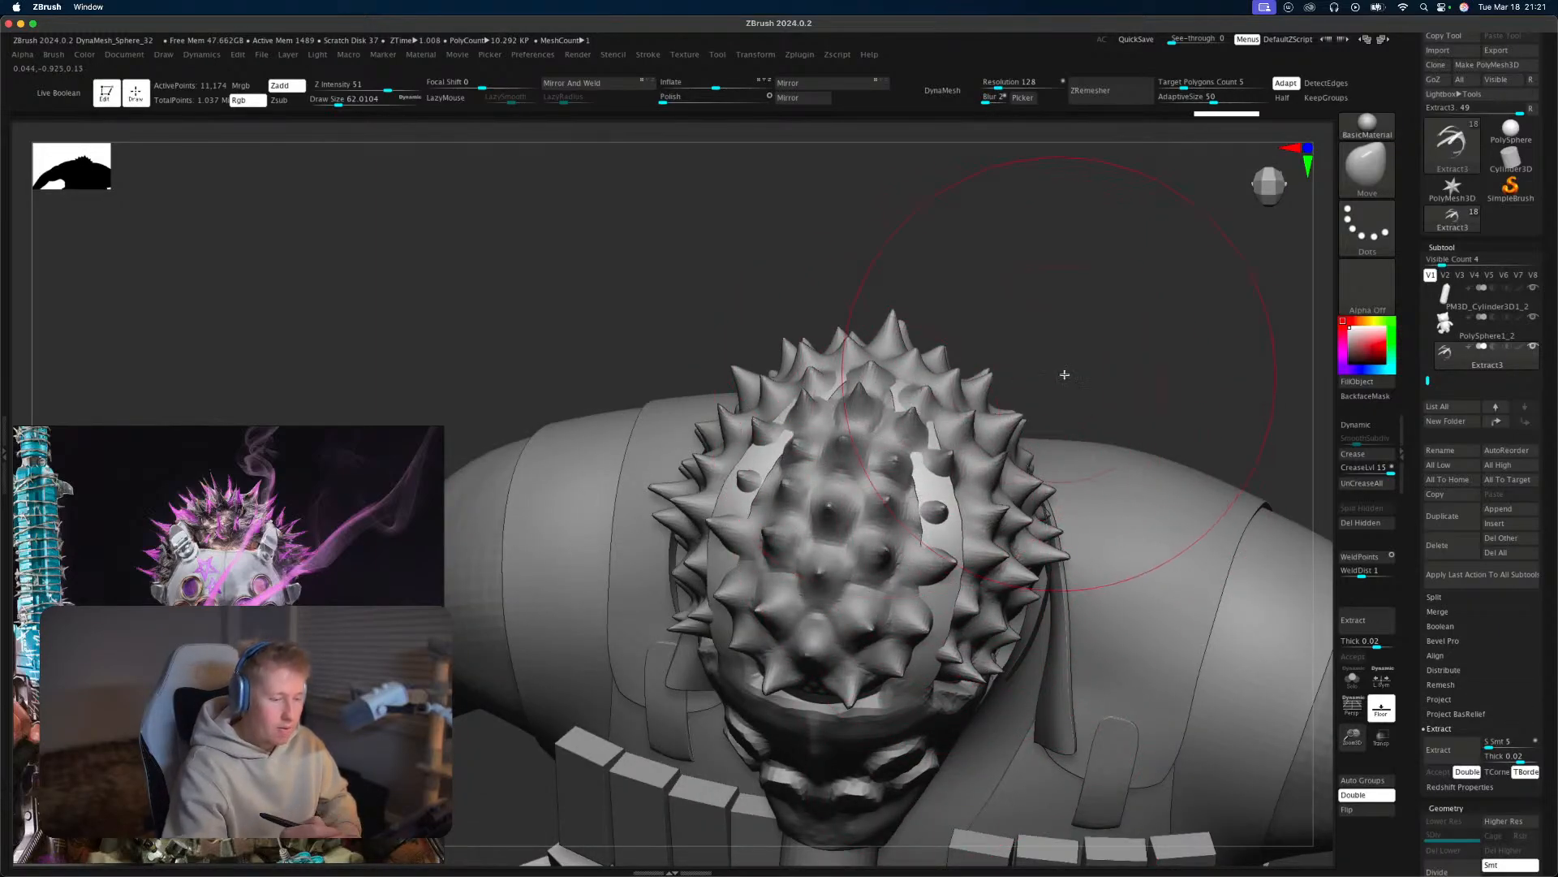
pyautogui.moveTo(1061, 372); pyautogui.dragTo(1056, 248)
pyautogui.moveTo(1084, 375); pyautogui.dragTo(942, 357)
pyautogui.moveTo(1108, 419)
pyautogui.keyDown('shift'); pyautogui.mouseDown()
pyautogui.moveTo(1080, 357)
pyautogui.moveTo(1090, 330)
pyautogui.mouseUp(); pyautogui.keyUp('shift')
# Refine the side strap above the ear and the lower strap near the mask's jaw with a smaller Move brush.
pyautogui.keyDown('shift'); pyautogui.moveTo(790, 696); pyautogui.dragTo(863, 665); pyautogui.keyUp('shift')
pyautogui.keyDown('alt'); pyautogui.moveTo(1201, 584); pyautogui.dragTo(1156, 641); pyautogui.keyUp('alt')
pyautogui.keyDown('shift'); pyautogui.moveTo(1055, 471); pyautogui.dragTo(1002, 524); pyautogui.keyUp('shift')
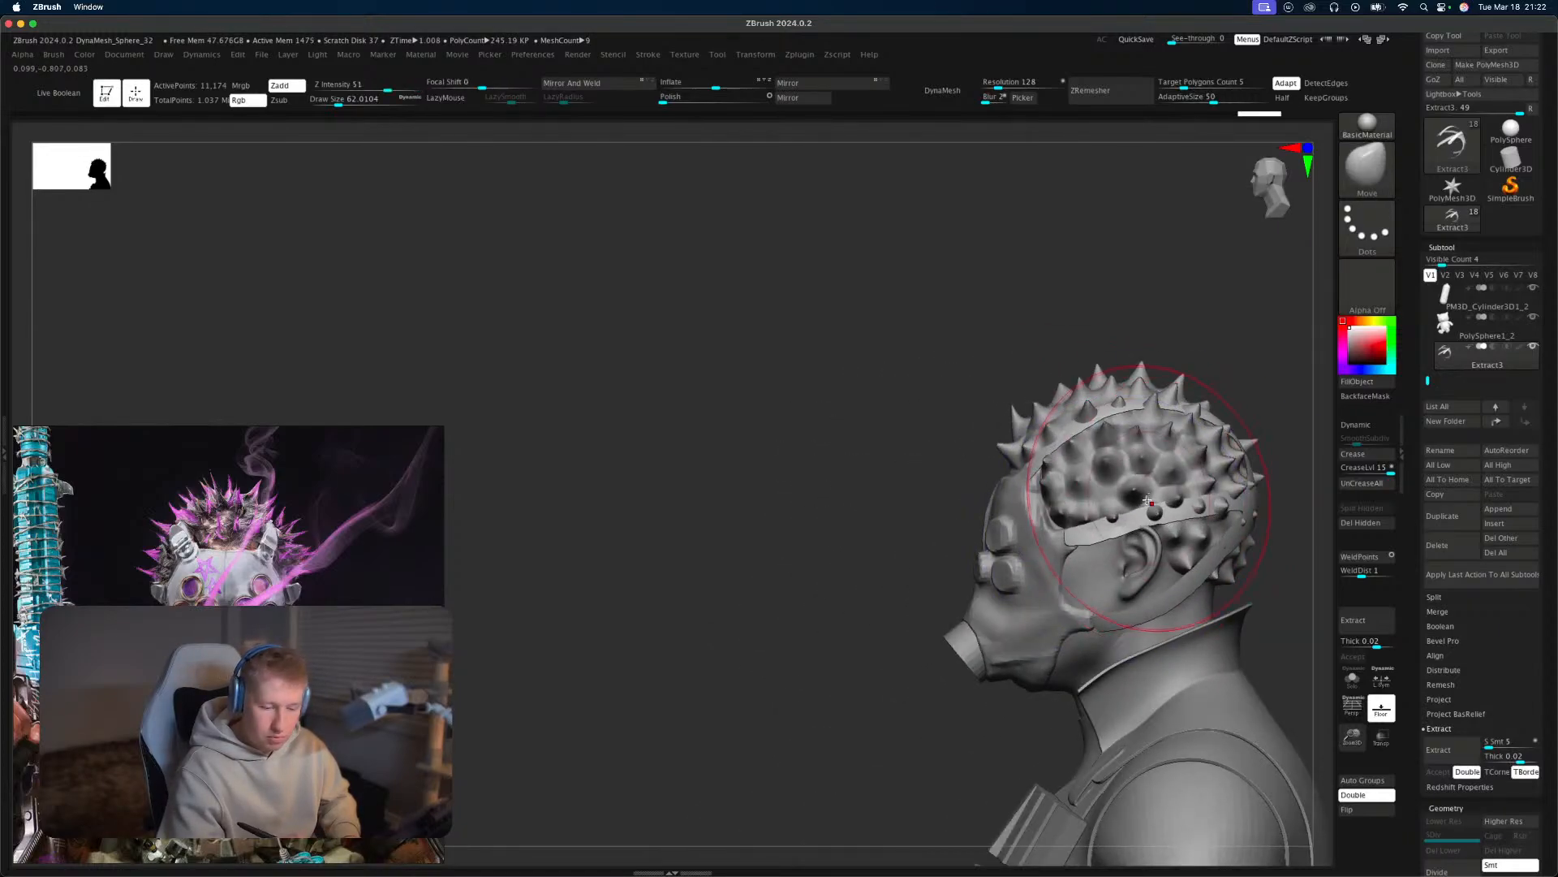
pyautogui.moveTo(1148, 500)
pyautogui.mouseDown()
pyautogui.moveTo(1140, 488)
pyautogui.moveTo(1117, 525)
pyautogui.mouseUp()
pyautogui.press('s')
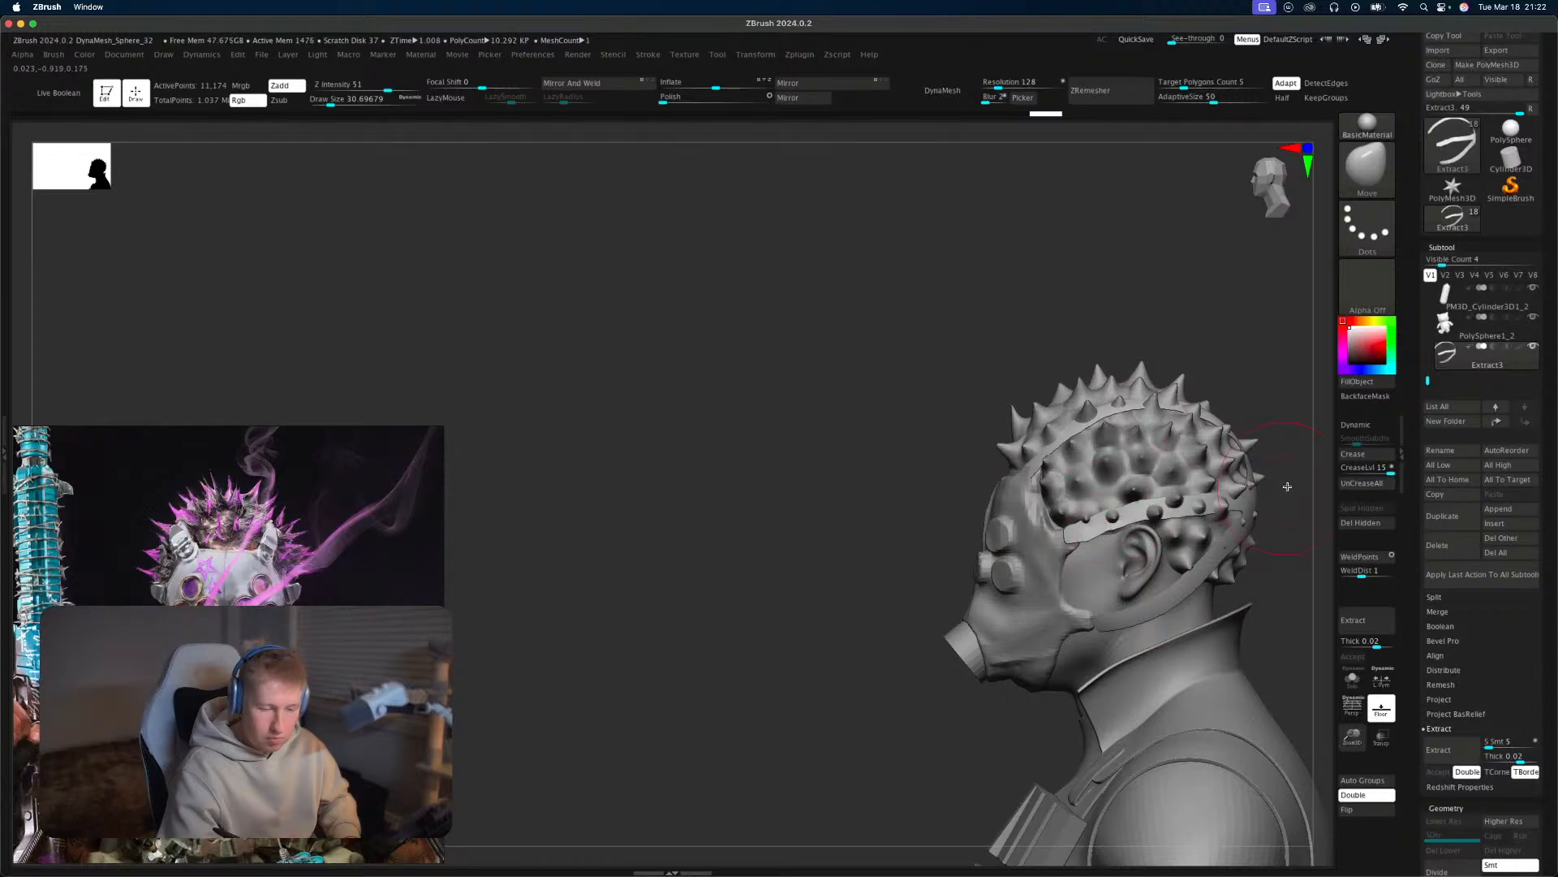
pyautogui.moveTo(1287, 486); pyautogui.dragTo(690, 641)
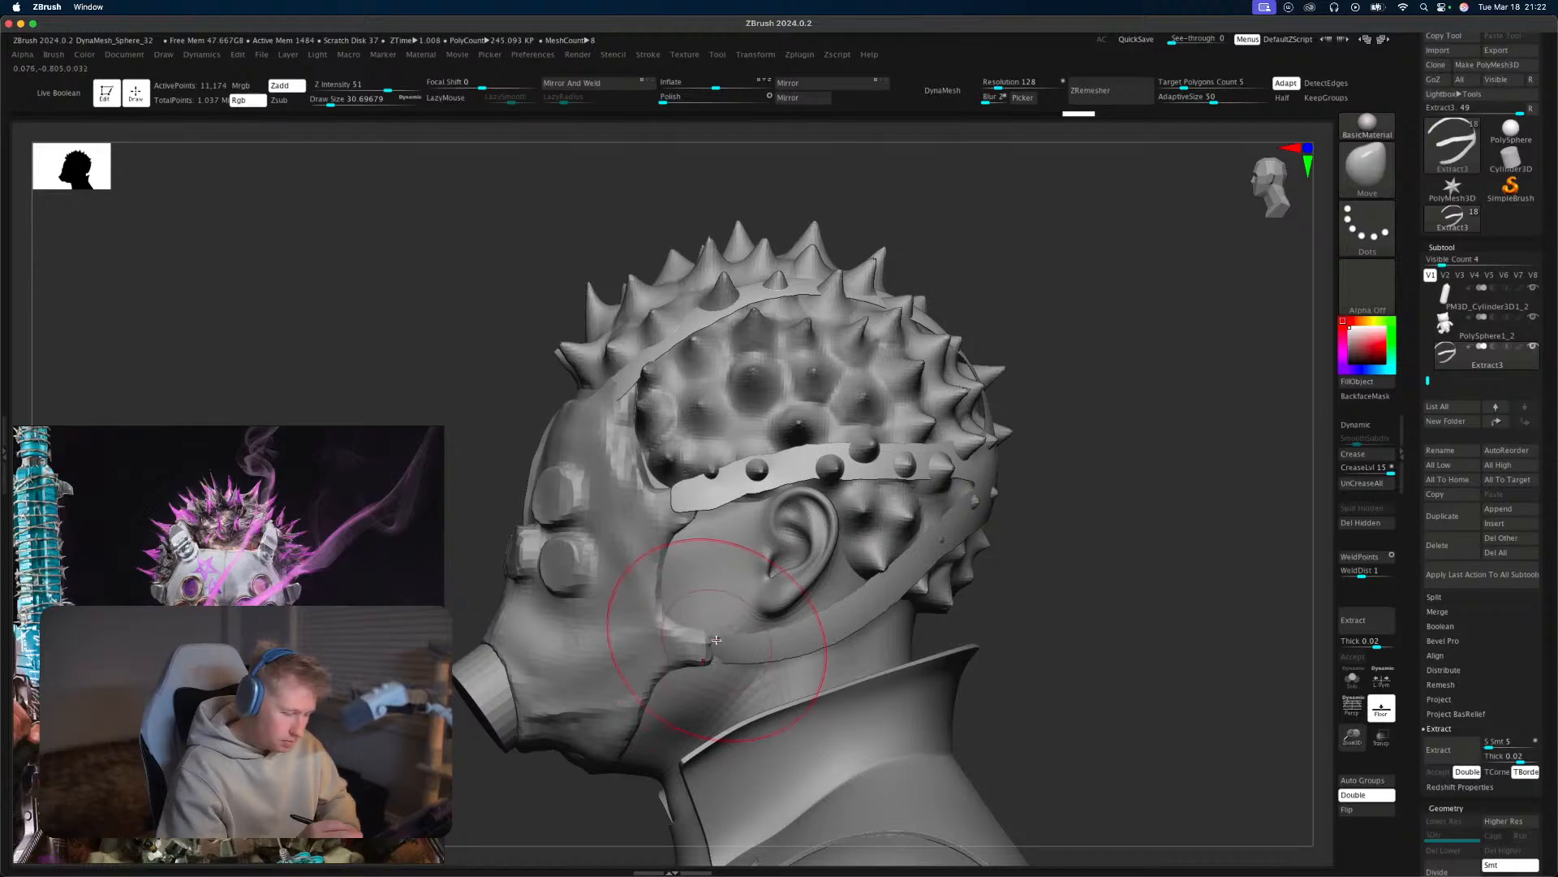
pyautogui.hotkey('ctrl', 'shift', 'z')
pyautogui.hotkey('ctrl', 'shift', 'z')
# Shape the lower straps behind the neck and below the ears with the Move brush.
pyautogui.moveTo(1124, 486); pyautogui.dragTo(1013, 542)
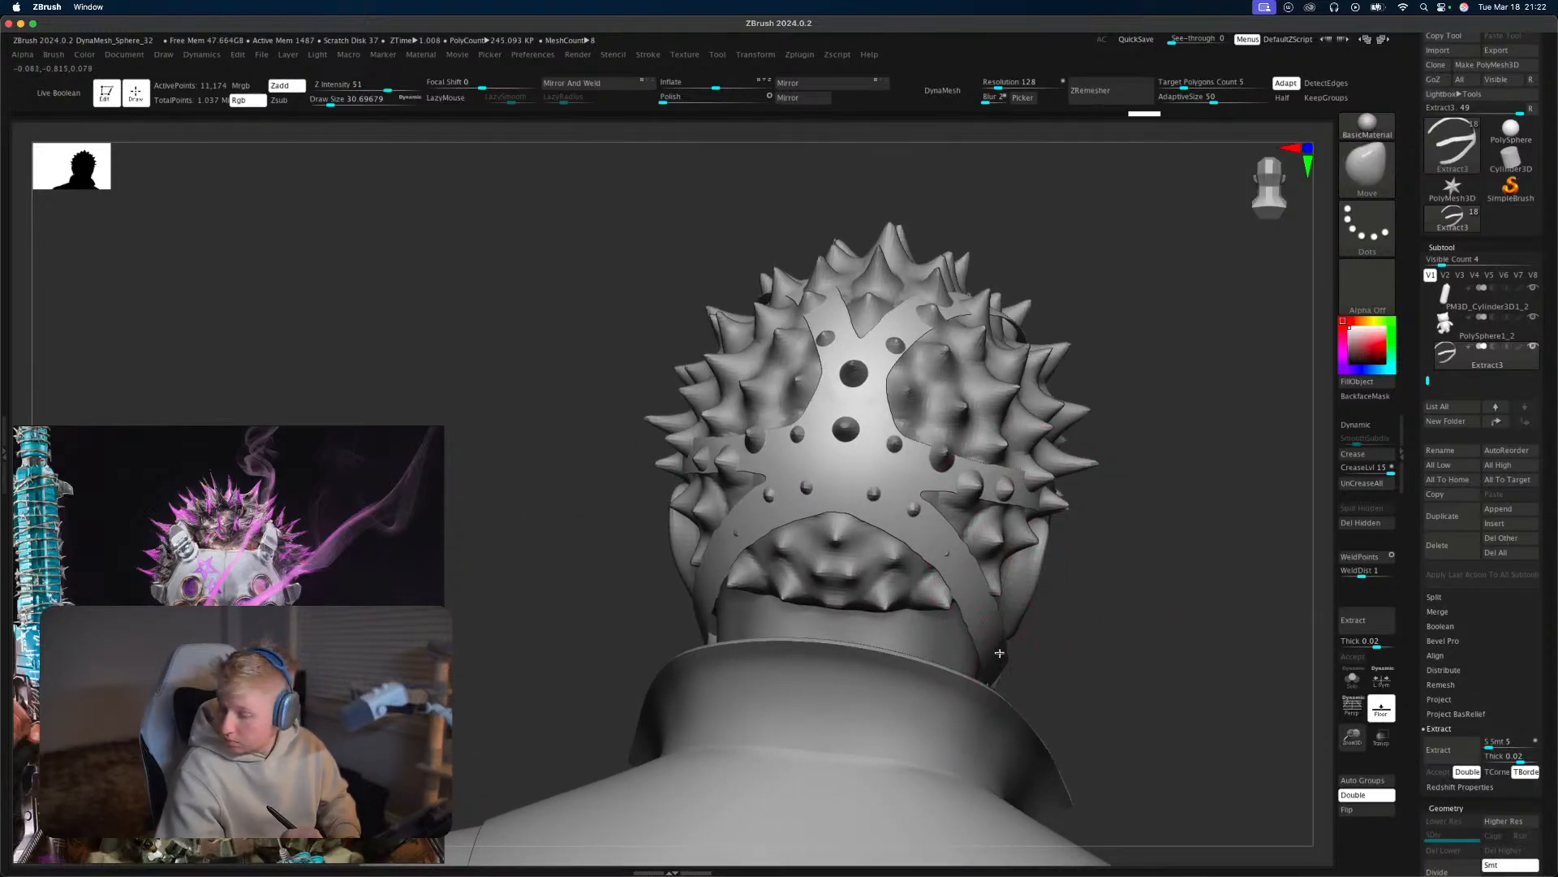
pyautogui.moveTo(999, 650); pyautogui.dragTo(983, 651)
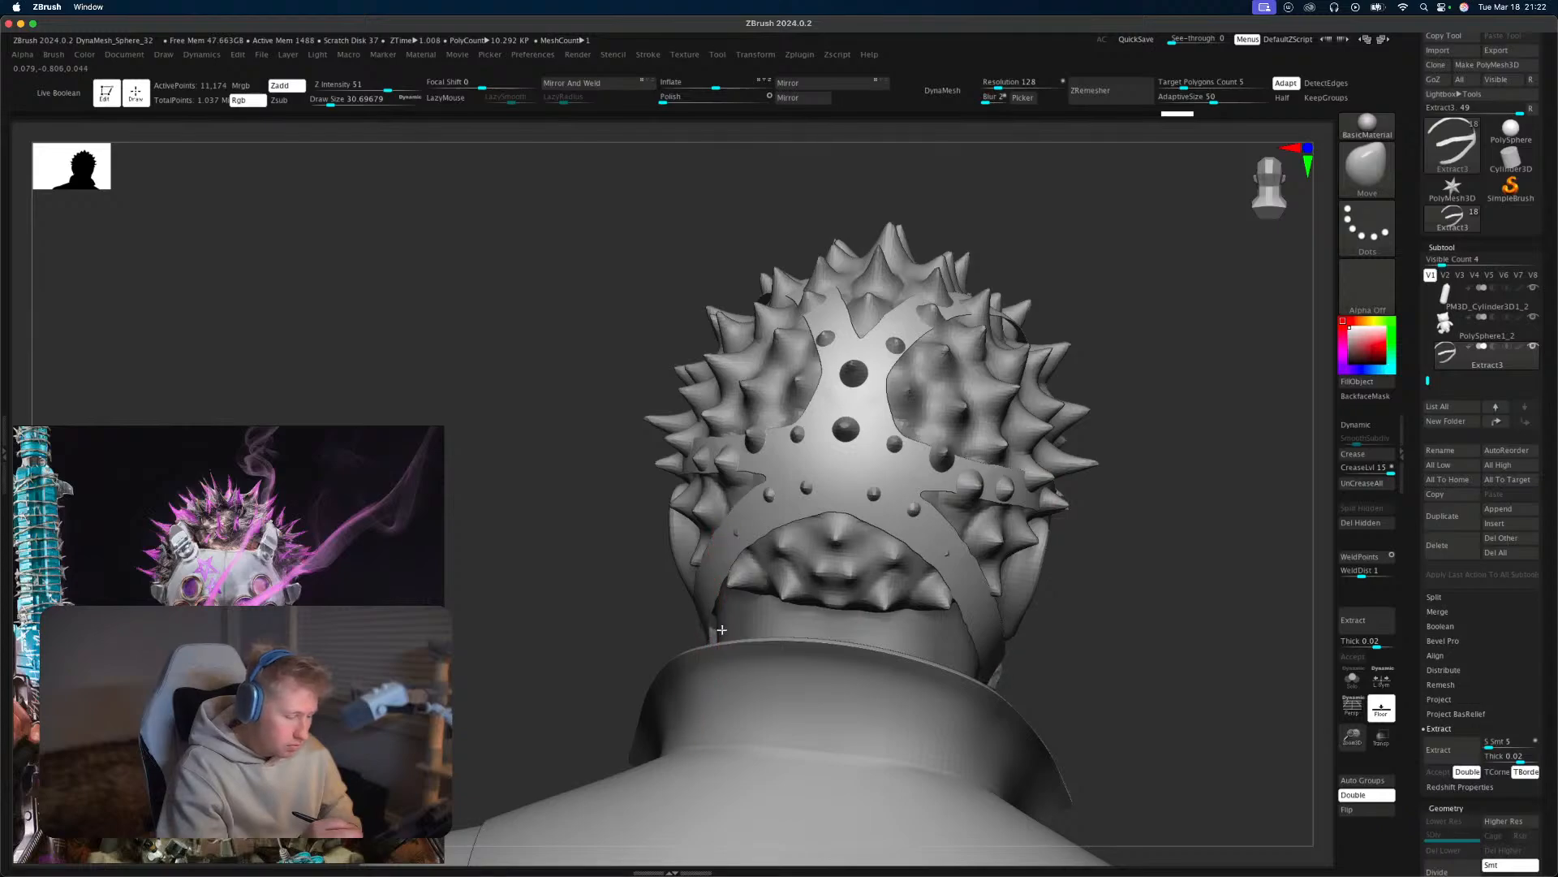
pyautogui.moveTo(721, 629)
pyautogui.mouseDown()
pyautogui.moveTo(803, 629)
pyautogui.moveTo(696, 592)
pyautogui.moveTo(712, 611)
pyautogui.mouseUp()
pyautogui.press('s')
pyautogui.moveTo(716, 601); pyautogui.dragTo(702, 611)
pyautogui.moveTo(704, 626); pyautogui.dragTo(689, 626)
pyautogui.press('s')
pyautogui.moveTo(693, 625); pyautogui.dragTo(683, 627)
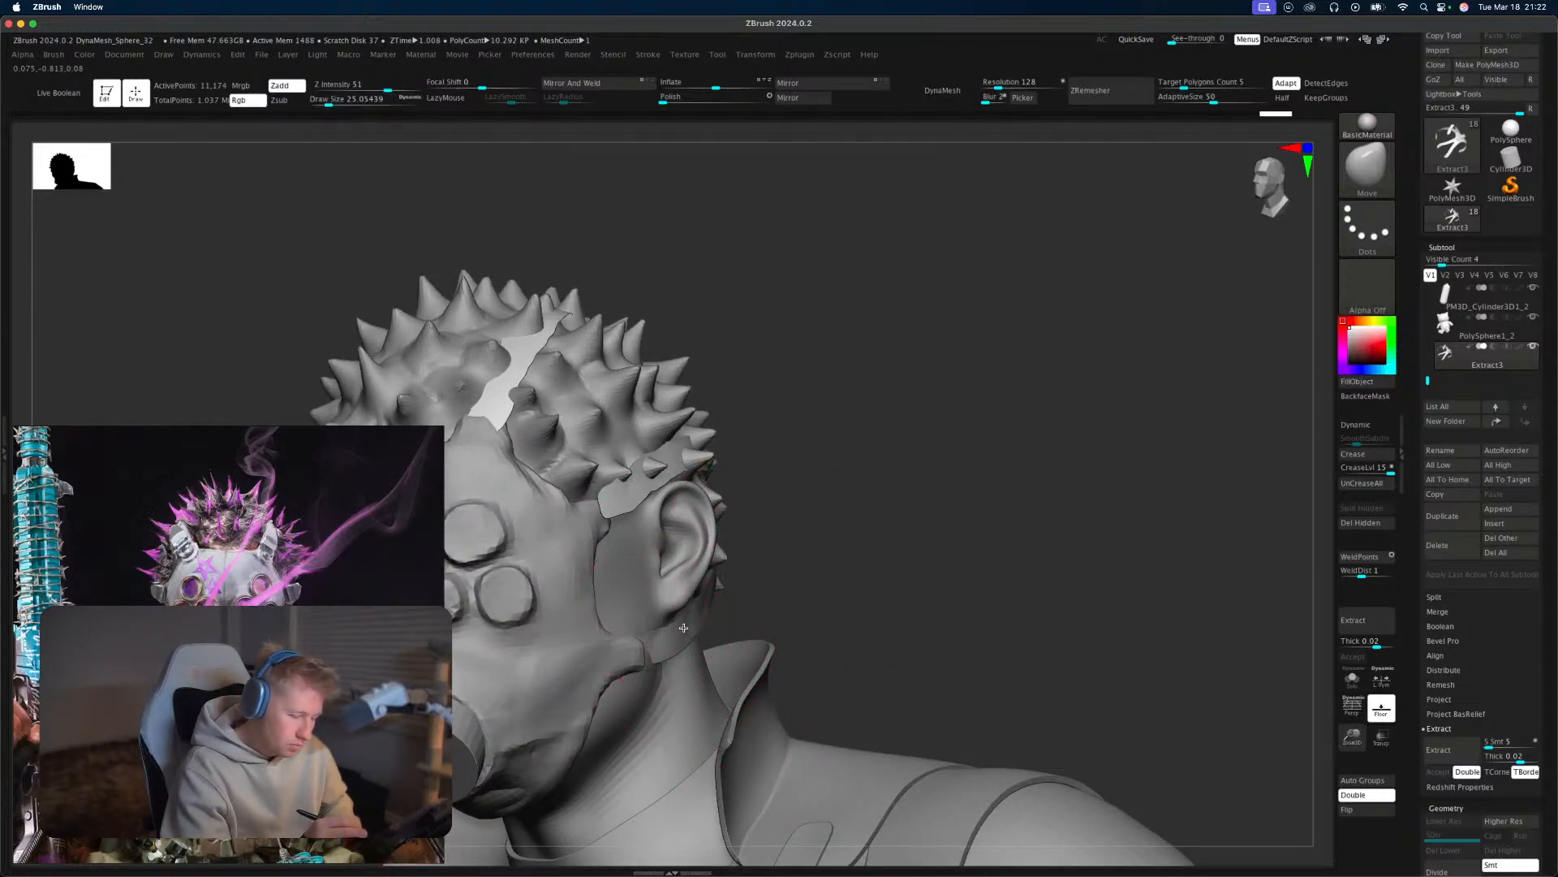
# Adjust the straps around the side of the head and over the forehead with a small Move brush.
pyautogui.moveTo(773, 579)
pyautogui.mouseDown()
pyautogui.moveTo(763, 589)
pyautogui.moveTo(852, 533)
pyautogui.moveTo(857, 496)
pyautogui.mouseUp()
pyautogui.moveTo(712, 455); pyautogui.dragTo(750, 393)
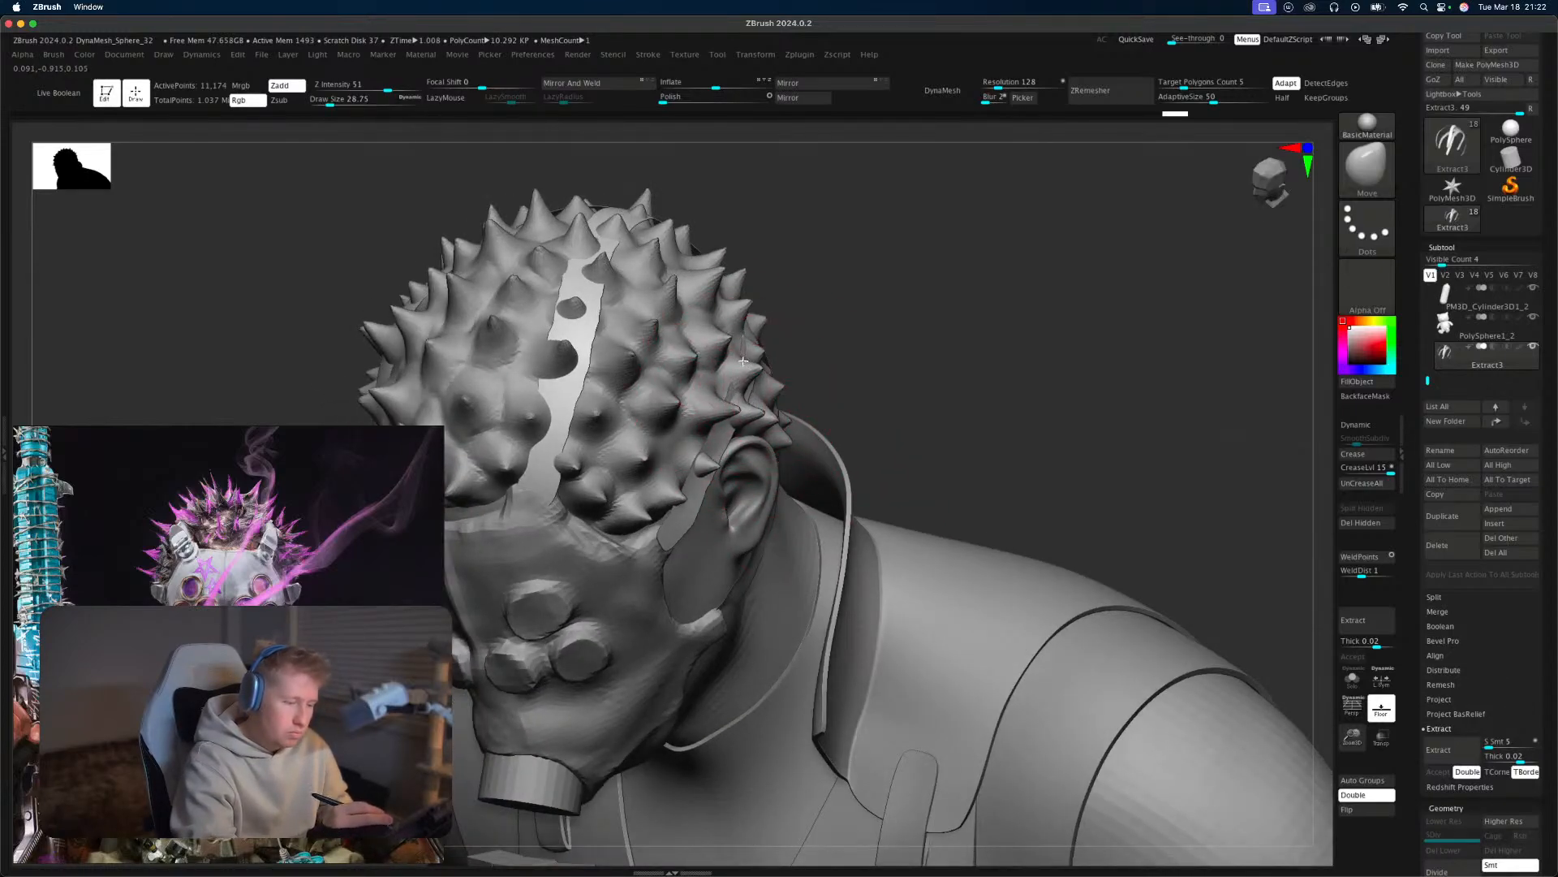
pyautogui.moveTo(867, 380); pyautogui.dragTo(1092, 426)
pyautogui.moveTo(1143, 520)
pyautogui.mouseDown()
pyautogui.moveTo(1143, 490)
pyautogui.moveTo(1102, 446)
pyautogui.moveTo(1214, 570)
pyautogui.moveTo(964, 323)
pyautogui.mouseUp()
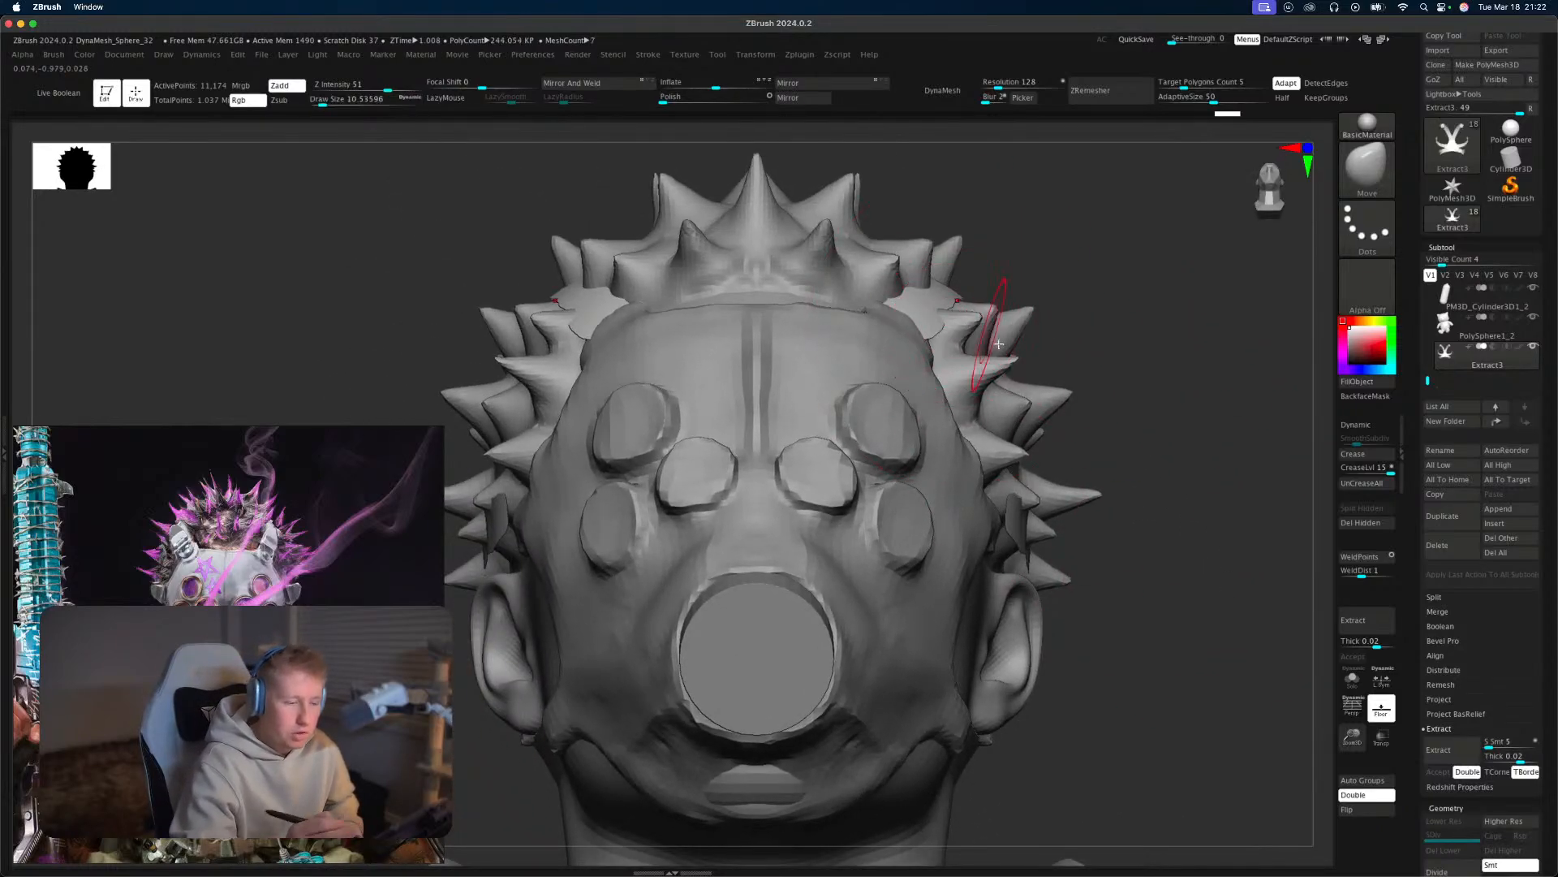
# Display the straps' wireframe and remesh them with ZRemesher, using edge detection and a target polygon count of 1.
pyautogui.keyDown('alt'); pyautogui.moveTo(1120, 381); pyautogui.dragTo(995, 499); pyautogui.keyUp('alt')
pyautogui.keyDown('alt'); pyautogui.moveTo(1293, 556); pyautogui.dragTo(1276, 668); pyautogui.keyUp('alt')
pyautogui.hotkey('shift', 'f')
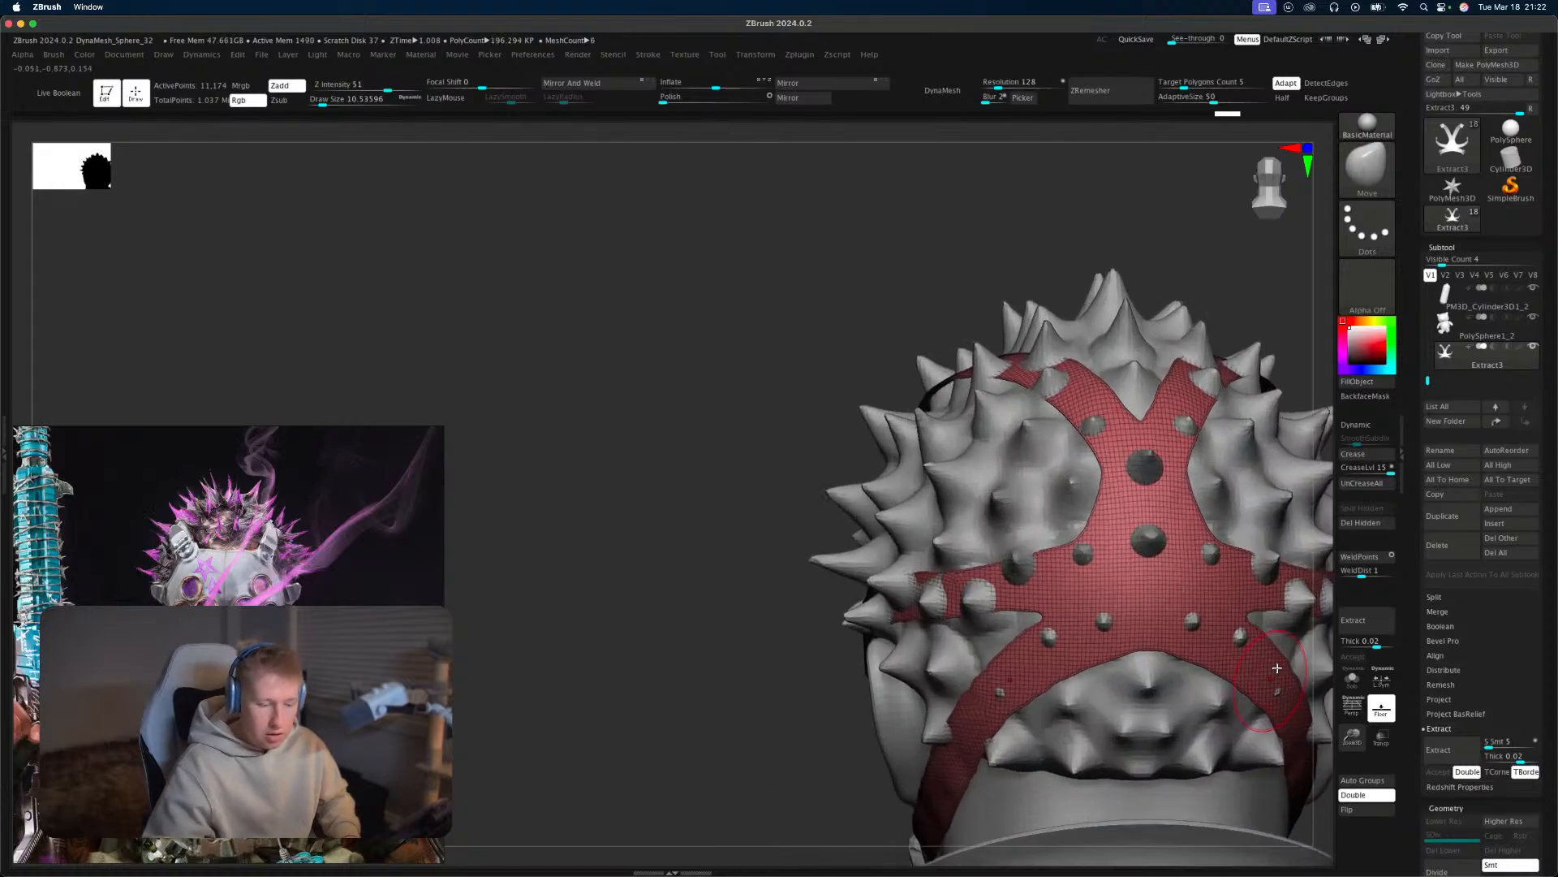
pyautogui.keyDown('alt'); pyautogui.moveTo(1276, 668); pyautogui.dragTo(1041, 617, button='right'); pyautogui.keyUp('alt')
pyautogui.scroll(-10, 1547, 679)
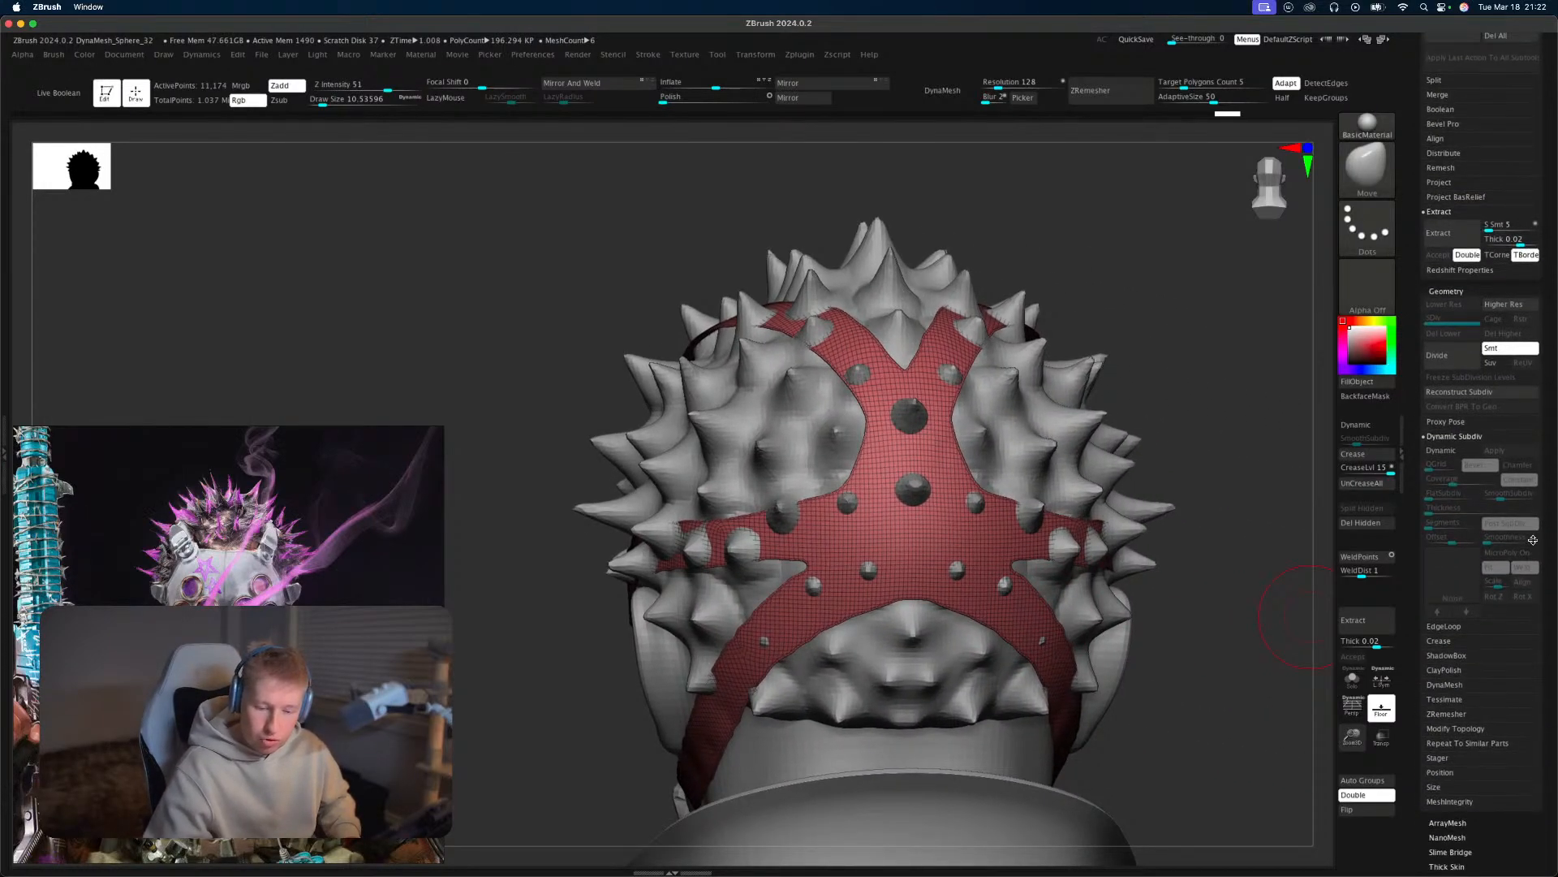
pyautogui.scroll(5, 1532, 545)
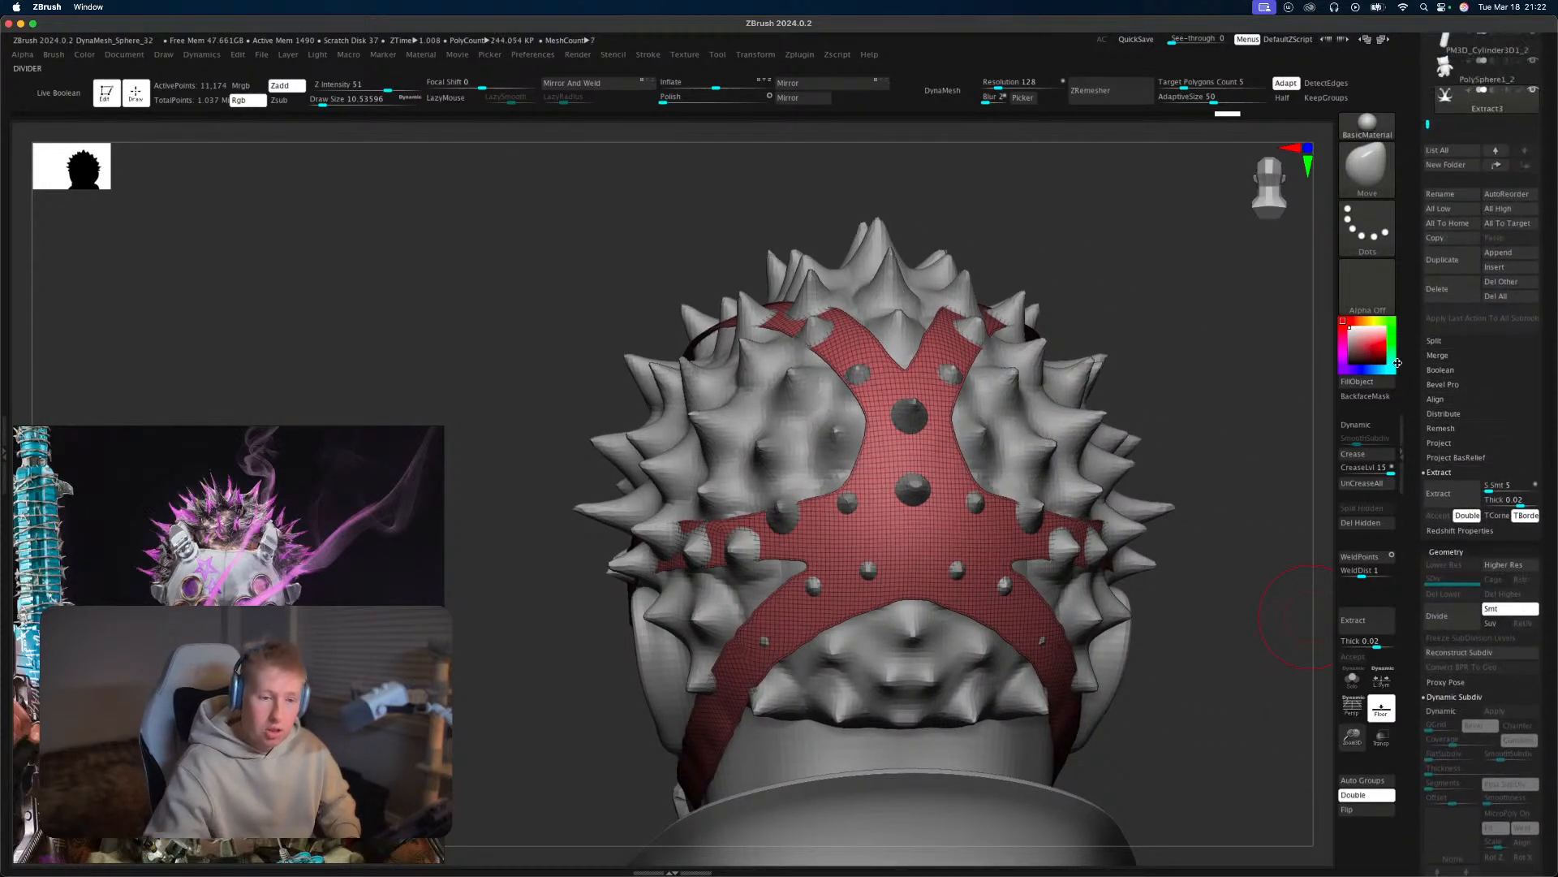
pyautogui.click(1334, 84)
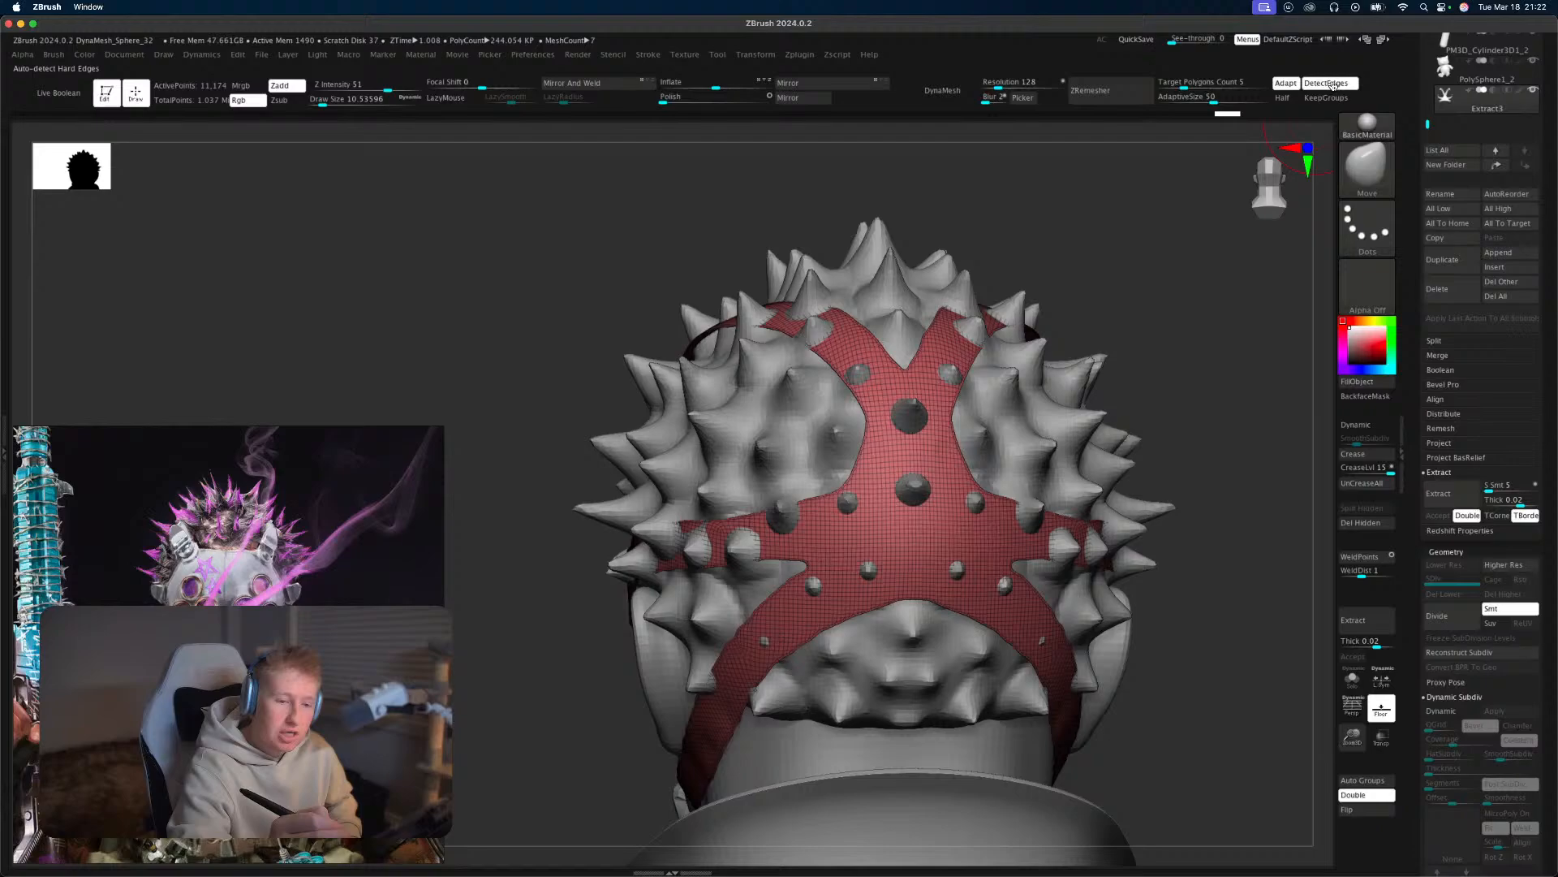
pyautogui.click(1176, 85)
pyautogui.write('1')
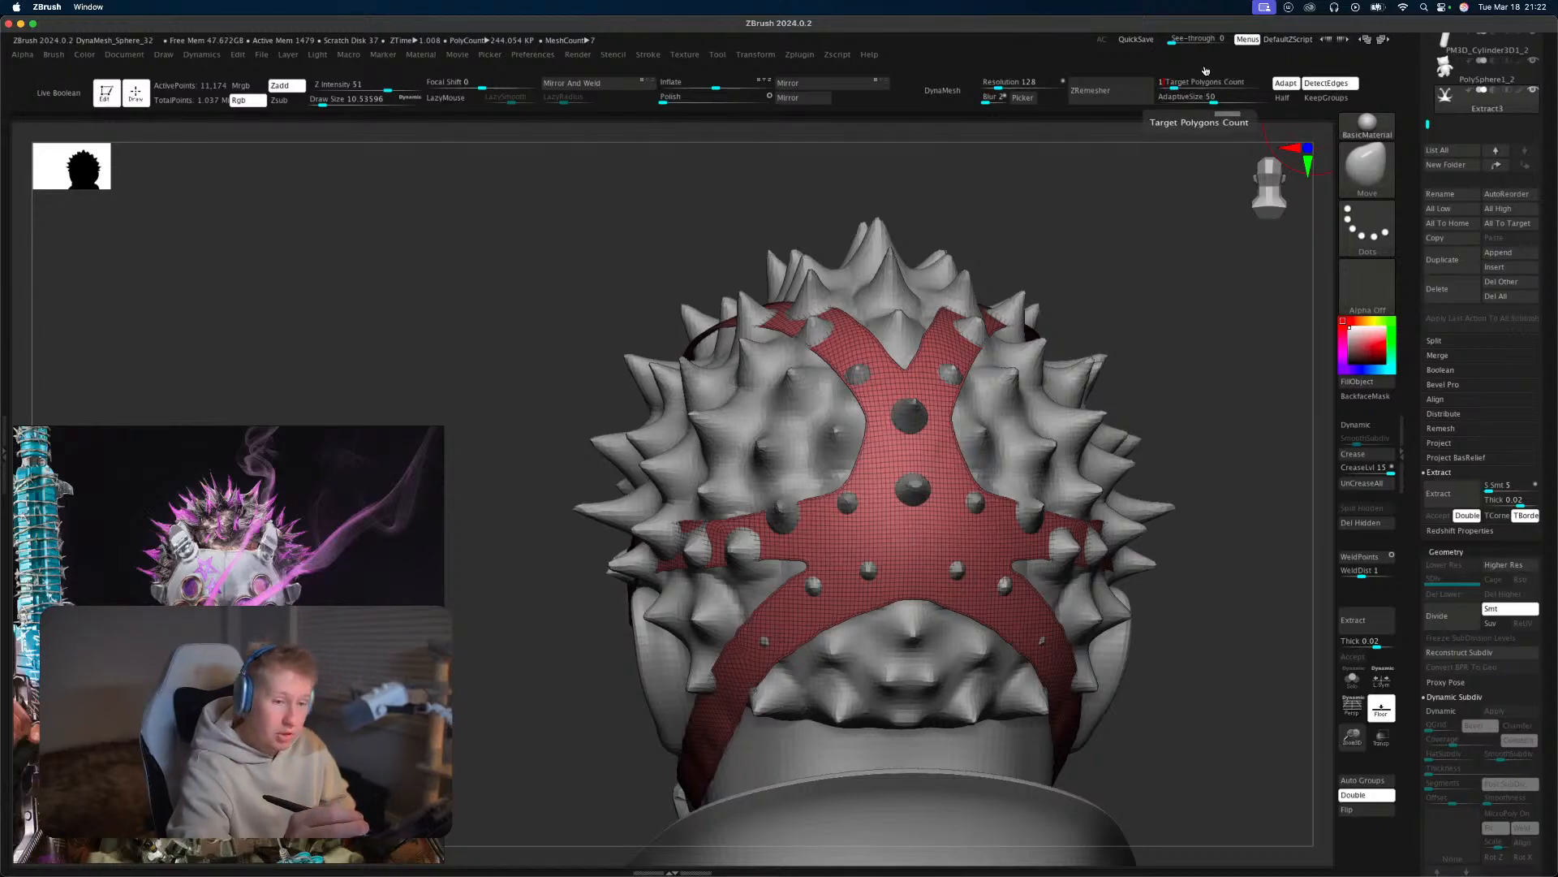
pyautogui.press('Return')
pyautogui.click(1090, 90)
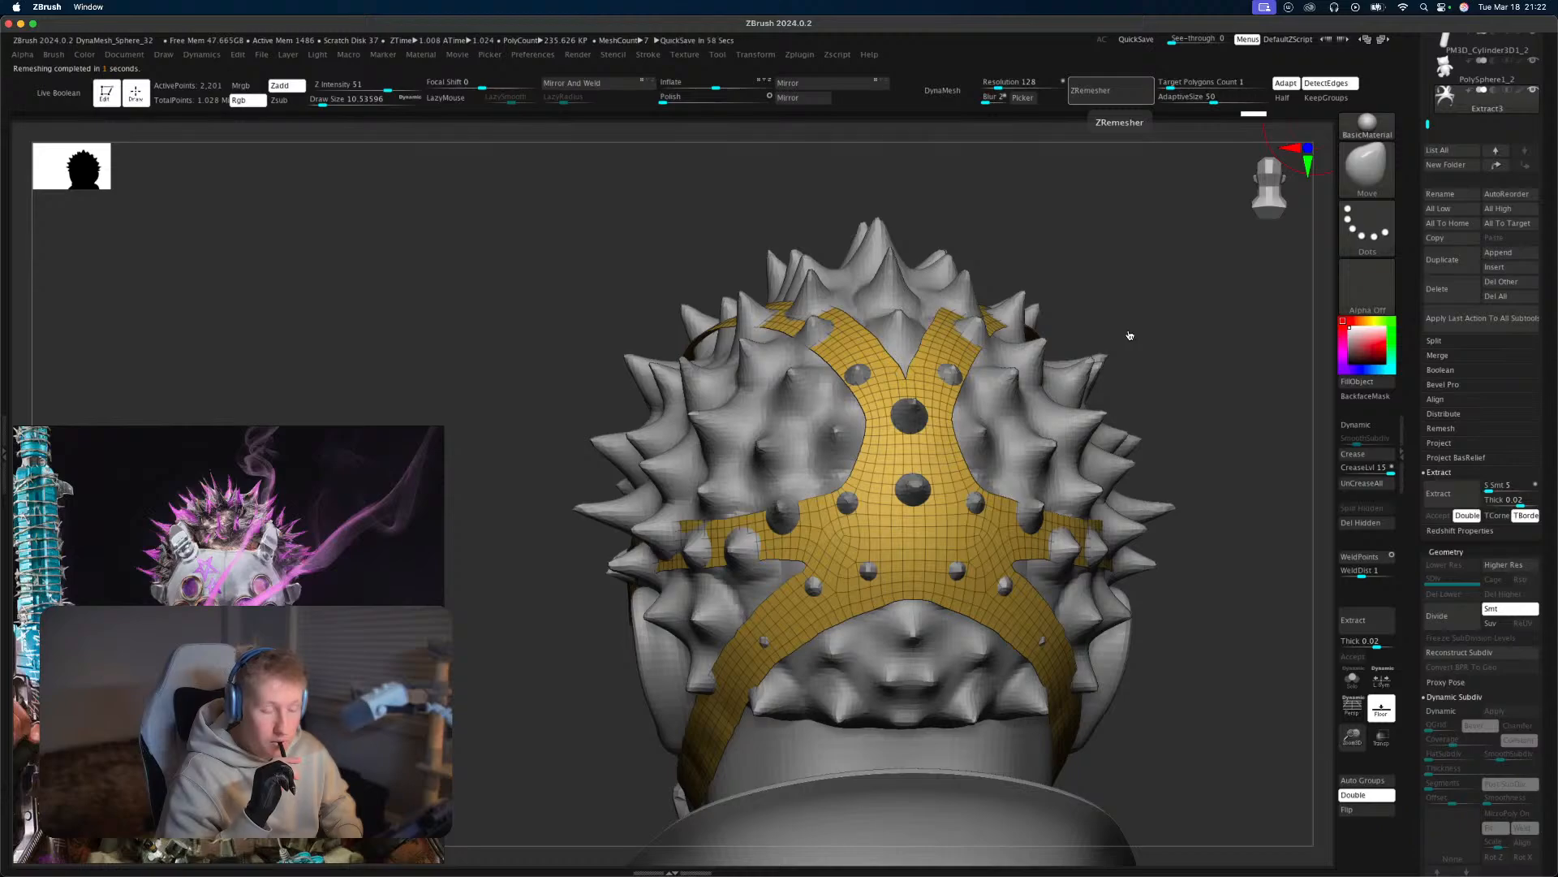
# Reduce the straps' mesh with two more ZRemesher passes at Half, turning edge detection off for the second pass.
pyautogui.click(1282, 97)
pyautogui.click(1126, 95)
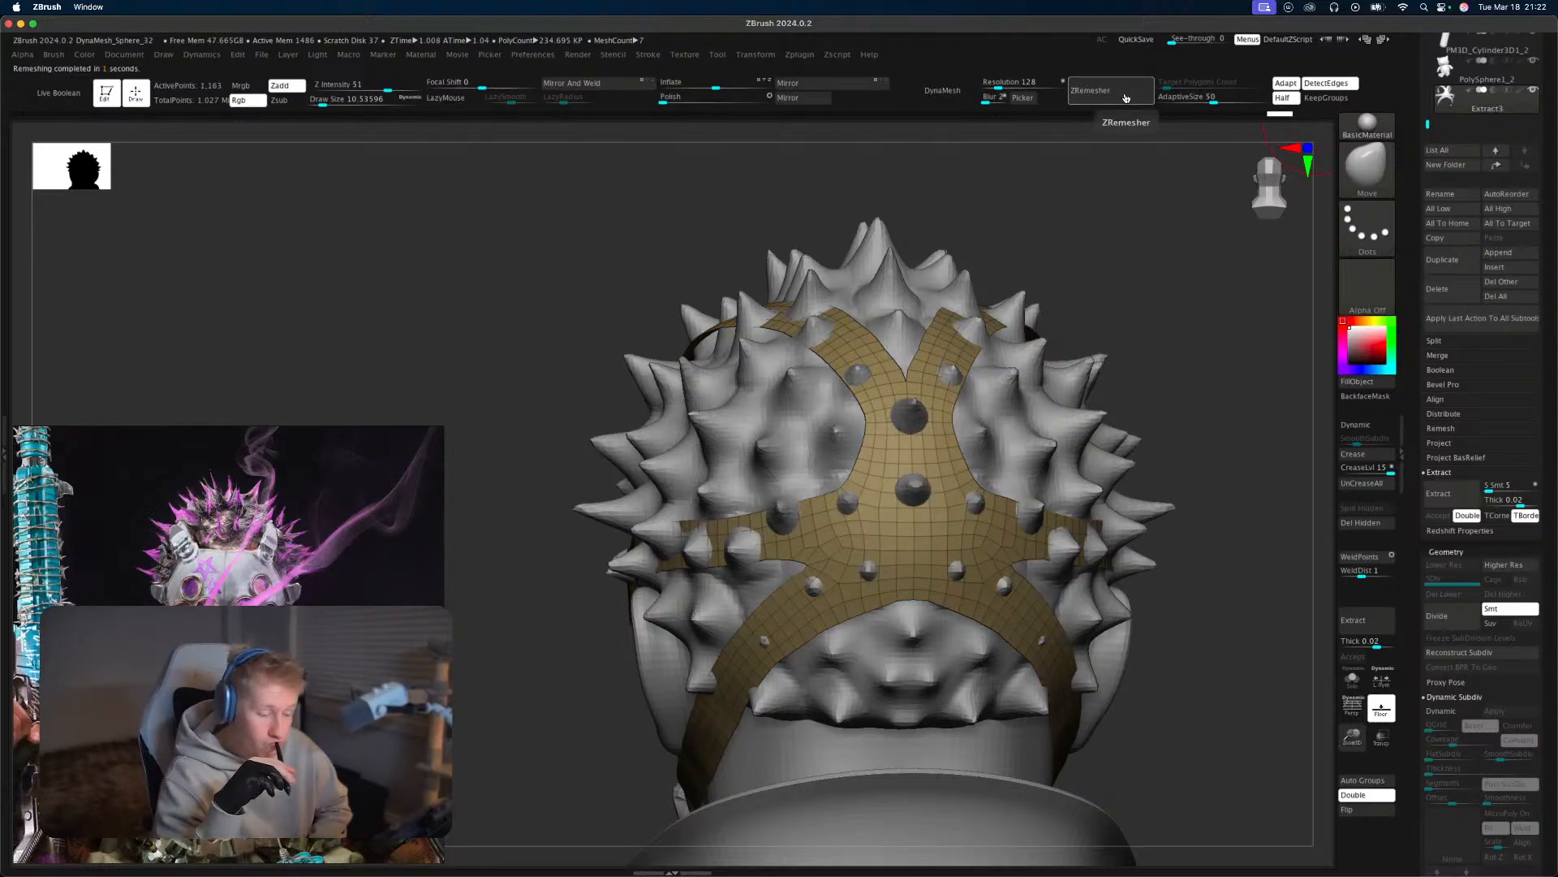
pyautogui.click(1317, 84)
pyautogui.click(1101, 92)
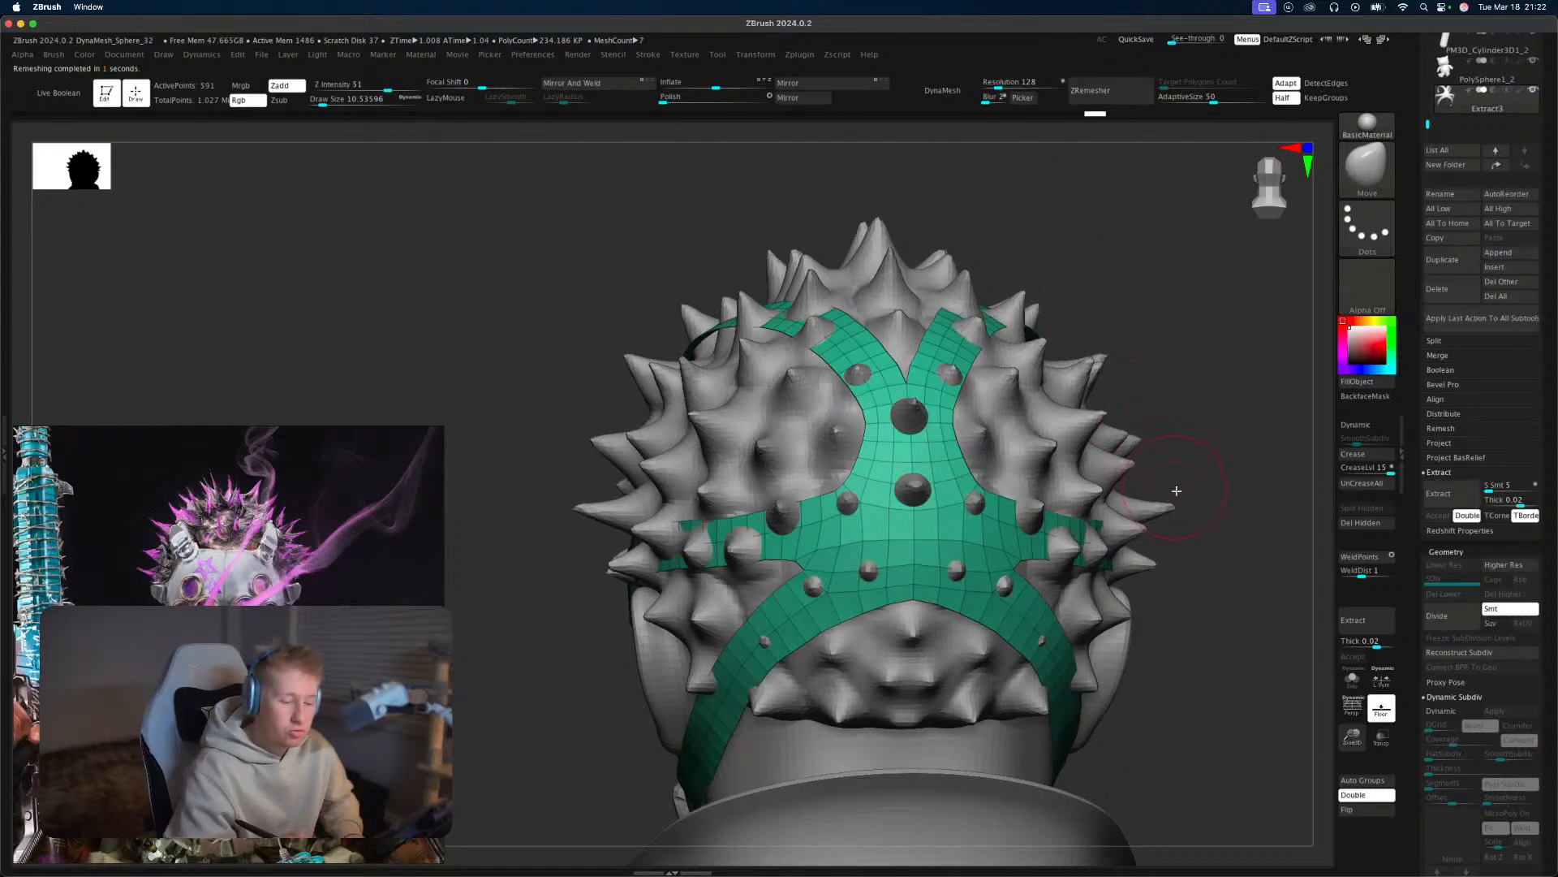
# Select the spiky hair, hide the wireframe and smooth down the spikes poking through the straps at the back of the head.
pyautogui.keyDown('alt'); pyautogui.moveTo(1204, 602); pyautogui.dragTo(974, 528); pyautogui.keyUp('alt')
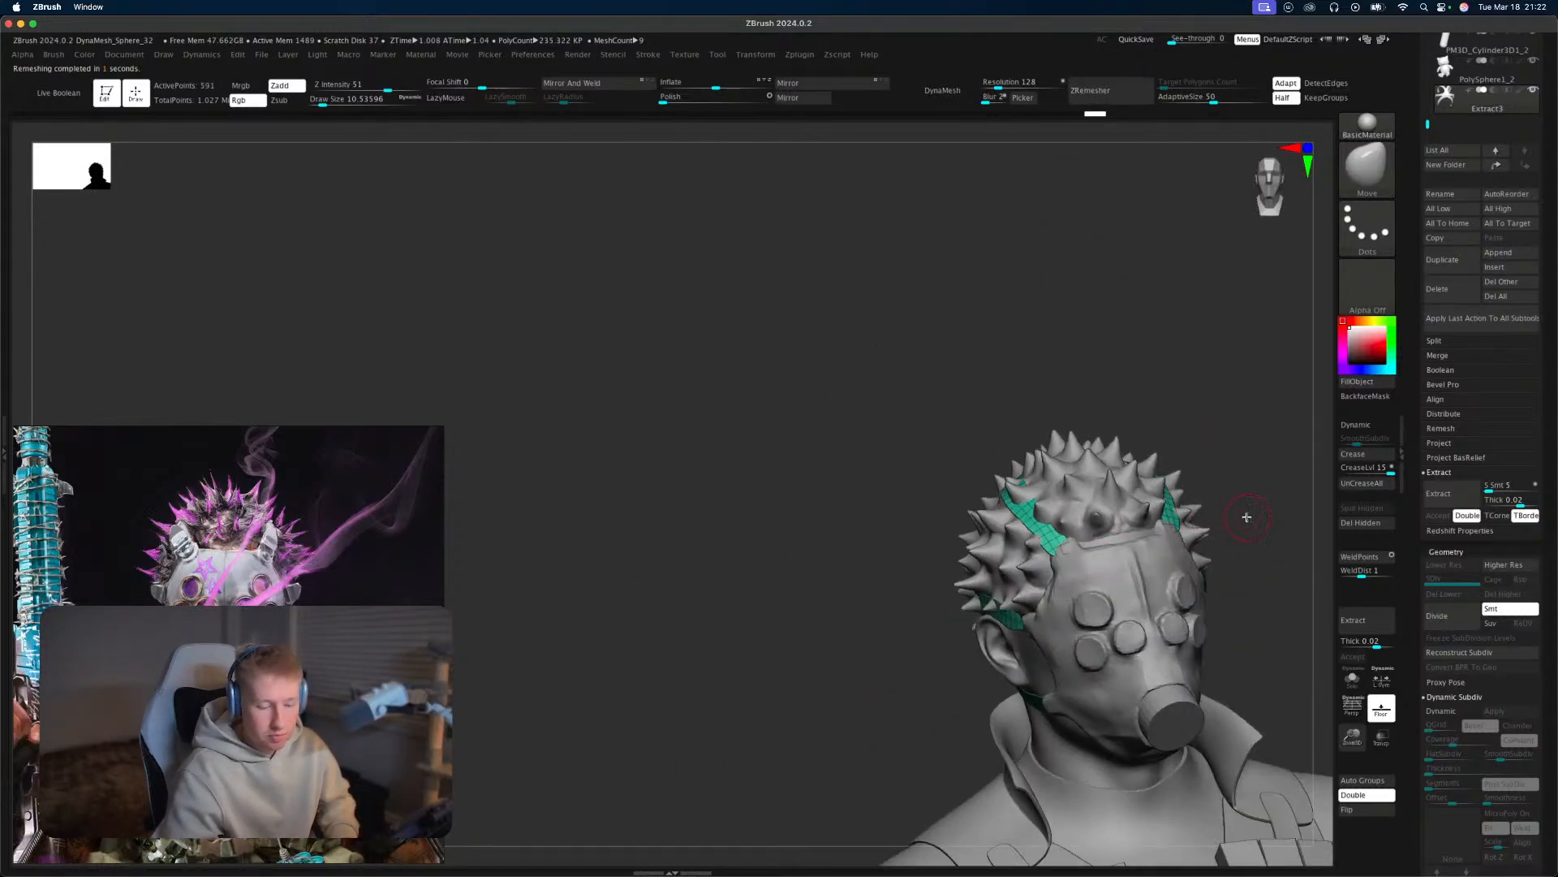
pyautogui.moveTo(1249, 518)
pyautogui.keyDown('shift'); pyautogui.mouseDown()
pyautogui.moveTo(1165, 539)
pyautogui.moveTo(1144, 697)
pyautogui.moveTo(1134, 664)
pyautogui.mouseUp(); pyautogui.keyUp('shift')
pyautogui.moveTo(674, 718)
pyautogui.mouseDown()
pyautogui.moveTo(698, 771)
pyautogui.moveTo(812, 779)
pyautogui.moveTo(863, 714)
pyautogui.mouseUp()
pyautogui.keyDown('alt'); pyautogui.moveTo(883, 703); pyautogui.dragTo(877, 779, button='right'); pyautogui.keyUp('alt')
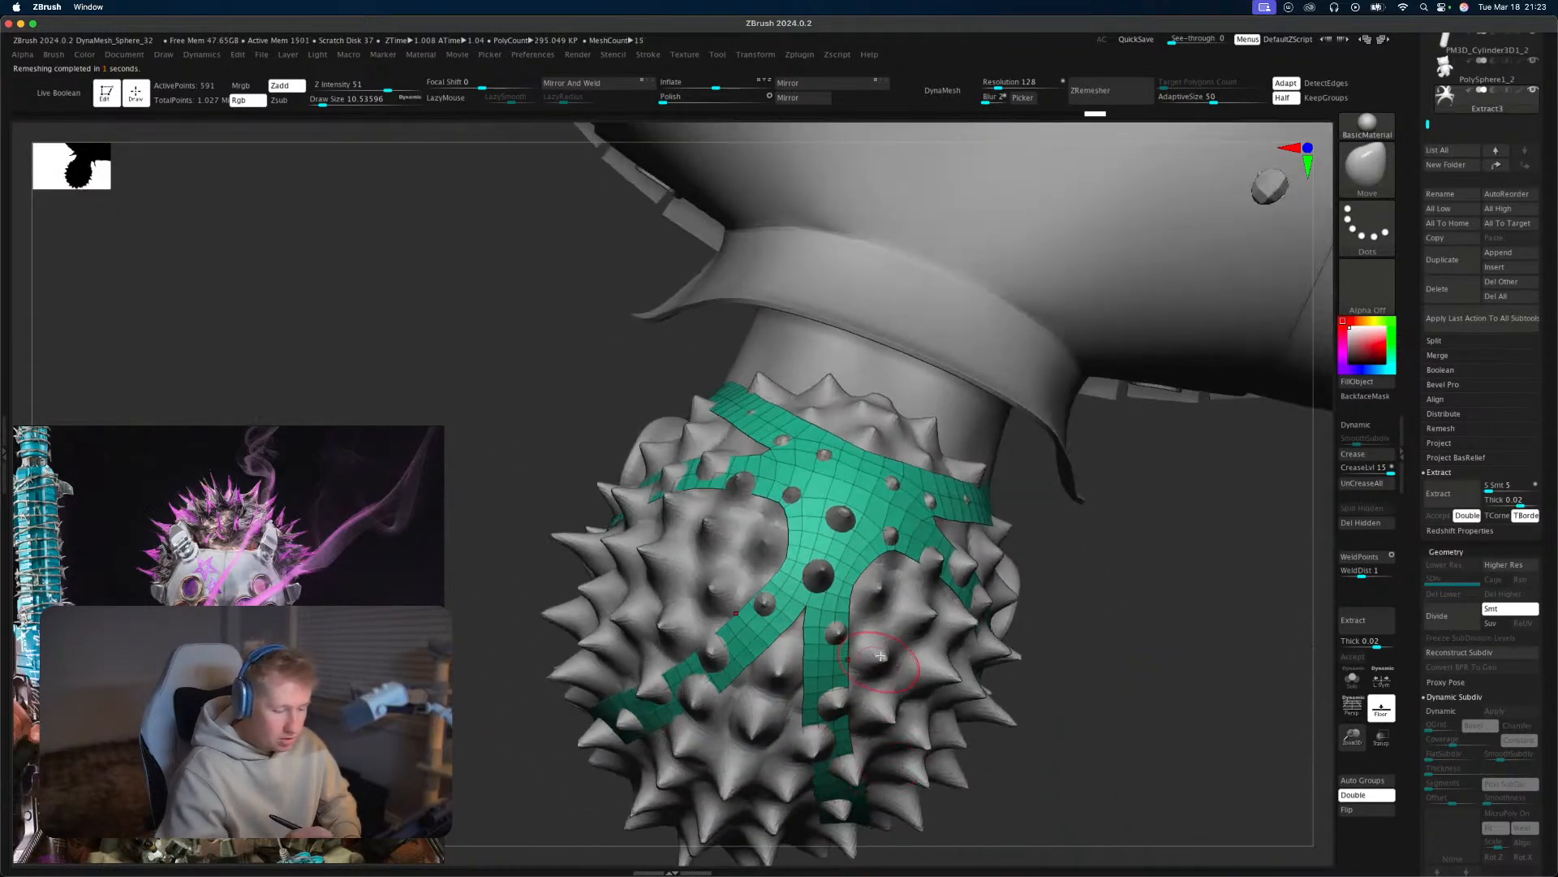
pyautogui.keyDown('alt'); pyautogui.click(911, 615); pyautogui.keyUp('alt')
pyautogui.press('b')
pyautogui.press('c')
pyautogui.press('b')
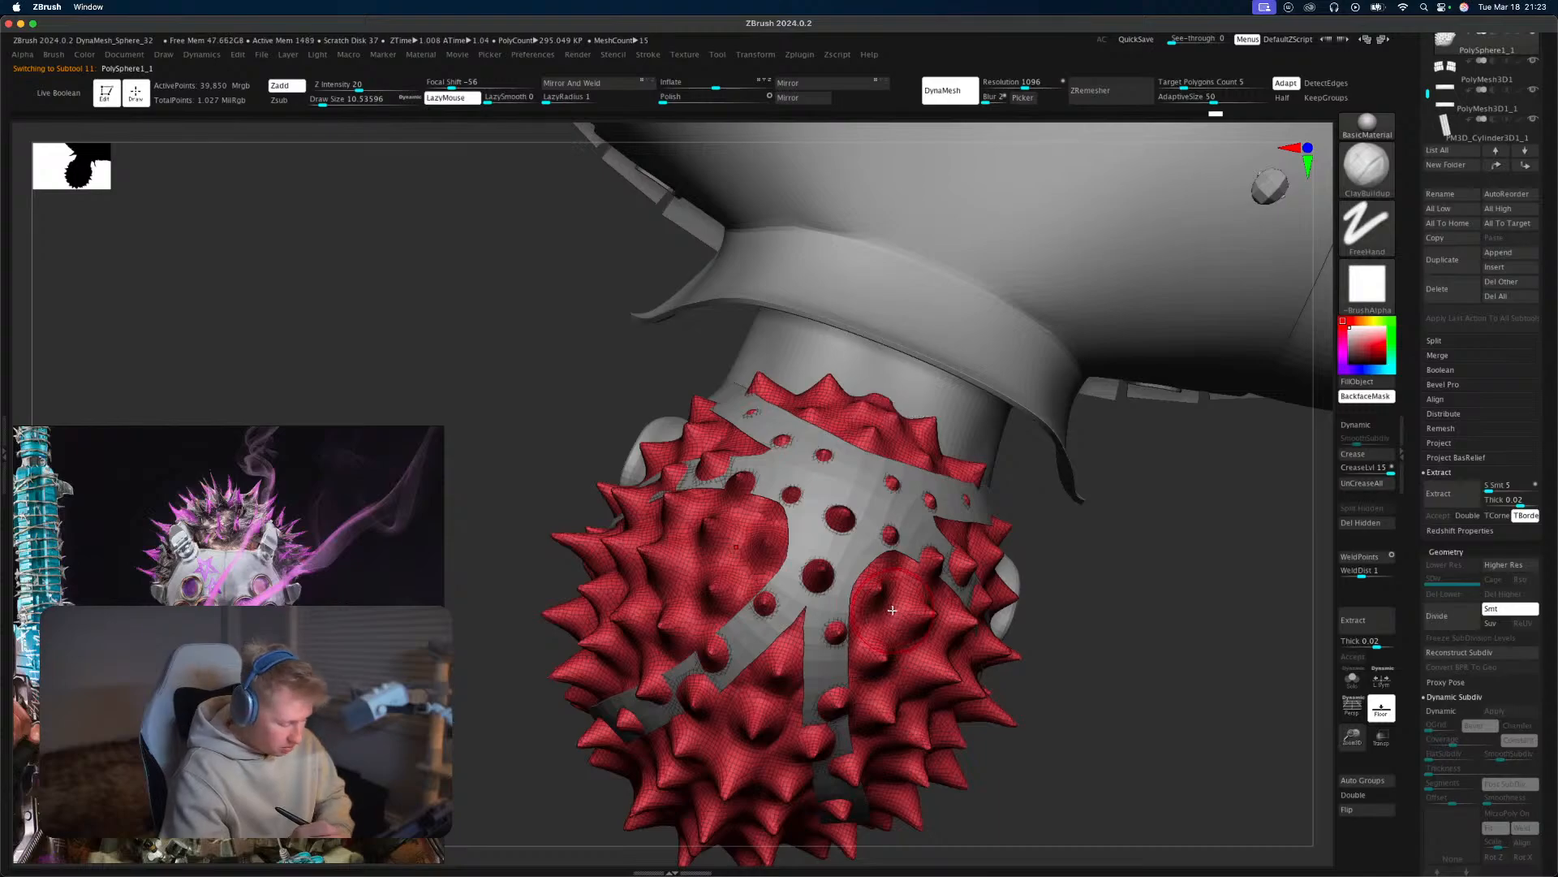
pyautogui.hotkey('shift', 'f')
pyautogui.press('shift')
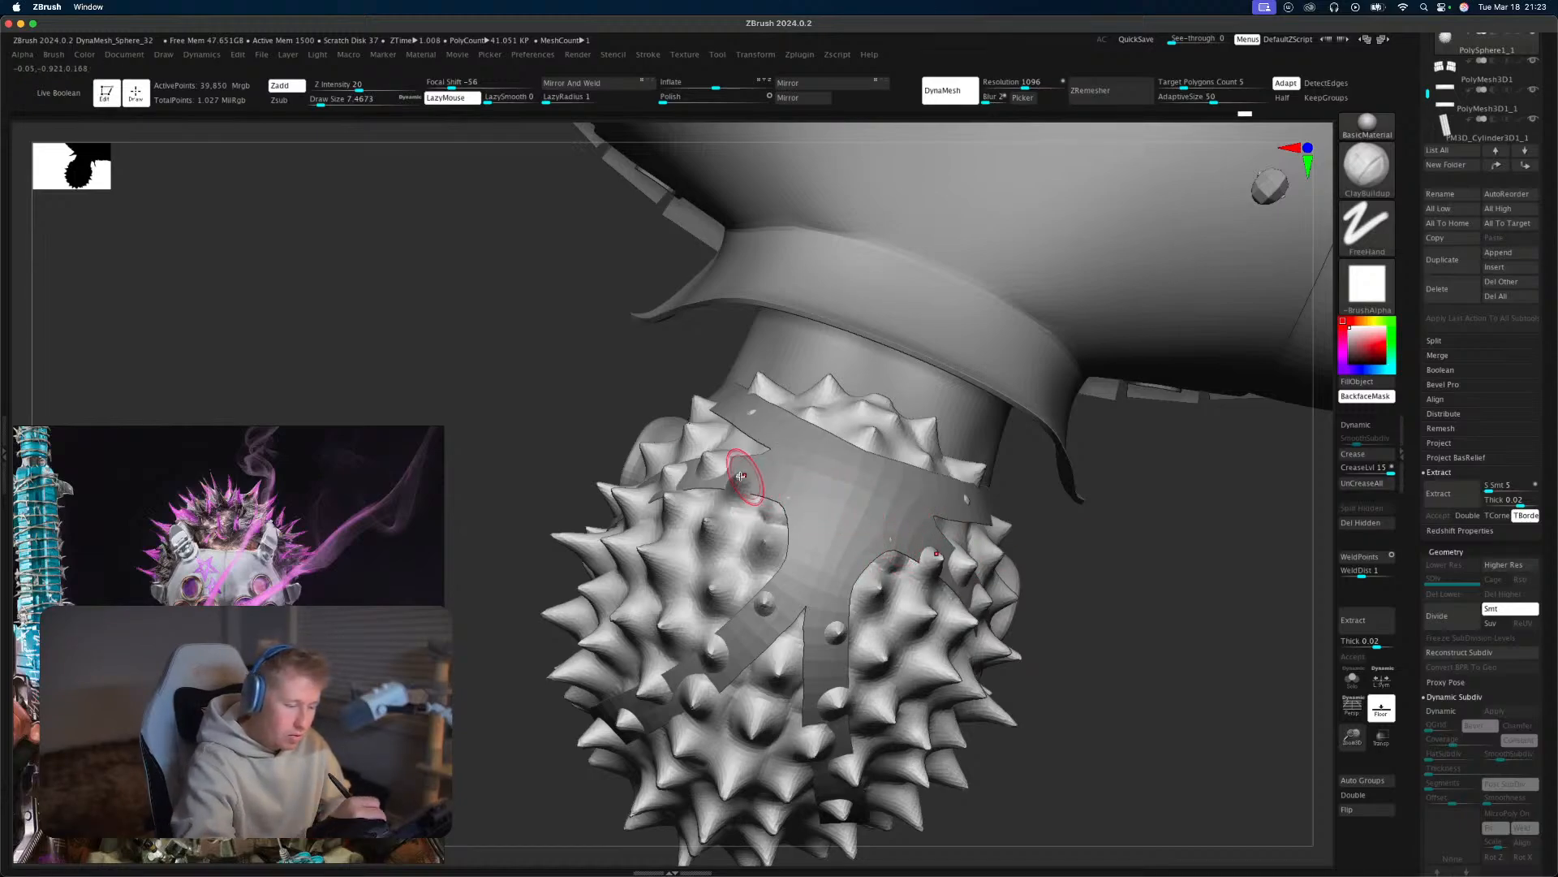
# Switch to the Move brush and push the hair spikes on the crown clear of the top straps.
pyautogui.moveTo(1130, 679); pyautogui.dragTo(985, 487)
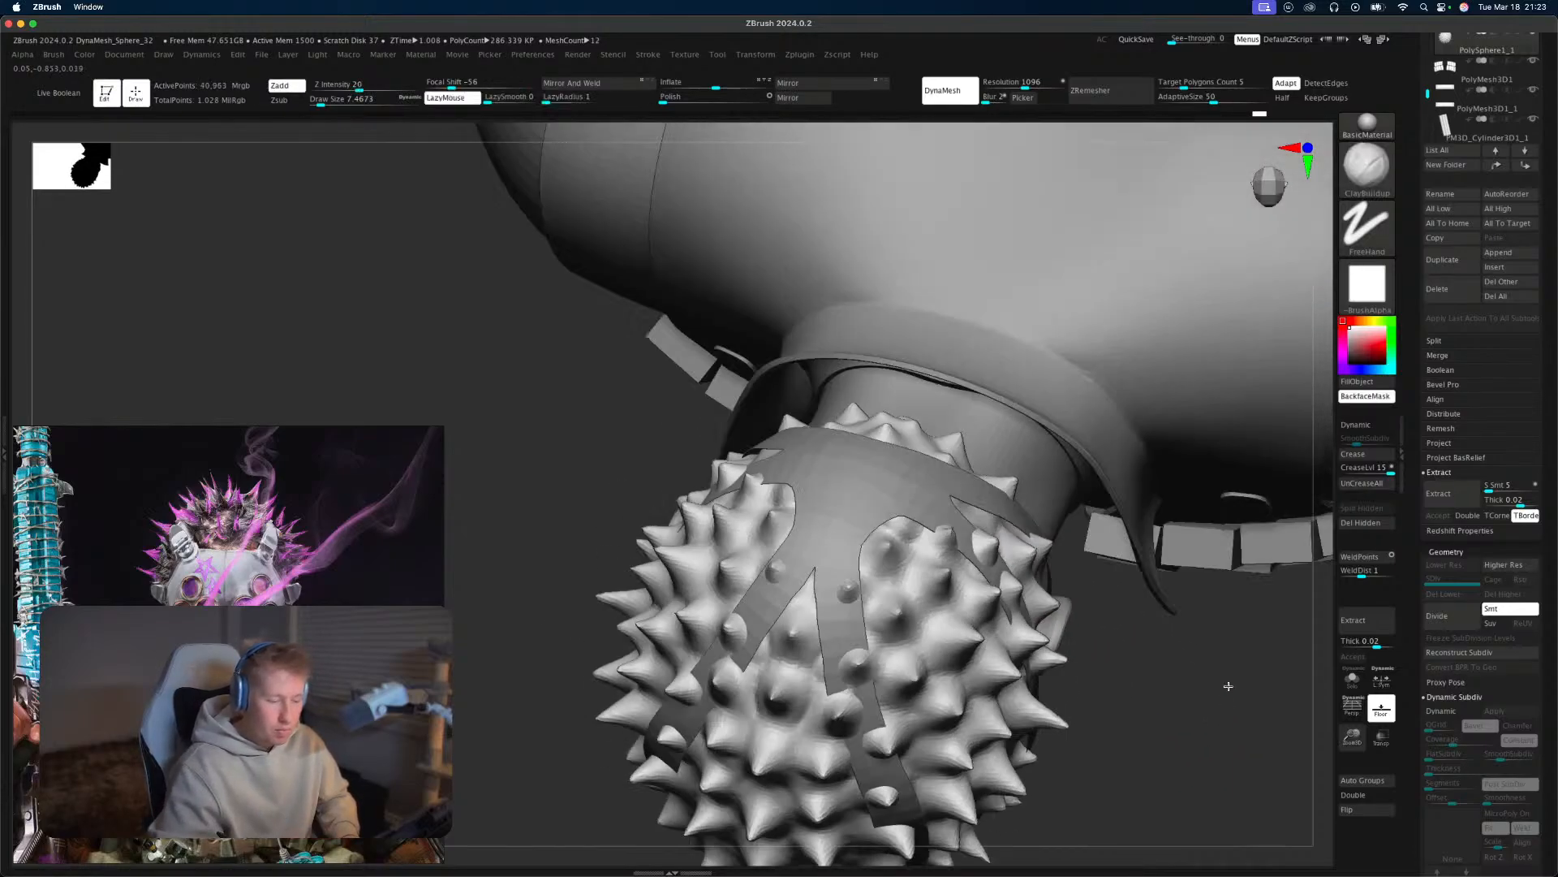
pyautogui.keyDown('shift'); pyautogui.moveTo(1229, 686); pyautogui.dragTo(1231, 600); pyautogui.keyUp('shift')
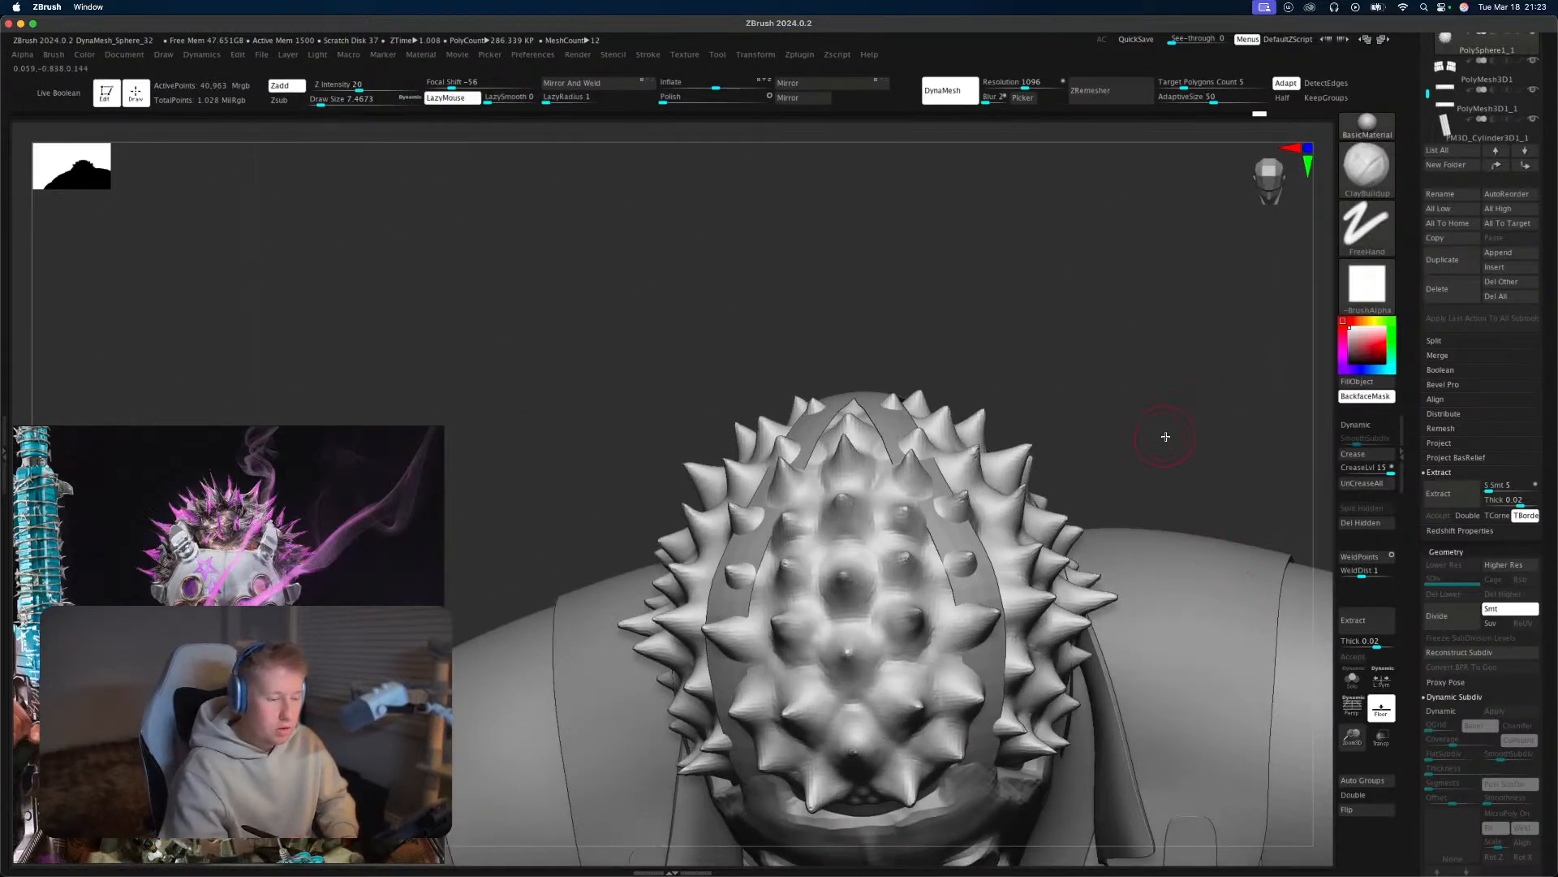
pyautogui.moveTo(1166, 435); pyautogui.dragTo(1175, 509)
pyautogui.press('b')
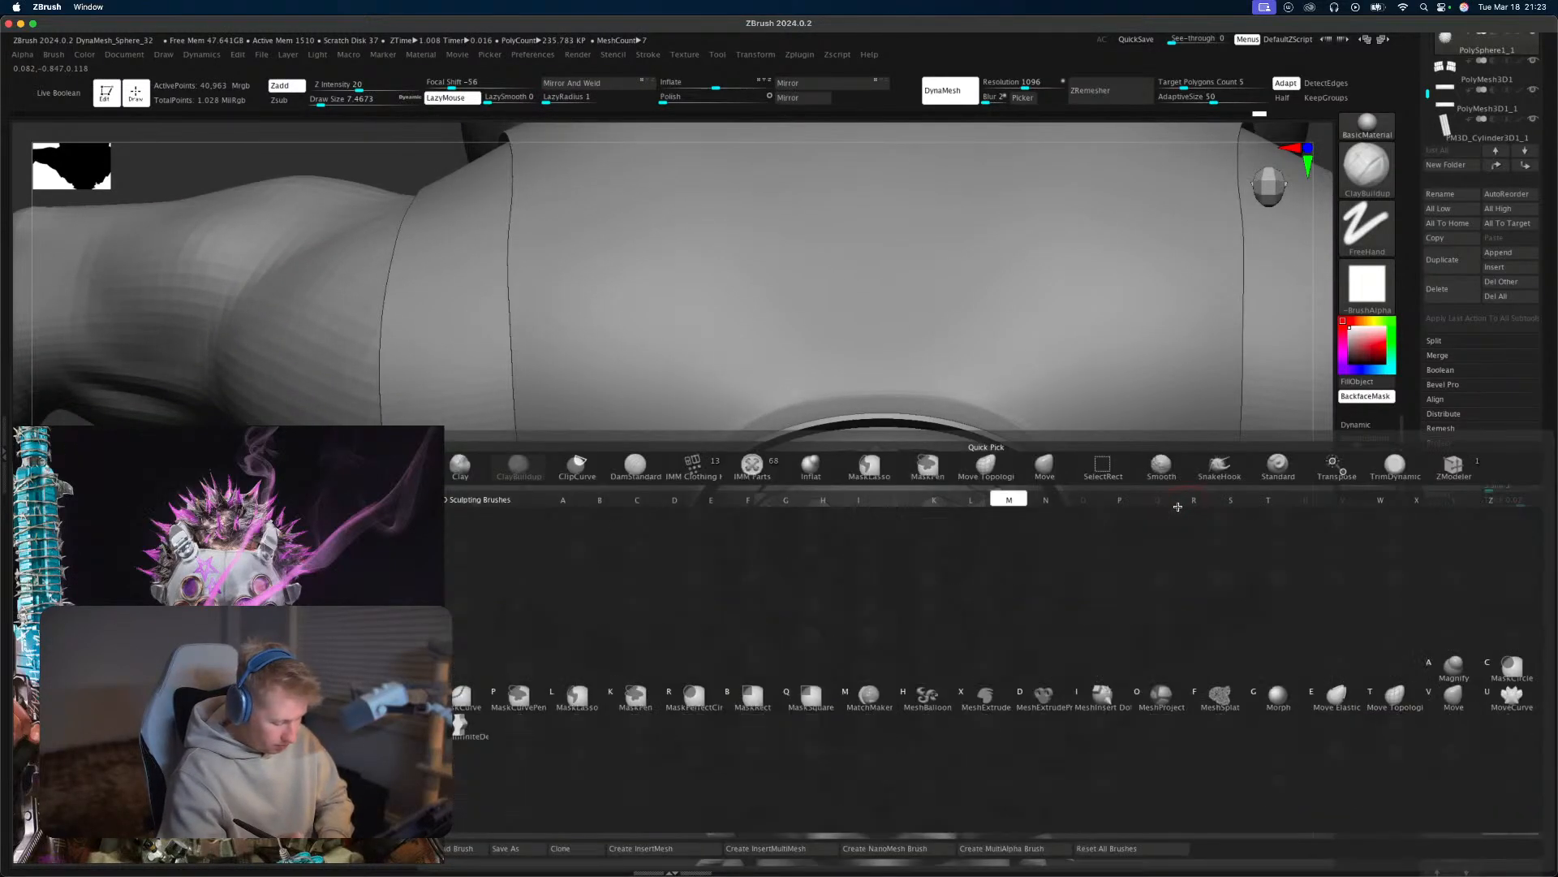
pyautogui.press('m')
pyautogui.press('v')
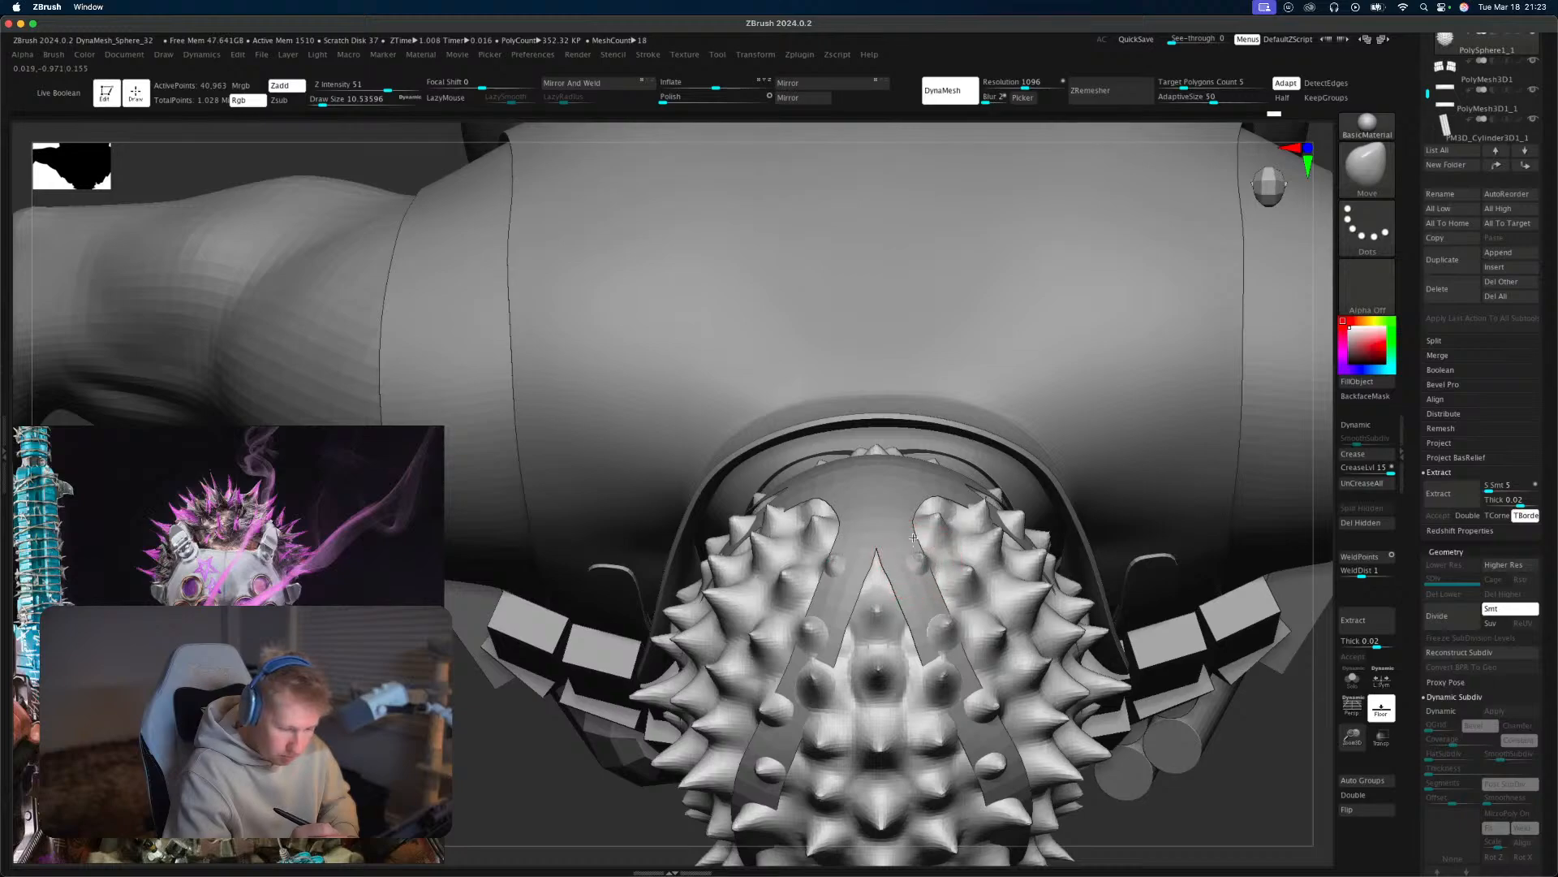
pyautogui.moveTo(913, 538); pyautogui.dragTo(911, 547, button='right')
pyautogui.press(']')
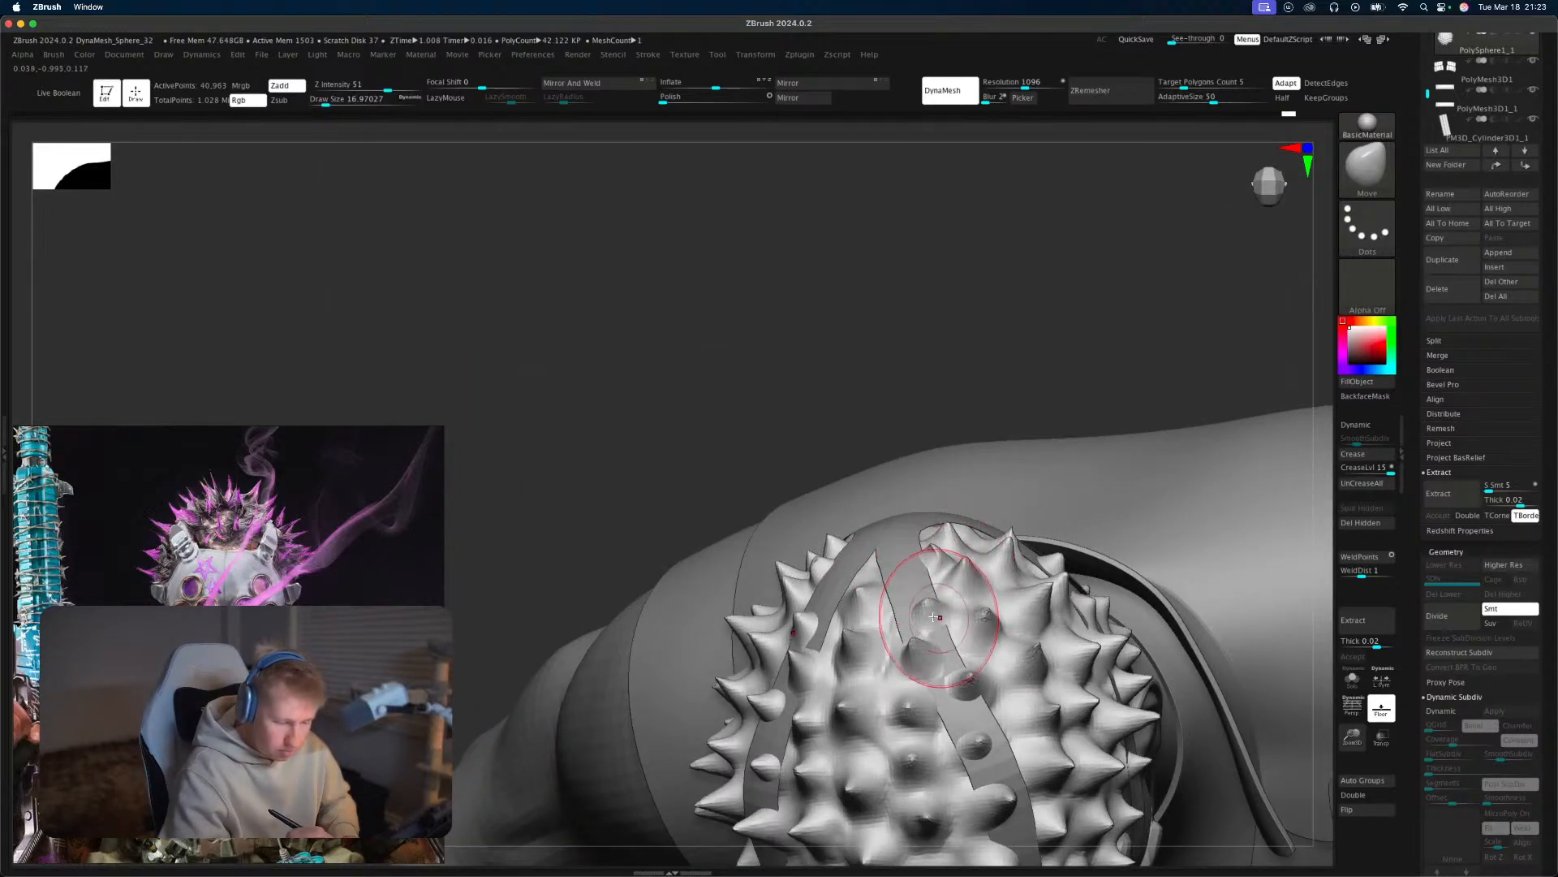
pyautogui.moveTo(935, 572); pyautogui.dragTo(932, 630, button='right')
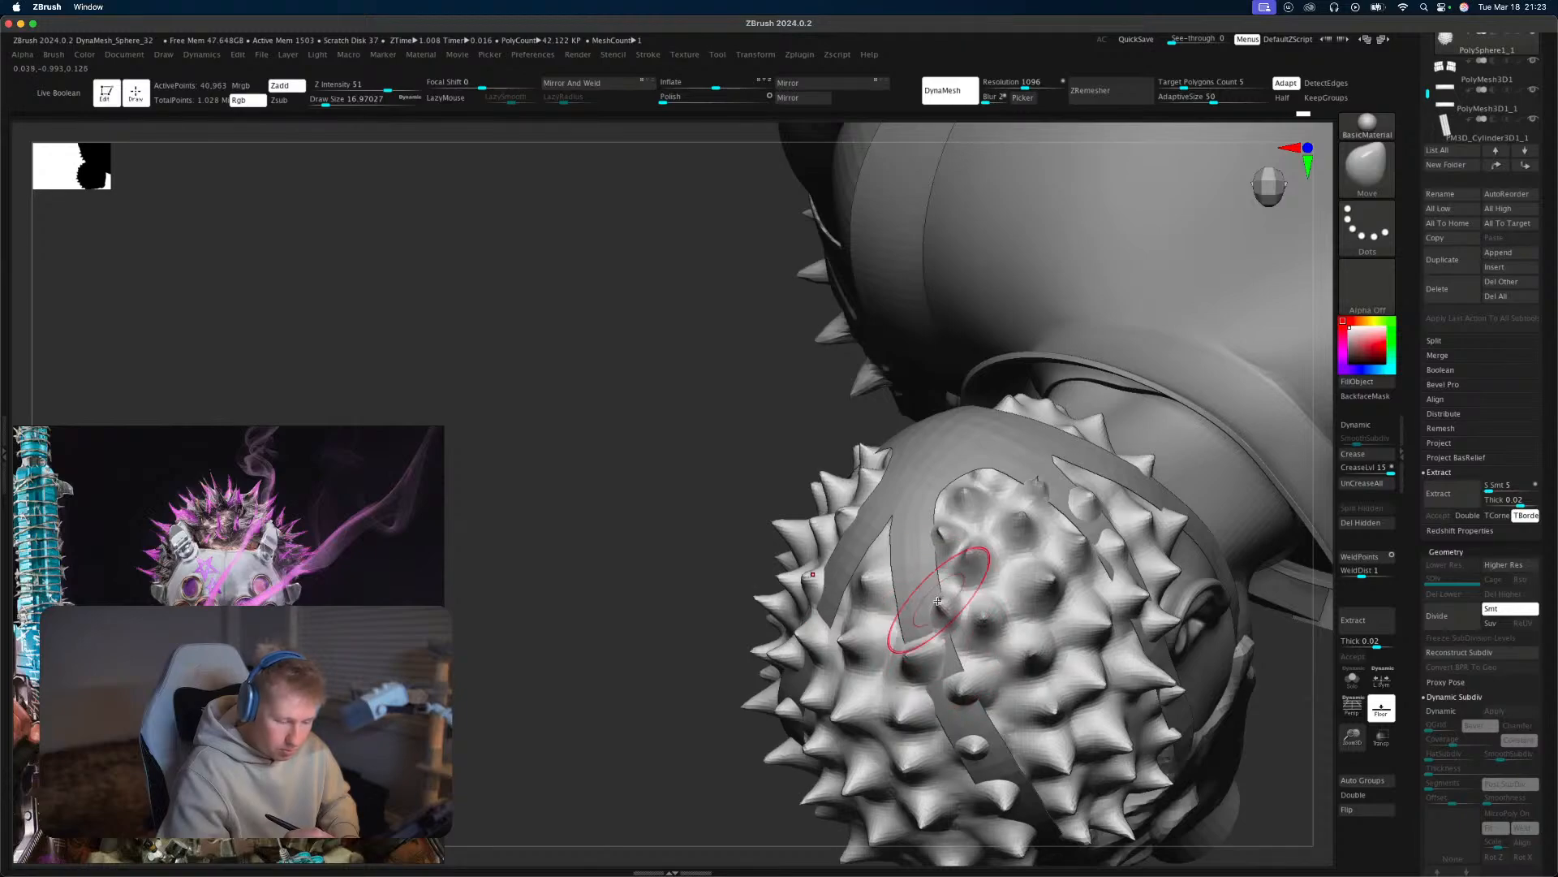
pyautogui.press('s')
pyautogui.moveTo(946, 636); pyautogui.dragTo(940, 635)
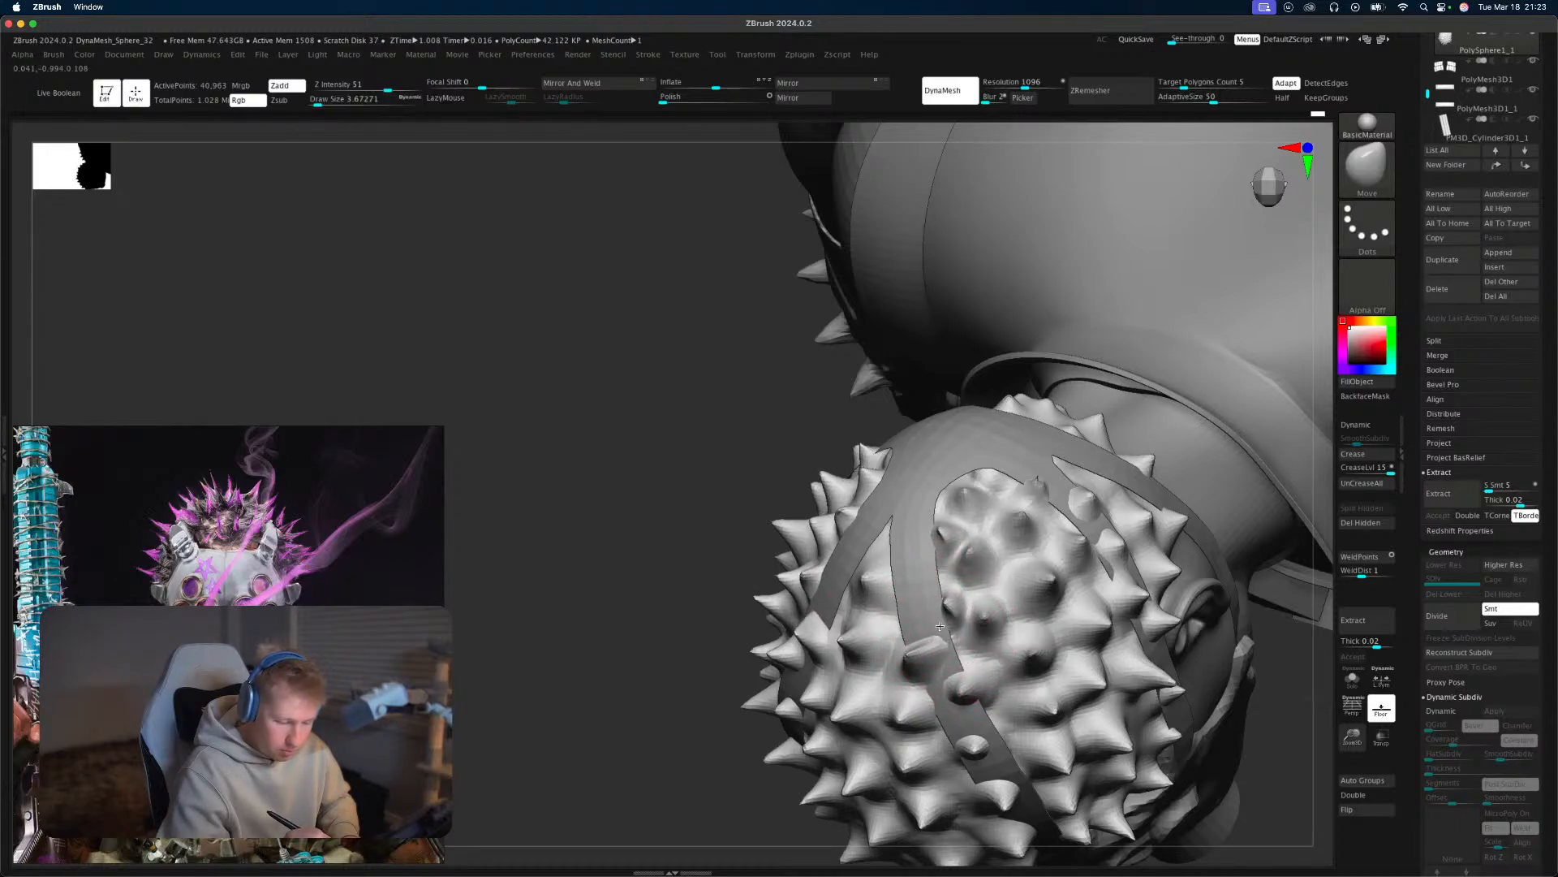
# Shift the remaining spikes farther along the top straps off their surface, varying the Move brush size.
pyautogui.moveTo(934, 635); pyautogui.dragTo(941, 646, button='right')
pyautogui.press('s')
pyautogui.moveTo(940, 647); pyautogui.dragTo(944, 647)
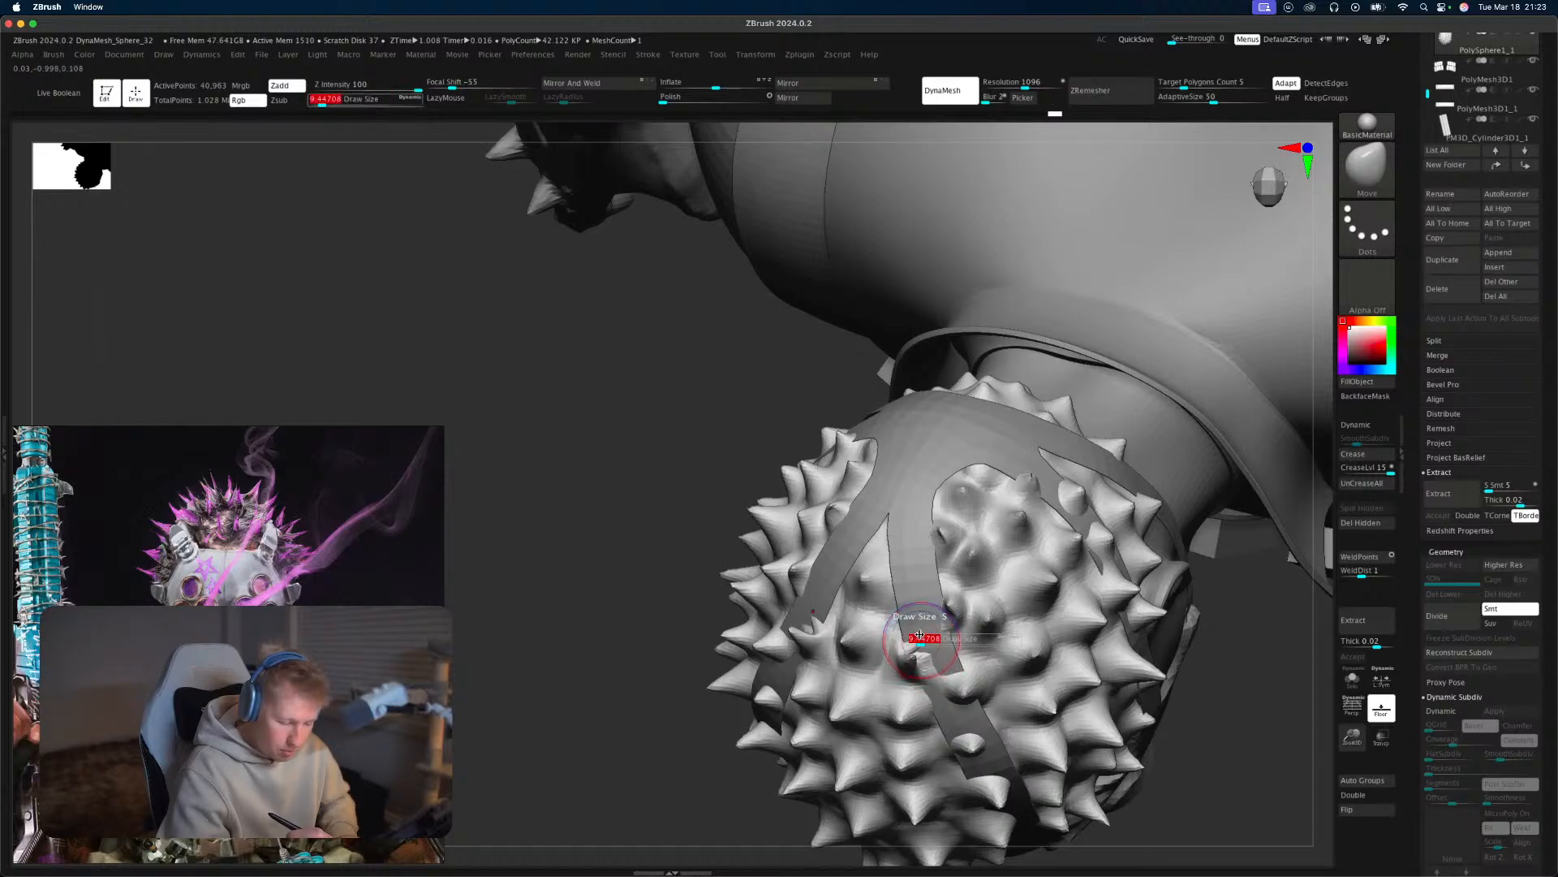
pyautogui.moveTo(920, 635); pyautogui.dragTo(914, 640)
pyautogui.press('s')
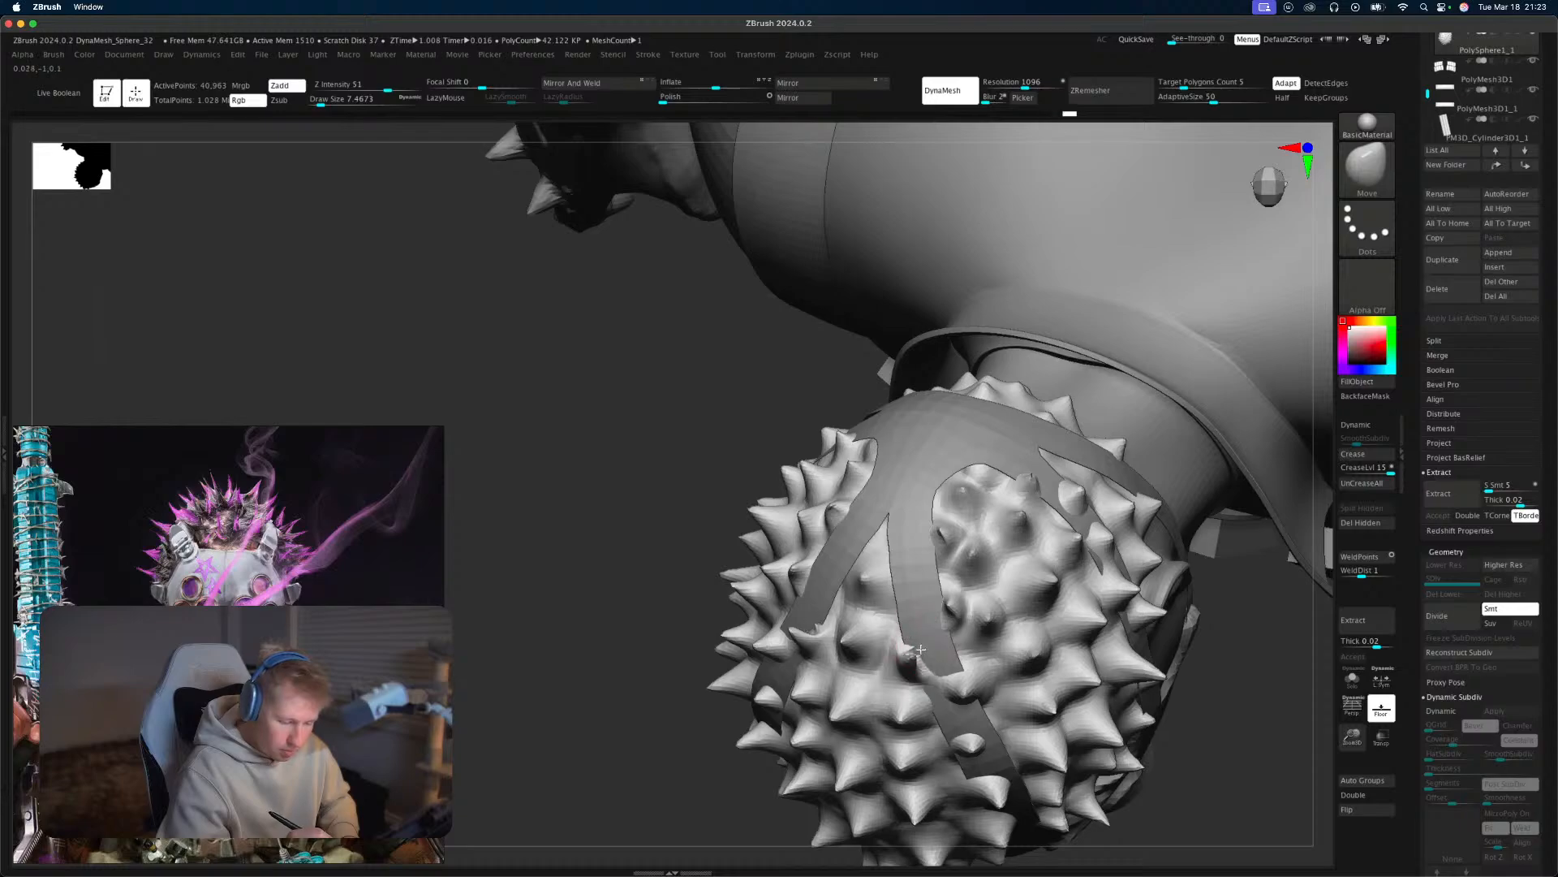
pyautogui.press('s')
pyautogui.moveTo(941, 674); pyautogui.dragTo(967, 685)
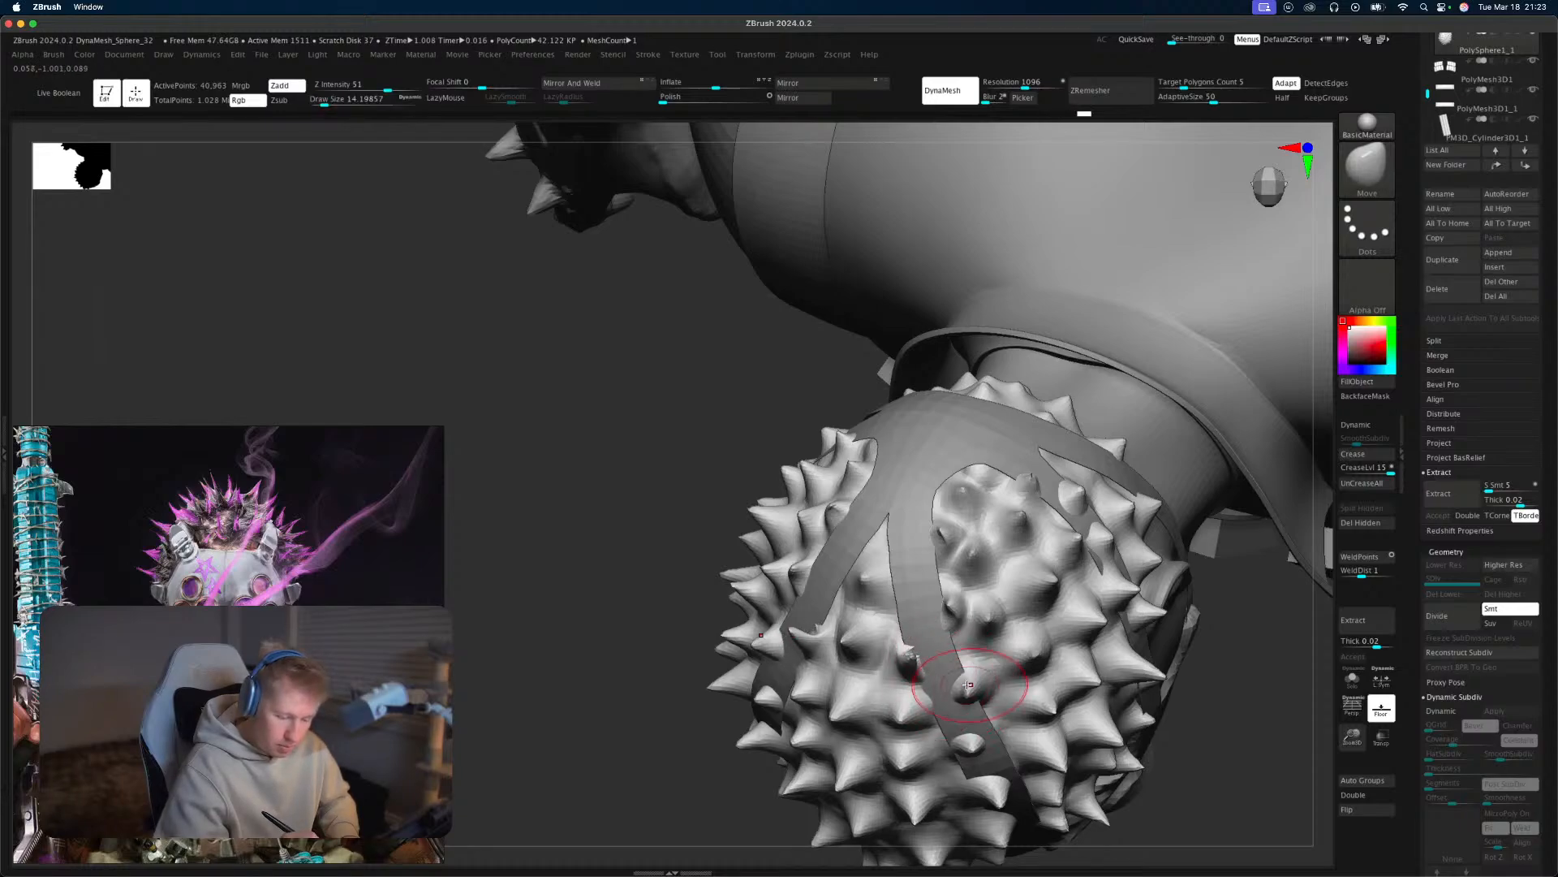
pyautogui.moveTo(972, 742)
pyautogui.mouseDown(button='right')
pyautogui.moveTo(974, 633)
pyautogui.moveTo(960, 619)
pyautogui.moveTo(1000, 575)
pyautogui.mouseUp(button='right')
pyautogui.press('s')
pyautogui.moveTo(1003, 668); pyautogui.dragTo(978, 669)
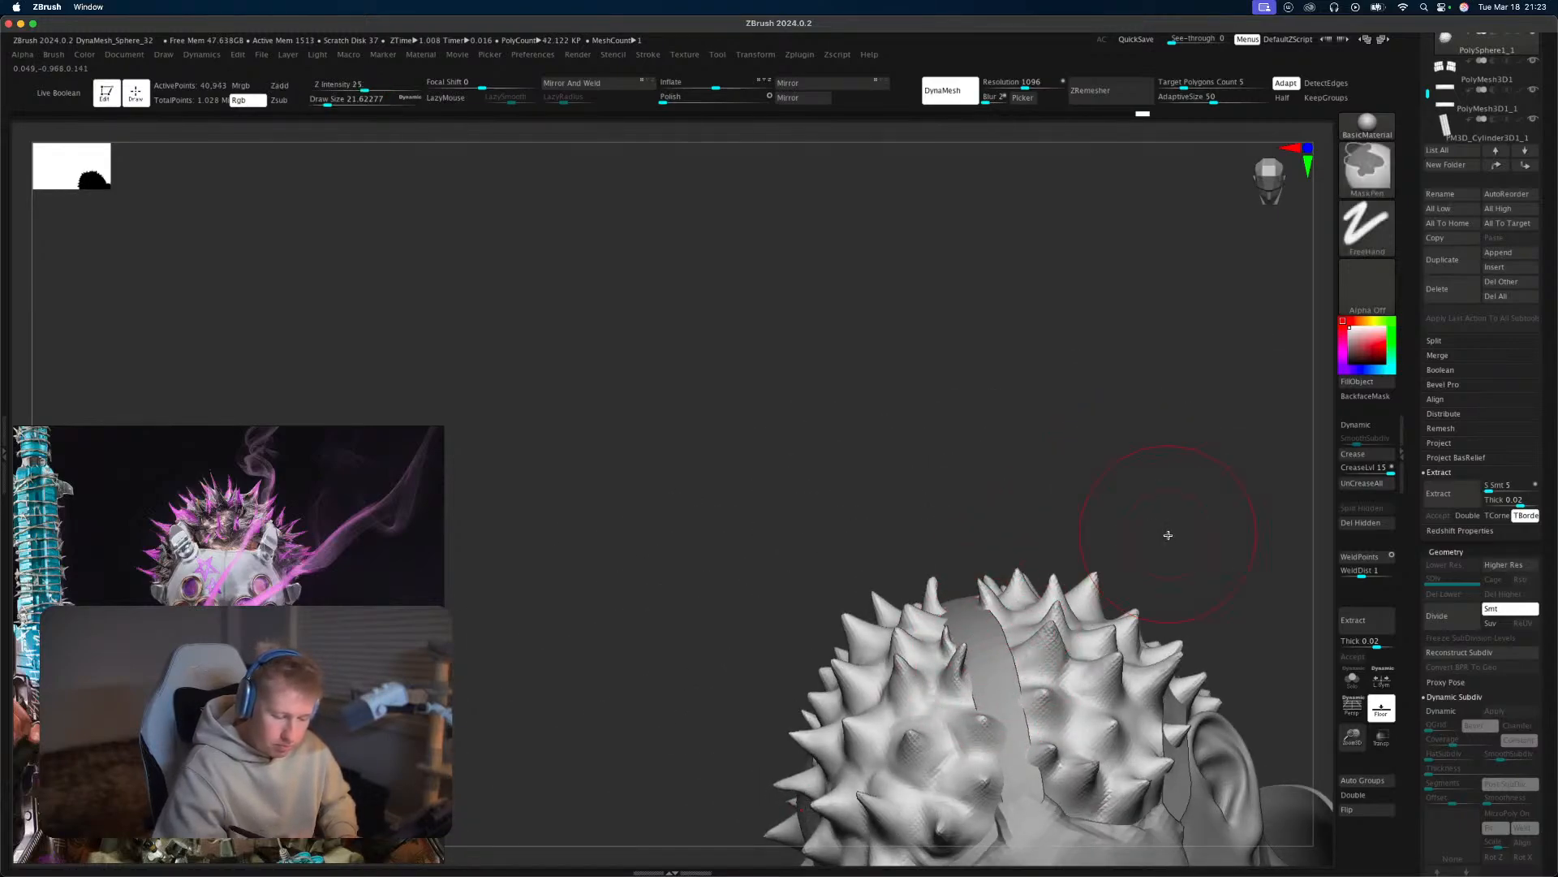
# Push the hair spikes away from the top strap where it meets the mask's forehead.
pyautogui.moveTo(1165, 532); pyautogui.dragTo(1009, 539, button='right')
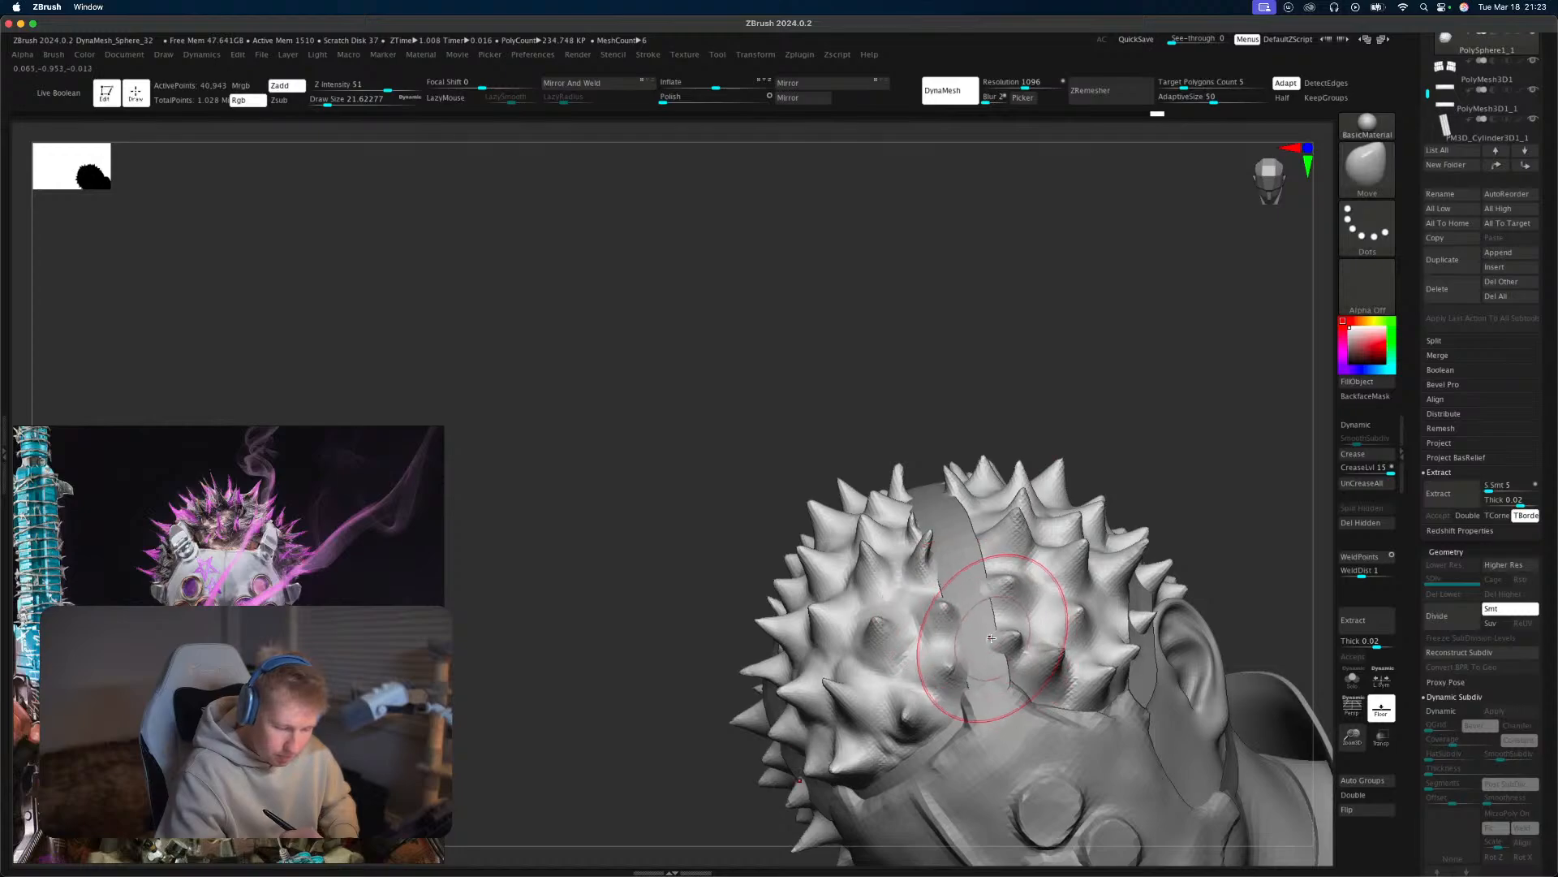
pyautogui.press('s')
pyautogui.moveTo(991, 638); pyautogui.dragTo(981, 640)
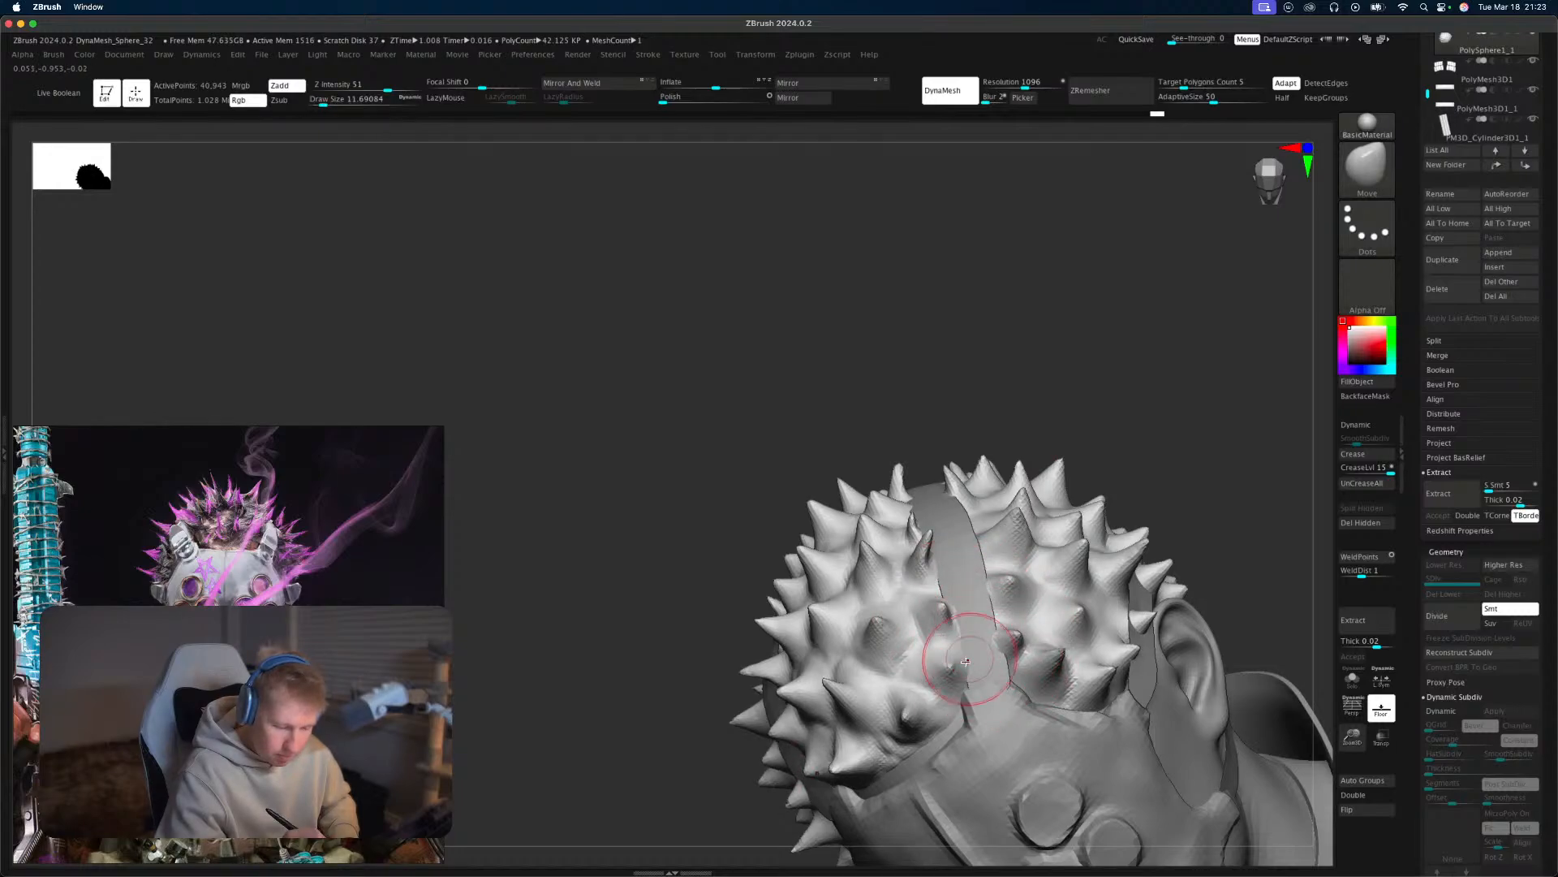
# Push the hair spikes above and behind the ear clear of the side strap with the Move brush.
pyautogui.moveTo(965, 662); pyautogui.dragTo(1209, 503, button='right')
pyautogui.keyDown('ctrl'); pyautogui.moveTo(1209, 504); pyautogui.dragTo(1234, 633, button='right'); pyautogui.keyUp('ctrl')
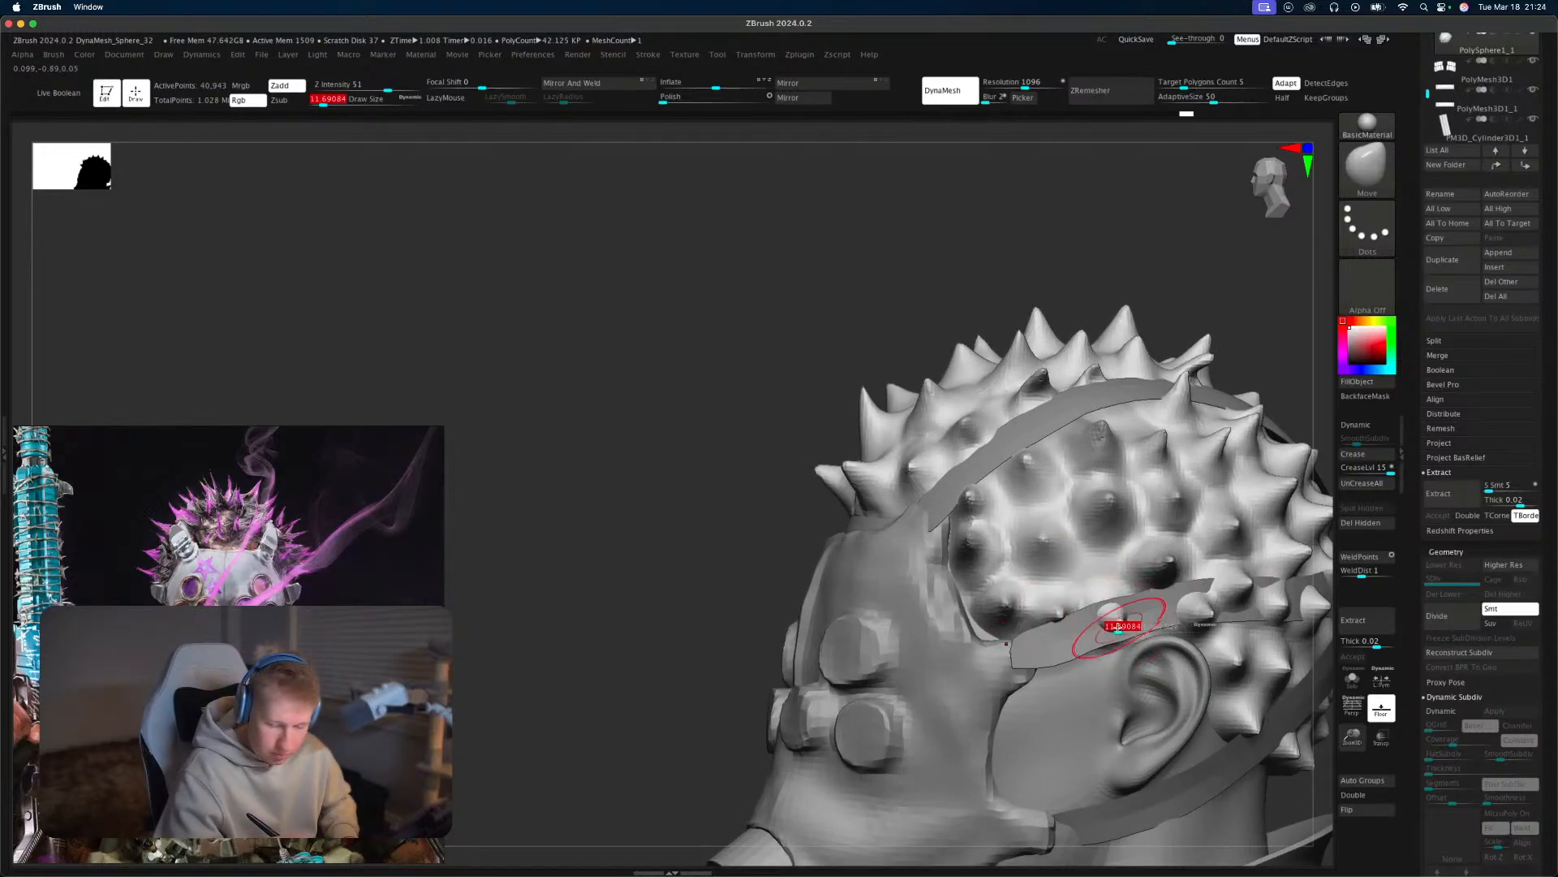
pyautogui.moveTo(1118, 626); pyautogui.dragTo(1120, 625)
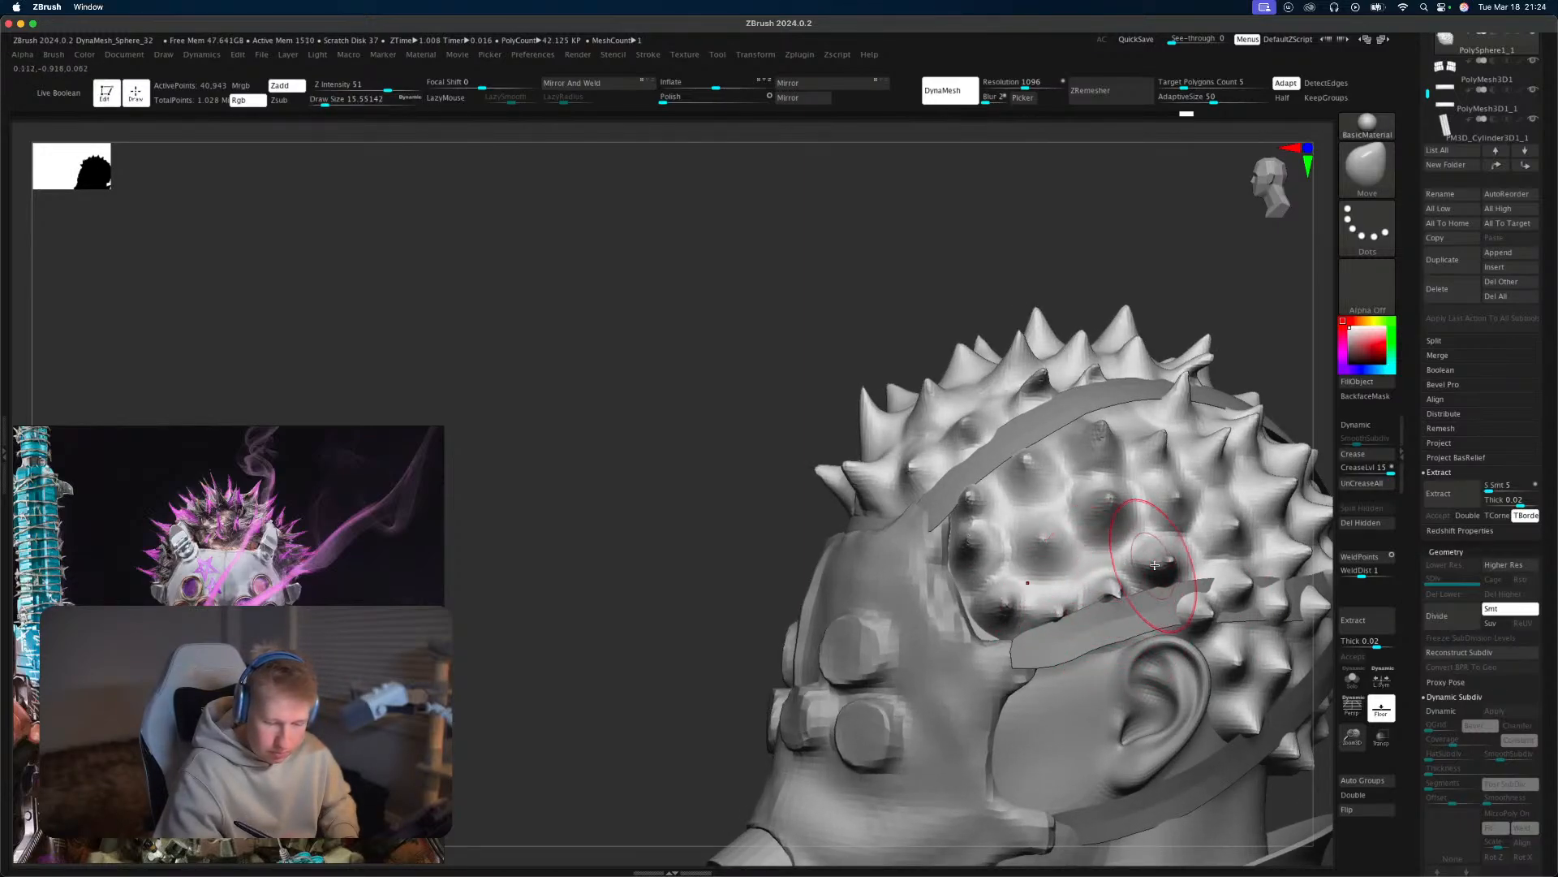
pyautogui.moveTo(1155, 564); pyautogui.dragTo(991, 478, button='right')
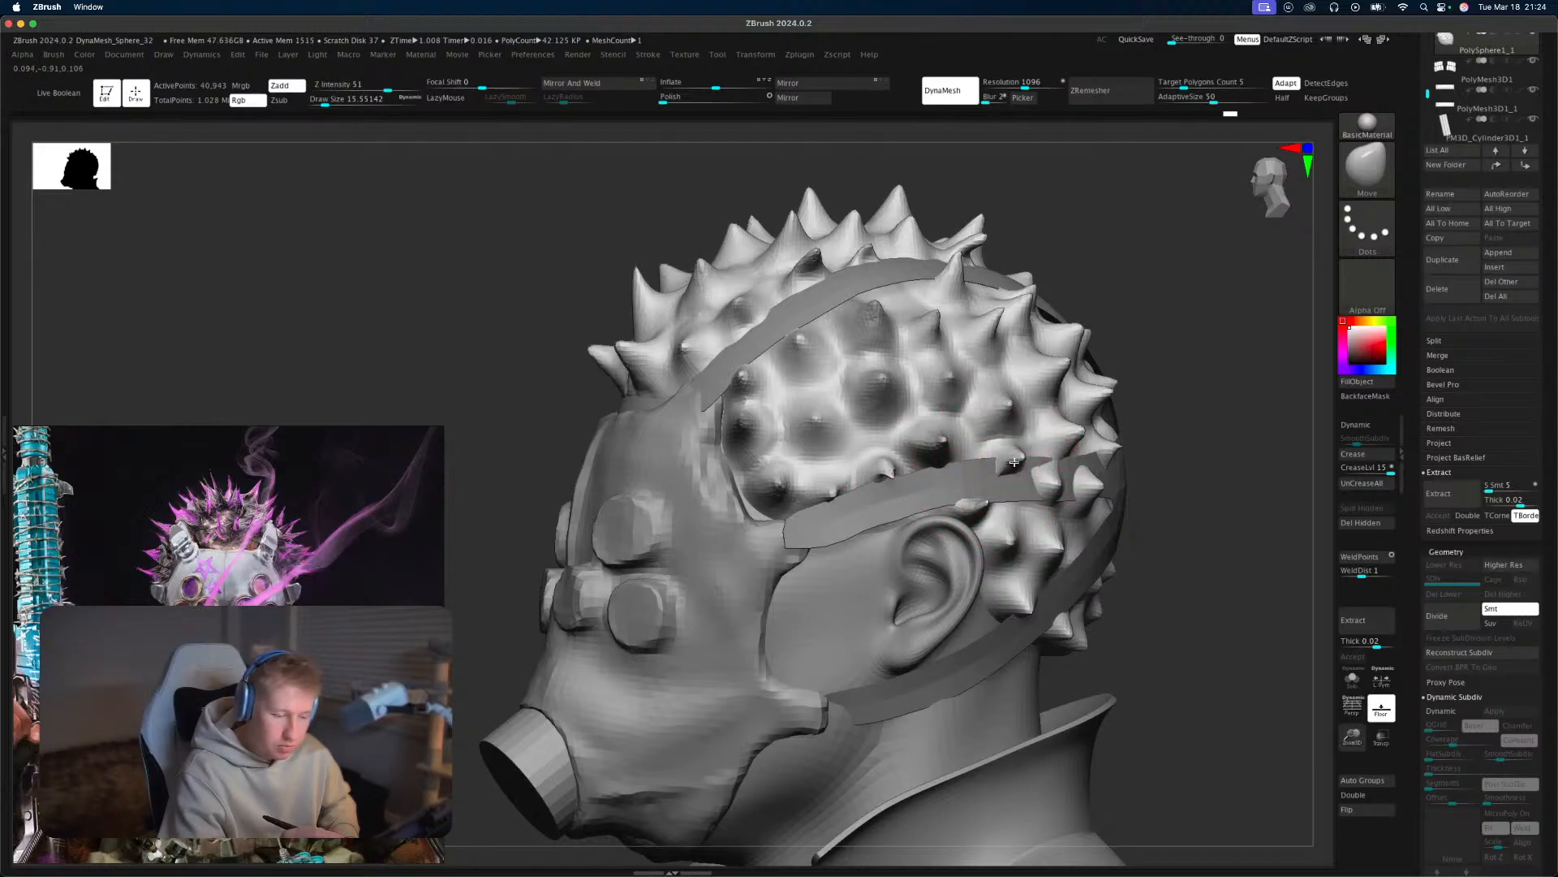
pyautogui.moveTo(1238, 450); pyautogui.dragTo(1056, 471, button='right')
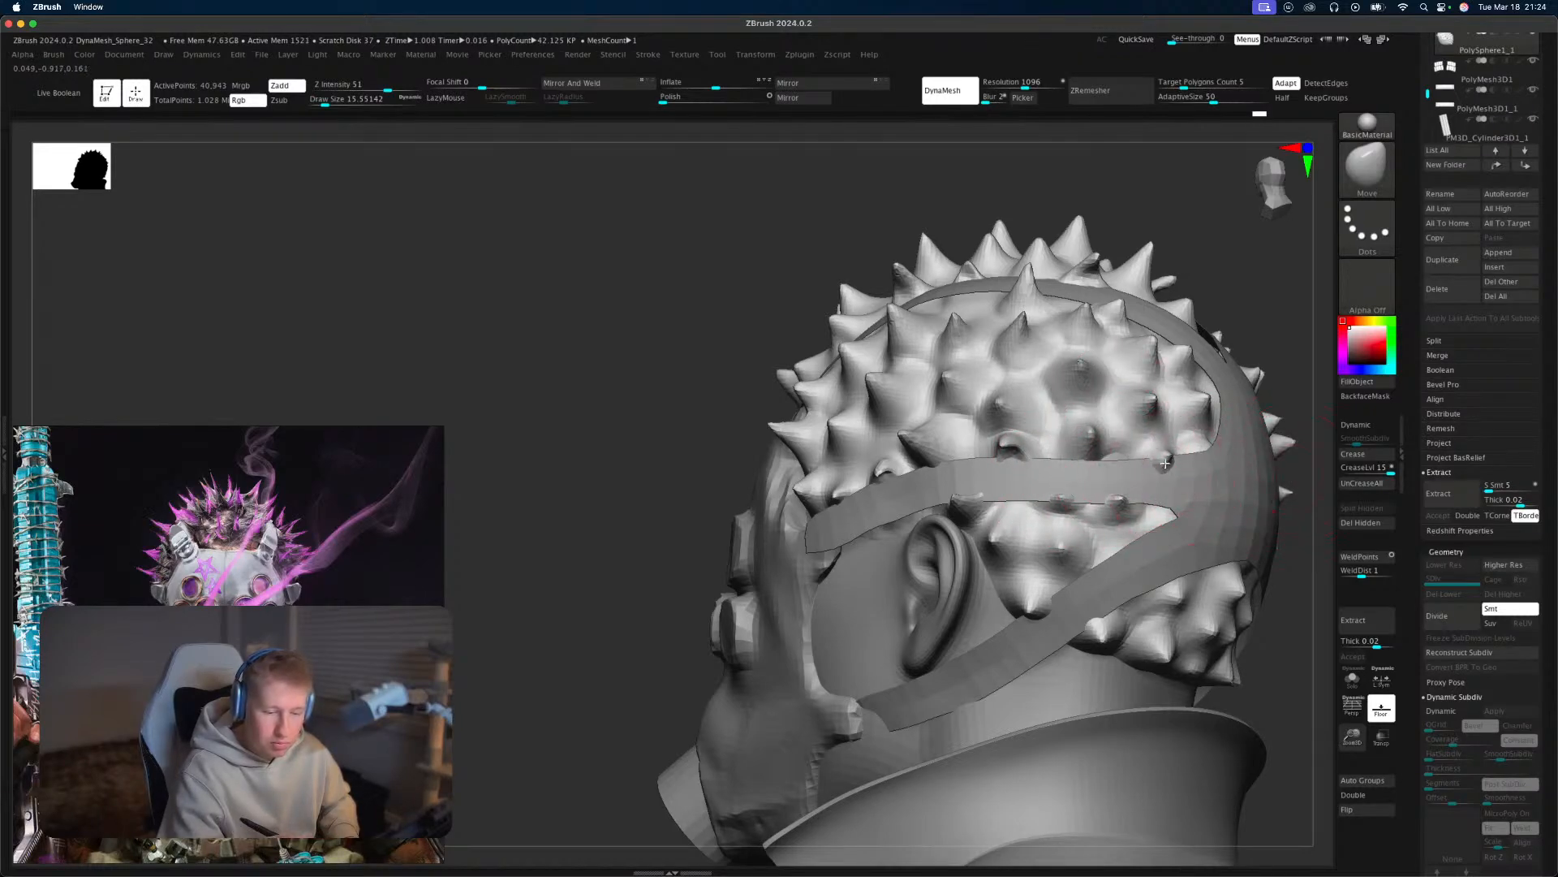
# Make the head straps the active subtool.
pyautogui.moveTo(1296, 705)
pyautogui.keyDown('ctrl'); pyautogui.mouseDown(button='right')
pyautogui.moveTo(1269, 588)
pyautogui.moveTo(1210, 612)
pyautogui.moveTo(1335, 609)
pyautogui.moveTo(1253, 565)
pyautogui.moveTo(1120, 592)
pyautogui.moveTo(1266, 585)
pyautogui.moveTo(1180, 557)
pyautogui.moveTo(1266, 573)
pyautogui.moveTo(1116, 581)
pyautogui.moveTo(1131, 557)
pyautogui.moveTo(980, 567)
pyautogui.mouseUp(button='right'); pyautogui.keyUp('ctrl')
pyautogui.keyDown('alt'); pyautogui.click(842, 608); pyautogui.keyUp('alt')
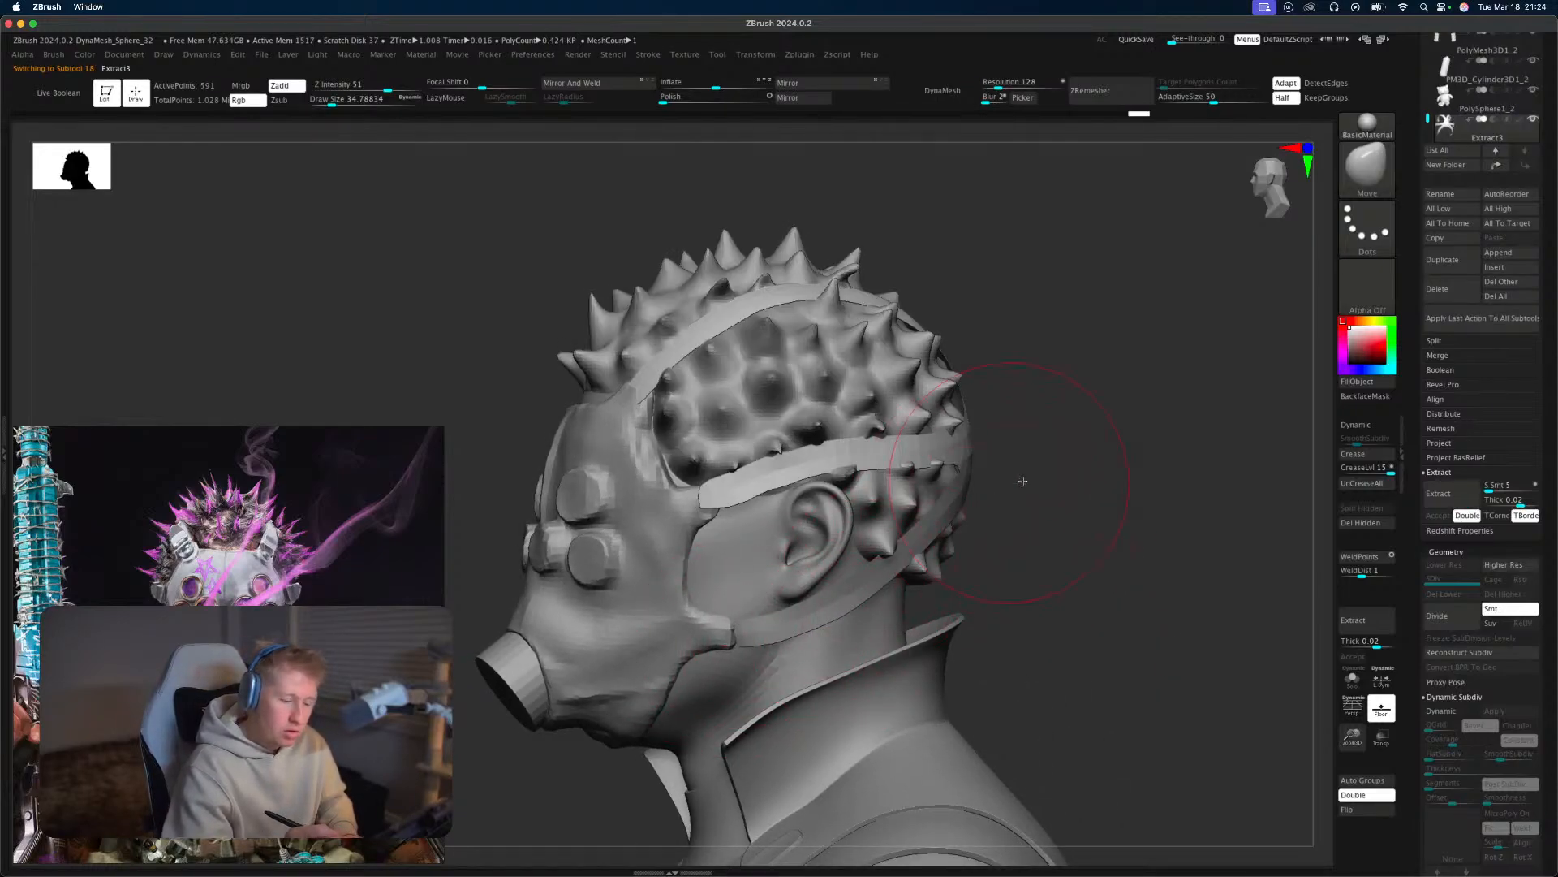
pyautogui.moveTo(1023, 482)
pyautogui.mouseDown(button='right')
pyautogui.moveTo(952, 482)
pyautogui.moveTo(1151, 491)
pyautogui.moveTo(1112, 470)
pyautogui.moveTo(1108, 436)
pyautogui.moveTo(1120, 557)
pyautogui.moveTo(1103, 508)
pyautogui.moveTo(1131, 557)
pyautogui.moveTo(1175, 501)
pyautogui.moveTo(1106, 528)
pyautogui.moveTo(1167, 526)
pyautogui.mouseUp(button='right')
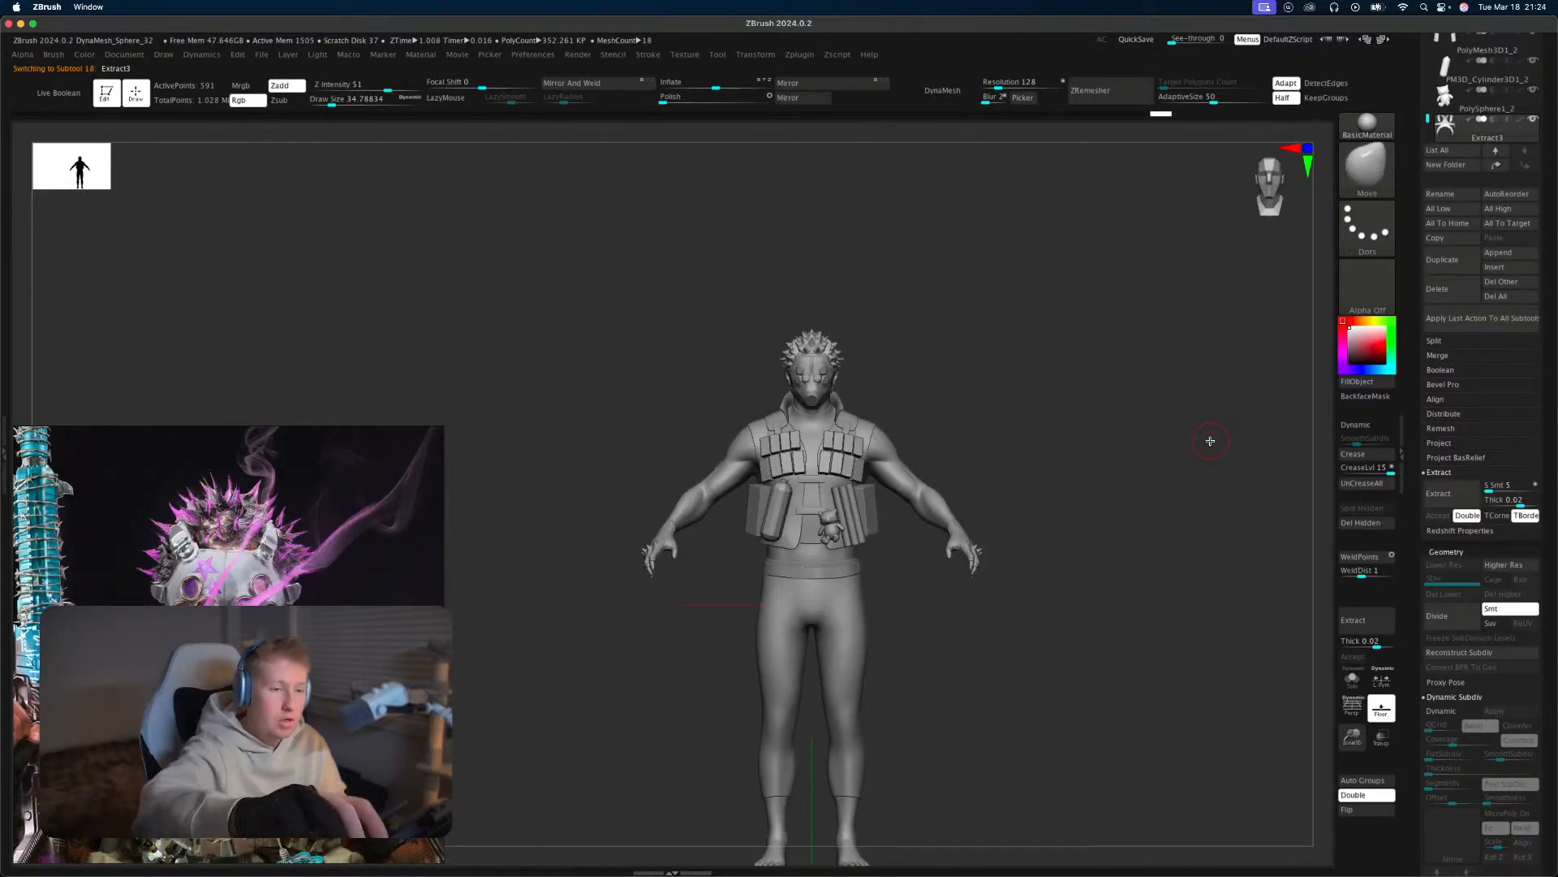